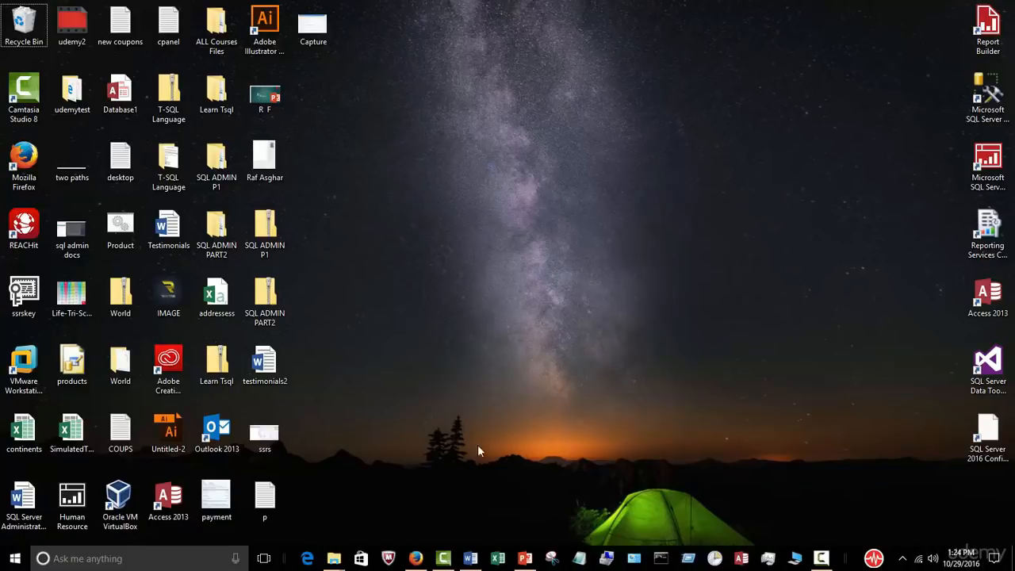
Step: Restore the Word document 'The Ultimate Guide in Becoming a SQL Server DBA' from the taskbar
{"action": "left_click", "coordinate": [471, 558]}
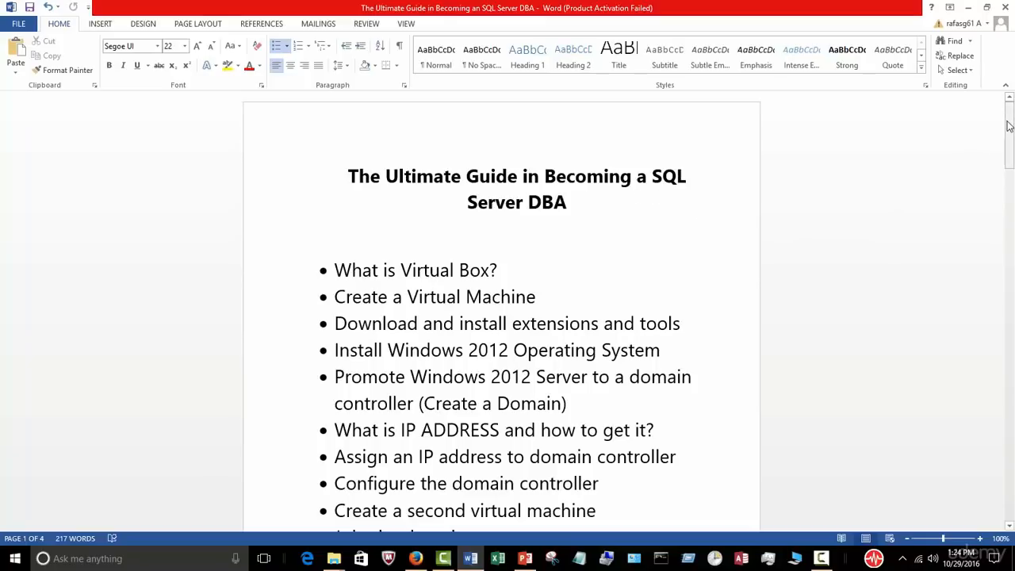
{"action": "left_click_drag", "start_coordinate": [1009, 124], "coordinate": [1009, 122]}
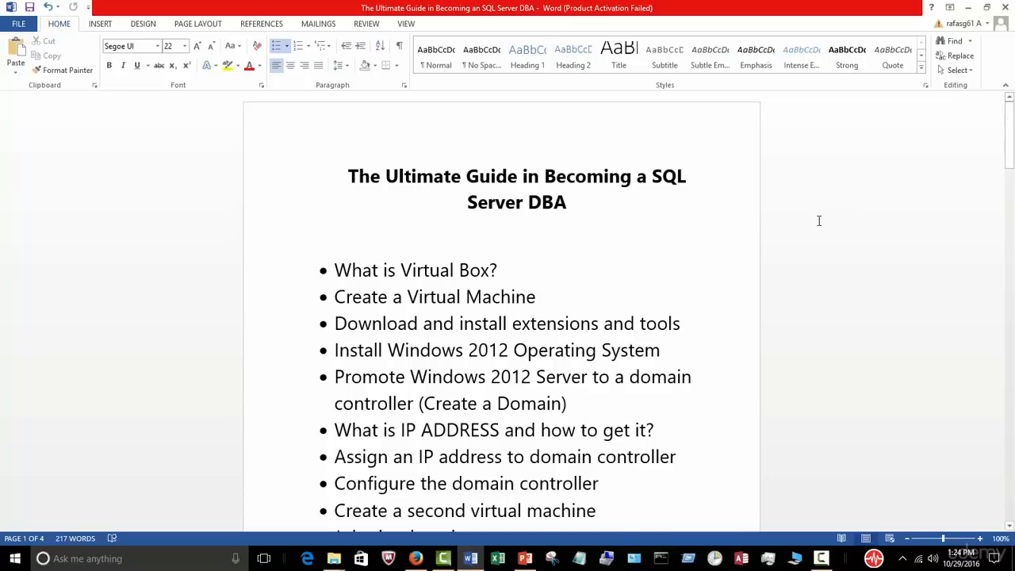
{"action": "left_click", "coordinate": [817, 144]}
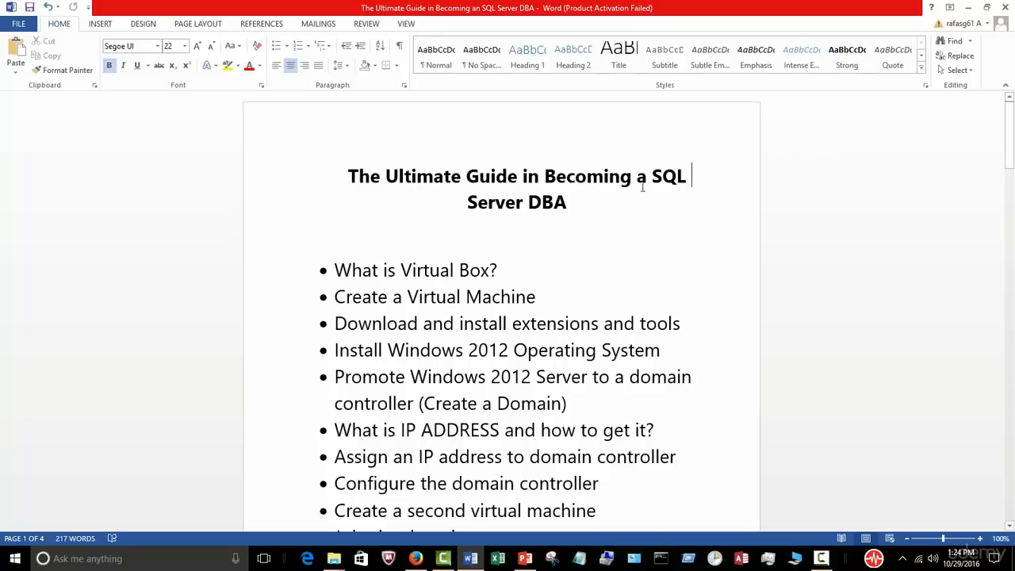
{"action": "left_click", "coordinate": [915, 222]}
{"action": "left_click_drag", "start_coordinate": [1009, 127], "coordinate": [1009, 127]}
{"action": "key", "text": "Down"}
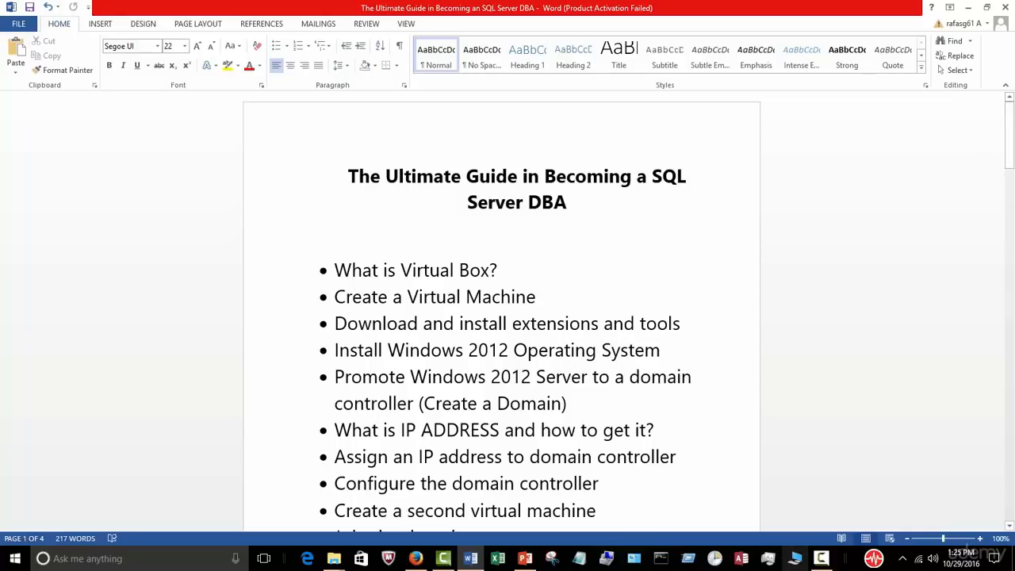
{"action": "left_click", "coordinate": [826, 560]}
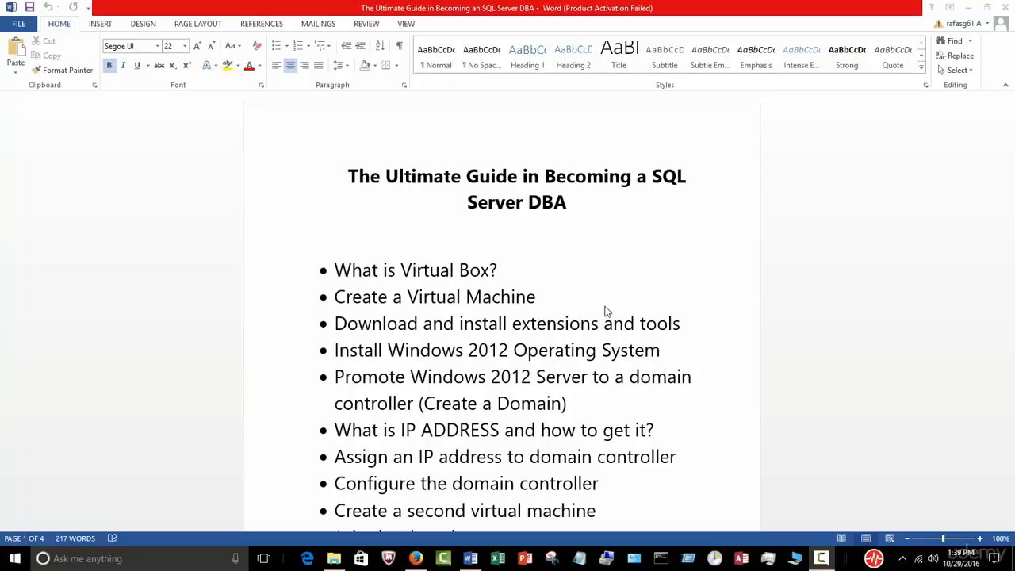
Step: Scroll to the guide's download links and check the VirtualBox Downloads page in Firefox
{"action": "scroll", "coordinate": [607, 317], "scroll_direction": "down", "scroll_amount": 5}
{"action": "scroll", "coordinate": [620, 336], "scroll_direction": "down", "scroll_amount": 7}
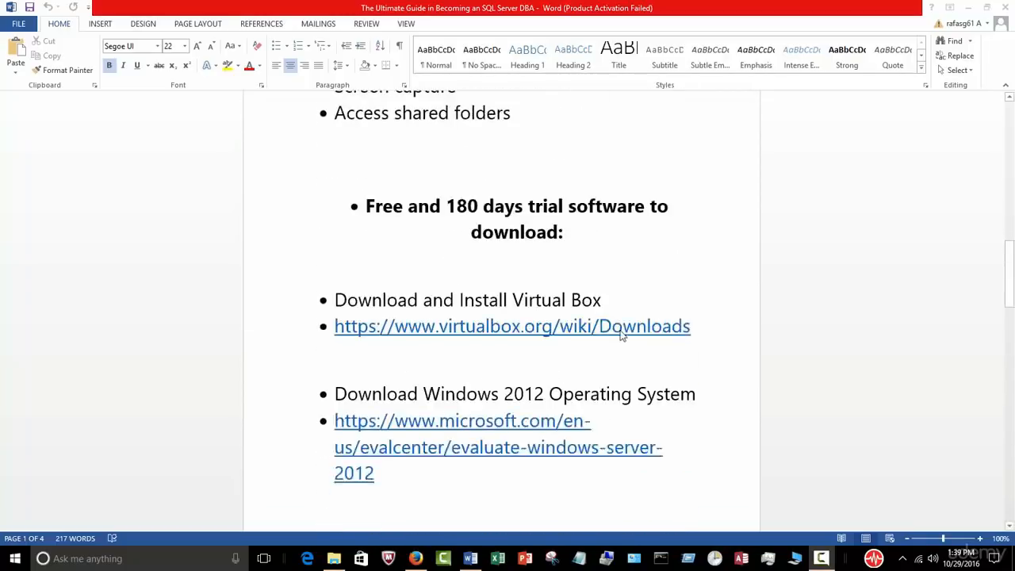
{"action": "scroll", "coordinate": [620, 336], "scroll_direction": "up", "scroll_amount": 2}
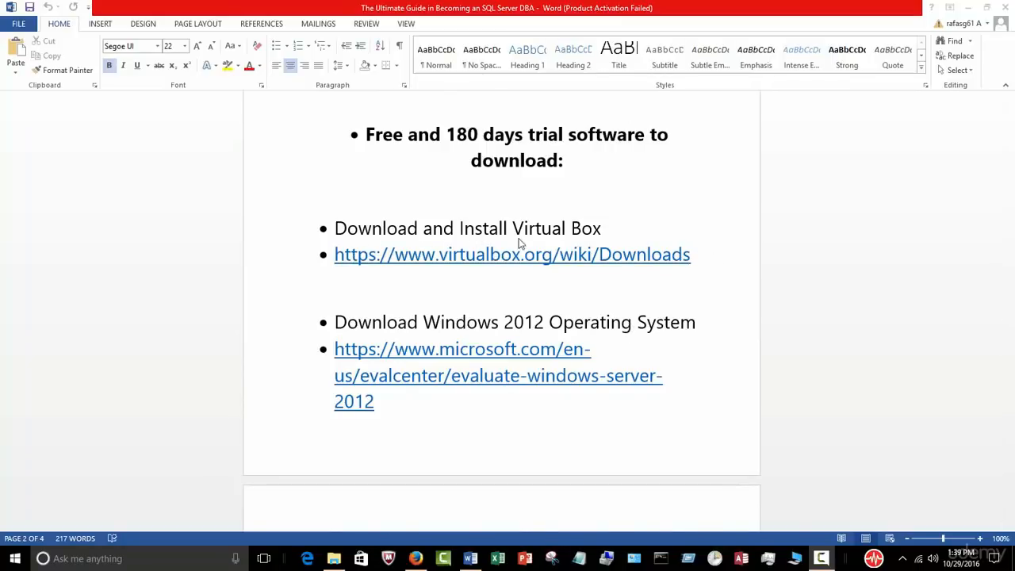
{"action": "scroll", "coordinate": [600, 279], "scroll_direction": "down", "scroll_amount": 1}
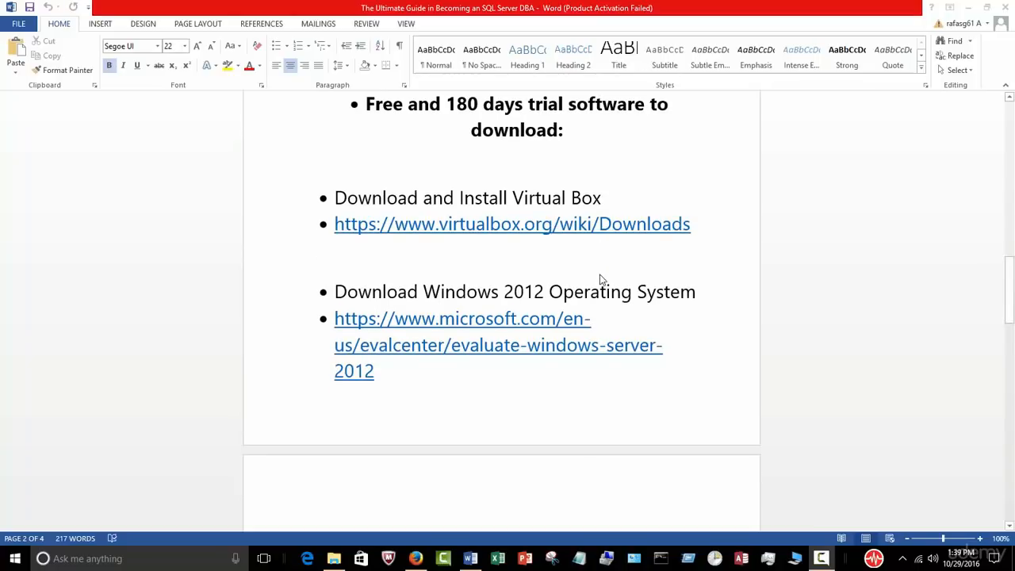
{"action": "left_click", "coordinate": [415, 558]}
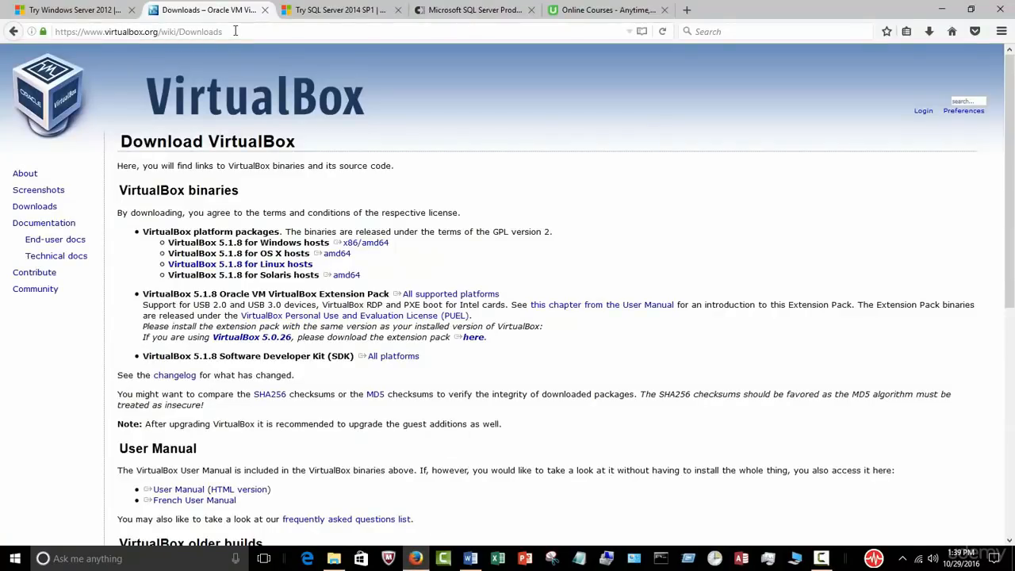
{"action": "left_click", "coordinate": [471, 558]}
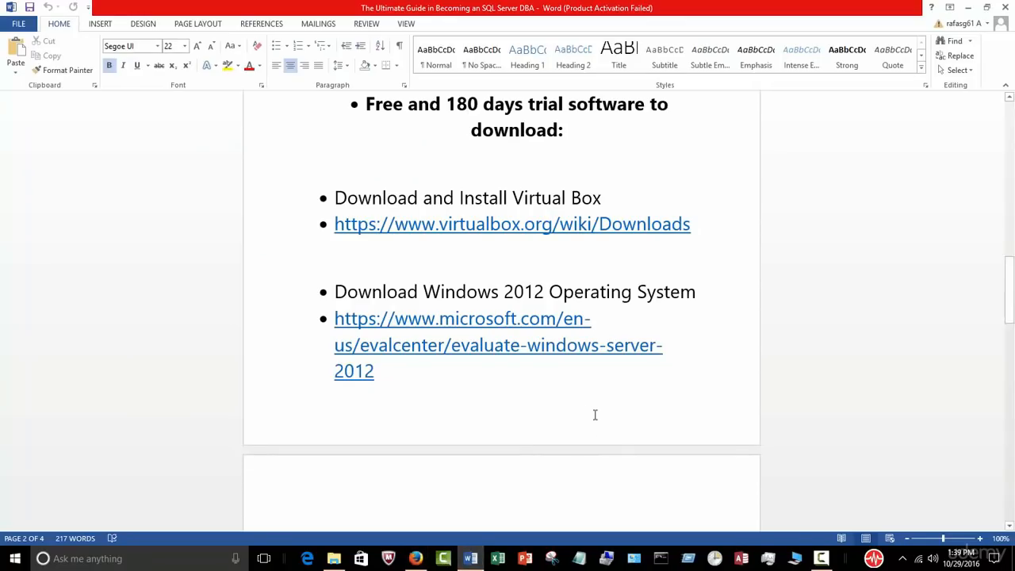
Step: Select the Windows Server 2012 and SQL Server 2014 evaluation links and open a new browser tab
{"action": "left_click_drag", "start_coordinate": [406, 379], "coordinate": [384, 320]}
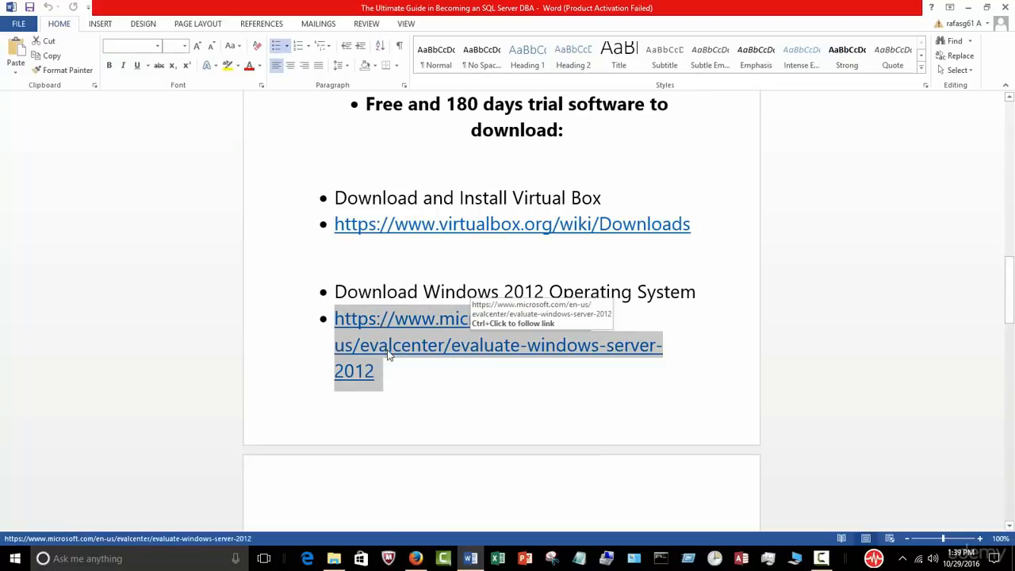
{"action": "left_click", "coordinate": [415, 558]}
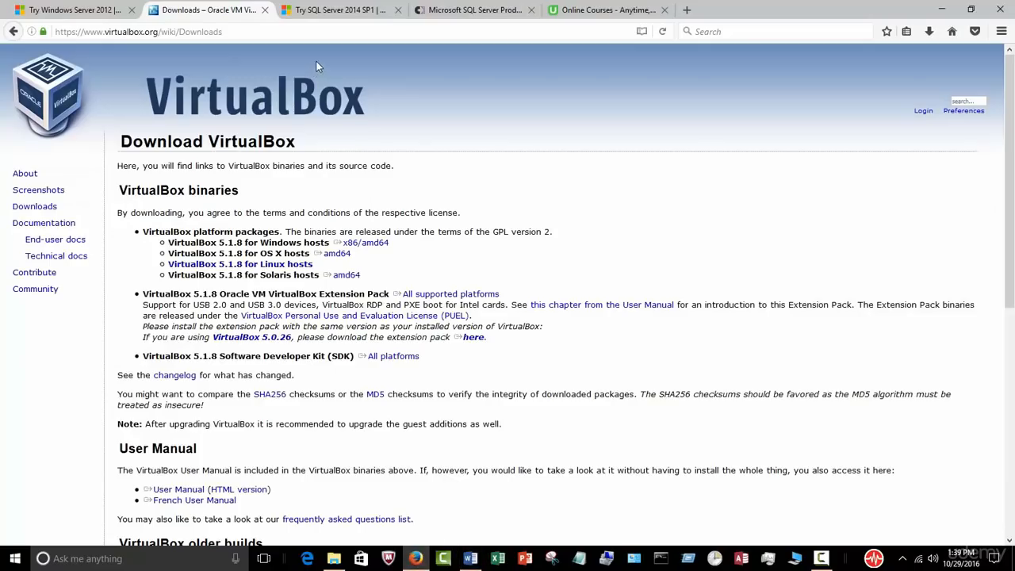
{"action": "left_click", "coordinate": [470, 558]}
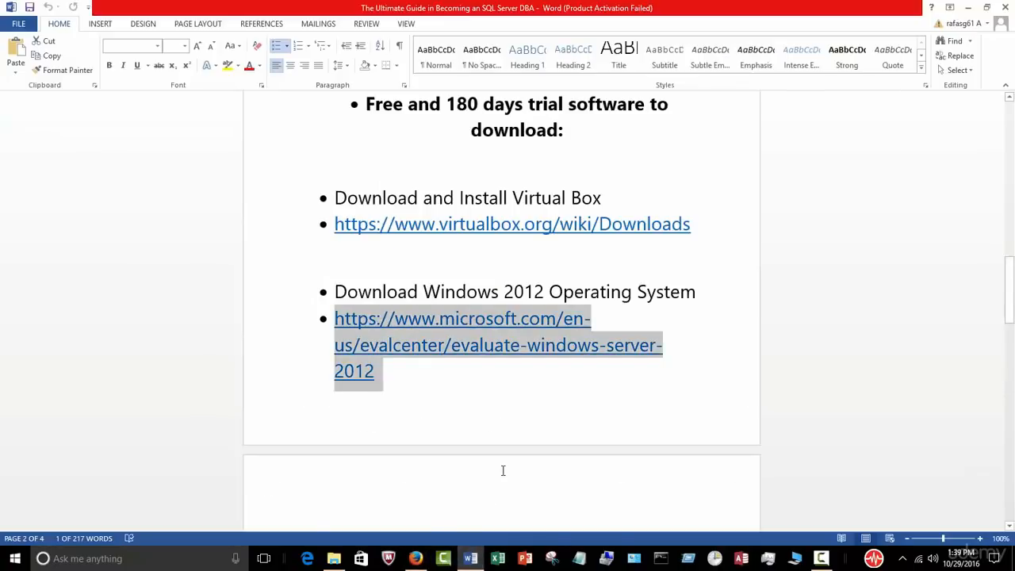
{"action": "scroll", "coordinate": [505, 469], "scroll_direction": "down", "scroll_amount": 3}
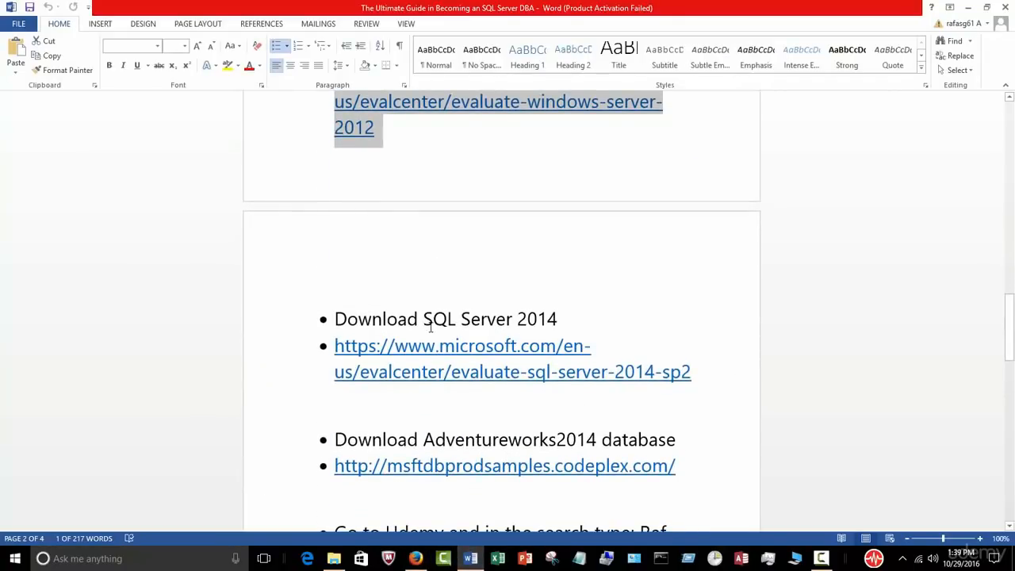
{"action": "left_click_drag", "start_coordinate": [695, 372], "coordinate": [317, 347]}
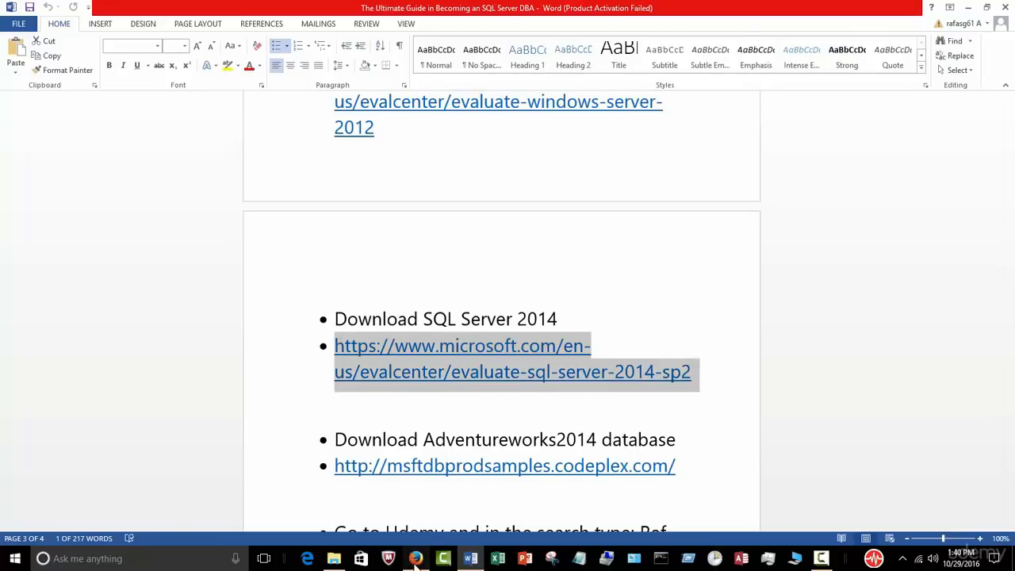
{"action": "key", "text": "alt+Tab"}
{"action": "left_click", "coordinate": [686, 10]}
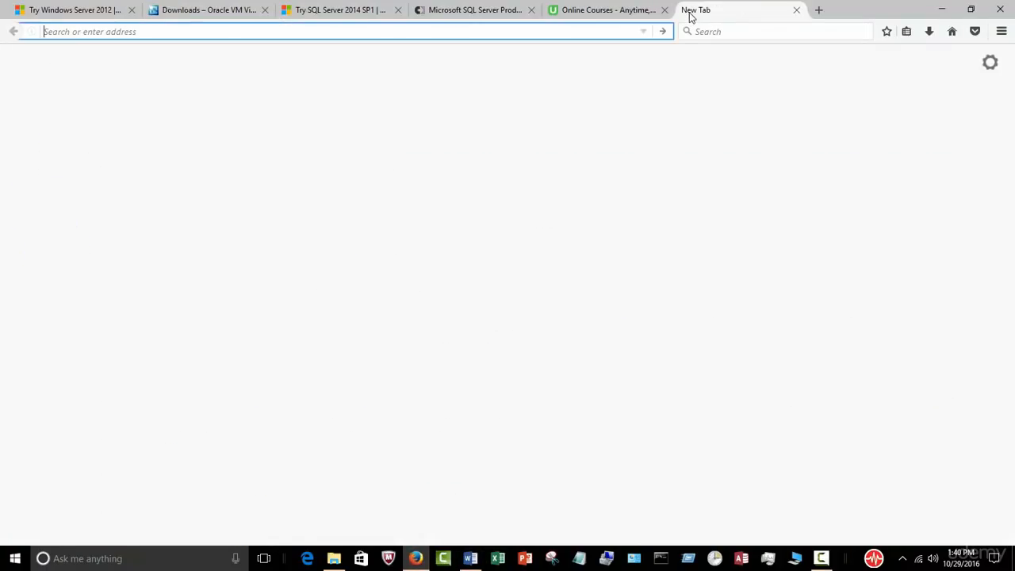
Step: Select the CodePlex samples link, close the empty tab, and show the Windows Server 2012 evaluation page
{"action": "left_click", "coordinate": [473, 554]}
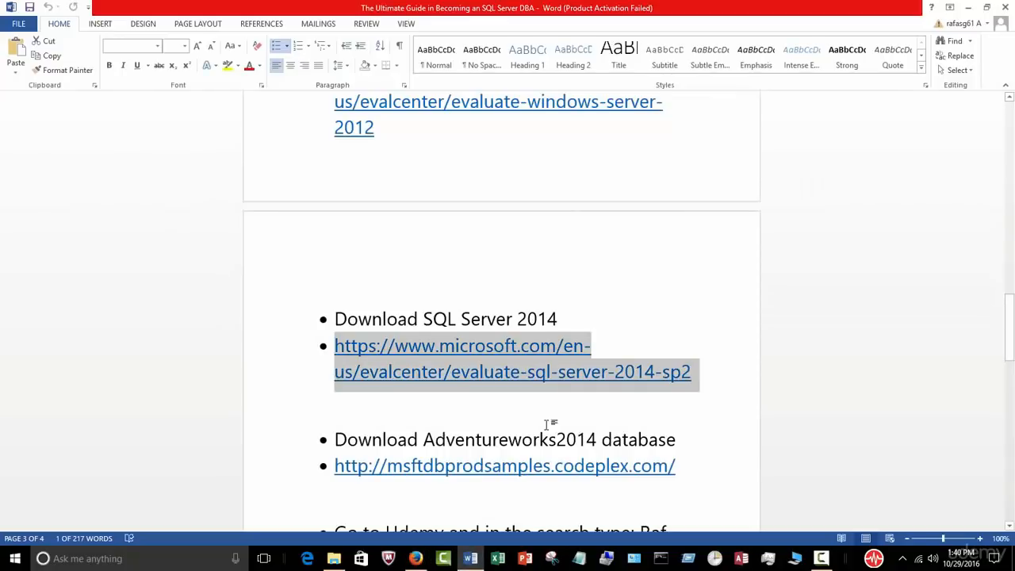
{"action": "scroll", "coordinate": [555, 424], "scroll_direction": "down", "scroll_amount": 3}
{"action": "left_click_drag", "start_coordinate": [683, 380], "coordinate": [333, 386]}
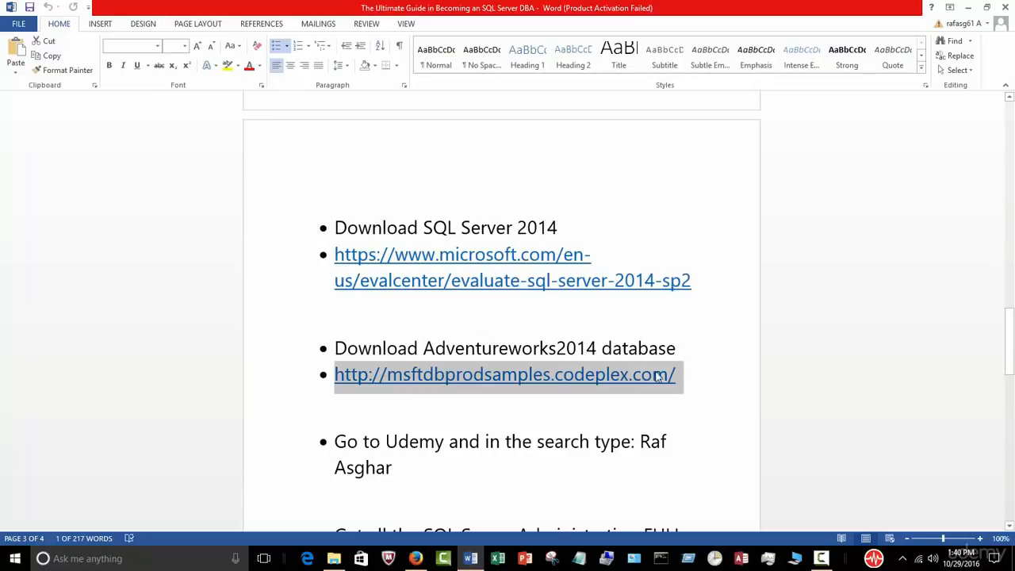
{"action": "left_click", "coordinate": [420, 562]}
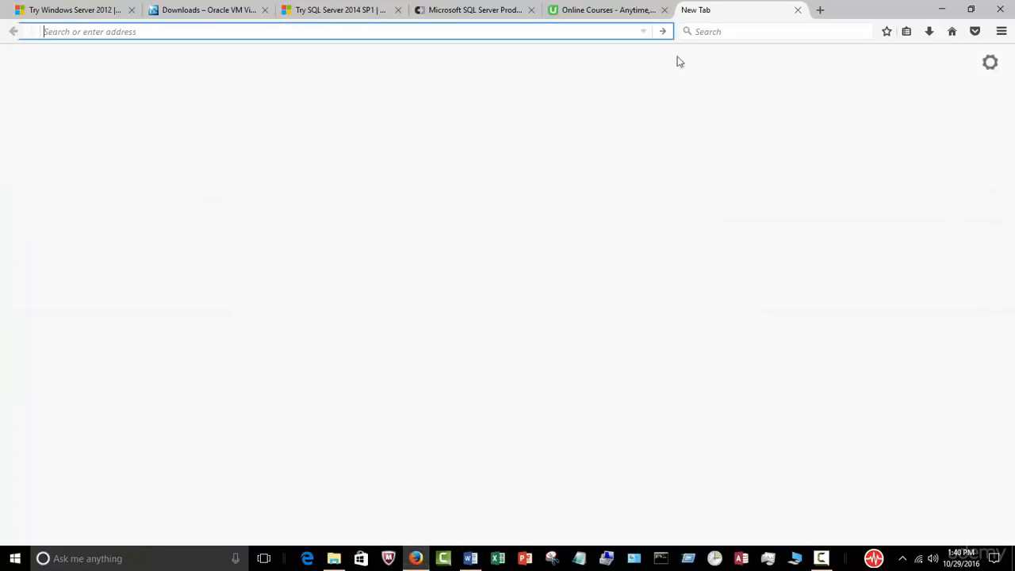
{"action": "left_click", "coordinate": [797, 11]}
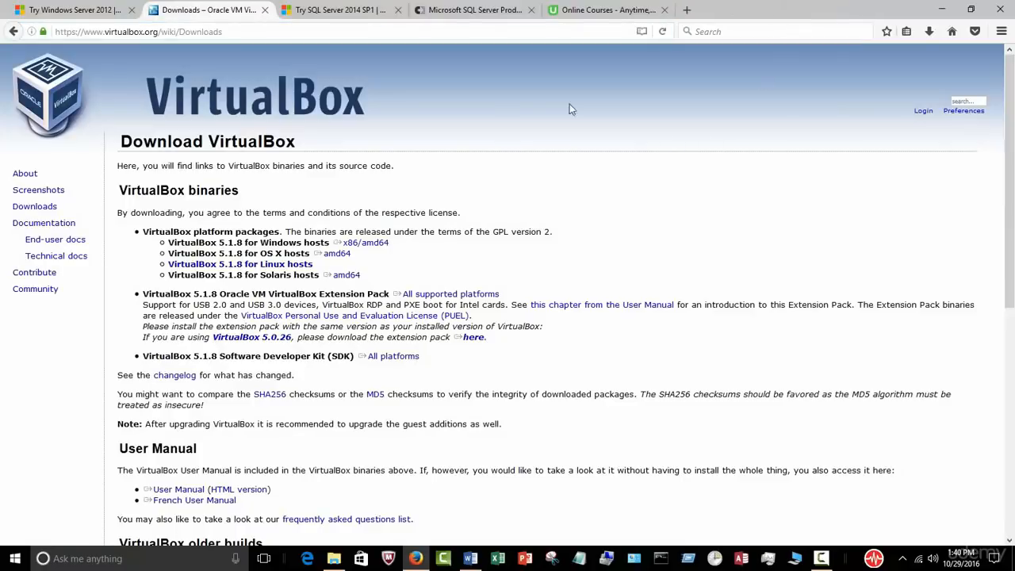
{"action": "left_click", "coordinate": [93, 15]}
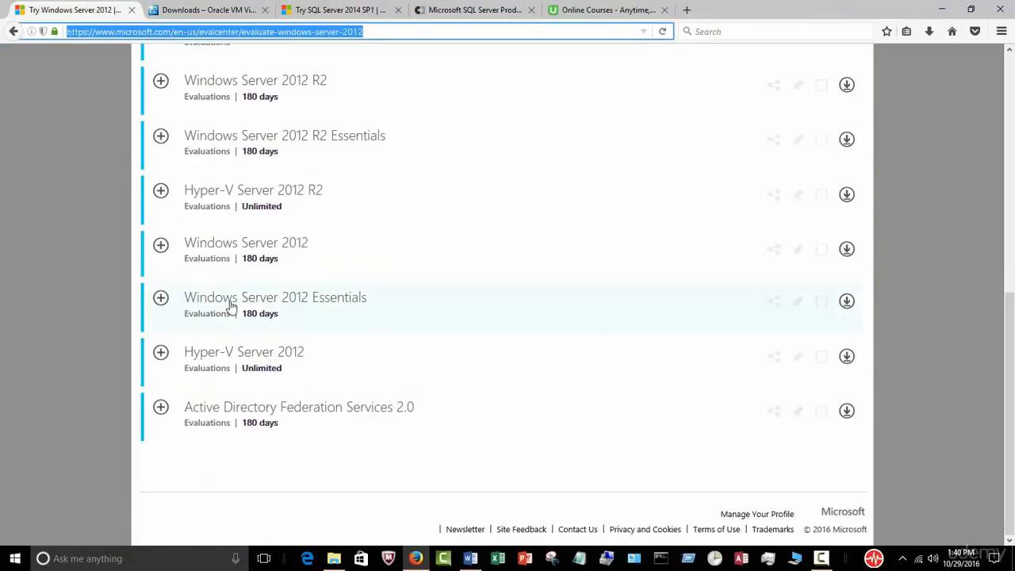
Step: Review the Windows Server 2012 page, then the VirtualBox, SQL Server evaluations and CodePlex samples tabs
{"action": "scroll", "coordinate": [278, 329], "scroll_direction": "up", "scroll_amount": 4}
{"action": "scroll", "coordinate": [277, 329], "scroll_direction": "up", "scroll_amount": 2}
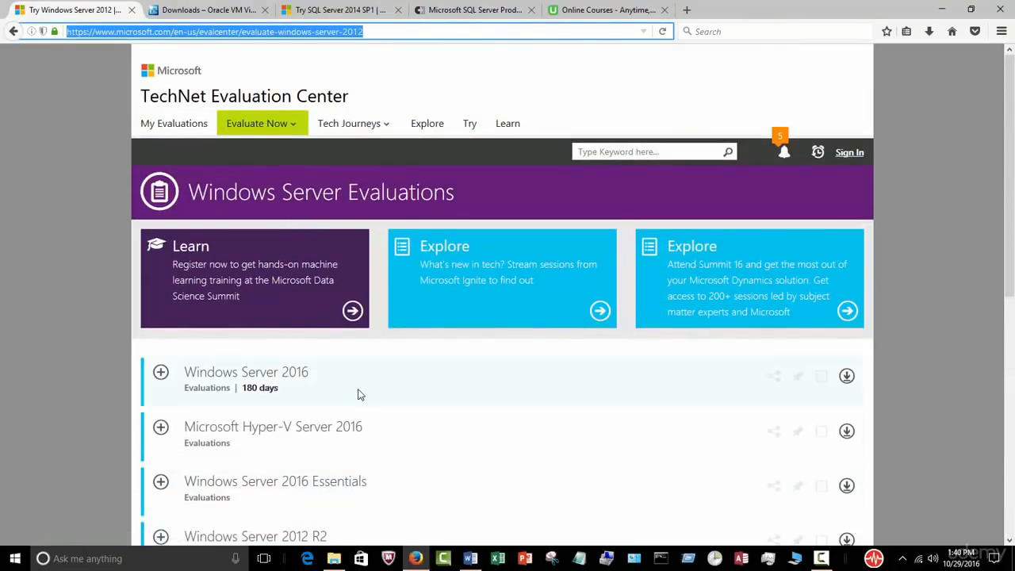
{"action": "scroll", "coordinate": [364, 369], "scroll_direction": "down", "scroll_amount": 1}
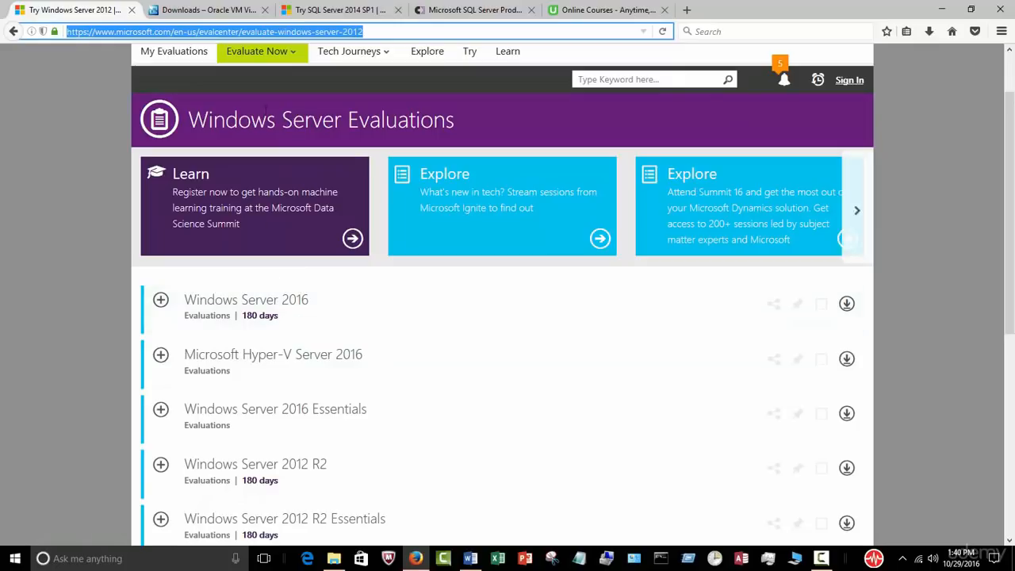
{"action": "left_click", "coordinate": [204, 9]}
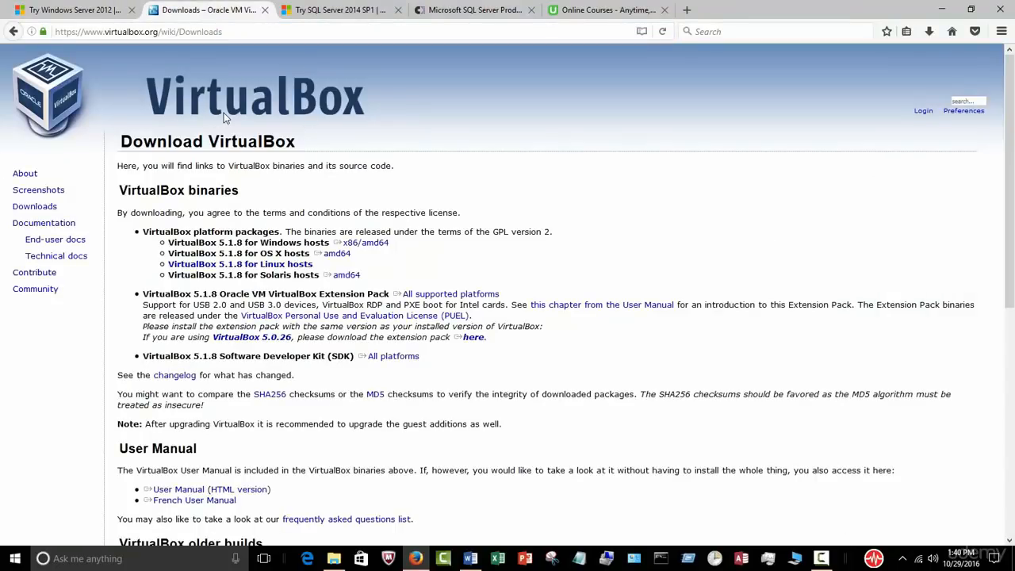
{"action": "left_click", "coordinate": [349, 9]}
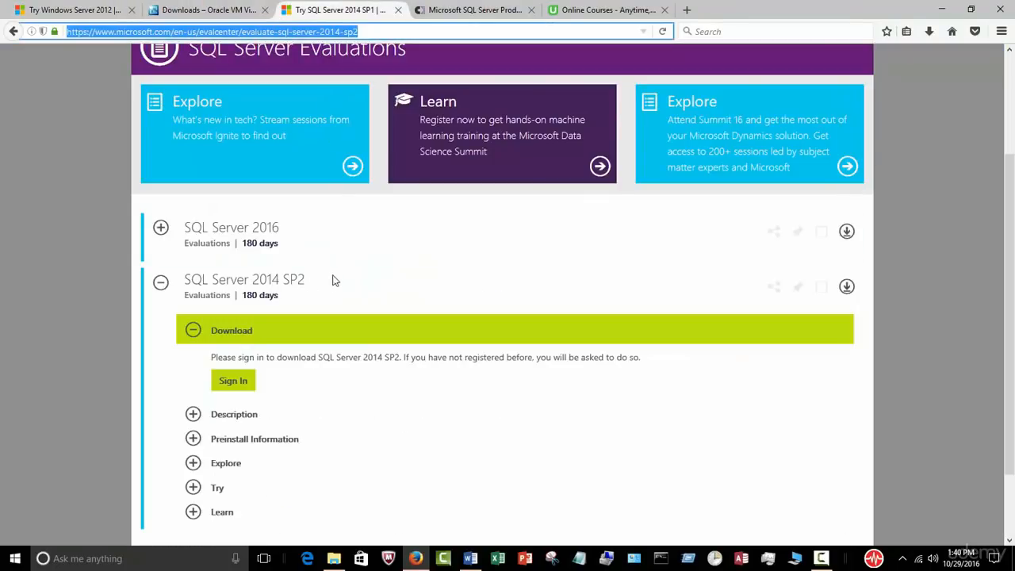
{"action": "left_click", "coordinate": [456, 11]}
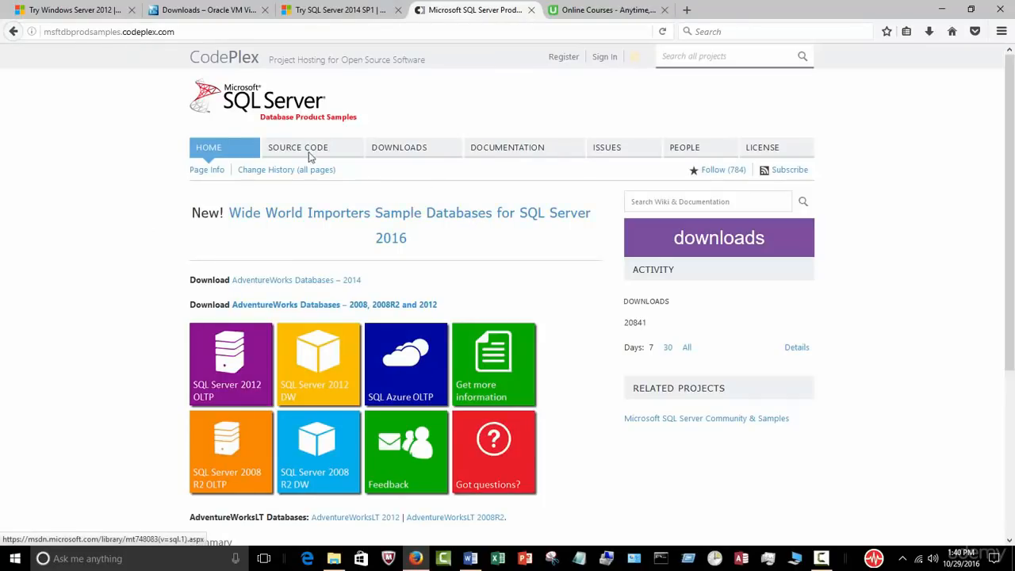
Step: Save the VirtualBox 5.1.8 Extension Pack download and bring up the Ultimate Guide to SQL Server folder
{"action": "left_click", "coordinate": [196, 14]}
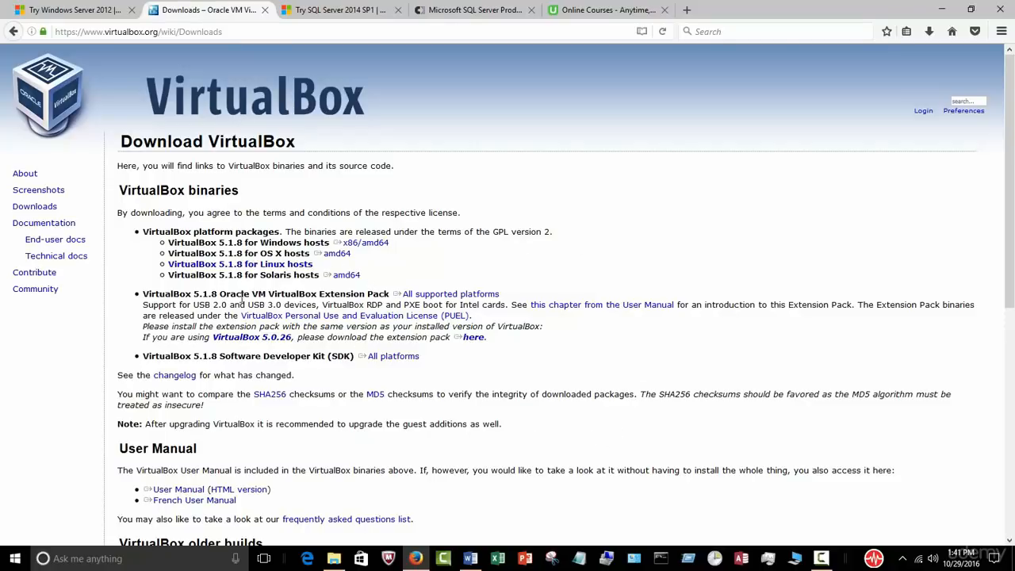
{"action": "left_click", "coordinate": [462, 294]}
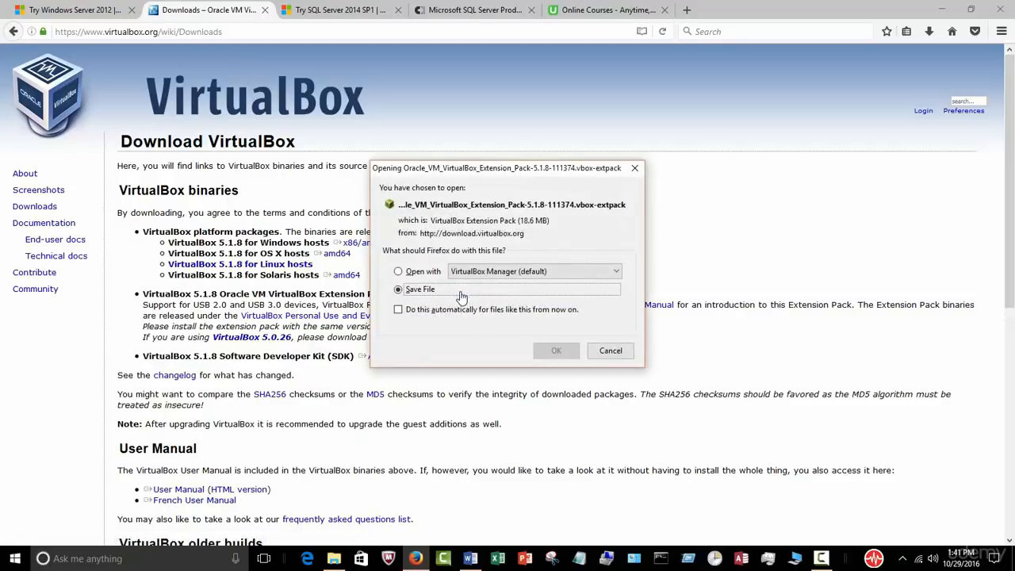
{"action": "left_click", "coordinate": [555, 353]}
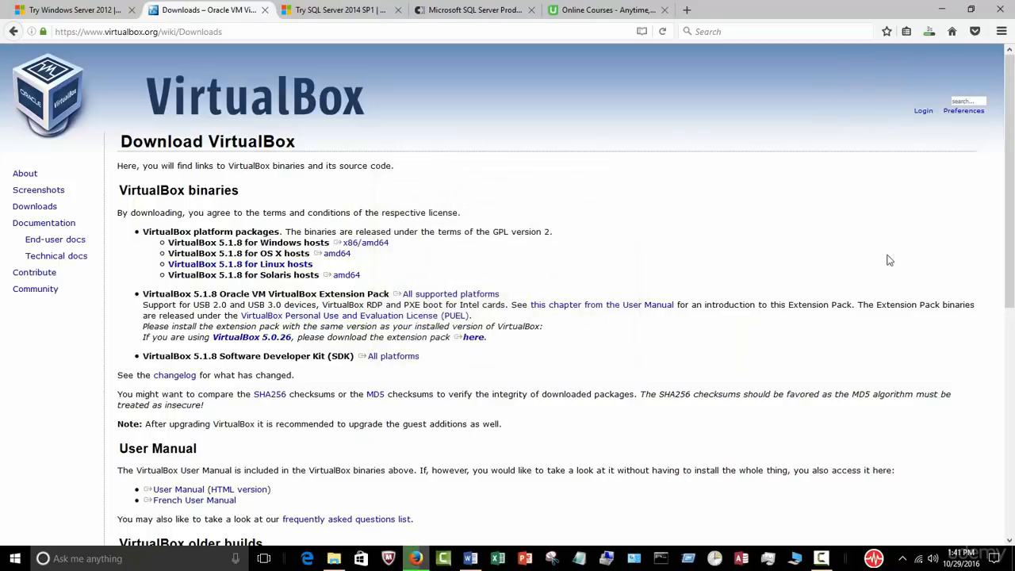
{"action": "left_click", "coordinate": [334, 558]}
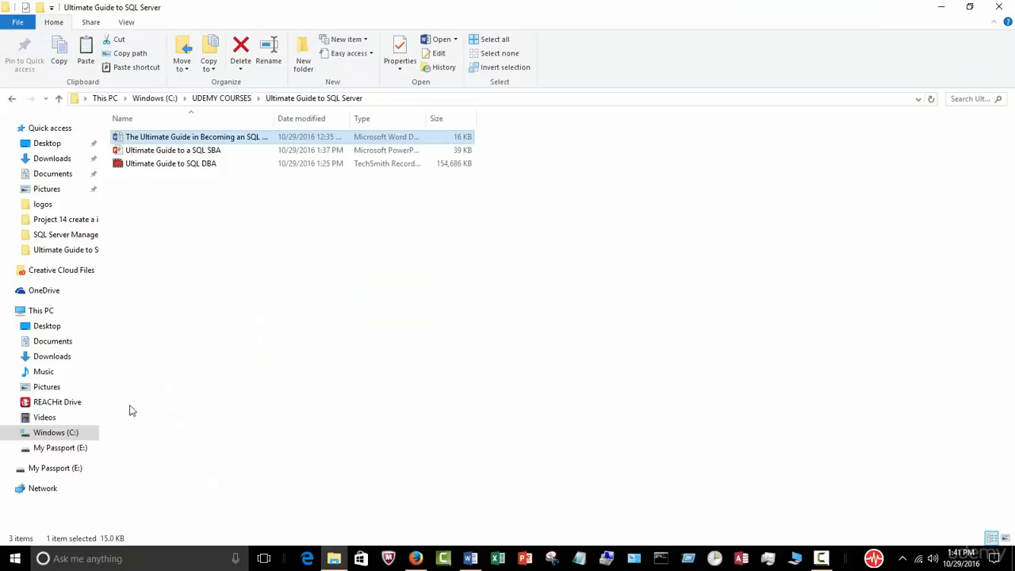
Step: Verify the 19,002 KB Extension Pack 5.1.8 file in Downloads, then minimize File Explorer
{"action": "left_click", "coordinate": [77, 361]}
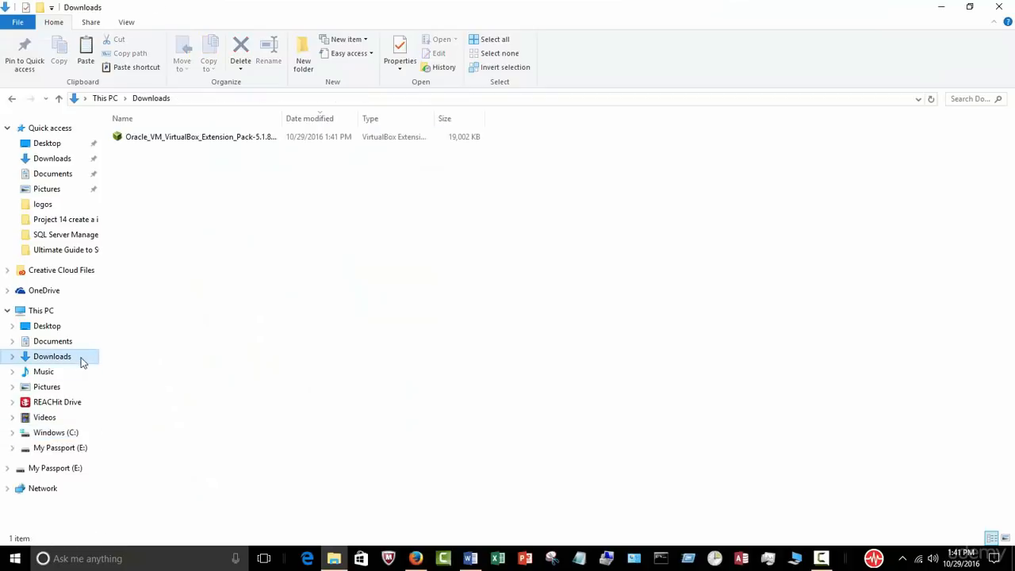
{"action": "left_click_drag", "start_coordinate": [285, 116], "coordinate": [380, 116]}
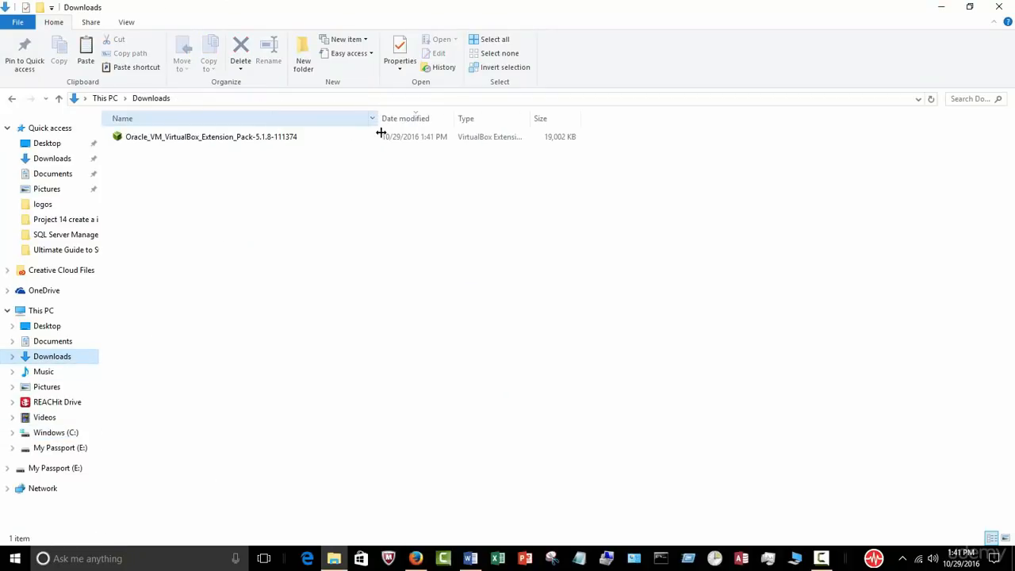
{"action": "left_click", "coordinate": [404, 99]}
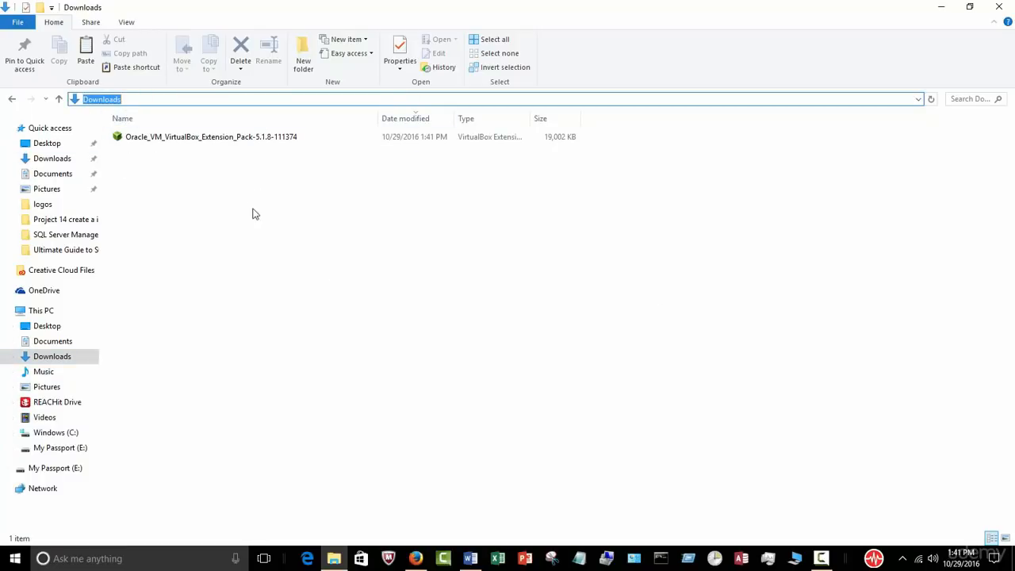
{"action": "left_click", "coordinate": [937, 9]}
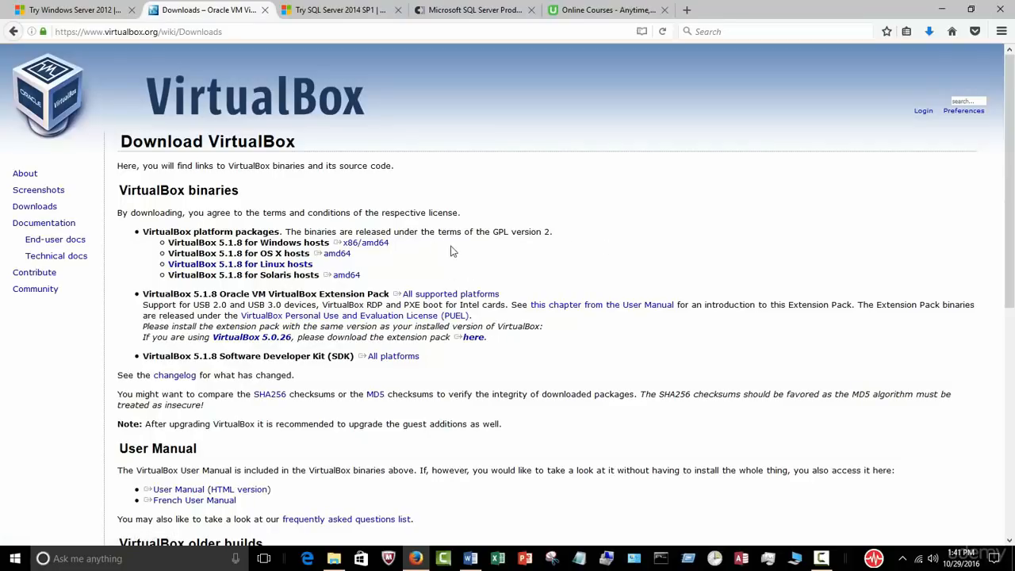
Step: Save the VirtualBox-5.1.8-111374-Win.exe installer for Windows hosts and monitor its download progress
{"action": "left_click", "coordinate": [378, 246]}
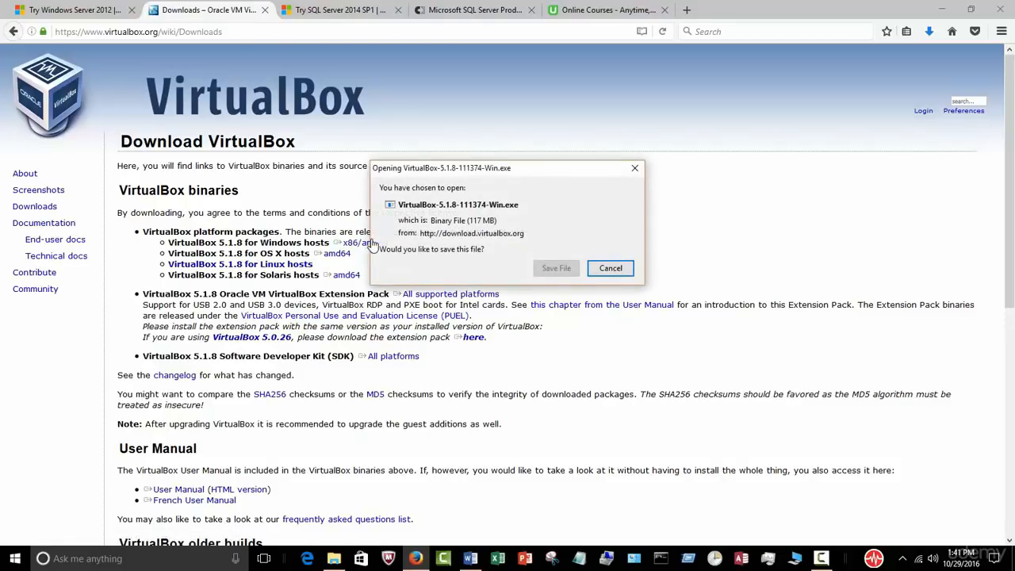
{"action": "left_click", "coordinate": [556, 268]}
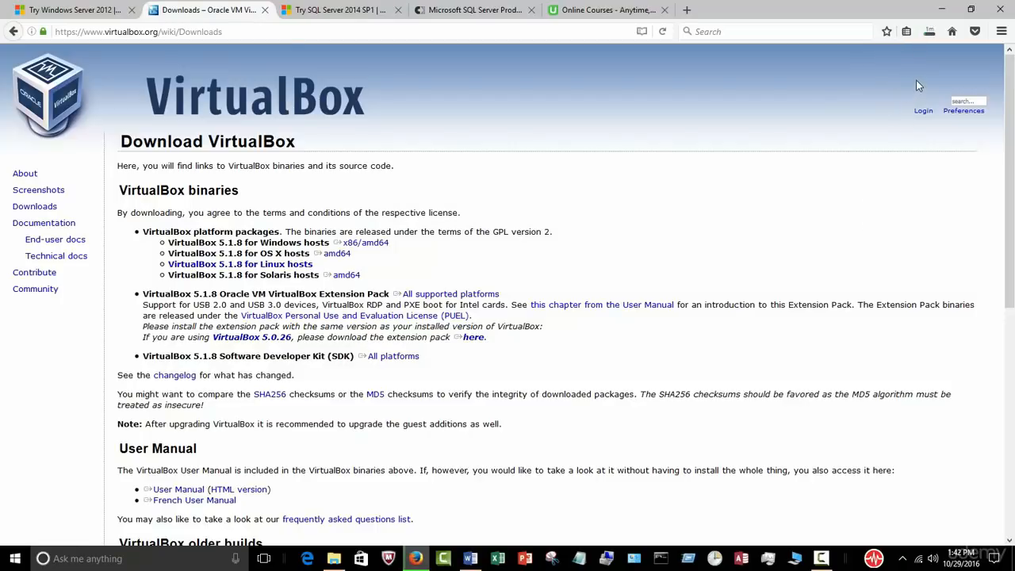
{"action": "left_click", "coordinate": [929, 33]}
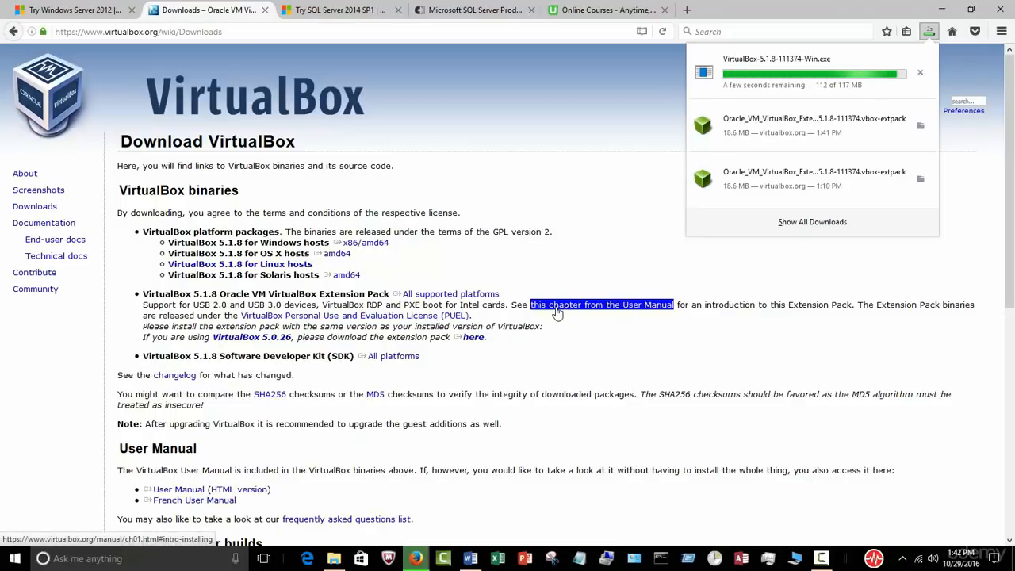
{"action": "left_click", "coordinate": [471, 559]}
{"action": "scroll", "coordinate": [604, 471], "scroll_direction": "up", "scroll_amount": 1}
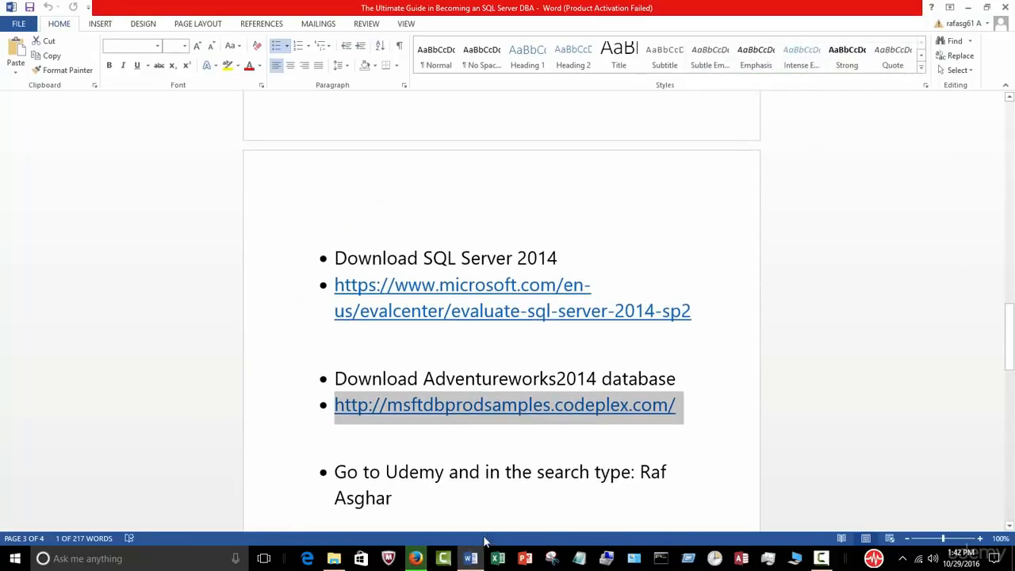
{"action": "left_click", "coordinate": [417, 559]}
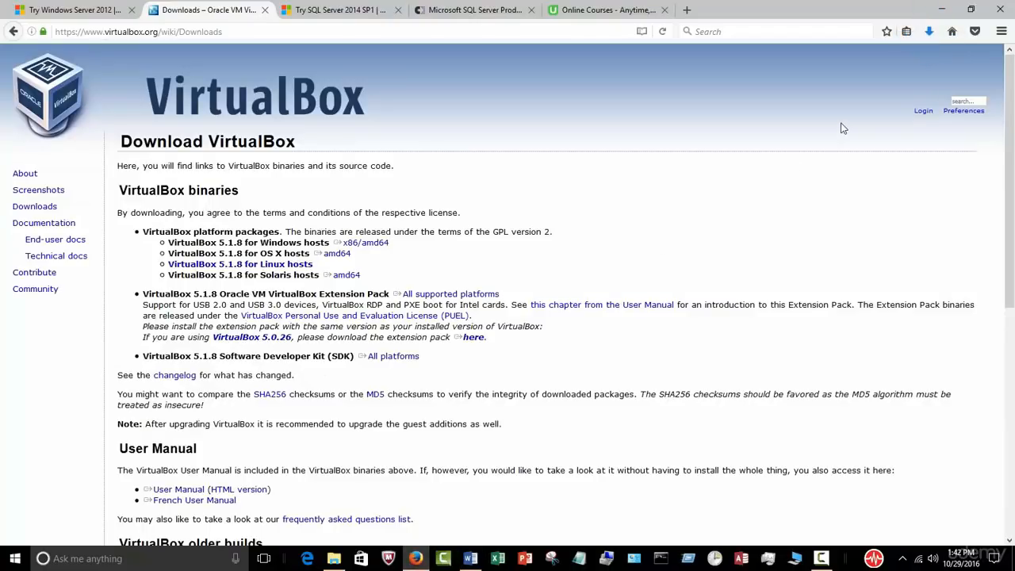
{"action": "left_click", "coordinate": [333, 559]}
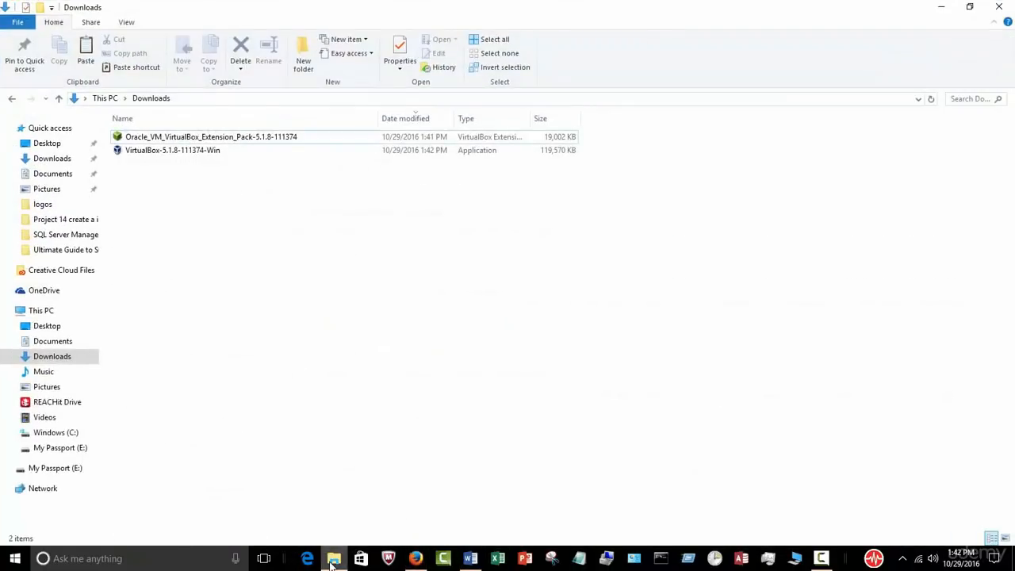
{"action": "left_click", "coordinate": [333, 559]}
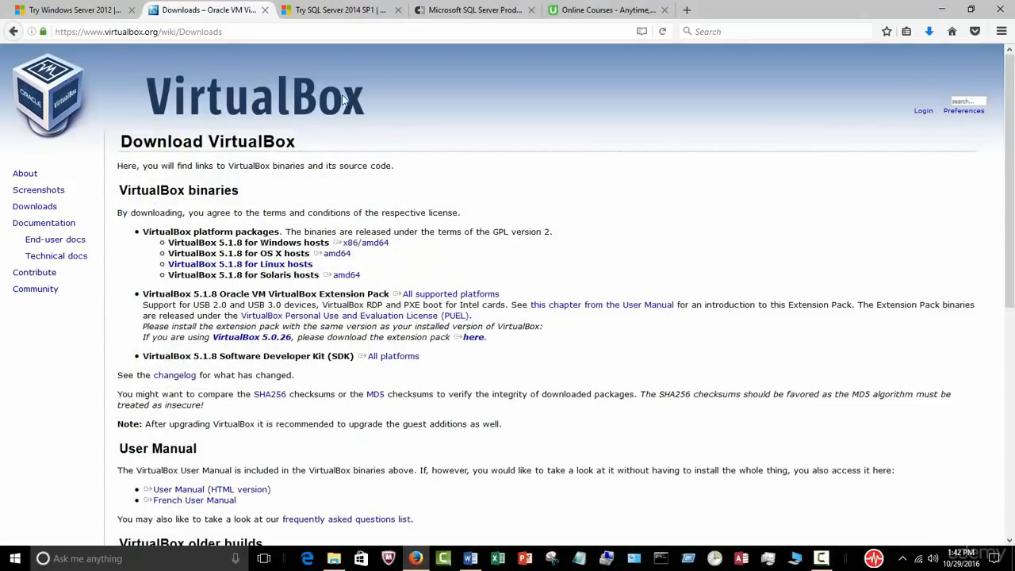
Step: Sign in with the Microsoft account on the SQL Server 2014 evaluation page, re-entering the mistyped password
{"action": "left_click", "coordinate": [331, 12]}
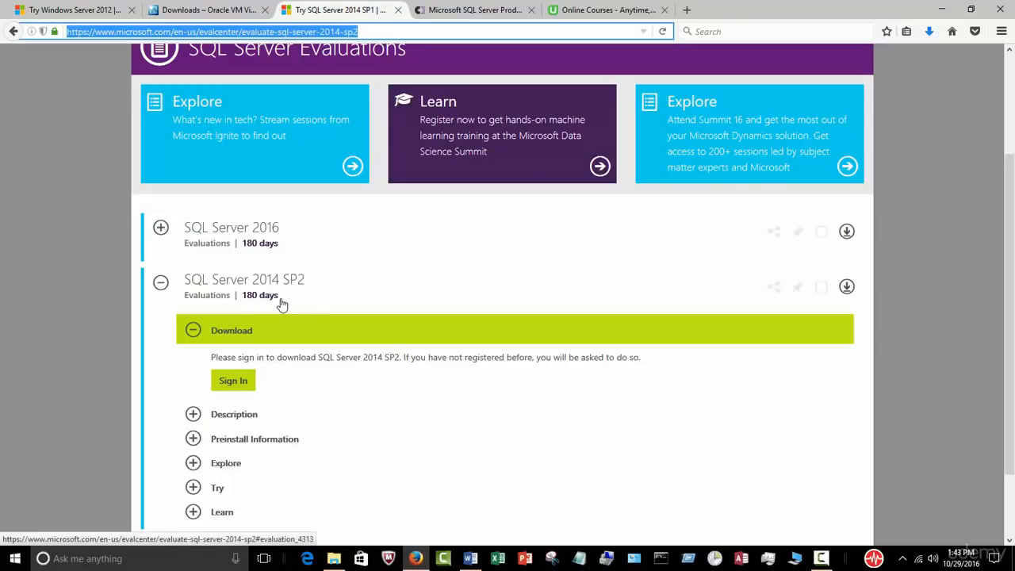
{"action": "left_click", "coordinate": [233, 381]}
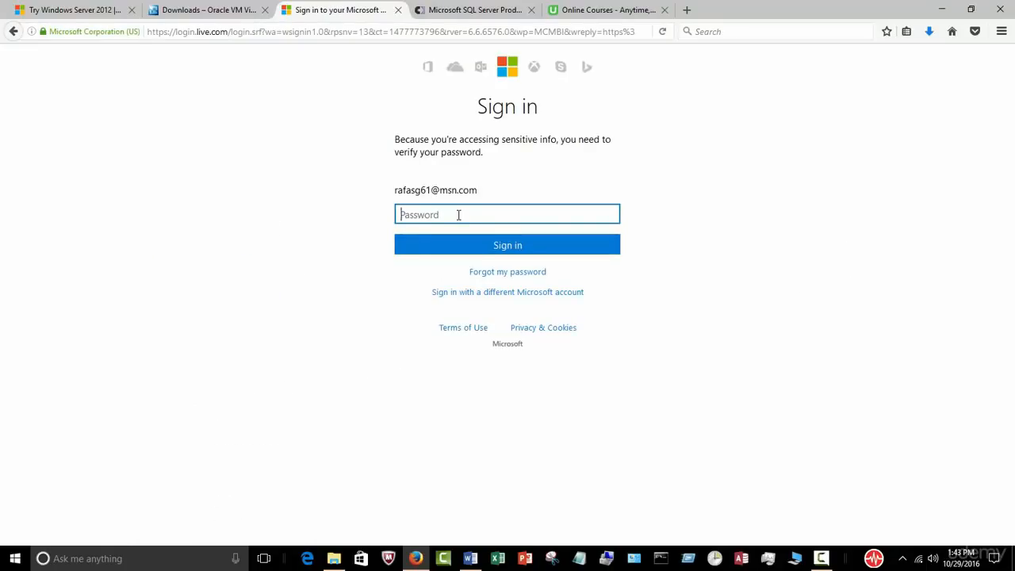
{"action": "type", "text": "•"}
{"action": "left_click", "coordinate": [483, 246]}
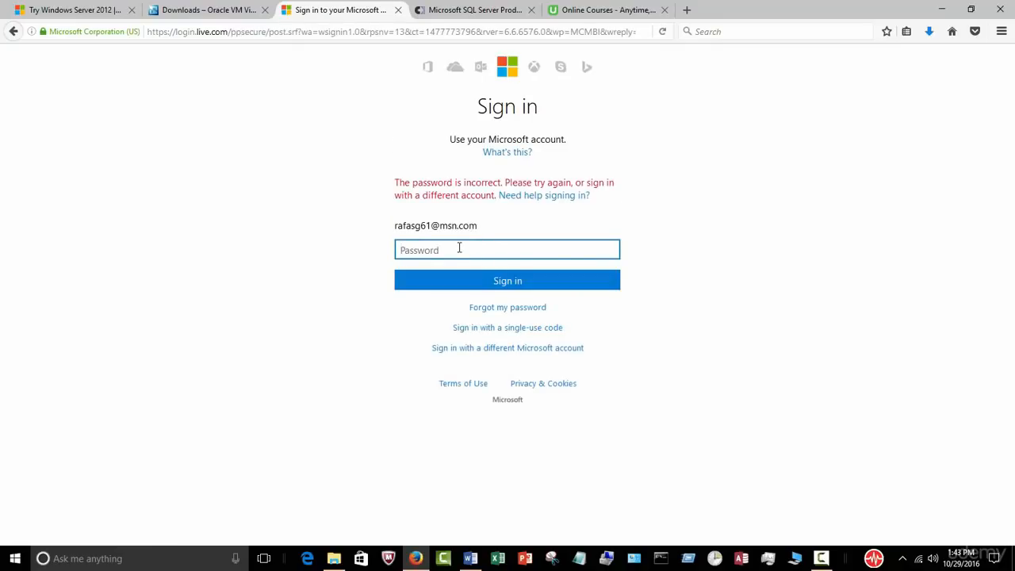
{"action": "type", "text": "••"}
{"action": "key", "text": "BackSpace"}
{"action": "type", "text": "••"}
{"action": "key", "text": "Return"}
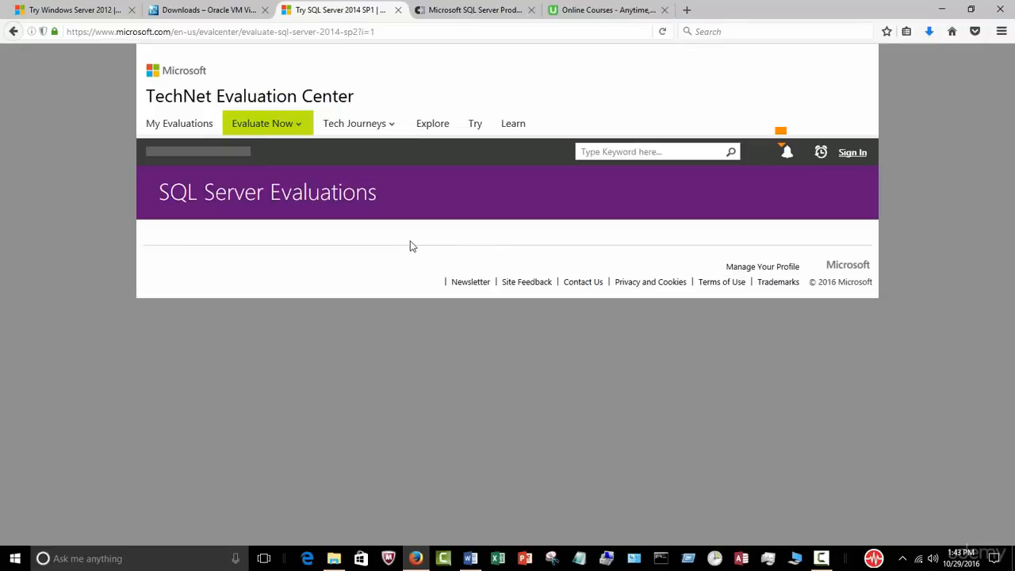
Step: Choose the ISO type, register, and save the 3.0 GB SQLServer2014SP2-FullSlipstream-x64-ENU.iso download
{"action": "scroll", "coordinate": [431, 293], "scroll_direction": "down", "scroll_amount": 4}
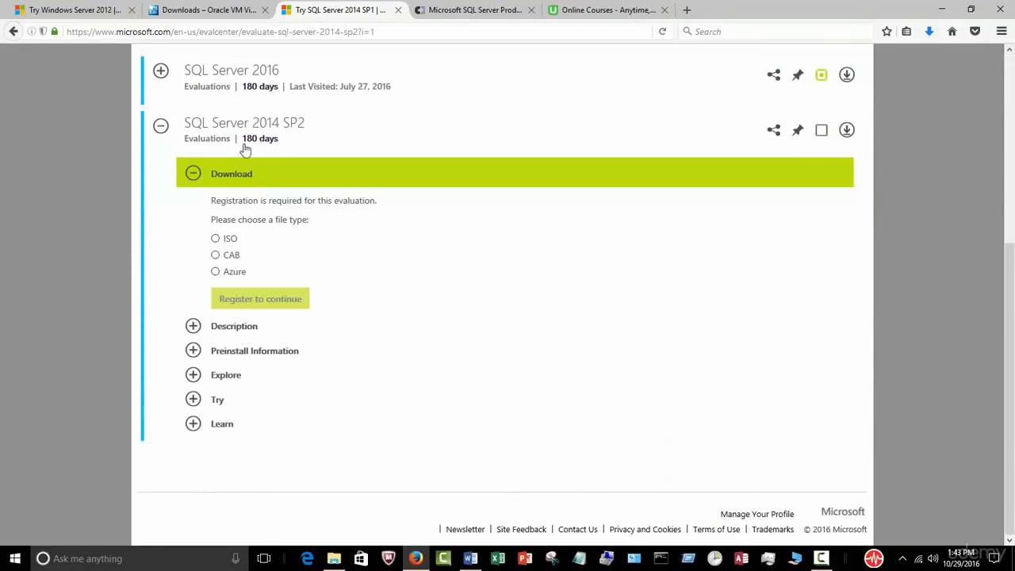
{"action": "left_click", "coordinate": [215, 241]}
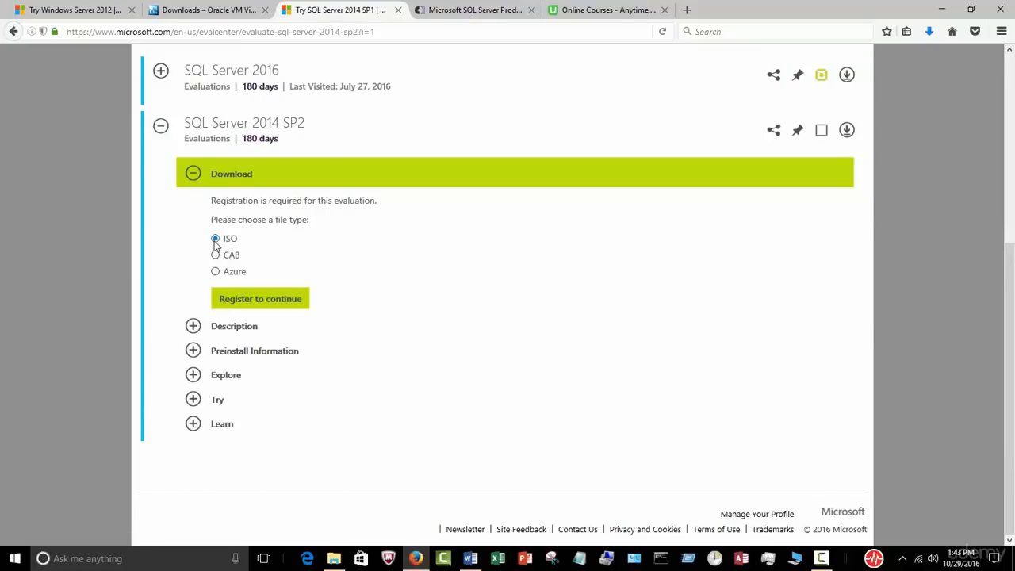
{"action": "left_click", "coordinate": [263, 304]}
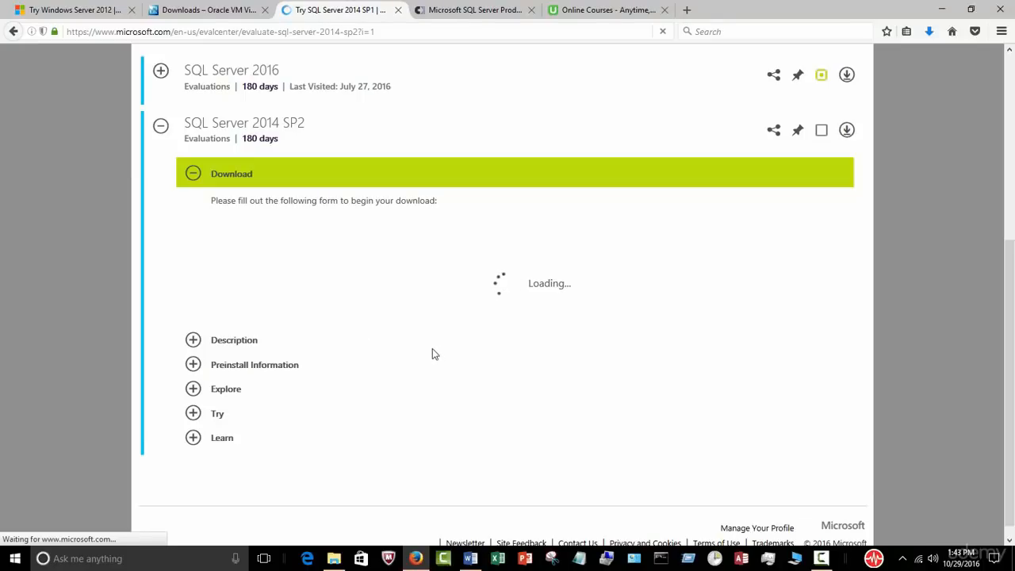
{"action": "scroll", "coordinate": [491, 361], "scroll_direction": "down", "scroll_amount": 2}
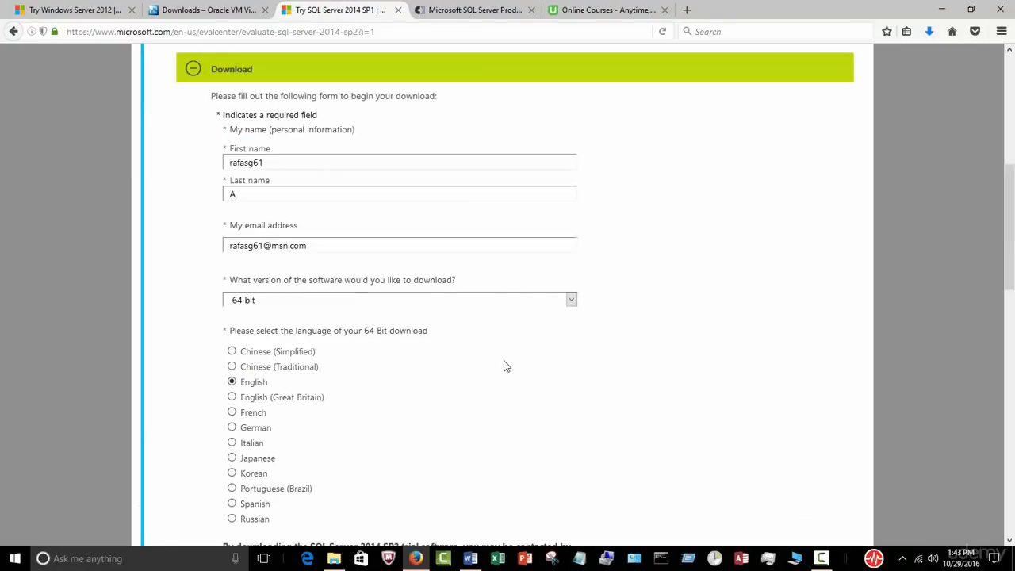
{"action": "scroll", "coordinate": [444, 344], "scroll_direction": "down", "scroll_amount": 5}
{"action": "scroll", "coordinate": [436, 333], "scroll_direction": "down", "scroll_amount": 8}
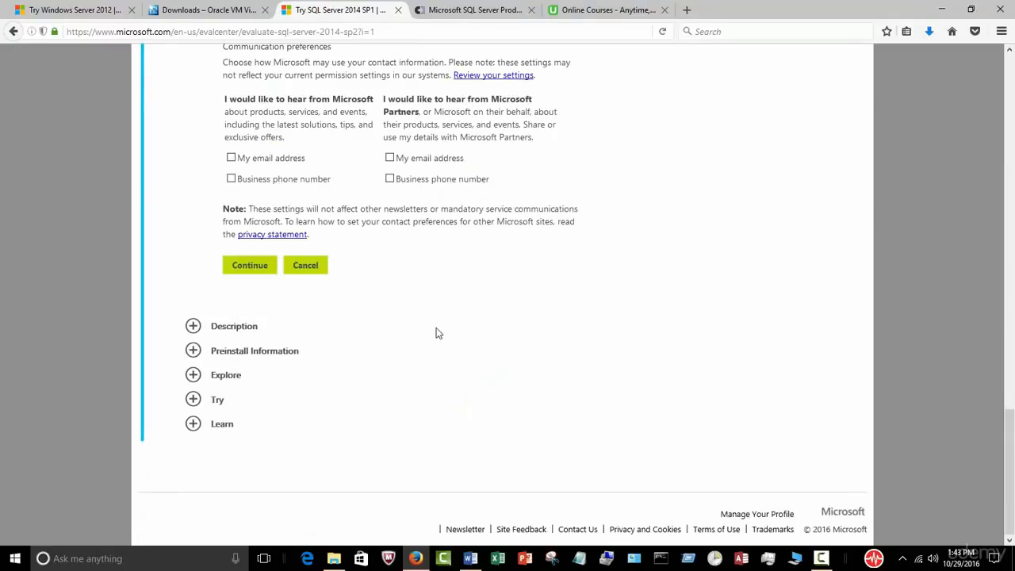
{"action": "left_click", "coordinate": [252, 266]}
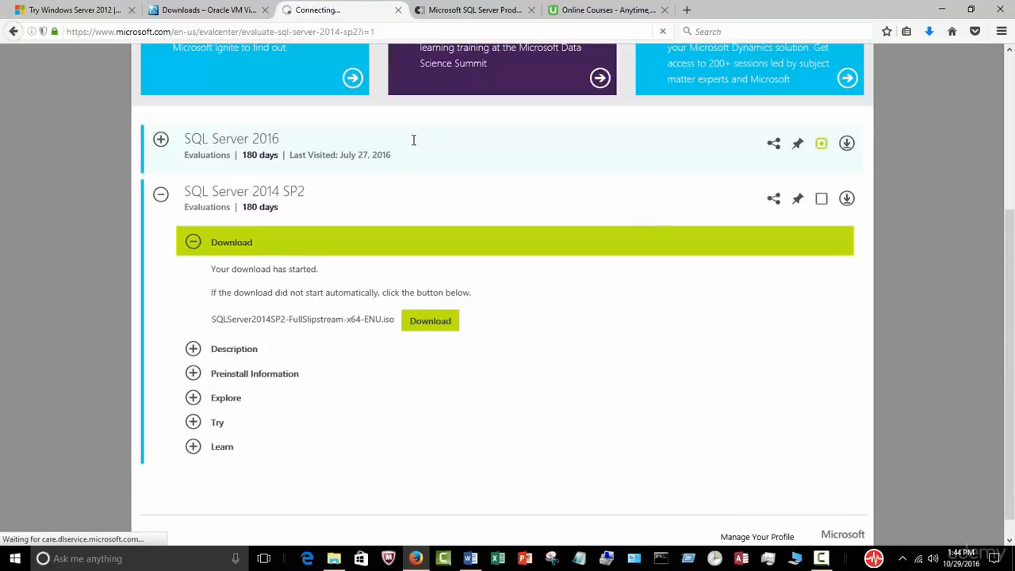
{"action": "left_click", "coordinate": [424, 291]}
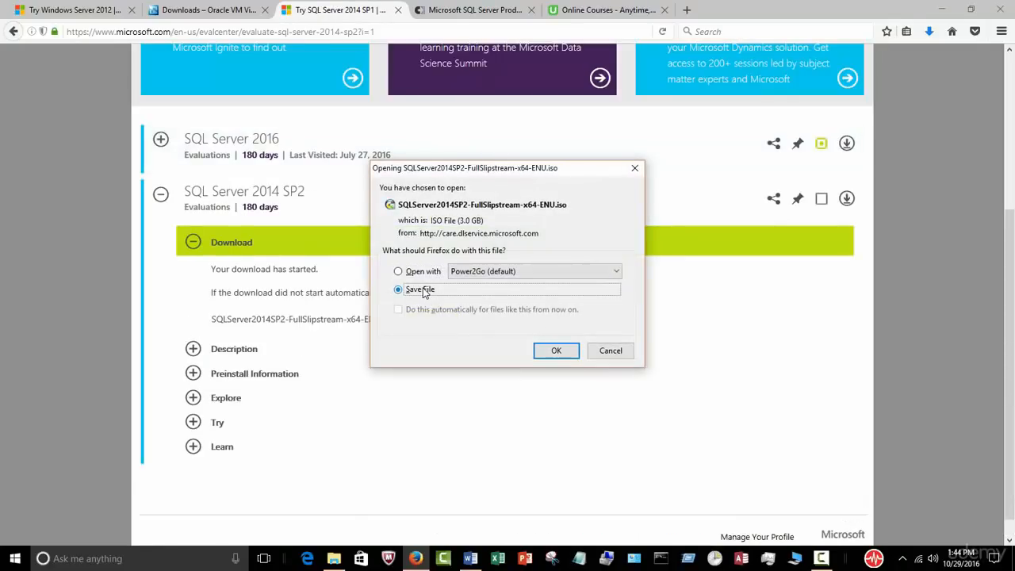
{"action": "left_click", "coordinate": [557, 351]}
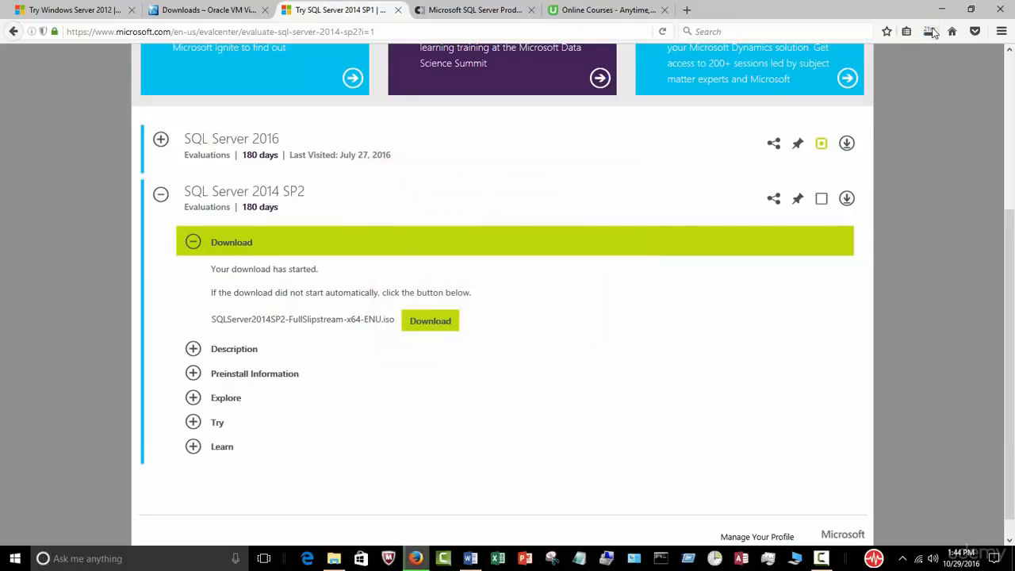
{"action": "left_click", "coordinate": [931, 31]}
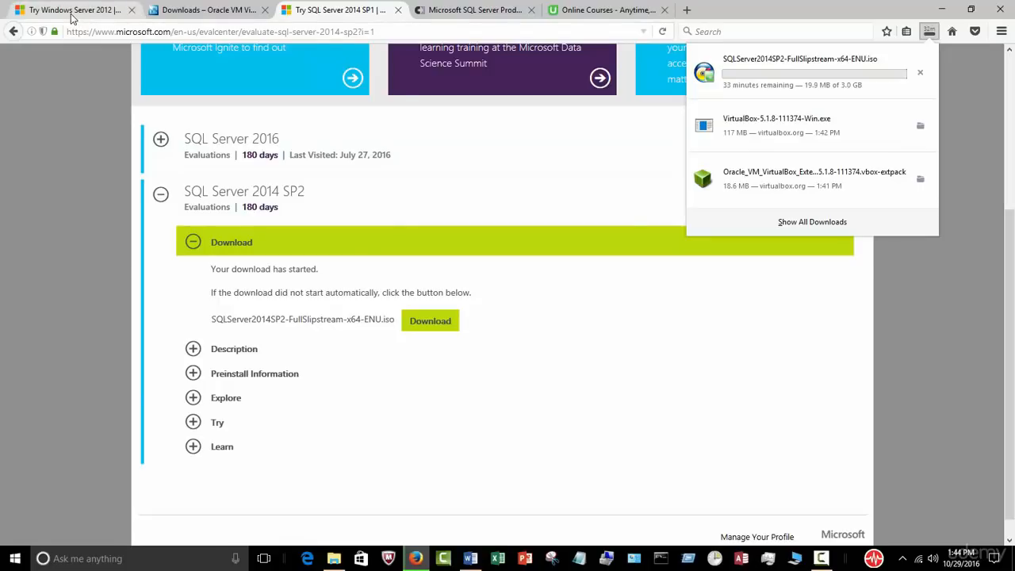
{"action": "left_click", "coordinate": [72, 11]}
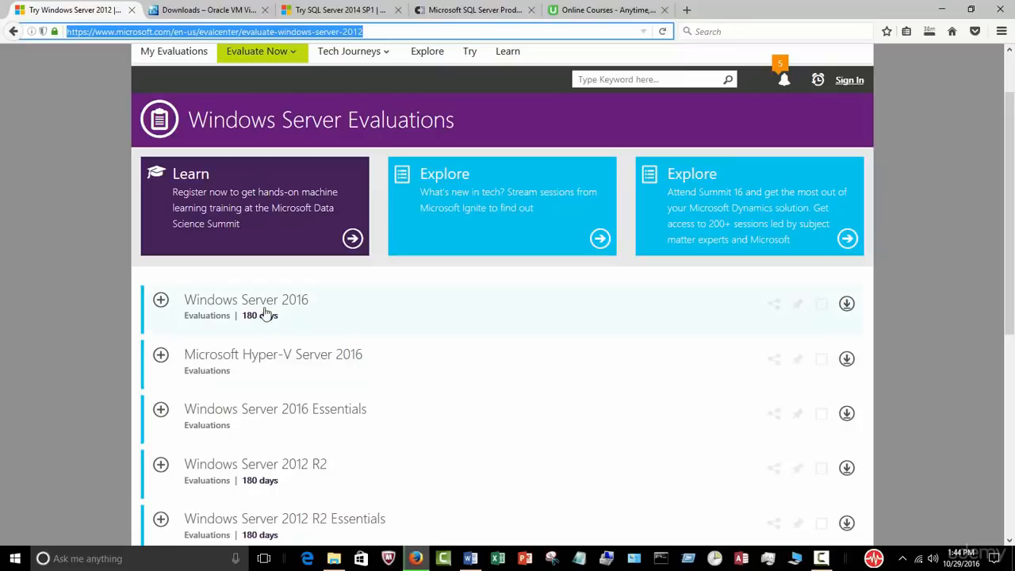
Step: Expand the Windows Server 2016 download options and proceed to its registration form
{"action": "left_click", "coordinate": [161, 302]}
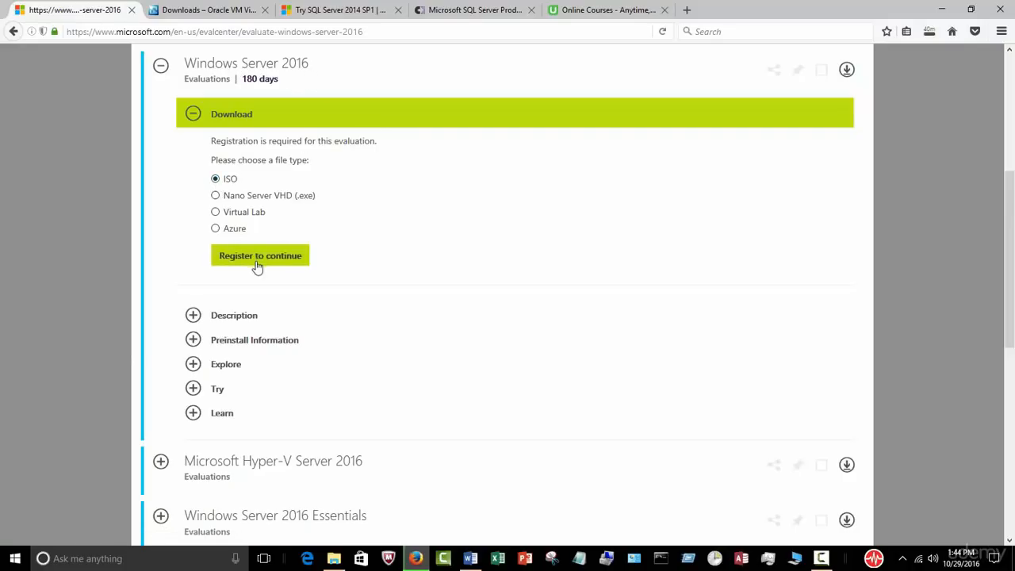
{"action": "left_click", "coordinate": [274, 255]}
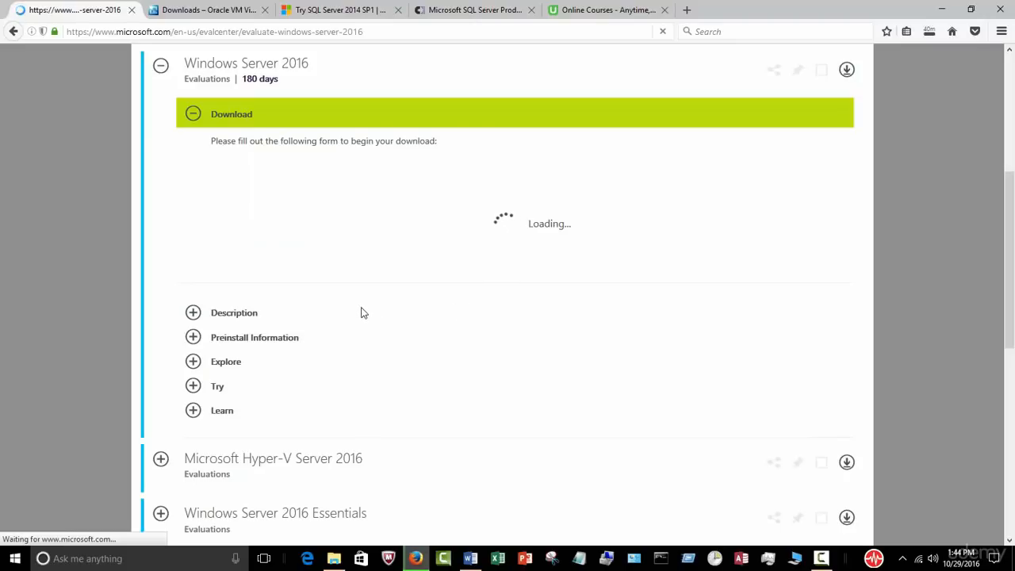
{"action": "scroll", "coordinate": [409, 315], "scroll_direction": "down", "scroll_amount": 1}
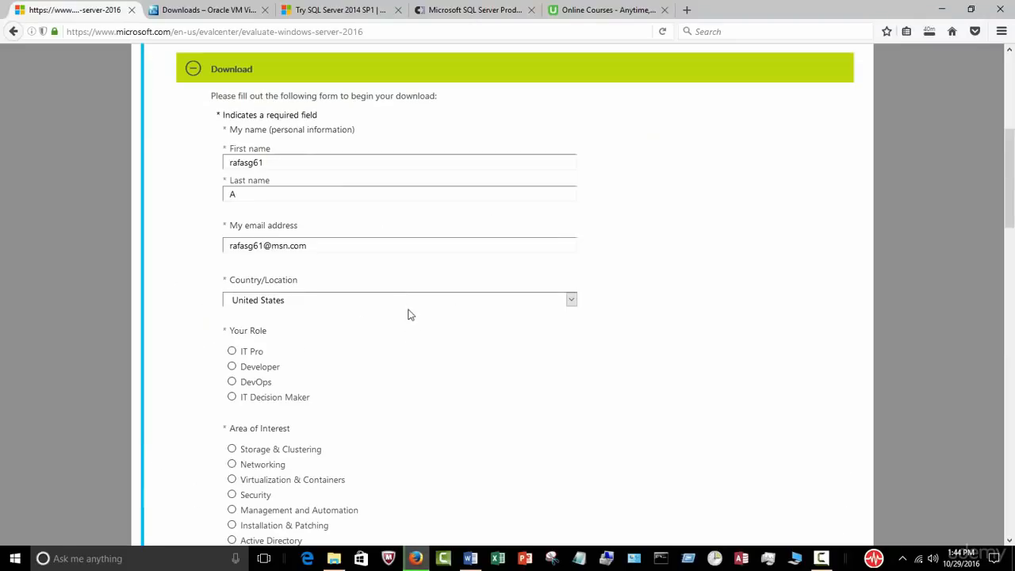
{"action": "scroll", "coordinate": [409, 311], "scroll_direction": "down", "scroll_amount": 15}
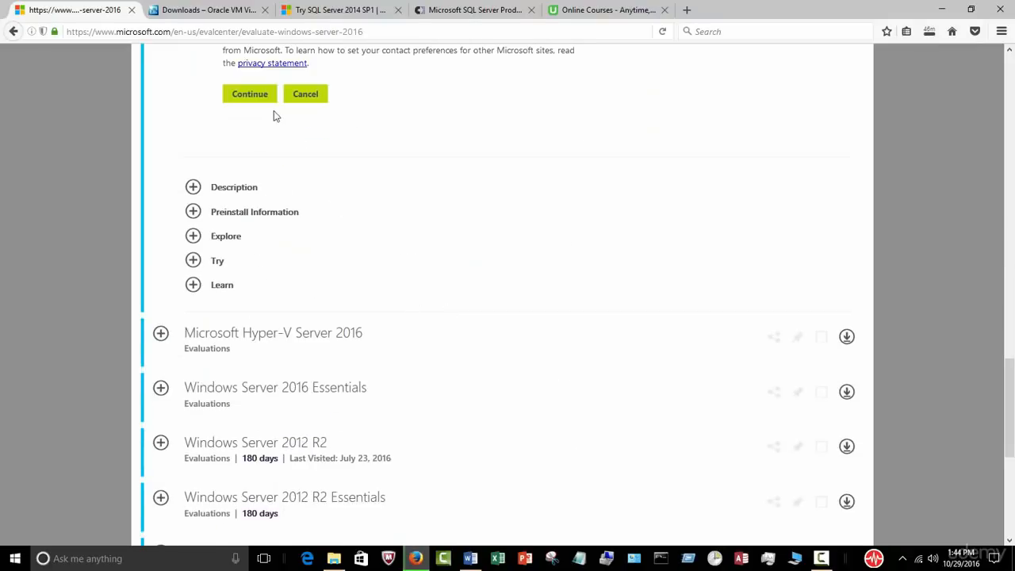
{"action": "left_click", "coordinate": [256, 103]}
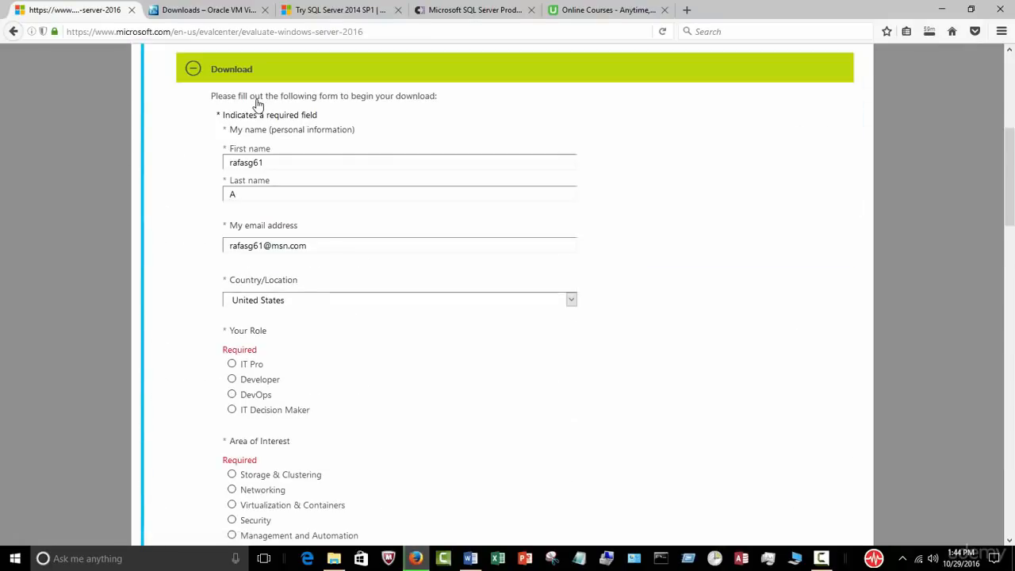
Step: Complete the registration with role IT Pro and interest Virtualization & Containers, then submit
{"action": "left_click", "coordinate": [231, 365]}
{"action": "scroll", "coordinate": [292, 389], "scroll_direction": "down", "scroll_amount": 3}
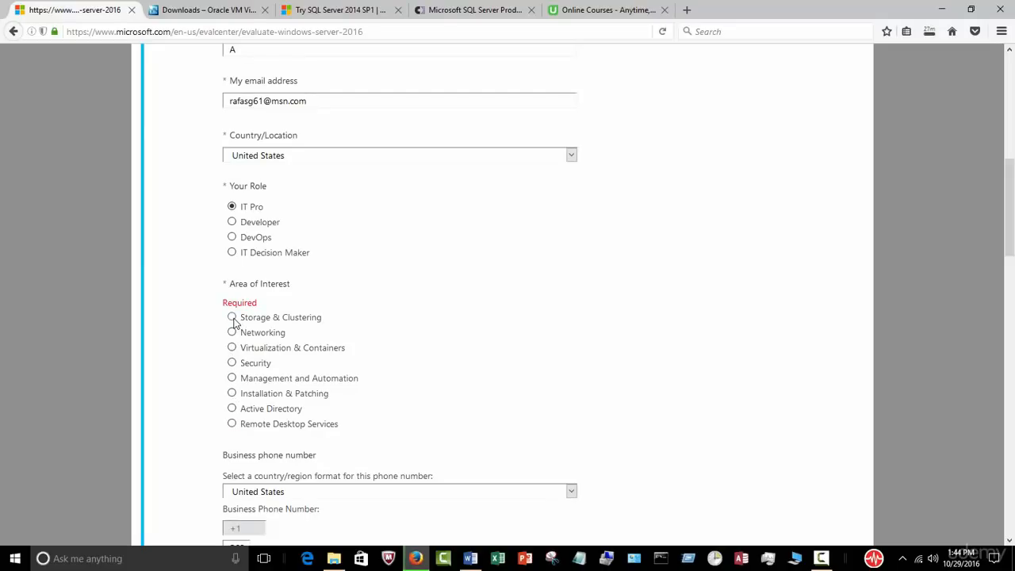
{"action": "left_click", "coordinate": [232, 347]}
{"action": "scroll", "coordinate": [365, 366], "scroll_direction": "down", "scroll_amount": 5}
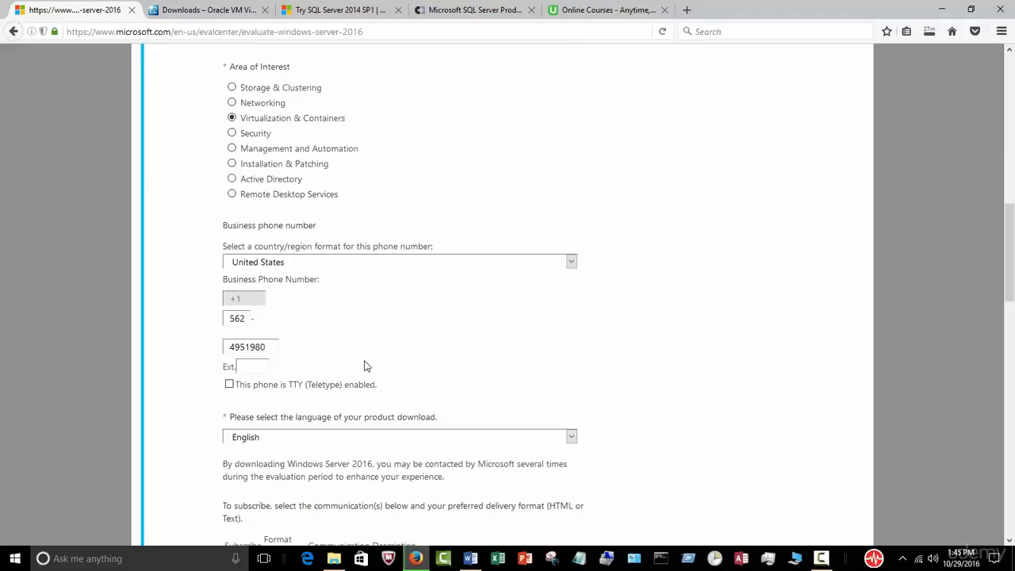
{"action": "scroll", "coordinate": [373, 358], "scroll_direction": "down", "scroll_amount": 4}
{"action": "left_click", "coordinate": [267, 312]}
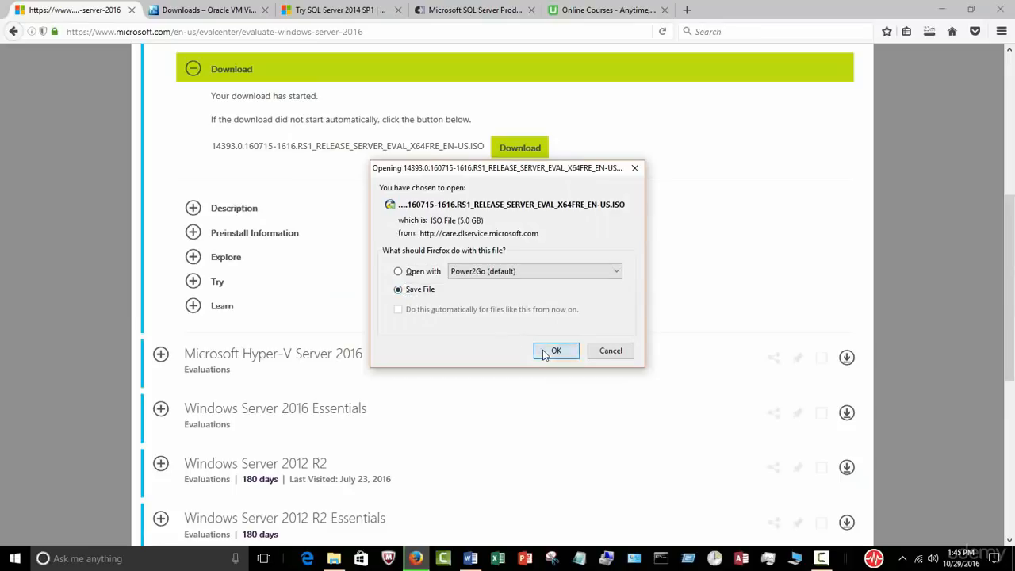
Step: Save the Windows Server 2016 evaluation ISO and glance at the Downloads folder
{"action": "left_click", "coordinate": [547, 351]}
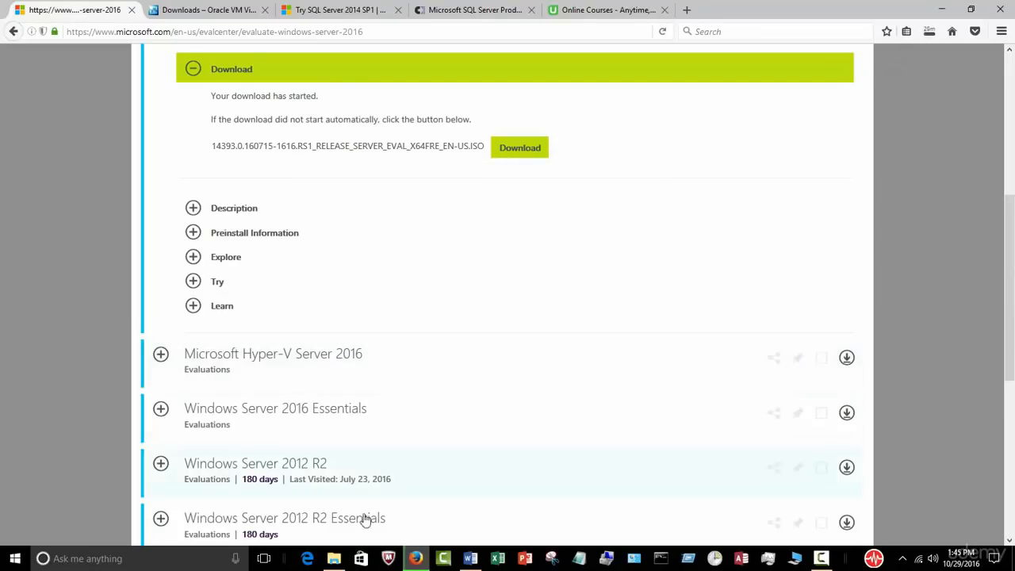
{"action": "left_click", "coordinate": [334, 558]}
{"action": "left_click", "coordinate": [337, 559]}
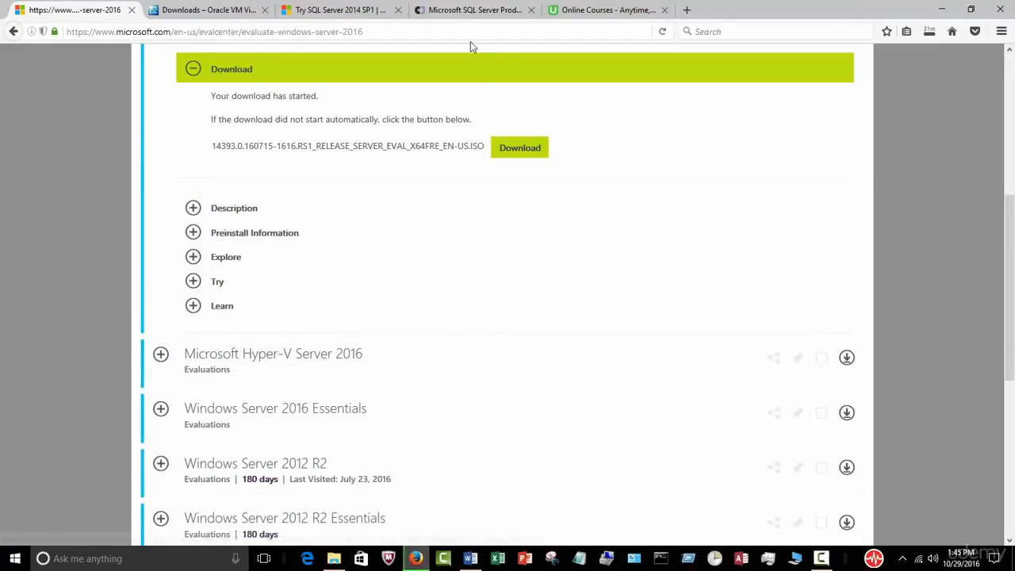
{"action": "left_click", "coordinate": [471, 11]}
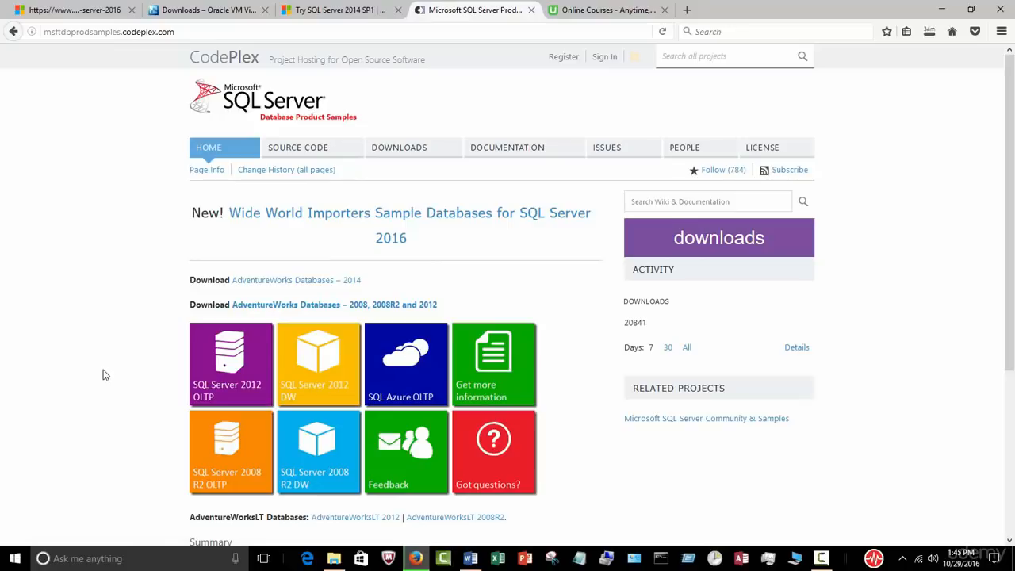
Step: Save the 42.7 MB Adventure Works 2014 Full Database Backup.zip from the AdventureWorks Databases – 2014 page
{"action": "left_click", "coordinate": [327, 284]}
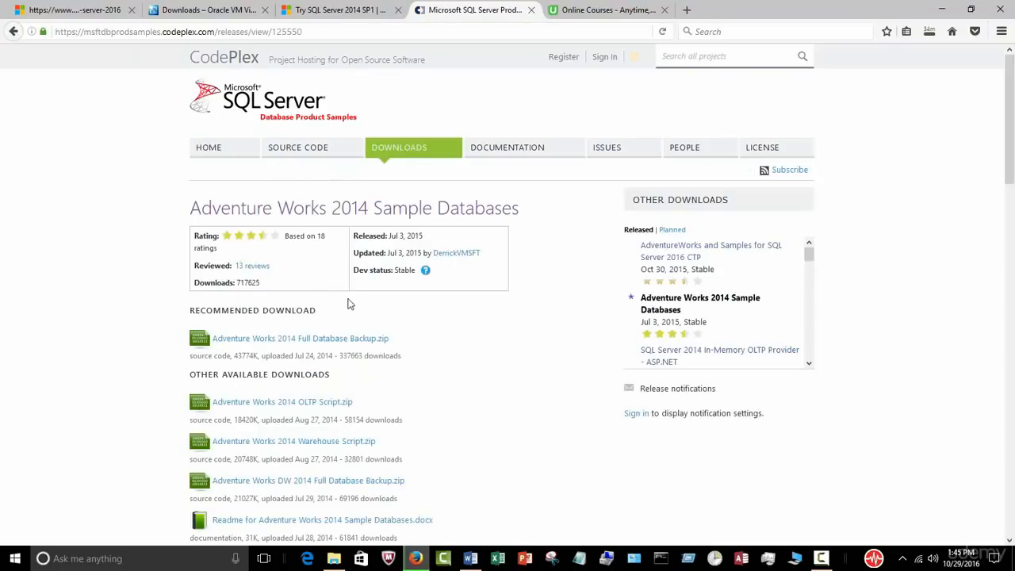
{"action": "left_click", "coordinate": [327, 342]}
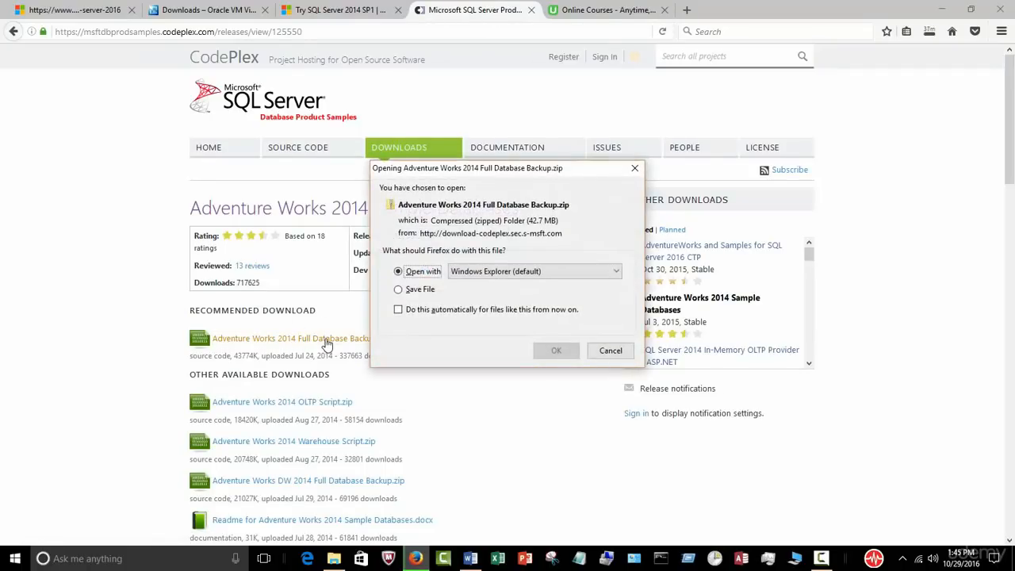
{"action": "left_click", "coordinate": [409, 290]}
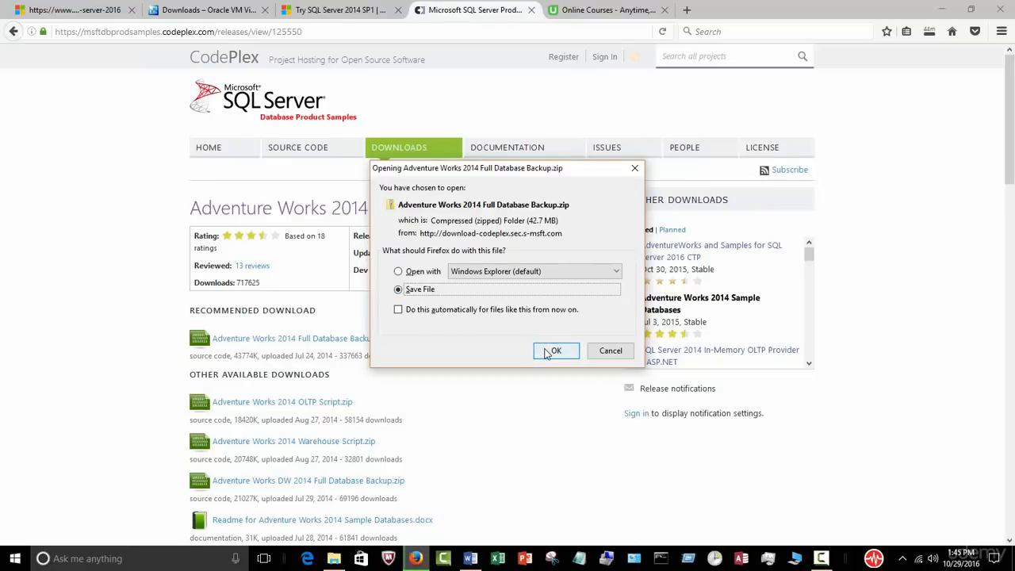
{"action": "left_click", "coordinate": [547, 350]}
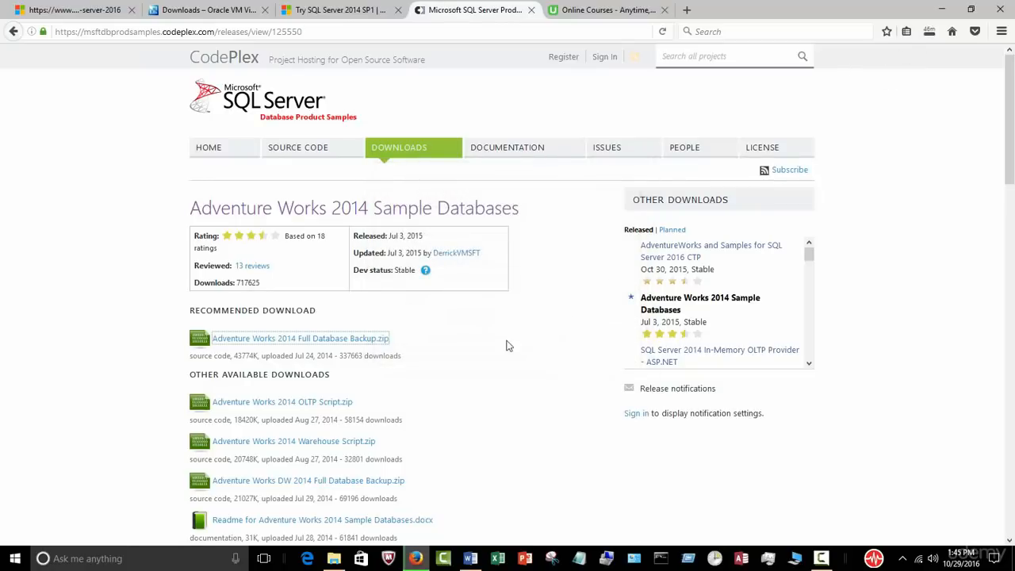
{"action": "left_click", "coordinate": [334, 558]}
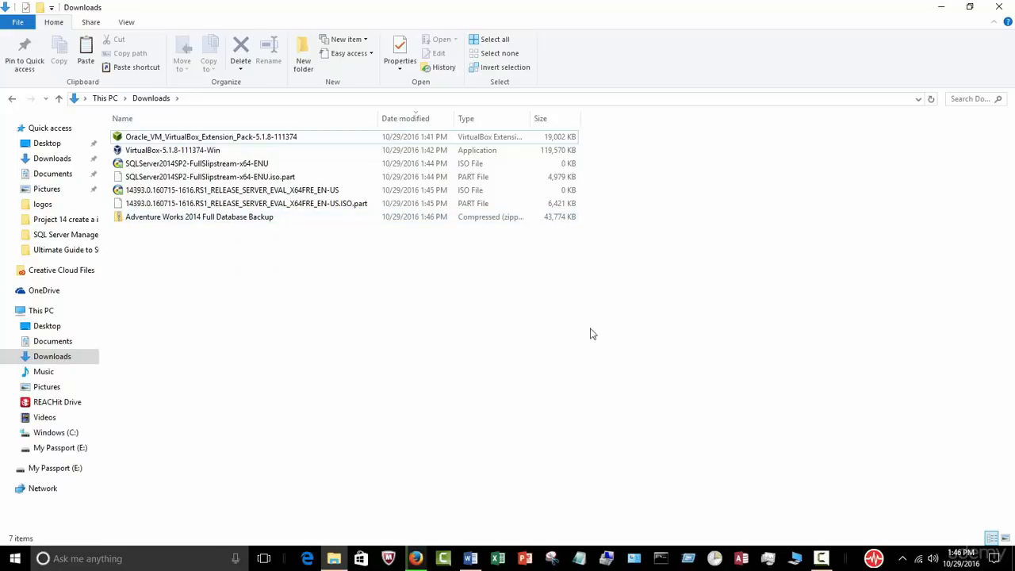
Step: After checking the 43,774 KB Adventure Works 2014 backup zip in Downloads, return to the CodePlex samples page
{"action": "left_click", "coordinate": [417, 552]}
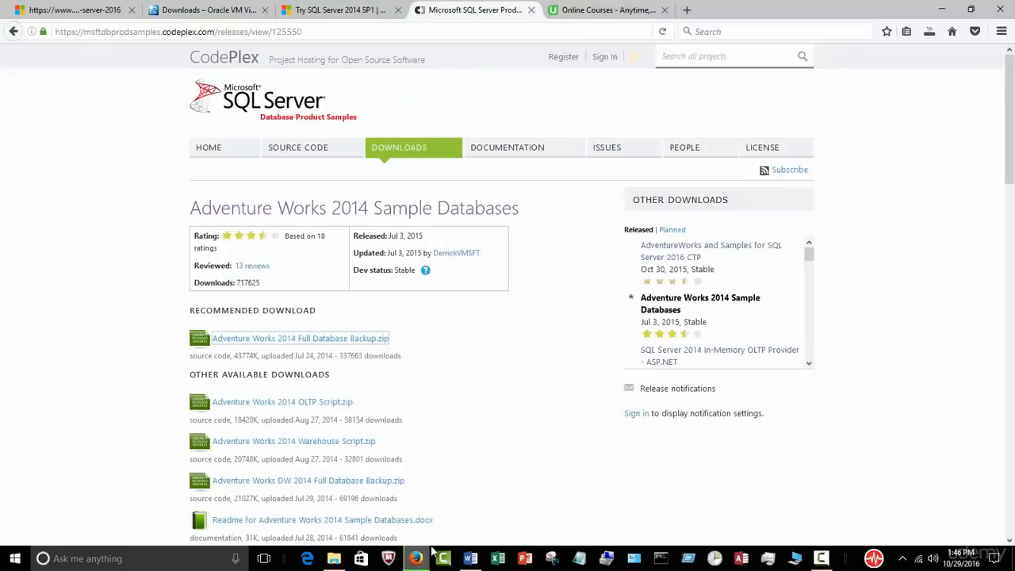
Step: Open Firefox's full downloads list and review the progress of the two ISO downloads
{"action": "left_click", "coordinate": [927, 35]}
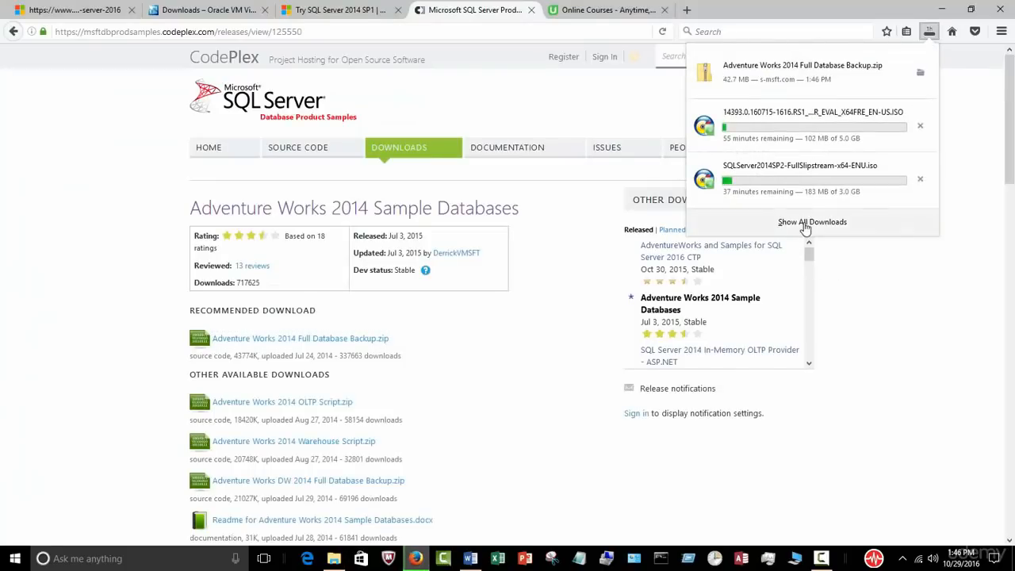
{"action": "left_click", "coordinate": [804, 225]}
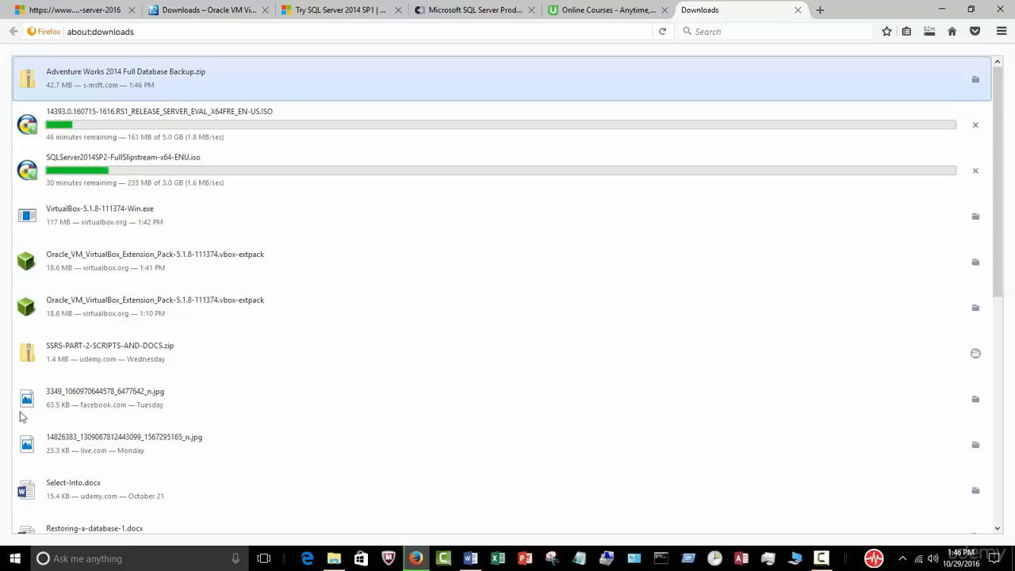
{"action": "scroll", "coordinate": [462, 364], "scroll_direction": "down", "scroll_amount": 1}
{"action": "scroll", "coordinate": [462, 360], "scroll_direction": "down", "scroll_amount": 8}
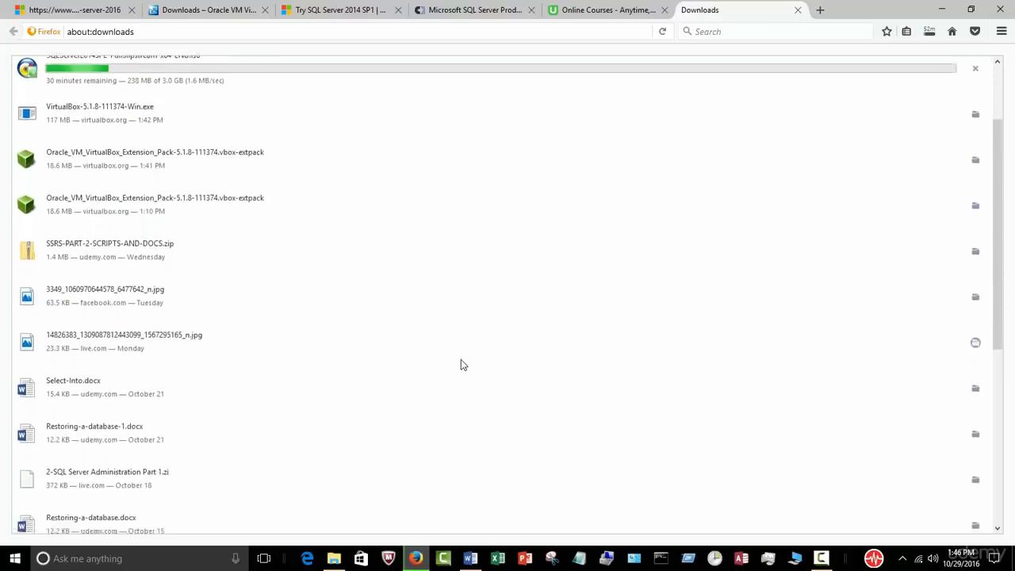
{"action": "scroll", "coordinate": [462, 360], "scroll_direction": "up", "scroll_amount": 6}
{"action": "scroll", "coordinate": [444, 353], "scroll_direction": "up", "scroll_amount": 3}
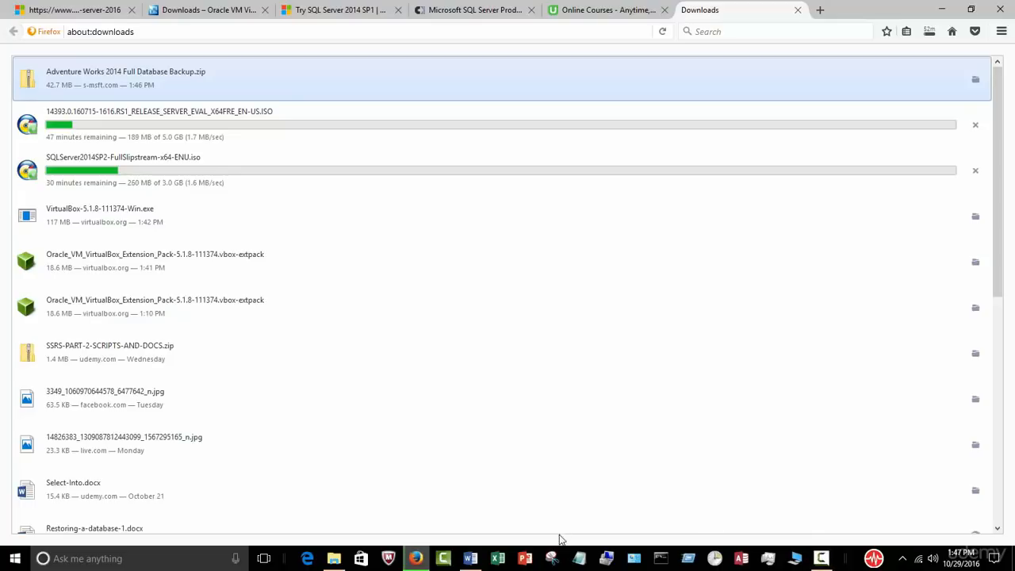
Step: Return to the Word DBA guide at its free 180-day trial software section
{"action": "left_click", "coordinate": [470, 558]}
{"action": "scroll", "coordinate": [631, 458], "scroll_direction": "up", "scroll_amount": 10}
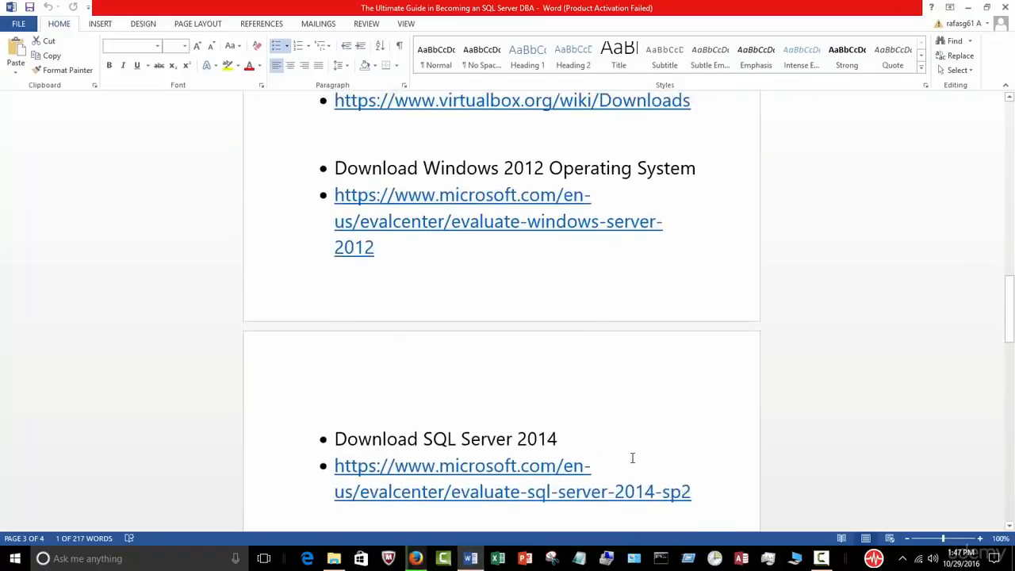
{"action": "scroll", "coordinate": [641, 431], "scroll_direction": "down", "scroll_amount": 2}
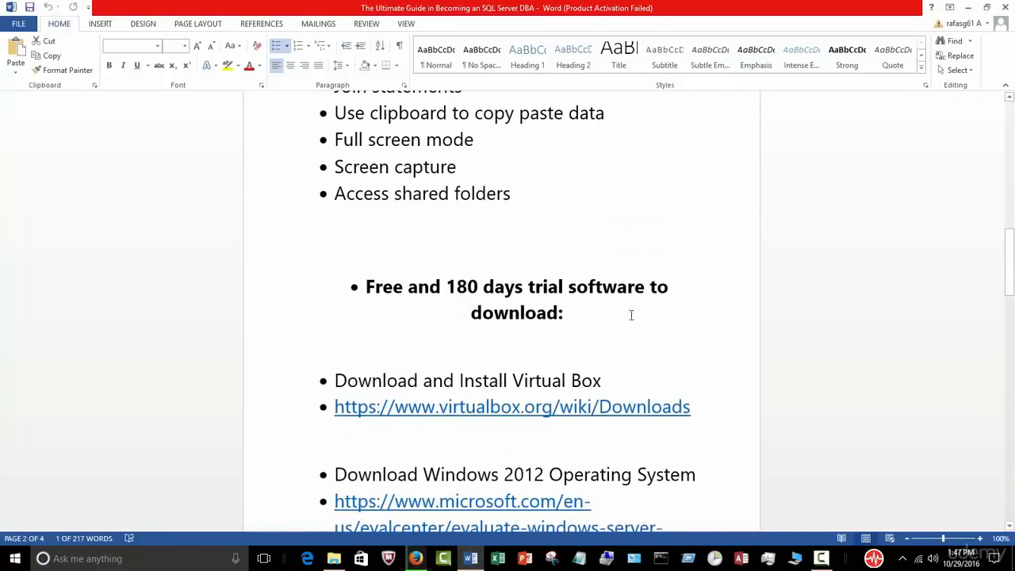
{"action": "scroll", "coordinate": [587, 278], "scroll_direction": "down", "scroll_amount": 2}
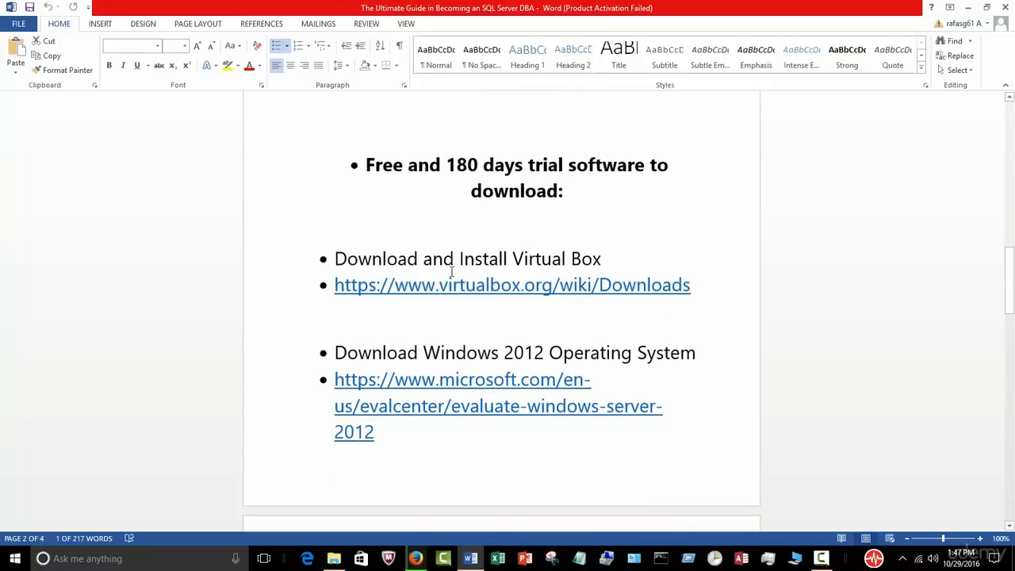
{"action": "scroll", "coordinate": [530, 259], "scroll_direction": "down", "scroll_amount": 9}
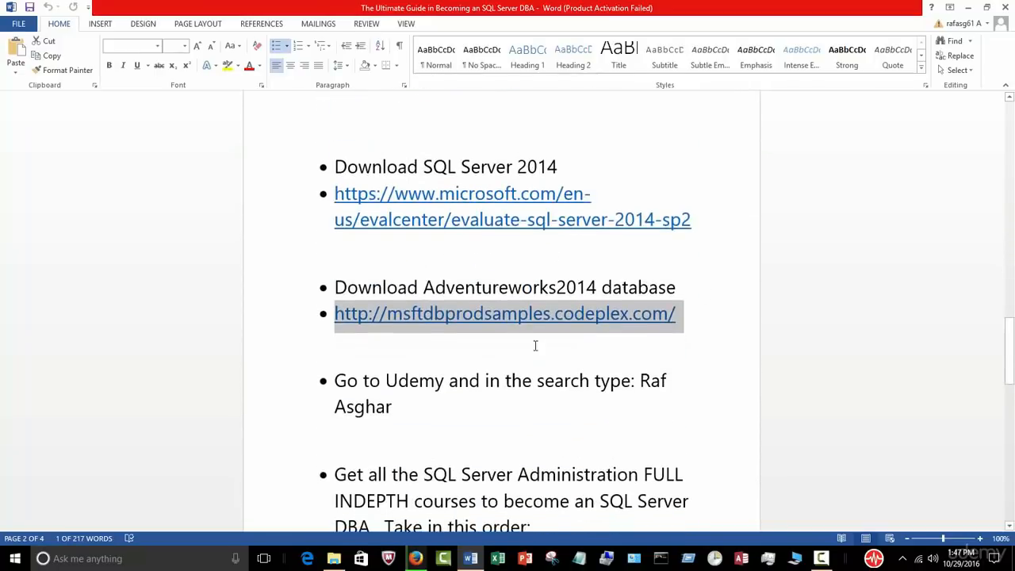
{"action": "scroll", "coordinate": [536, 344], "scroll_direction": "up", "scroll_amount": 20}
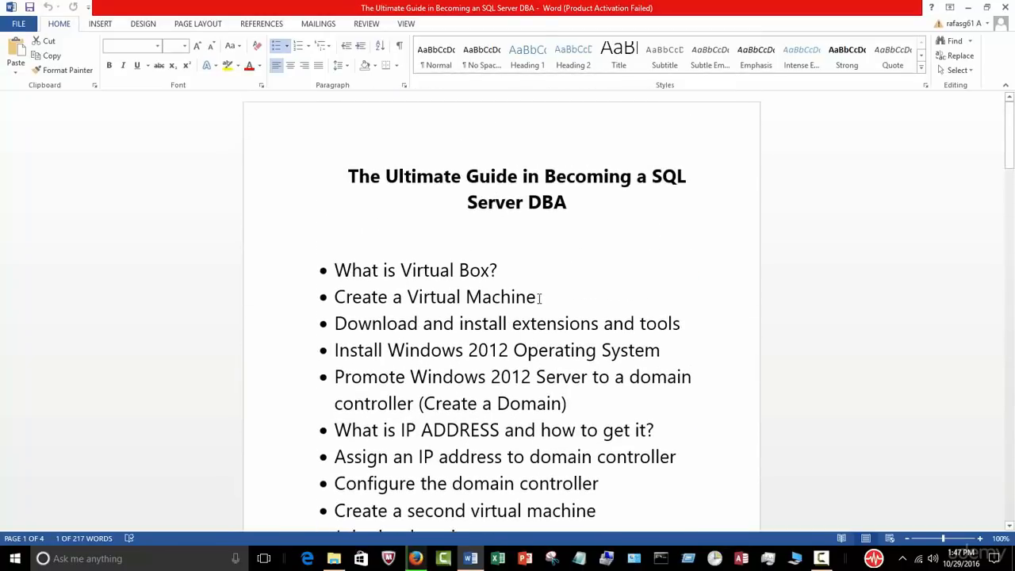
{"action": "left_click_drag", "start_coordinate": [541, 296], "coordinate": [335, 271]}
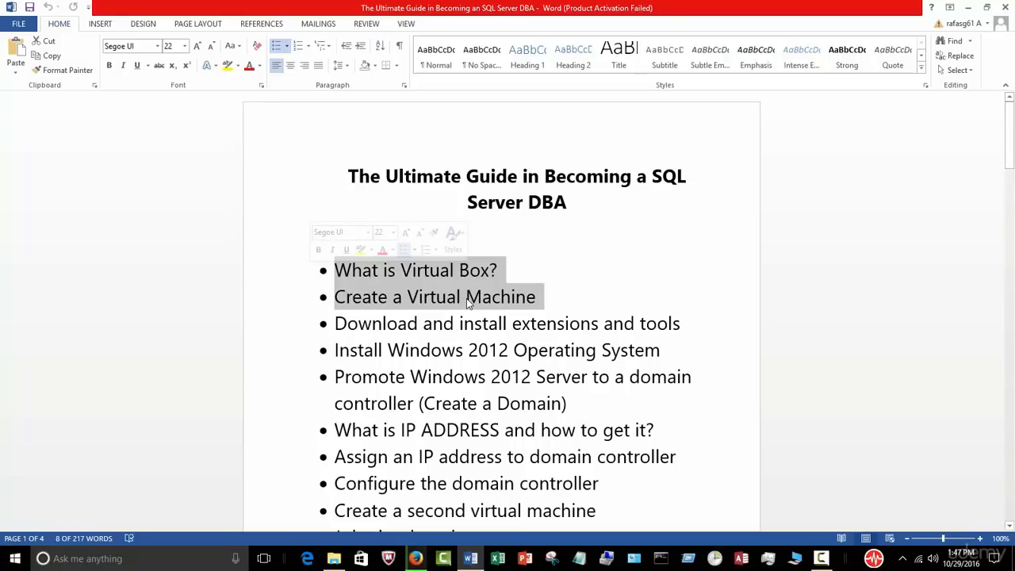
{"action": "left_click", "coordinate": [785, 298]}
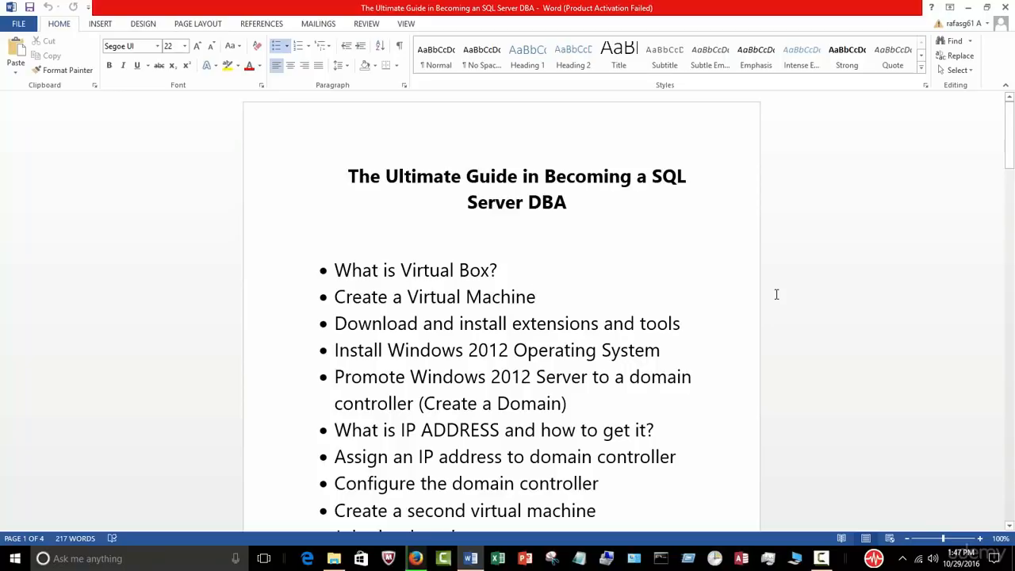
{"action": "left_click", "coordinate": [821, 558]}
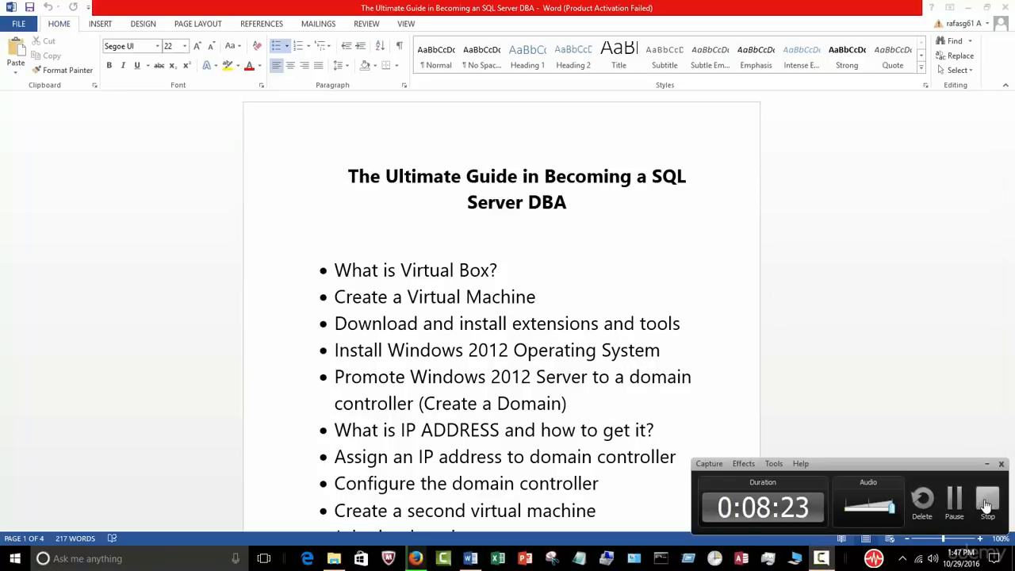
{"action": "left_click", "coordinate": [986, 505]}
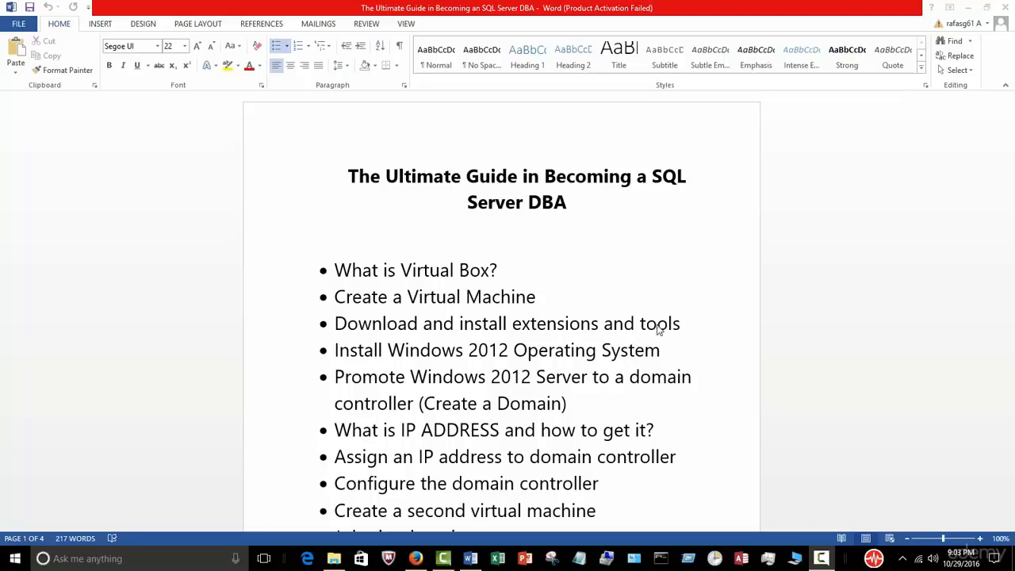
Step: Launch VirtualBox-5.1.8-111374-Win from the Downloads folder, then minimize the Explorer window
{"action": "left_click", "coordinate": [335, 559]}
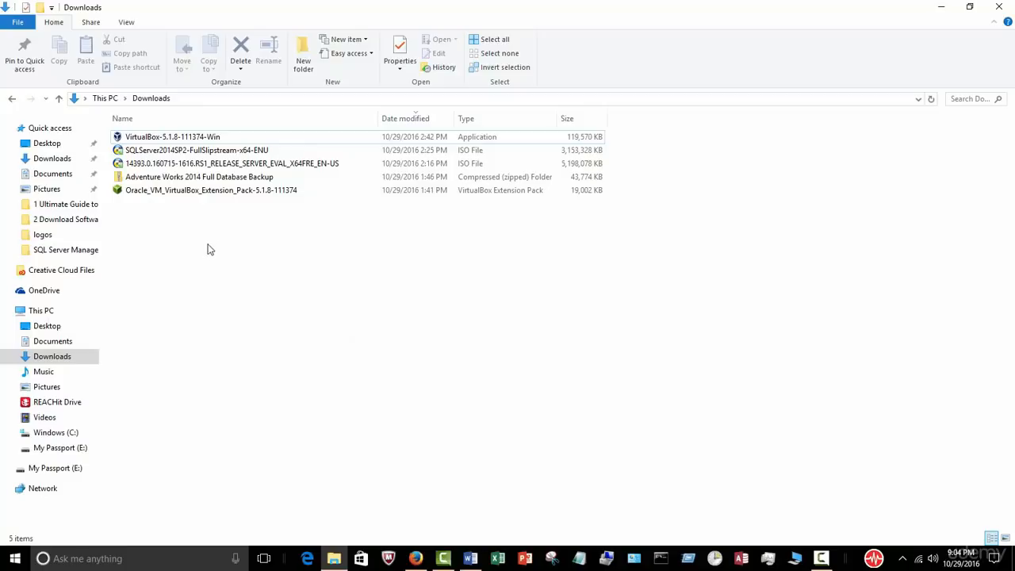
{"action": "double_click", "coordinate": [212, 141]}
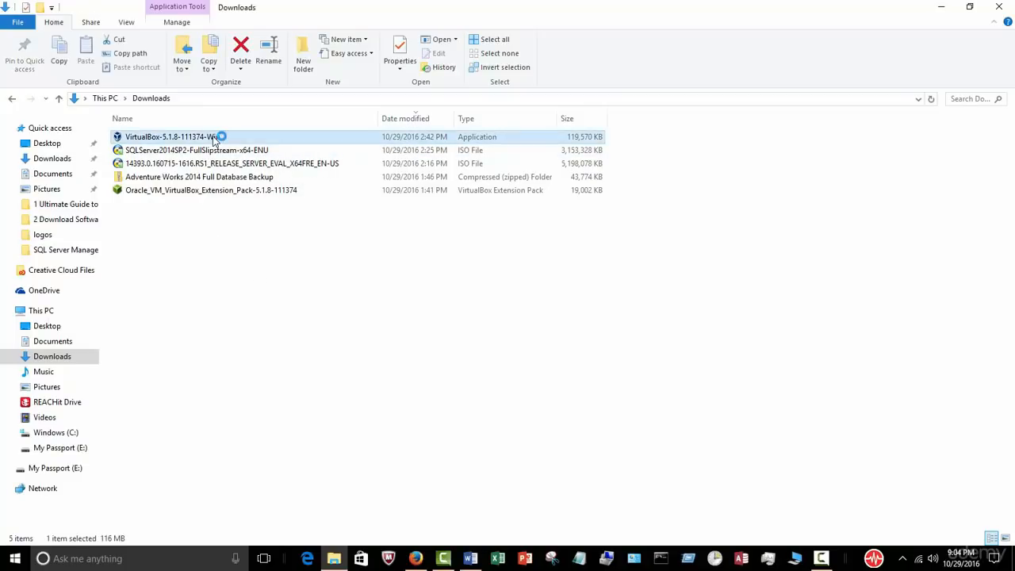
{"action": "left_click", "coordinate": [936, 9]}
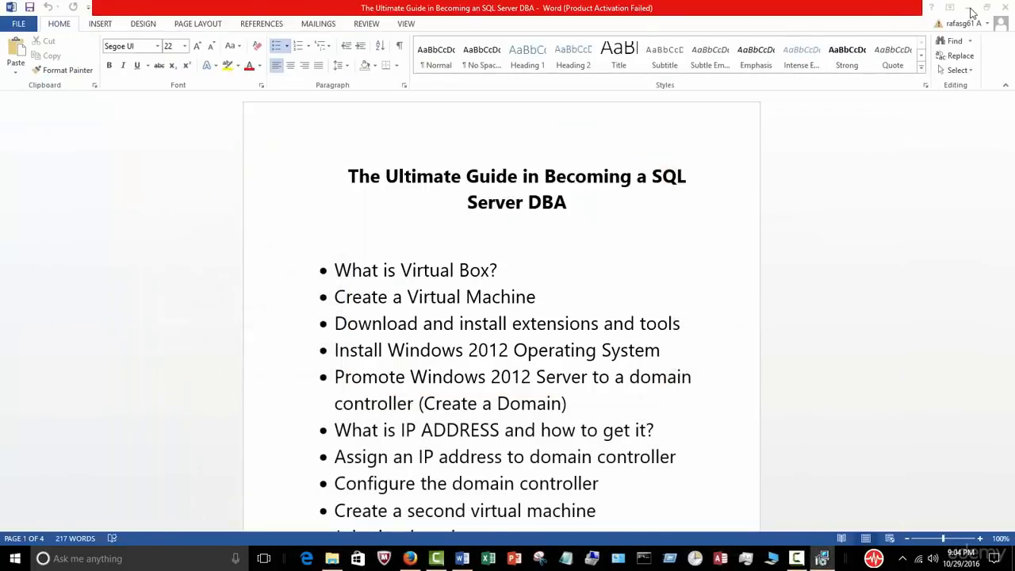
Step: Install VirtualBox 5.1.8 with the default features, shortcuts and network interface reset
{"action": "left_click", "coordinate": [967, 7]}
{"action": "left_click", "coordinate": [581, 379]}
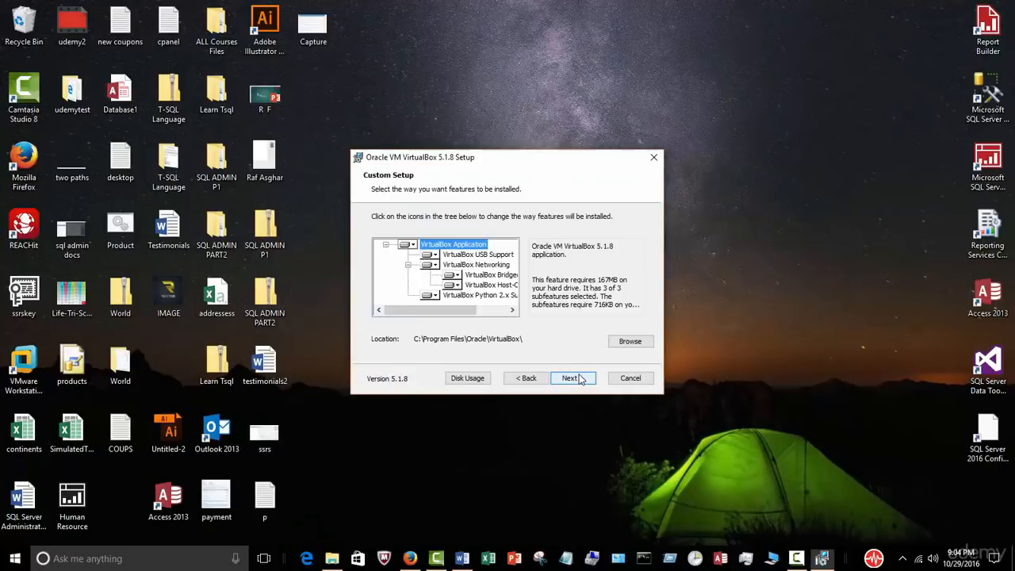
{"action": "left_click", "coordinate": [578, 384]}
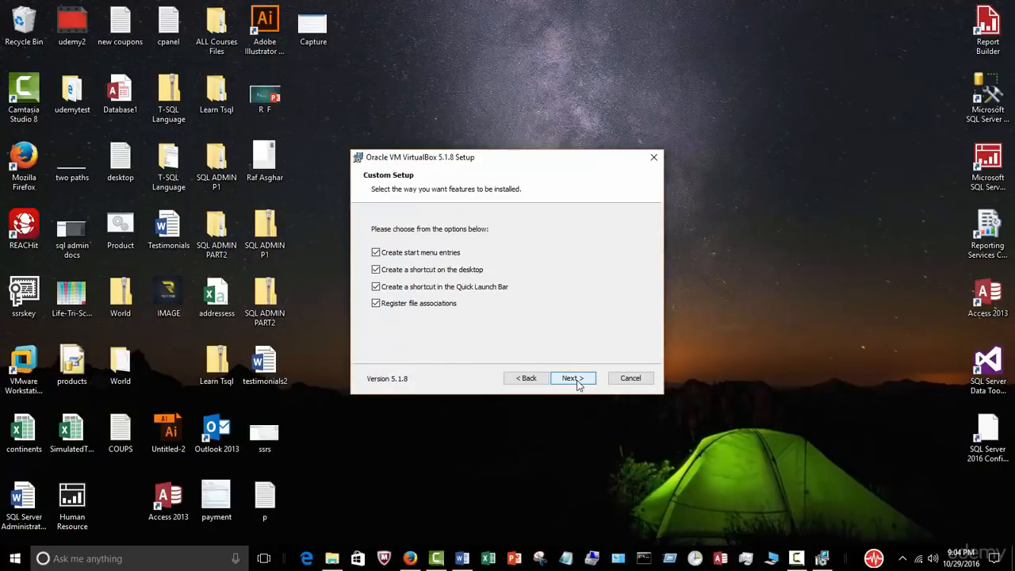
{"action": "left_click", "coordinate": [578, 380]}
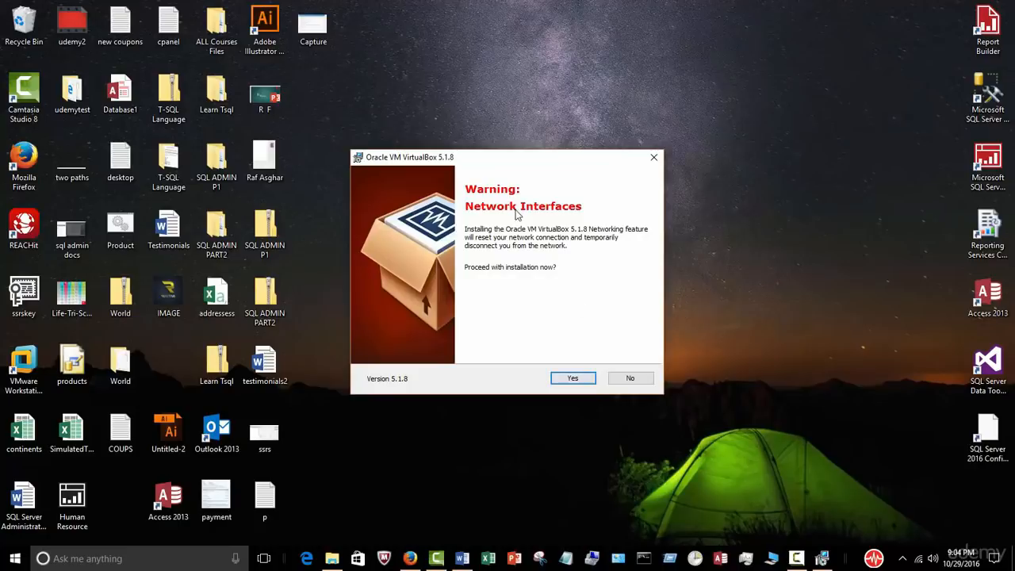
{"action": "left_click", "coordinate": [572, 379]}
{"action": "left_click", "coordinate": [577, 378]}
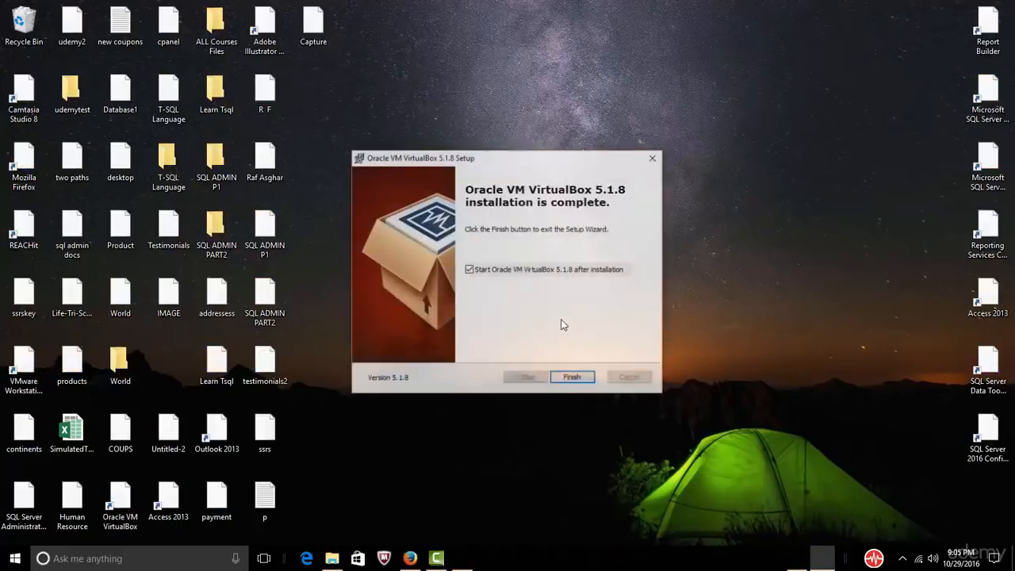
Step: Finish setup without auto-launching VirtualBox, then start it from its desktop shortcut
{"action": "left_click", "coordinate": [469, 270]}
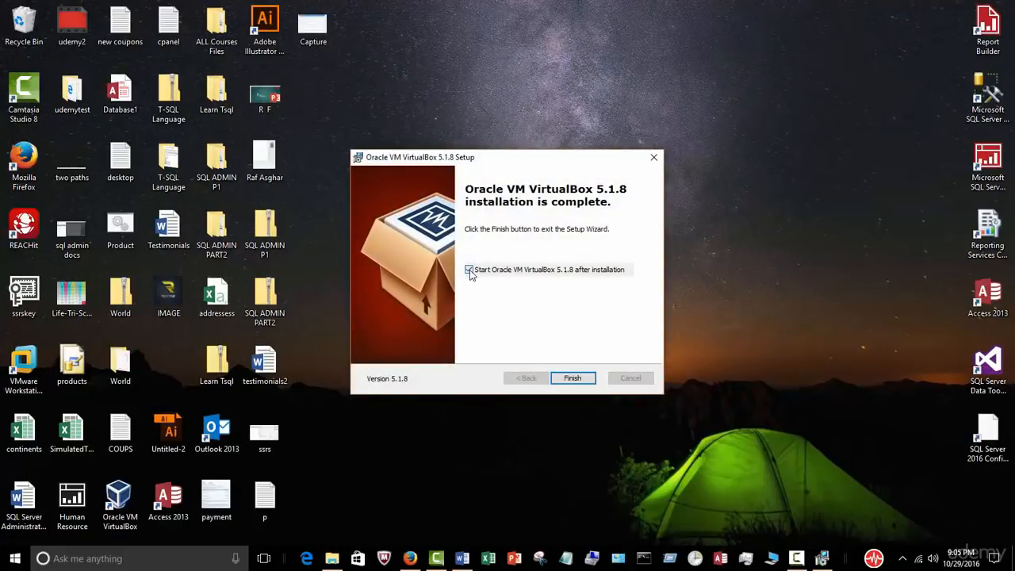
{"action": "left_click", "coordinate": [570, 379]}
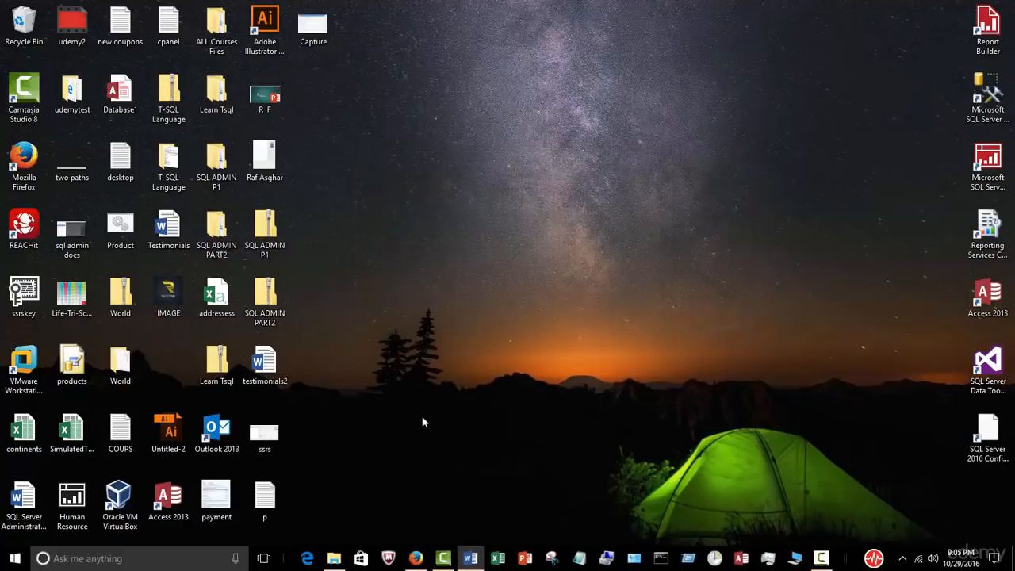
{"action": "left_click", "coordinate": [121, 500]}
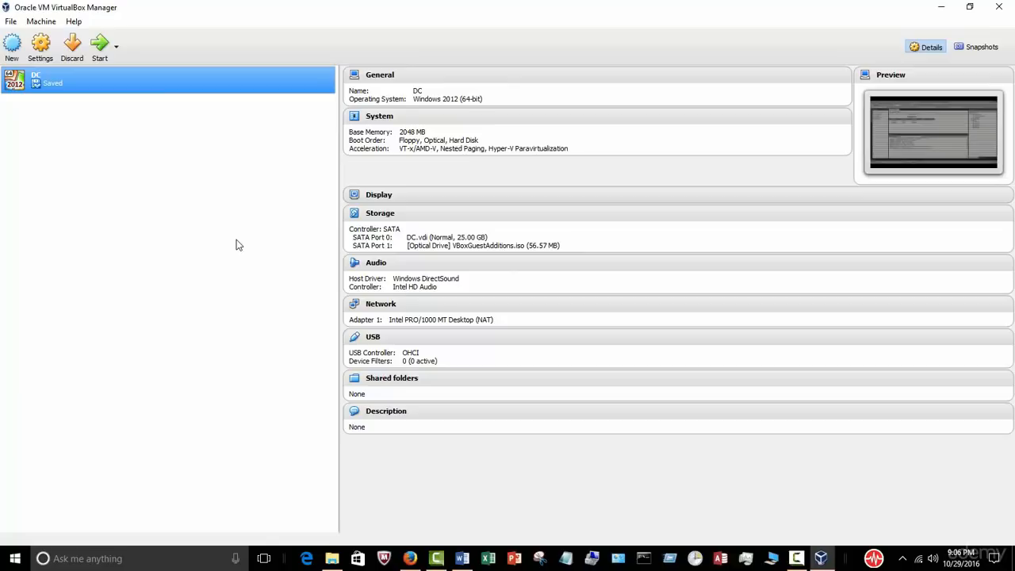
Step: Start a new virtual machine in VirtualBox Manager and expand the operating system Type list
{"action": "left_click", "coordinate": [11, 47]}
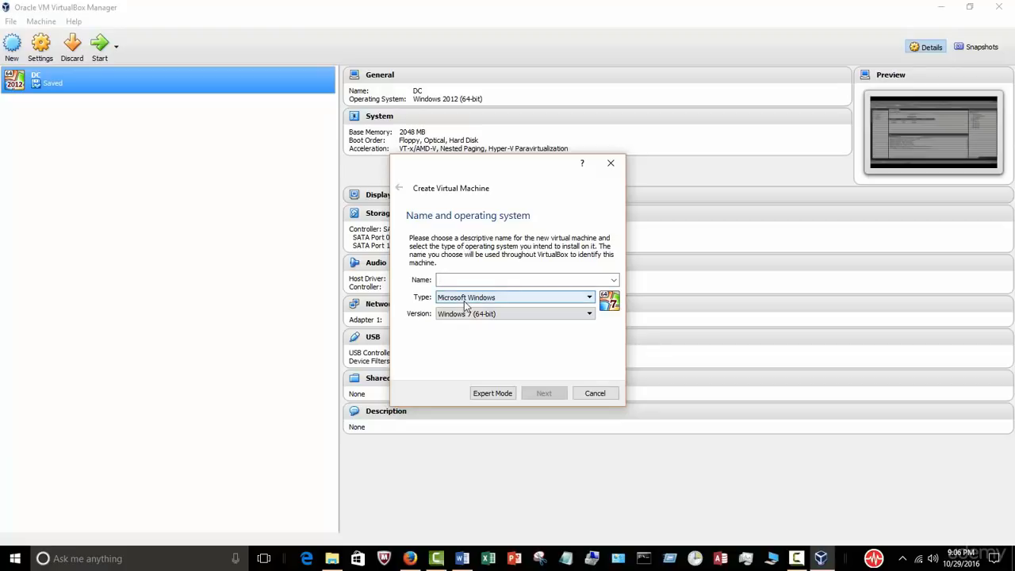
{"action": "left_click", "coordinate": [589, 299]}
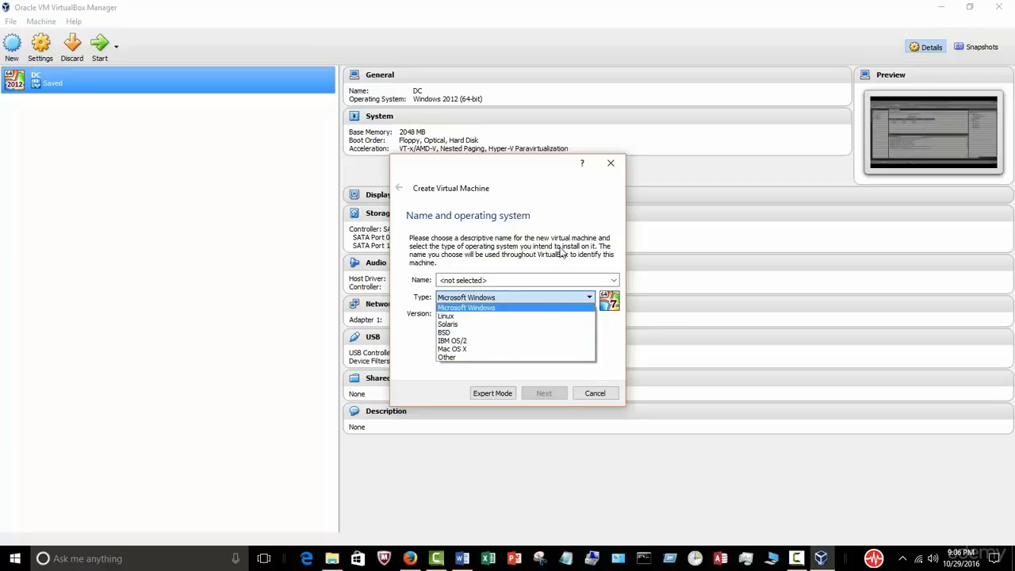
Step: Set the operating system to Microsoft Windows, version Windows 2012 (64-bit)
{"action": "left_click", "coordinate": [520, 299]}
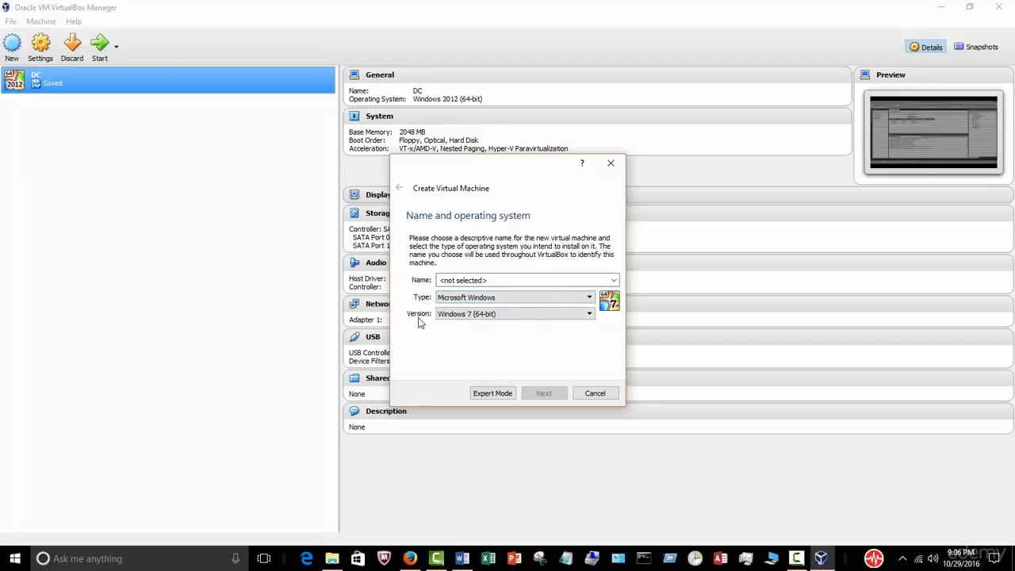
{"action": "left_click", "coordinate": [589, 315]}
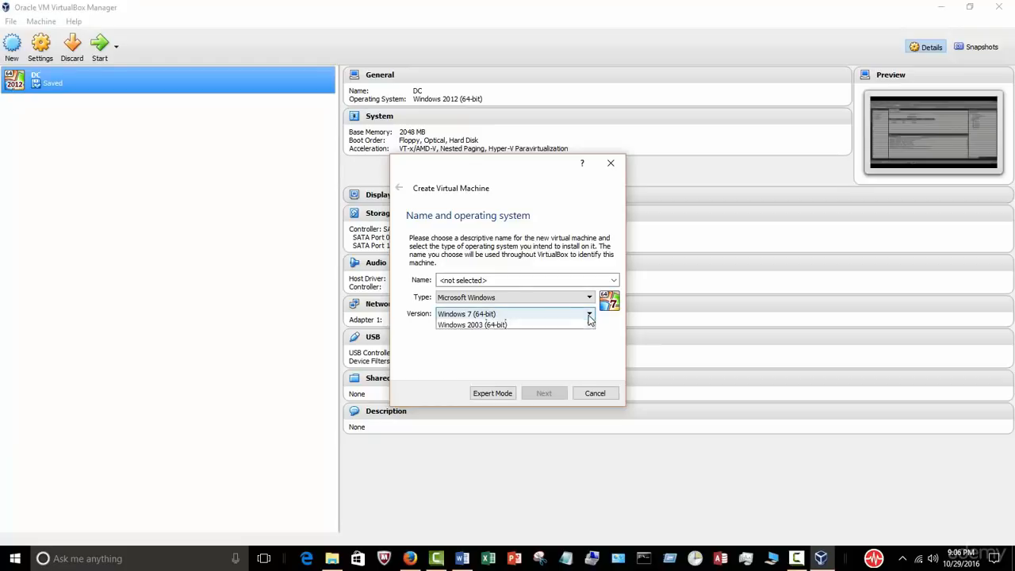
{"action": "scroll", "coordinate": [590, 365], "scroll_direction": "down", "scroll_amount": 2}
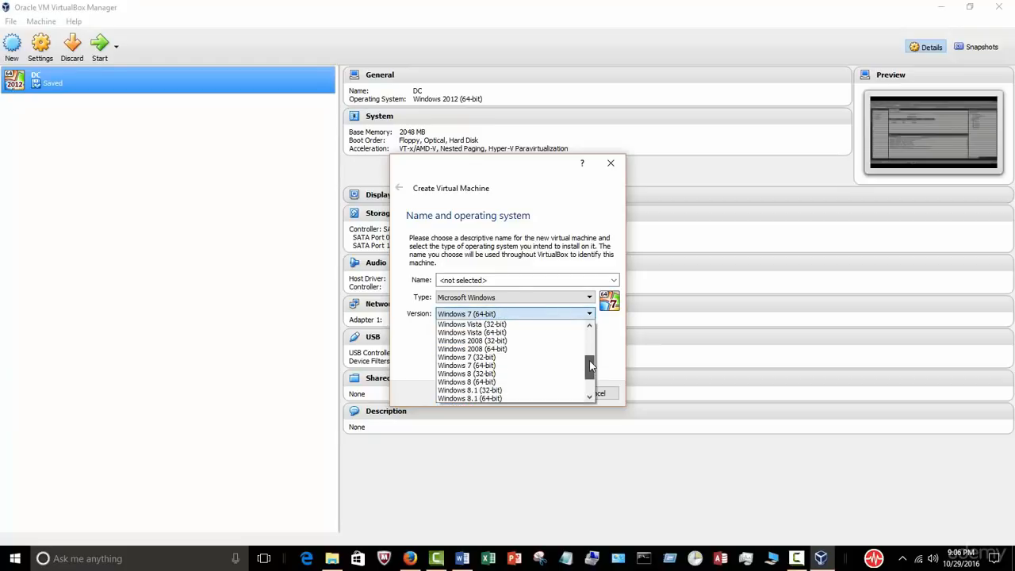
{"action": "scroll", "coordinate": [591, 365], "scroll_direction": "down", "scroll_amount": 1}
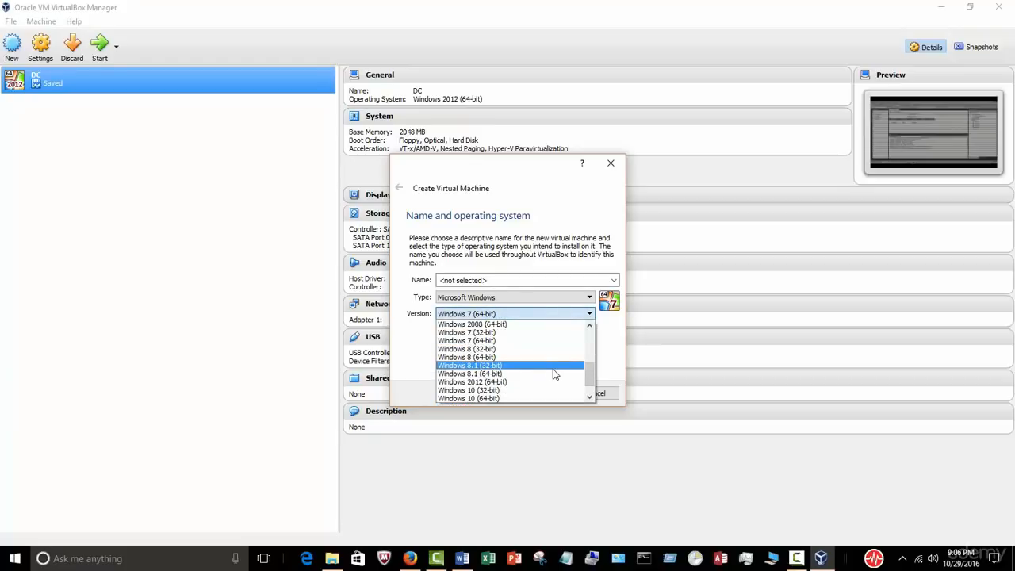
{"action": "left_click", "coordinate": [507, 382]}
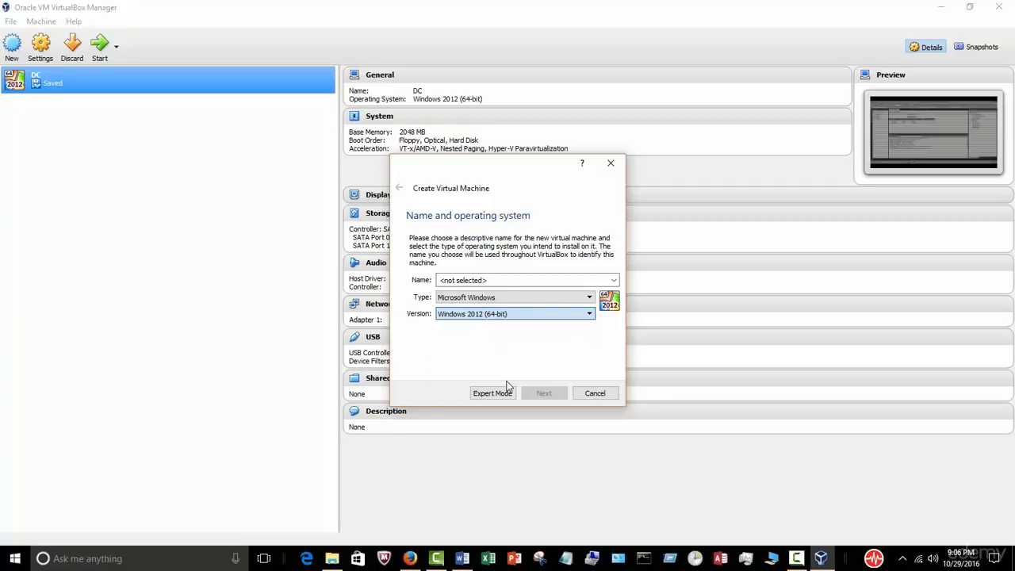
Step: Name the new virtual machine WindowsOS
{"action": "left_click", "coordinate": [496, 280]}
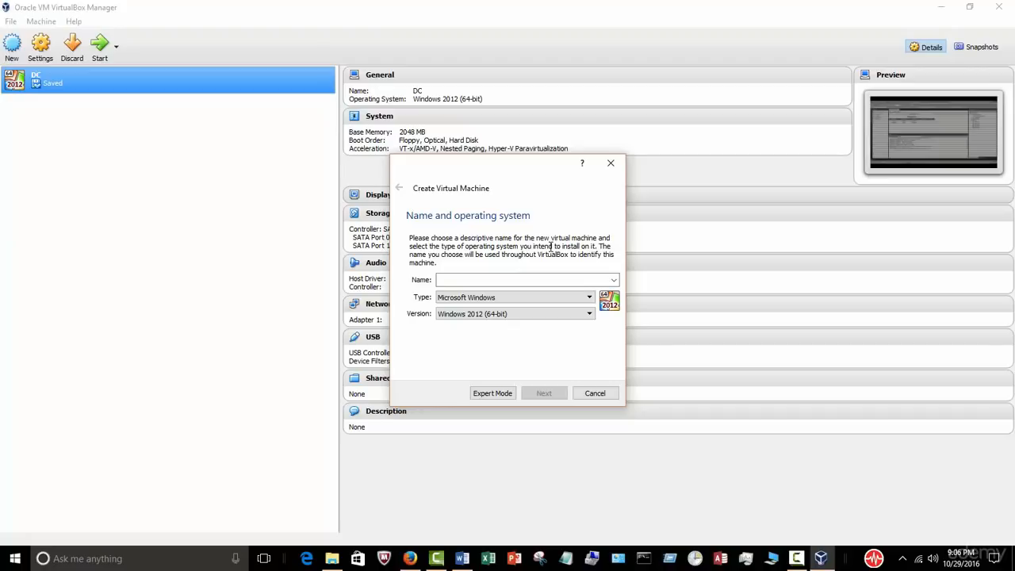
{"action": "type", "text": "Windows"}
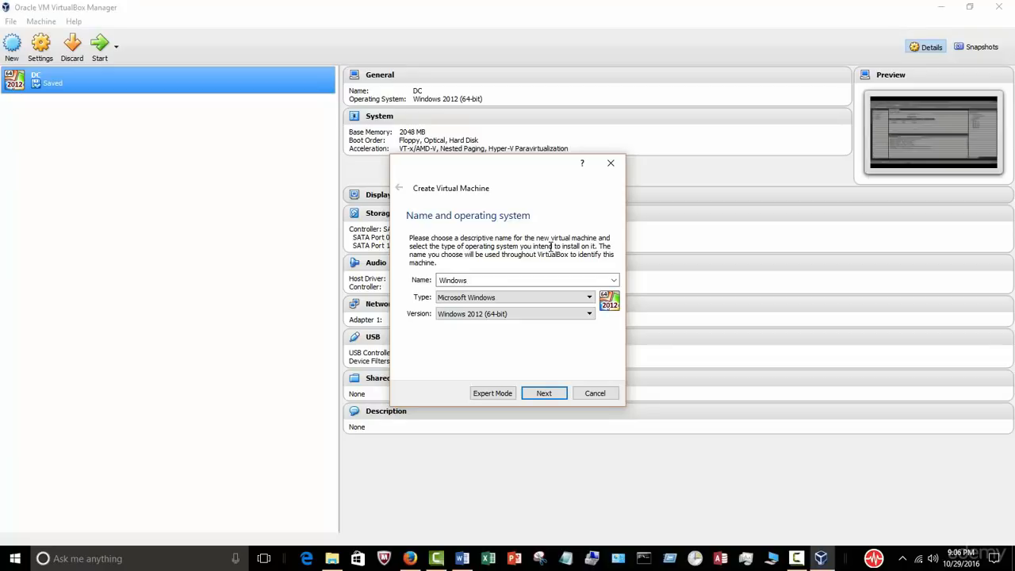
{"action": "mouse_move", "coordinate": [821, 558]}
{"action": "left_click", "coordinate": [504, 281]}
{"action": "type", "text": "OS"}
Step: Accept the recommended 2048 MB of memory and choose to create a virtual hard disk now
{"action": "left_click", "coordinate": [543, 394]}
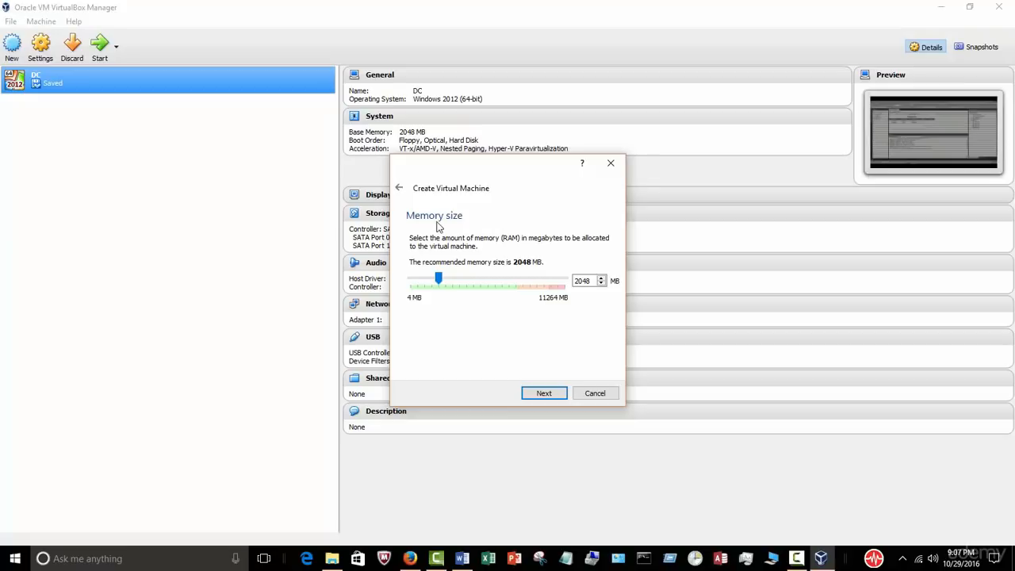
{"action": "left_click", "coordinate": [544, 394]}
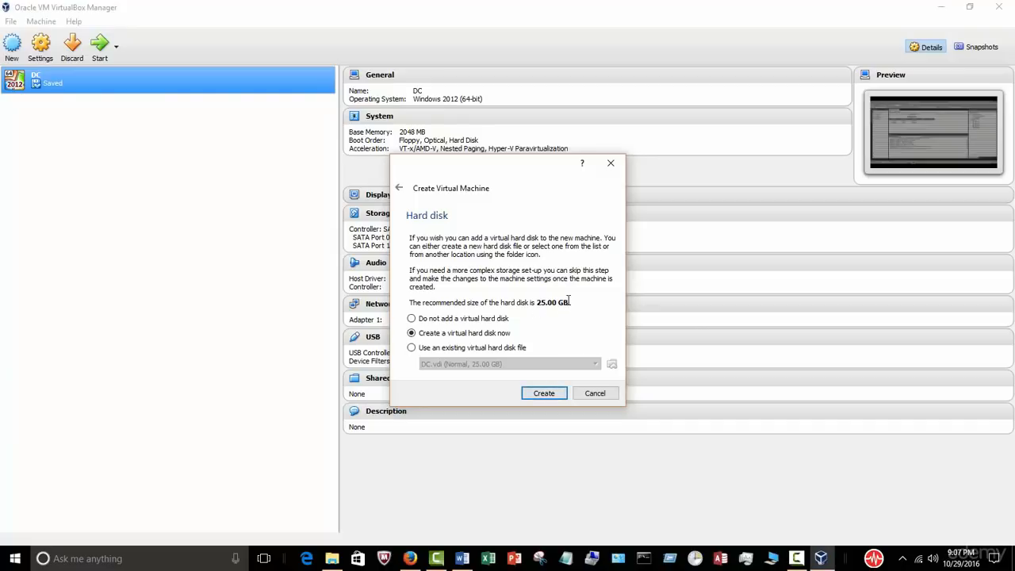
{"action": "left_click", "coordinate": [545, 394]}
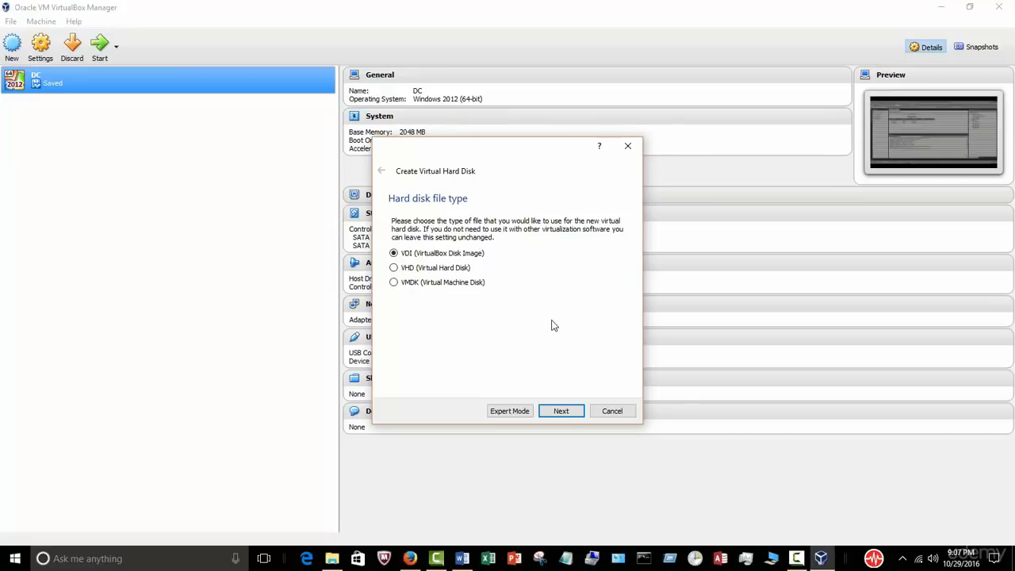
Step: Create a fixed-size VDI disk named WindowsOS with a capacity of 35.00 GB
{"action": "left_click", "coordinate": [560, 414]}
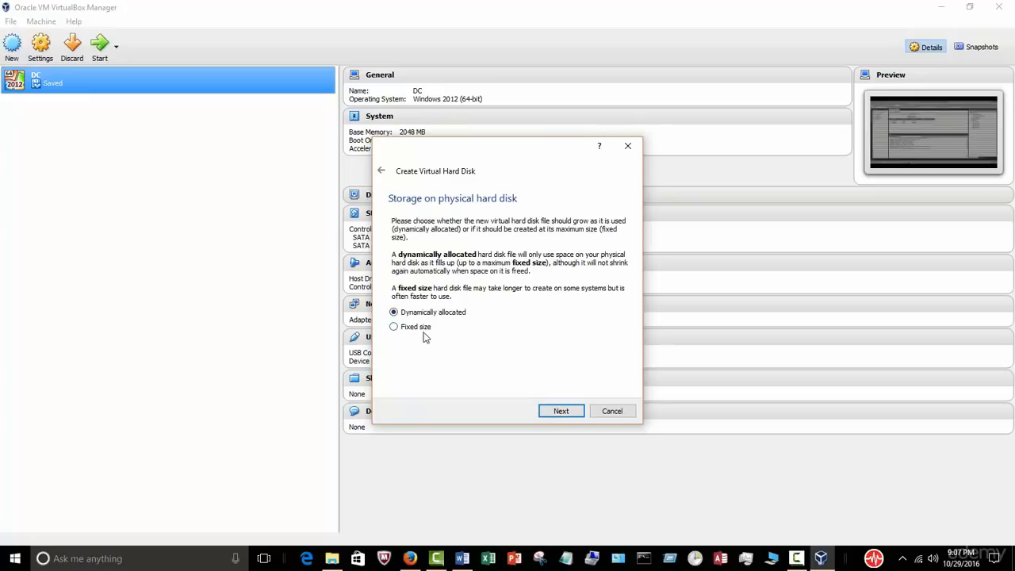
{"action": "left_click", "coordinate": [394, 328]}
{"action": "left_click", "coordinate": [560, 411]}
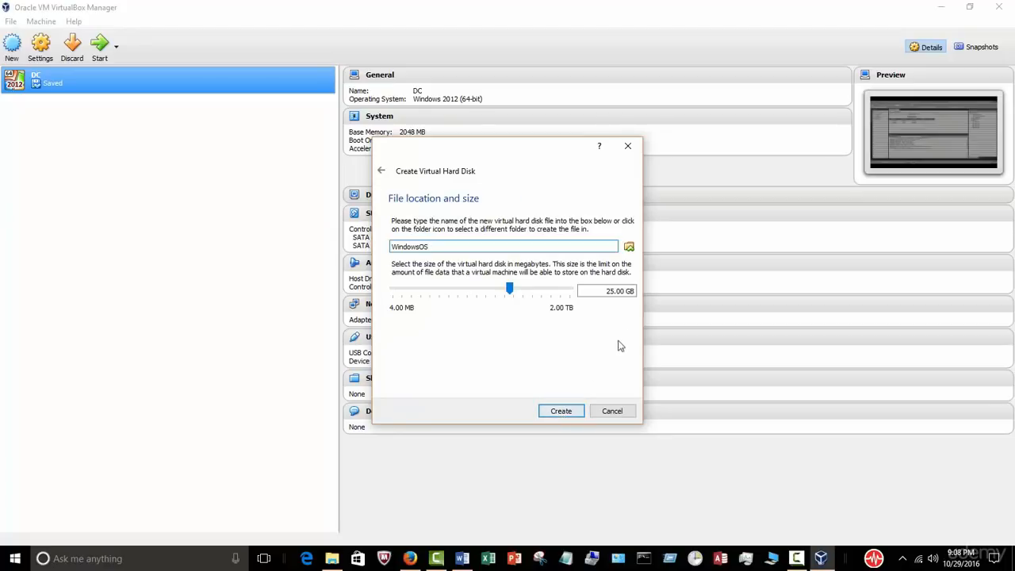
{"action": "double_click", "coordinate": [609, 291]}
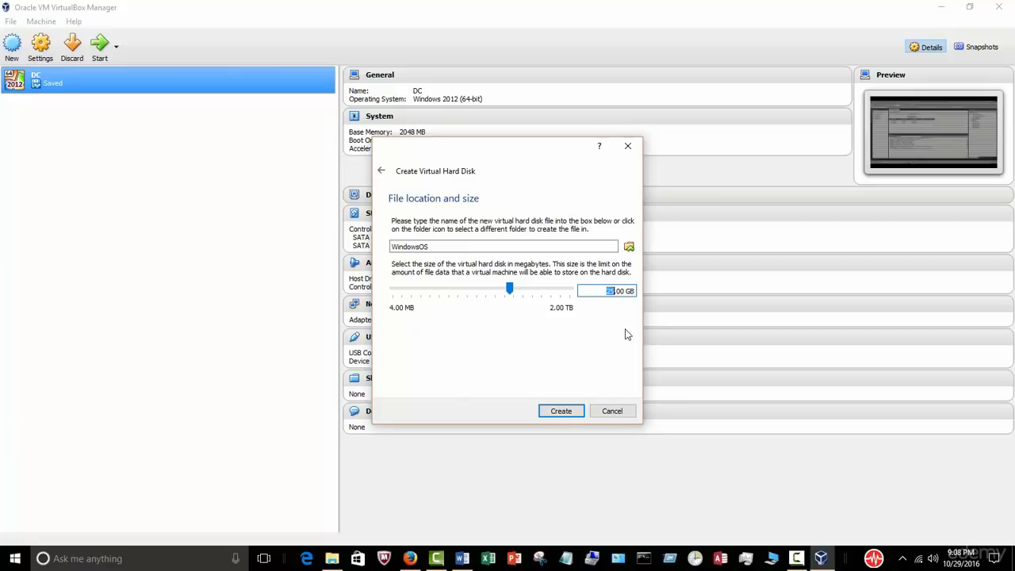
{"action": "type", "text": "35"}
{"action": "left_click", "coordinate": [572, 416]}
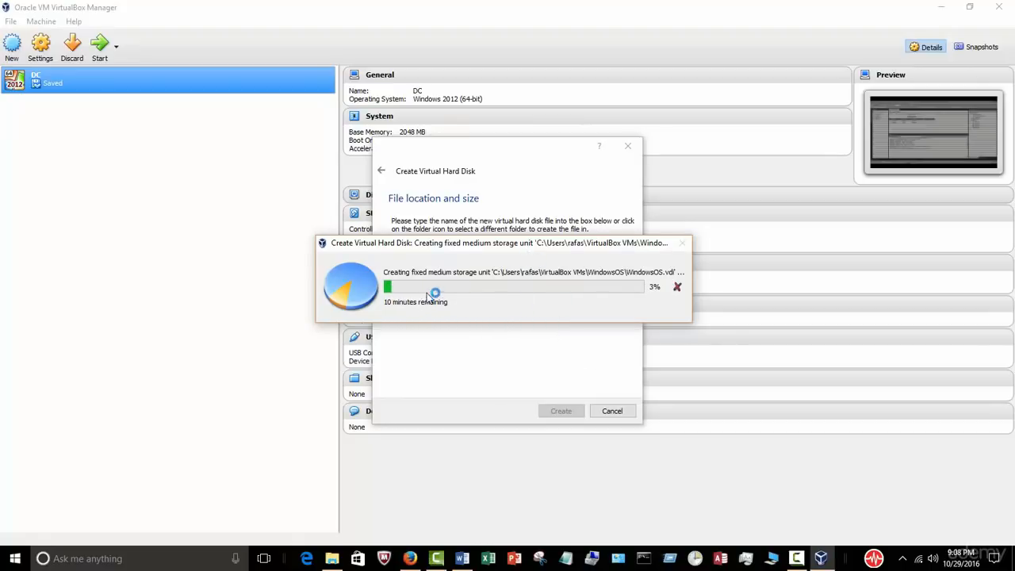
Step: Let the 35 GB WindowsOS.vdi finish so the powered-off WindowsOS machine appears in the Manager
{"action": "left_click", "coordinate": [797, 555]}
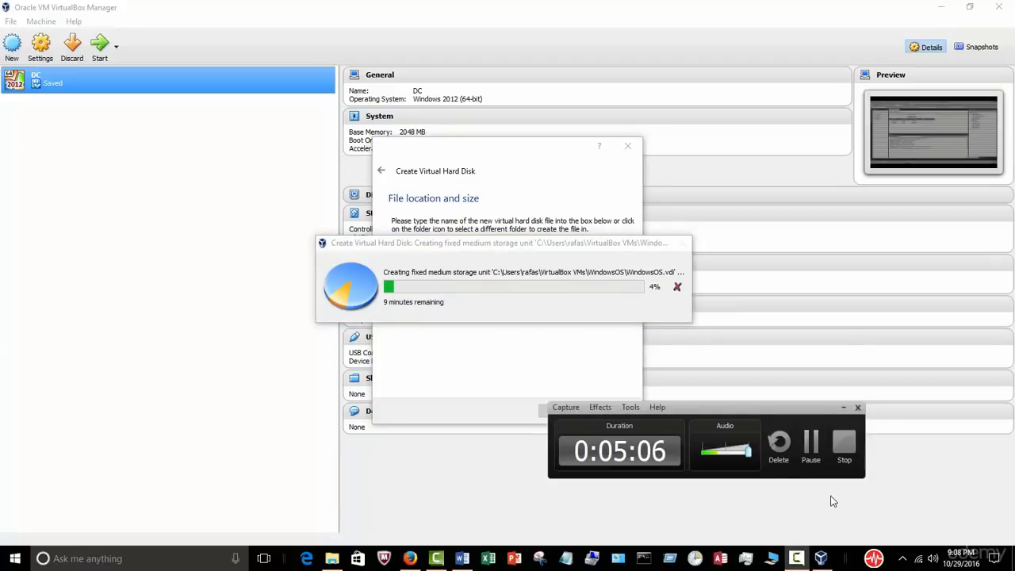
{"action": "left_click", "coordinate": [811, 446]}
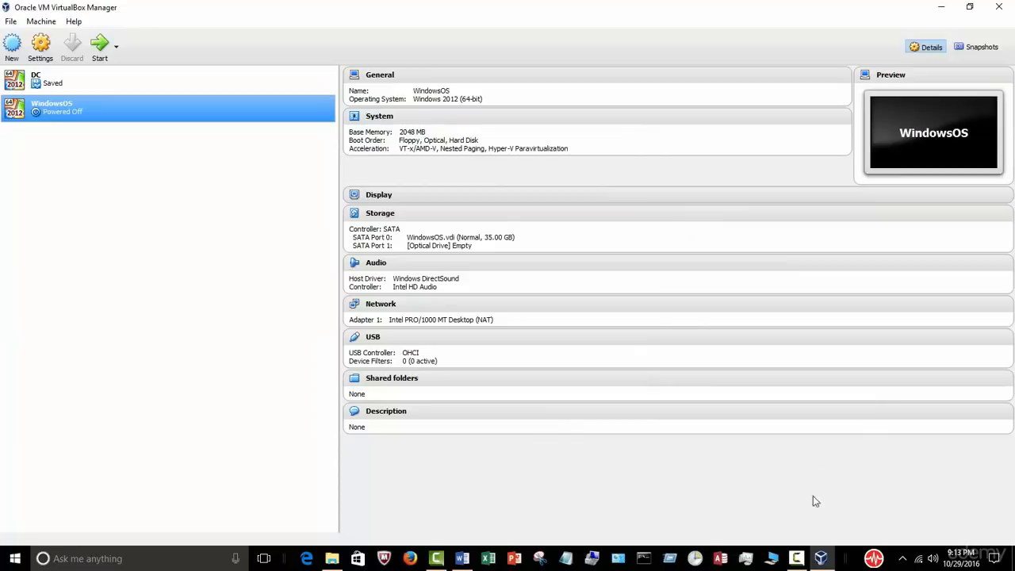
{"action": "left_click", "coordinate": [789, 560]}
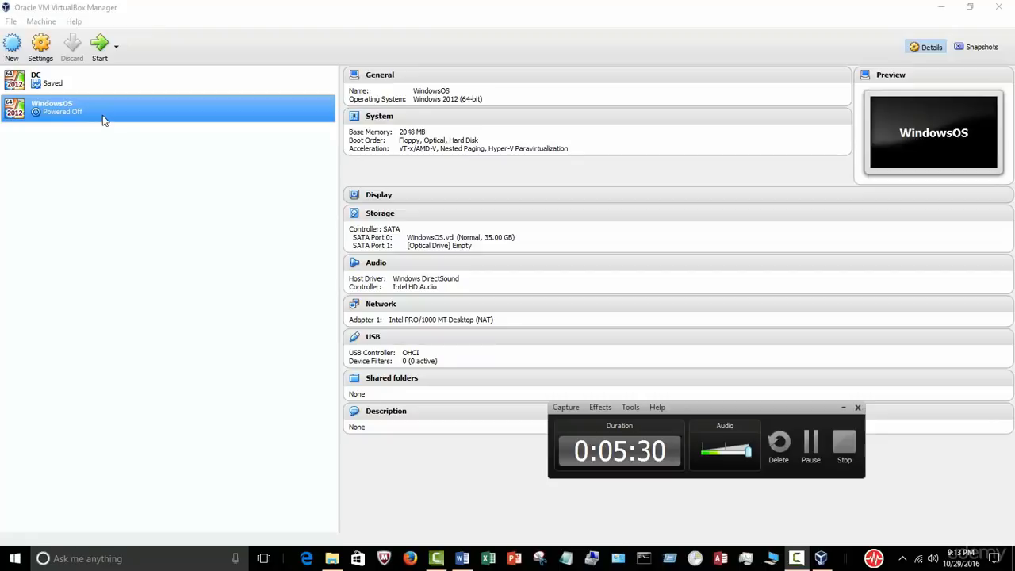
Step: Select the WindowsOS machine and start it, bringing up the start-up disk prompt
{"action": "left_click", "coordinate": [64, 82]}
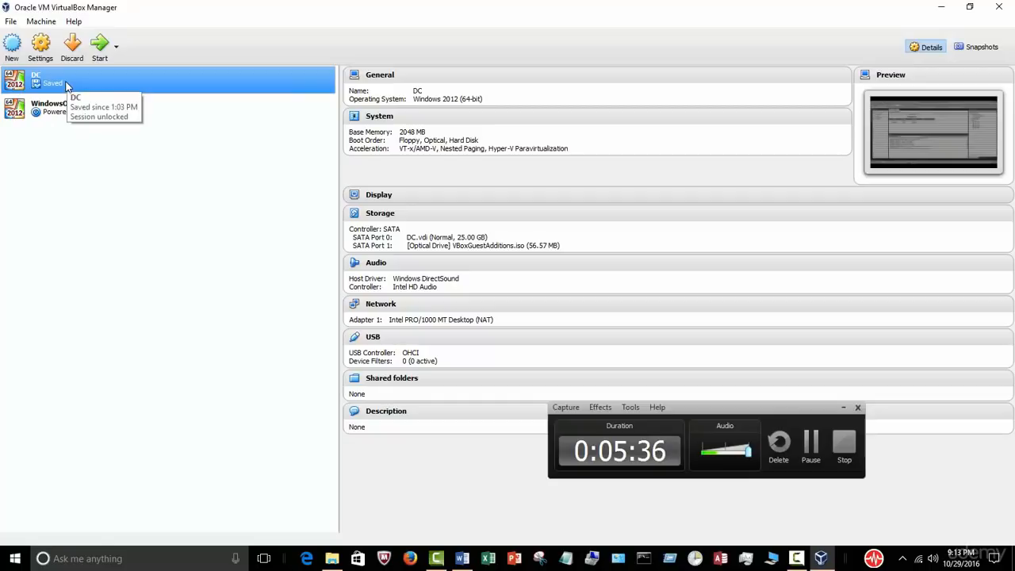
{"action": "left_click", "coordinate": [58, 116]}
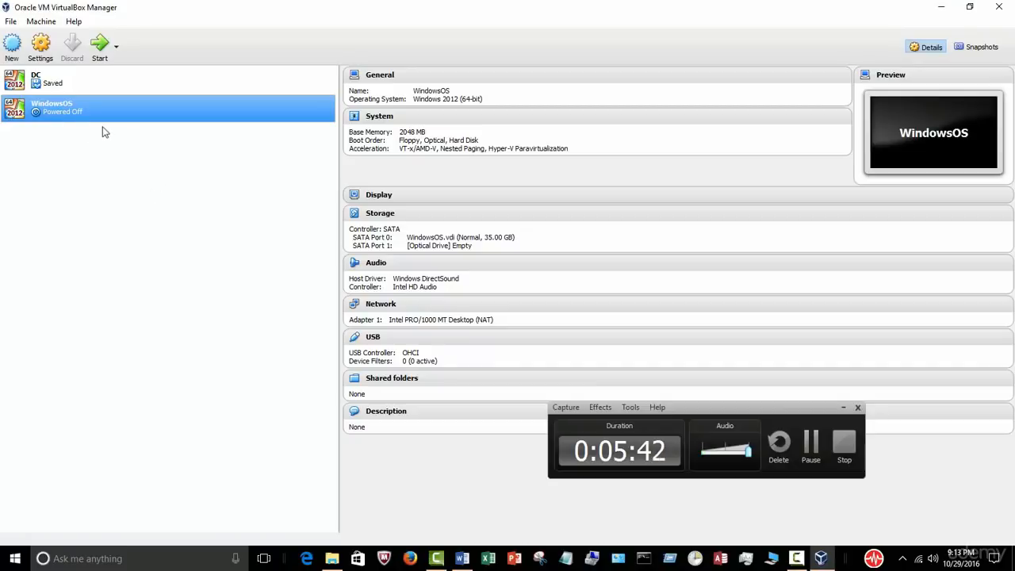
{"action": "left_click", "coordinate": [844, 409]}
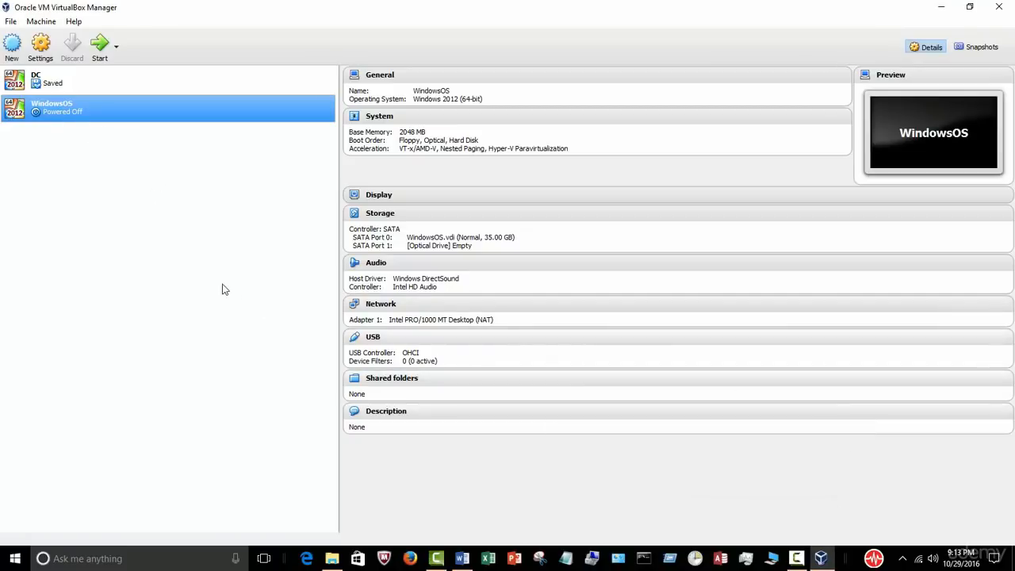
{"action": "left_click", "coordinate": [100, 47]}
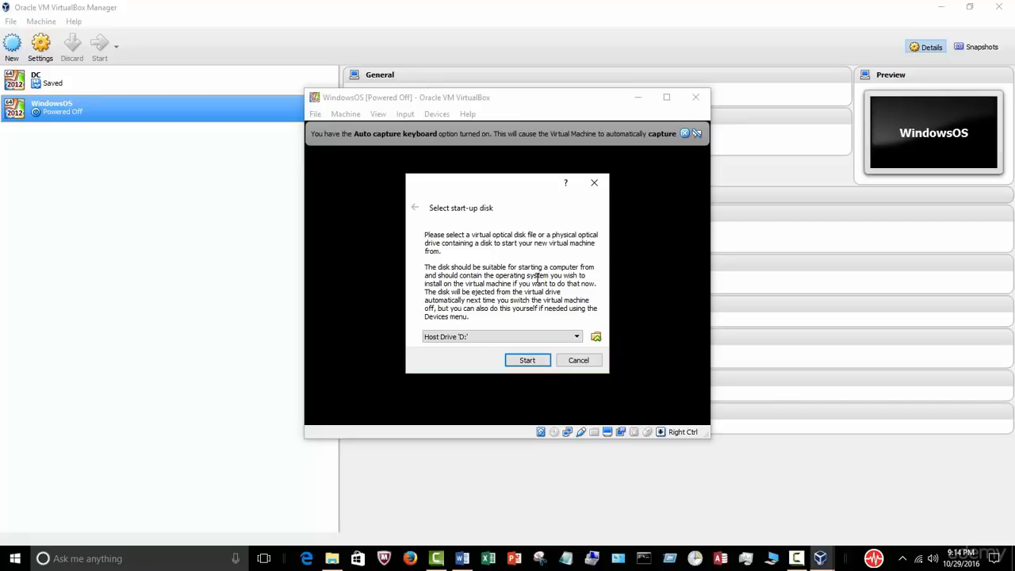
Step: Choose the Win_Svr_Std_and_DataCtr_2012_64Bit_English ISO from Applications as start-up disk and boot WindowsOS
{"action": "left_click", "coordinate": [595, 338]}
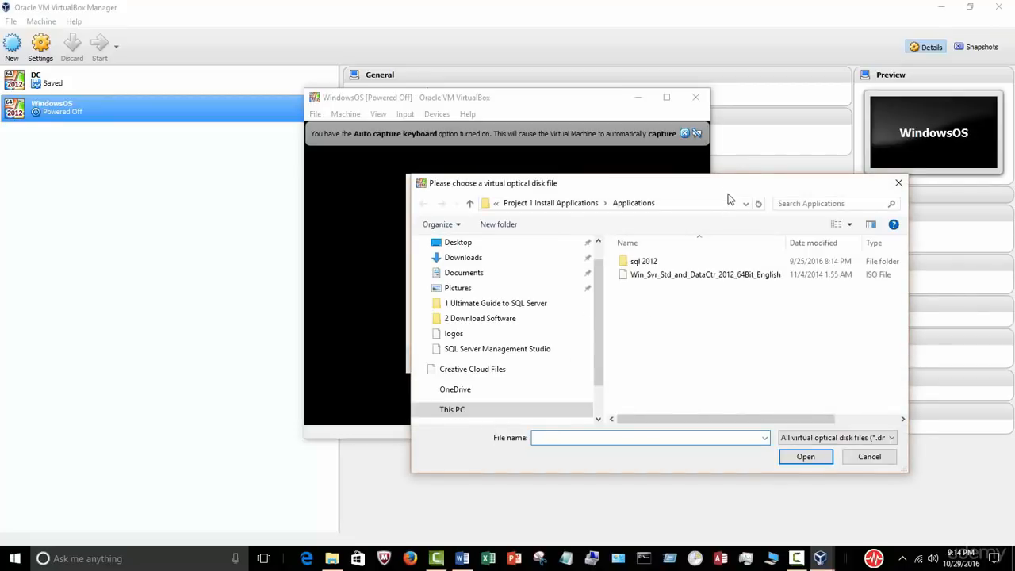
{"action": "left_click_drag", "start_coordinate": [720, 192], "coordinate": [696, 191]}
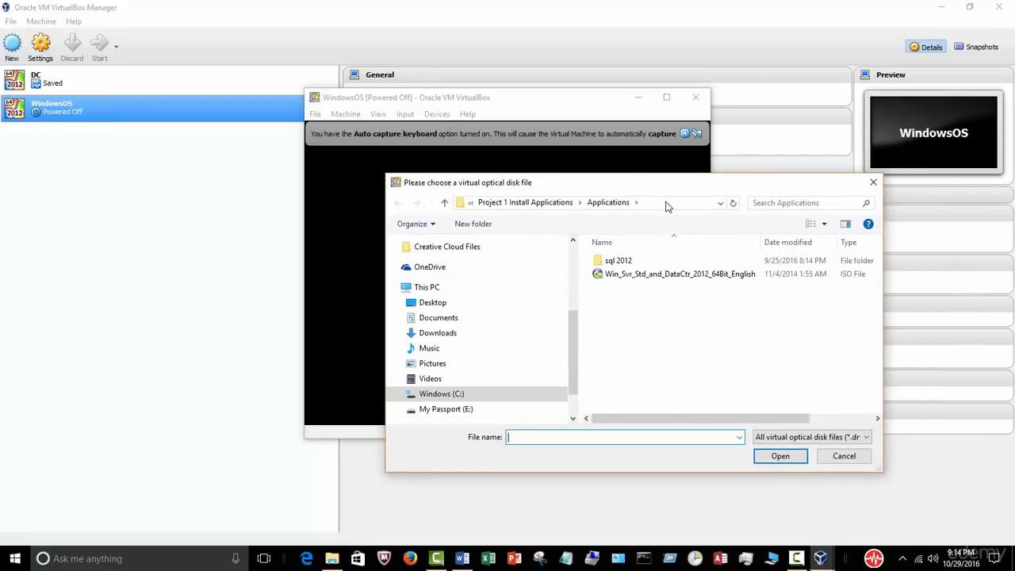
{"action": "left_click", "coordinate": [664, 203]}
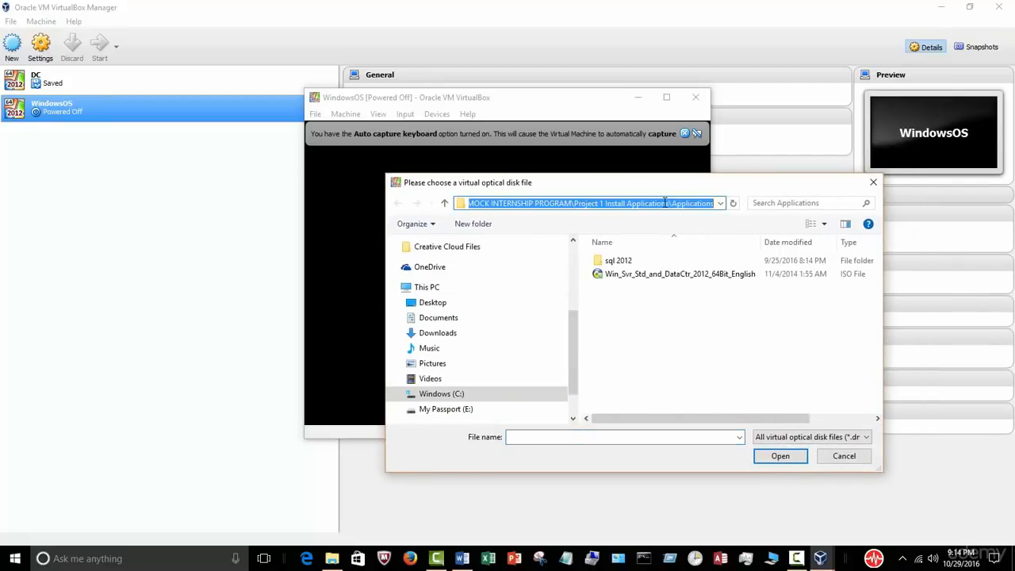
{"action": "left_click", "coordinate": [685, 274]}
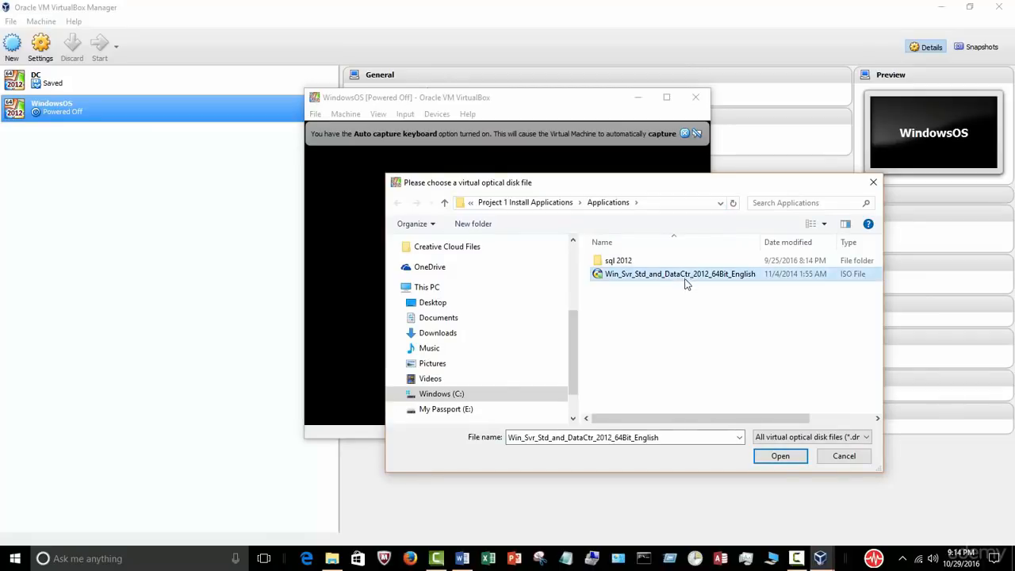
{"action": "left_click", "coordinate": [779, 456]}
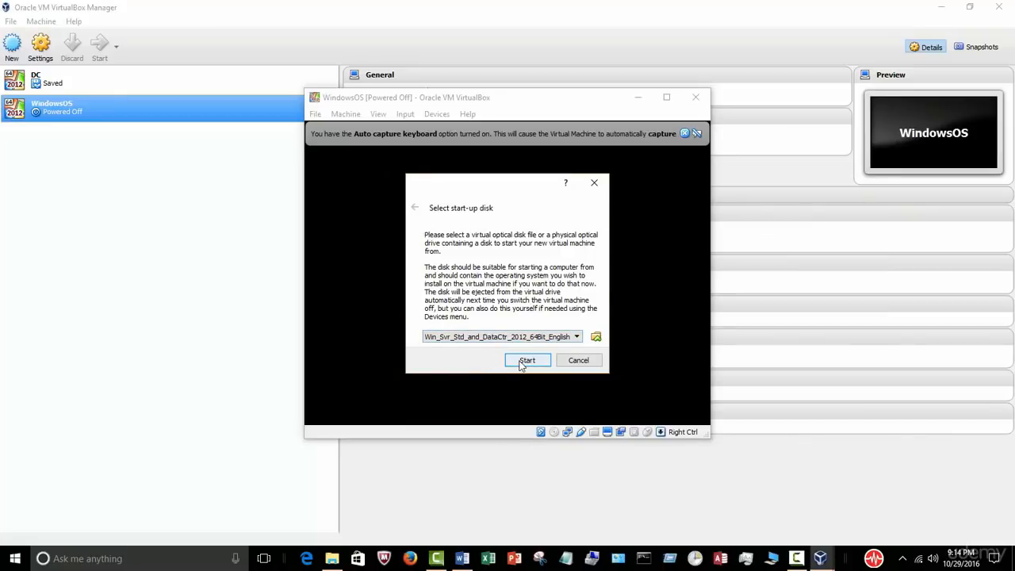
{"action": "left_click", "coordinate": [527, 361]}
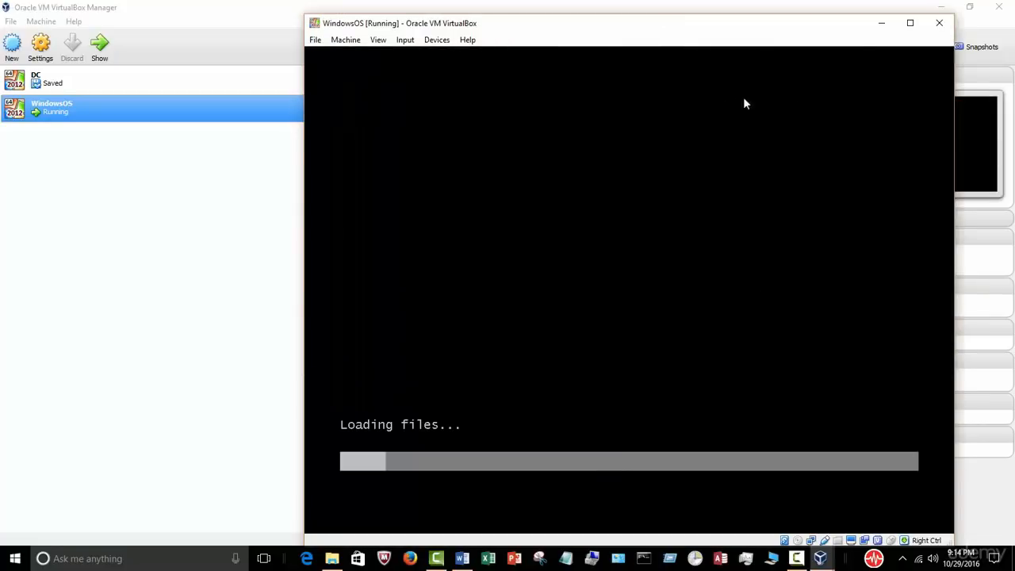
Step: Maximize the VM window, keep English (United States) and US keyboard, and choose Install now
{"action": "left_click", "coordinate": [909, 22]}
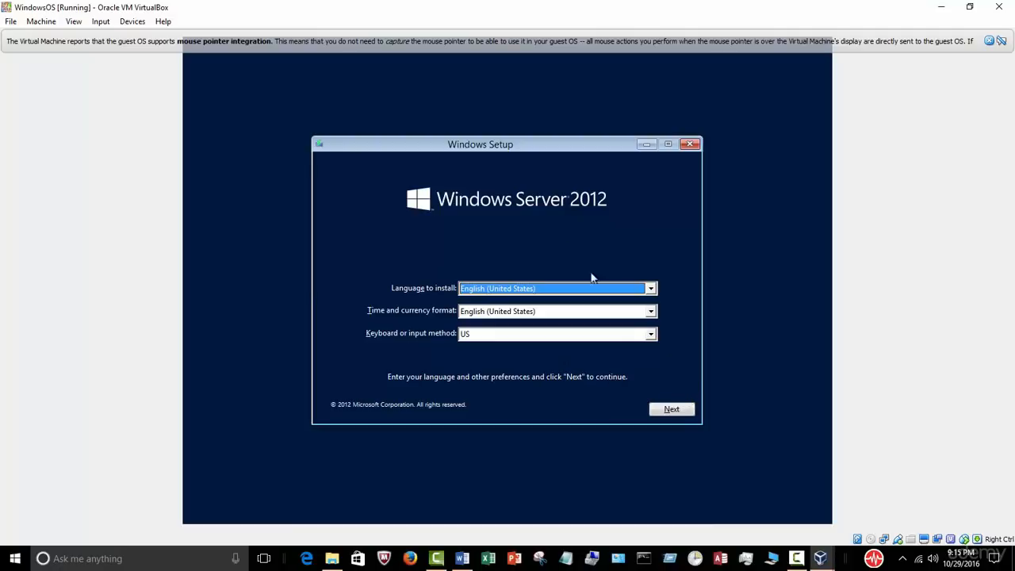
{"action": "left_click", "coordinate": [685, 411]}
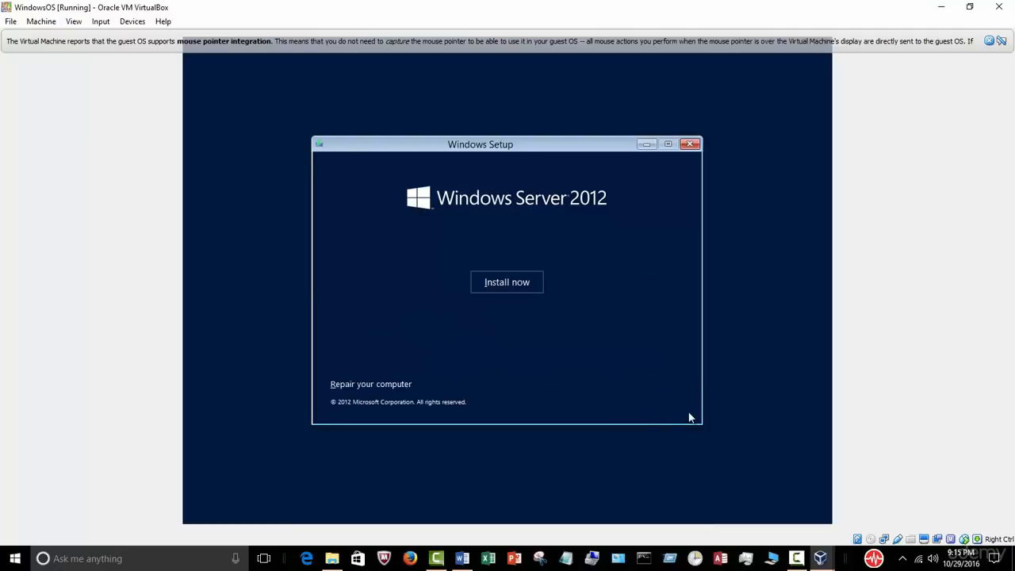
{"action": "left_click", "coordinate": [530, 293]}
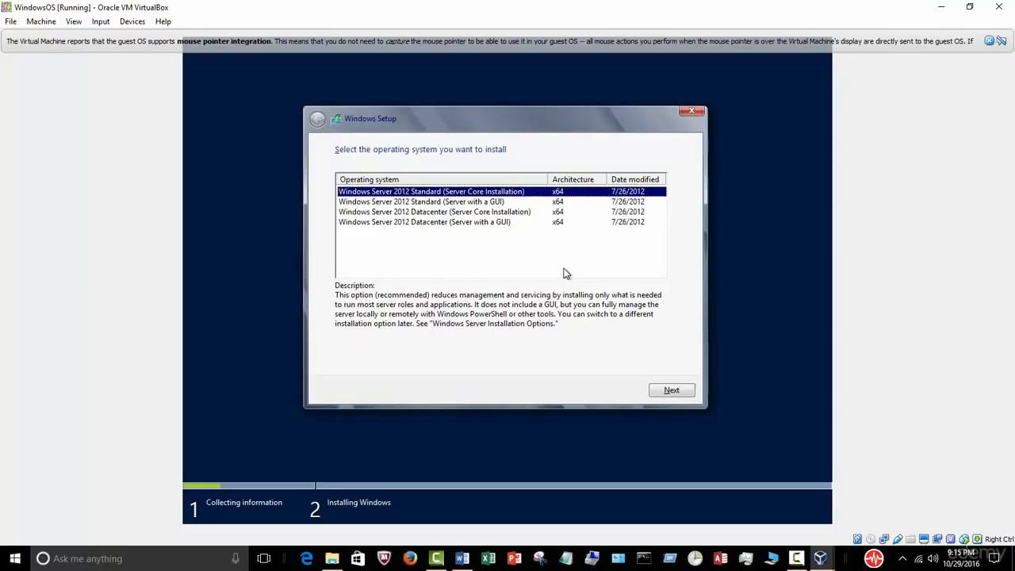
Step: Select the Windows Server 2012 Datacenter (Server with a GUI) edition
{"action": "left_click", "coordinate": [493, 208]}
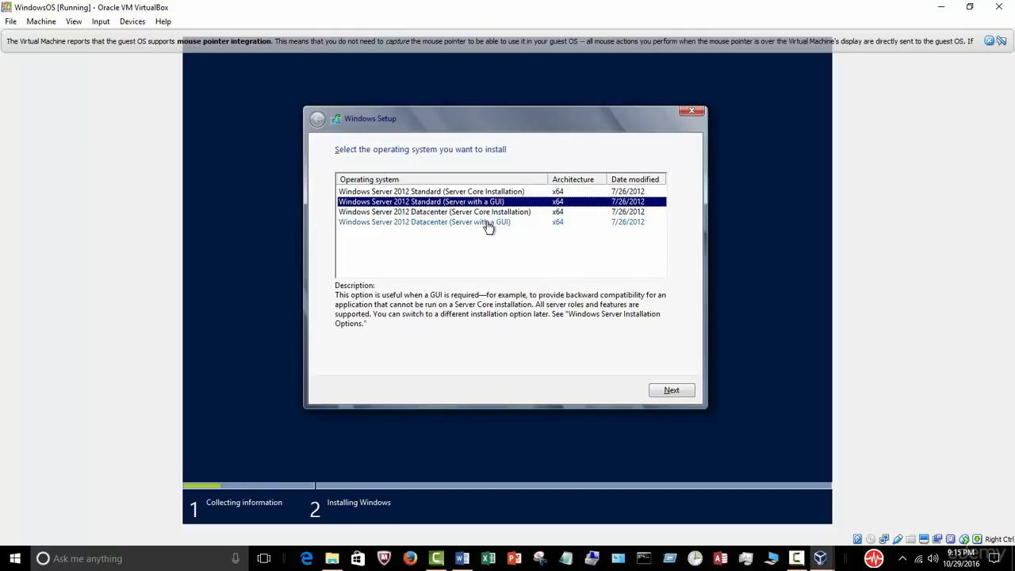
{"action": "left_click", "coordinate": [489, 224]}
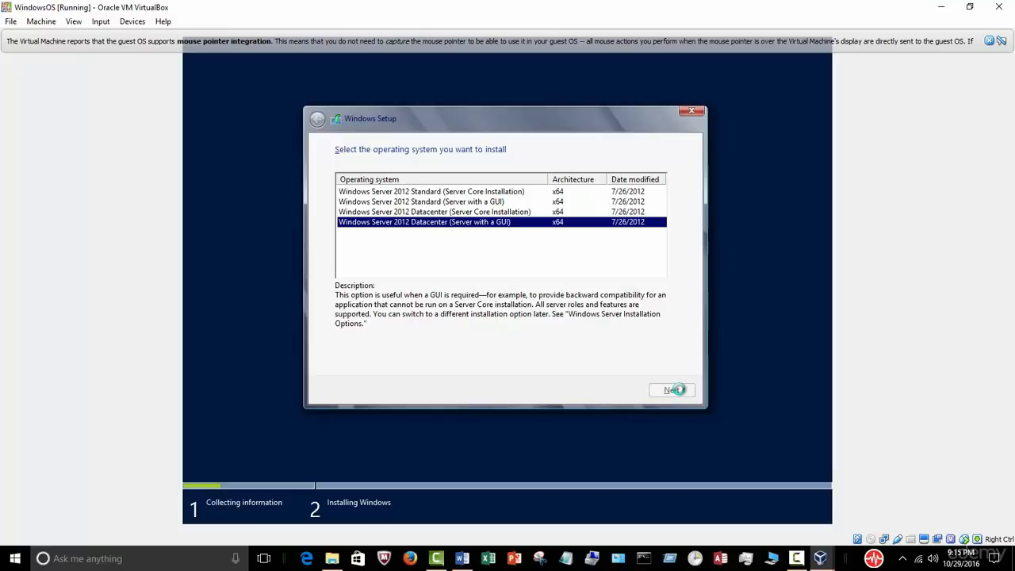
{"action": "left_click", "coordinate": [677, 389]}
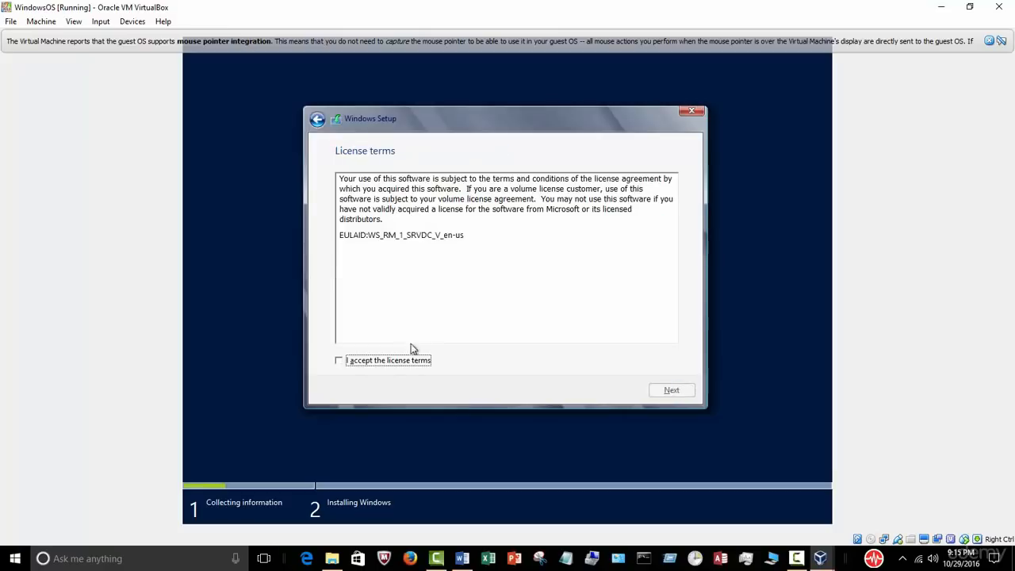
Step: Accept the license terms and choose the Custom installation type
{"action": "left_click", "coordinate": [387, 360]}
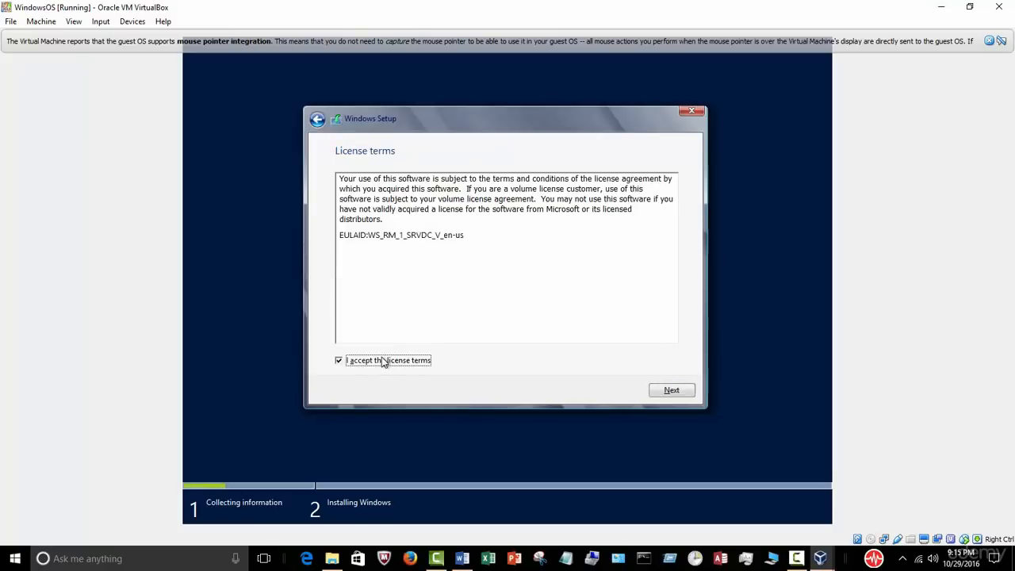
{"action": "left_click", "coordinate": [673, 390]}
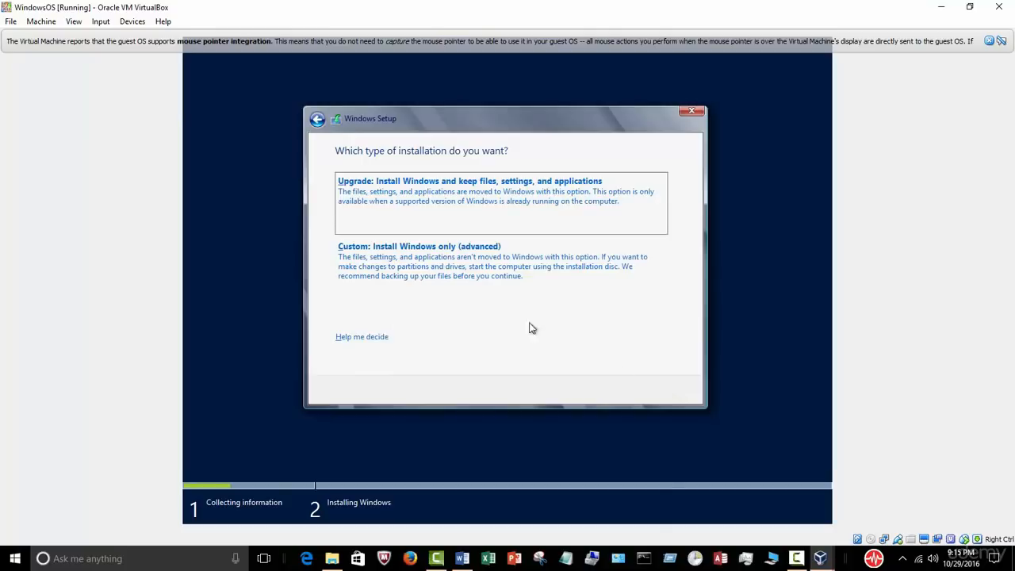
{"action": "left_click", "coordinate": [435, 267]}
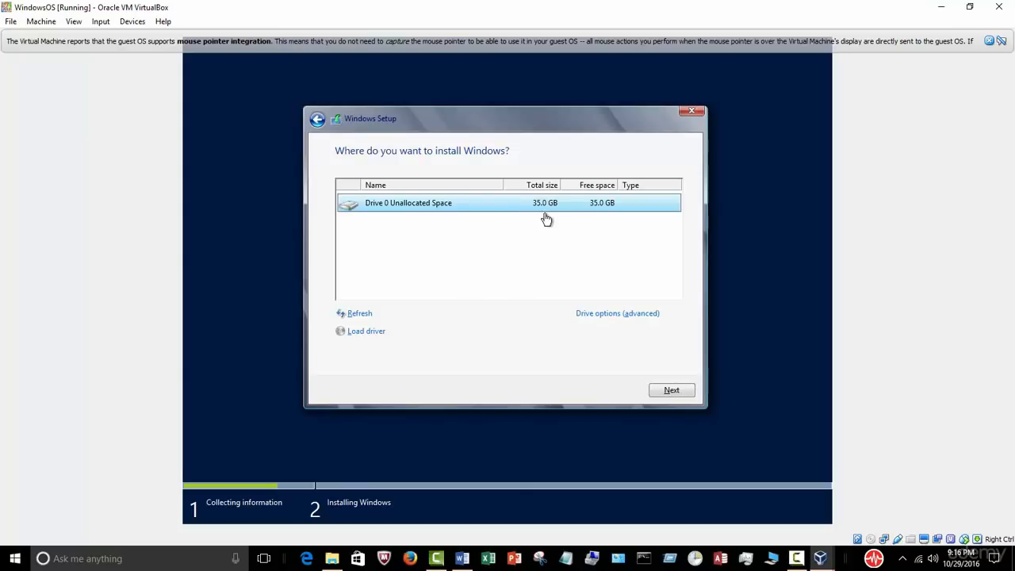
Step: Install Windows onto the 35.0 GB unallocated space on Drive 0
{"action": "left_click", "coordinate": [682, 392]}
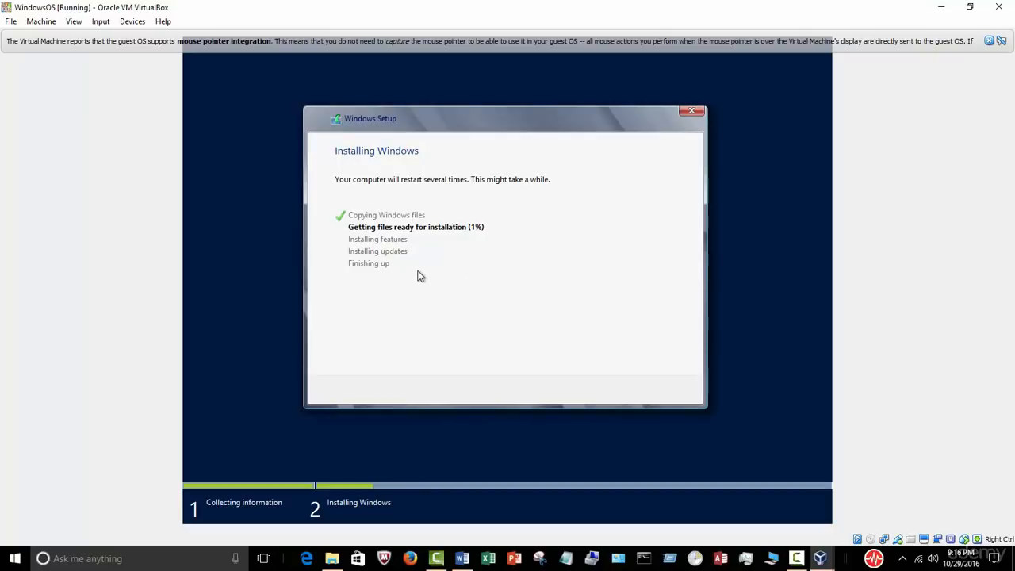
{"action": "left_click", "coordinate": [797, 559]}
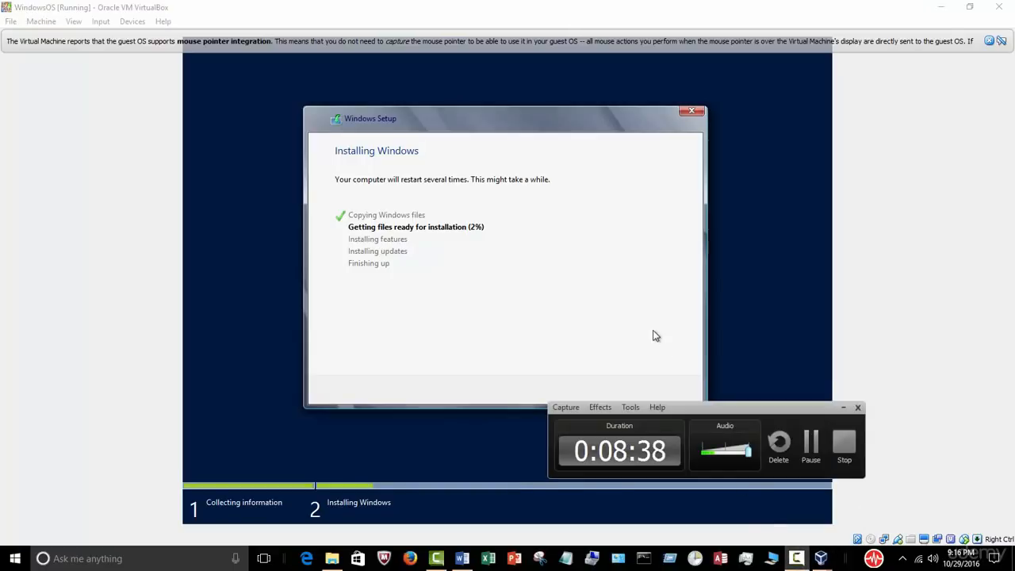
Step: Restore the VM window from full screen and minimize VirtualBox Manager to reveal the desktop
{"action": "left_click", "coordinate": [842, 408]}
{"action": "left_click", "coordinate": [970, 8]}
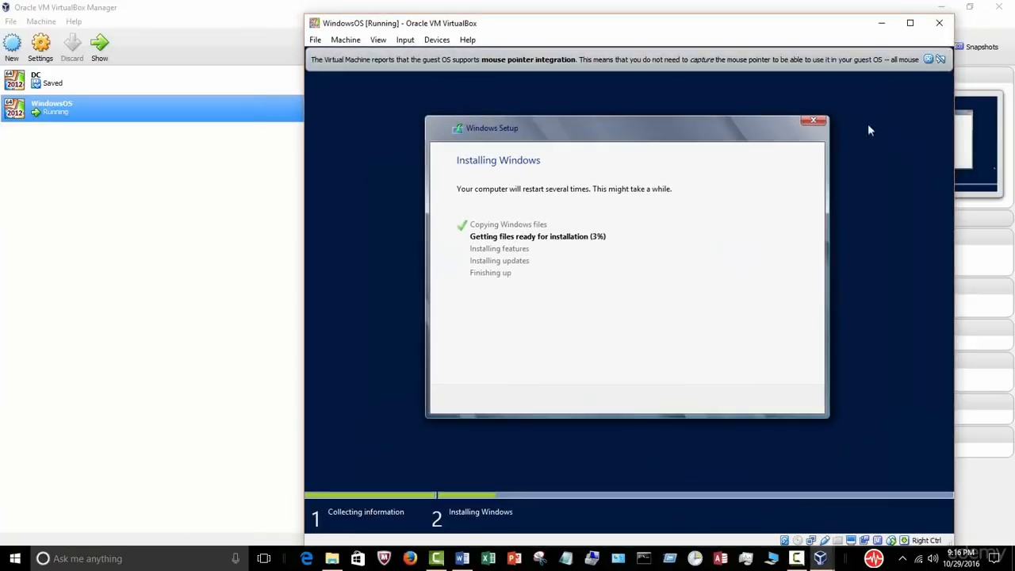
{"action": "left_click", "coordinate": [943, 13]}
{"action": "left_click", "coordinate": [944, 11]}
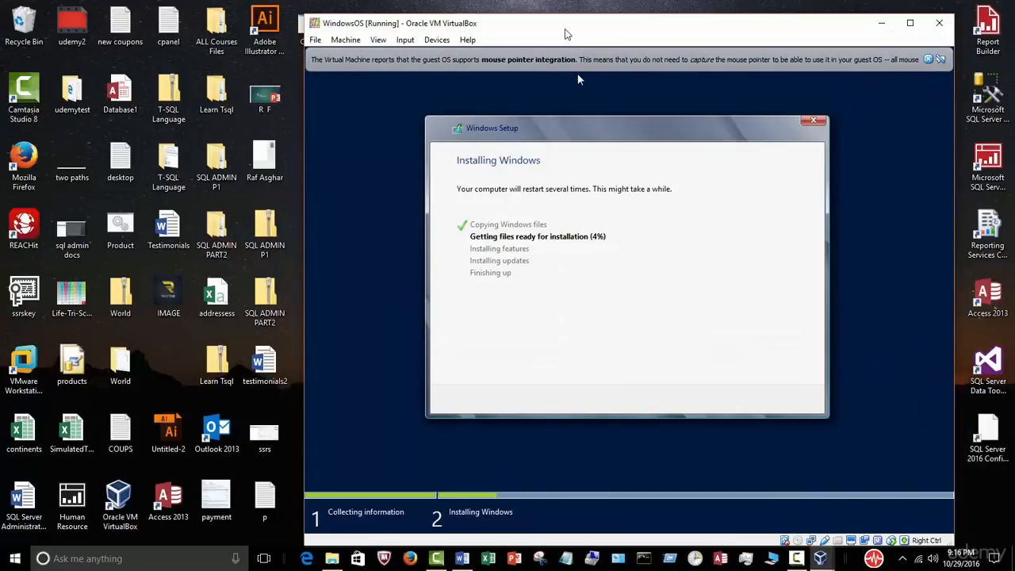
Step: Reposition the VM window on the desktop while Windows Server setup finishes
{"action": "left_click_drag", "start_coordinate": [577, 23], "coordinate": [668, 53]}
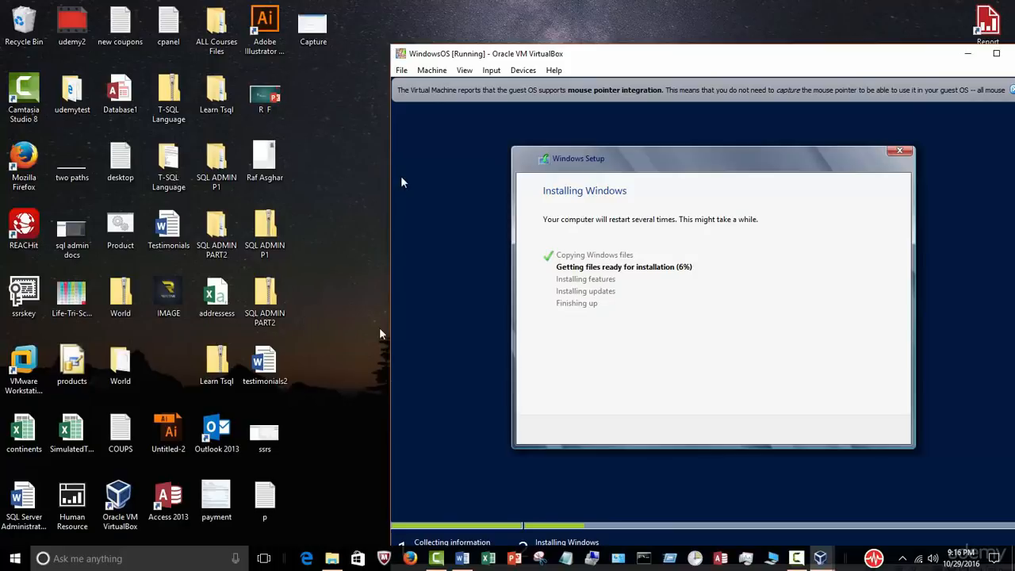
{"action": "left_click_drag", "start_coordinate": [718, 62], "coordinate": [669, 41]}
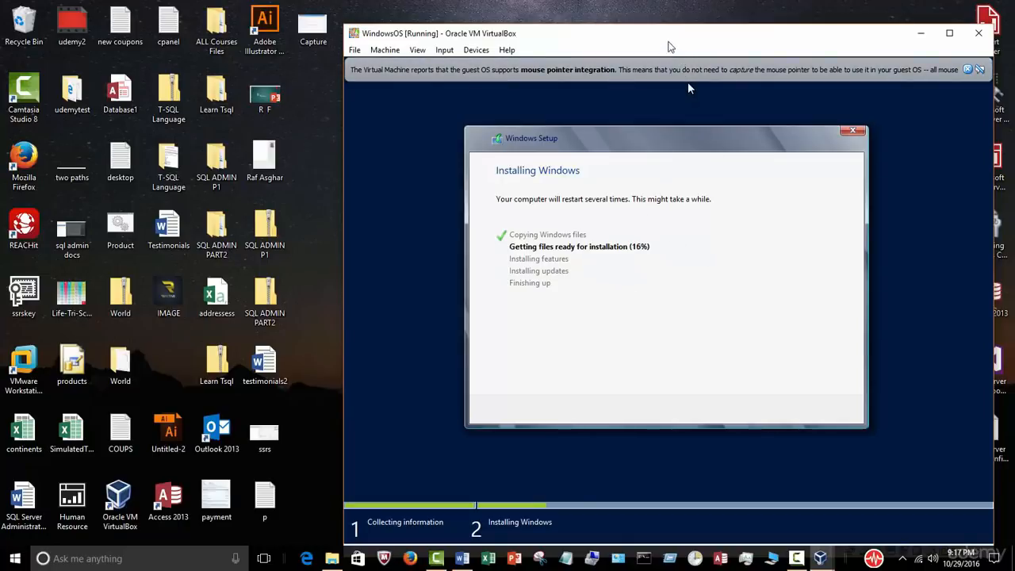
{"action": "left_click_drag", "start_coordinate": [673, 43], "coordinate": [657, 36]}
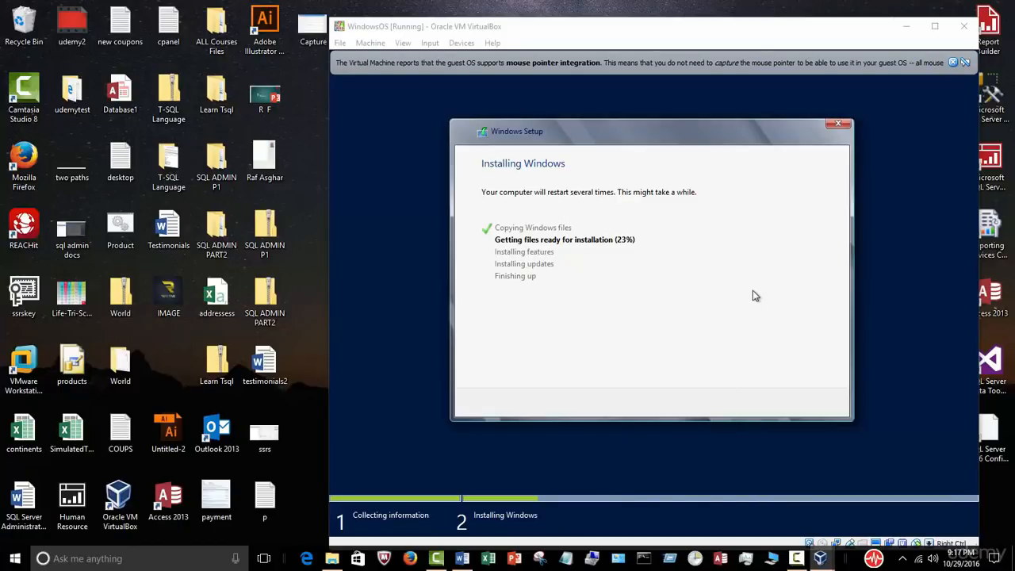
{"action": "left_click_drag", "start_coordinate": [647, 38], "coordinate": [636, 32]}
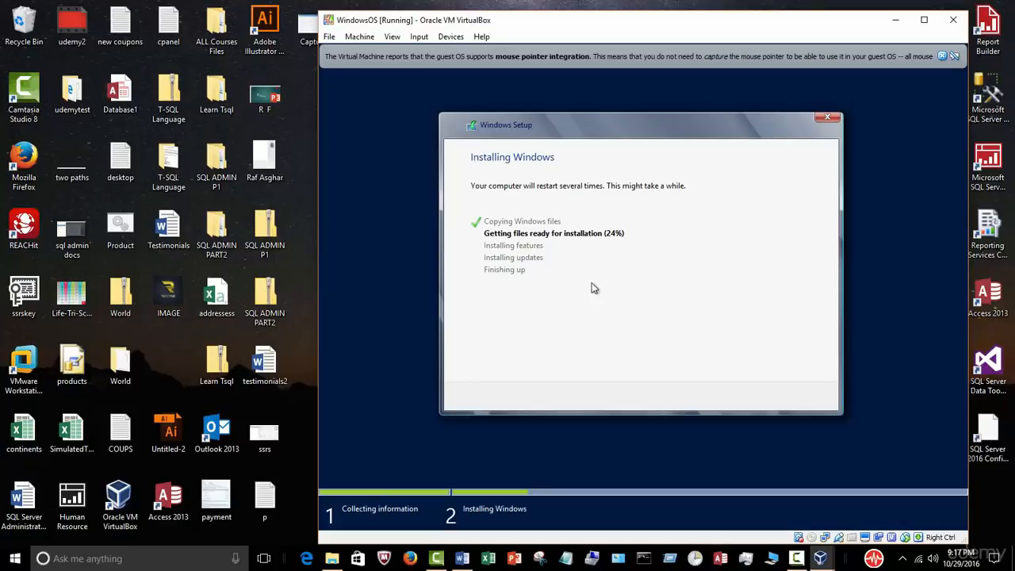
{"action": "left_click", "coordinate": [796, 558]}
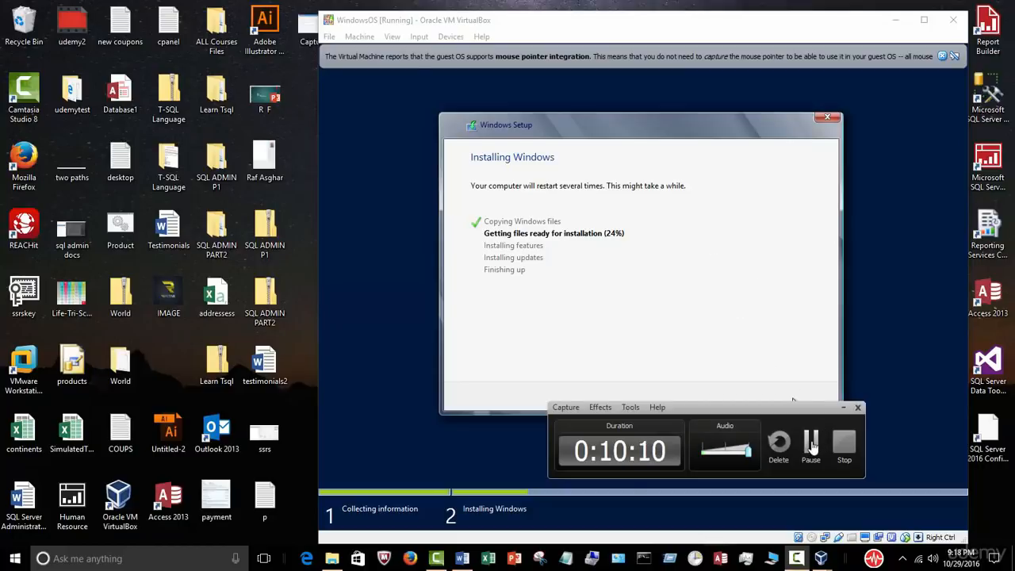
{"action": "left_click", "coordinate": [811, 444]}
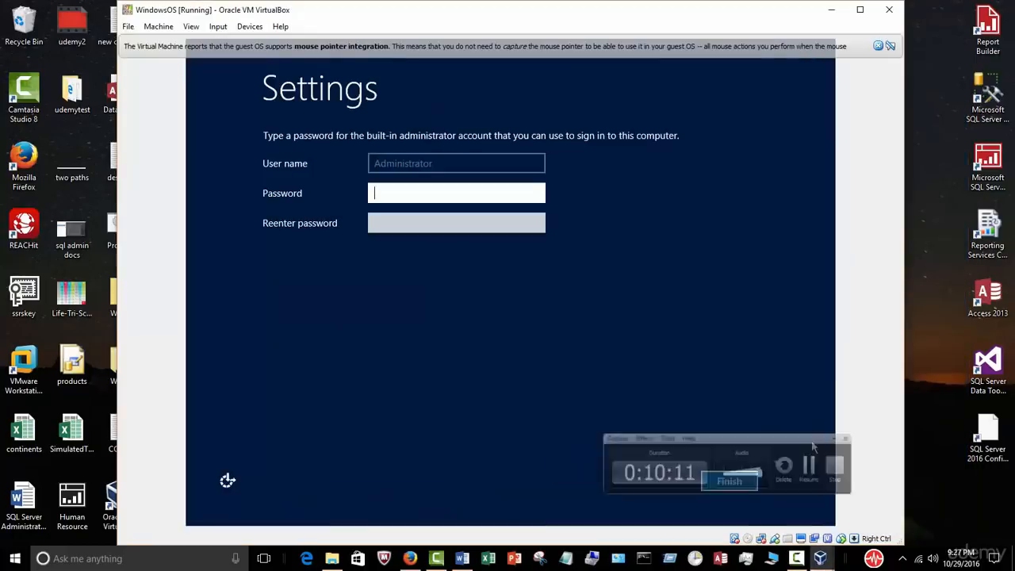
{"action": "left_click", "coordinate": [811, 440]}
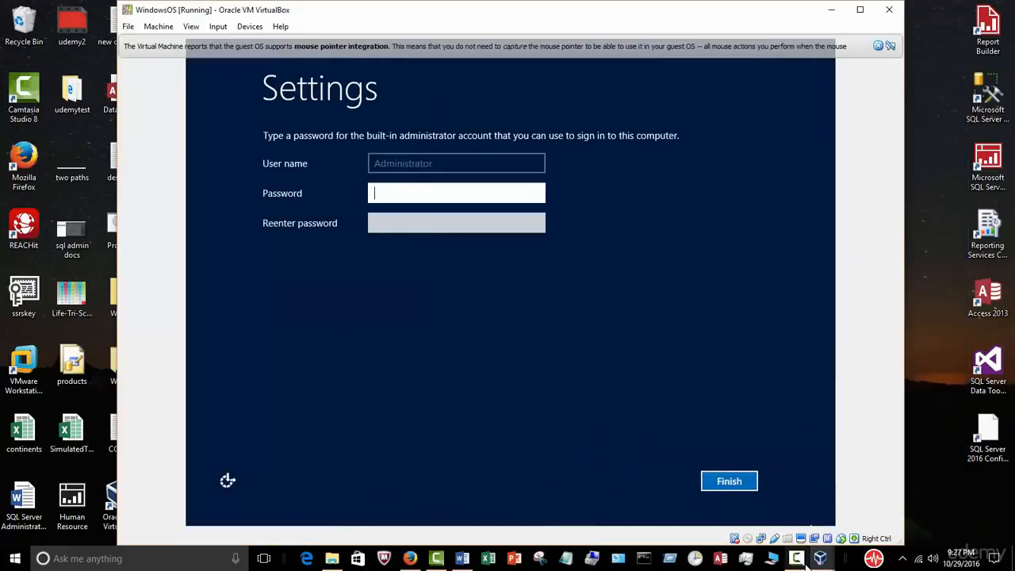
Step: Enter and confirm the built-in Administrator account password, then finish the settings
{"action": "left_click", "coordinate": [797, 559]}
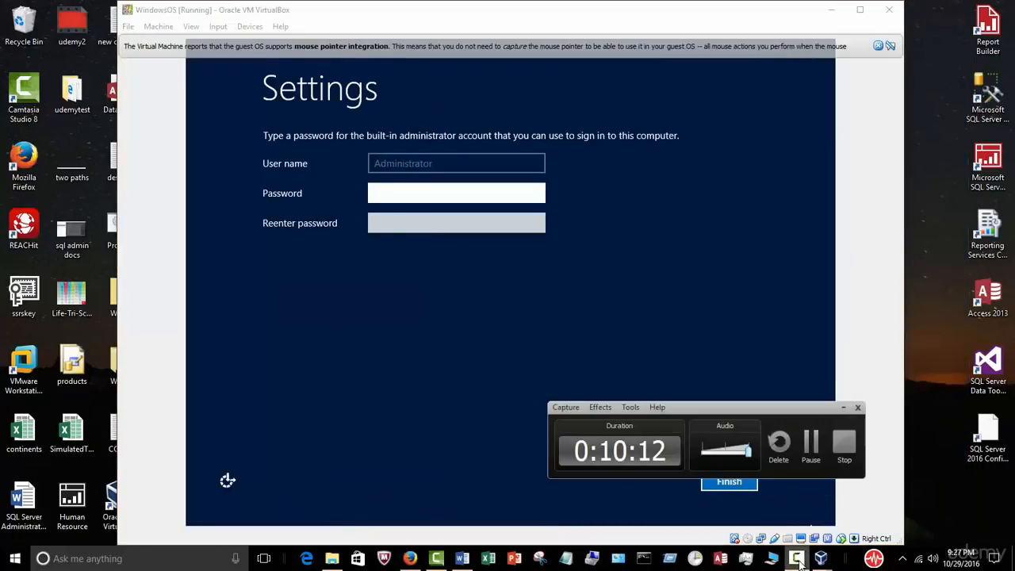
{"action": "left_click", "coordinate": [810, 486]}
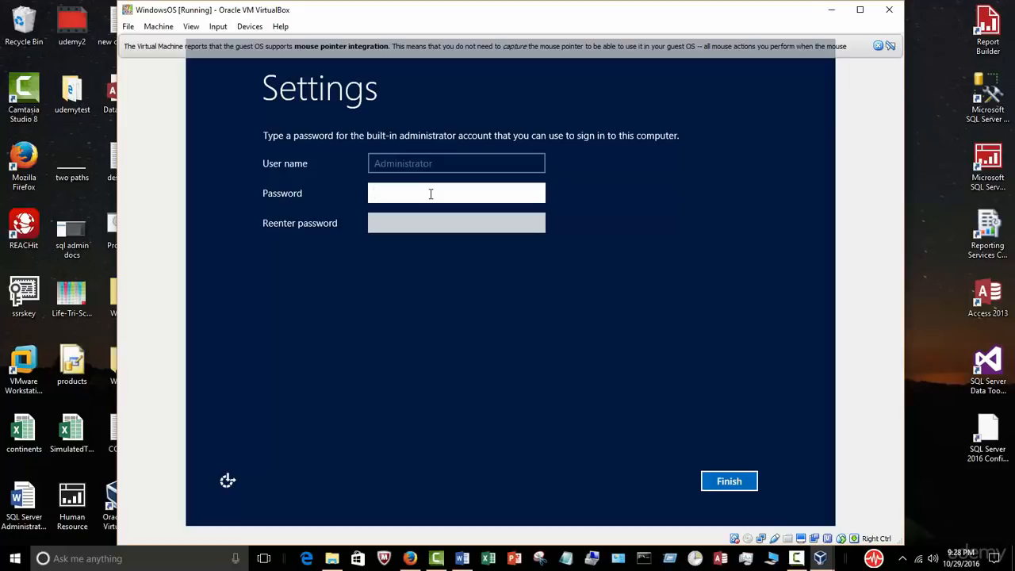
{"action": "type", "text": "P@ssw0rd1234"}
{"action": "left_click", "coordinate": [428, 223]}
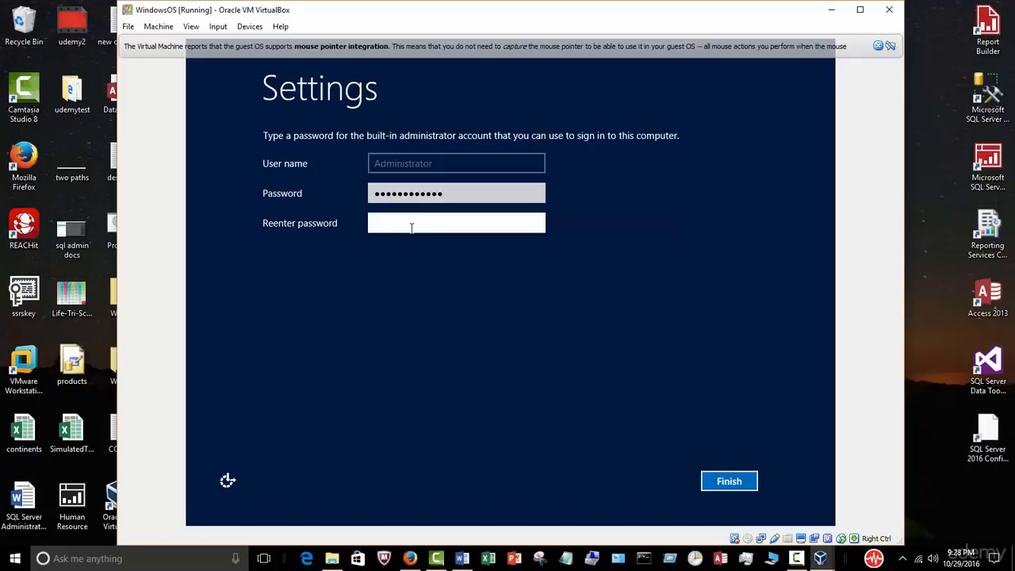
{"action": "type", "text": "••••••••••••"}
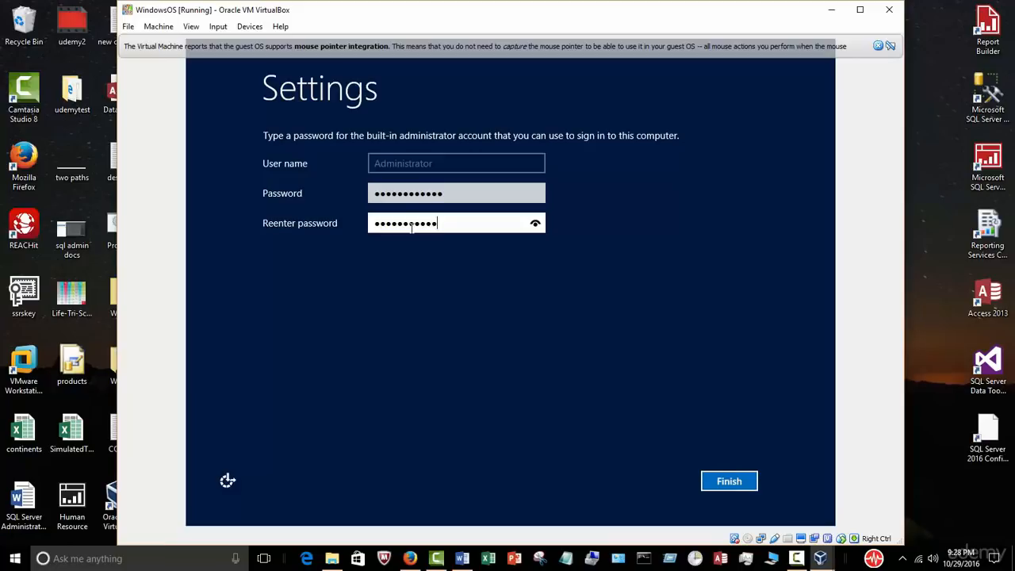
{"action": "left_click", "coordinate": [722, 492]}
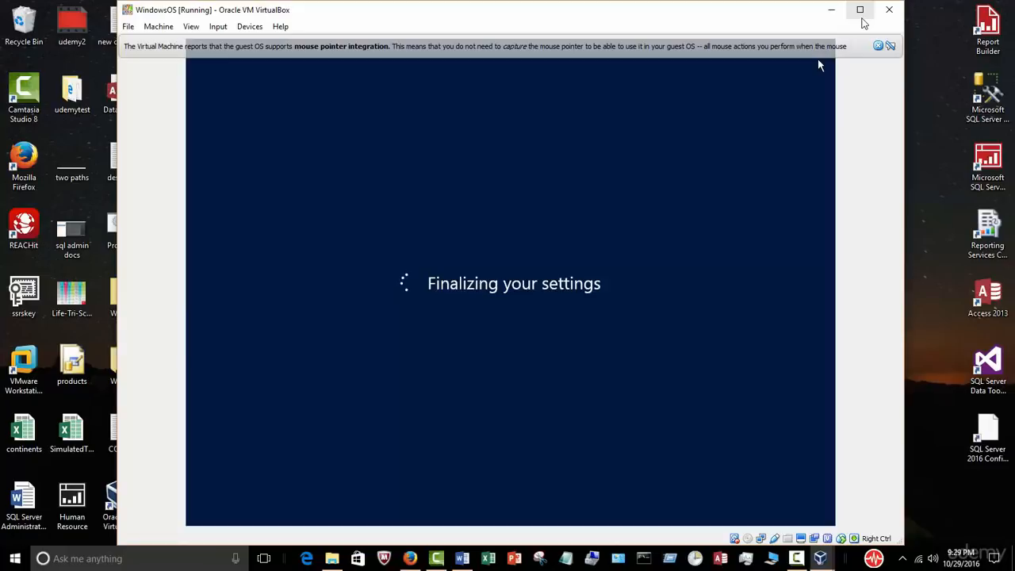
Step: Maximize the VM window and minimize VirtualBox Manager to show the guest's lock screen
{"action": "left_click", "coordinate": [860, 10]}
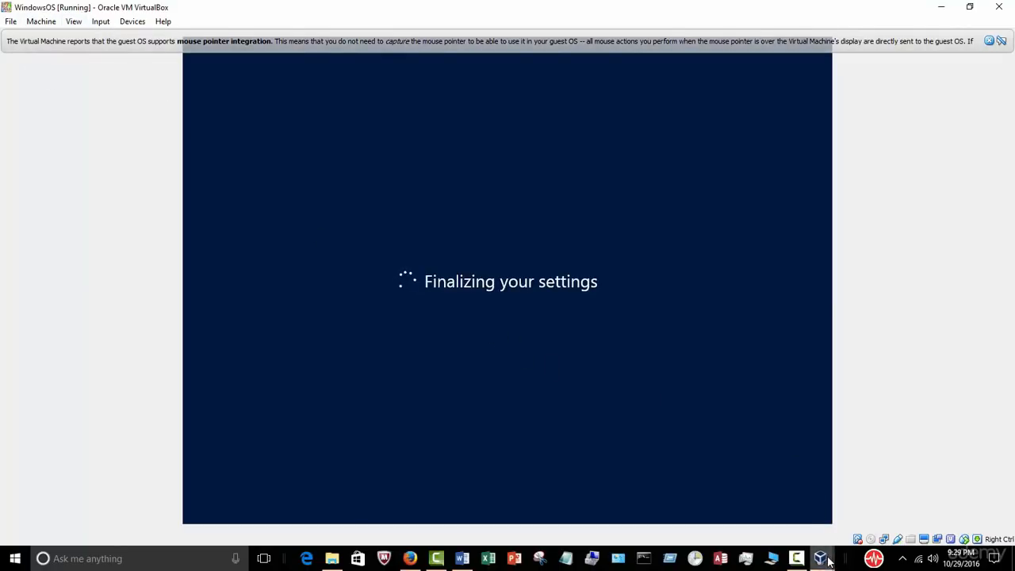
{"action": "mouse_move", "coordinate": [822, 556]}
{"action": "left_click", "coordinate": [781, 533]}
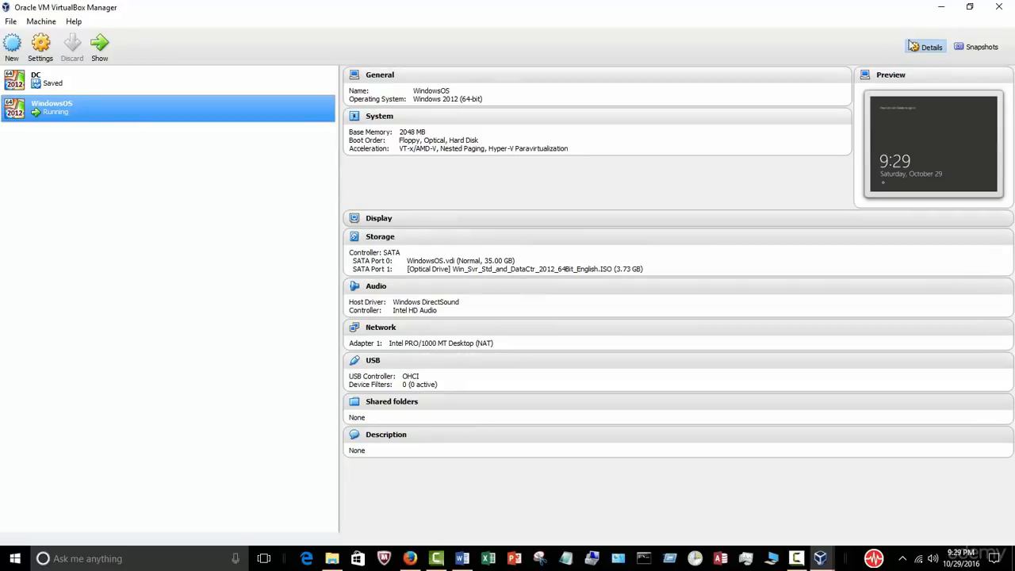
{"action": "left_click", "coordinate": [938, 11]}
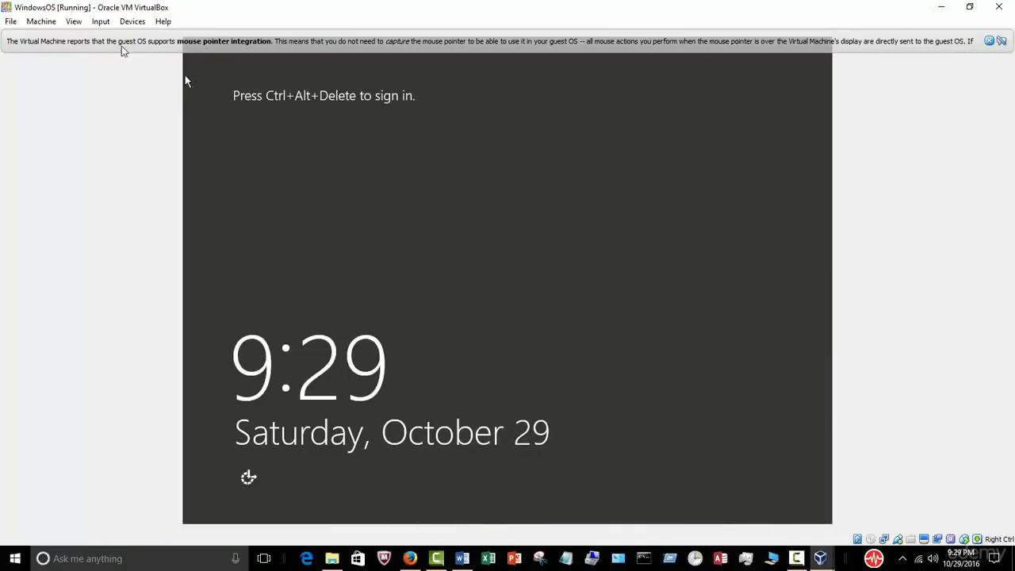
Step: Send Ctrl-Alt-Del via Input > Keyboard and sign in with the Administrator password
{"action": "left_click", "coordinate": [103, 24]}
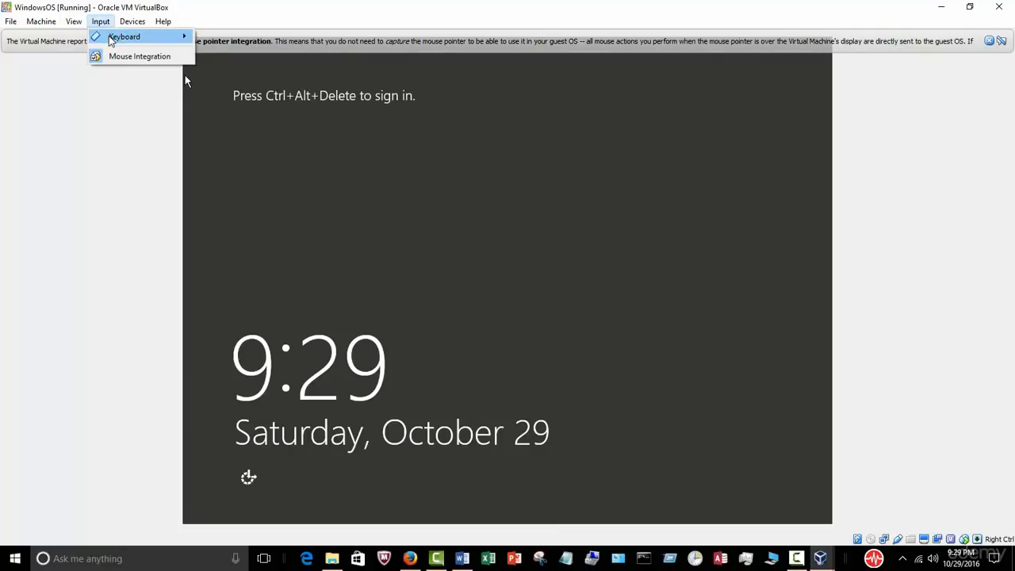
{"action": "mouse_move", "coordinate": [111, 37]}
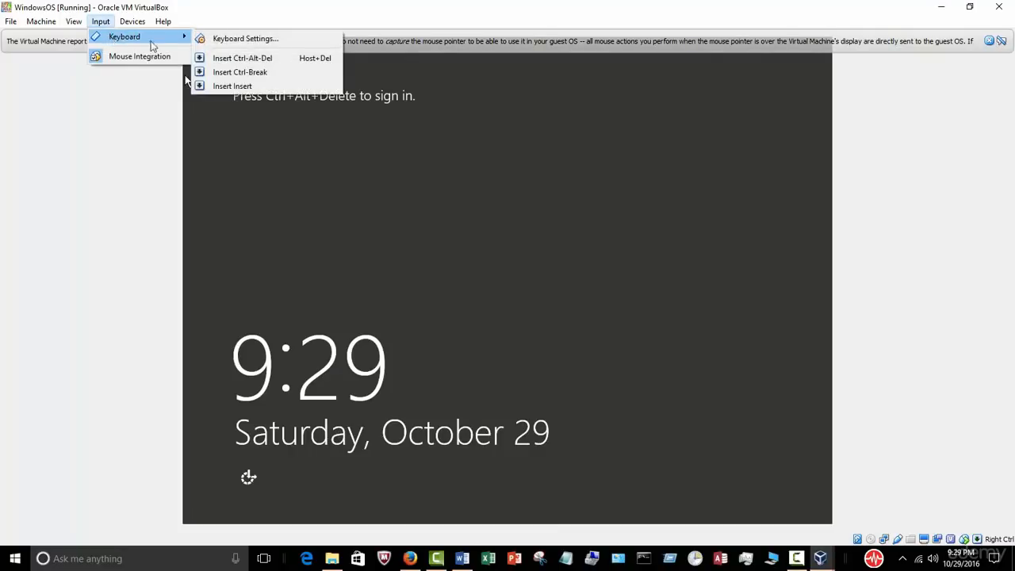
{"action": "left_click", "coordinate": [287, 58]}
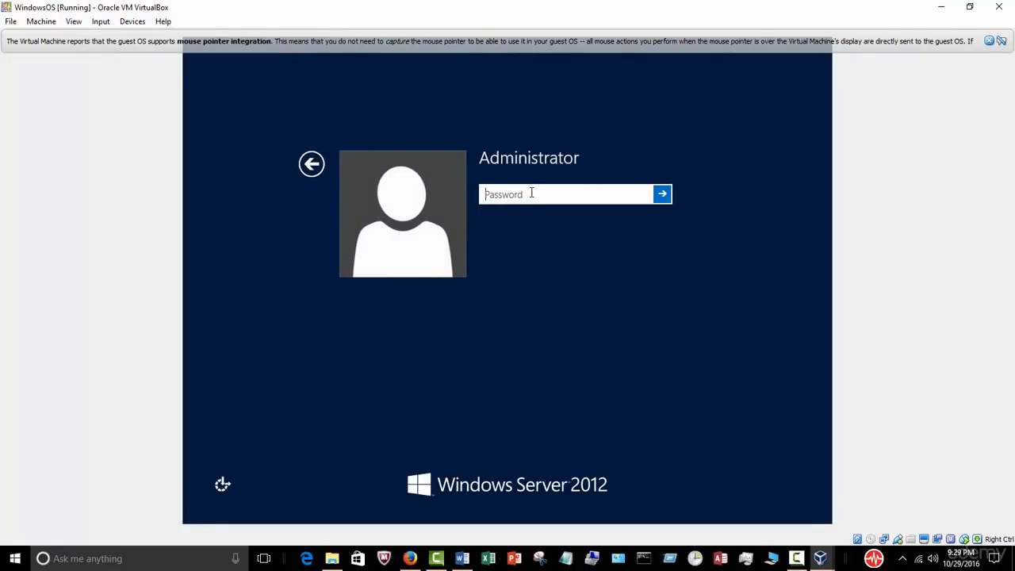
{"action": "type", "text": "••••••••••••"}
{"action": "left_click", "coordinate": [662, 195]}
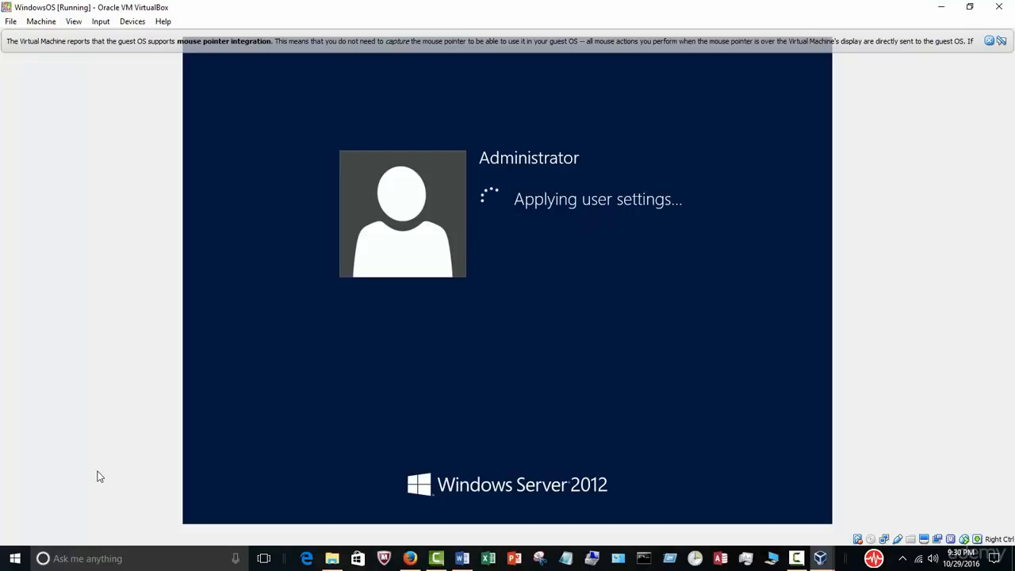
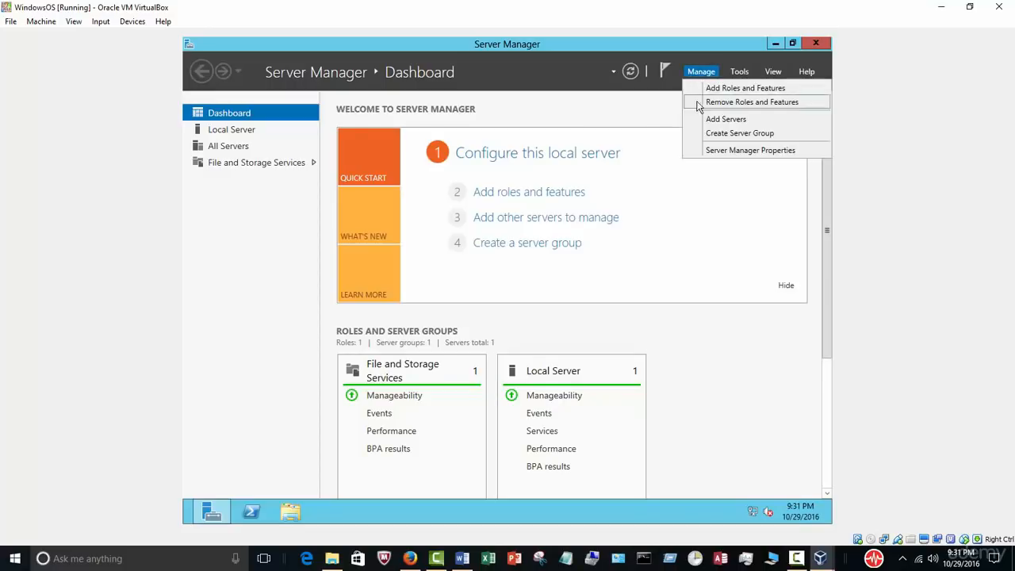
Step: Tick 'Do not start Server Manager automatically at logon' in Server Manager Properties, then close Server Manager
{"action": "left_click", "coordinate": [734, 152]}
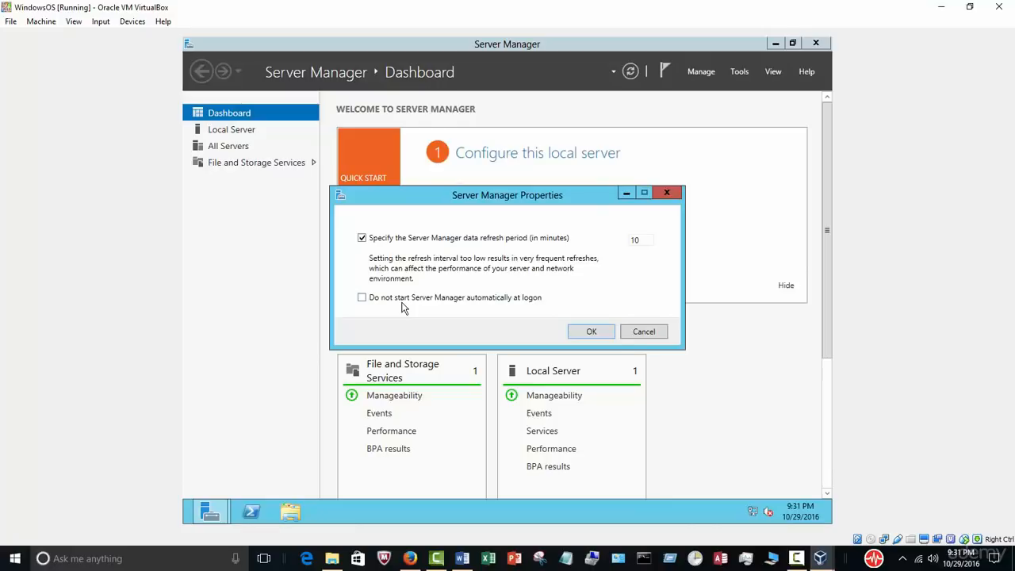
{"action": "left_click", "coordinate": [585, 332]}
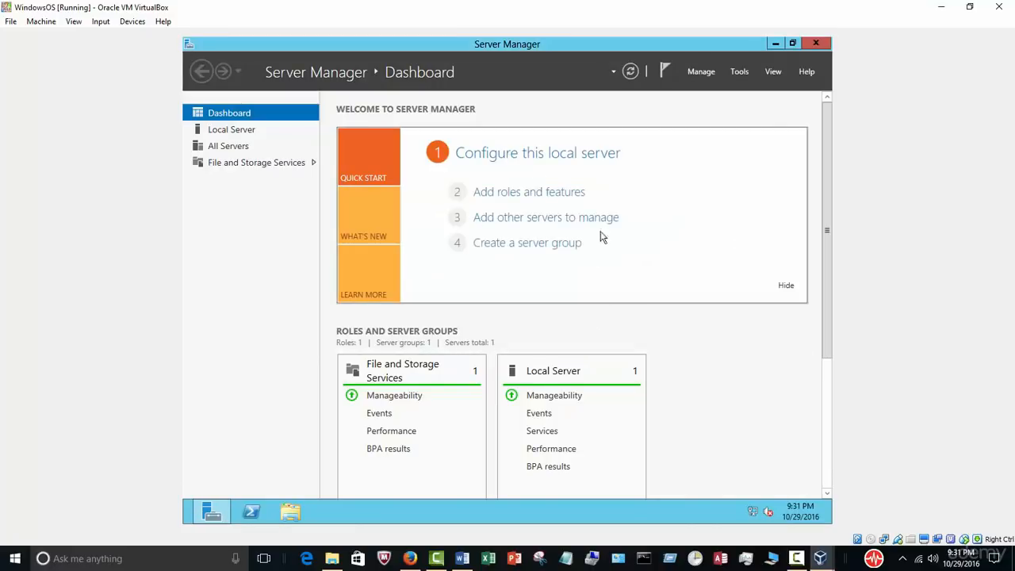
{"action": "left_click", "coordinate": [815, 43]}
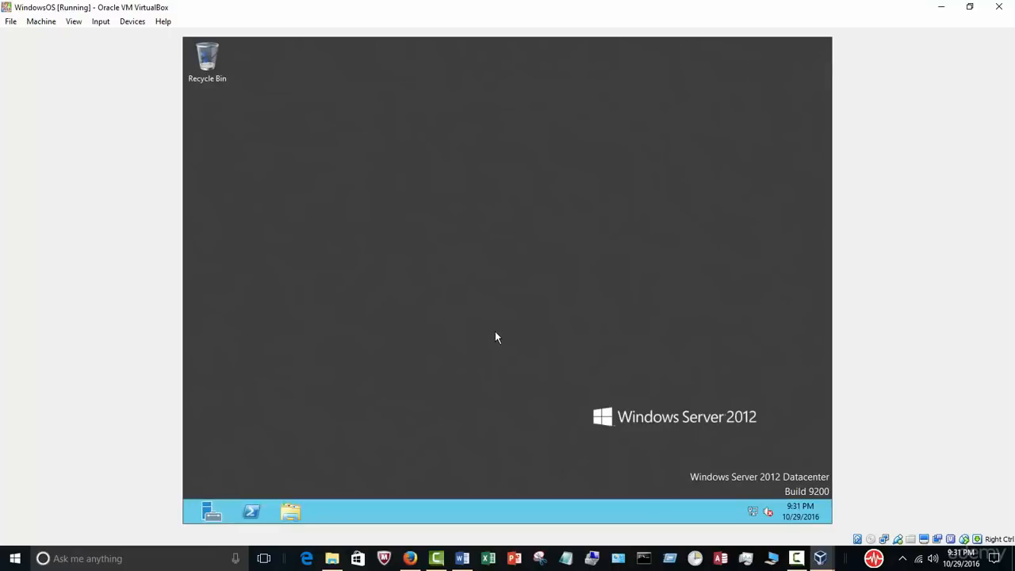
{"action": "left_click", "coordinate": [211, 511]}
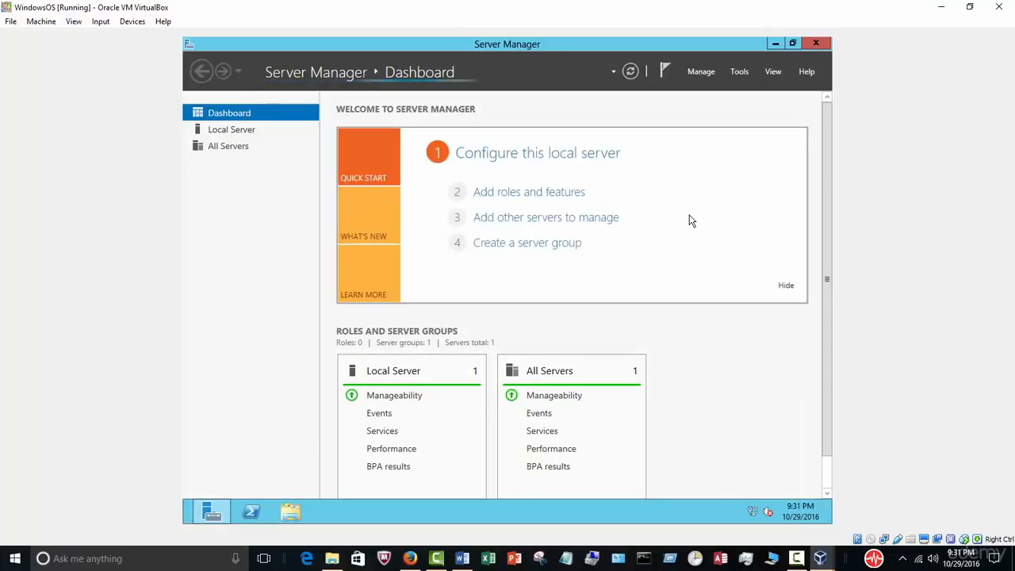
{"action": "left_click", "coordinate": [816, 44]}
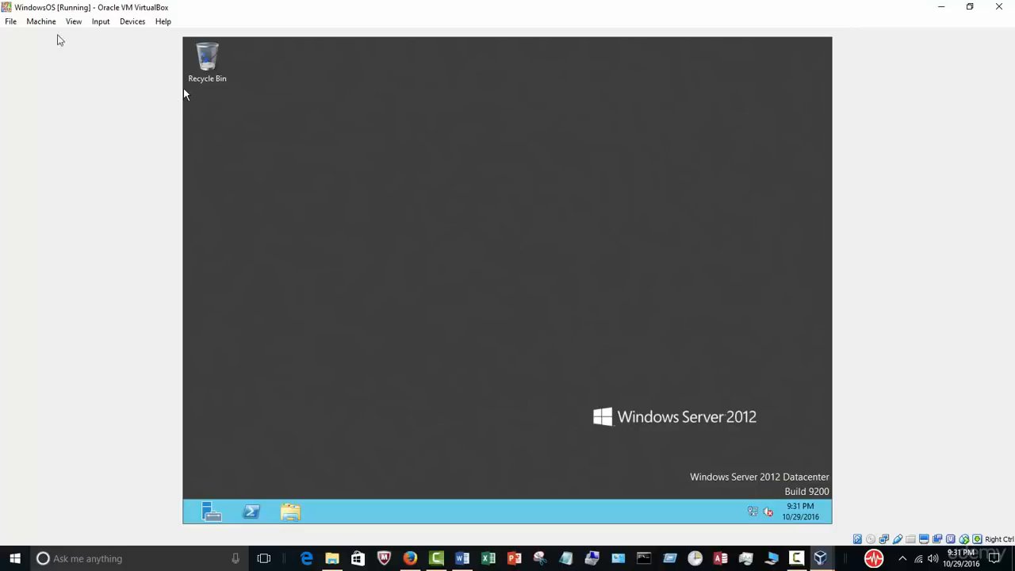
Step: Check the VirtualBox menus and the Word course outline, then return to the running VM window
{"action": "left_click", "coordinate": [11, 23]}
{"action": "mouse_move", "coordinate": [39, 24]}
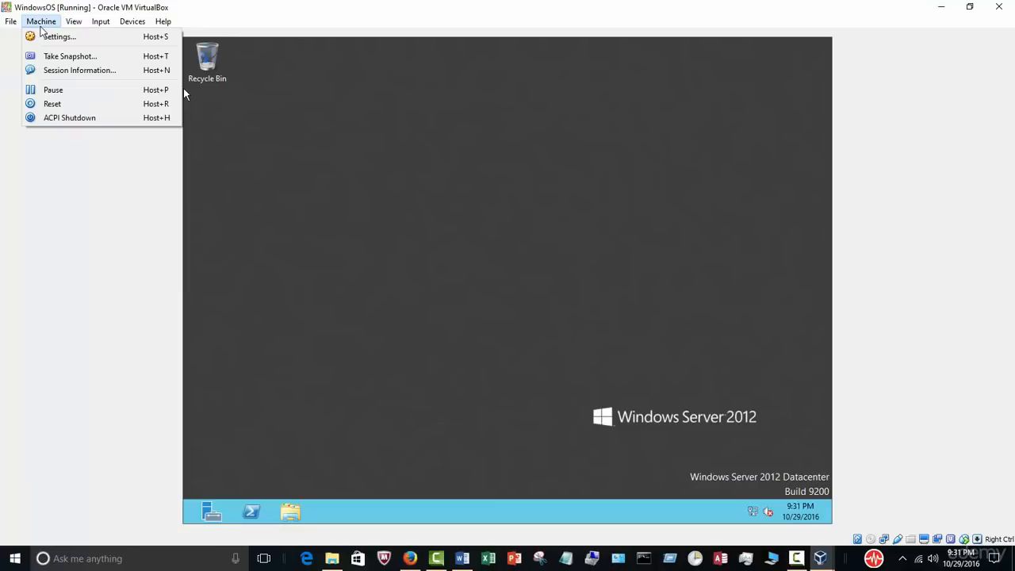
{"action": "left_click", "coordinate": [376, 223]}
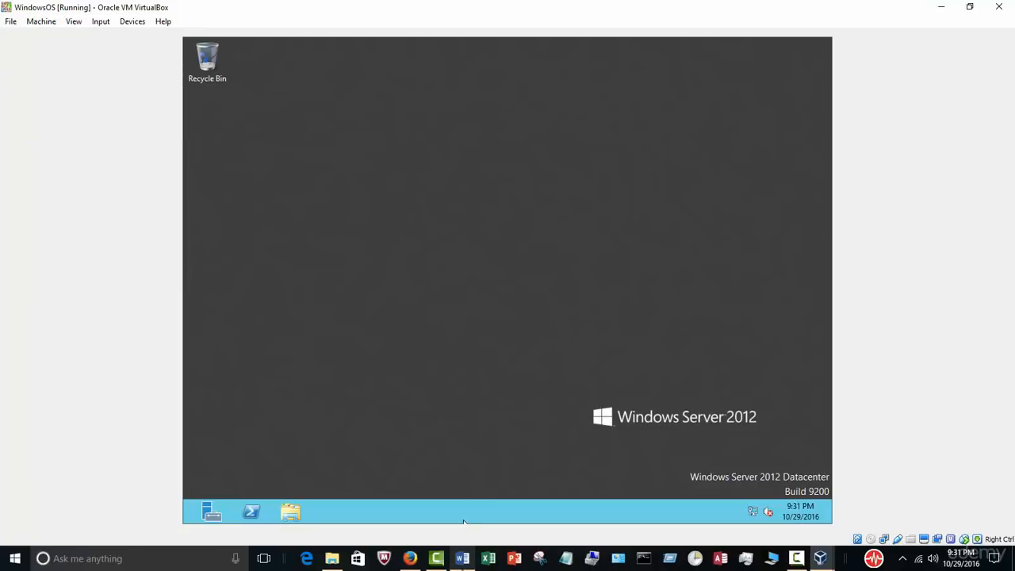
{"action": "left_click", "coordinate": [462, 558]}
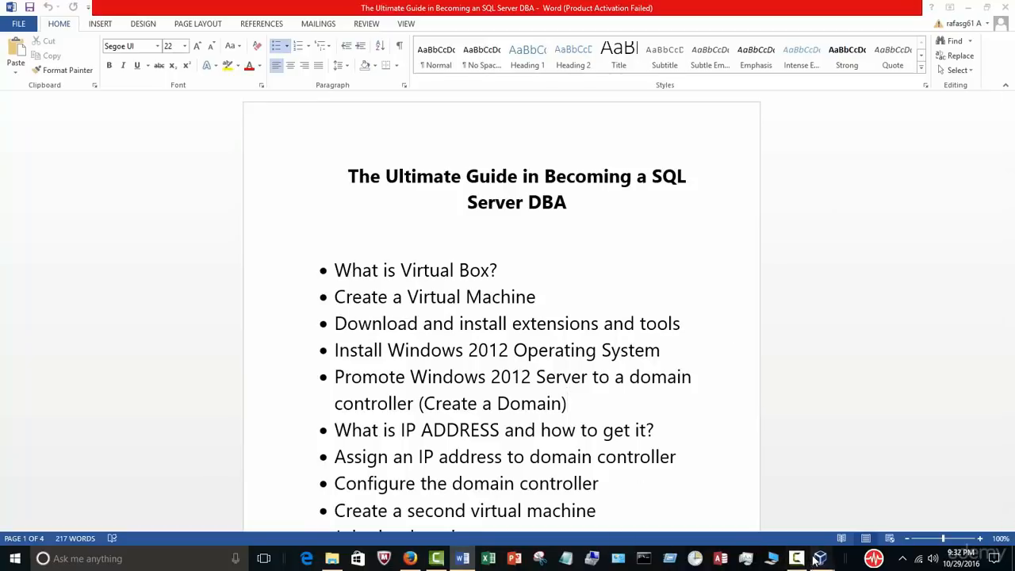
{"action": "mouse_move", "coordinate": [878, 544]}
{"action": "mouse_move", "coordinate": [821, 557]}
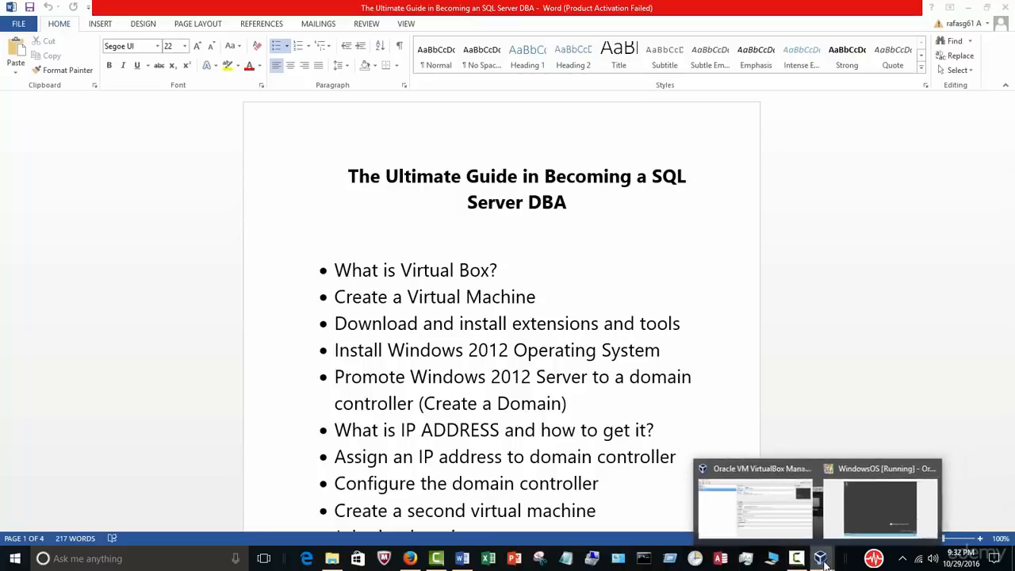
{"action": "left_click", "coordinate": [863, 533]}
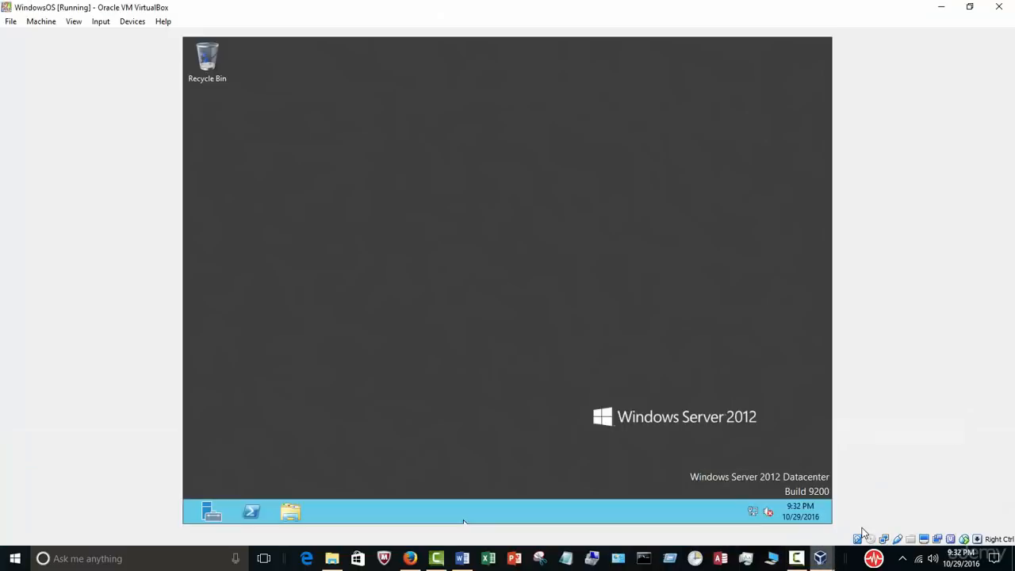
Step: Insert the Guest Additions CD image and run VBoxWindowsAdditions.exe from the disc prompt
{"action": "left_click", "coordinate": [132, 22]}
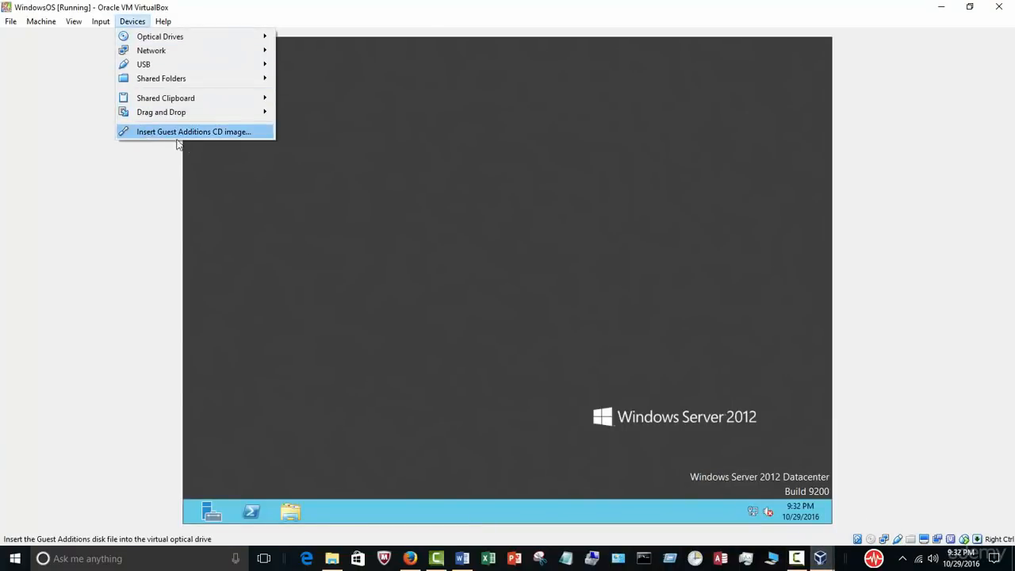
{"action": "left_click", "coordinate": [210, 132]}
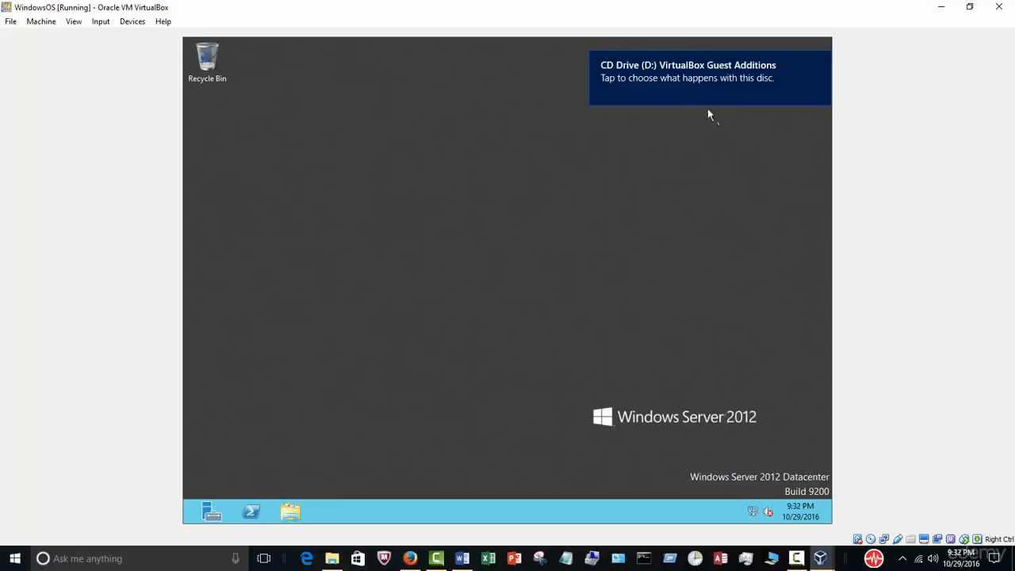
{"action": "left_click", "coordinate": [666, 80]}
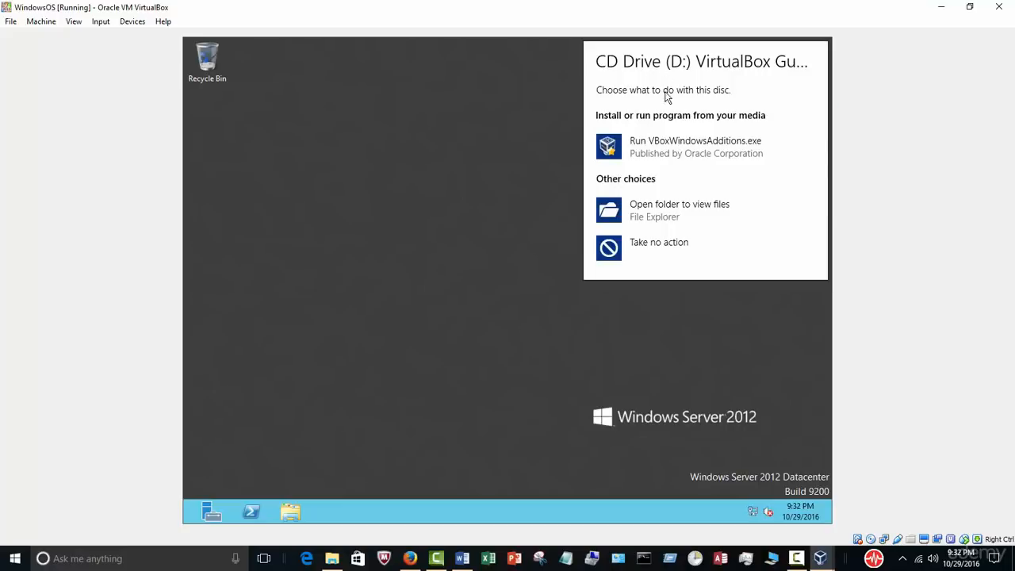
{"action": "left_click", "coordinate": [688, 150]}
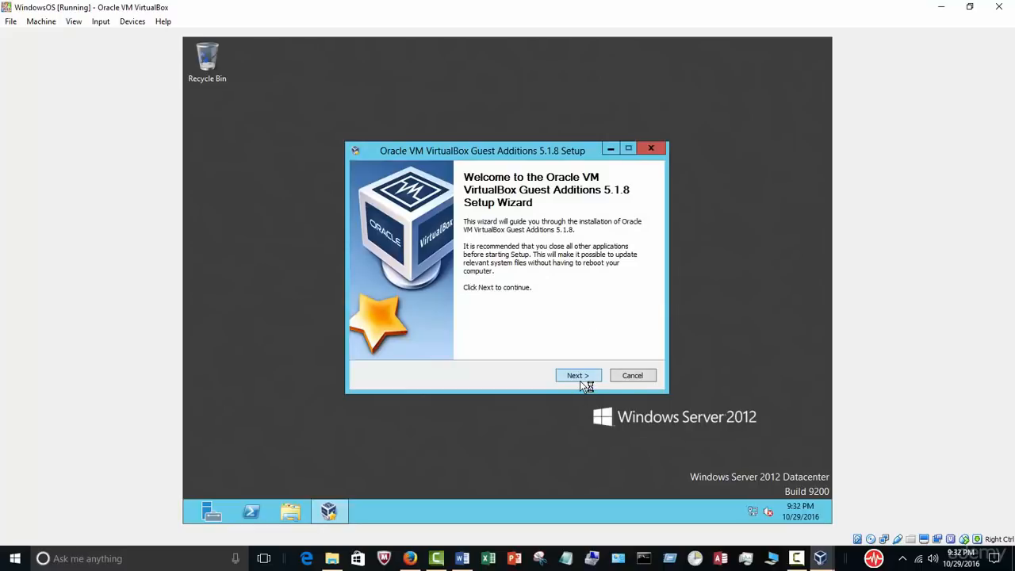
Step: Install Guest Additions with the default folder, always trusting Oracle Corporation's driver software
{"action": "left_click", "coordinate": [579, 378]}
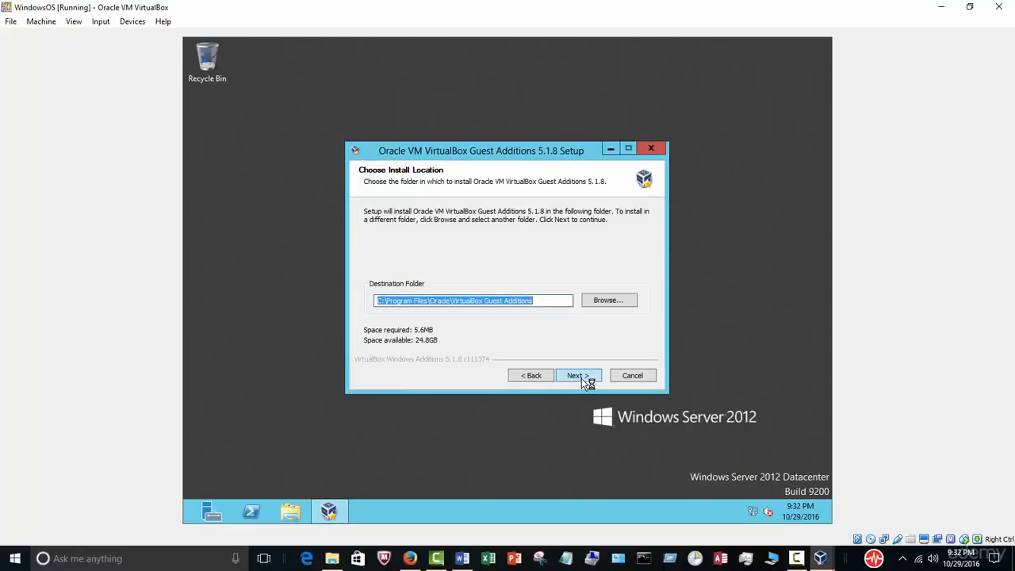
{"action": "left_click", "coordinate": [579, 378]}
{"action": "left_click", "coordinate": [577, 376]}
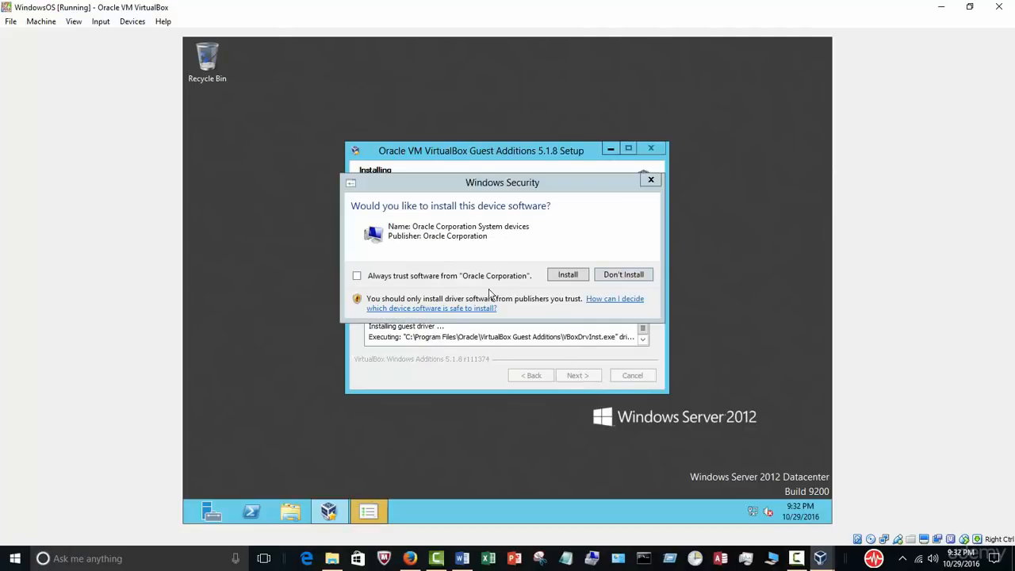
{"action": "left_click", "coordinate": [358, 277]}
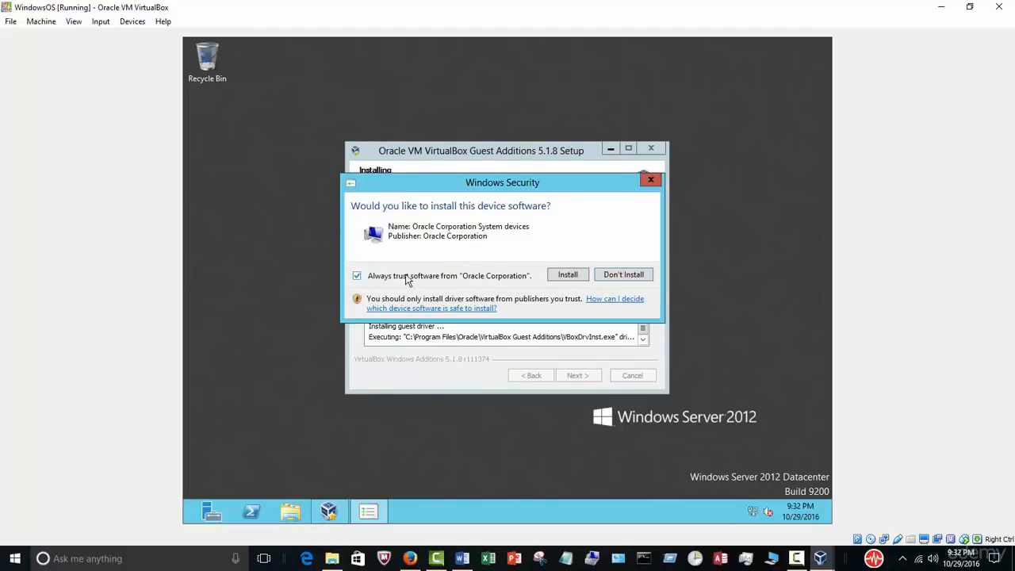
{"action": "left_click", "coordinate": [560, 277]}
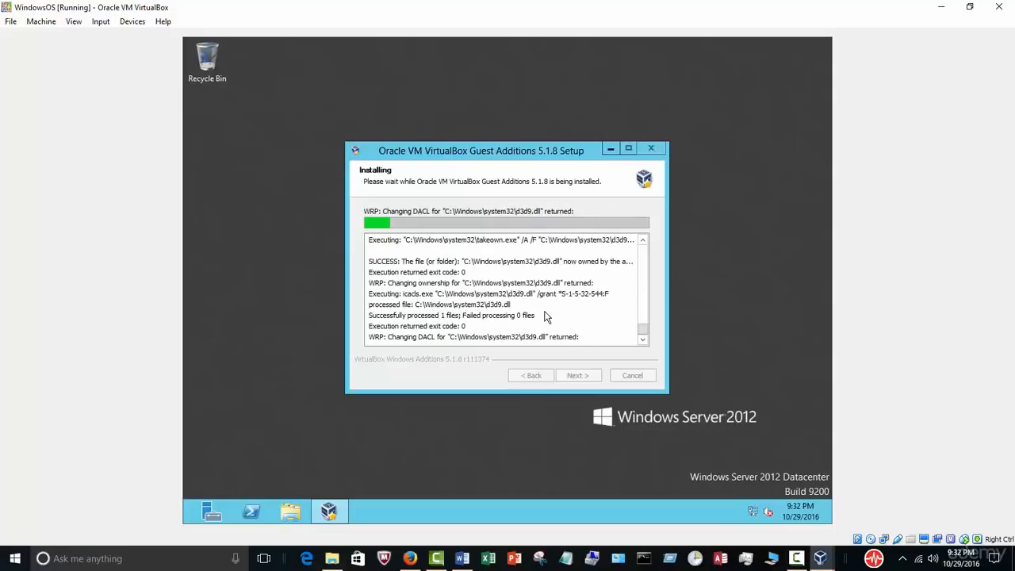
Step: Take VirtualBox out of full screen, move Word aside, and finish setup with a reboot
{"action": "left_click", "coordinate": [969, 7]}
{"action": "left_click", "coordinate": [967, 11]}
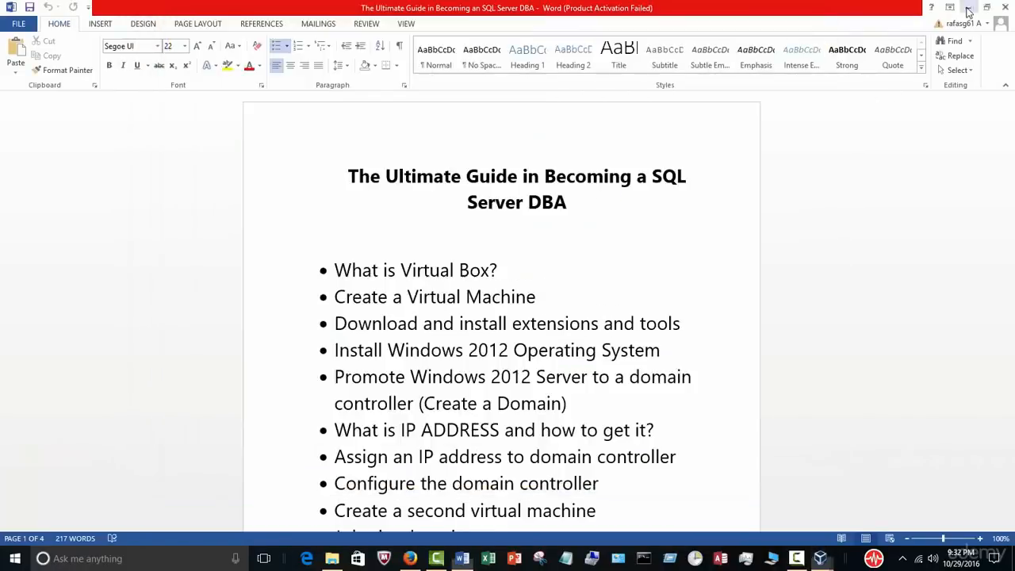
{"action": "left_click_drag", "start_coordinate": [441, 38], "coordinate": [537, 61]}
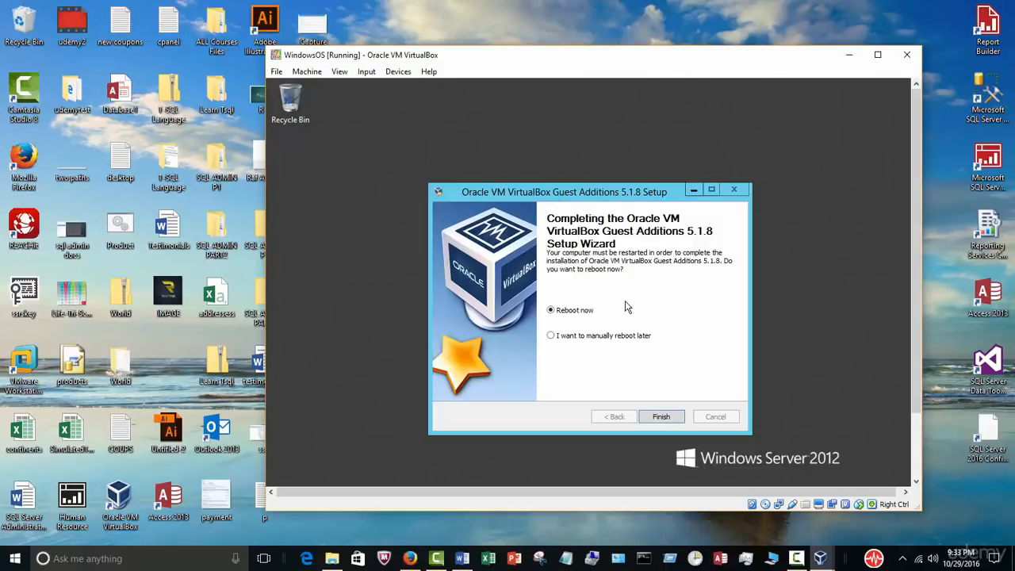
{"action": "left_click", "coordinate": [663, 418]}
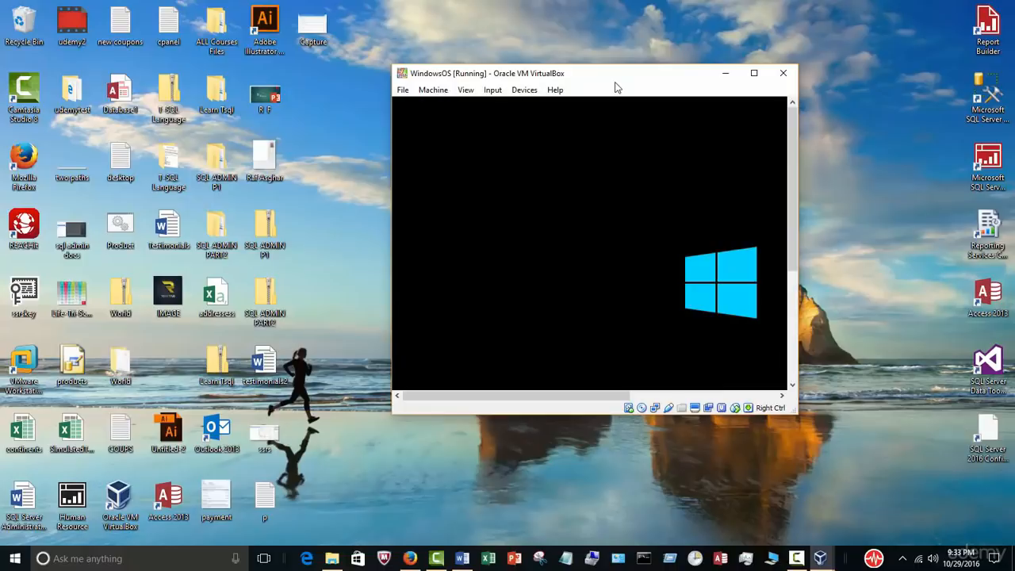
Step: Highlight the first four topics in the Word outline, then minimize Word and maximize VirtualBox
{"action": "left_click", "coordinate": [462, 558]}
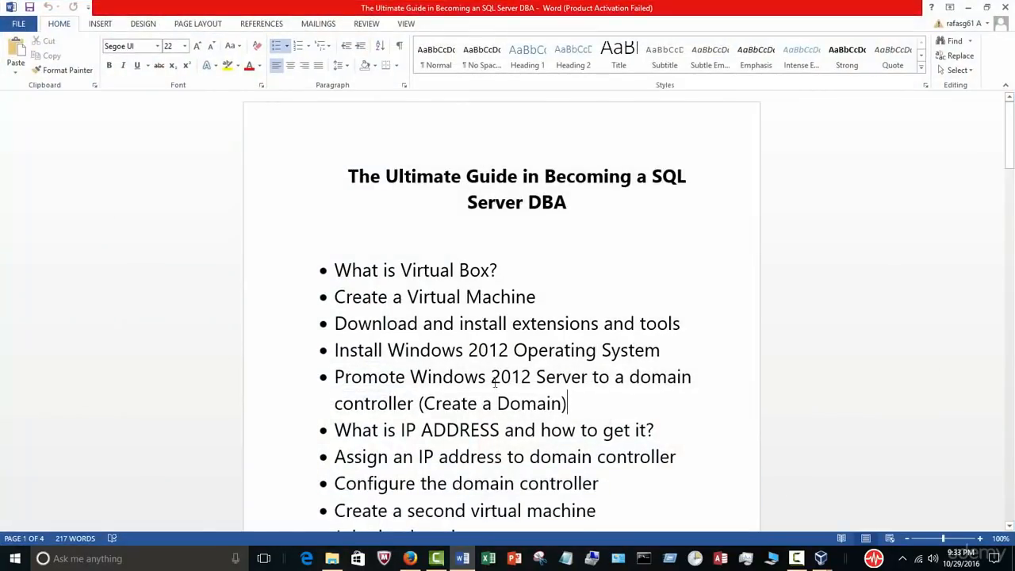
{"action": "left_click_drag", "start_coordinate": [671, 354], "coordinate": [295, 260]}
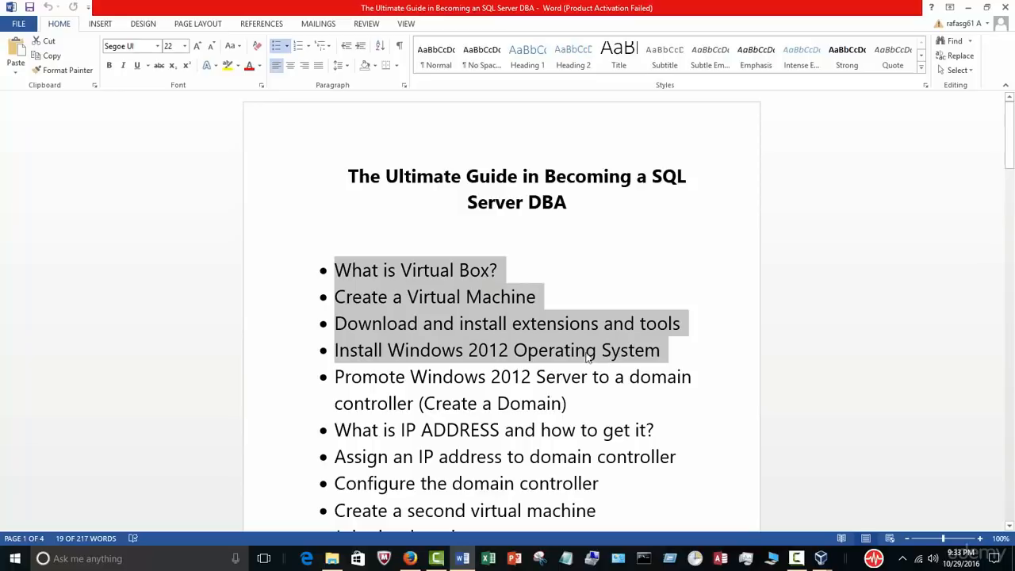
{"action": "left_click", "coordinate": [967, 7]}
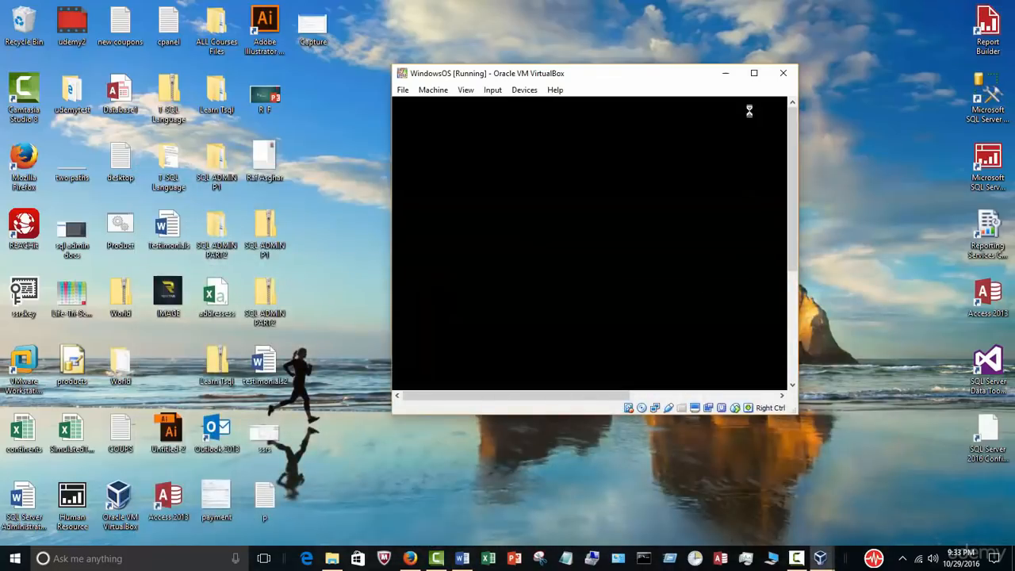
{"action": "left_click", "coordinate": [754, 73]}
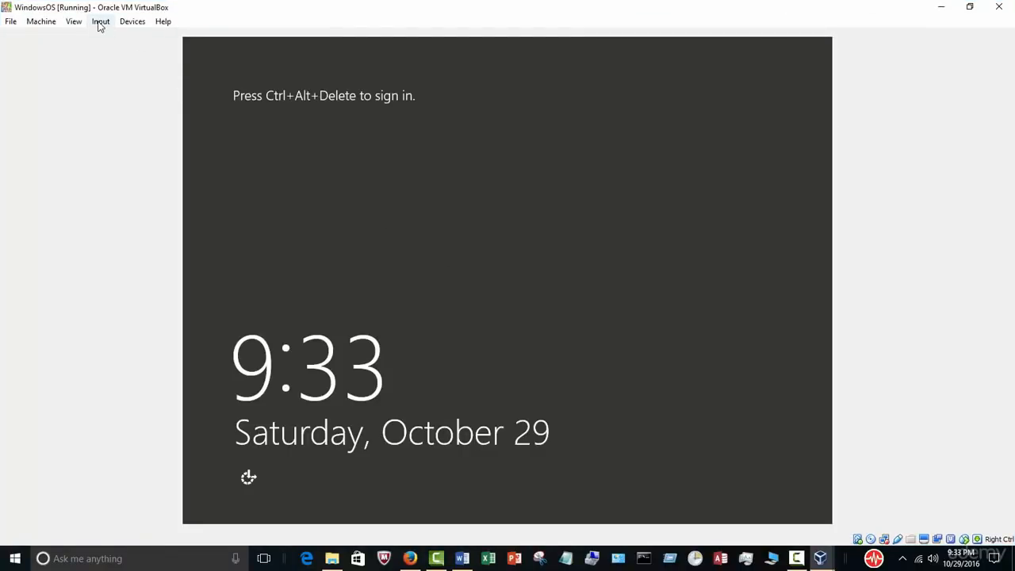
Step: Unlock the rebooted server with Input > Keyboard > Ctrl-Alt-Del and the Administrator password
{"action": "left_click", "coordinate": [101, 22]}
{"action": "mouse_move", "coordinate": [111, 37]}
{"action": "left_click", "coordinate": [221, 58]}
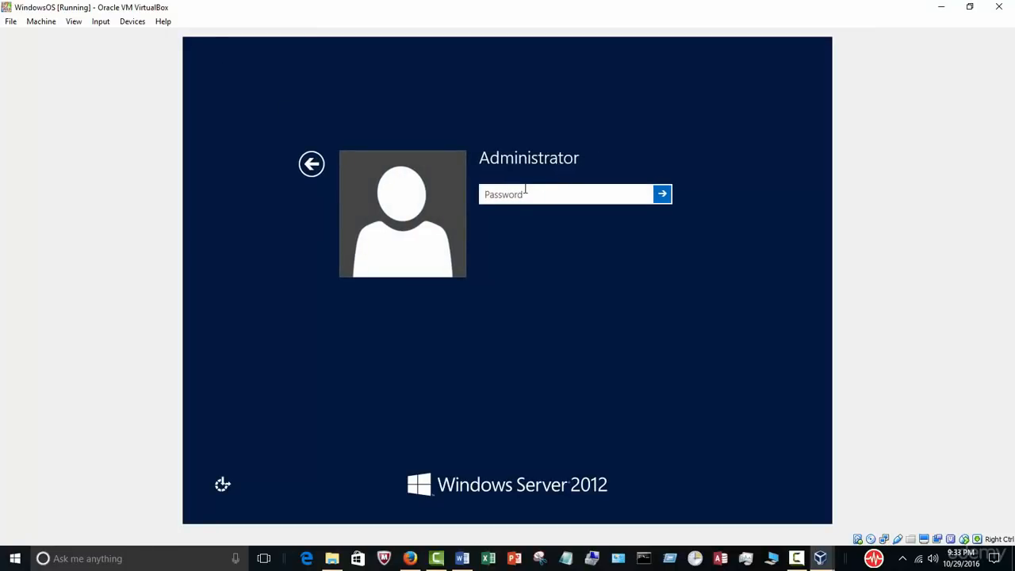
{"action": "type", "text": "****"}
{"action": "key", "text": "Return"}
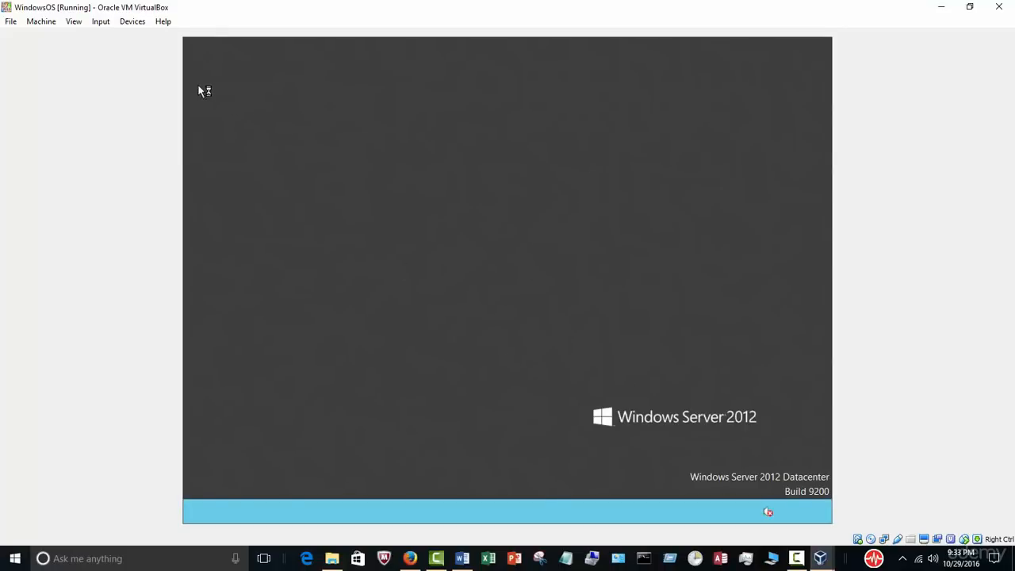
{"action": "left_click", "coordinate": [73, 22]}
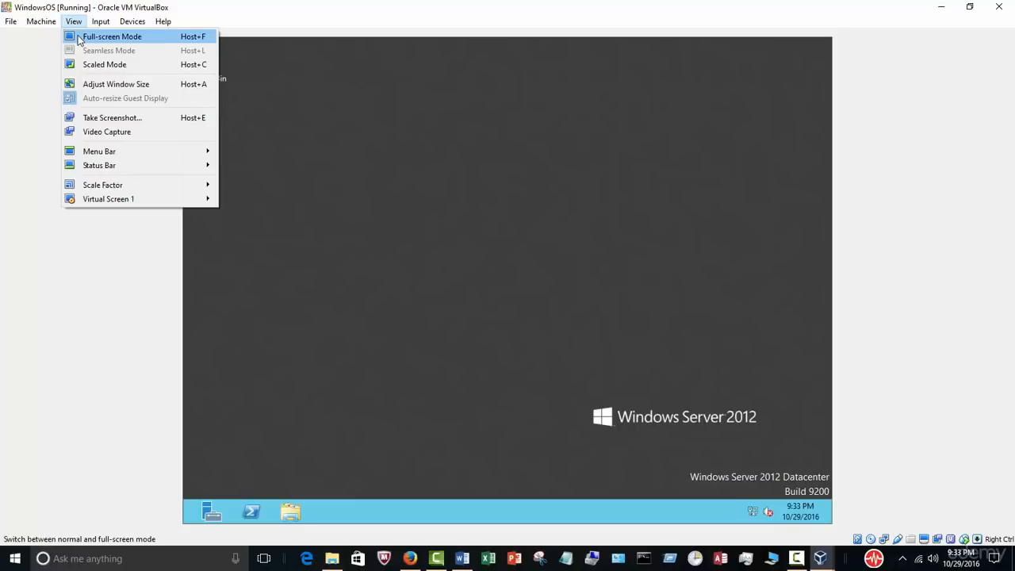
Step: Enter full-screen mode, exit it from the mini toolbar, then restore and resize the VM window
{"action": "left_click", "coordinate": [90, 41]}
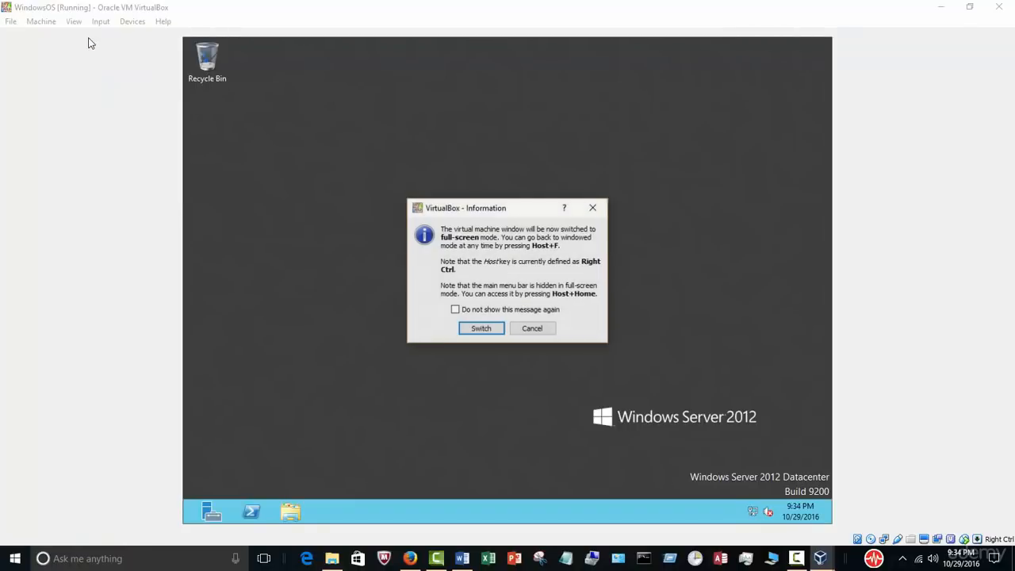
{"action": "left_click", "coordinate": [483, 329]}
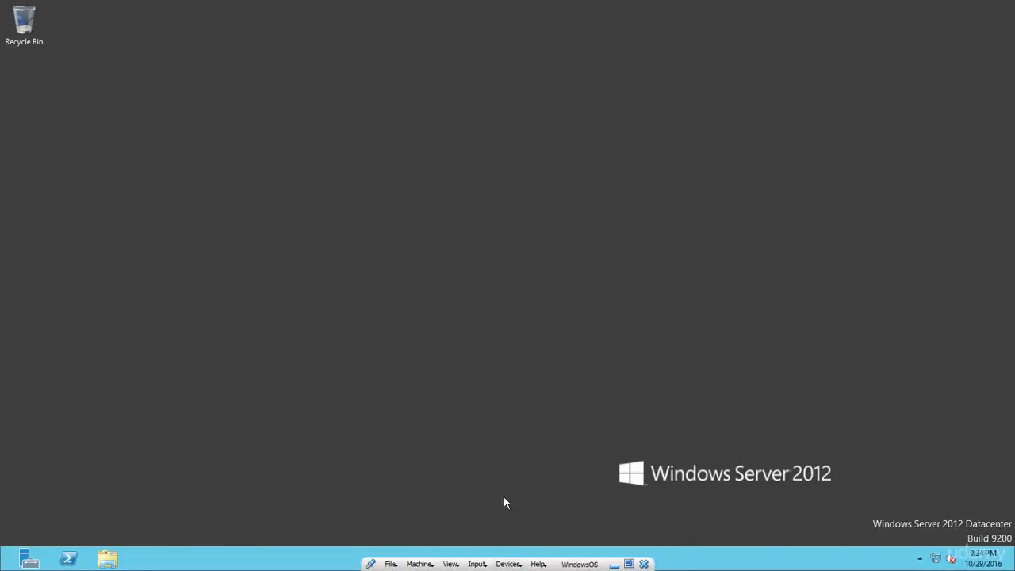
{"action": "mouse_move", "coordinate": [394, 566]}
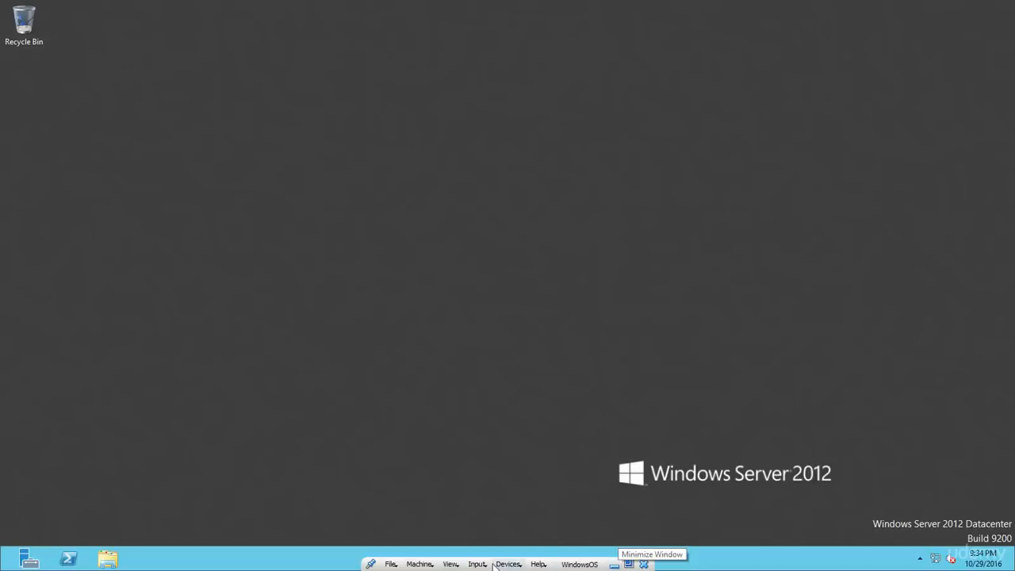
{"action": "left_click", "coordinate": [454, 565]}
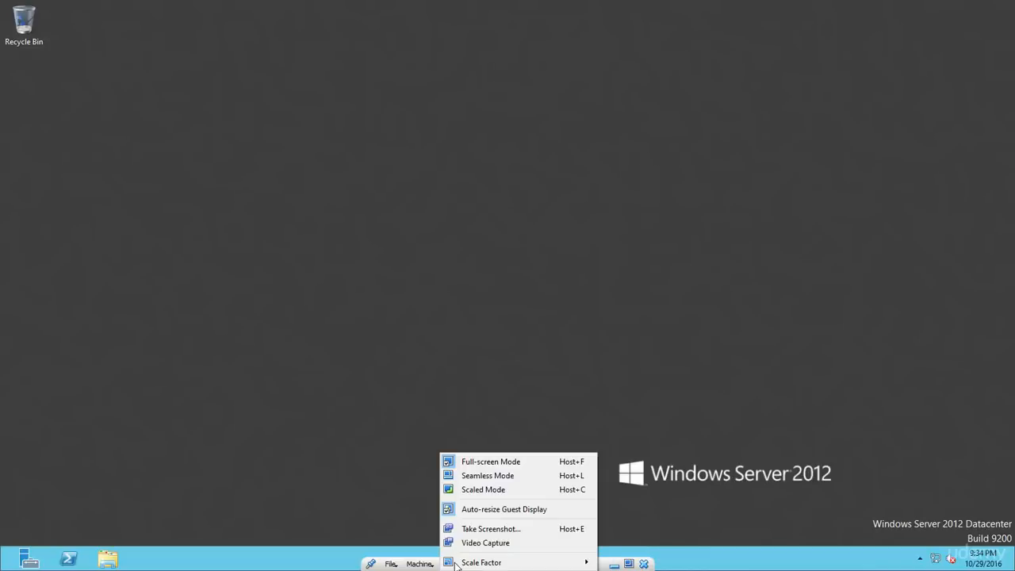
{"action": "left_click", "coordinate": [554, 466]}
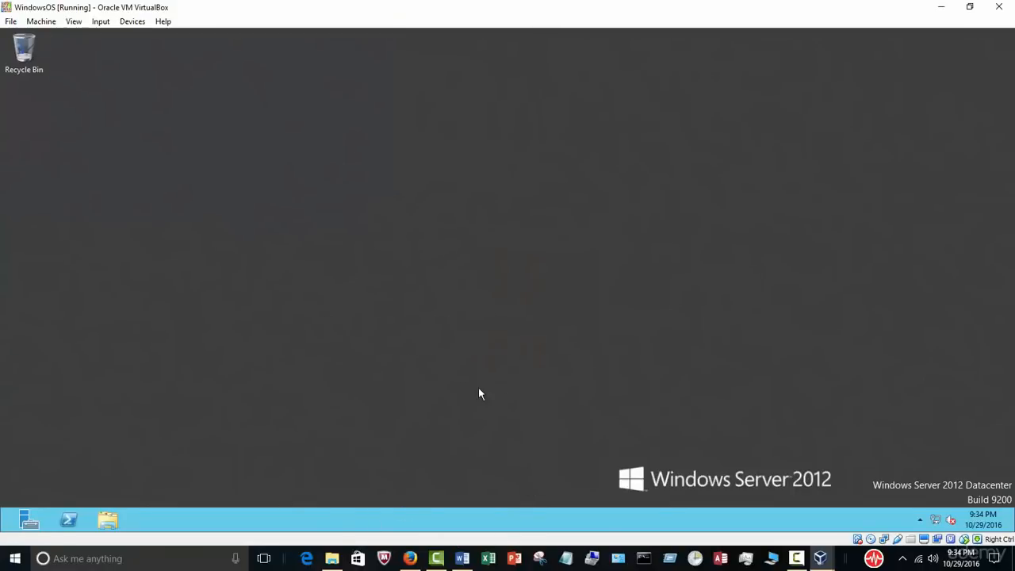
{"action": "left_click", "coordinate": [970, 10]}
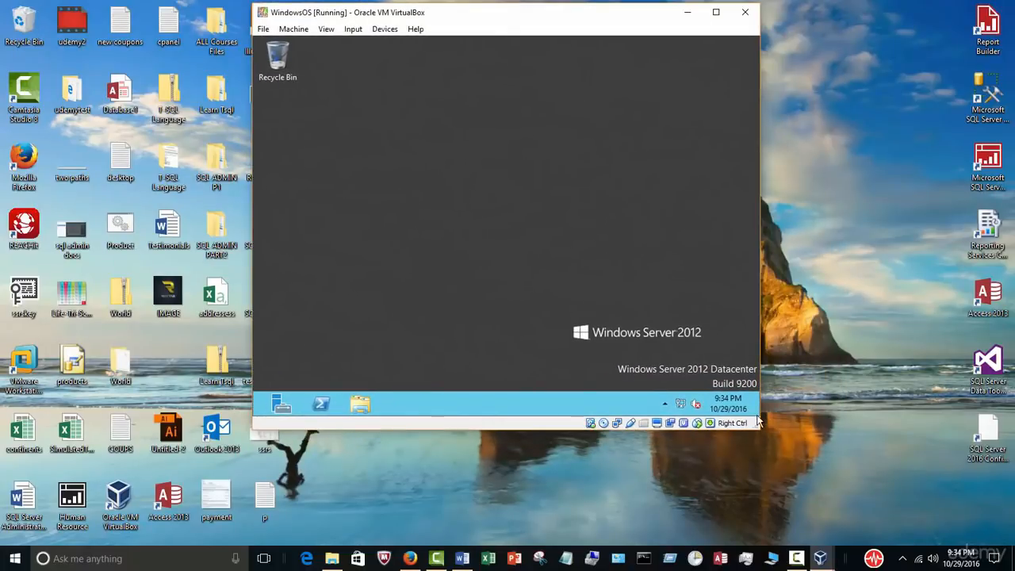
{"action": "left_click_drag", "start_coordinate": [759, 428], "coordinate": [853, 477]}
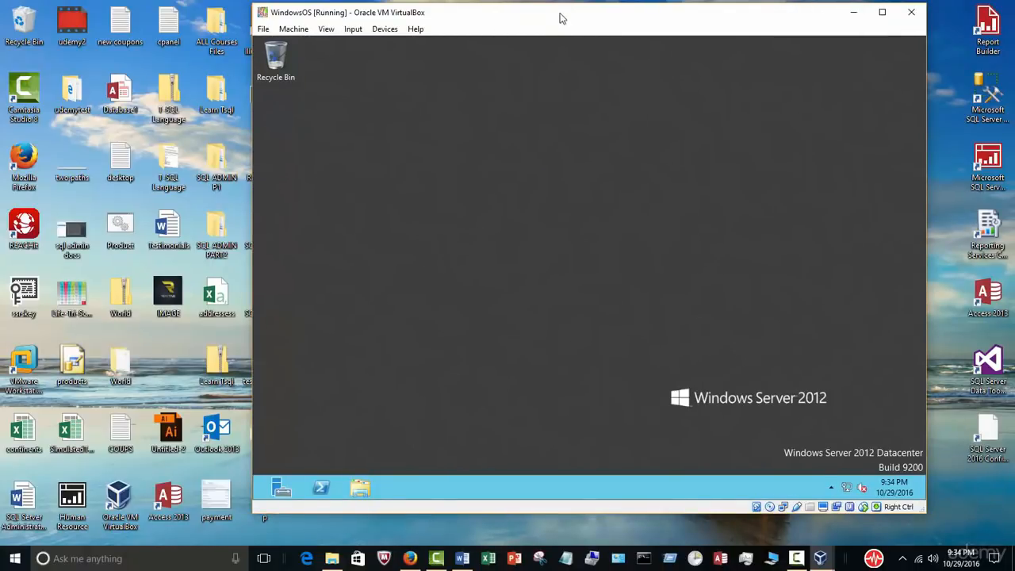
{"action": "left_click_drag", "start_coordinate": [559, 18], "coordinate": [535, 26]}
Step: Highlight the Word outline bullet about promoting Windows 2012 Server, then move the VM window right
{"action": "left_click", "coordinate": [463, 558]}
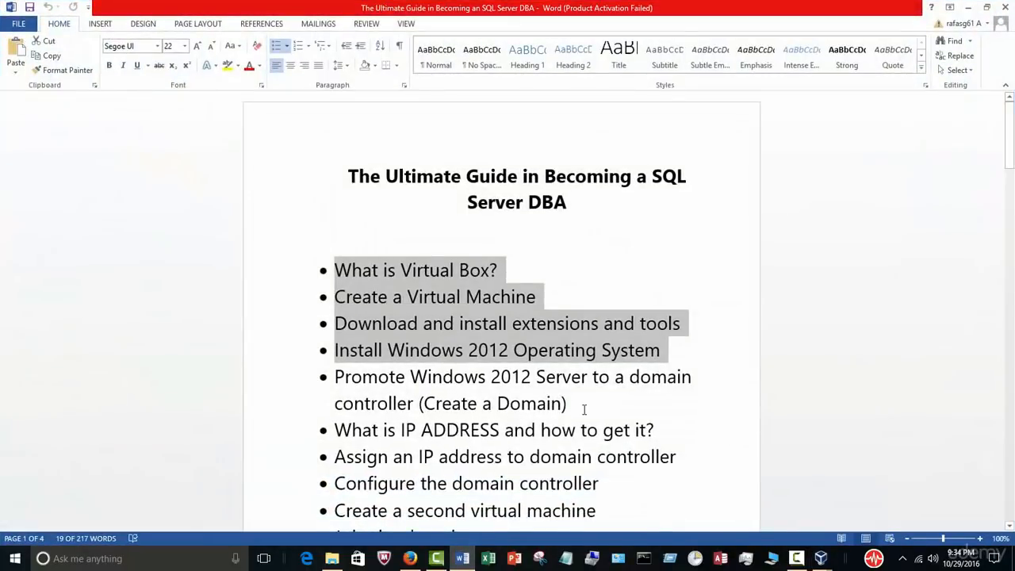
{"action": "left_click_drag", "start_coordinate": [583, 409], "coordinate": [338, 377]}
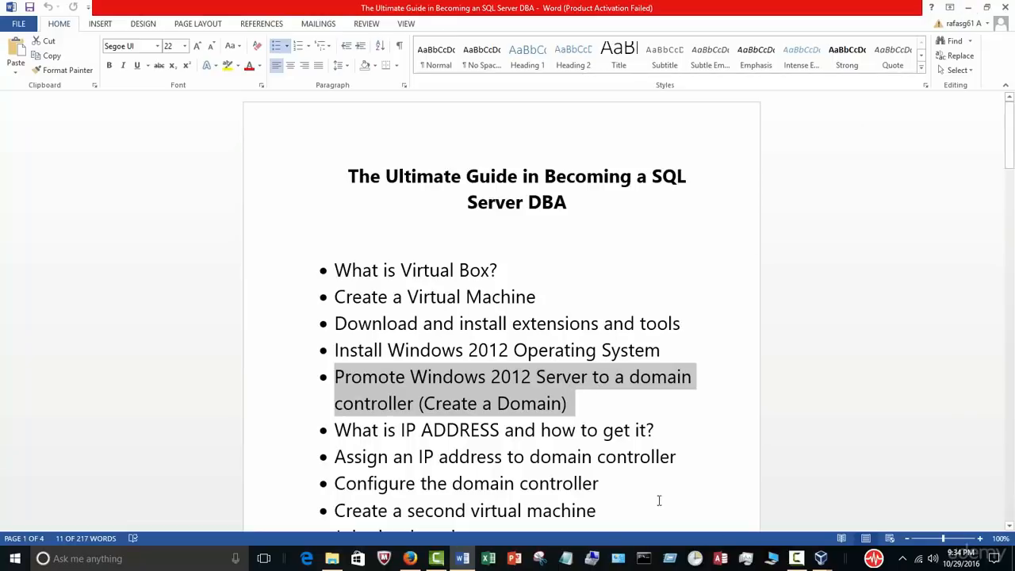
{"action": "mouse_move", "coordinate": [819, 559]}
{"action": "left_click", "coordinate": [884, 498]}
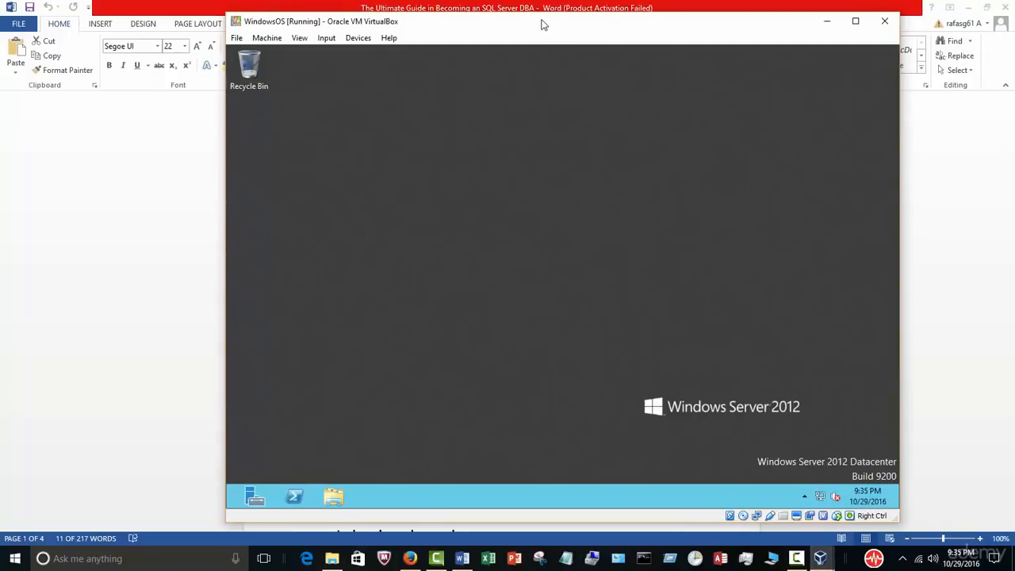
{"action": "left_click_drag", "start_coordinate": [539, 20], "coordinate": [508, 30]}
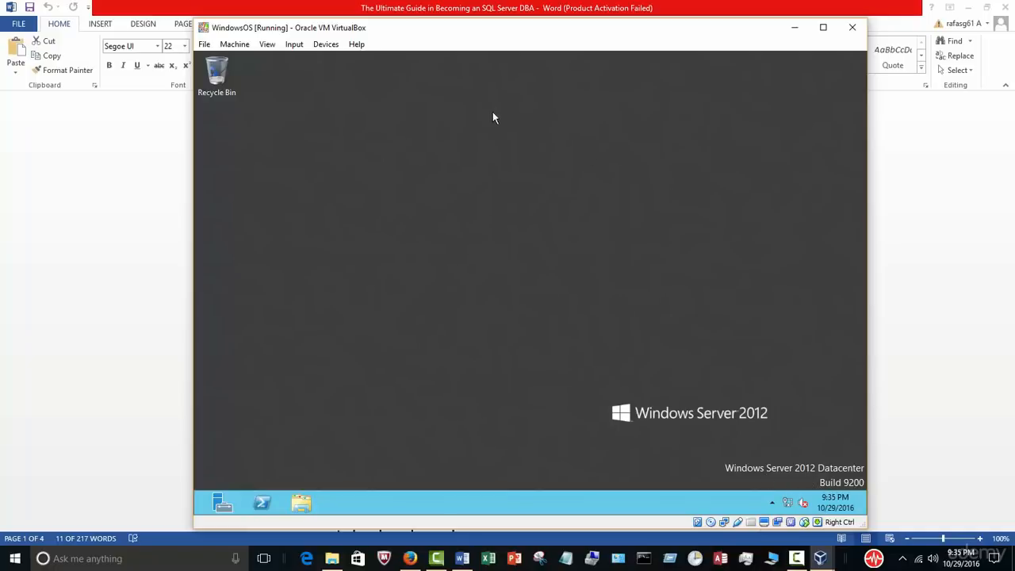
{"action": "mouse_move", "coordinate": [483, 36]}
{"action": "left_mouse_down"}
{"action": "mouse_move", "coordinate": [519, 47]}
{"action": "mouse_move", "coordinate": [466, 42]}
{"action": "left_mouse_up"}
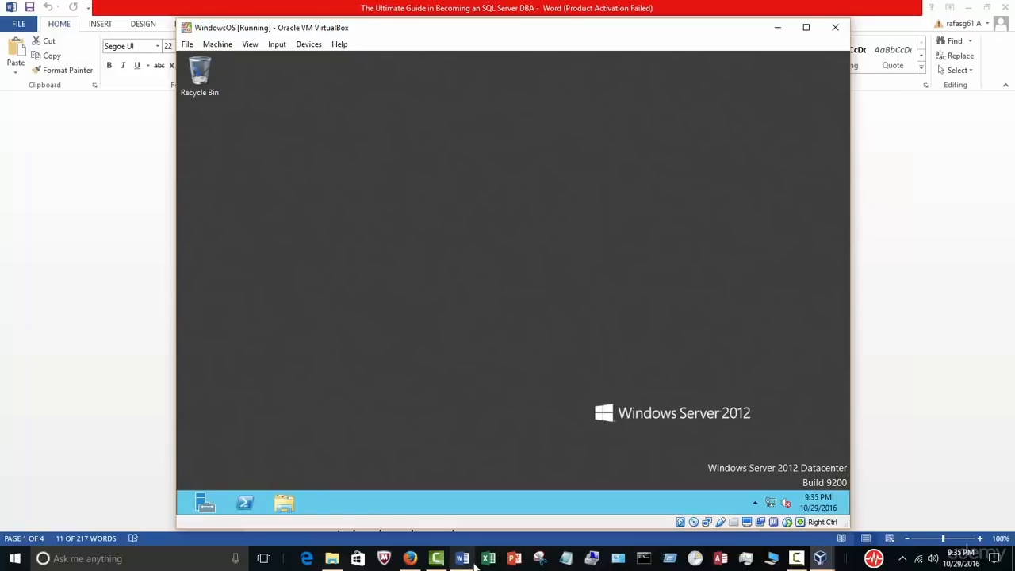
Step: Minimize the outline document and shrink and reposition the VM window on the host desktop
{"action": "left_click", "coordinate": [468, 560]}
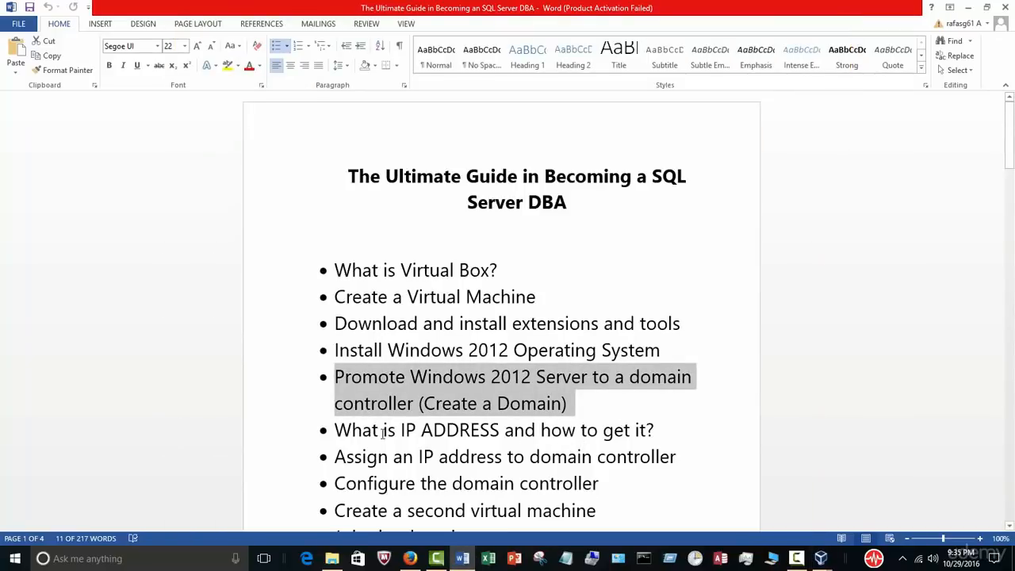
{"action": "left_click", "coordinate": [968, 8]}
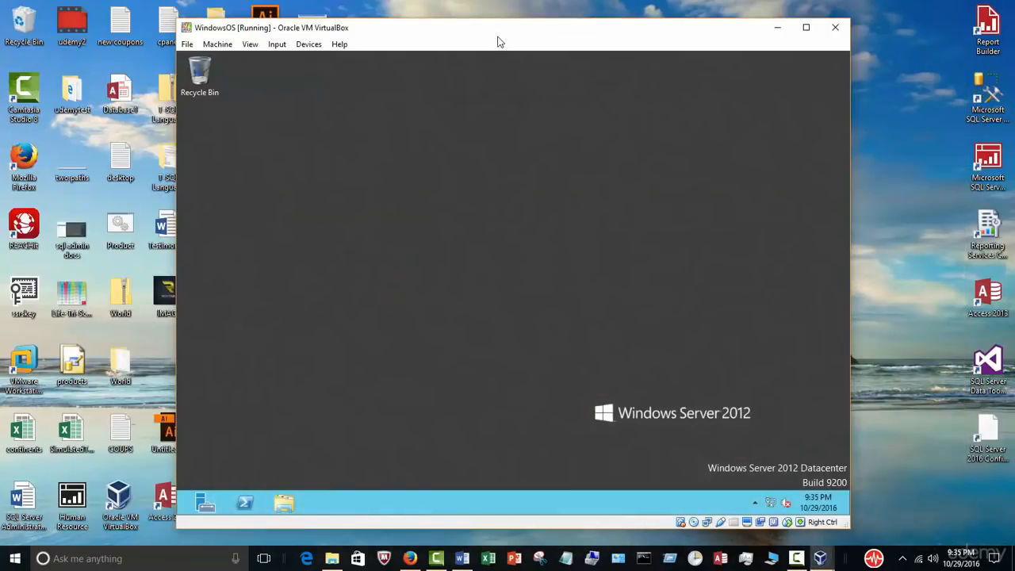
{"action": "mouse_move", "coordinate": [498, 40]}
{"action": "left_mouse_down"}
{"action": "mouse_move", "coordinate": [469, 36]}
{"action": "mouse_move", "coordinate": [509, 75]}
{"action": "mouse_move", "coordinate": [494, 84]}
{"action": "mouse_move", "coordinate": [462, 48]}
{"action": "mouse_move", "coordinate": [512, 50]}
{"action": "mouse_move", "coordinate": [500, 46]}
{"action": "mouse_move", "coordinate": [508, 39]}
{"action": "left_mouse_up"}
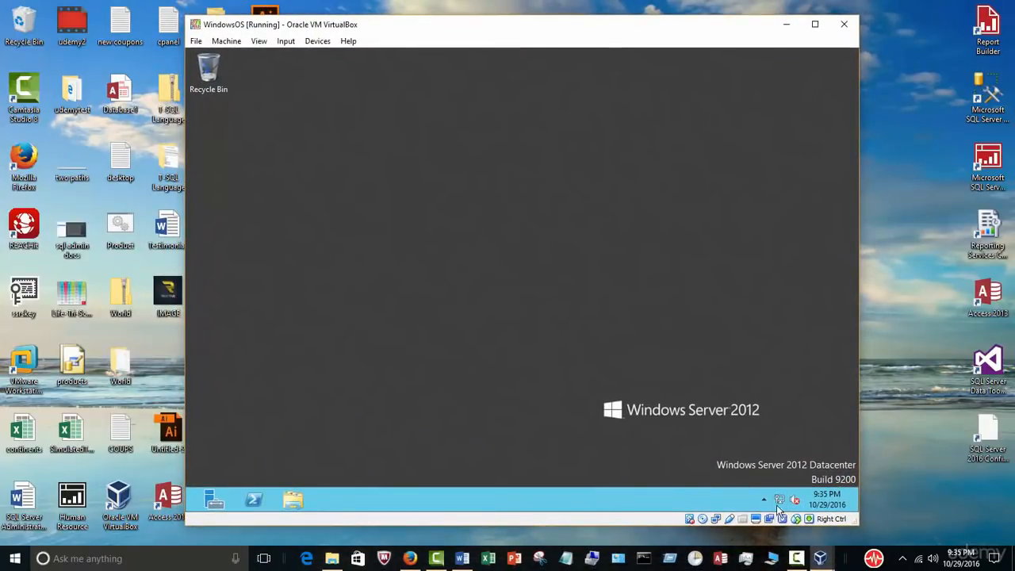
{"action": "left_click_drag", "start_coordinate": [857, 523], "coordinate": [719, 408]}
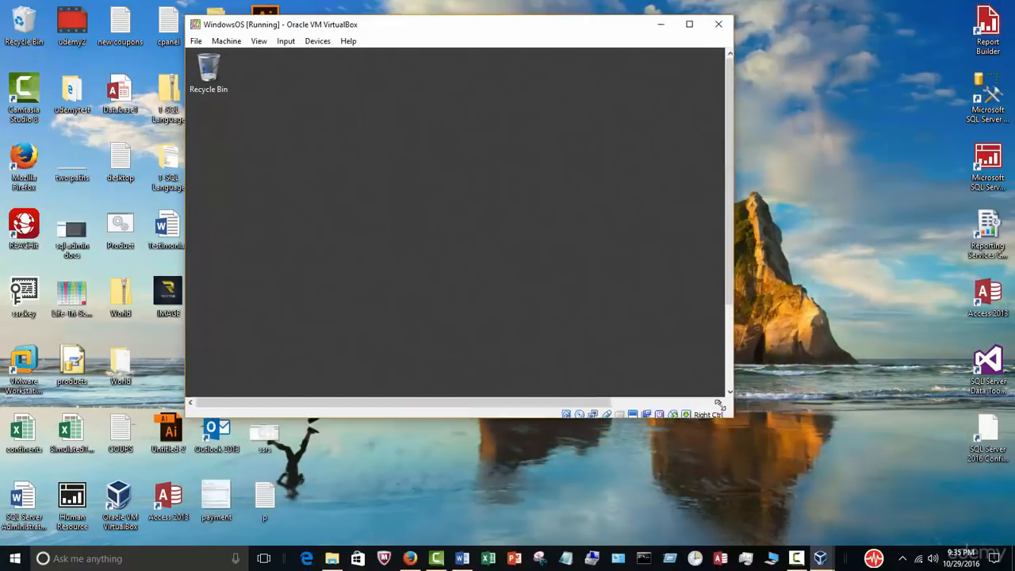
{"action": "left_click_drag", "start_coordinate": [415, 32], "coordinate": [586, 88]}
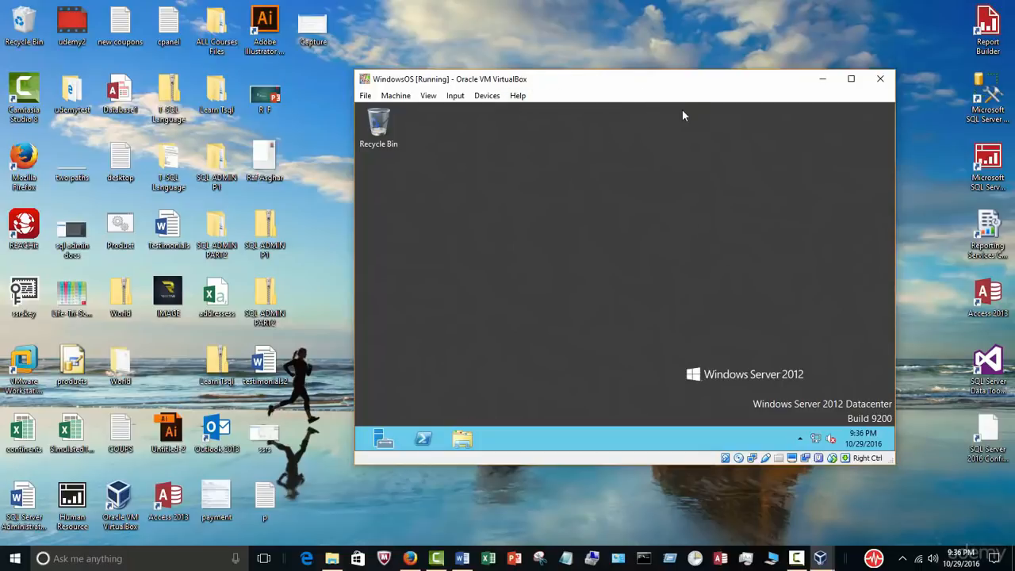
{"action": "left_click_drag", "start_coordinate": [637, 87], "coordinate": [665, 62]}
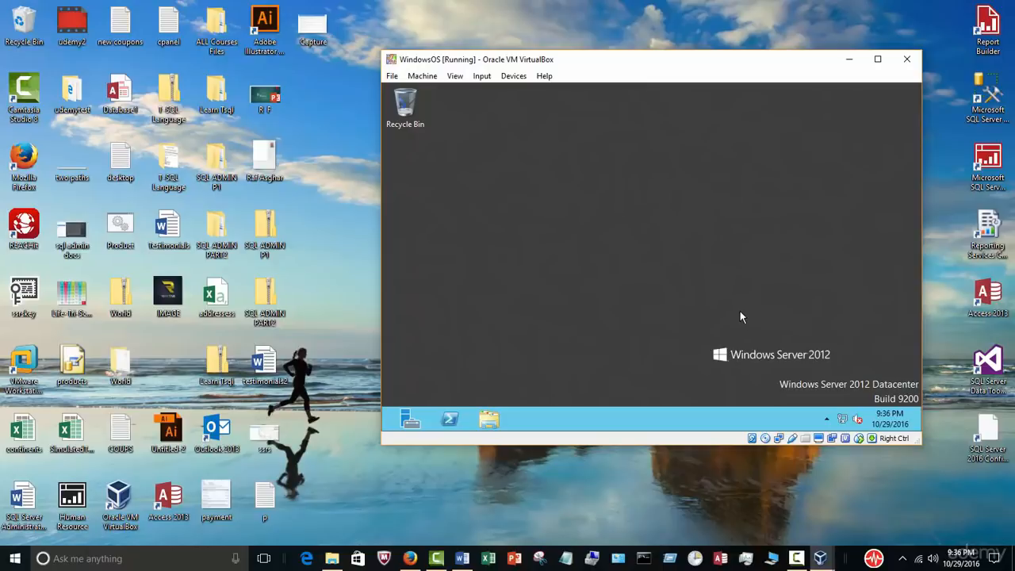
{"action": "left_click_drag", "start_coordinate": [614, 70], "coordinate": [607, 73]}
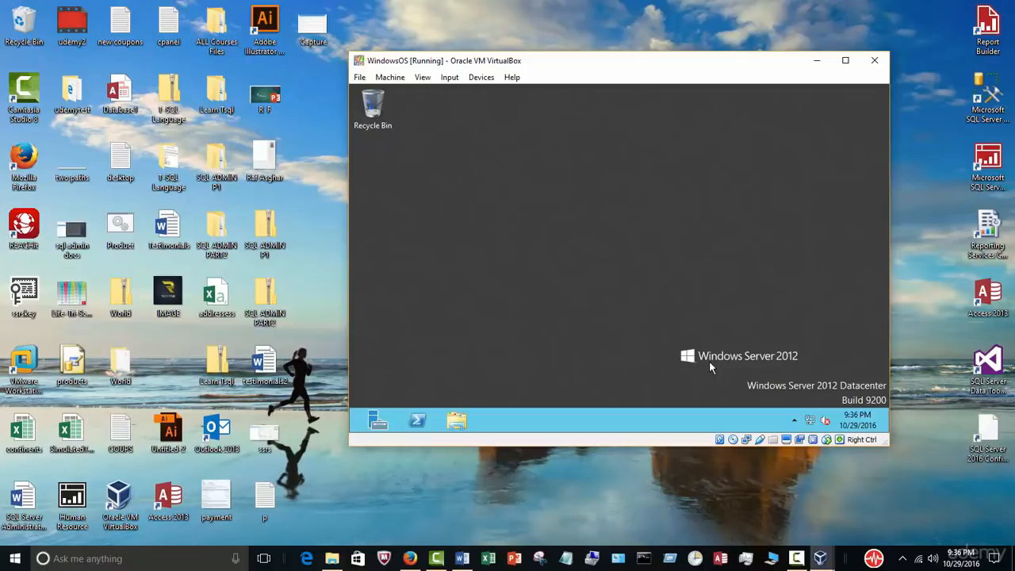
{"action": "left_click", "coordinate": [796, 558]}
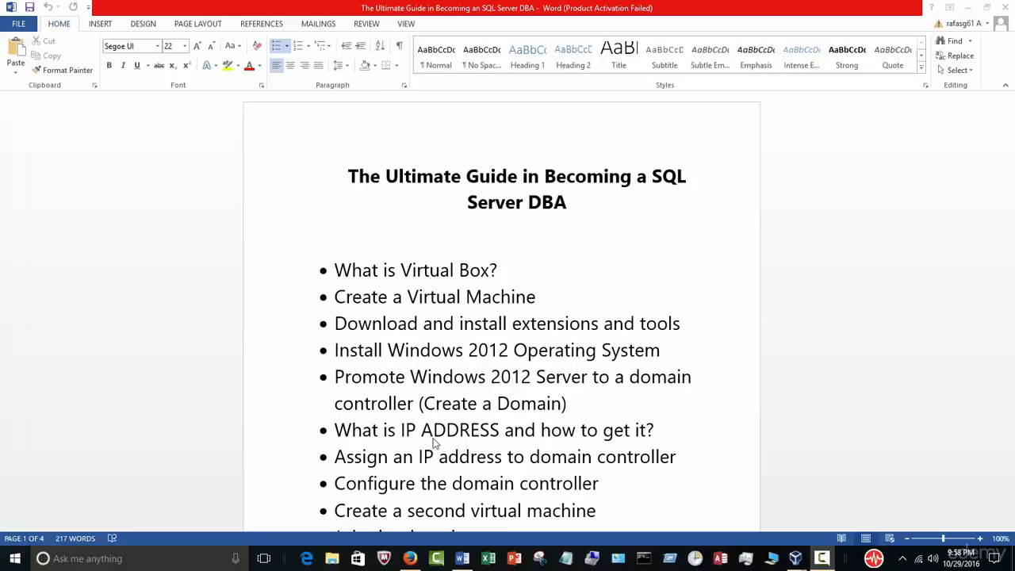
Step: Maximize the WindowsOS VM window, launch Server Manager, and start Add Roles and Features
{"action": "mouse_move", "coordinate": [793, 564]}
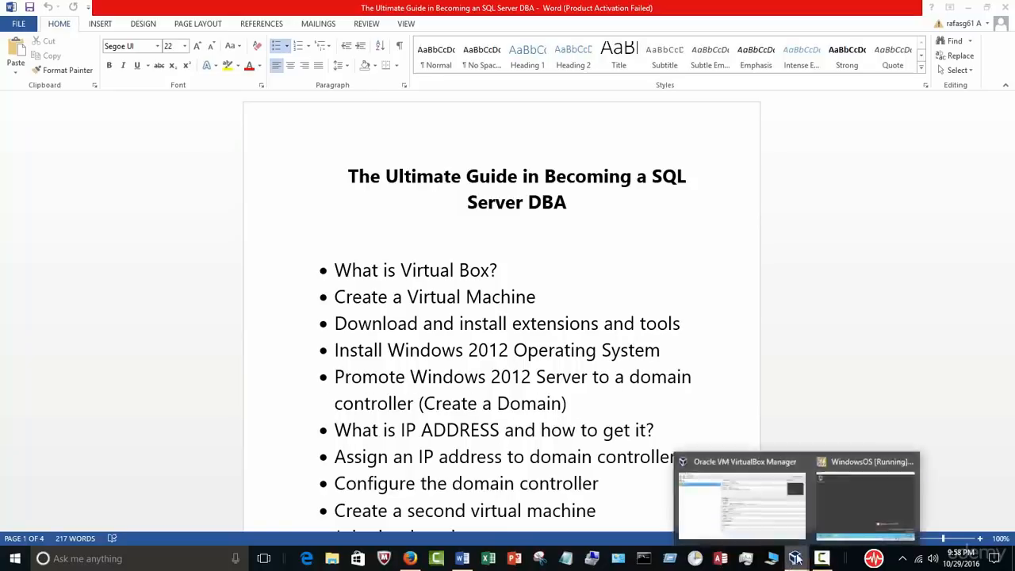
{"action": "left_click", "coordinate": [828, 508]}
{"action": "left_click", "coordinate": [845, 61]}
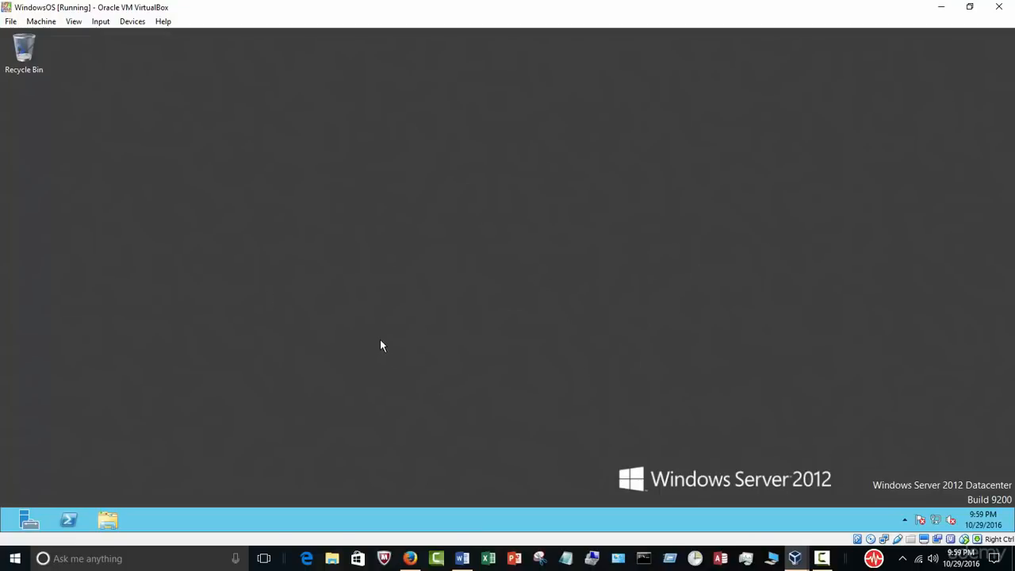
{"action": "left_click", "coordinate": [26, 524]}
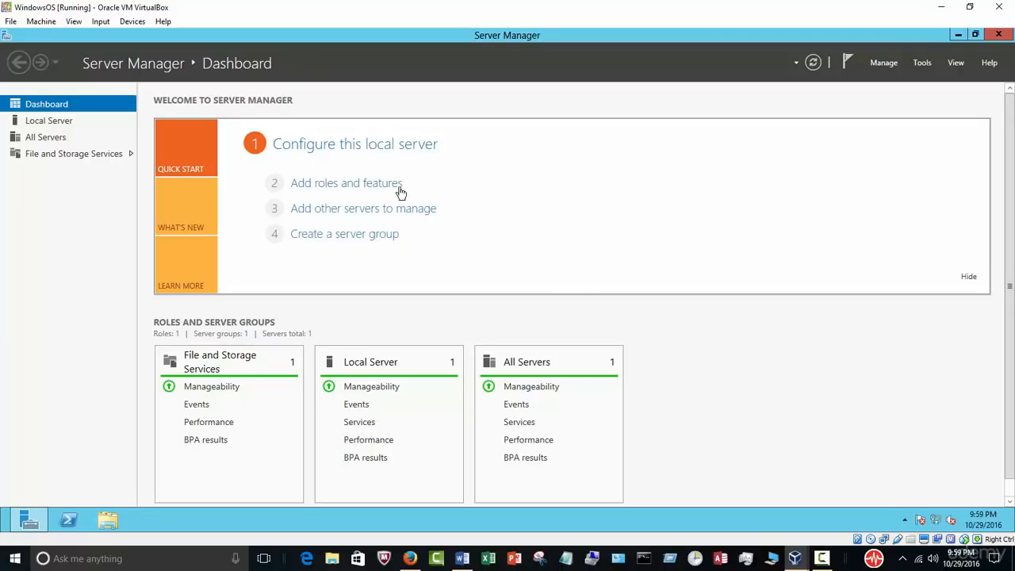
{"action": "left_click", "coordinate": [332, 184]}
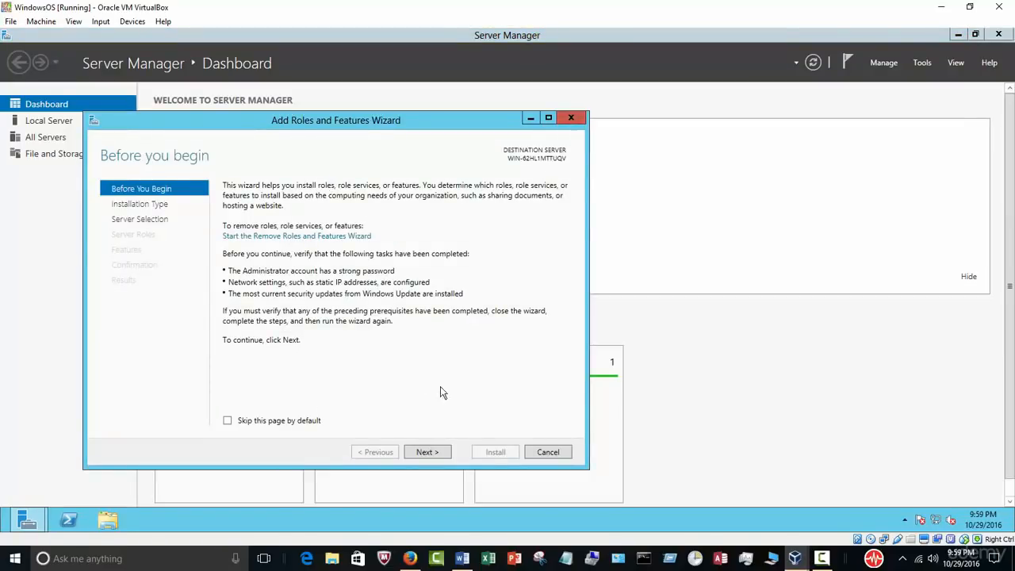
Step: Choose role-based or feature-based installation with the local server as the destination
{"action": "left_click", "coordinate": [427, 452]}
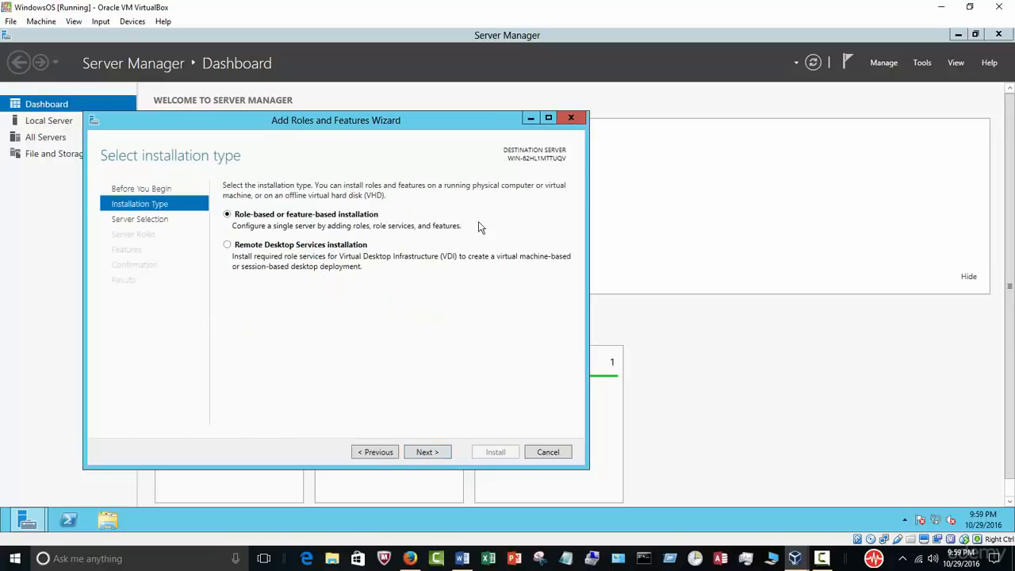
{"action": "left_click_drag", "start_coordinate": [324, 125], "coordinate": [439, 131]}
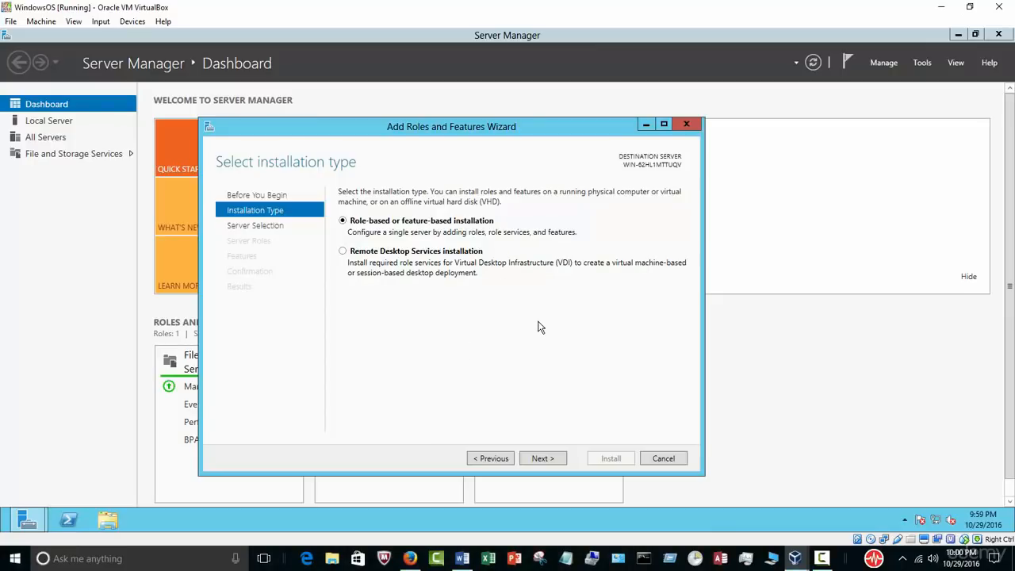
{"action": "left_click", "coordinate": [547, 464]}
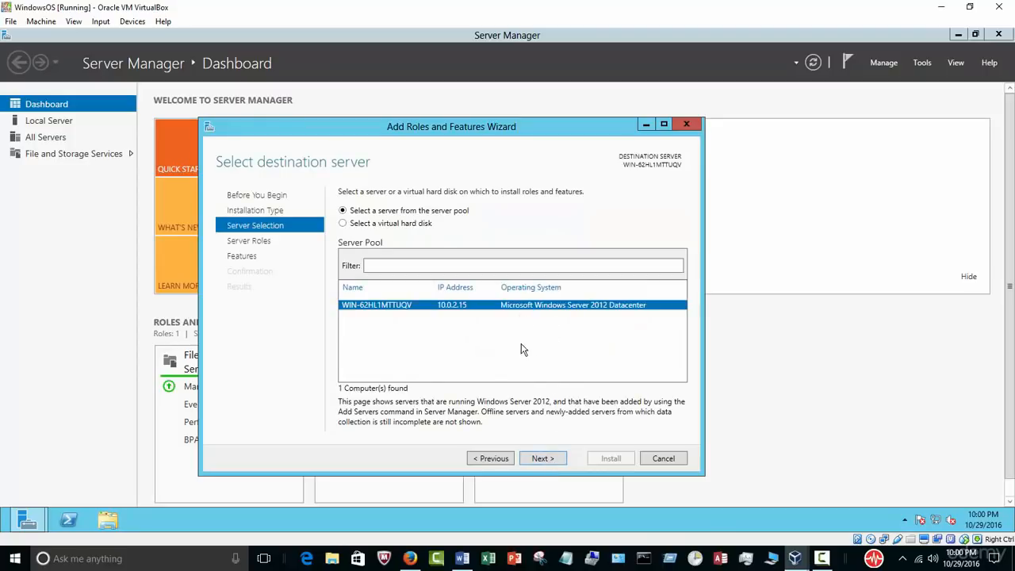
{"action": "left_click", "coordinate": [539, 458]}
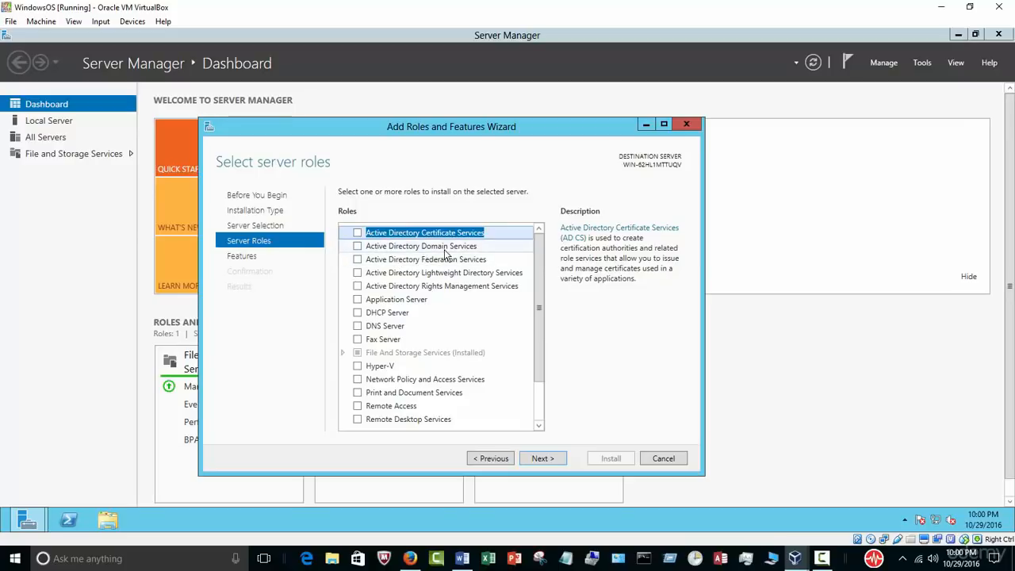
Step: Select Active Directory Domain Services with its management tools plus .NET Framework 3.5 Features, then advance to Confirmation
{"action": "left_click", "coordinate": [357, 245]}
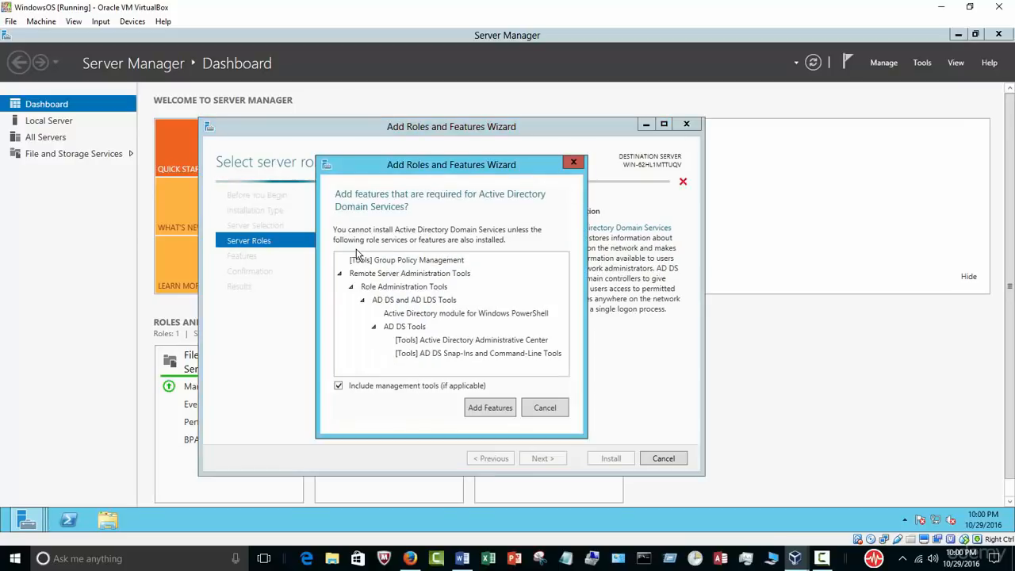
{"action": "left_click", "coordinate": [481, 411]}
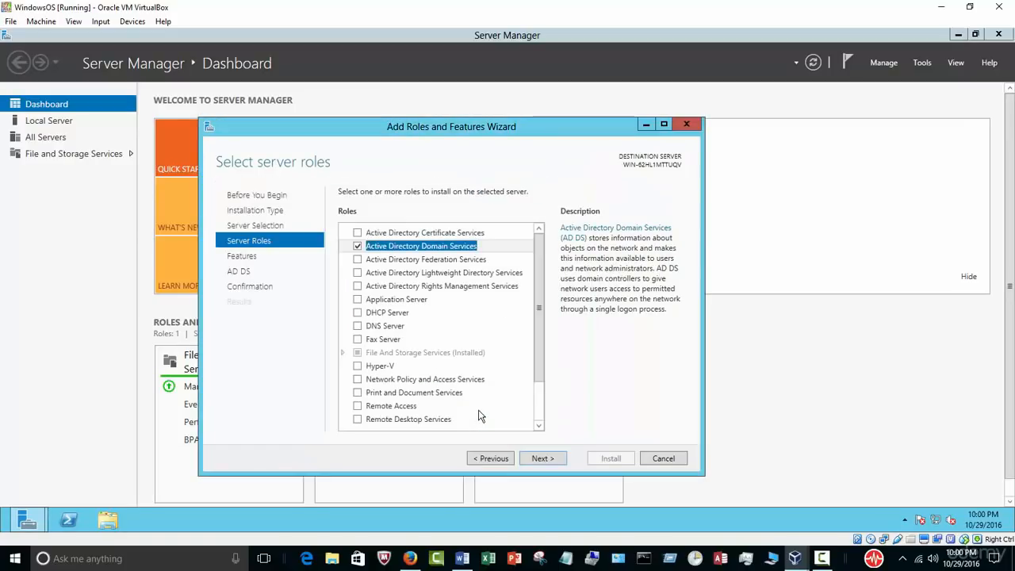
{"action": "left_click", "coordinate": [539, 458]}
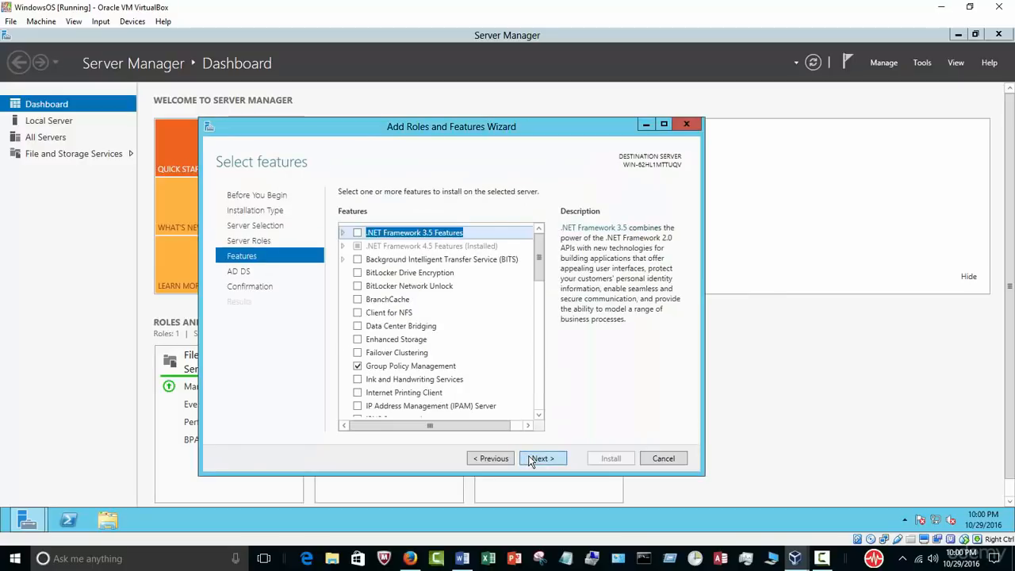
{"action": "left_click", "coordinate": [342, 232]}
{"action": "left_click", "coordinate": [357, 233]}
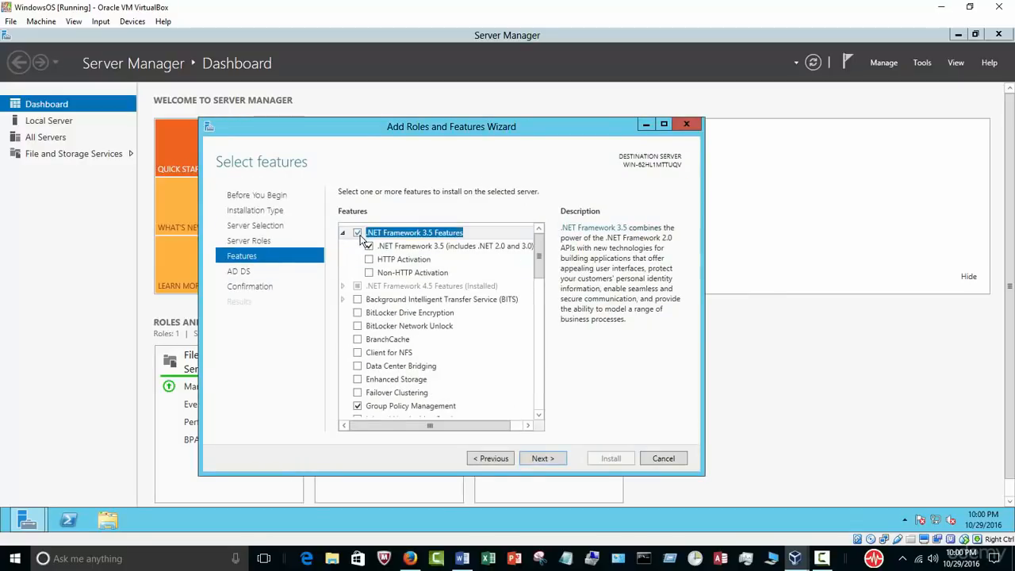
{"action": "left_click", "coordinate": [554, 459]}
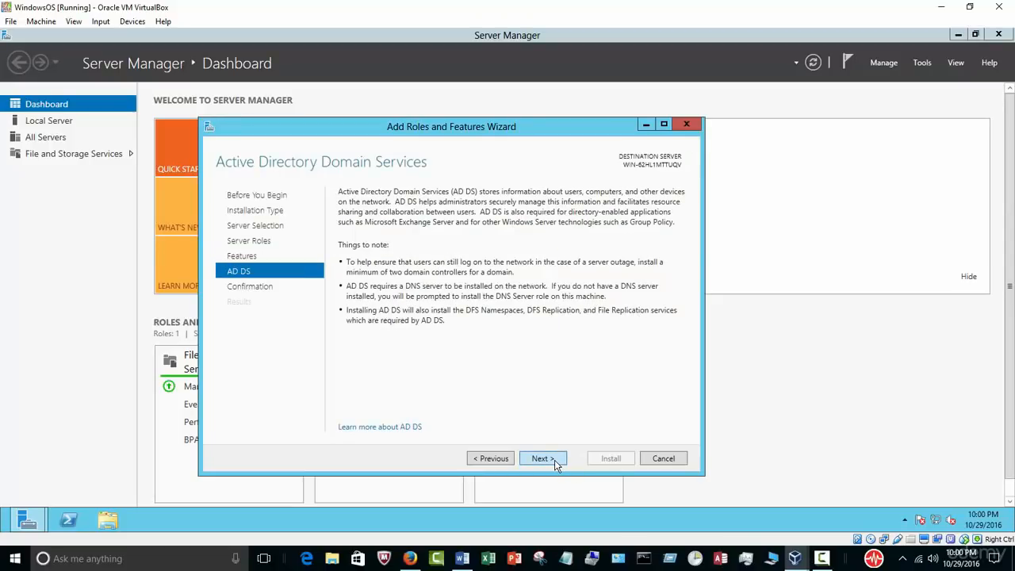
{"action": "left_click", "coordinate": [554, 460]}
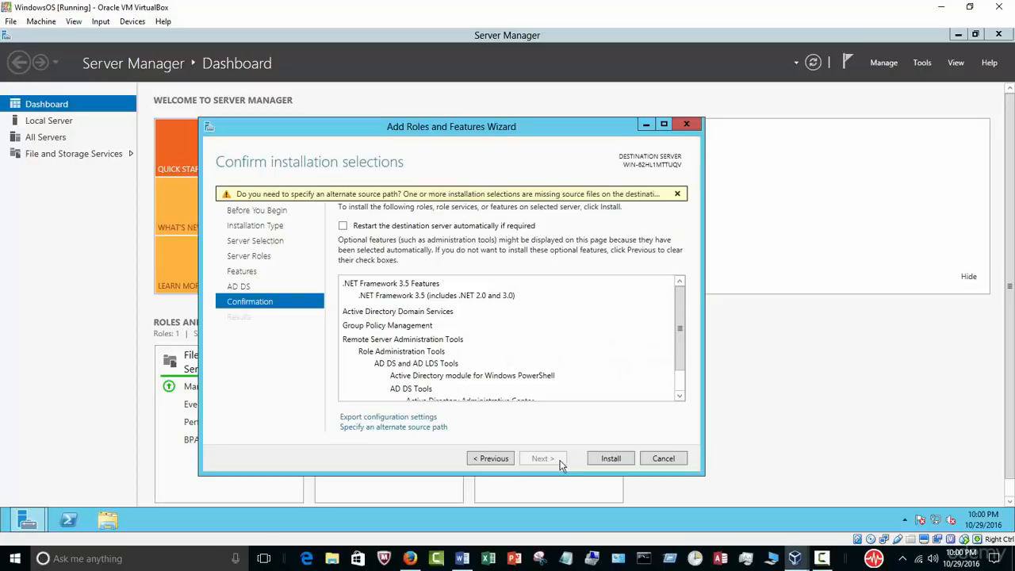
Step: Install AD DS and .NET Framework 3.5 until it succeeds, then choose to promote the server to a domain controller
{"action": "left_click", "coordinate": [606, 458]}
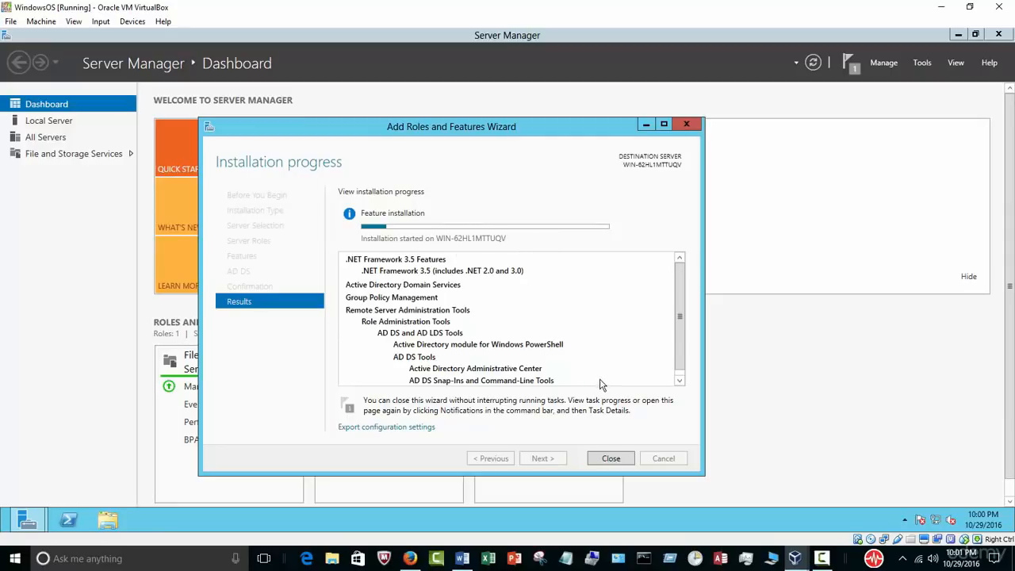
{"action": "left_click", "coordinate": [821, 558]}
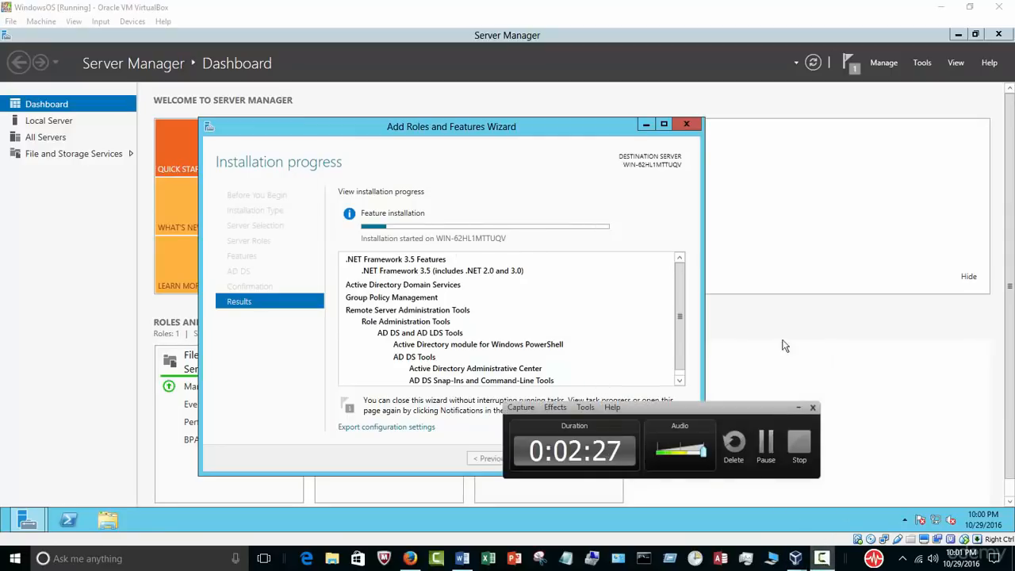
{"action": "left_click_drag", "start_coordinate": [675, 407], "coordinate": [806, 400]}
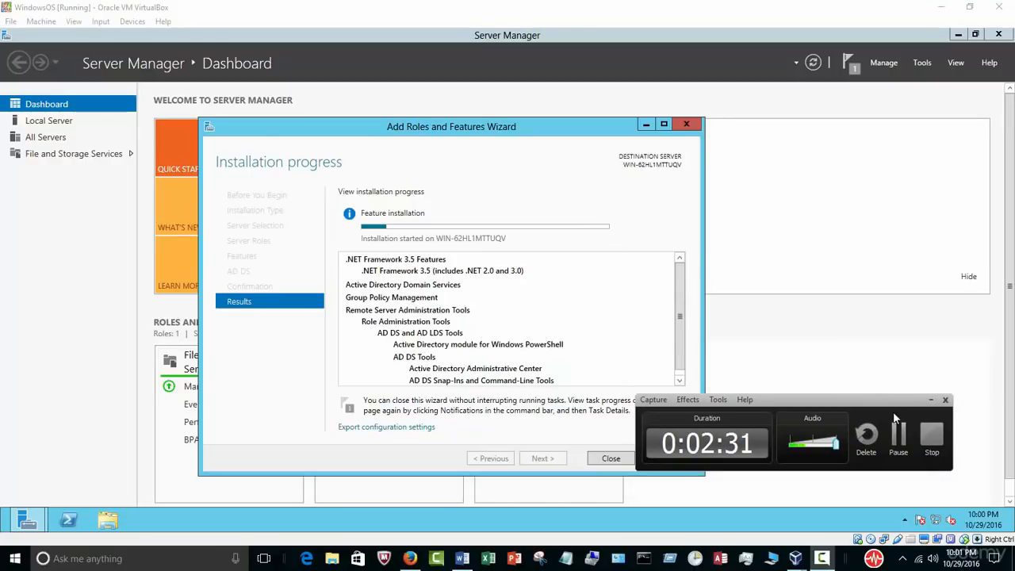
{"action": "left_click", "coordinate": [898, 432]}
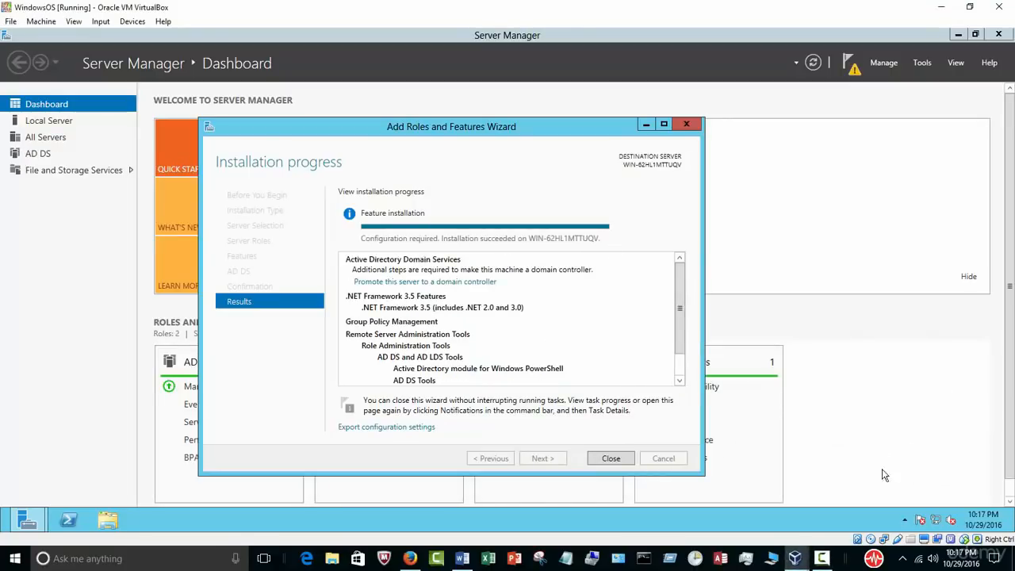
{"action": "left_click", "coordinate": [821, 558]}
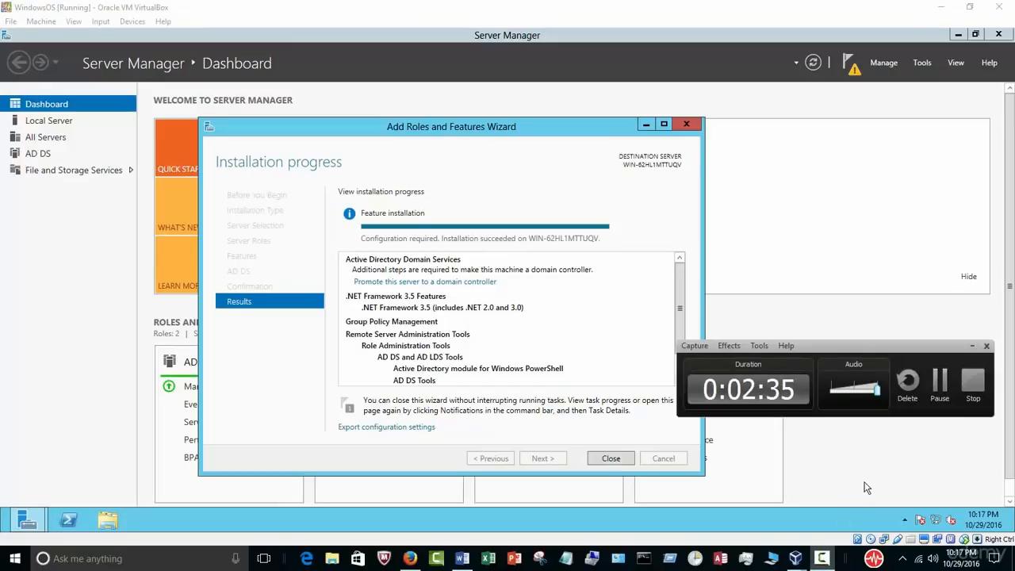
{"action": "left_click", "coordinate": [970, 347]}
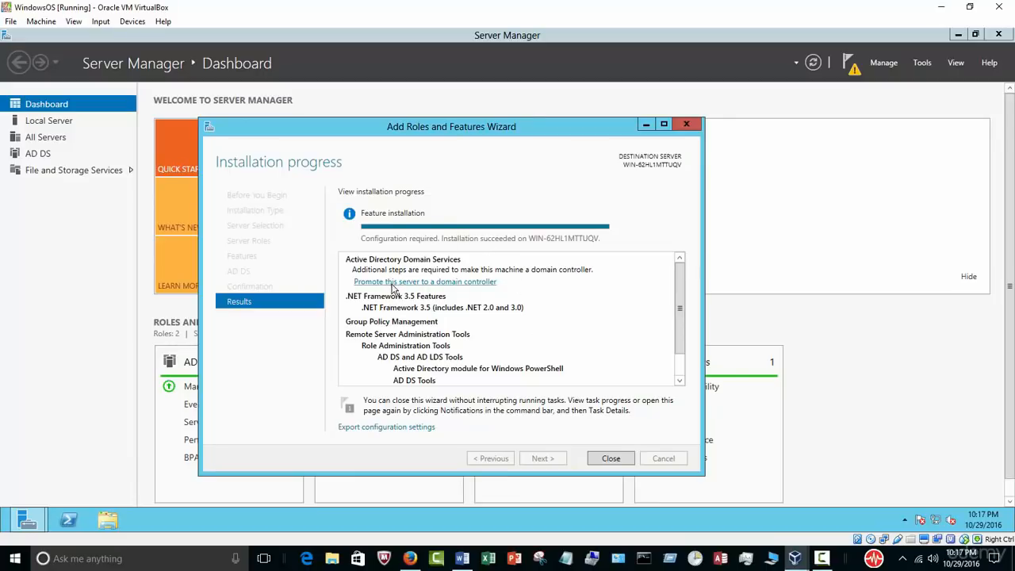
{"action": "left_click", "coordinate": [463, 286]}
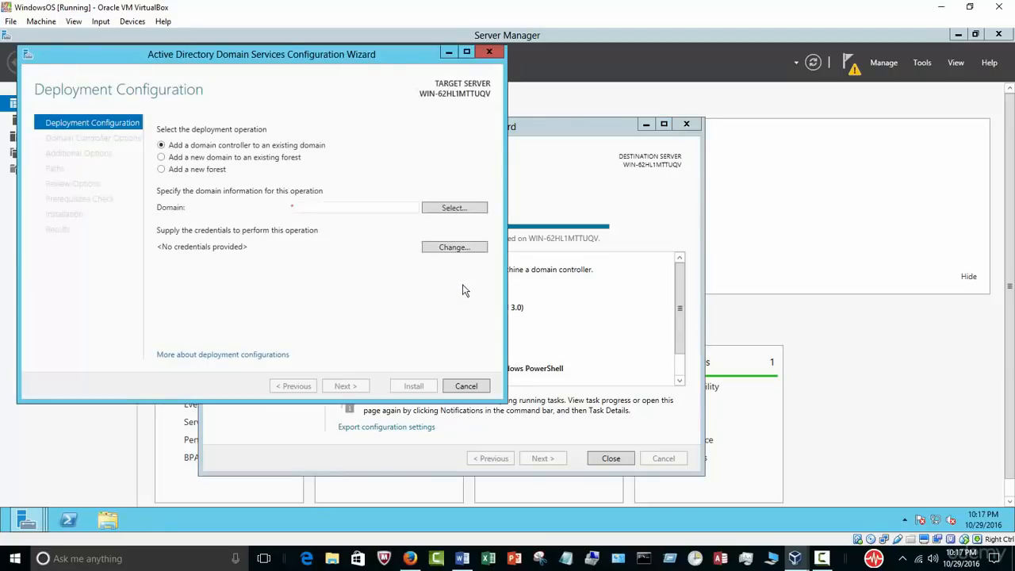
Step: Choose 'Add a new forest', enter the SQL root domain name, and continue to Domain Controller Options
{"action": "left_click_drag", "start_coordinate": [272, 57], "coordinate": [447, 101]}
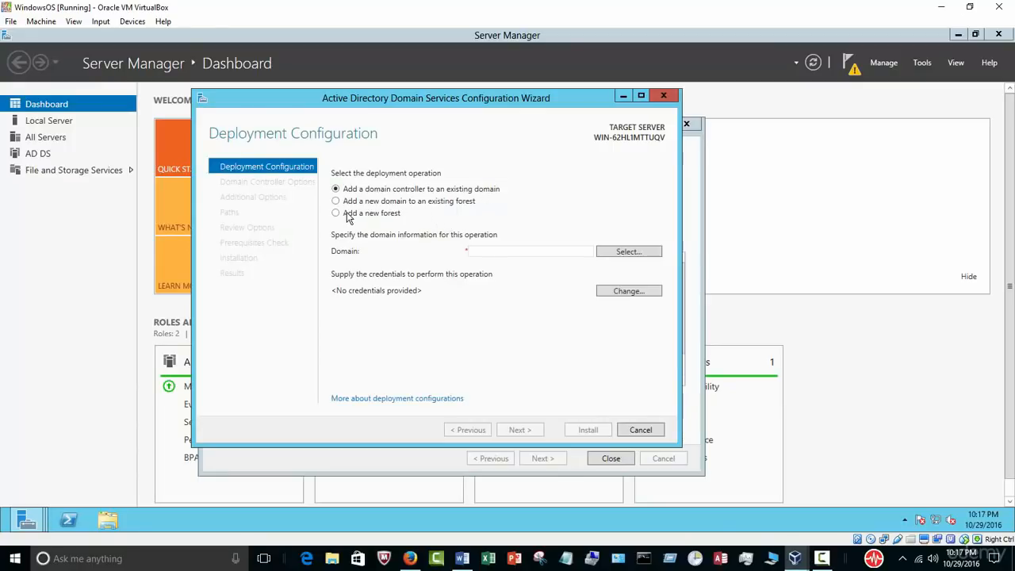
{"action": "left_click", "coordinate": [336, 213]}
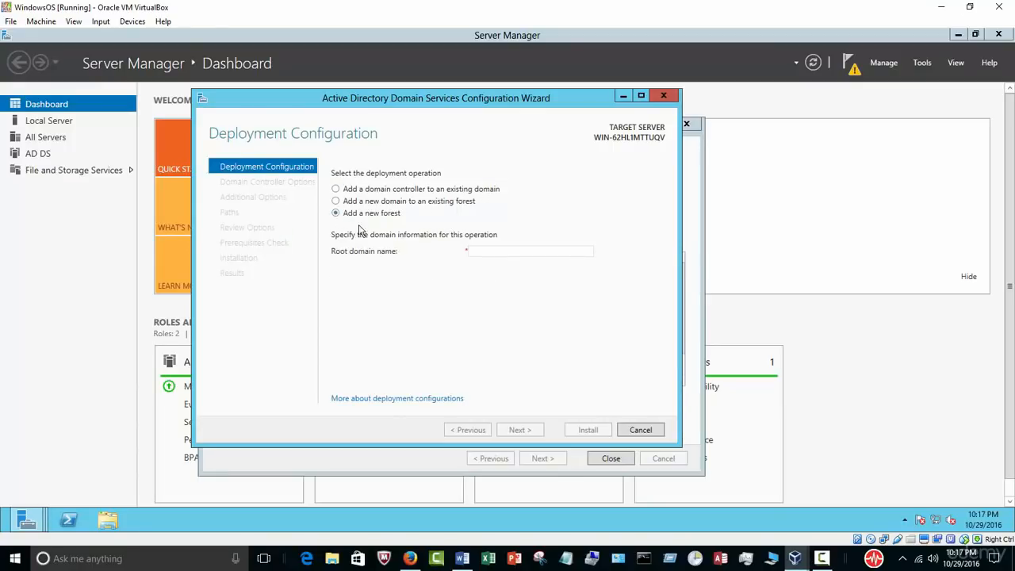
{"action": "left_click", "coordinate": [497, 252]}
{"action": "type", "text": "SO"}
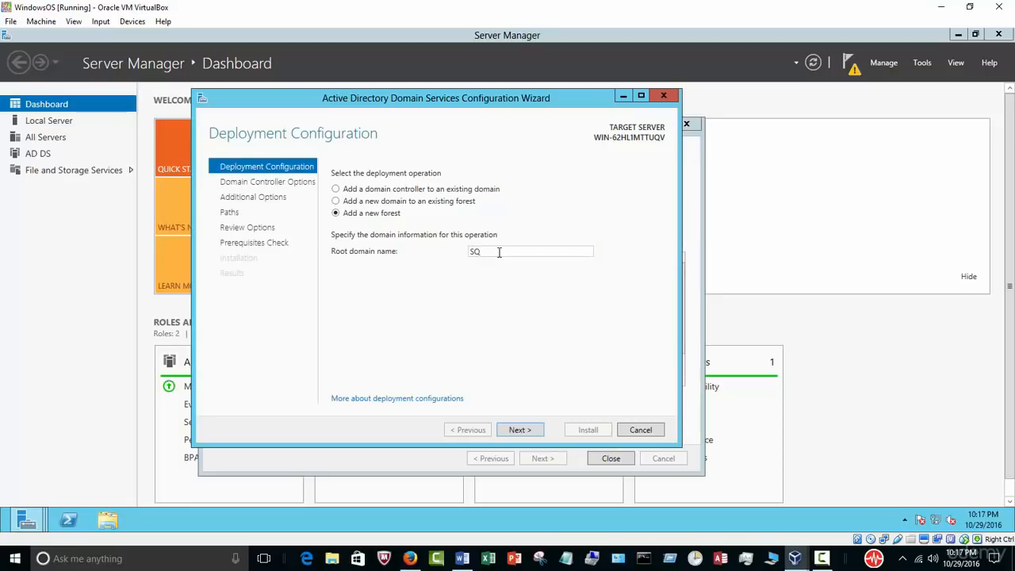
{"action": "type", "text": "L.com"}
{"action": "left_click", "coordinate": [520, 429]}
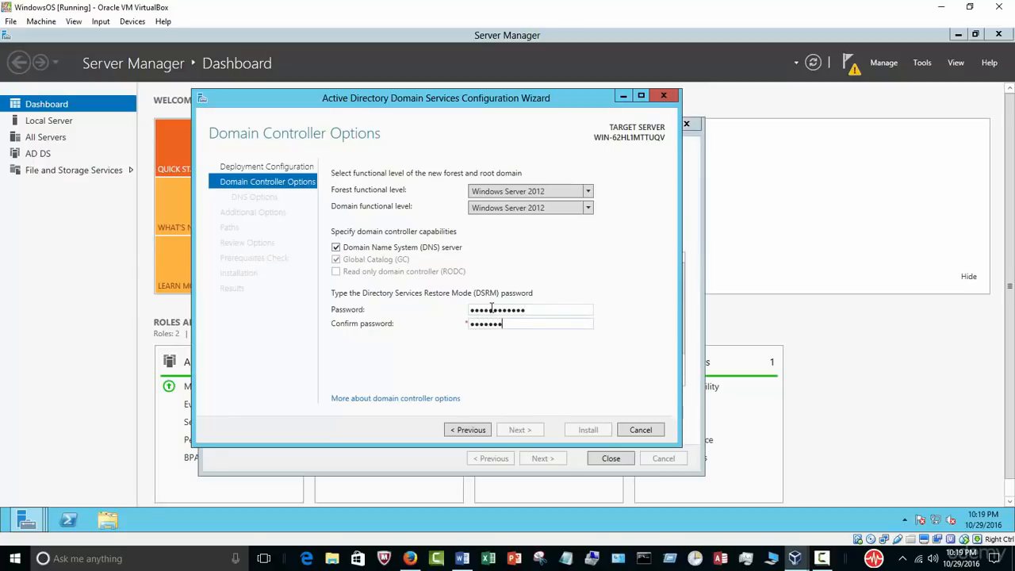
Step: Skip DNS delegation, keep NetBIOS name SQL and the default database, log and SYSVOL paths
{"action": "type", "text": "23"}
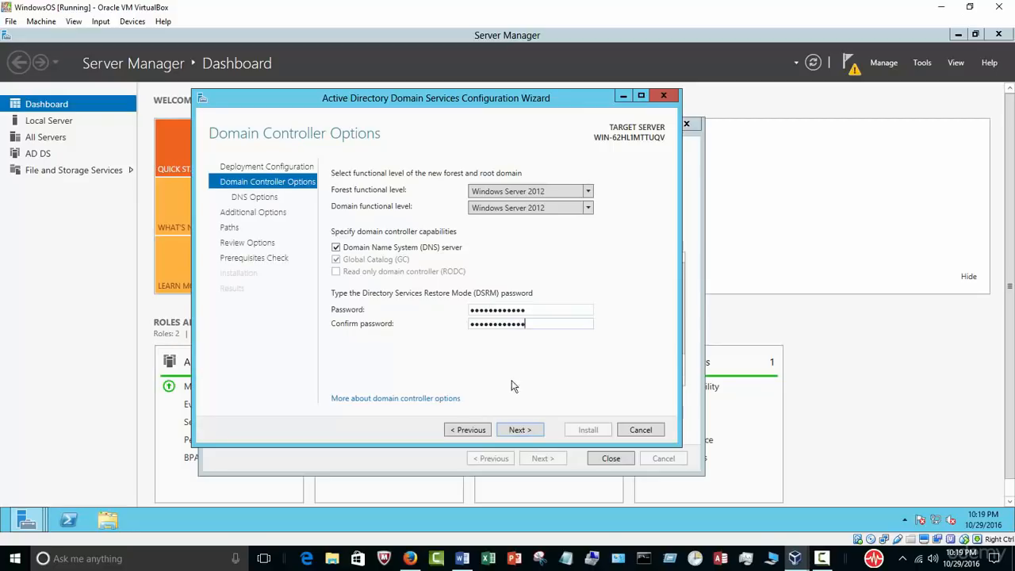
{"action": "left_click", "coordinate": [513, 432]}
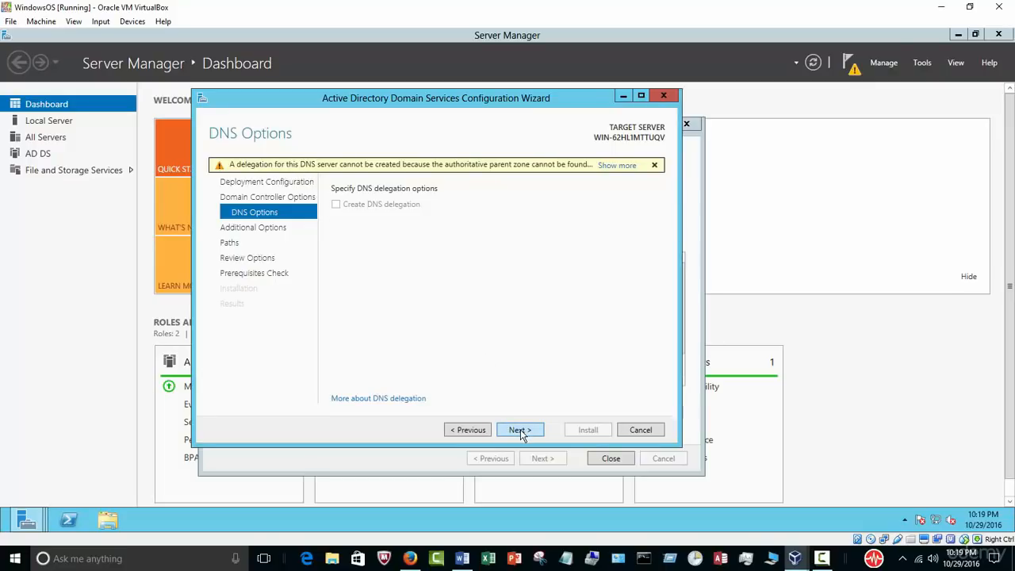
{"action": "left_click", "coordinate": [519, 429]}
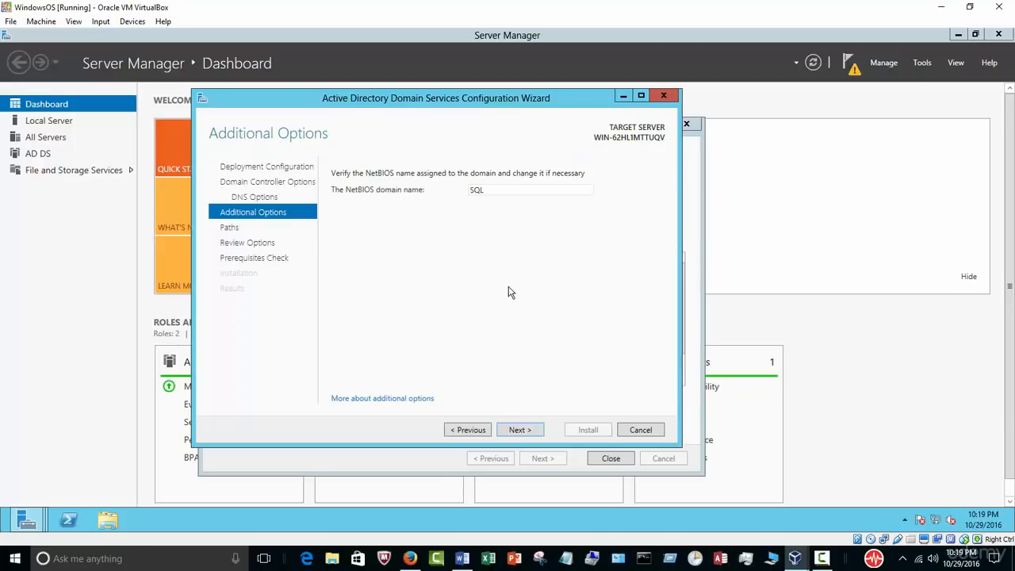
{"action": "left_click", "coordinate": [532, 432]}
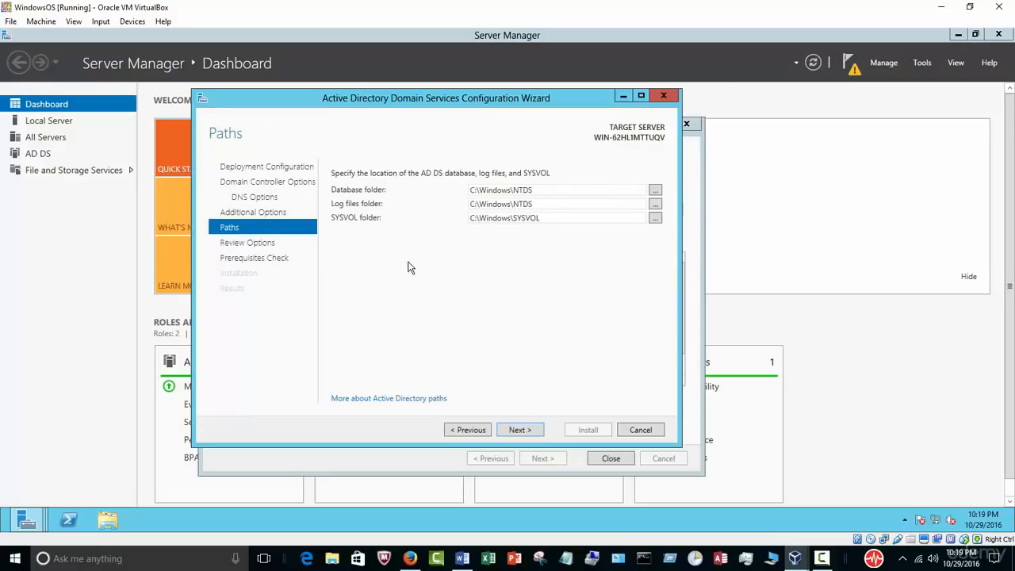
{"action": "left_click", "coordinate": [523, 429]}
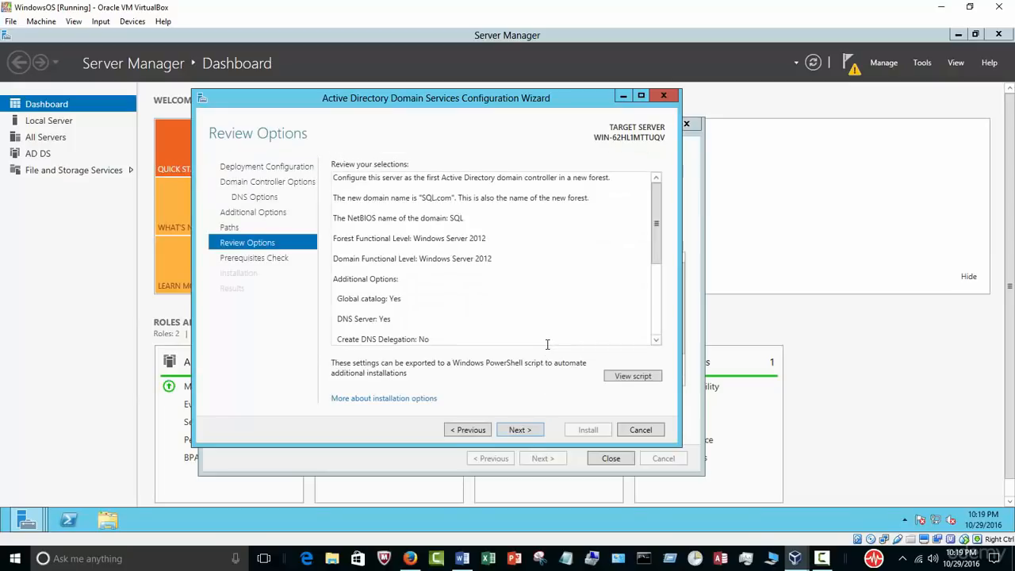
Step: Run the prerequisites check, install AD DS for SQL.com, and let the server reboot to sign-in
{"action": "left_click", "coordinate": [522, 429]}
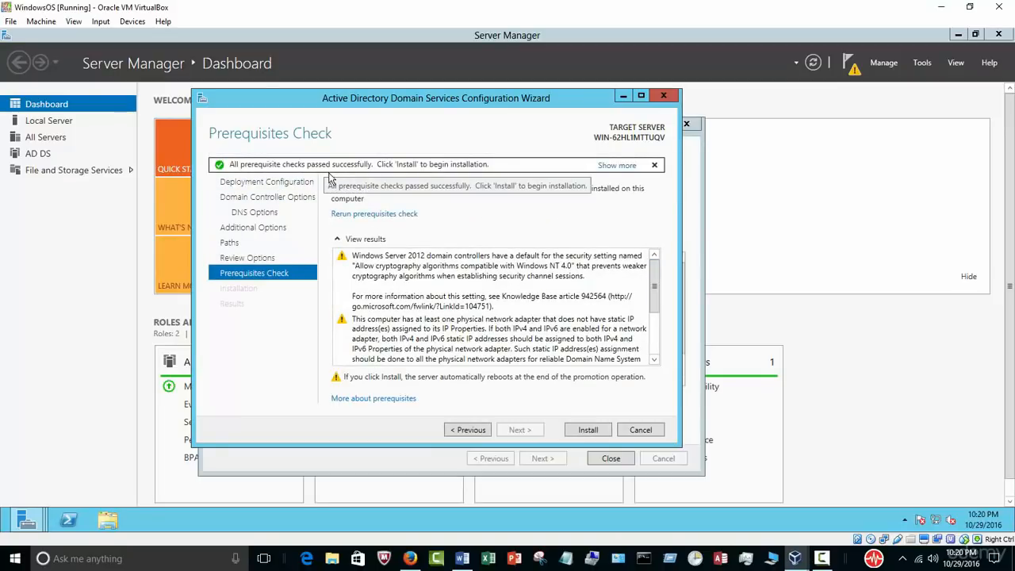
{"action": "left_click_drag", "start_coordinate": [654, 279], "coordinate": [653, 340]}
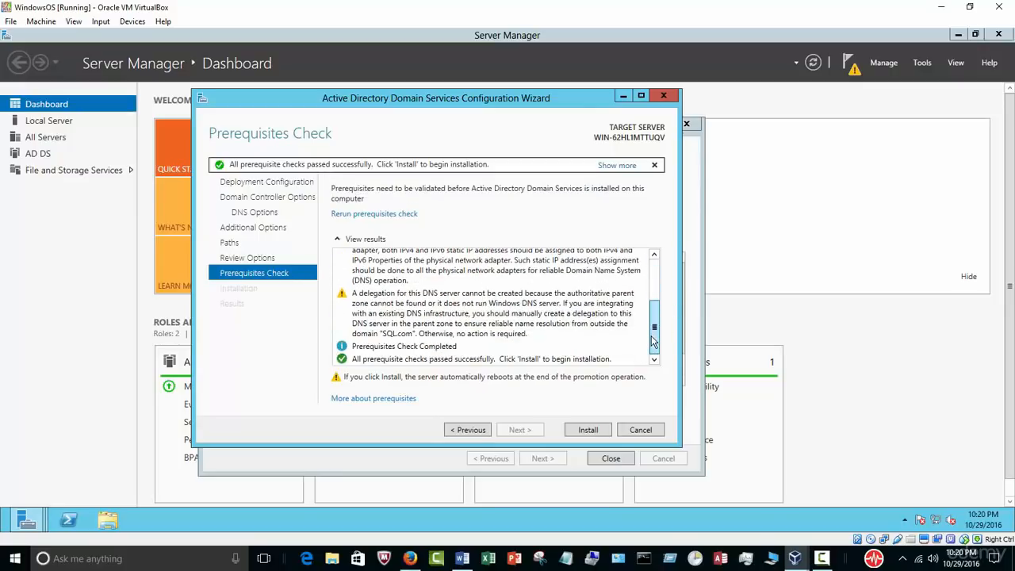
{"action": "left_click", "coordinate": [588, 431]}
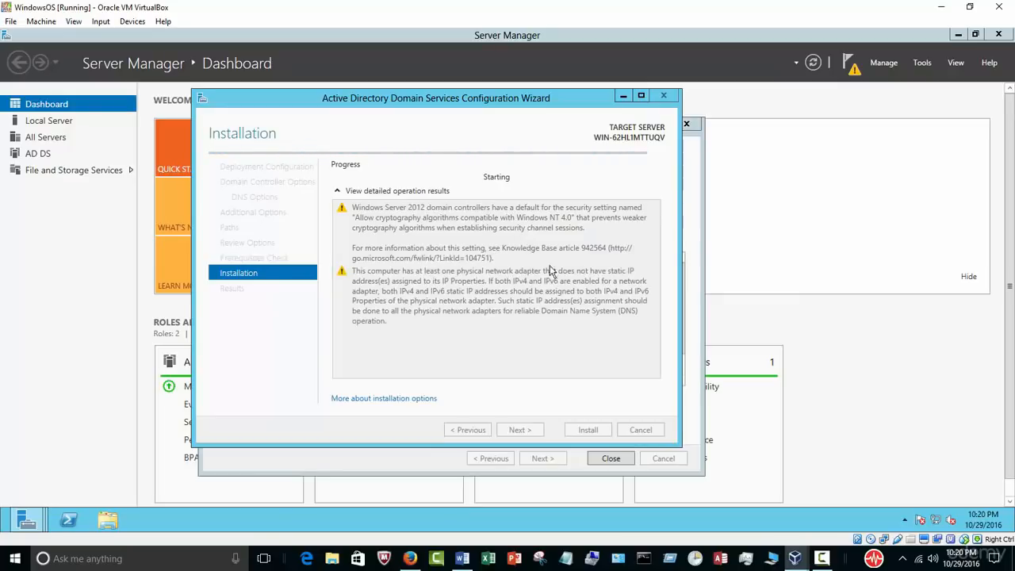
{"action": "left_click", "coordinate": [823, 559]}
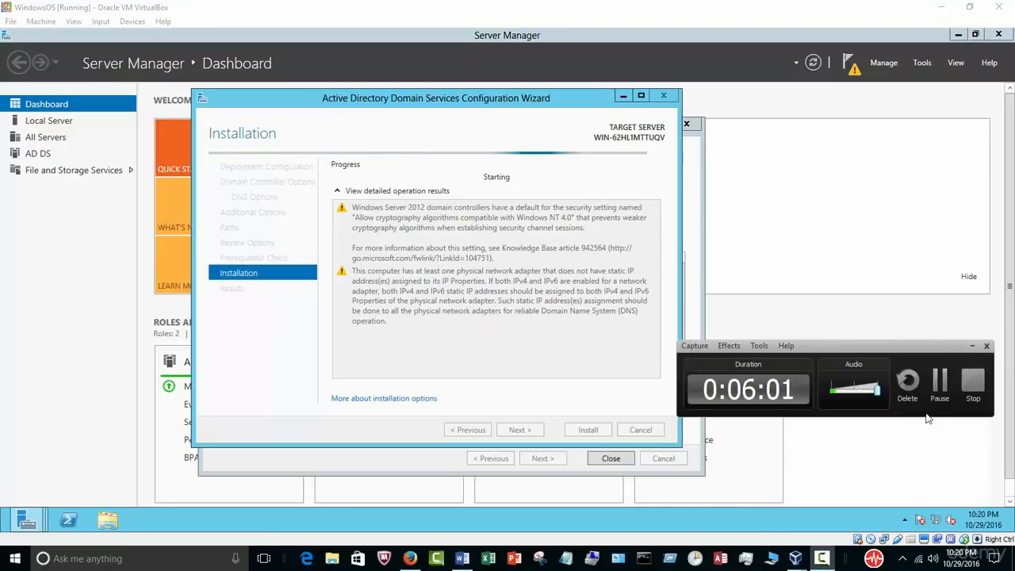
{"action": "left_click", "coordinate": [939, 384]}
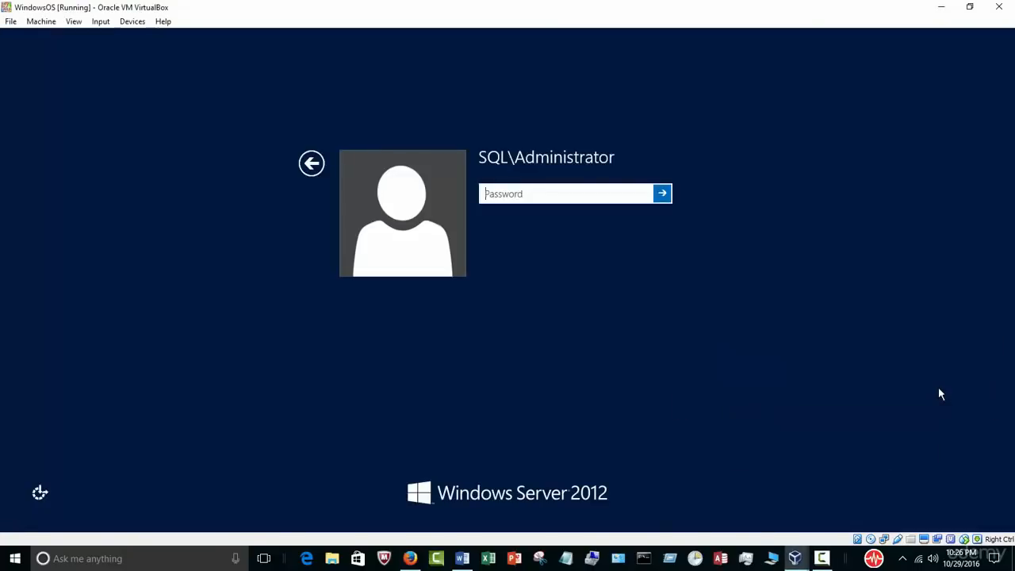
Step: Log on as SQL\Administrator with the account password to reach the Windows Server 2012 desktop
{"action": "left_click", "coordinate": [823, 559]}
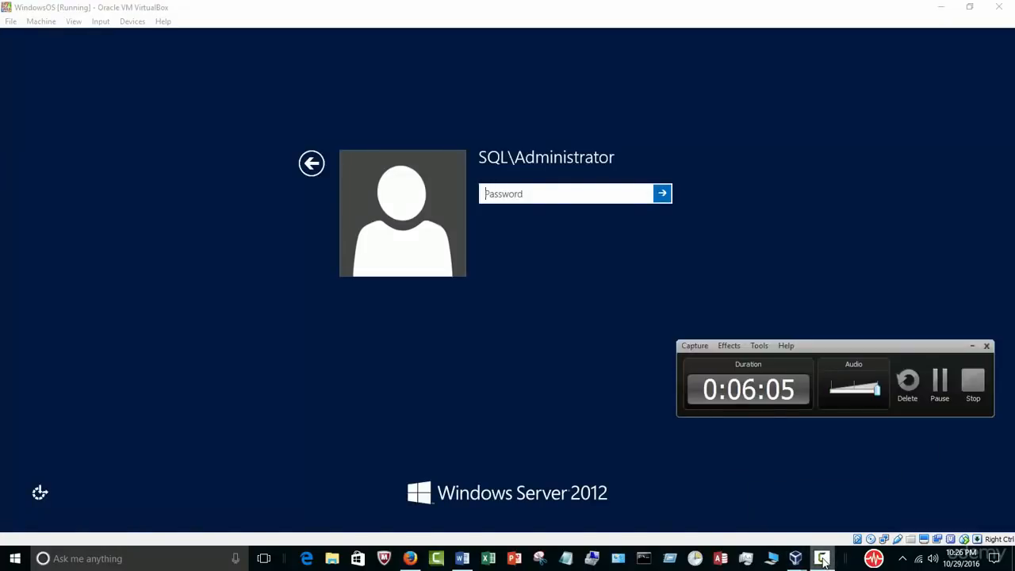
{"action": "left_click", "coordinate": [970, 349]}
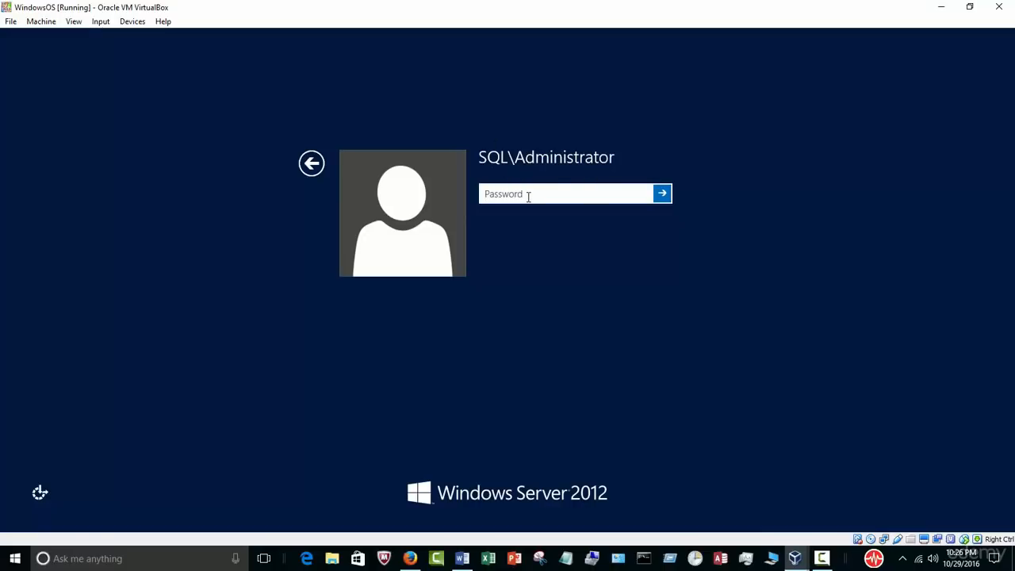
{"action": "type", "text": "P"}
{"action": "key", "text": "Return"}
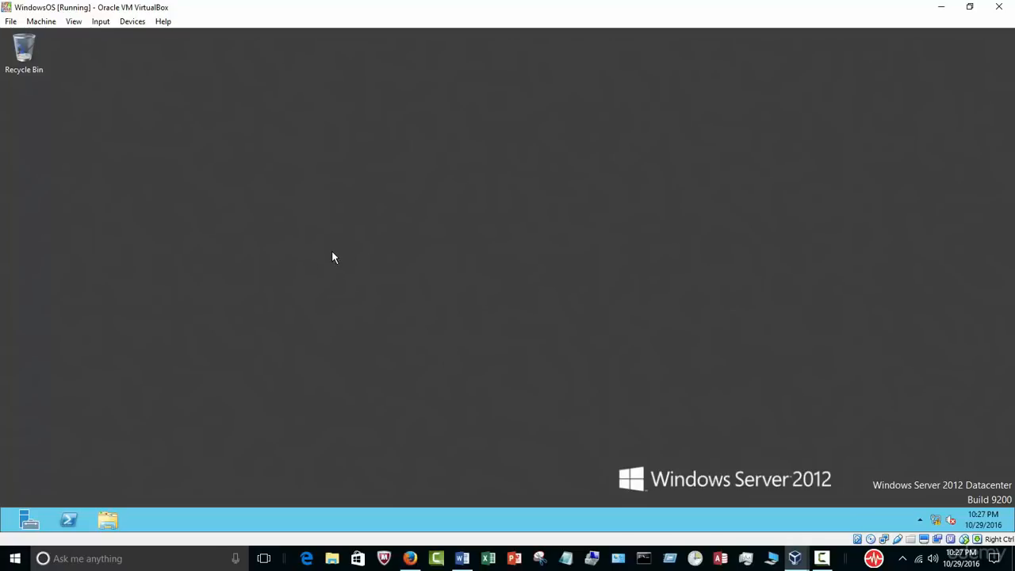
{"action": "key", "text": "super"}
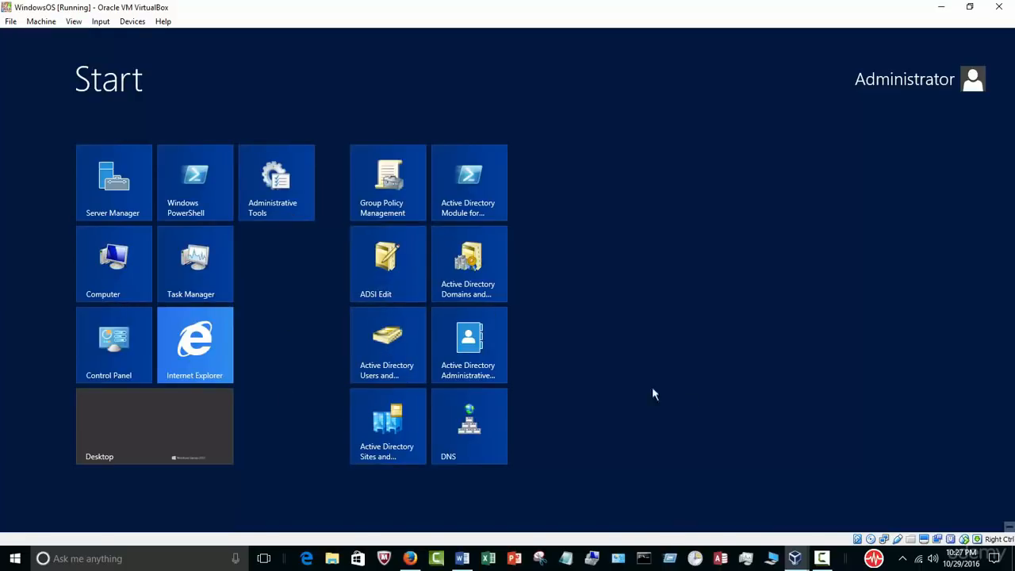
{"action": "key", "text": "super"}
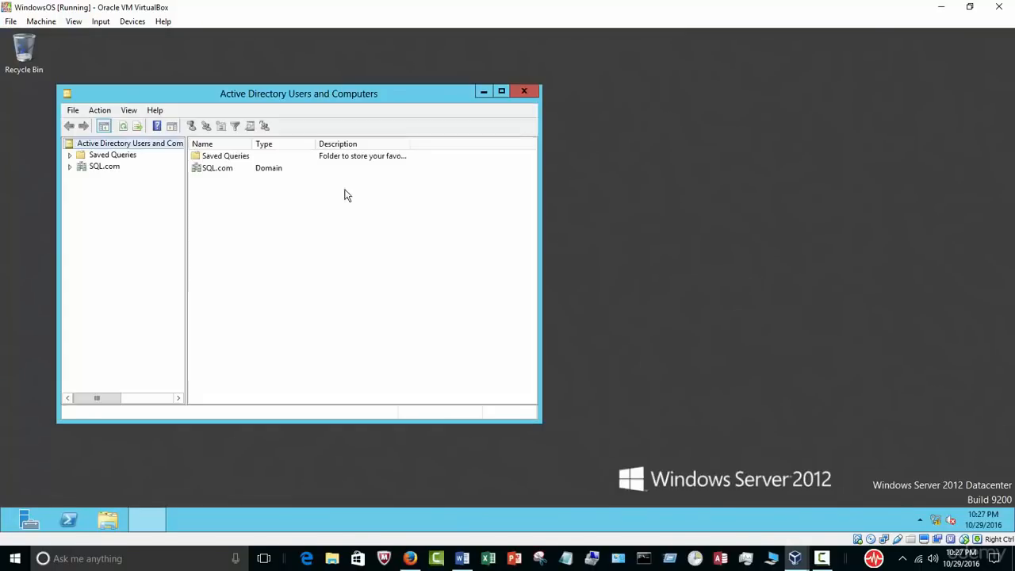
{"action": "left_click", "coordinate": [501, 92]}
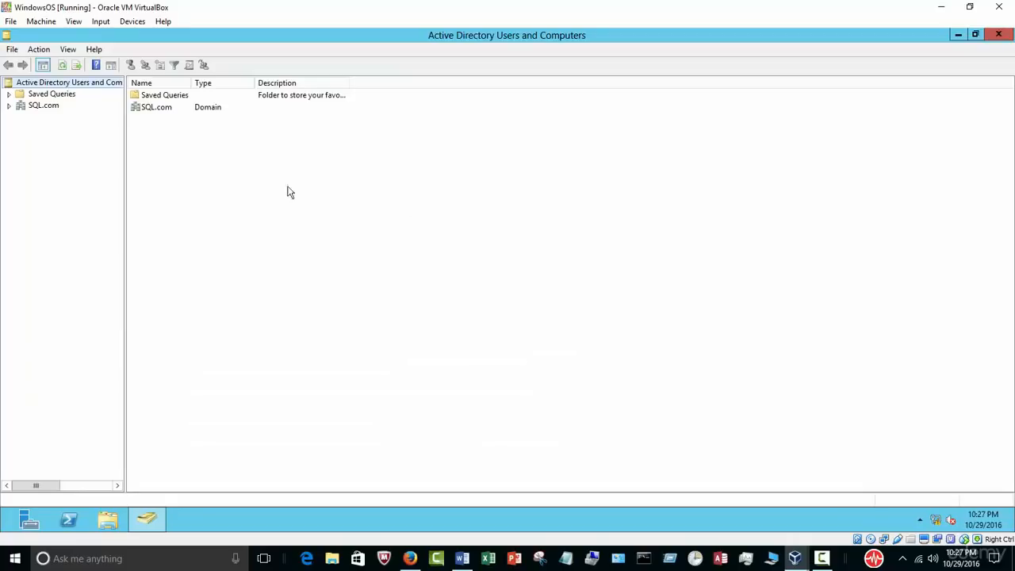
{"action": "left_click", "coordinate": [9, 106]}
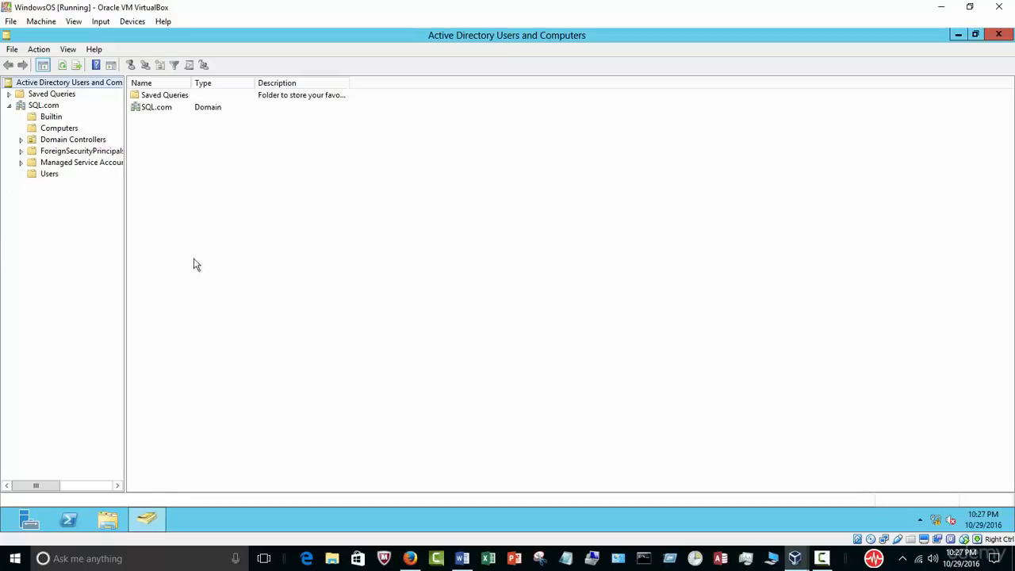
{"action": "left_click", "coordinate": [49, 175]}
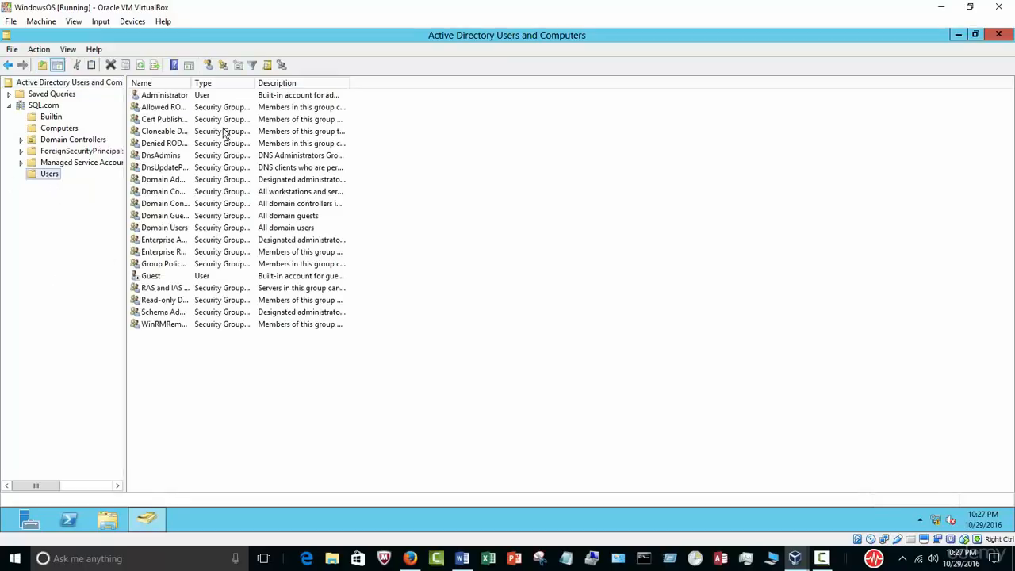
{"action": "left_click_drag", "start_coordinate": [192, 84], "coordinate": [309, 87]}
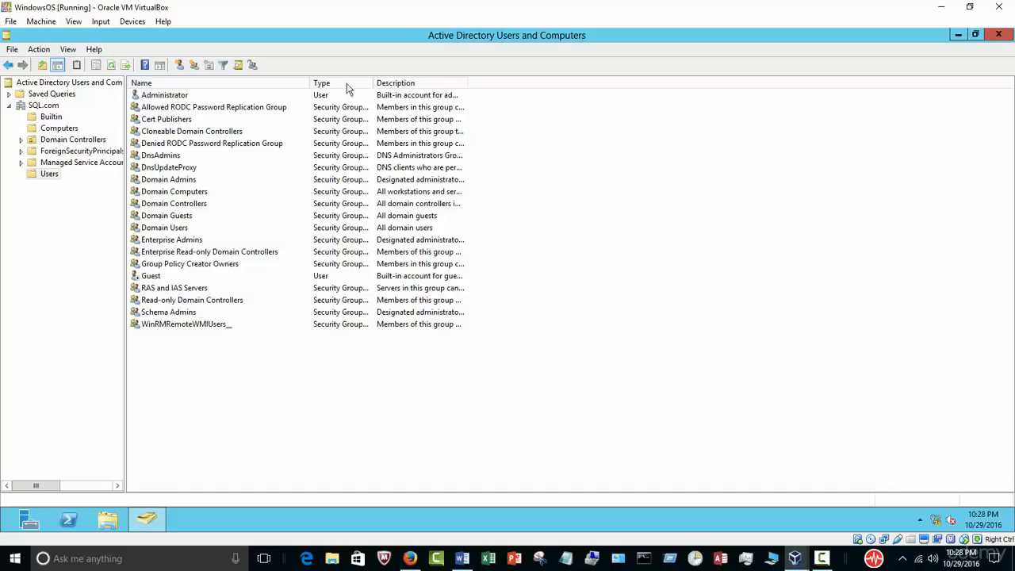
{"action": "left_click", "coordinate": [998, 35]}
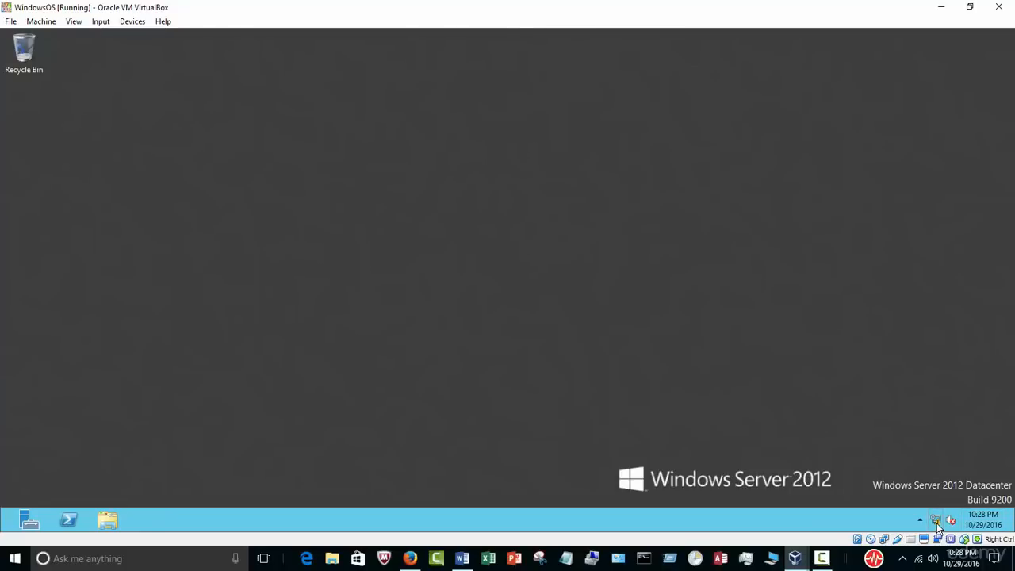
Step: Open Computer's system properties from File Explorer to confirm the domain is SQL.com
{"action": "mouse_move", "coordinate": [936, 522]}
{"action": "left_click", "coordinate": [107, 522]}
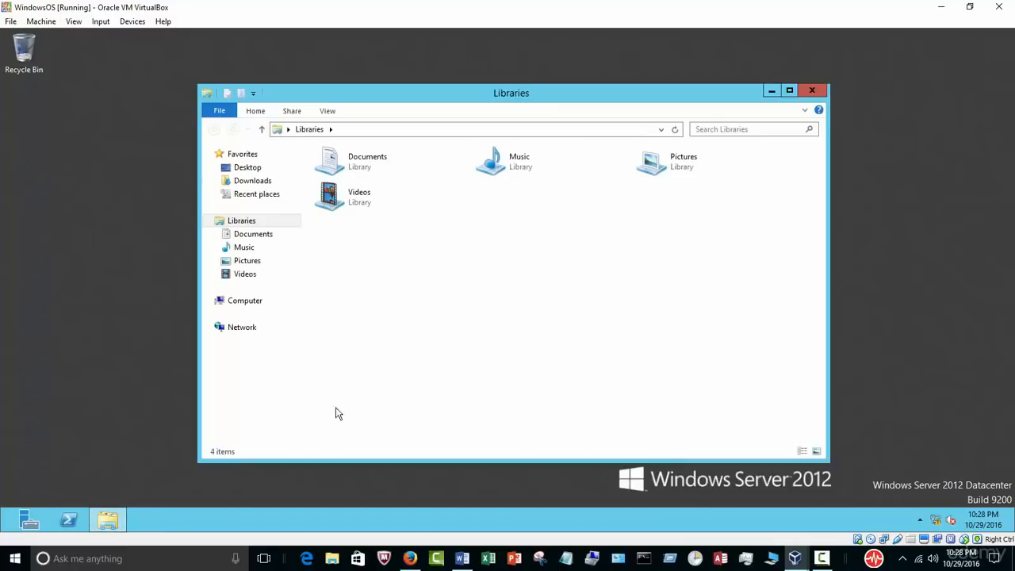
{"action": "right_click", "coordinate": [260, 307]}
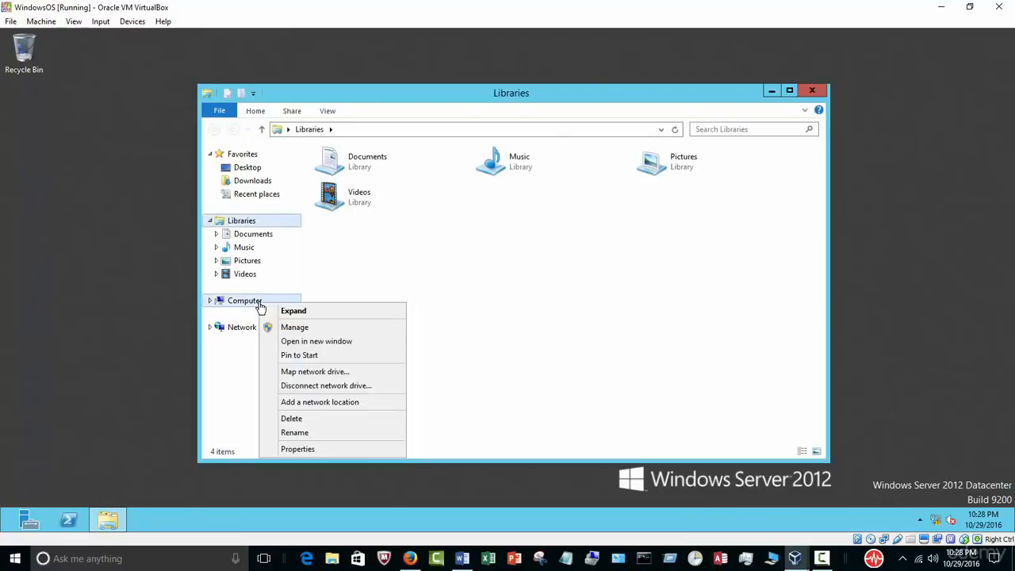
{"action": "left_click", "coordinate": [319, 448]}
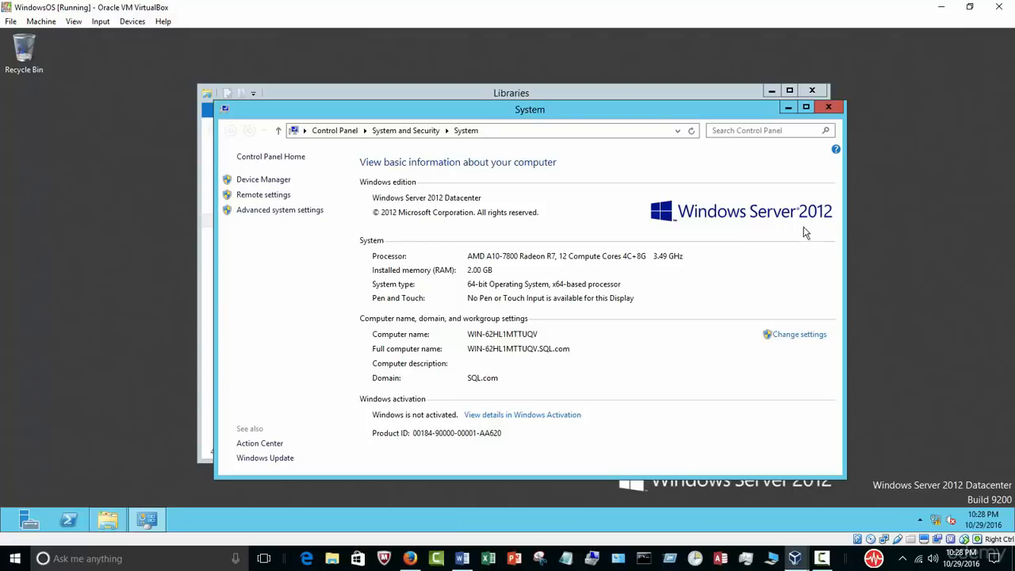
Step: Close the System and Libraries windows and launch PowerPoint from the host taskbar
{"action": "left_click", "coordinate": [828, 107]}
{"action": "left_click", "coordinate": [812, 91]}
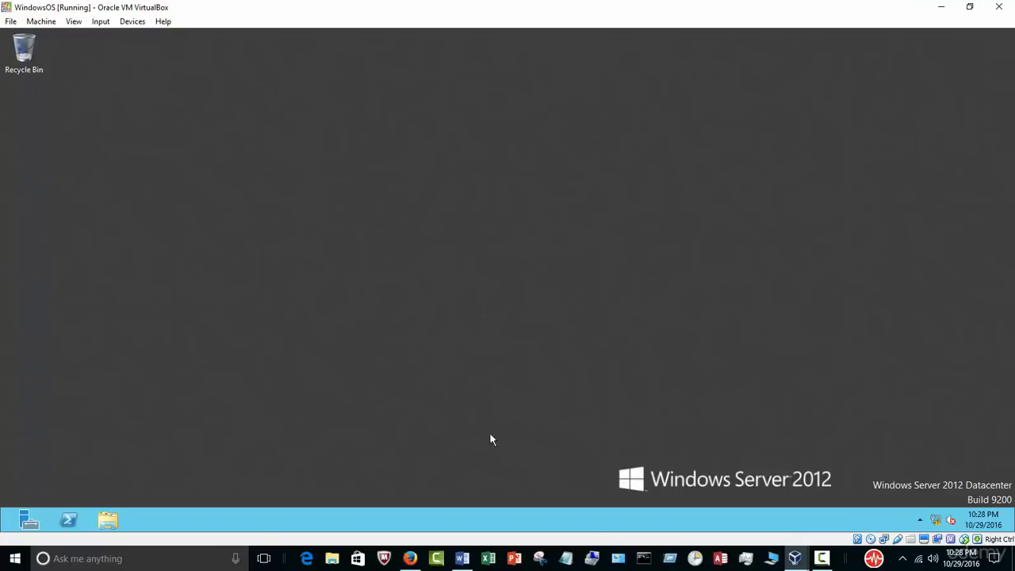
{"action": "left_click", "coordinate": [463, 558]}
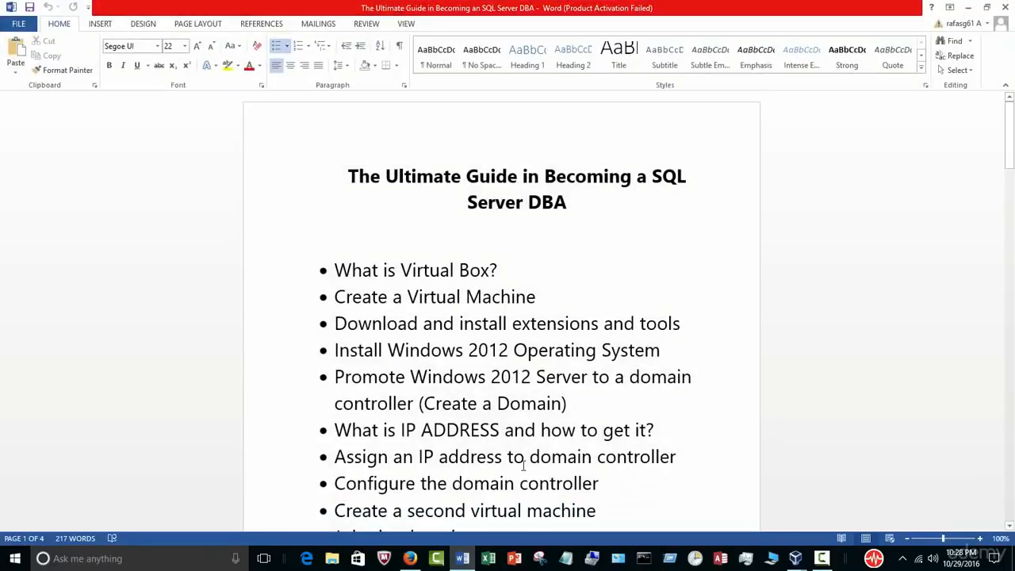
{"action": "left_click", "coordinate": [514, 558]}
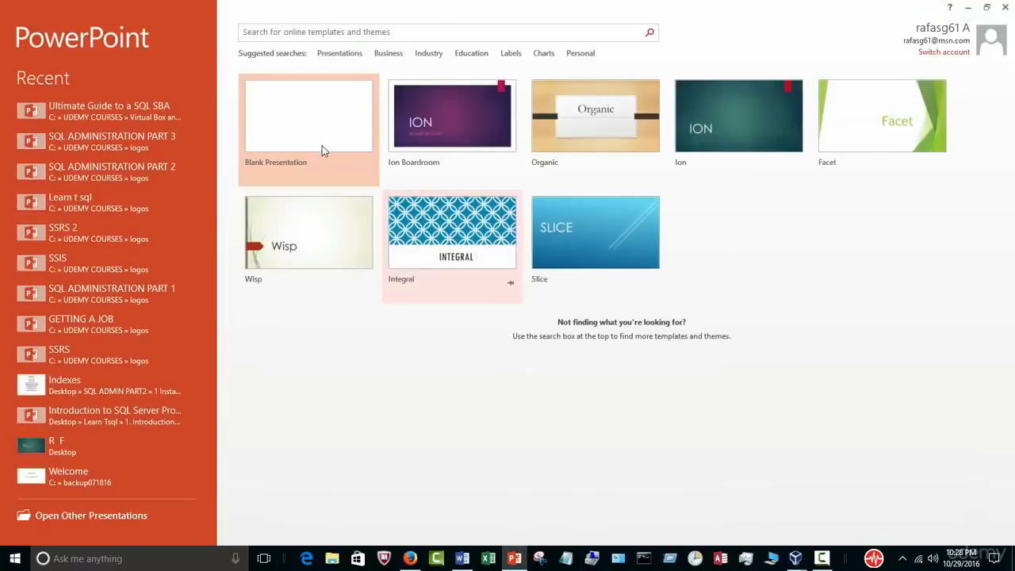
Step: Start a blank presentation and add a second slide with its title and content placeholders deleted
{"action": "left_click", "coordinate": [633, 403]}
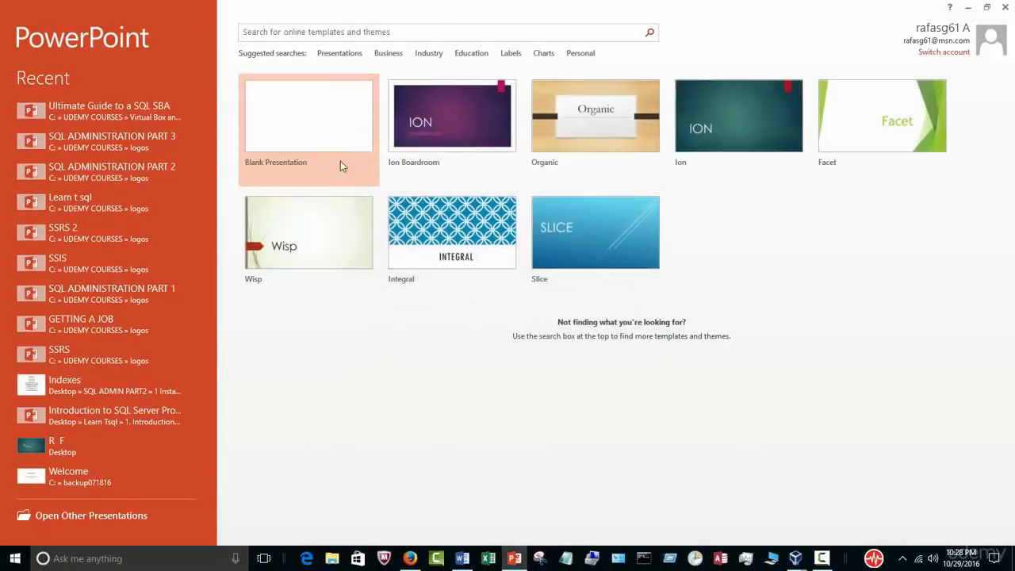
{"action": "left_click", "coordinate": [334, 141]}
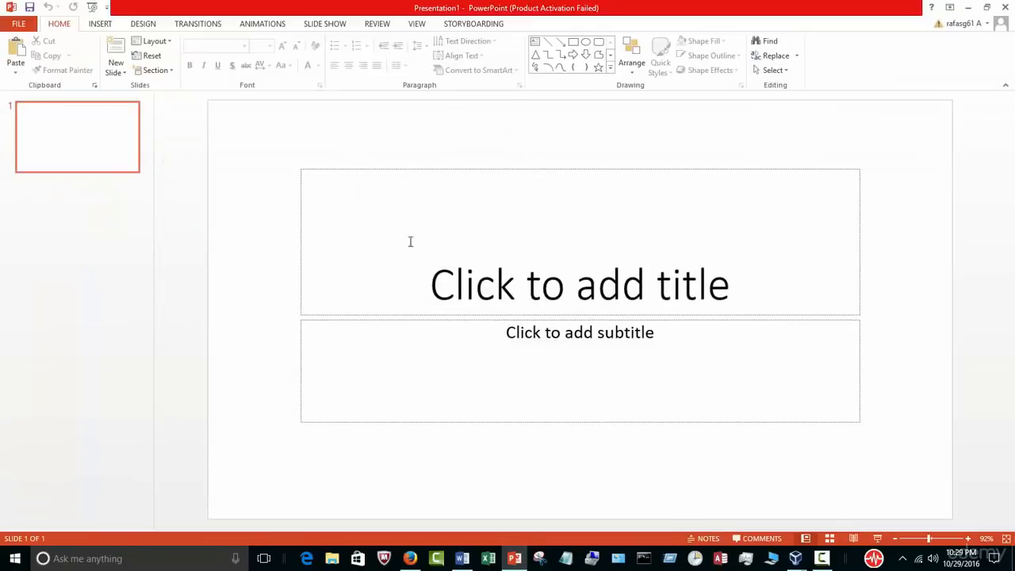
{"action": "left_click", "coordinate": [118, 49]}
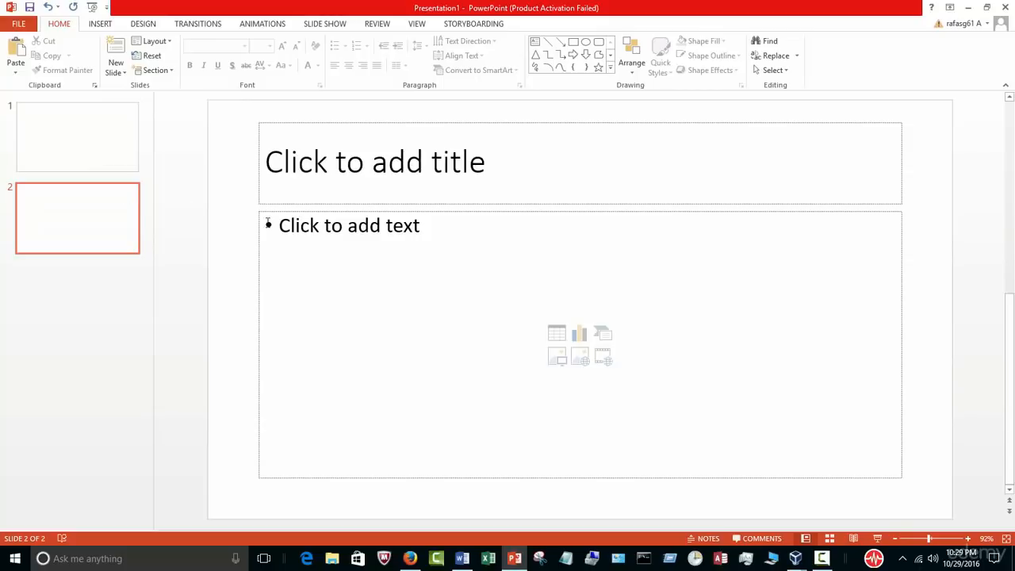
{"action": "left_click", "coordinate": [483, 173]}
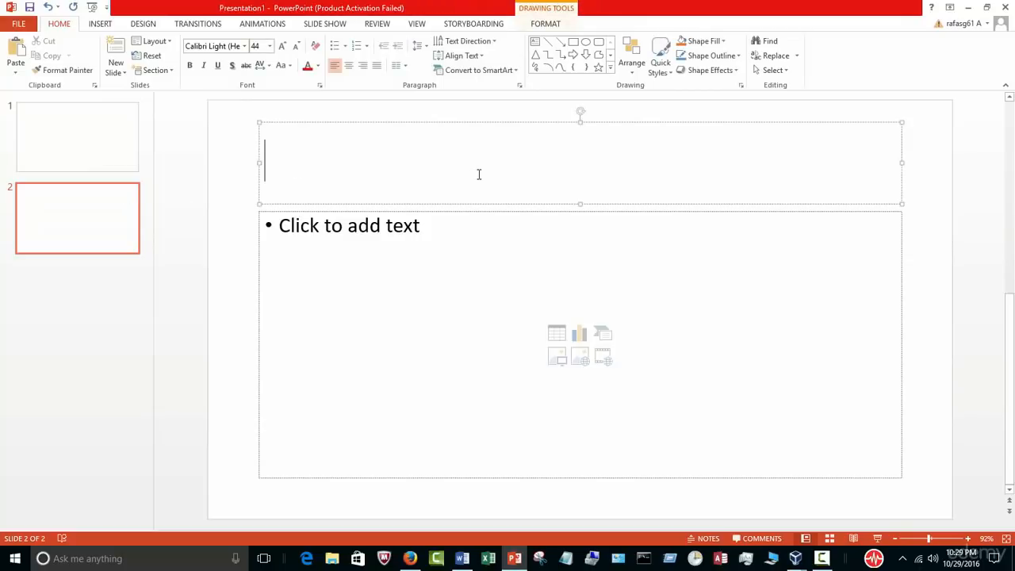
{"action": "key", "text": "Escape"}
{"action": "key", "text": "Delete"}
{"action": "left_click", "coordinate": [527, 211]}
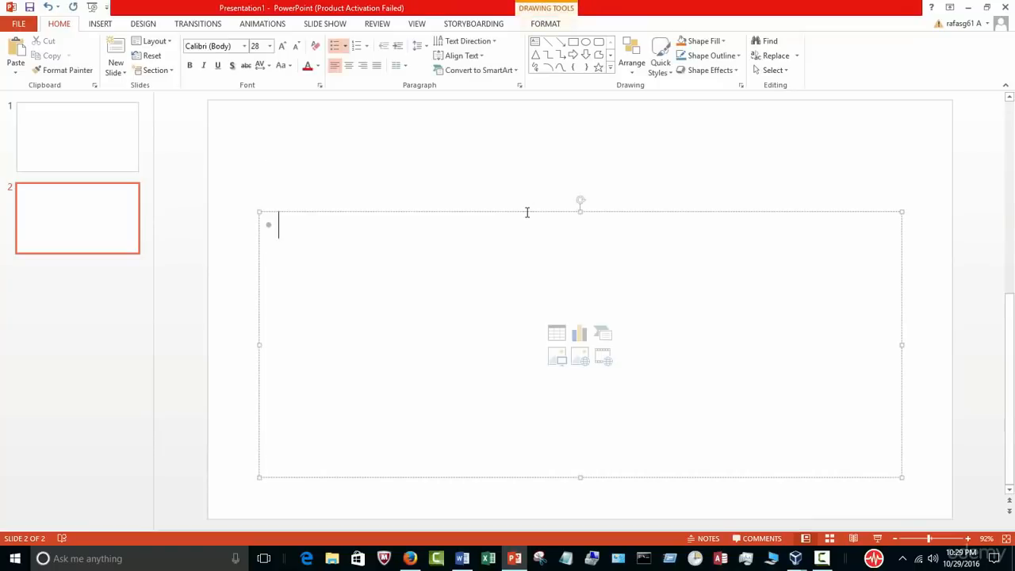
{"action": "left_click", "coordinate": [536, 211]}
{"action": "key", "text": "Delete"}
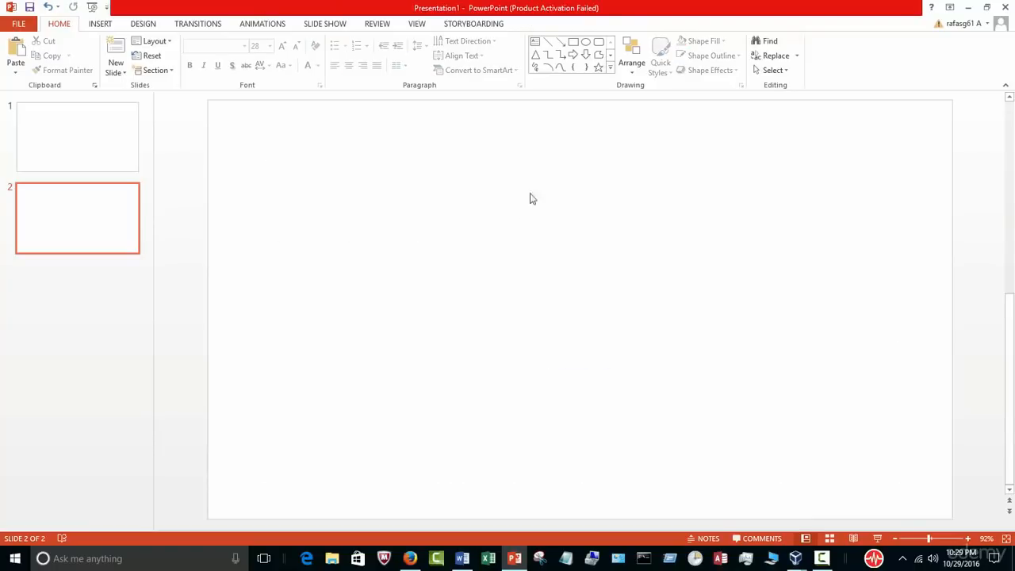
Step: Draw a large text box on slide 2, then a blue rectangle near its top centre
{"action": "left_click", "coordinate": [535, 42]}
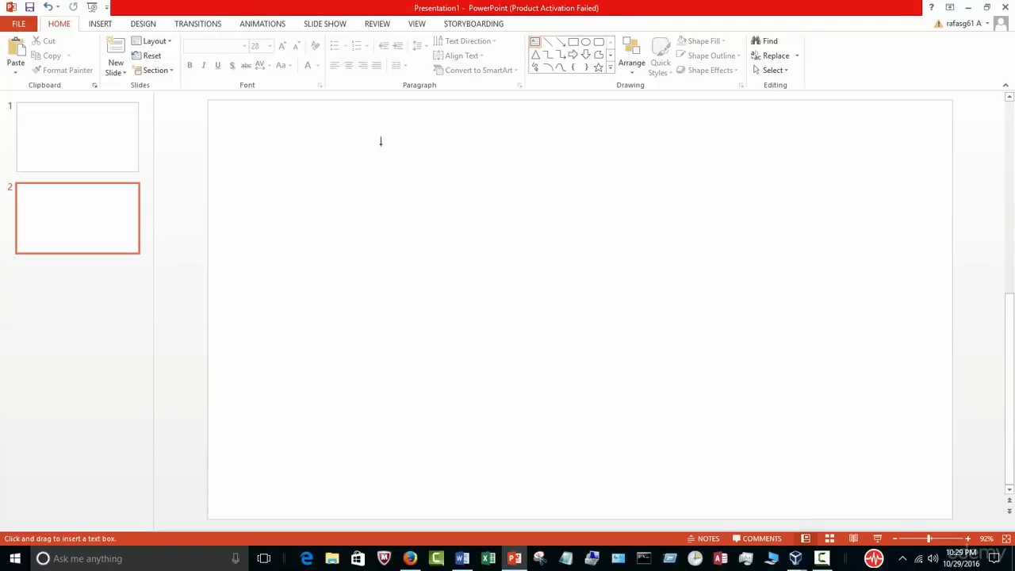
{"action": "mouse_move", "coordinate": [377, 143]}
{"action": "left_mouse_down"}
{"action": "mouse_move", "coordinate": [605, 344]}
{"action": "mouse_move", "coordinate": [795, 453]}
{"action": "left_mouse_up"}
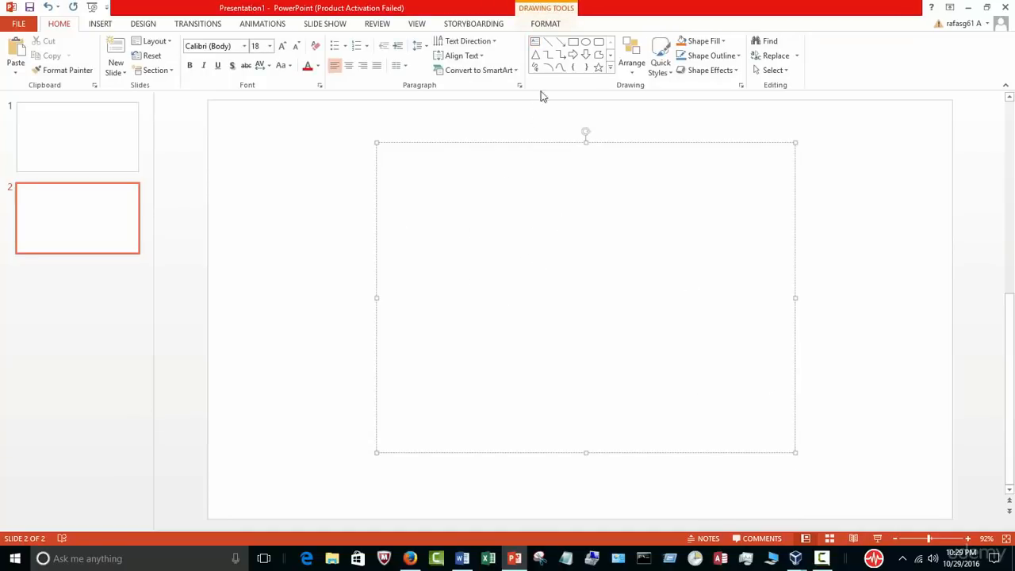
{"action": "left_click", "coordinate": [572, 42]}
{"action": "mouse_move", "coordinate": [484, 163]}
{"action": "left_mouse_down"}
{"action": "mouse_move", "coordinate": [521, 192]}
{"action": "mouse_move", "coordinate": [663, 212]}
{"action": "mouse_move", "coordinate": [698, 229]}
{"action": "mouse_move", "coordinate": [689, 222]}
{"action": "left_mouse_up"}
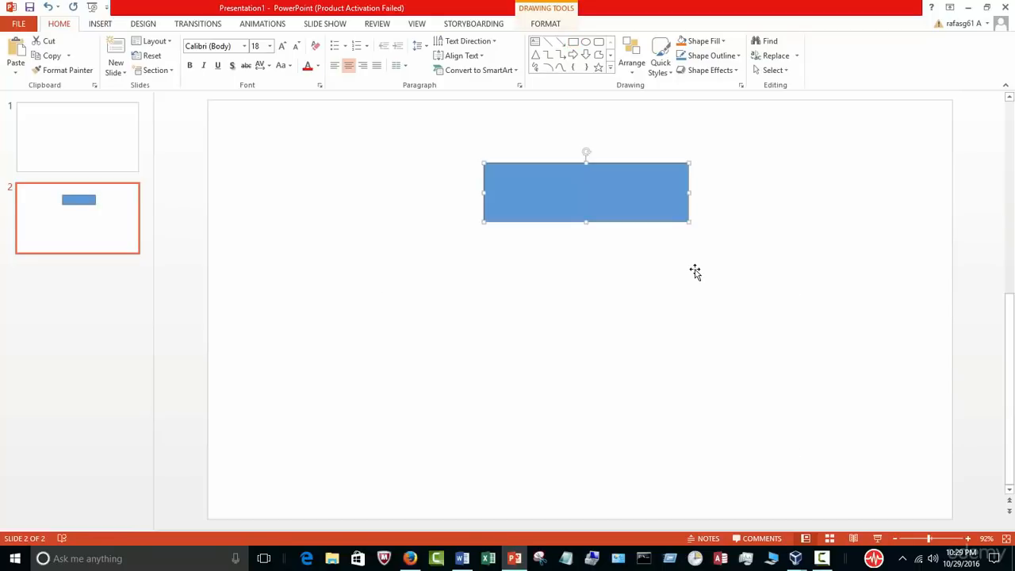
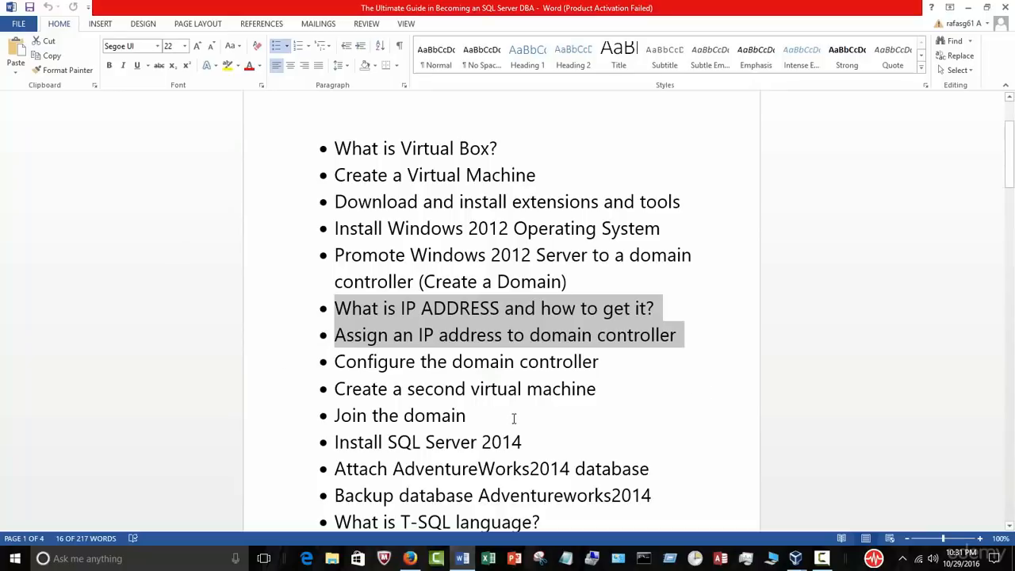
Step: Highlight the two IP address topic lines in the Word outline, then switch to the WindowsOS VM
{"action": "left_click", "coordinate": [688, 339]}
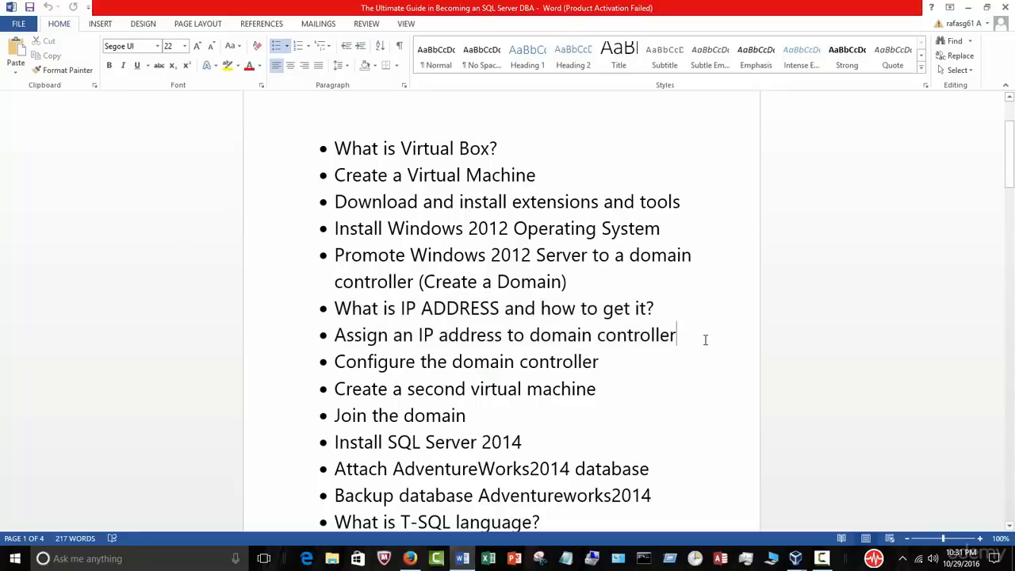
{"action": "left_click_drag", "start_coordinate": [705, 339], "coordinate": [319, 311]}
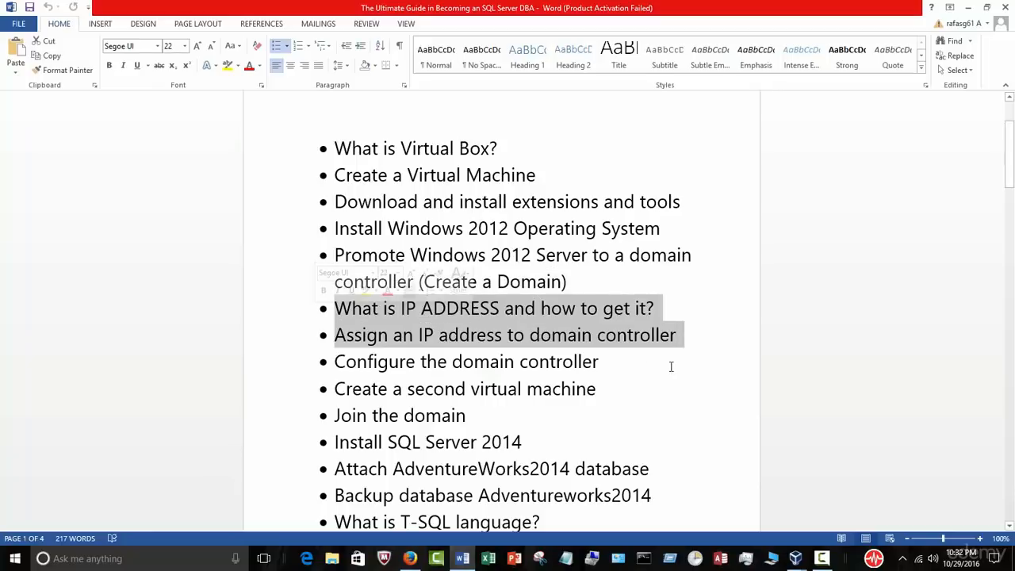
{"action": "left_click", "coordinate": [795, 558]}
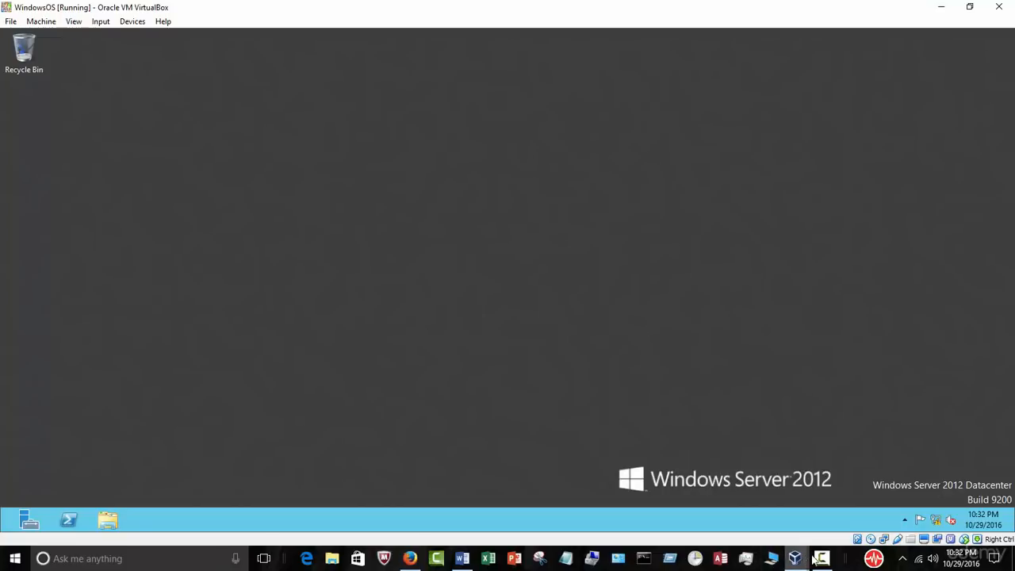
Step: Leave the server desktop and bring the Word course outline back
{"action": "left_click", "coordinate": [822, 558]}
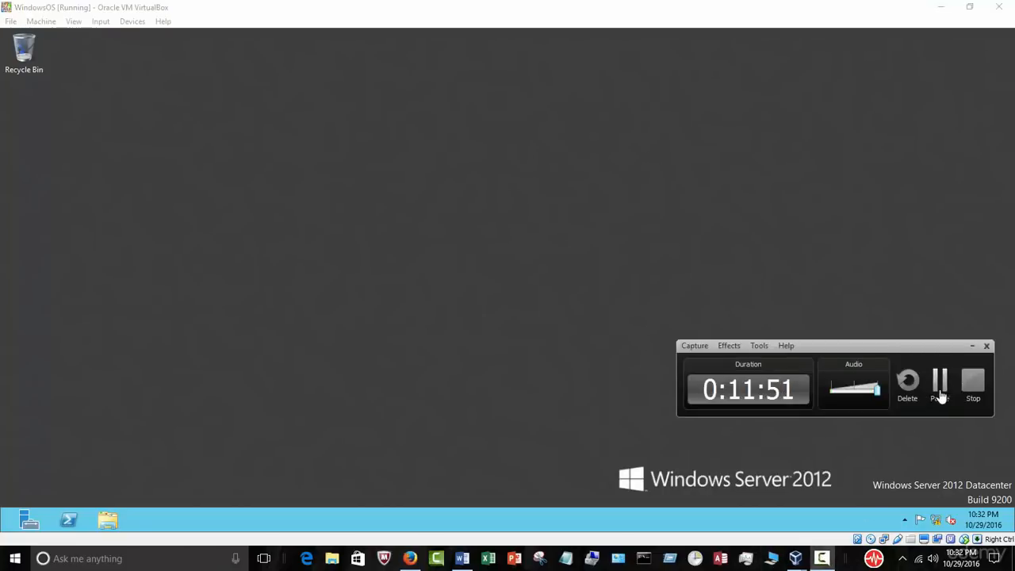
{"action": "left_click", "coordinate": [971, 383]}
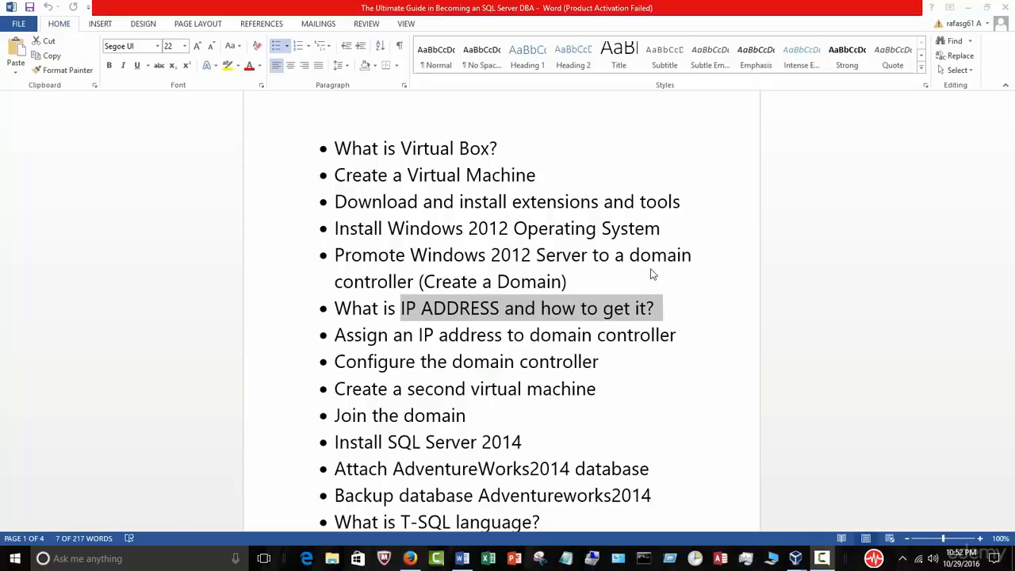
Step: Highlight 'IP ADDRESS' and the 'Assign an IP address' line, then return to the WindowsOS VM
{"action": "left_click", "coordinate": [676, 335]}
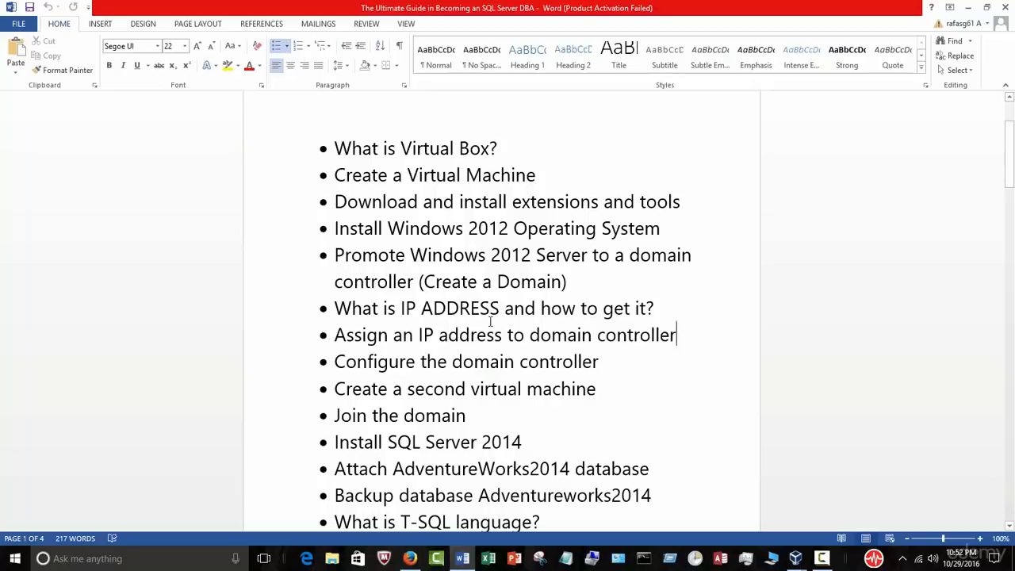
{"action": "left_click_drag", "start_coordinate": [499, 310], "coordinate": [403, 312]}
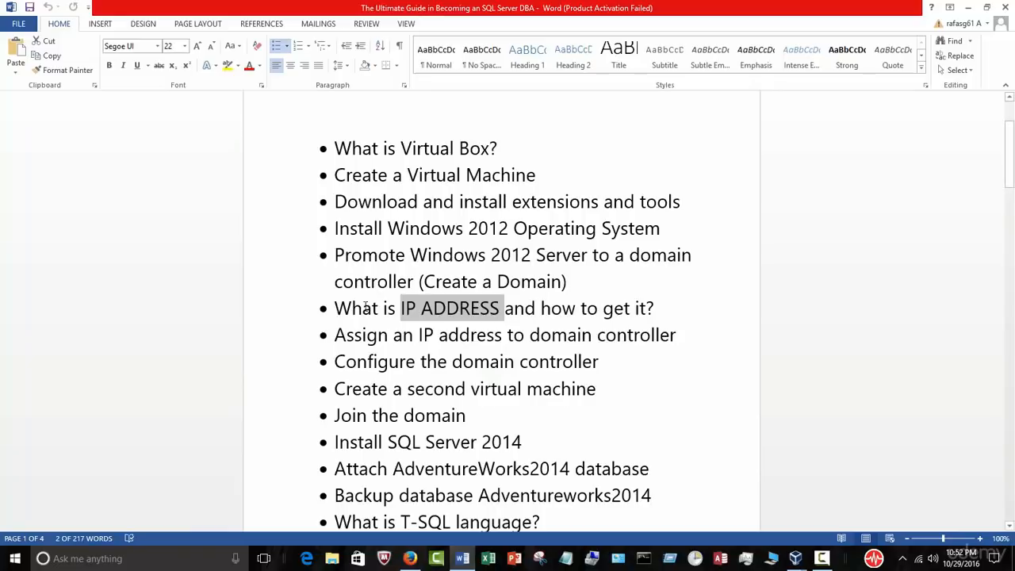
{"action": "left_click_drag", "start_coordinate": [678, 339], "coordinate": [325, 330]}
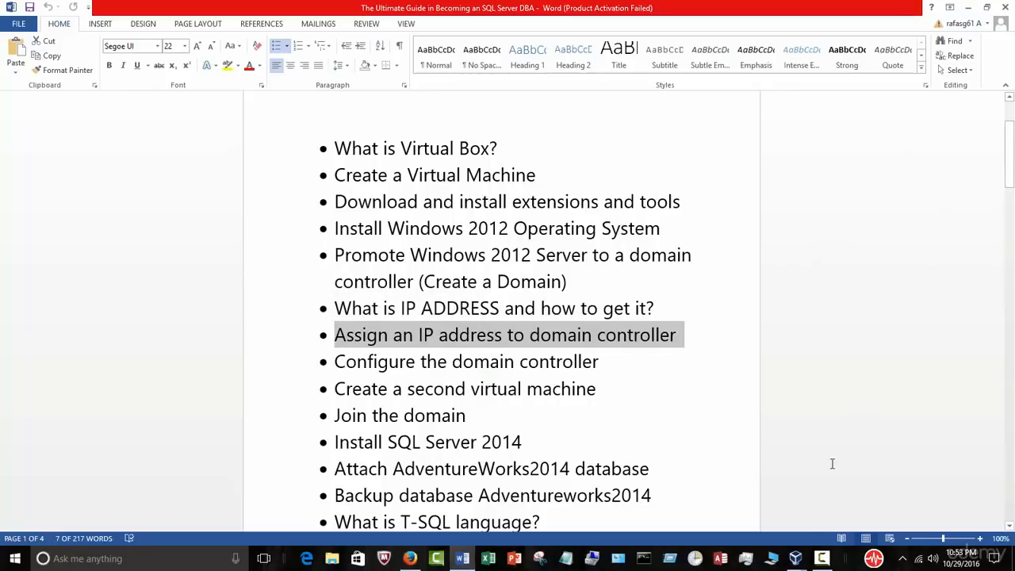
{"action": "mouse_move", "coordinate": [798, 547]}
{"action": "left_click", "coordinate": [852, 493]}
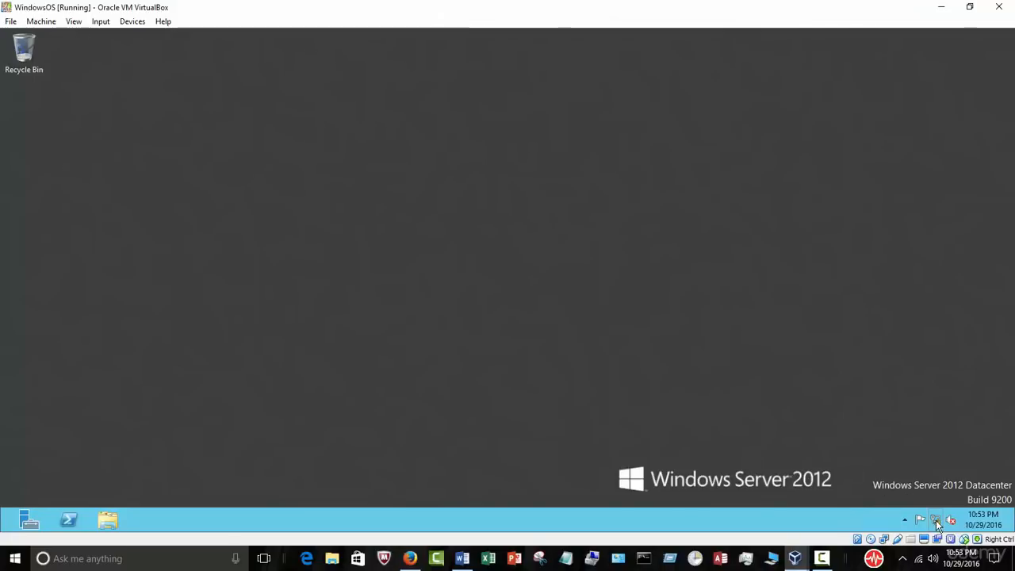
Step: Try opening Network and Sharing Center from the server's network tray icon
{"action": "mouse_move", "coordinate": [938, 523]}
{"action": "right_click", "coordinate": [938, 520]}
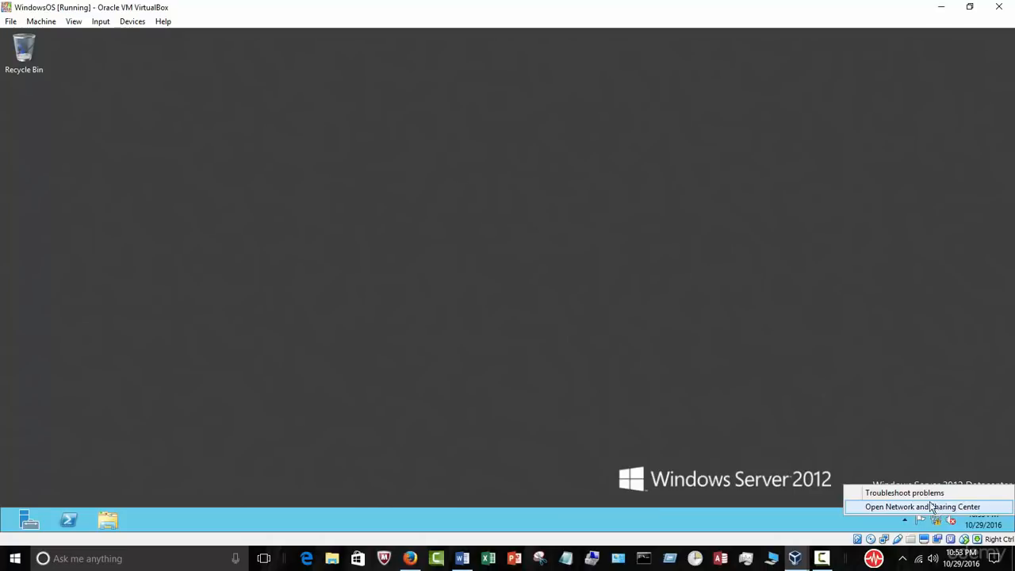
{"action": "left_click", "coordinate": [937, 508]}
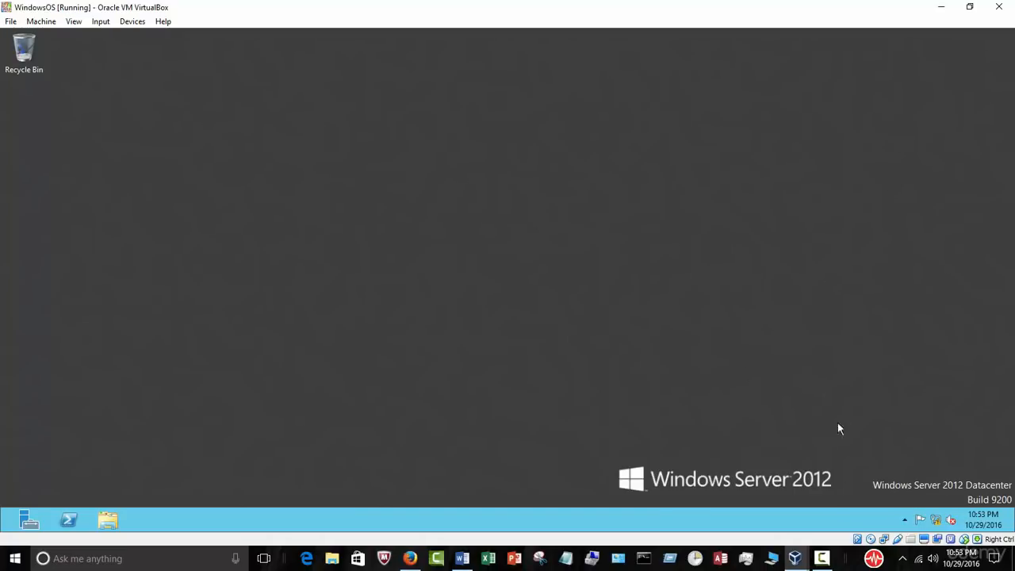
Step: In VirtualBox Manager, attach WindowsOS's network adapter as Bridged Adapter and save
{"action": "mouse_move", "coordinate": [793, 565]}
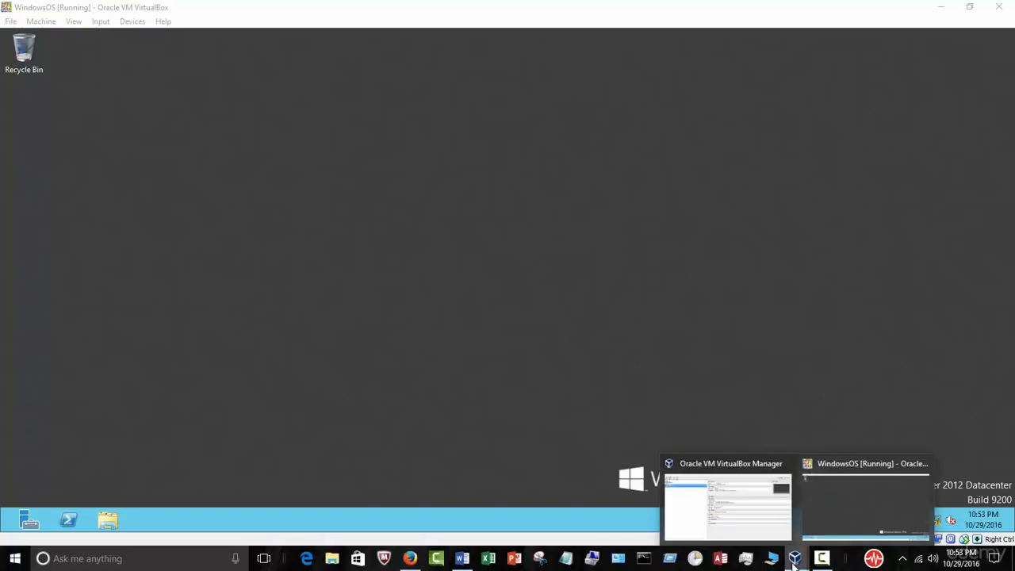
{"action": "left_click", "coordinate": [760, 509]}
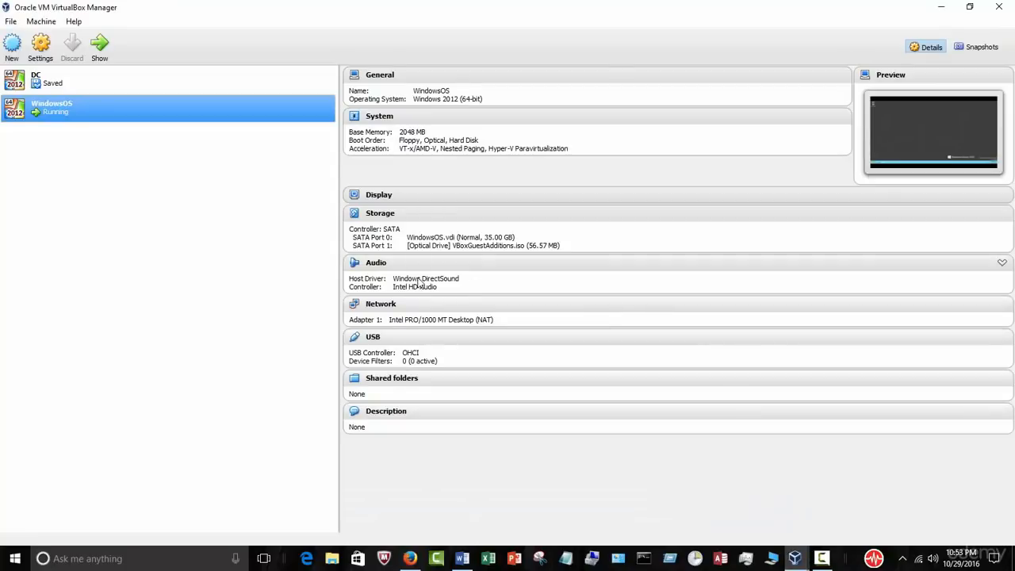
{"action": "left_click", "coordinate": [389, 305]}
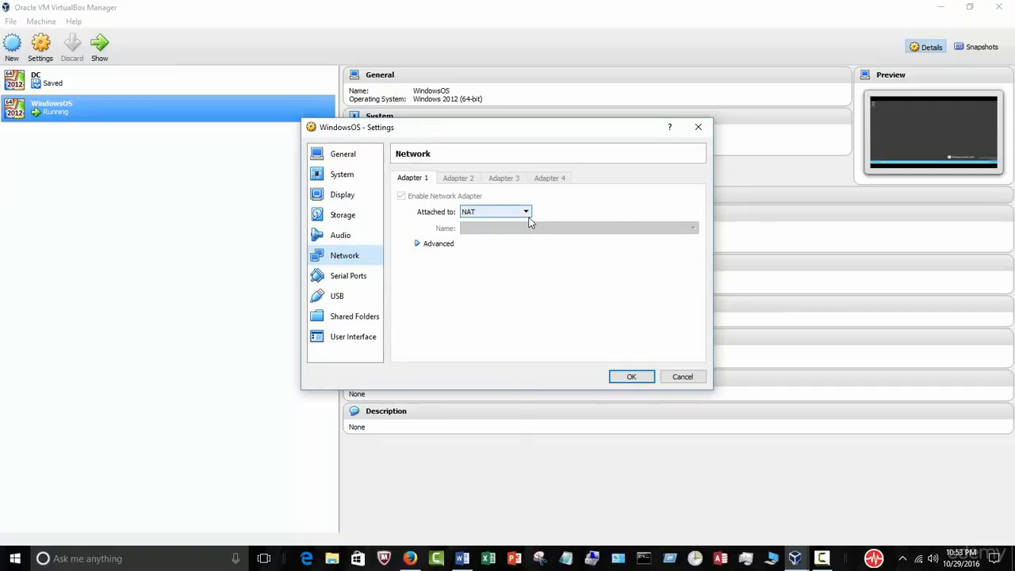
{"action": "left_click", "coordinate": [527, 216]}
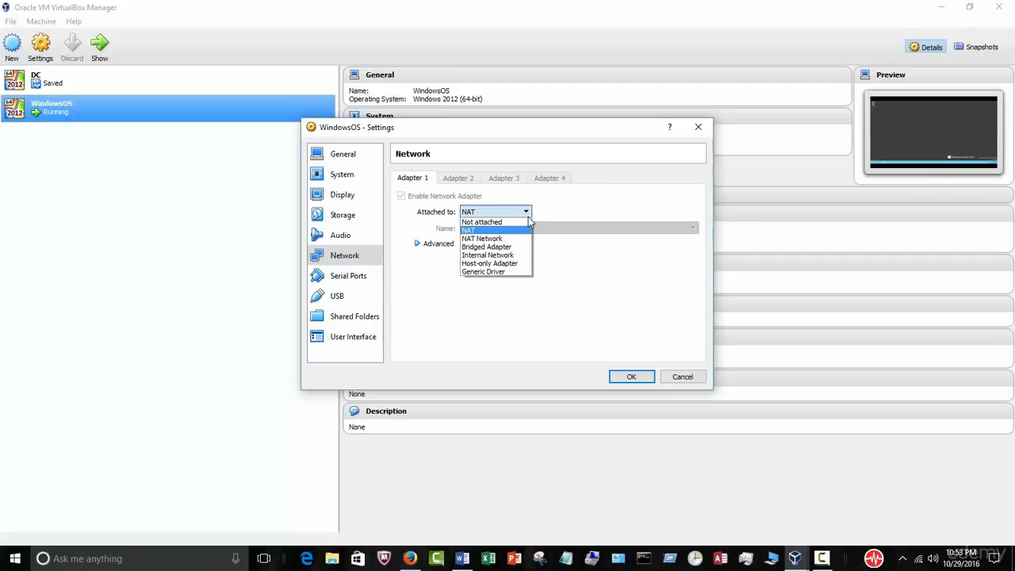
{"action": "left_click", "coordinate": [518, 245]}
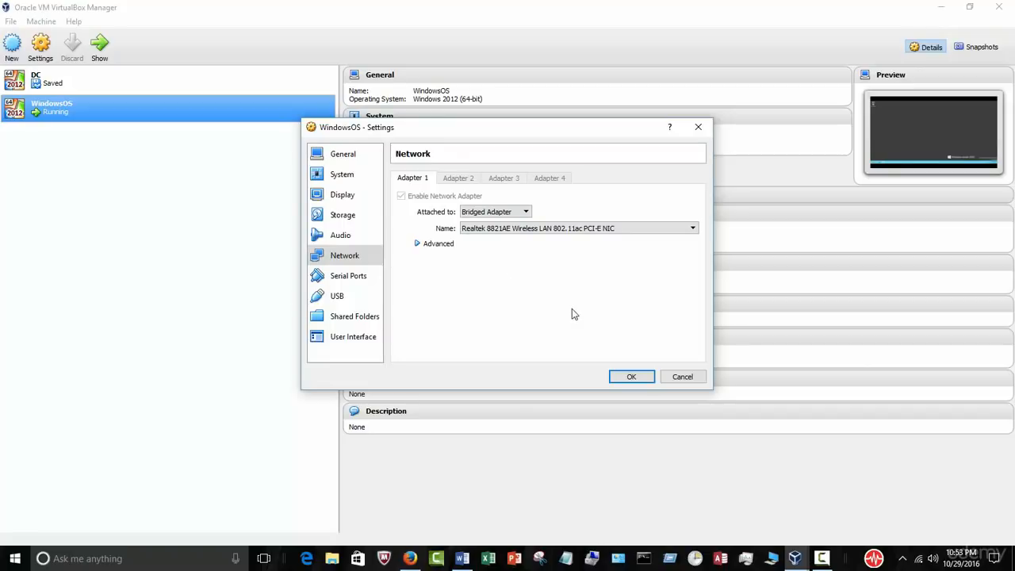
{"action": "left_click", "coordinate": [631, 377]}
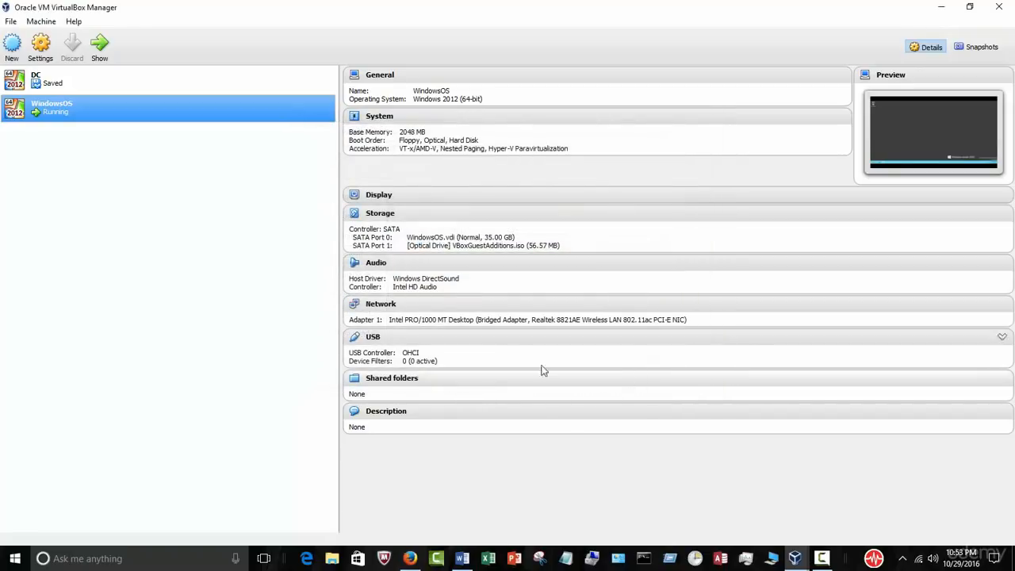
{"action": "left_click", "coordinate": [937, 9]}
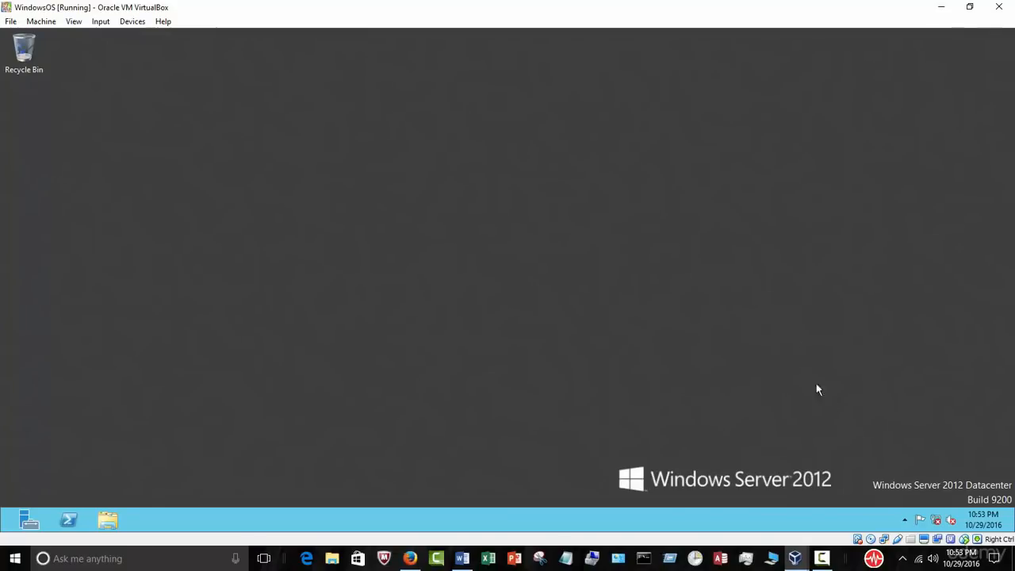
Step: Open the server's Ethernet connection Properties via Network and Sharing Center's adapter settings
{"action": "mouse_move", "coordinate": [935, 524]}
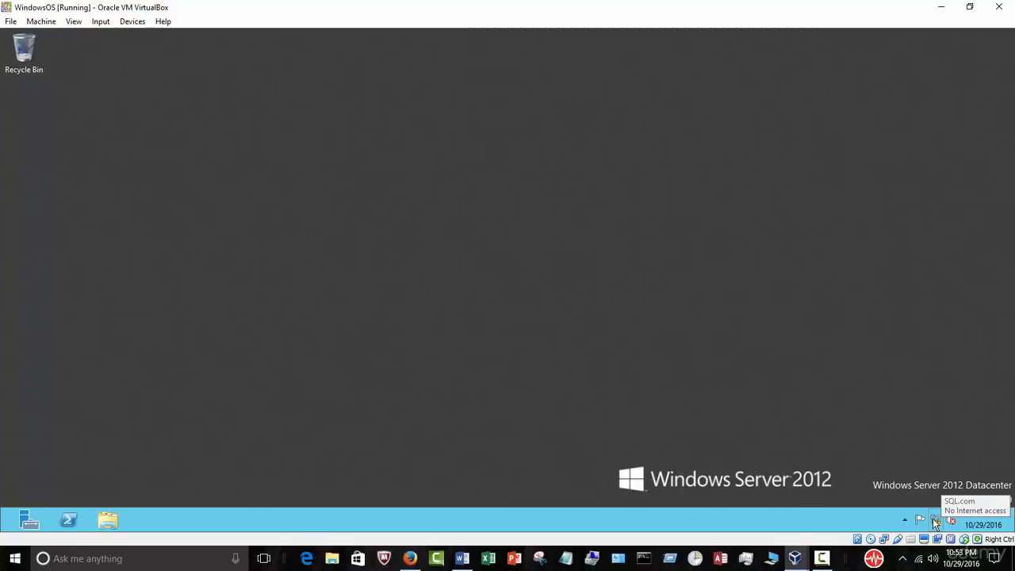
{"action": "right_click", "coordinate": [935, 521]}
{"action": "left_click", "coordinate": [932, 509]}
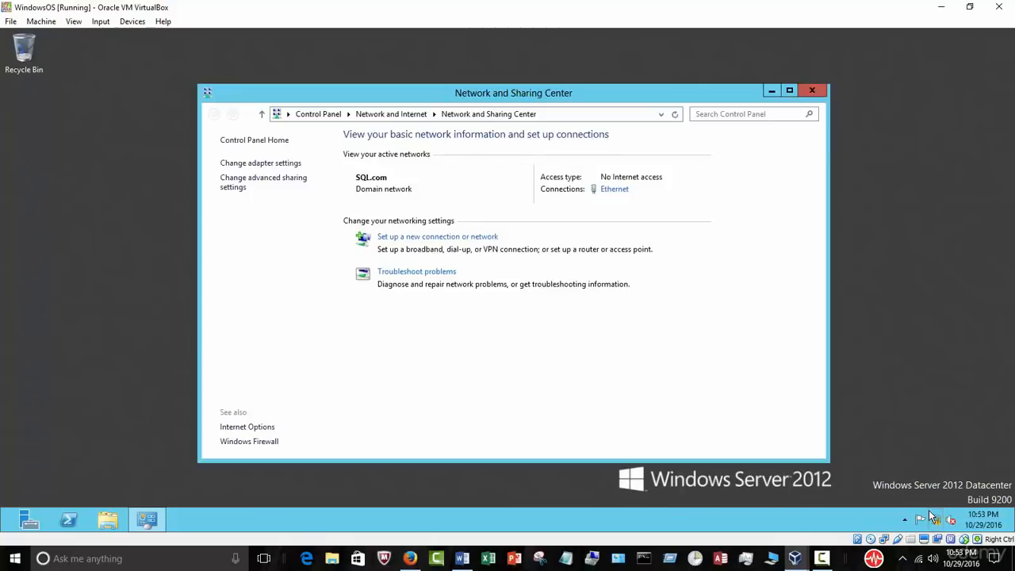
{"action": "left_click", "coordinate": [282, 163]}
{"action": "double_click", "coordinate": [289, 187]}
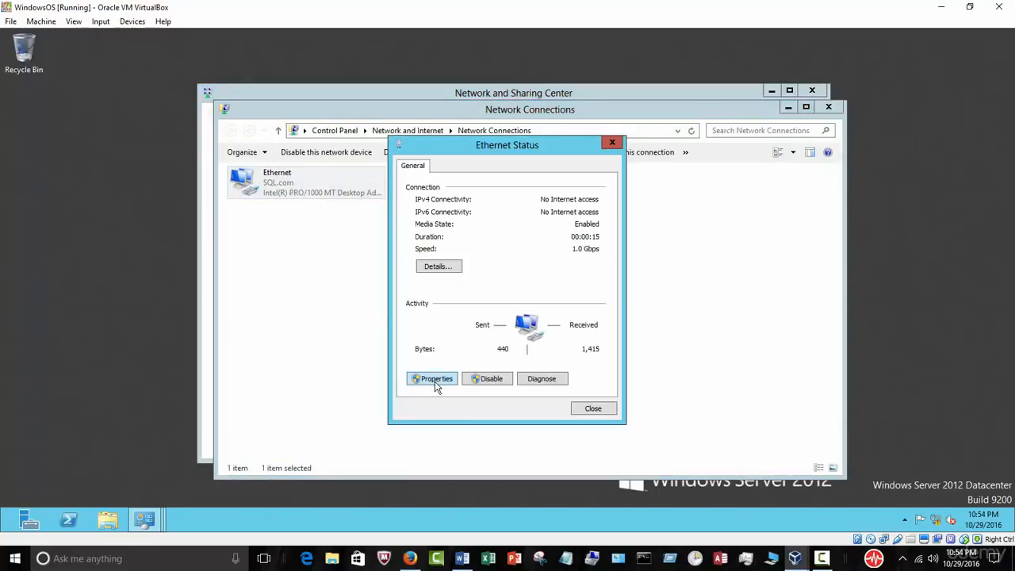
{"action": "left_click", "coordinate": [435, 381]}
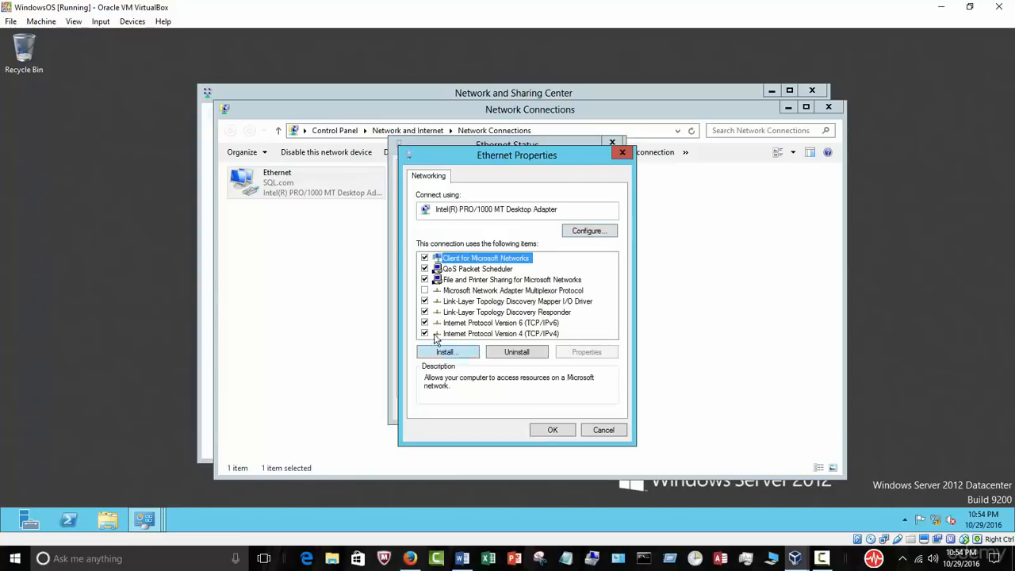
Step: Untick IPv6 and set IPv4 to 'Use the following IP address'
{"action": "left_click", "coordinate": [425, 323]}
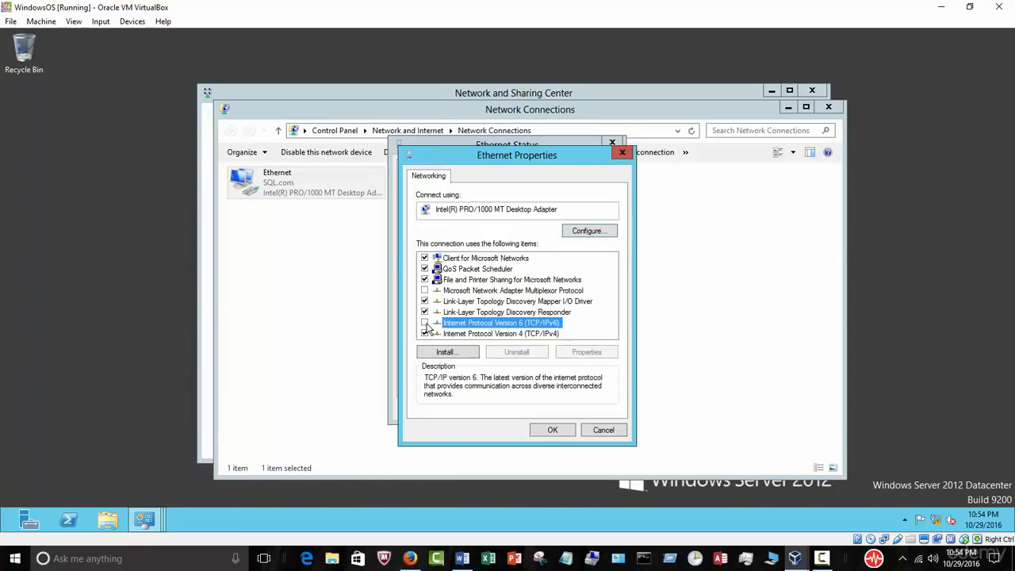
{"action": "left_click", "coordinate": [469, 336]}
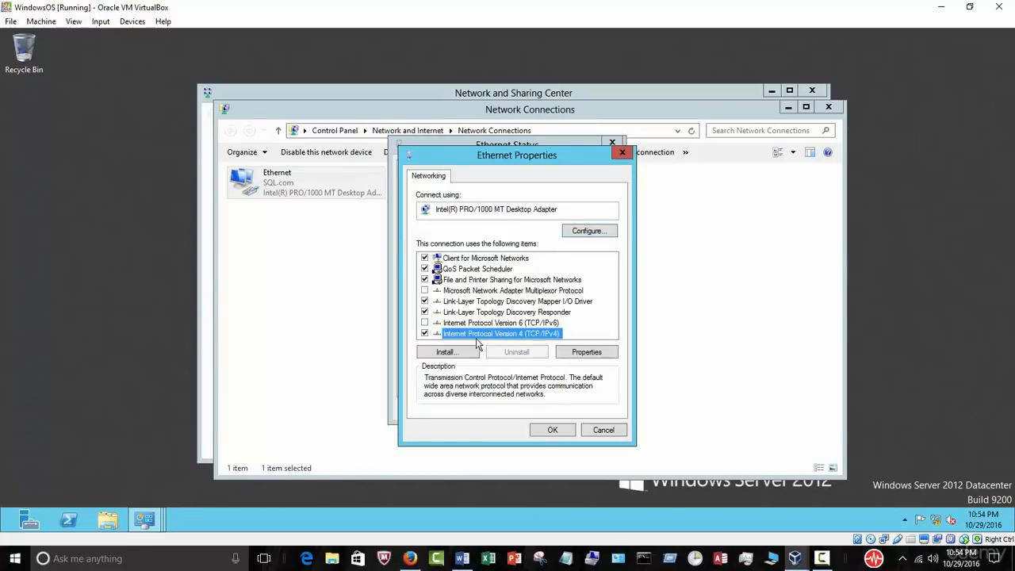
{"action": "left_click", "coordinate": [582, 361]}
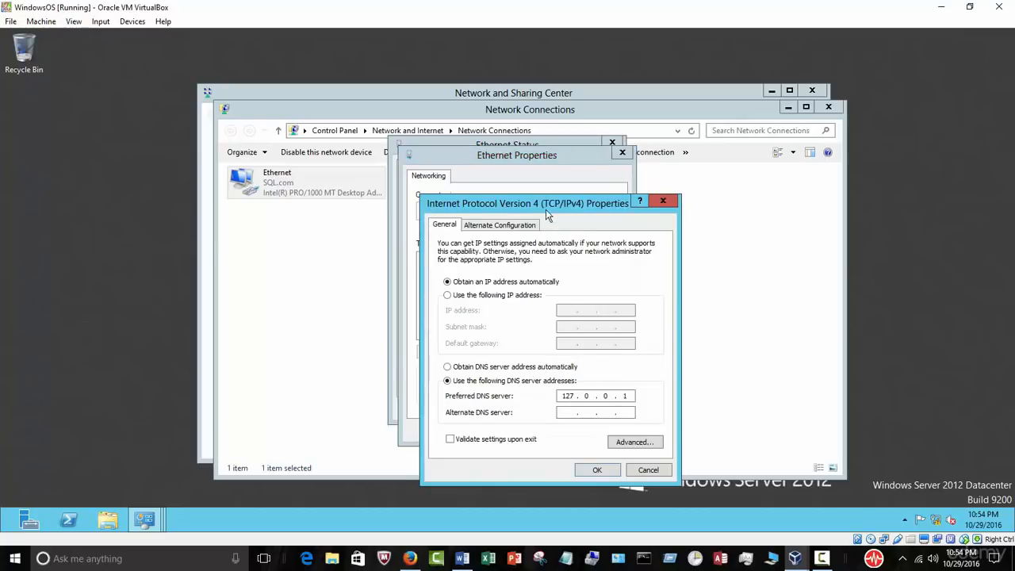
{"action": "left_click_drag", "start_coordinate": [540, 201], "coordinate": [508, 136]}
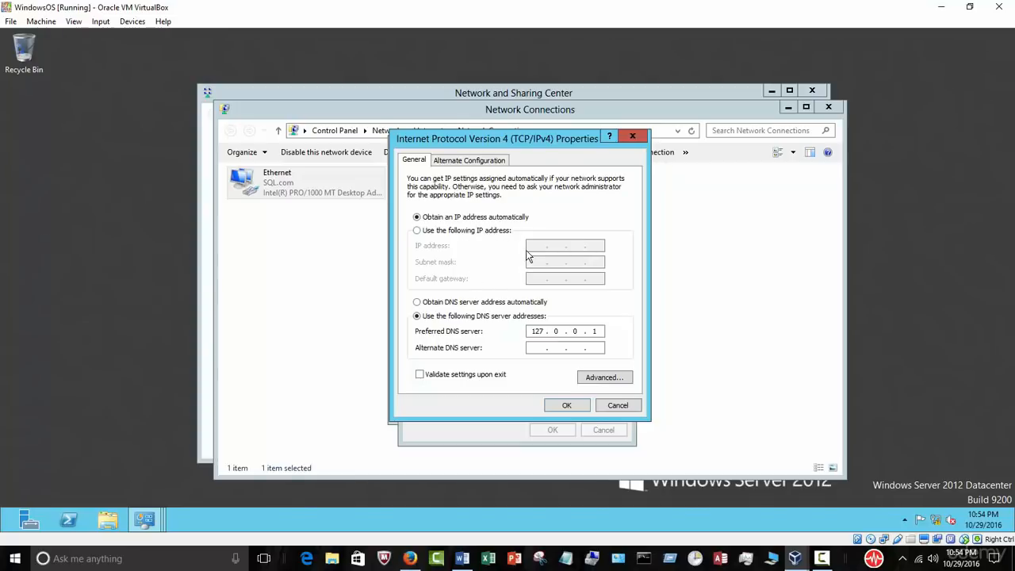
{"action": "left_click", "coordinate": [426, 231]}
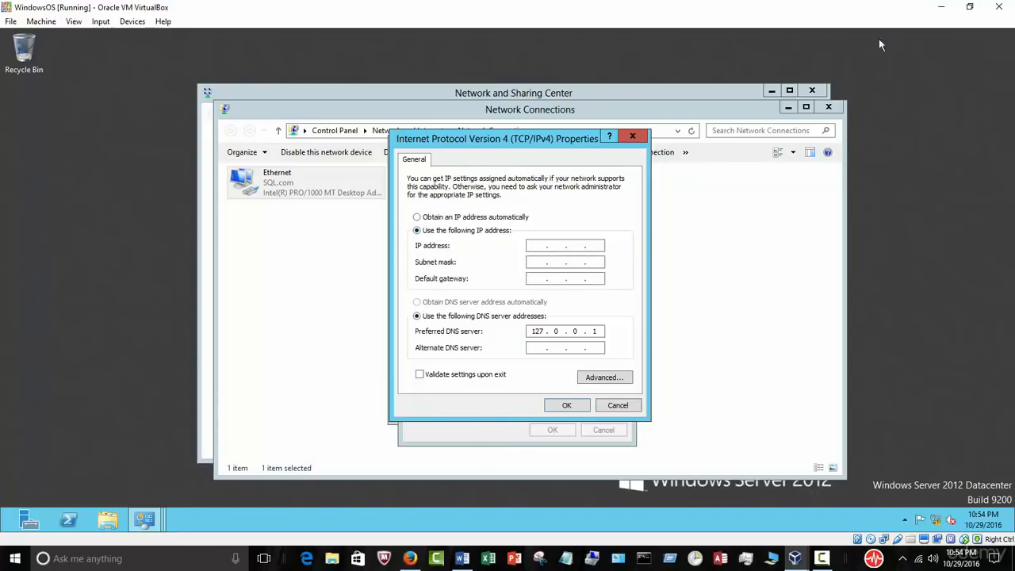
{"action": "left_click", "coordinate": [940, 8]}
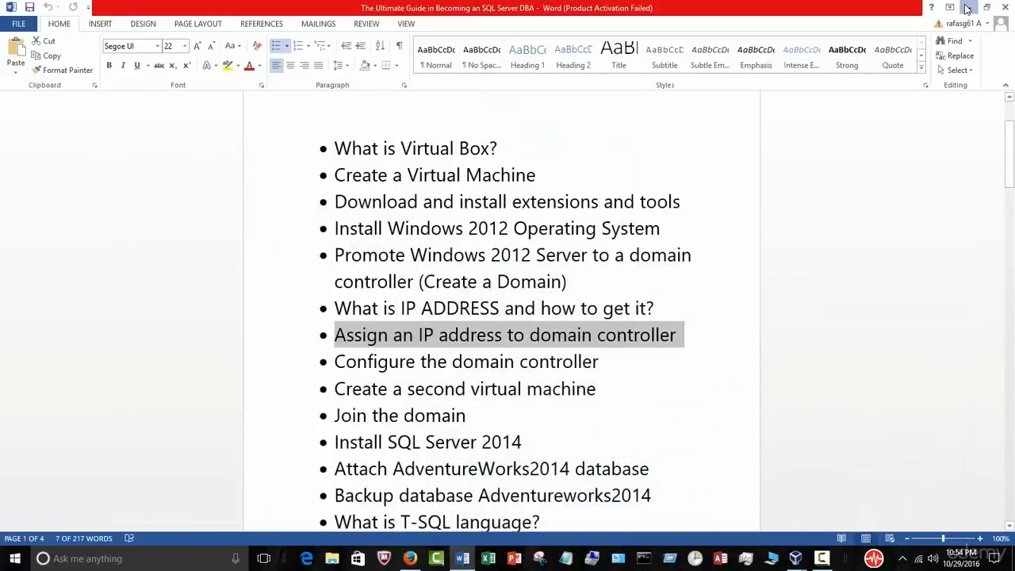
Step: Minimise Word and open a Command Prompt window from the host taskbar
{"action": "left_click", "coordinate": [968, 7]}
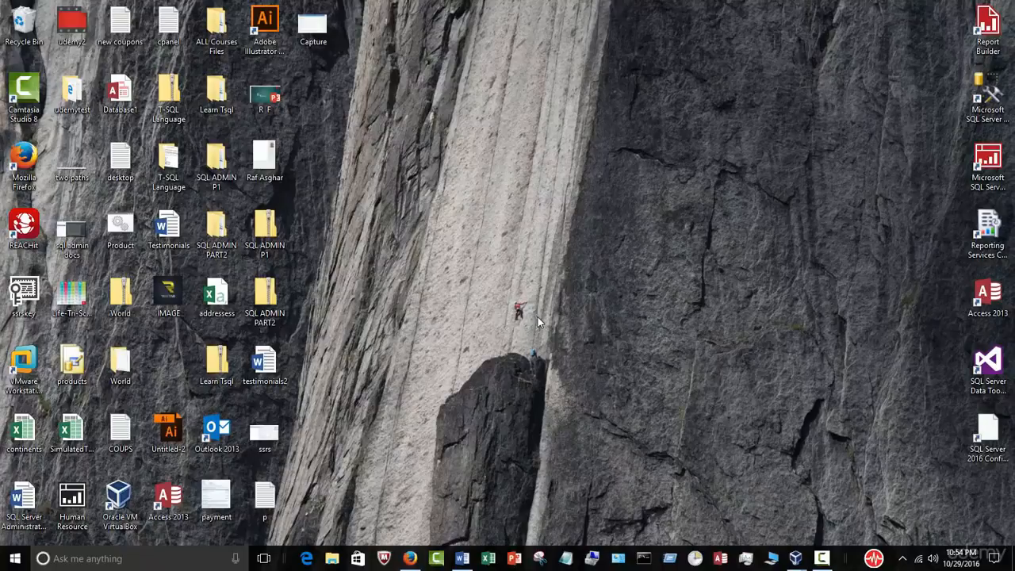
{"action": "left_click", "coordinate": [644, 558]}
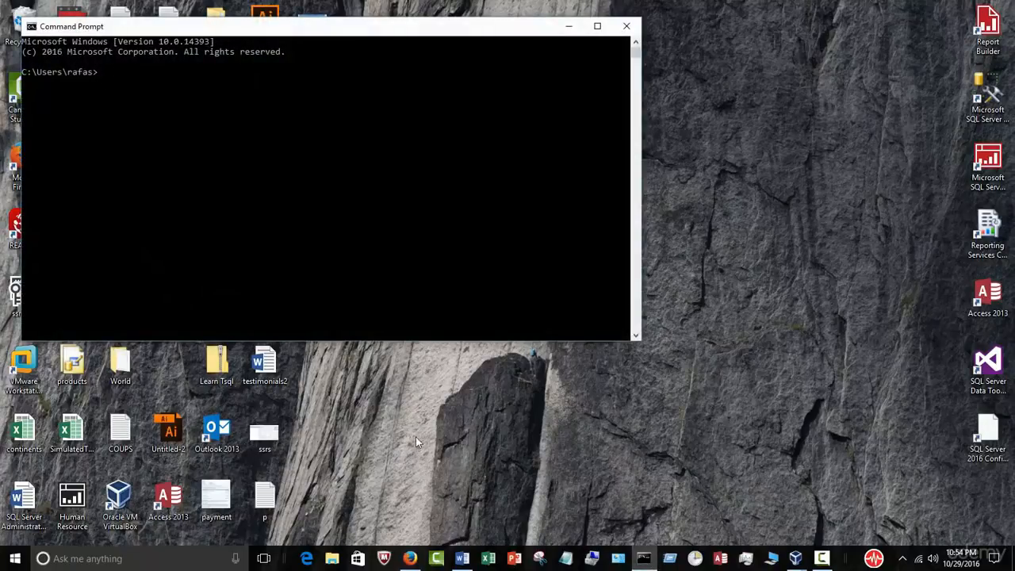
{"action": "left_click_drag", "start_coordinate": [342, 28], "coordinate": [451, 64]}
{"action": "left_click", "coordinate": [420, 174]}
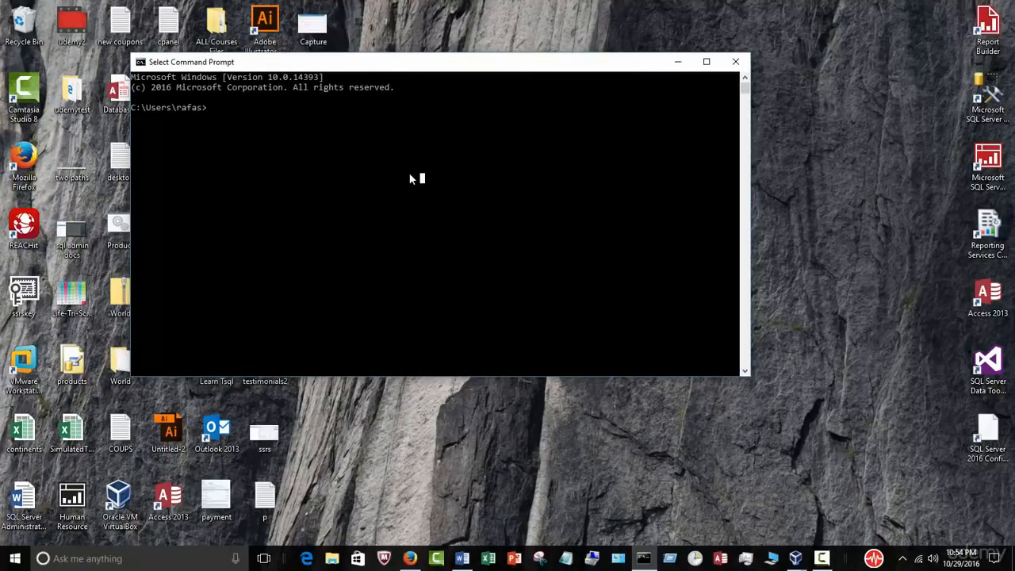
Step: Launch cmd from the Run box, then close the duplicate console window
{"action": "key", "text": "super+r"}
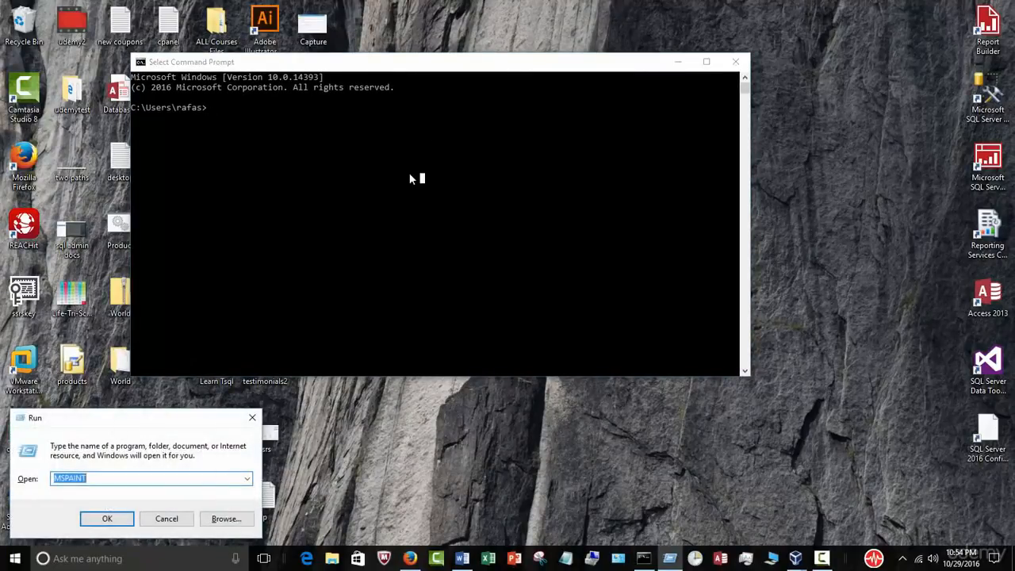
{"action": "type", "text": "c"}
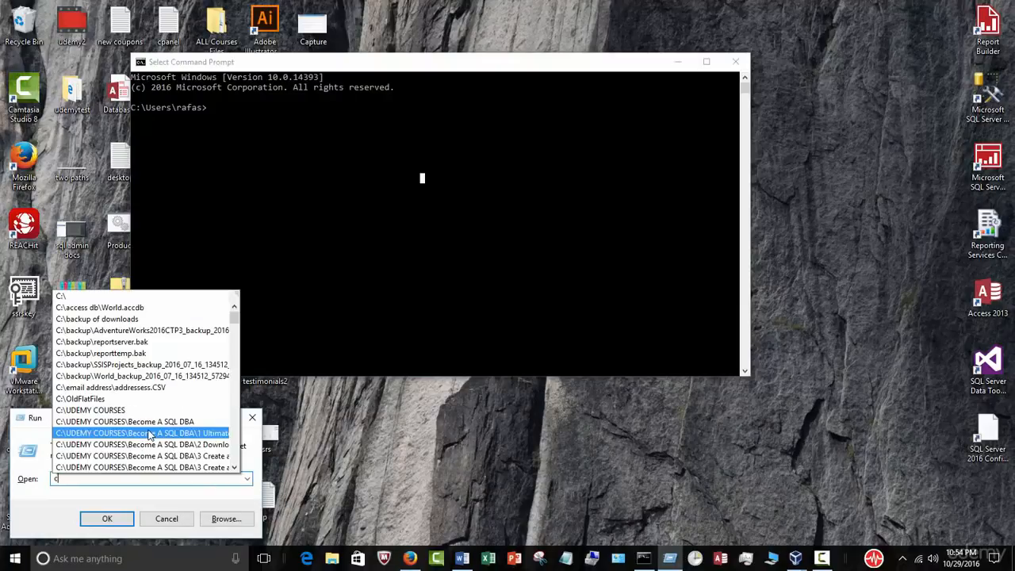
{"action": "type", "text": "md"}
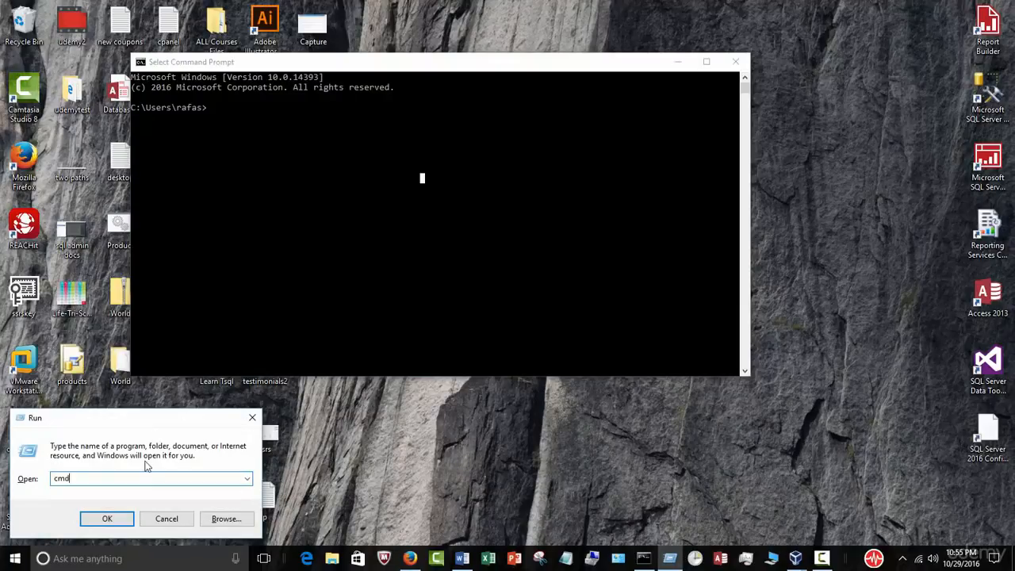
{"action": "left_click", "coordinate": [118, 520]}
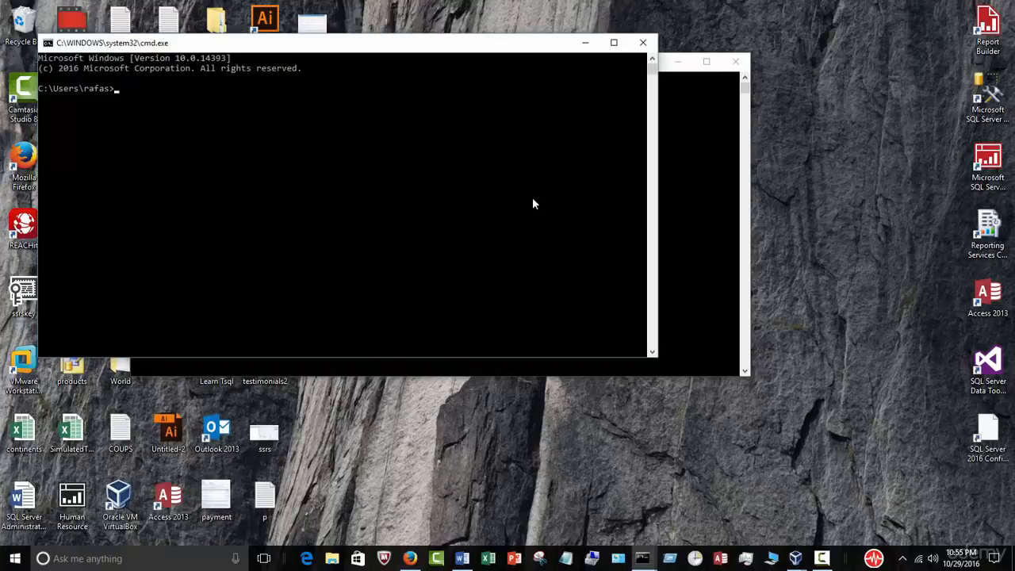
{"action": "left_click", "coordinate": [645, 43]}
{"action": "left_click", "coordinate": [210, 109]}
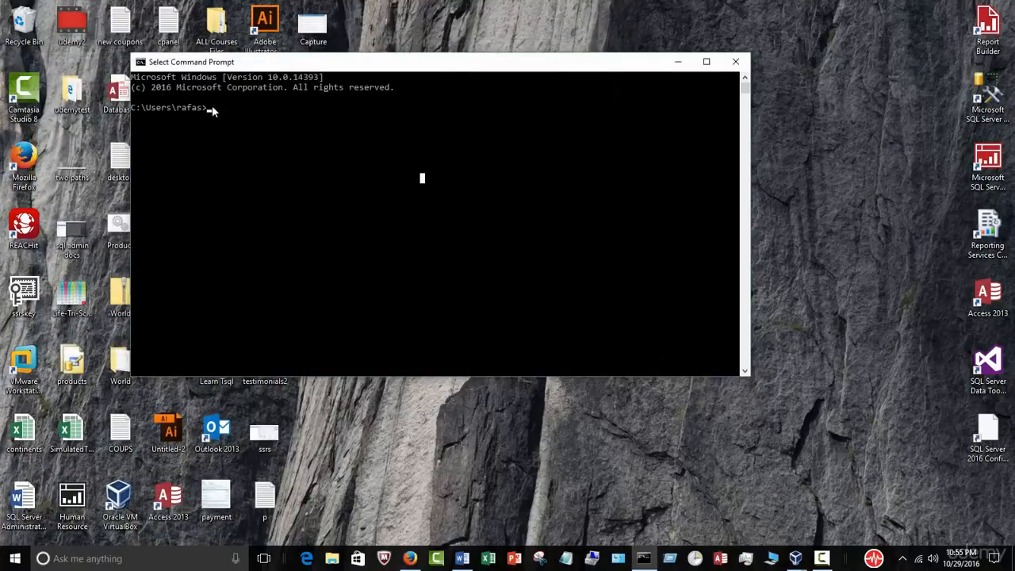
Step: Run ipconfig and mark the host Wi-Fi details: IPv4 192.168.0.13, gateway 192.168.0.1
{"action": "key", "text": "Escape"}
{"action": "key", "text": "Return"}
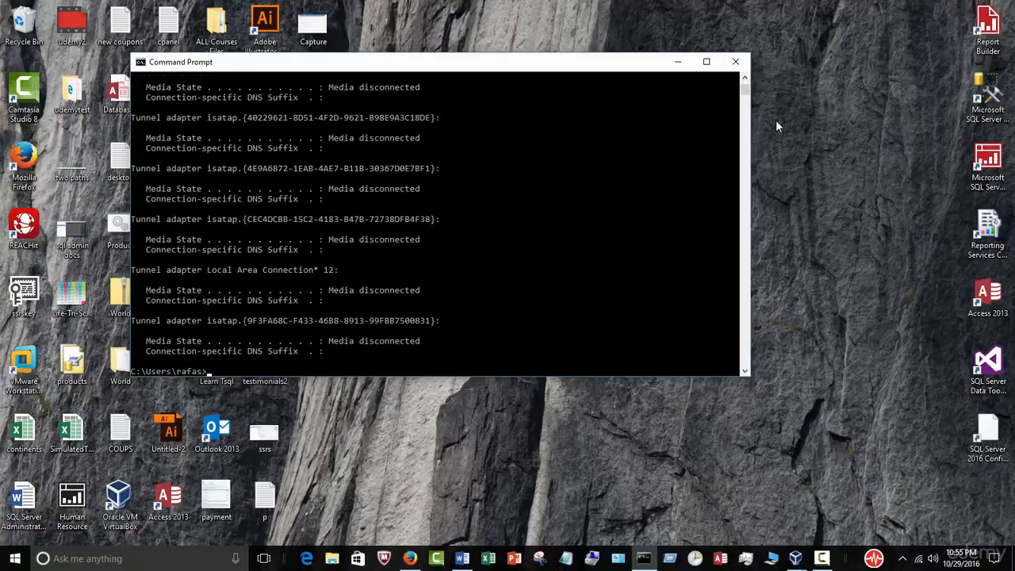
{"action": "left_click", "coordinate": [706, 62]}
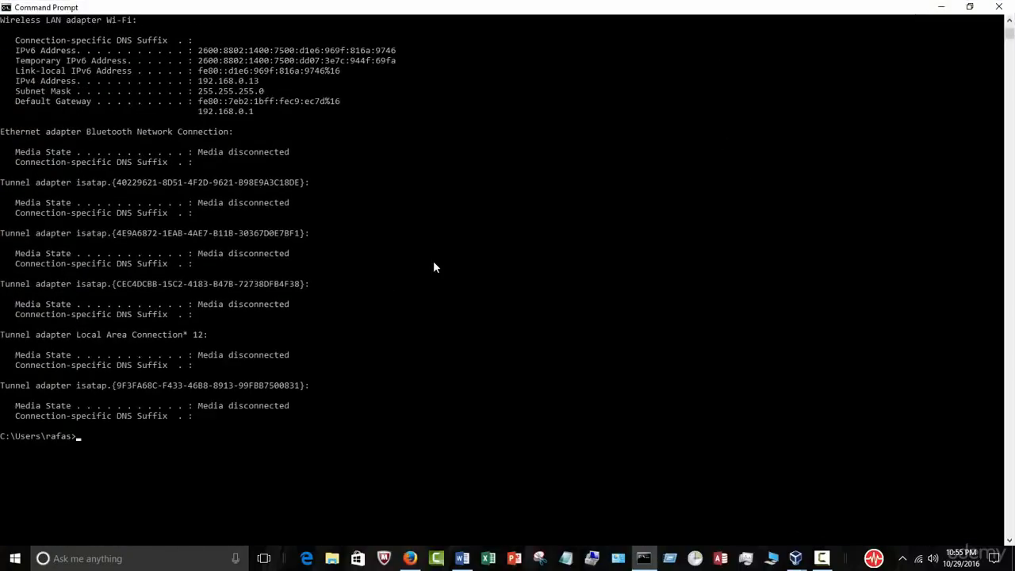
{"action": "scroll", "coordinate": [435, 267], "scroll_direction": "up", "scroll_amount": 4}
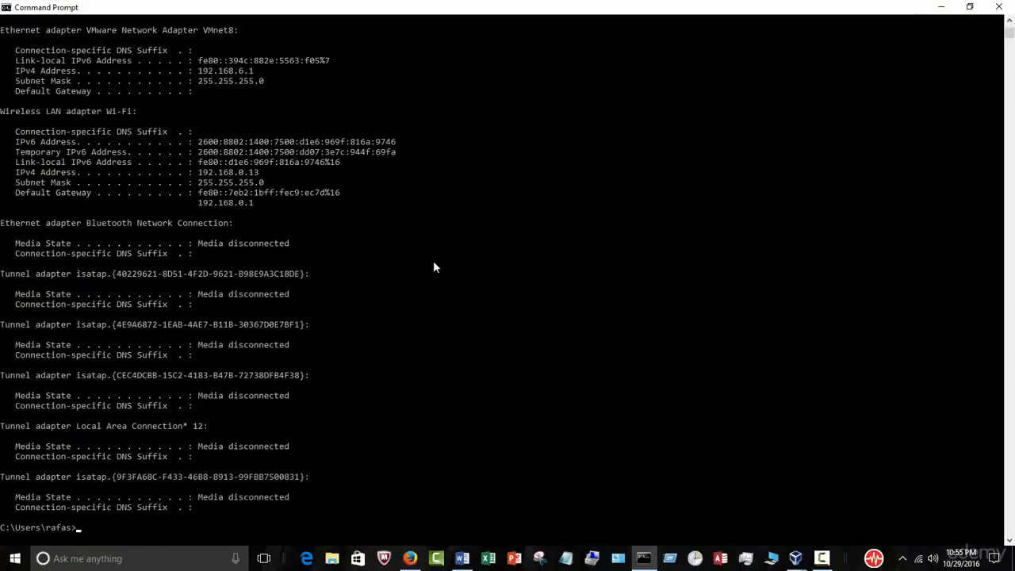
{"action": "left_click_drag", "start_coordinate": [277, 207], "coordinate": [3, 114]}
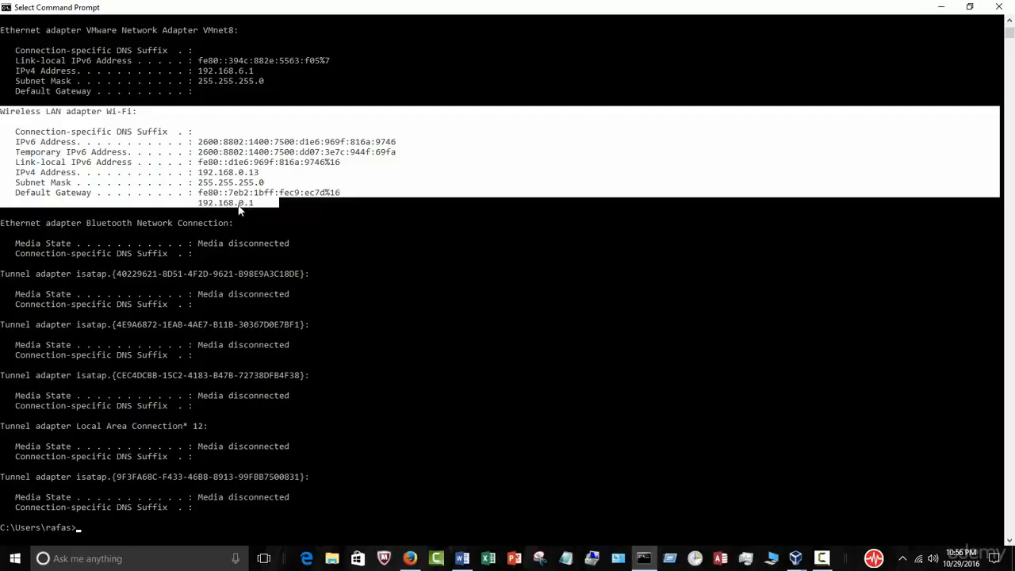
{"action": "left_click", "coordinate": [939, 9]}
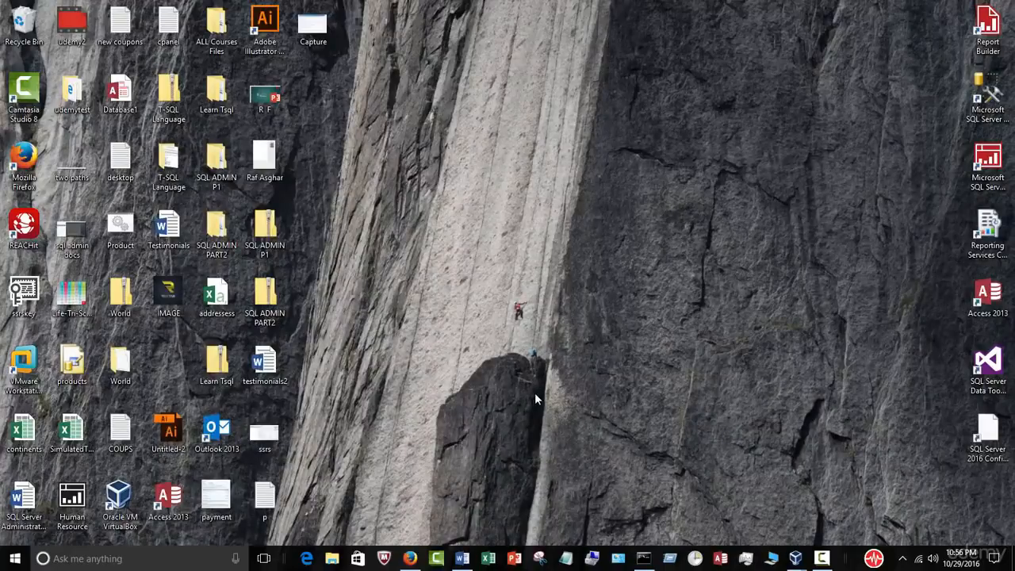
Step: Enter IP address 192.168.0.50 with subnet mask 255.255.255.0, checking the host's ipconfig output
{"action": "mouse_move", "coordinate": [795, 558]}
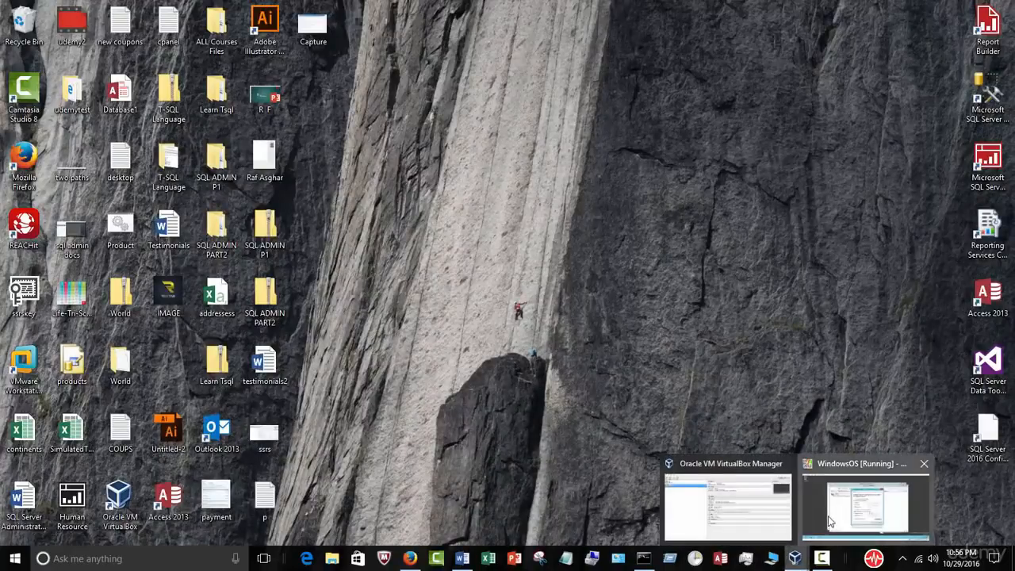
{"action": "left_click", "coordinate": [827, 515]}
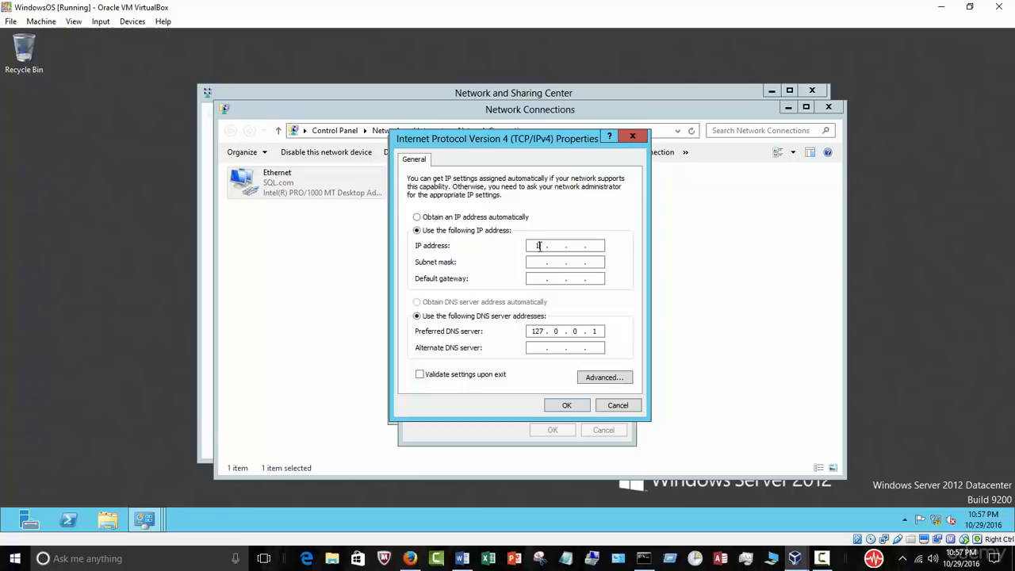
{"action": "type", "text": "2.168"}
{"action": "left_click", "coordinate": [643, 558]}
{"action": "left_click", "coordinate": [795, 558]}
{"action": "type", "text": "0 . 50"}
{"action": "left_click", "coordinate": [537, 261]}
{"action": "left_click", "coordinate": [644, 560]}
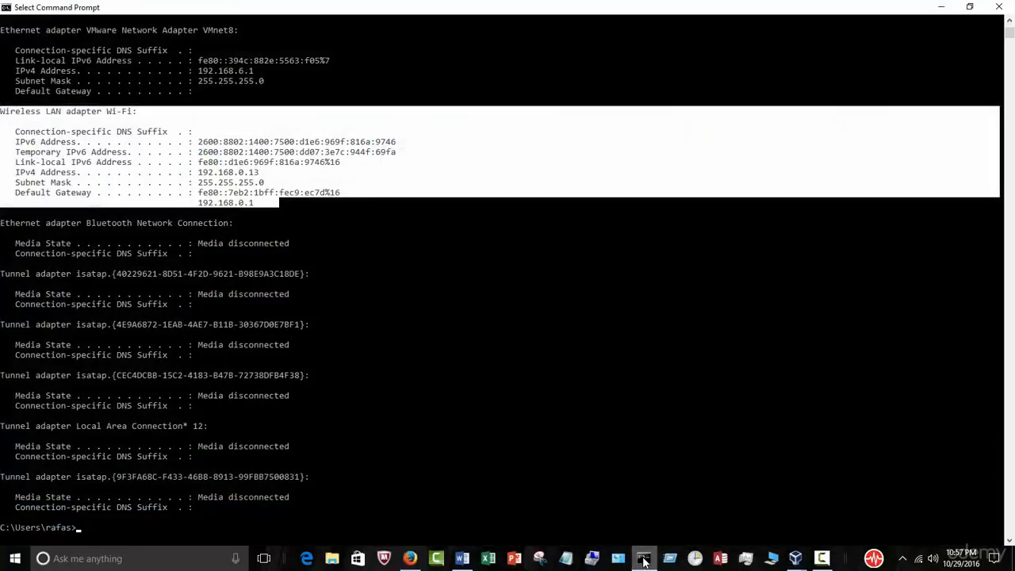
{"action": "left_click", "coordinate": [644, 561]}
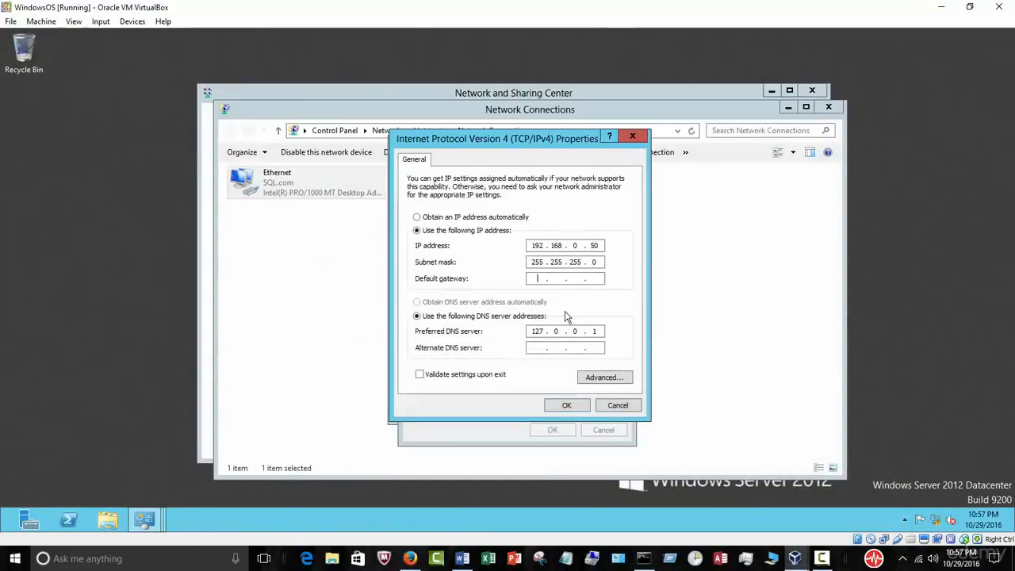
Step: Enter default gateway 192.168.0.1 and alternate DNS 192.168.0.50, then confirm
{"action": "left_click", "coordinate": [534, 279]}
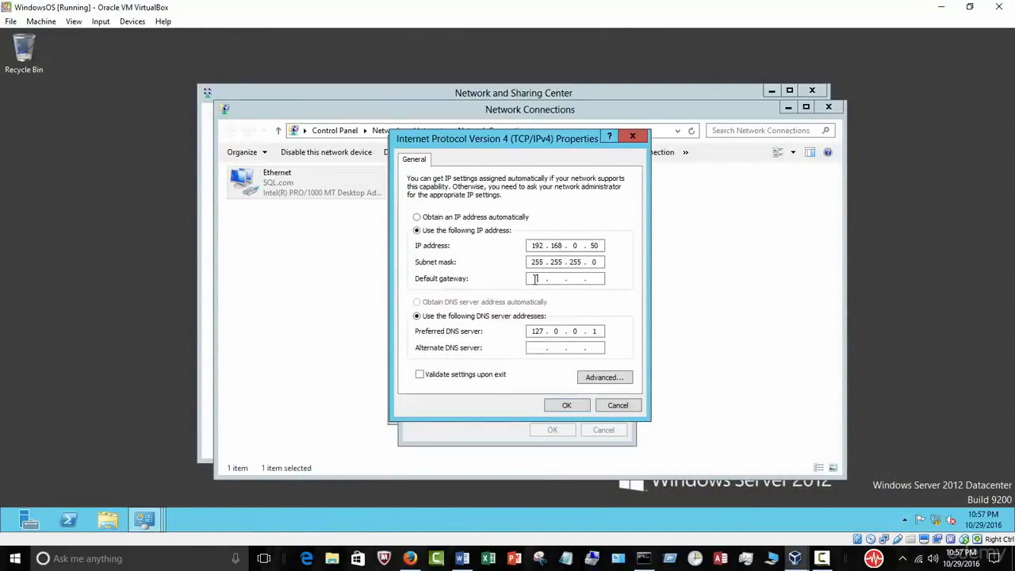
{"action": "type", "text": "192.168."}
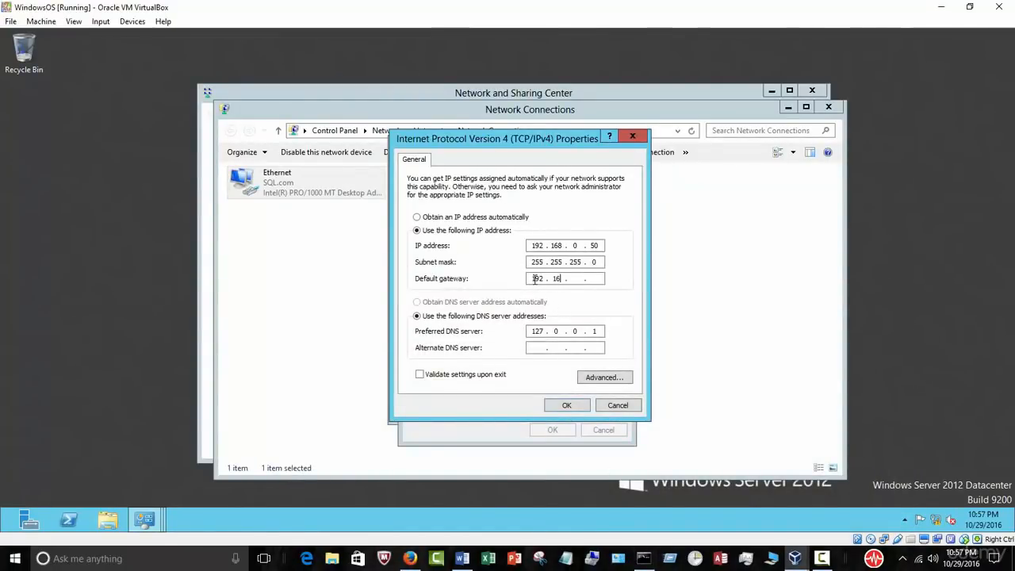
{"action": "type", "text": "0."}
{"action": "left_click", "coordinate": [538, 345]}
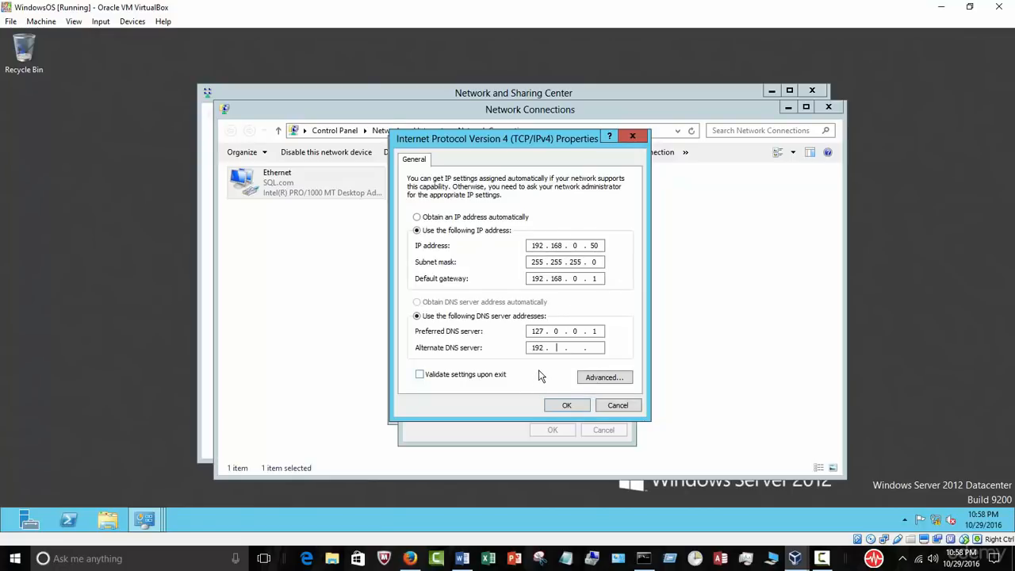
{"action": "type", "text": "68 . 050"}
{"action": "key", "text": "BackSpace"}
{"action": "key", "text": "BackSpace"}
{"action": "key", "text": "BackSpace"}
{"action": "type", "text": "050"}
{"action": "key", "text": "BackSpace"}
{"action": "key", "text": "BackSpace"}
{"action": "key", "text": "BackSpace"}
{"action": "type", "text": "0 . 50"}
{"action": "left_click", "coordinate": [567, 405]}
Step: Close Ethernet Properties, Ethernet Status, Network Connections and Network and Sharing Center on the server
{"action": "left_click", "coordinate": [559, 435]}
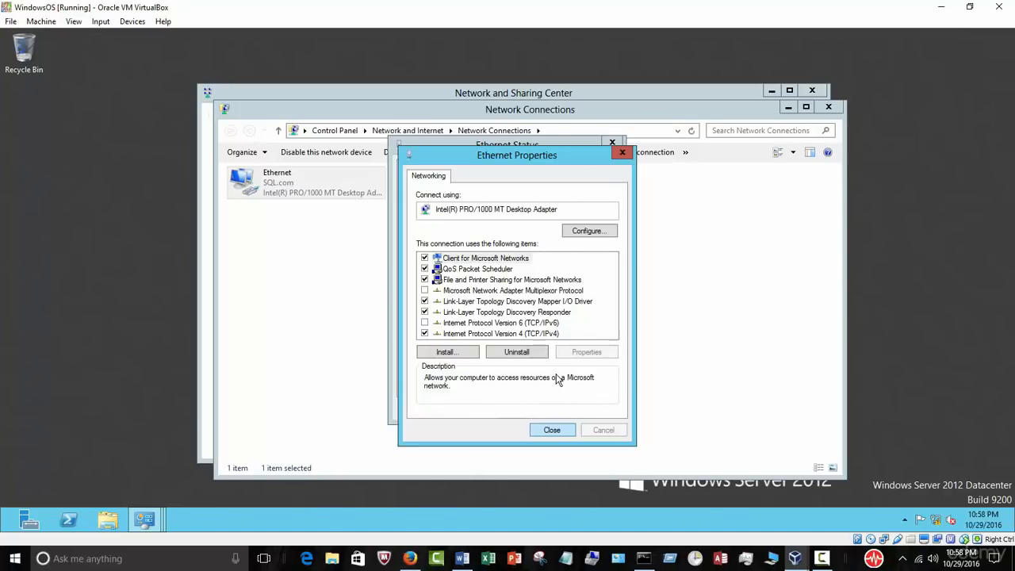
{"action": "left_click", "coordinate": [560, 430]}
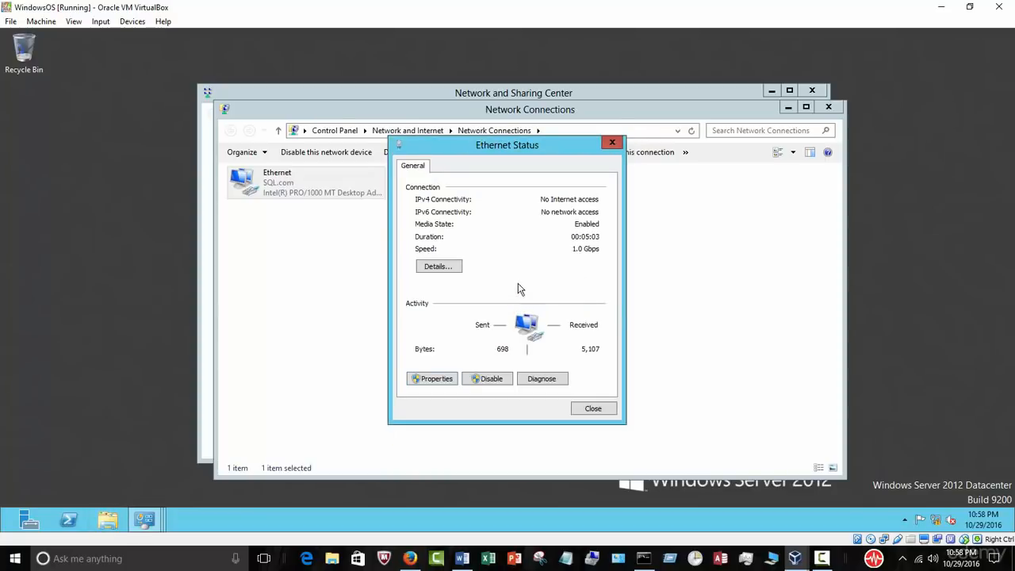
{"action": "left_click", "coordinate": [594, 407]}
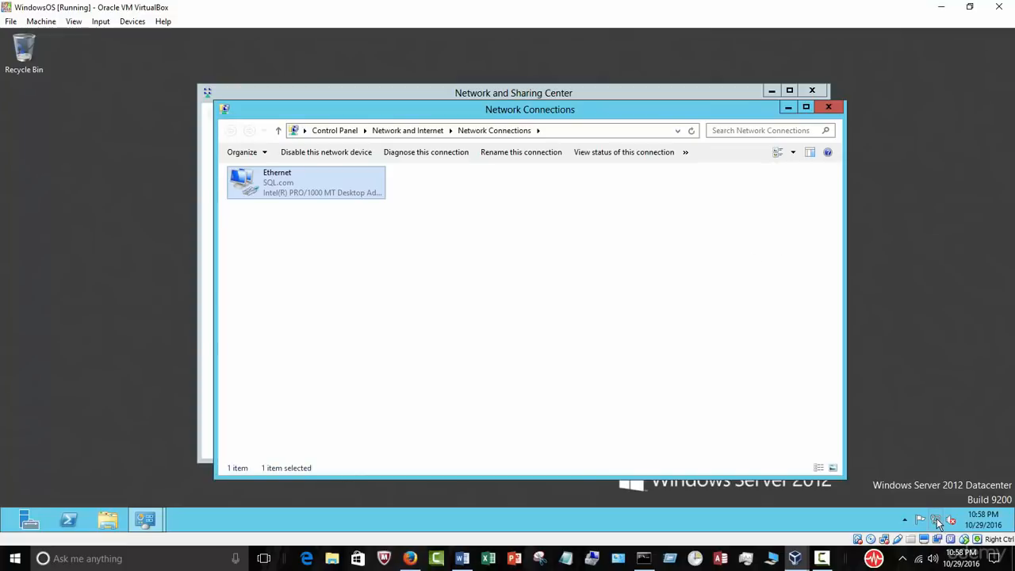
{"action": "mouse_move", "coordinate": [936, 517]}
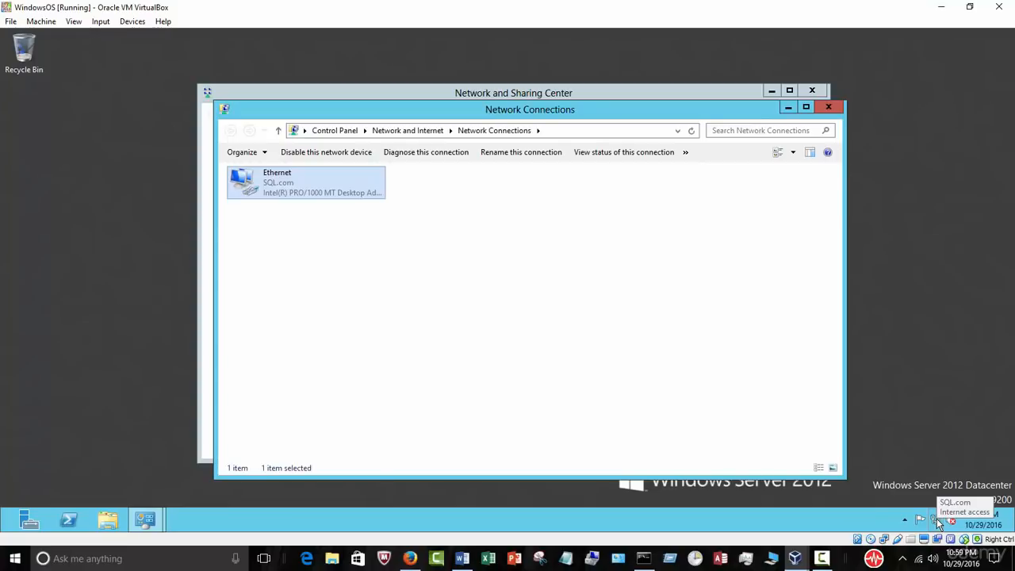
{"action": "left_click", "coordinate": [825, 107]}
{"action": "left_click", "coordinate": [811, 91]}
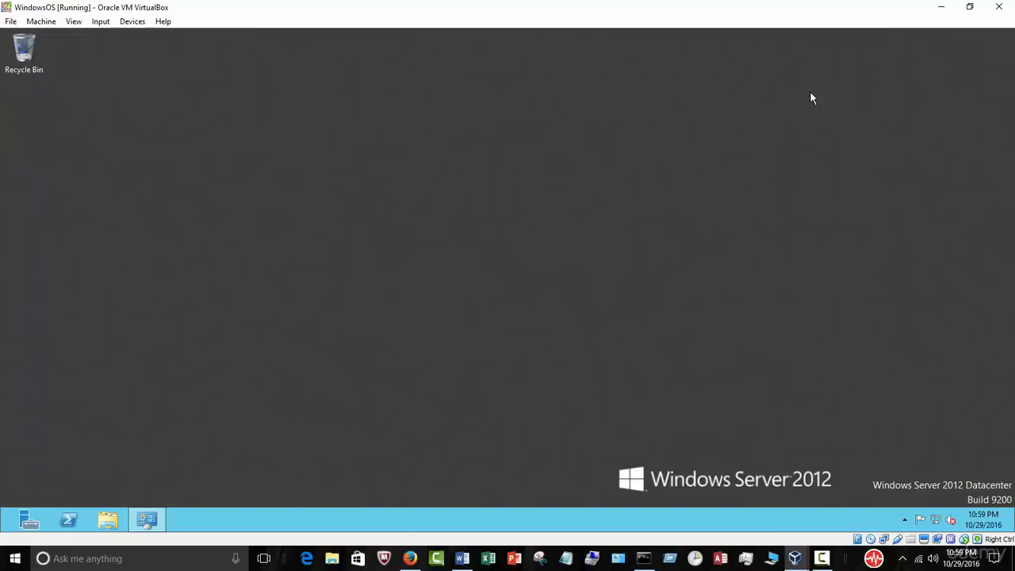
{"action": "right_click", "coordinate": [932, 519]}
{"action": "left_click", "coordinate": [926, 502]}
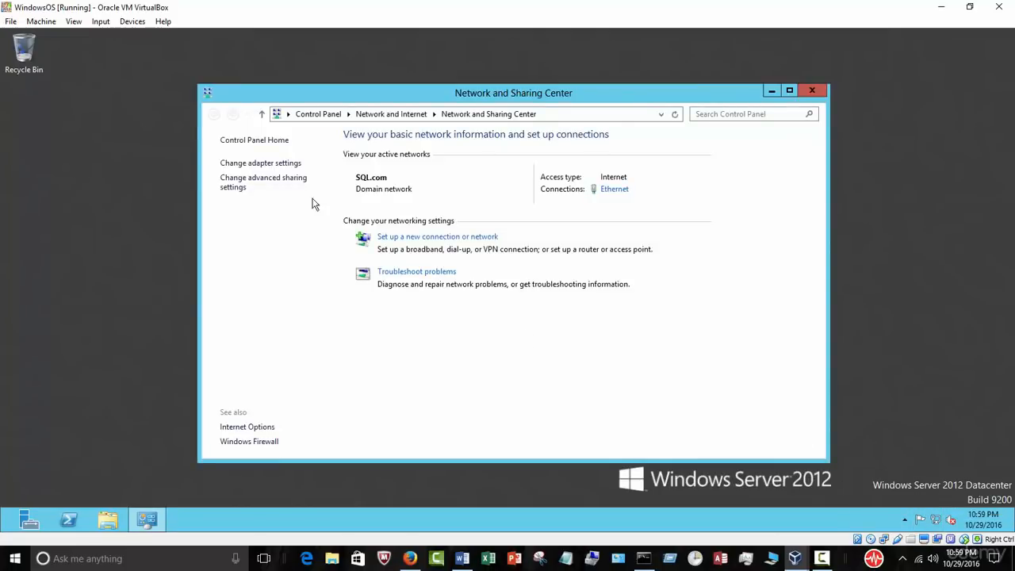
{"action": "left_click", "coordinate": [262, 163]}
{"action": "double_click", "coordinate": [275, 184]}
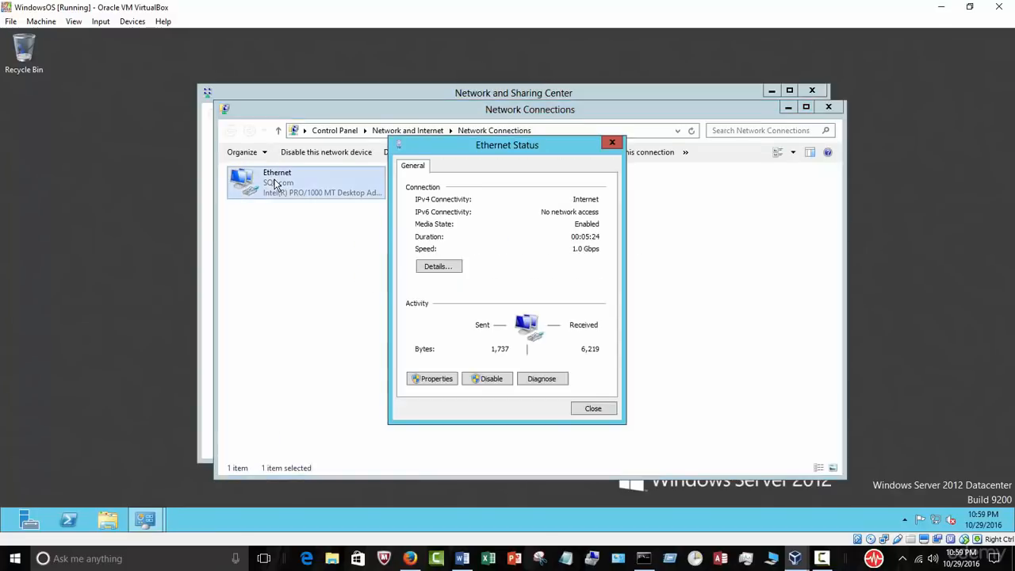
{"action": "left_click", "coordinate": [437, 379]}
{"action": "double_click", "coordinate": [467, 336]}
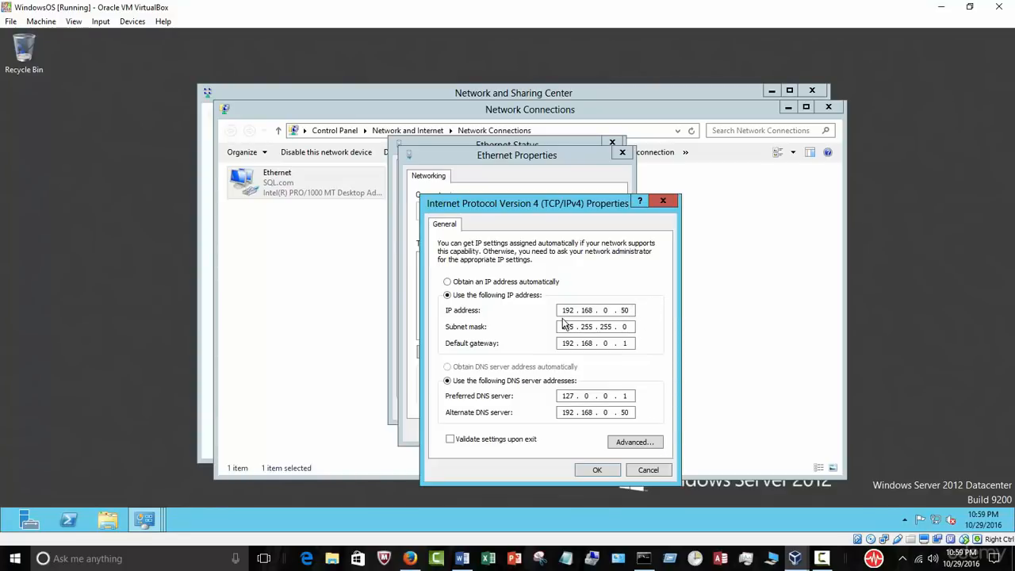
{"action": "left_click", "coordinate": [659, 472]}
{"action": "left_click", "coordinate": [623, 432]}
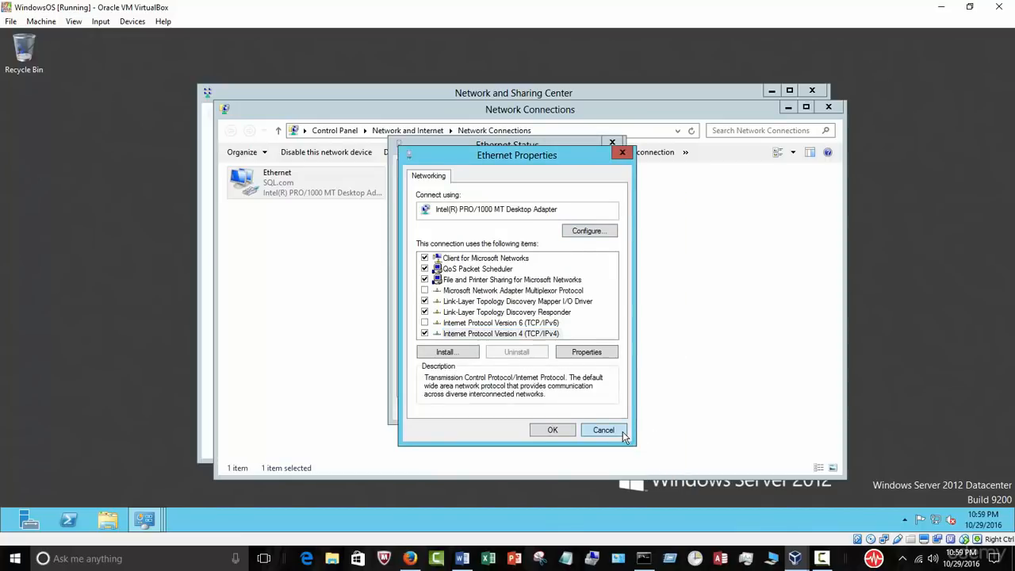
{"action": "left_click", "coordinate": [606, 411]}
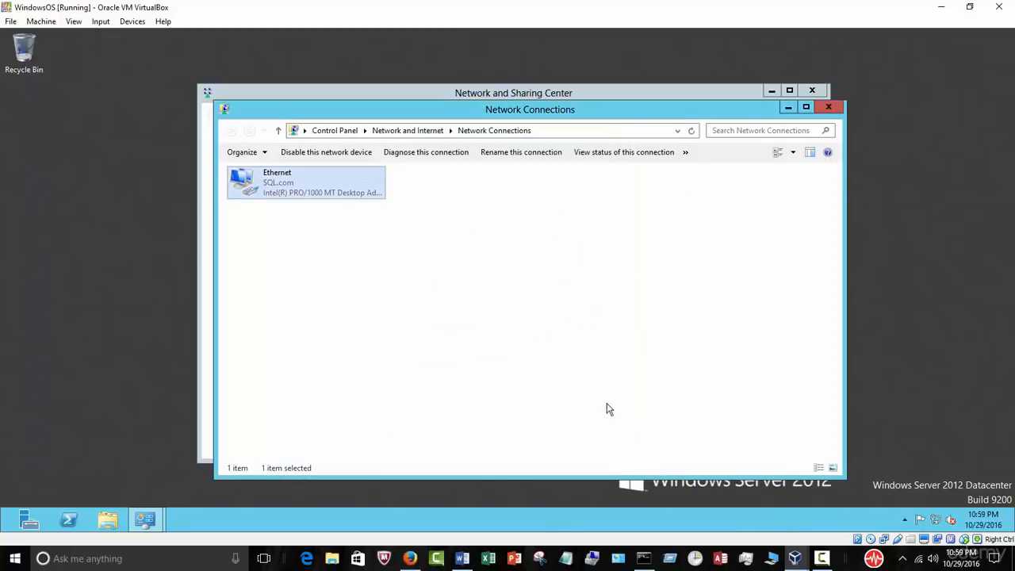
{"action": "left_click", "coordinate": [545, 358]}
{"action": "left_click", "coordinate": [826, 109]}
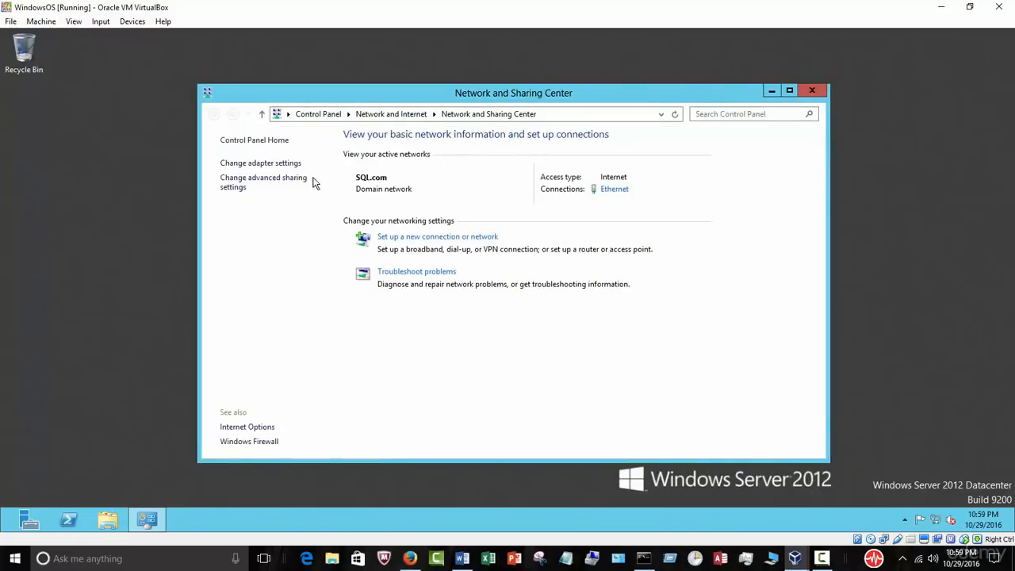
{"action": "left_click", "coordinate": [801, 90]}
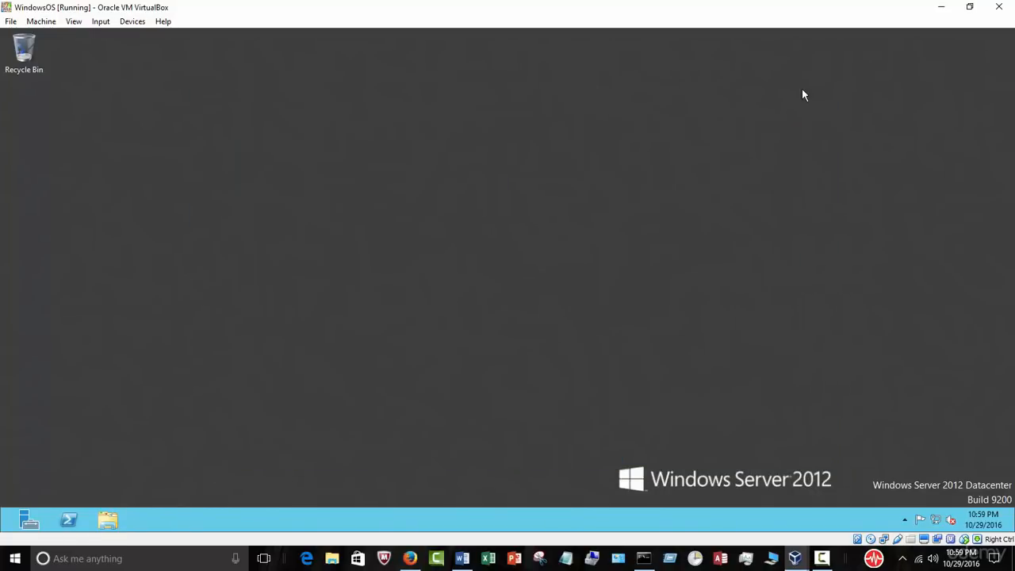
Step: Turn off IE Enhanced Security Configuration from Server Manager's Local Server page, then open Windows Firewall
{"action": "mouse_move", "coordinate": [934, 524]}
{"action": "left_click", "coordinate": [29, 521]}
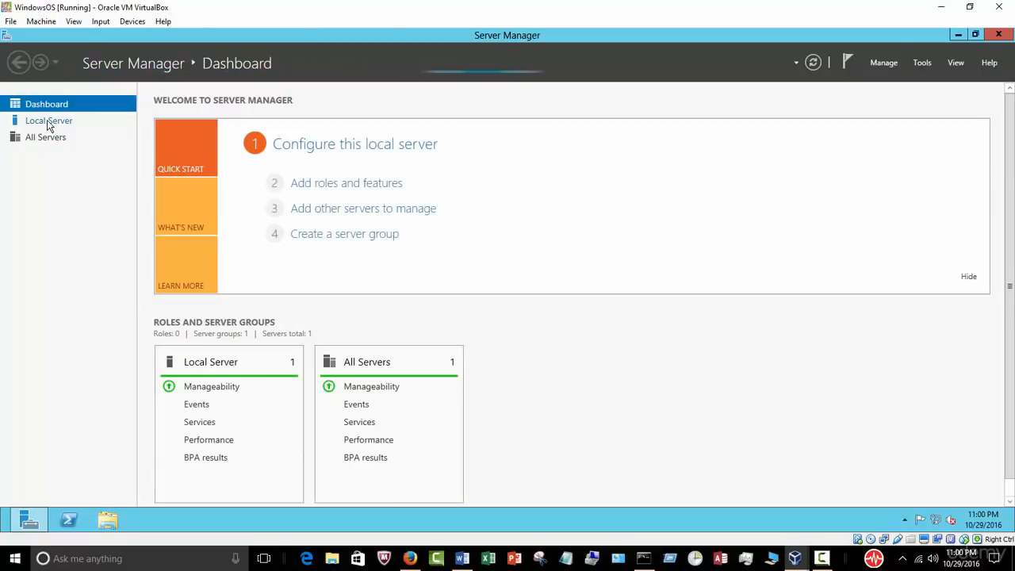
{"action": "left_click", "coordinate": [49, 122]}
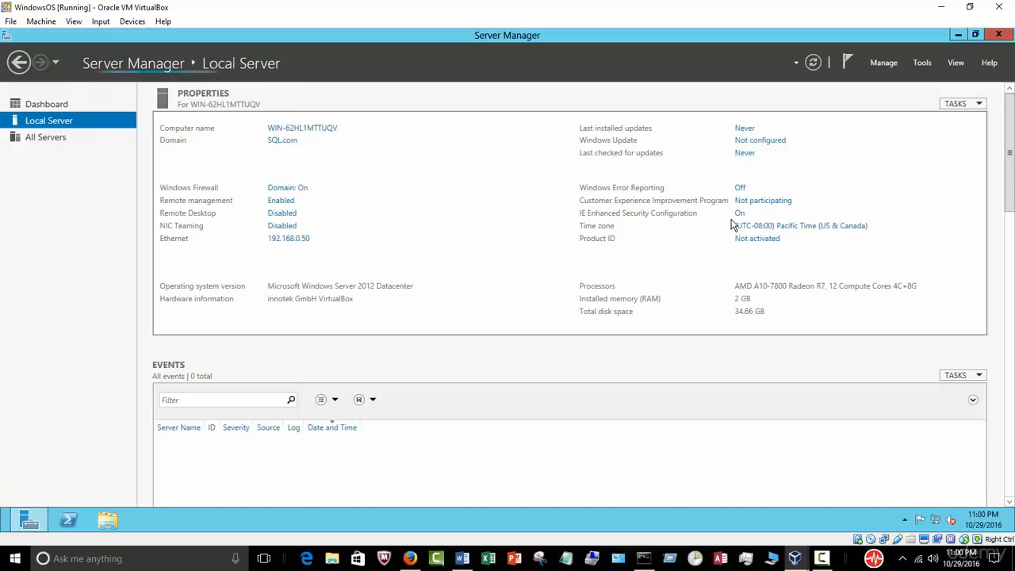
{"action": "left_click", "coordinate": [739, 215]}
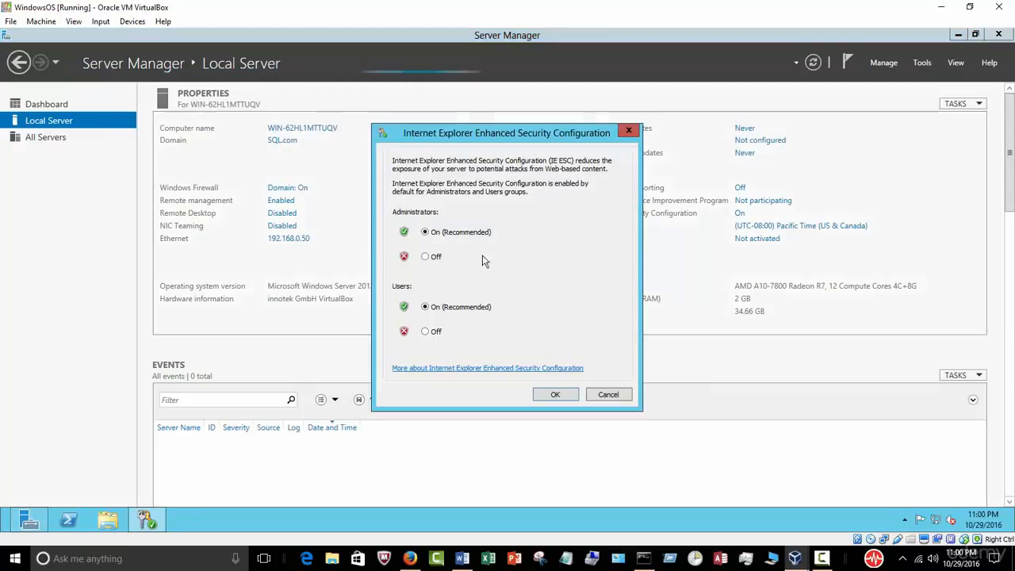
{"action": "left_click", "coordinate": [432, 256]}
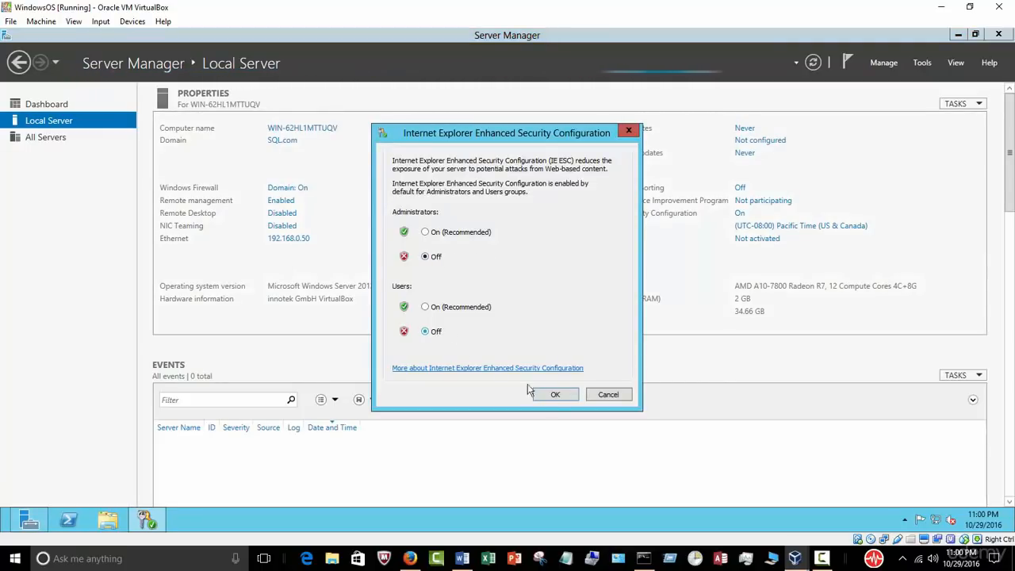
{"action": "left_click", "coordinate": [554, 394]}
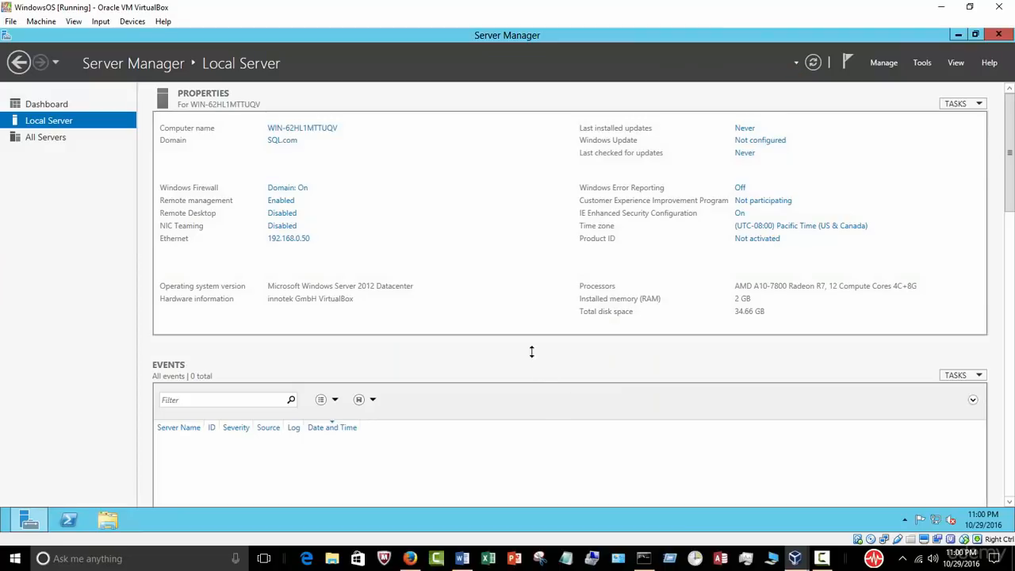
{"action": "left_click", "coordinate": [286, 190]}
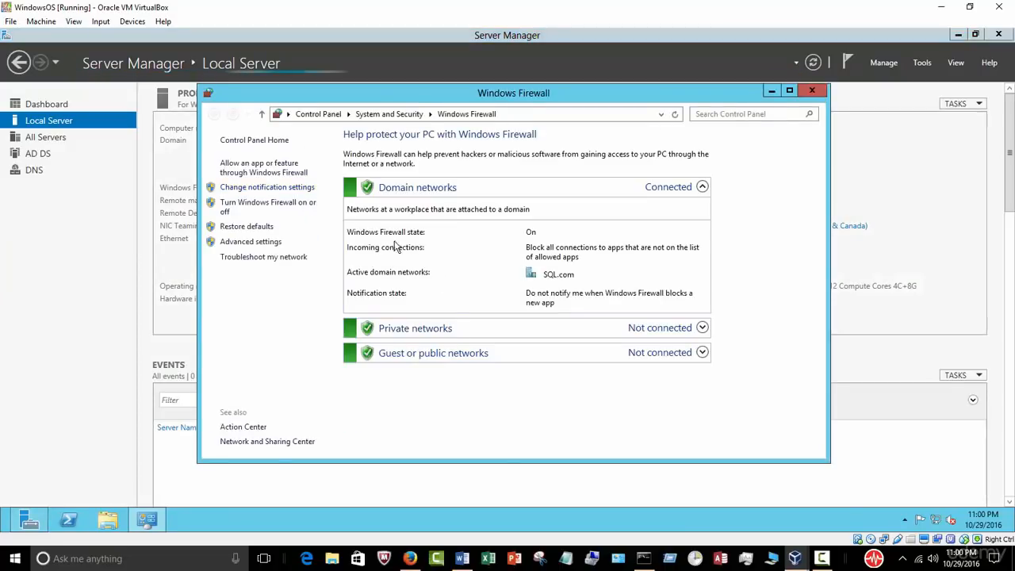
Step: Turn off Windows Firewall for domain, private and public networks, then close Firewall and Server Manager
{"action": "left_click", "coordinate": [245, 206]}
{"action": "left_click", "coordinate": [369, 233]}
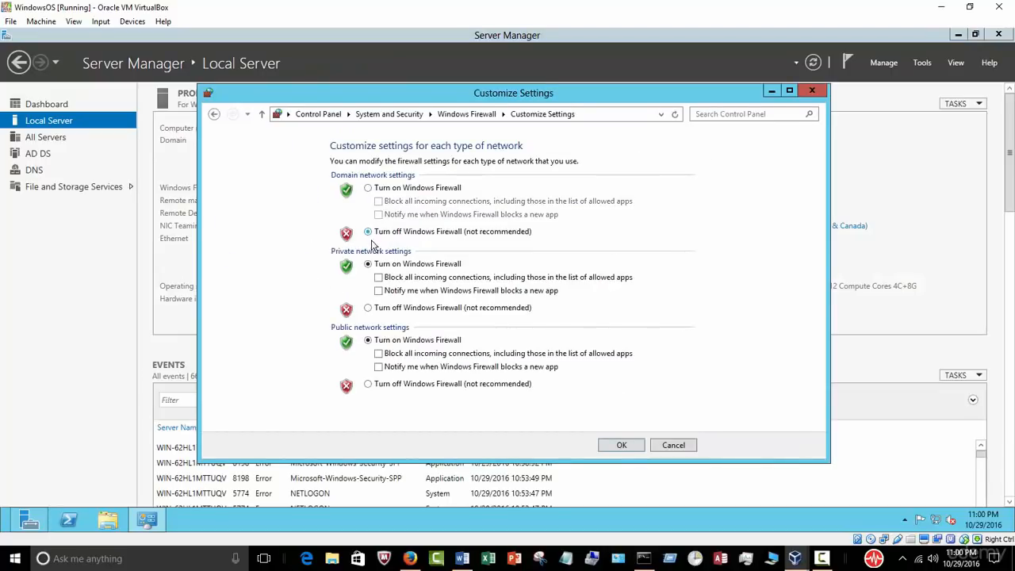
{"action": "left_click", "coordinate": [369, 309]}
{"action": "left_click", "coordinate": [369, 386]}
{"action": "left_click", "coordinate": [621, 446]}
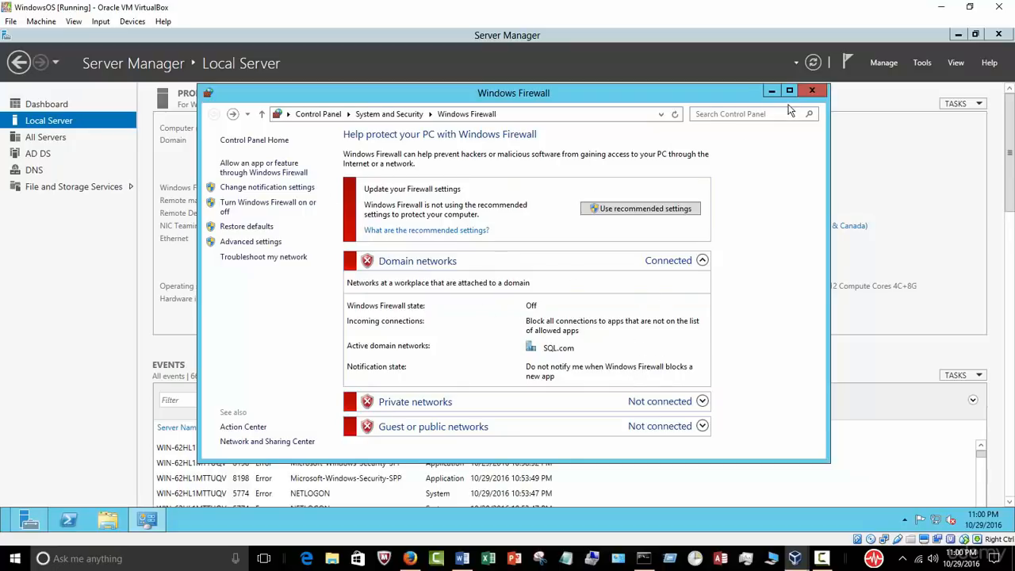
{"action": "left_click", "coordinate": [810, 92]}
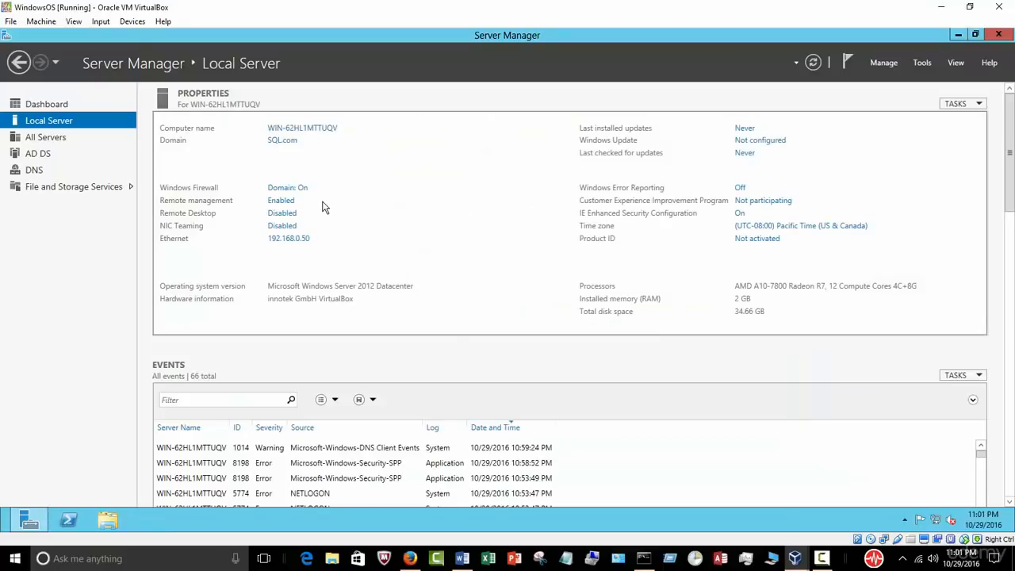
{"action": "left_click", "coordinate": [997, 35]}
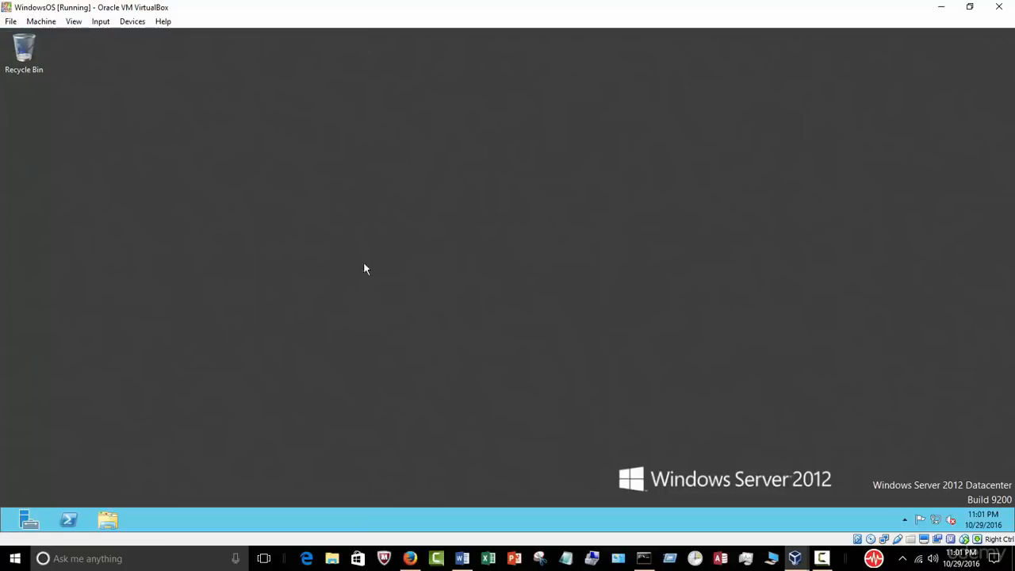
Step: Bring VirtualBox Manager forward and power off WindowsOS through Close > Power Off
{"action": "left_click", "coordinate": [796, 559]}
{"action": "left_click", "coordinate": [833, 512]}
{"action": "left_click", "coordinate": [796, 560]}
{"action": "left_click", "coordinate": [730, 515]}
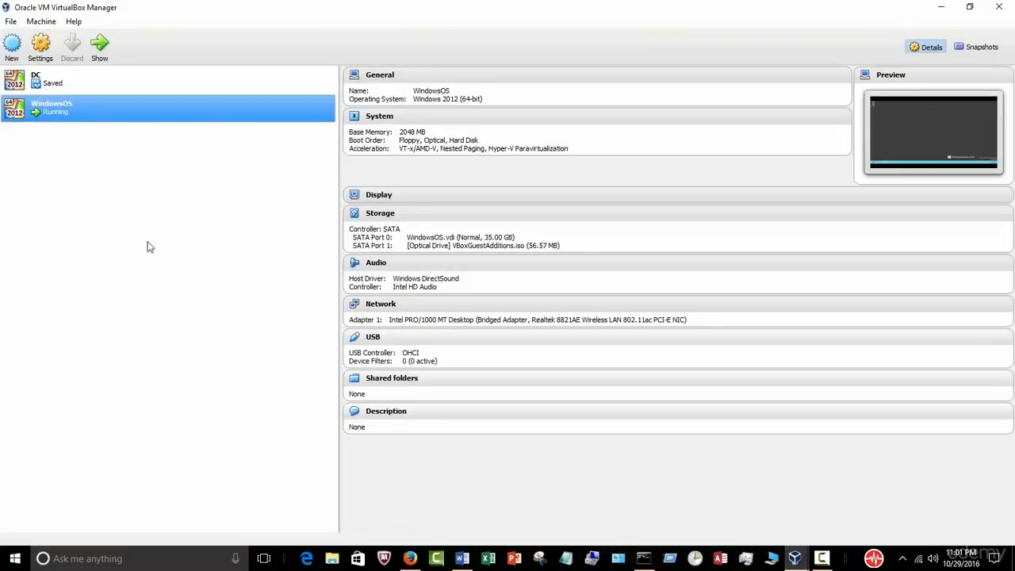
{"action": "right_click", "coordinate": [83, 120]}
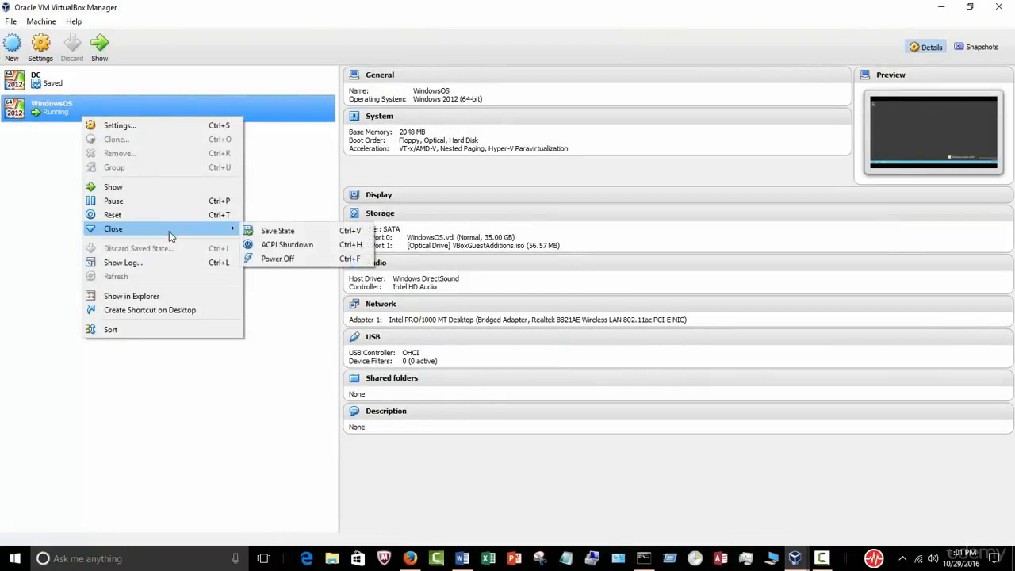
{"action": "mouse_move", "coordinate": [186, 230]}
{"action": "left_click", "coordinate": [305, 259]}
{"action": "left_click", "coordinate": [478, 319]}
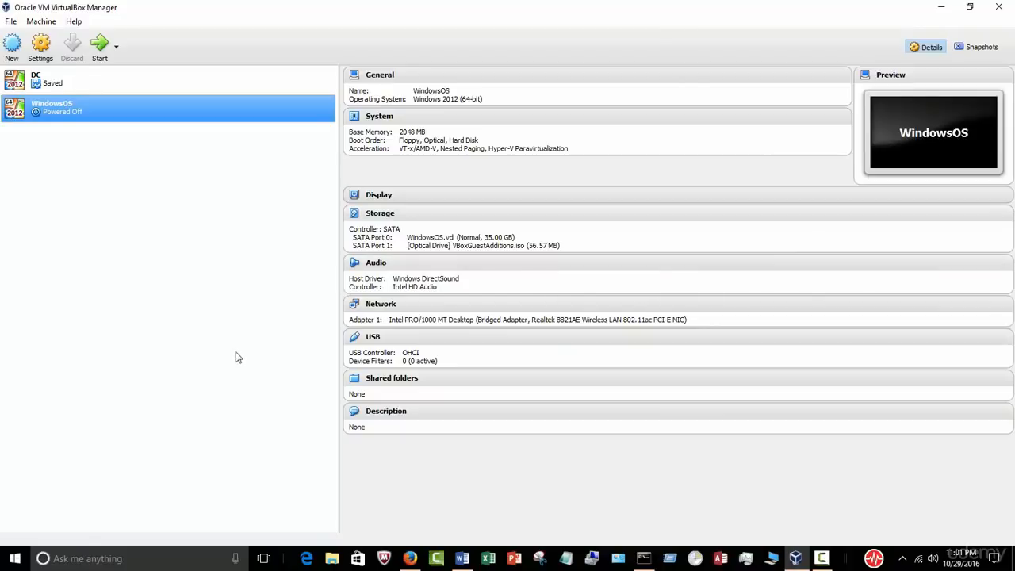
Step: Select the two domain-controller bullet lines in Word's topic list
{"action": "left_click", "coordinate": [462, 558]}
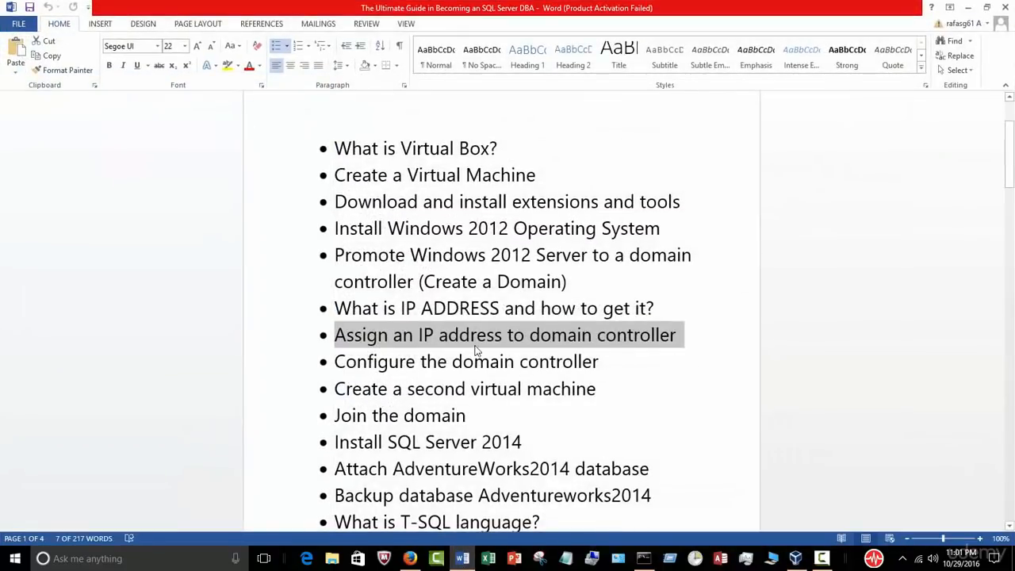
{"action": "left_click", "coordinate": [598, 337]}
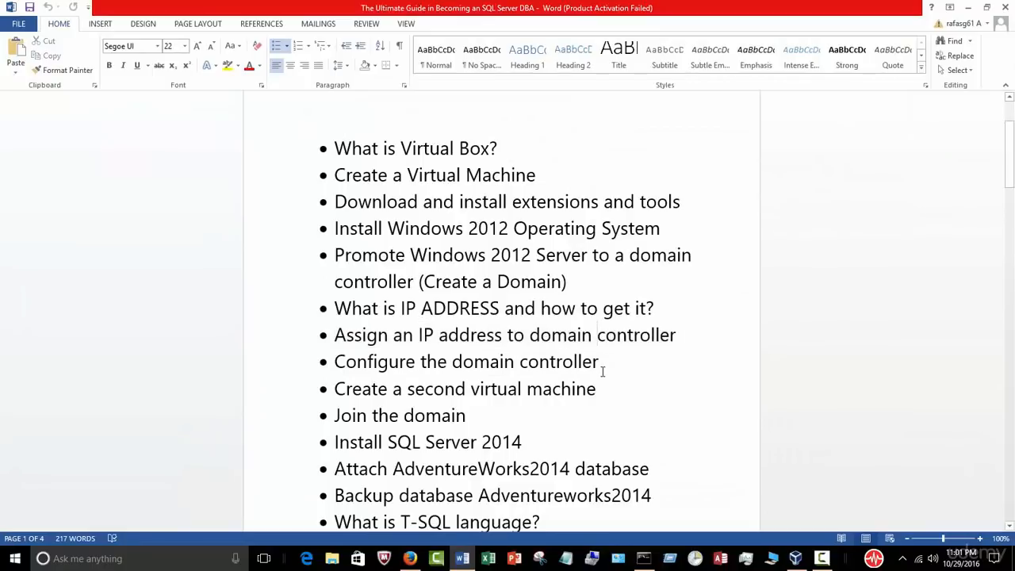
{"action": "left_click_drag", "start_coordinate": [603, 365], "coordinate": [311, 337]}
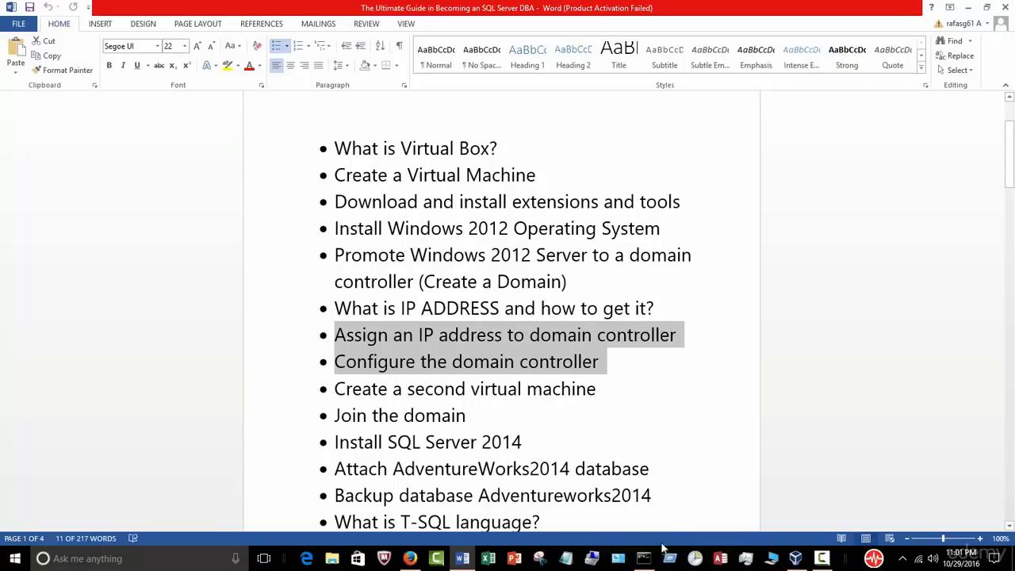
Step: Close the Command Prompt showing the ipconfig output and return to VirtualBox Manager
{"action": "left_click", "coordinate": [643, 558]}
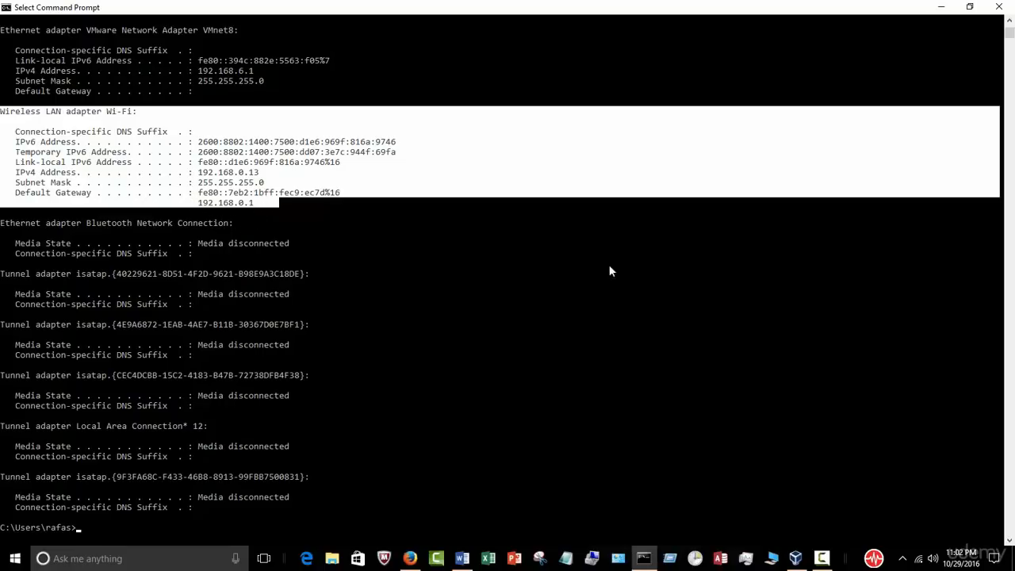
{"action": "left_click", "coordinate": [1000, 8]}
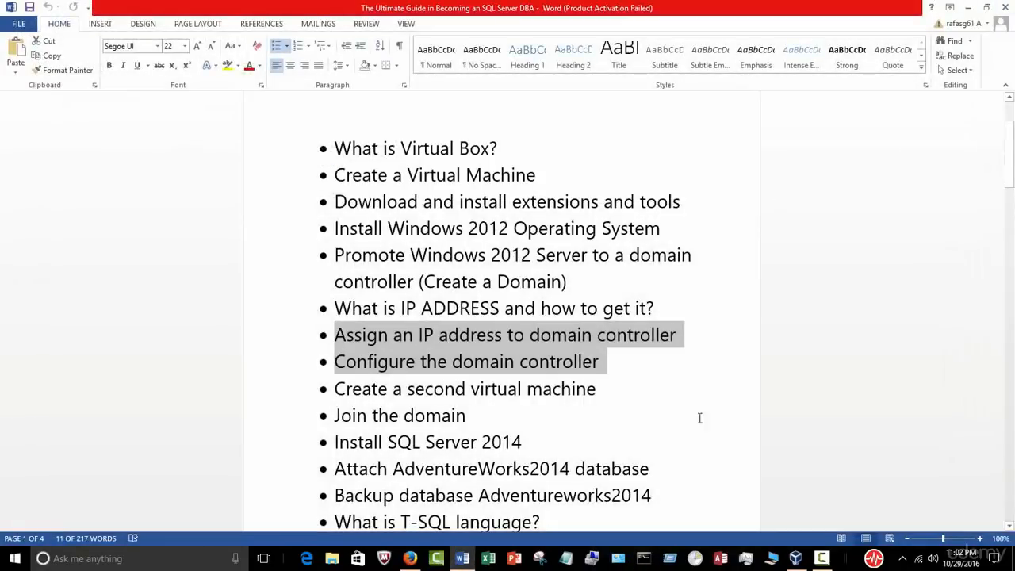
{"action": "left_click", "coordinate": [799, 555]}
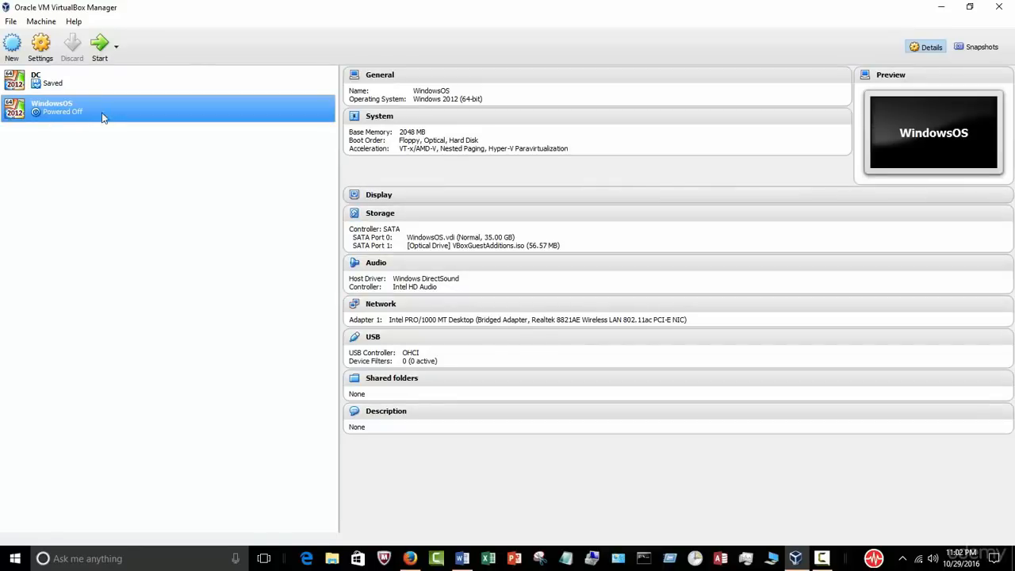
Step: Start the WindowsOS virtual machine and switch it to full-screen mode
{"action": "left_click", "coordinate": [100, 48]}
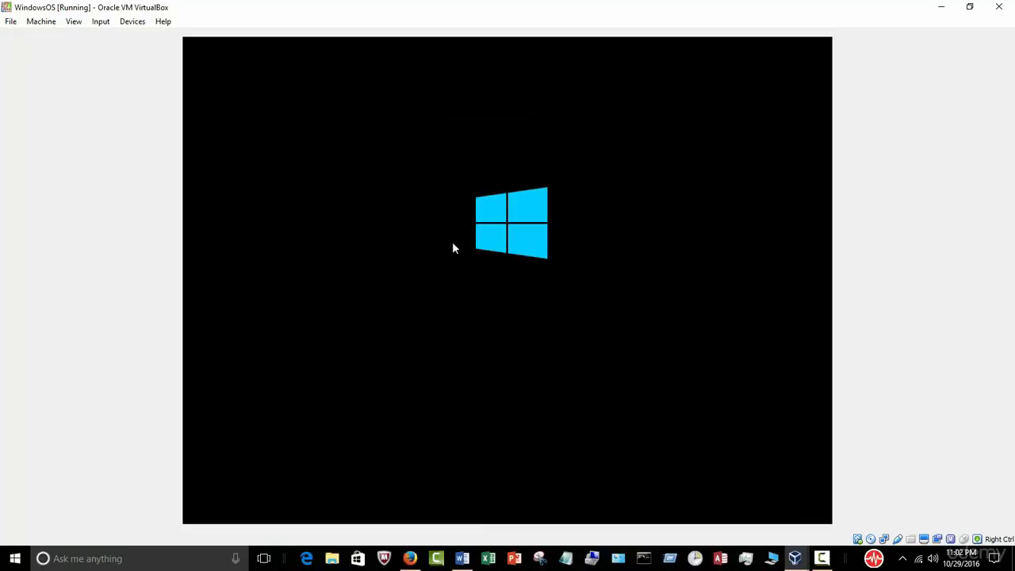
{"action": "left_click", "coordinate": [72, 22]}
{"action": "left_click", "coordinate": [111, 37]}
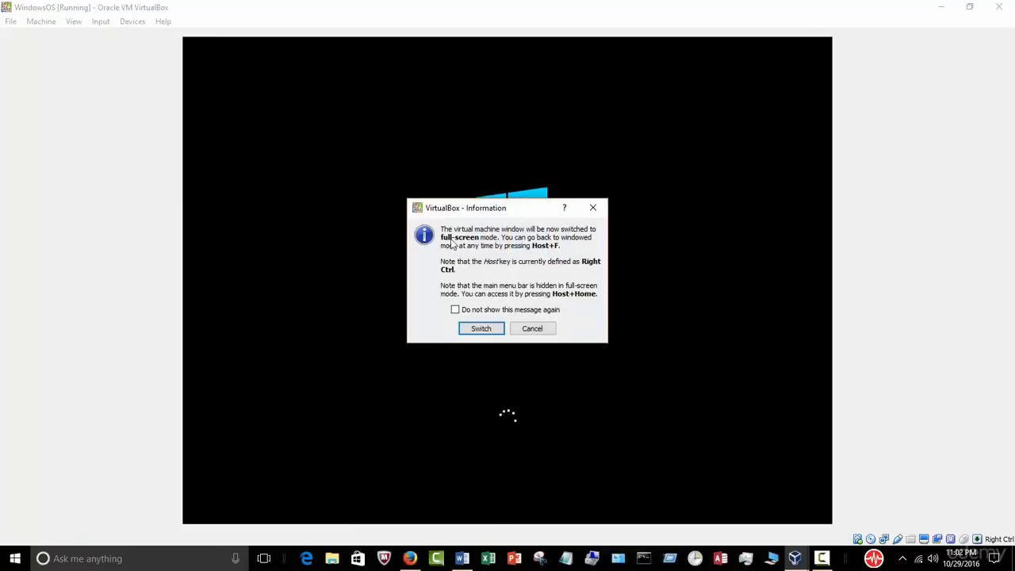
{"action": "left_click", "coordinate": [485, 330]}
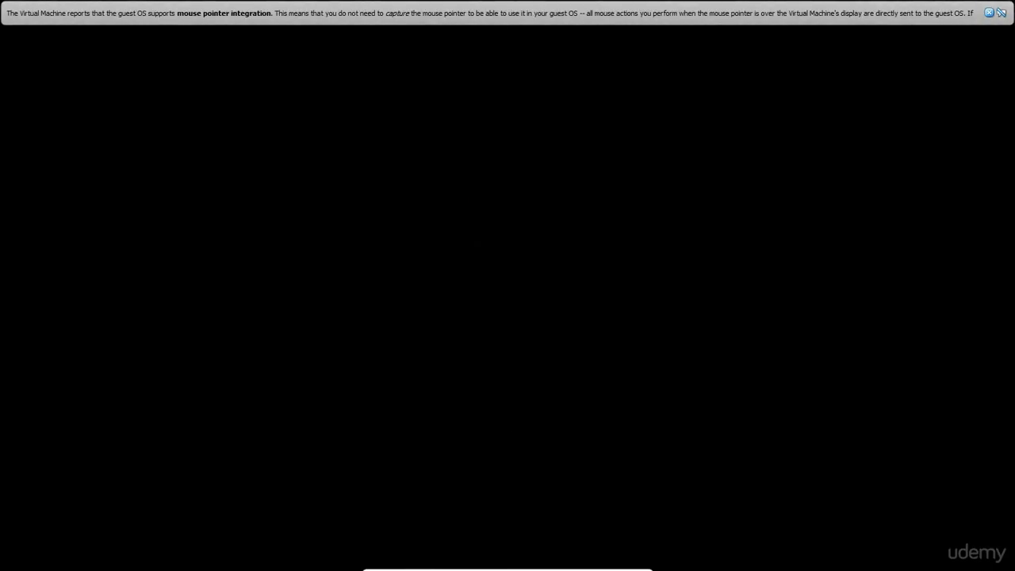
{"action": "left_click", "coordinate": [988, 13]}
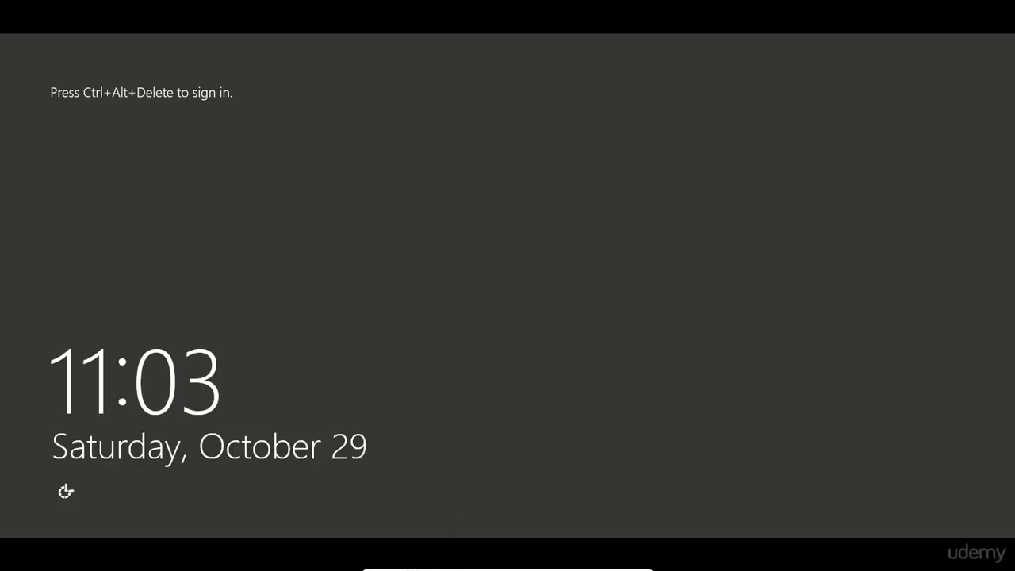
Step: Leave full-screen mode and send Ctrl-Alt-Del to the server to reach sign-in
{"action": "left_click", "coordinate": [474, 562]}
{"action": "mouse_move", "coordinate": [494, 547]}
{"action": "left_click", "coordinate": [449, 564]}
{"action": "left_click", "coordinate": [449, 564]}
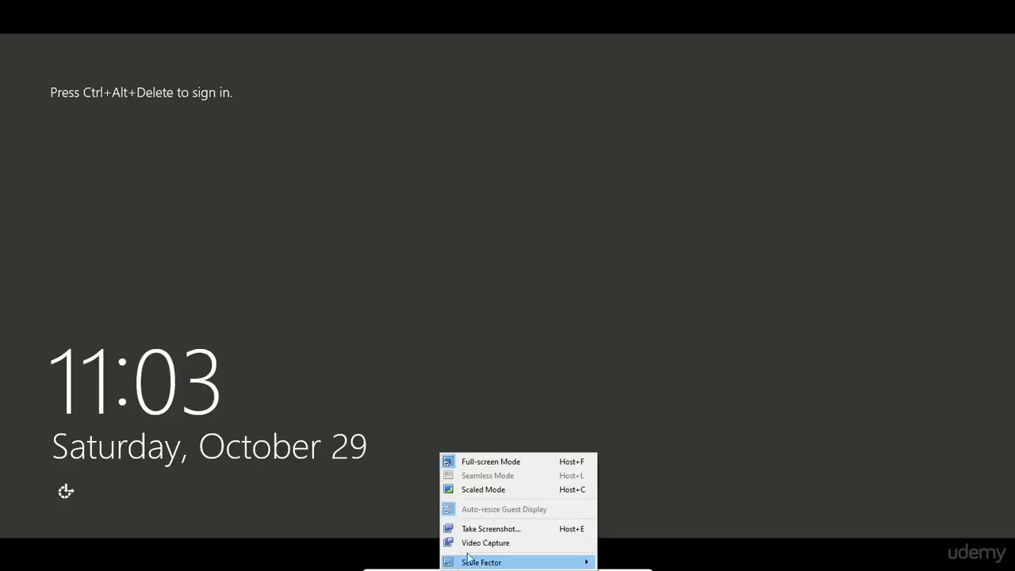
{"action": "left_click", "coordinate": [509, 463]}
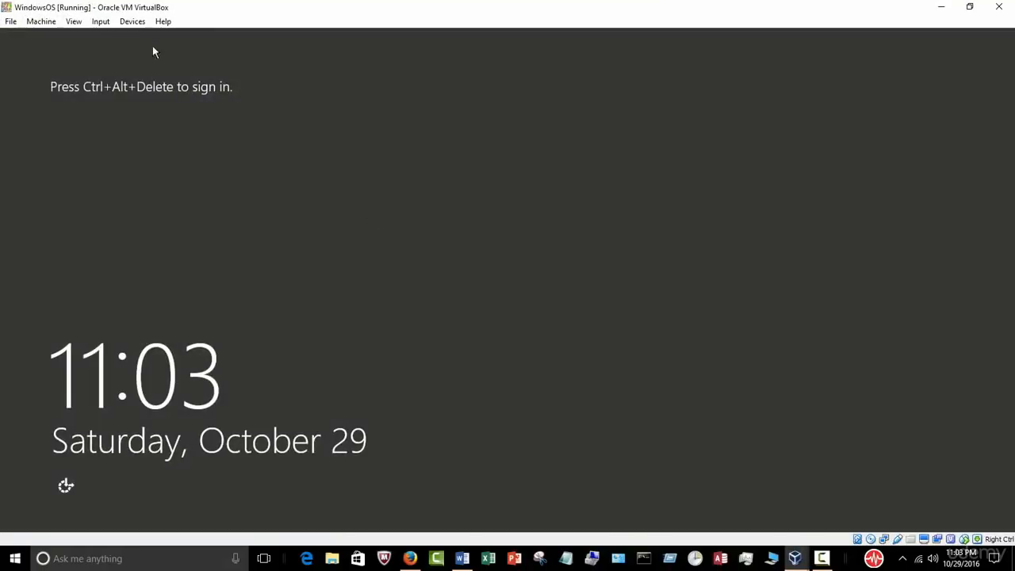
{"action": "left_click", "coordinate": [101, 21]}
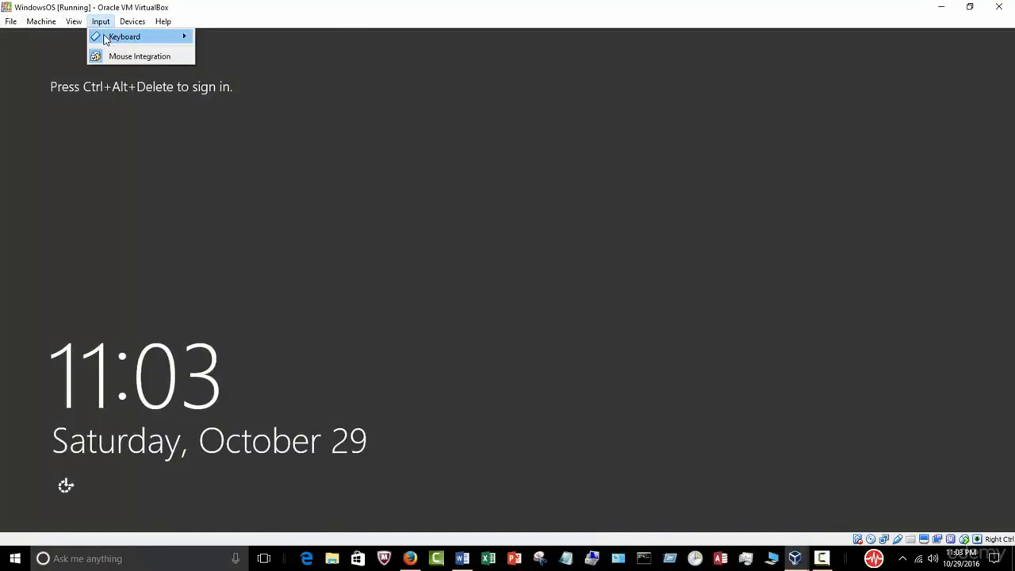
{"action": "mouse_move", "coordinate": [105, 40]}
{"action": "left_click", "coordinate": [216, 61]}
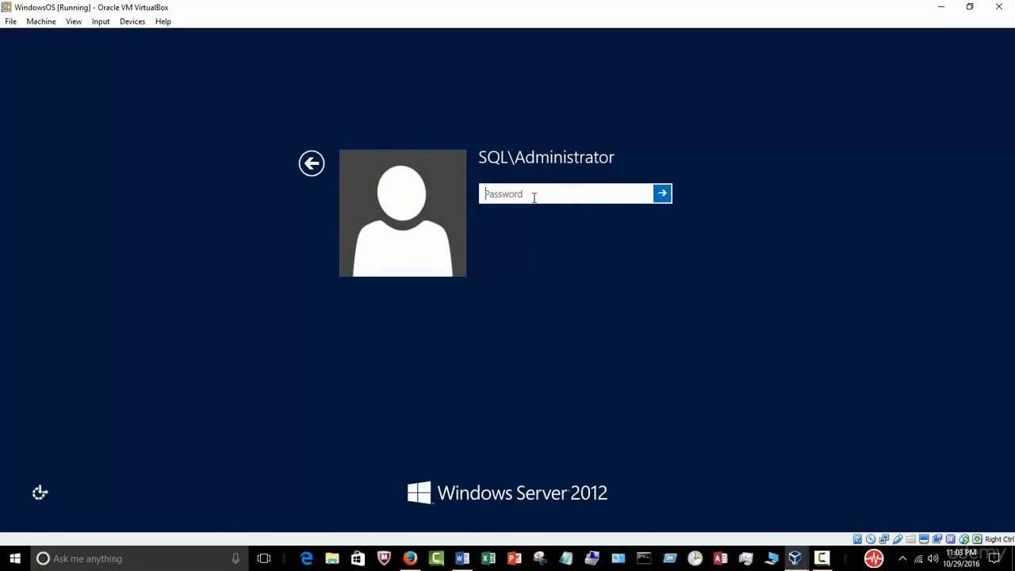
Step: Enter the domain administrator's password to sign in to the server
{"action": "type", "text": "Pa$$w0rd123"}
{"action": "key", "text": "Return"}
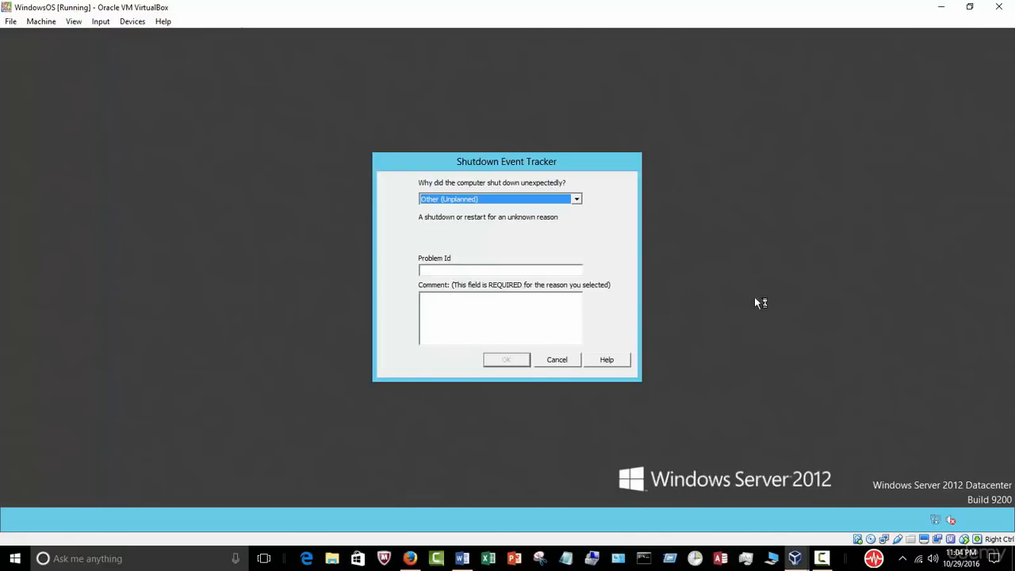
Step: Close the Shutdown Event Tracker with comment 'o' and launch Server Manager
{"action": "left_click", "coordinate": [489, 318]}
{"action": "type", "text": "ok"}
{"action": "left_click", "coordinate": [510, 360]}
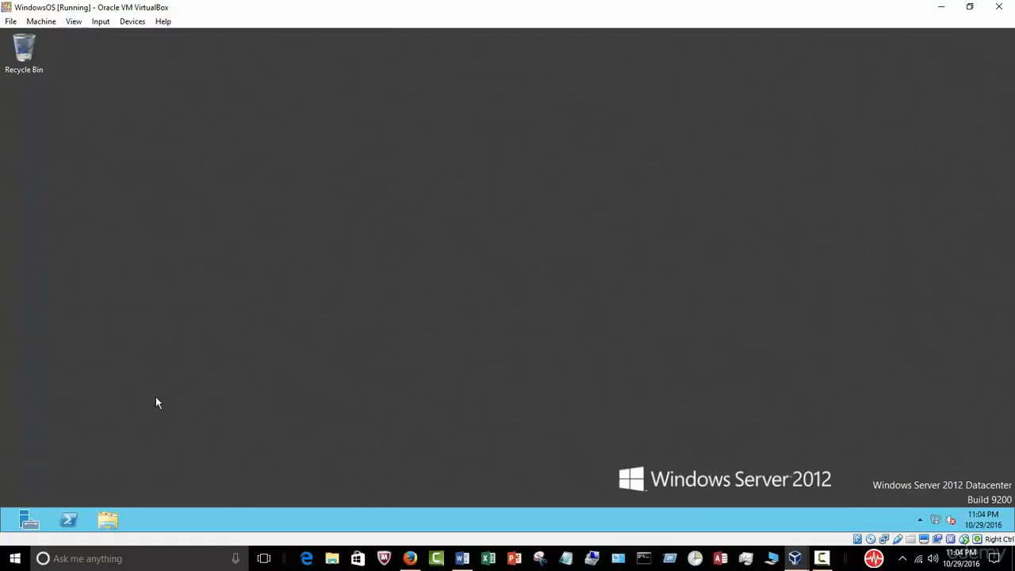
{"action": "left_click", "coordinate": [26, 520]}
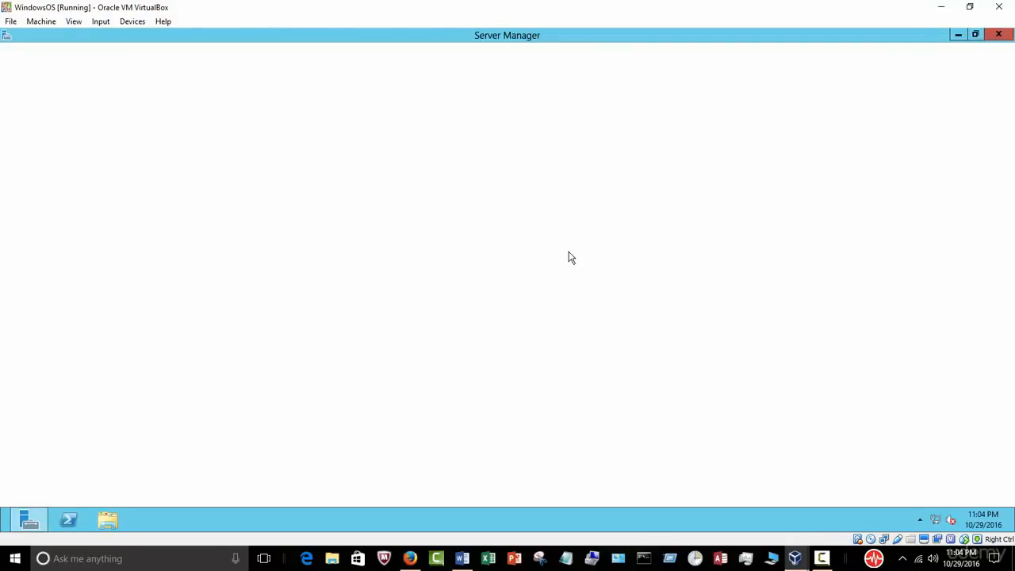
Step: Confirm Local Server shows Windows Firewall and IE ESC Off, then close Server Manager
{"action": "left_click", "coordinate": [62, 125]}
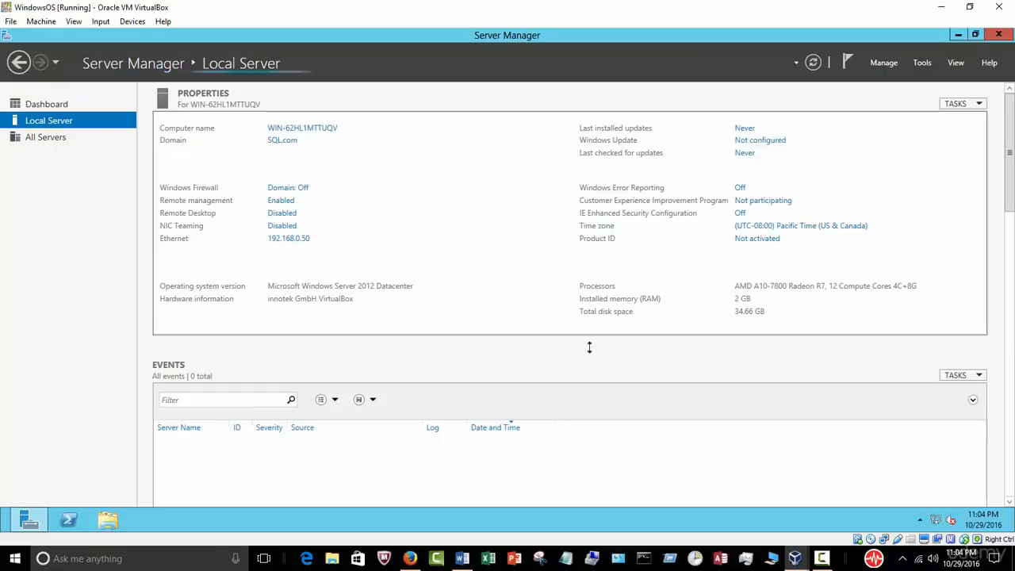
{"action": "left_click", "coordinate": [998, 34]}
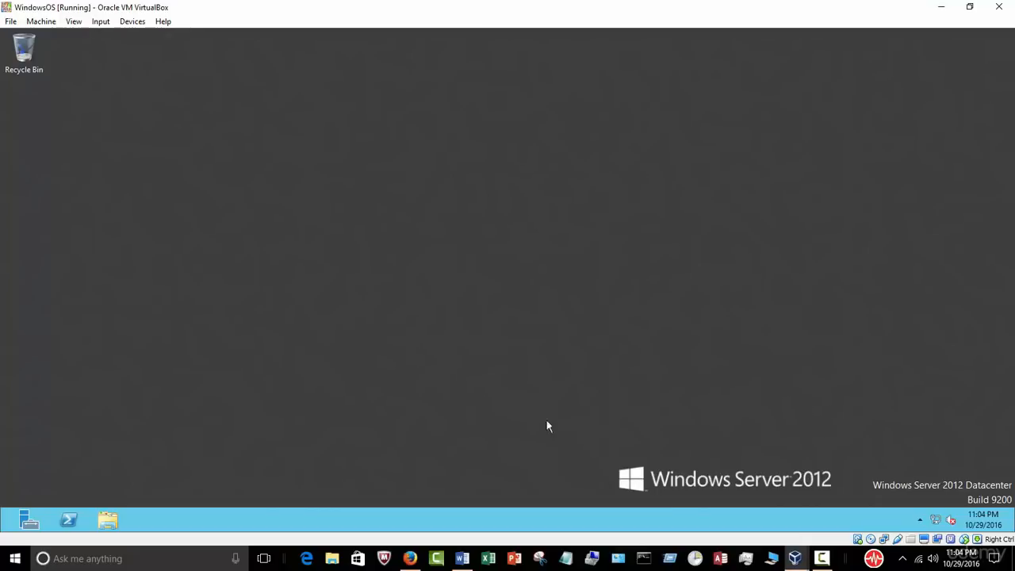
Step: Switch to Word's course outline and highlight the 'Create a second virtual machine' step
{"action": "left_click", "coordinate": [463, 558]}
{"action": "left_click", "coordinate": [533, 434]}
{"action": "scroll", "coordinate": [589, 379], "scroll_direction": "down", "scroll_amount": 1}
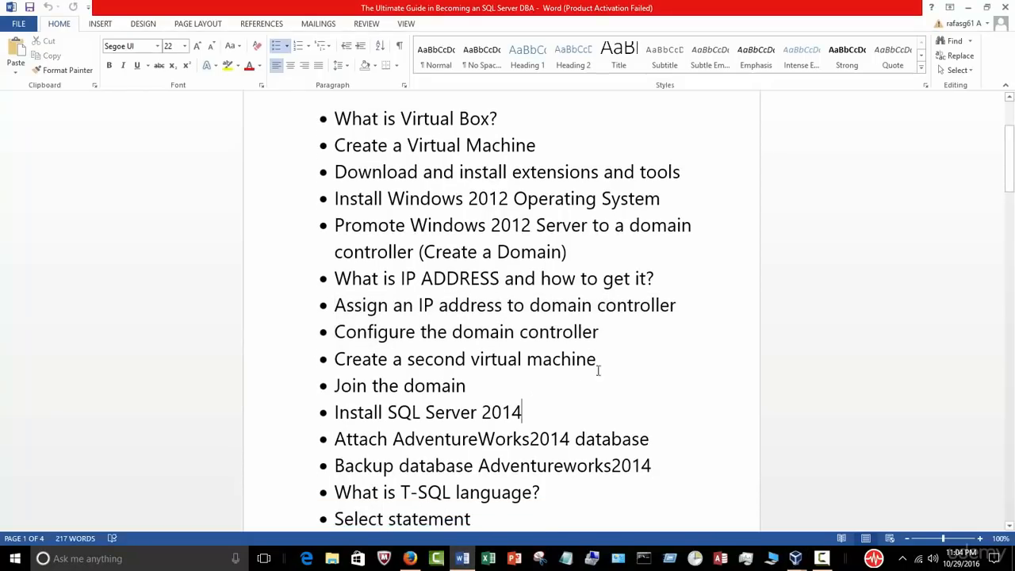
{"action": "left_click_drag", "start_coordinate": [602, 358], "coordinate": [357, 358]}
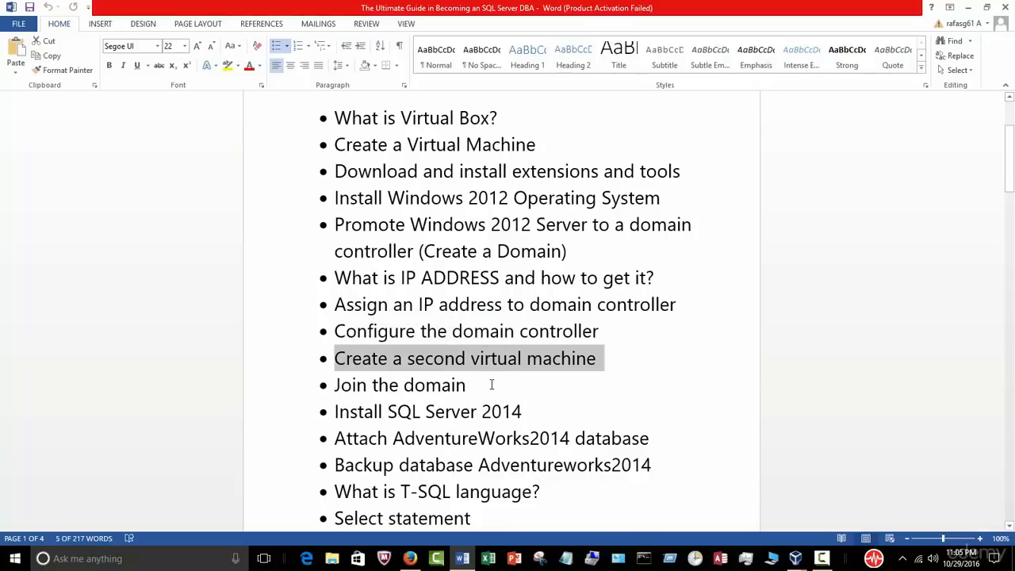
{"action": "scroll", "coordinate": [574, 396], "scroll_direction": "down", "scroll_amount": 1}
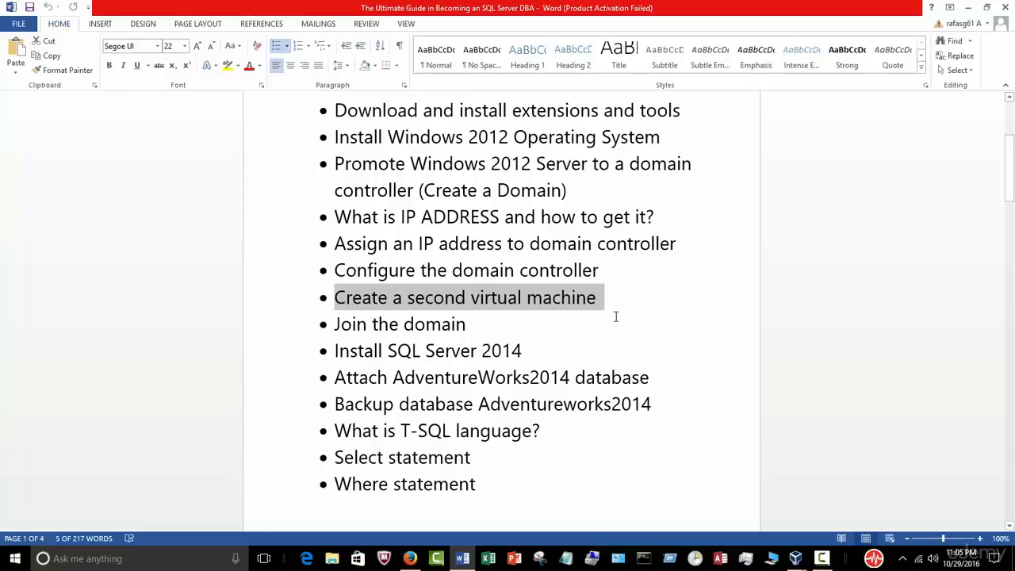
{"action": "scroll", "coordinate": [626, 309], "scroll_direction": "down", "scroll_amount": 1}
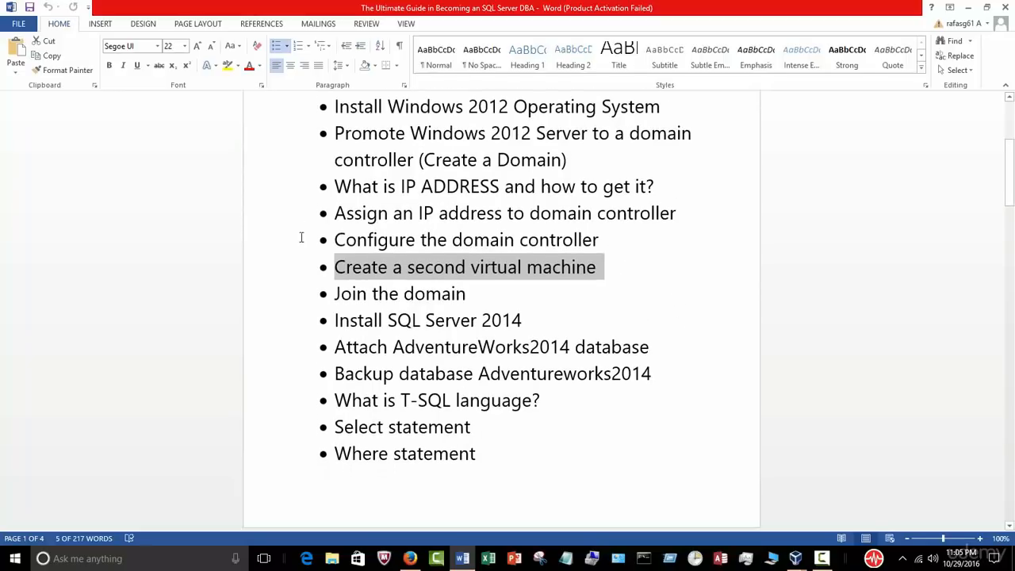
{"action": "left_click", "coordinate": [617, 272]}
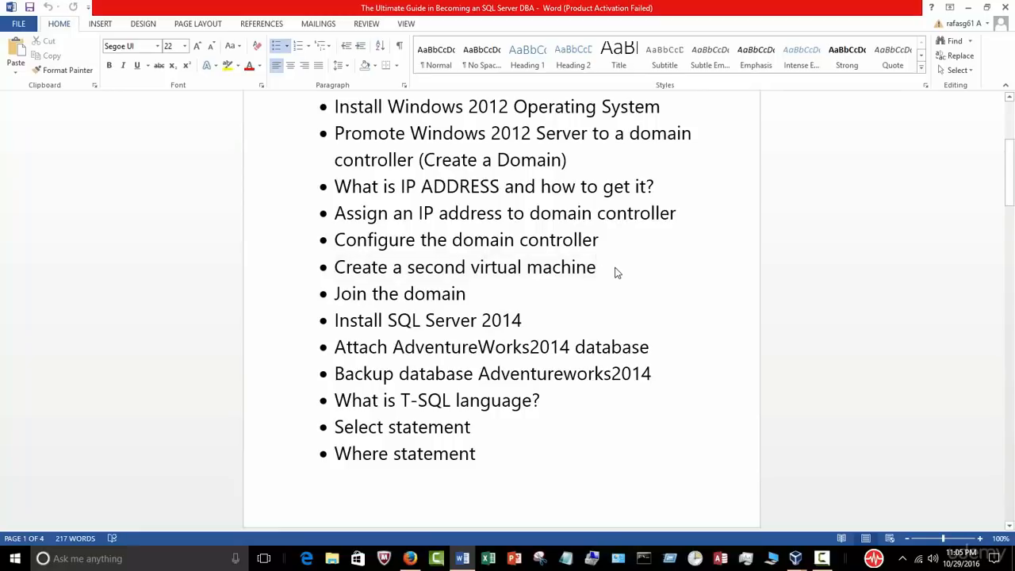
{"action": "left_click_drag", "start_coordinate": [617, 272], "coordinate": [331, 270]}
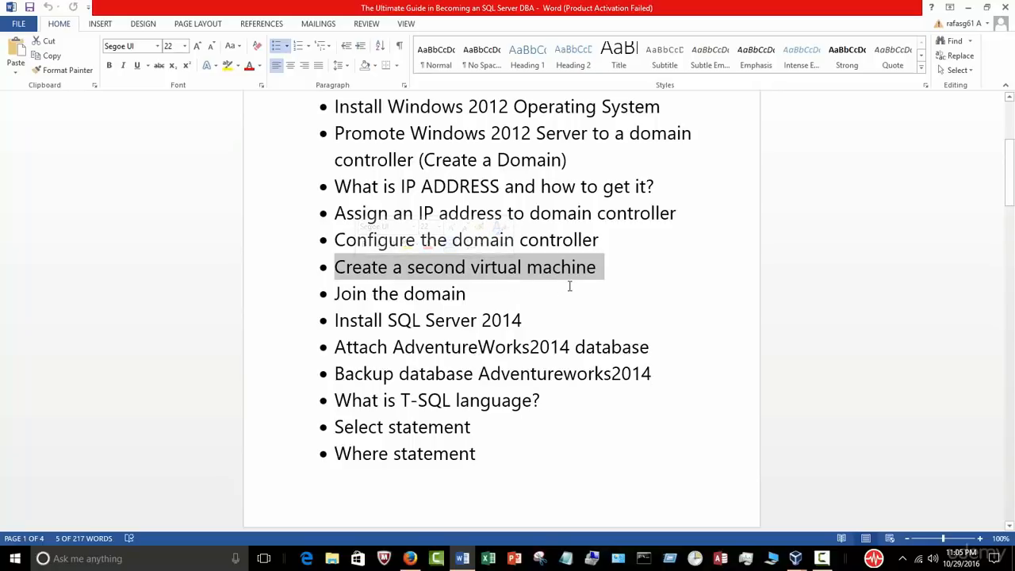
Step: Highlight 'What is IP ADDRESS' and 'Install SQL Server 2014', then 'Create a second virtual machine' again
{"action": "scroll", "coordinate": [577, 207], "scroll_direction": "up", "scroll_amount": 1}
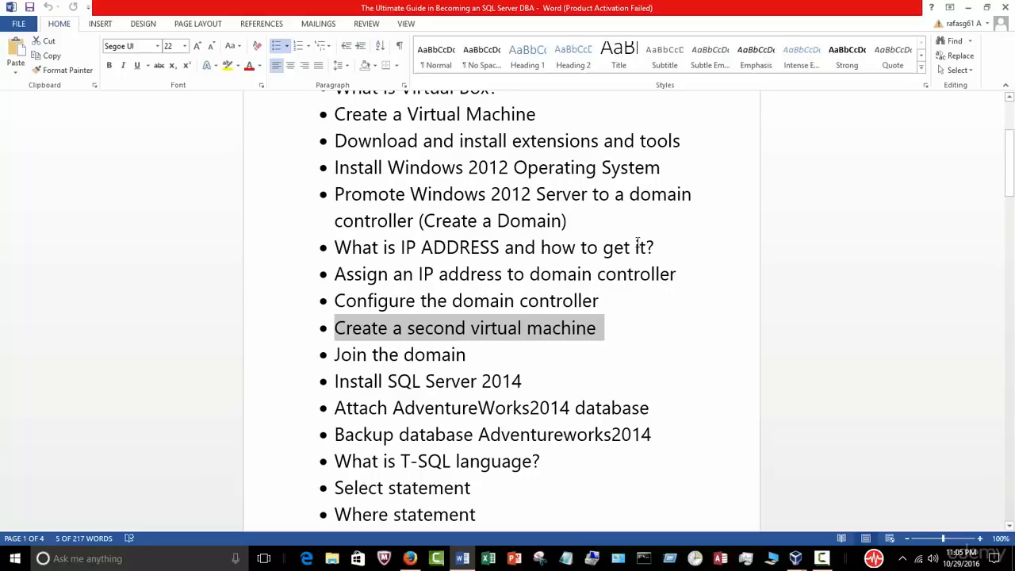
{"action": "left_click_drag", "start_coordinate": [653, 247], "coordinate": [348, 247]}
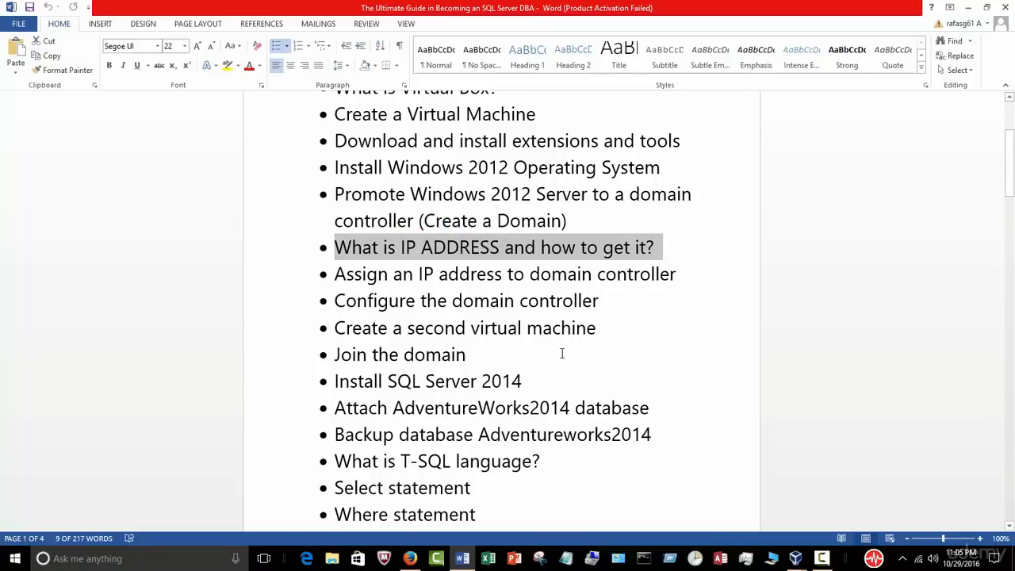
{"action": "left_click_drag", "start_coordinate": [525, 380], "coordinate": [361, 373]}
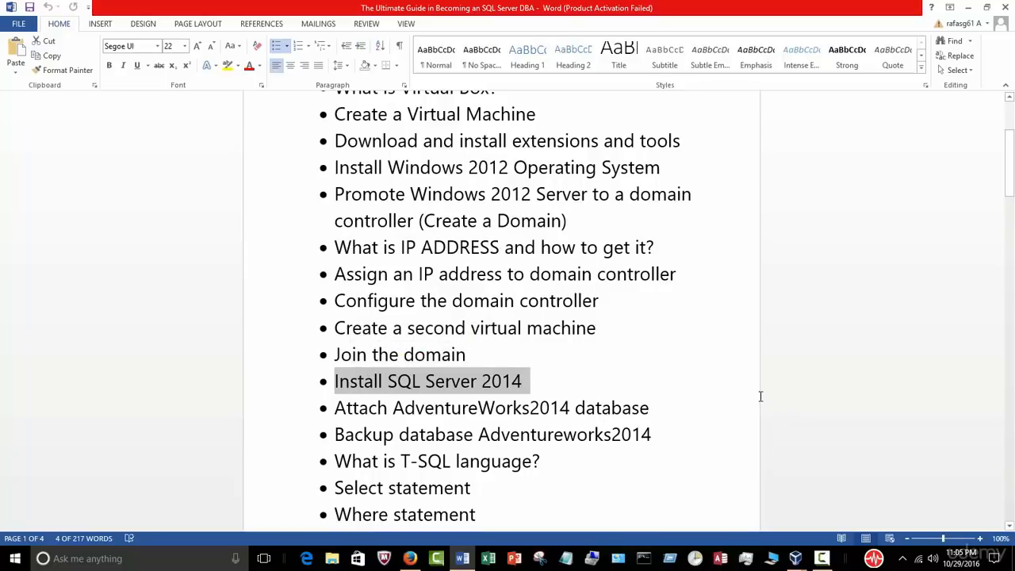
{"action": "left_click", "coordinate": [668, 386]}
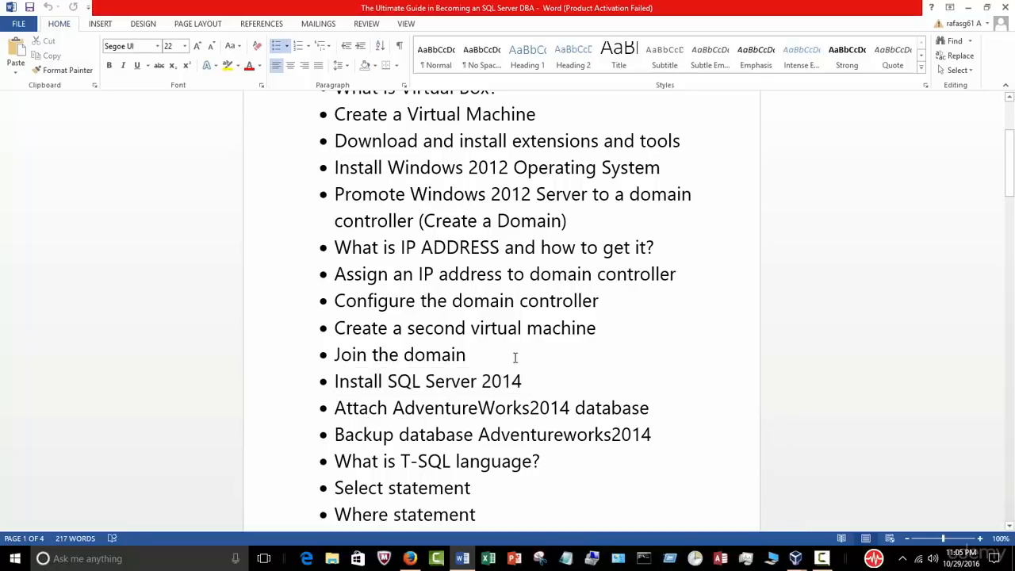
{"action": "left_click_drag", "start_coordinate": [596, 328], "coordinate": [334, 328]}
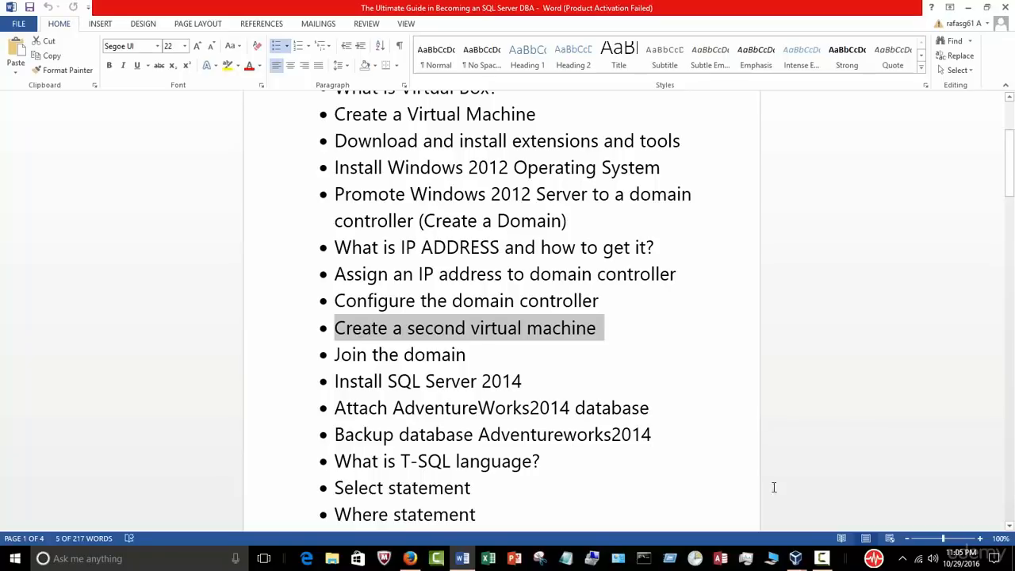
Step: Highlight the 'Create a second virtual machine' and 'Join the domain' steps together
{"action": "left_click", "coordinate": [821, 558]}
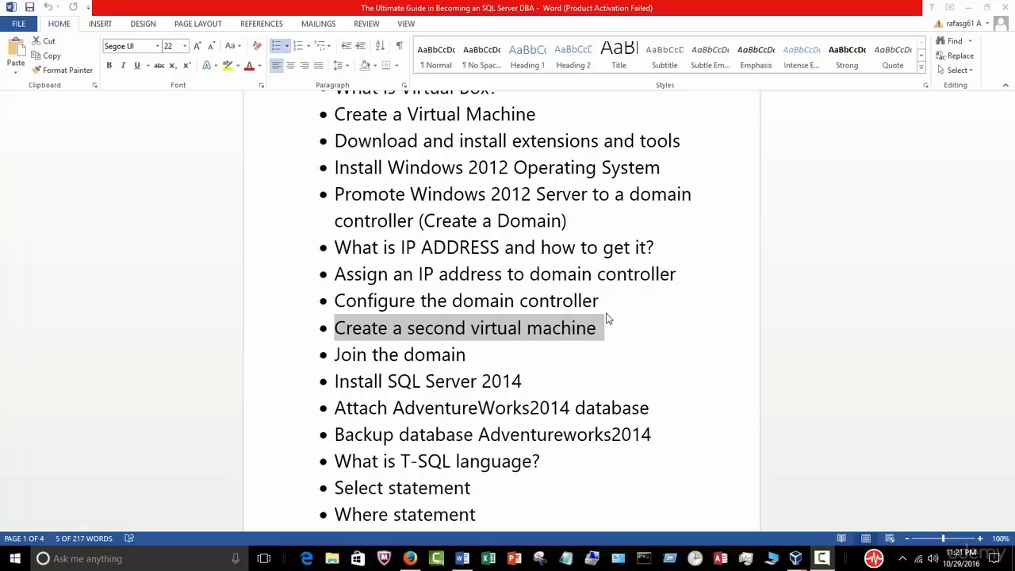
{"action": "scroll", "coordinate": [584, 298], "scroll_direction": "down", "scroll_amount": 3}
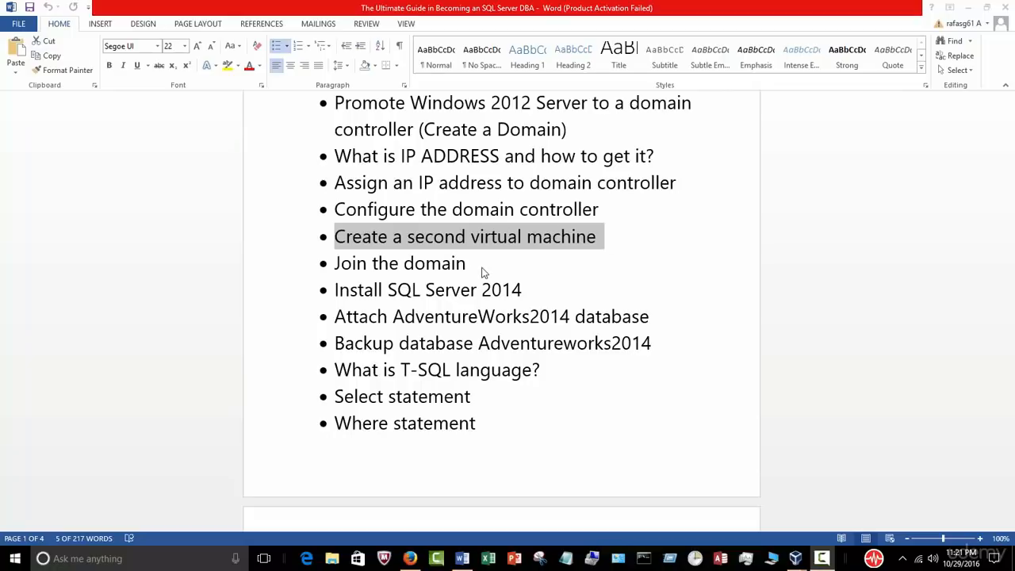
{"action": "left_click_drag", "start_coordinate": [476, 268], "coordinate": [337, 236]}
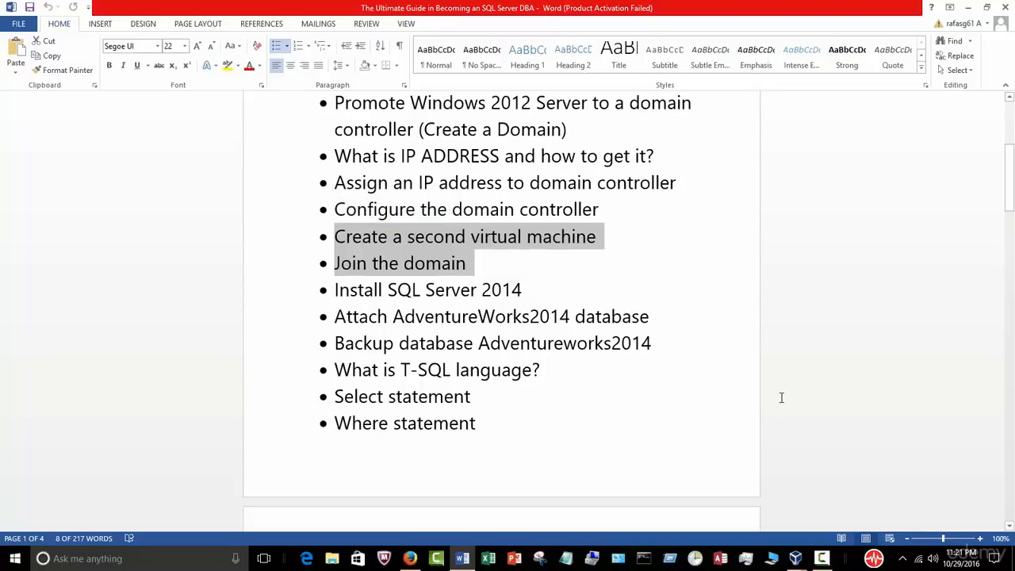
{"action": "left_click", "coordinate": [795, 558]}
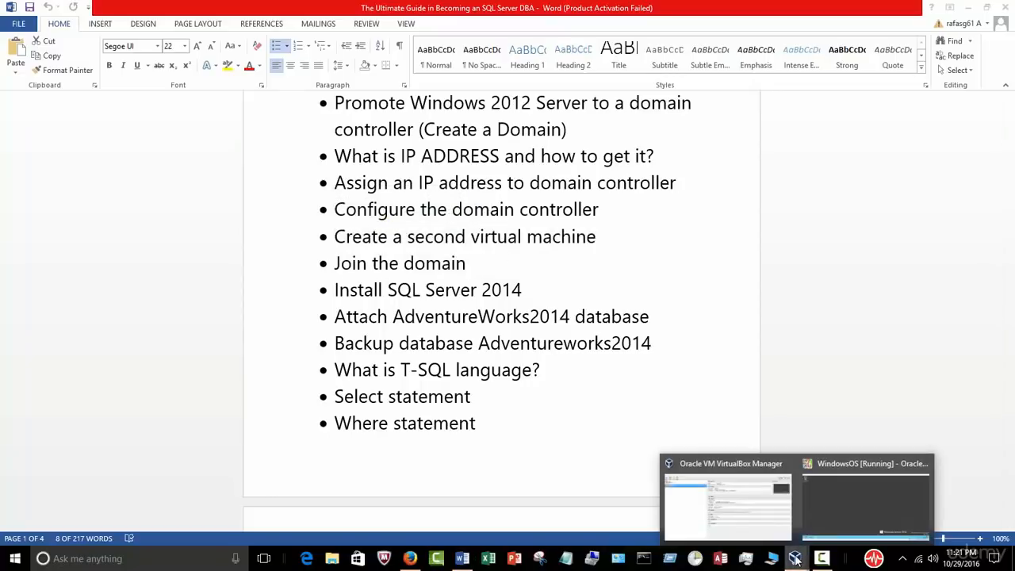
Step: Start a new virtual machine named Server1 with version Windows 2012 (64-bit)
{"action": "left_click", "coordinate": [758, 530]}
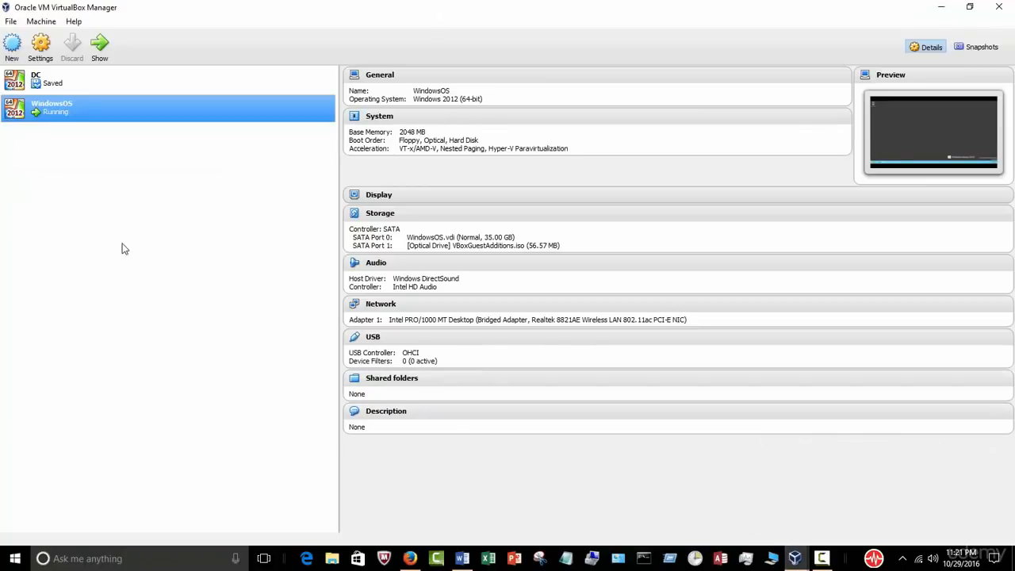
{"action": "left_click", "coordinate": [11, 44]}
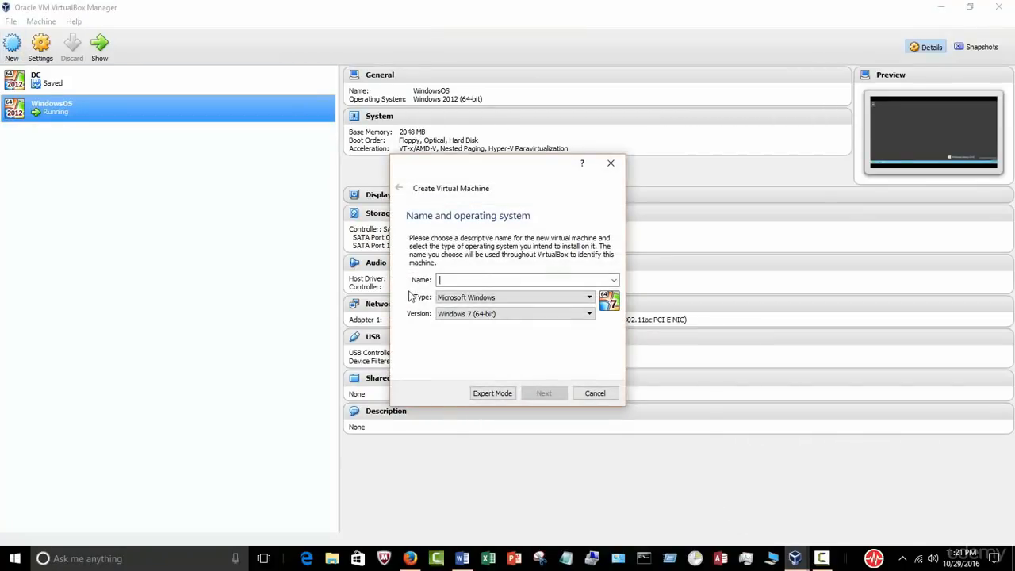
{"action": "left_click", "coordinate": [589, 315]}
{"action": "left_click_drag", "start_coordinate": [590, 351], "coordinate": [589, 370]}
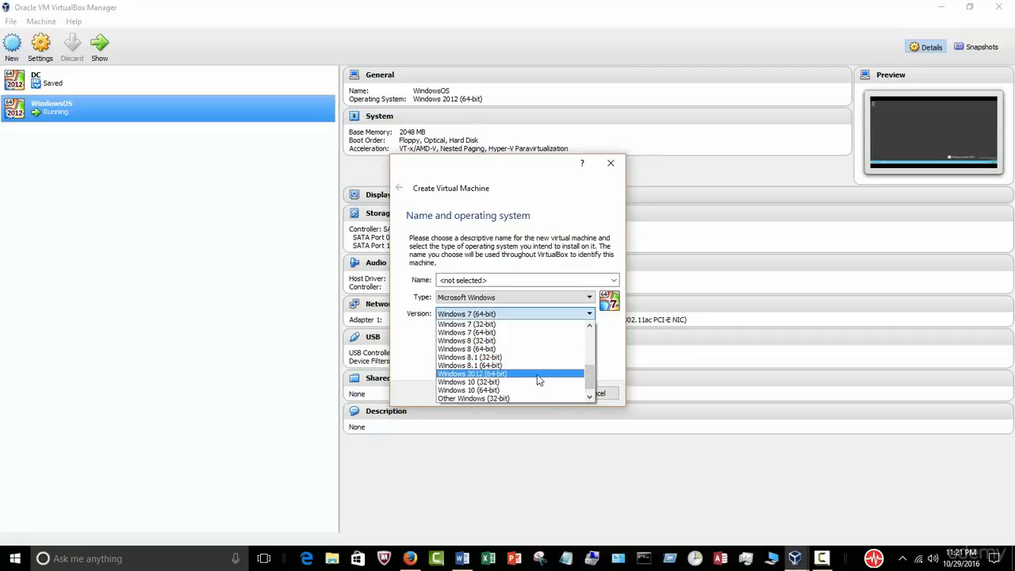
{"action": "left_click", "coordinate": [538, 374]}
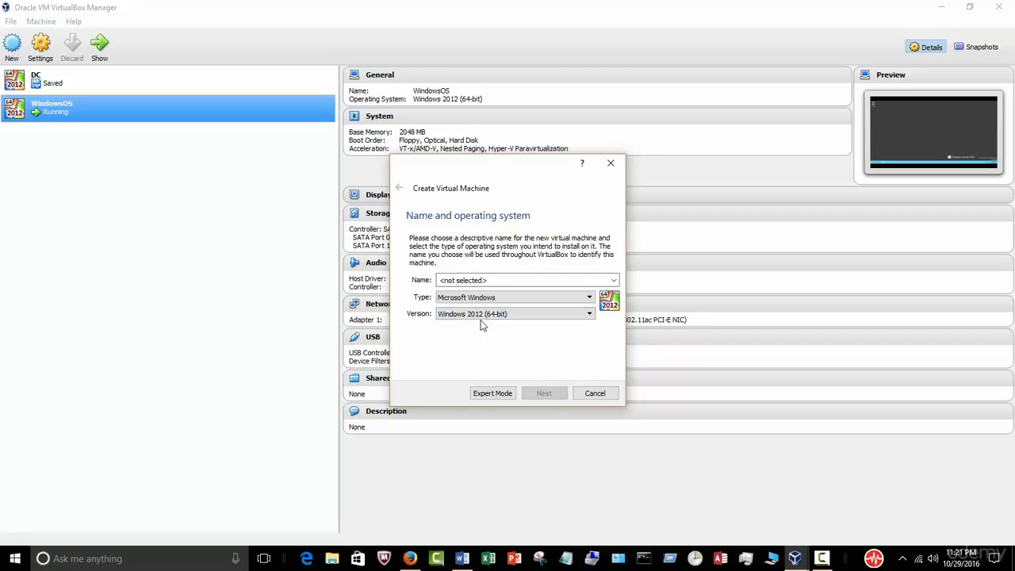
{"action": "left_click", "coordinate": [497, 279]}
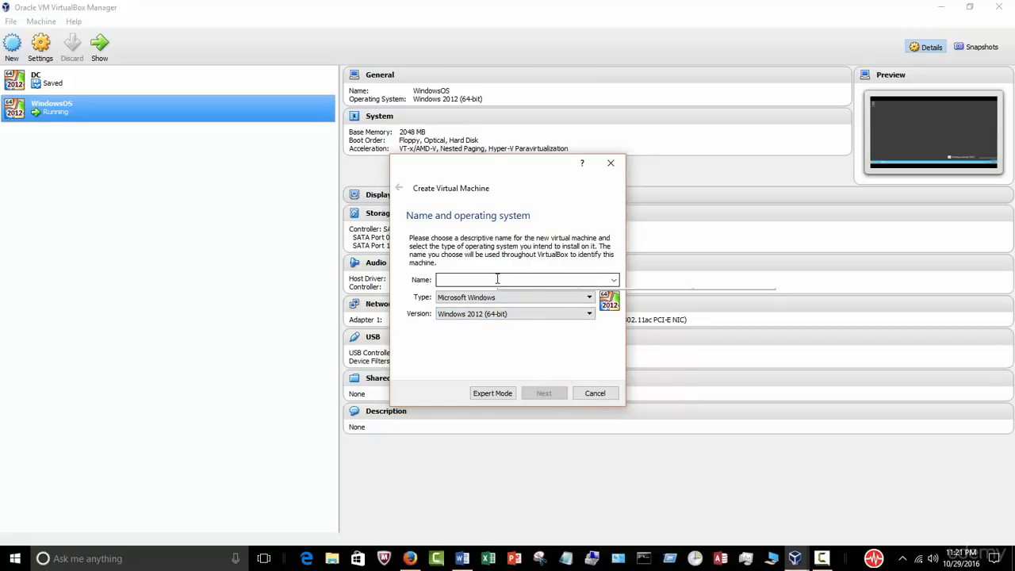
{"action": "type", "text": "Server1"}
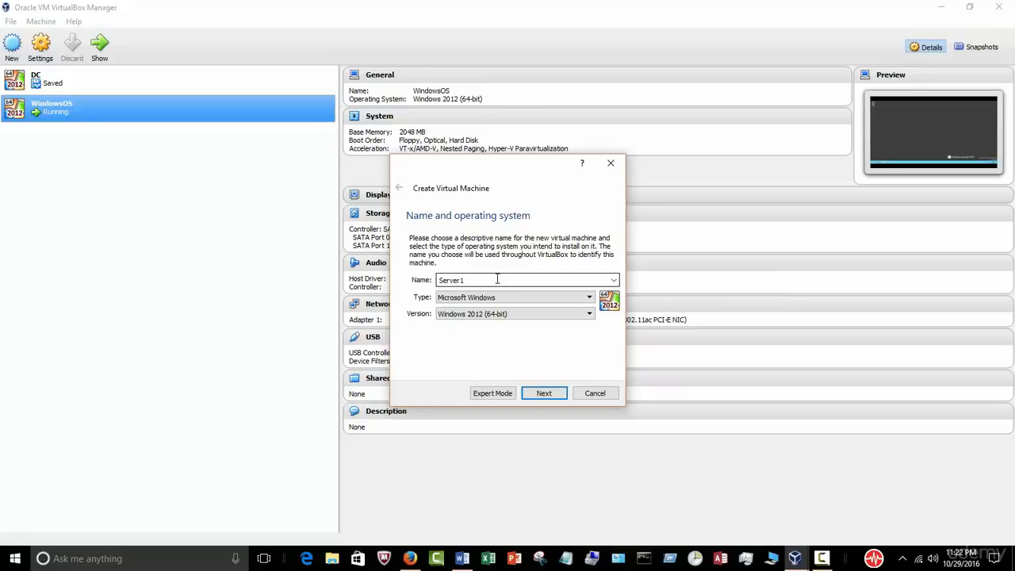
{"action": "left_click", "coordinate": [545, 394]}
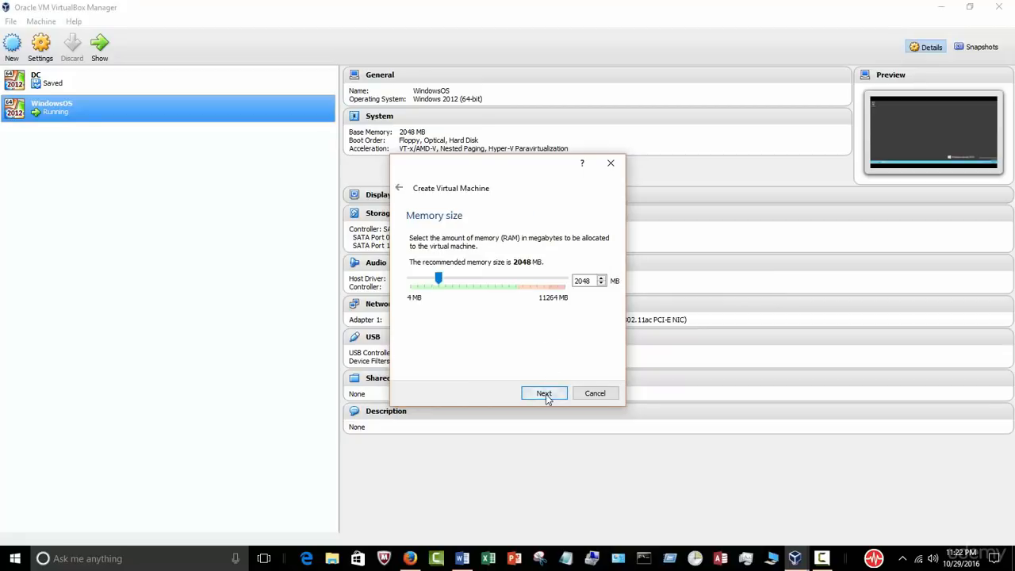
Step: Keep 2048 MB memory and create a fixed-size VDI hard disk
{"action": "left_click", "coordinate": [544, 394]}
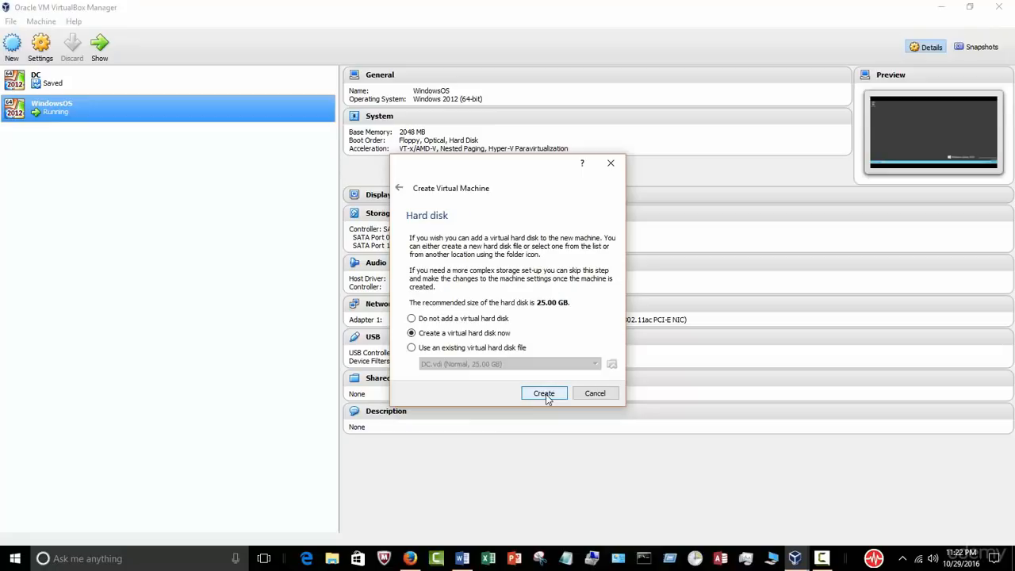
{"action": "left_click", "coordinate": [545, 394]}
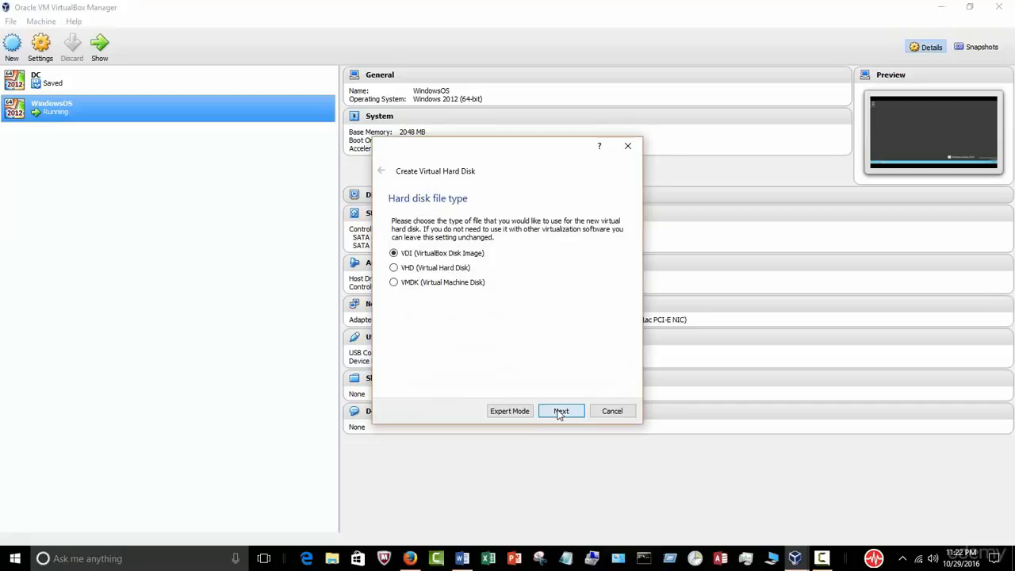
{"action": "left_click", "coordinate": [560, 410]}
{"action": "left_click", "coordinate": [418, 330]}
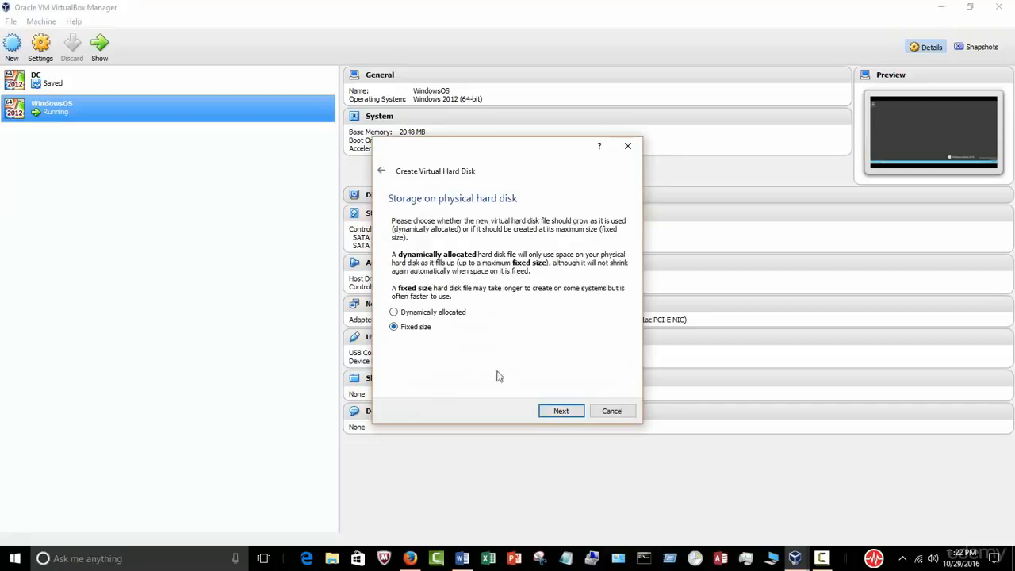
{"action": "left_click", "coordinate": [560, 412]}
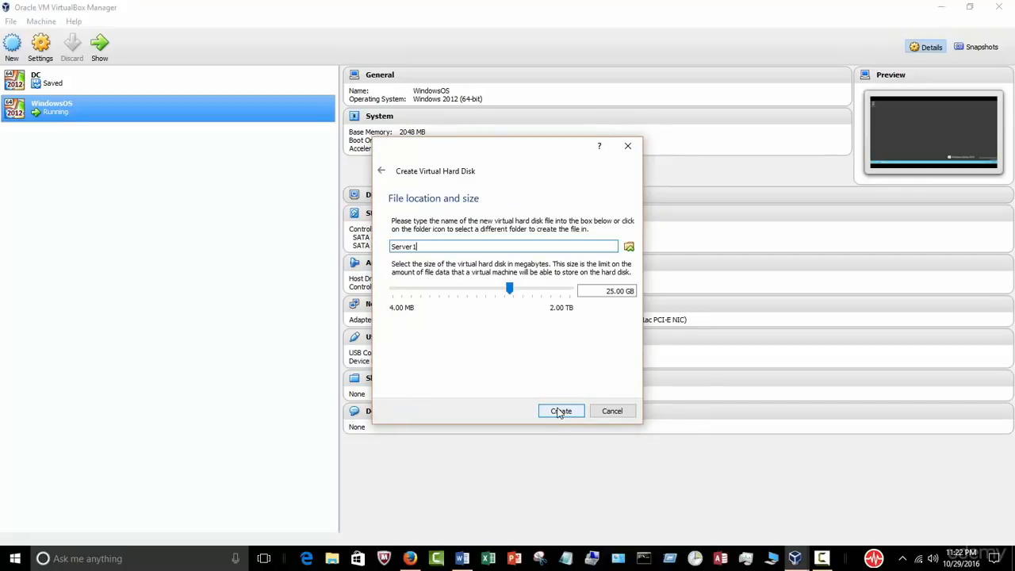
Step: Create the 25 GB Server1.vdi disk and return to Word's course outline
{"action": "left_click", "coordinate": [571, 412]}
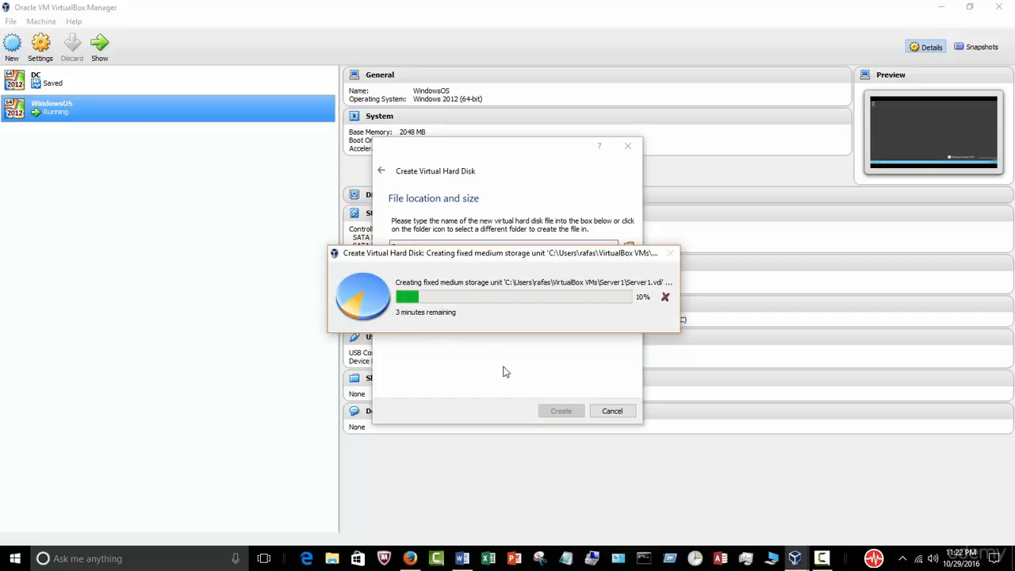
{"action": "left_click", "coordinate": [464, 558]}
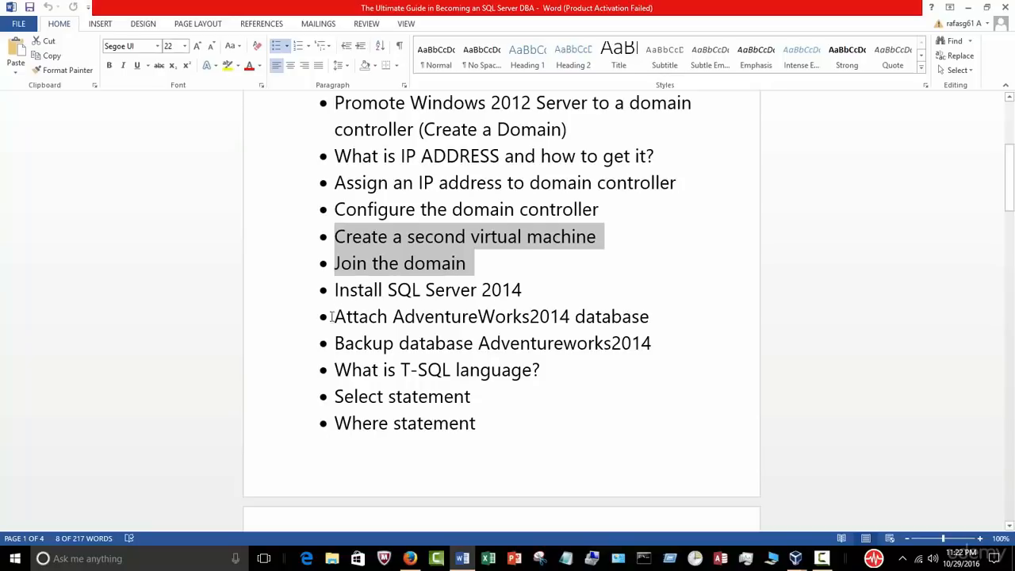
{"action": "left_click", "coordinate": [547, 293]}
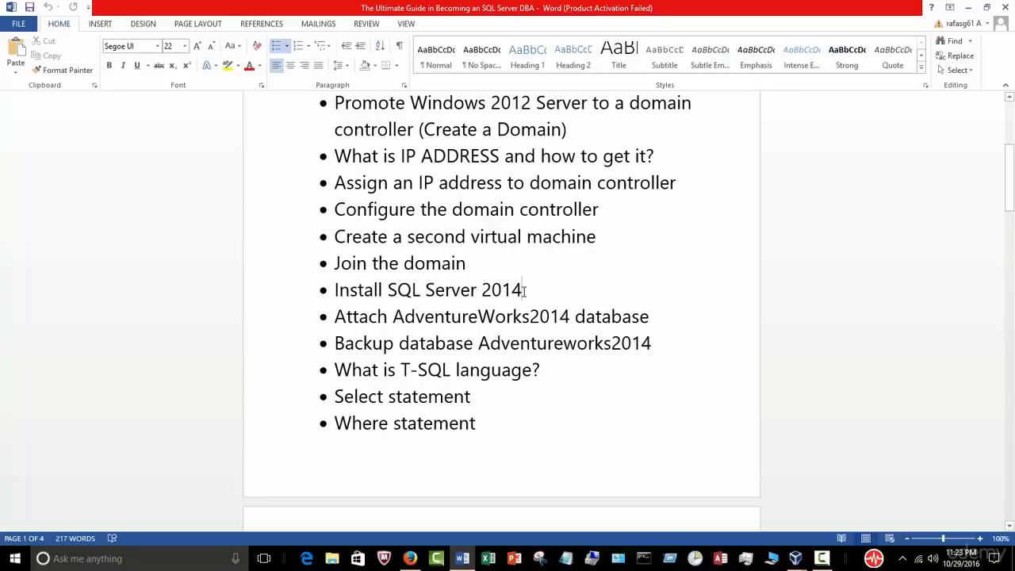
{"action": "scroll", "coordinate": [455, 271], "scroll_direction": "up", "scroll_amount": 2}
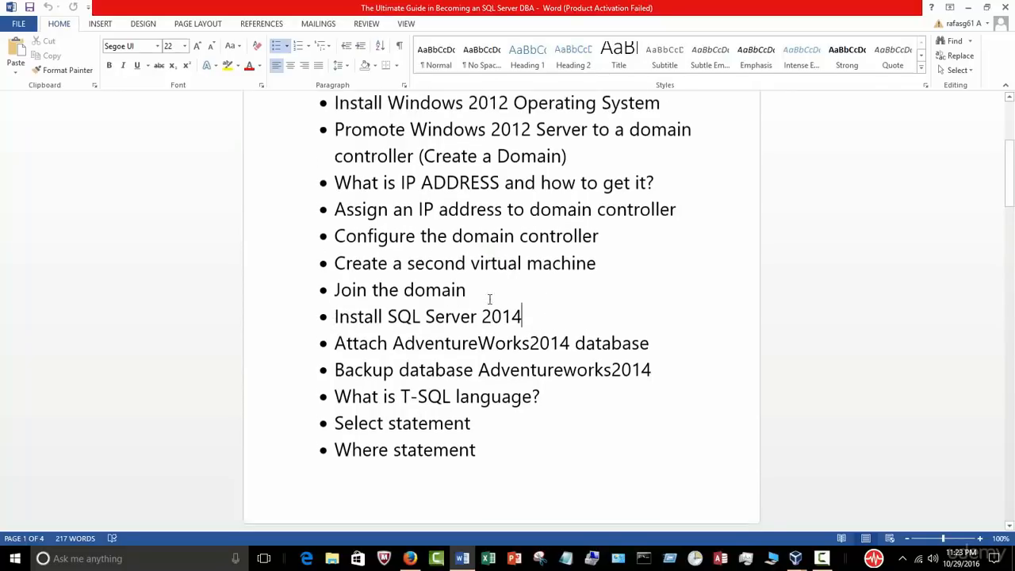
{"action": "left_click_drag", "start_coordinate": [478, 325], "coordinate": [297, 191]}
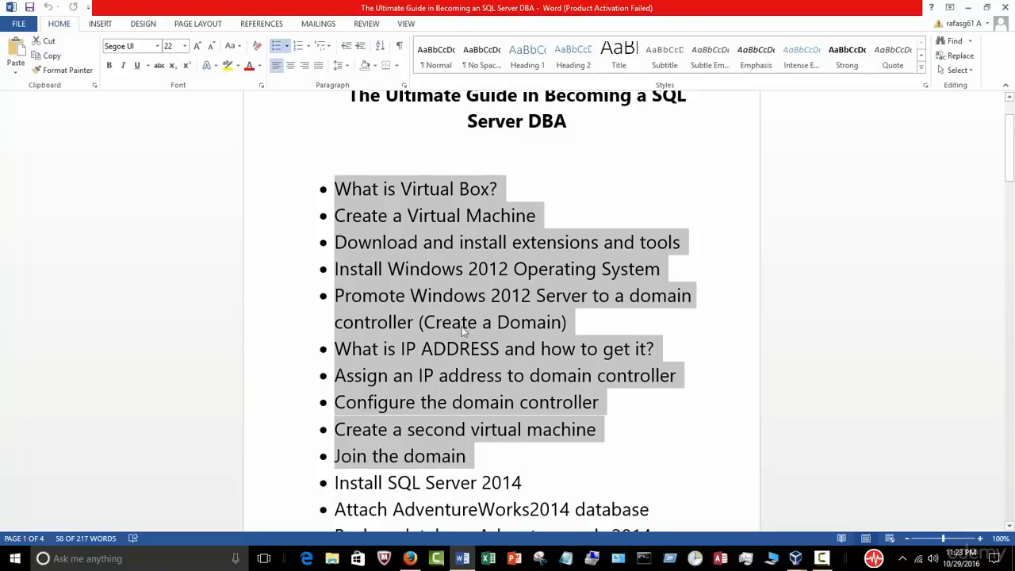
{"action": "scroll", "coordinate": [476, 339], "scroll_direction": "down", "scroll_amount": 1}
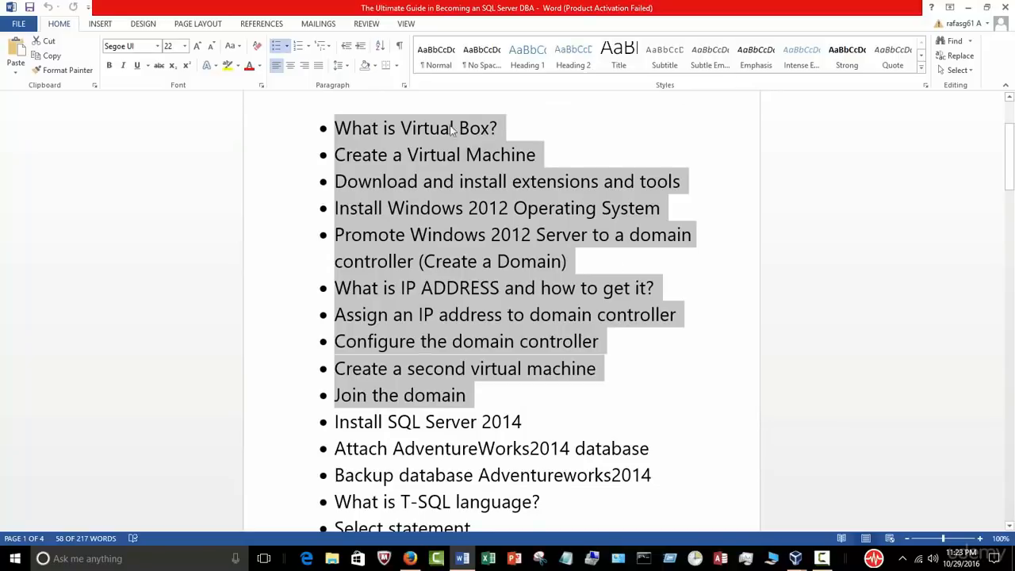
{"action": "scroll", "coordinate": [591, 361], "scroll_direction": "down", "scroll_amount": 1}
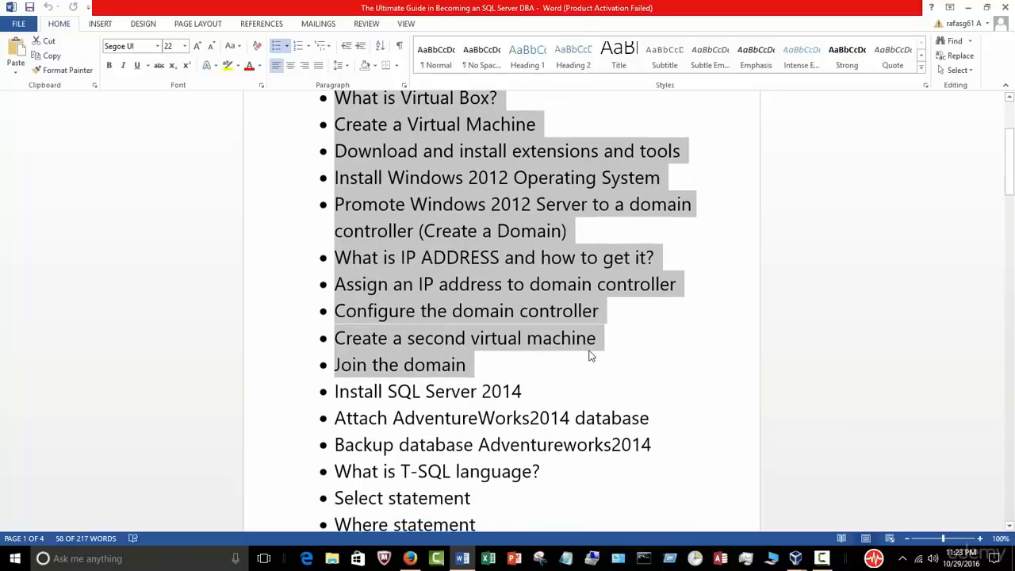
{"action": "scroll", "coordinate": [670, 392], "scroll_direction": "up", "scroll_amount": 1}
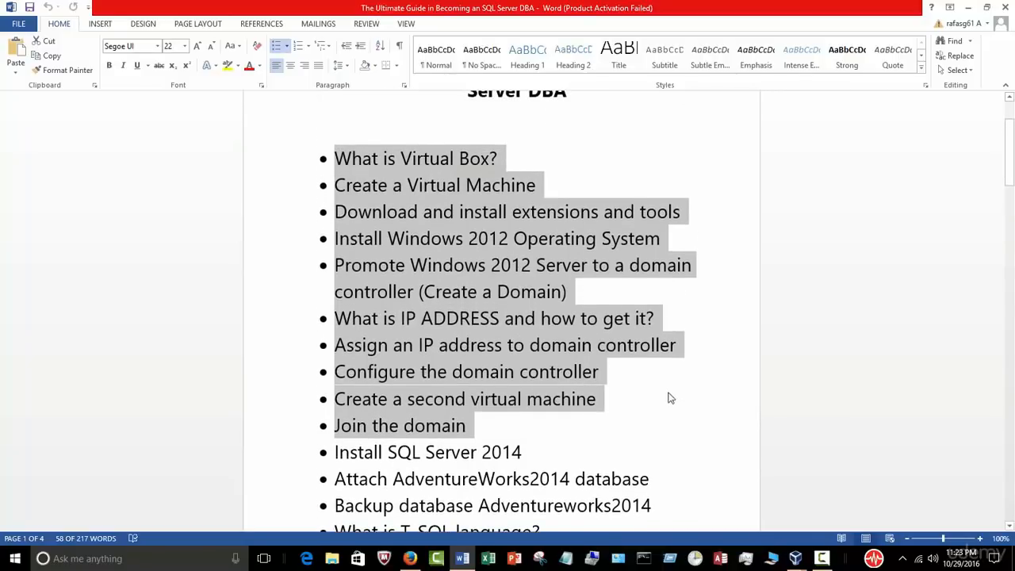
{"action": "scroll", "coordinate": [675, 394], "scroll_direction": "down", "scroll_amount": 2}
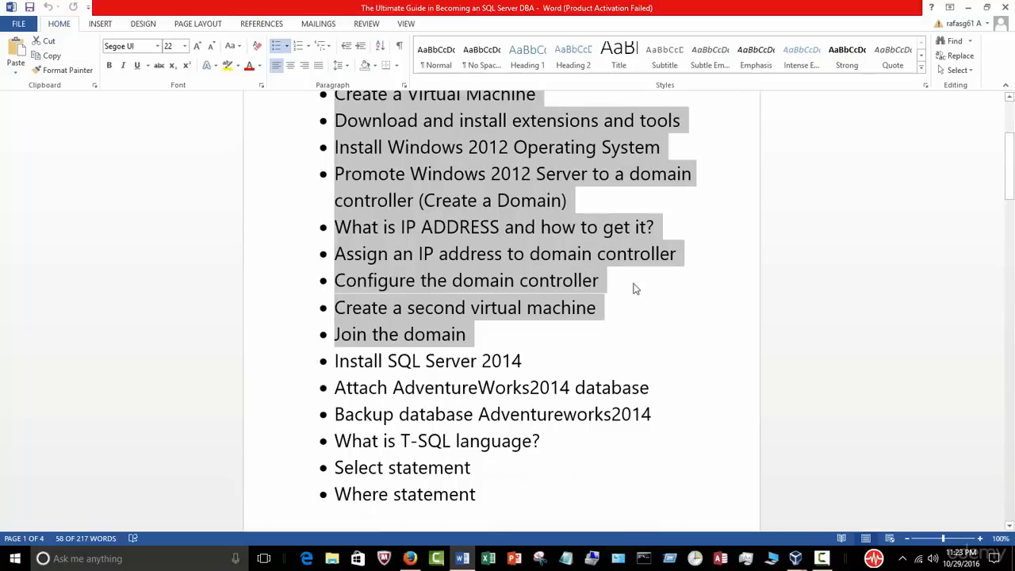
{"action": "scroll", "coordinate": [548, 261], "scroll_direction": "up", "scroll_amount": 1}
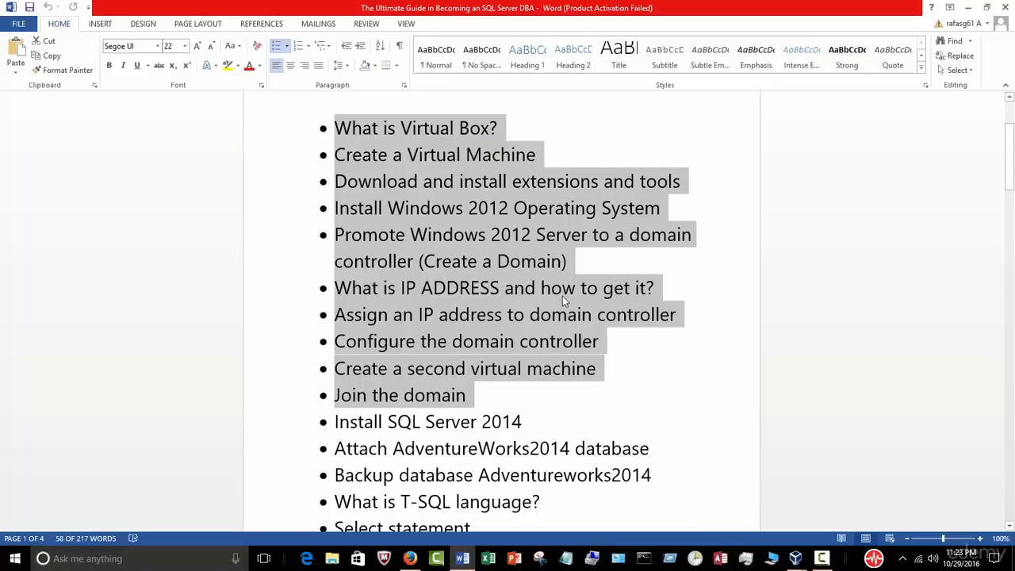
{"action": "scroll", "coordinate": [555, 270], "scroll_direction": "down", "scroll_amount": 1}
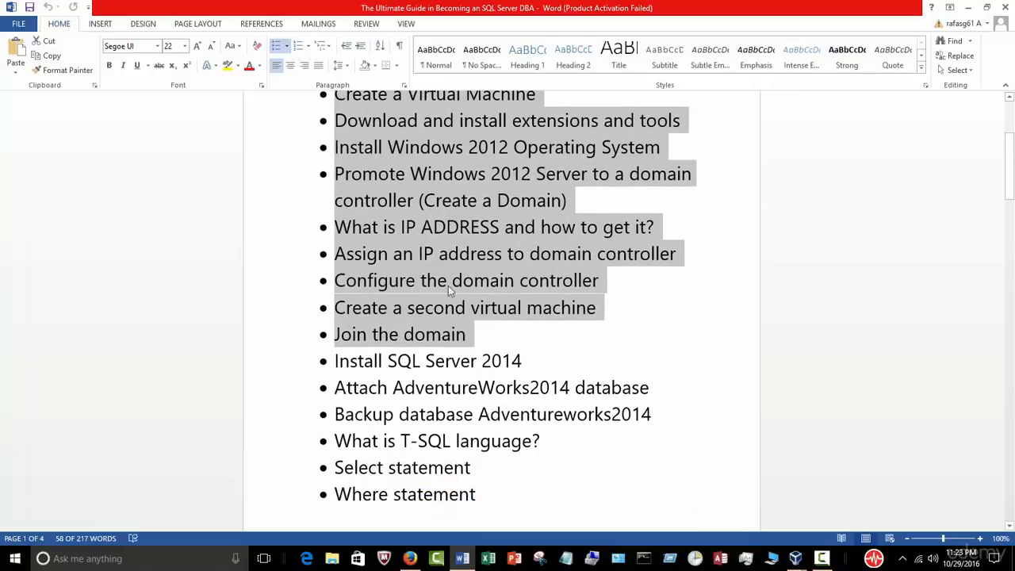
{"action": "scroll", "coordinate": [603, 361], "scroll_direction": "down", "scroll_amount": 1}
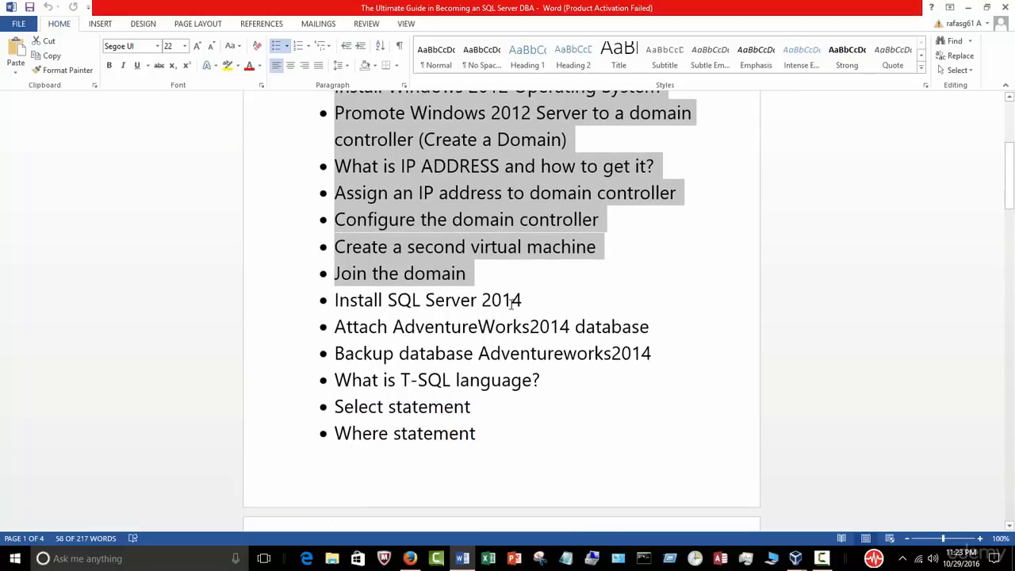
{"action": "scroll", "coordinate": [492, 286], "scroll_direction": "down", "scroll_amount": 1}
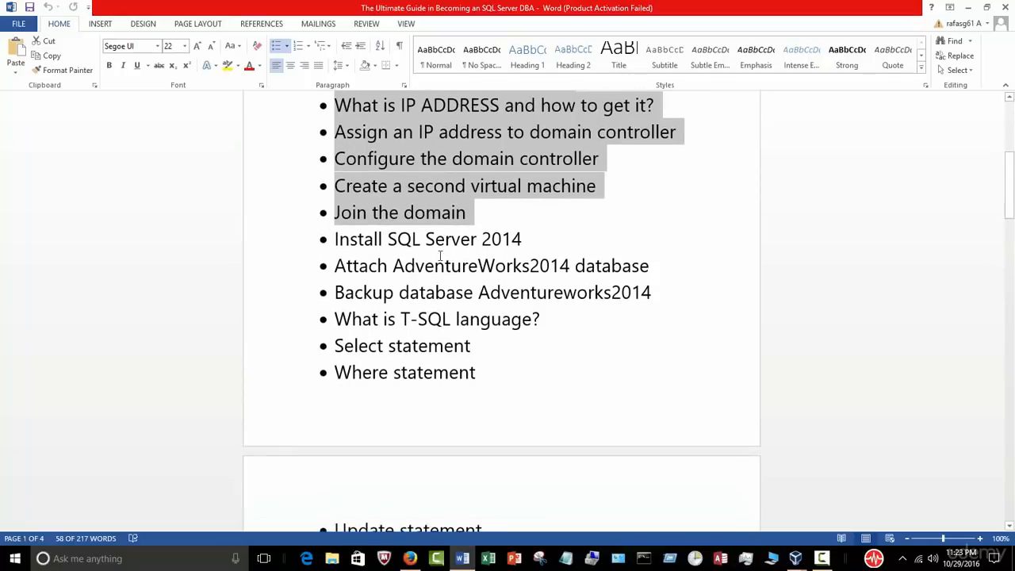
{"action": "left_click_drag", "start_coordinate": [532, 243], "coordinate": [360, 245]}
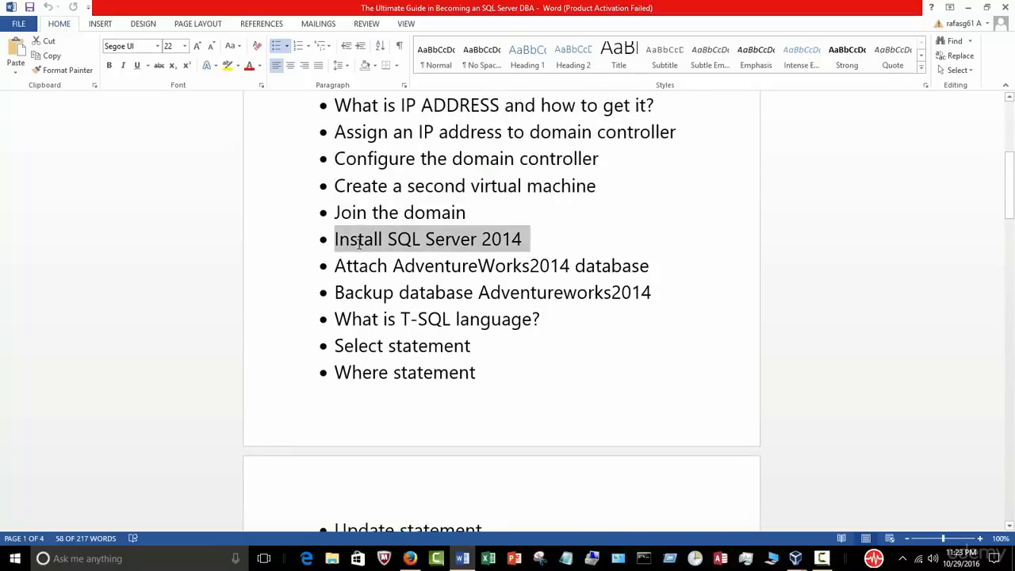
{"action": "left_click", "coordinate": [519, 291]}
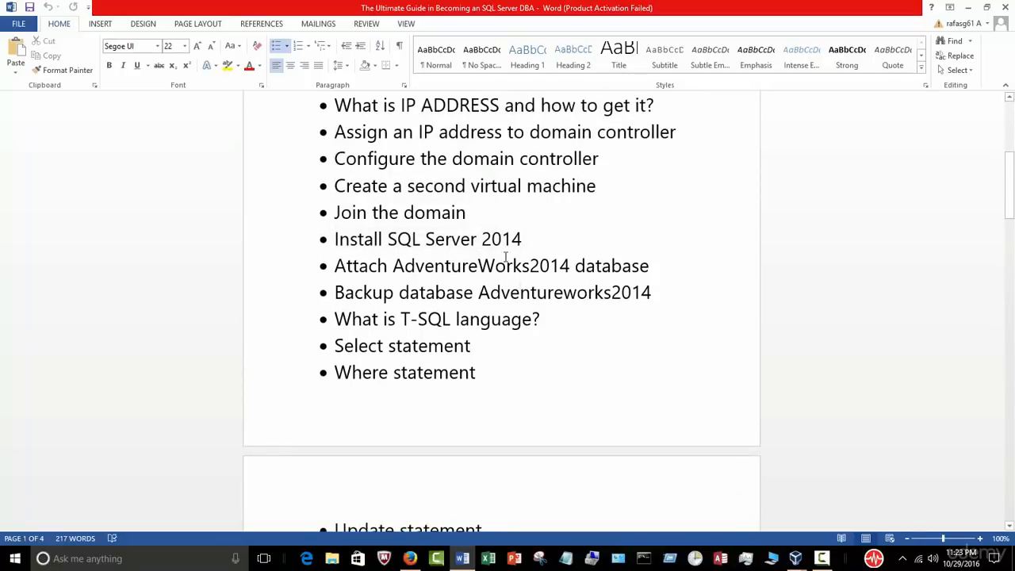
Step: Check that Server1.vdi creation has reached 56% in VirtualBox Manager, then return to the Word outline
{"action": "left_click", "coordinate": [968, 7]}
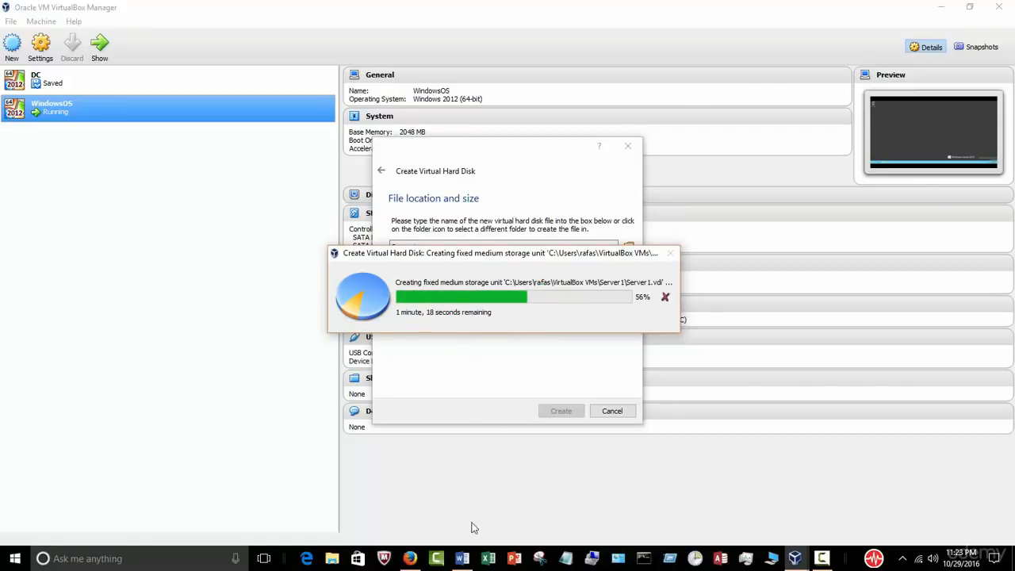
{"action": "left_click", "coordinate": [463, 558]}
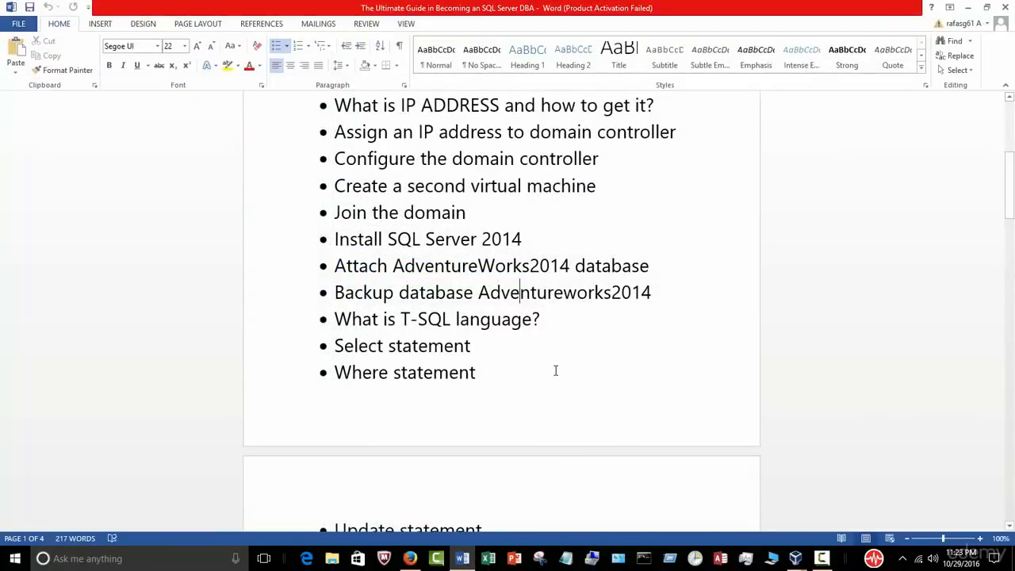
{"action": "scroll", "coordinate": [555, 370], "scroll_direction": "up", "scroll_amount": 3}
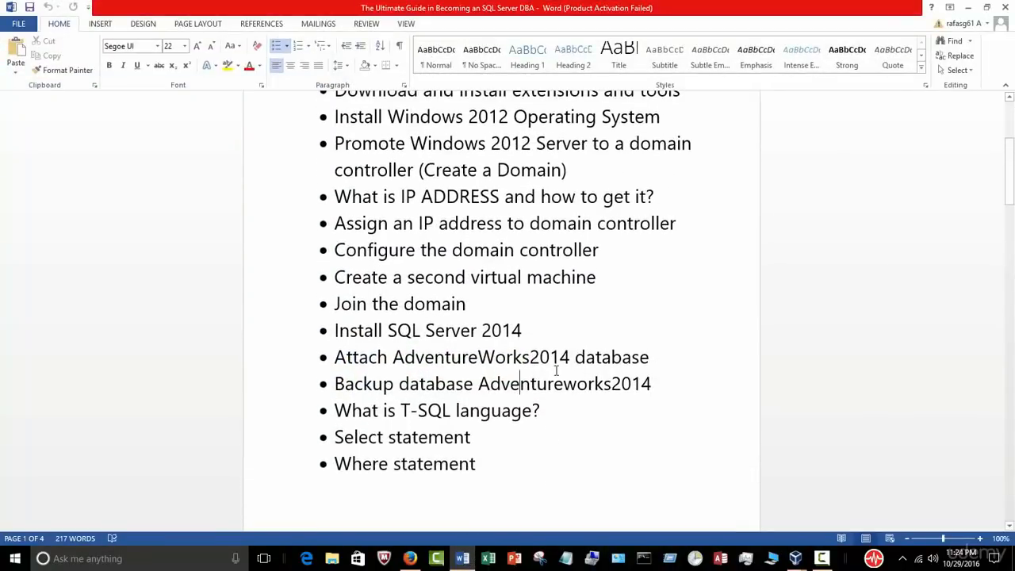
{"action": "scroll", "coordinate": [556, 370], "scroll_direction": "up", "scroll_amount": 8}
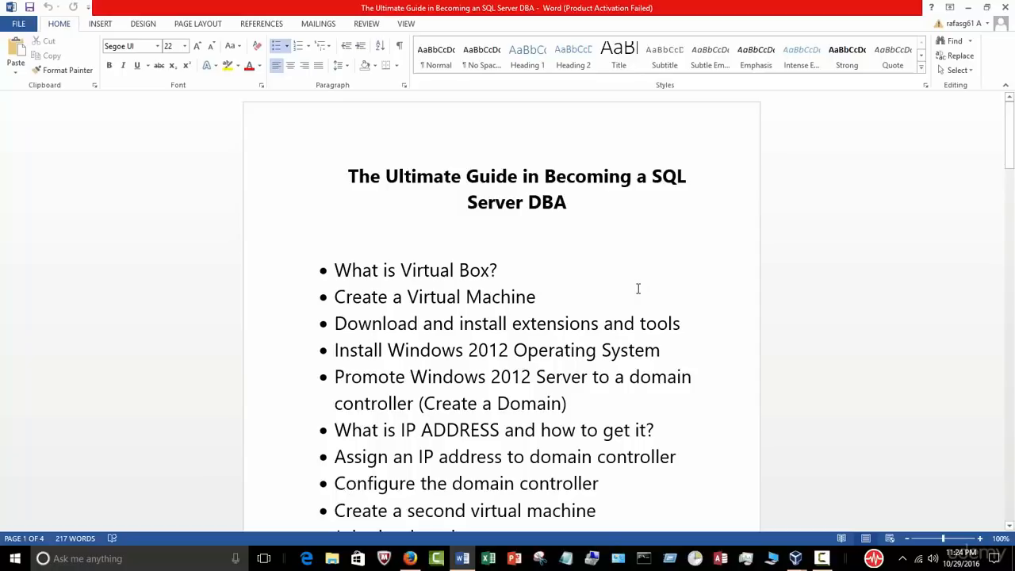
{"action": "scroll", "coordinate": [638, 288], "scroll_direction": "down", "scroll_amount": 2}
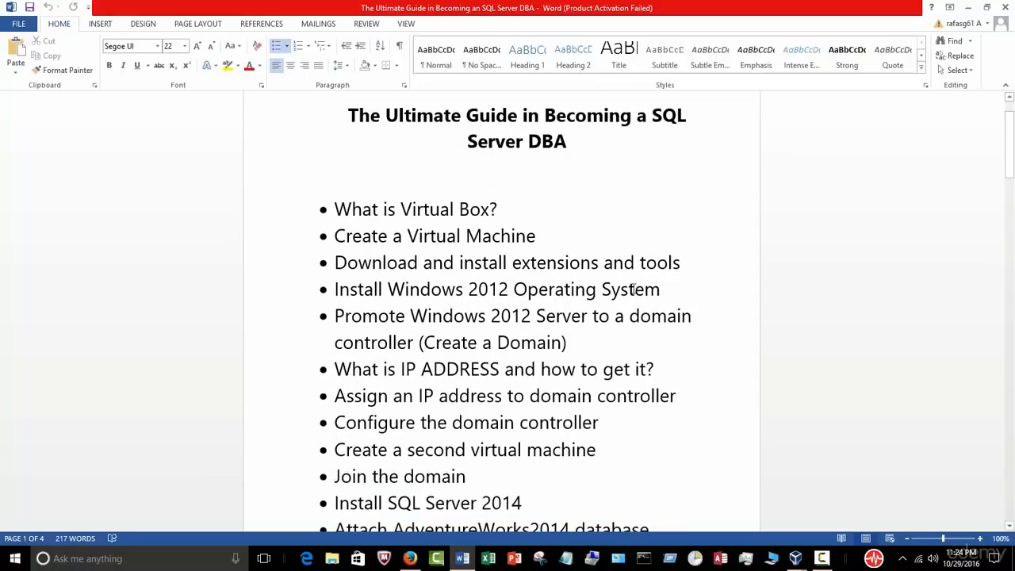
{"action": "scroll", "coordinate": [628, 299], "scroll_direction": "down", "scroll_amount": 2}
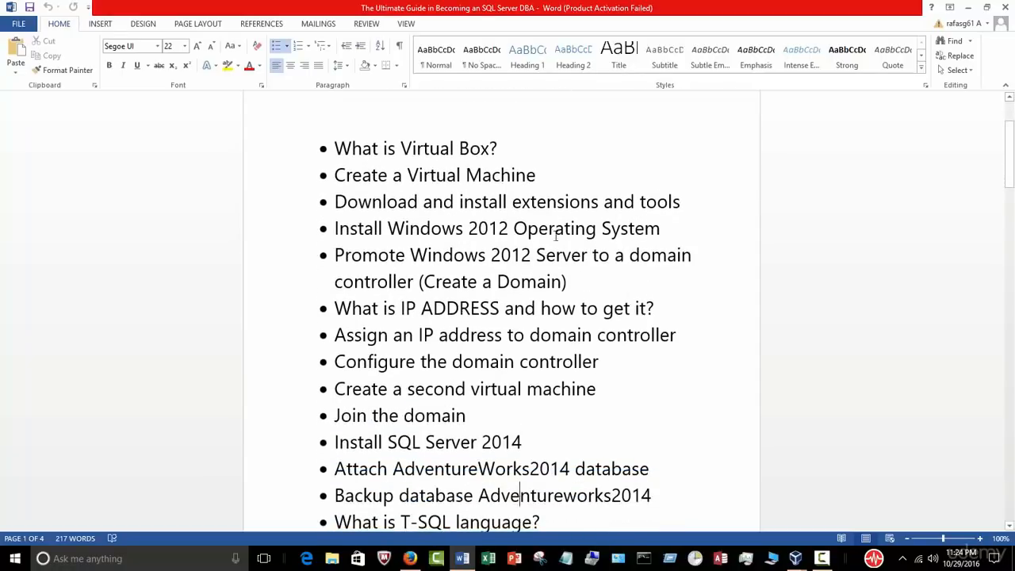
{"action": "scroll", "coordinate": [552, 225], "scroll_direction": "up", "scroll_amount": 4}
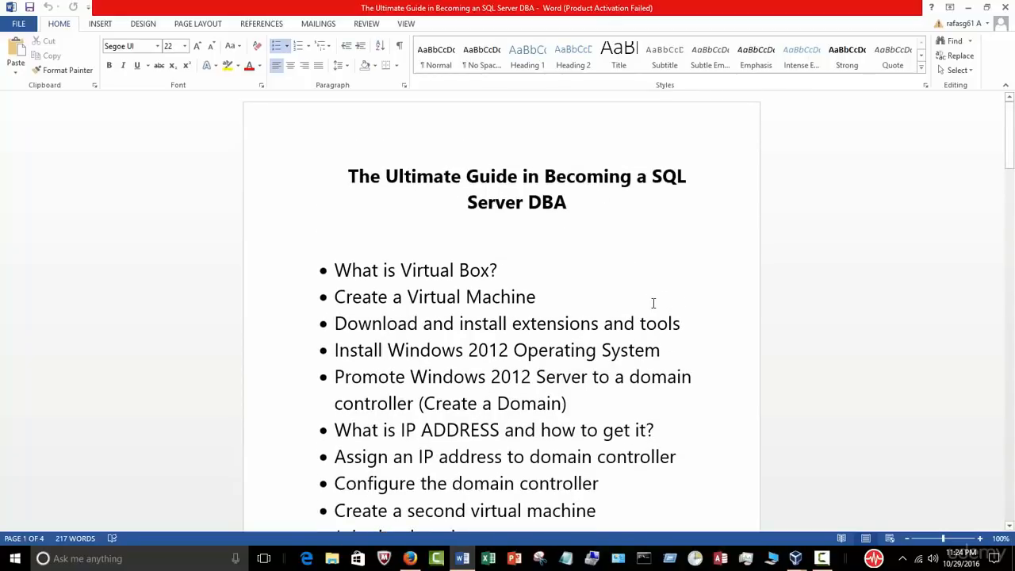
{"action": "scroll", "coordinate": [639, 227], "scroll_direction": "down", "scroll_amount": 3}
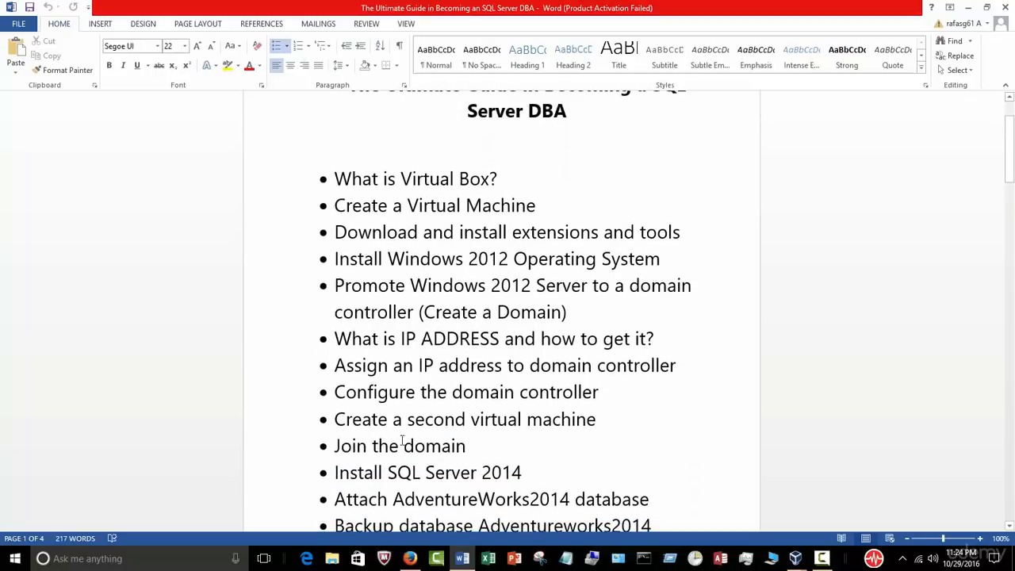
{"action": "scroll", "coordinate": [390, 433], "scroll_direction": "down", "scroll_amount": 2}
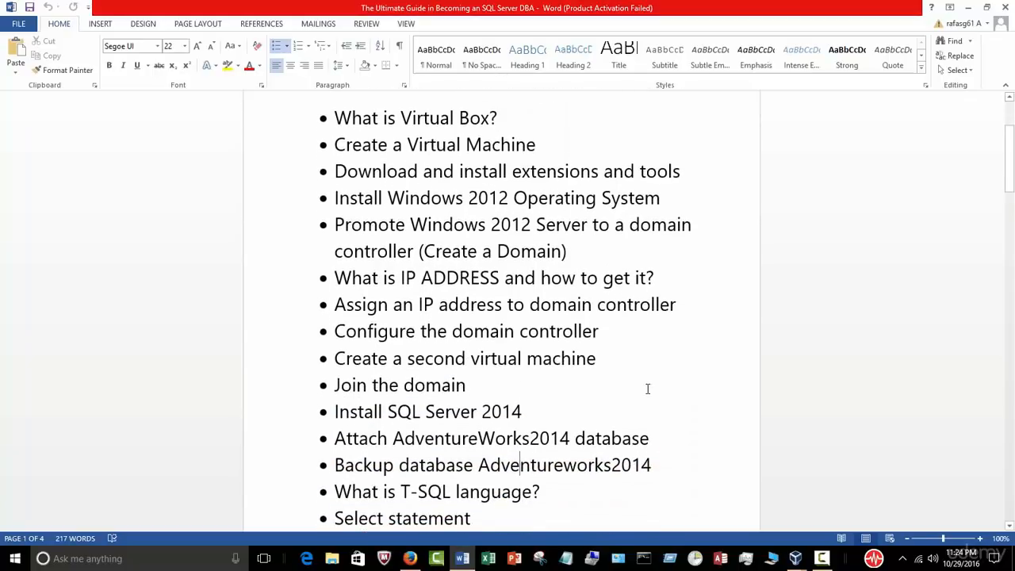
{"action": "scroll", "coordinate": [647, 389], "scroll_direction": "down", "scroll_amount": 3}
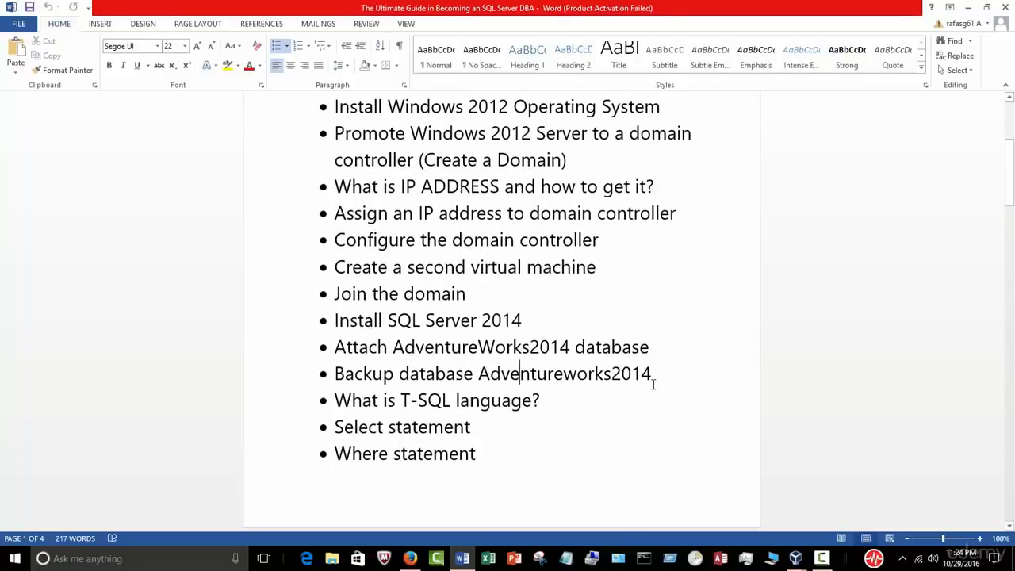
{"action": "scroll", "coordinate": [653, 383], "scroll_direction": "down", "scroll_amount": 2}
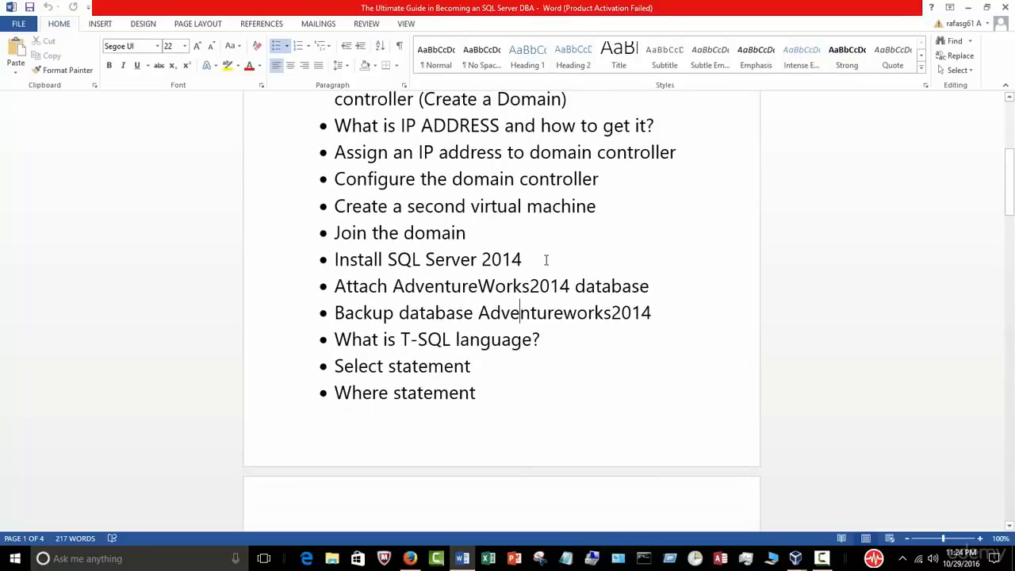
{"action": "left_click", "coordinate": [967, 8]}
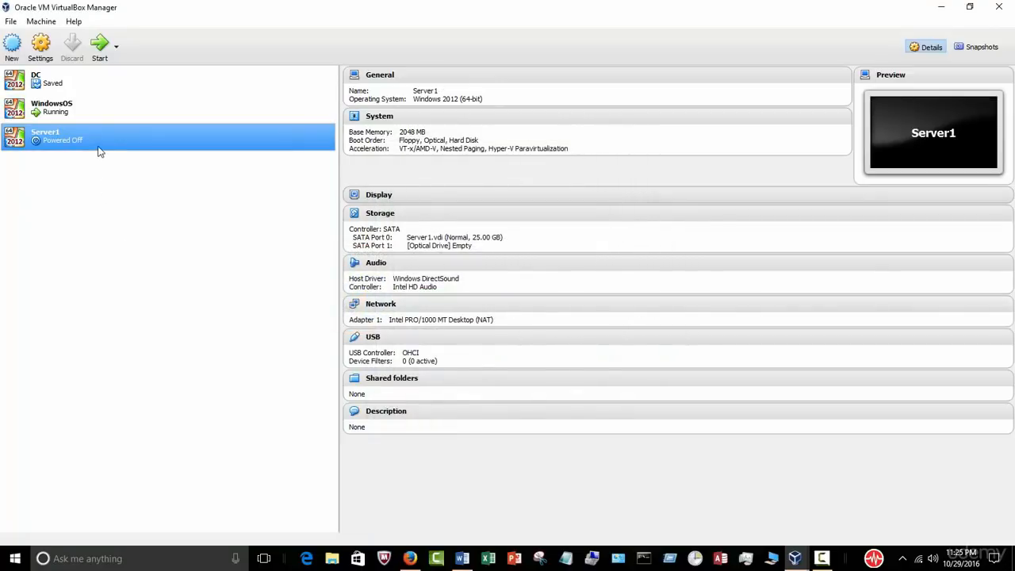
Step: Start Server1 from the Win_Svr_Std_and_DataCtr_2012_64Bit_English ISO as its start-up disk
{"action": "left_click", "coordinate": [99, 54]}
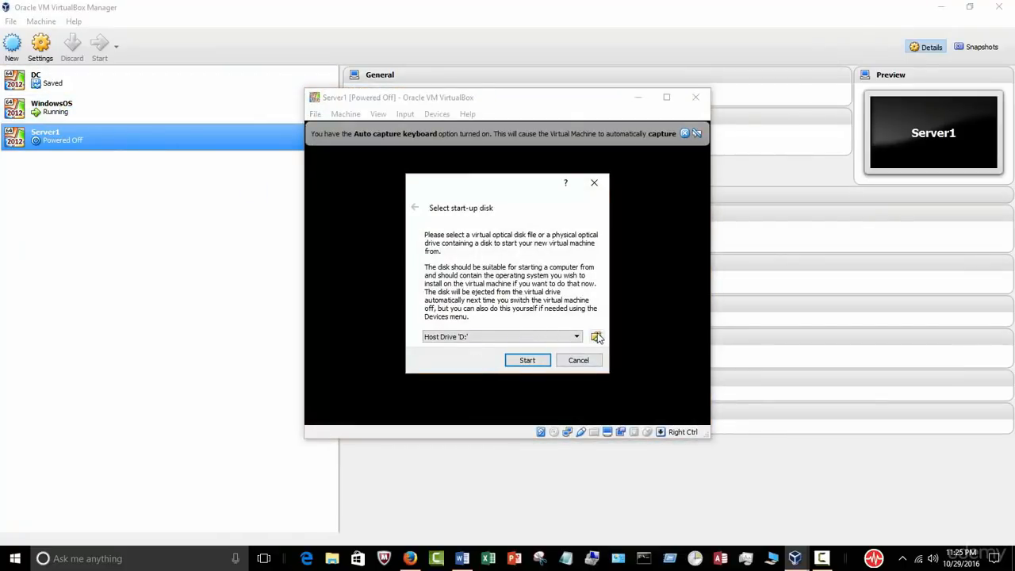
{"action": "left_click", "coordinate": [596, 337]}
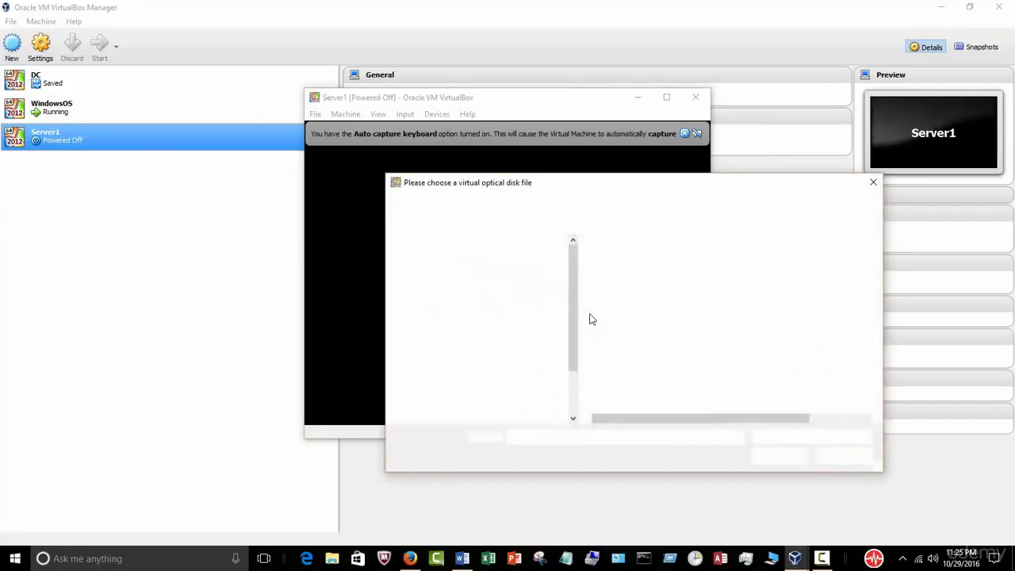
{"action": "left_click", "coordinate": [634, 273]}
{"action": "left_click", "coordinate": [764, 455]}
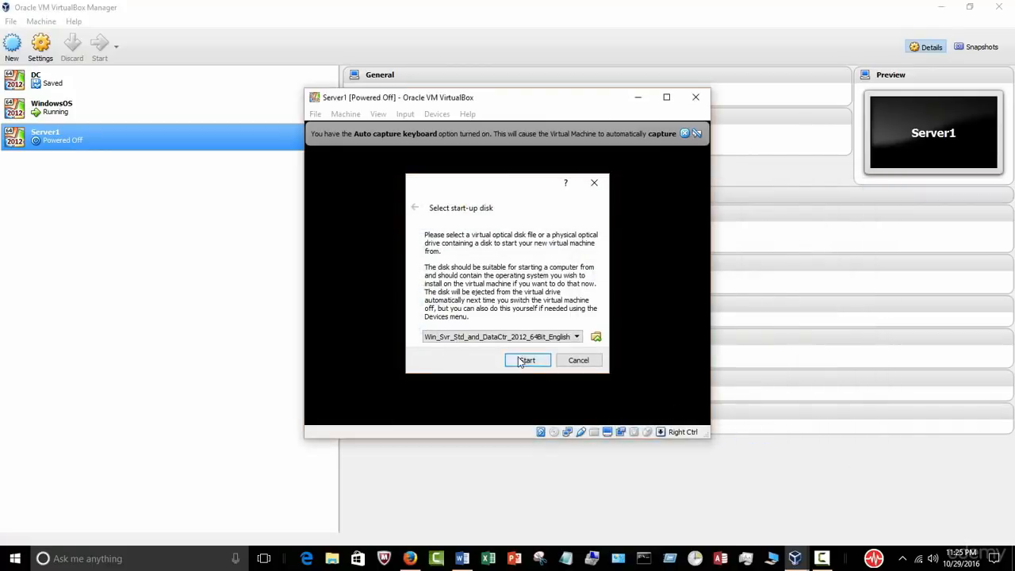
{"action": "left_click", "coordinate": [527, 360]}
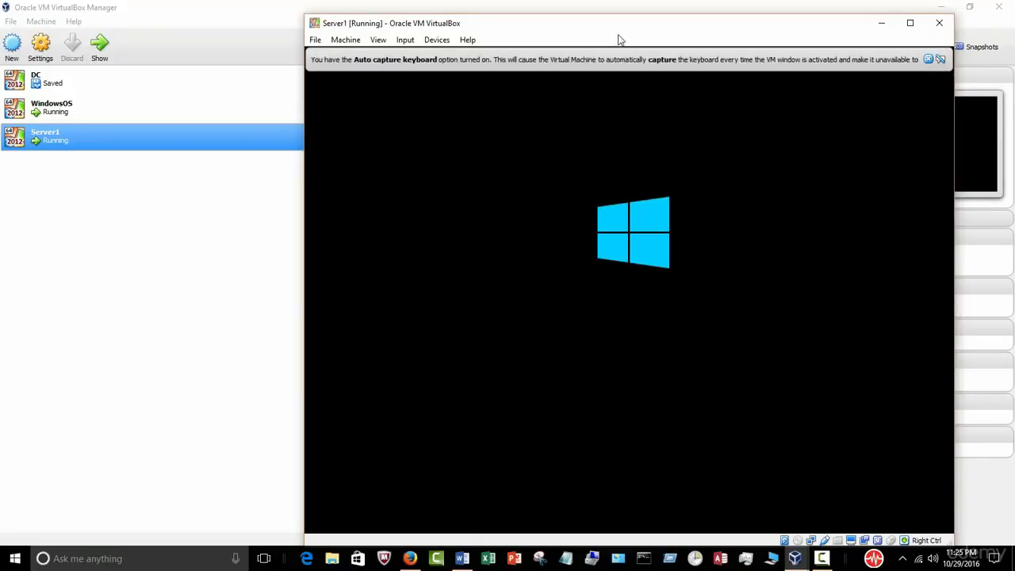
Step: Dismiss the VM's mouse and keyboard notices, keep the default language settings, and begin Windows Setup
{"action": "left_click_drag", "start_coordinate": [600, 35], "coordinate": [545, 35]}
{"action": "left_click", "coordinate": [873, 85]}
{"action": "left_click", "coordinate": [873, 59]}
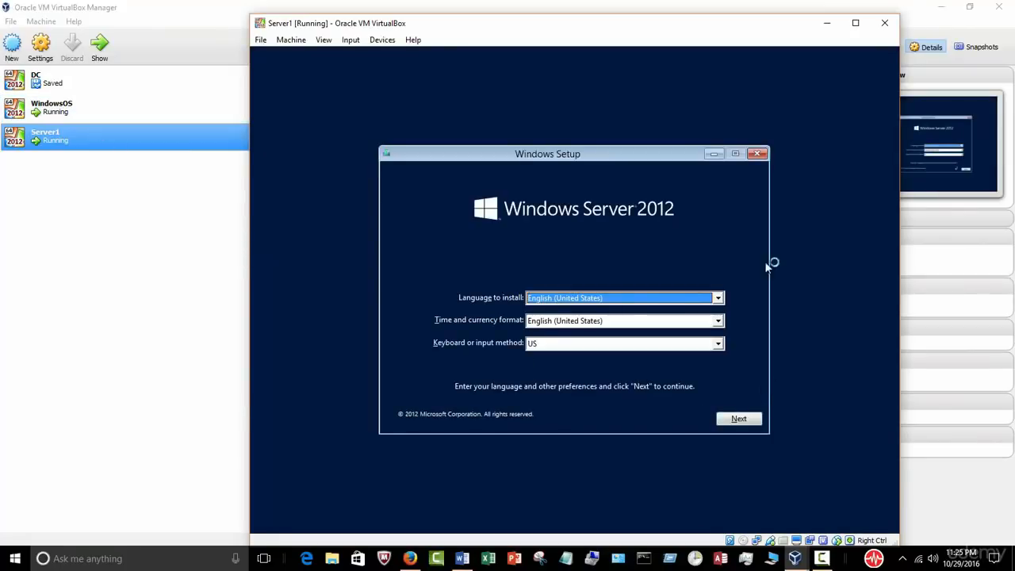
{"action": "left_click", "coordinate": [744, 421]}
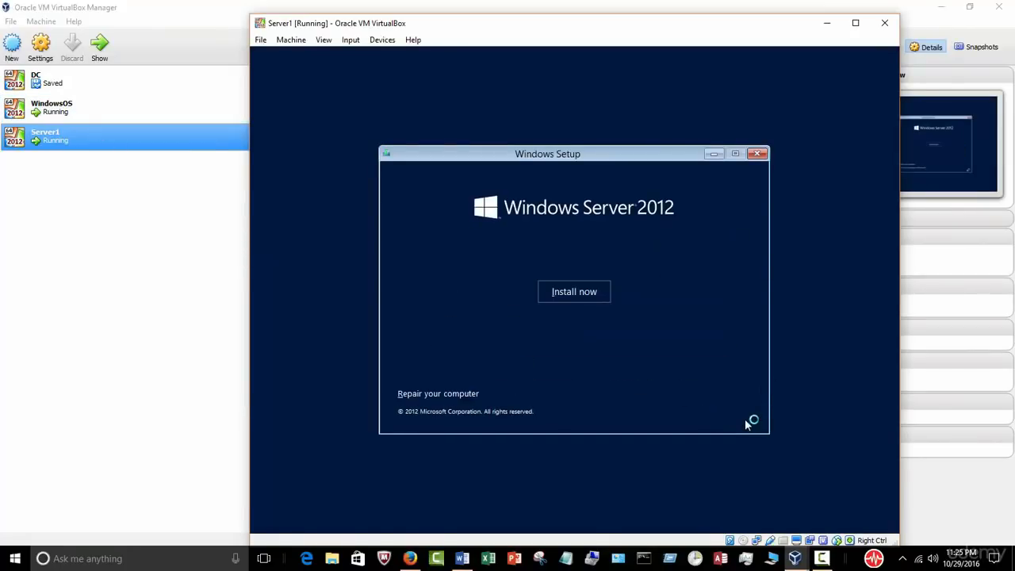
{"action": "left_click", "coordinate": [596, 292]}
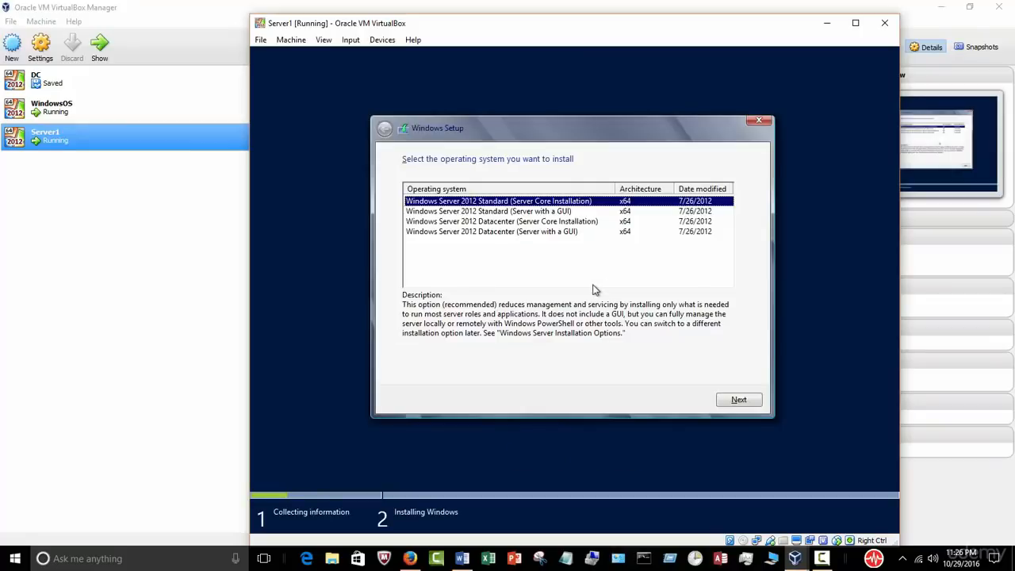
Step: Choose Datacenter (Server with a GUI), accept the license, and custom-install onto the 25.0 GB Drive 0
{"action": "left_click", "coordinate": [567, 232]}
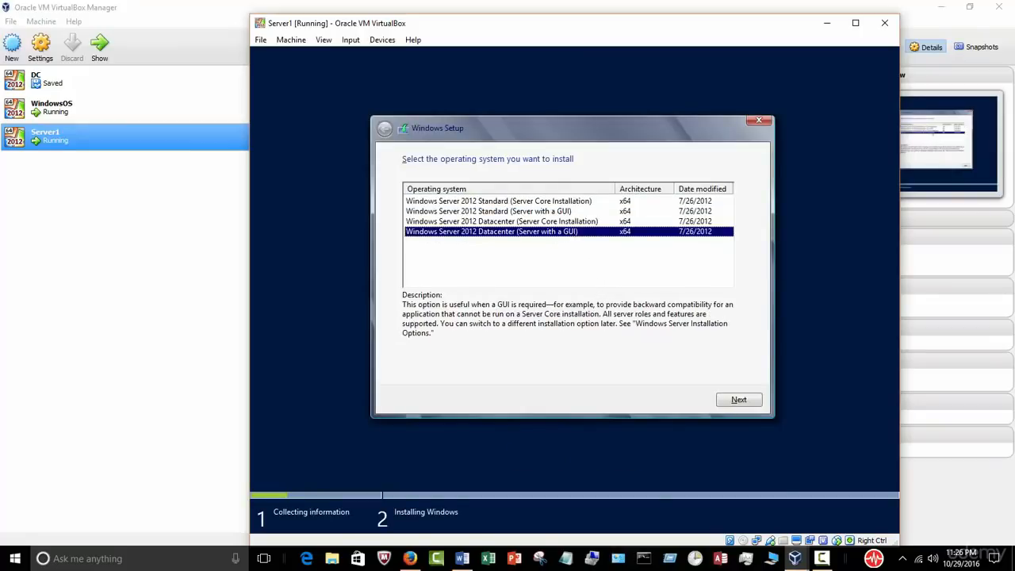
{"action": "left_click", "coordinate": [738, 400]}
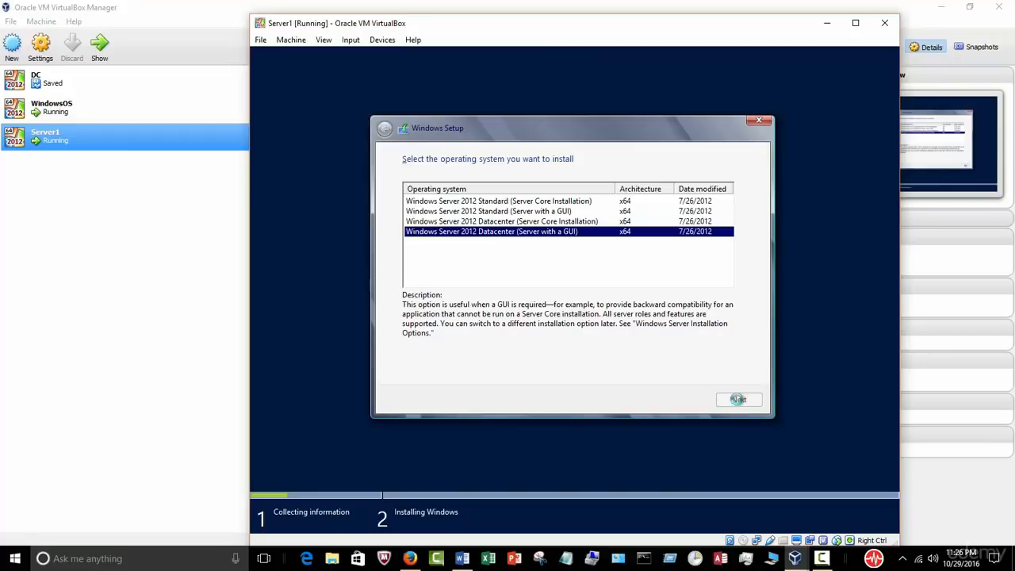
{"action": "left_click", "coordinate": [479, 372]}
{"action": "left_click", "coordinate": [727, 402]}
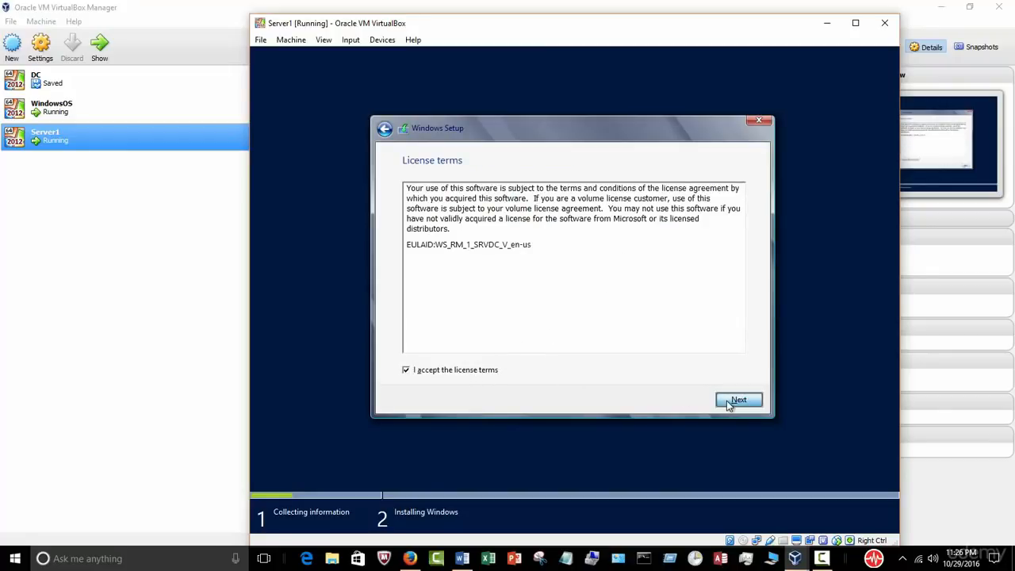
{"action": "left_click", "coordinate": [612, 283]}
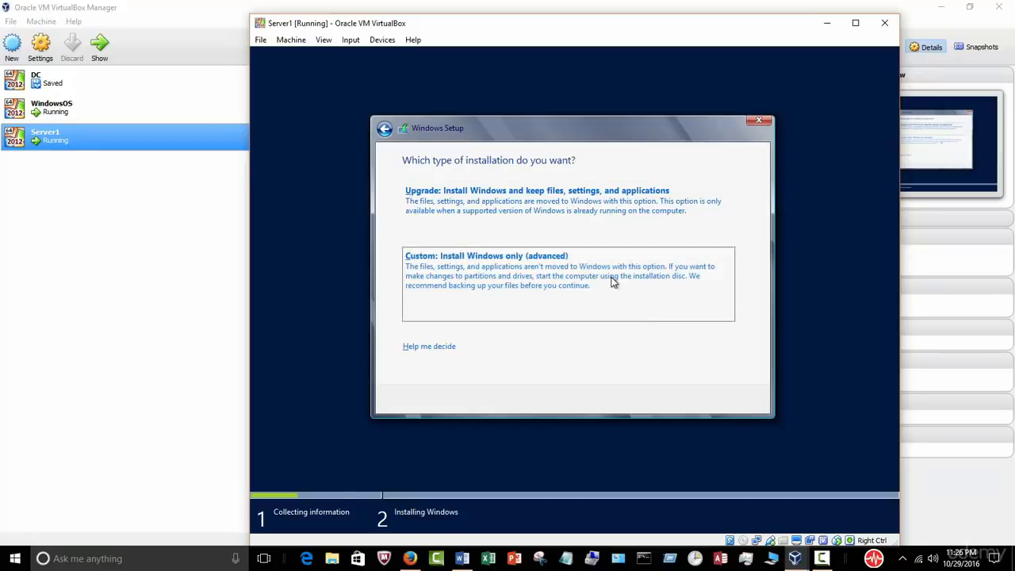
{"action": "left_click", "coordinate": [720, 399]}
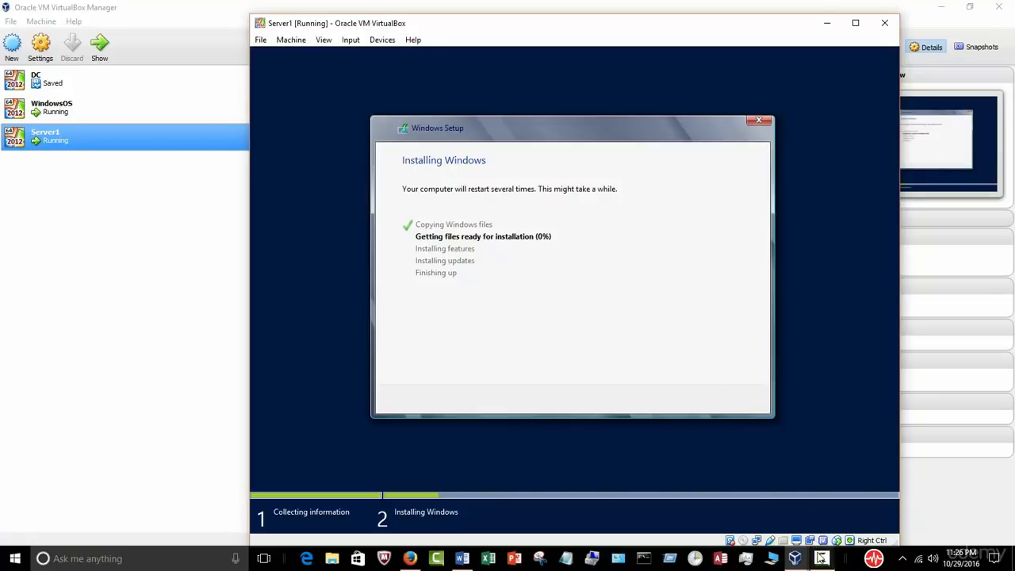
{"action": "left_click", "coordinate": [821, 558]}
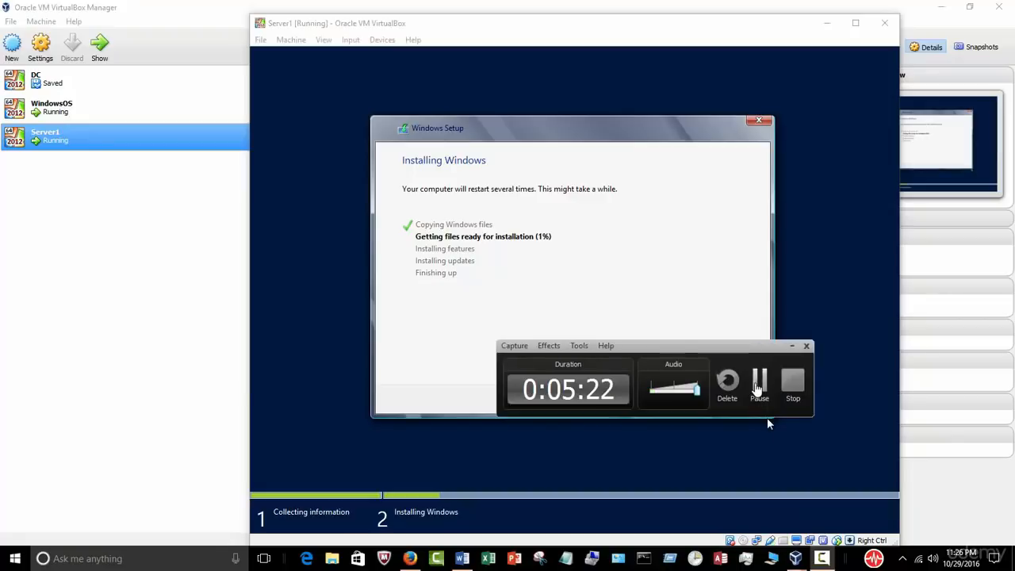
Step: Enter and confirm the Administrator password, finish setup, and switch back to the Word outline
{"action": "left_click", "coordinate": [757, 386]}
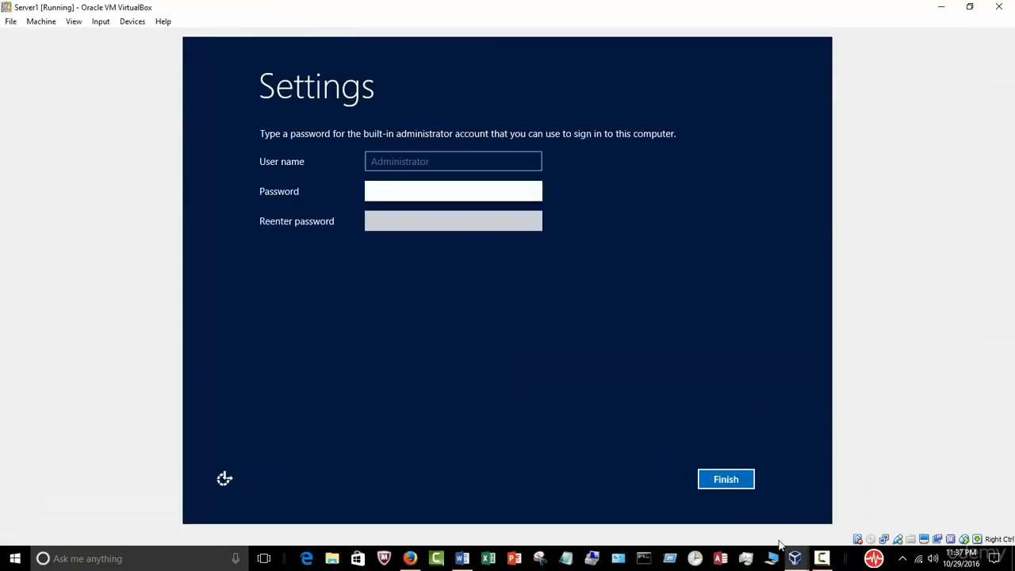
{"action": "left_click", "coordinate": [821, 558]}
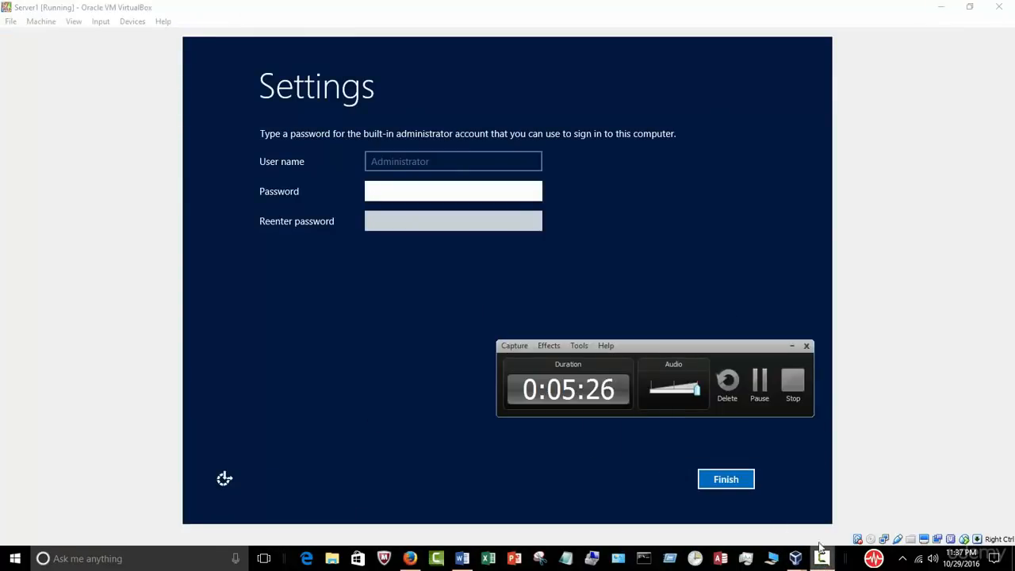
{"action": "left_click", "coordinate": [792, 346]}
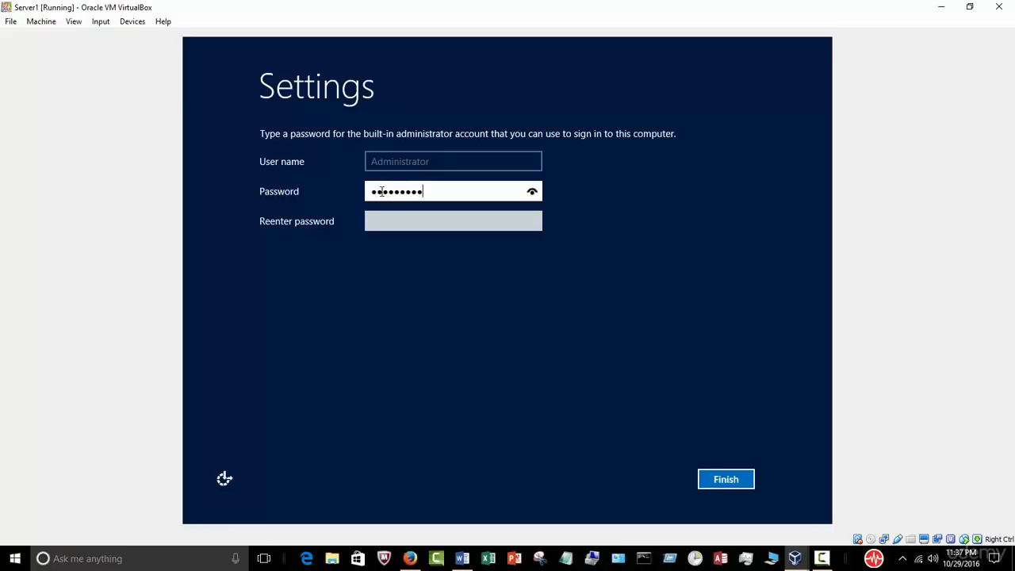
{"action": "left_click", "coordinate": [392, 218]}
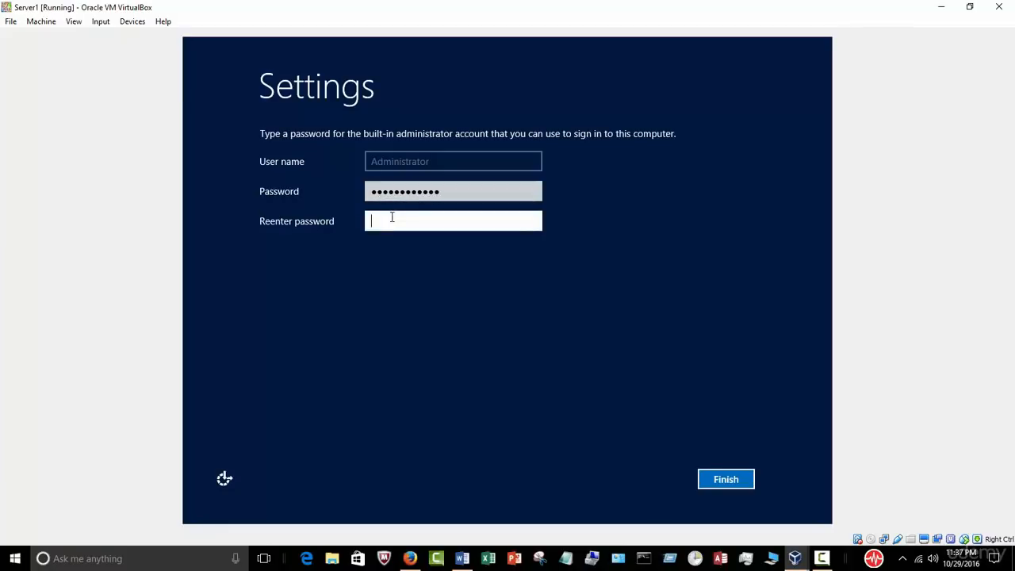
{"action": "type", "text": "••••••"}
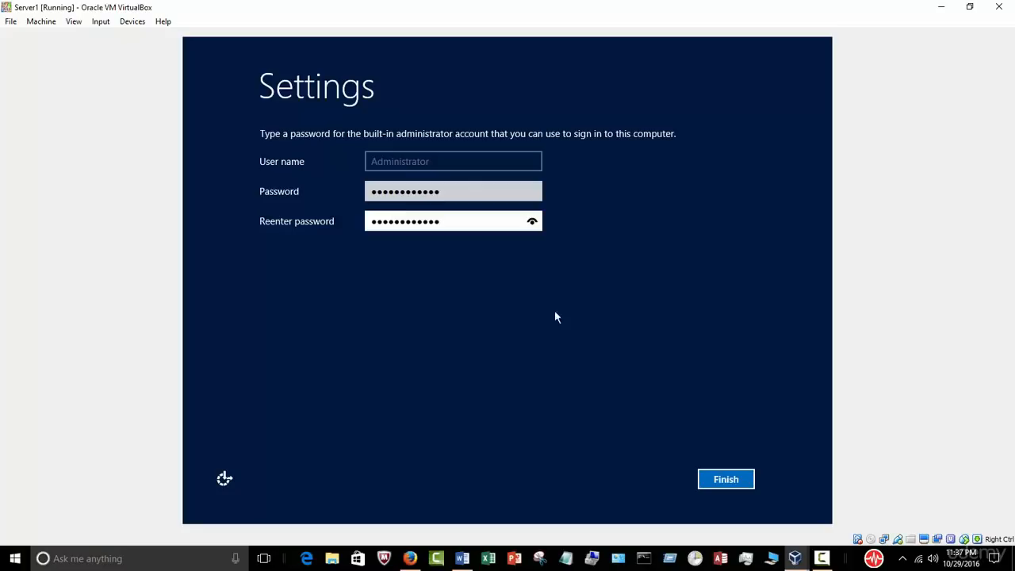
{"action": "left_click", "coordinate": [726, 479]}
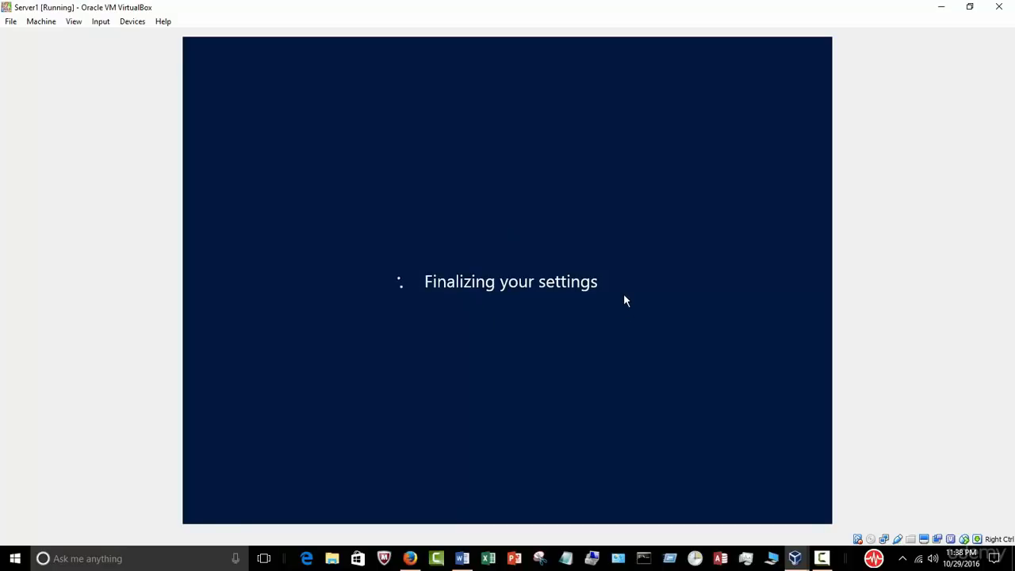
{"action": "left_click", "coordinate": [463, 559]}
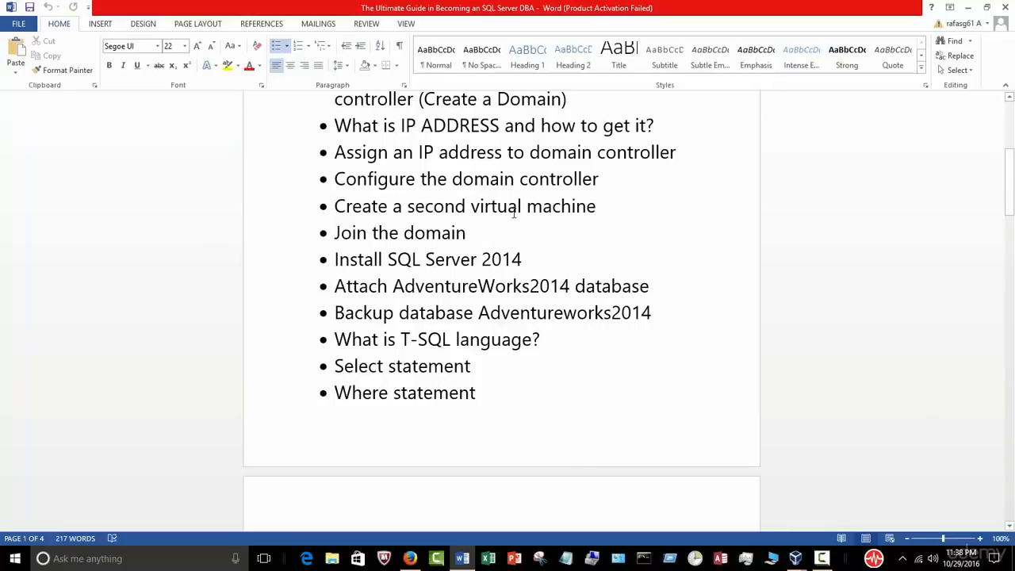
Step: Select the 'Create a second virtual machine' and 'Join the domain' bullets, then minimize Word
{"action": "left_click_drag", "start_coordinate": [598, 206], "coordinate": [362, 210]}
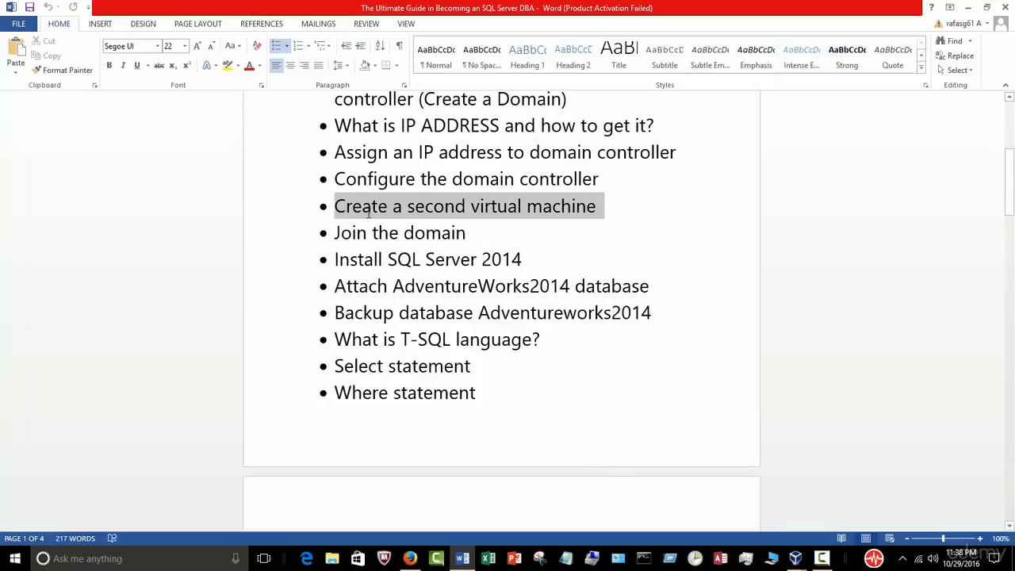
{"action": "left_click_drag", "start_coordinate": [471, 232], "coordinate": [328, 209]}
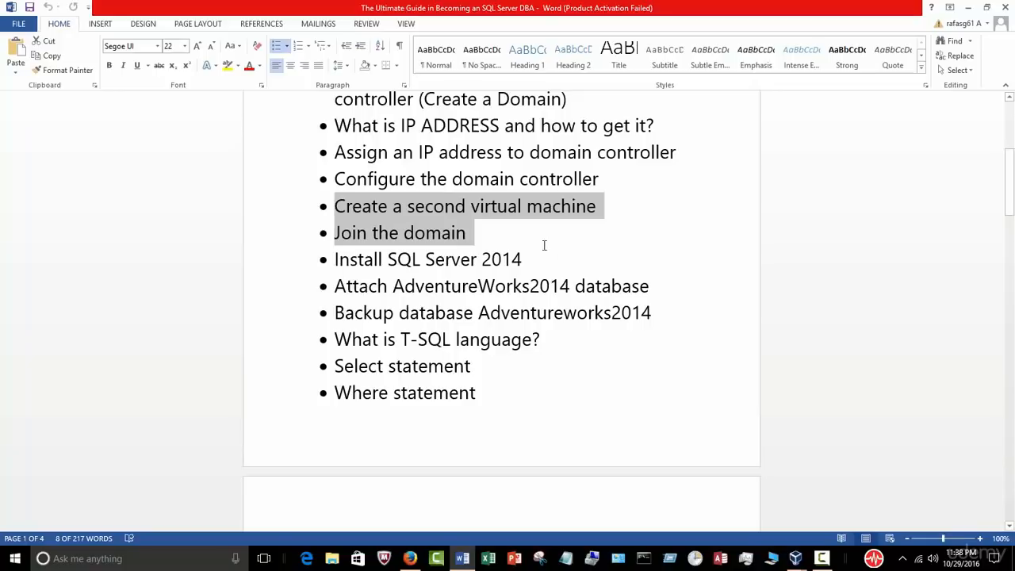
{"action": "left_click", "coordinate": [967, 7]}
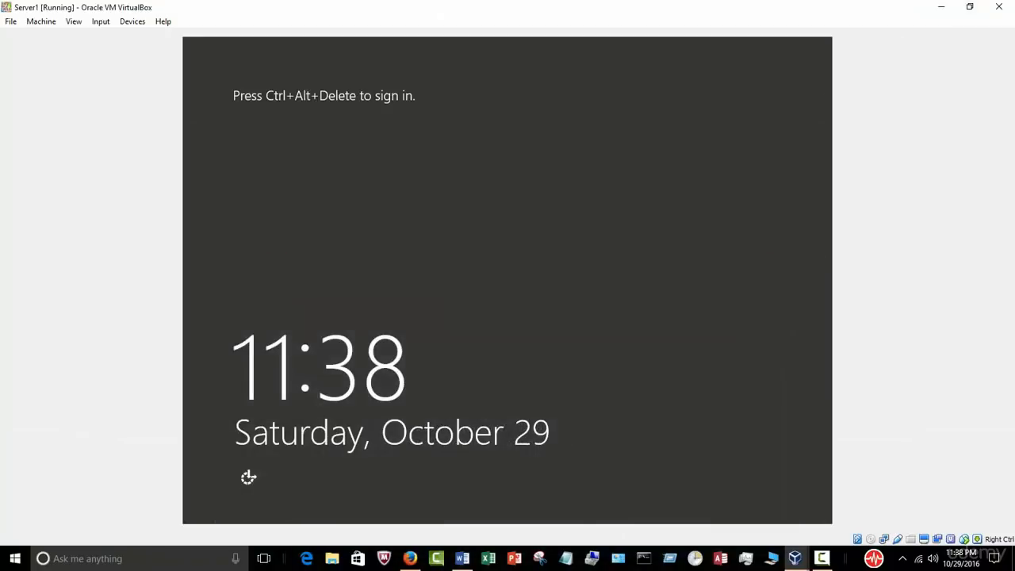
Step: Send Ctrl-Alt-Del to Server1 and sign in as Administrator with the account password
{"action": "left_click", "coordinate": [100, 22]}
{"action": "mouse_move", "coordinate": [124, 36]}
{"action": "left_click", "coordinate": [227, 61]}
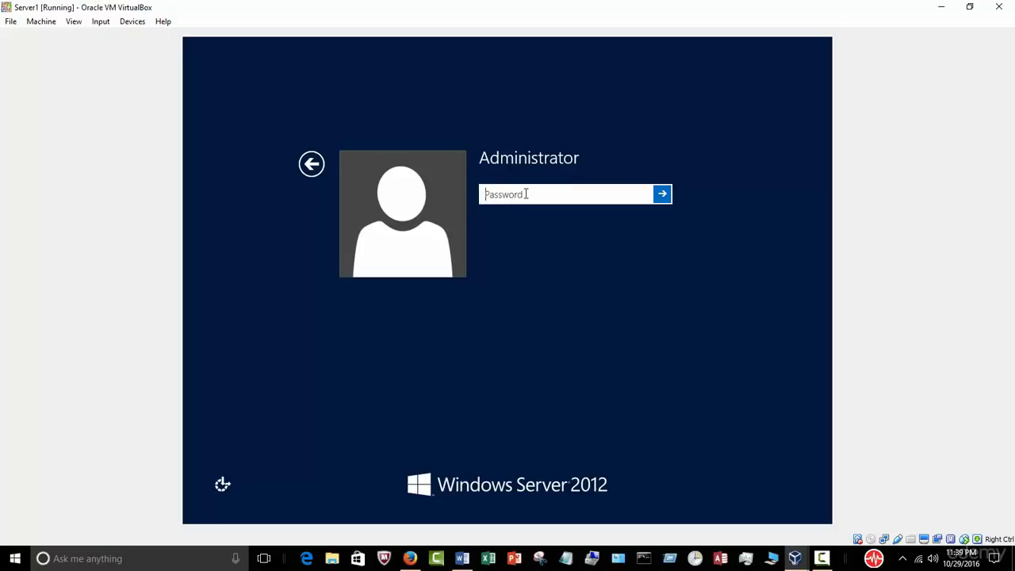
{"action": "type", "text": "Pa$$w0rd12"}
{"action": "key", "text": "Return"}
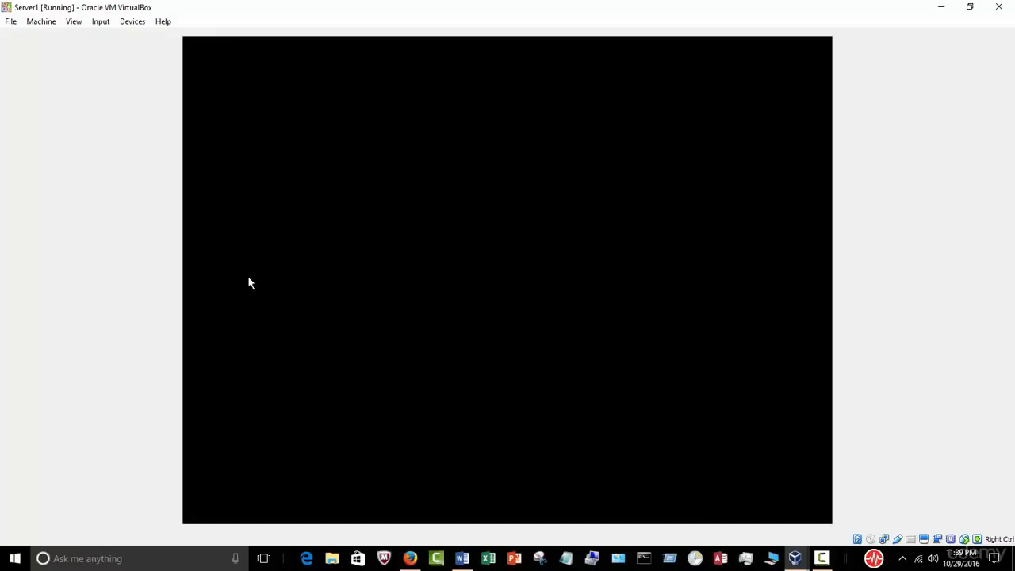
Step: Switch the Server1 window to full-screen mode
{"action": "left_click", "coordinate": [74, 21]}
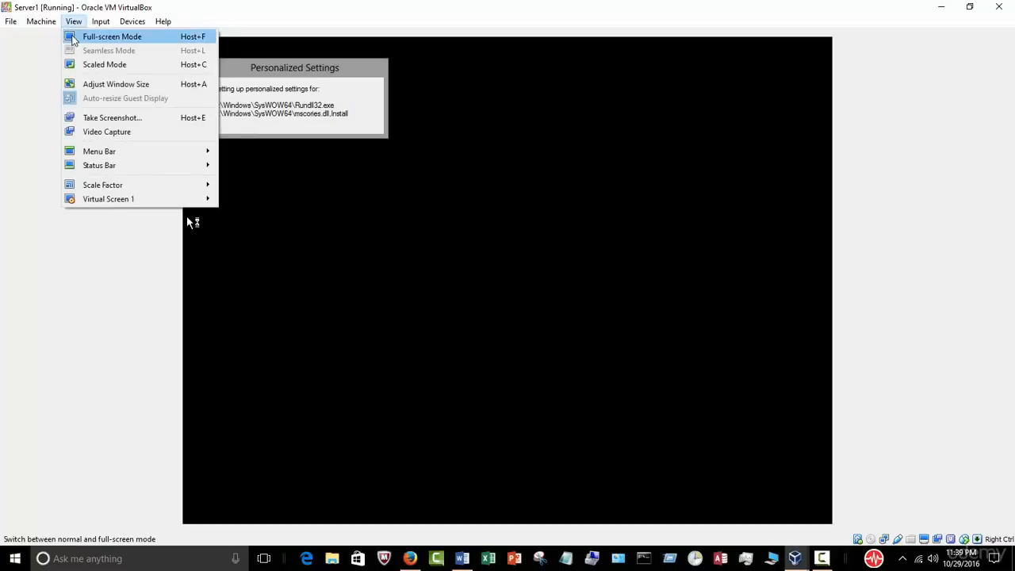
{"action": "left_click", "coordinate": [76, 37]}
{"action": "left_click", "coordinate": [480, 329]}
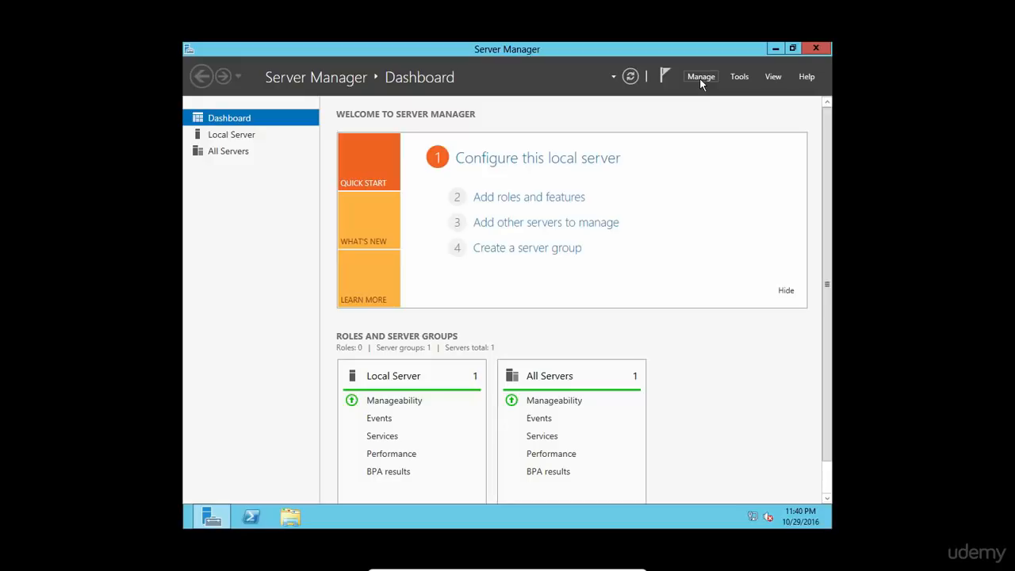
Step: Set Server Manager's properties to not start at logon
{"action": "left_click", "coordinate": [700, 77]}
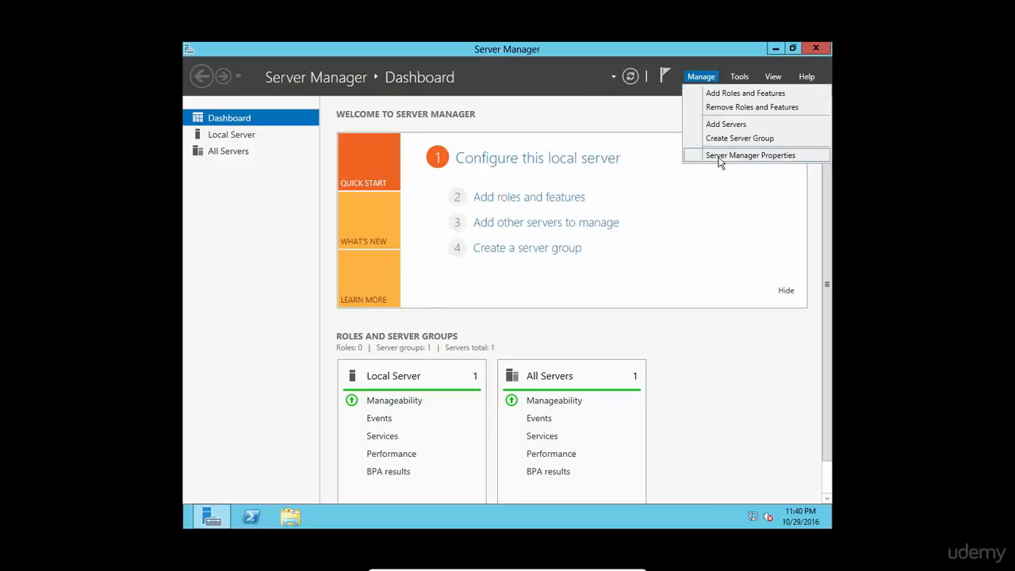
{"action": "left_click", "coordinate": [720, 156]}
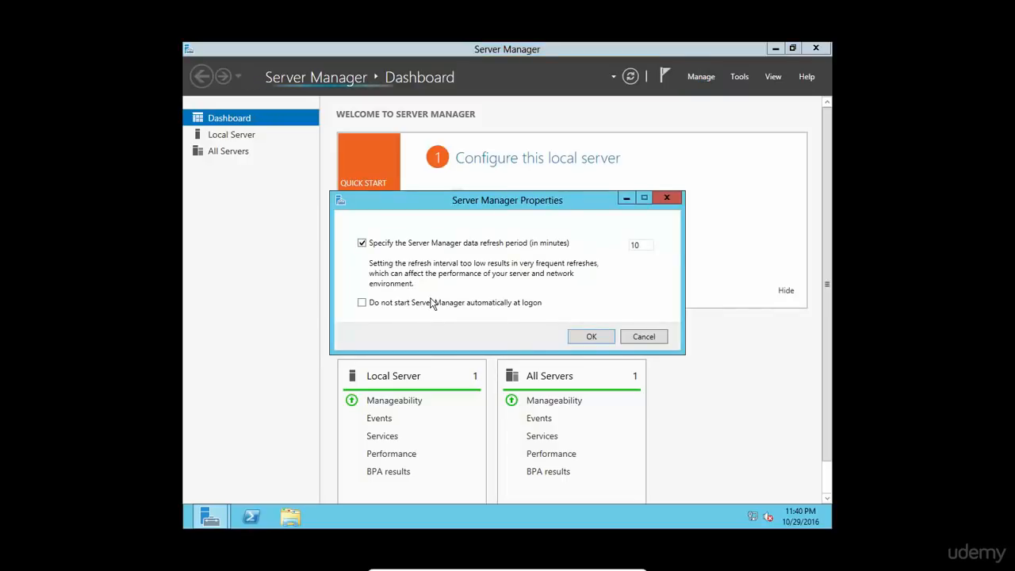
{"action": "left_click", "coordinate": [367, 302]}
{"action": "left_click", "coordinate": [588, 336]}
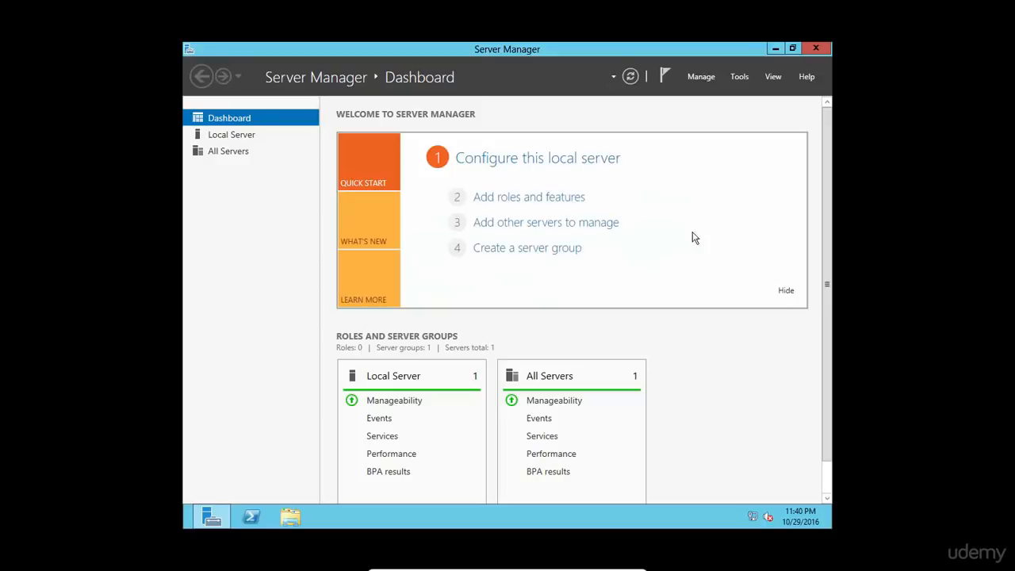
Step: Turn off Windows Firewall for both private and public networks
{"action": "left_click", "coordinate": [240, 136]}
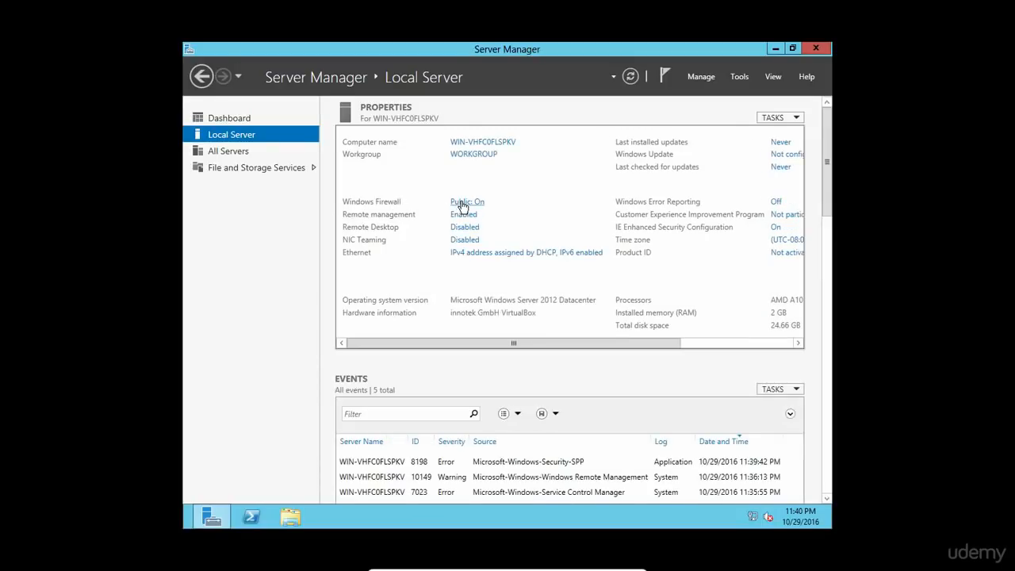
{"action": "left_click", "coordinate": [462, 204]}
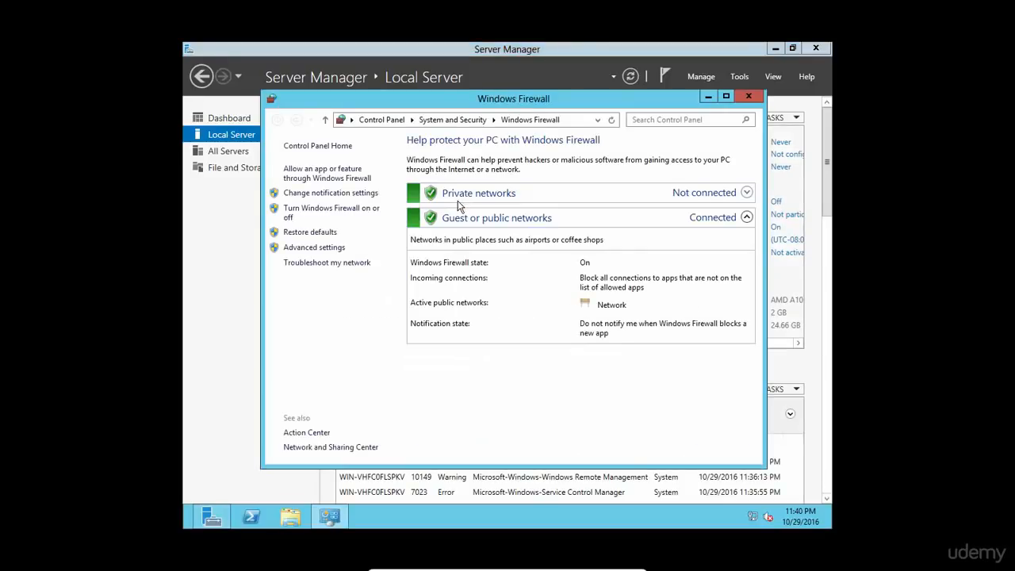
{"action": "left_click", "coordinate": [343, 211]}
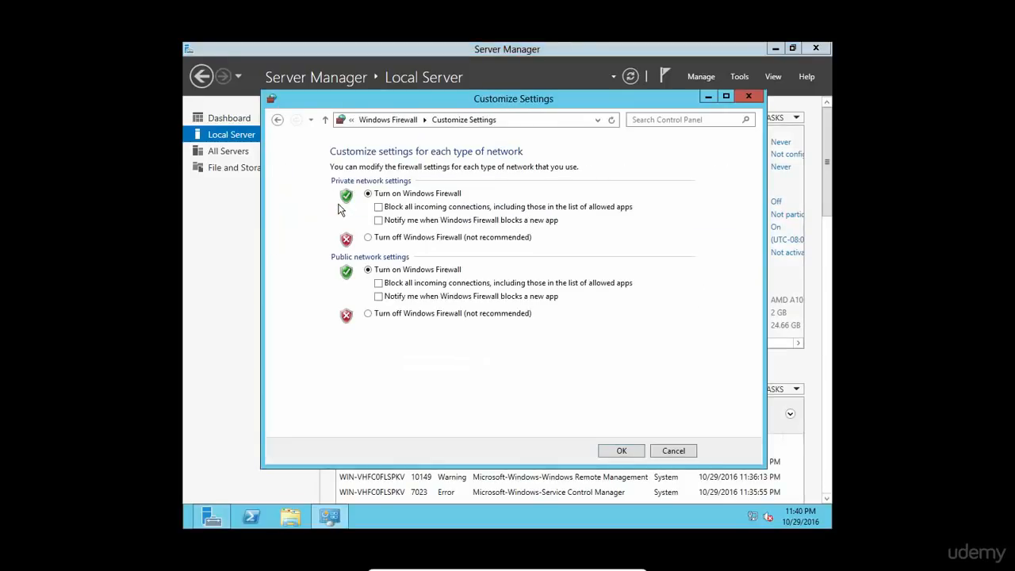
{"action": "left_click", "coordinate": [368, 237]}
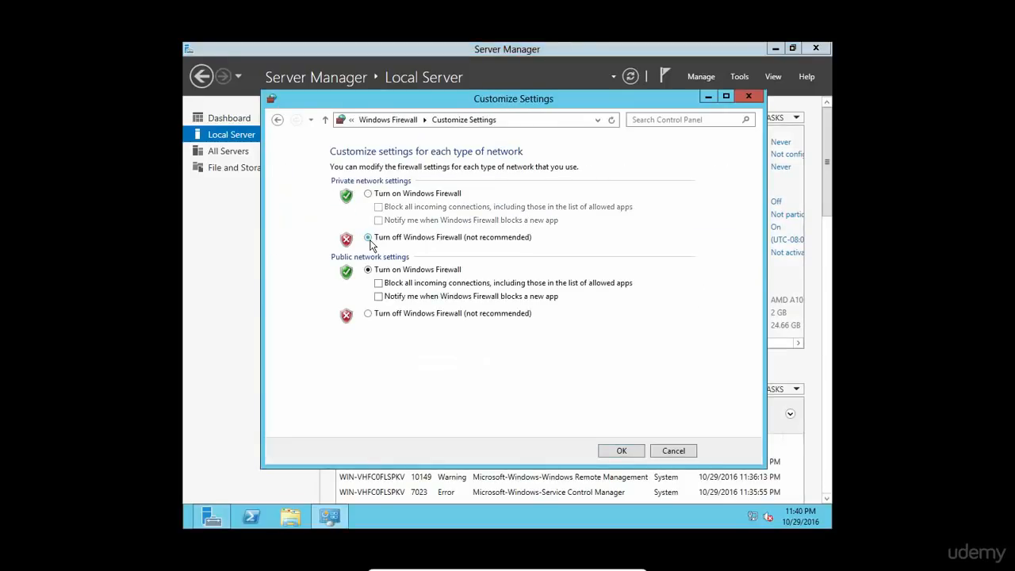
{"action": "left_click", "coordinate": [368, 313]}
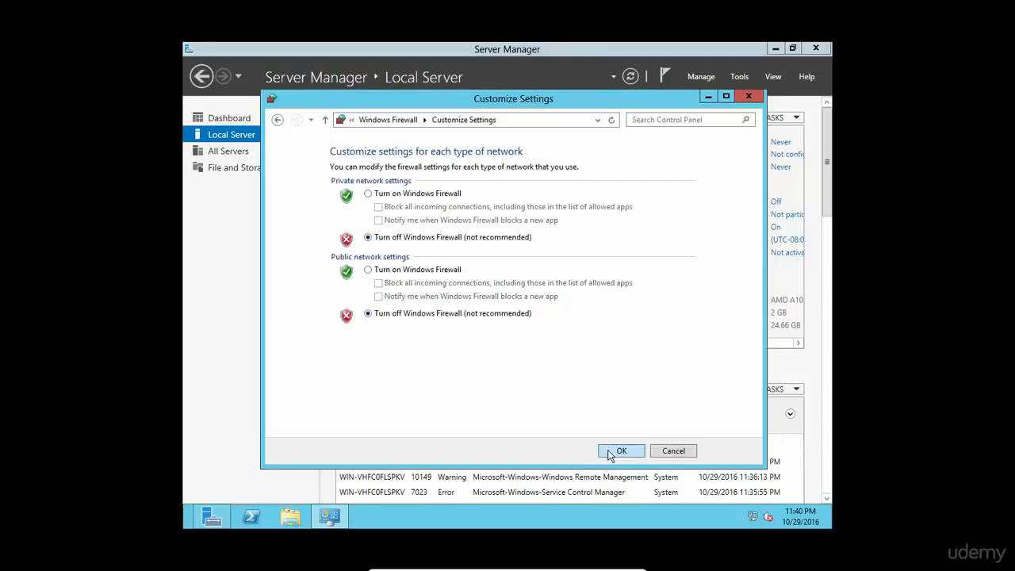
{"action": "left_click", "coordinate": [609, 451]}
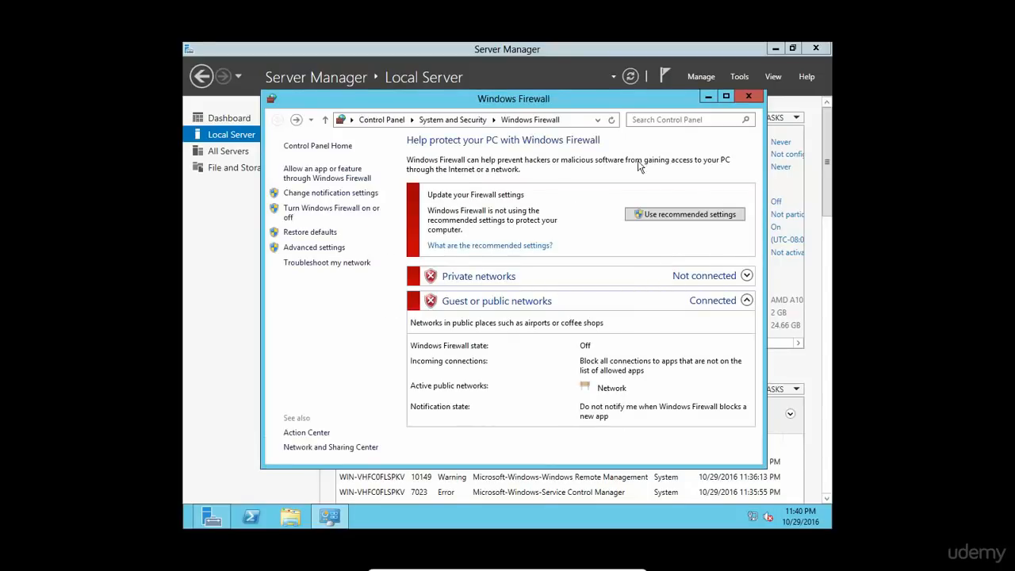
{"action": "left_click", "coordinate": [746, 97]}
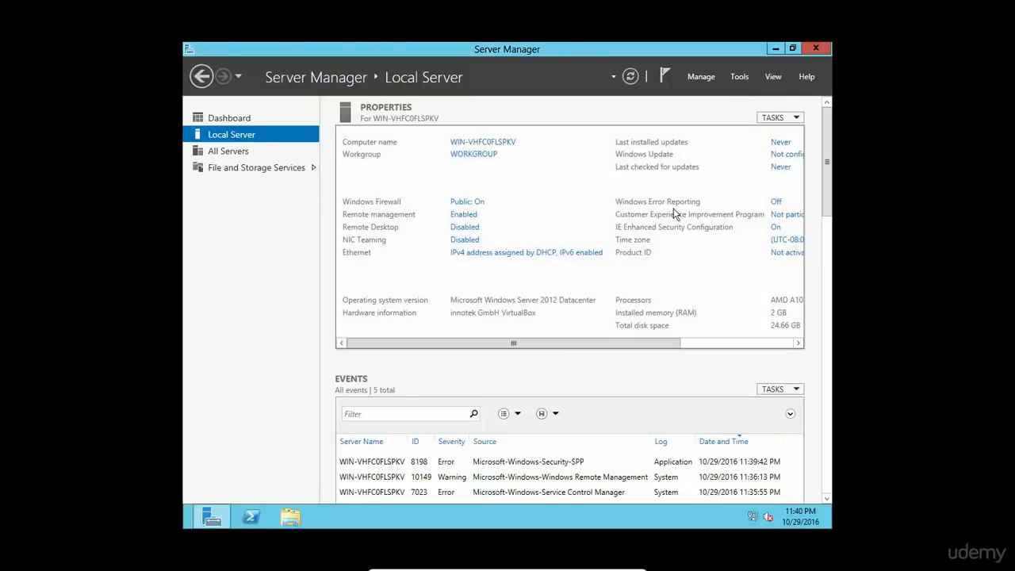
Step: Turn off IE Enhanced Security for administrators and users, then close Server Manager
{"action": "left_click", "coordinate": [775, 230]}
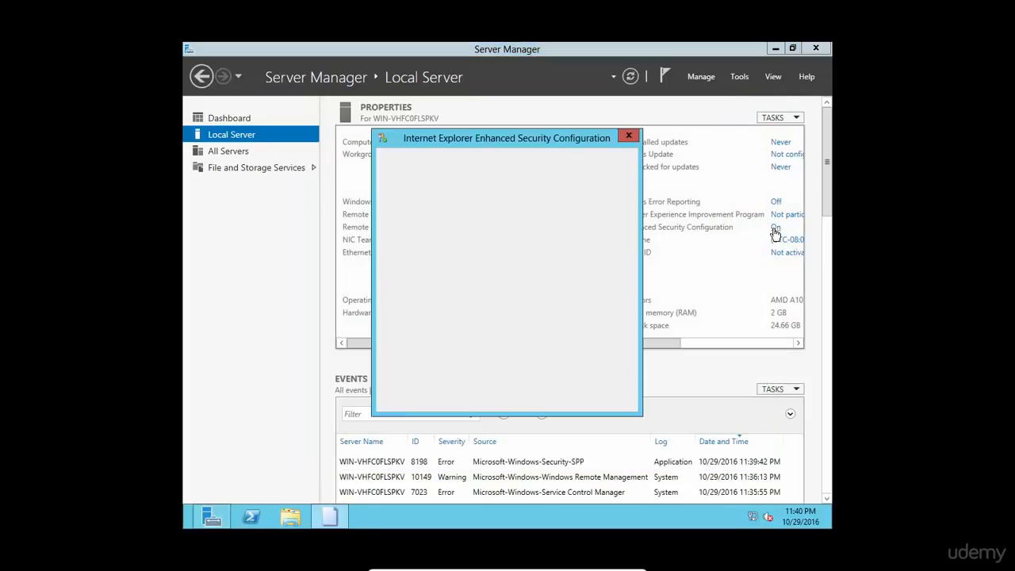
{"action": "left_click", "coordinate": [426, 261]}
{"action": "left_click", "coordinate": [428, 336]}
{"action": "left_click", "coordinate": [556, 399]}
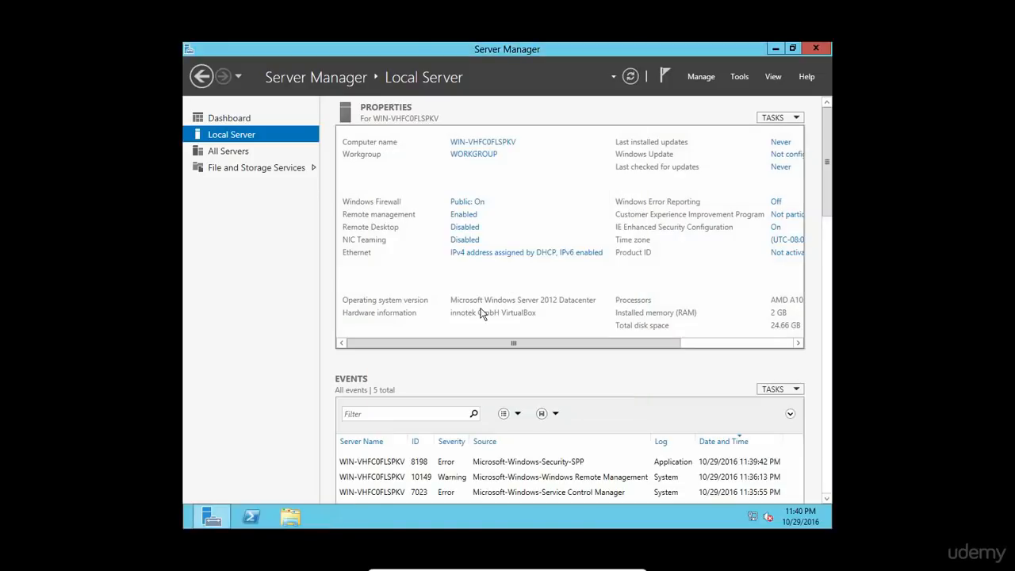
{"action": "left_click", "coordinate": [815, 52]}
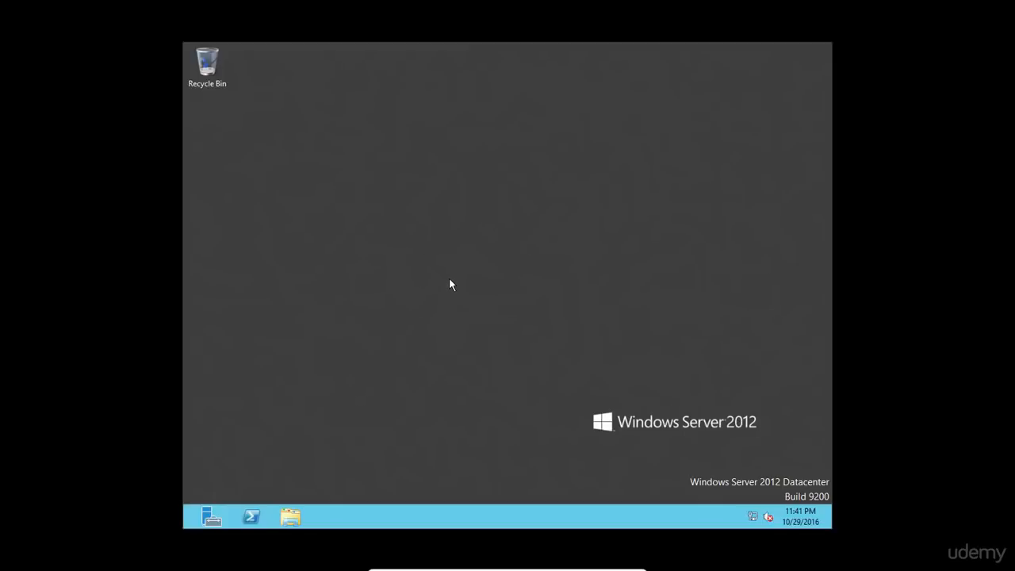
{"action": "right_click", "coordinate": [754, 519]}
{"action": "left_click", "coordinate": [527, 438]}
Step: Open the computer's System properties and its computer name/domain change dialog
{"action": "left_click", "coordinate": [290, 515]}
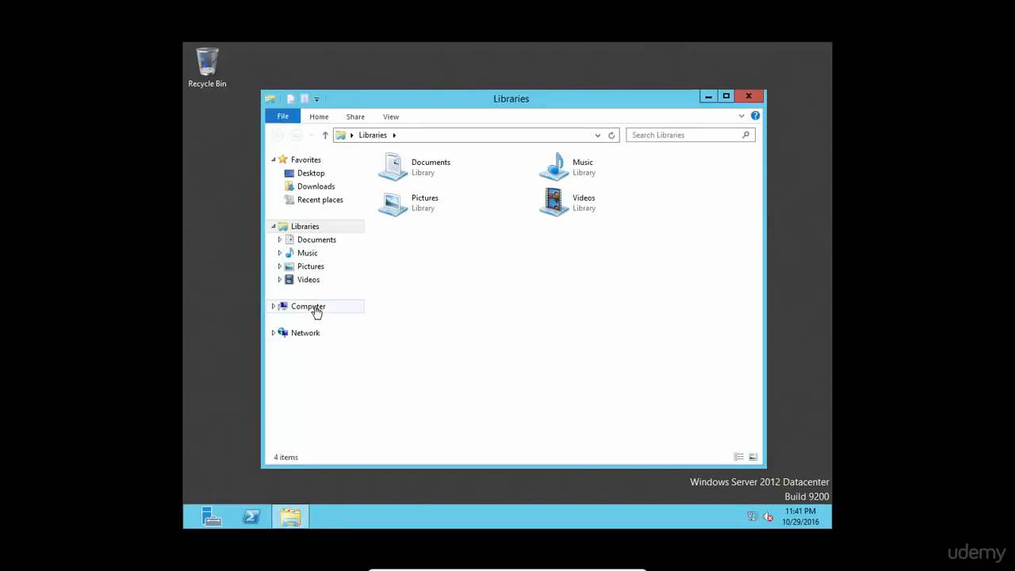
{"action": "right_click", "coordinate": [316, 310]}
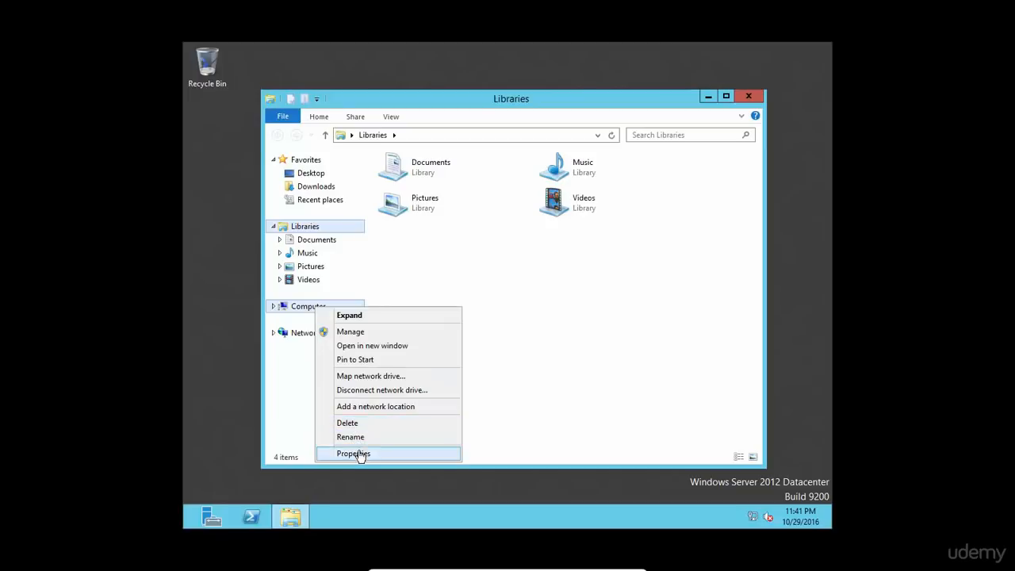
{"action": "left_click", "coordinate": [358, 453]}
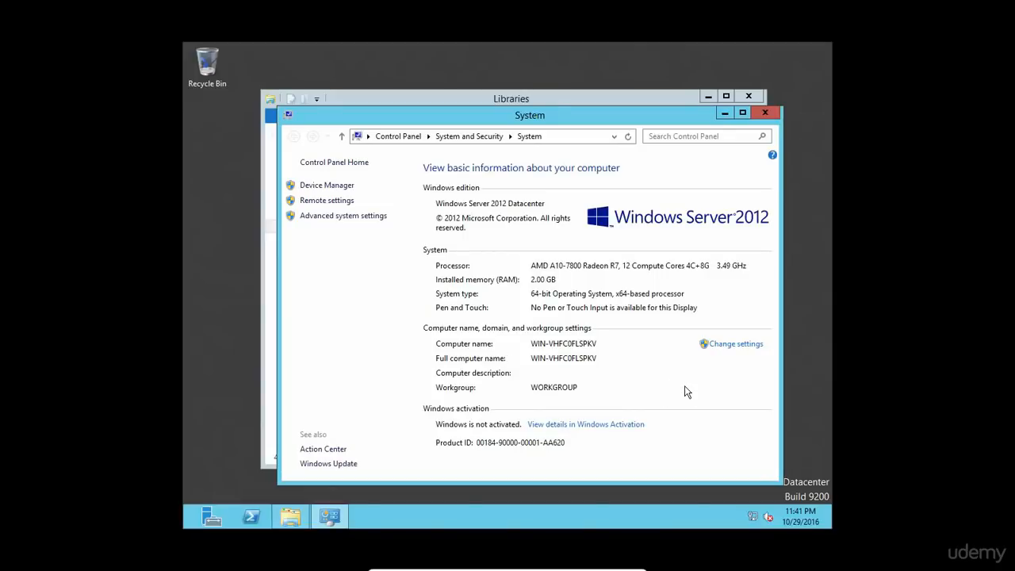
{"action": "left_click", "coordinate": [729, 346]}
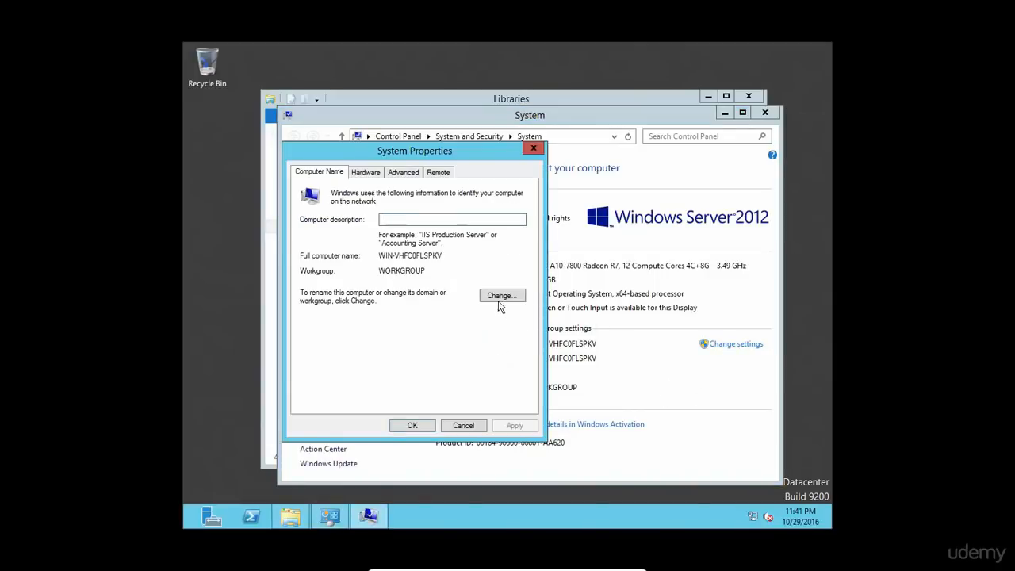
{"action": "left_click", "coordinate": [499, 296]}
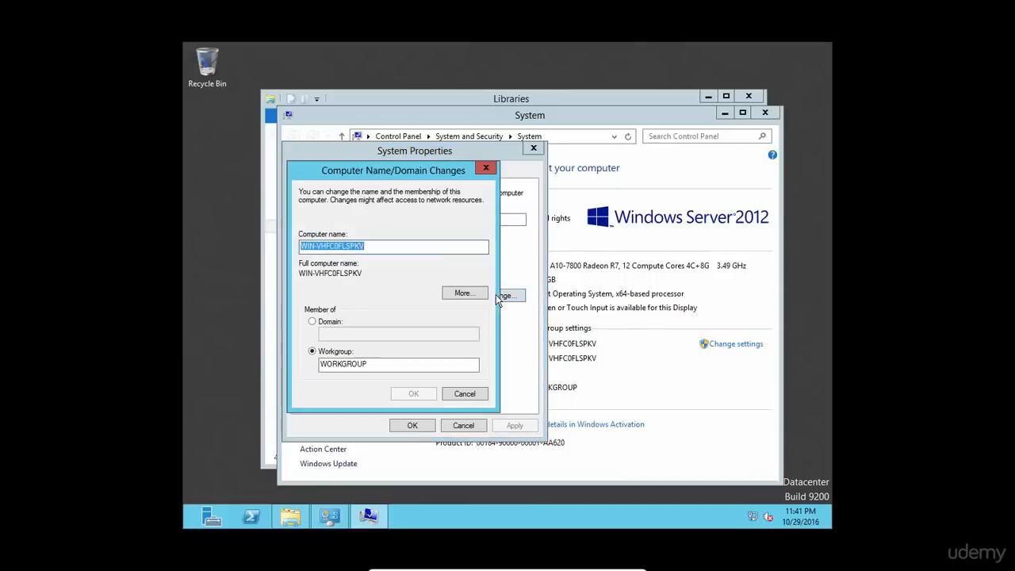
Step: Try joining domain 'sql', then retry as 'sql.com'
{"action": "left_click", "coordinate": [330, 321]}
{"action": "left_click", "coordinate": [342, 332]}
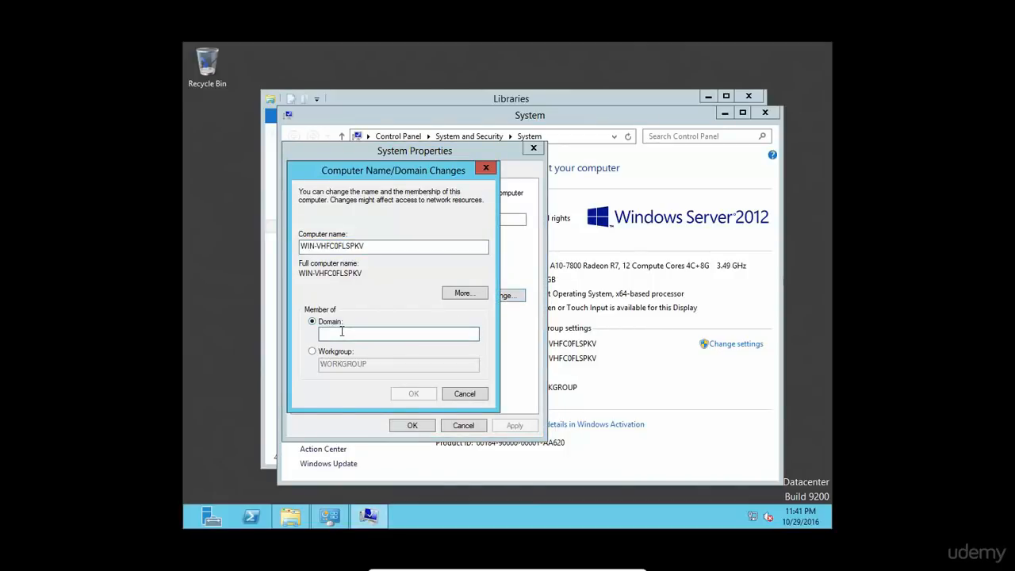
{"action": "type", "text": "sql"}
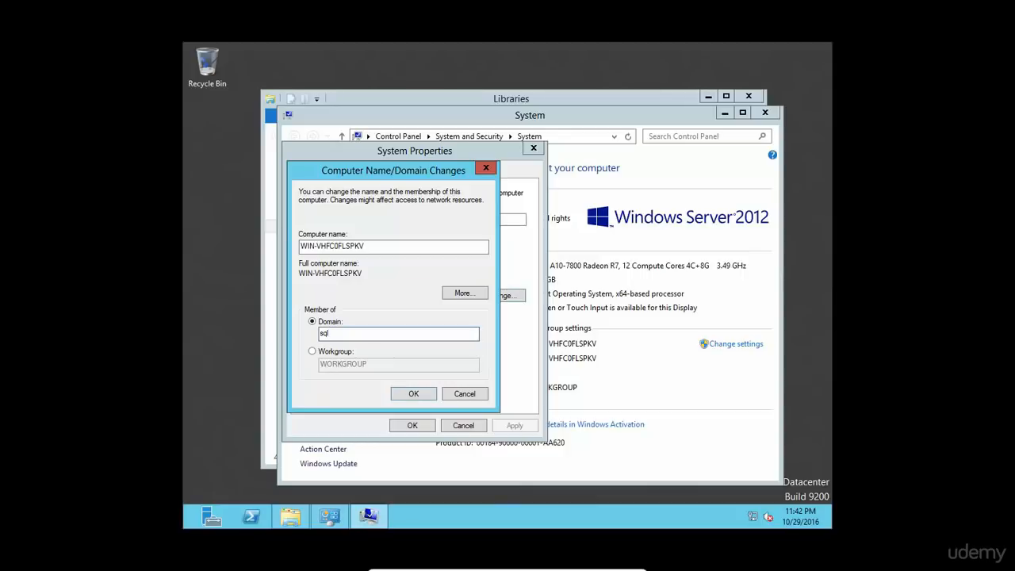
{"action": "left_click", "coordinate": [404, 390]}
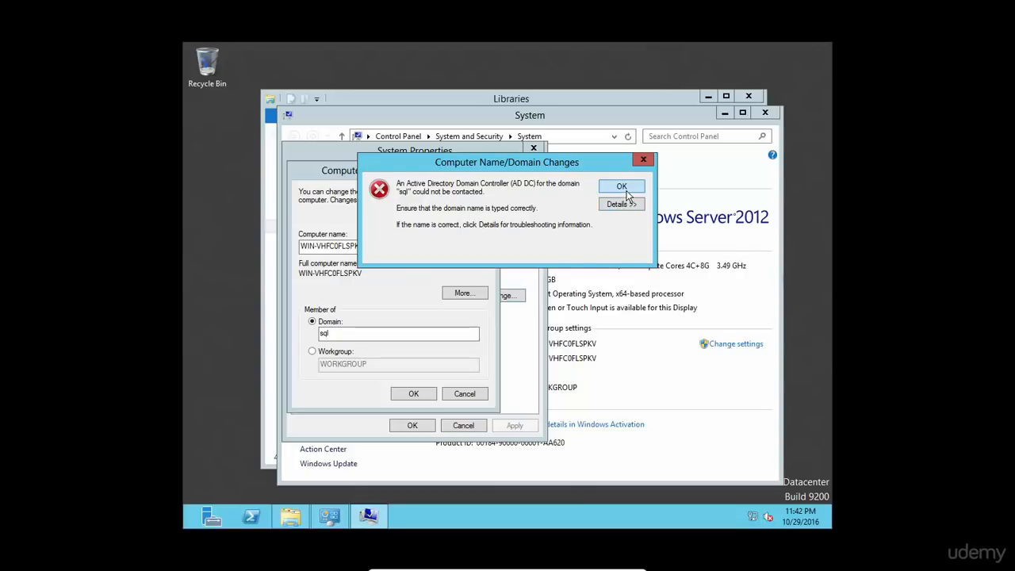
{"action": "left_click", "coordinate": [625, 189]}
{"action": "left_click", "coordinate": [347, 334]}
{"action": "type", "text": ".com"}
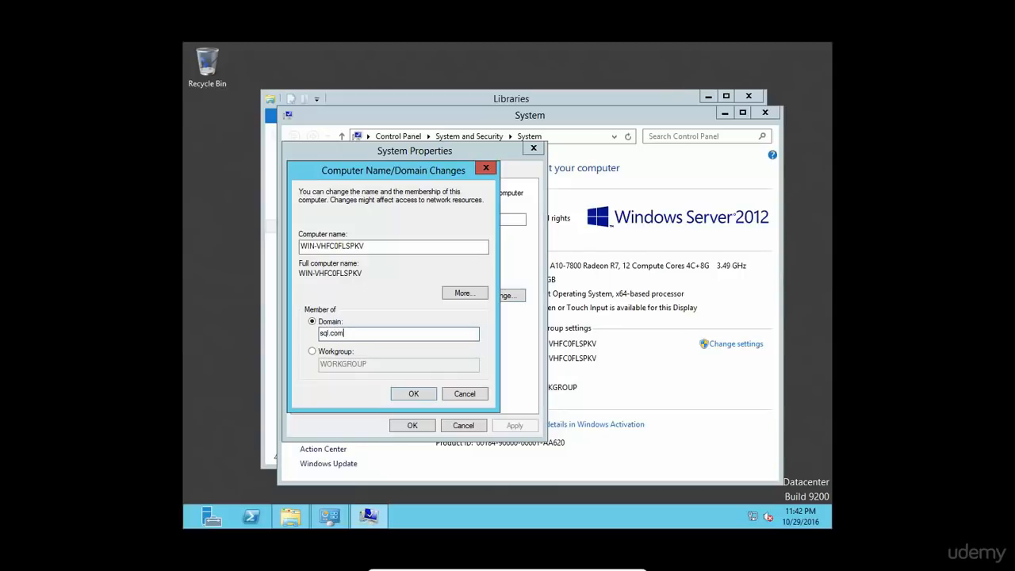
{"action": "left_click", "coordinate": [399, 394]}
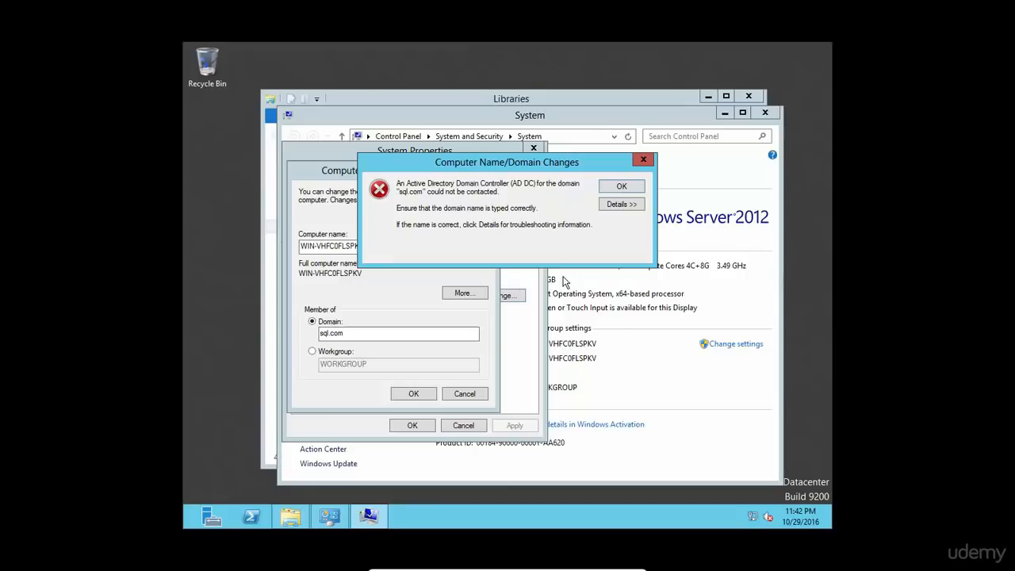
Step: Close the no-domain-controller error, cancel both dialogs, and close the System and Libraries windows
{"action": "left_click", "coordinate": [613, 206]}
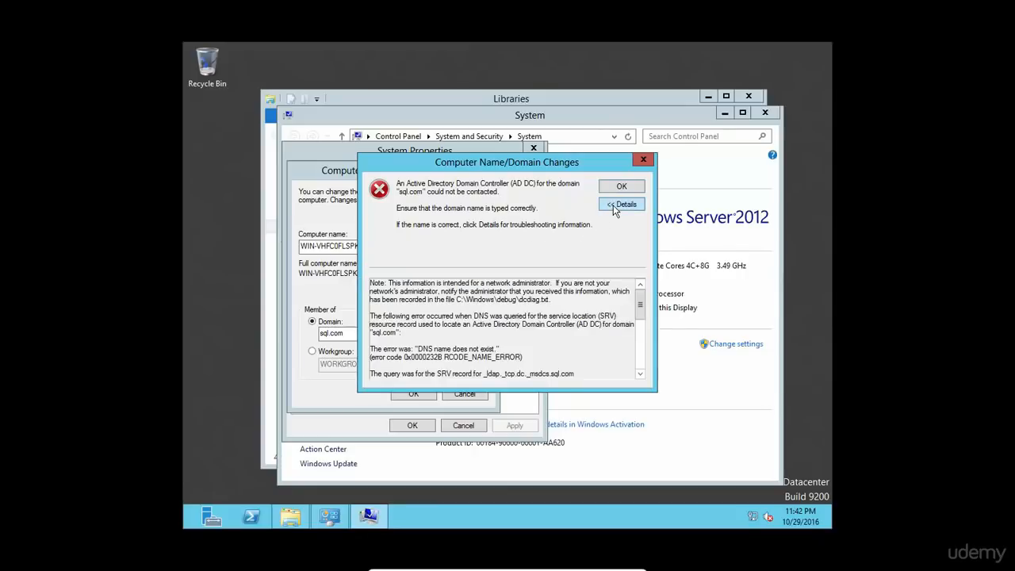
{"action": "left_click", "coordinate": [645, 162]}
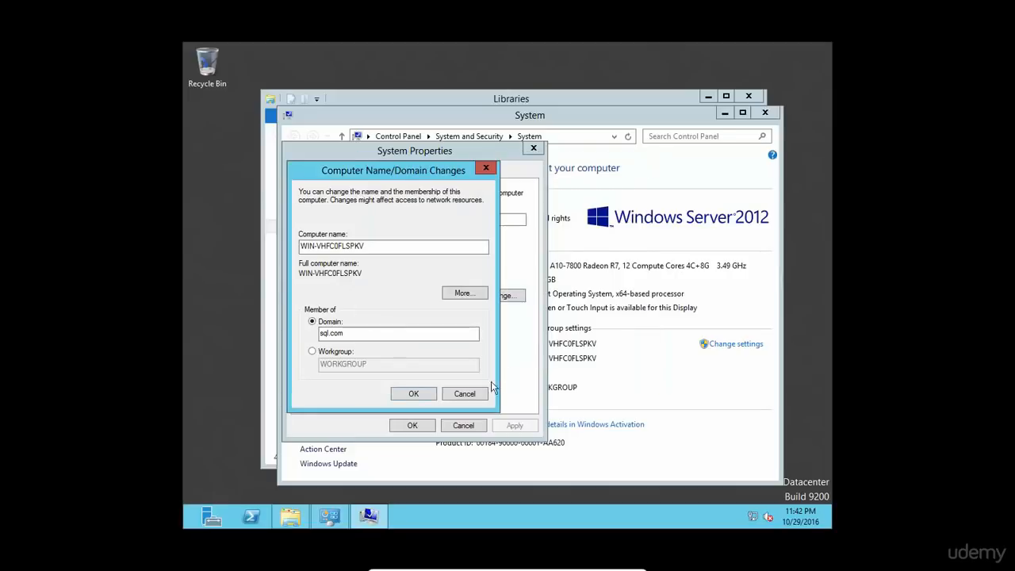
{"action": "left_click", "coordinate": [476, 395]}
{"action": "left_click", "coordinate": [466, 429]}
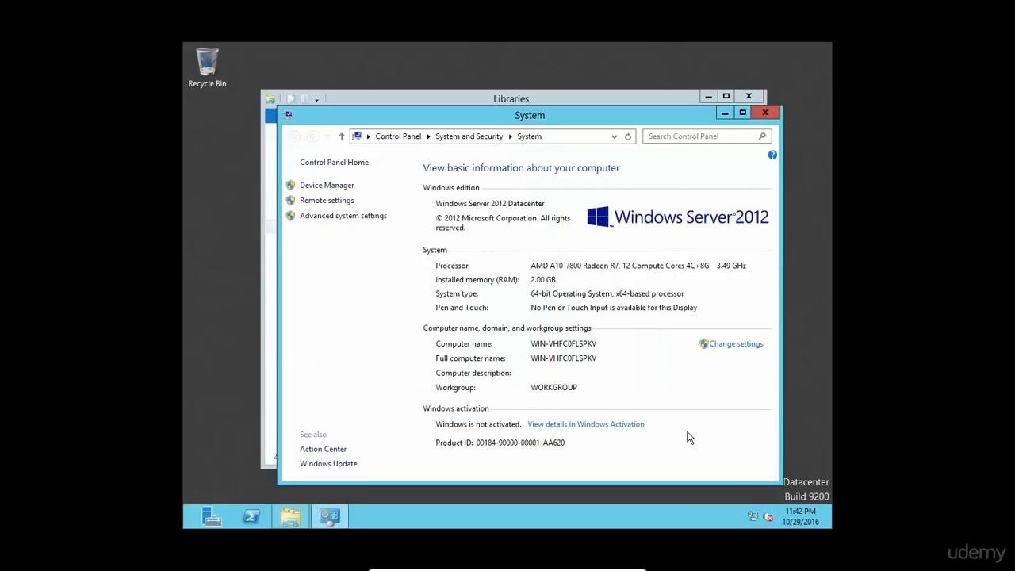
{"action": "left_click", "coordinate": [764, 112]}
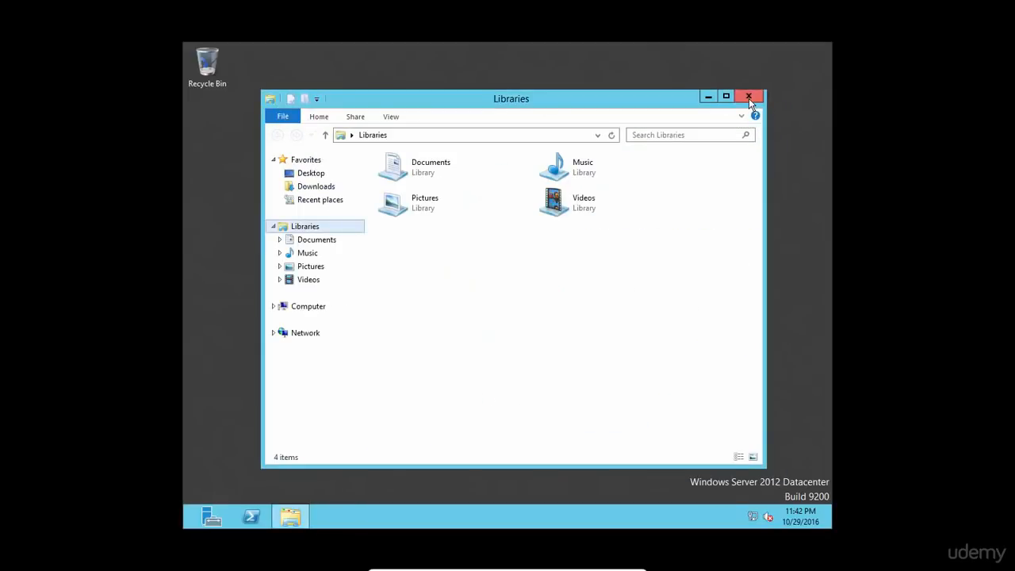
{"action": "left_click", "coordinate": [748, 97]}
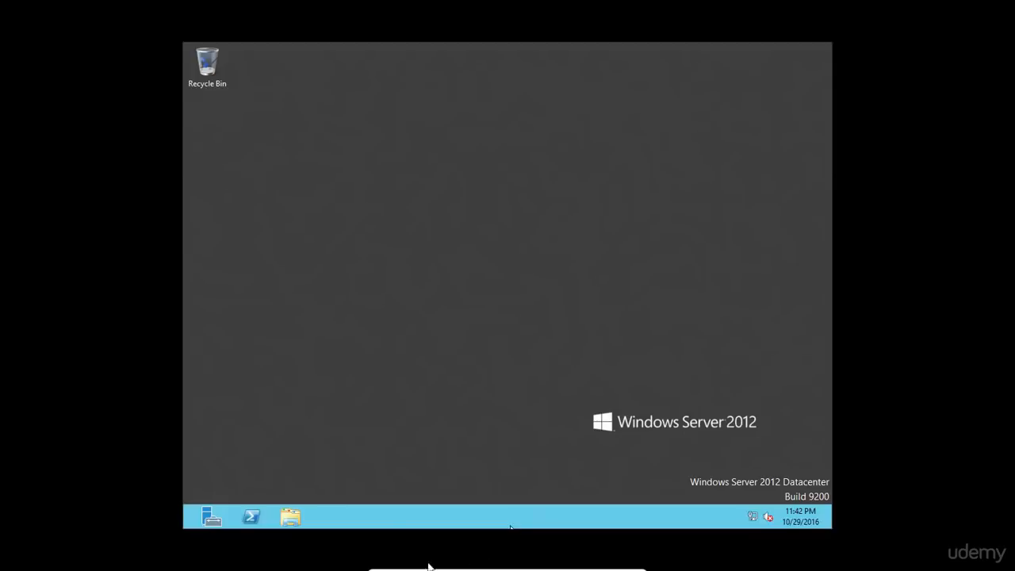
Step: Exit full-screen mode and bring VirtualBox Manager to the front
{"action": "mouse_move", "coordinate": [421, 567]}
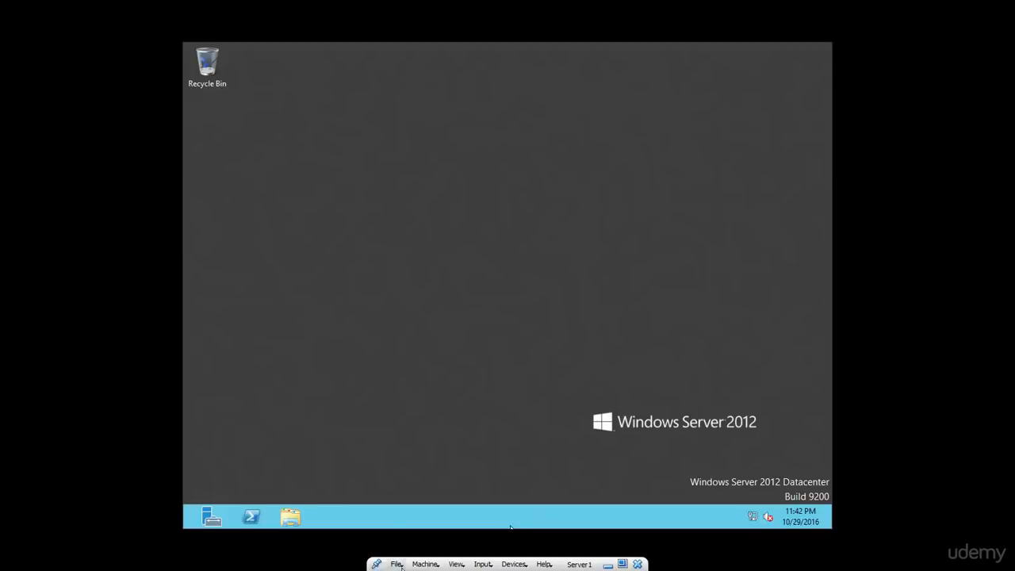
{"action": "left_click", "coordinate": [456, 565]}
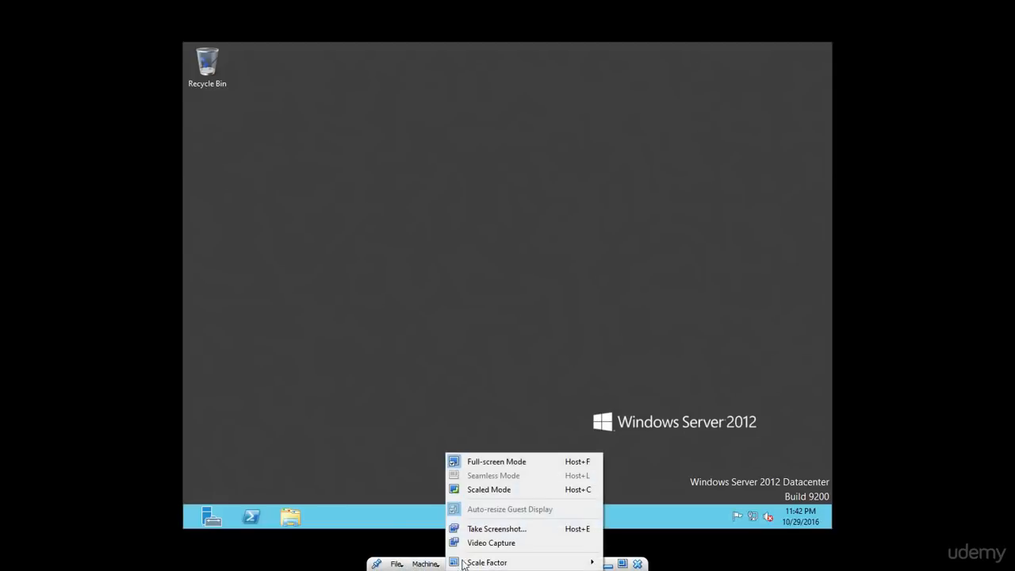
{"action": "left_click", "coordinate": [515, 463]}
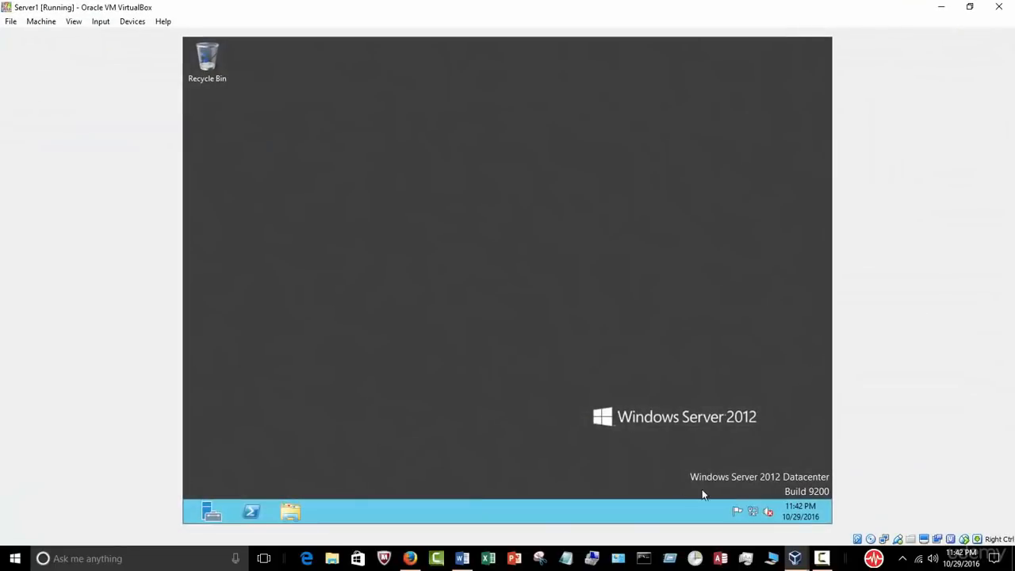
{"action": "mouse_move", "coordinate": [794, 558]}
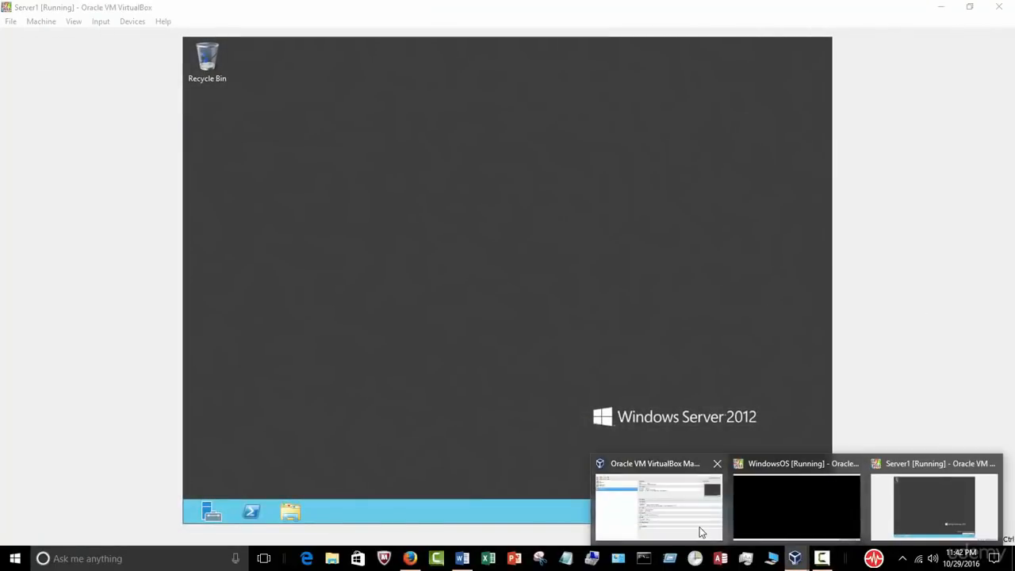
{"action": "left_click", "coordinate": [701, 532]}
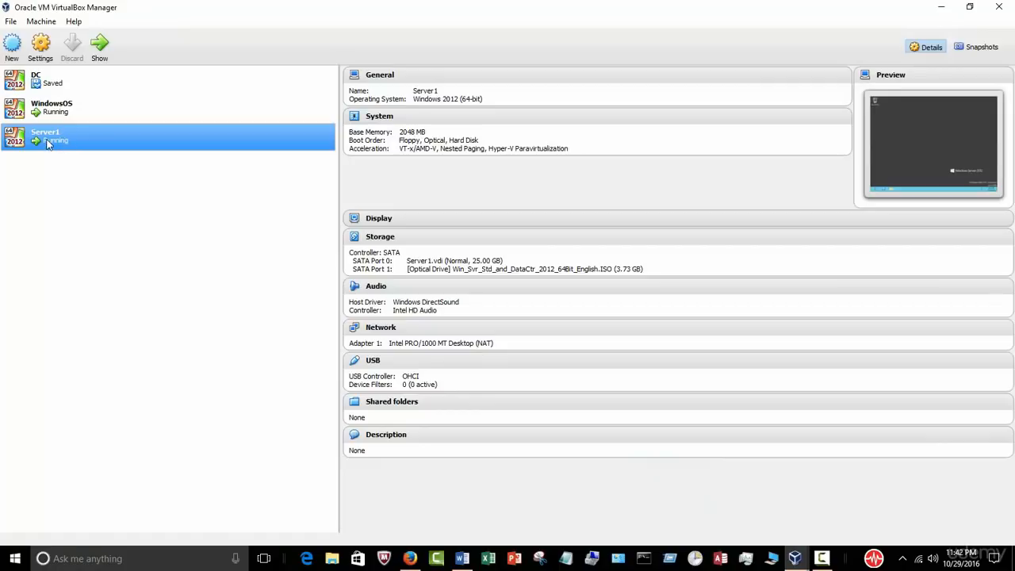
Step: Set Server1's Adapter 1 to Bridged Adapter on the Realtek 8821AE card and return to the VM
{"action": "left_click", "coordinate": [390, 330]}
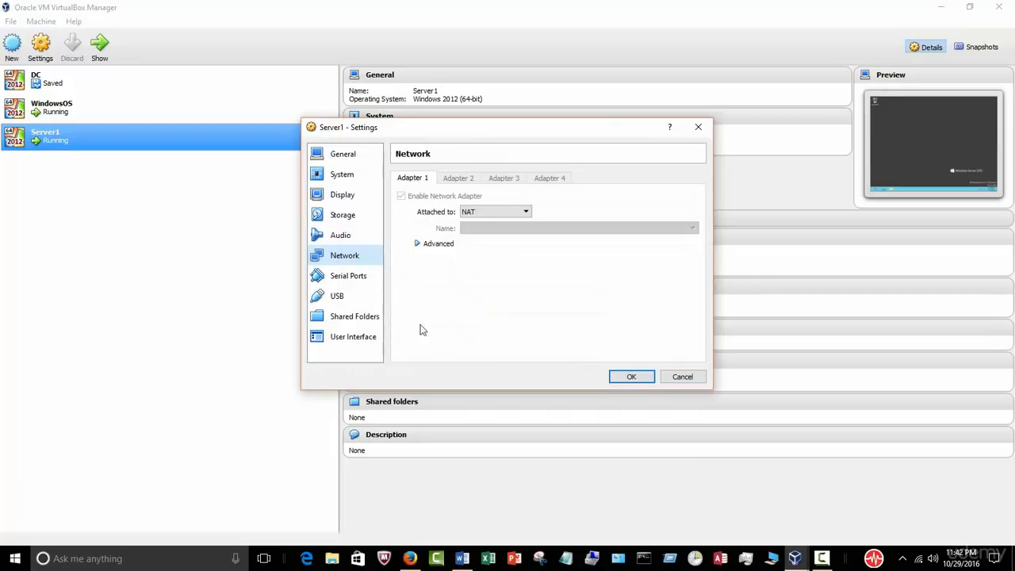
{"action": "left_click", "coordinate": [524, 212]}
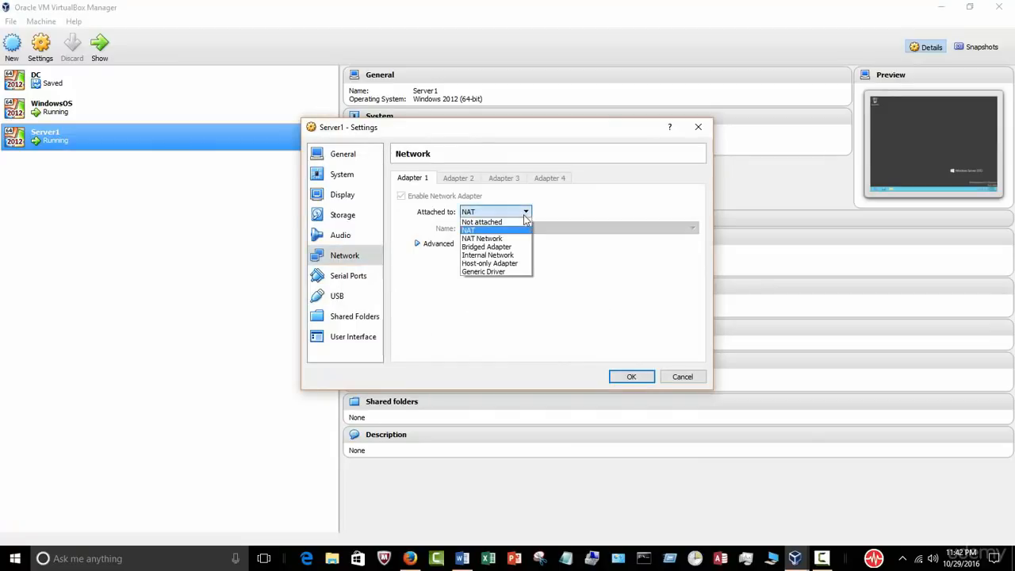
{"action": "left_click", "coordinate": [513, 247]}
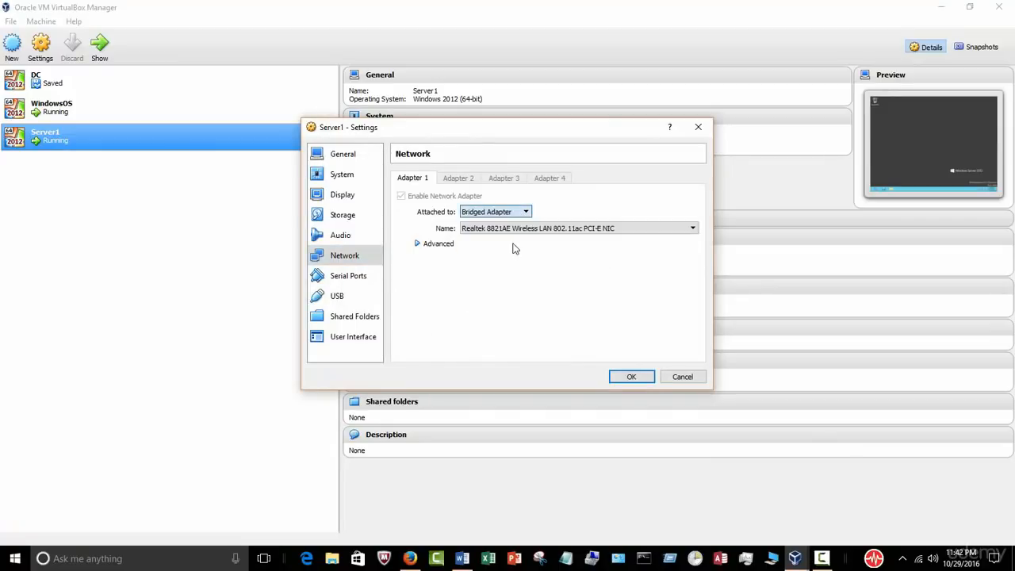
{"action": "left_click", "coordinate": [616, 377]}
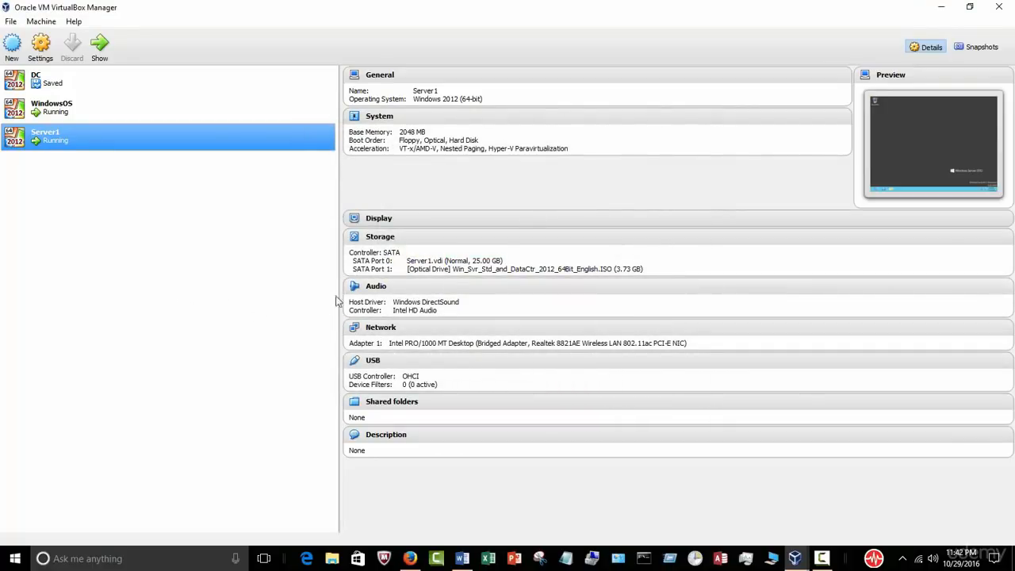
{"action": "left_click", "coordinate": [795, 558]}
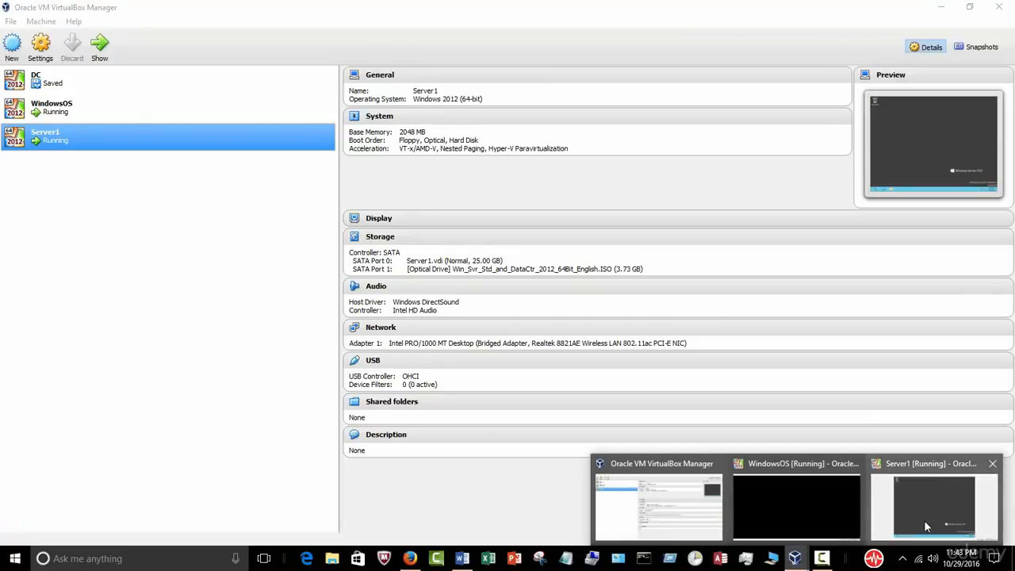
{"action": "left_click", "coordinate": [923, 519]}
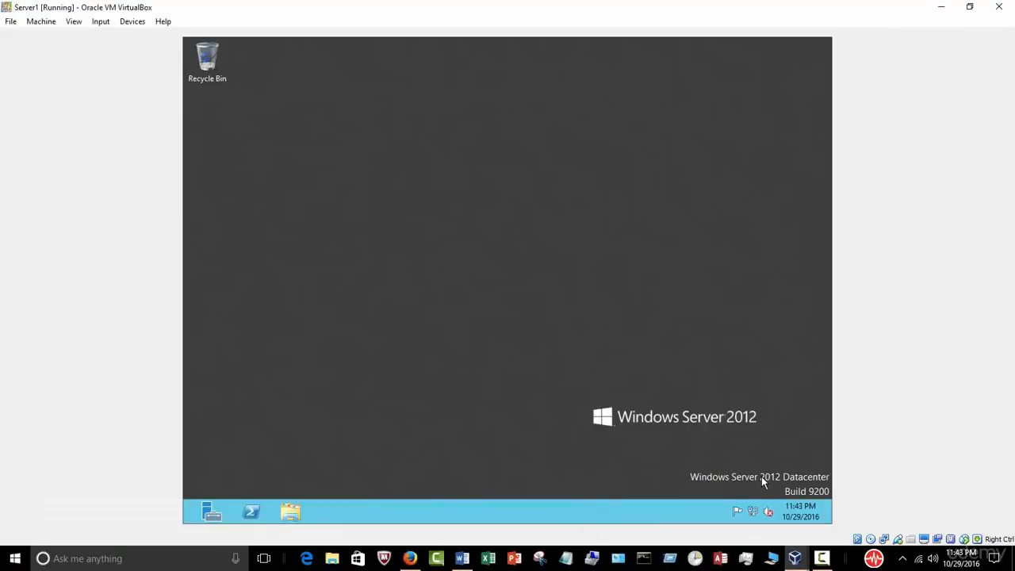
Step: Disable IPv6 on the guest's Ethernet connection and open its IPv4 properties
{"action": "right_click", "coordinate": [751, 511]}
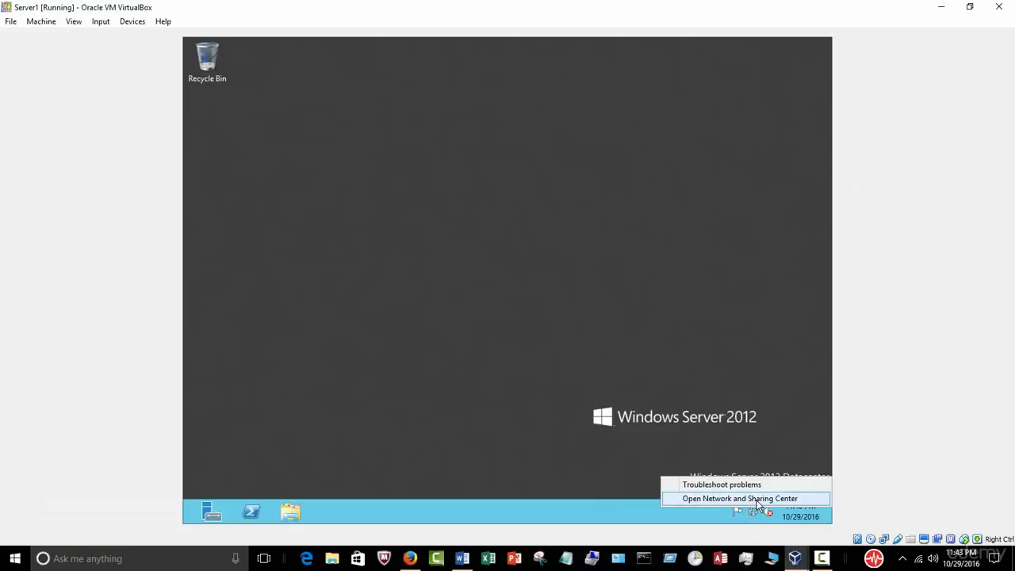
{"action": "left_click", "coordinate": [757, 498]}
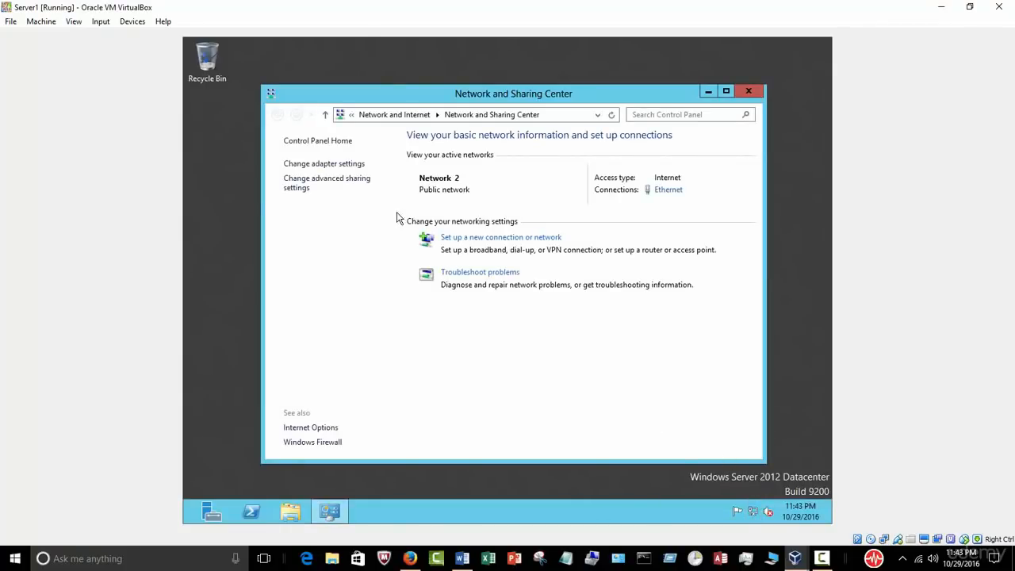
{"action": "left_click", "coordinate": [324, 164]}
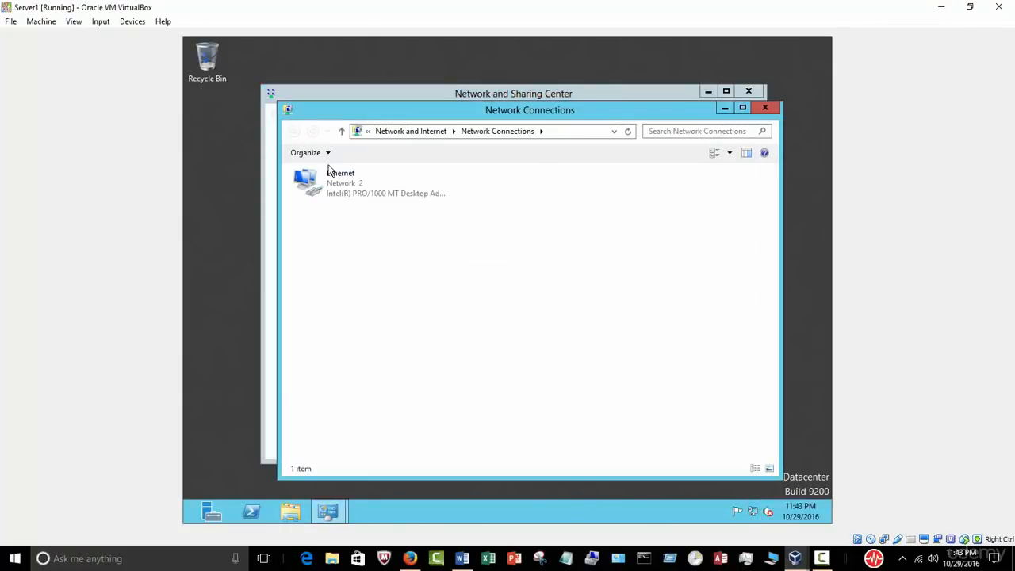
{"action": "double_click", "coordinate": [337, 185]}
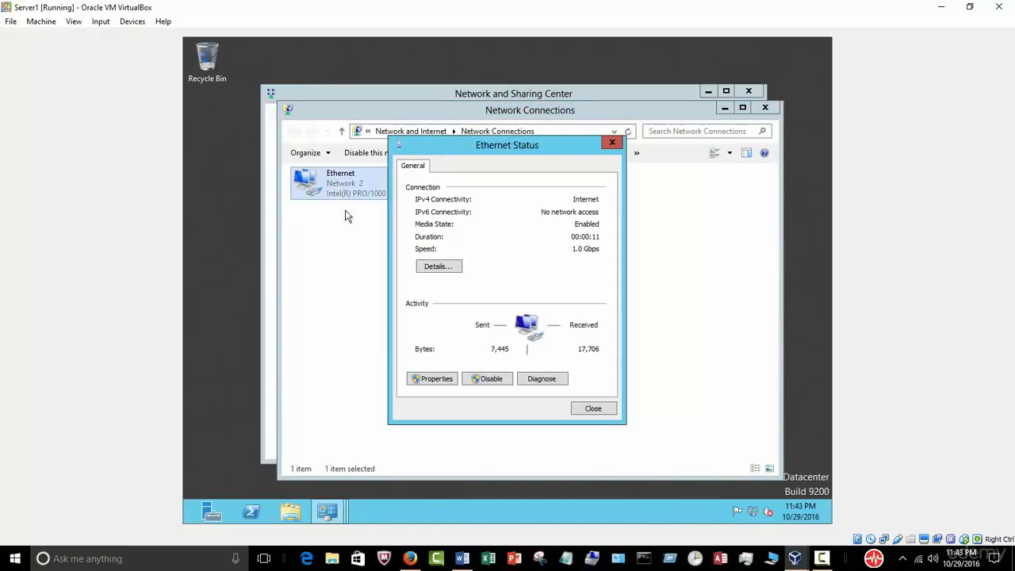
{"action": "left_click", "coordinate": [432, 380]}
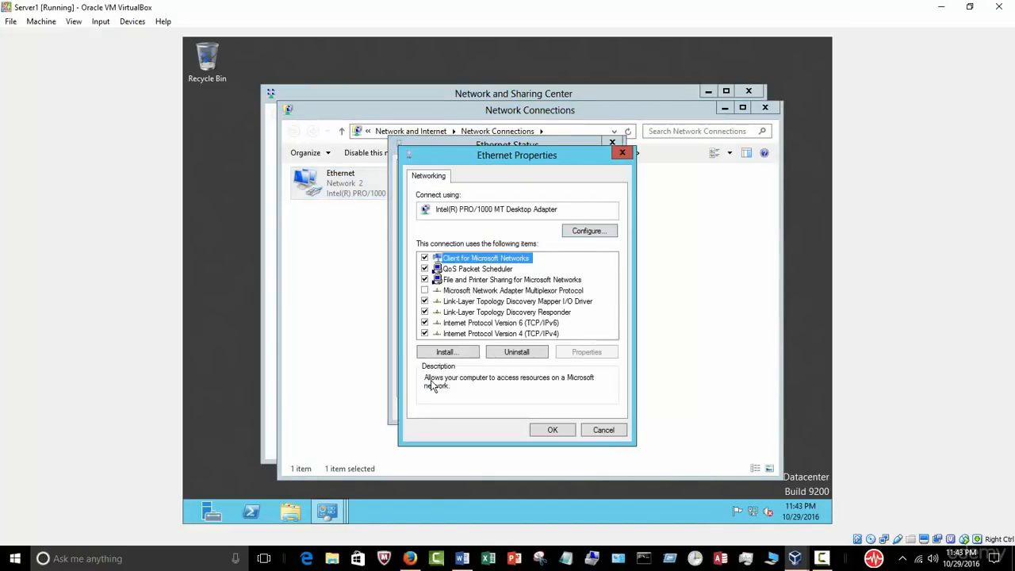
{"action": "left_click", "coordinate": [424, 323]}
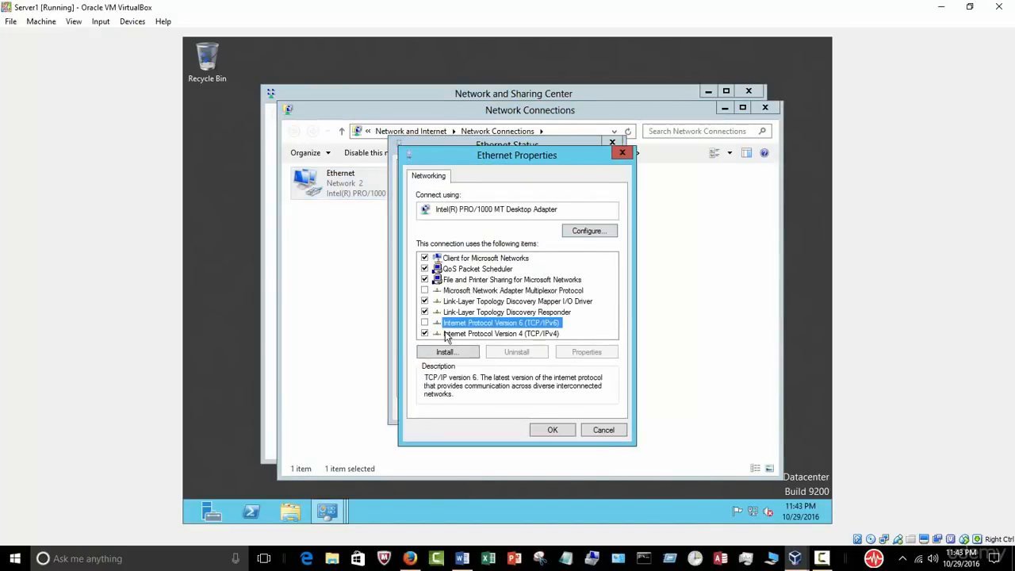
{"action": "left_click", "coordinate": [457, 333]}
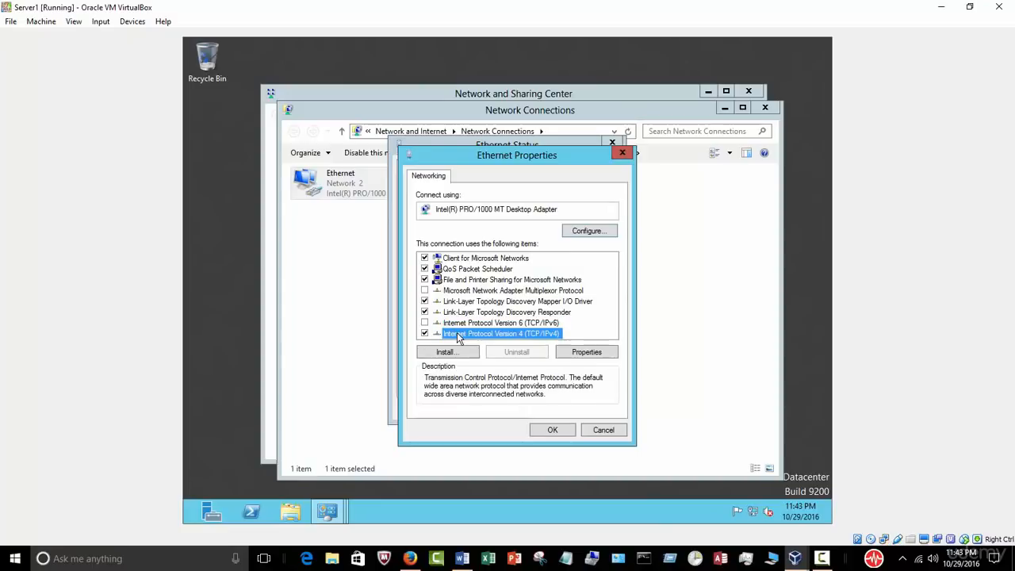
{"action": "left_click", "coordinate": [570, 352]}
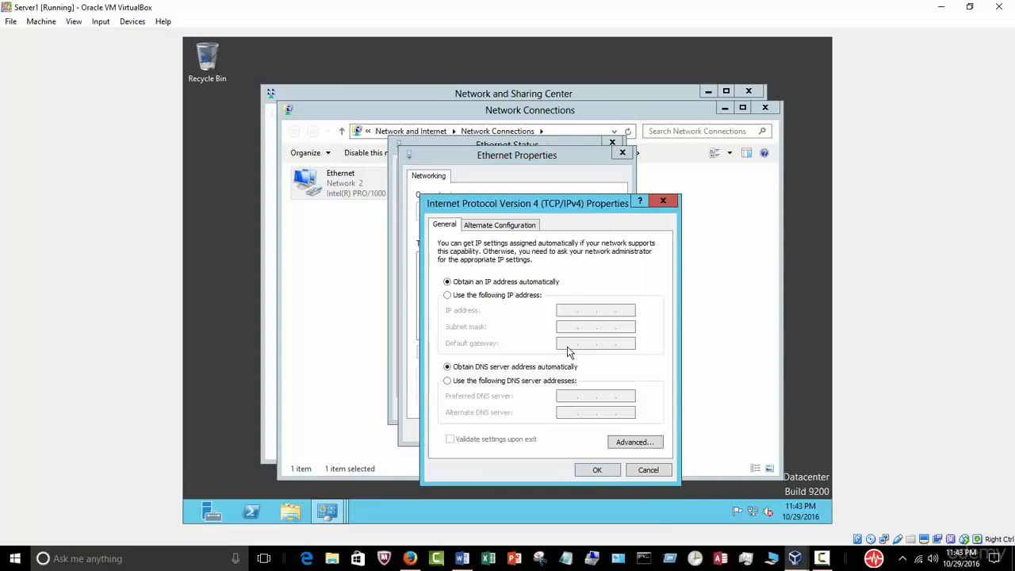
Step: Set static IP 192.168.0.51, mask 255.255.255.0 and gateway 192.168.0.1
{"action": "left_click", "coordinate": [490, 297]}
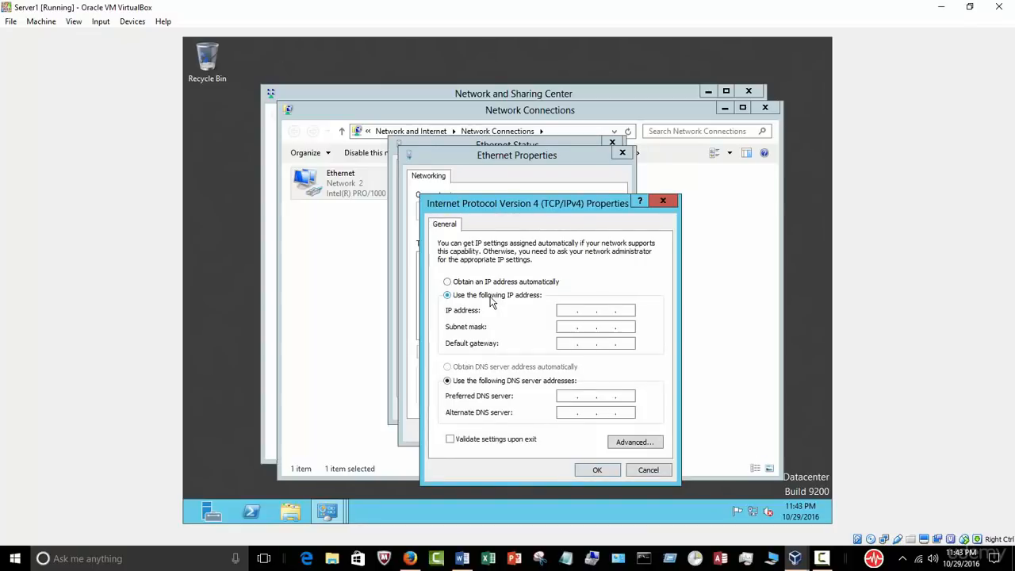
{"action": "left_click", "coordinate": [567, 311]}
{"action": "left_click", "coordinate": [573, 309]}
{"action": "type", "text": "192 . 168 .0.51"}
{"action": "left_click", "coordinate": [565, 326]}
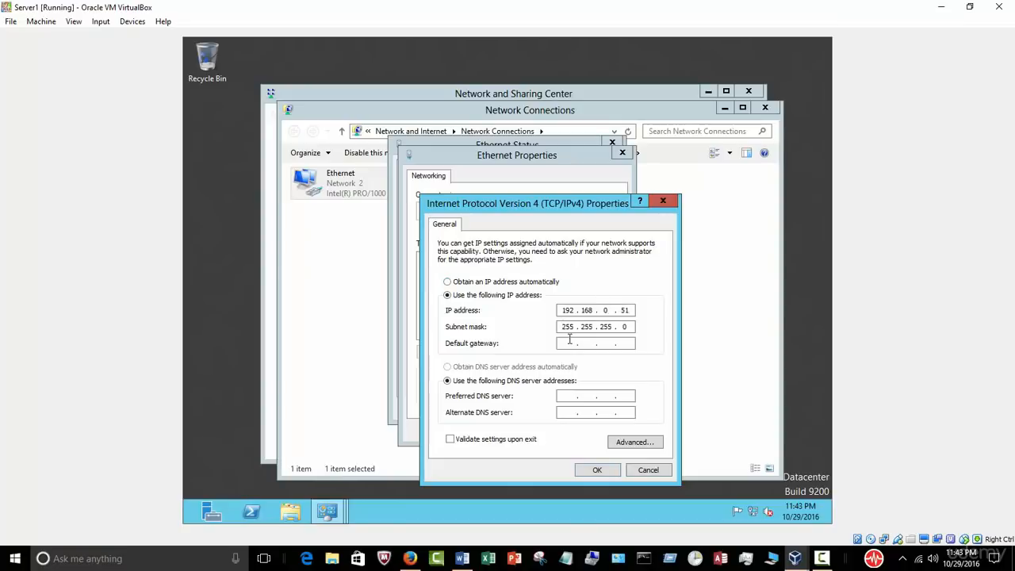
{"action": "left_click", "coordinate": [568, 342]}
{"action": "type", "text": "192 . 168 . 0 . 1"}
Step: Set DNS servers 127.0.0.1 (preferred) and 192.168.0.50 (alternate)
{"action": "left_click", "coordinate": [566, 398]}
{"action": "type", "text": "127.0"}
{"action": "left_click", "coordinate": [573, 412]}
{"action": "type", "text": "19216802"}
{"action": "key", "text": "BackSpace"}
{"action": "type", "text": "50"}
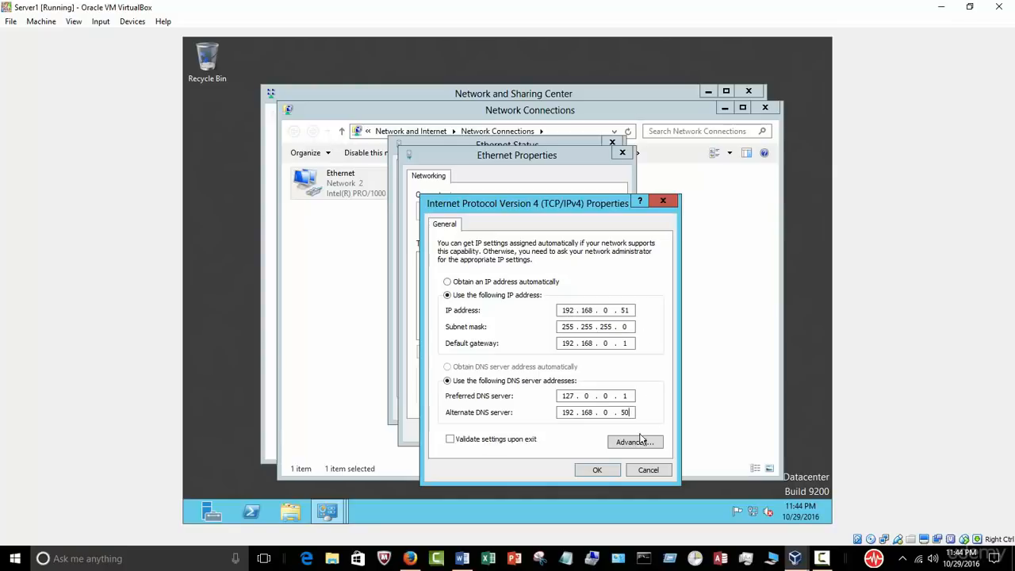
Step: Confirm IP 192.168.0.51 with DNS 192.168.0.50, then close Ethernet, Network Connections and Sharing Center windows
{"action": "left_click", "coordinate": [599, 471]}
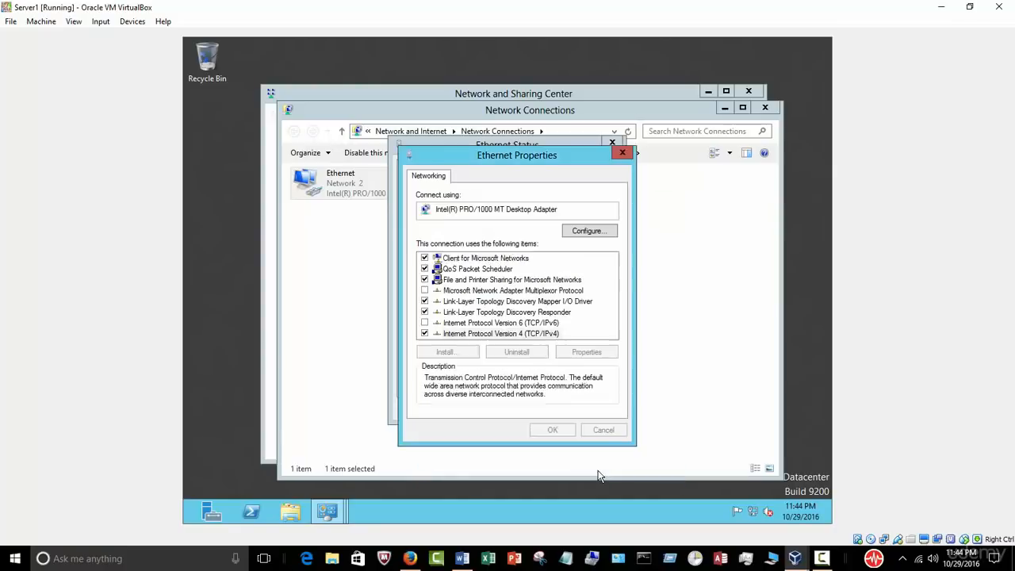
{"action": "left_click", "coordinate": [563, 431]}
{"action": "left_click", "coordinate": [590, 408]}
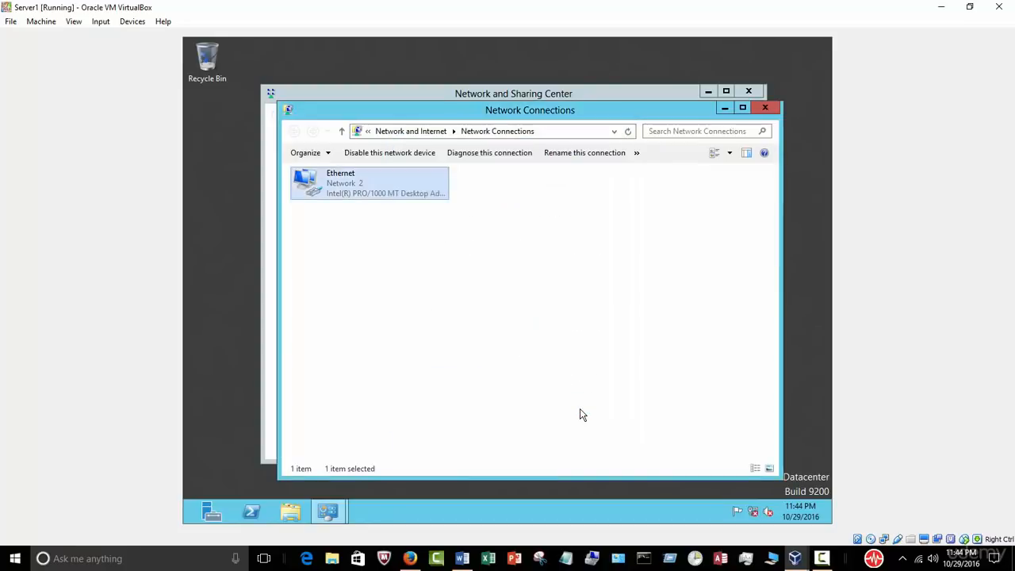
{"action": "left_click", "coordinate": [583, 378]}
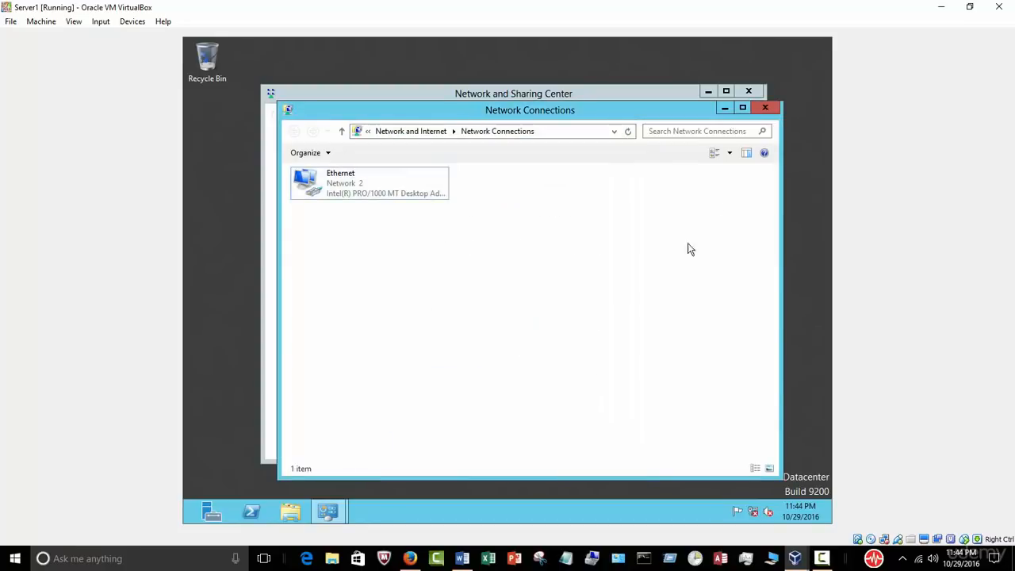
{"action": "left_click", "coordinate": [766, 109]}
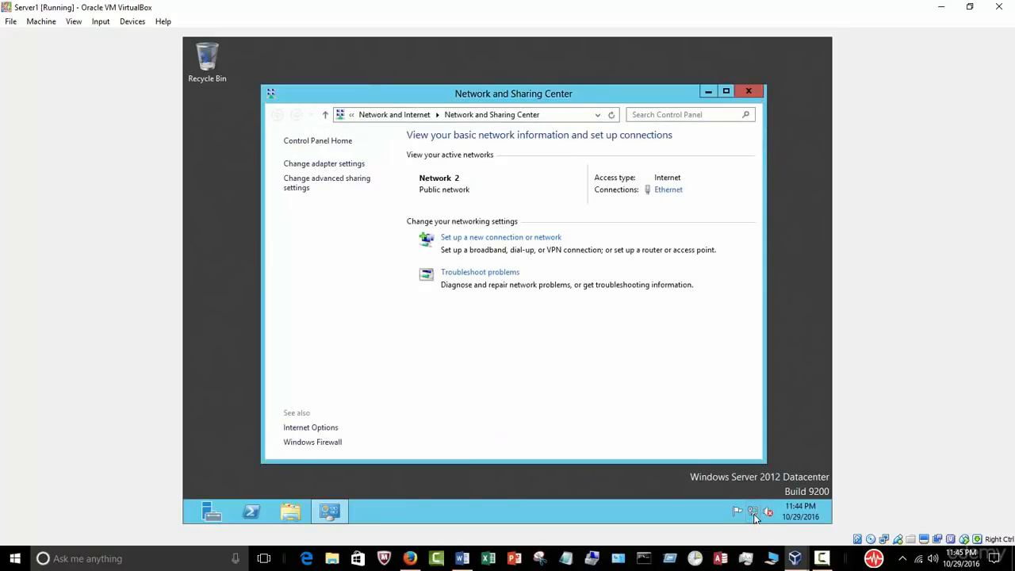
{"action": "left_click", "coordinate": [748, 91]}
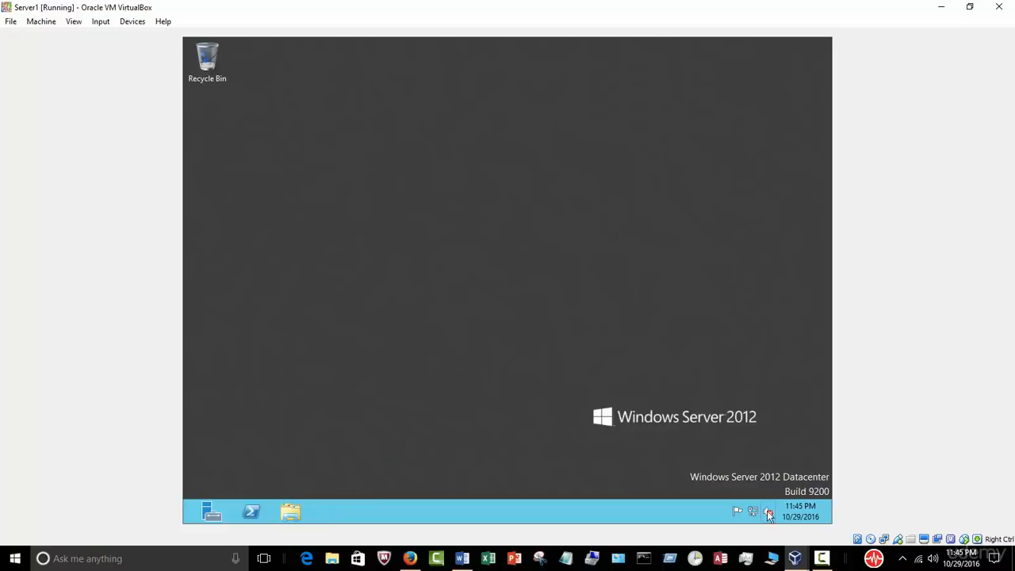
Step: Open VirtualBox Preferences from the File menu and cancel without changes
{"action": "left_click", "coordinate": [10, 22]}
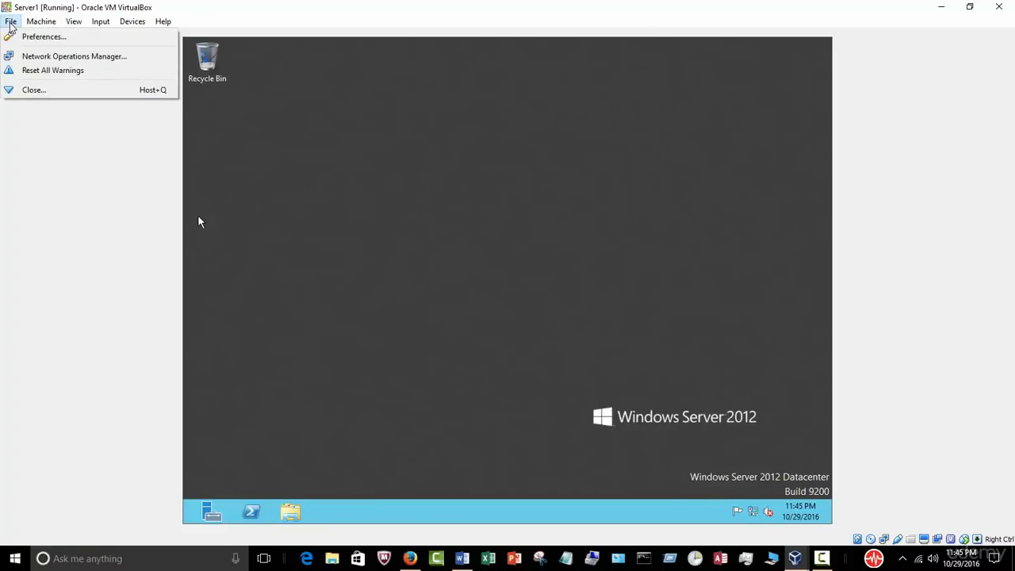
{"action": "left_click", "coordinate": [35, 36]}
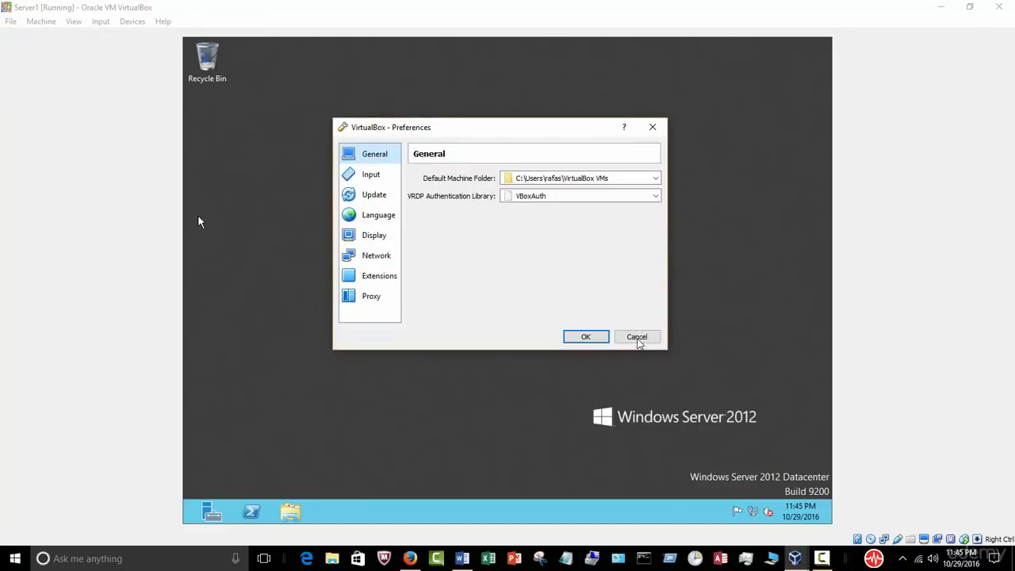
{"action": "left_click", "coordinate": [638, 338]}
Step: Power off Server1 from the VirtualBox Manager, then start it again
{"action": "mouse_move", "coordinate": [795, 559]}
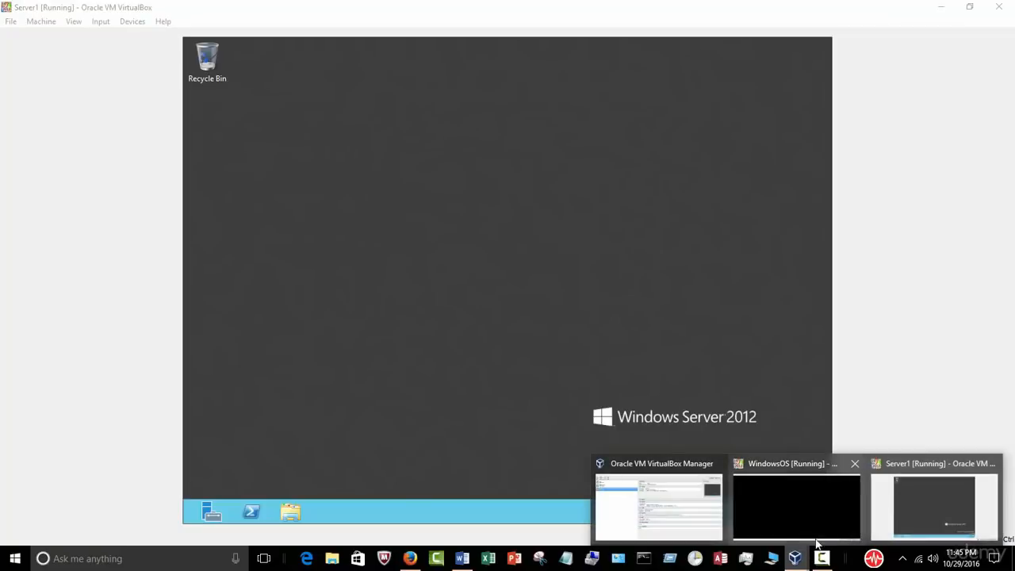
{"action": "left_click", "coordinate": [658, 508]}
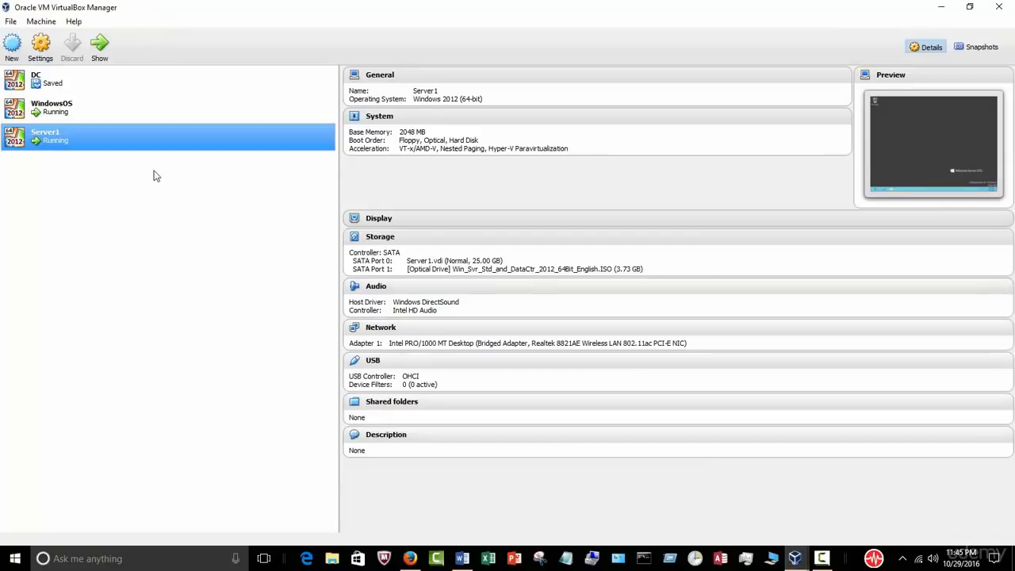
{"action": "right_click", "coordinate": [111, 143]}
{"action": "mouse_move", "coordinate": [186, 255]}
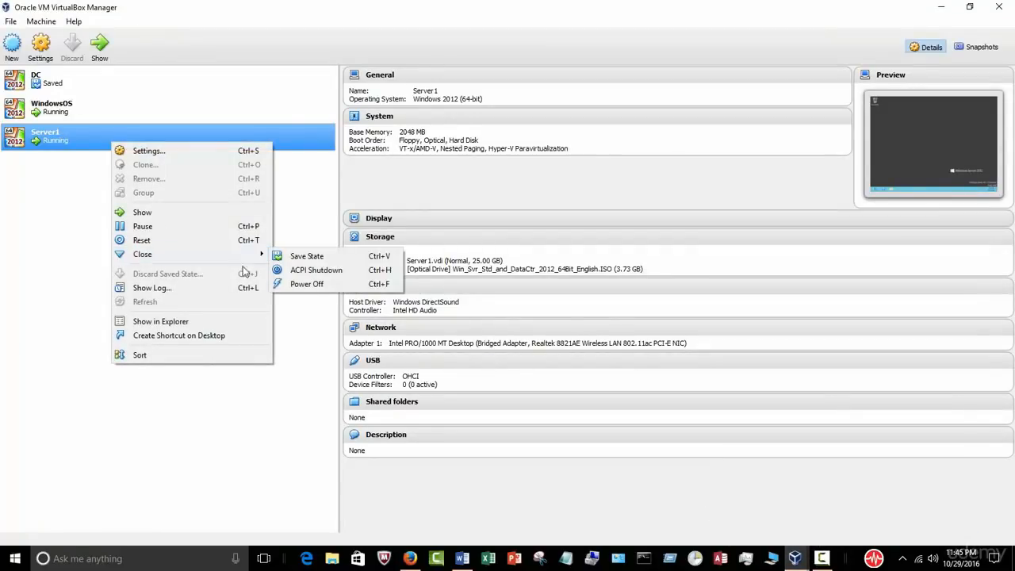
{"action": "left_click", "coordinate": [321, 287]}
{"action": "left_click", "coordinate": [468, 320]}
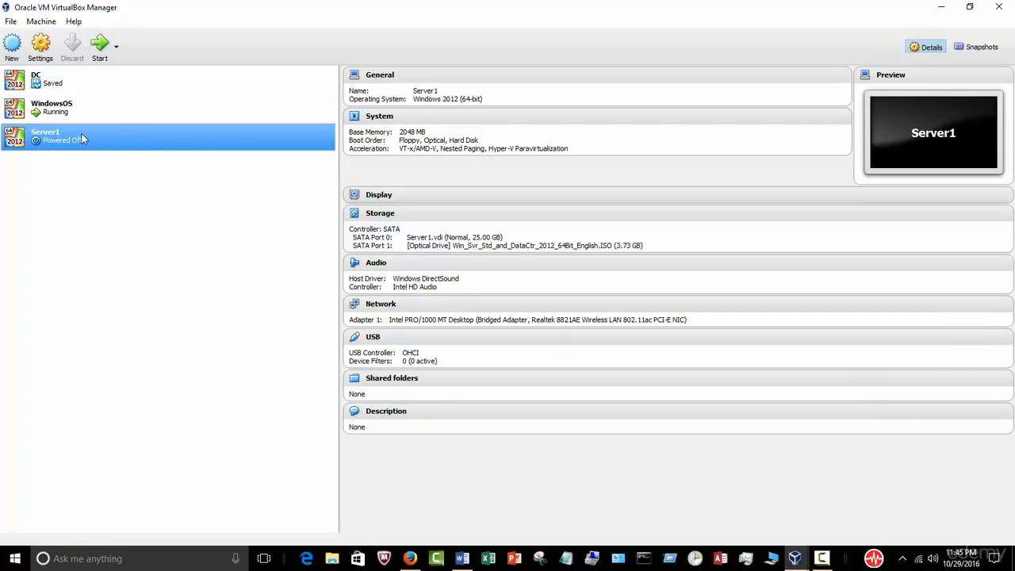
{"action": "left_click", "coordinate": [100, 46]}
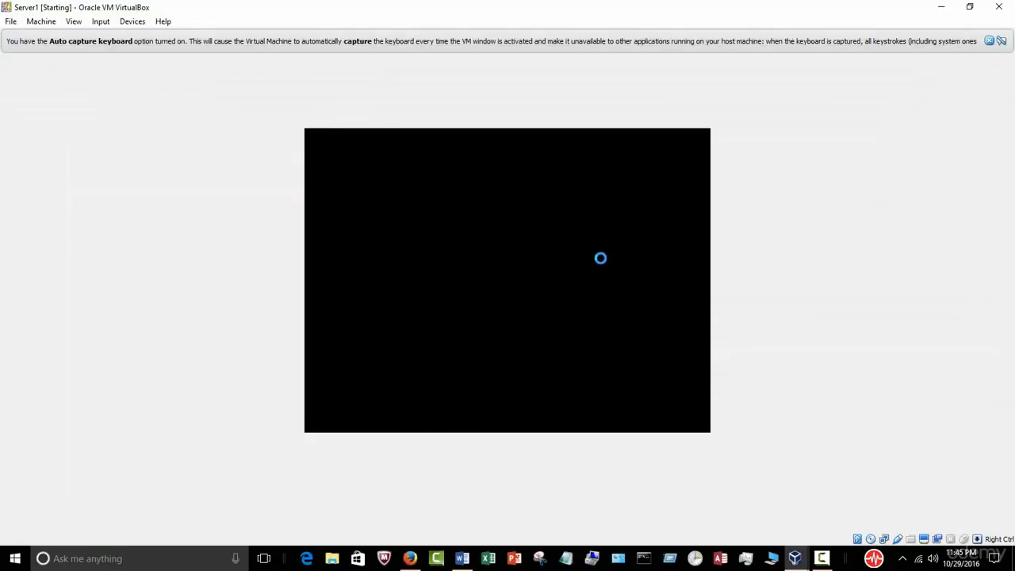
Step: Boot Server1, dismissing the keyboard and pointer notices and passing the DVD boot prompt
{"action": "left_click", "coordinate": [989, 41]}
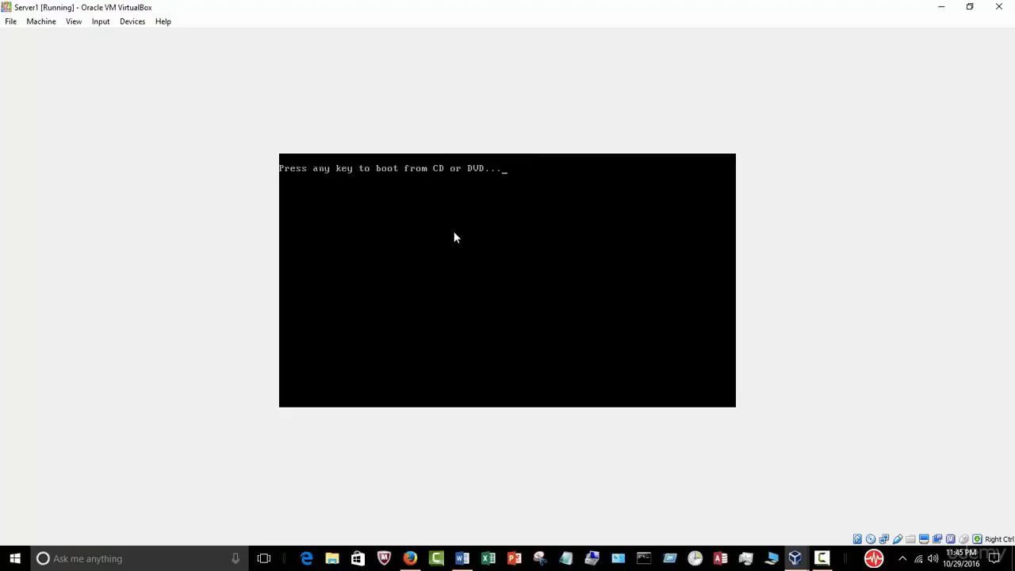
{"action": "key", "text": "Return"}
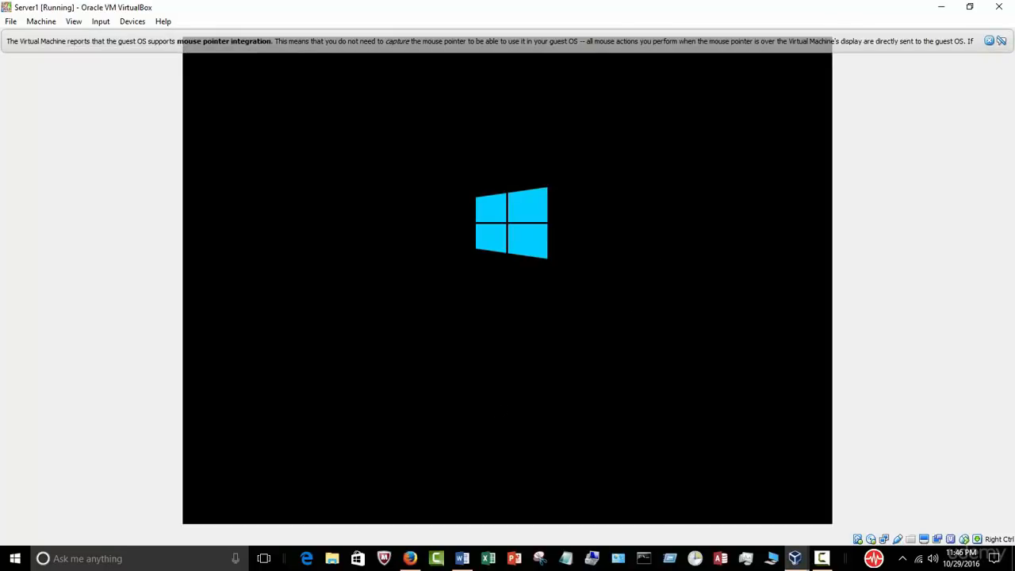
{"action": "left_click", "coordinate": [1000, 41]}
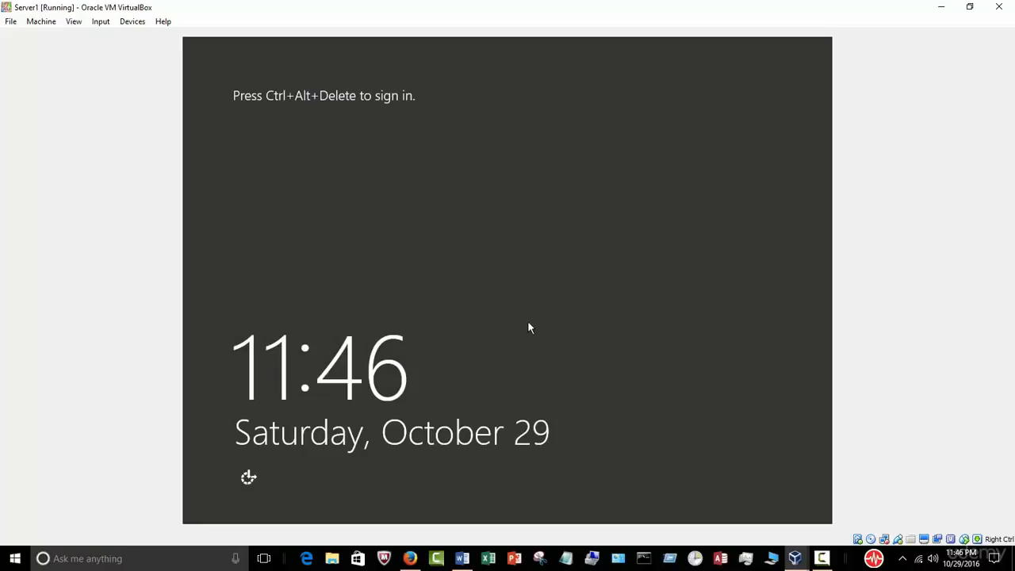
Step: Insert Ctrl-Alt-Del and sign in as Administrator with the account password
{"action": "left_click", "coordinate": [99, 22]}
{"action": "mouse_move", "coordinate": [106, 38]}
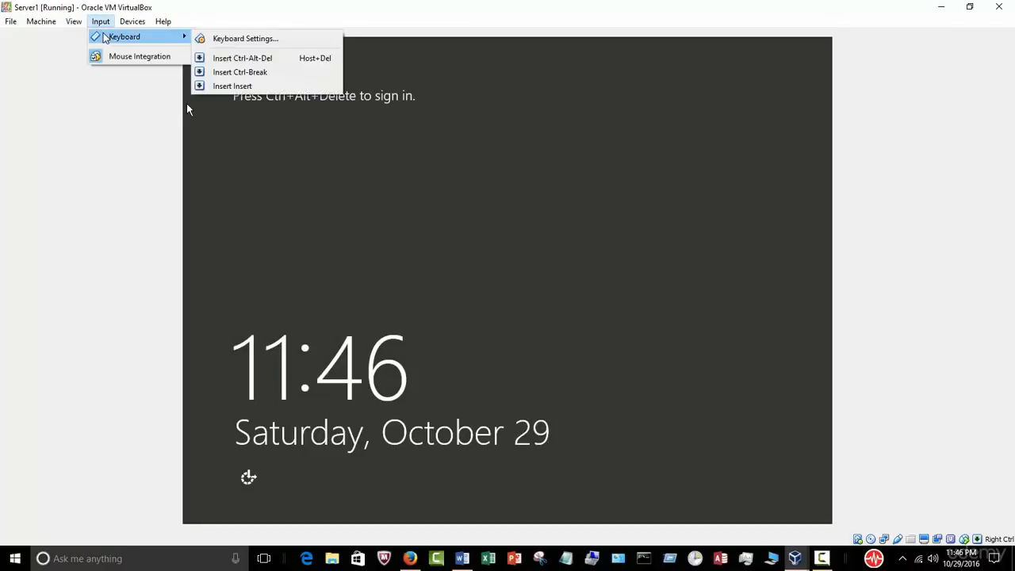
{"action": "left_click", "coordinate": [226, 58]}
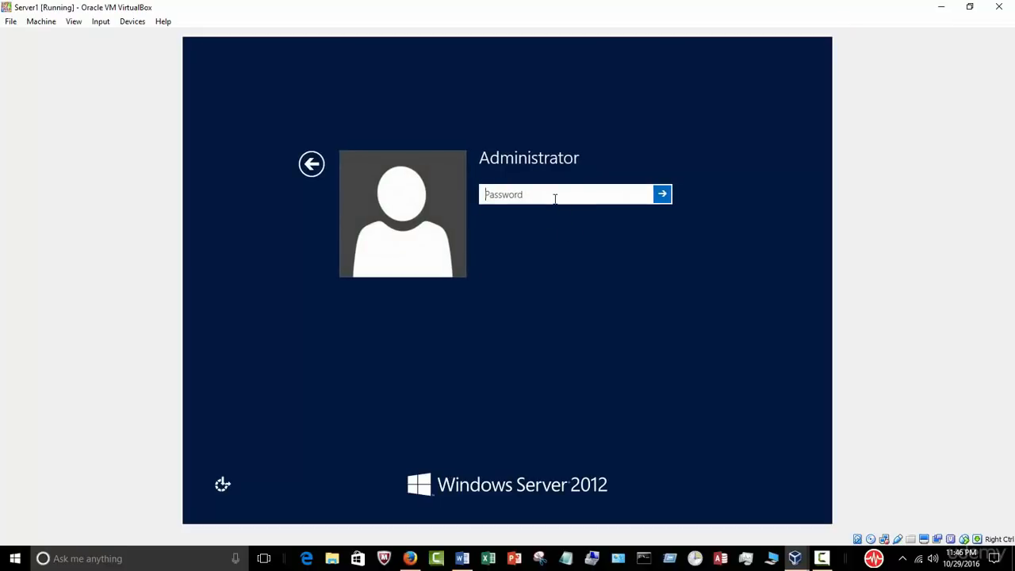
{"action": "type", "text": "Pa$$w0rd123"}
{"action": "key", "text": "Return"}
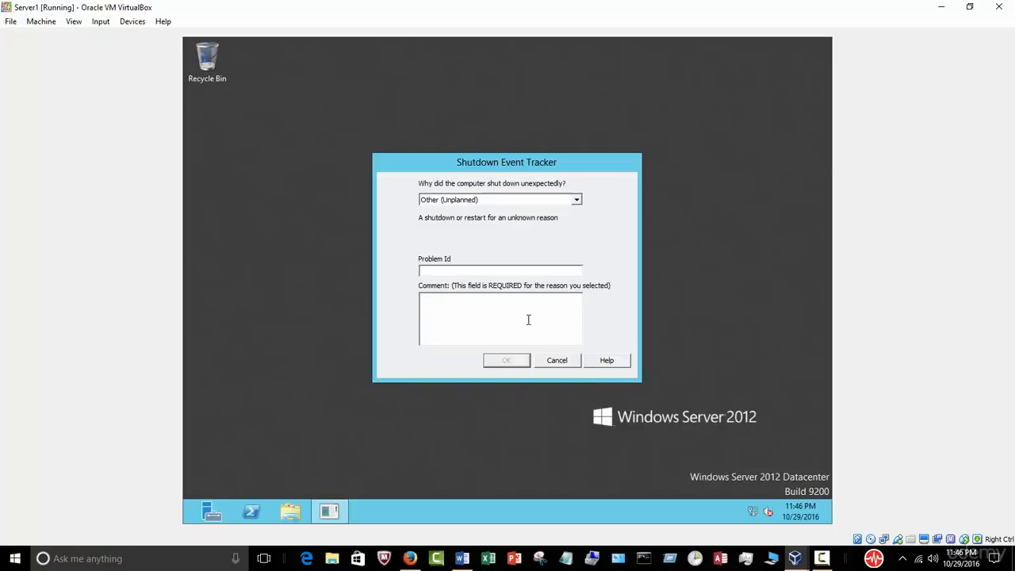
Step: Enter 'ok' as the shutdown reason, review Local Server properties, then close Server Manager
{"action": "left_click", "coordinate": [528, 319]}
{"action": "type", "text": "ok"}
{"action": "left_click", "coordinate": [507, 362]}
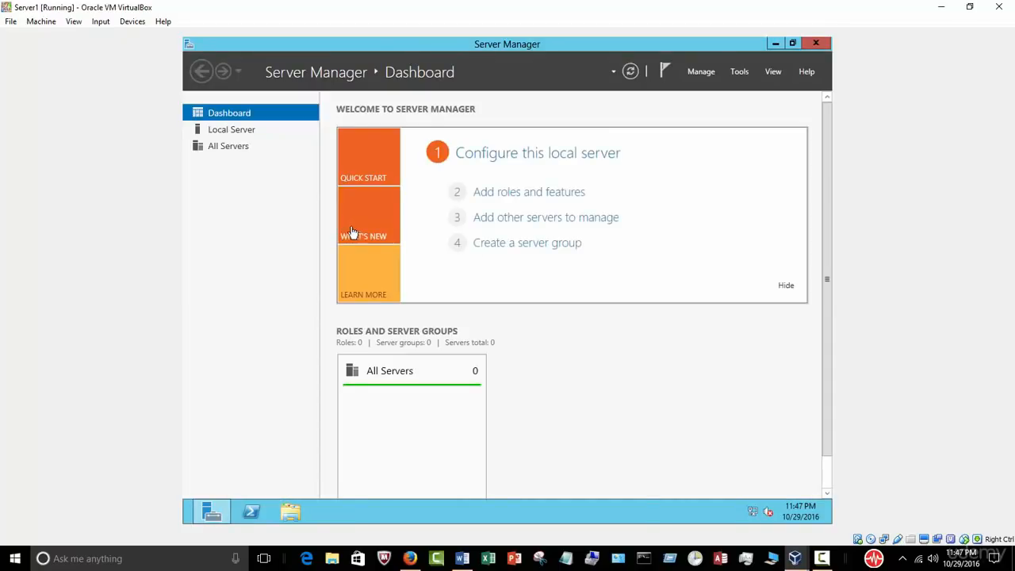
{"action": "left_click", "coordinate": [247, 136]}
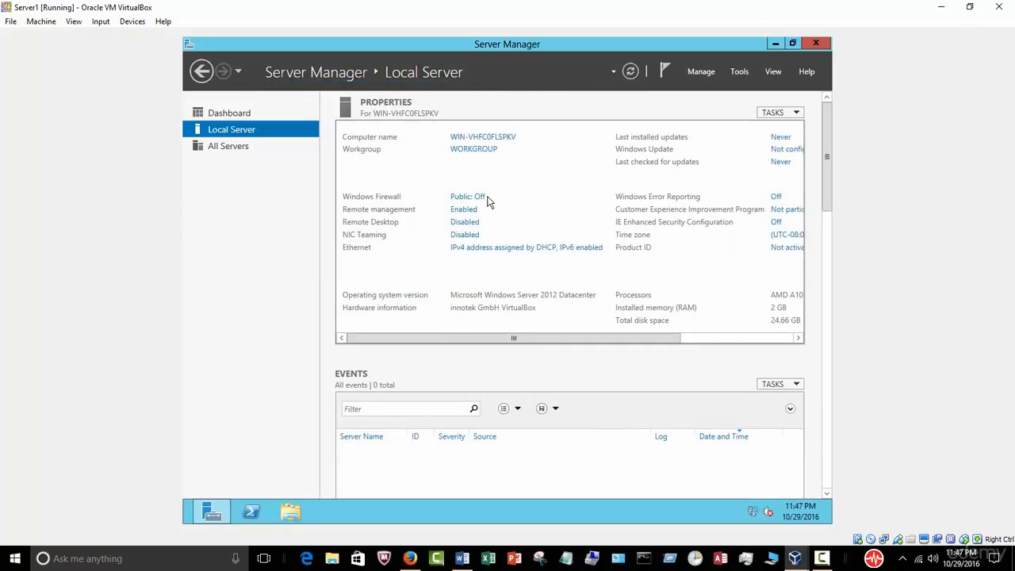
{"action": "left_click", "coordinate": [817, 44]}
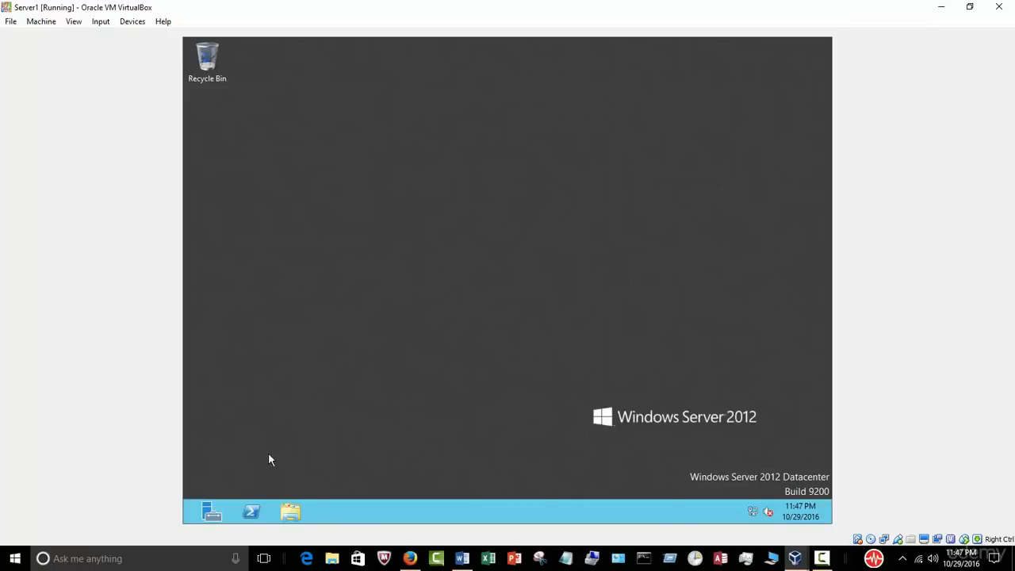
Step: Open Computer Name/Domain Changes from the Computer entry's system properties
{"action": "left_click", "coordinate": [291, 512]}
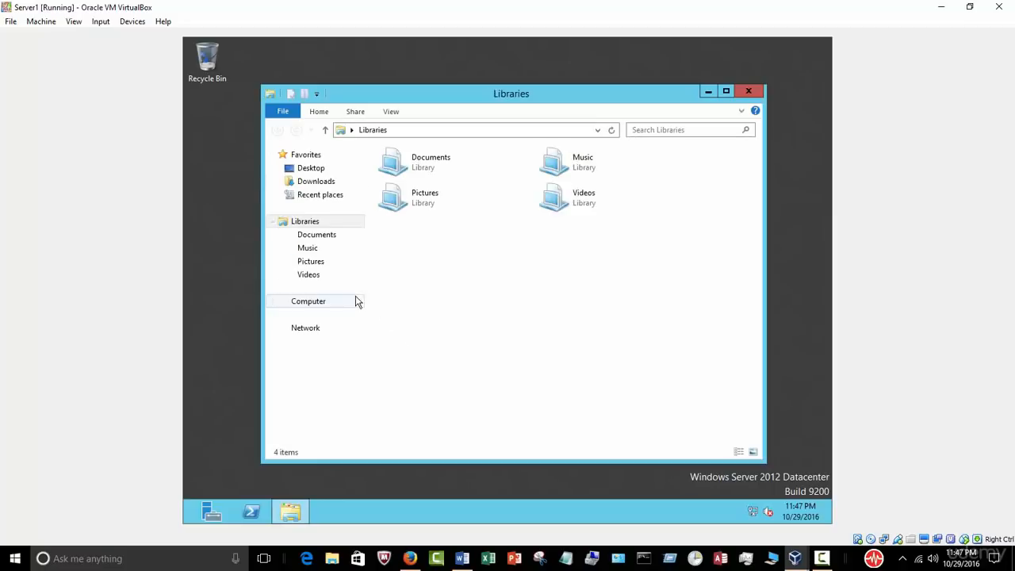
{"action": "right_click", "coordinate": [320, 306]}
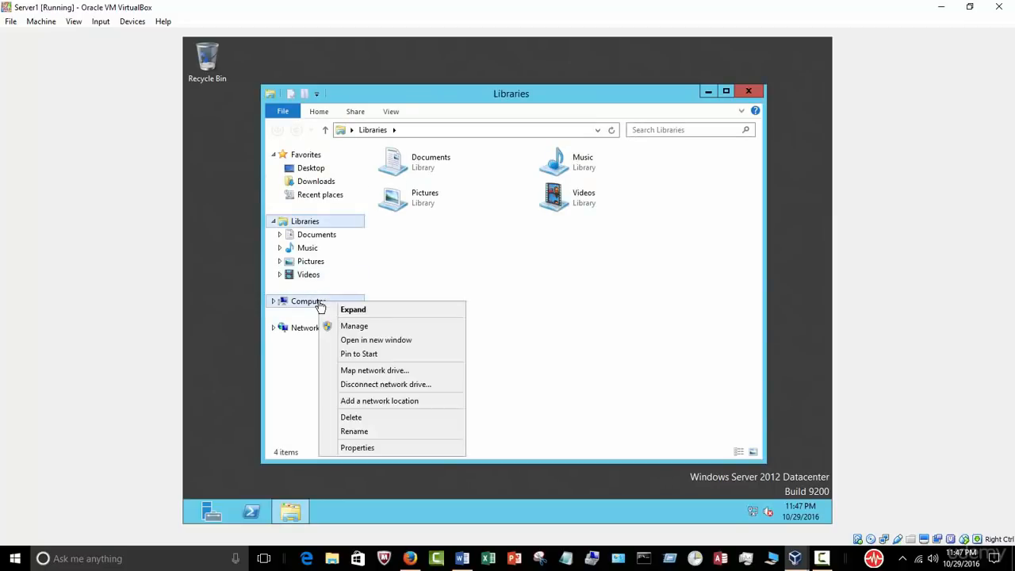
{"action": "left_click", "coordinate": [363, 448]}
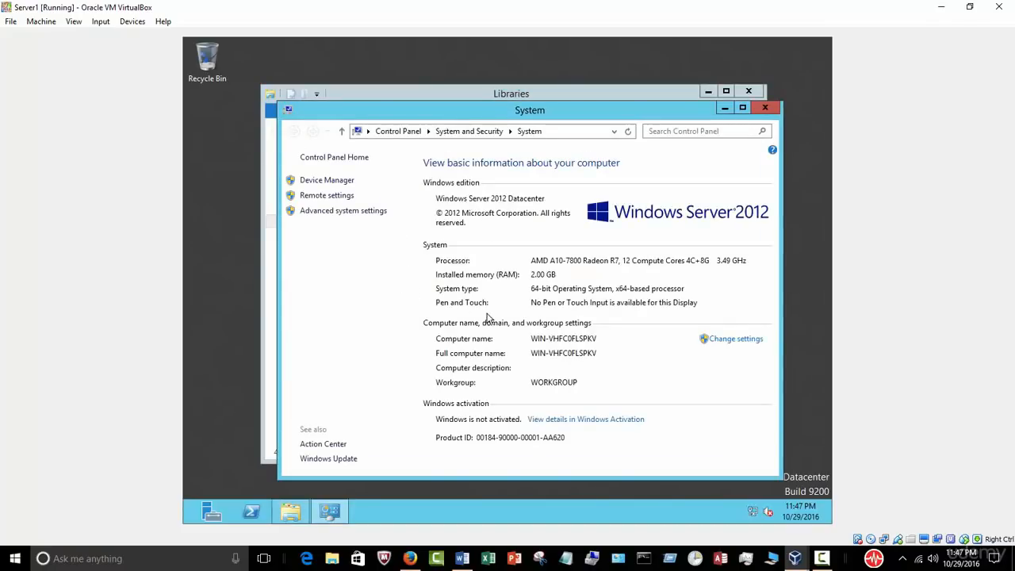
{"action": "left_click", "coordinate": [733, 339]}
{"action": "left_click", "coordinate": [506, 295]}
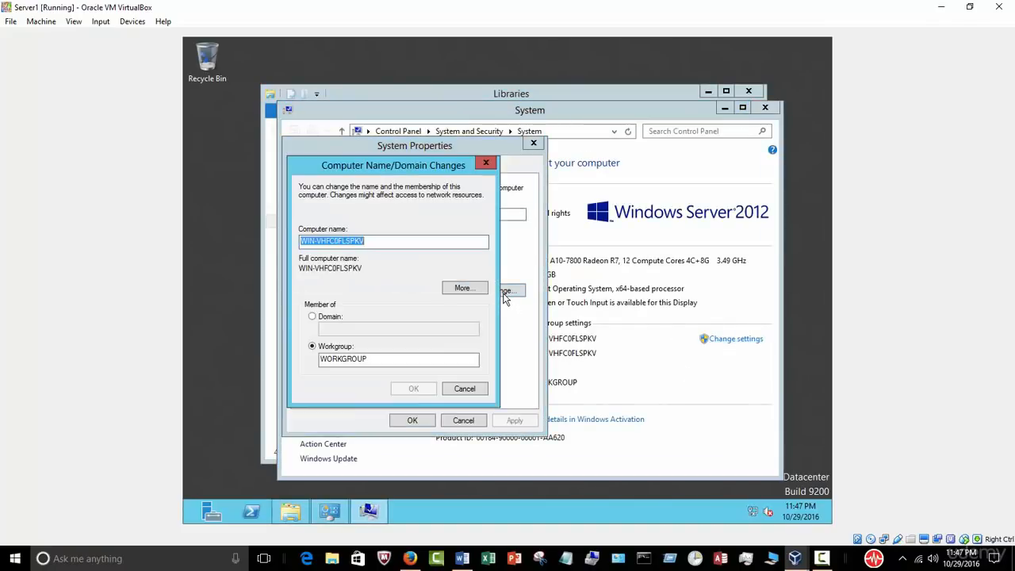
Step: Try joining domain sql.com, which fails, and view the troubleshooting details
{"action": "left_click", "coordinate": [331, 317]}
{"action": "left_click", "coordinate": [333, 329]}
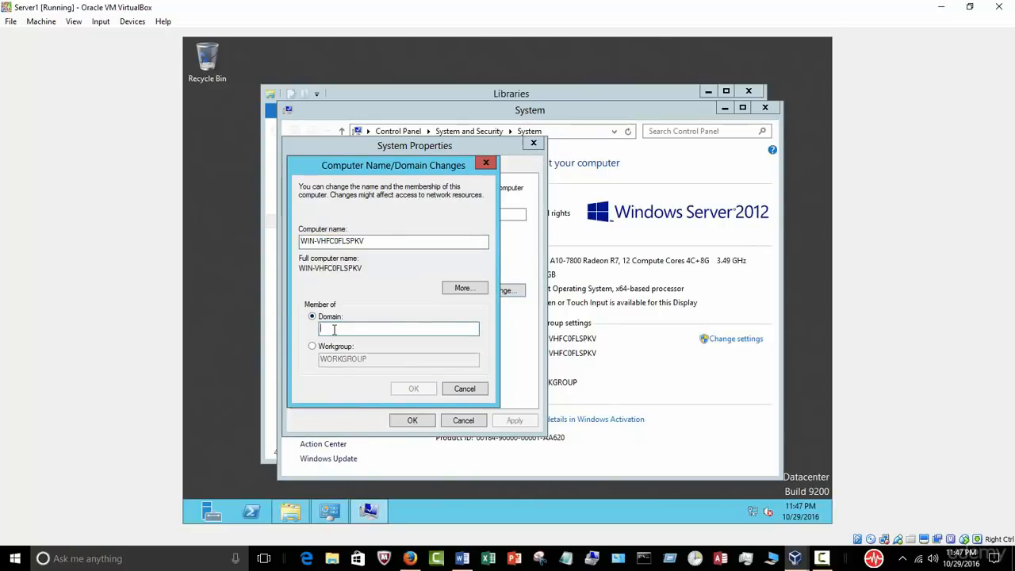
{"action": "type", "text": "sq"}
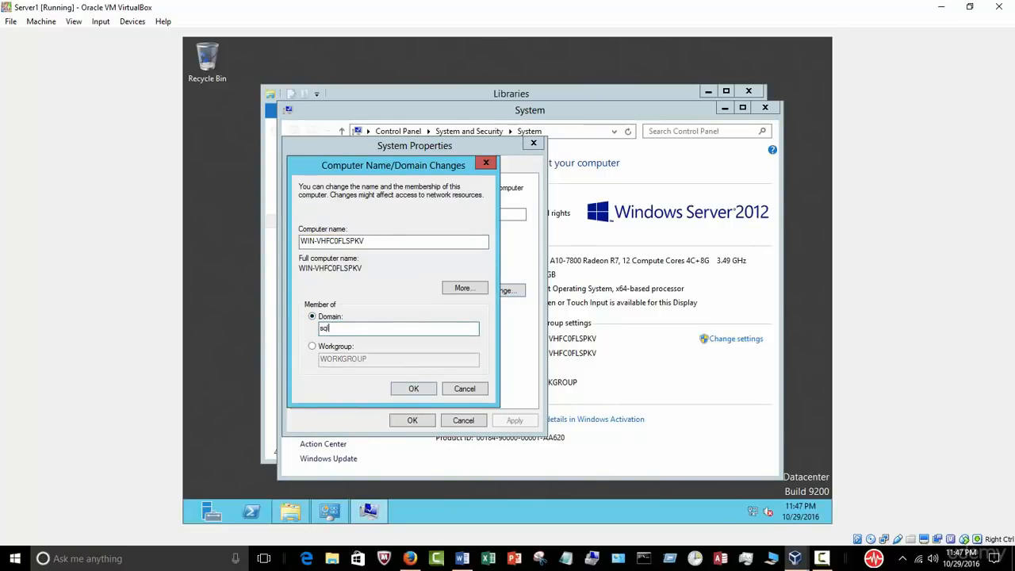
{"action": "type", "text": "l.com"}
{"action": "left_click", "coordinate": [406, 387]}
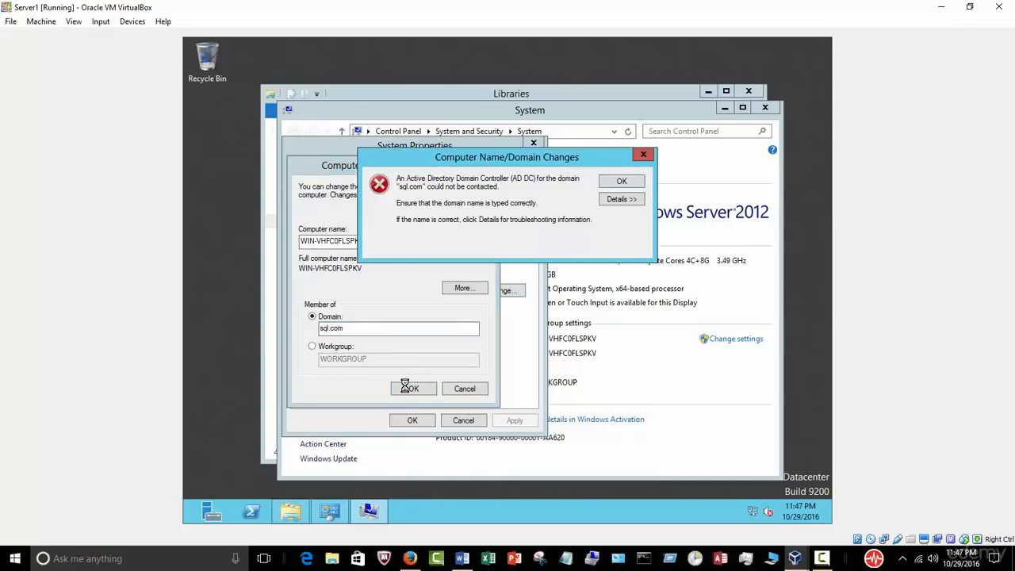
{"action": "left_click", "coordinate": [626, 202]}
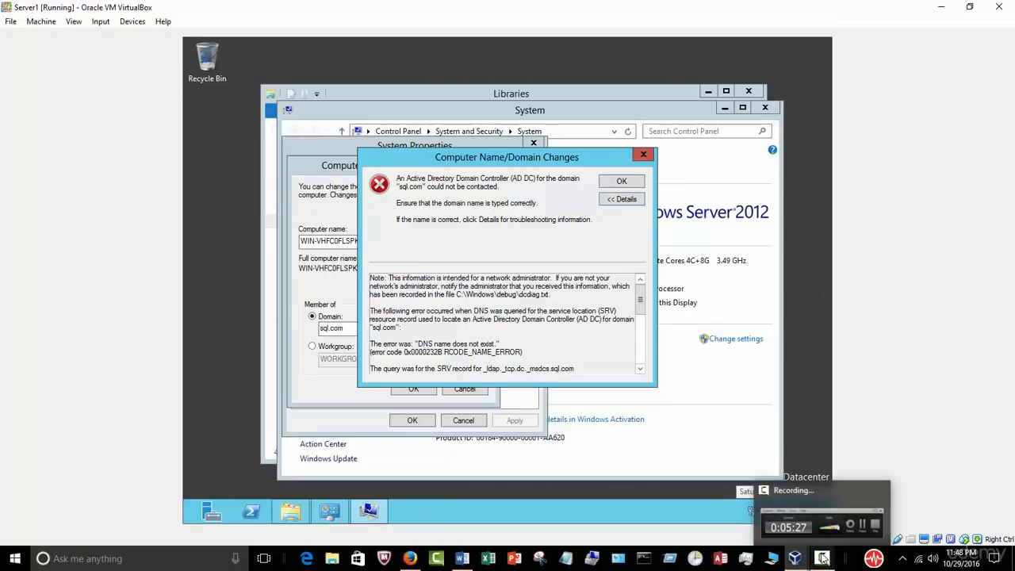
Step: Retry the join with domain sql to bring up the credentials prompt
{"action": "left_click", "coordinate": [823, 559]}
{"action": "left_click", "coordinate": [761, 392]}
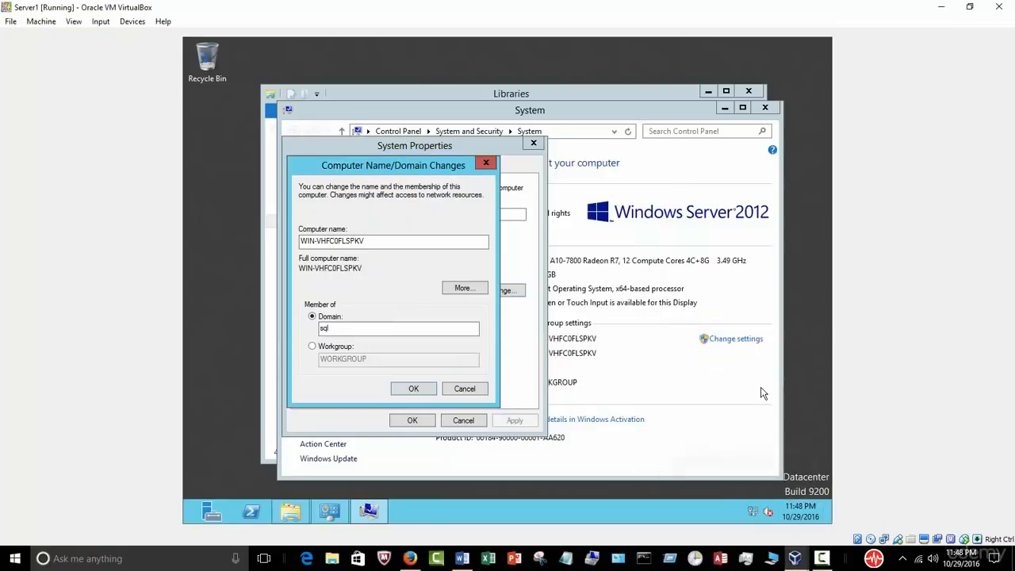
{"action": "left_click", "coordinate": [823, 560]}
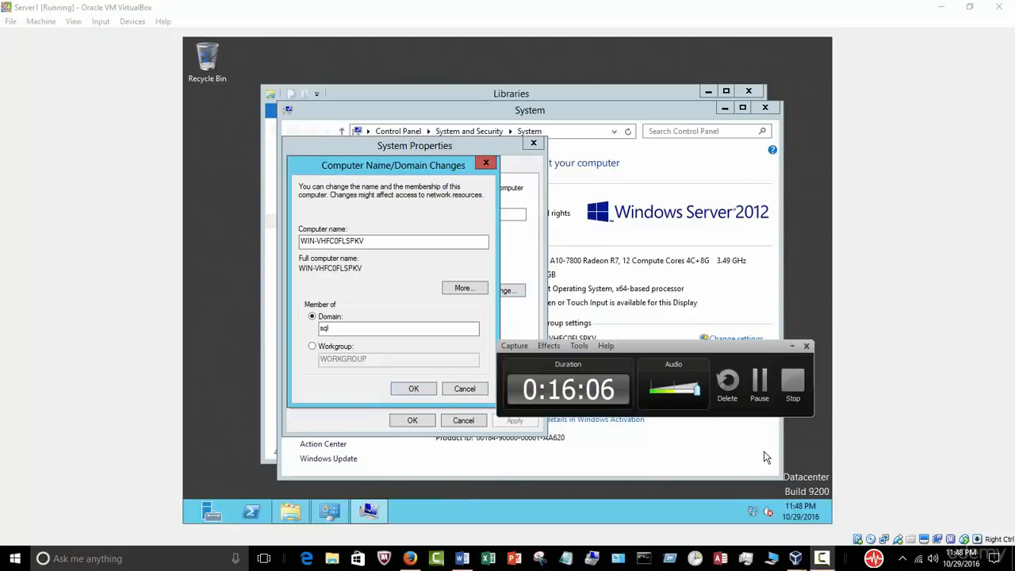
{"action": "left_click", "coordinate": [792, 347]}
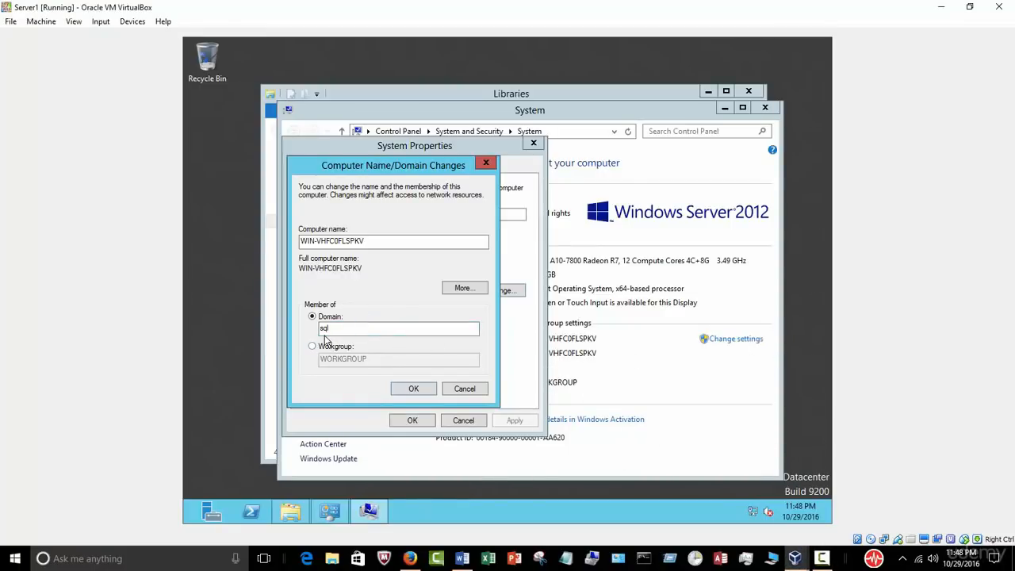
{"action": "left_click", "coordinate": [409, 390]}
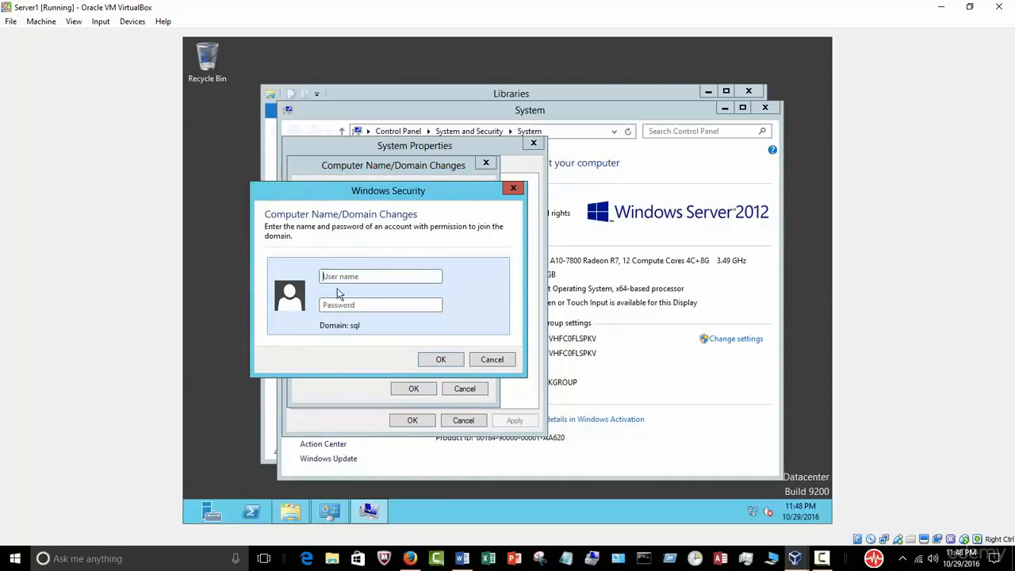
Step: Submit domain credentials sql\administrator with the account password
{"action": "left_click", "coordinate": [363, 275]}
{"action": "type", "text": "sql\\administrator"}
{"action": "left_click", "coordinate": [348, 306]}
{"action": "type", "text": "••••••••••"}
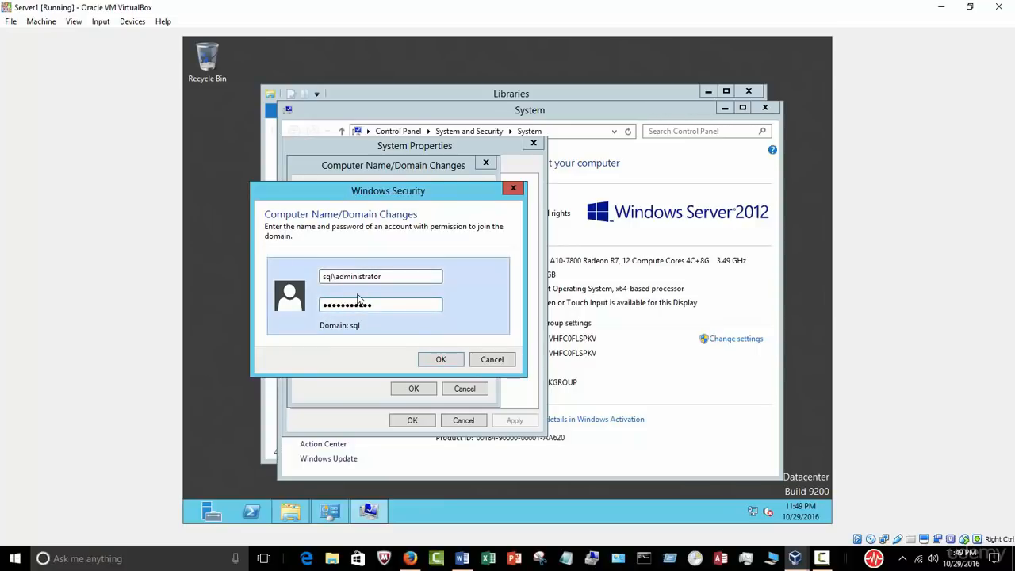
{"action": "left_click", "coordinate": [437, 360]}
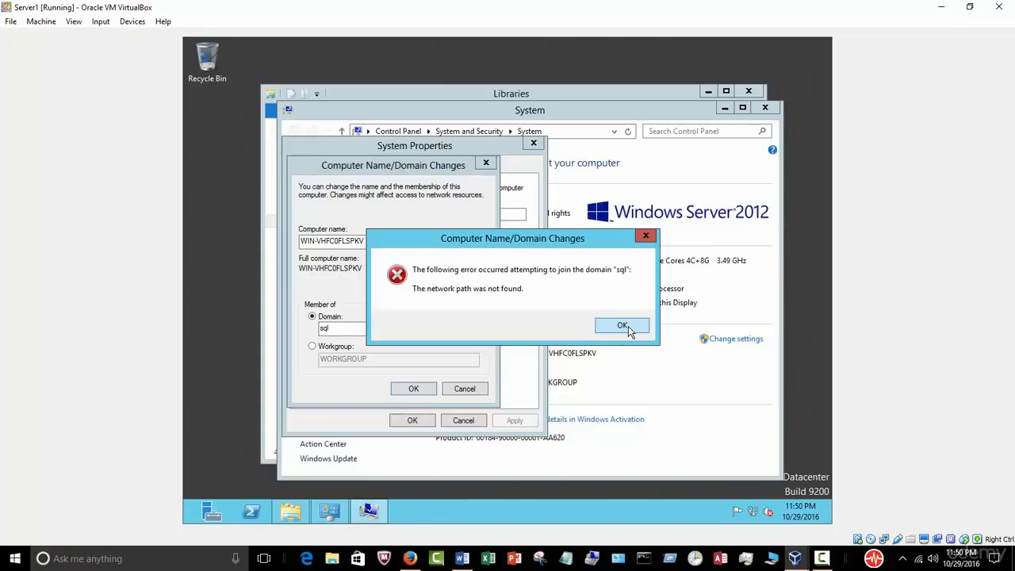
Step: Dismiss the network path error and retry joining the sql domain
{"action": "left_click", "coordinate": [623, 326]}
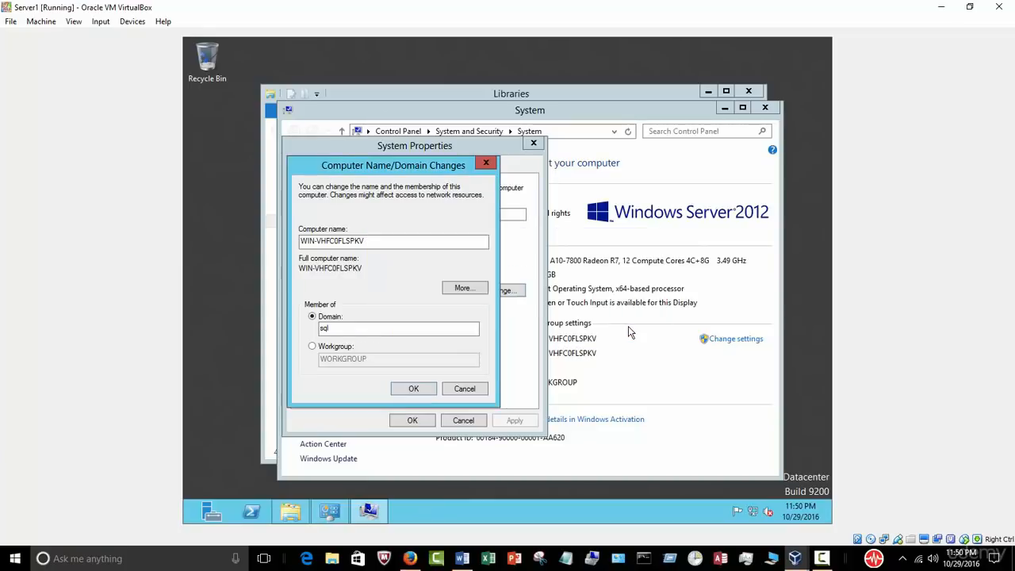
{"action": "left_click", "coordinate": [413, 388]}
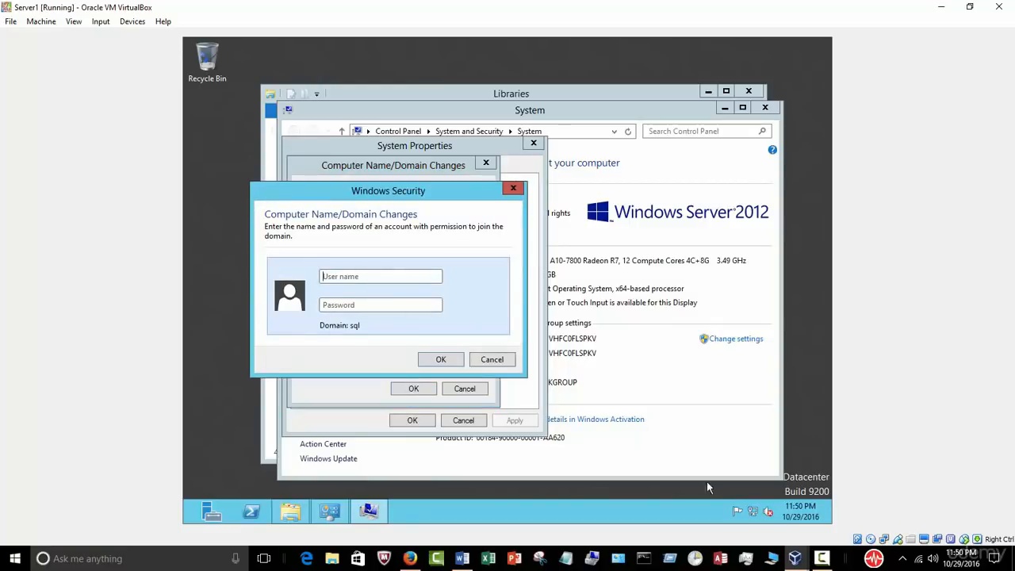
{"action": "left_click", "coordinate": [822, 558]}
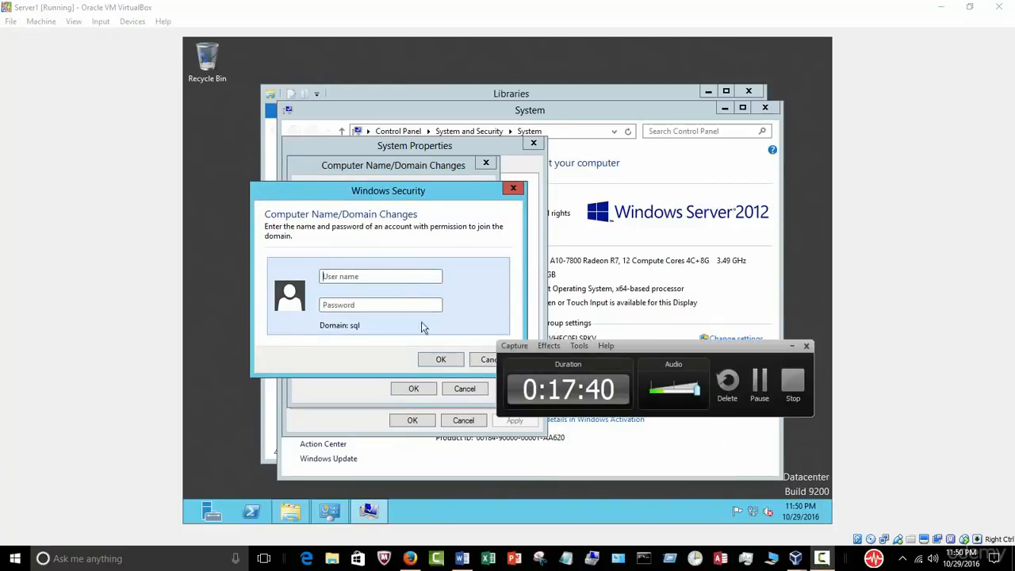
{"action": "left_click", "coordinate": [750, 381]}
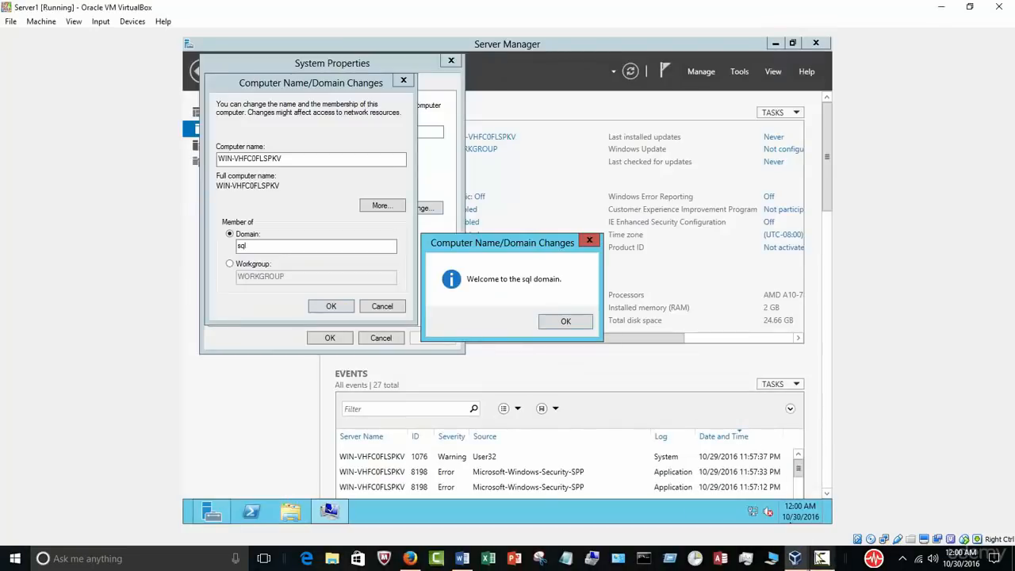
{"action": "left_click", "coordinate": [822, 558]}
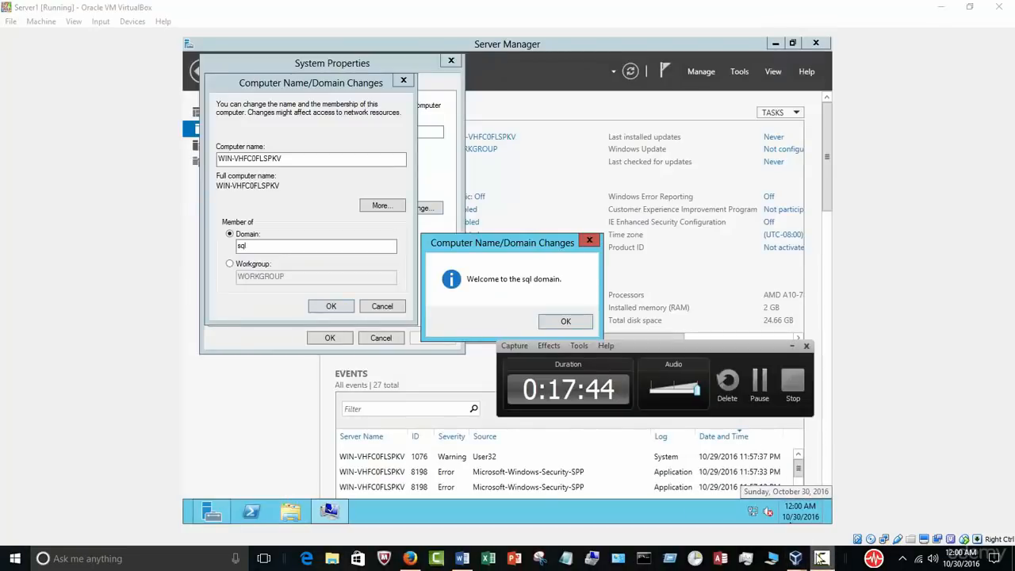
Step: Acknowledge the sql domain welcome and restart notices, close System Properties, and restart now
{"action": "left_click", "coordinate": [792, 347]}
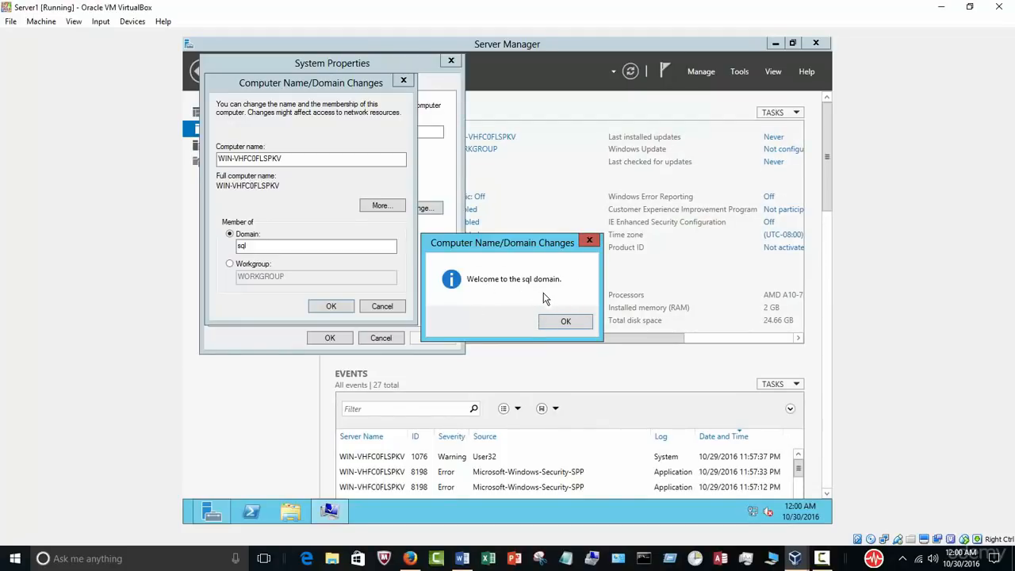
{"action": "left_click", "coordinate": [583, 322]}
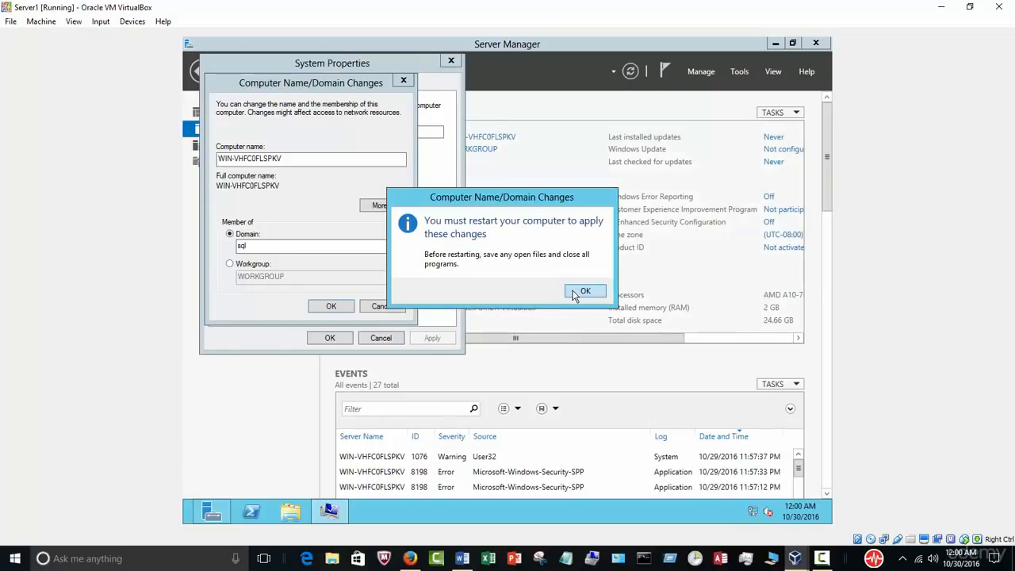
{"action": "left_click", "coordinate": [585, 291]}
{"action": "left_click", "coordinate": [329, 338]}
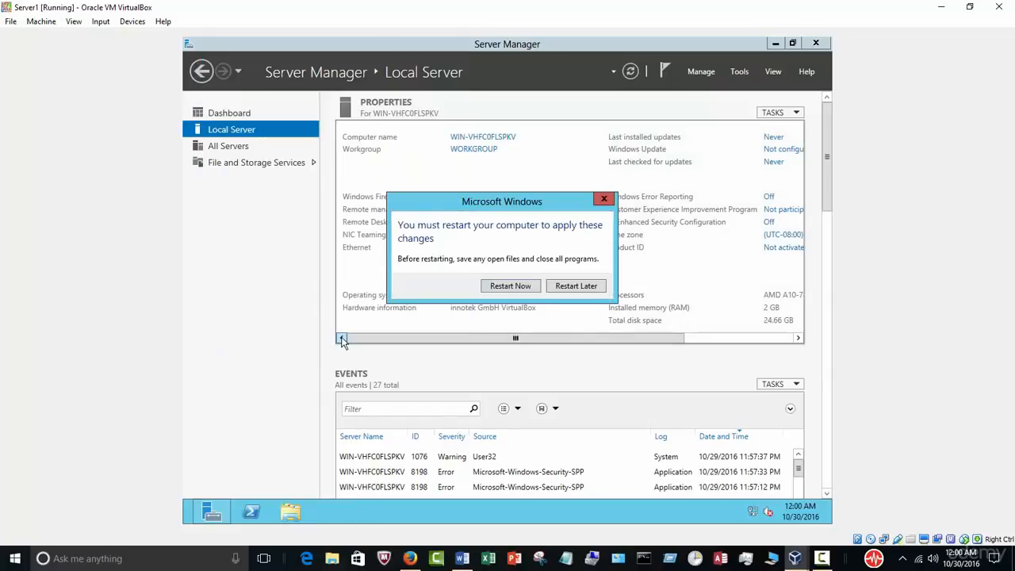
{"action": "left_click", "coordinate": [495, 290]}
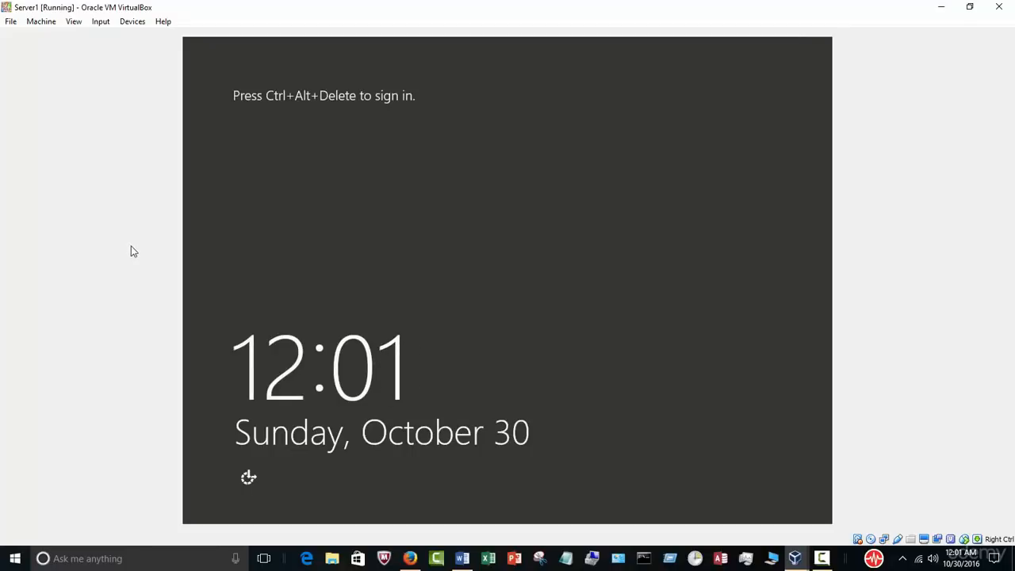
Step: Send Ctrl-Alt-Del to the VM via the Input > Keyboard menu
{"action": "left_click", "coordinate": [131, 22]}
{"action": "left_click", "coordinate": [101, 24]}
{"action": "left_click", "coordinate": [102, 23]}
{"action": "mouse_move", "coordinate": [141, 41]}
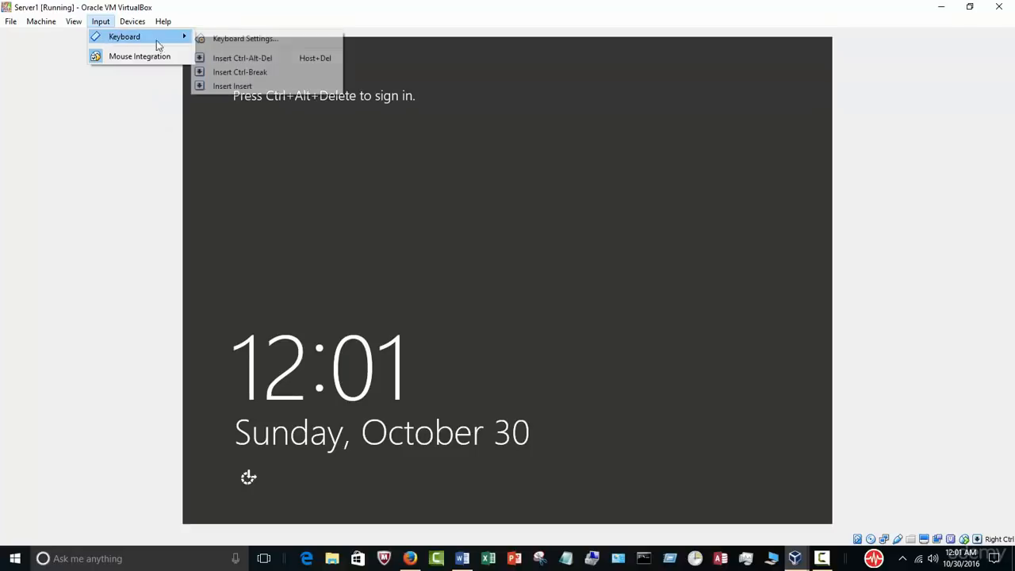
{"action": "left_click", "coordinate": [238, 58]}
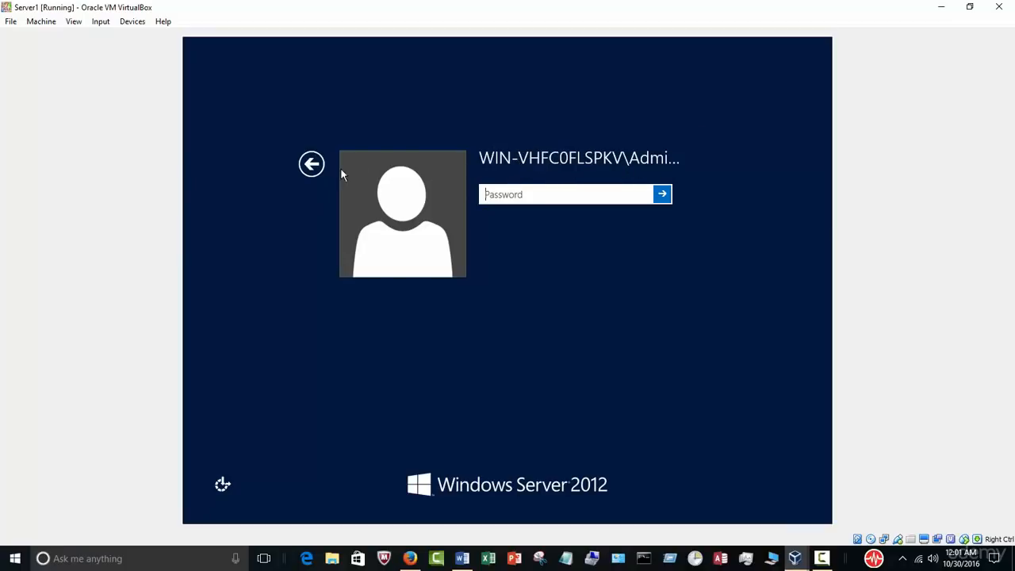
Step: Sign in as Other user 'administrator' with the account password
{"action": "left_click", "coordinate": [313, 166]}
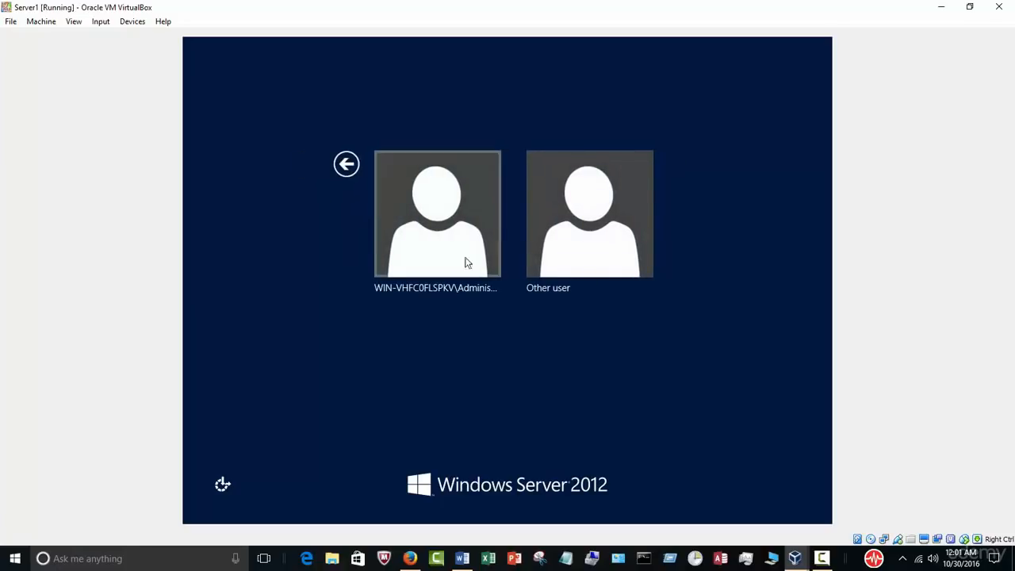
{"action": "left_click", "coordinate": [590, 230]}
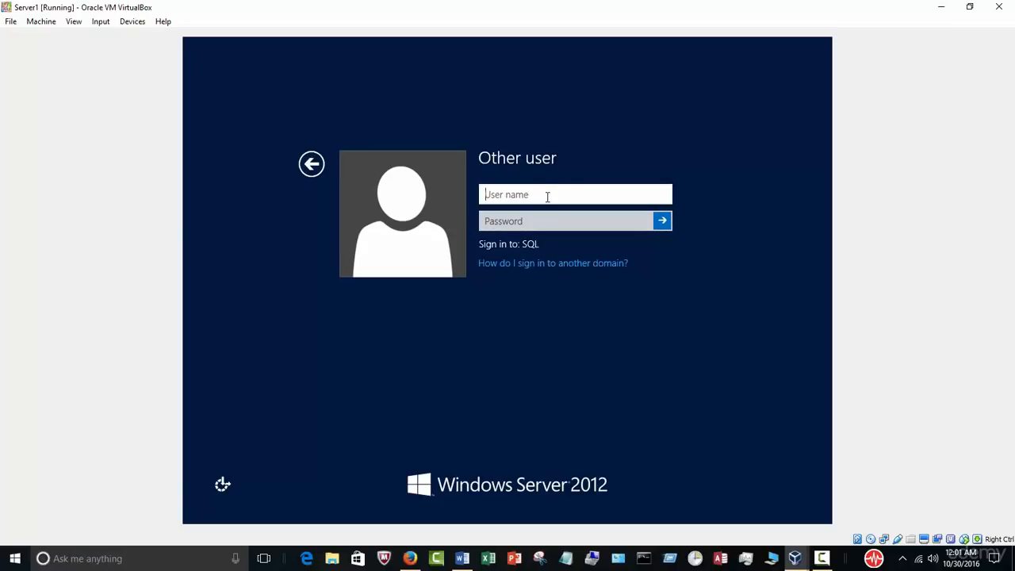
{"action": "type", "text": "ministrator"}
{"action": "key", "text": "Tab"}
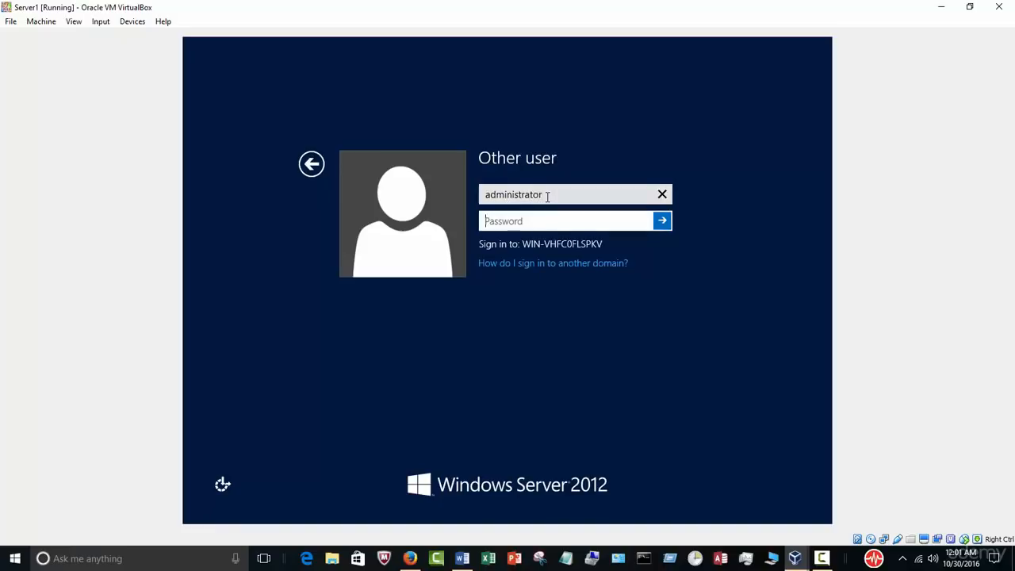
{"action": "type", "text": "••••••••••"}
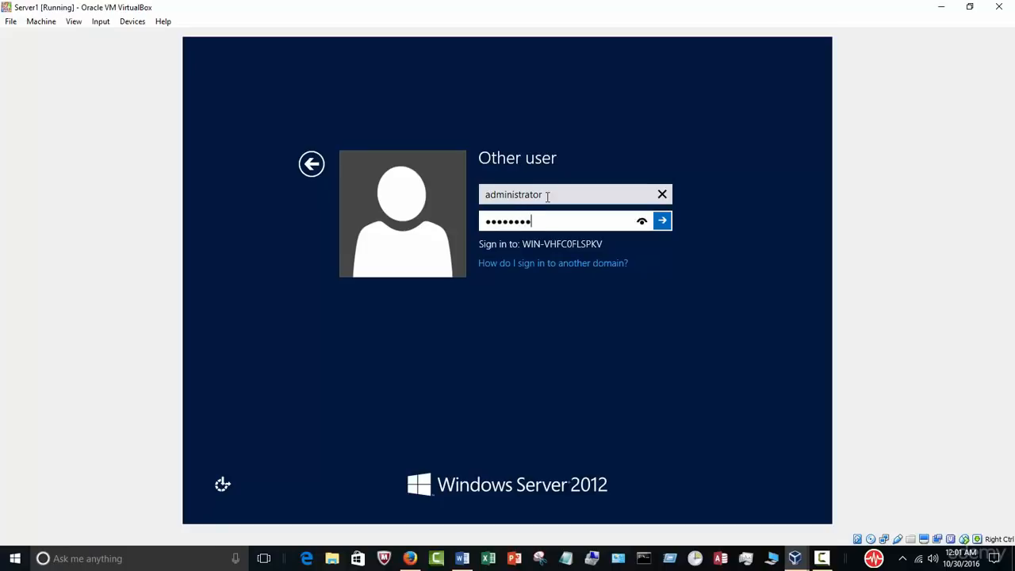
{"action": "type", "text": "••"}
{"action": "left_click", "coordinate": [662, 220]}
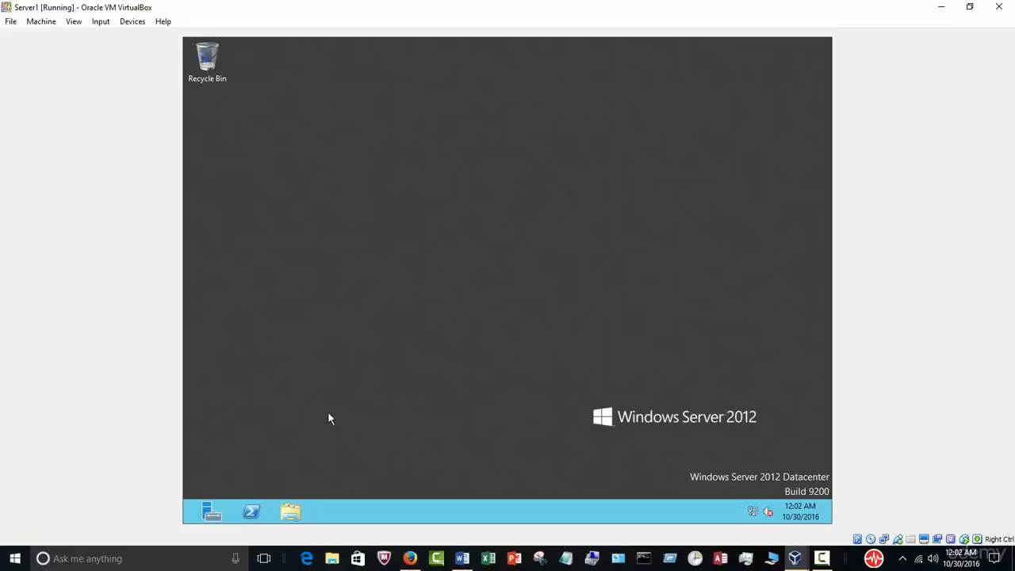
Step: Check in Computer properties that the domain is SQL.com, then close the System and Libraries windows
{"action": "left_click", "coordinate": [292, 511]}
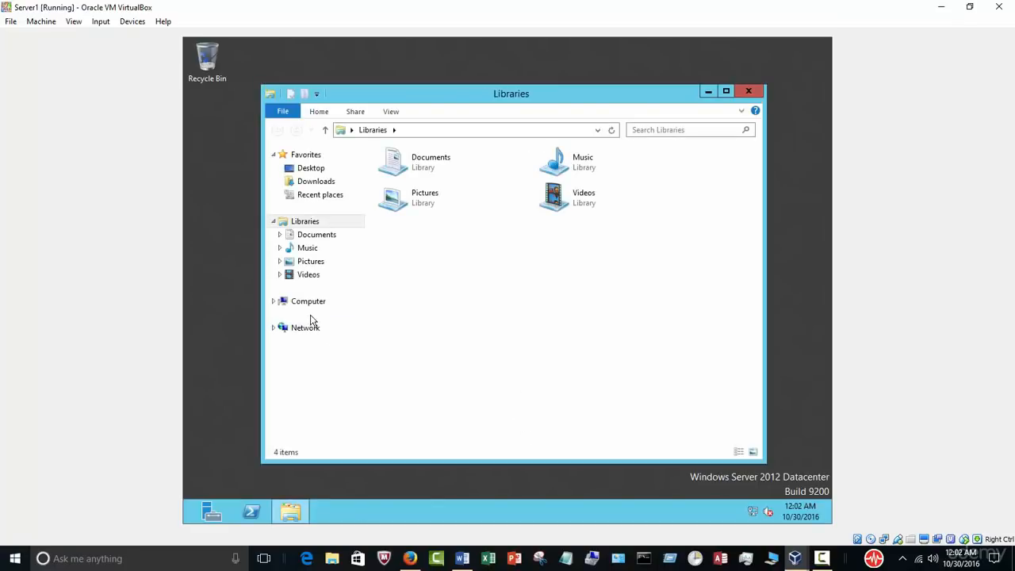
{"action": "right_click", "coordinate": [308, 303]}
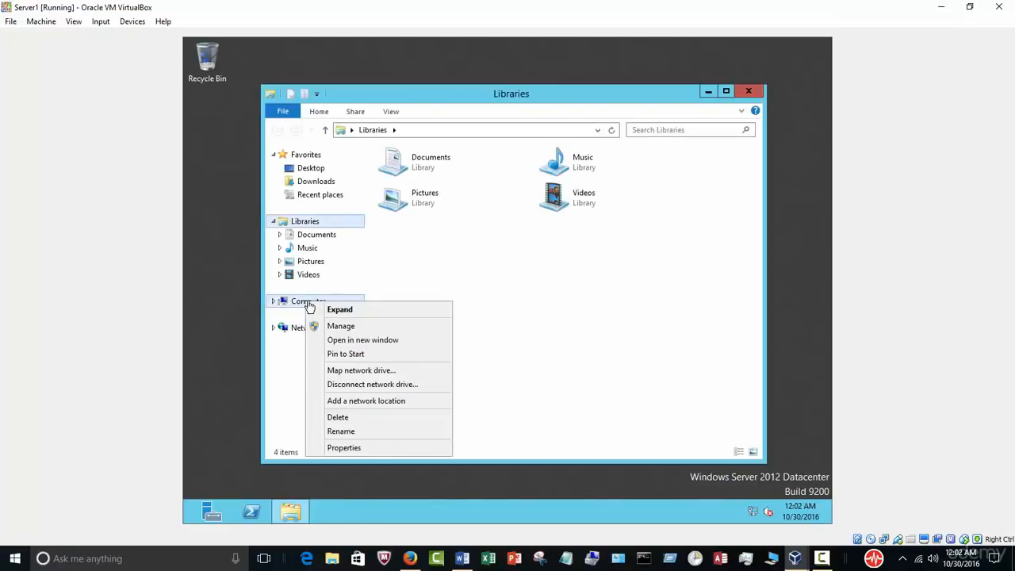
{"action": "left_click", "coordinate": [351, 448]}
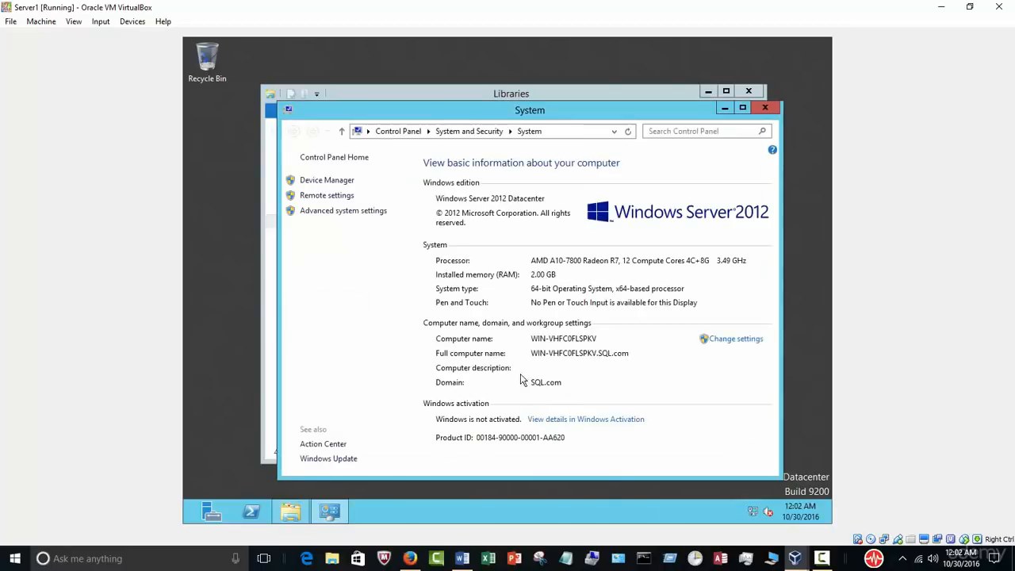
{"action": "left_click", "coordinate": [764, 107]}
{"action": "left_click", "coordinate": [748, 92]}
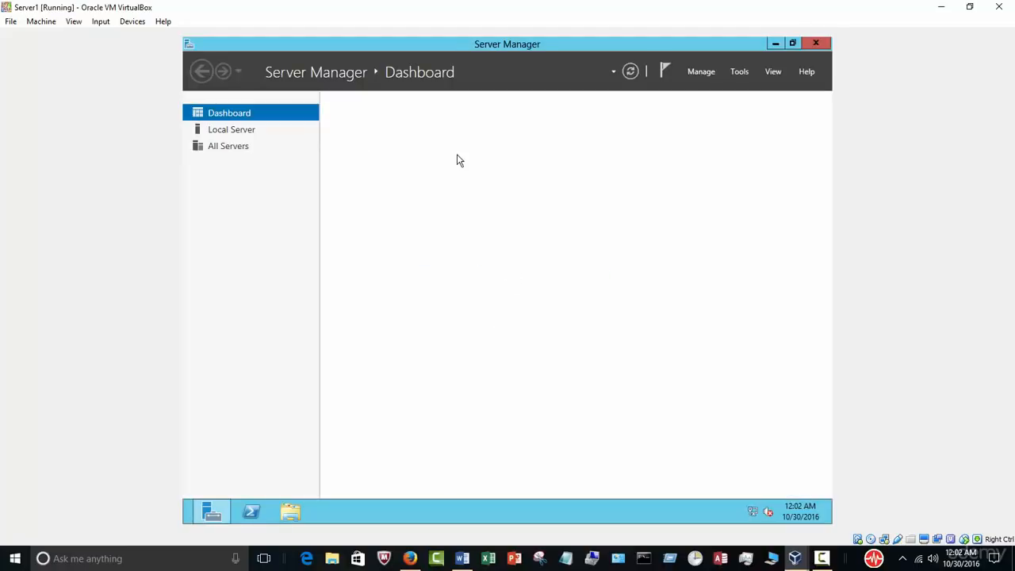
Step: Turn off Windows Firewall for domain networks via Local Server, then close Server Manager
{"action": "left_click", "coordinate": [238, 131]}
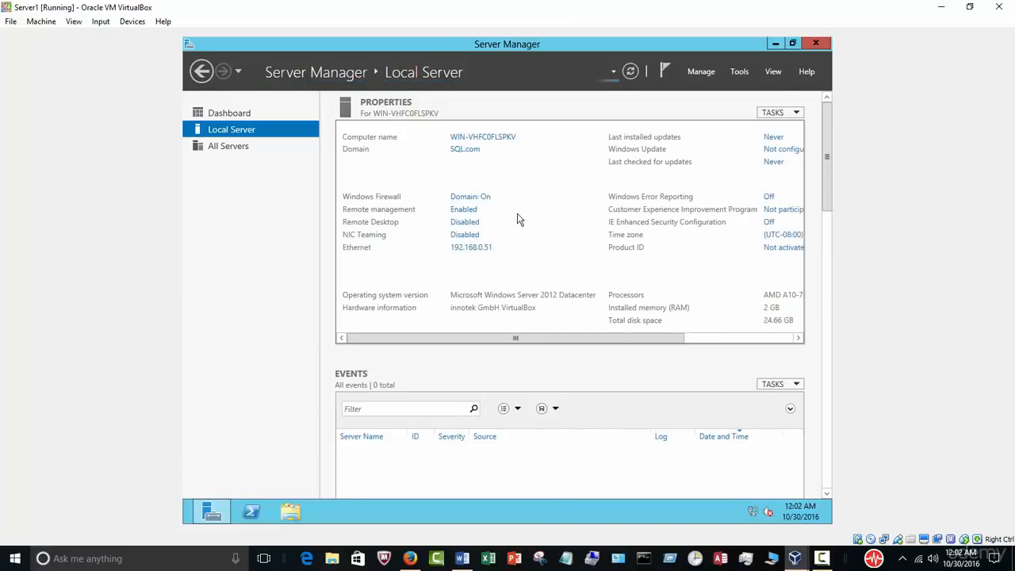
{"action": "left_click", "coordinate": [471, 196]}
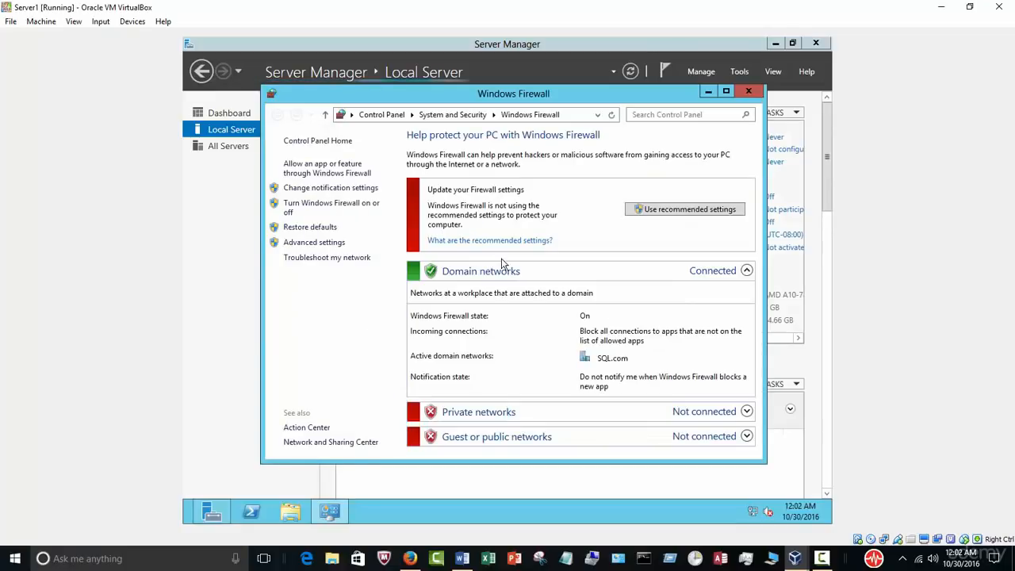
{"action": "left_click", "coordinate": [342, 205]}
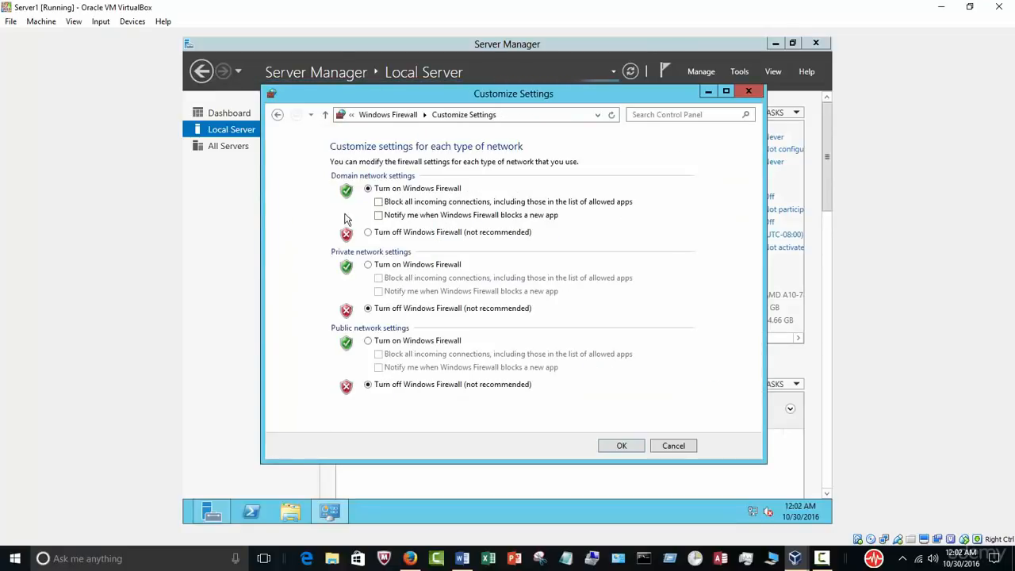
{"action": "left_click", "coordinate": [369, 233]}
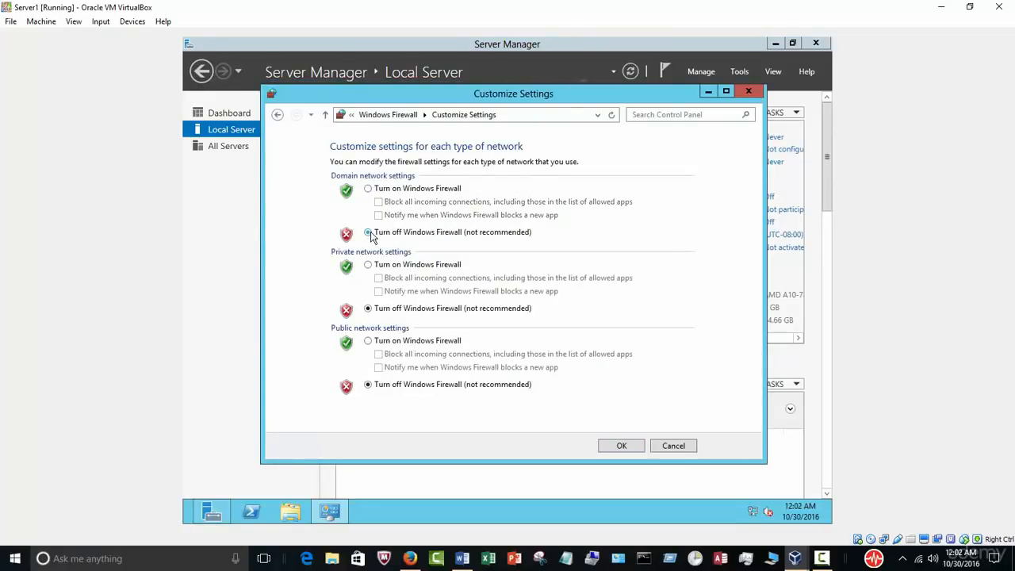
{"action": "left_click", "coordinate": [621, 444]}
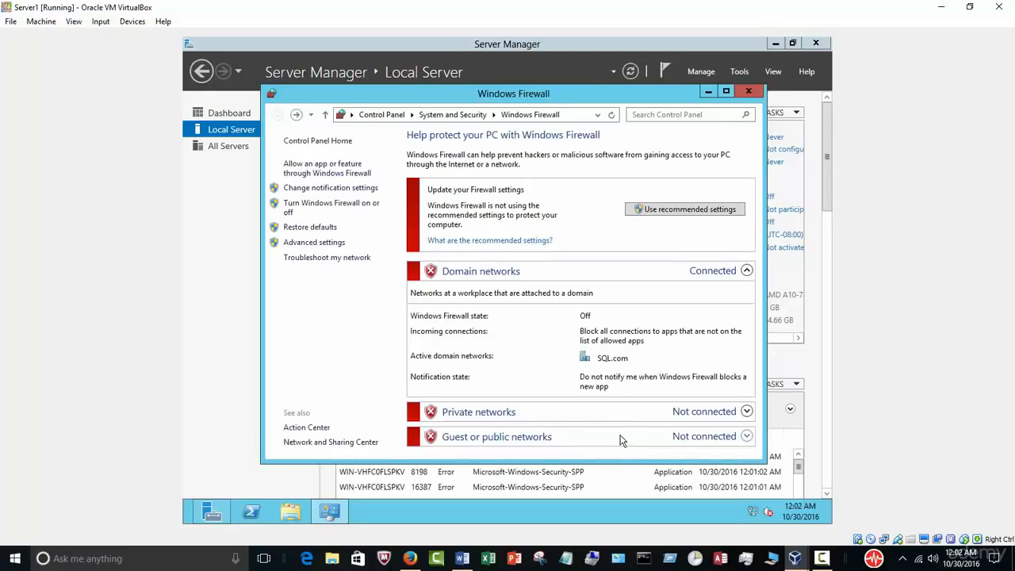
{"action": "left_click", "coordinate": [747, 91]}
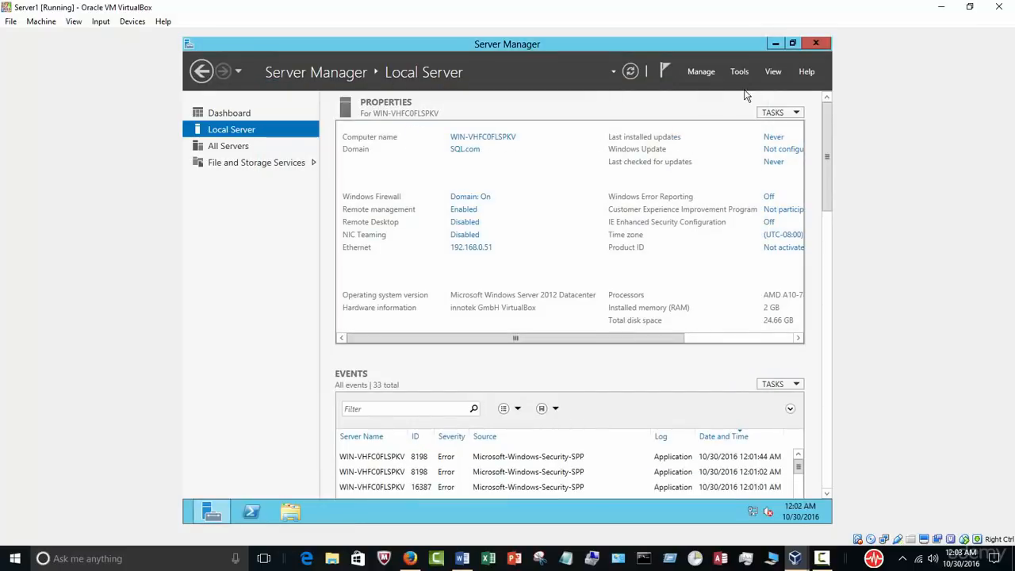
{"action": "left_click", "coordinate": [815, 43]}
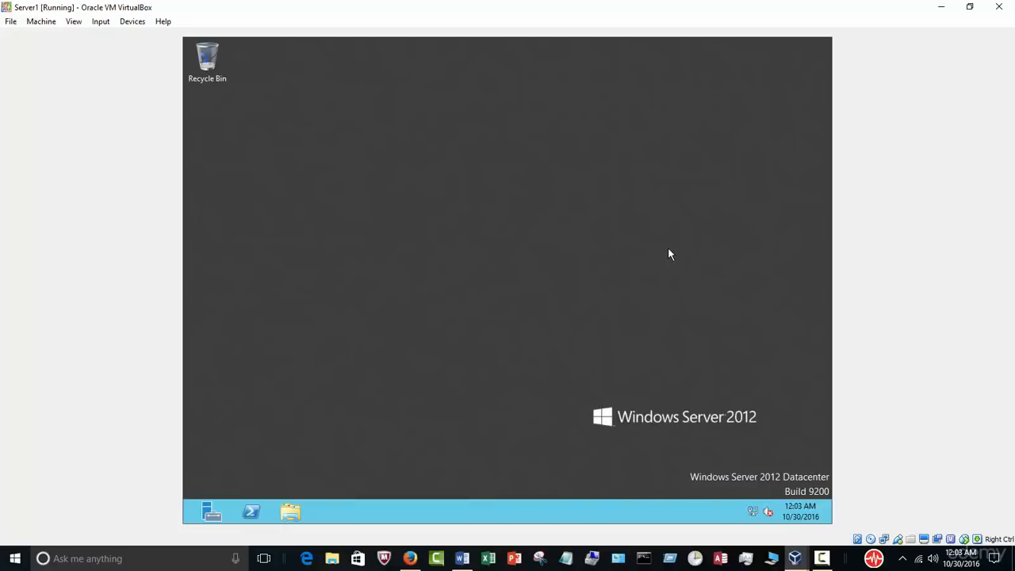
Step: Minimize the VM and VirtualBox Manager windows and open Downloads in a new File Explorer window
{"action": "left_click", "coordinate": [936, 7]}
{"action": "left_click", "coordinate": [937, 7]}
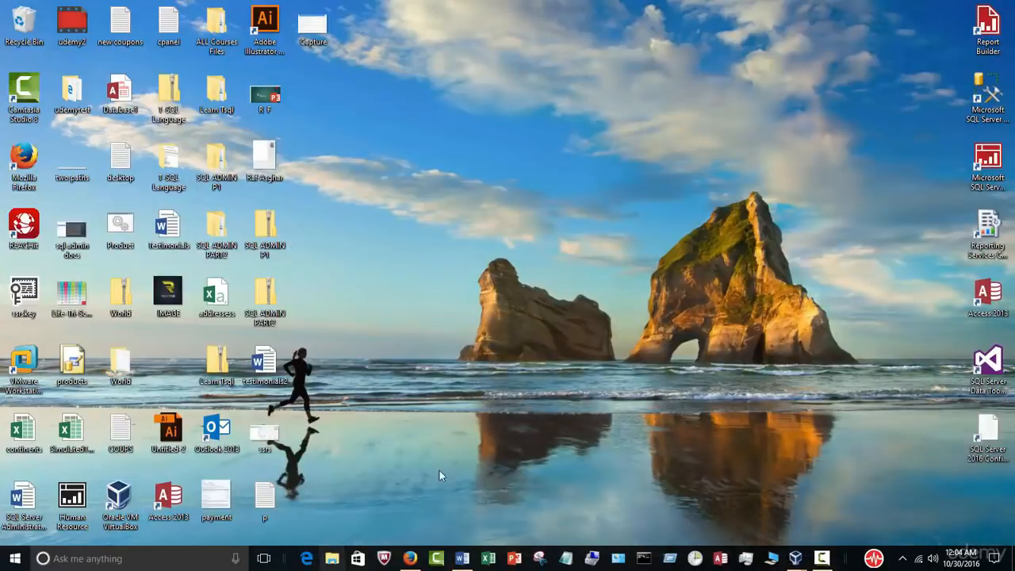
{"action": "key", "text": "super+e"}
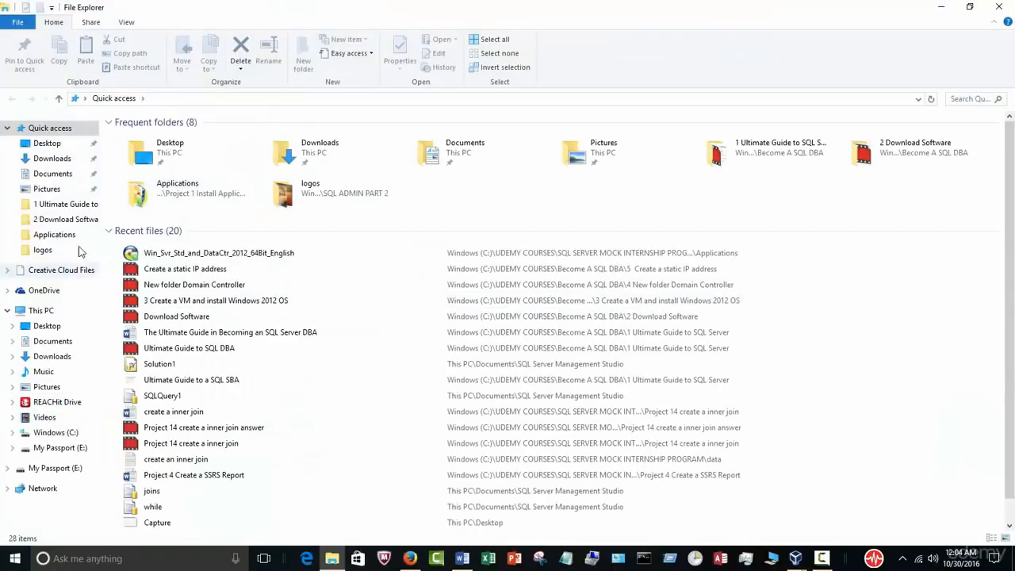
{"action": "left_click", "coordinate": [53, 158]}
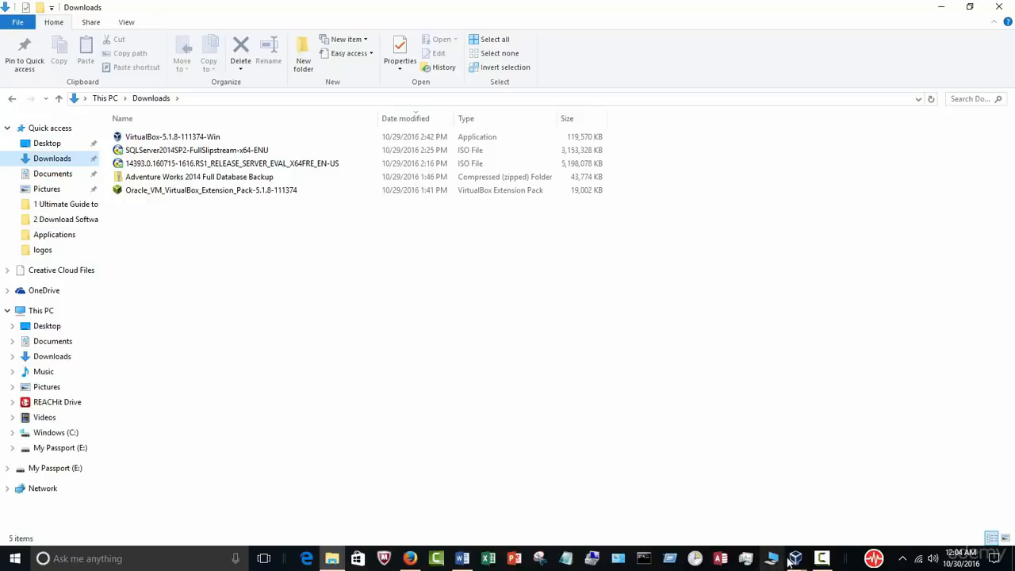
Step: Bring up the running Server1 VM, restore it from full screen and place it beside Downloads
{"action": "mouse_move", "coordinate": [795, 560]}
{"action": "left_click", "coordinate": [899, 498]}
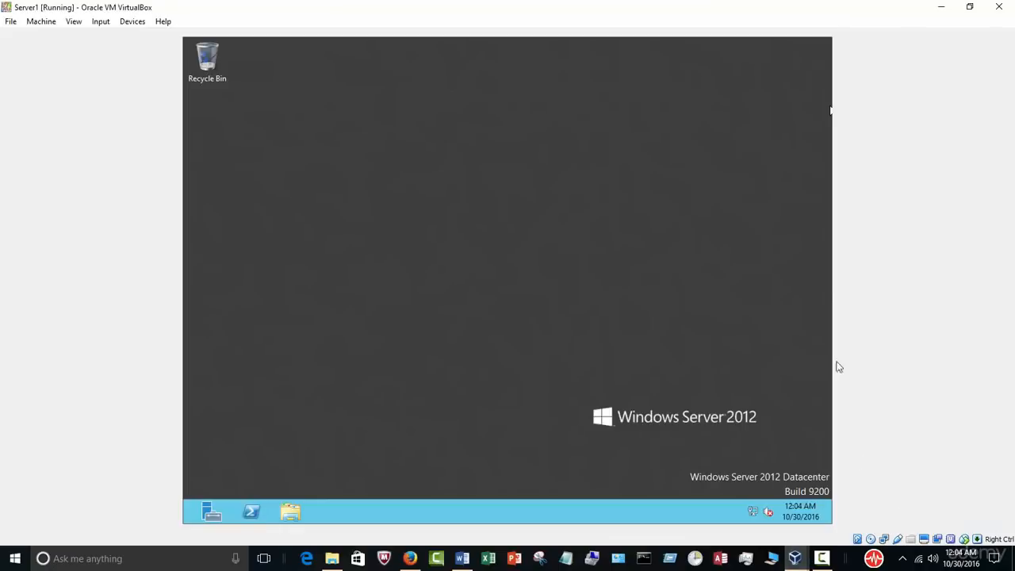
{"action": "left_click", "coordinate": [969, 6]}
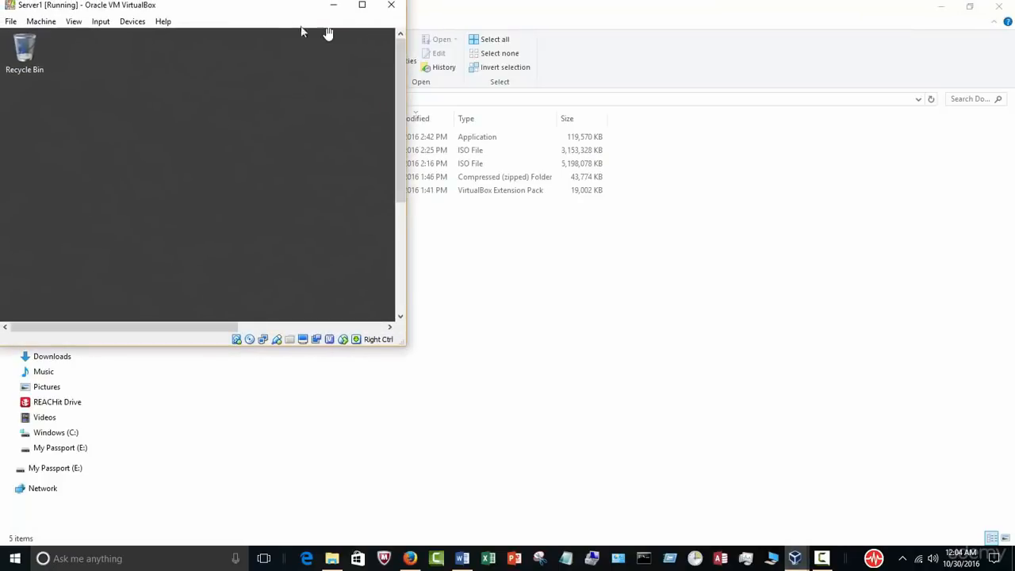
{"action": "left_click_drag", "start_coordinate": [257, 19], "coordinate": [752, 111]}
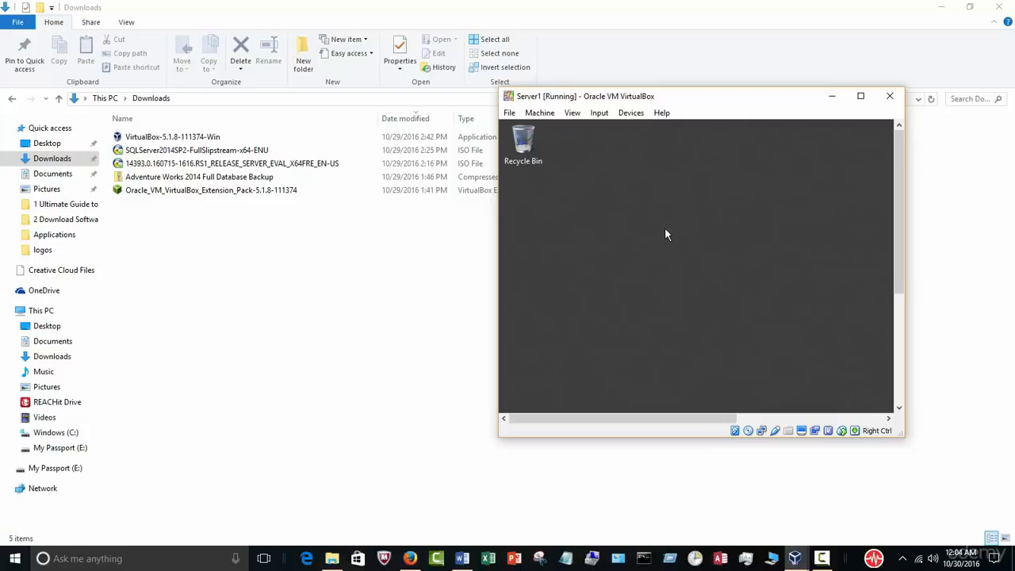
Step: Show the Word course outline, highlight the 'Install SQL Server 2014' topic, then stop the screen recording
{"action": "left_click", "coordinate": [464, 552]}
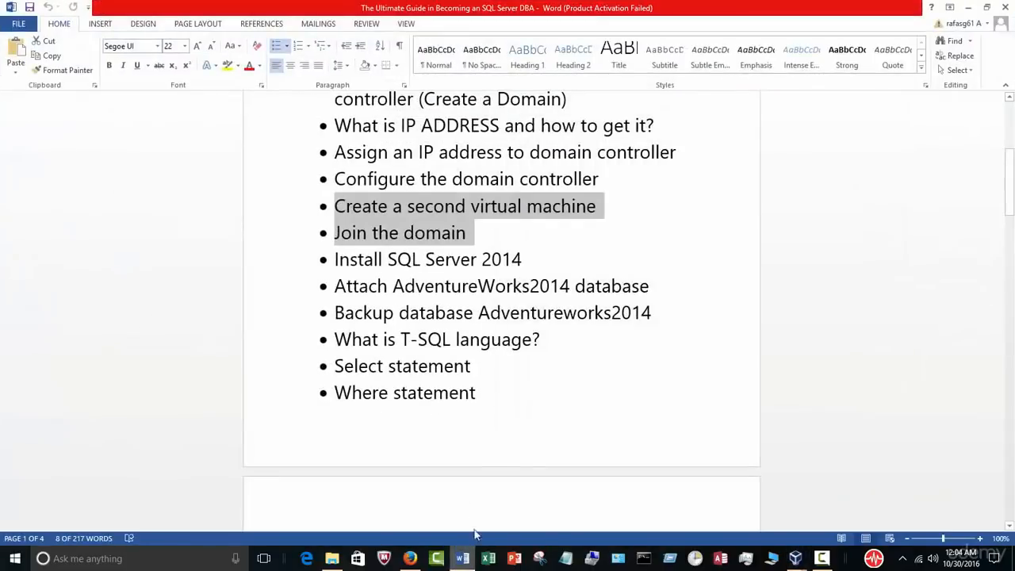
{"action": "left_click", "coordinate": [528, 262]}
{"action": "left_click_drag", "start_coordinate": [525, 262], "coordinate": [349, 261]}
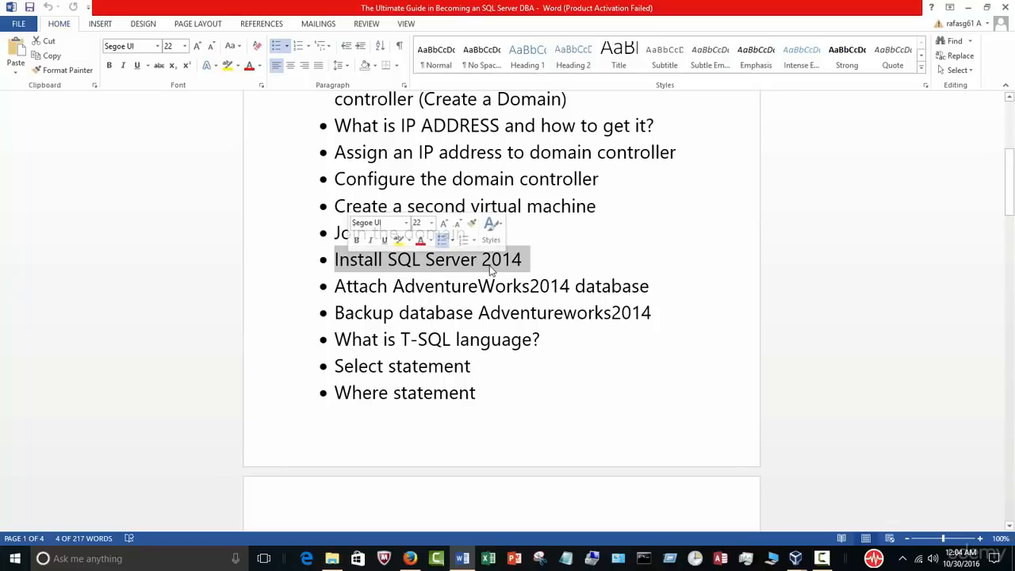
{"action": "left_click", "coordinate": [646, 331]}
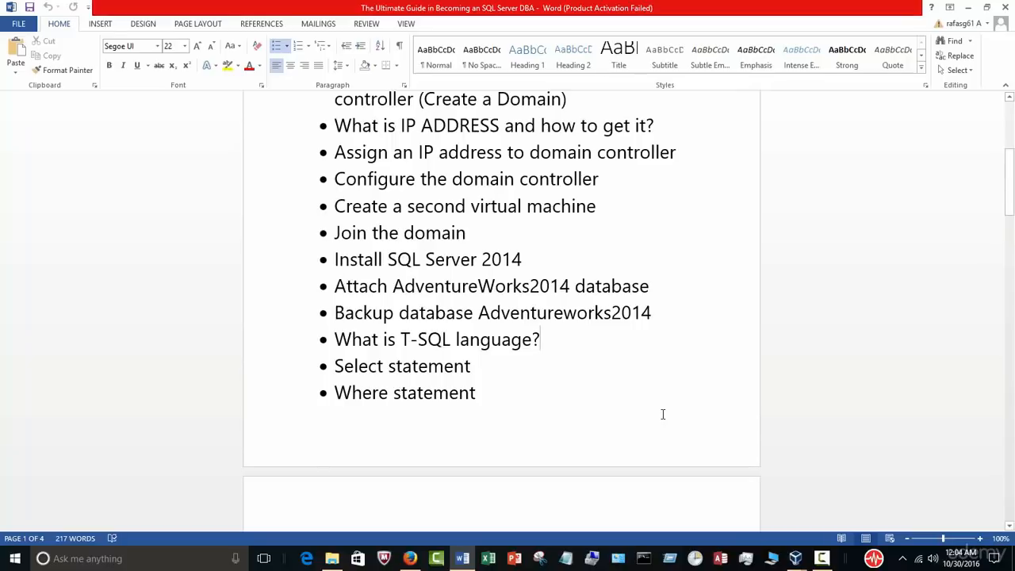
{"action": "left_click", "coordinate": [821, 560]}
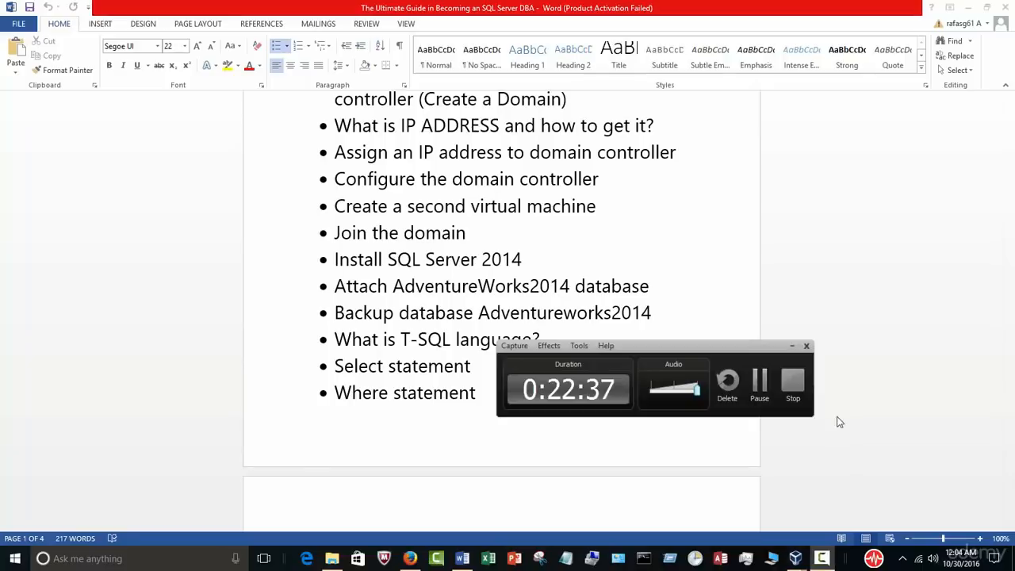
{"action": "left_click", "coordinate": [794, 391]}
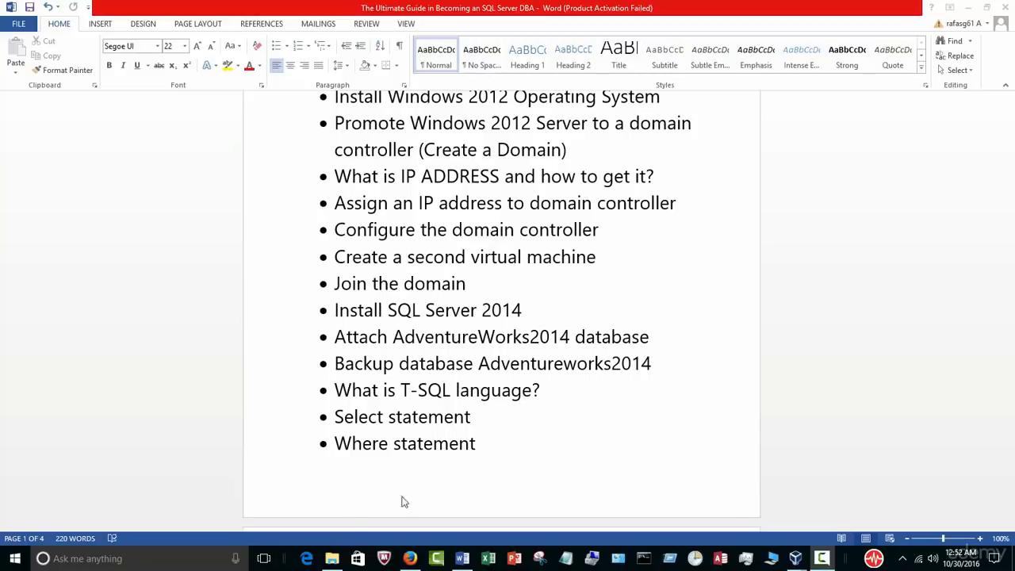
{"action": "left_click", "coordinate": [332, 559]}
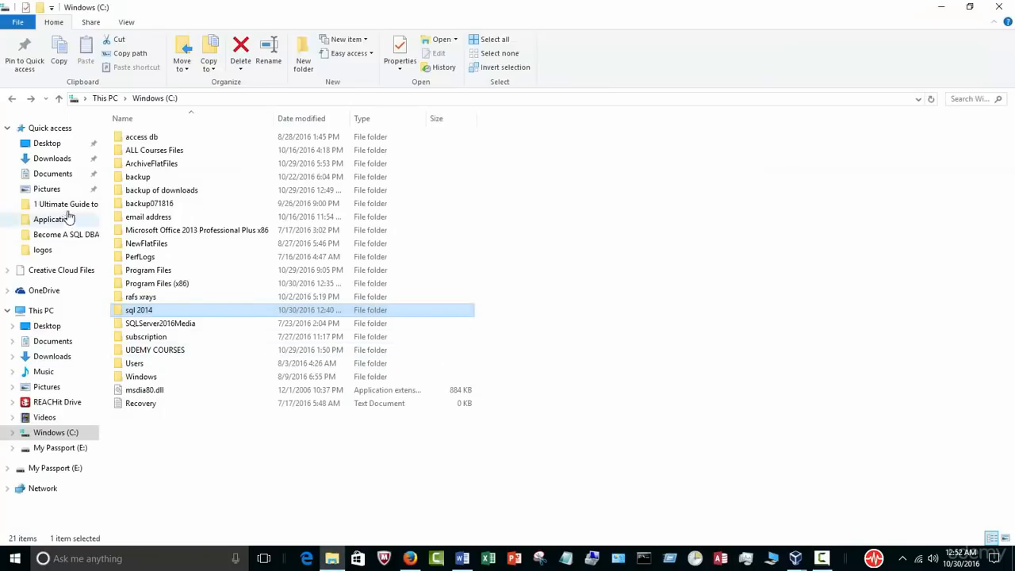
{"action": "left_click", "coordinate": [69, 159]}
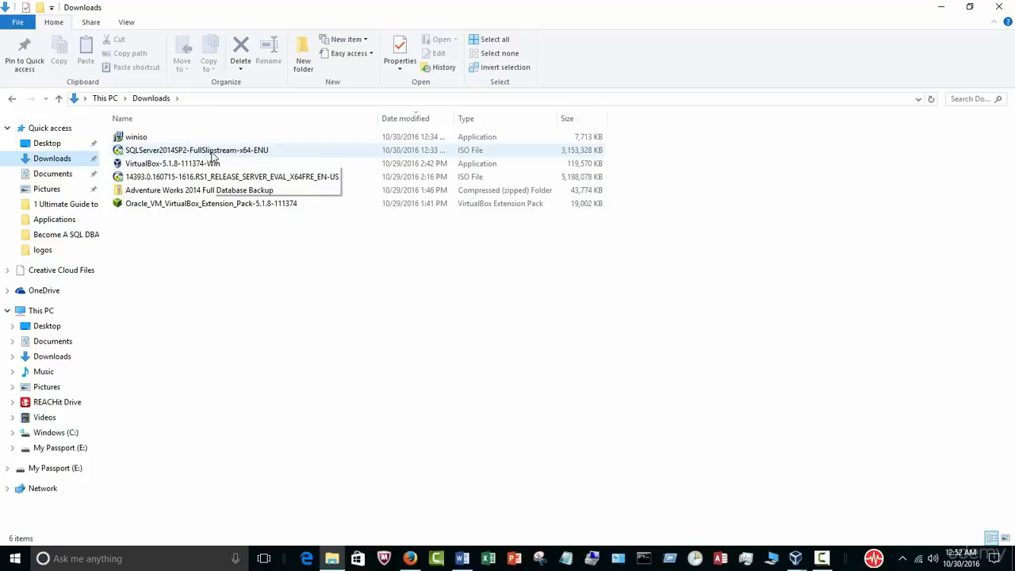
{"action": "right_click", "coordinate": [234, 153]}
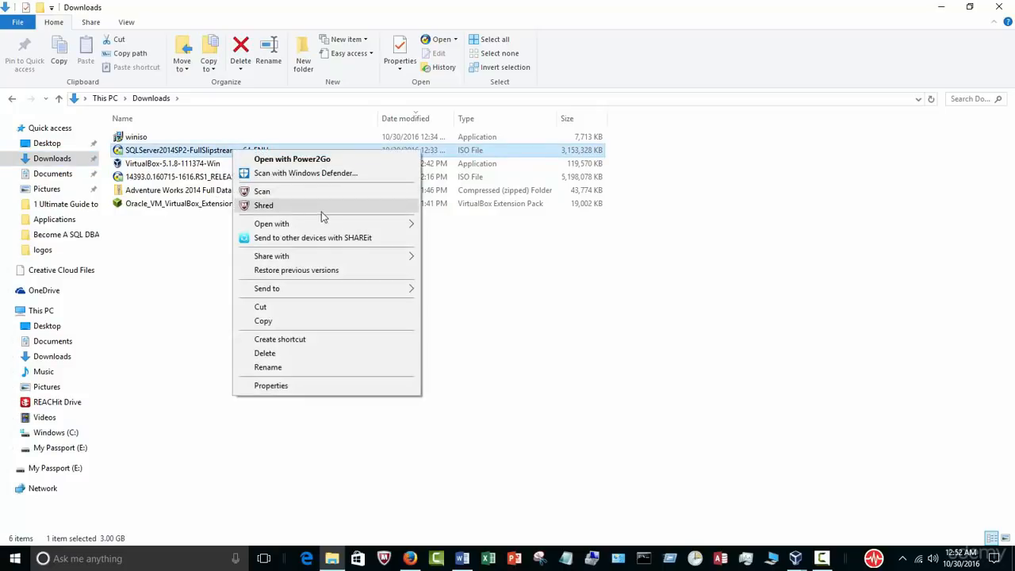
{"action": "mouse_move", "coordinate": [333, 224]}
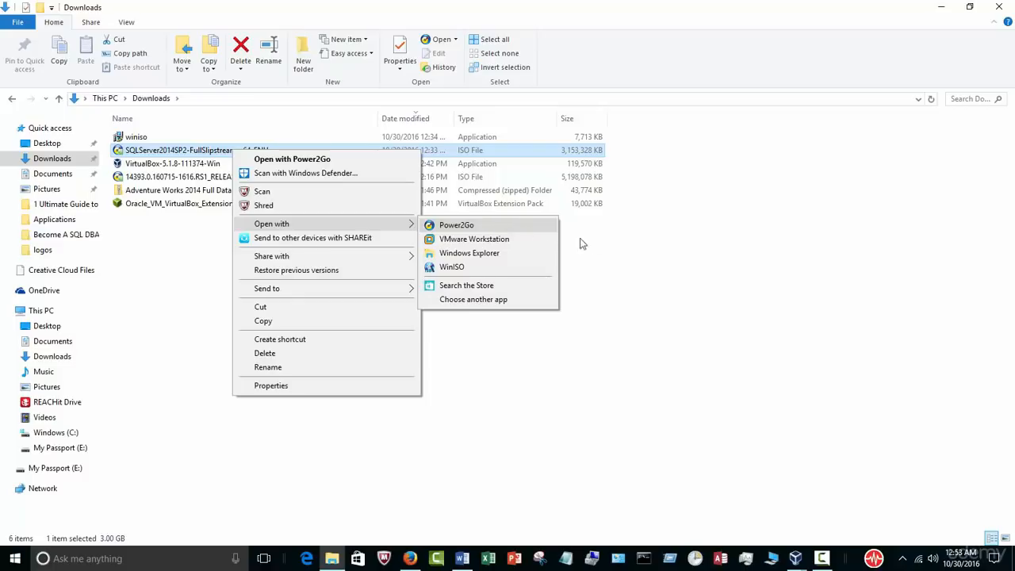
{"action": "left_click", "coordinate": [635, 268]}
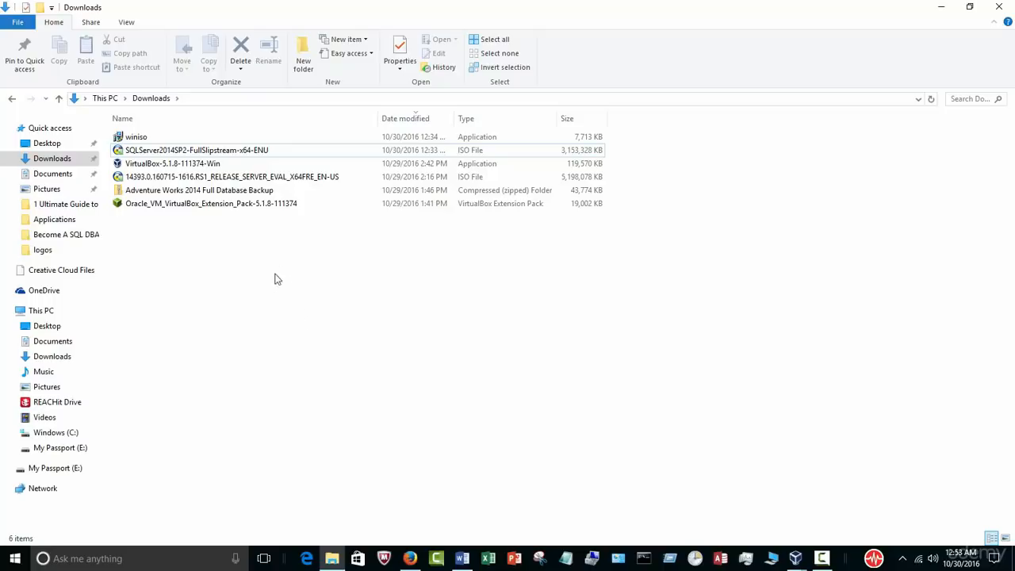
{"action": "left_click", "coordinate": [80, 436]}
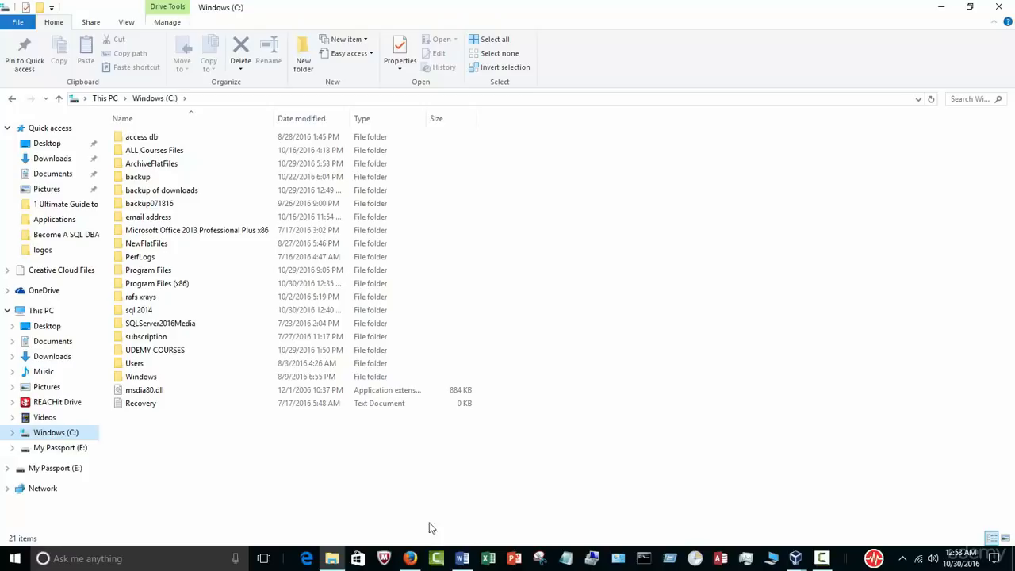
{"action": "left_click", "coordinate": [463, 559]}
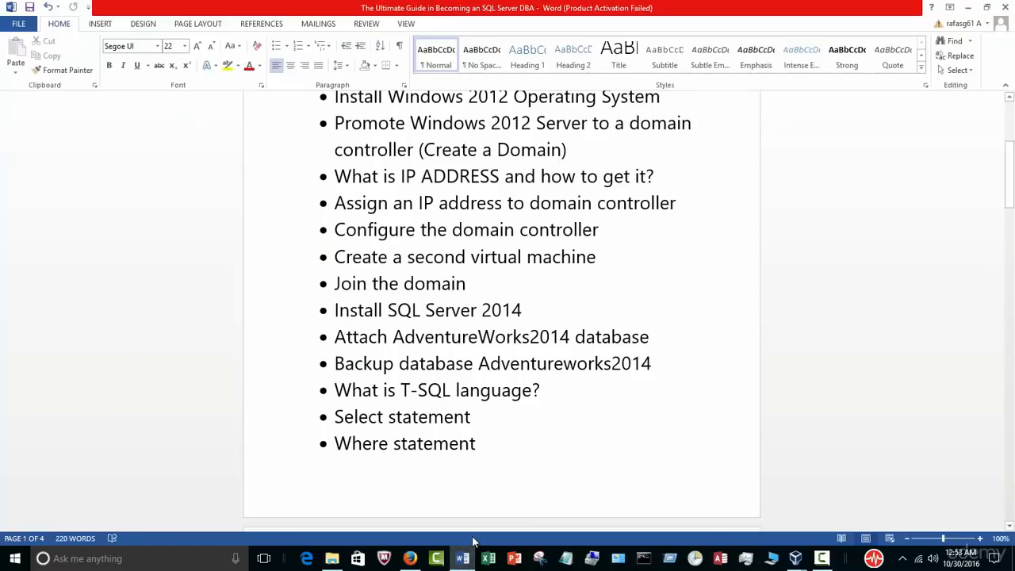
Step: Scroll to the ISO extractor section and open the winiso.com extraction tutorial link in Firefox
{"action": "scroll", "coordinate": [494, 479], "scroll_direction": "down", "scroll_amount": 15}
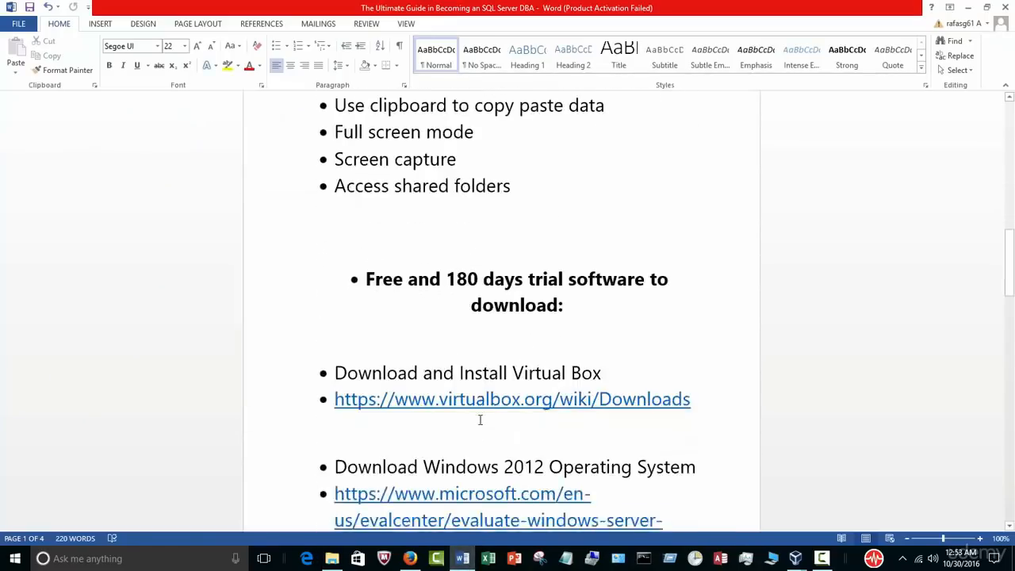
{"action": "scroll", "coordinate": [479, 420], "scroll_direction": "down", "scroll_amount": 5}
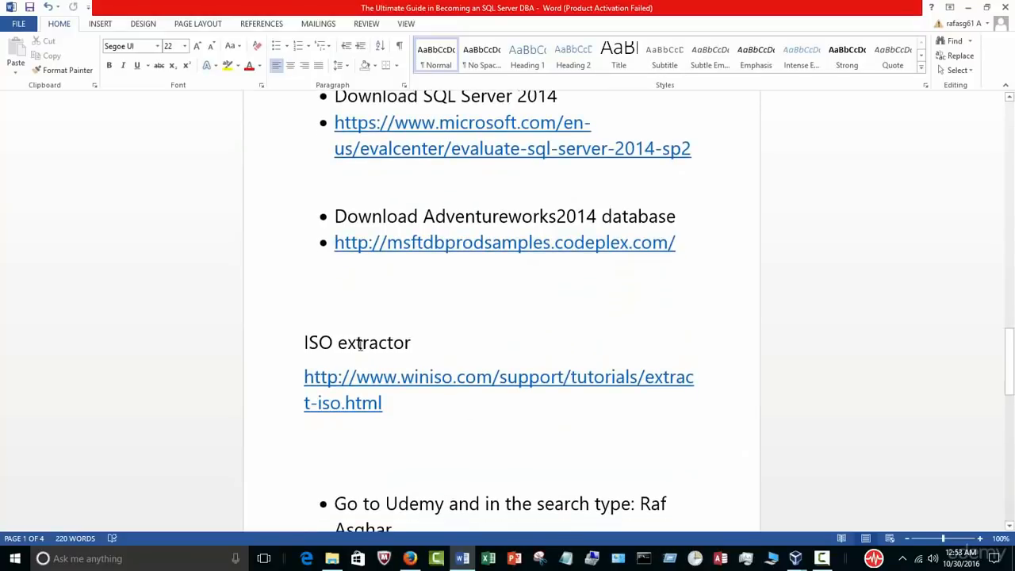
{"action": "triple_click", "coordinate": [387, 405]}
{"action": "left_click", "coordinate": [344, 405], "text": "ctrl"}
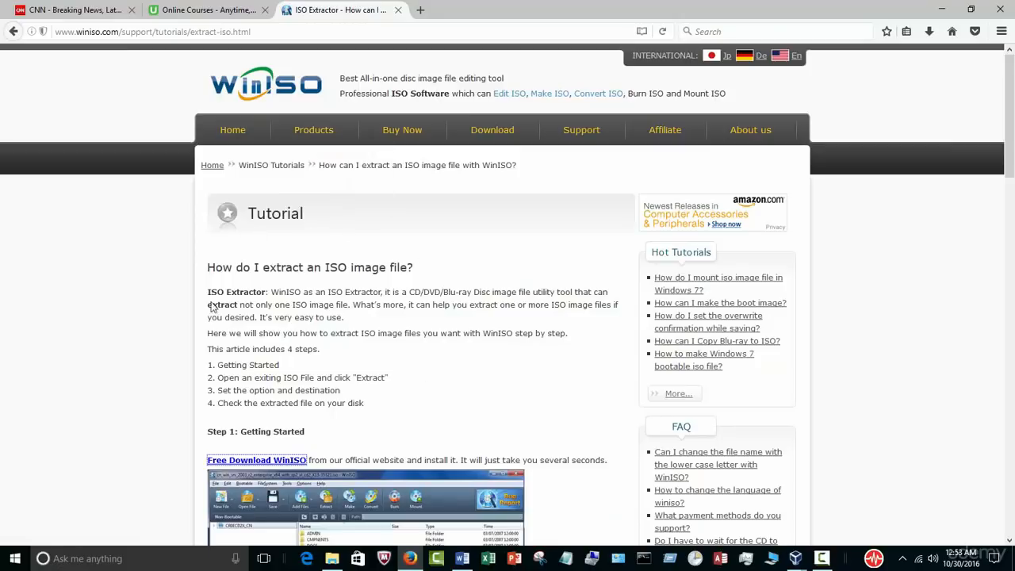
{"action": "scroll", "coordinate": [372, 395], "scroll_direction": "down", "scroll_amount": 2}
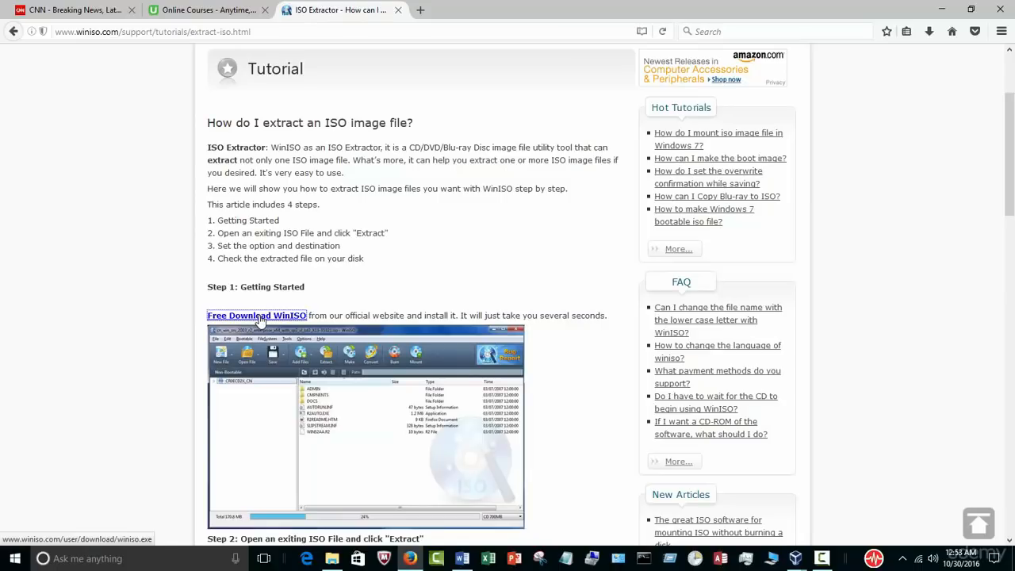
Step: Minimize Firefox, Word and File Explorer, then launch Microsoft Solitaire Collection from the Start menu
{"action": "left_click", "coordinate": [936, 12]}
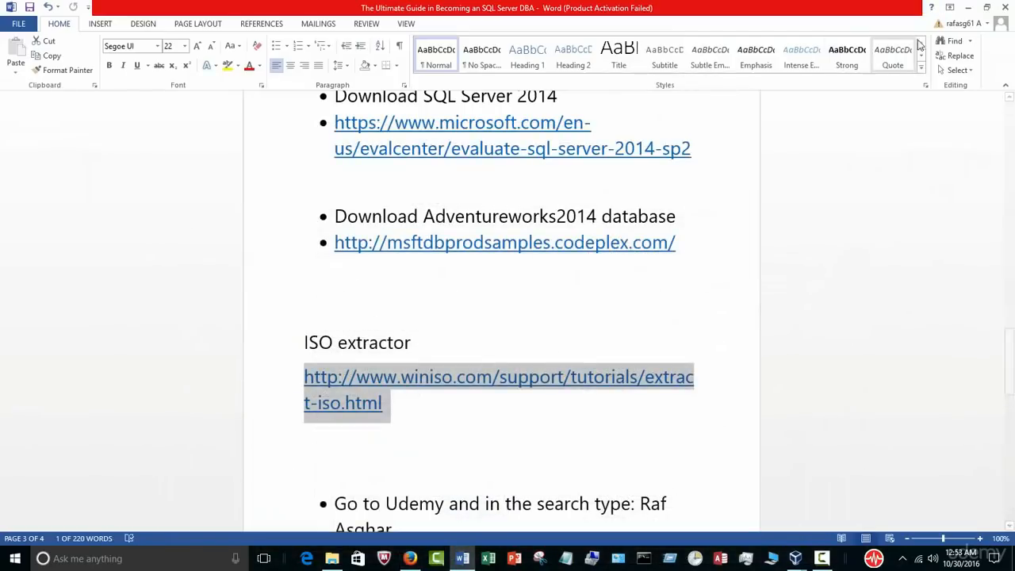
{"action": "left_click", "coordinate": [969, 10]}
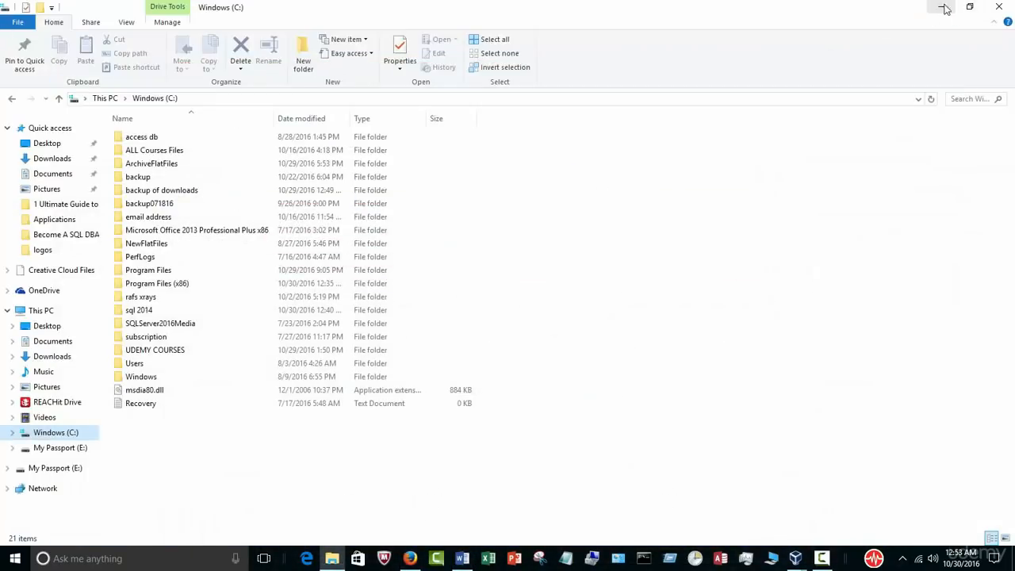
{"action": "left_click", "coordinate": [939, 8]}
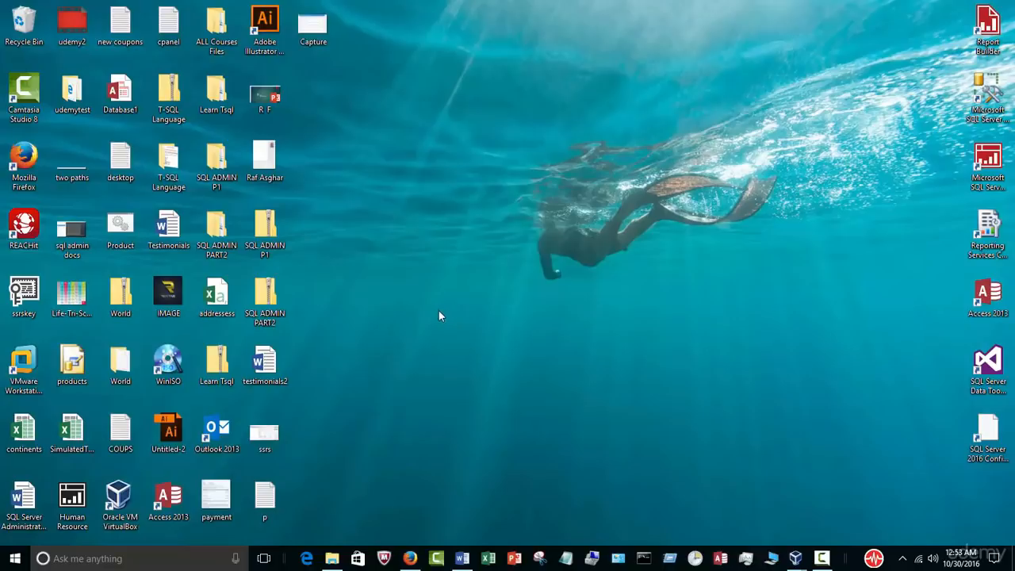
{"action": "key", "text": "super"}
{"action": "left_click", "coordinate": [413, 333]}
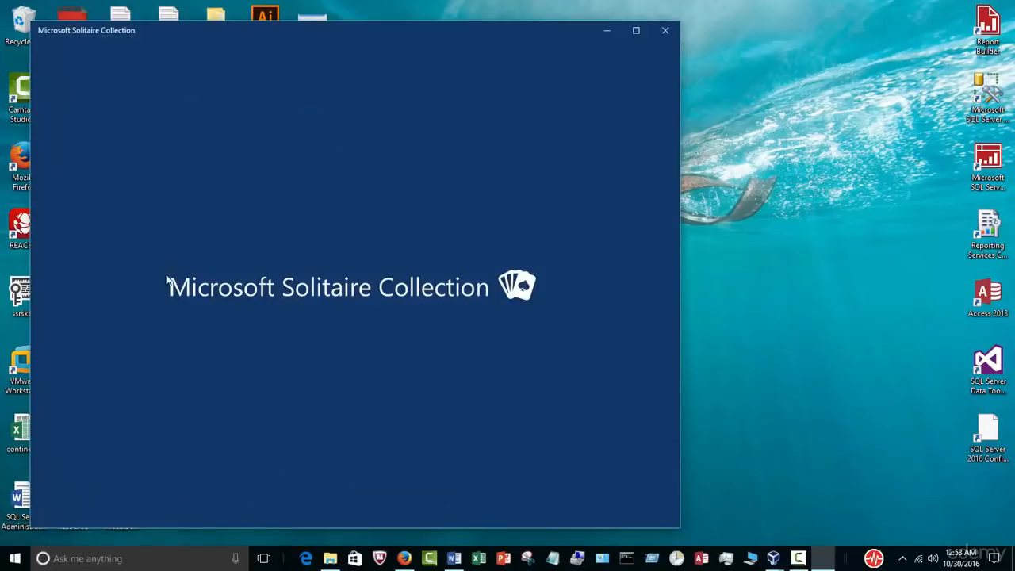
Step: Close Solitaire and launch WinISO from the WinISO folder in the Start menu app list
{"action": "left_click", "coordinate": [665, 30]}
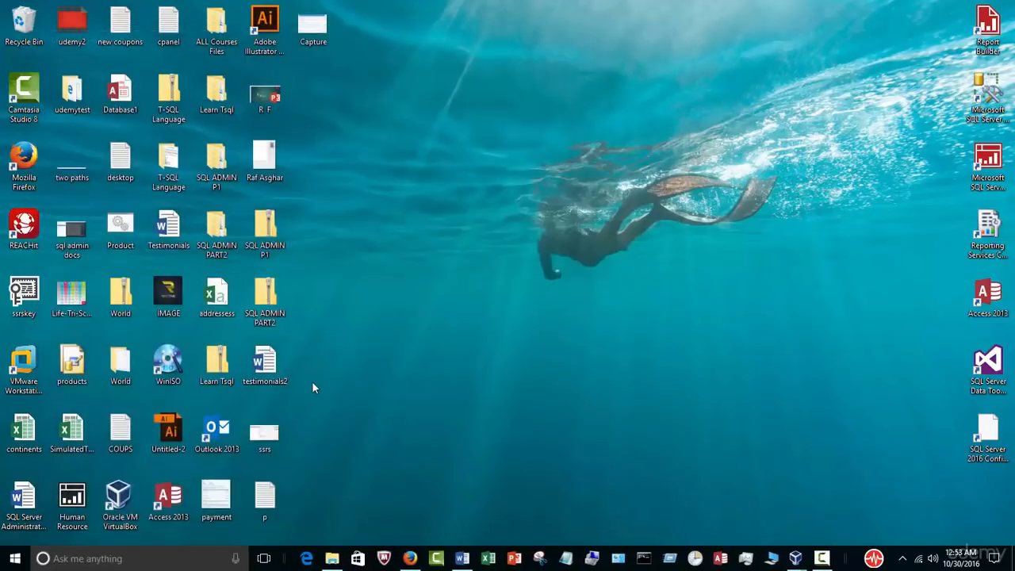
{"action": "key", "text": "super"}
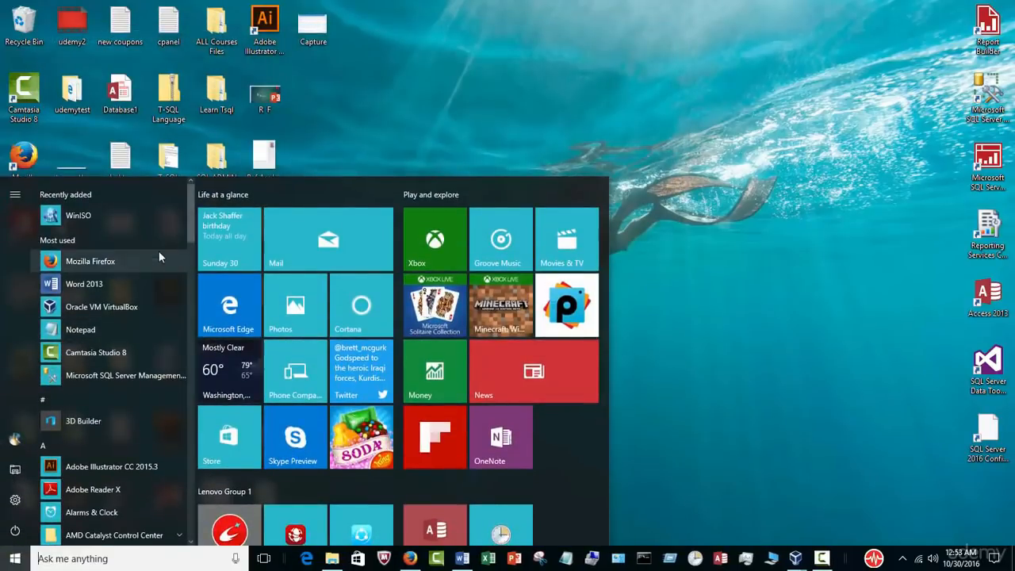
{"action": "left_click_drag", "start_coordinate": [193, 203], "coordinate": [222, 493]}
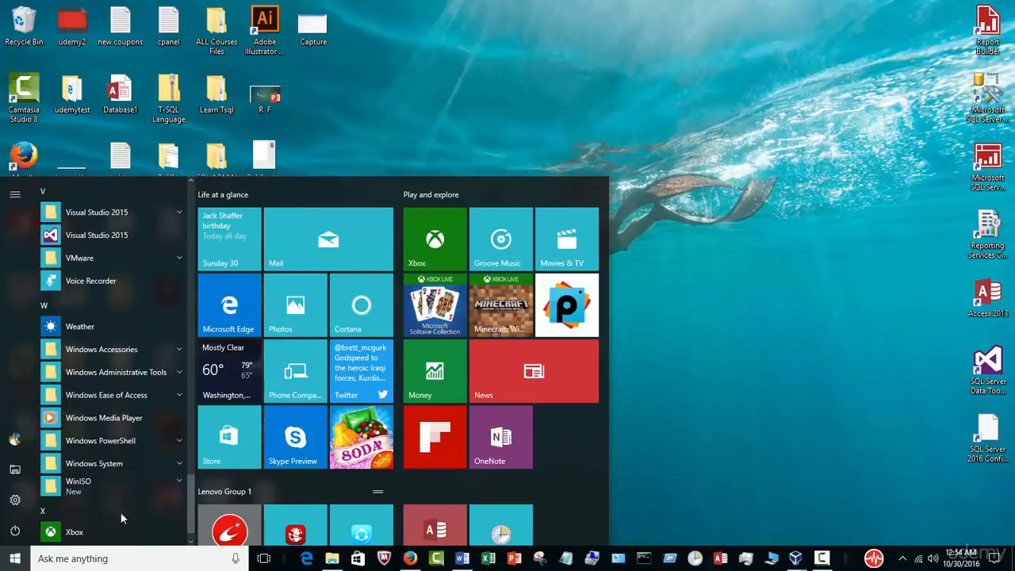
{"action": "left_click", "coordinate": [84, 488]}
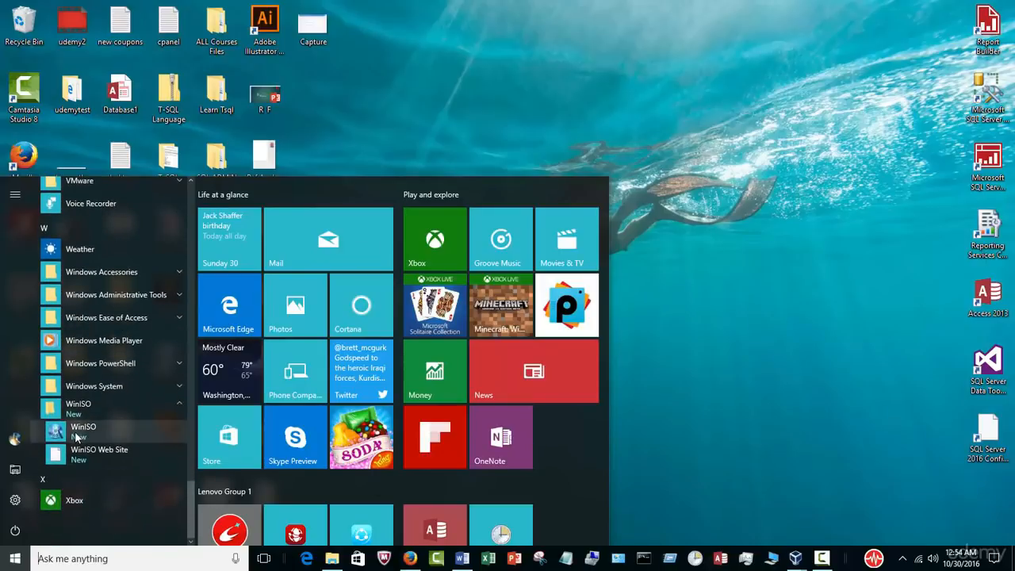
{"action": "left_click", "coordinate": [82, 429]}
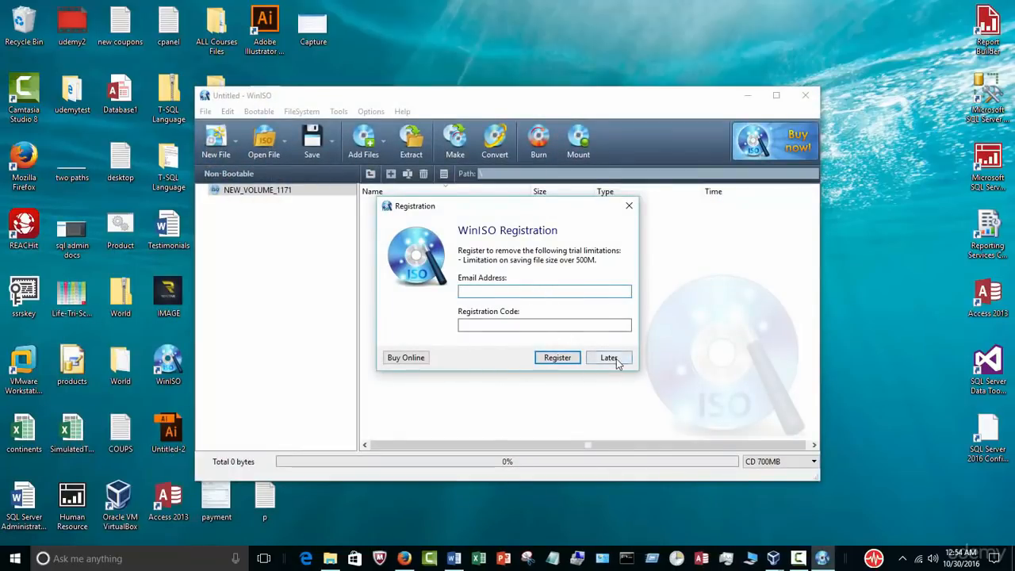
Step: Skip registration, open SQLServer2014SP2-FullSlipstream-x64-ENU.iso from Downloads, and select all its contents
{"action": "left_click", "coordinate": [616, 358]}
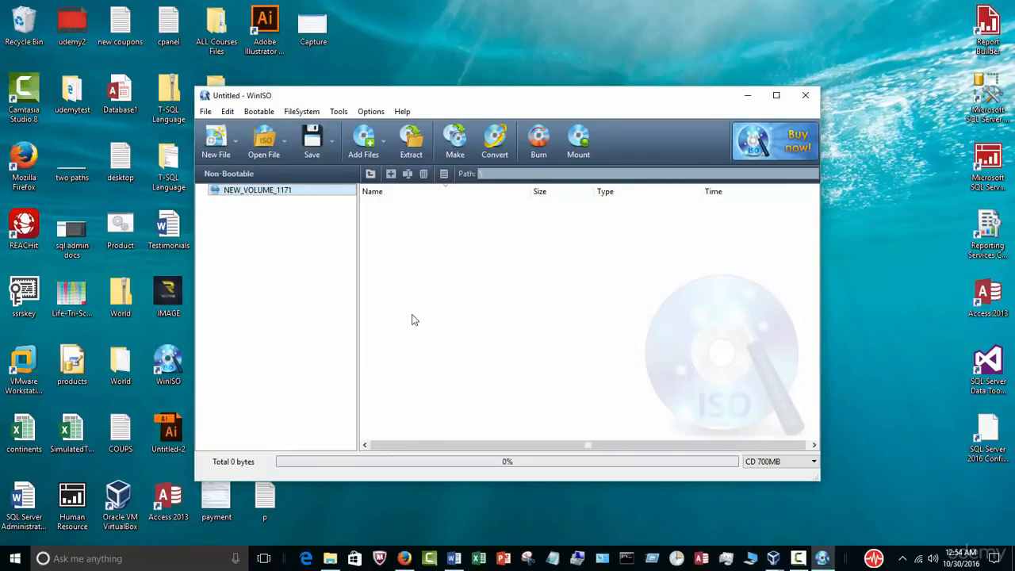
{"action": "left_click", "coordinate": [268, 147]}
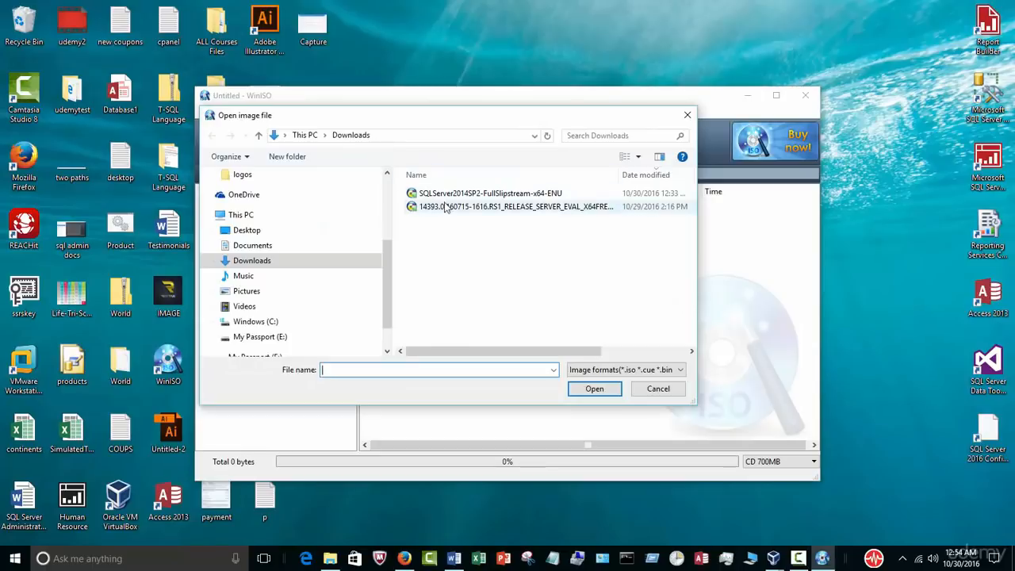
{"action": "left_click", "coordinate": [493, 198]}
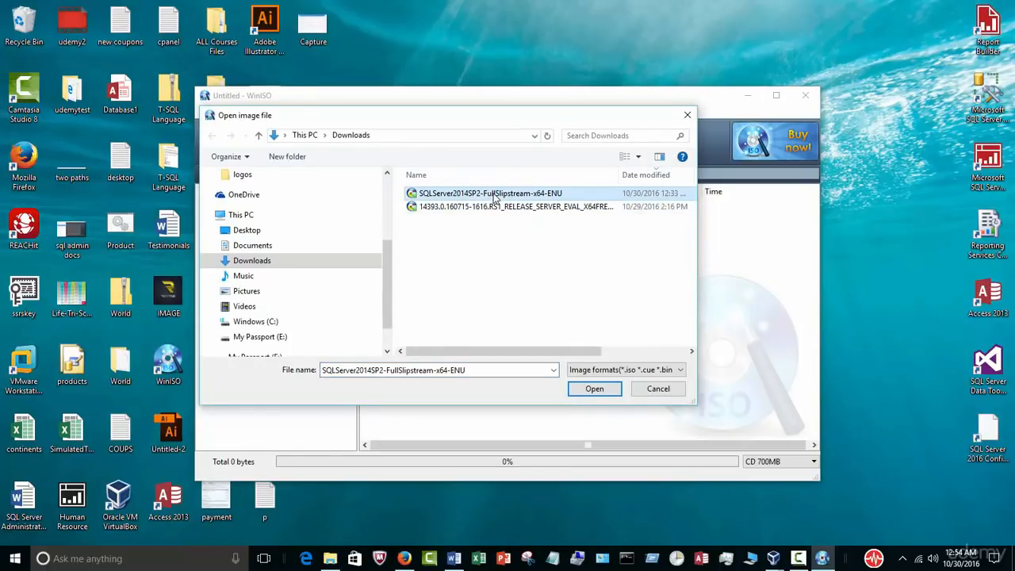
{"action": "left_click", "coordinate": [578, 388]}
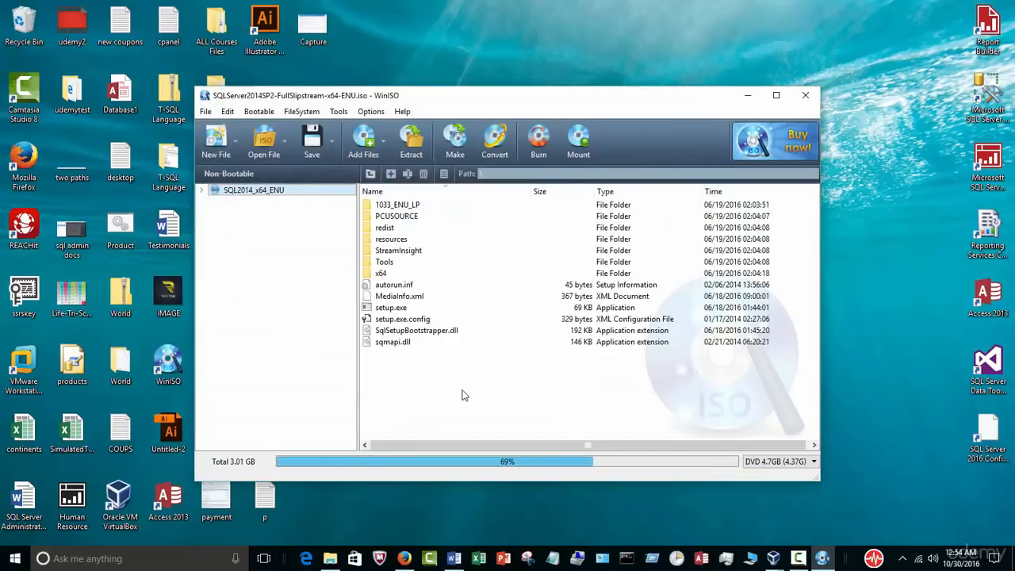
{"action": "left_click_drag", "start_coordinate": [469, 400], "coordinate": [354, 121]}
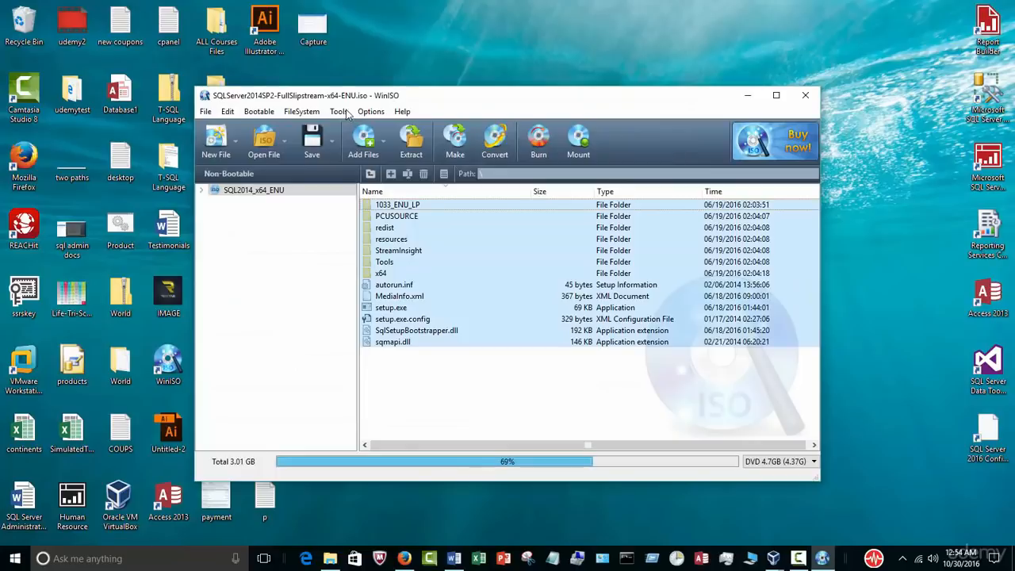
Step: Start an extraction, find C:\sql 2014 already holds the files, cancel, and close WinISO
{"action": "left_click", "coordinate": [411, 141]}
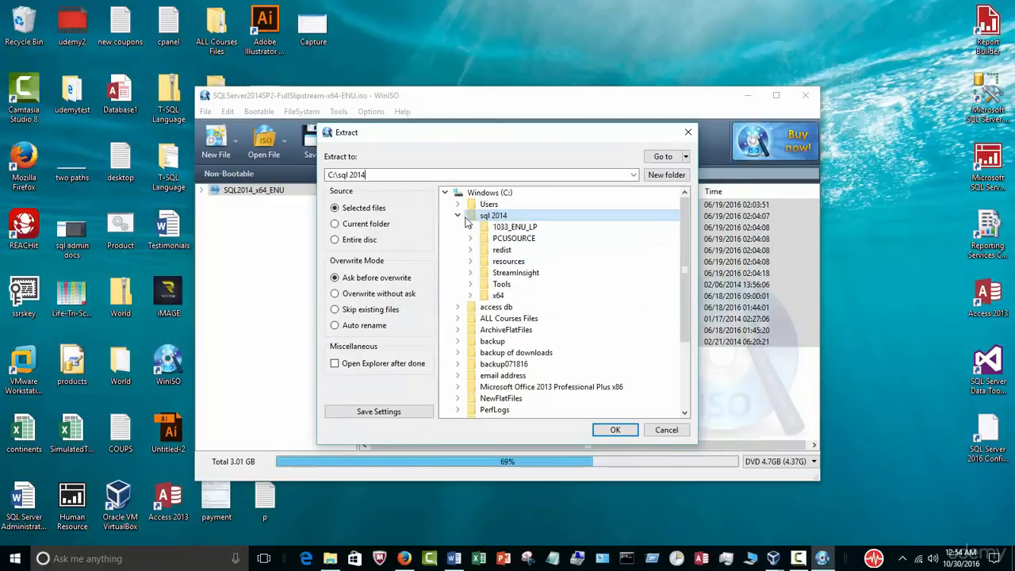
{"action": "left_click", "coordinate": [458, 215]}
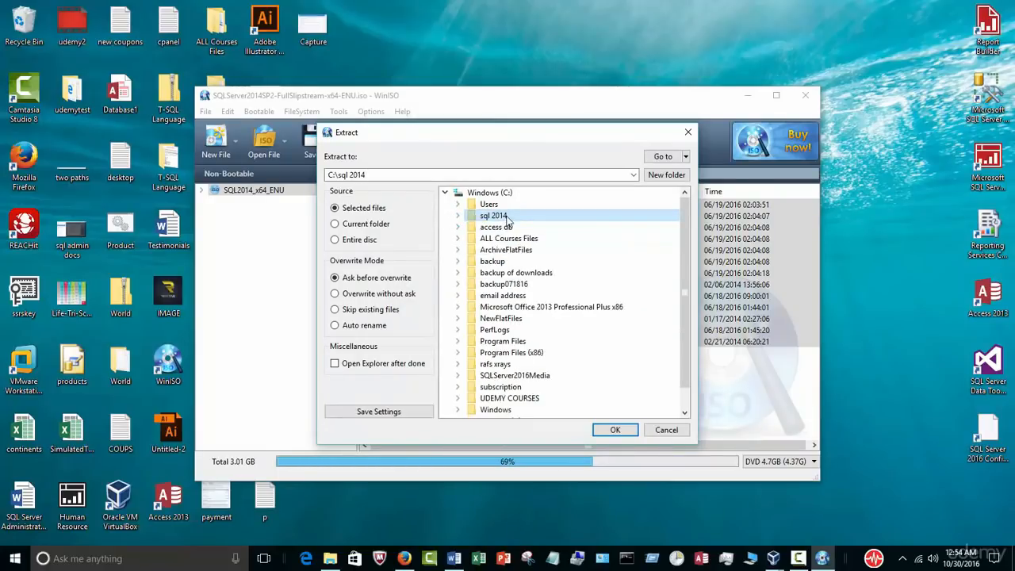
{"action": "left_click", "coordinate": [330, 558]}
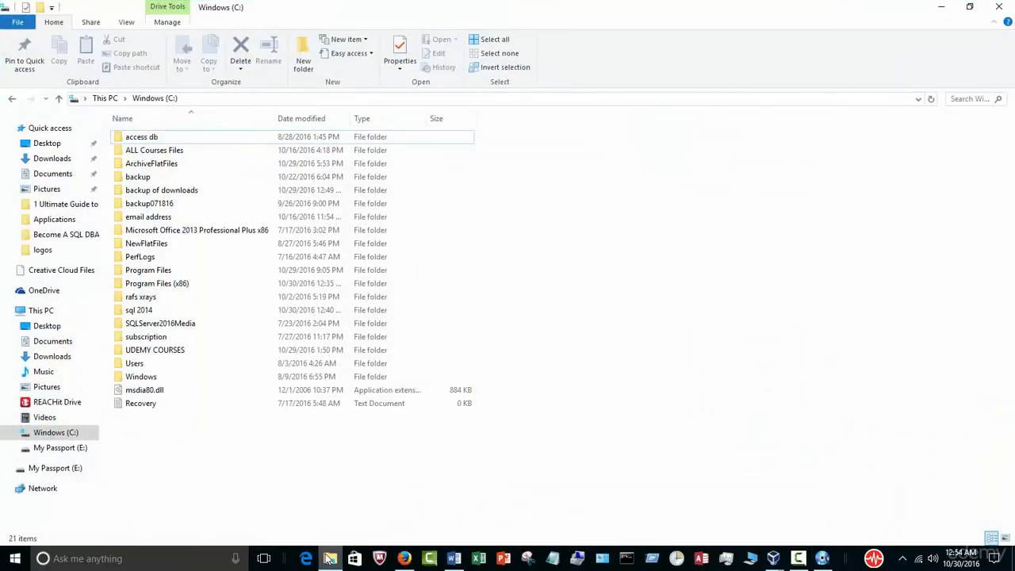
{"action": "left_click", "coordinate": [330, 558]}
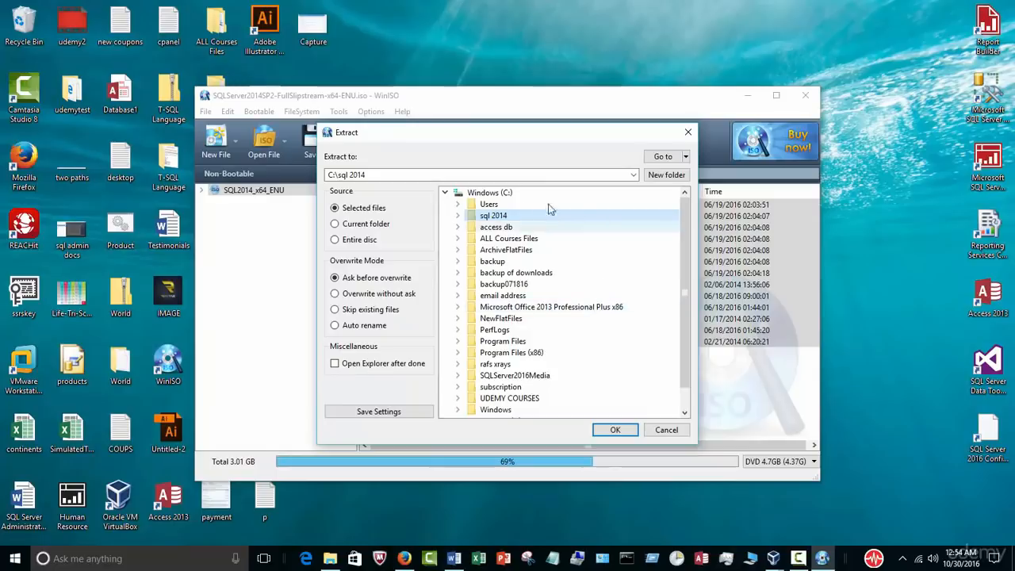
{"action": "left_click", "coordinate": [680, 430]}
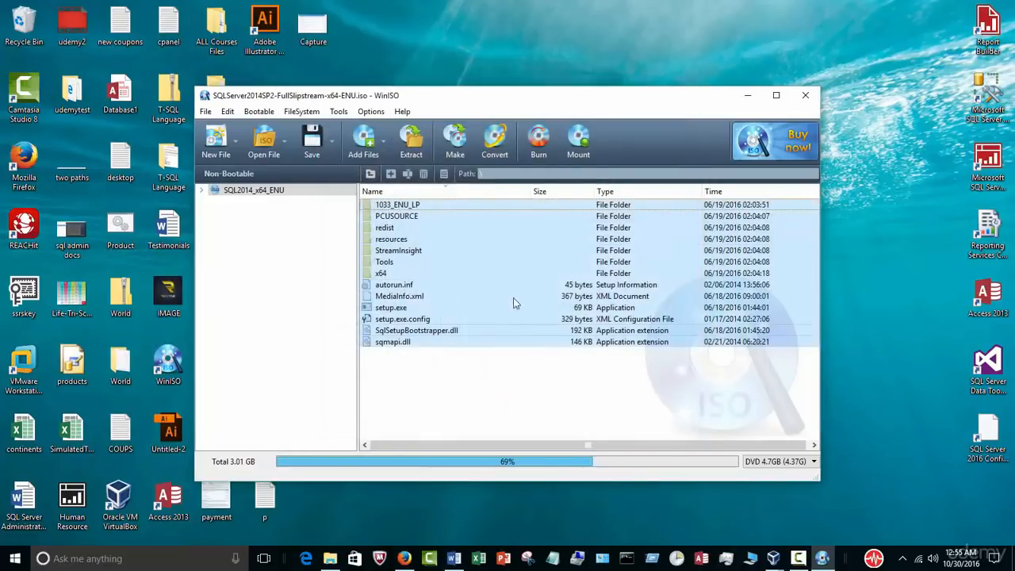
{"action": "left_click", "coordinate": [805, 96]}
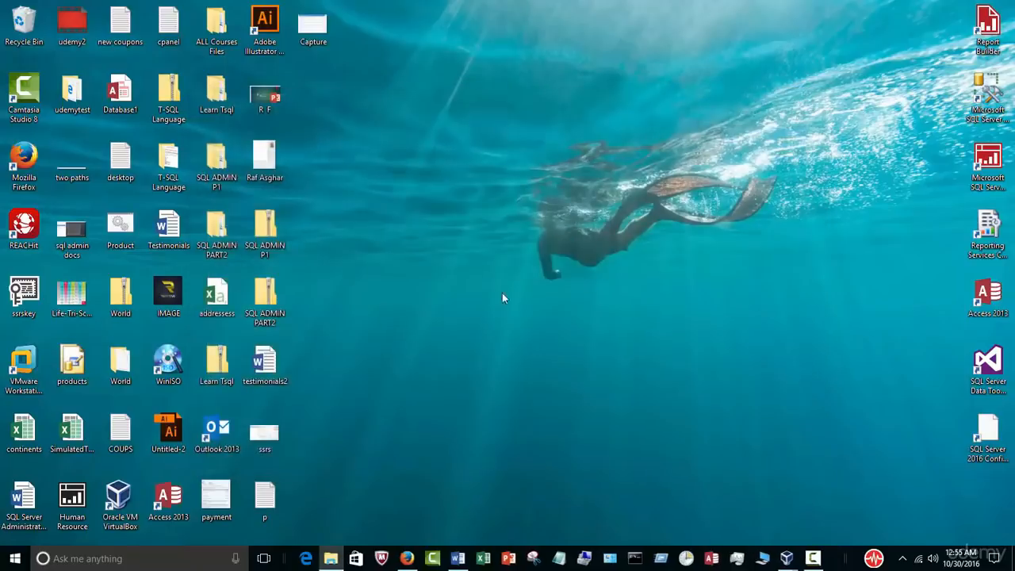
Step: Open C:\sql 2014 in File Explorer, restore the window and move it to the upper right
{"action": "left_click", "coordinate": [333, 558]}
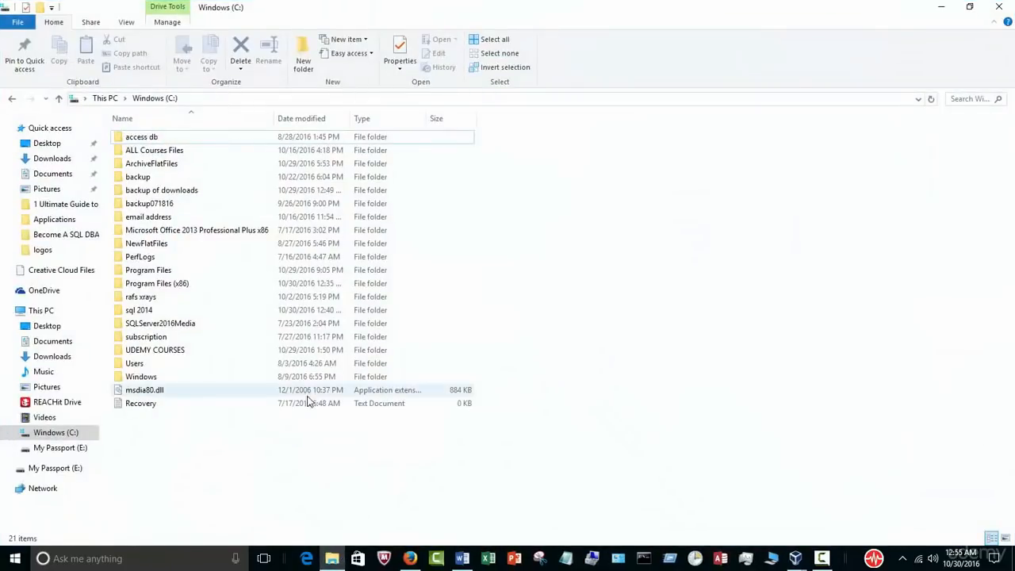
{"action": "double_click", "coordinate": [181, 310]}
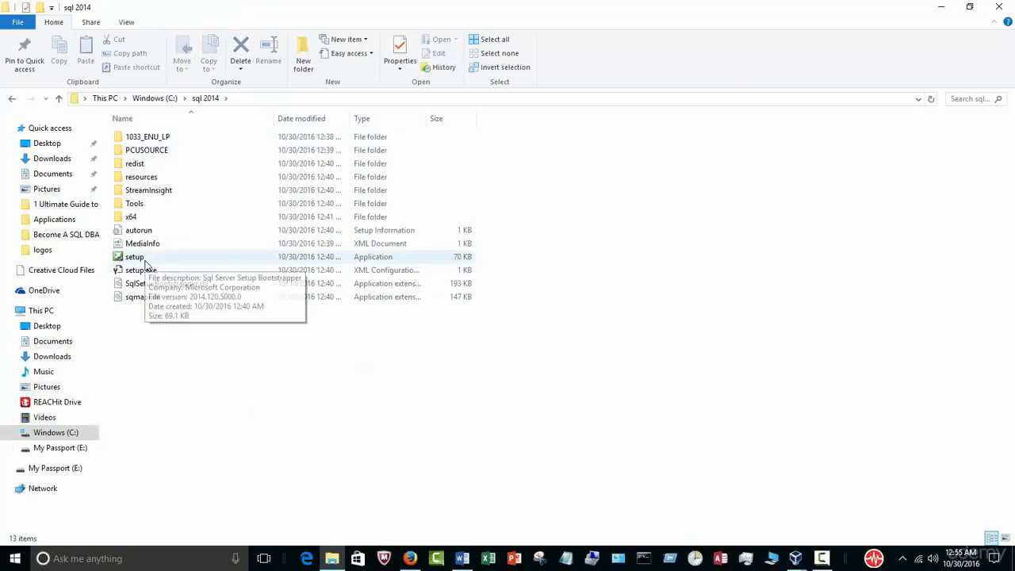
{"action": "left_click", "coordinate": [969, 7]}
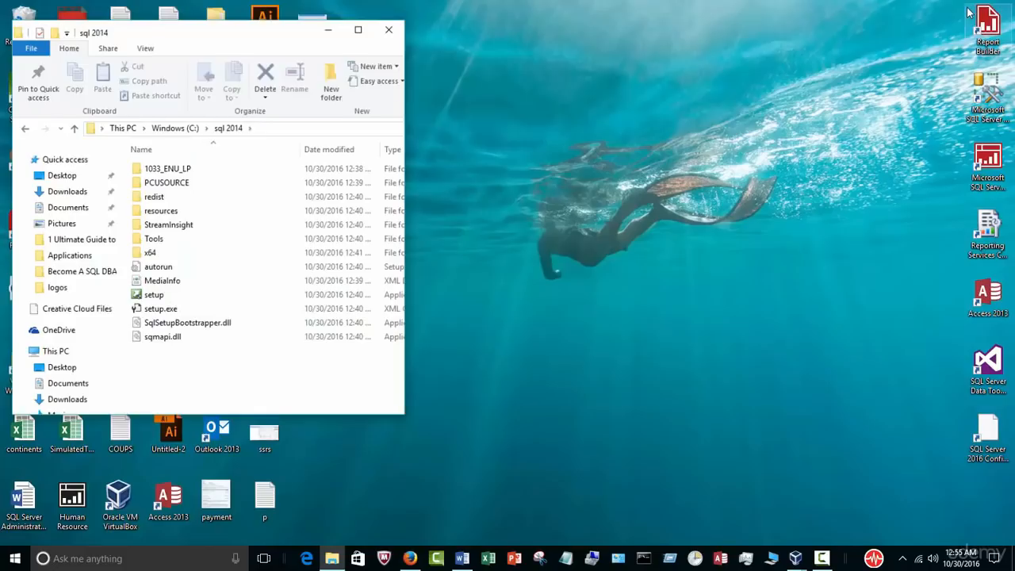
{"action": "left_click_drag", "start_coordinate": [268, 48], "coordinate": [691, 22]}
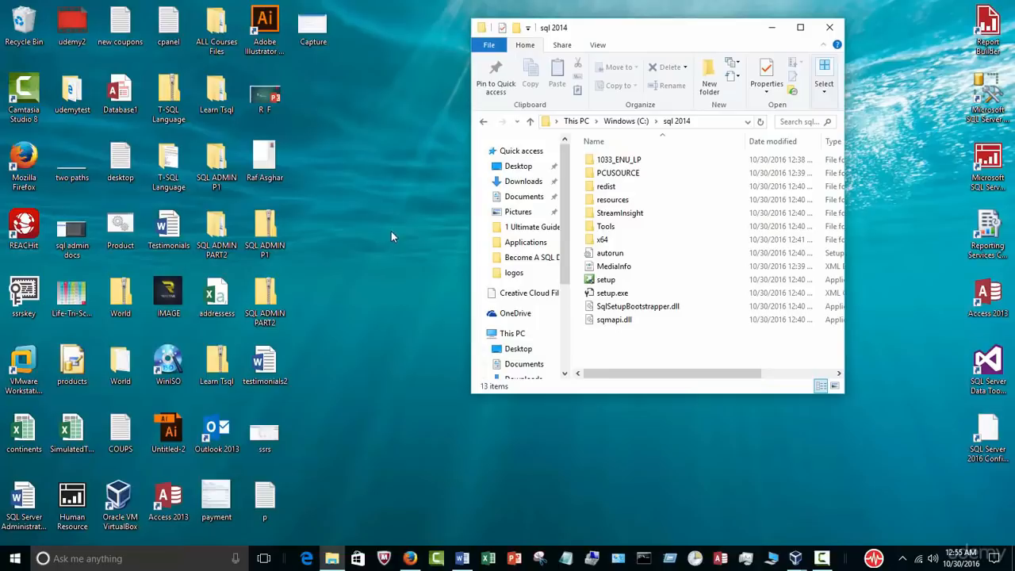
Step: Bring the Server1 VM forward and open its Computer window showing the sql_2014 (E:) drive
{"action": "mouse_move", "coordinate": [796, 555]}
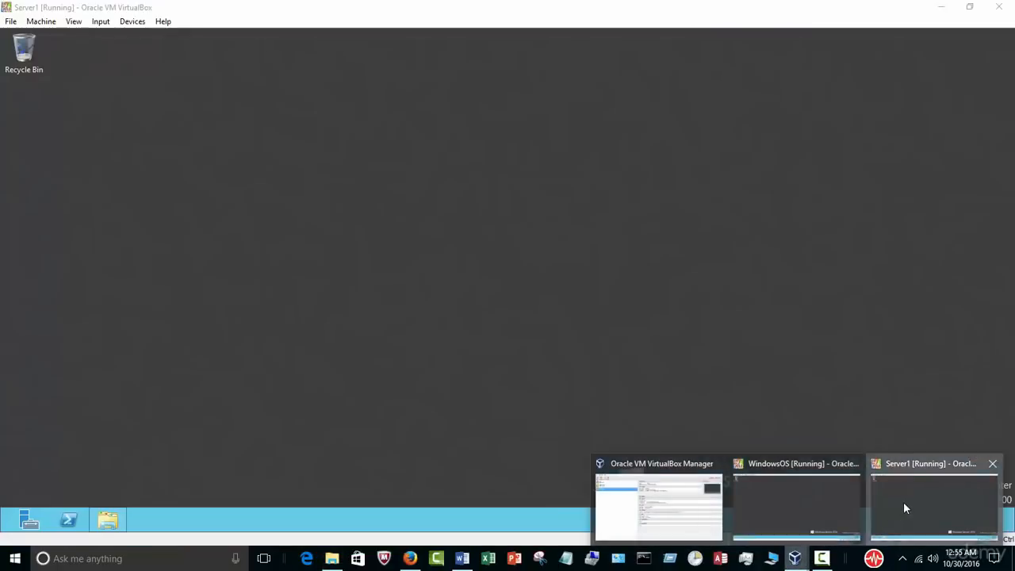
{"action": "left_click", "coordinate": [903, 501]}
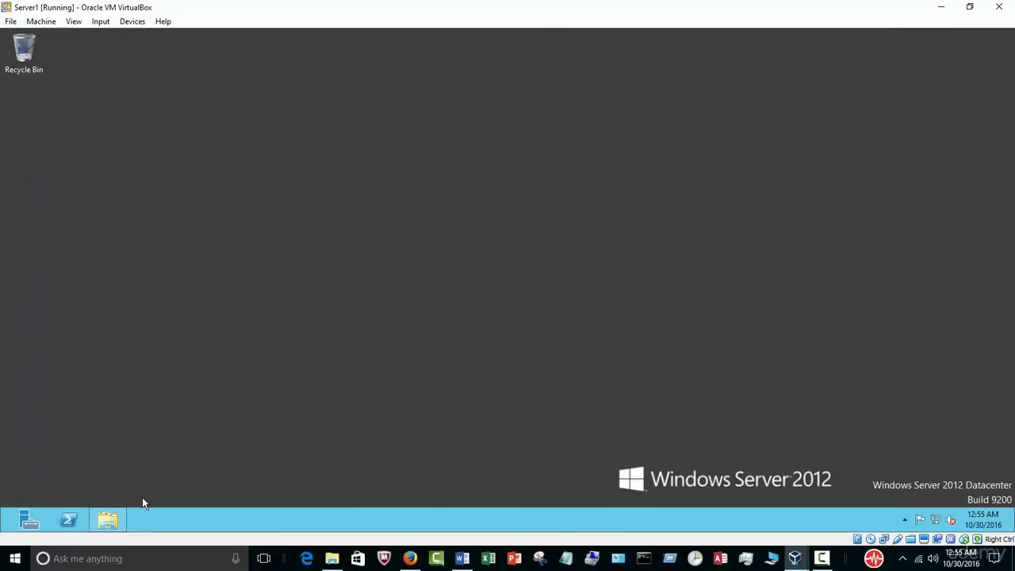
{"action": "left_click", "coordinate": [110, 519]}
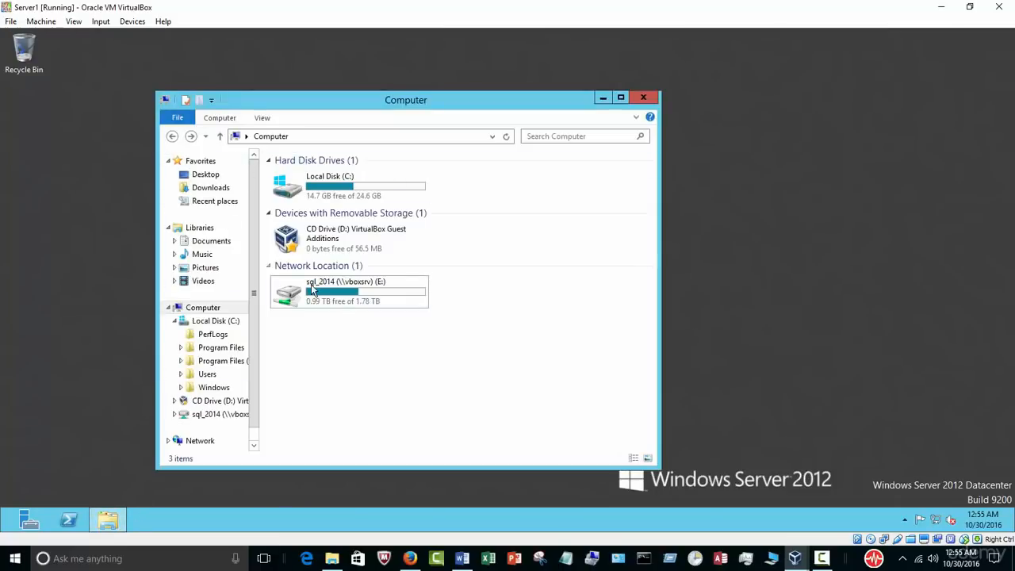
{"action": "left_click_drag", "start_coordinate": [412, 103], "coordinate": [562, 97]}
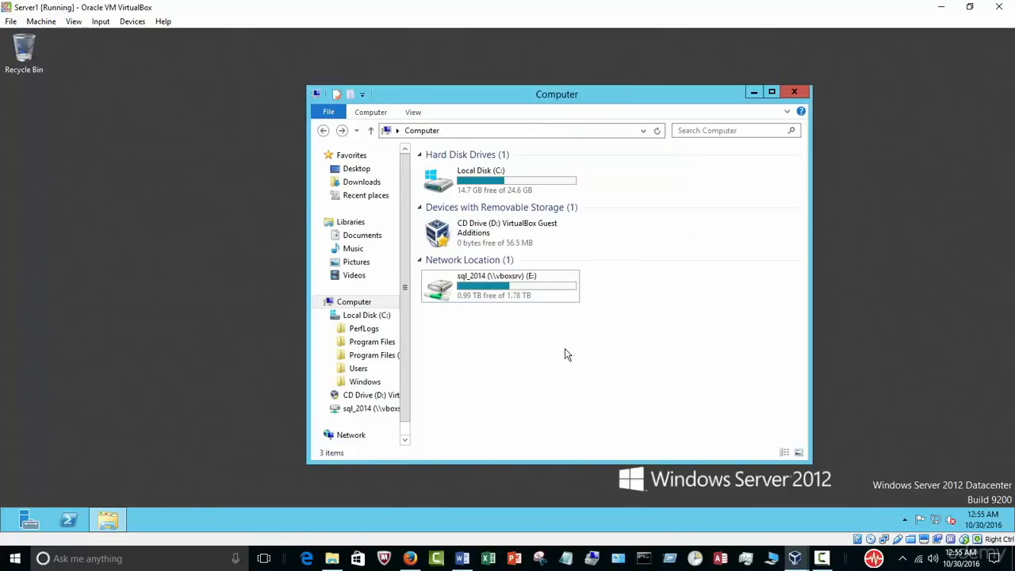
Step: Restore the VM window and arrange it beside the host's sql 2014 folder window
{"action": "left_click", "coordinate": [969, 6]}
{"action": "left_click_drag", "start_coordinate": [433, 26], "coordinate": [712, 147]}
{"action": "left_click_drag", "start_coordinate": [677, 35], "coordinate": [195, 27]}
{"action": "left_click_drag", "start_coordinate": [485, 128], "coordinate": [501, 51]}
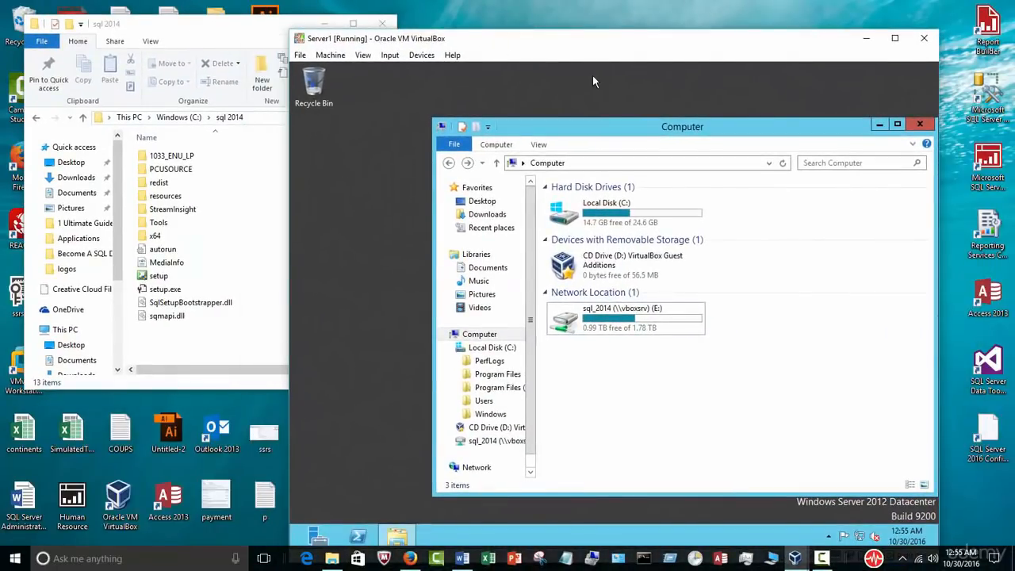
{"action": "left_click_drag", "start_coordinate": [581, 47], "coordinate": [679, 46]}
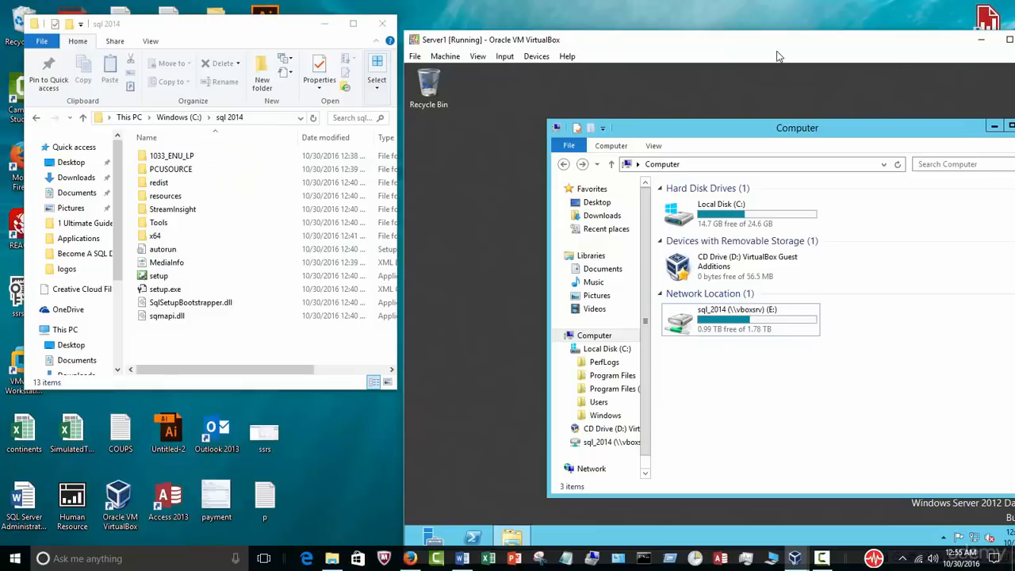
{"action": "left_click", "coordinate": [569, 56]}
{"action": "left_click", "coordinate": [822, 39]}
{"action": "left_click_drag", "start_coordinate": [798, 43], "coordinate": [611, 49]}
{"action": "left_click", "coordinate": [797, 561]}
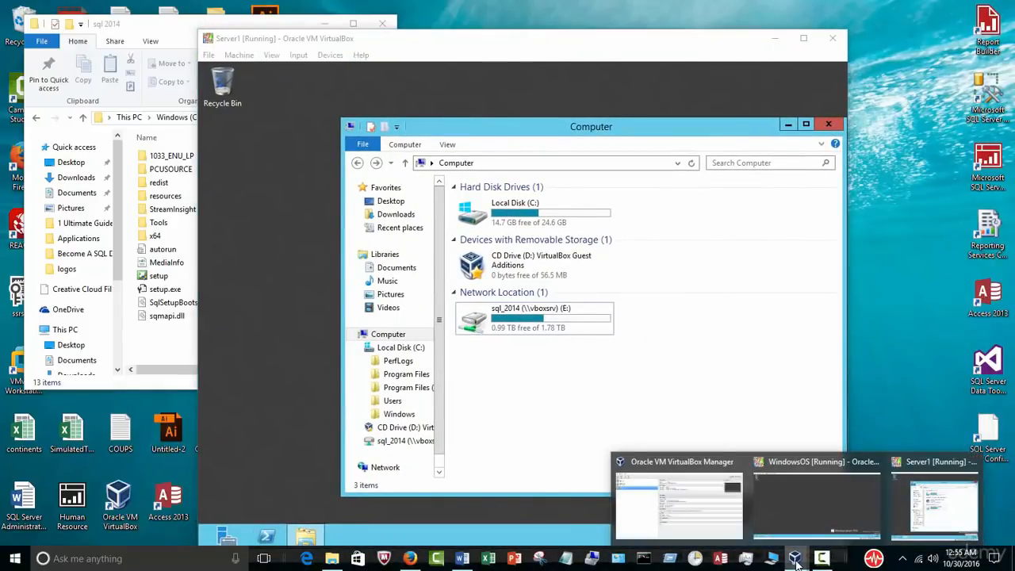
Step: Open Server1's Shared Folders settings and start a new share using Other... for the path
{"action": "left_click", "coordinate": [701, 525]}
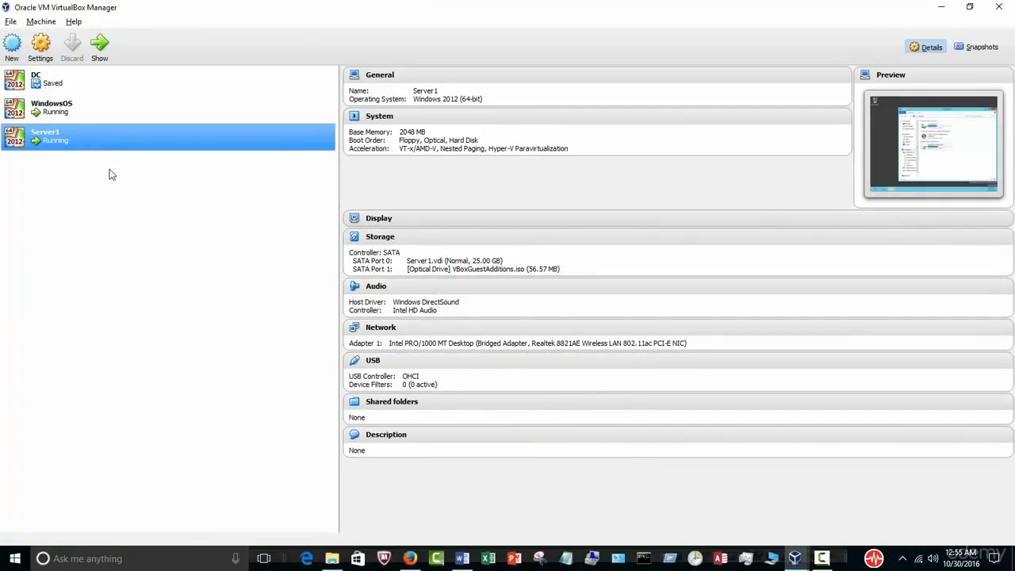
{"action": "left_click", "coordinate": [392, 402]}
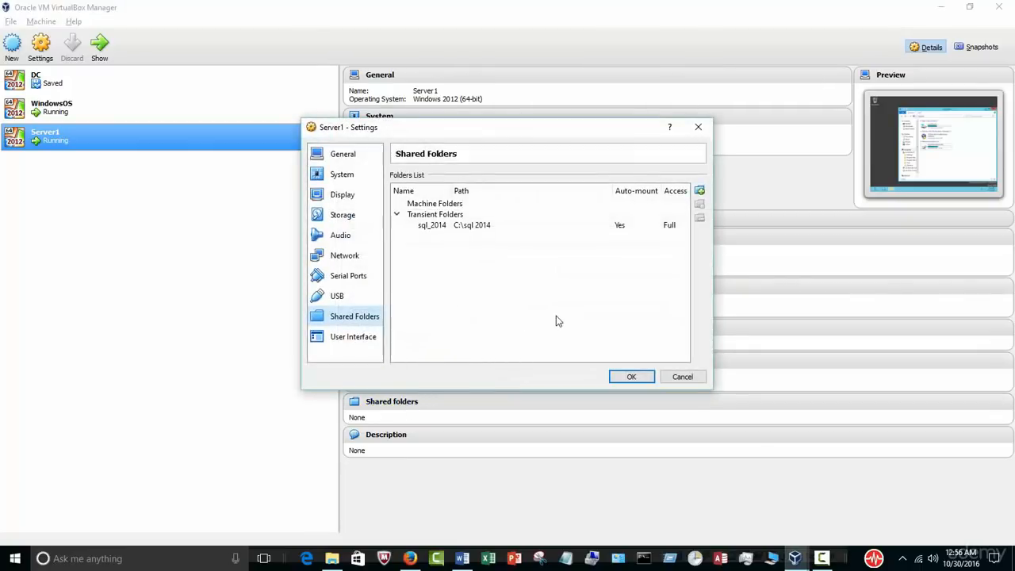
{"action": "left_click", "coordinate": [699, 192]}
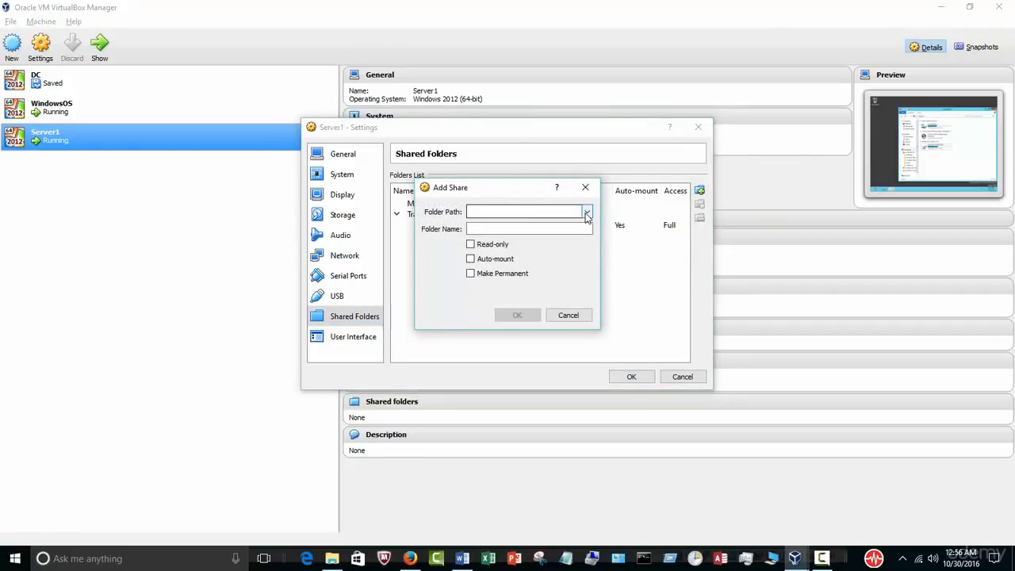
{"action": "left_click", "coordinate": [587, 214]}
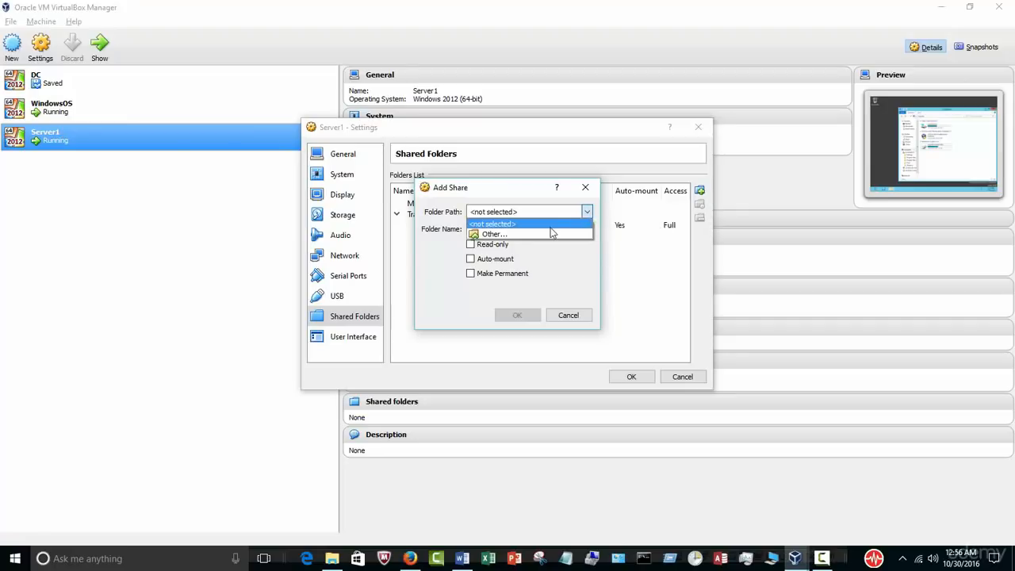
{"action": "left_click", "coordinate": [544, 230]}
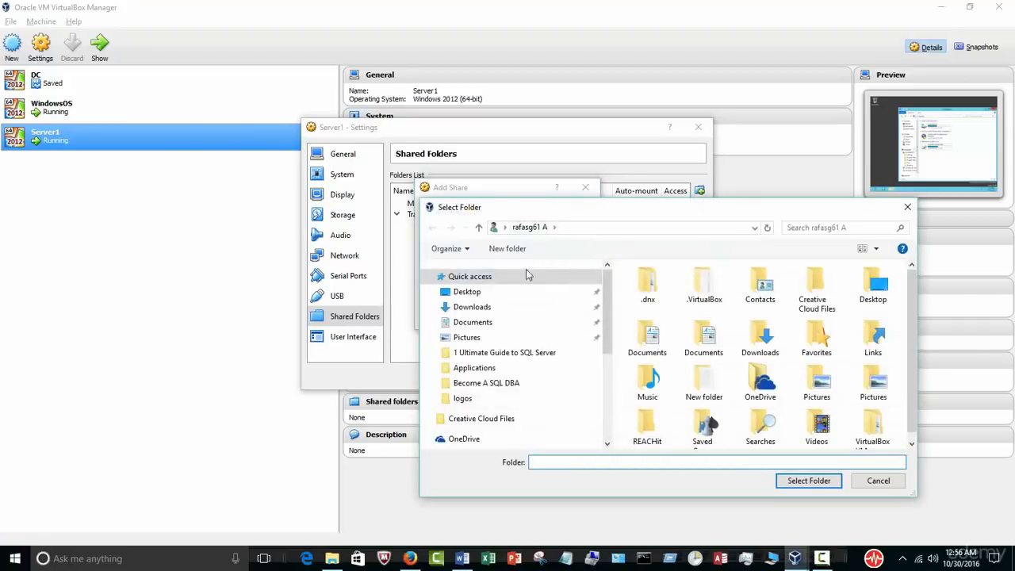
Step: Browse to C:\sql 2014, then cancel the duplicate share and close settings with OK
{"action": "scroll", "coordinate": [606, 344], "scroll_direction": "down", "scroll_amount": 2}
{"action": "scroll", "coordinate": [606, 345], "scroll_direction": "down", "scroll_amount": 2}
{"action": "left_click", "coordinate": [480, 379]}
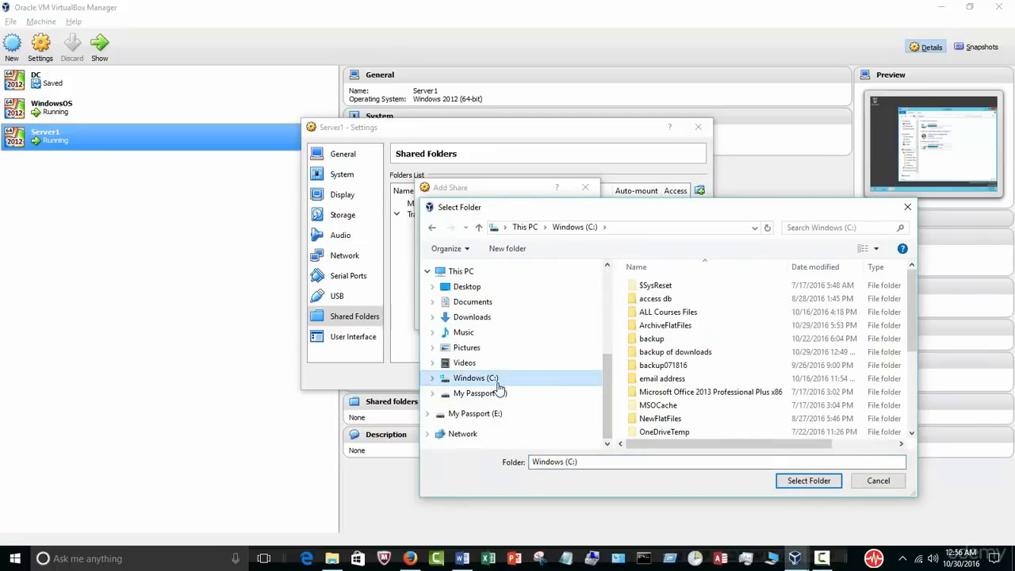
{"action": "left_click_drag", "start_coordinate": [913, 294], "coordinate": [913, 368]}
{"action": "left_click", "coordinate": [672, 370]}
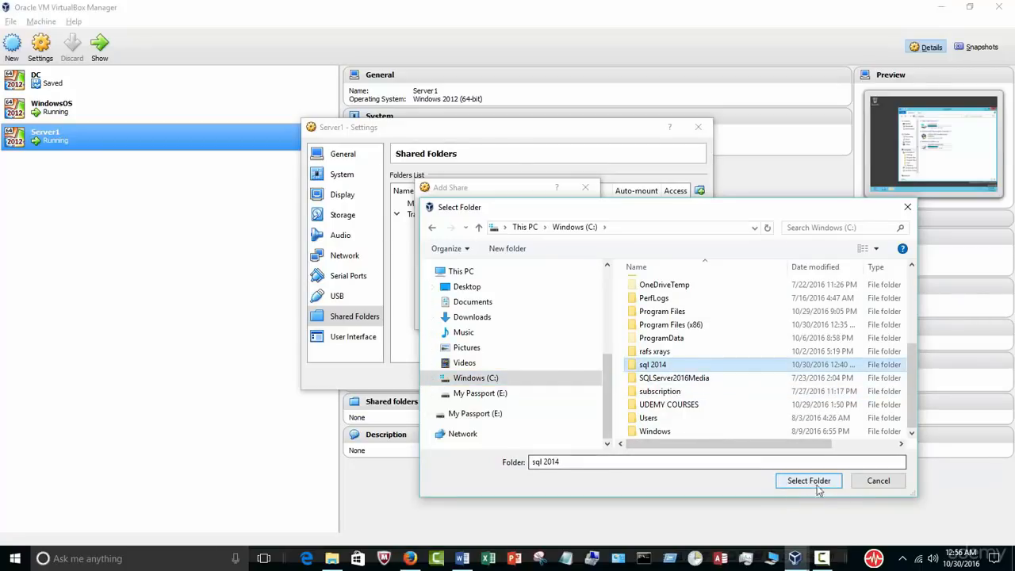
{"action": "left_click", "coordinate": [873, 482]}
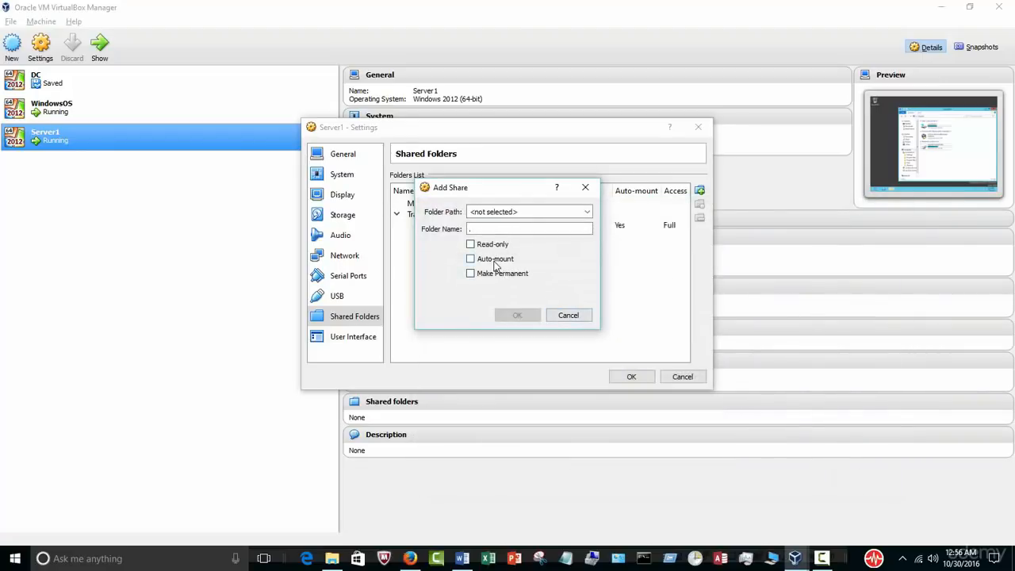
{"action": "left_click", "coordinate": [568, 315]}
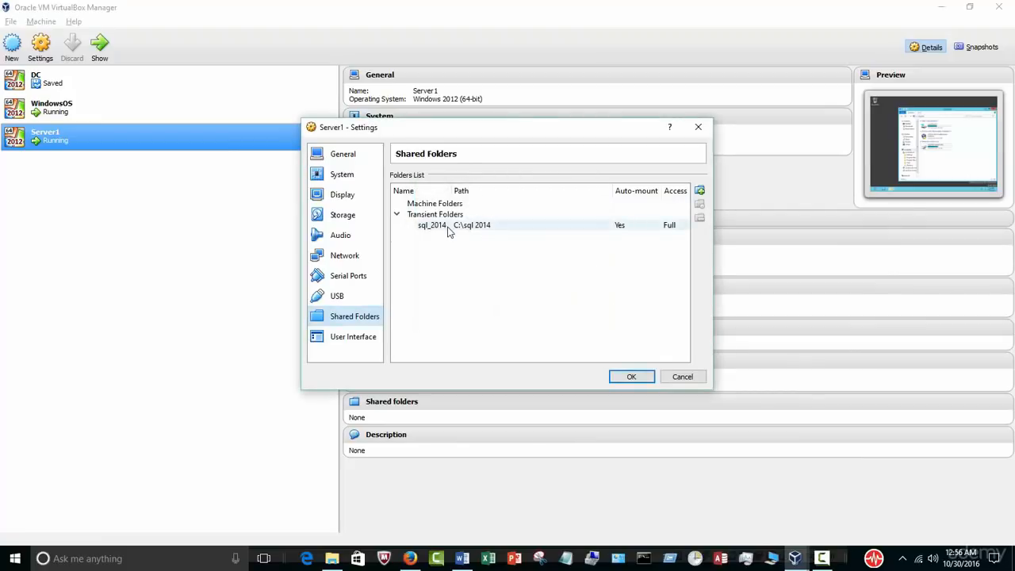
{"action": "left_click", "coordinate": [630, 376]}
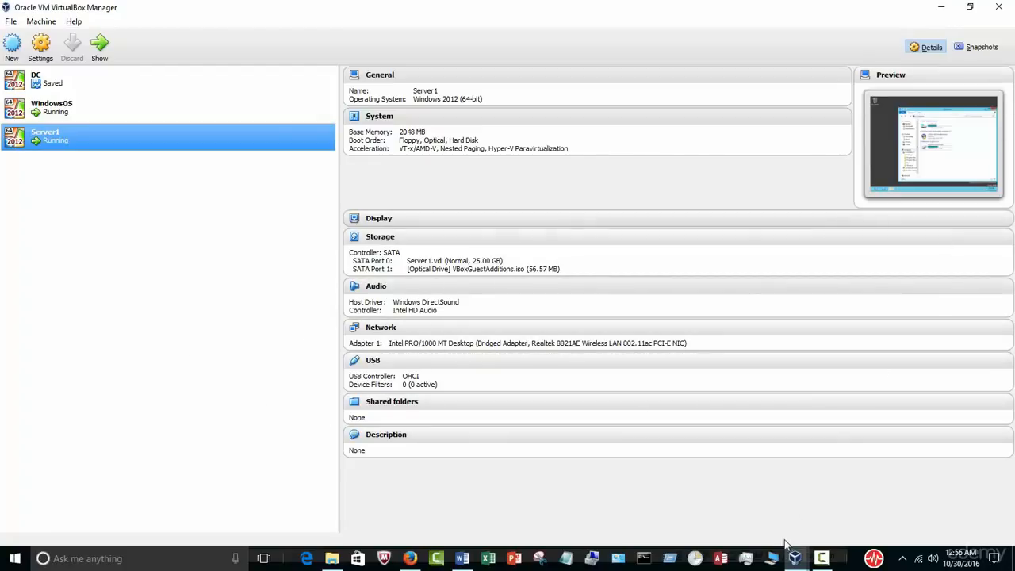
Step: Bring the Server1 virtual machine window to the front and maximize it
{"action": "left_click", "coordinate": [797, 560]}
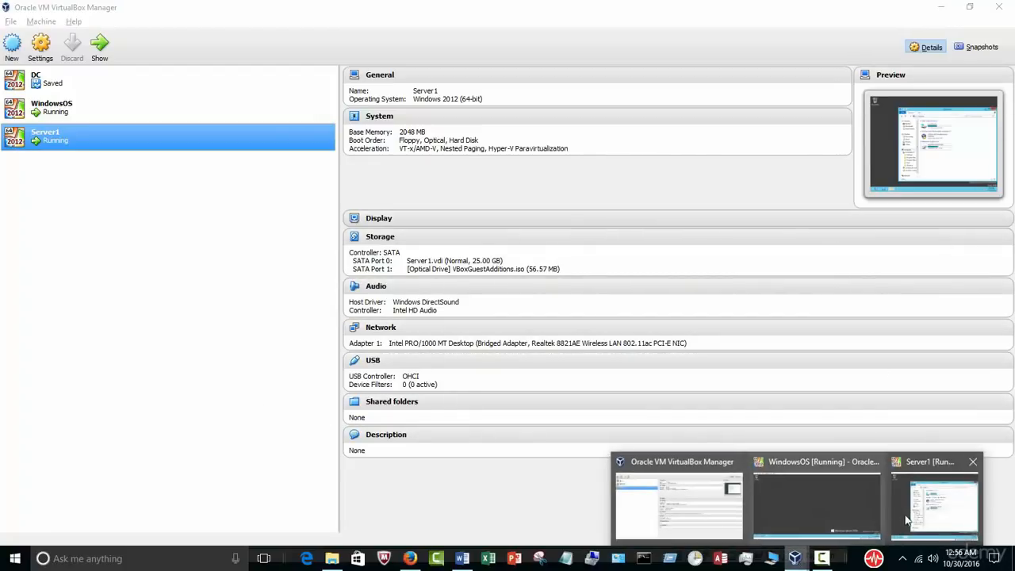
{"action": "left_click", "coordinate": [916, 511]}
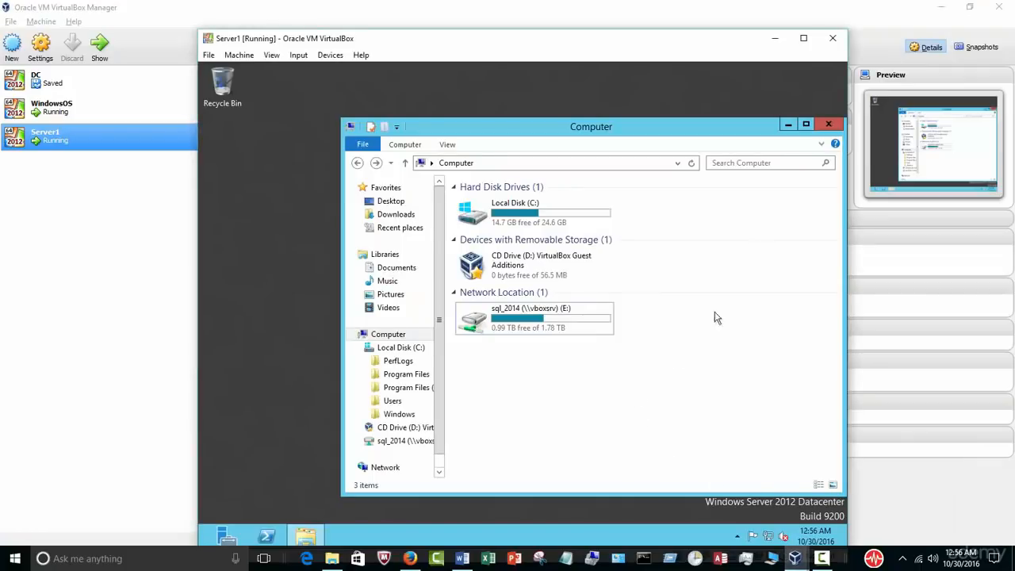
{"action": "left_click", "coordinate": [802, 39]}
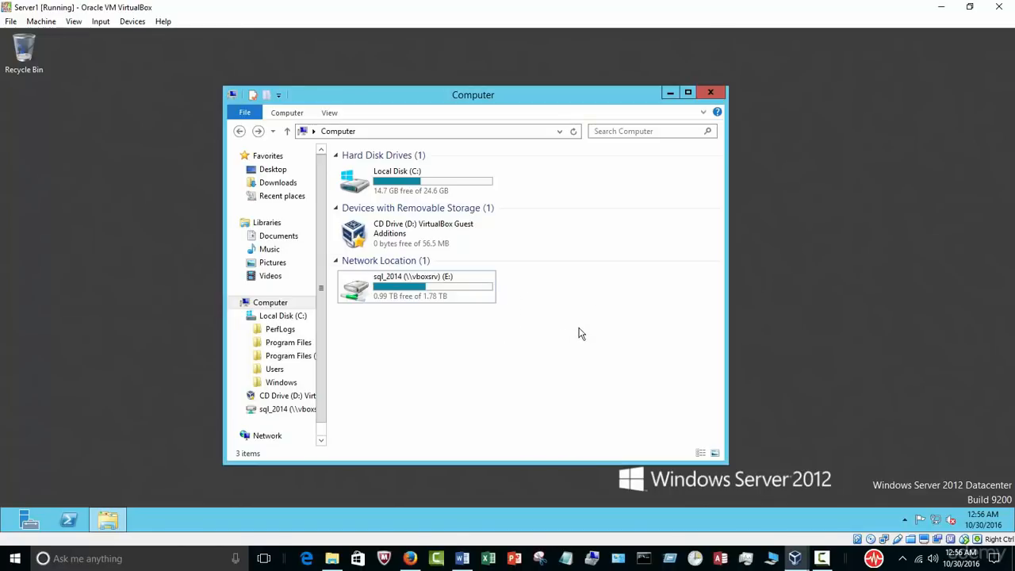
Step: Insert the Guest Additions CD image and open the sql_2014 (E:) network drive
{"action": "left_click", "coordinate": [125, 24]}
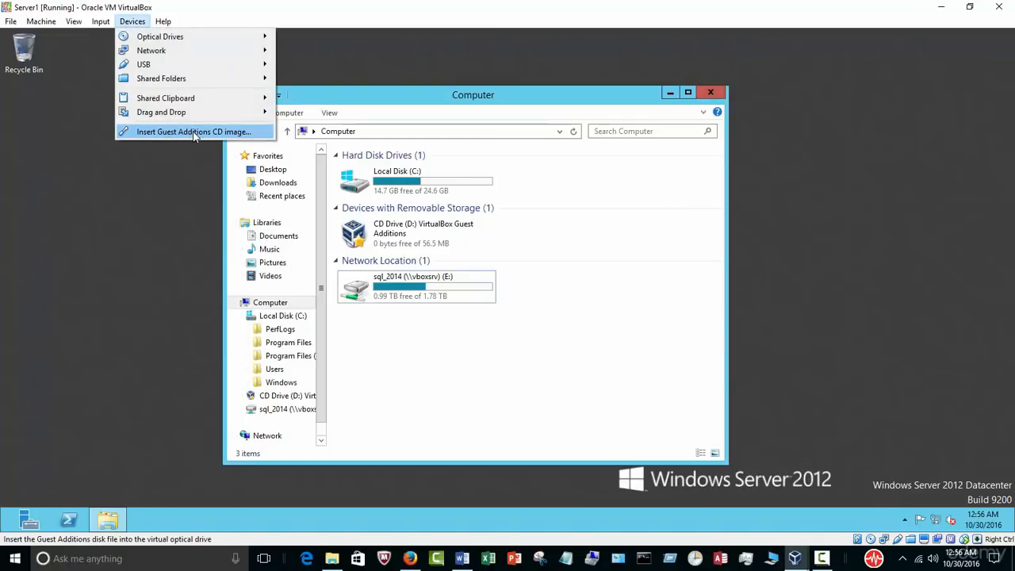
{"action": "left_click", "coordinate": [453, 343]}
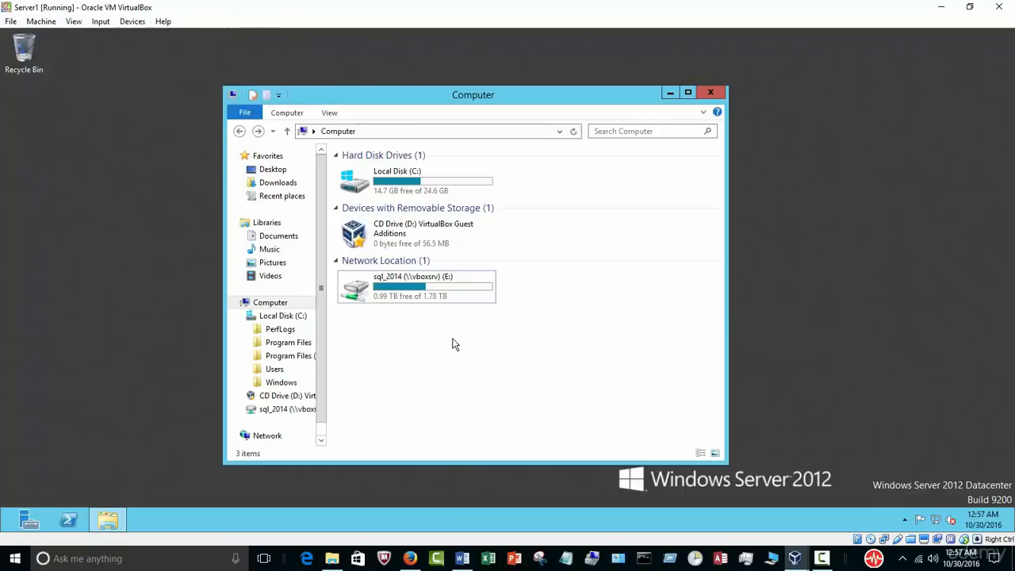
{"action": "left_click", "coordinate": [133, 22]}
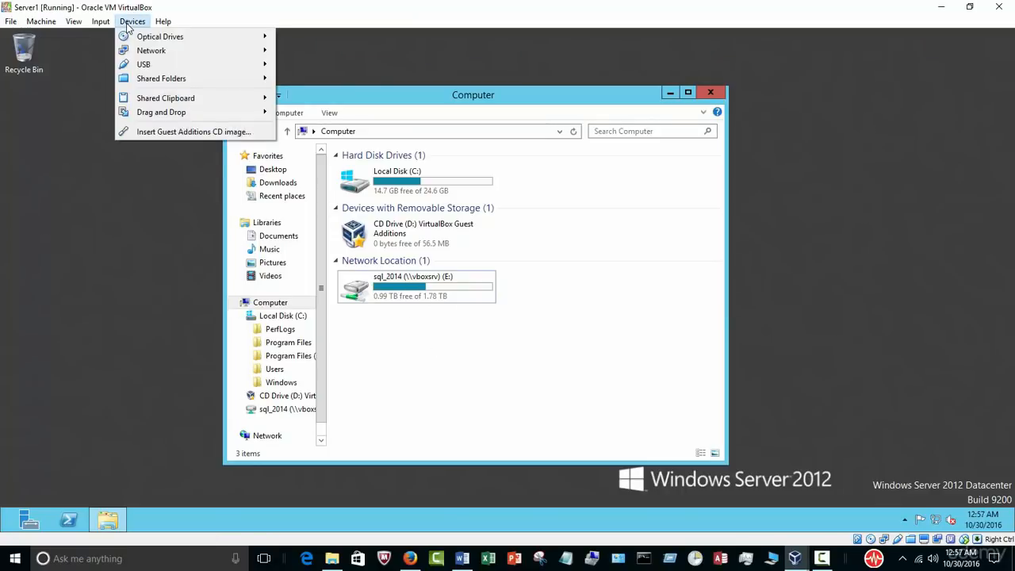
{"action": "left_click", "coordinate": [149, 134]}
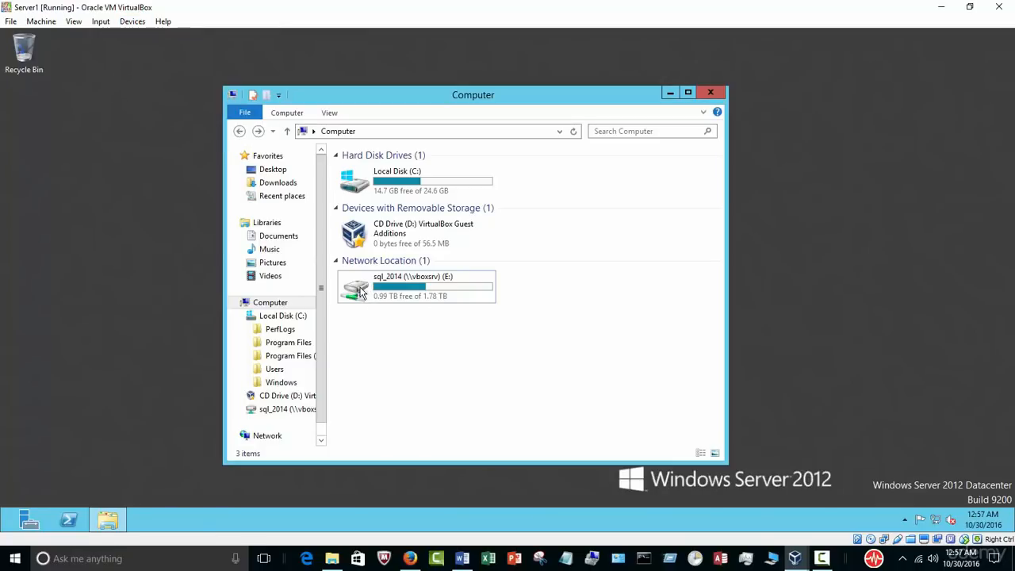
{"action": "double_click", "coordinate": [361, 291]}
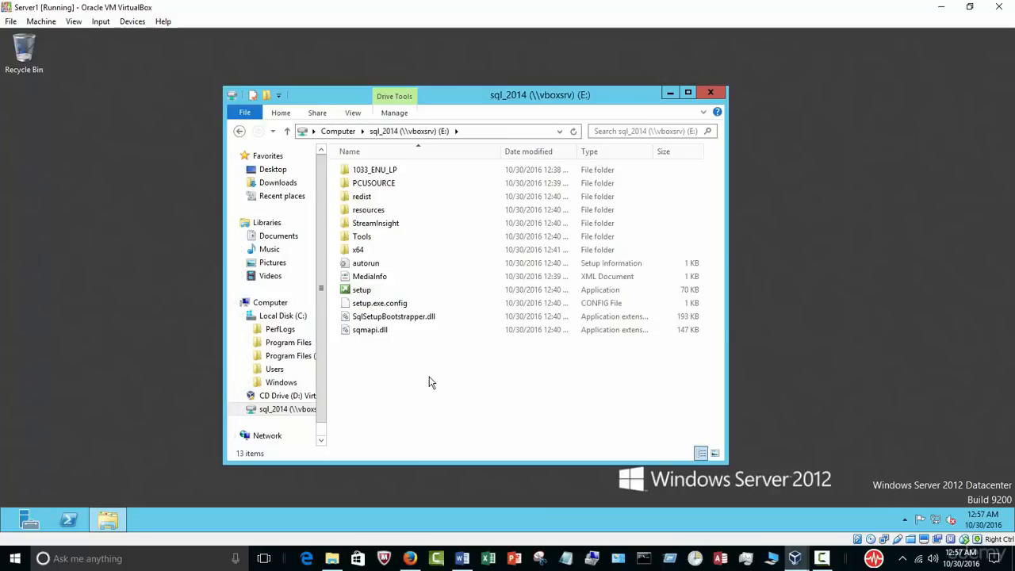
Step: Run setup from the sql_2014 (E:) share and minimize the Explorer window
{"action": "left_click_drag", "start_coordinate": [526, 89], "coordinate": [568, 74]}
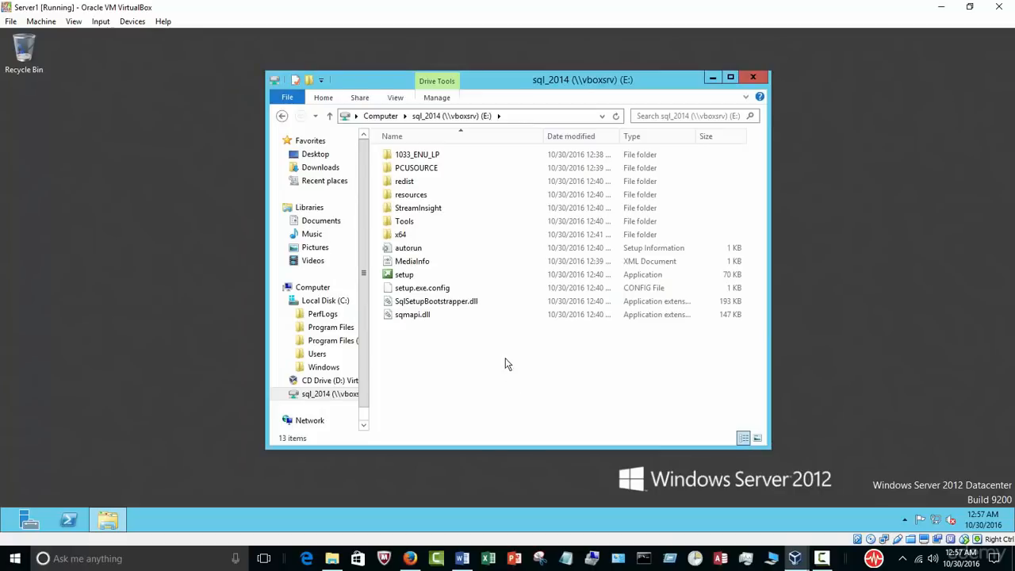
{"action": "double_click", "coordinate": [405, 276]}
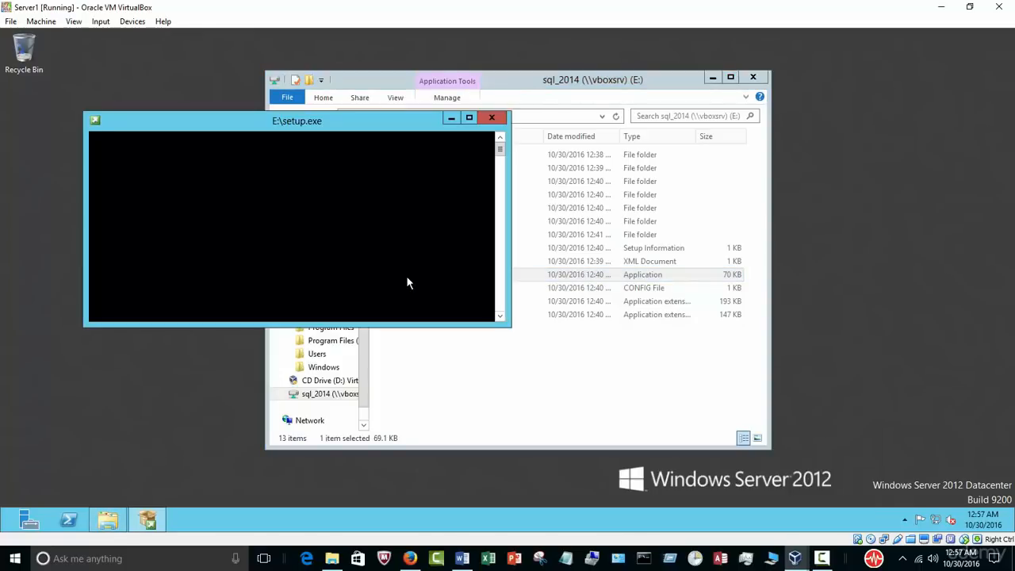
{"action": "left_click", "coordinate": [712, 77]}
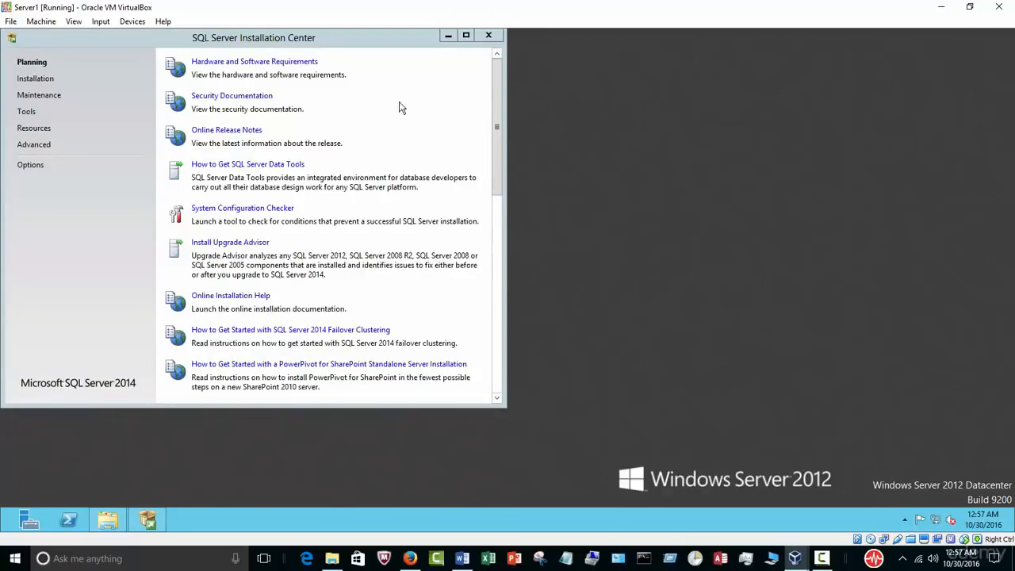
Step: Choose Installation > New SQL Server stand-alone installation, then minimize the Installation Center
{"action": "left_click", "coordinate": [35, 79]}
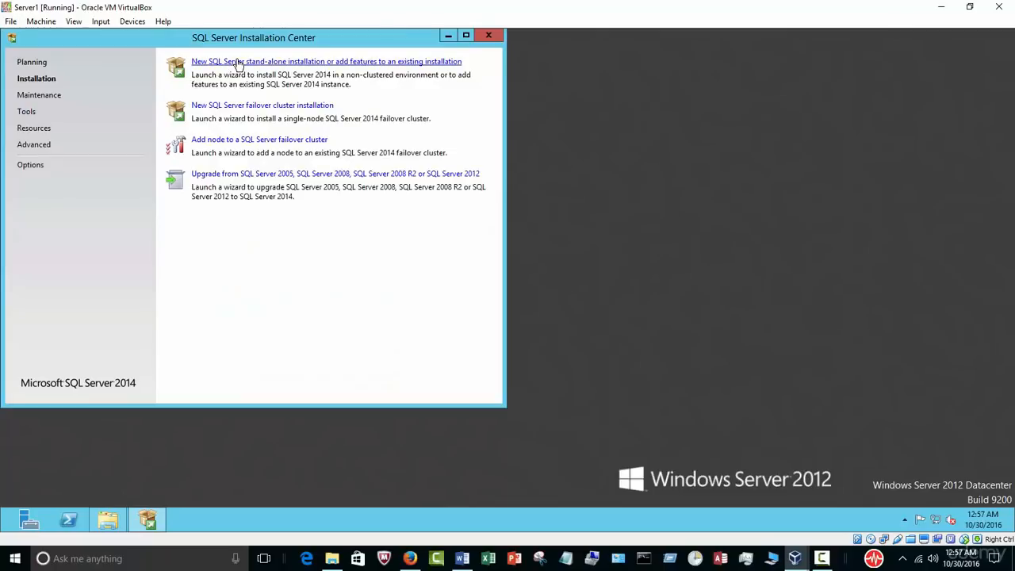
{"action": "left_click", "coordinate": [238, 62]}
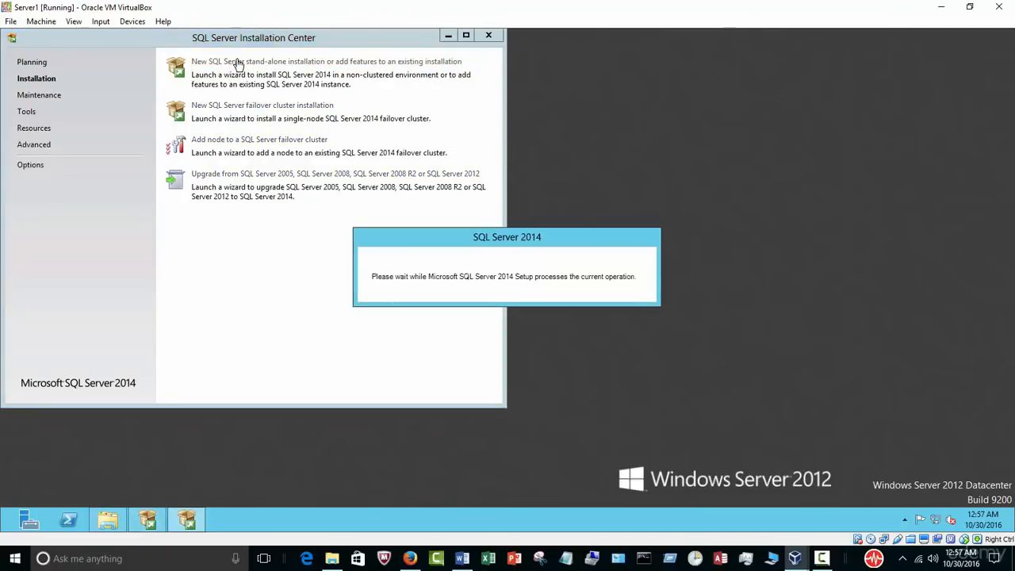
{"action": "left_click", "coordinate": [448, 35]}
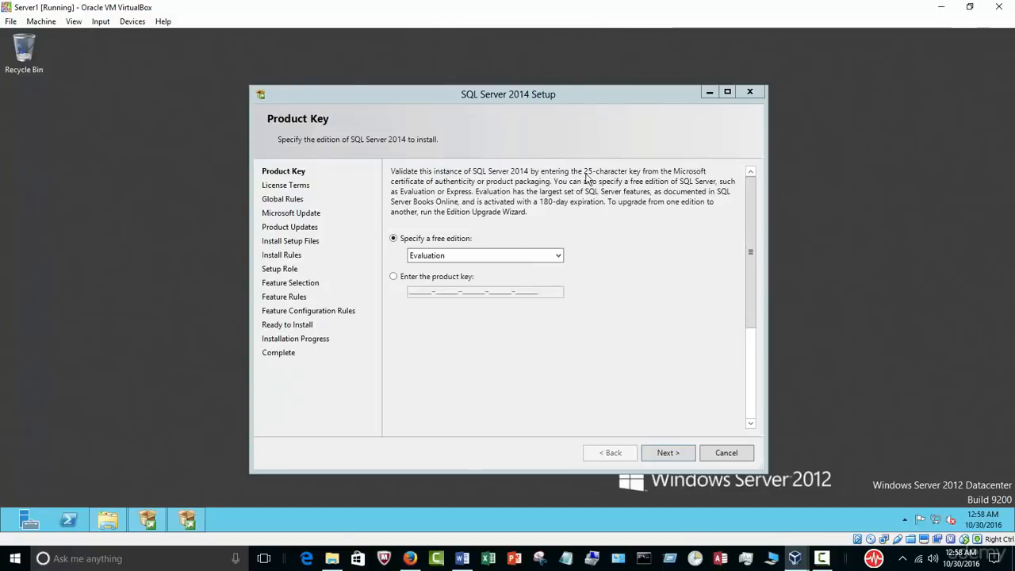
Step: Keep the Evaluation edition, accept the license terms, and skip Microsoft Update to reach Setup Role
{"action": "left_click", "coordinate": [672, 455]}
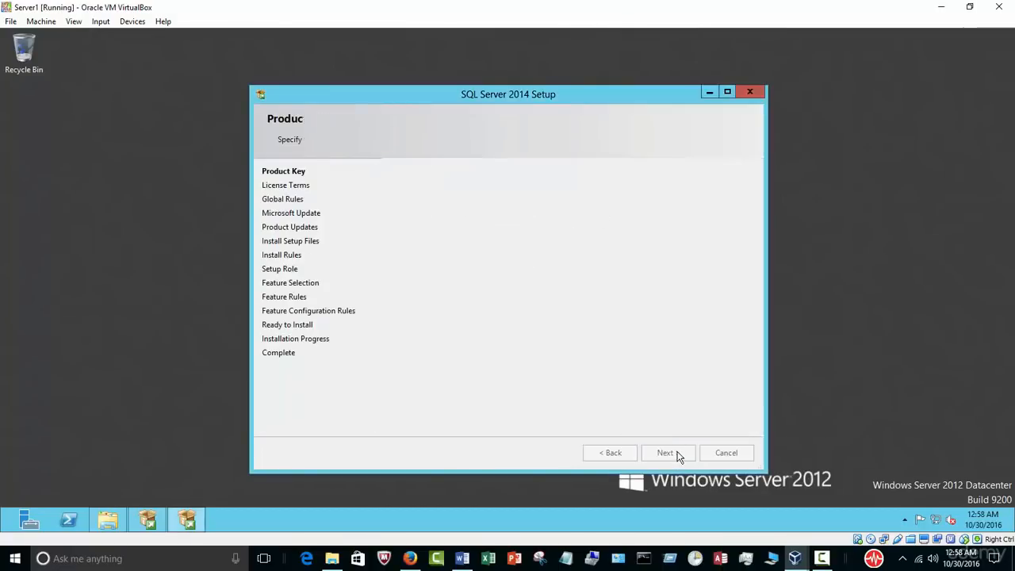
{"action": "left_click", "coordinate": [472, 331]}
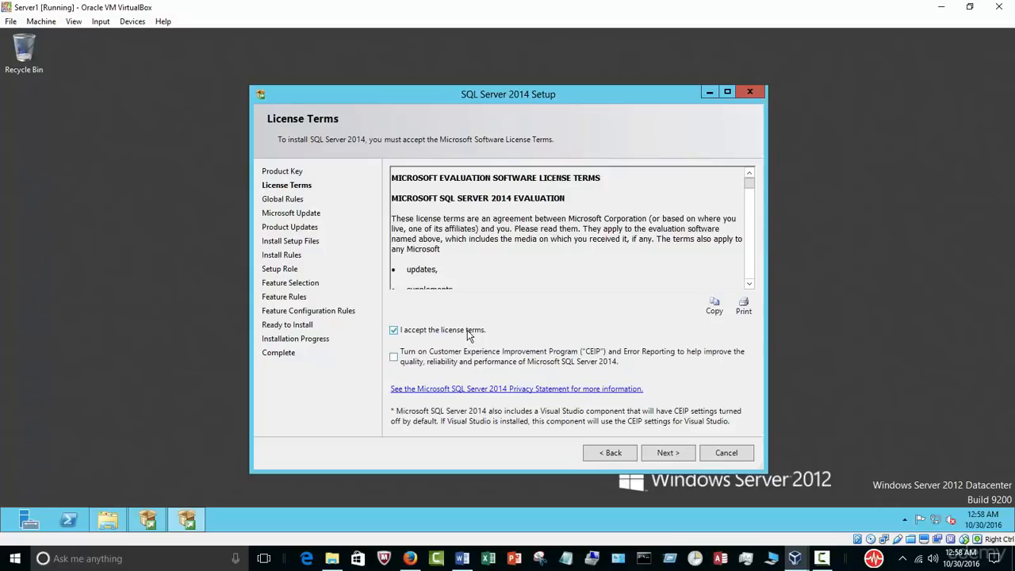
{"action": "left_click", "coordinate": [663, 456]}
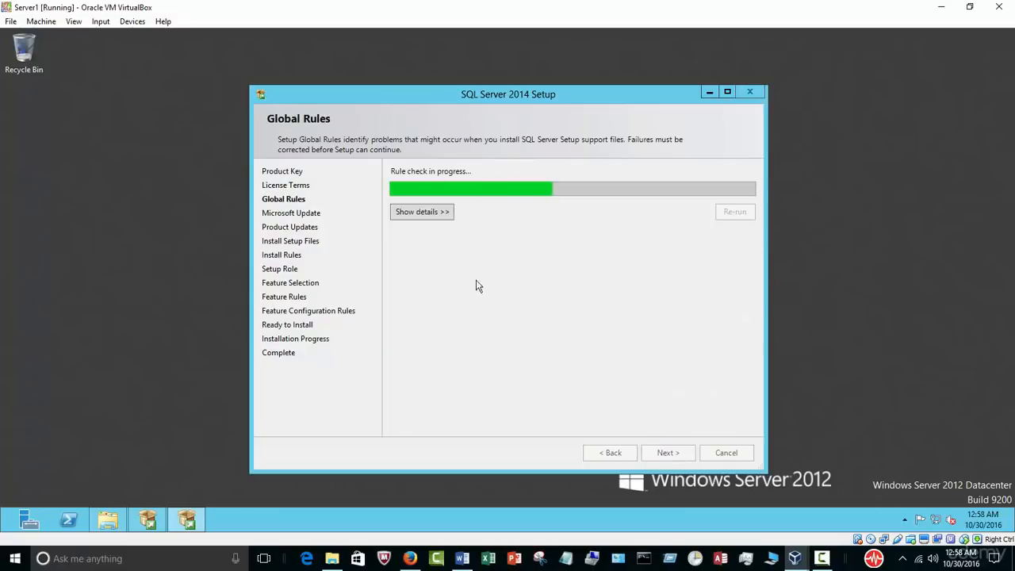
{"action": "left_click", "coordinate": [441, 214]}
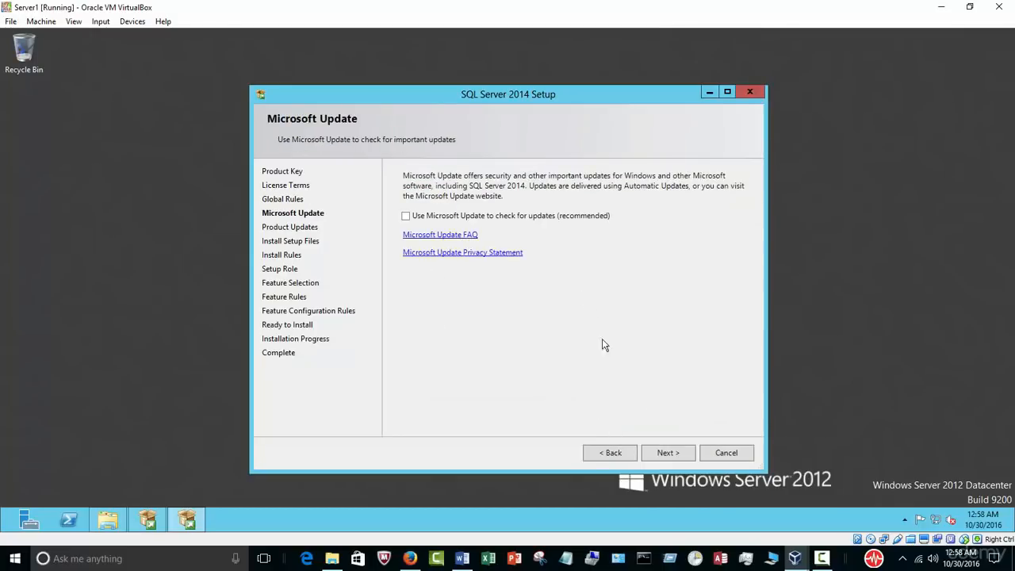
{"action": "left_click", "coordinate": [665, 453]}
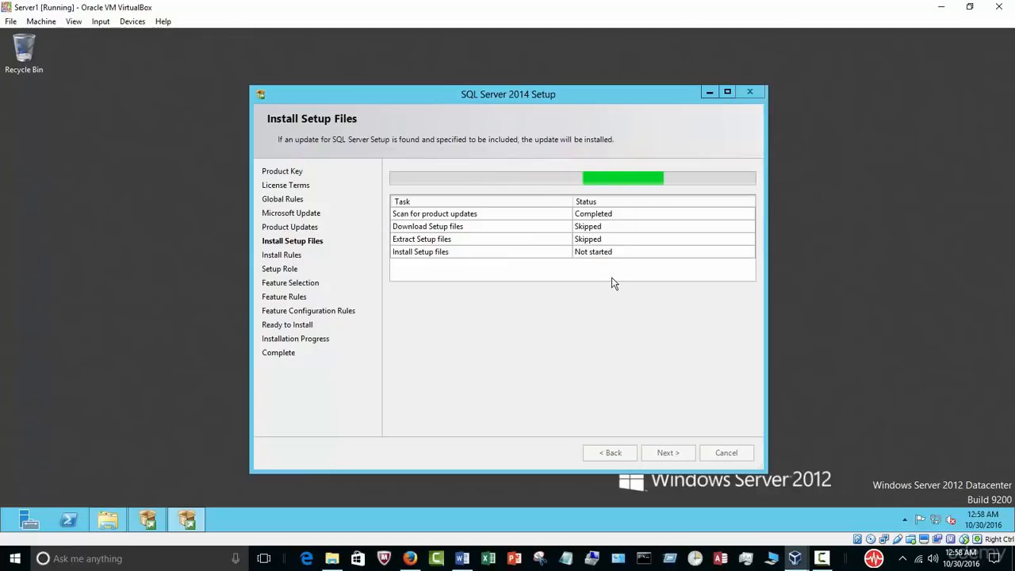
{"action": "left_click", "coordinate": [821, 559]}
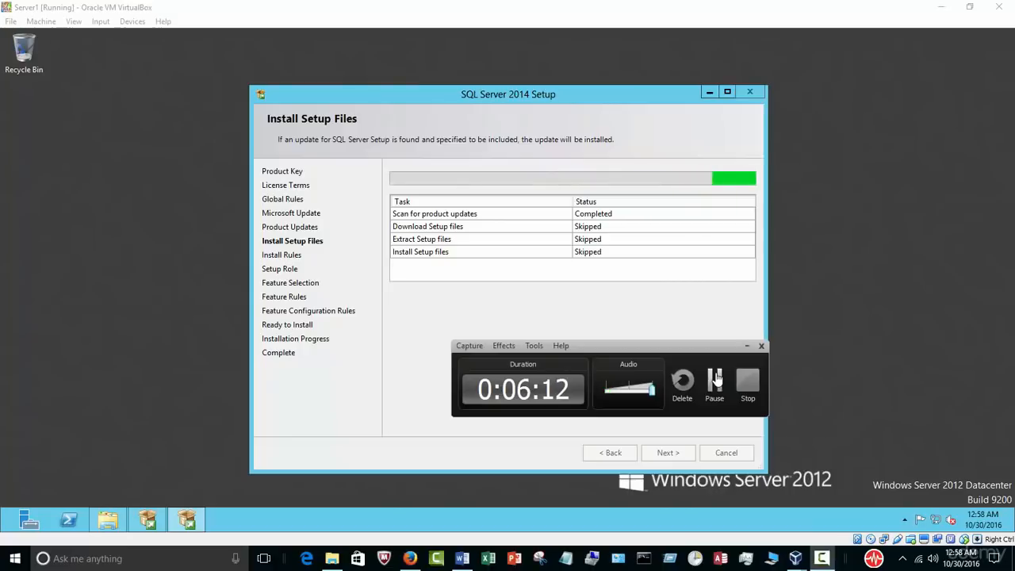
{"action": "left_click", "coordinate": [716, 380]}
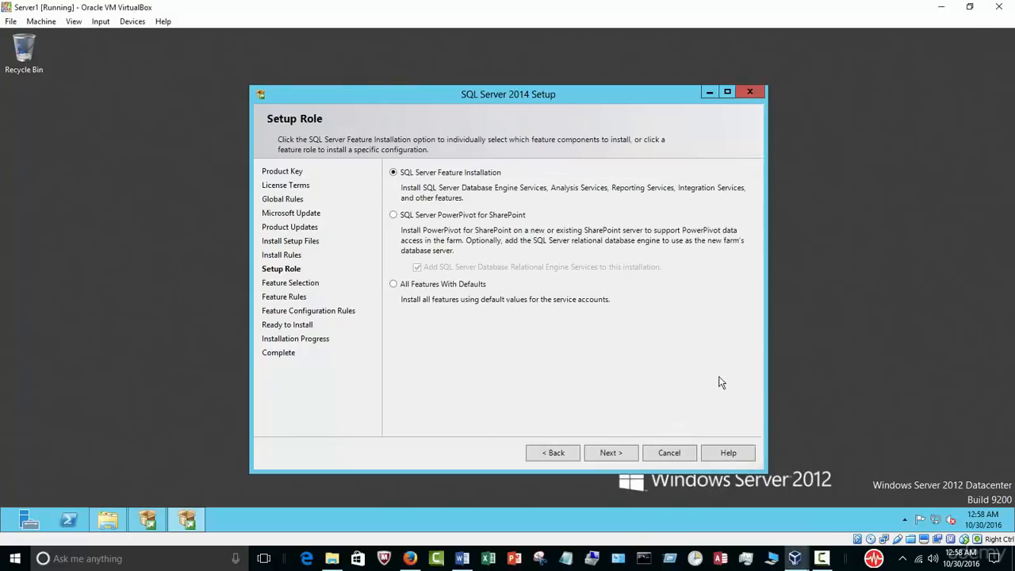
Step: Keep SQL Server Feature Installation as the setup role and continue to Feature Selection
{"action": "left_click", "coordinate": [821, 558]}
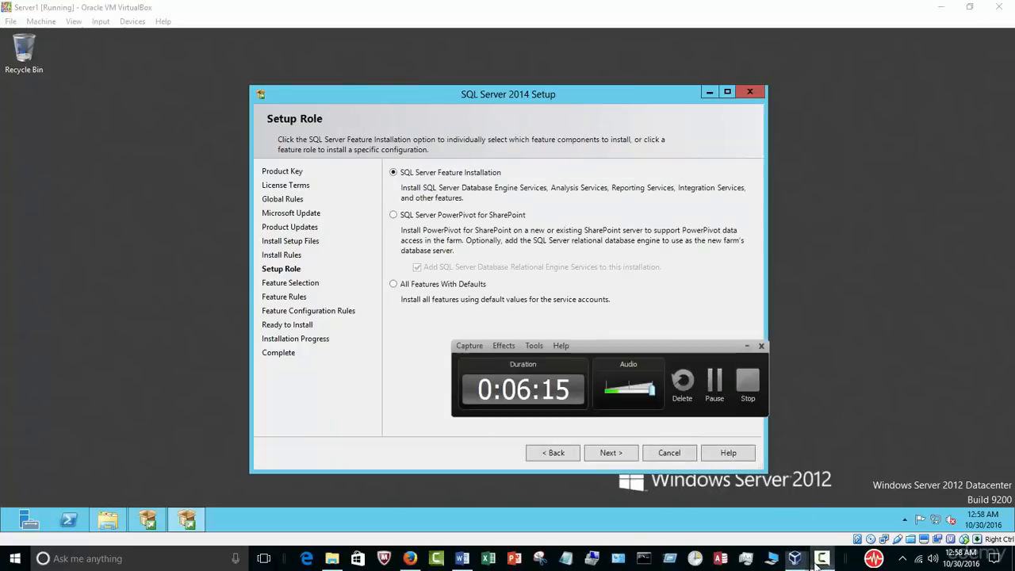
{"action": "left_click", "coordinate": [746, 346]}
{"action": "left_click_drag", "start_coordinate": [478, 96], "coordinate": [559, 95]}
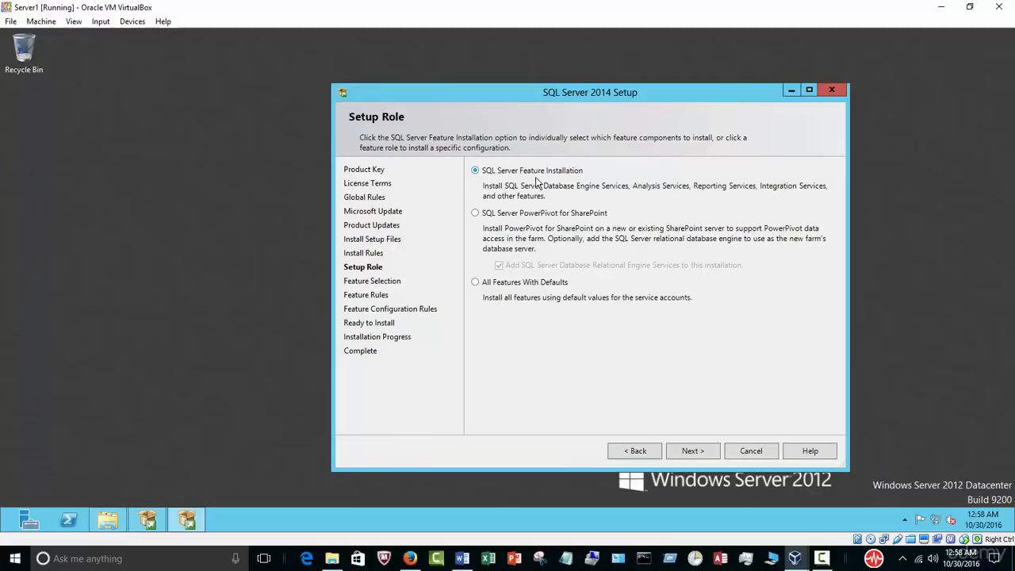
{"action": "left_click", "coordinate": [690, 451]}
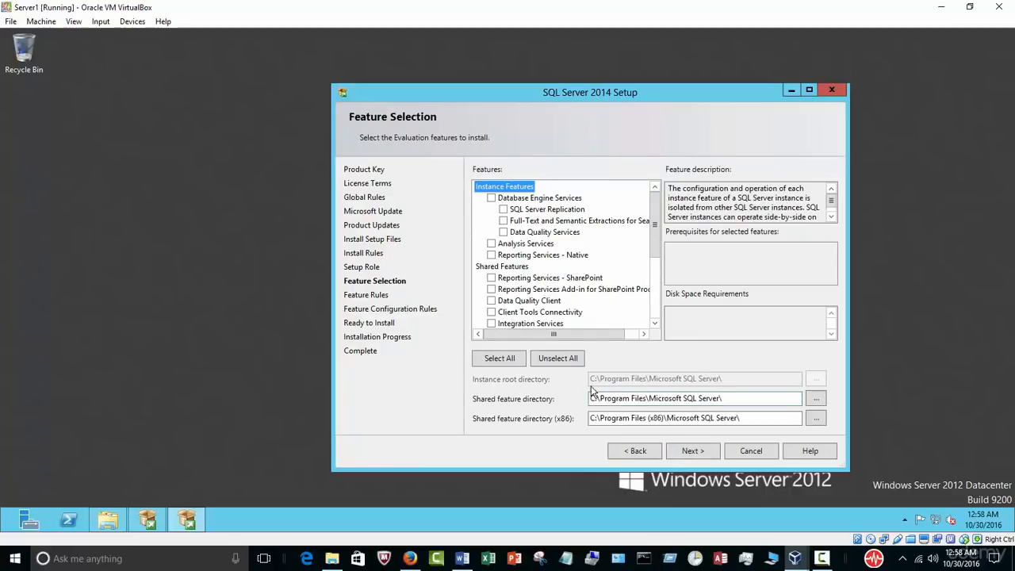
Step: Select all features except Analysis Services and Reporting Services - SharePoint, then run the feature rules
{"action": "left_click", "coordinate": [508, 361]}
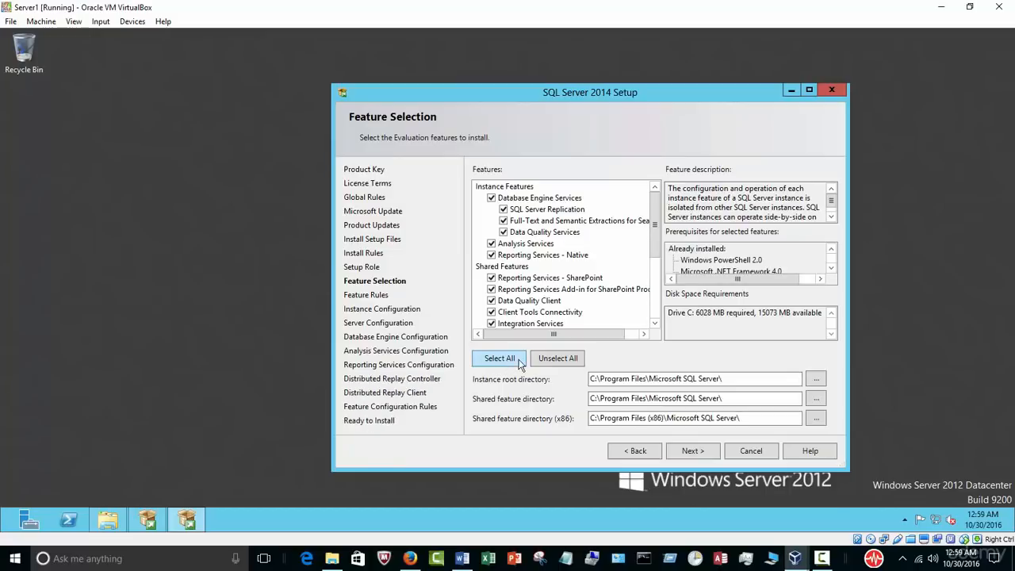
{"action": "left_click", "coordinate": [491, 279]}
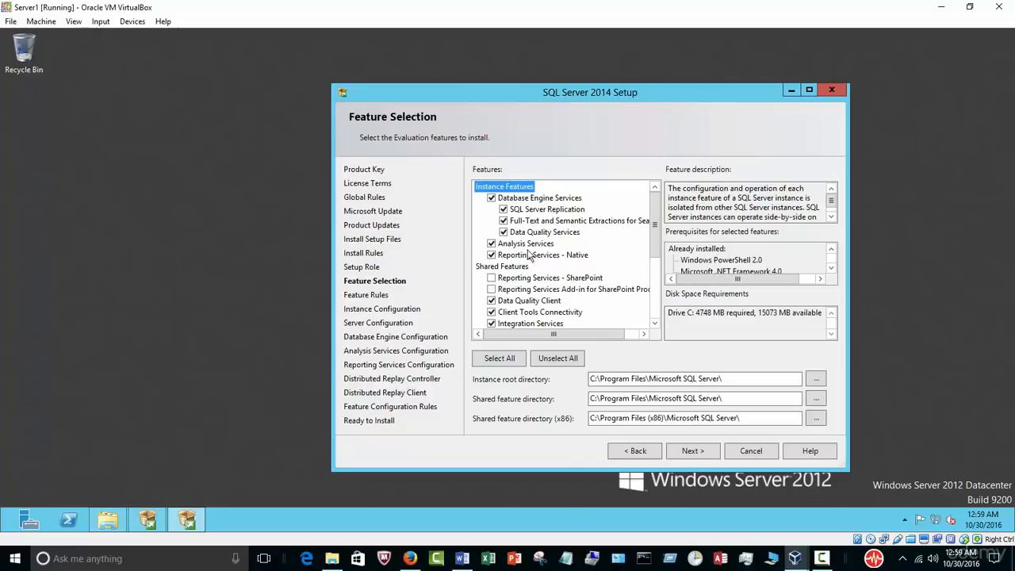
{"action": "left_click", "coordinate": [491, 244]}
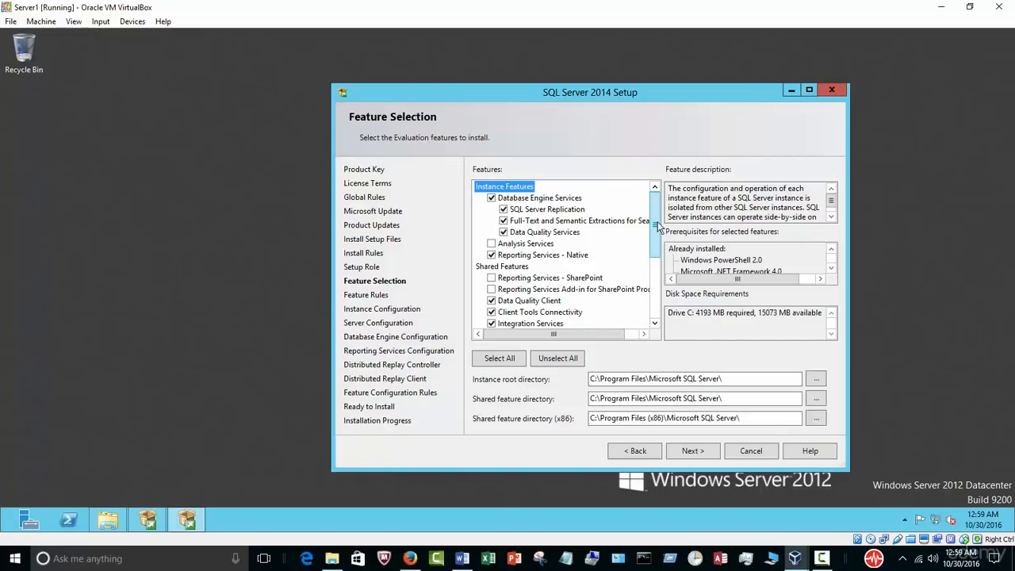
{"action": "left_click", "coordinate": [705, 451]}
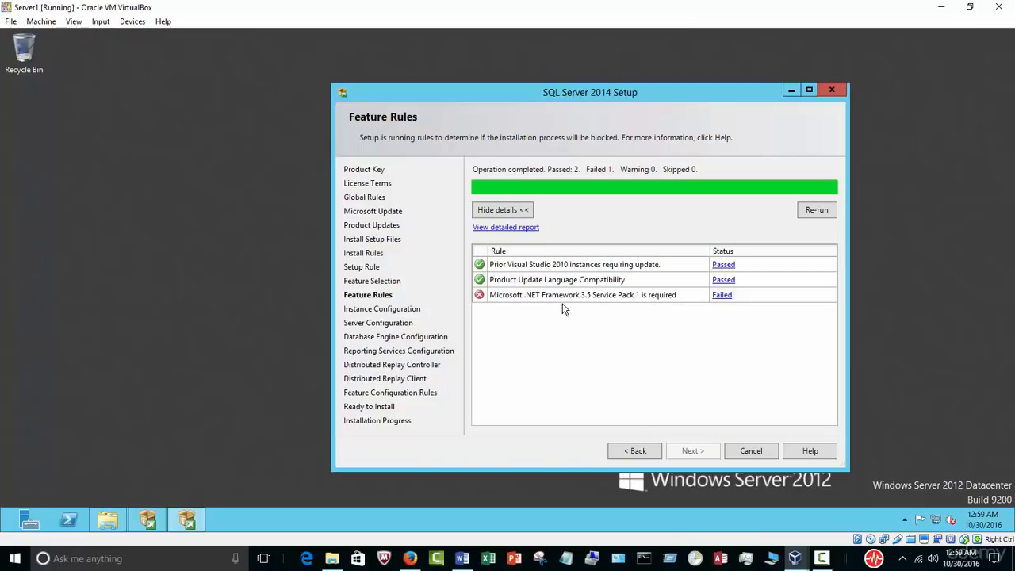
{"action": "left_click", "coordinate": [32, 522]}
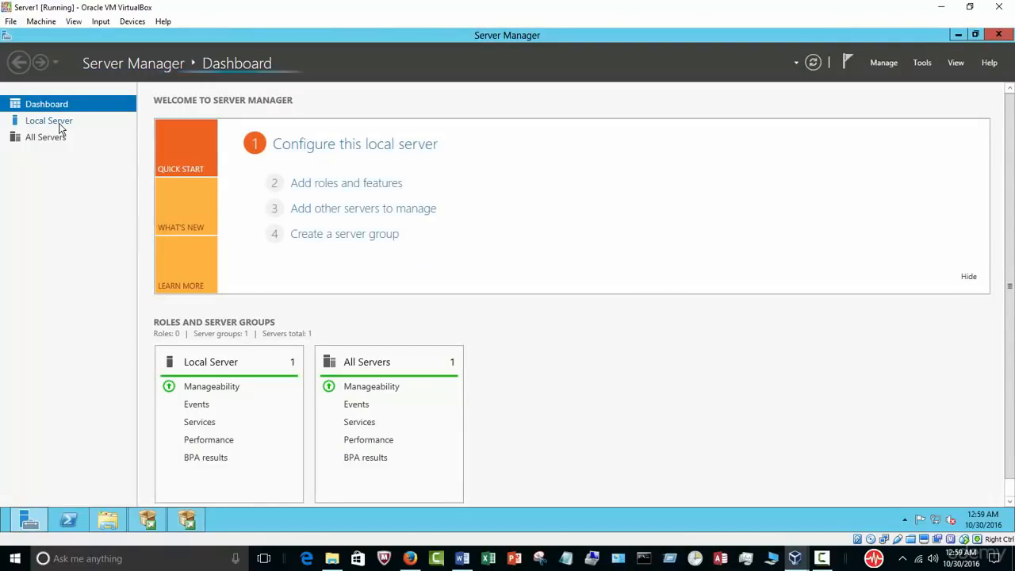
Step: Launch the Add Roles and Features Wizard from the Server Manager Dashboard
{"action": "left_click", "coordinate": [49, 122]}
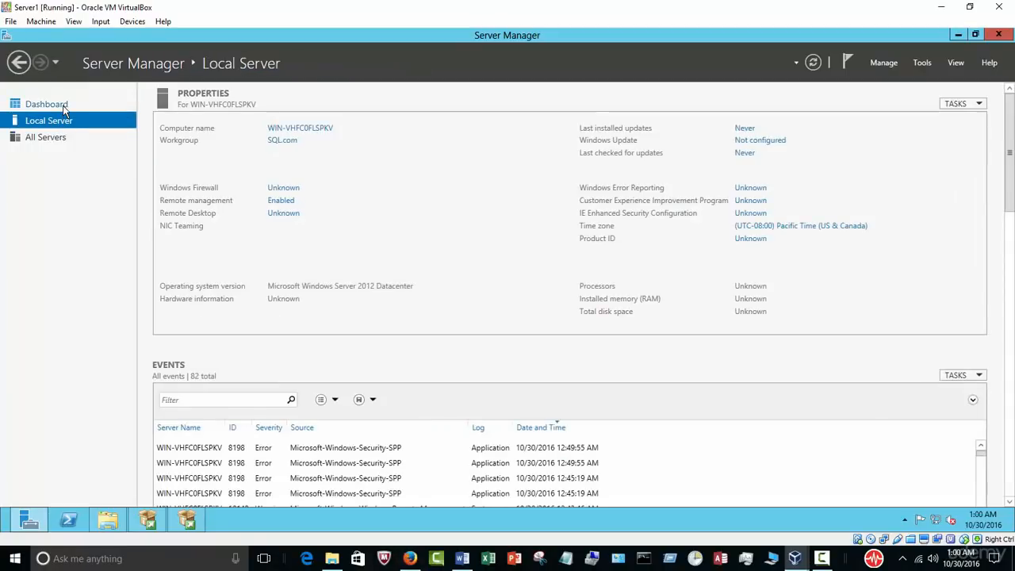
{"action": "left_click", "coordinate": [65, 109]}
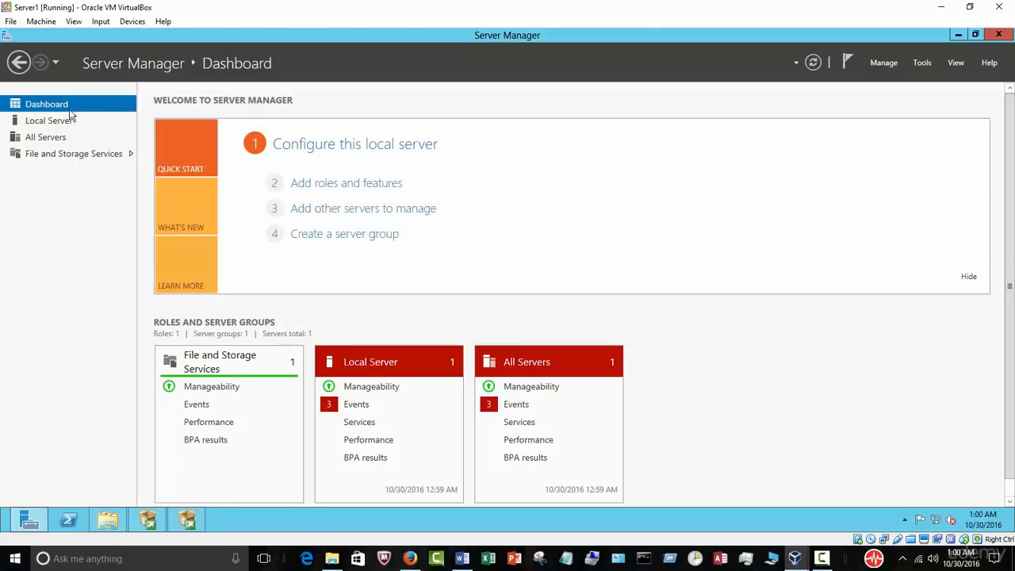
{"action": "left_click", "coordinate": [309, 184]}
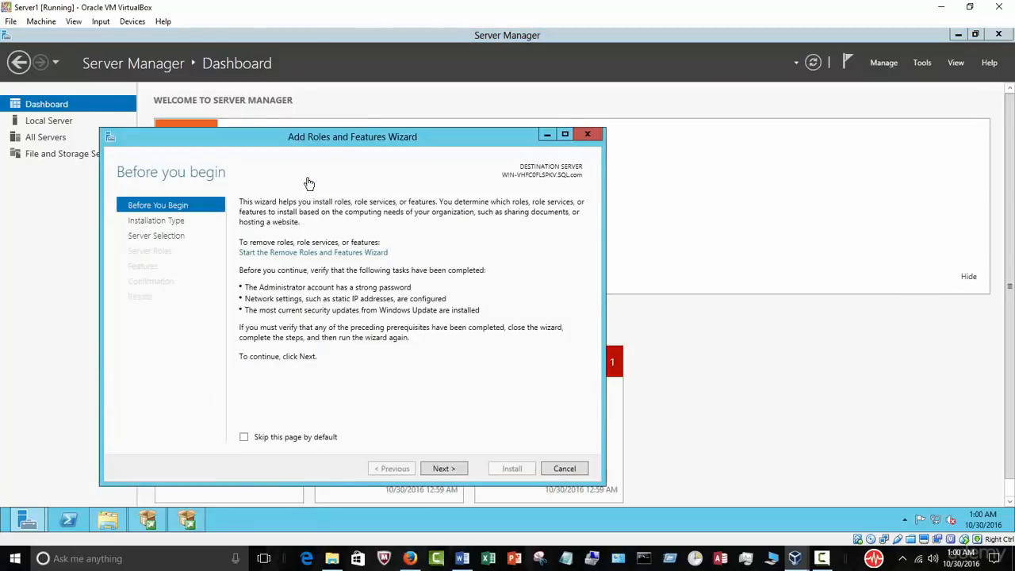
Step: Install .NET Framework 3.5 Features on the local server, then return to SQL Server Setup
{"action": "left_click", "coordinate": [444, 469]}
{"action": "left_click", "coordinate": [444, 469]}
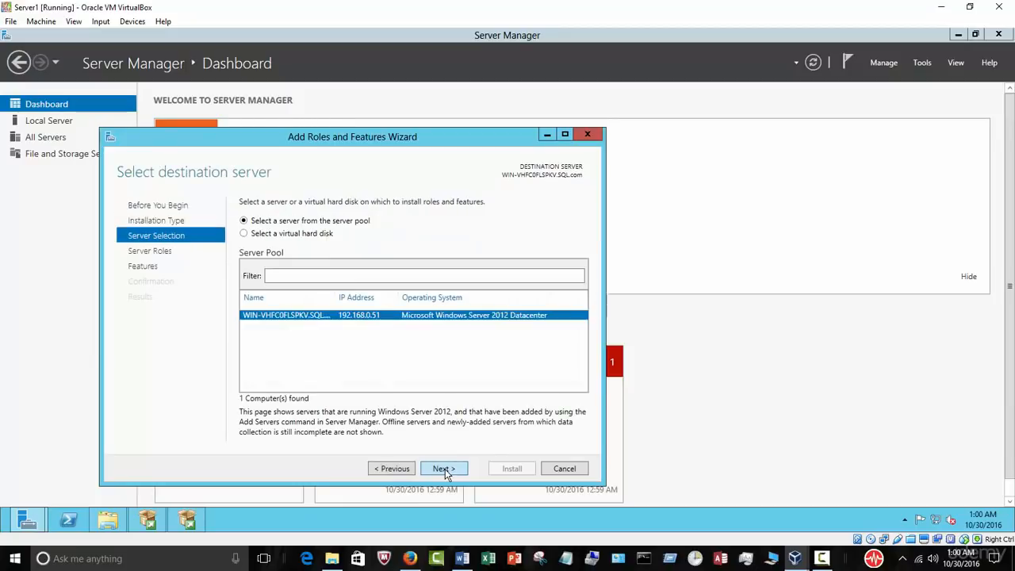
{"action": "left_click", "coordinate": [443, 469]}
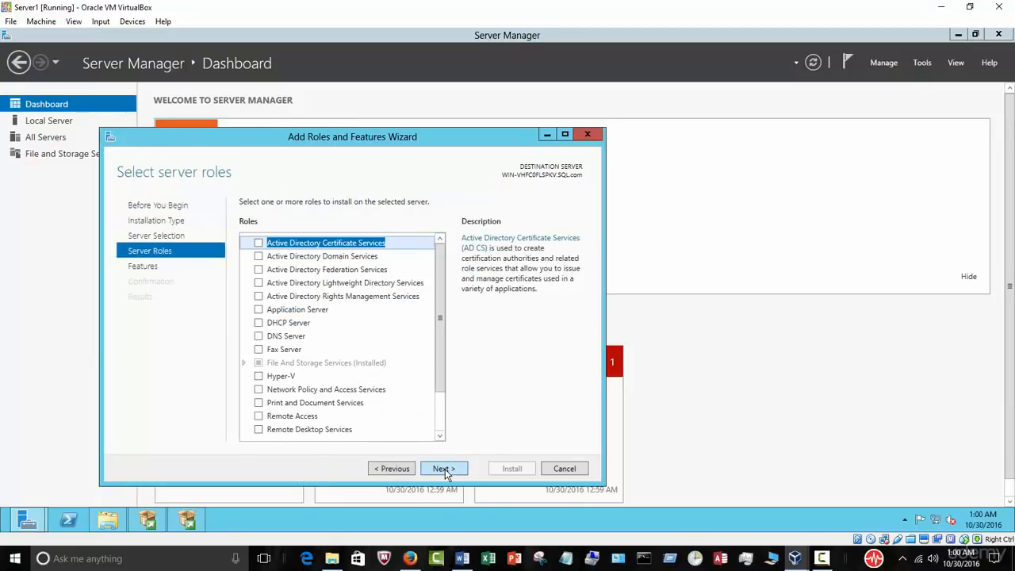
{"action": "left_click", "coordinate": [444, 469]}
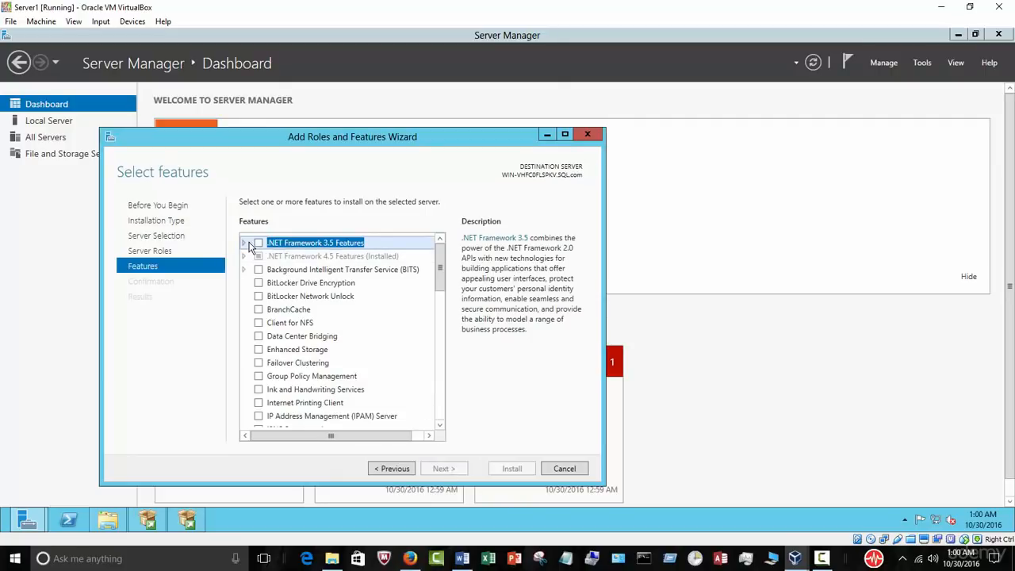
{"action": "left_click", "coordinate": [245, 245]}
{"action": "left_click", "coordinate": [258, 242]}
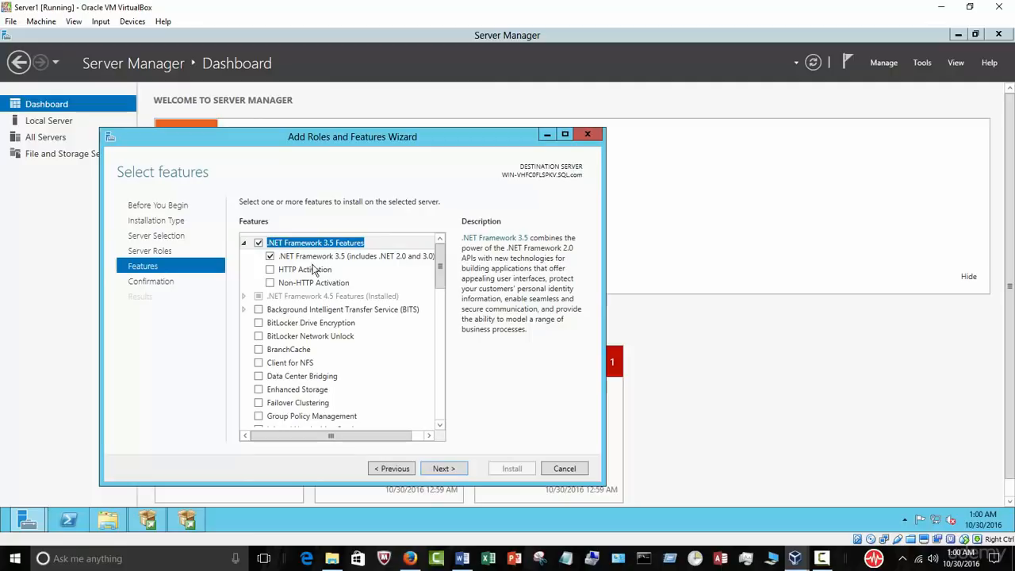
{"action": "left_click", "coordinate": [443, 468]}
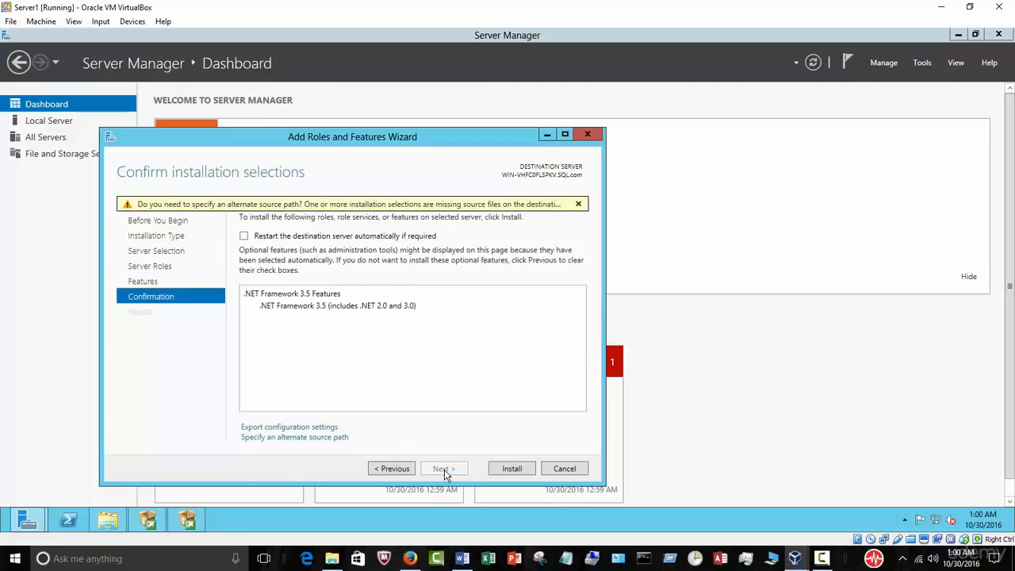
{"action": "left_click", "coordinate": [505, 469]}
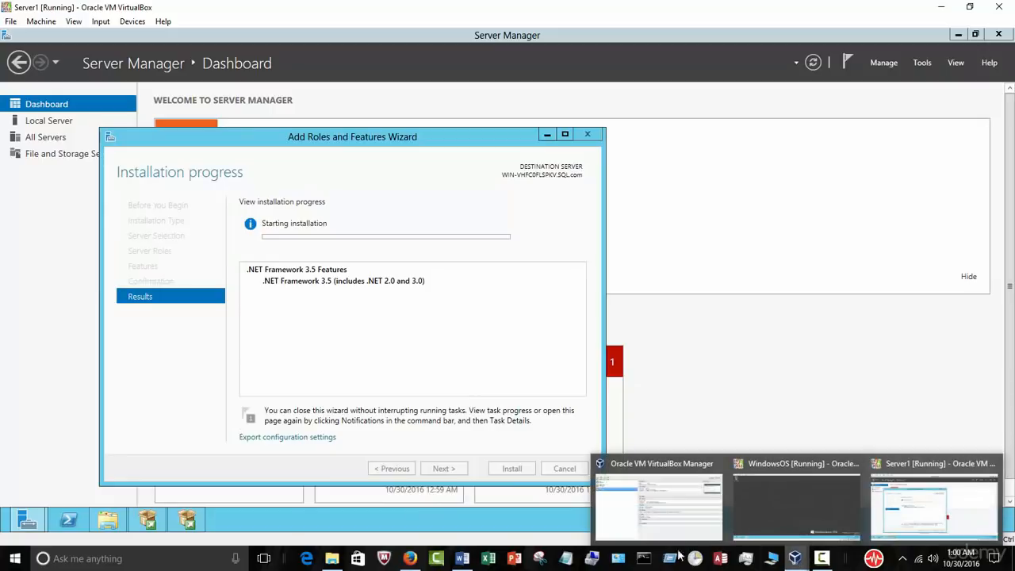
{"action": "left_click", "coordinate": [187, 519]}
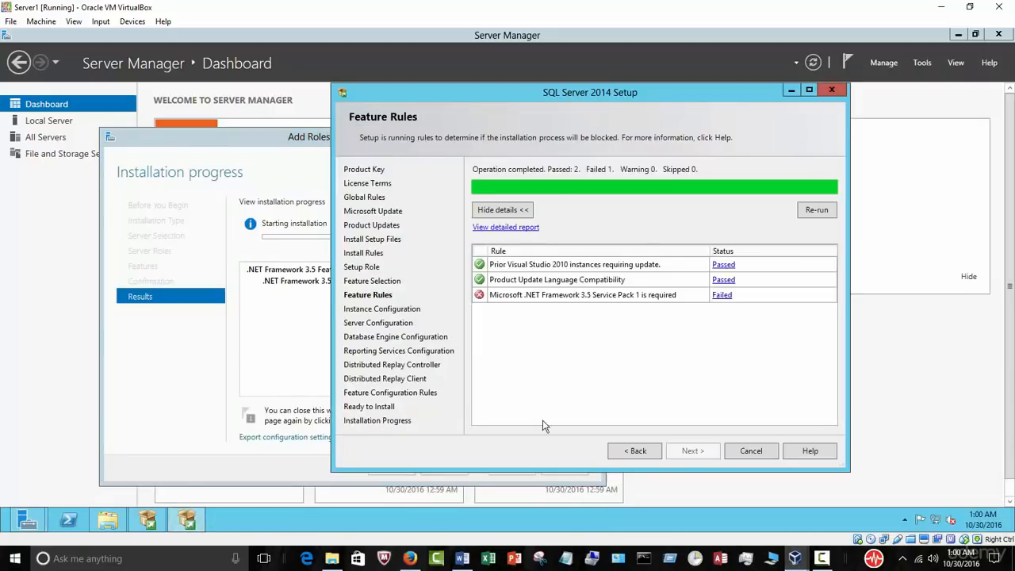
Step: Keep the SQL Setup window aside until the .NET Framework 3.5 installation reports success
{"action": "left_click_drag", "start_coordinate": [560, 92], "coordinate": [685, 110]}
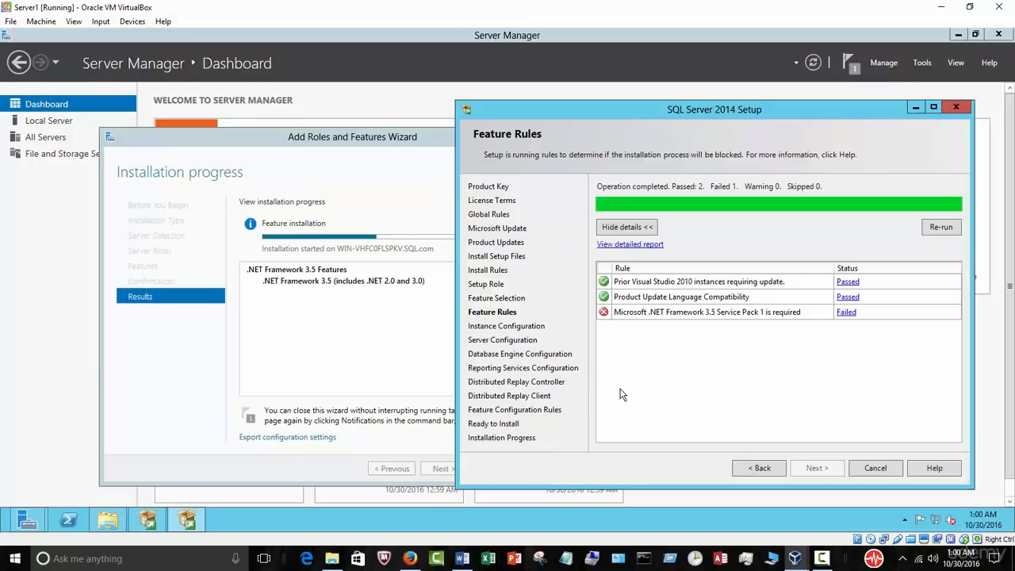
{"action": "left_click_drag", "start_coordinate": [663, 117], "coordinate": [719, 116]}
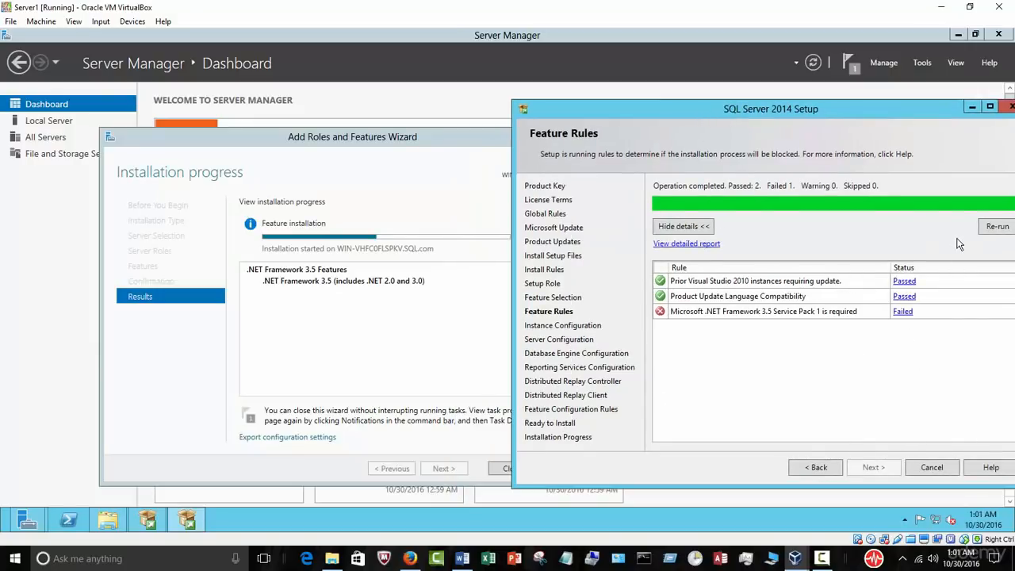
{"action": "left_click_drag", "start_coordinate": [787, 112], "coordinate": [700, 105]}
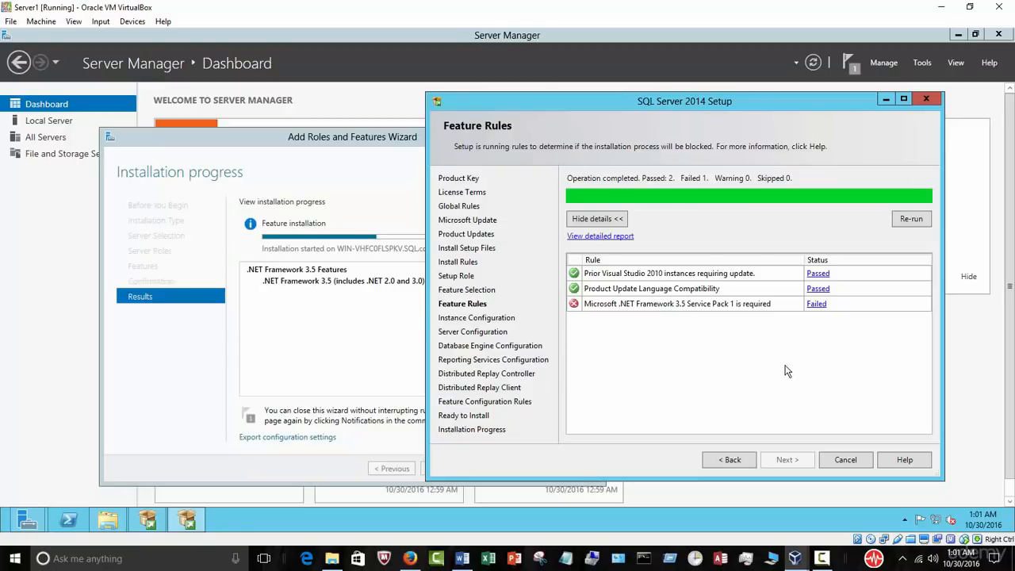
{"action": "left_click_drag", "start_coordinate": [586, 102], "coordinate": [696, 87]}
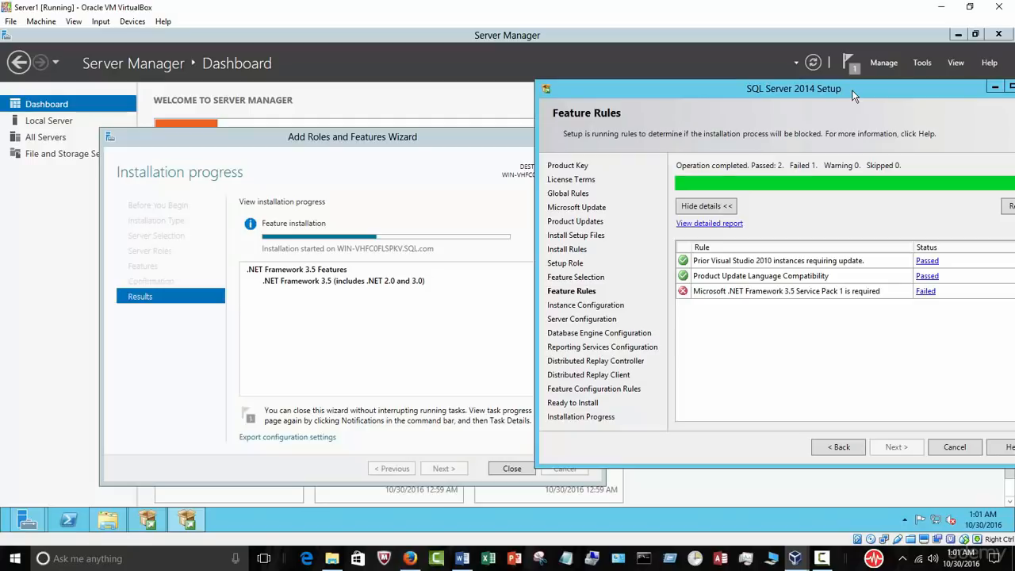
{"action": "left_click_drag", "start_coordinate": [851, 90], "coordinate": [839, 94]}
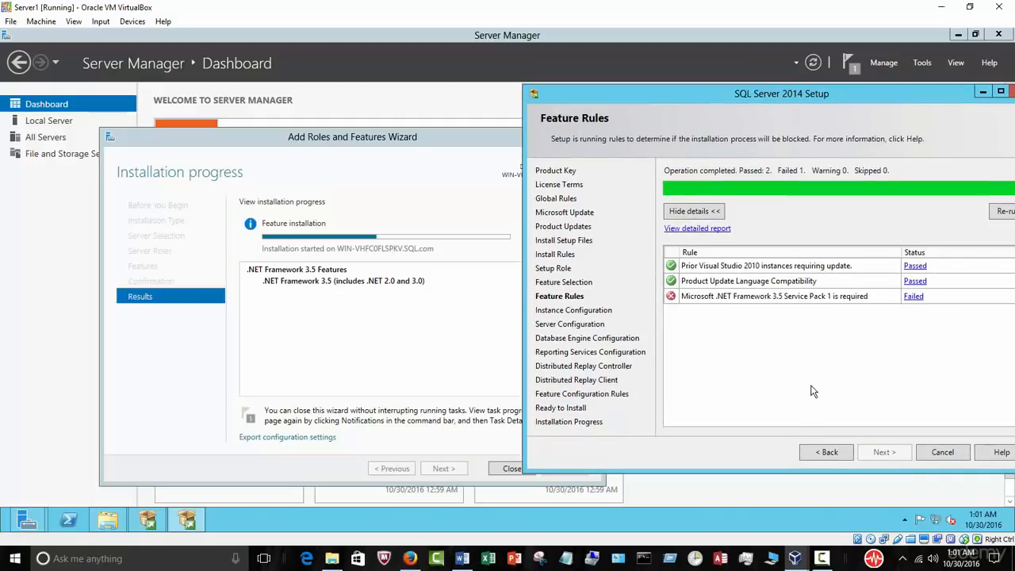
{"action": "left_click", "coordinate": [822, 558]}
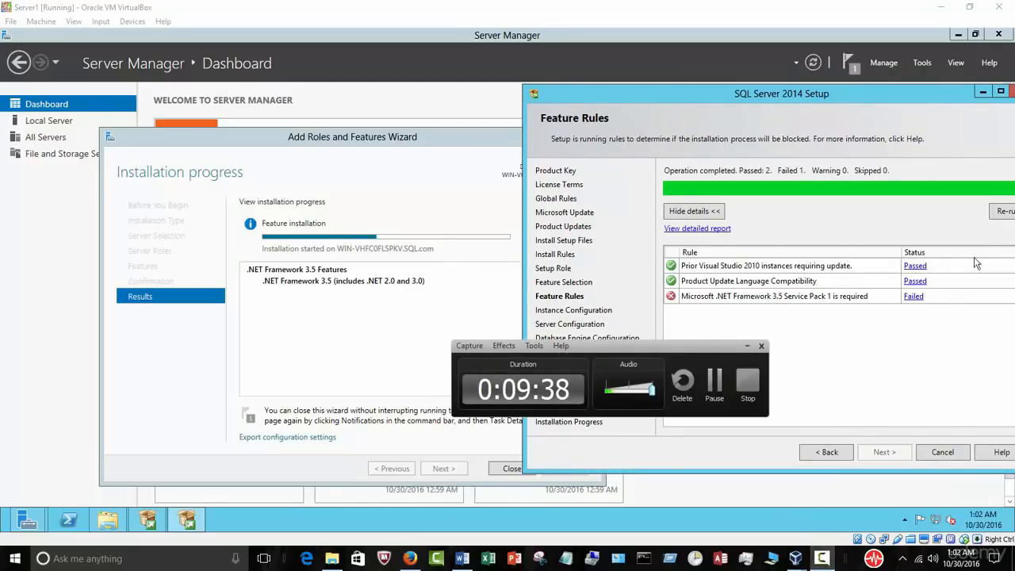
{"action": "left_click", "coordinate": [711, 380]}
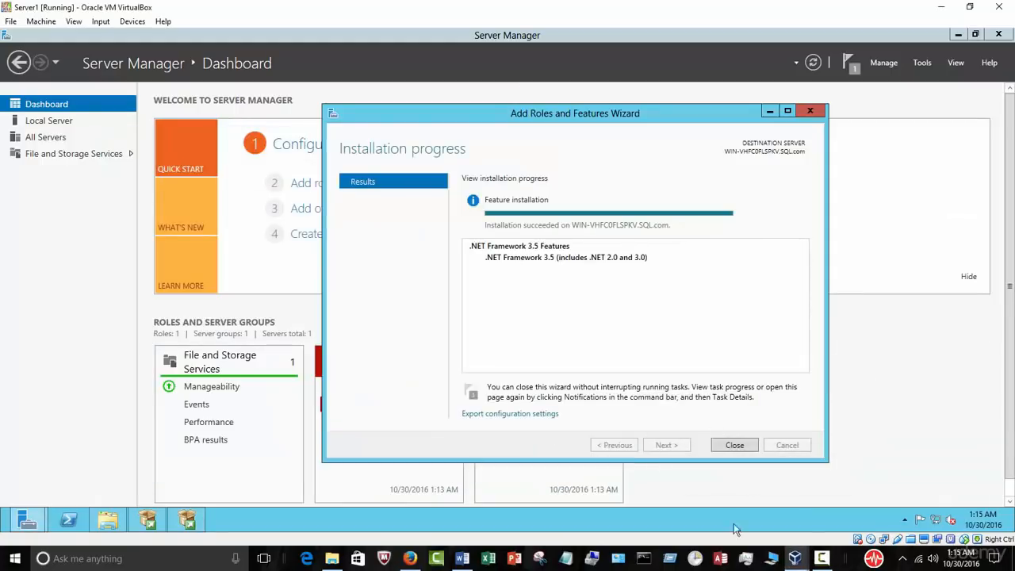
Step: Return to SQL Server 2014 Setup and re-run the Feature Rules check
{"action": "left_click", "coordinate": [821, 558]}
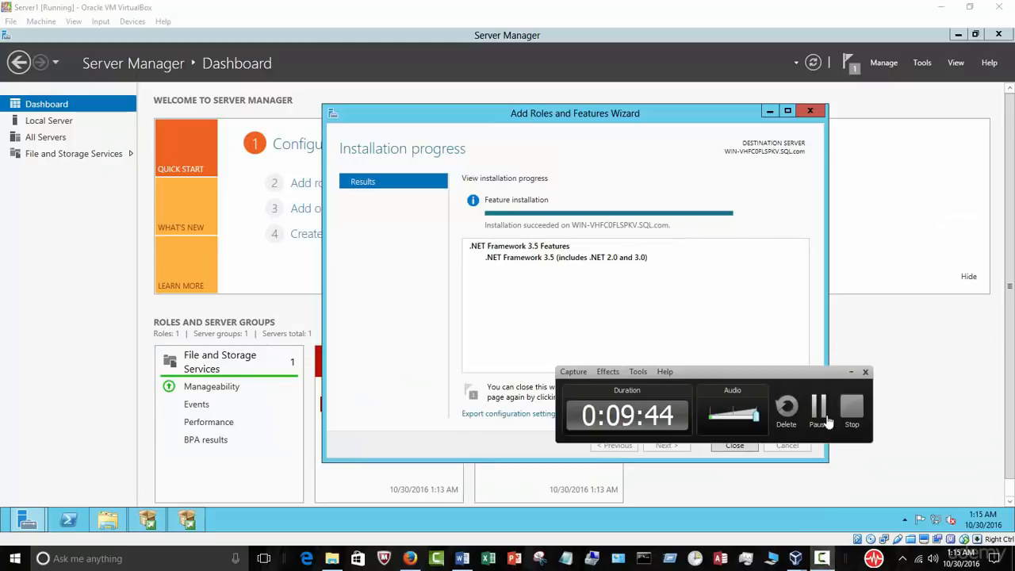
{"action": "left_click", "coordinate": [850, 371]}
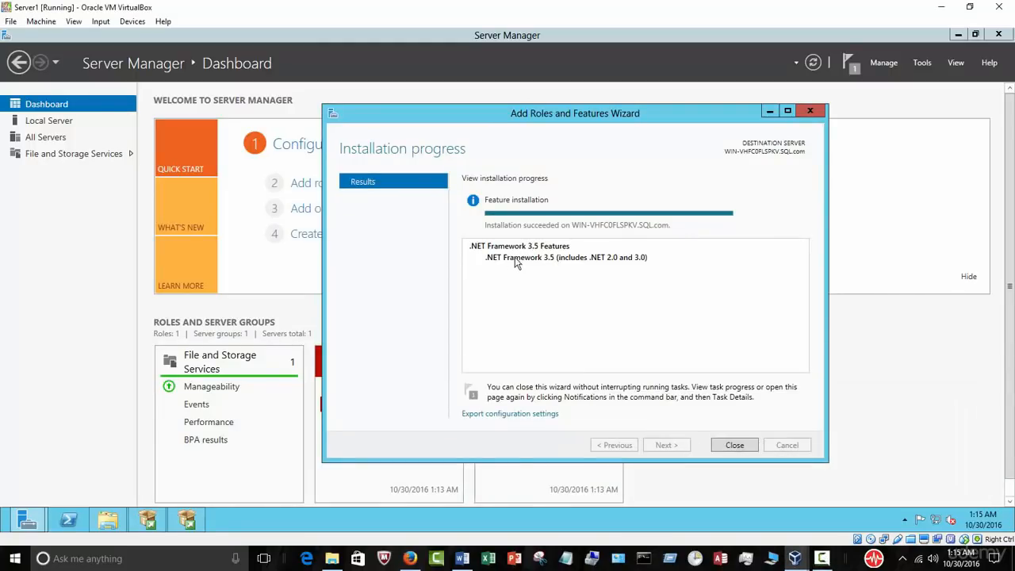
{"action": "left_click_drag", "start_coordinate": [574, 119], "coordinate": [418, 102]}
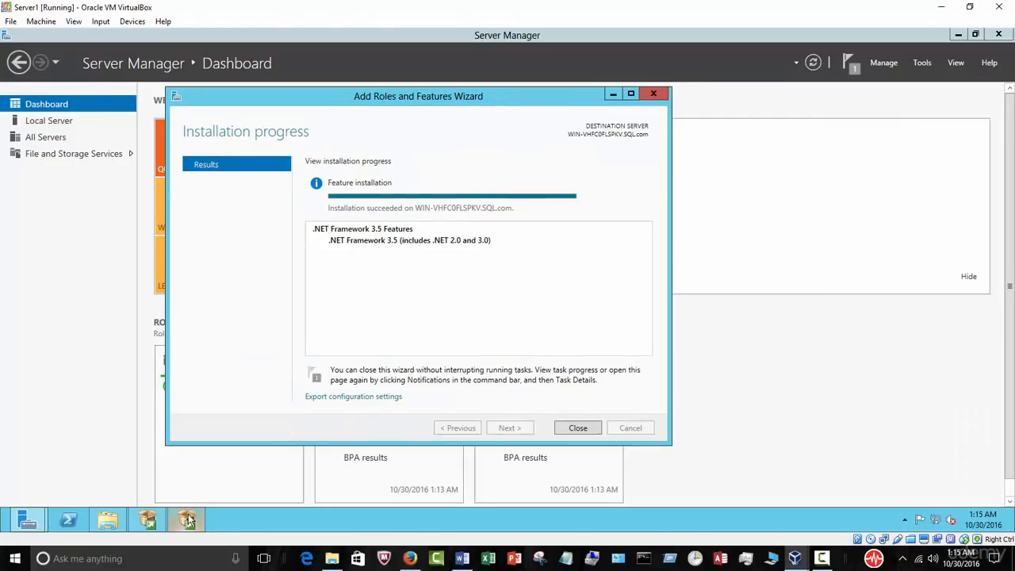
{"action": "left_click", "coordinate": [187, 520]}
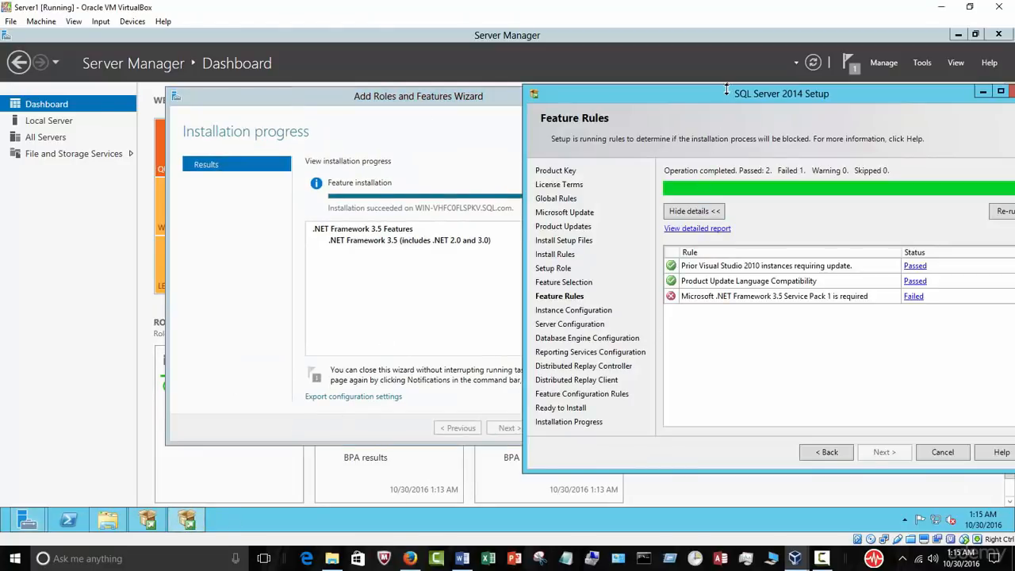
{"action": "left_click_drag", "start_coordinate": [737, 97], "coordinate": [659, 107]}
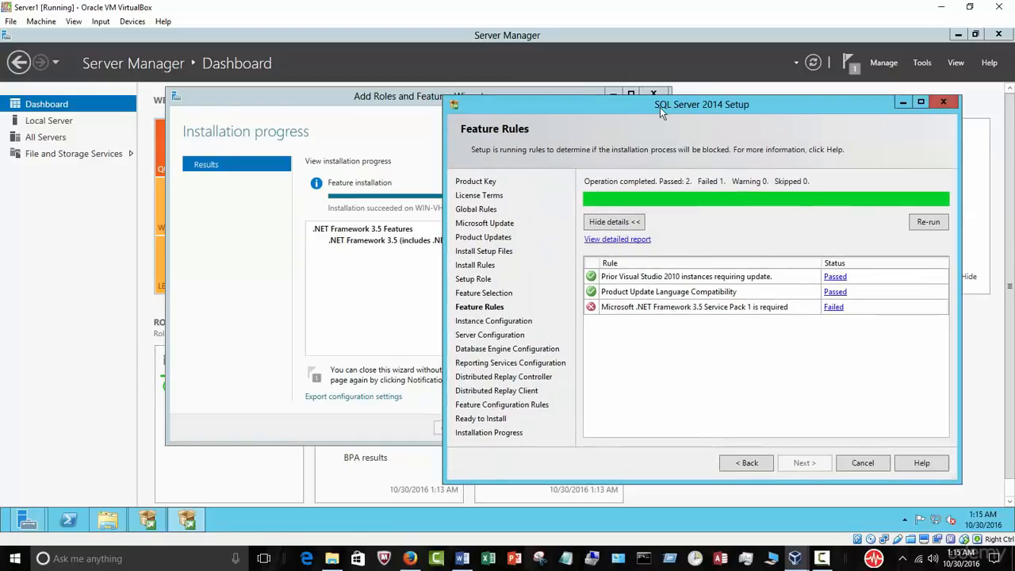
{"action": "left_click", "coordinate": [929, 222]}
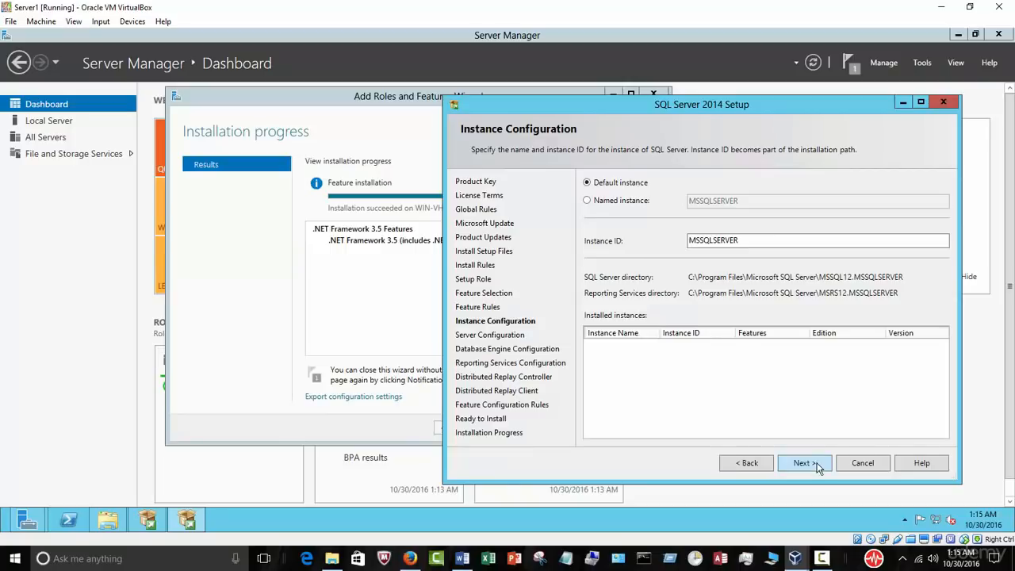
Step: Close the Add Roles wizard, minimize Server Manager, and keep the SQL default instance
{"action": "left_click", "coordinate": [373, 328]}
{"action": "left_click", "coordinate": [576, 429]}
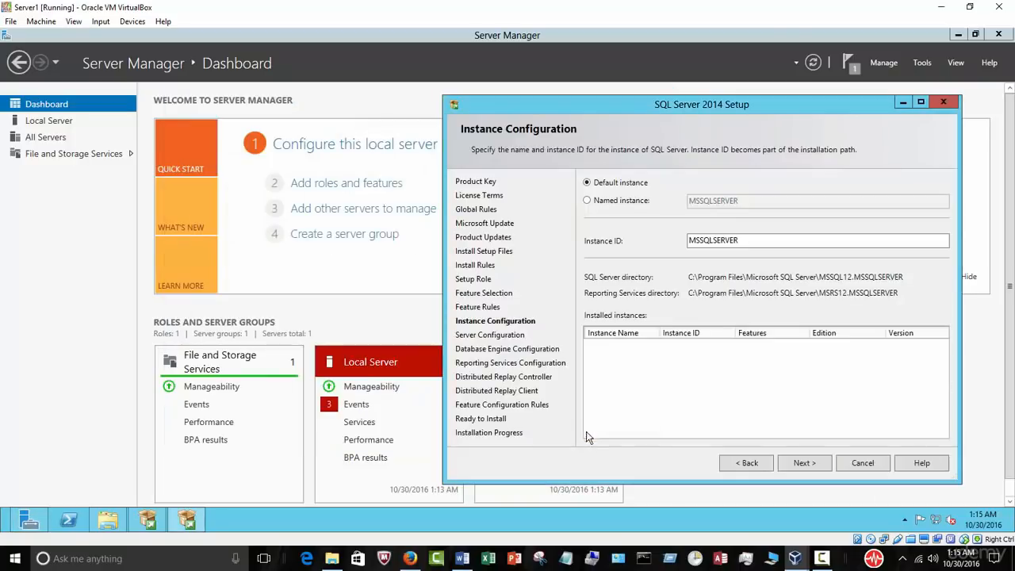
{"action": "left_click", "coordinate": [955, 35]}
{"action": "left_click_drag", "start_coordinate": [692, 108], "coordinate": [555, 106]}
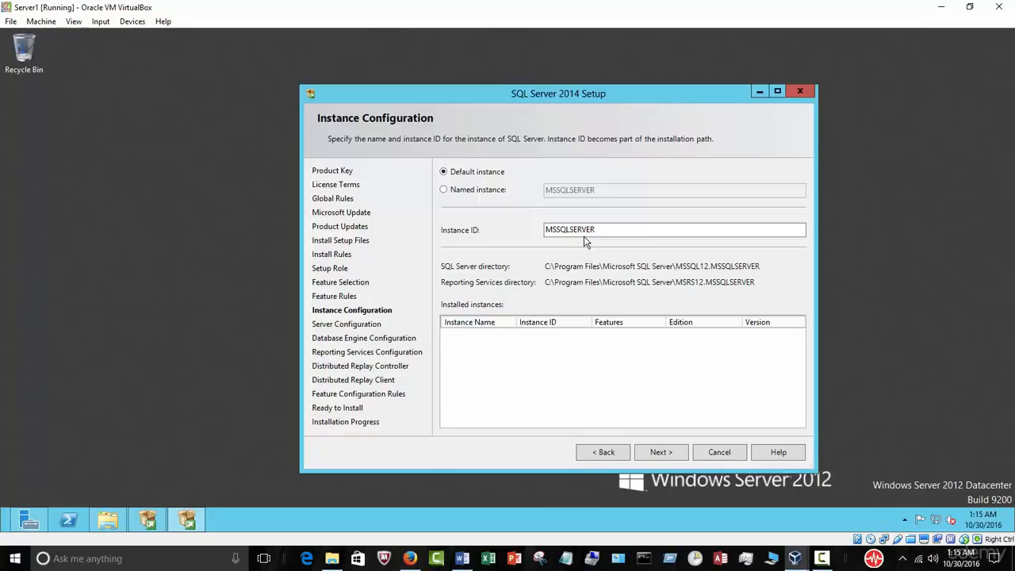
{"action": "left_click", "coordinate": [674, 456]}
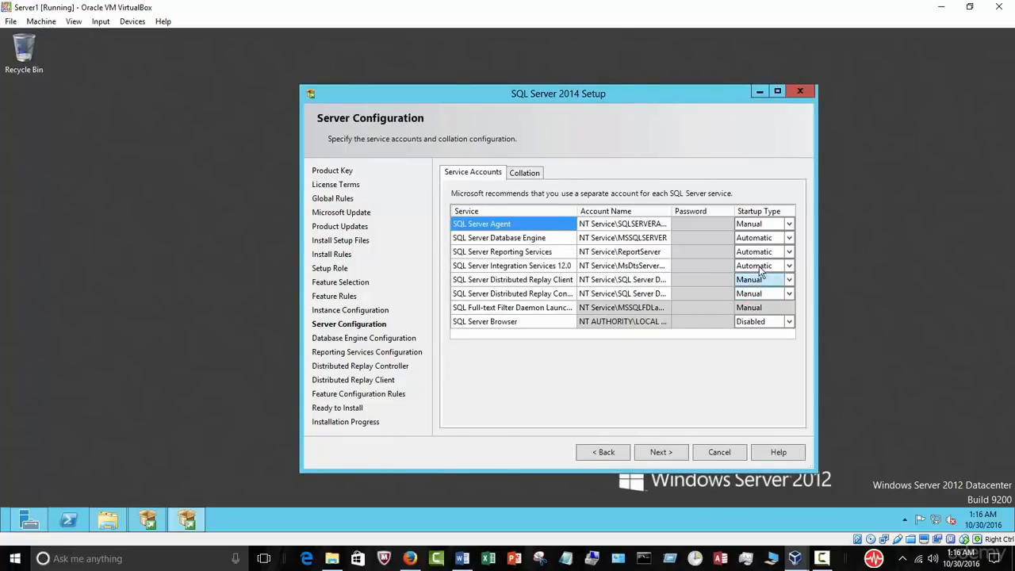
Step: Set SQL Server Agent's startup type to Automatic on Server Configuration and continue
{"action": "left_click", "coordinate": [788, 237]}
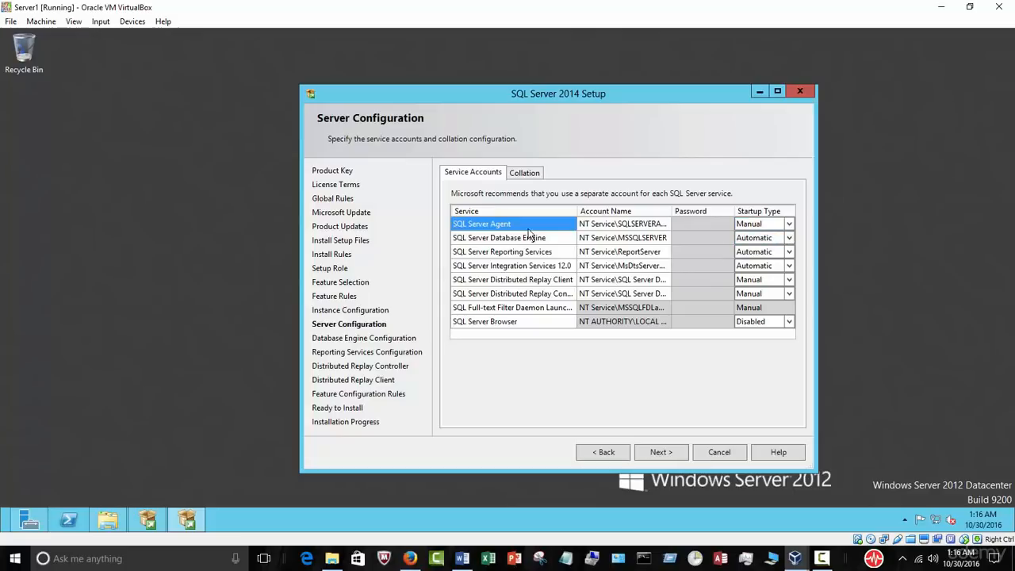
{"action": "left_click", "coordinate": [789, 224]}
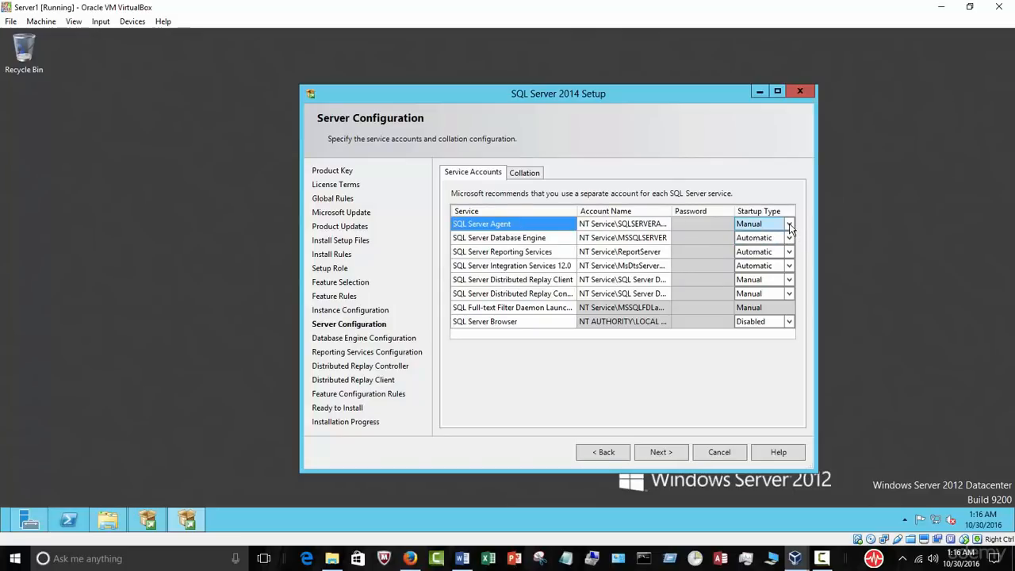
{"action": "left_click", "coordinate": [790, 224]}
{"action": "left_click", "coordinate": [773, 238]}
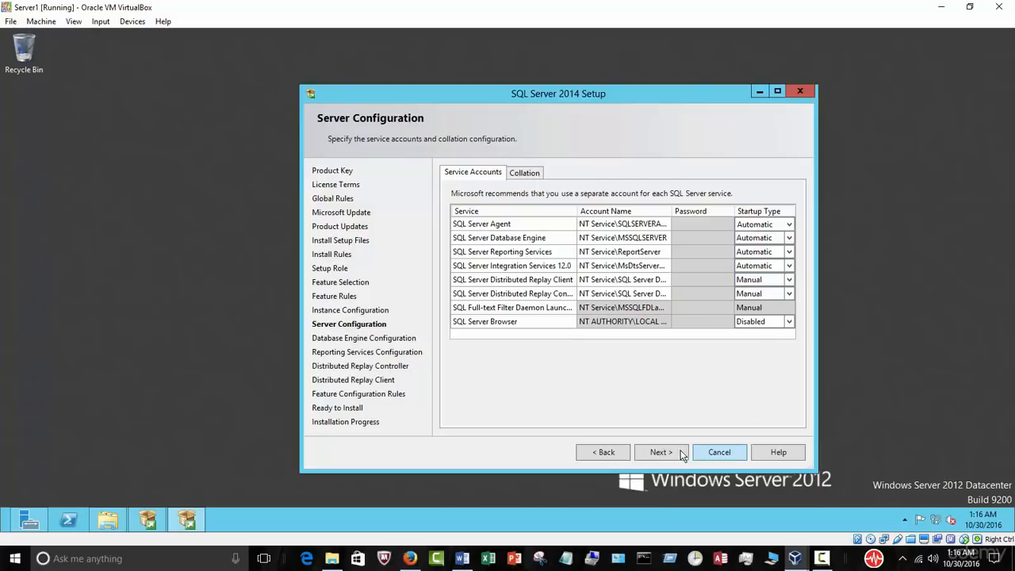
{"action": "left_click", "coordinate": [660, 452]}
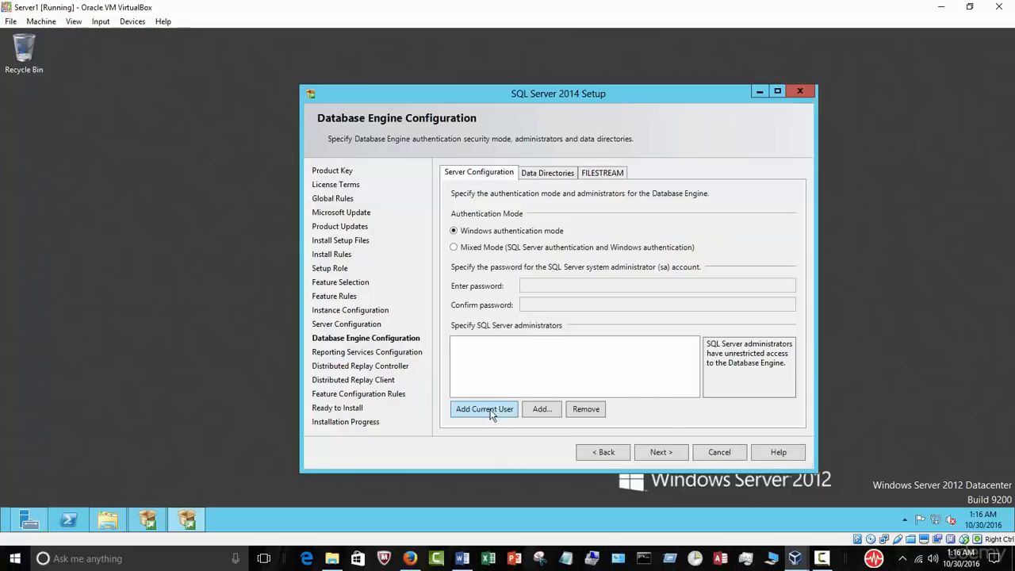
Step: Add the current user as SQL administrator and Distributed Replay Controller user, then continue
{"action": "left_click", "coordinate": [489, 409]}
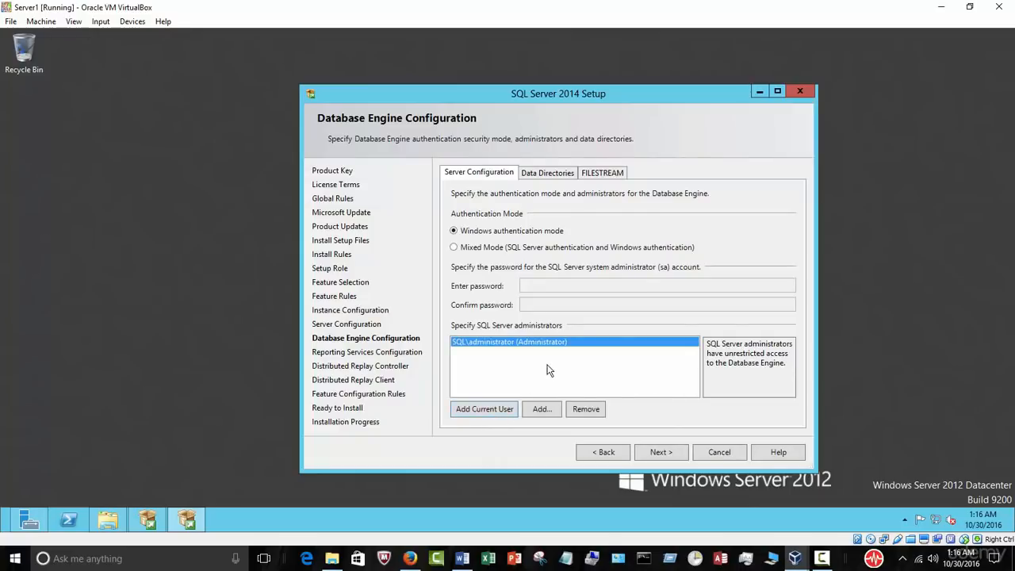
{"action": "left_click", "coordinate": [656, 458]}
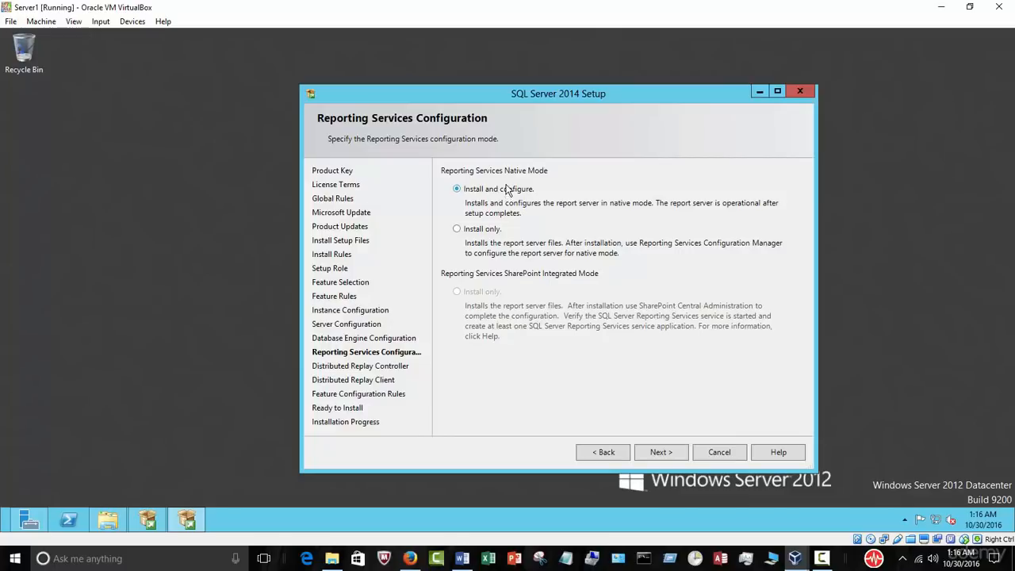
{"action": "left_click", "coordinate": [659, 452]}
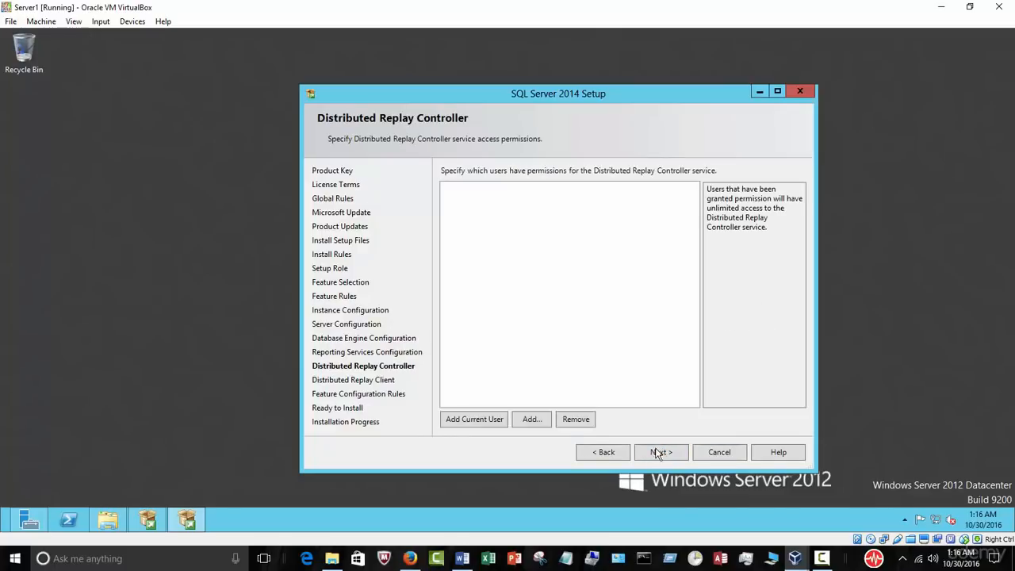
{"action": "left_click", "coordinate": [495, 422]}
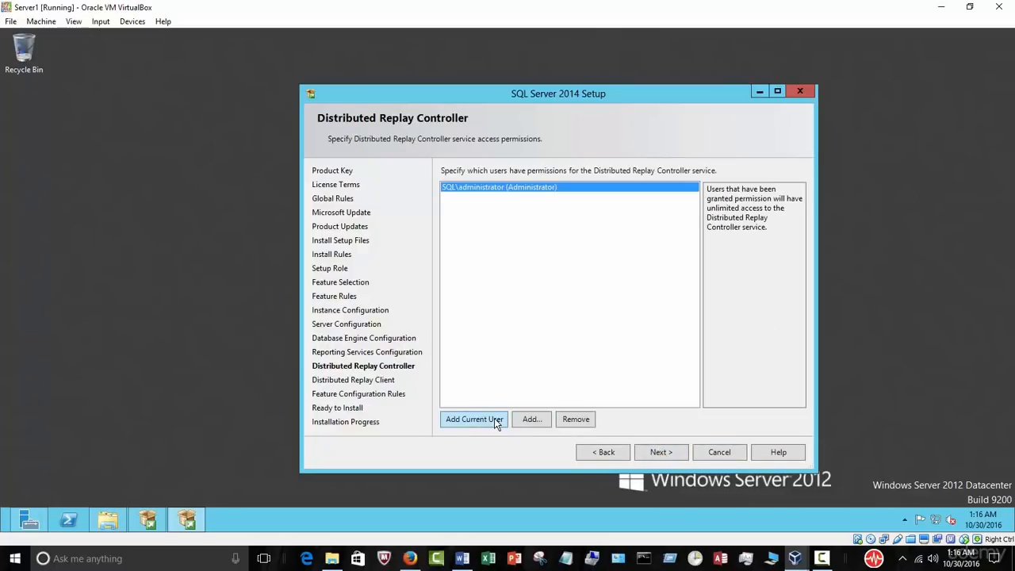
{"action": "left_click", "coordinate": [659, 456]}
{"action": "left_click", "coordinate": [659, 454]}
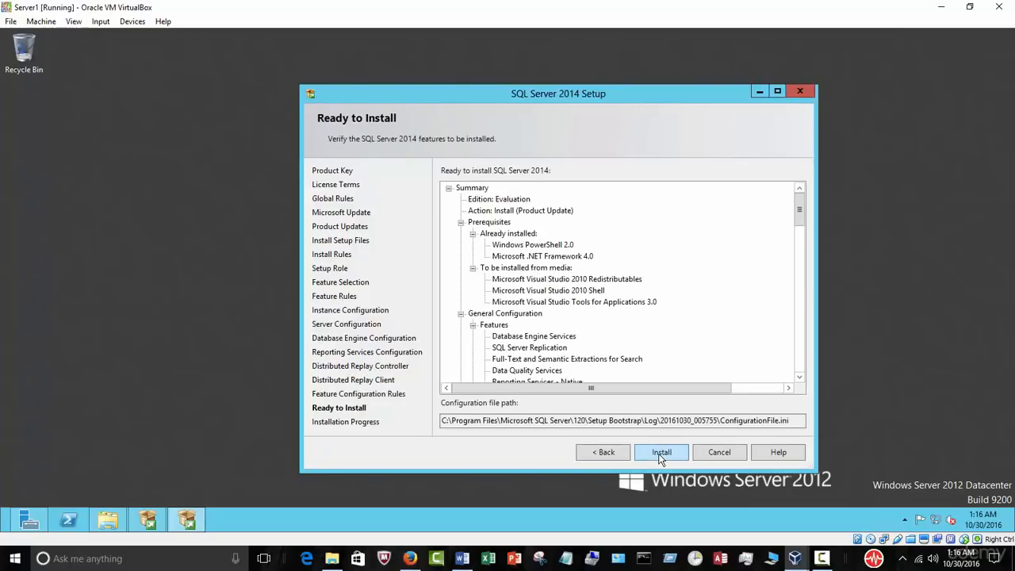
Step: Begin the SQL Server 2014 installation from the Ready to Install page
{"action": "left_click", "coordinate": [658, 457]}
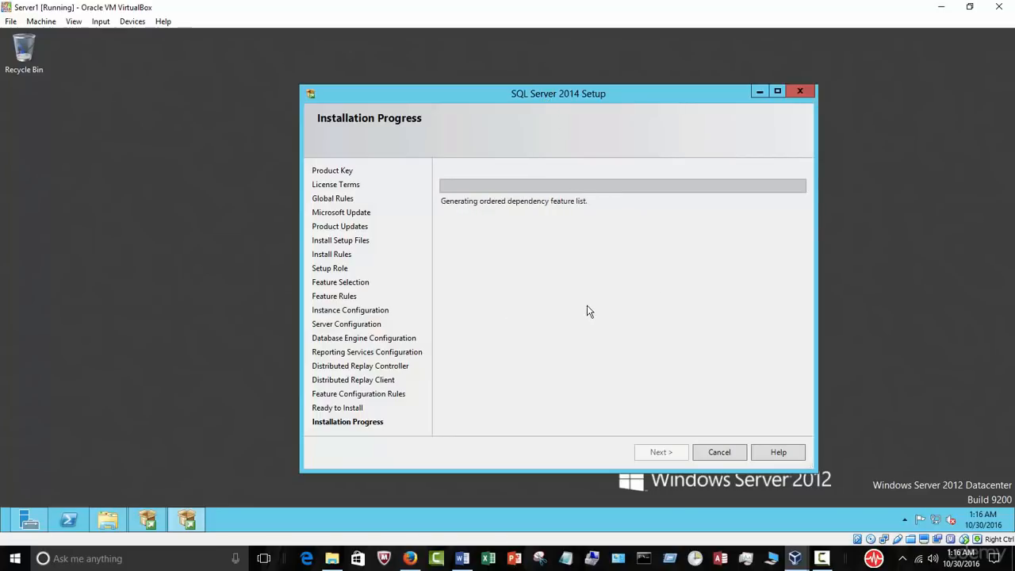
{"action": "left_click", "coordinate": [462, 558]}
{"action": "scroll", "coordinate": [603, 365], "scroll_direction": "up", "scroll_amount": 2}
{"action": "left_click", "coordinate": [671, 358]}
{"action": "scroll", "coordinate": [717, 357], "scroll_direction": "up", "scroll_amount": 20}
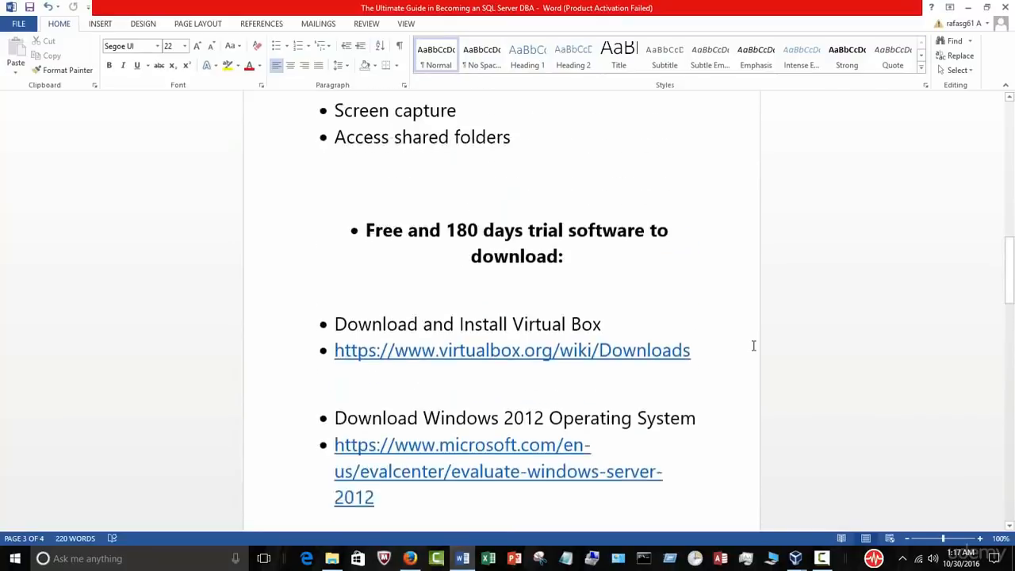
{"action": "scroll", "coordinate": [753, 345], "scroll_direction": "up", "scroll_amount": 10}
{"action": "scroll", "coordinate": [753, 346], "scroll_direction": "down", "scroll_amount": 8}
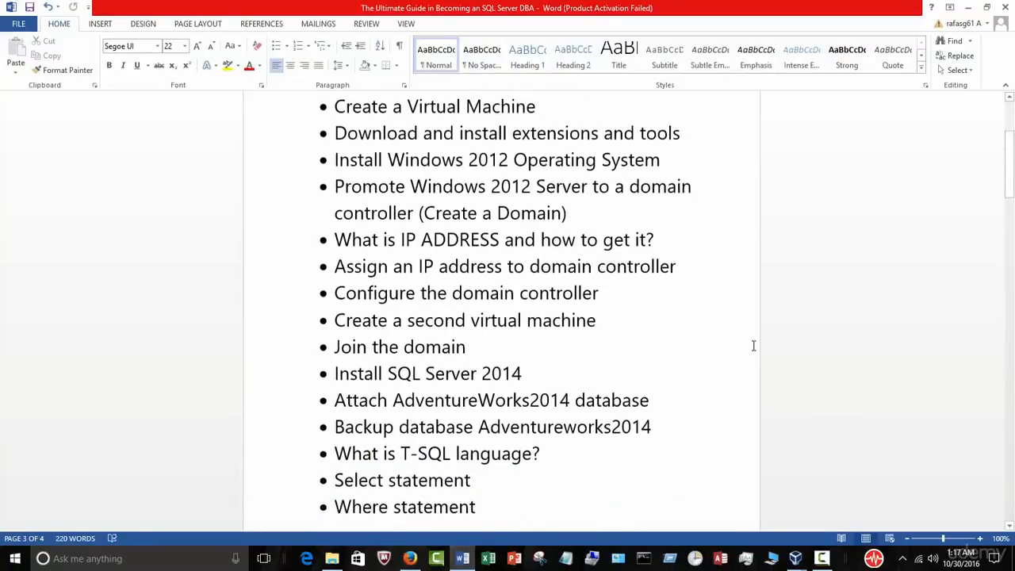
{"action": "left_click_drag", "start_coordinate": [541, 252], "coordinate": [342, 256]}
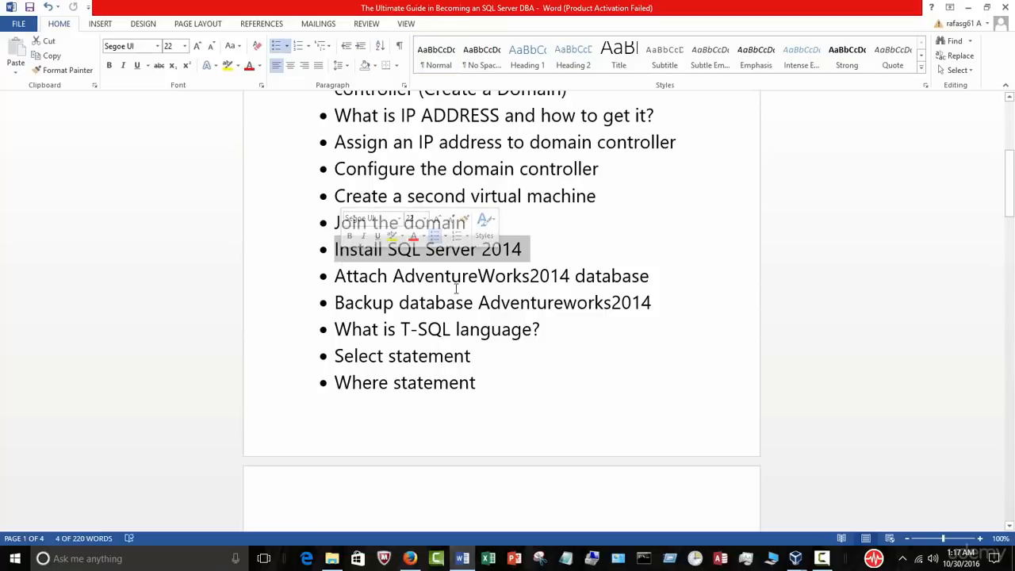
{"action": "left_click", "coordinate": [669, 275]}
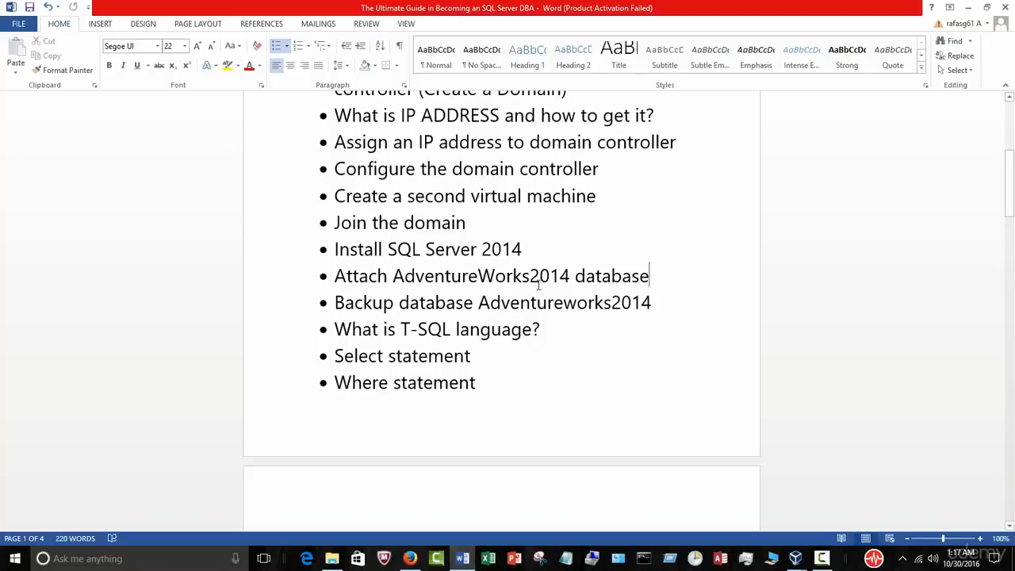
{"action": "left_click", "coordinate": [533, 250]}
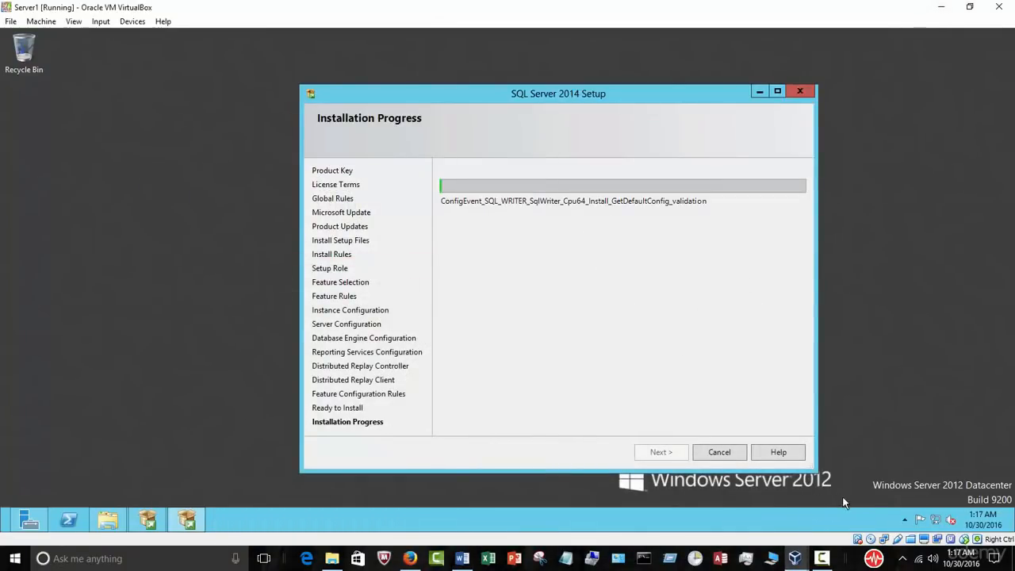
Step: Check the Complete page's feature list shows every feature Succeeded, then close setup
{"action": "left_click", "coordinate": [824, 558]}
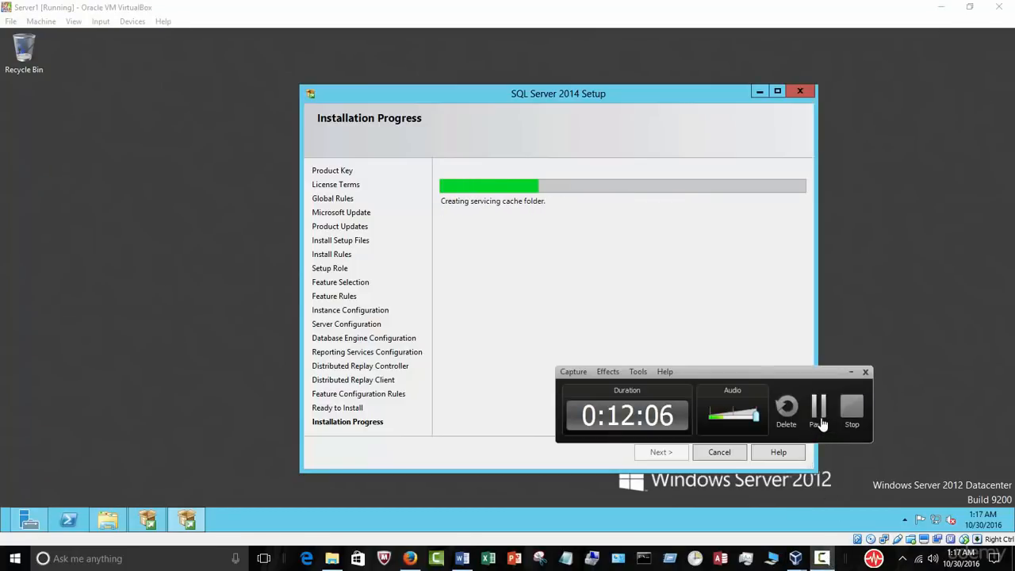
{"action": "left_click", "coordinate": [818, 411]}
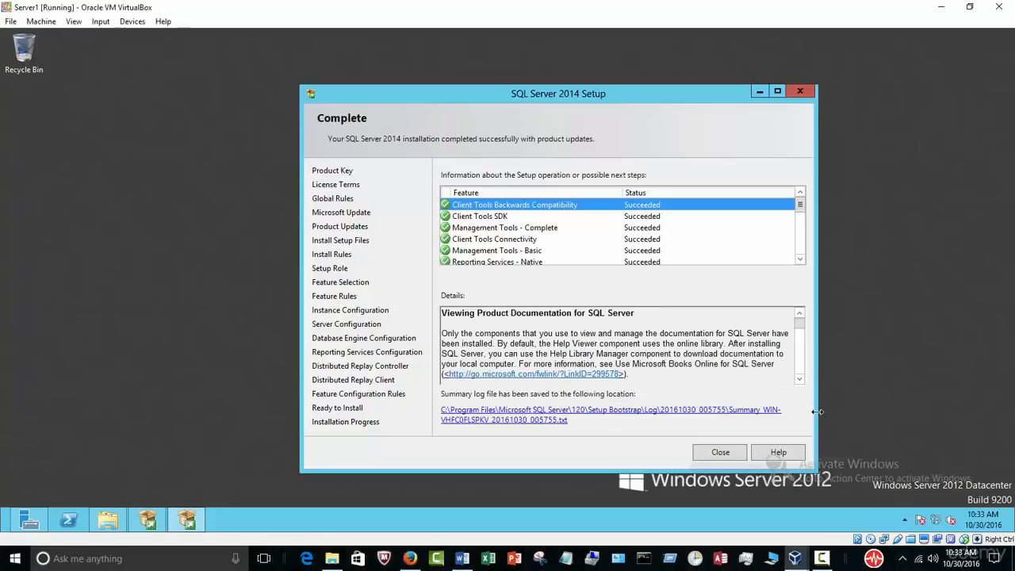
{"action": "left_click", "coordinate": [825, 559]}
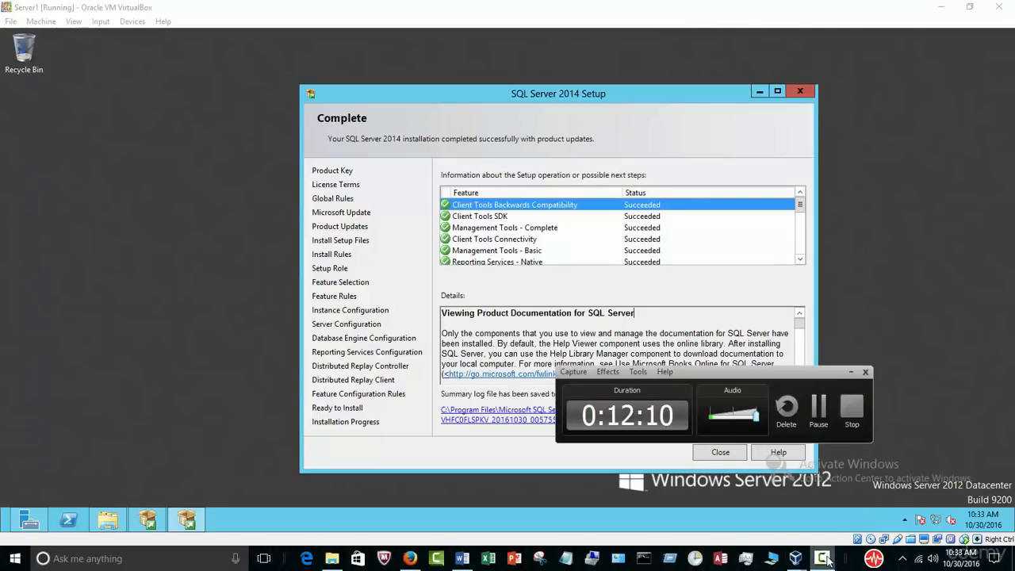
{"action": "left_click", "coordinate": [850, 371]}
{"action": "left_click", "coordinate": [800, 228]}
{"action": "scroll", "coordinate": [801, 228], "scroll_direction": "down", "scroll_amount": 3}
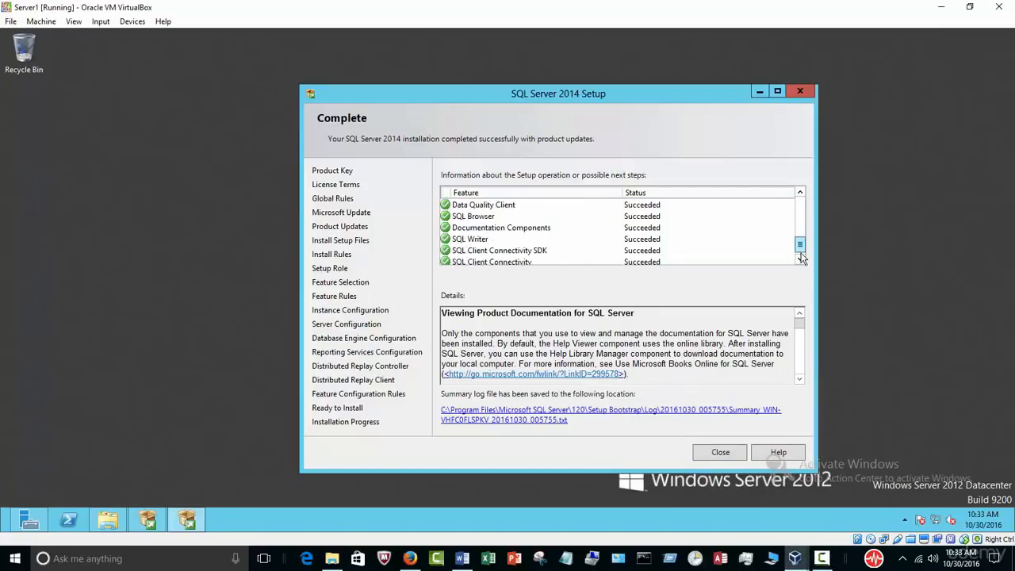
{"action": "left_click", "coordinate": [720, 451]}
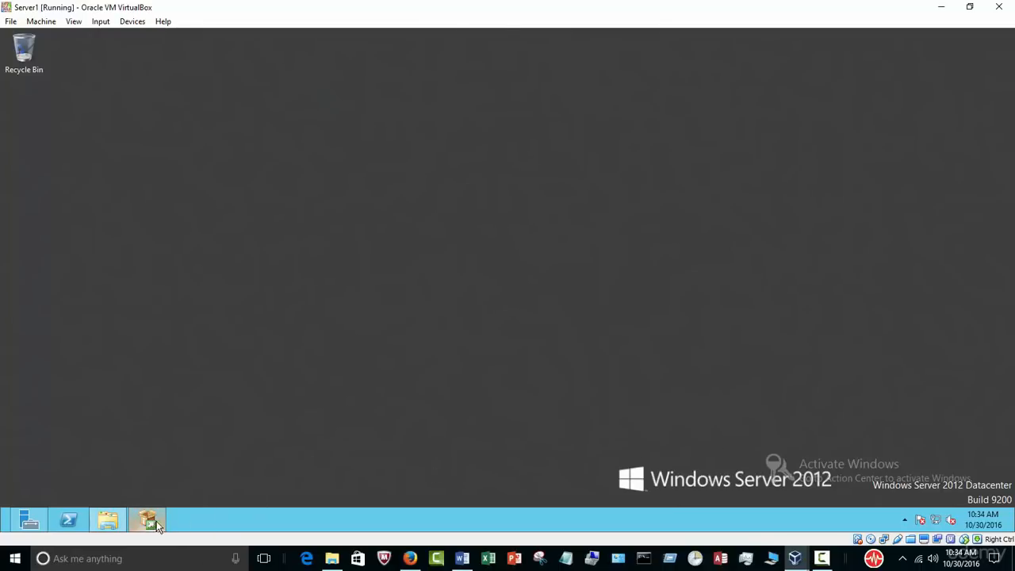
Step: Close the SQL Server Installation Center and the installation media folder
{"action": "left_click", "coordinate": [153, 521]}
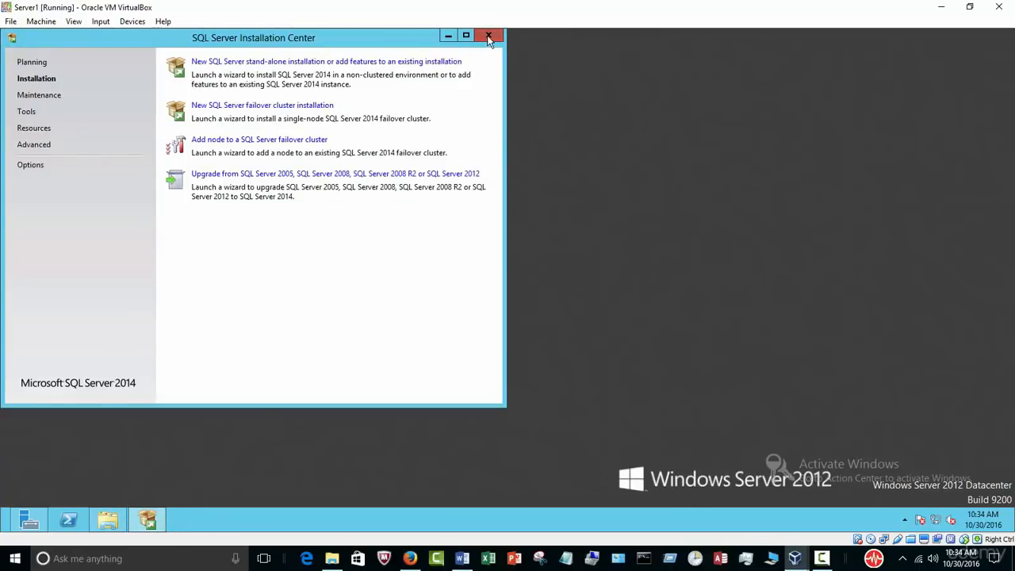
{"action": "left_click", "coordinate": [488, 36]}
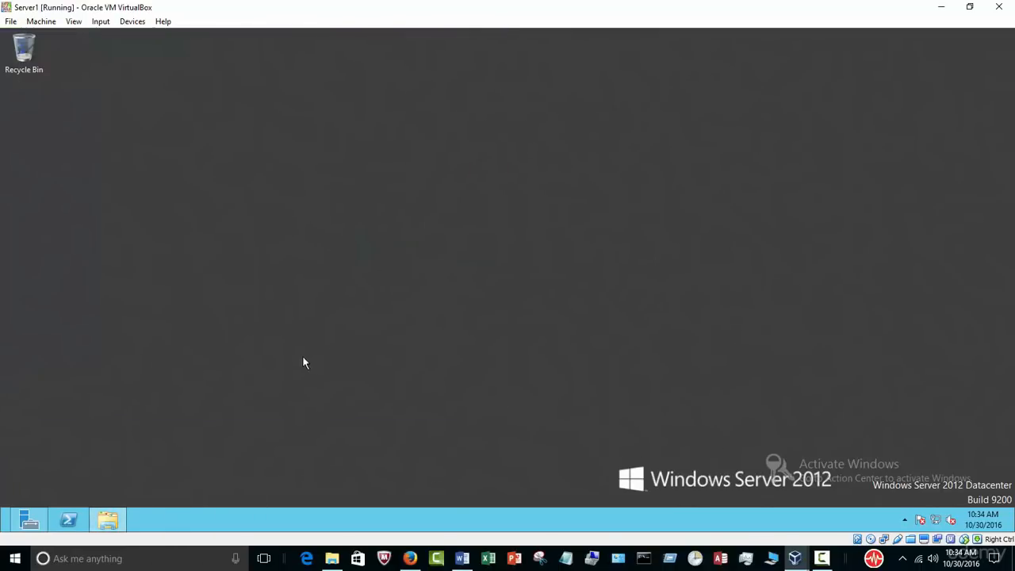
{"action": "left_click", "coordinate": [112, 519]}
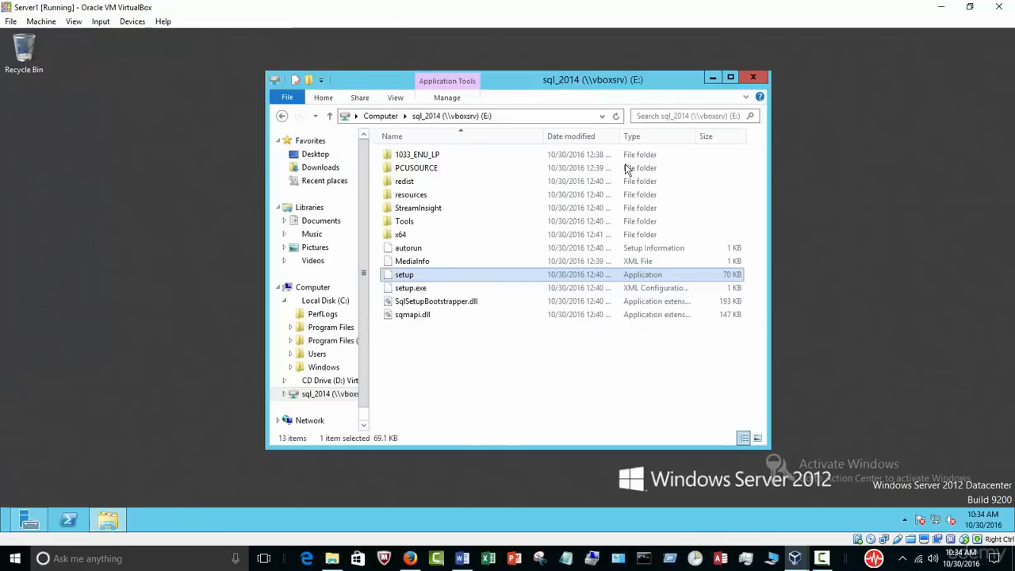
{"action": "left_click", "coordinate": [752, 80]}
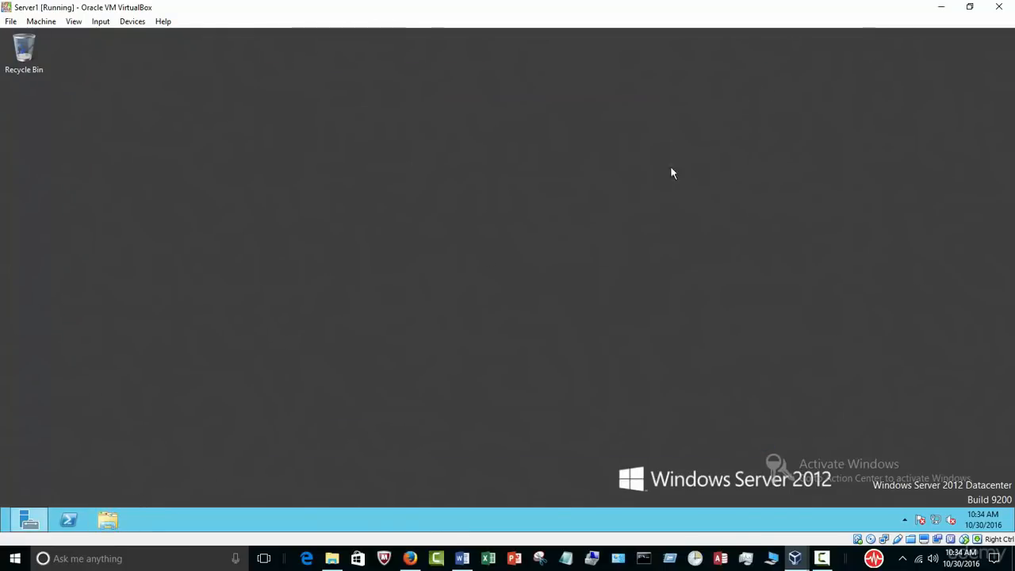
{"action": "left_click", "coordinate": [30, 520]}
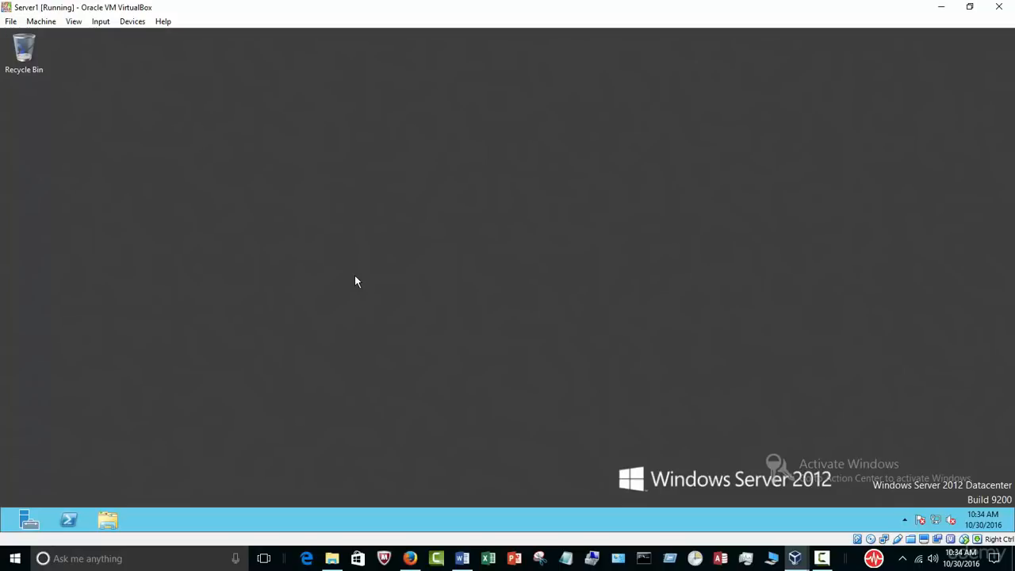
Step: Pin SQL Server Management Studio to the taskbar and launch it from the desktop
{"action": "key", "text": "super"}
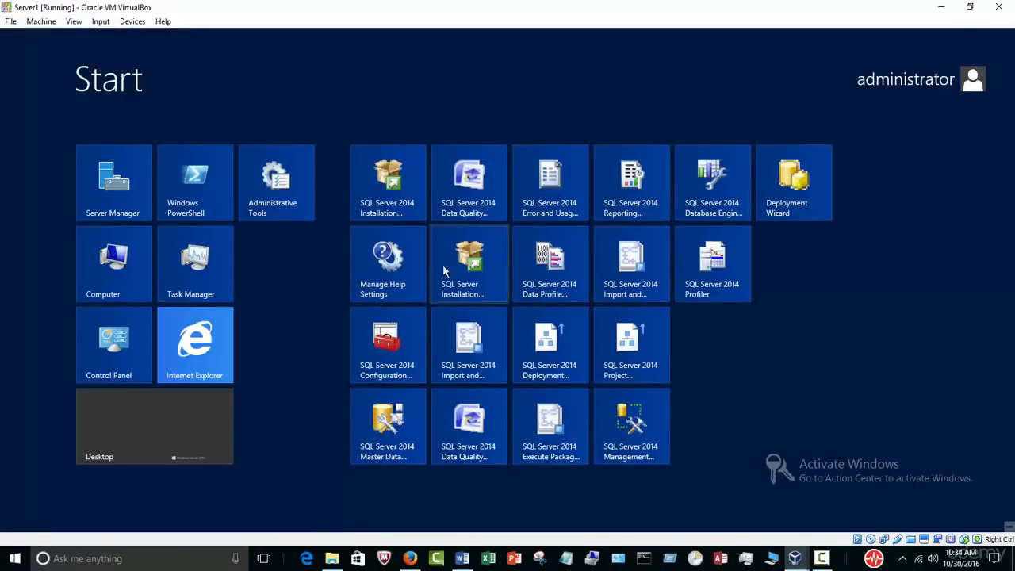
{"action": "left_click", "coordinate": [632, 426]}
{"action": "right_click", "coordinate": [632, 425]}
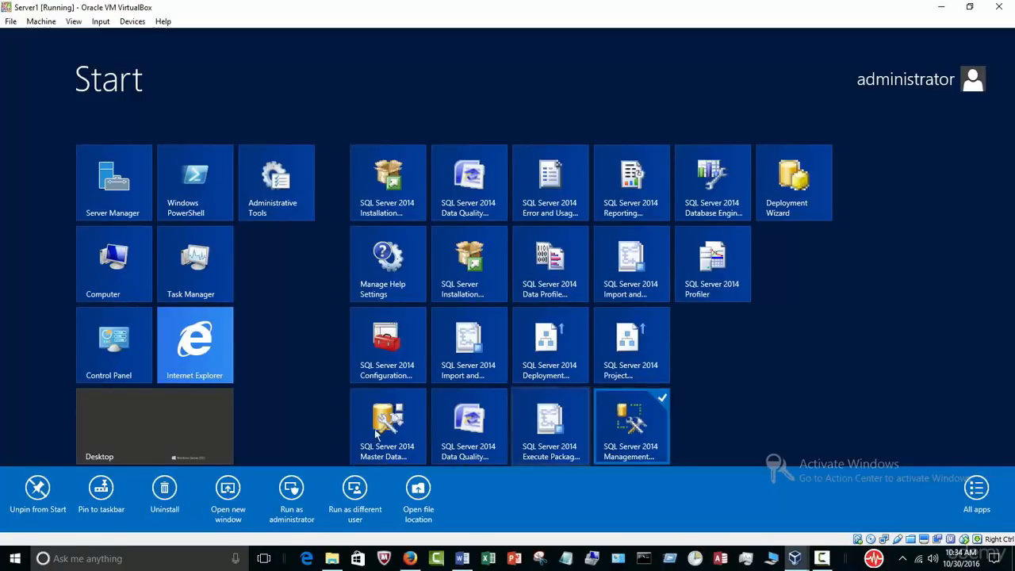
{"action": "left_click", "coordinate": [101, 491]}
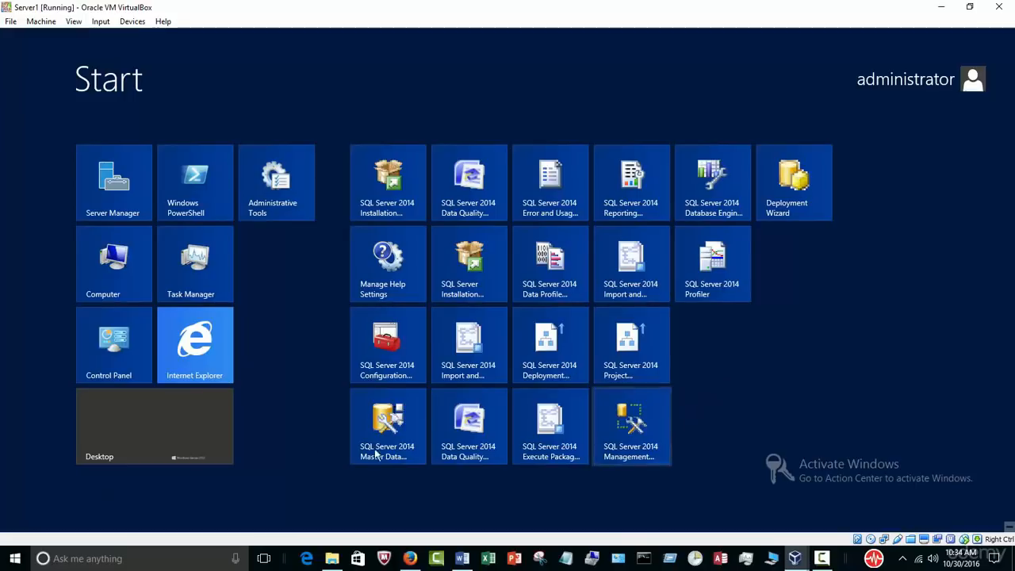
{"action": "left_click", "coordinate": [149, 435]}
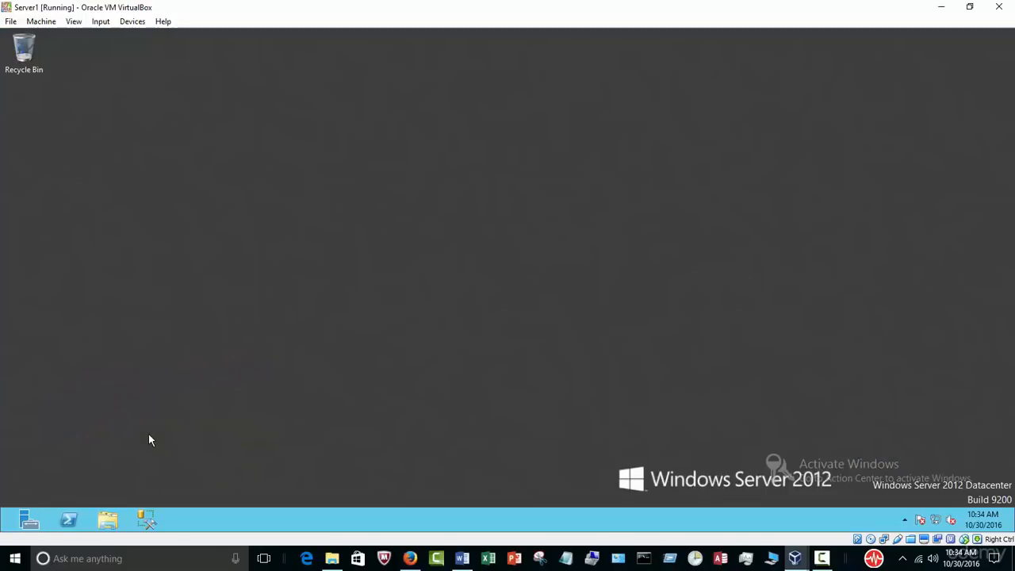
{"action": "left_click", "coordinate": [155, 514]}
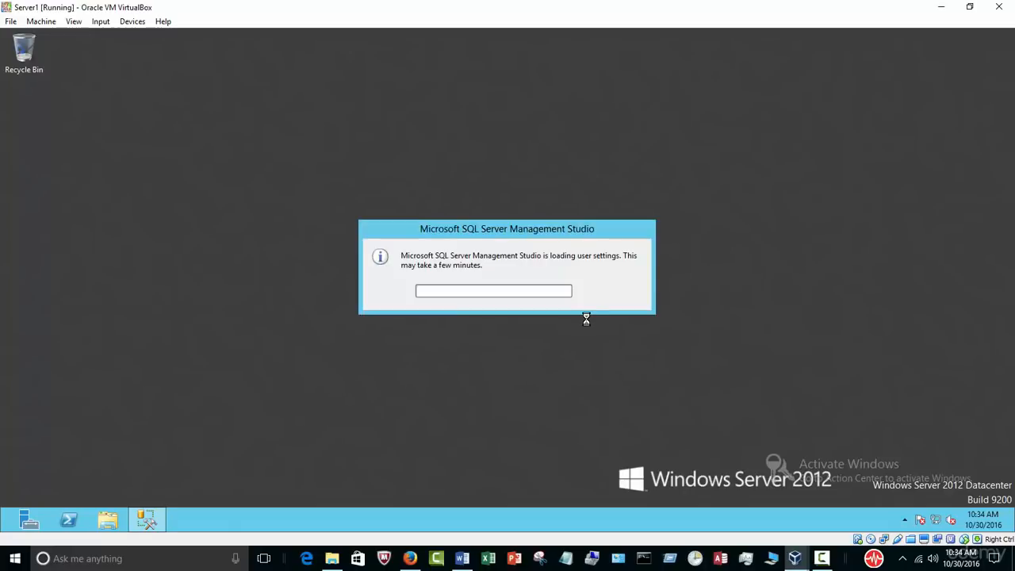
Step: Highlight the 'Attach AdventureWorks2014 database' step in the Word guide, then minimize Word
{"action": "left_click", "coordinate": [462, 556]}
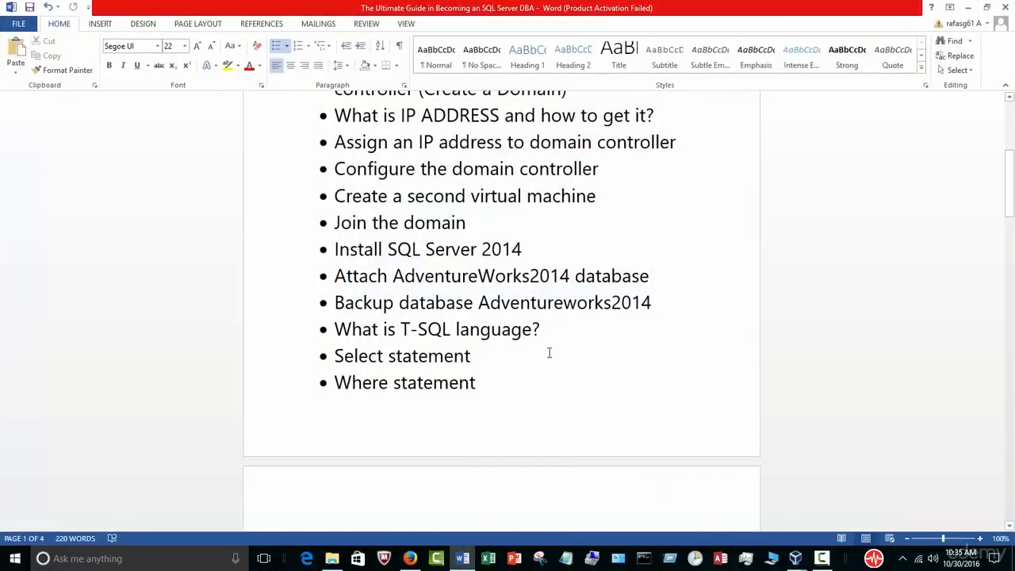
{"action": "left_click_drag", "start_coordinate": [531, 251], "coordinate": [352, 254]}
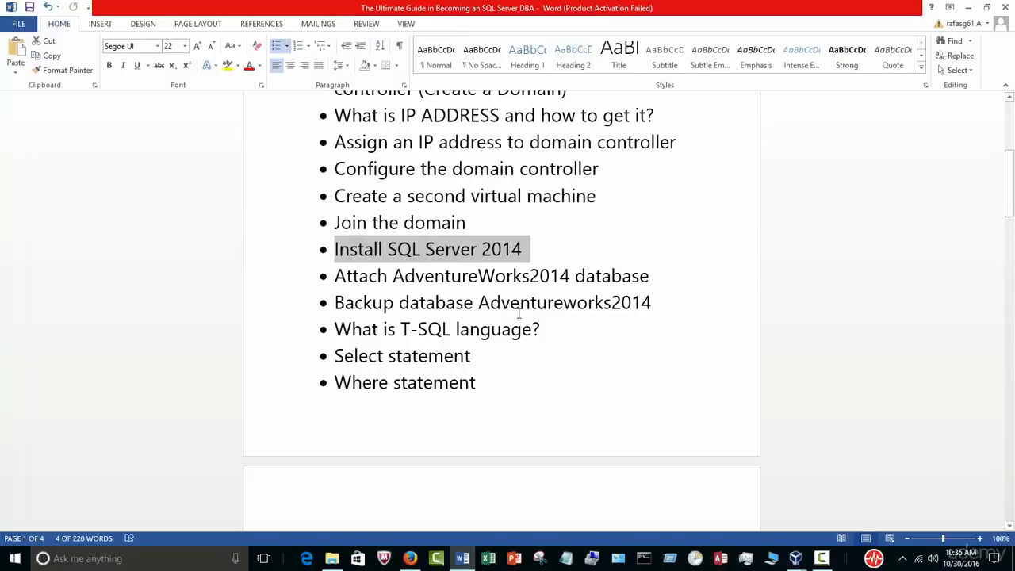
{"action": "left_click_drag", "start_coordinate": [650, 276], "coordinate": [364, 275]}
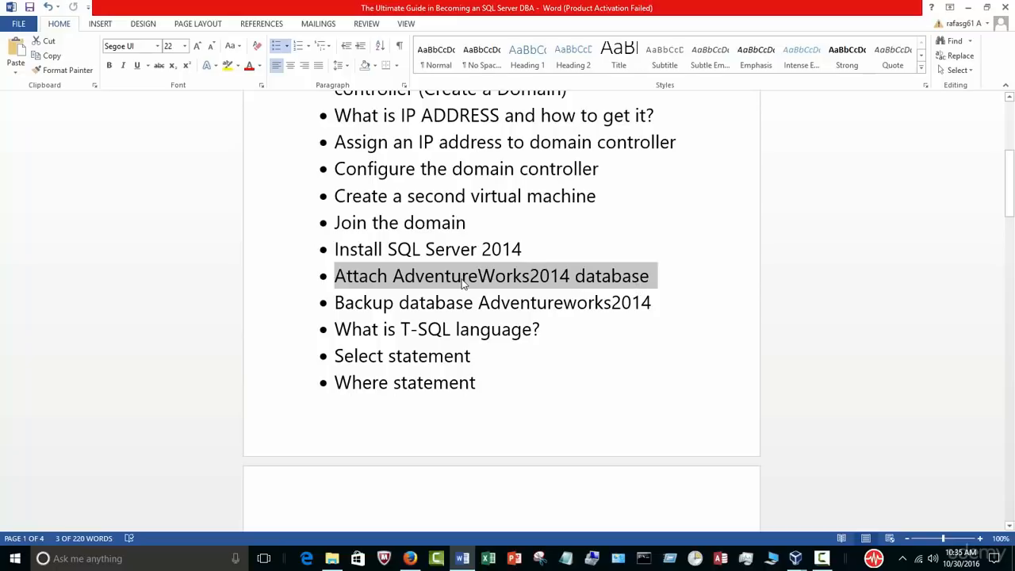
{"action": "left_click", "coordinate": [968, 7]}
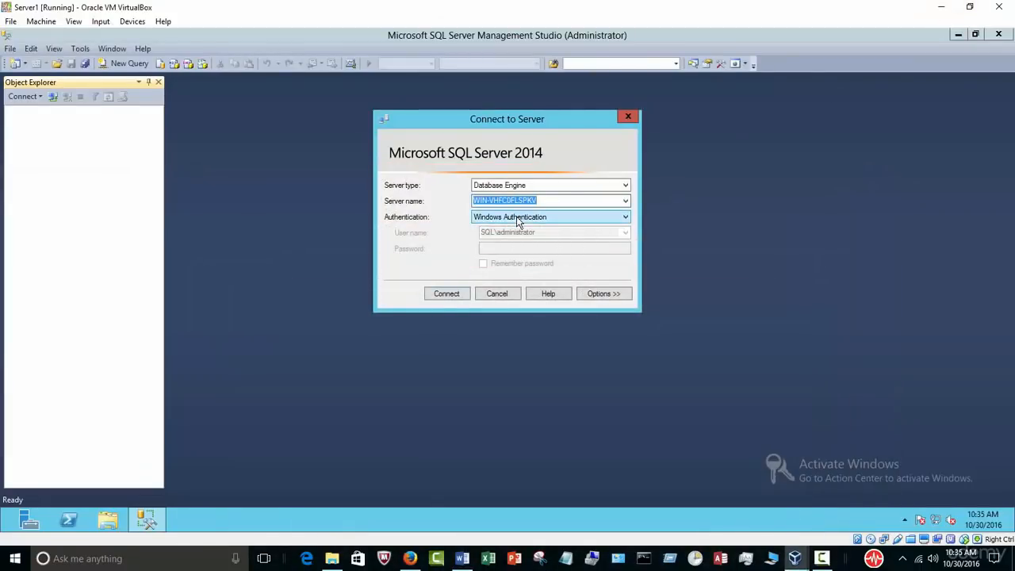
Step: Connect to the local Database Engine, widen Object Explorer, and expand the Databases node
{"action": "left_click", "coordinate": [446, 293]}
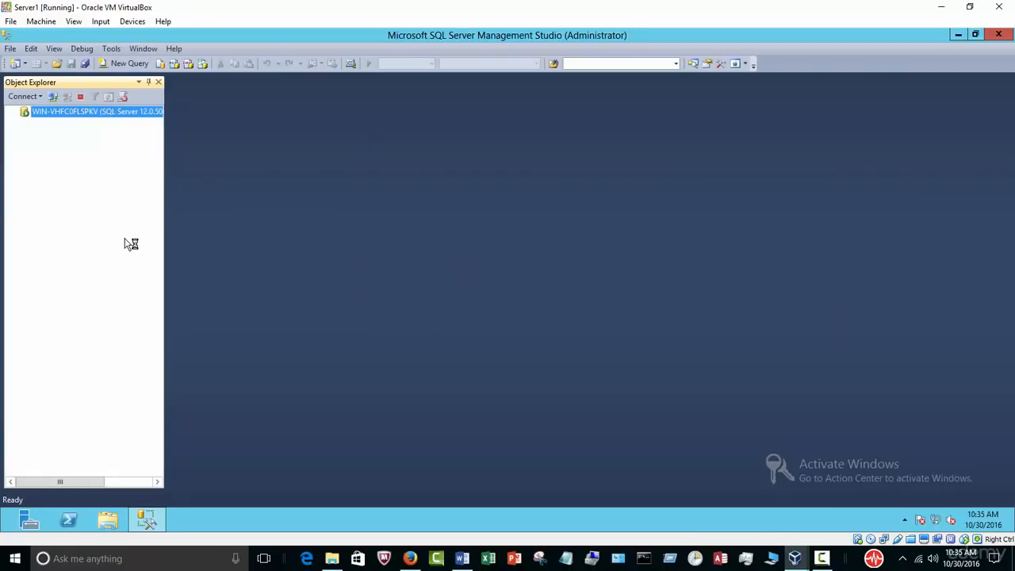
{"action": "left_click_drag", "start_coordinate": [165, 216], "coordinate": [204, 225]}
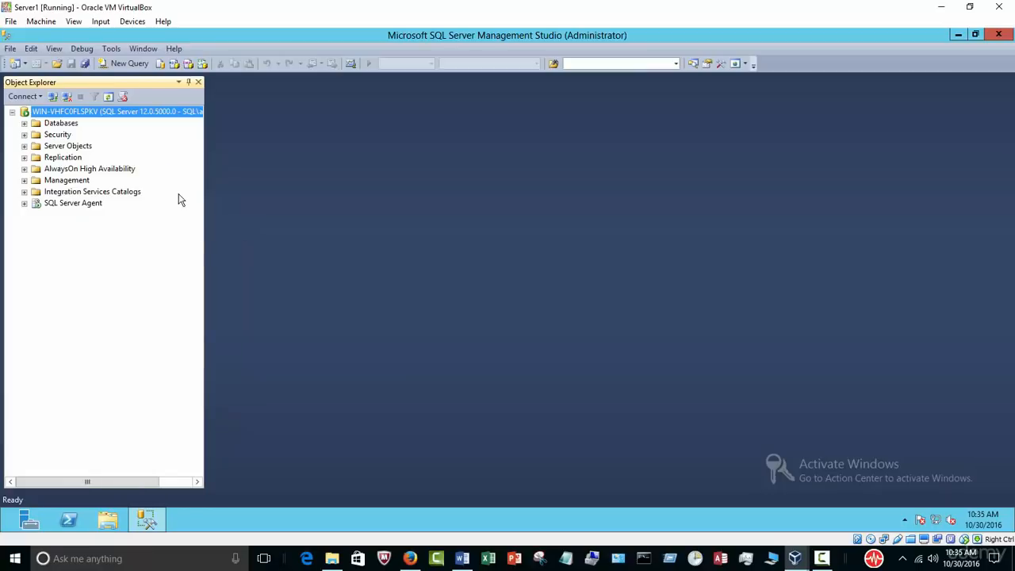
{"action": "left_click", "coordinate": [23, 123]}
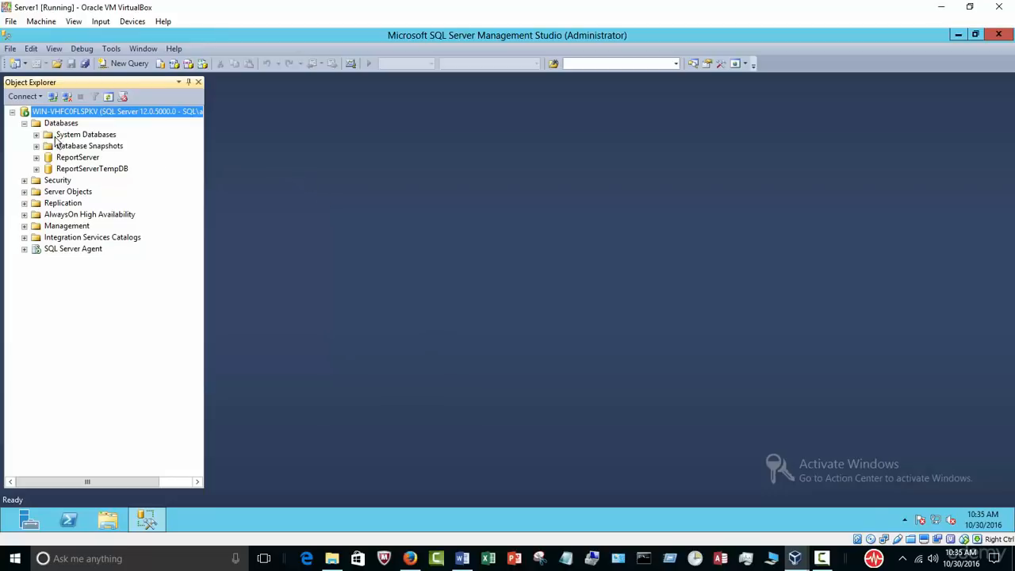
Step: Collapse the Databases node in SSMS Object Explorer and bring the Word course outline forward
{"action": "left_click", "coordinate": [24, 123]}
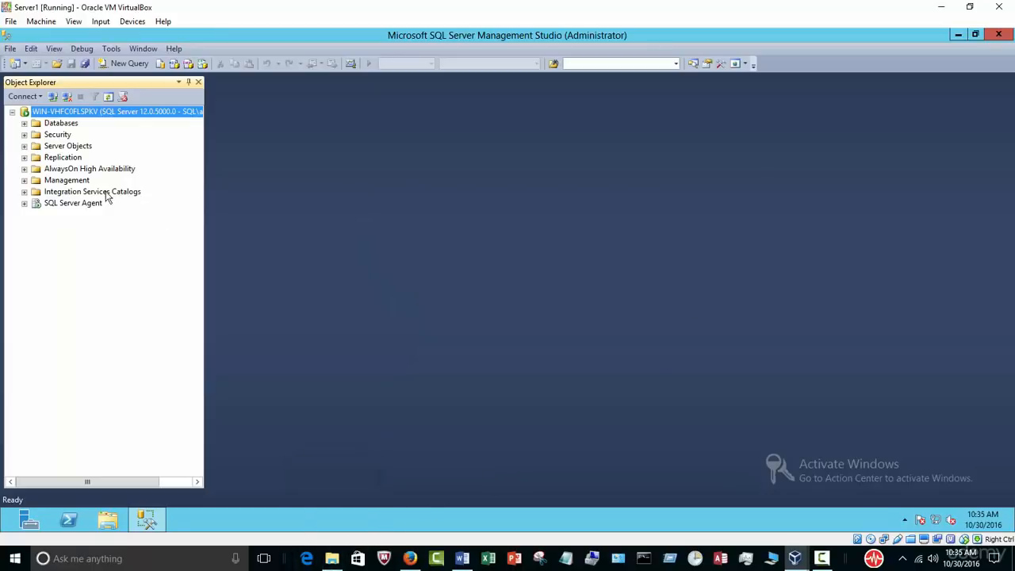
{"action": "left_click", "coordinate": [821, 556]}
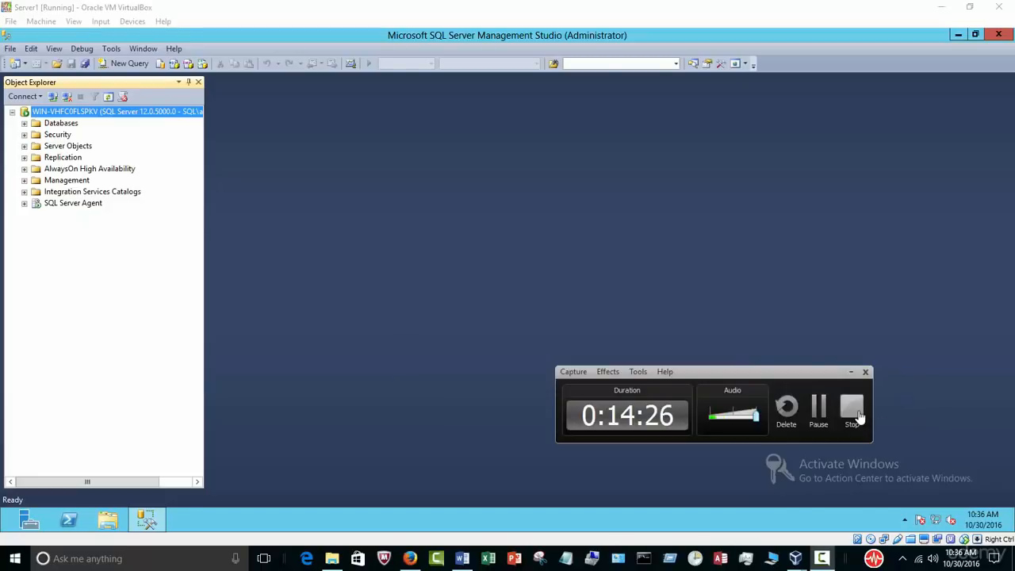
{"action": "left_click", "coordinate": [860, 415]}
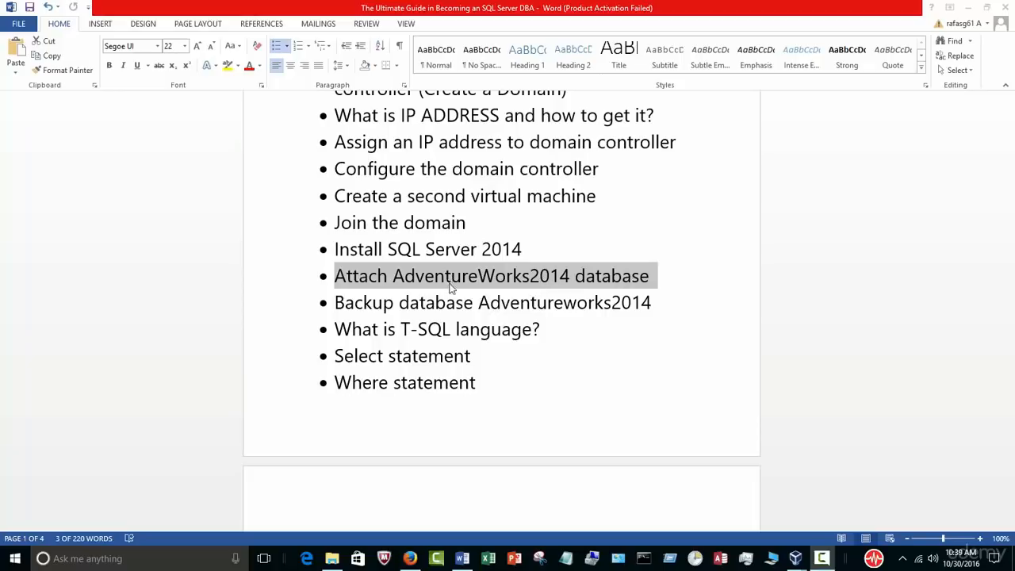
Step: Show the host's Downloads folder in File Explorer
{"action": "left_click", "coordinate": [332, 558]}
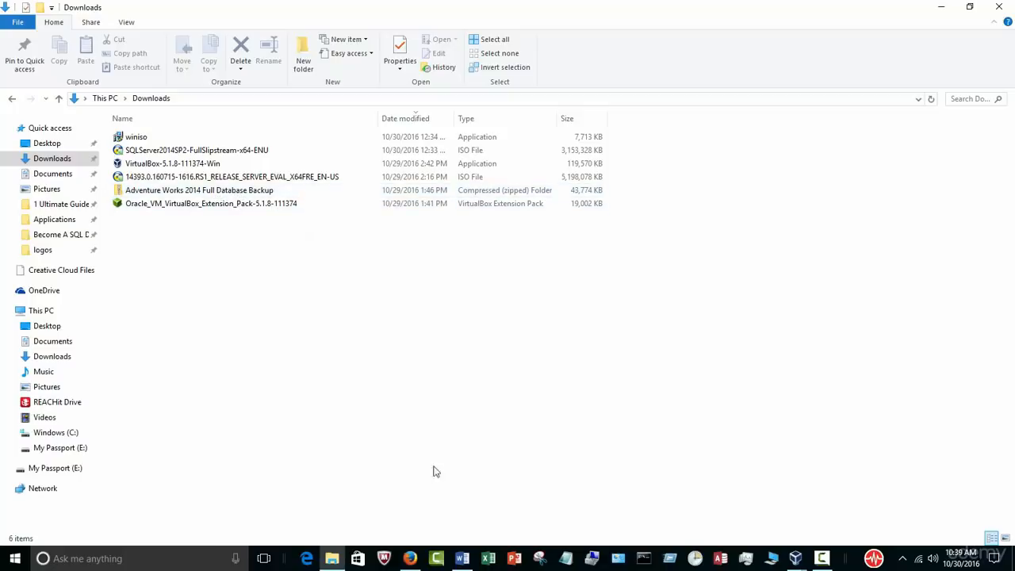
Step: On Server1, view the shared sql_2014 (\\vboxsrv) (E:) drive, then return to the host's Downloads folder
{"action": "mouse_move", "coordinate": [795, 558]}
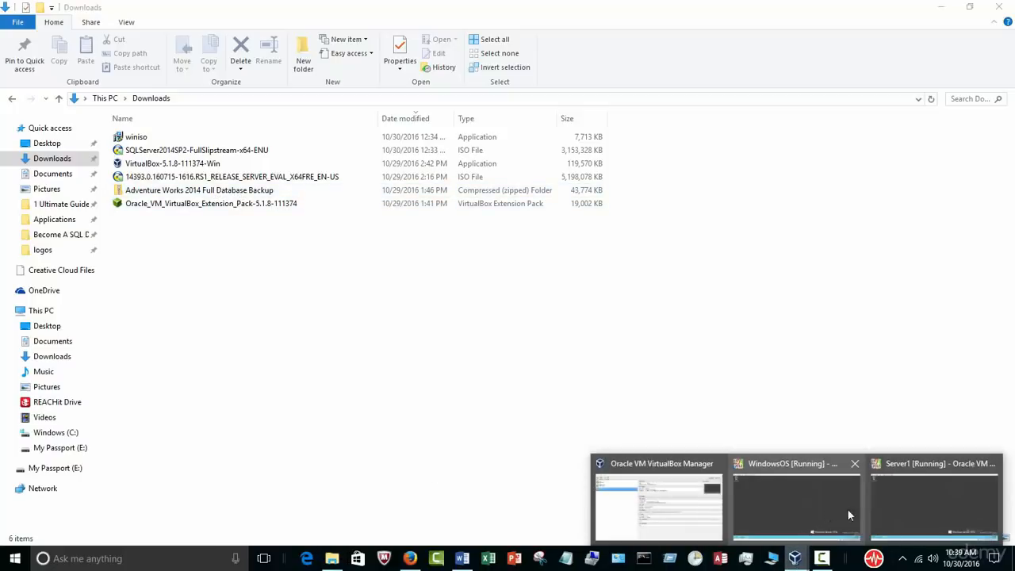
{"action": "left_click", "coordinate": [882, 503]}
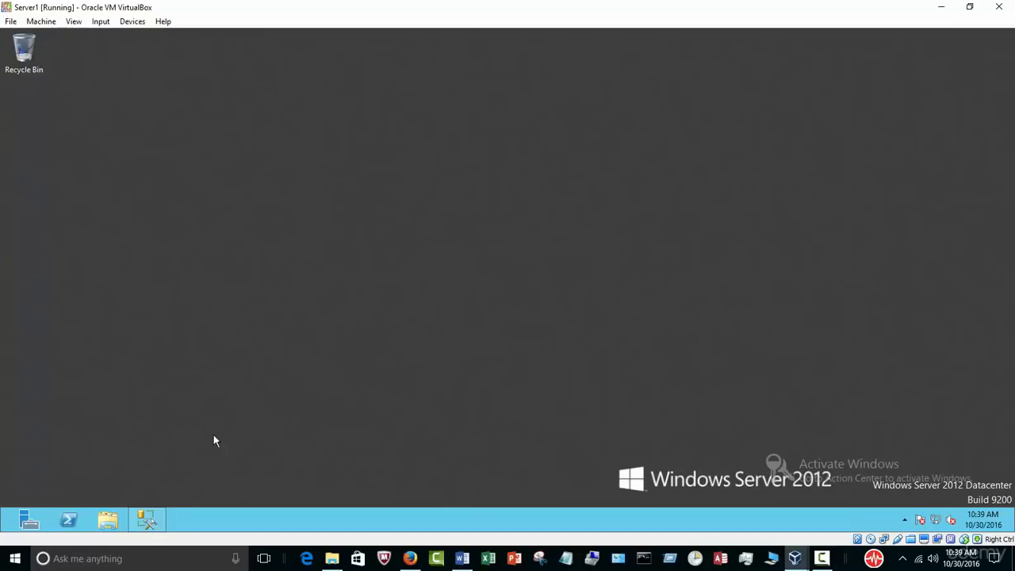
{"action": "left_click", "coordinate": [107, 519]}
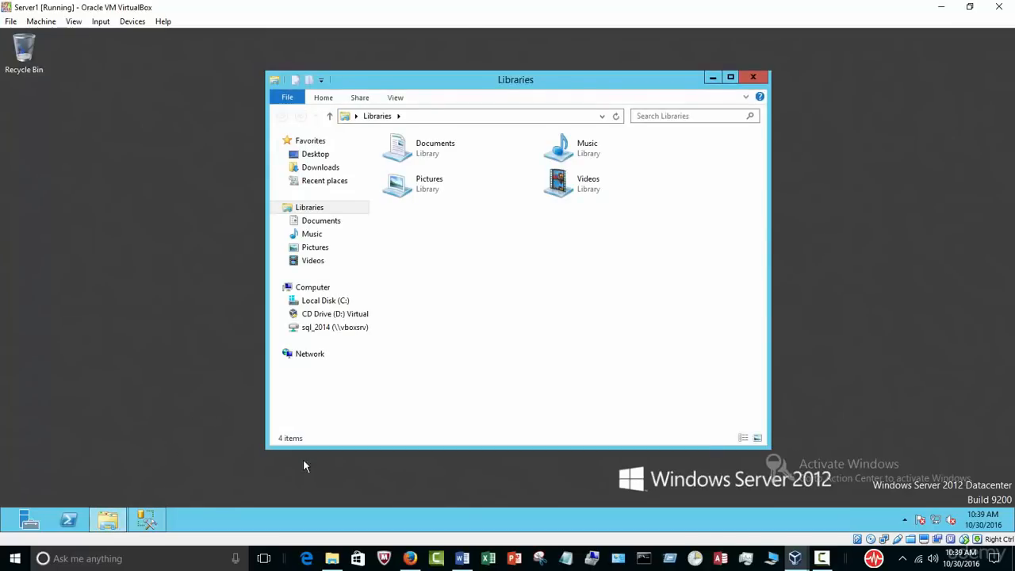
{"action": "left_click", "coordinate": [335, 329]}
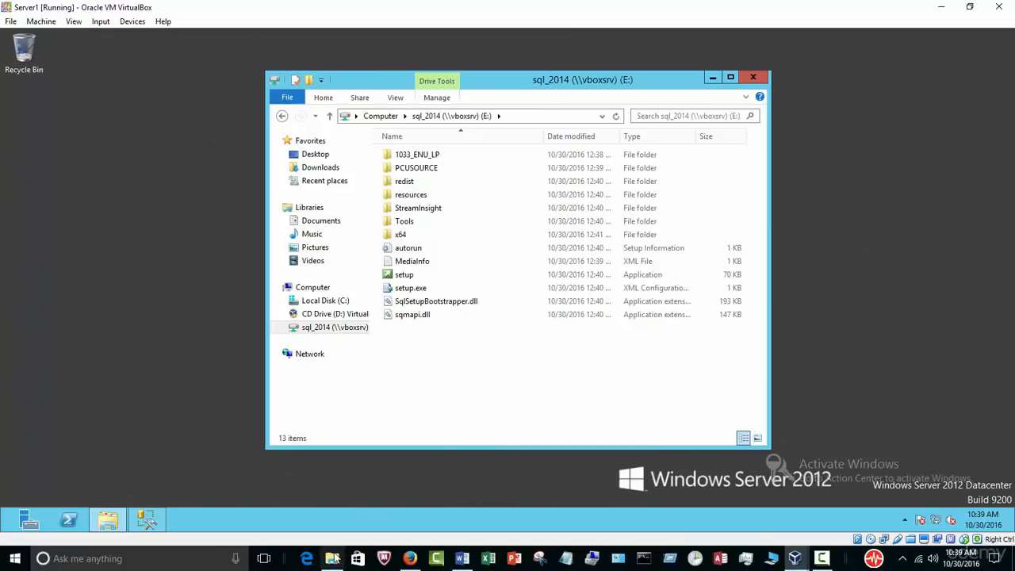
{"action": "left_click", "coordinate": [359, 503]}
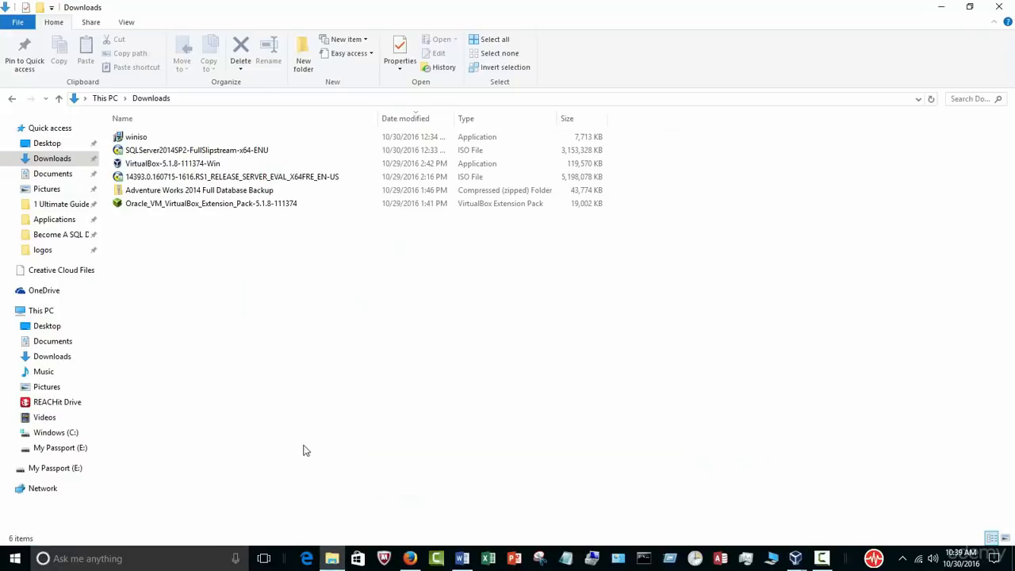
Step: Copy the Adventure Works 2014 backup zip from Downloads into C:\sql 2014
{"action": "left_click", "coordinate": [197, 194]}
{"action": "right_click", "coordinate": [197, 194]}
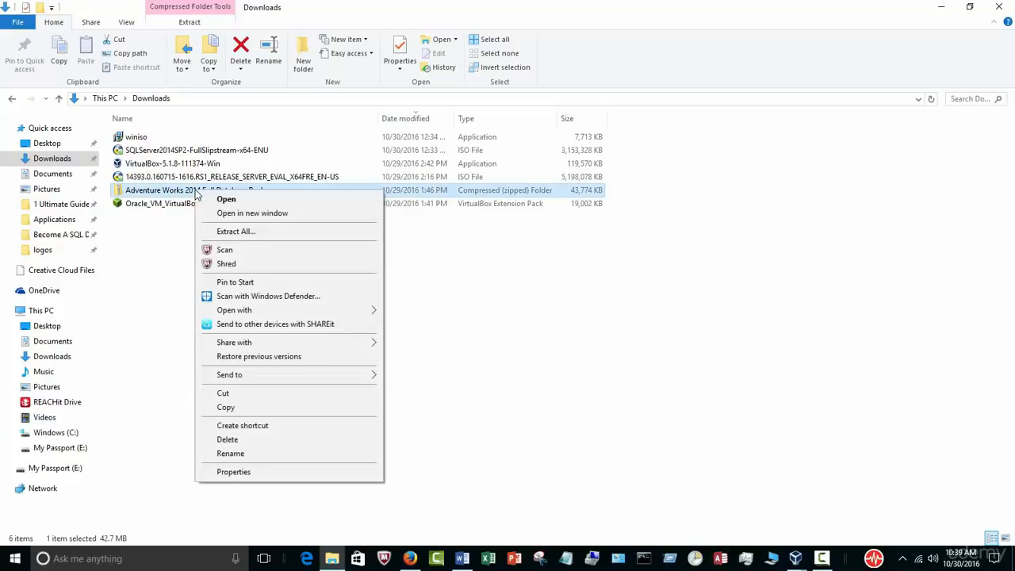
{"action": "left_click", "coordinate": [243, 408]}
{"action": "left_click", "coordinate": [70, 438]}
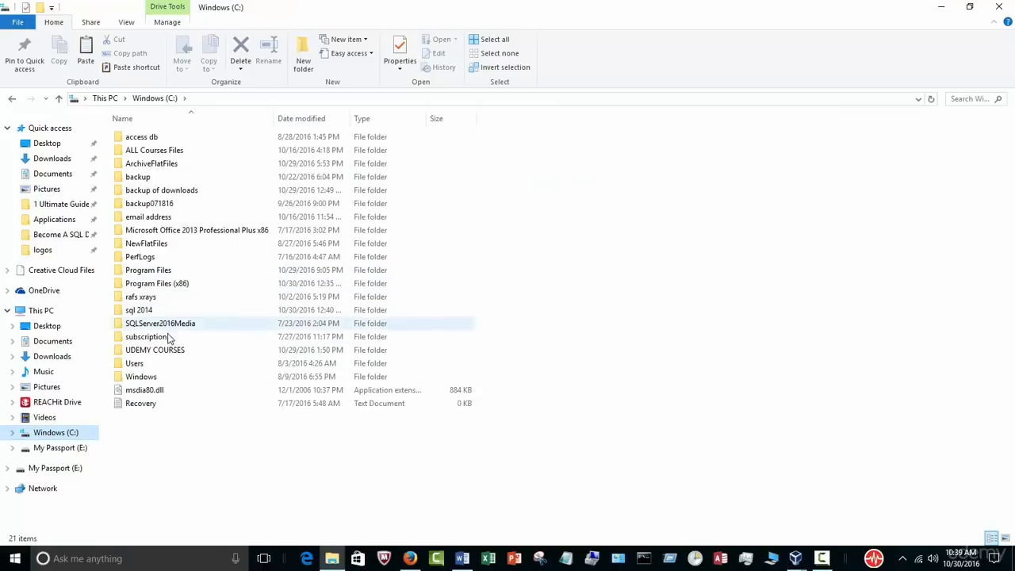
{"action": "double_click", "coordinate": [144, 311]}
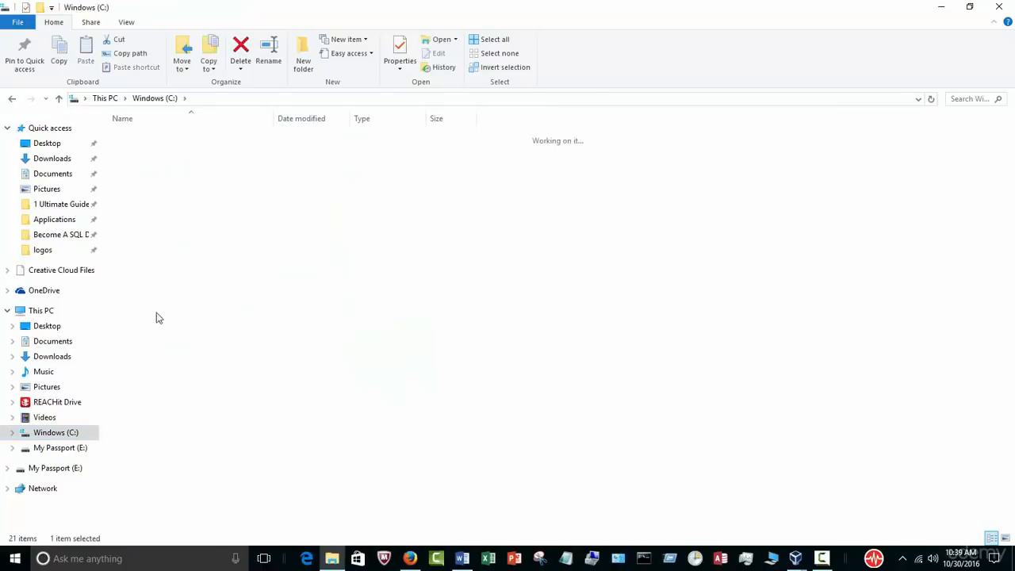
{"action": "right_click", "coordinate": [229, 375]}
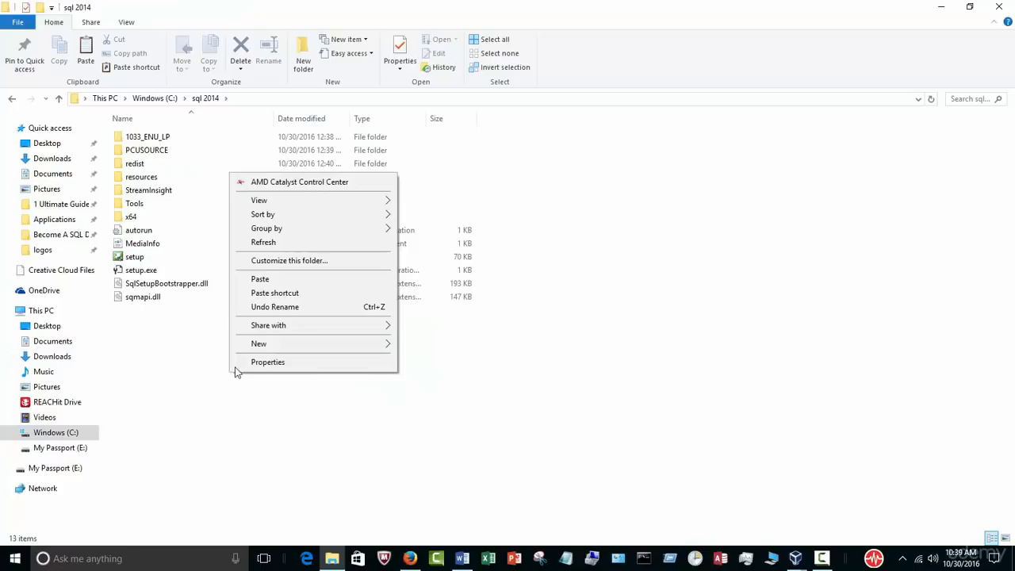
{"action": "left_click", "coordinate": [259, 280]}
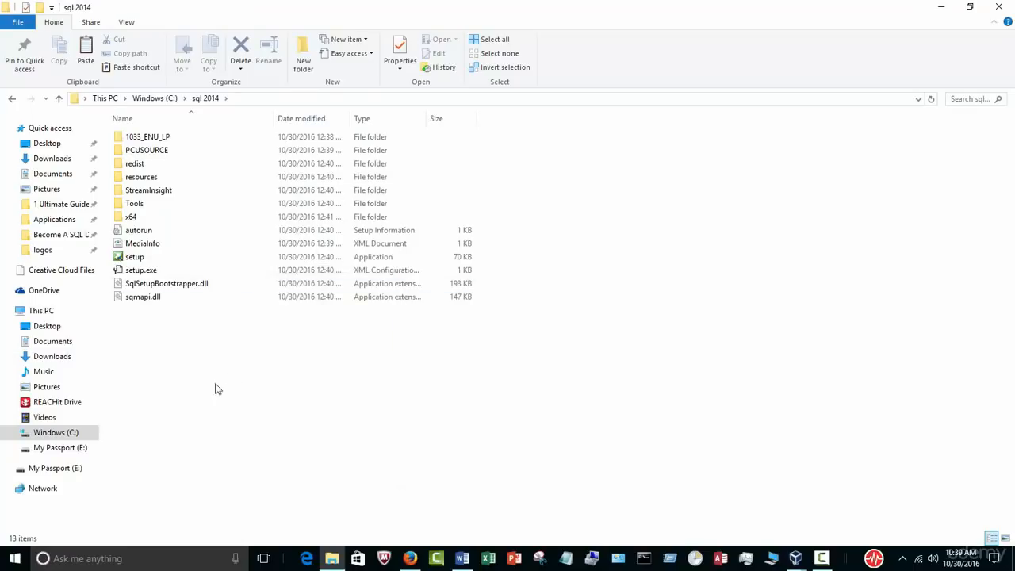
Step: Extract the copied zip into C:\sql 2014 as an Adventure Works backup folder
{"action": "double_click", "coordinate": [277, 125]}
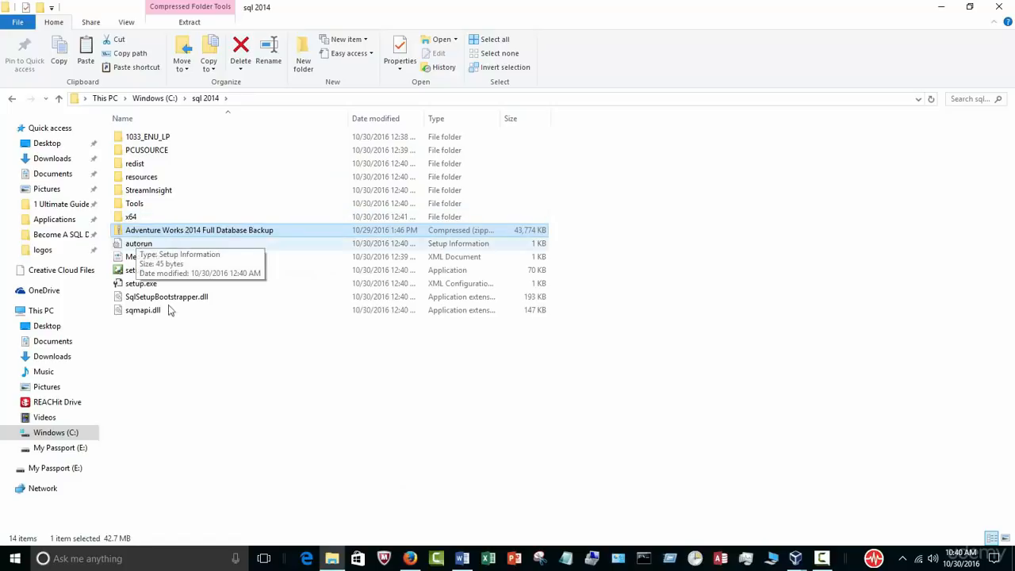
{"action": "right_click", "coordinate": [223, 233]}
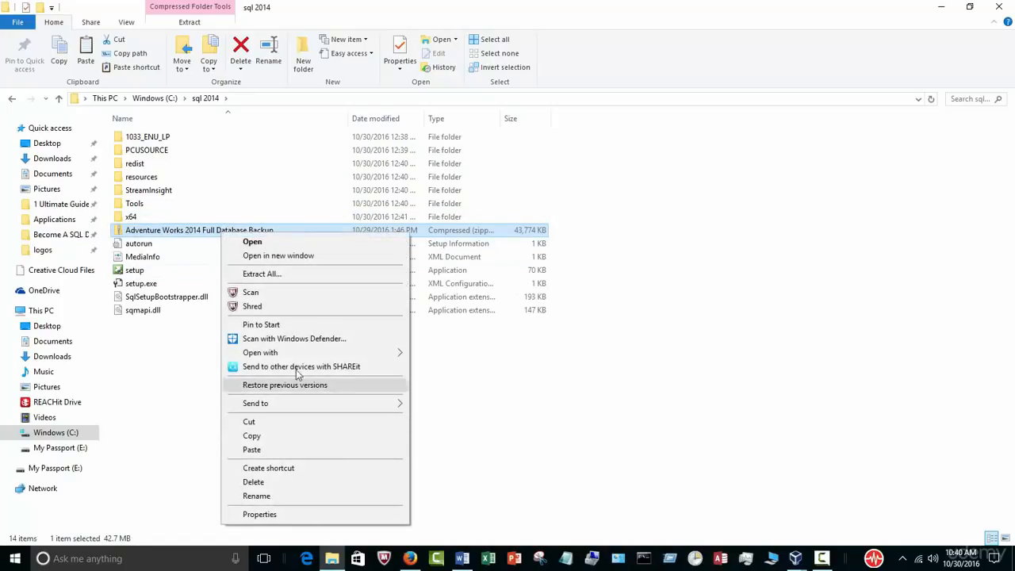
{"action": "left_click", "coordinate": [313, 275]}
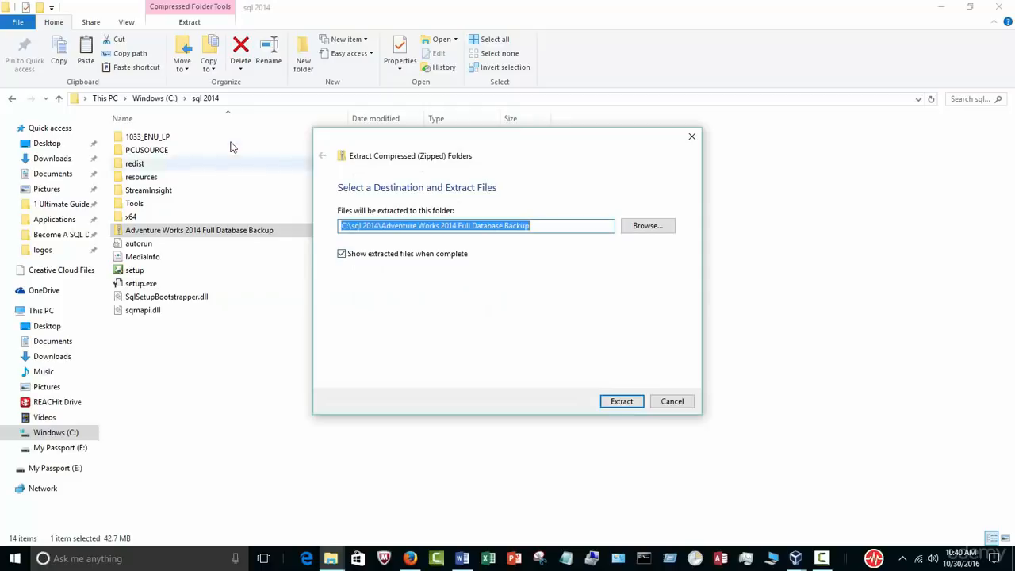
{"action": "left_click", "coordinate": [621, 402]}
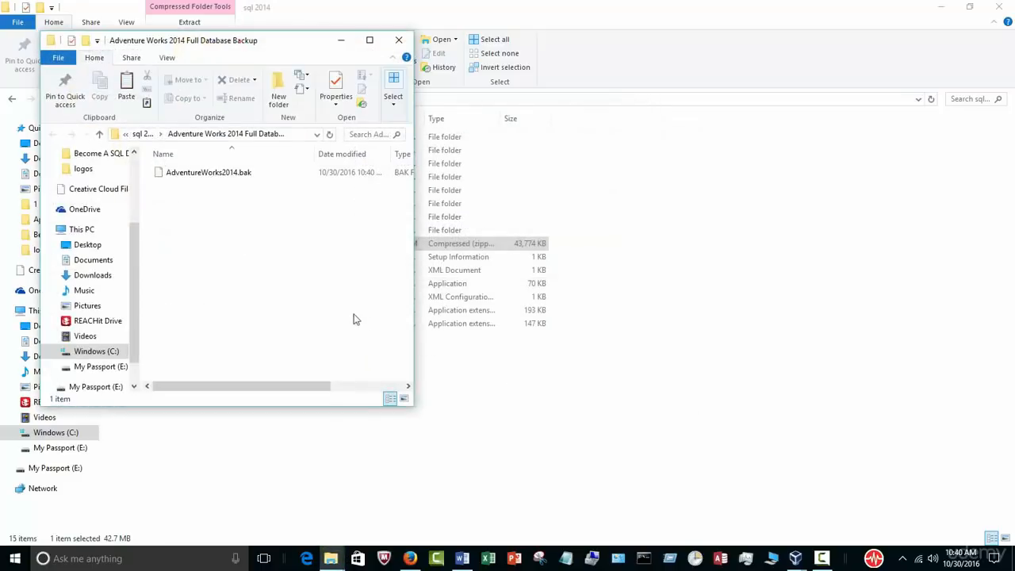
{"action": "left_click", "coordinate": [397, 40]}
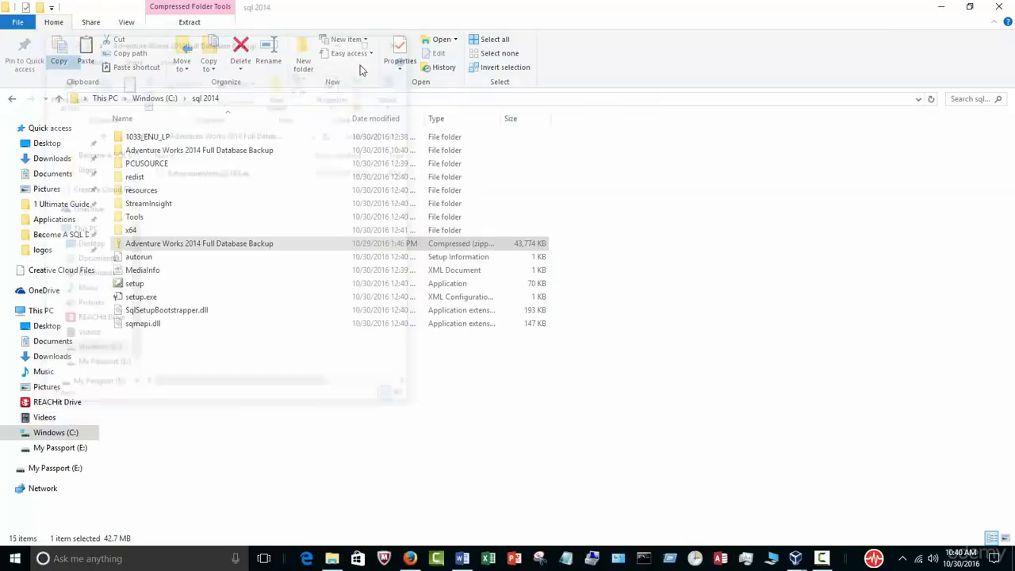
{"action": "left_click", "coordinate": [231, 155]}
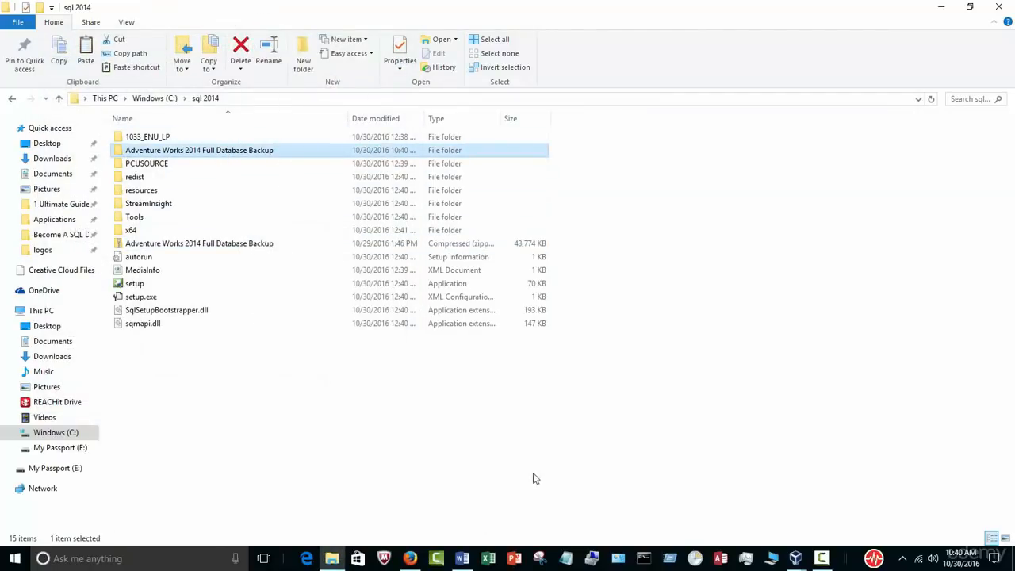
{"action": "left_click", "coordinate": [571, 455]}
Step: Refresh the shared sql_2014 drive in the Server1 VM to show the newly extracted files
{"action": "mouse_move", "coordinate": [795, 558]}
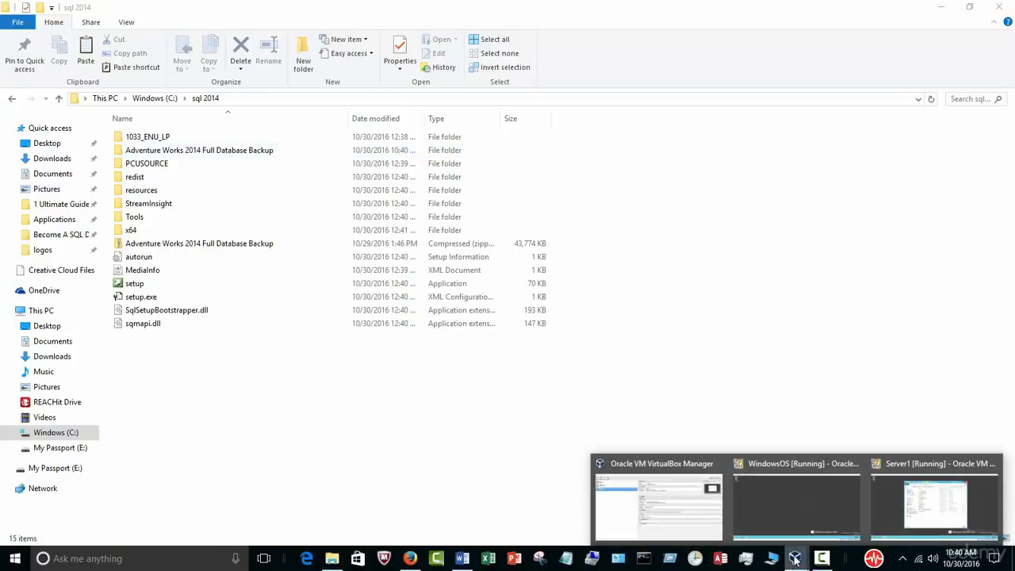
{"action": "left_click", "coordinate": [878, 516]}
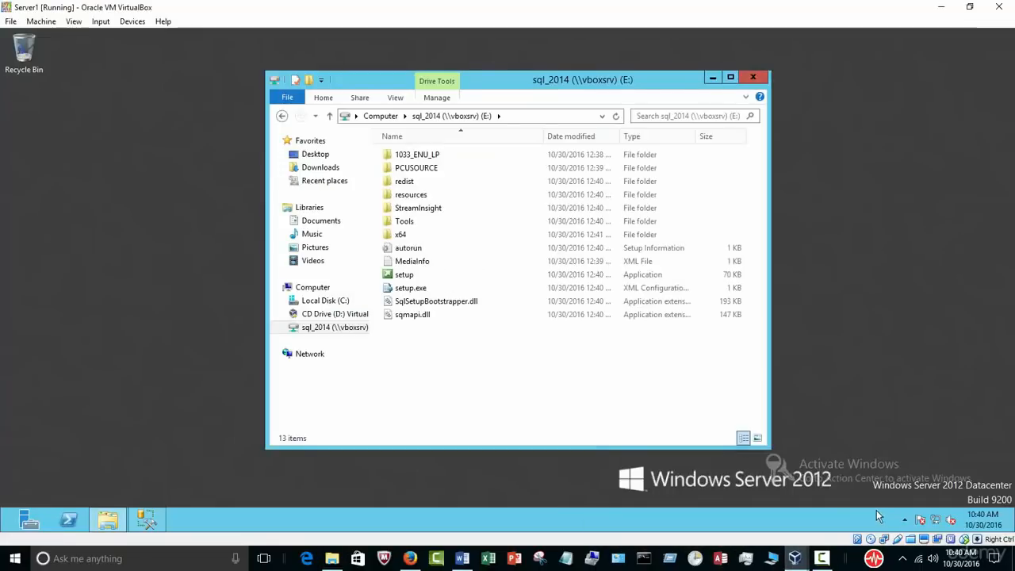
{"action": "right_click", "coordinate": [462, 400]}
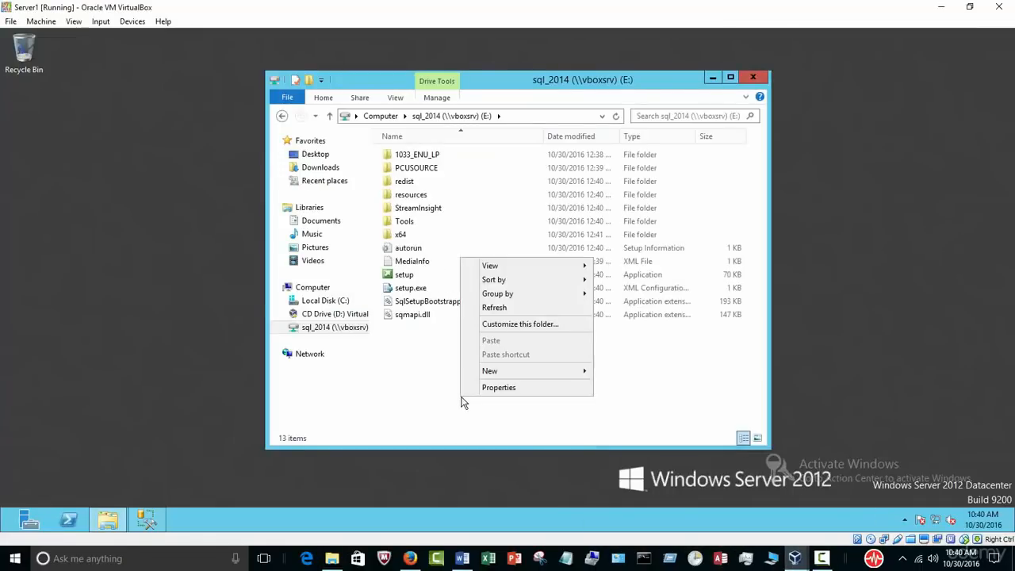
{"action": "left_click", "coordinate": [500, 314]}
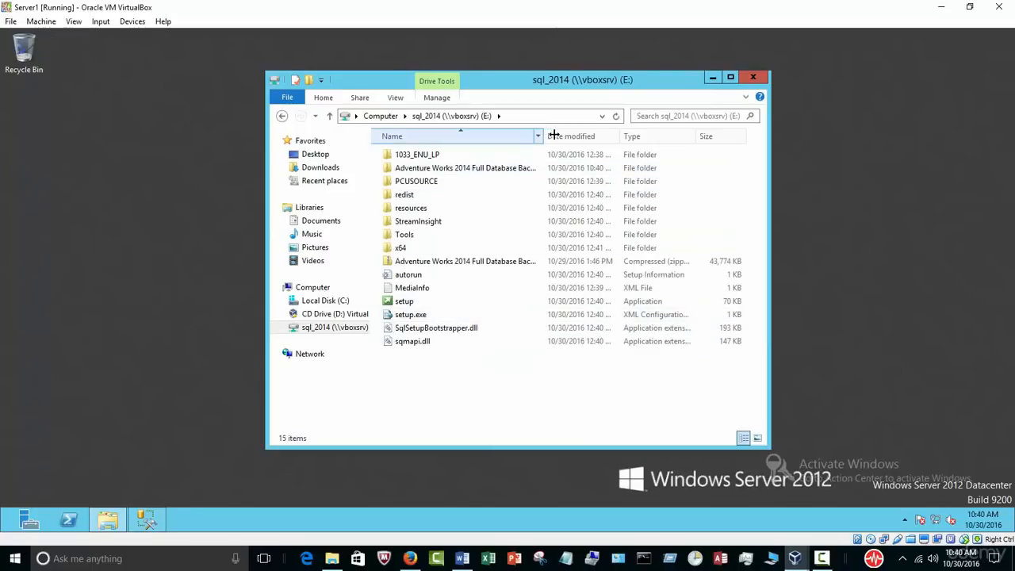
{"action": "left_click_drag", "start_coordinate": [549, 135], "coordinate": [619, 136]}
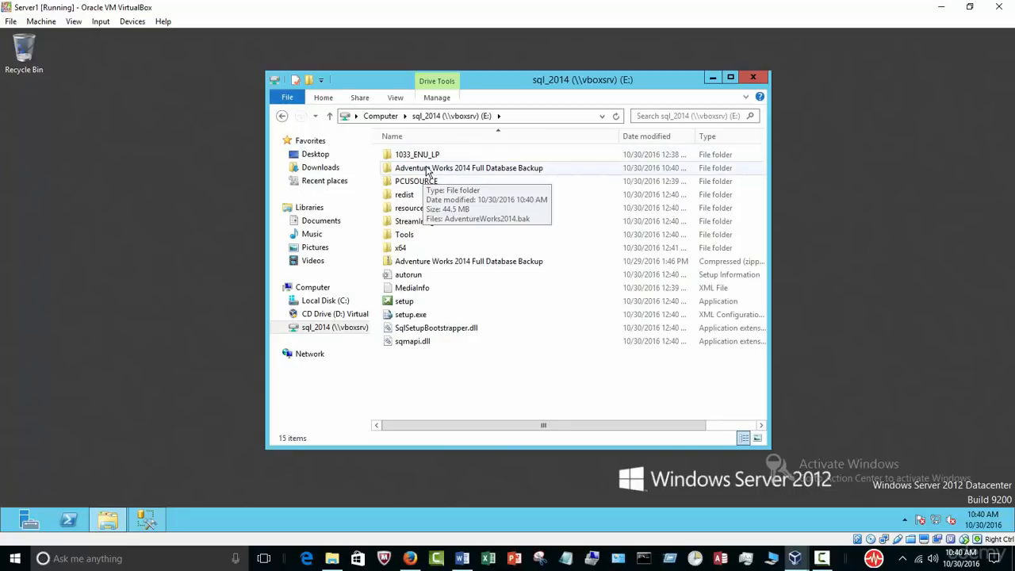
Step: Open the extracted Adventure Works folder on the shared drive and copy AdventureWorks2014.bak
{"action": "left_click", "coordinate": [332, 558]}
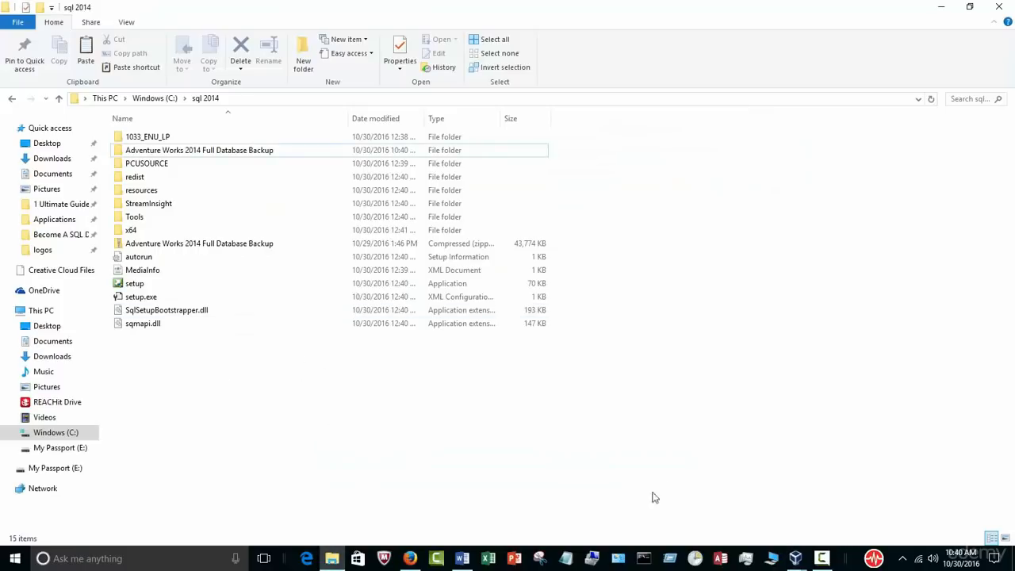
{"action": "left_click", "coordinate": [796, 558]}
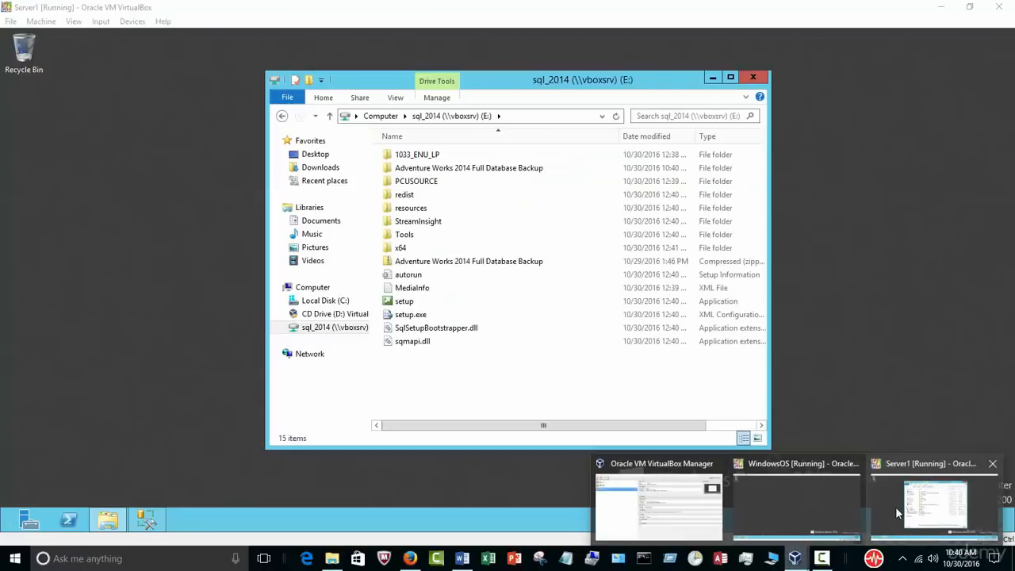
{"action": "left_click", "coordinate": [888, 505]}
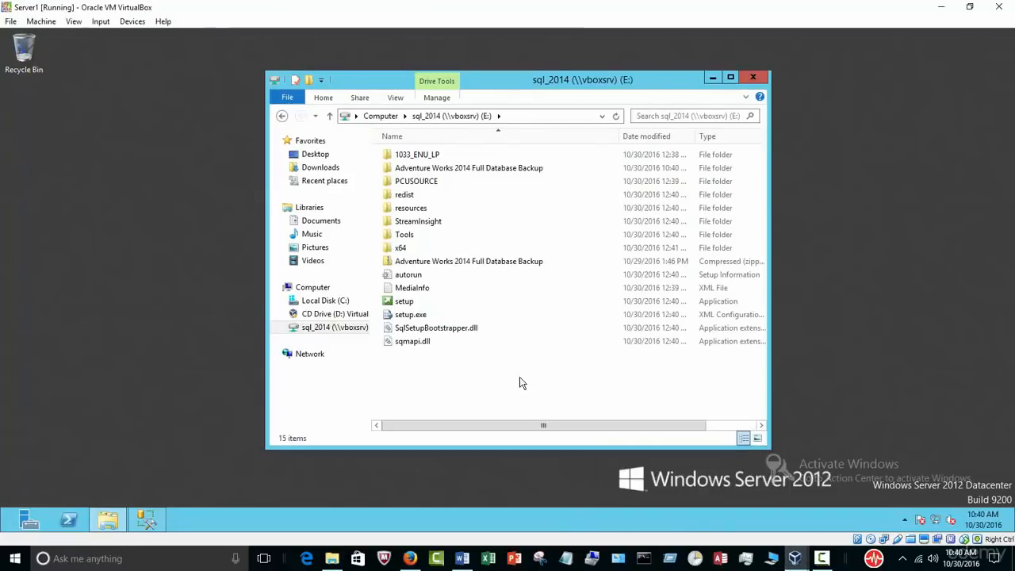
{"action": "double_click", "coordinate": [482, 168]}
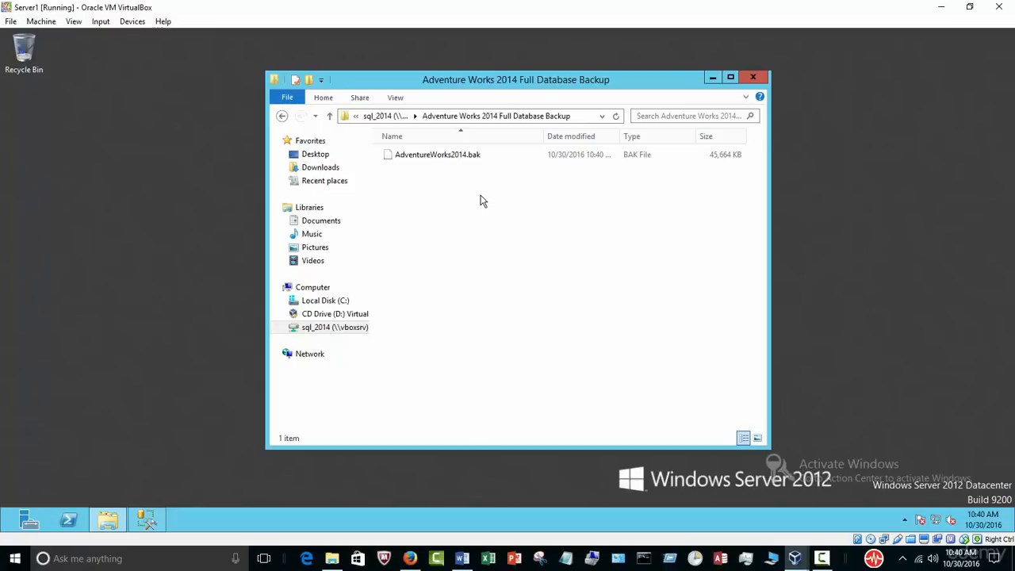
{"action": "right_click", "coordinate": [450, 155]}
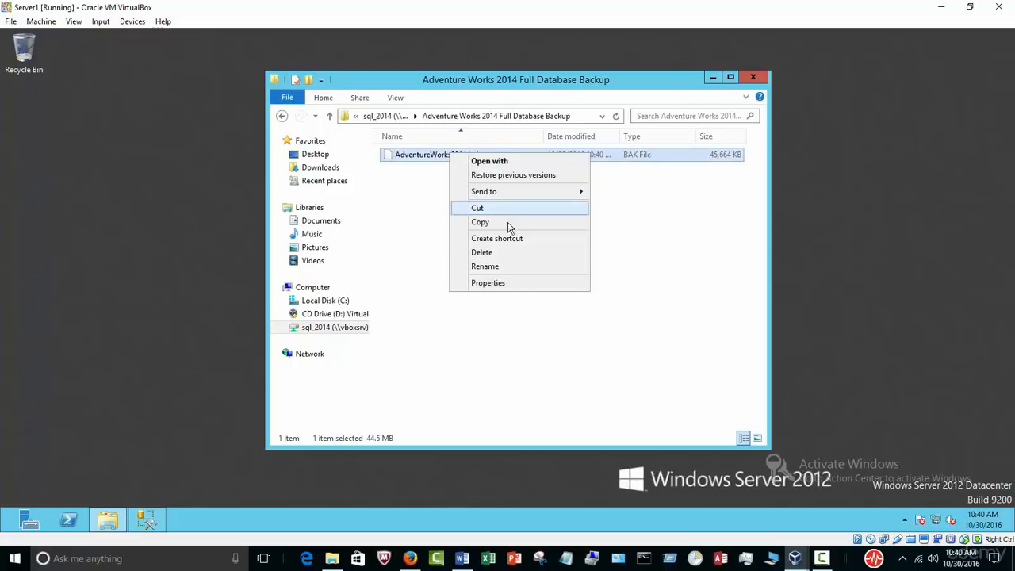
{"action": "left_click", "coordinate": [497, 223]}
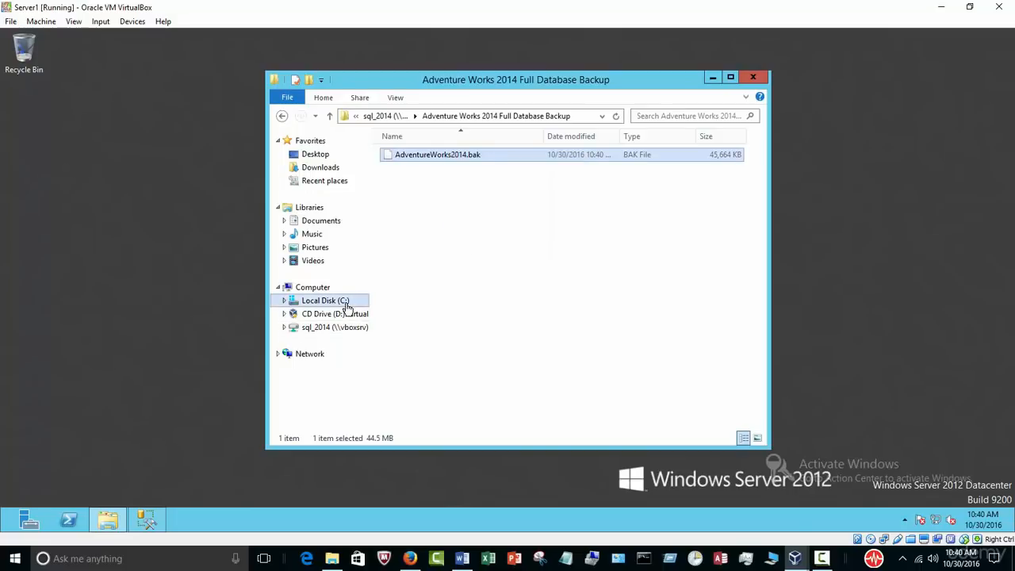
Step: Create a folder named backup on C:, paste AdventureWorks2014.bak into it, and close the window
{"action": "left_click", "coordinate": [325, 301]}
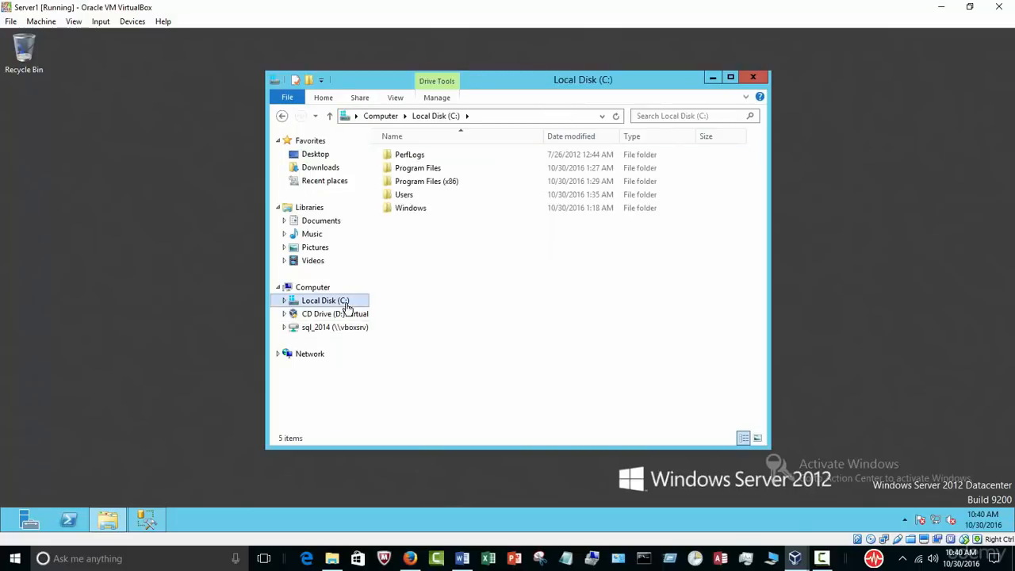
{"action": "right_click", "coordinate": [447, 265]}
{"action": "mouse_move", "coordinate": [478, 378]}
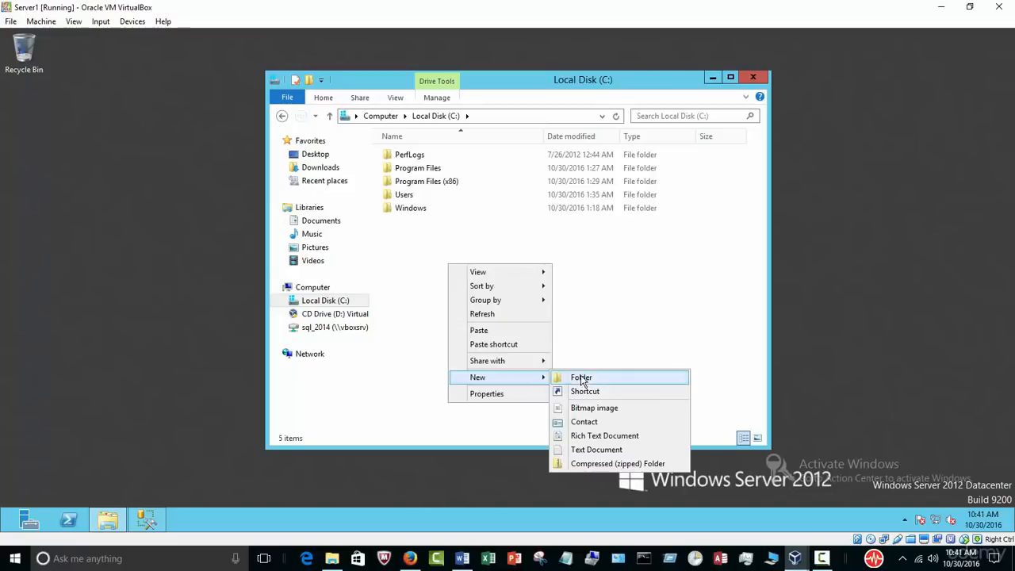
{"action": "left_click", "coordinate": [581, 379]}
{"action": "type", "text": "b"}
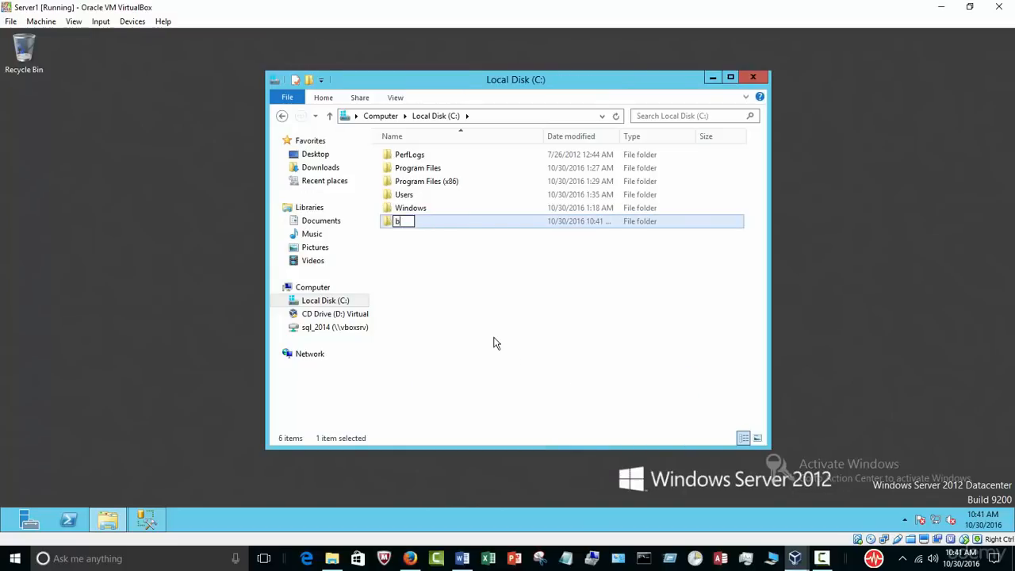
{"action": "type", "text": "ackup"}
{"action": "left_click", "coordinate": [451, 294]}
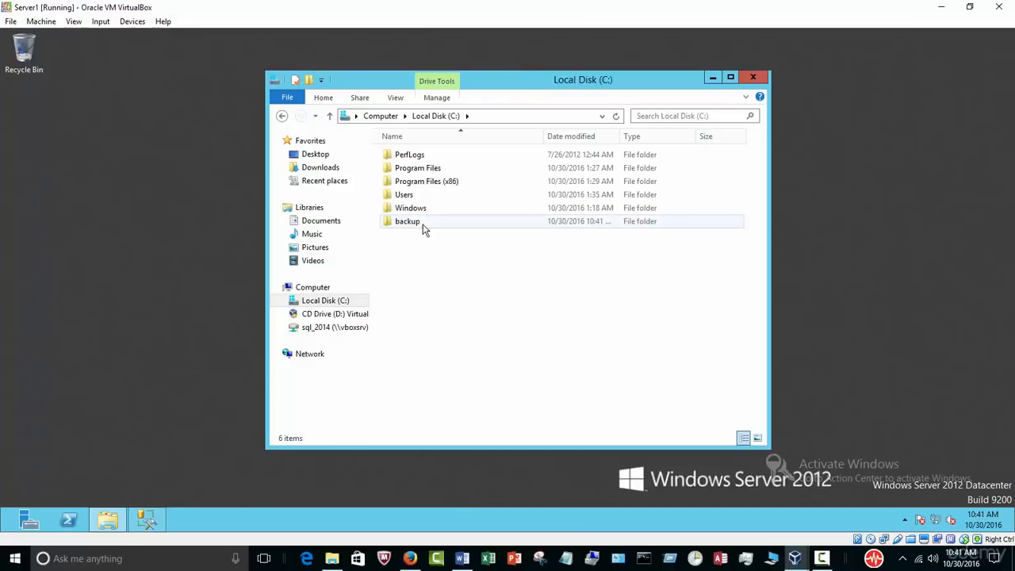
{"action": "double_click", "coordinate": [423, 229]}
{"action": "right_click", "coordinate": [422, 188]}
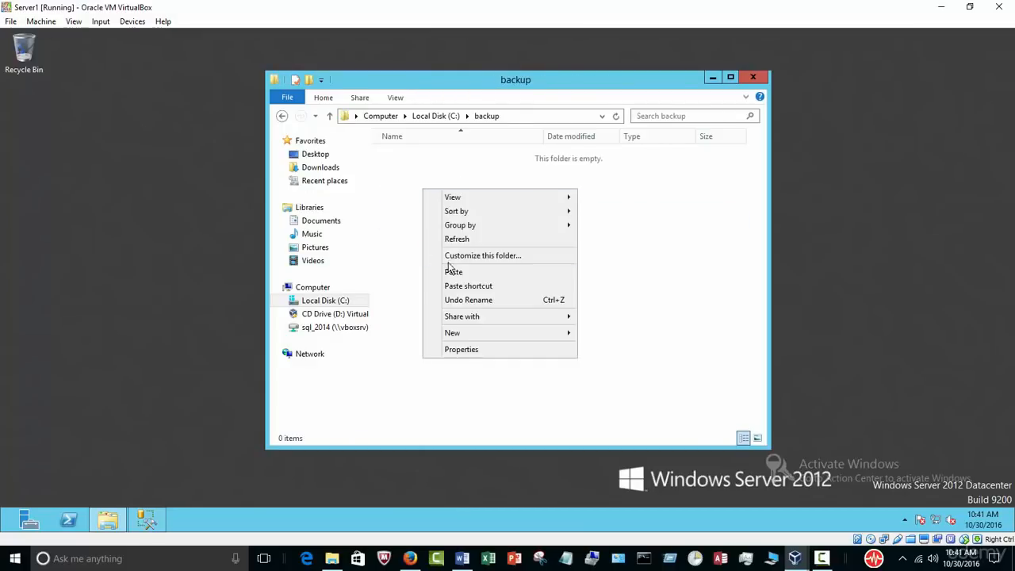
{"action": "left_click", "coordinate": [464, 273]}
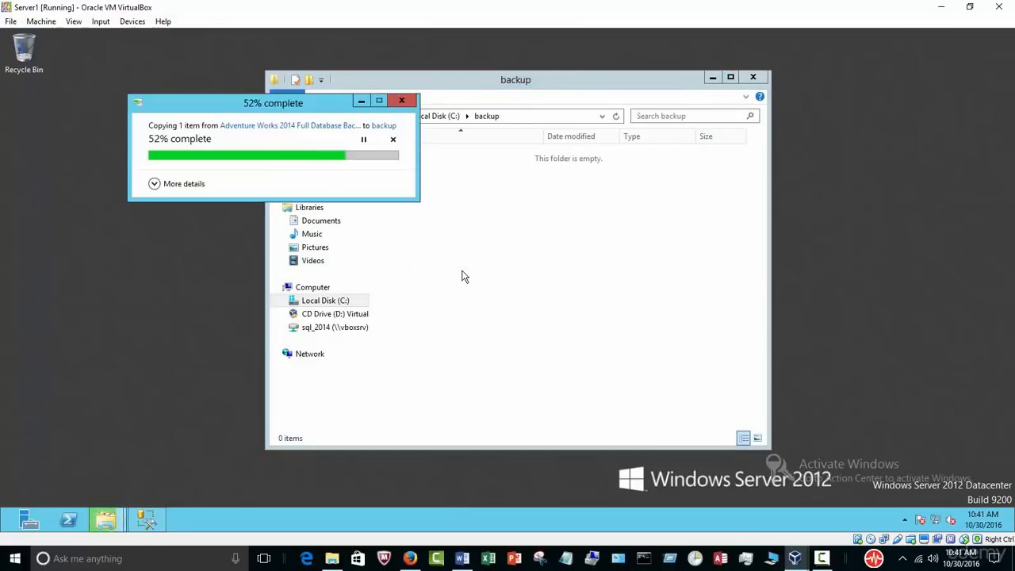
{"action": "left_click", "coordinate": [755, 78]}
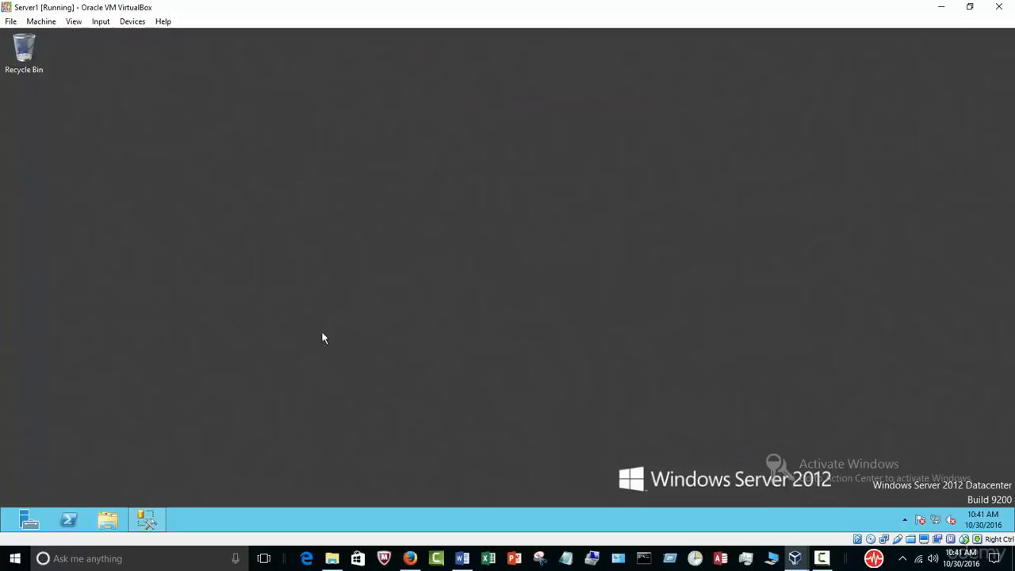
Step: In SSMS, start a database restore from a backup device and add a backup file
{"action": "left_click", "coordinate": [147, 522]}
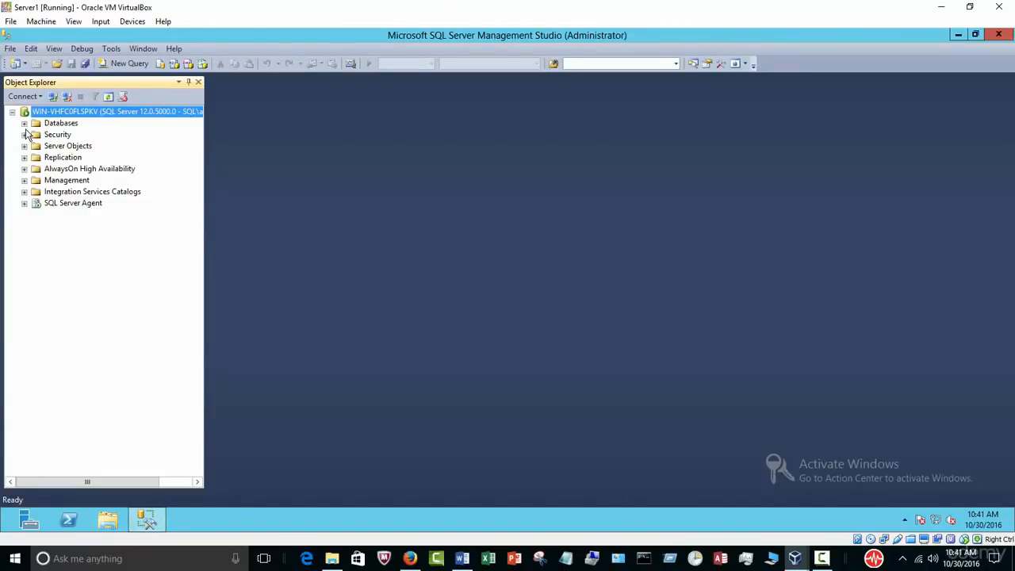
{"action": "left_click", "coordinate": [49, 124]}
{"action": "right_click", "coordinate": [48, 127]}
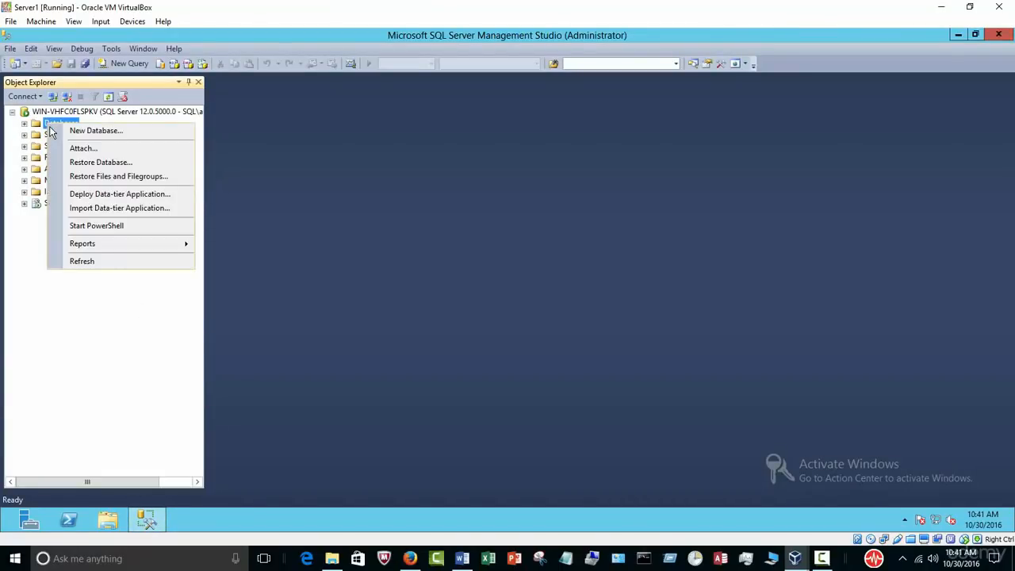
{"action": "left_click", "coordinate": [112, 163]}
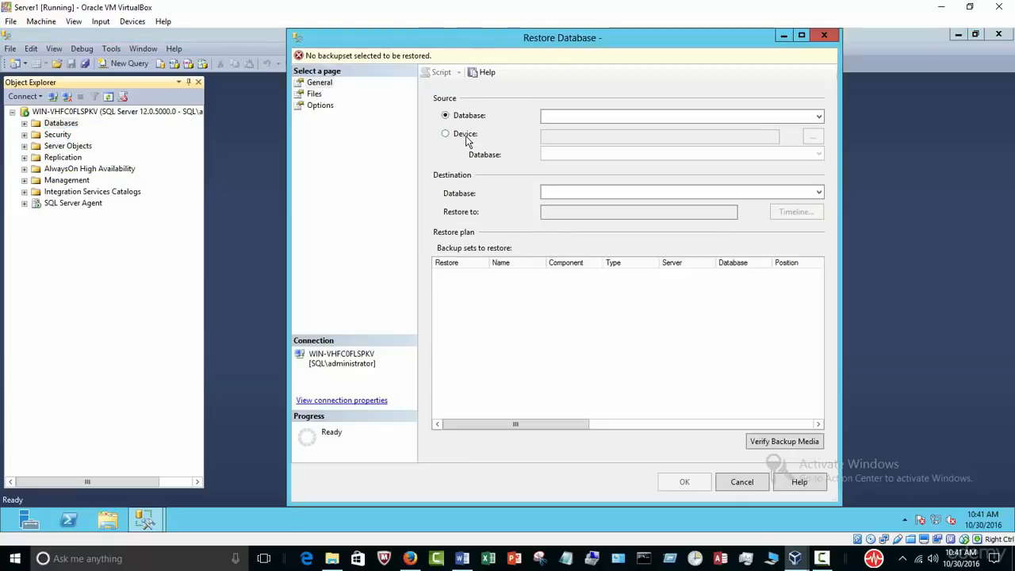
{"action": "left_click", "coordinate": [469, 136]}
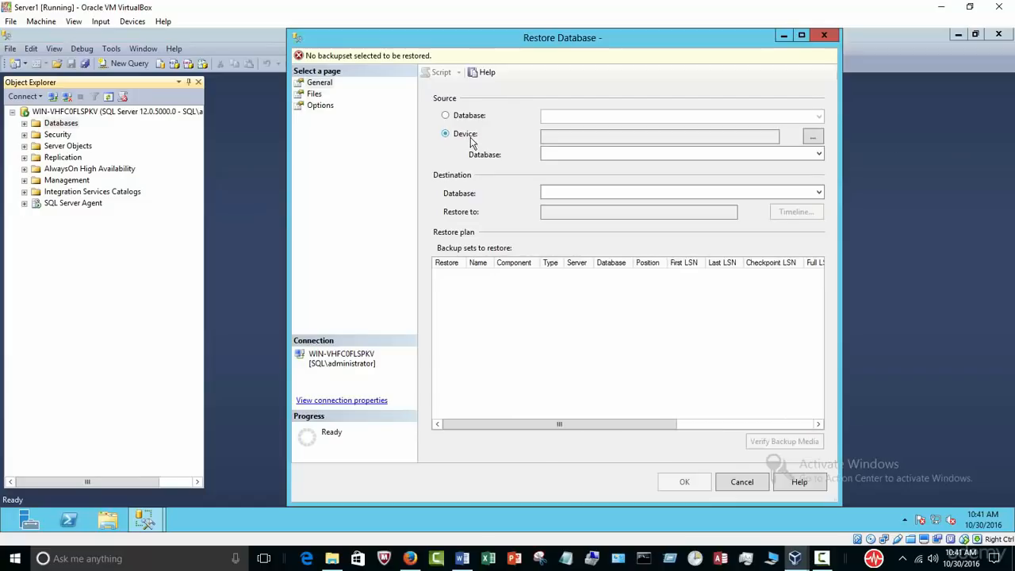
{"action": "left_click", "coordinate": [813, 138]}
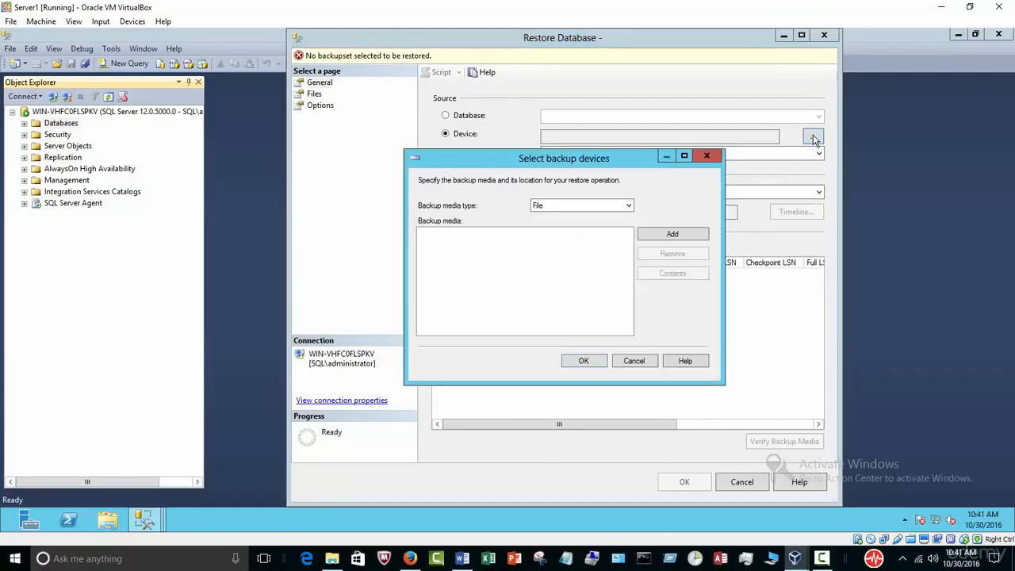
{"action": "left_click", "coordinate": [672, 234]}
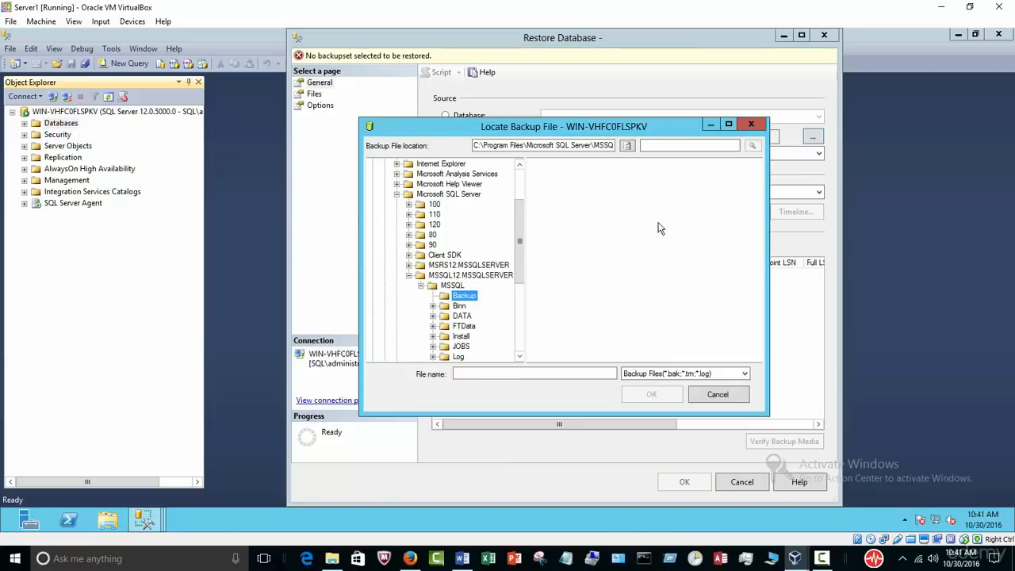
Step: Choose C:\backup\AdventureWorks2014.bak, run the restore, and dismiss the success message
{"action": "left_click", "coordinate": [397, 195]}
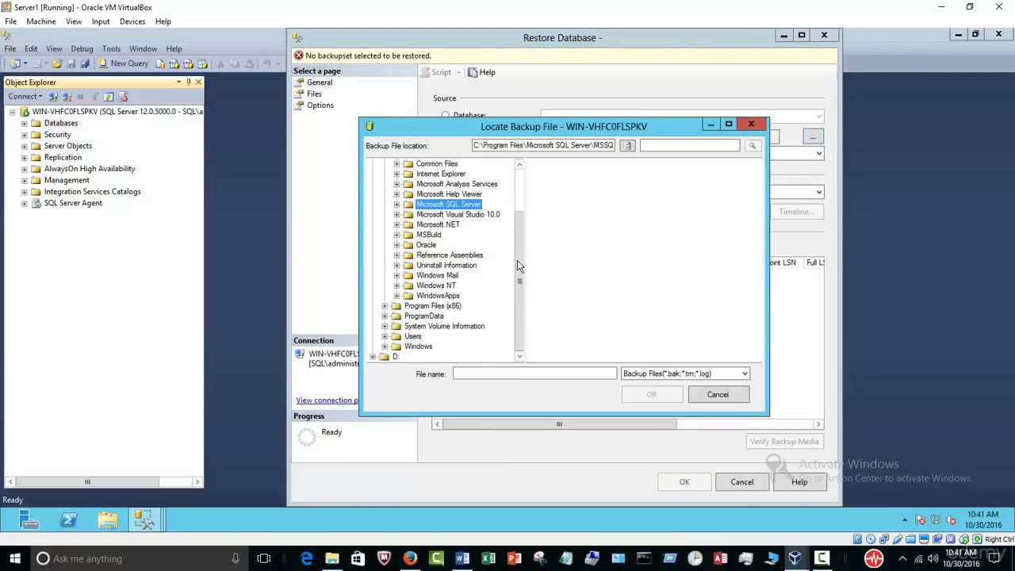
{"action": "scroll", "coordinate": [511, 207], "scroll_direction": "up", "scroll_amount": 2}
{"action": "left_click", "coordinate": [416, 184]}
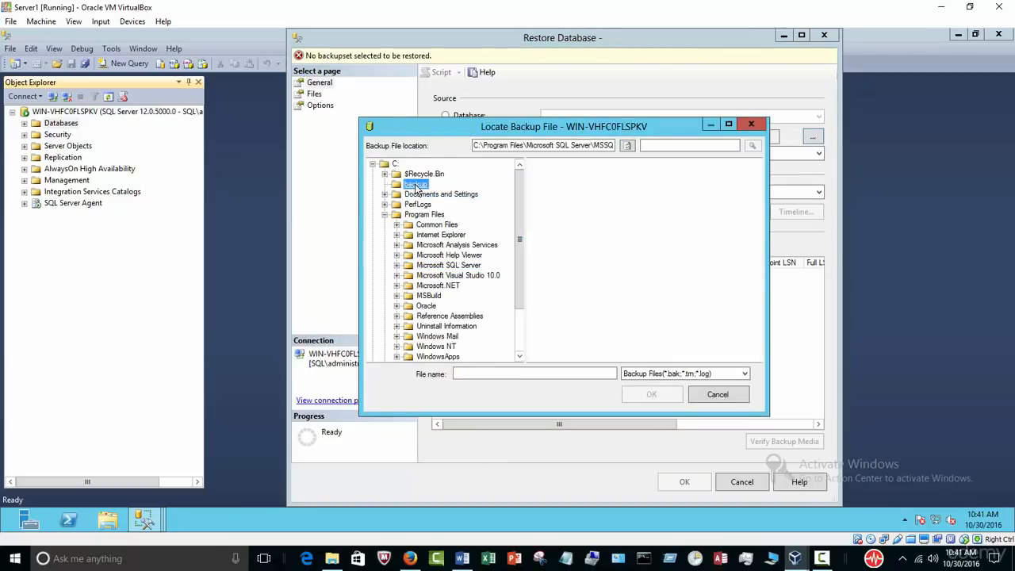
{"action": "left_click", "coordinate": [566, 166]}
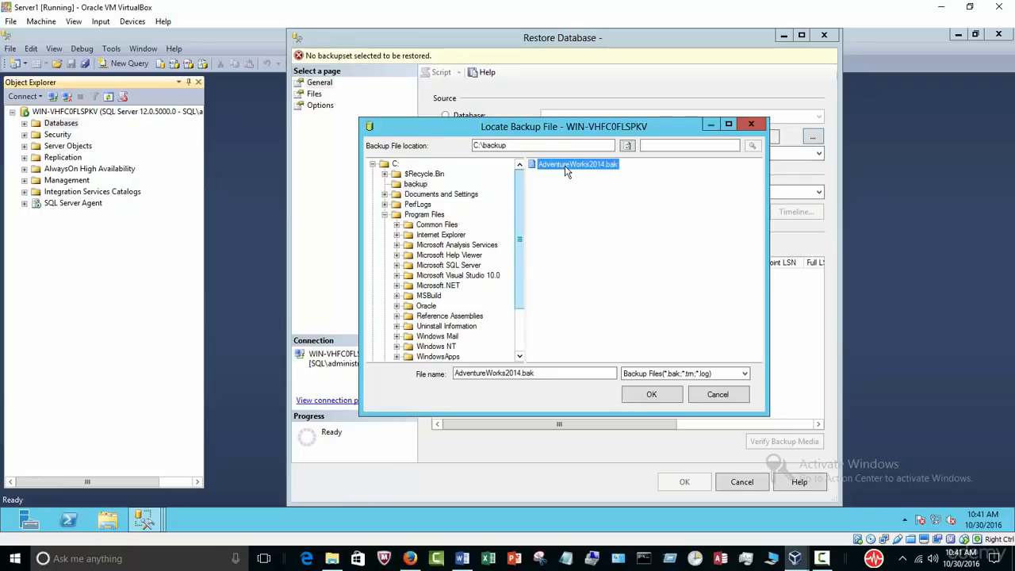
{"action": "left_click", "coordinate": [665, 393]}
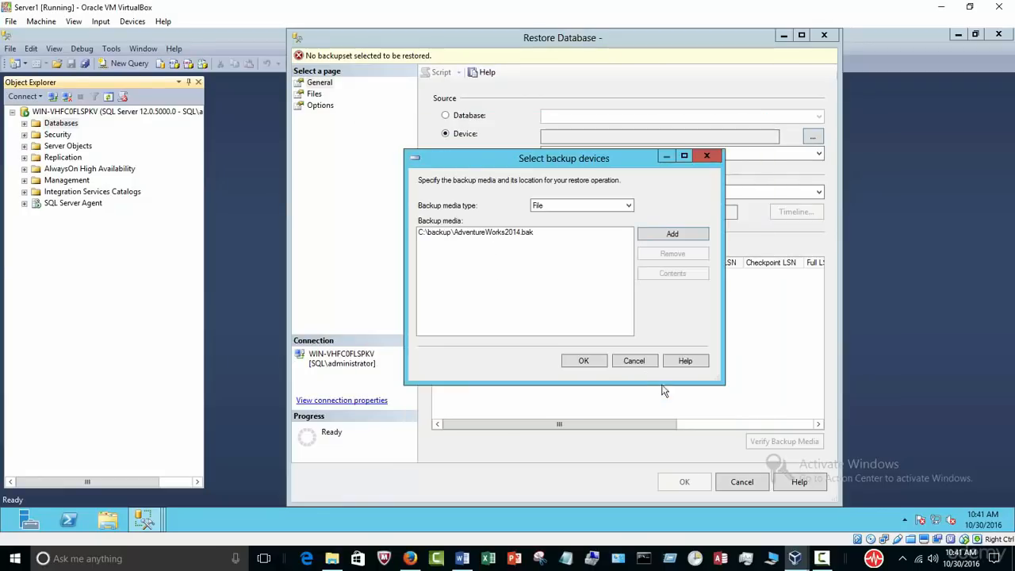
{"action": "left_click", "coordinate": [589, 360]}
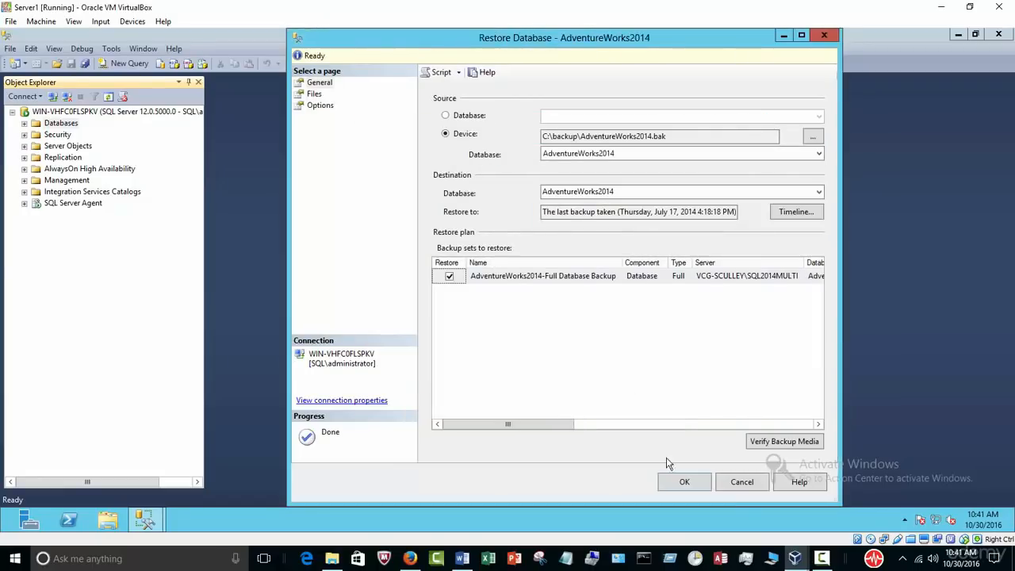
{"action": "left_click", "coordinate": [679, 482]}
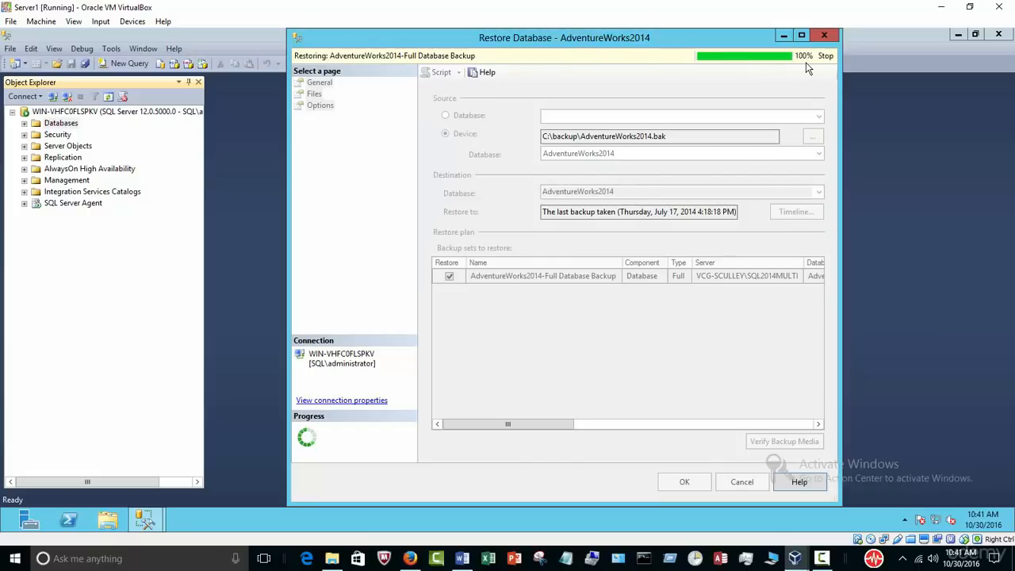
{"action": "left_click", "coordinate": [598, 318]}
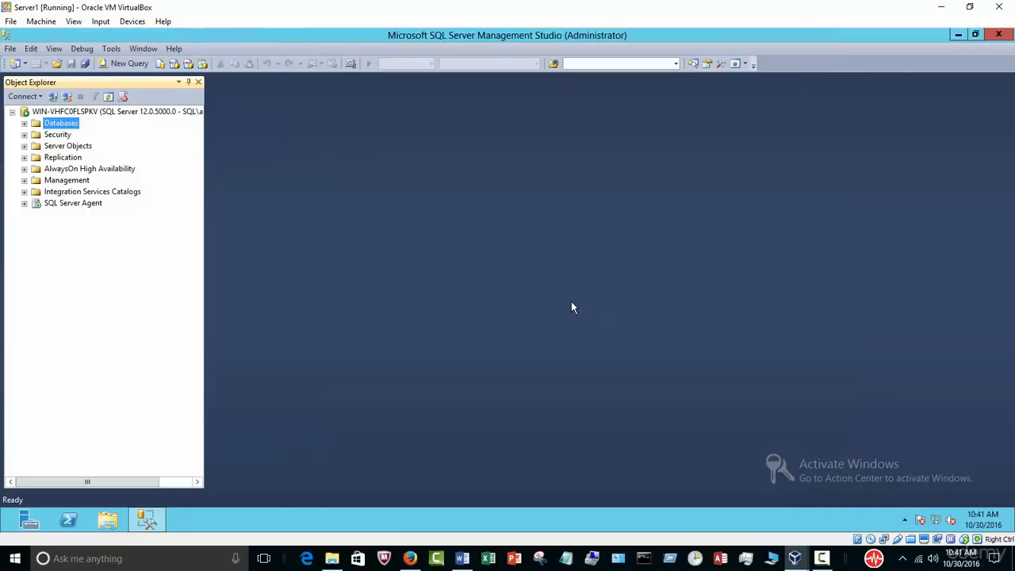
Step: Select the top 1000 rows of AdventureWorks2014's HumanResources.Employee table, then minimise VirtualBox
{"action": "left_click", "coordinate": [25, 123]}
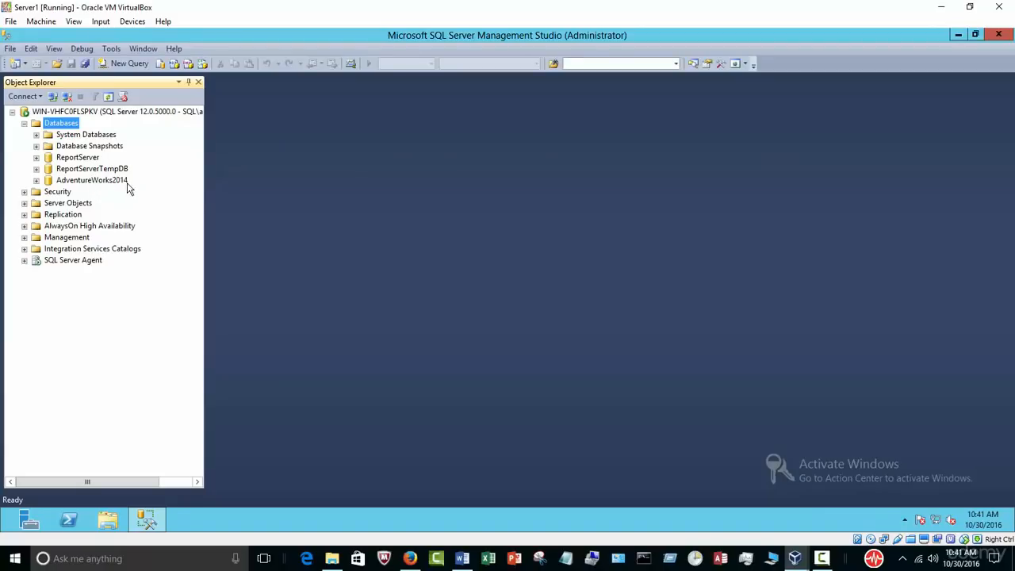
{"action": "left_click", "coordinate": [37, 181]}
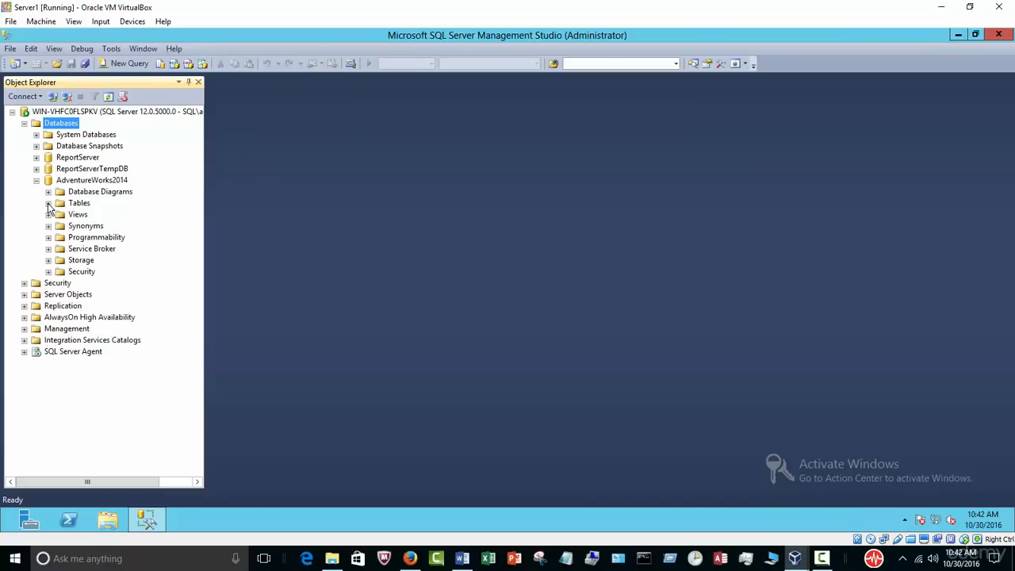
{"action": "left_click", "coordinate": [49, 203]}
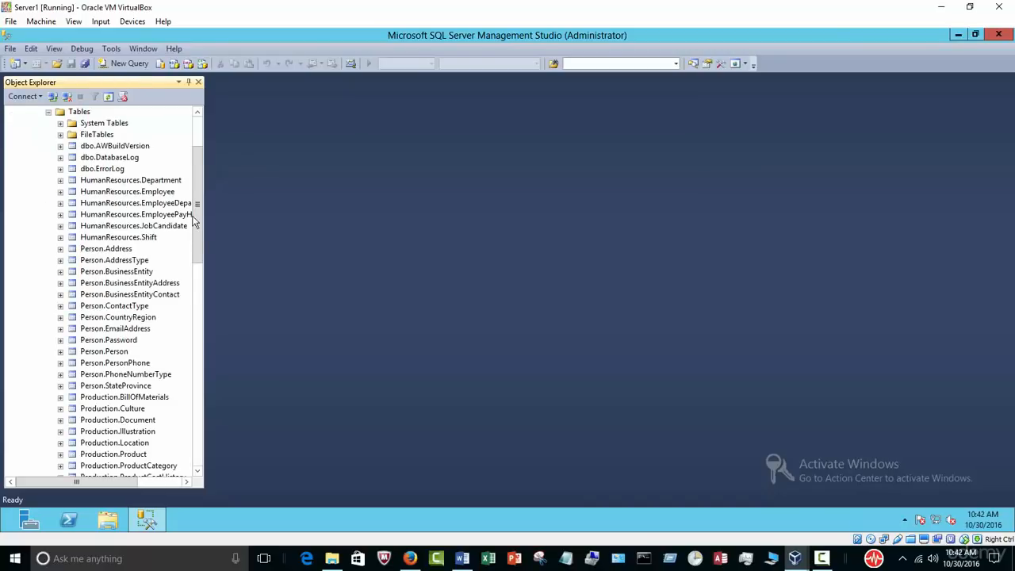
{"action": "left_click_drag", "start_coordinate": [206, 211], "coordinate": [285, 219]}
{"action": "right_click", "coordinate": [153, 196]}
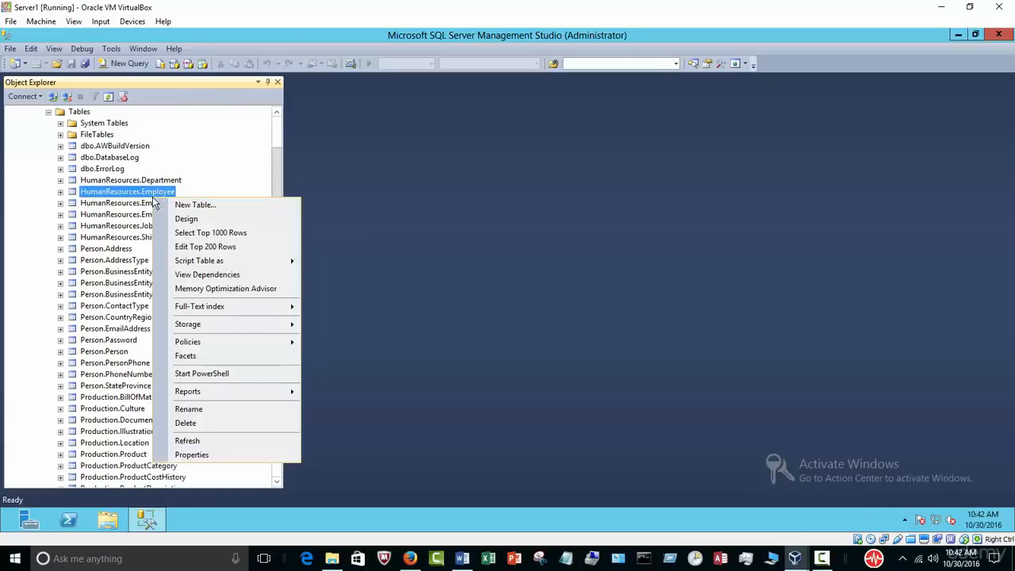
{"action": "left_click", "coordinate": [186, 220]}
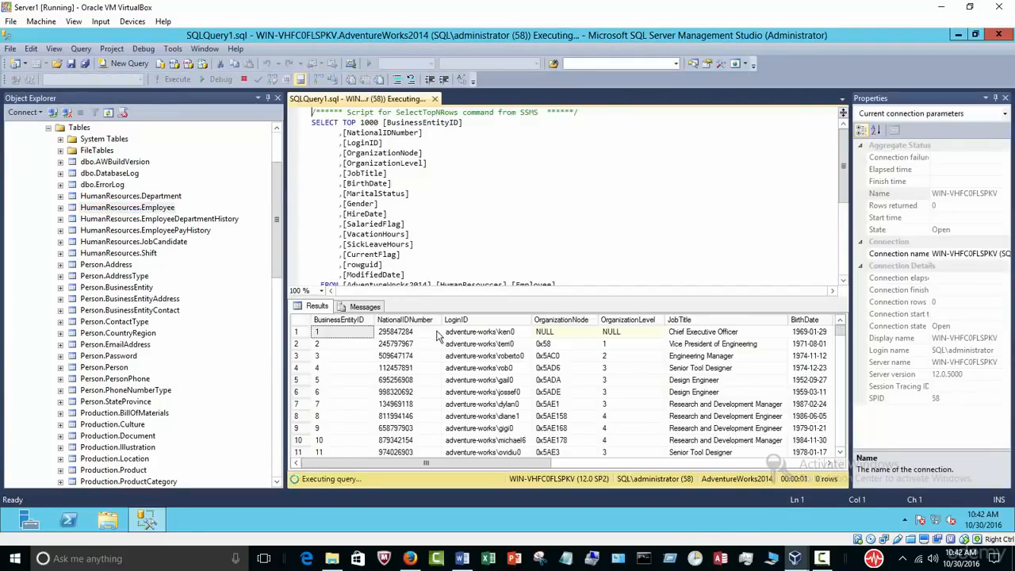
{"action": "left_click", "coordinate": [938, 11]}
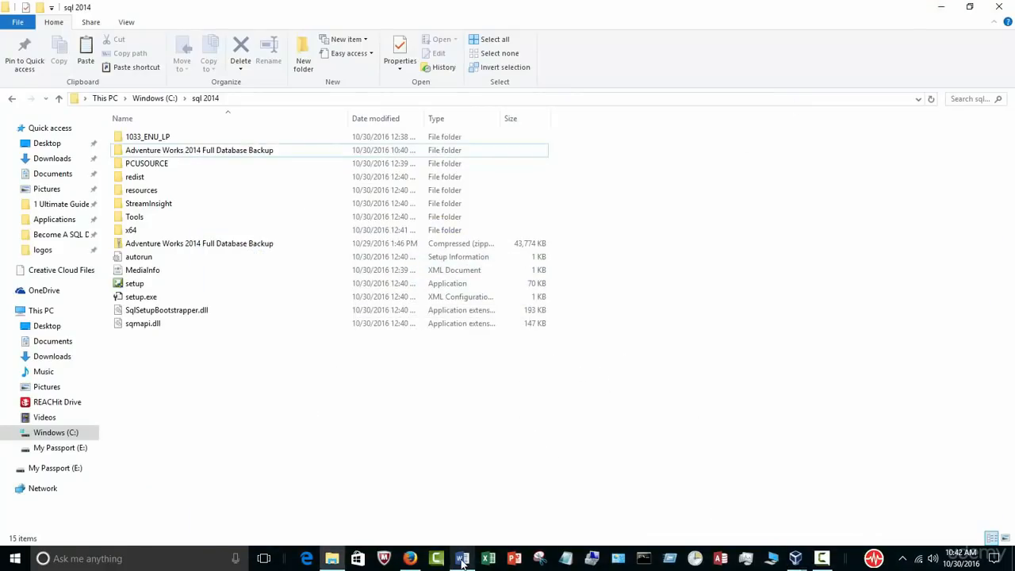
Step: Highlight the 'Attach AdventureWorks2014 database' line in the Word outline, then return to Server1
{"action": "left_click", "coordinate": [462, 558]}
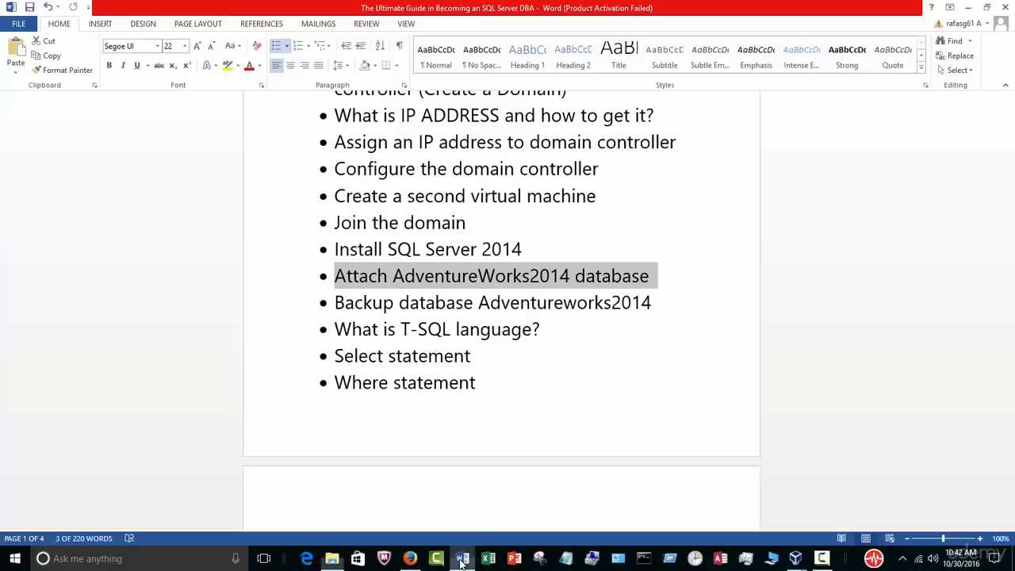
{"action": "left_click", "coordinate": [658, 302]}
{"action": "left_click_drag", "start_coordinate": [651, 278], "coordinate": [335, 276]}
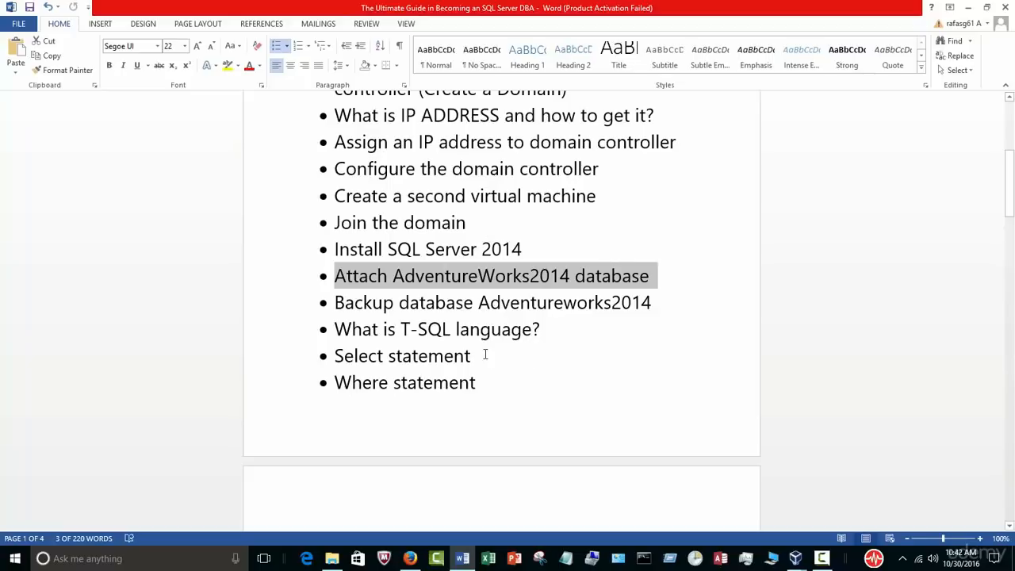
{"action": "scroll", "coordinate": [517, 382], "scroll_direction": "down", "scroll_amount": 5}
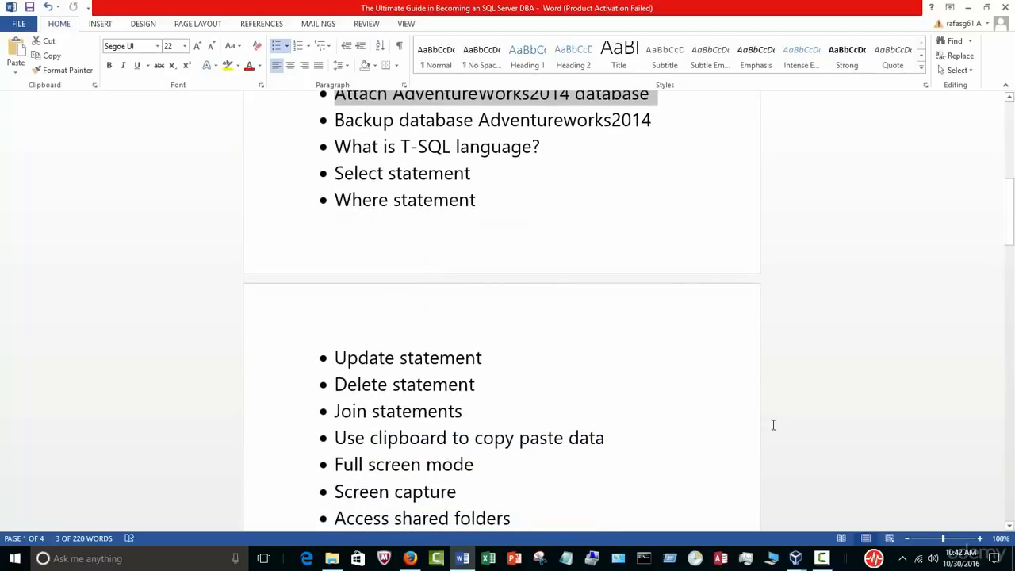
{"action": "left_click", "coordinate": [820, 559]}
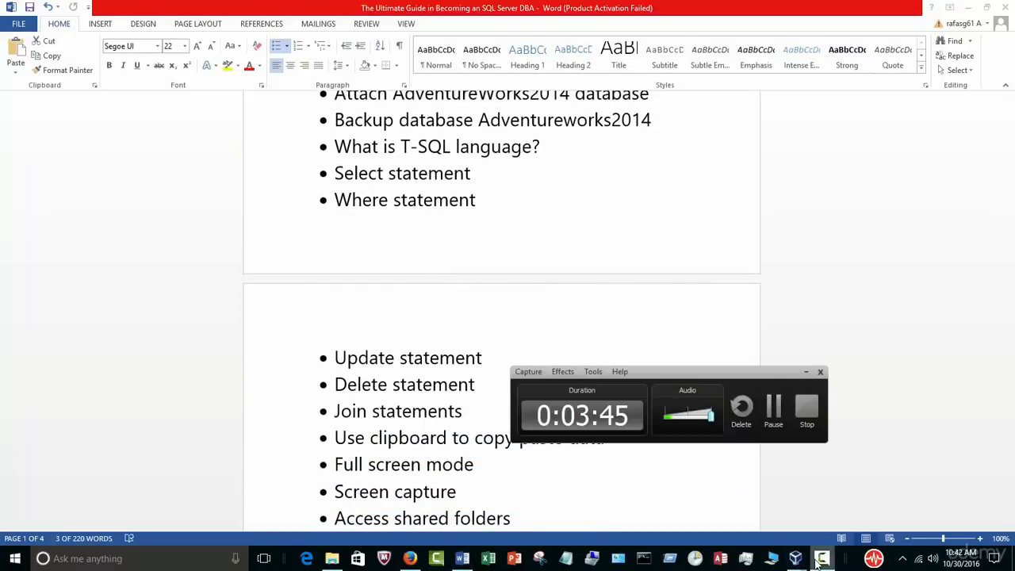
{"action": "left_click", "coordinate": [819, 559]}
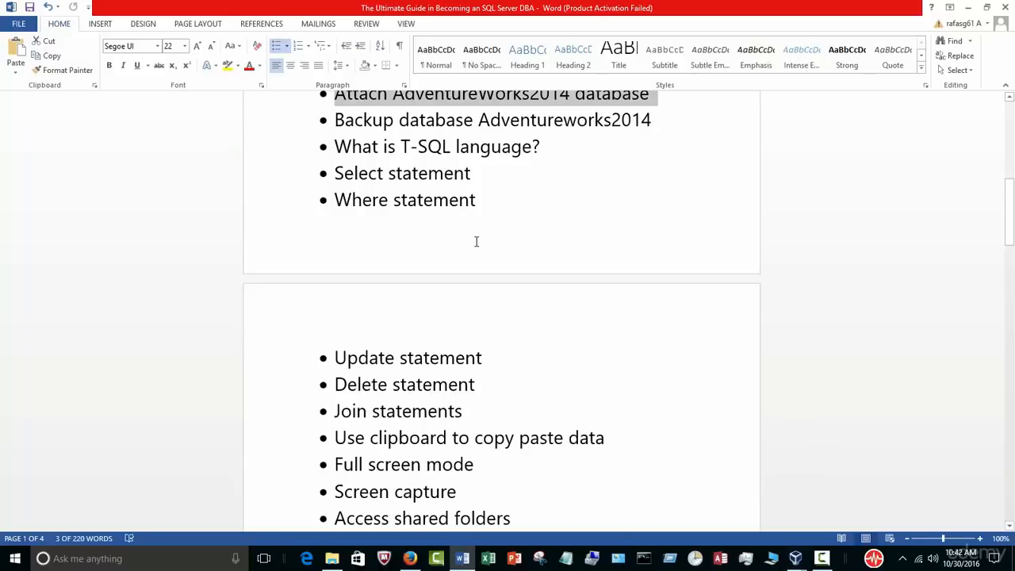
{"action": "scroll", "coordinate": [475, 241], "scroll_direction": "up", "scroll_amount": 2}
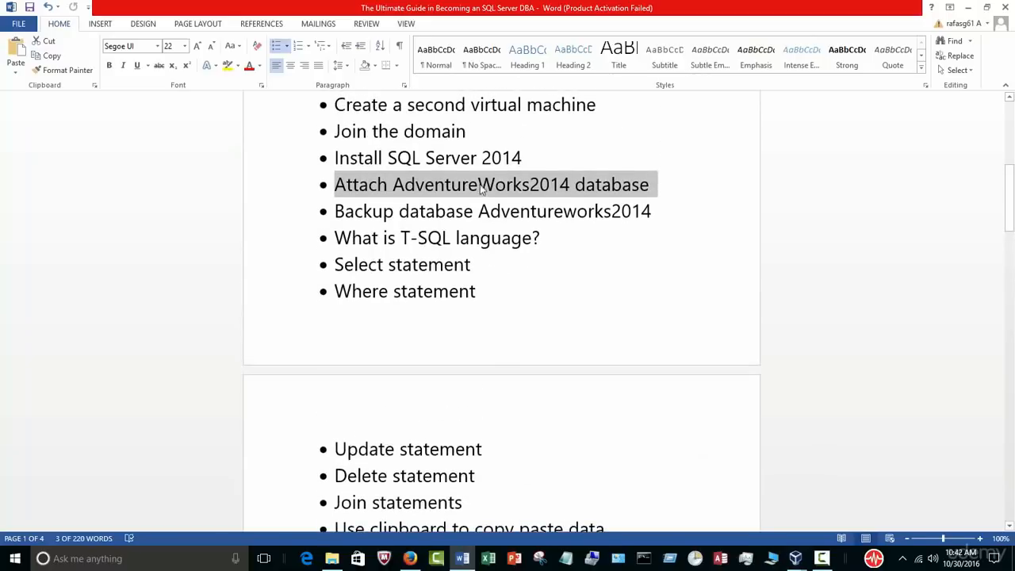
{"action": "left_click", "coordinate": [795, 558]}
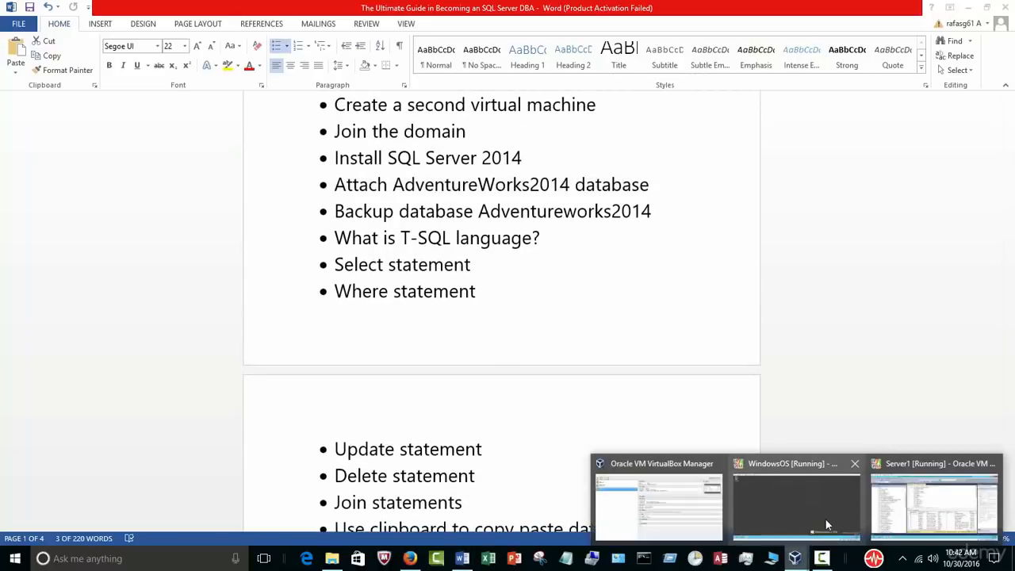
{"action": "left_click", "coordinate": [891, 514]}
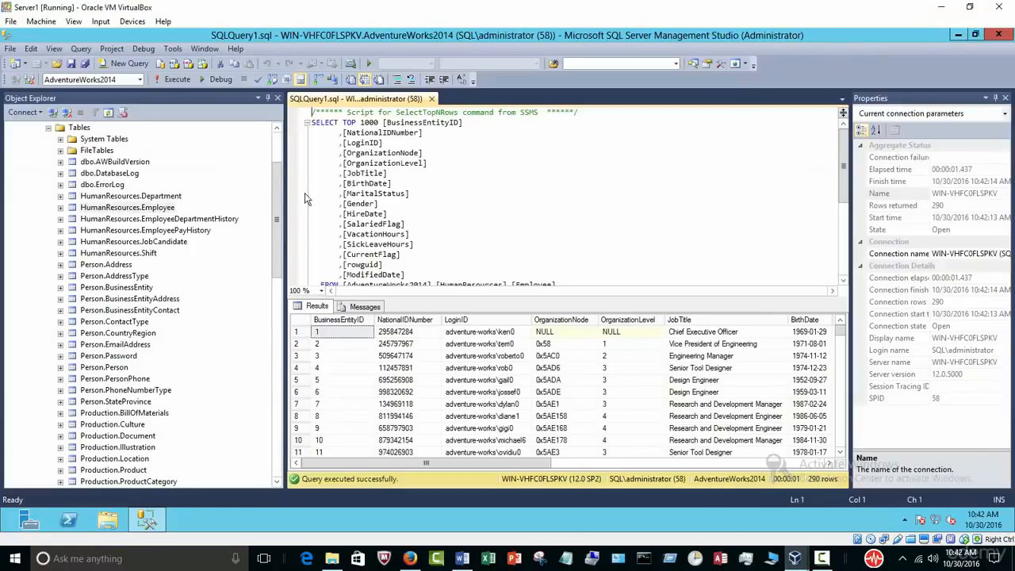
Step: Collapse Tables, AdventureWorks2014 and Databases in Object Explorer and close the Properties pane
{"action": "left_click_drag", "start_coordinate": [279, 168], "coordinate": [278, 135]}
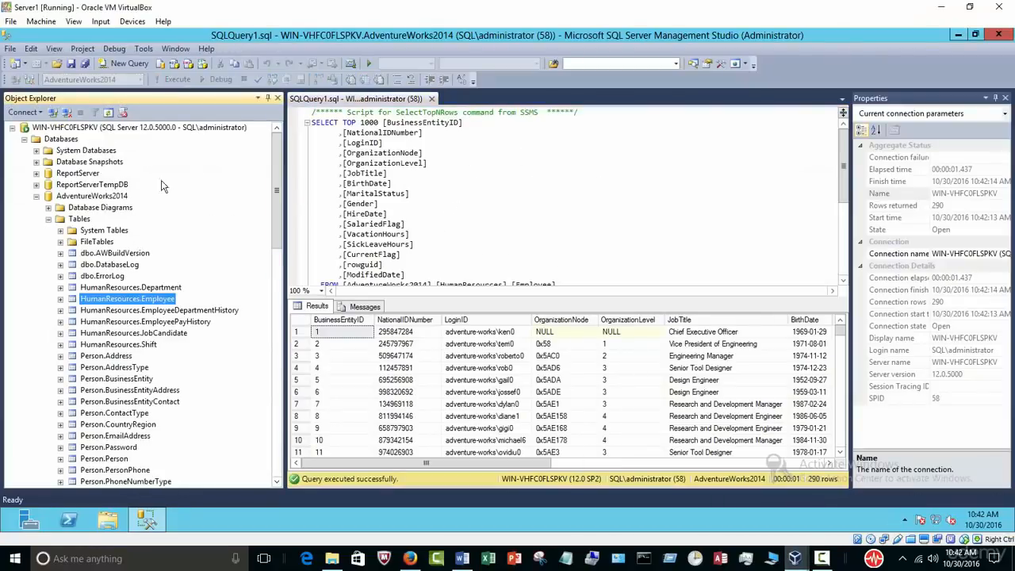
{"action": "left_click", "coordinate": [49, 219]}
{"action": "left_click", "coordinate": [36, 197]}
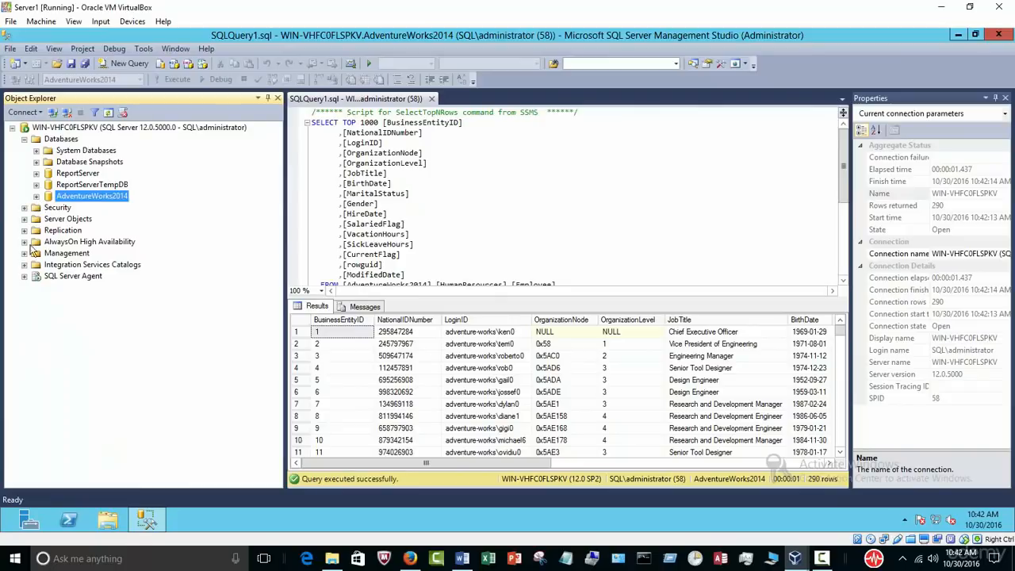
{"action": "left_click", "coordinate": [1004, 98]}
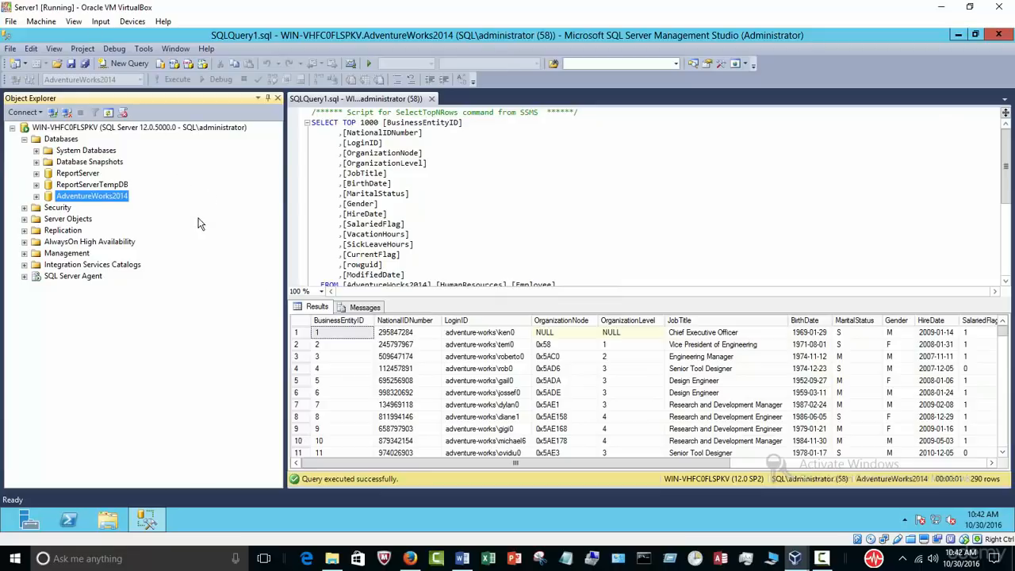
{"action": "left_click", "coordinate": [25, 140]}
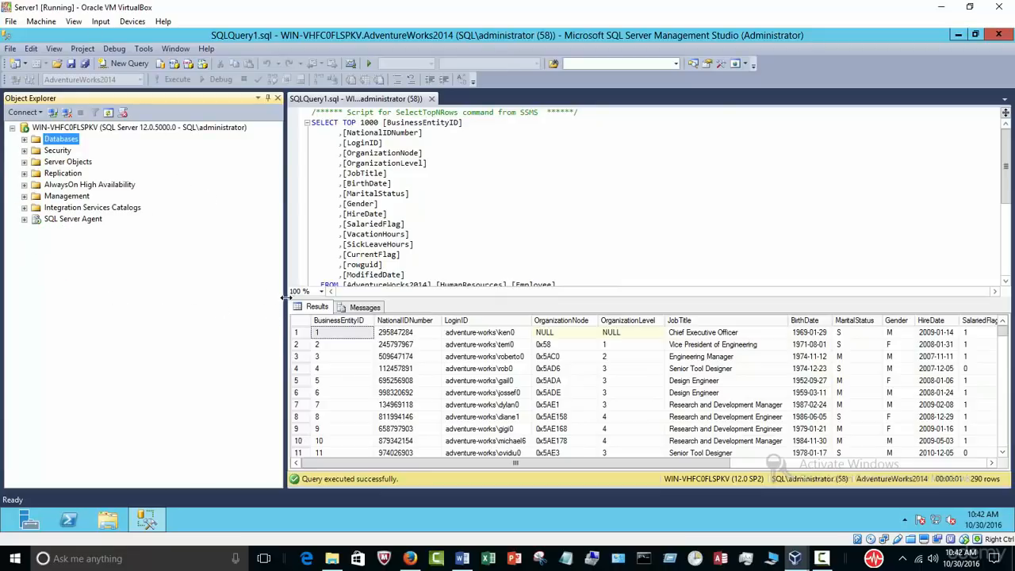
{"action": "left_click_drag", "start_coordinate": [285, 297], "coordinate": [286, 297]}
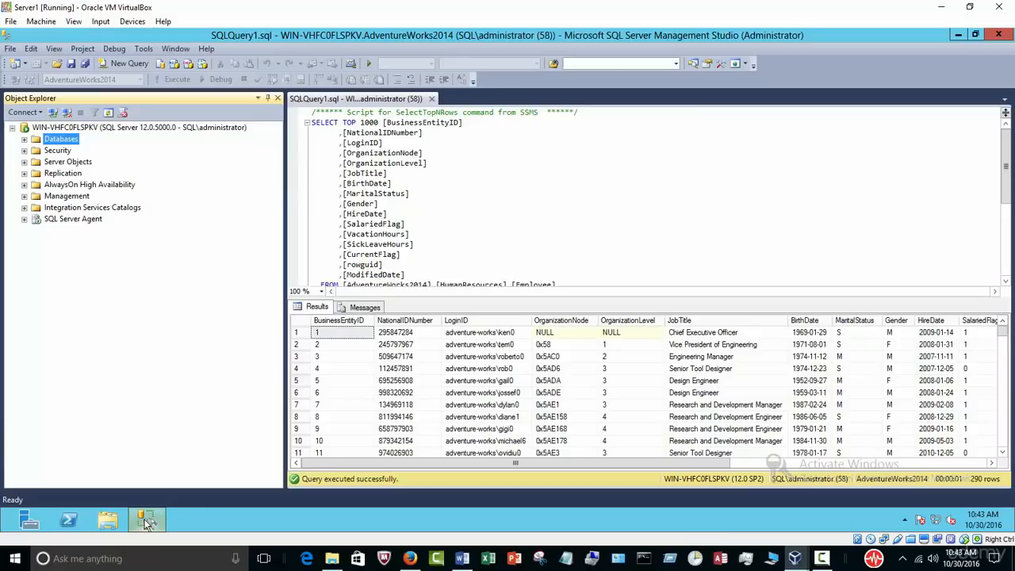
{"action": "mouse_move", "coordinate": [152, 534]}
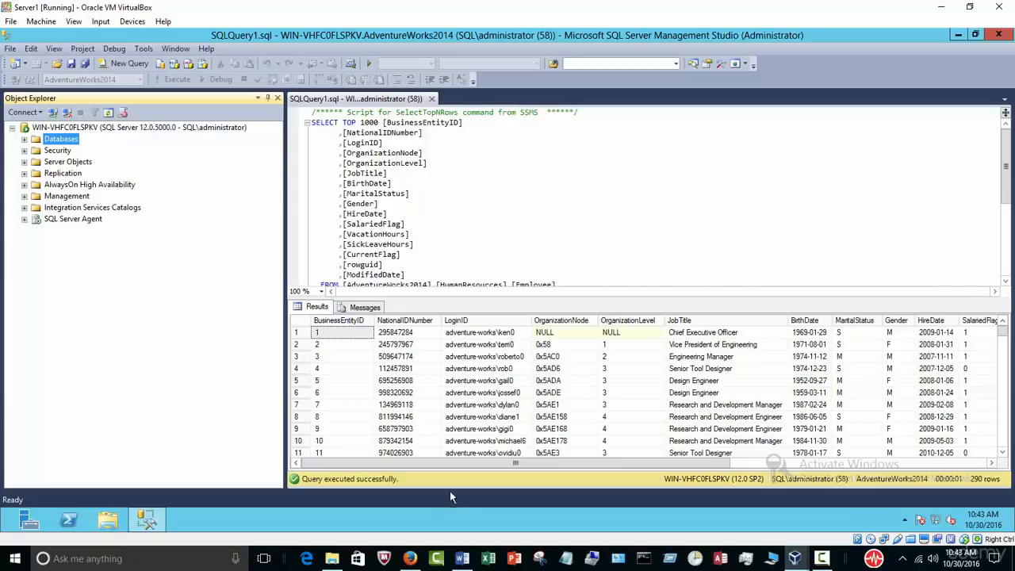
Step: Re-expand Databases, select AdventureWorks2014, and close the SQLQuery1 Employee query tab
{"action": "left_click", "coordinate": [462, 558]}
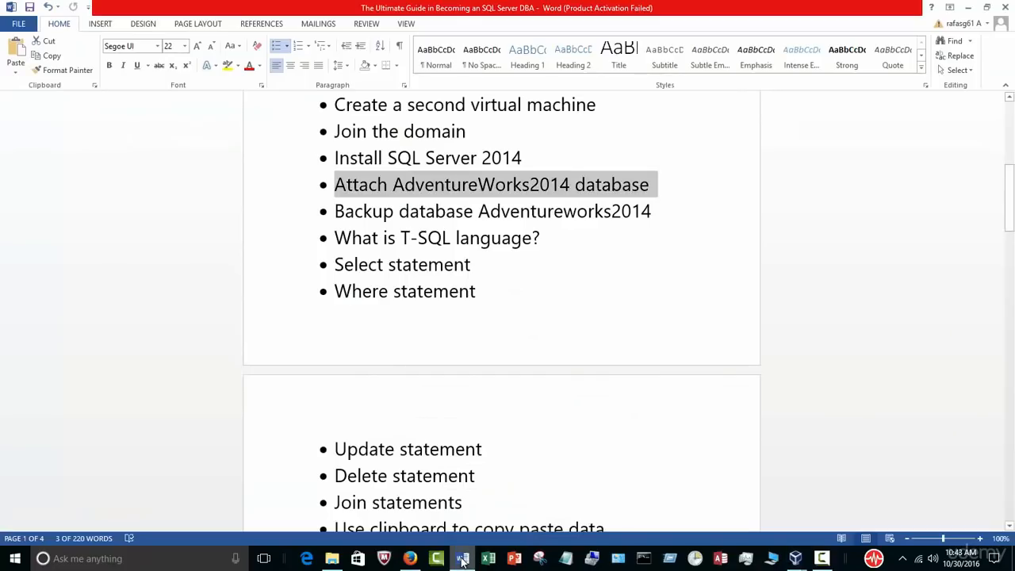
{"action": "left_click", "coordinate": [462, 558]}
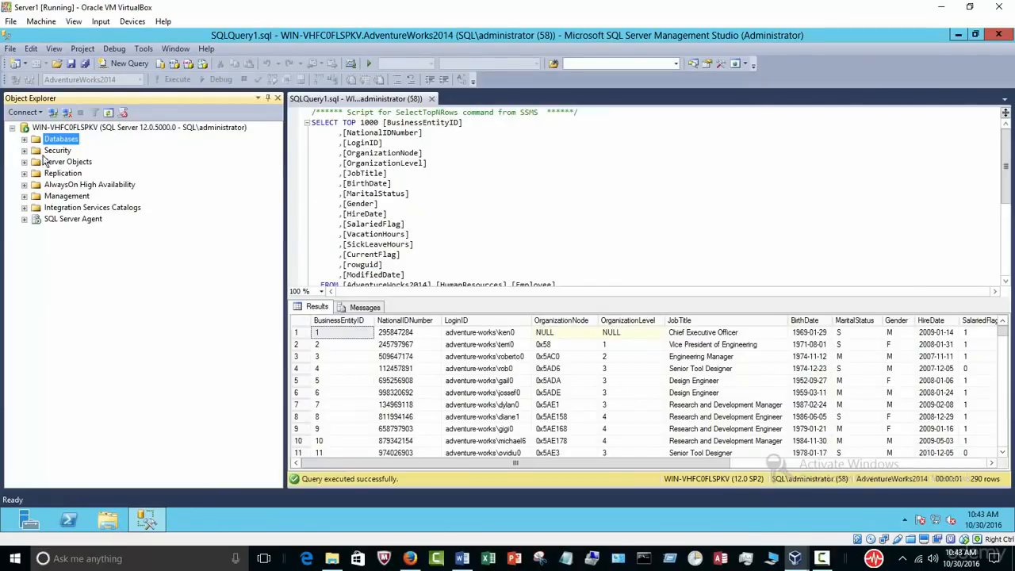
{"action": "left_click", "coordinate": [25, 139]}
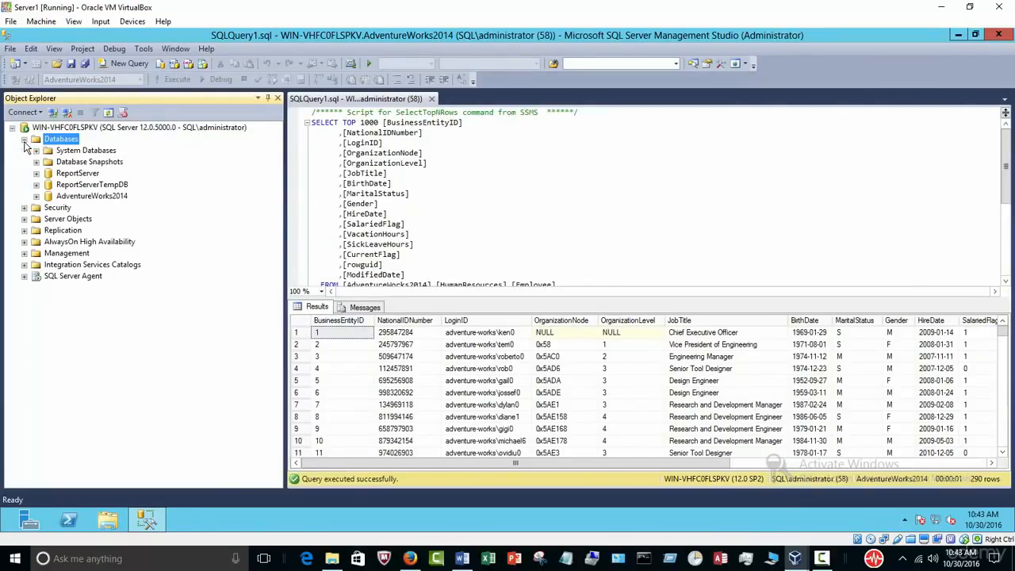
{"action": "left_click", "coordinate": [99, 202]}
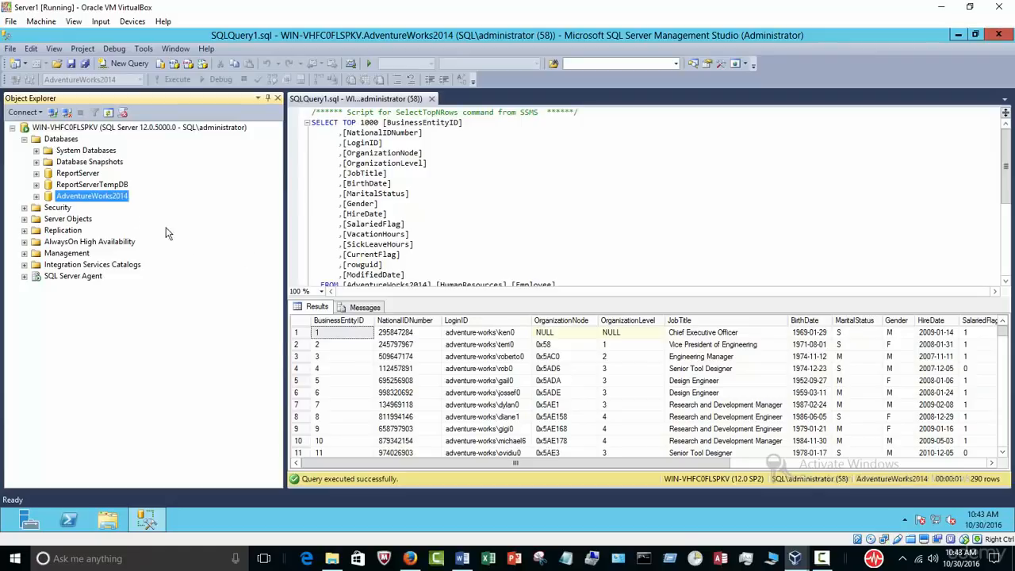
{"action": "right_click", "coordinate": [108, 203]}
{"action": "left_click", "coordinate": [488, 140]}
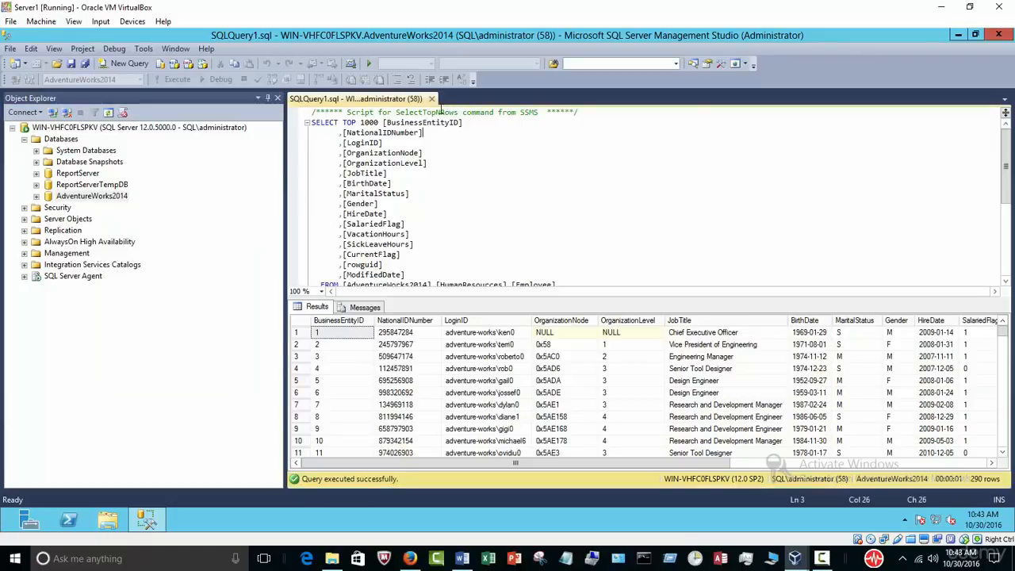
{"action": "left_click", "coordinate": [431, 98]}
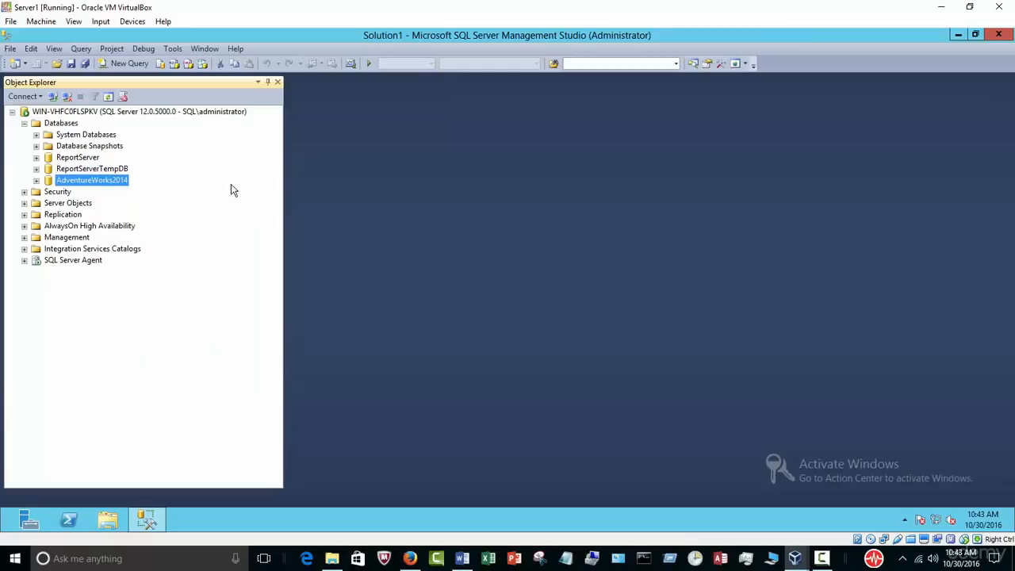
Step: Delete the AdventureWorks2014 database with 'Close existing connections' ticked
{"action": "right_click", "coordinate": [116, 183]}
{"action": "left_click", "coordinate": [173, 332]}
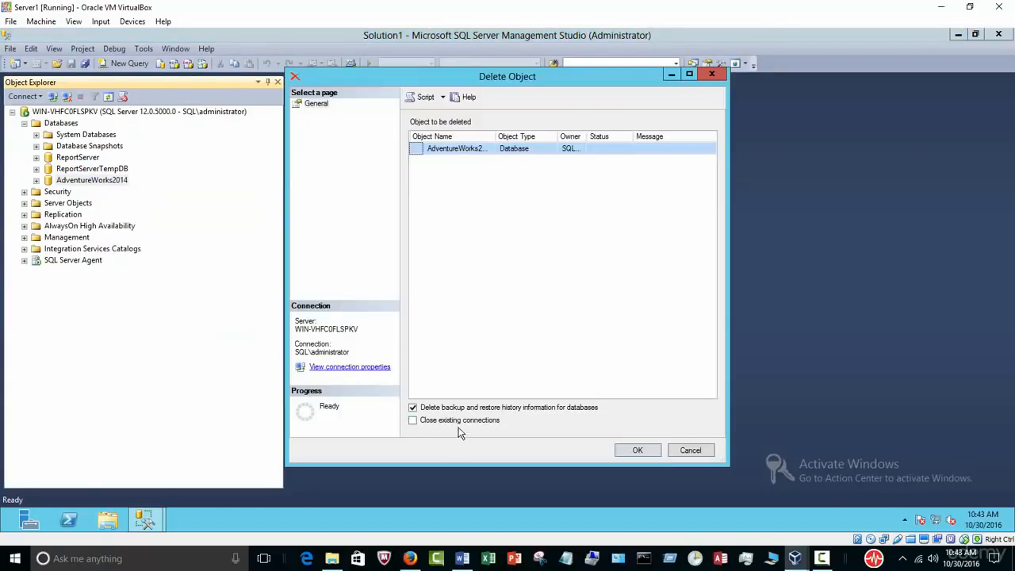
{"action": "left_click", "coordinate": [460, 421]}
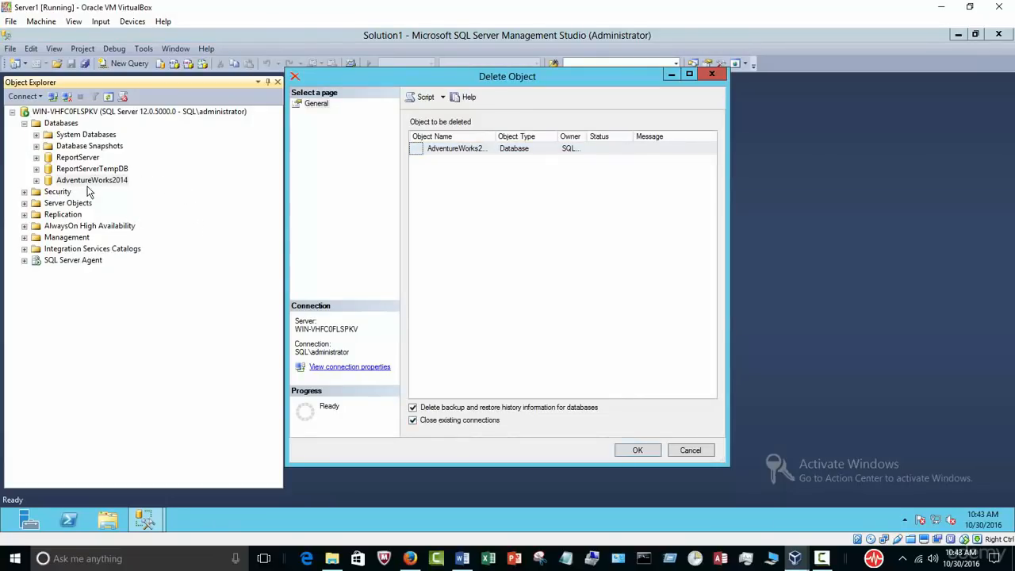
{"action": "left_click", "coordinate": [638, 450]}
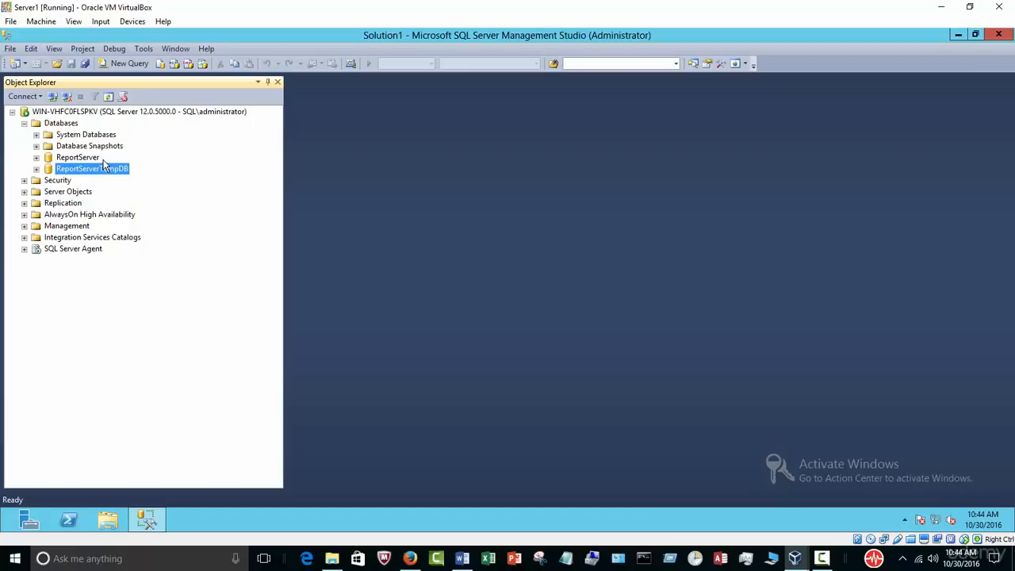
{"action": "left_click", "coordinate": [66, 125]}
Step: Start a database restore using C:\backup\AdventureWorks2014.bak as the backup device
{"action": "right_click", "coordinate": [66, 125]}
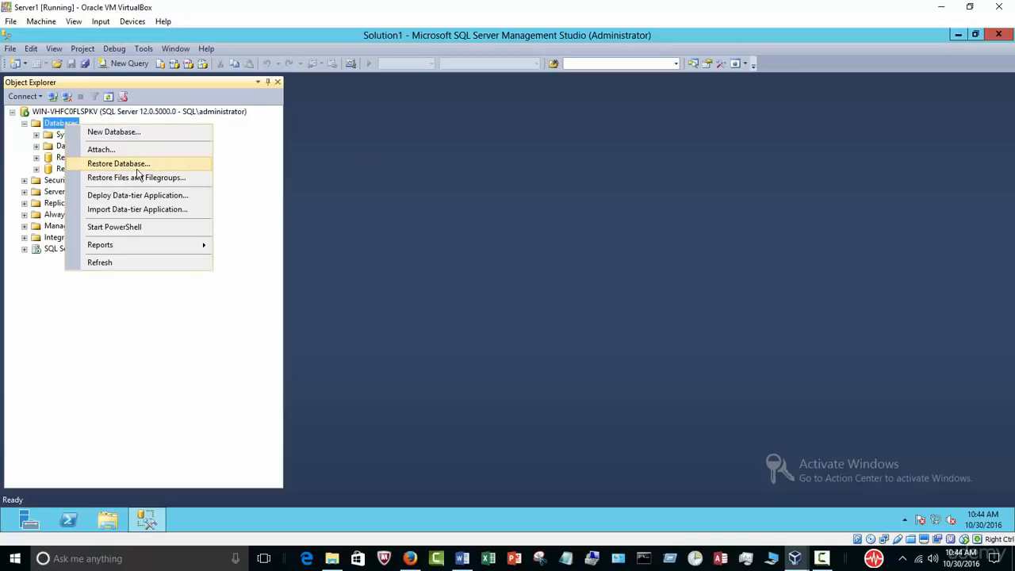
{"action": "left_click", "coordinate": [137, 165]}
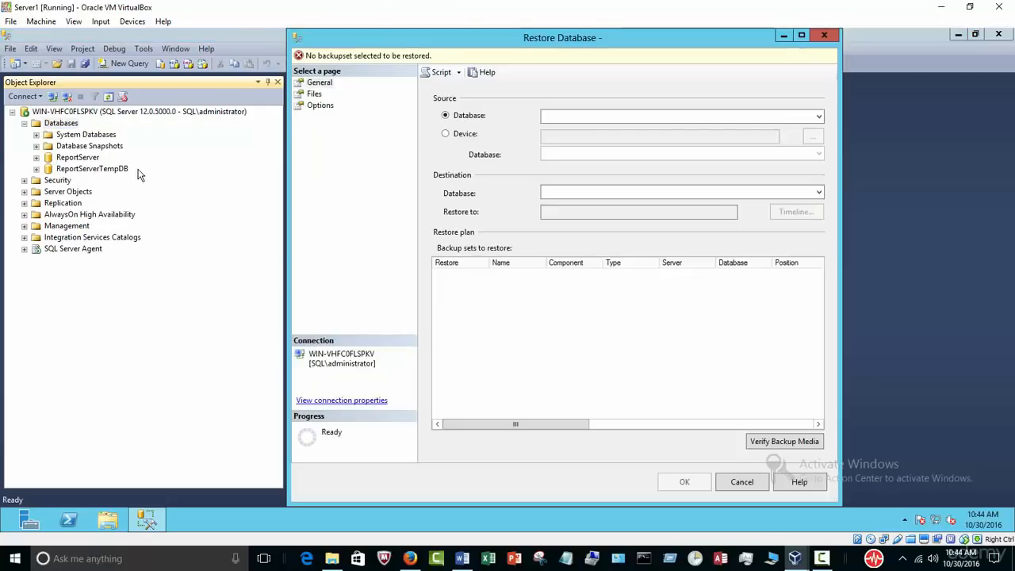
{"action": "left_click", "coordinate": [446, 135]}
{"action": "left_click", "coordinate": [812, 137]}
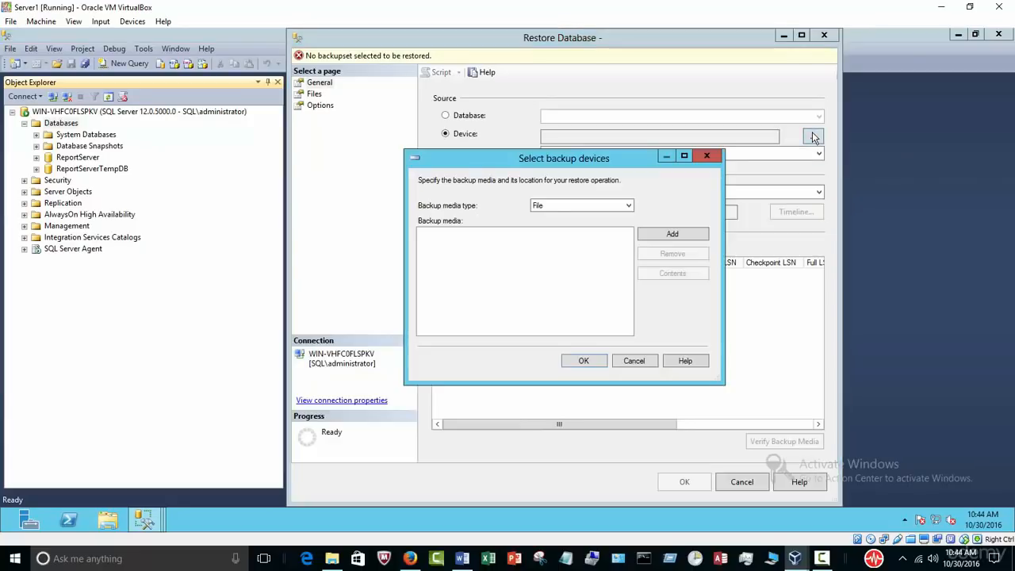
{"action": "left_click", "coordinate": [698, 235]}
{"action": "left_click", "coordinate": [449, 198]}
{"action": "left_click", "coordinate": [397, 197]}
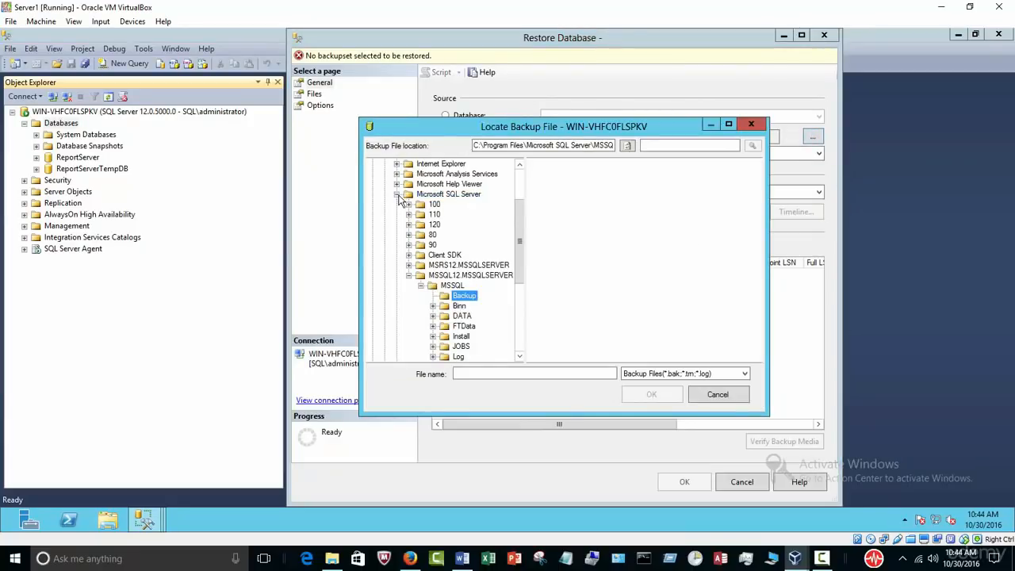
{"action": "left_click_drag", "start_coordinate": [513, 229], "coordinate": [521, 169]}
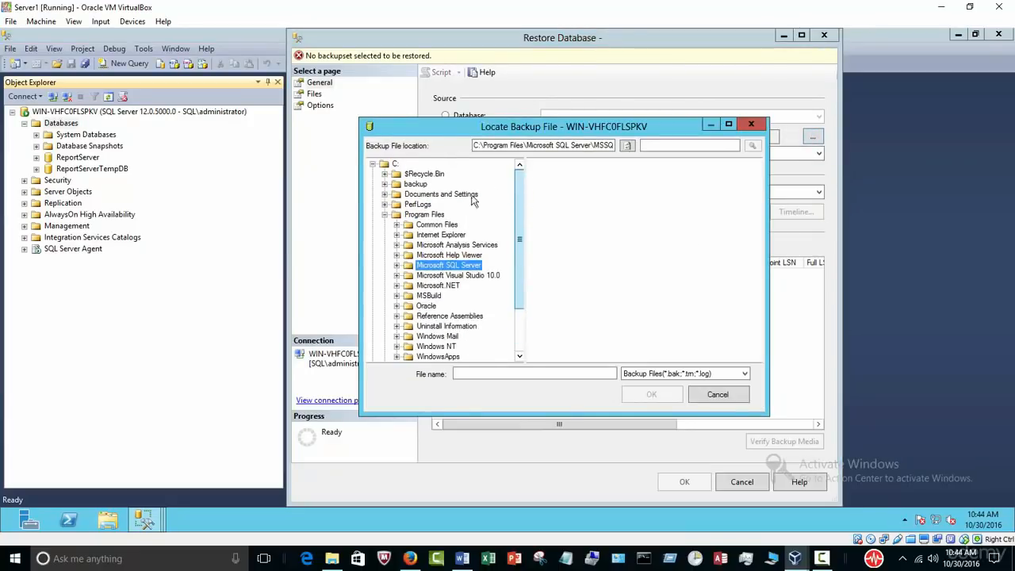
{"action": "left_click", "coordinate": [414, 184]}
{"action": "left_click", "coordinate": [576, 164]}
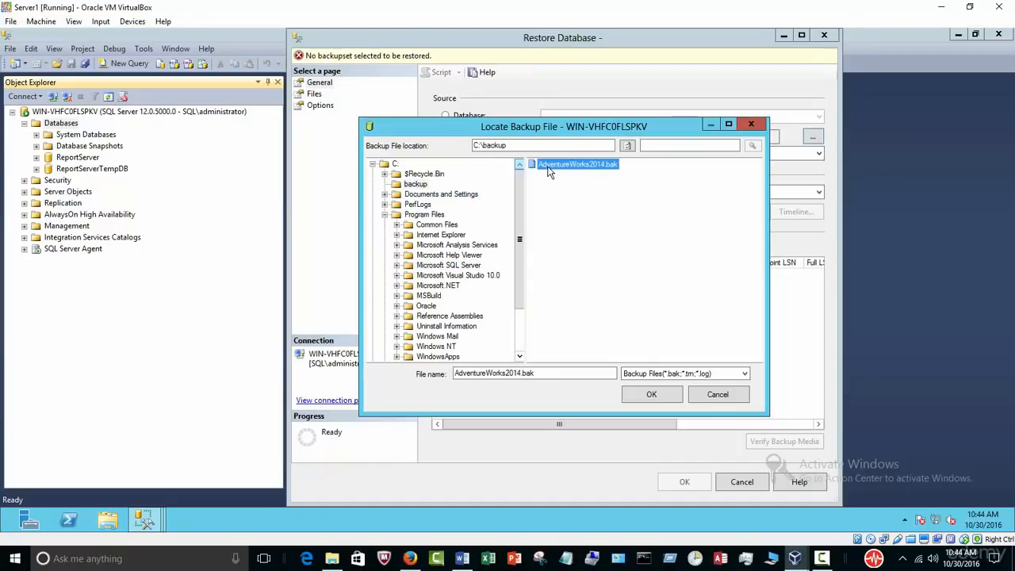
{"action": "left_click", "coordinate": [651, 394]}
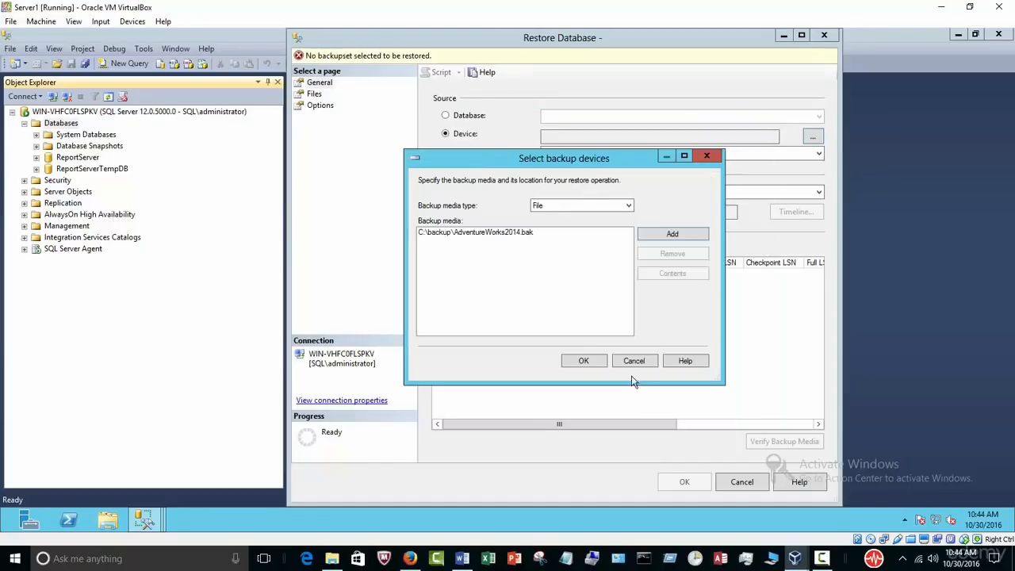
{"action": "left_click", "coordinate": [581, 362]}
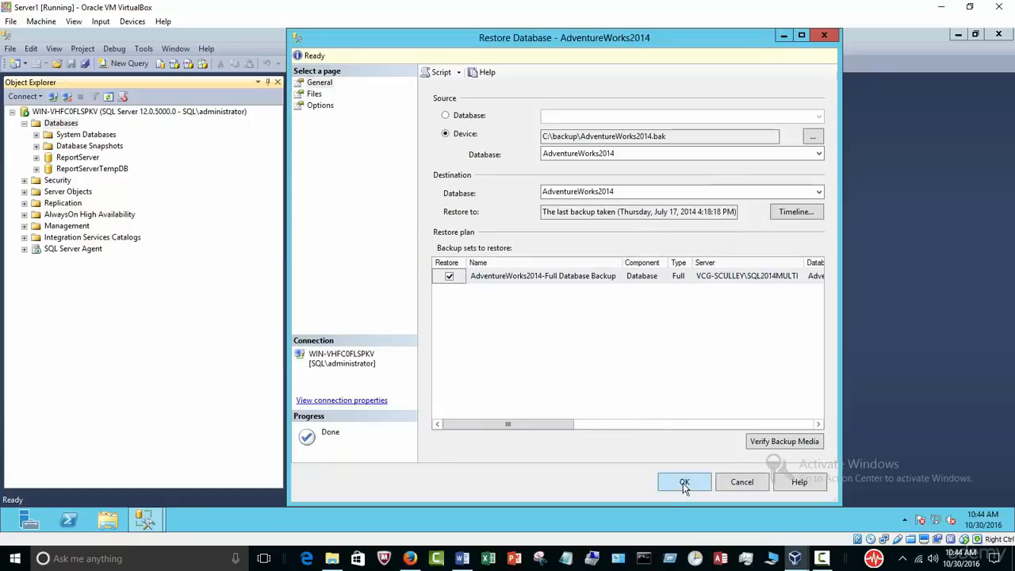
Step: Run the restore, acknowledge the success message, and browse the restored database's tables
{"action": "left_click", "coordinate": [683, 482]}
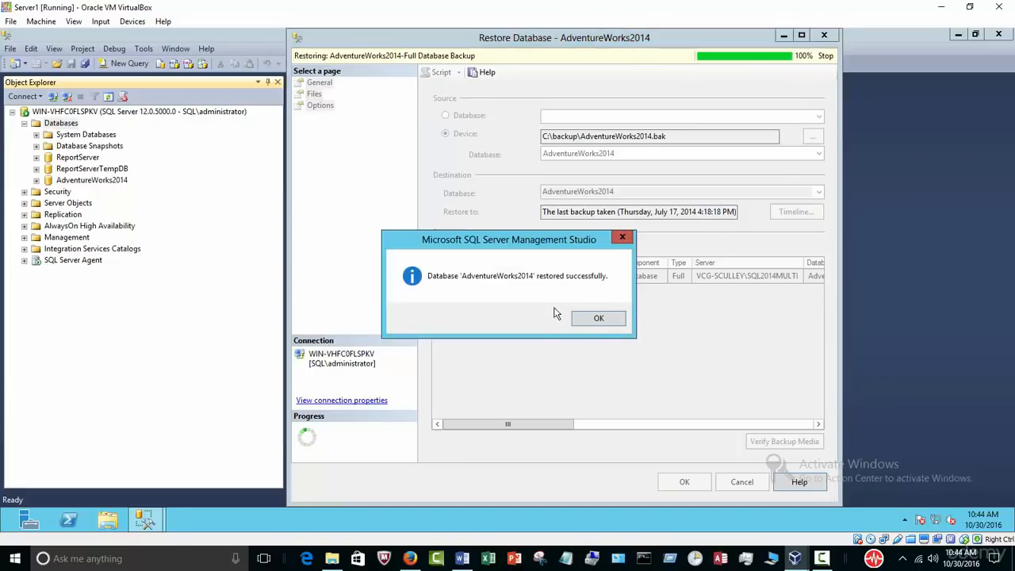
{"action": "left_click", "coordinate": [597, 318]}
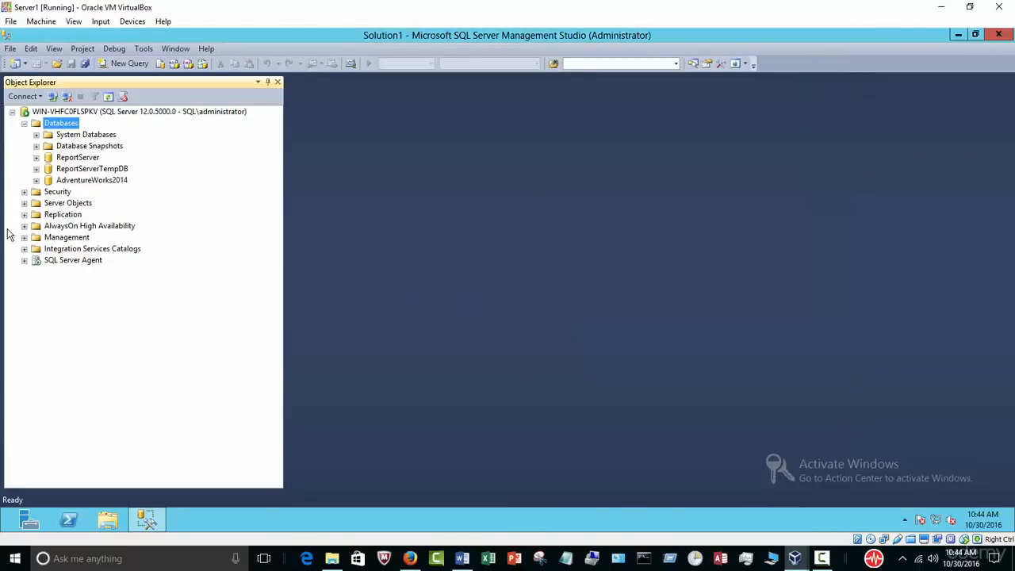
{"action": "left_click", "coordinate": [35, 181]}
{"action": "left_click", "coordinate": [49, 203]}
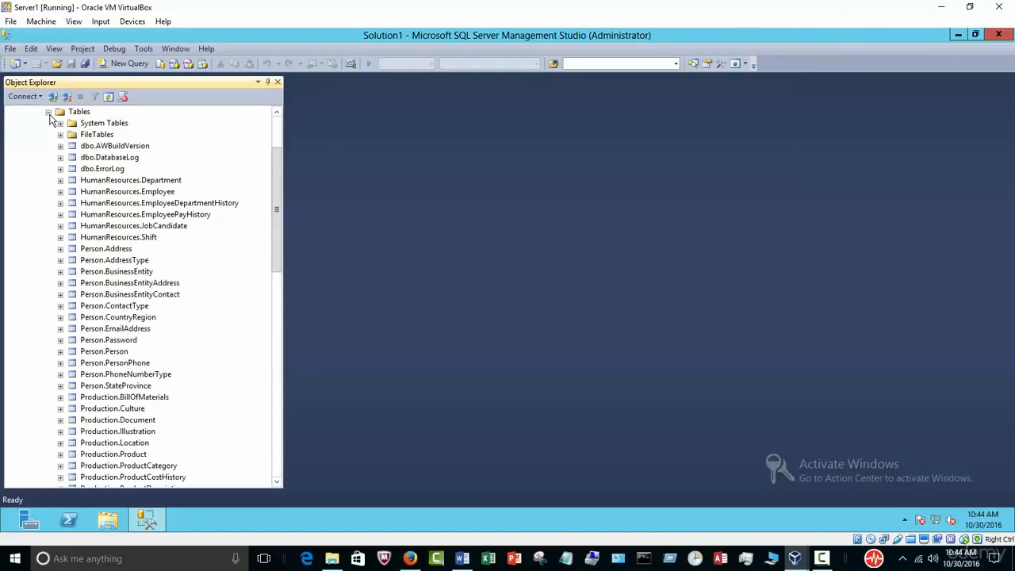
{"action": "left_click", "coordinate": [48, 112]}
{"action": "left_click", "coordinate": [36, 180]}
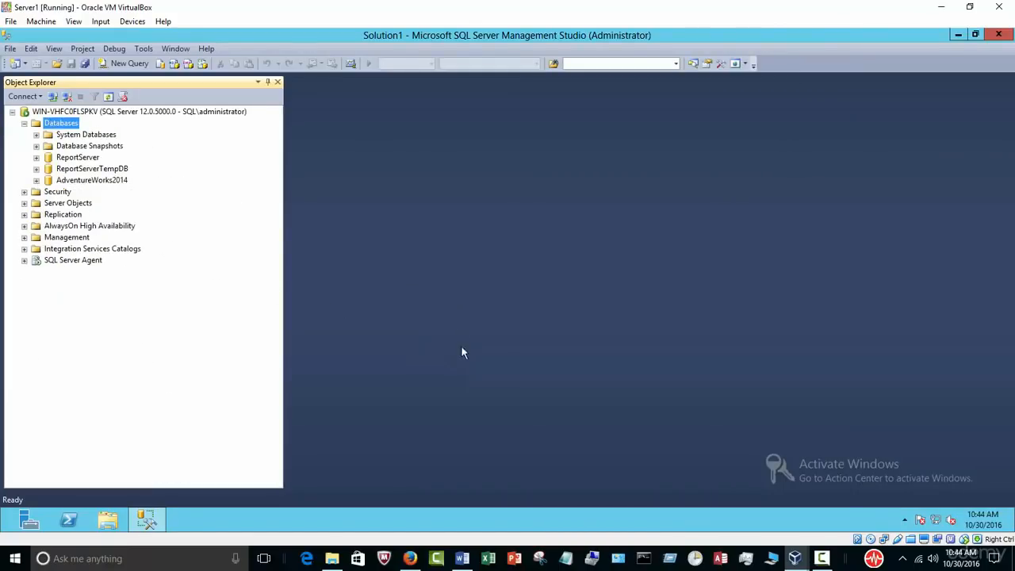
Step: In the Word course outline, highlight the 'What is T-SQL language?' topic
{"action": "left_click", "coordinate": [463, 557]}
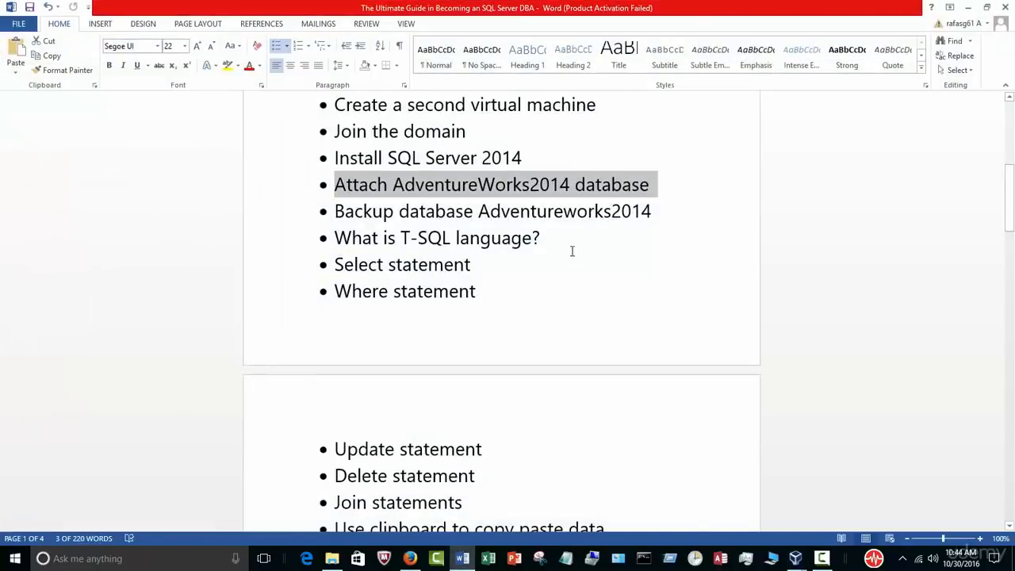
{"action": "left_click_drag", "start_coordinate": [652, 211], "coordinate": [563, 211]}
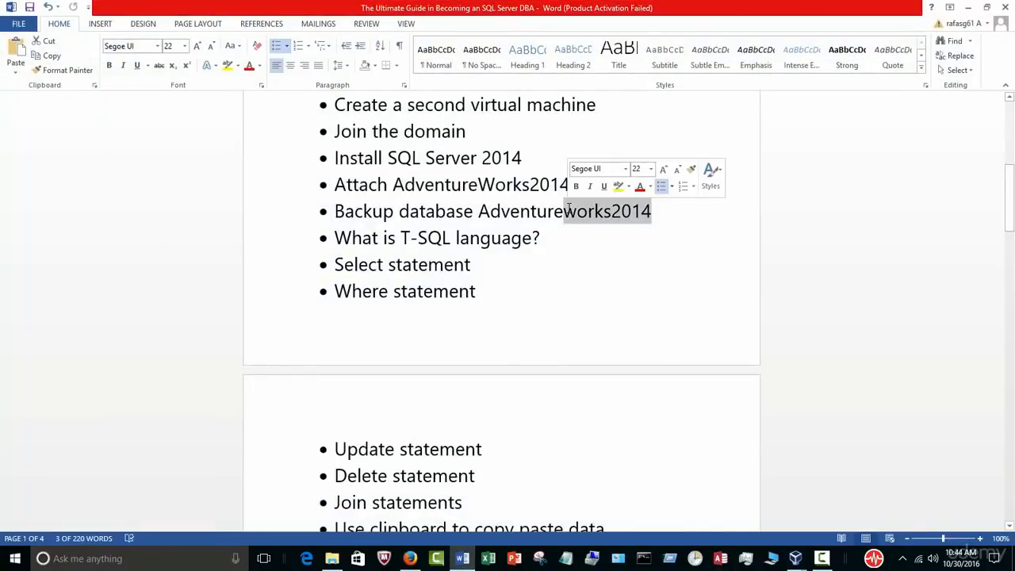
{"action": "left_click", "coordinate": [548, 237]}
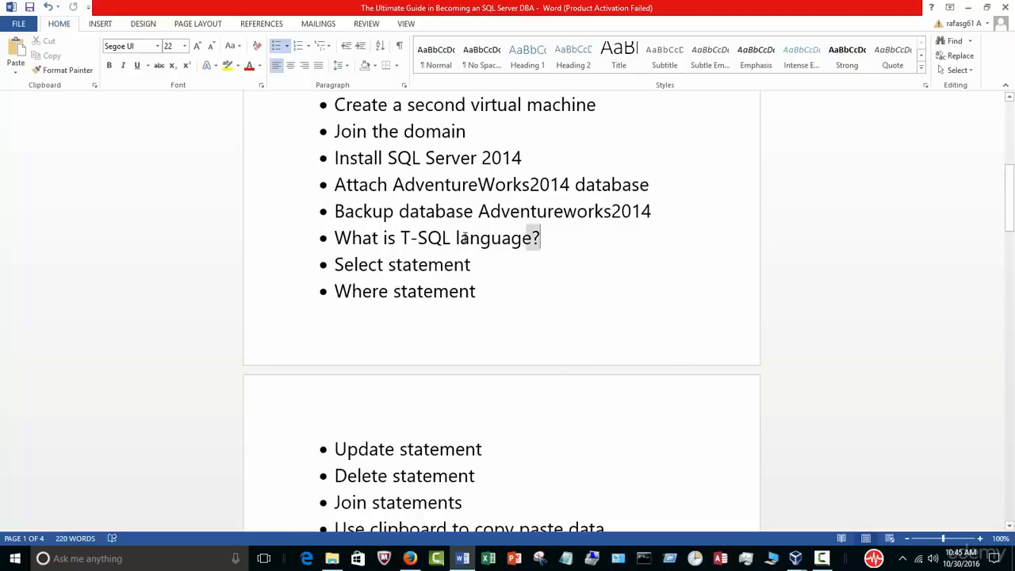
{"action": "left_click_drag", "start_coordinate": [539, 237], "coordinate": [334, 238]}
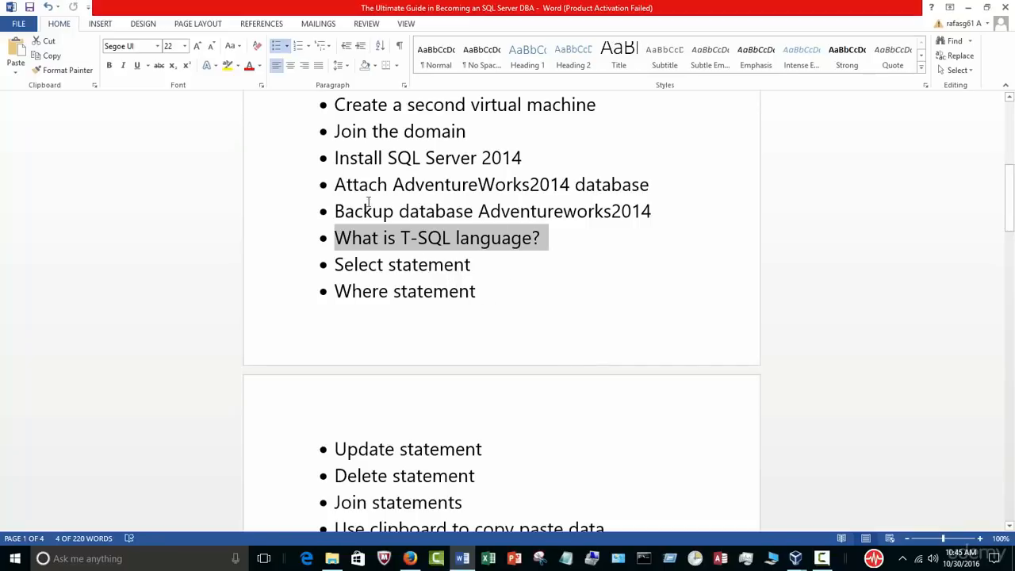
{"action": "left_click", "coordinate": [558, 239]}
{"action": "left_click_drag", "start_coordinate": [558, 238], "coordinate": [334, 238]}
Step: Highlight the 'Select statement' topic, then return to the Server1 VM's SSMS
{"action": "mouse_move", "coordinate": [795, 558]}
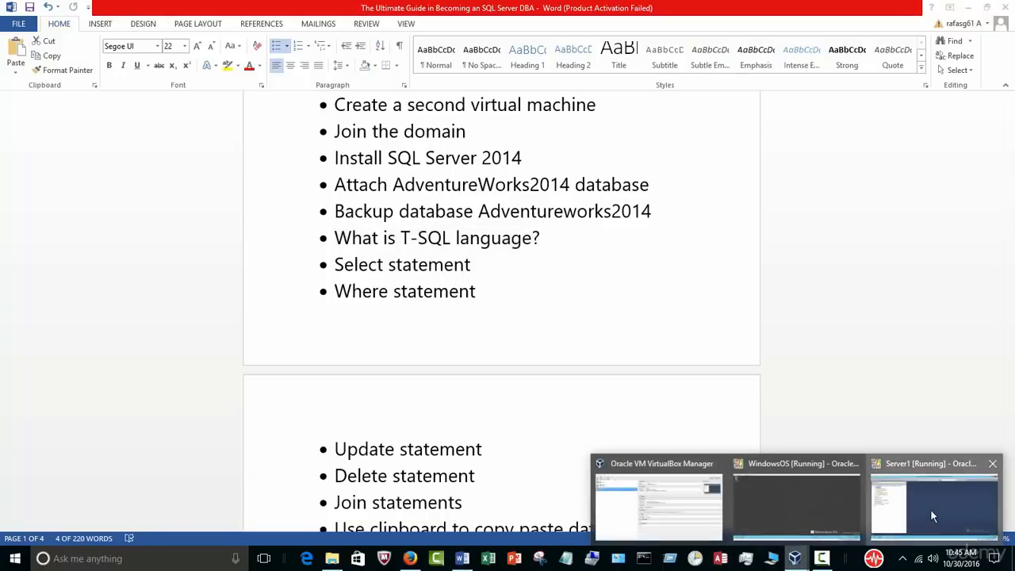
{"action": "left_click", "coordinate": [930, 509]}
{"action": "left_click", "coordinate": [463, 558]}
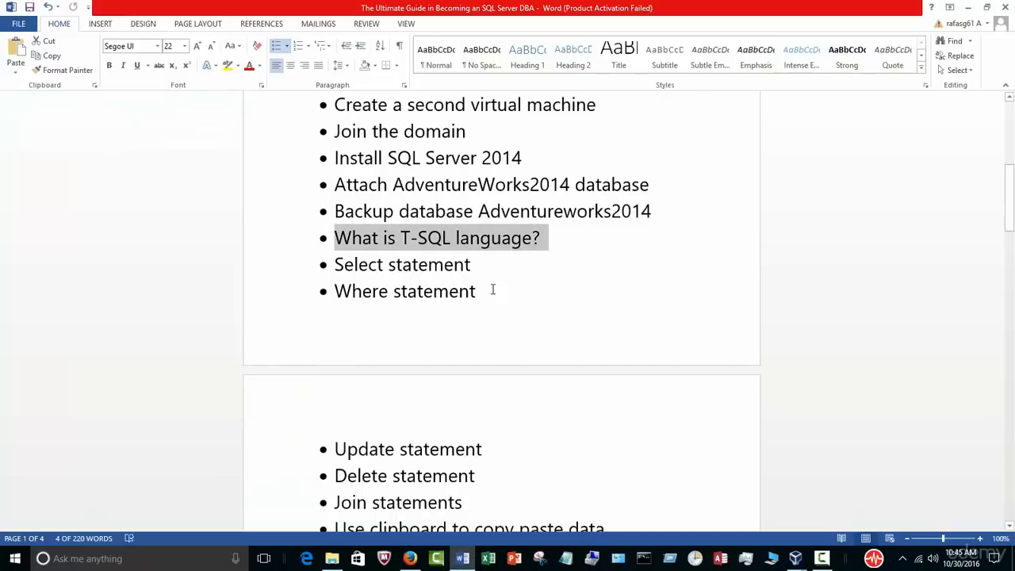
{"action": "left_click_drag", "start_coordinate": [479, 269], "coordinate": [355, 265]}
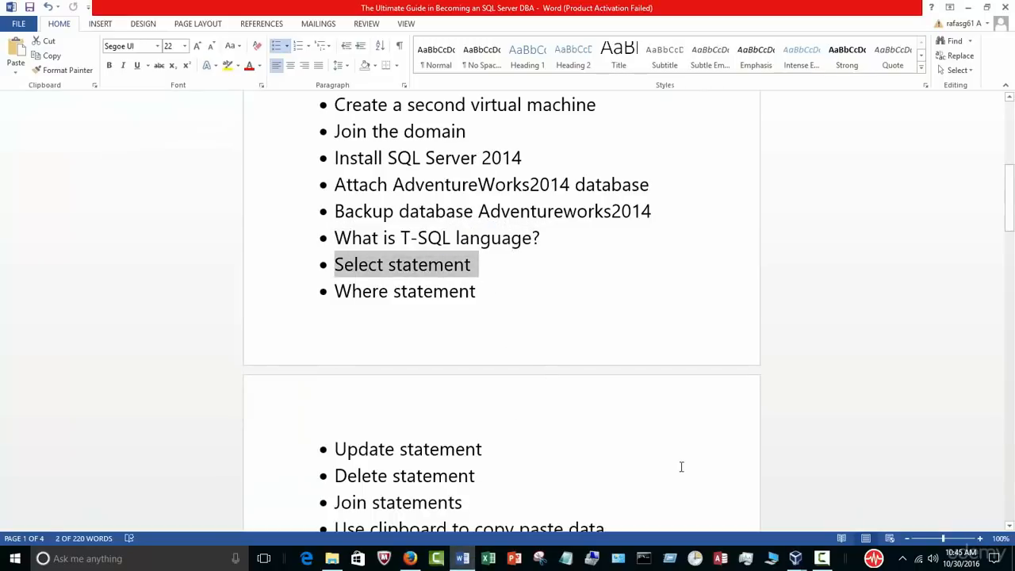
{"action": "left_click", "coordinate": [822, 558]}
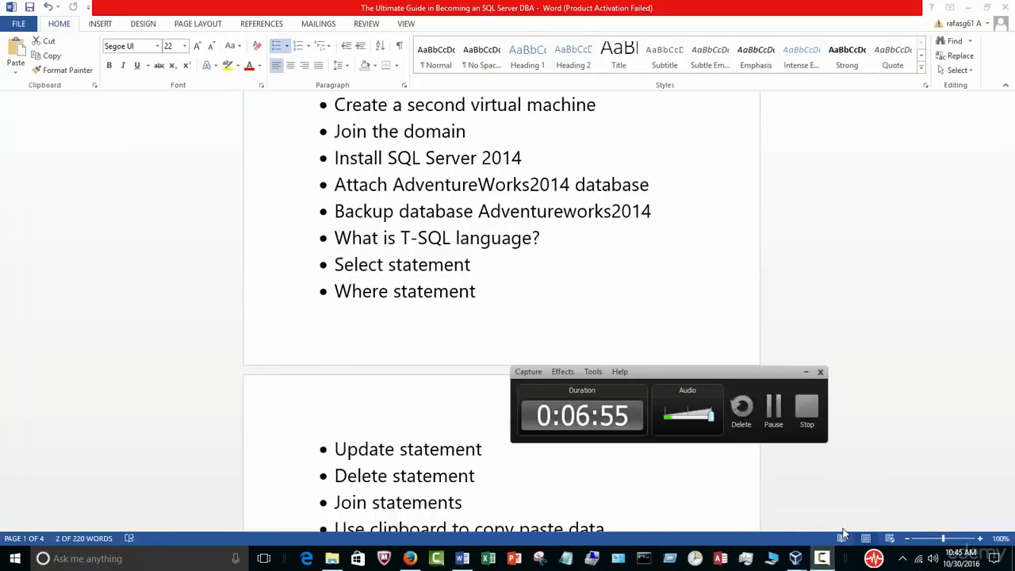
{"action": "left_click", "coordinate": [806, 372]}
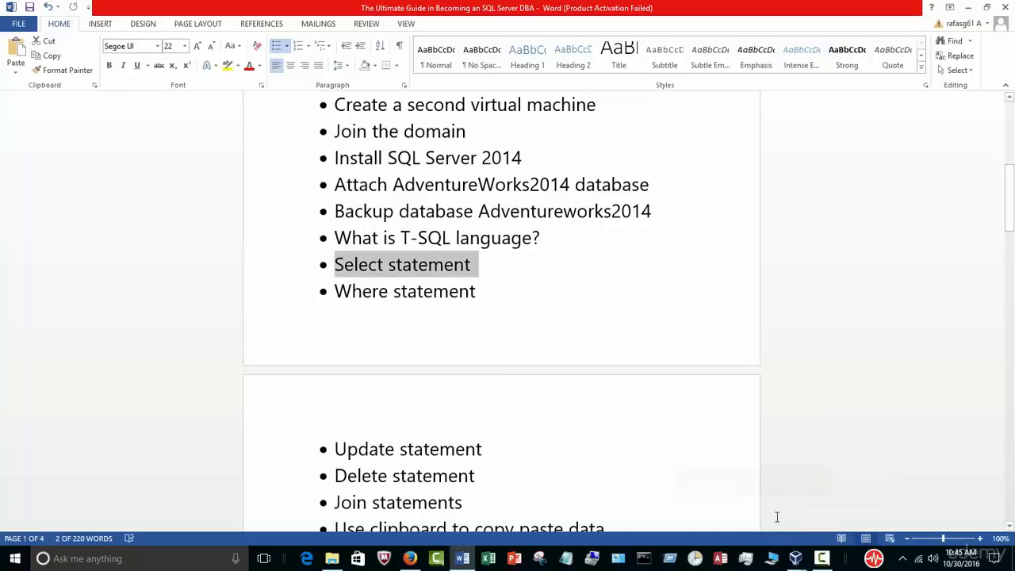
Step: Expand AdventureWorks2014 Tables, point out Person.Address and Person.BusinessEntity, and open a new query
{"action": "mouse_move", "coordinate": [795, 560]}
{"action": "left_click", "coordinate": [919, 505]}
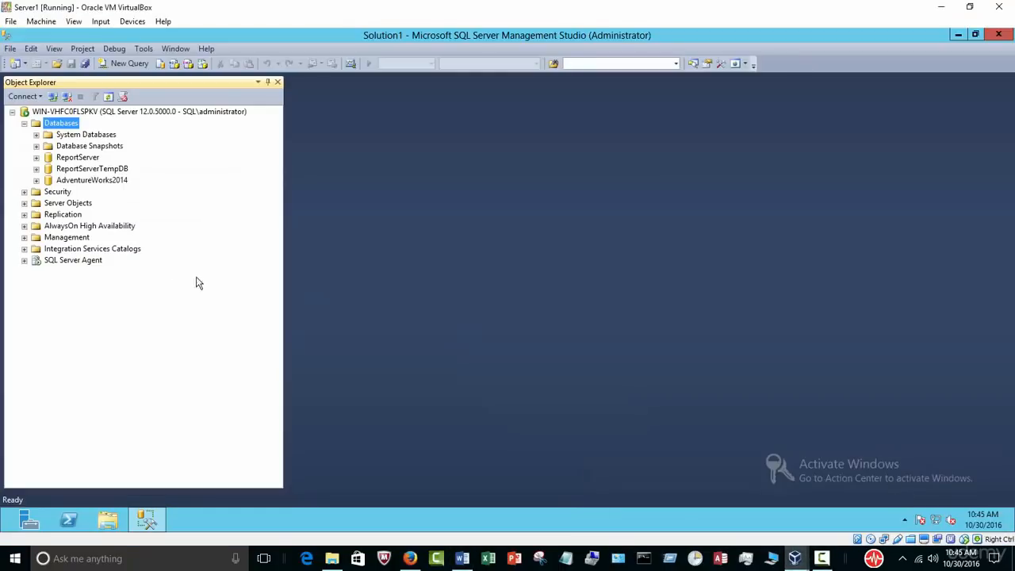
{"action": "left_click", "coordinate": [36, 180]}
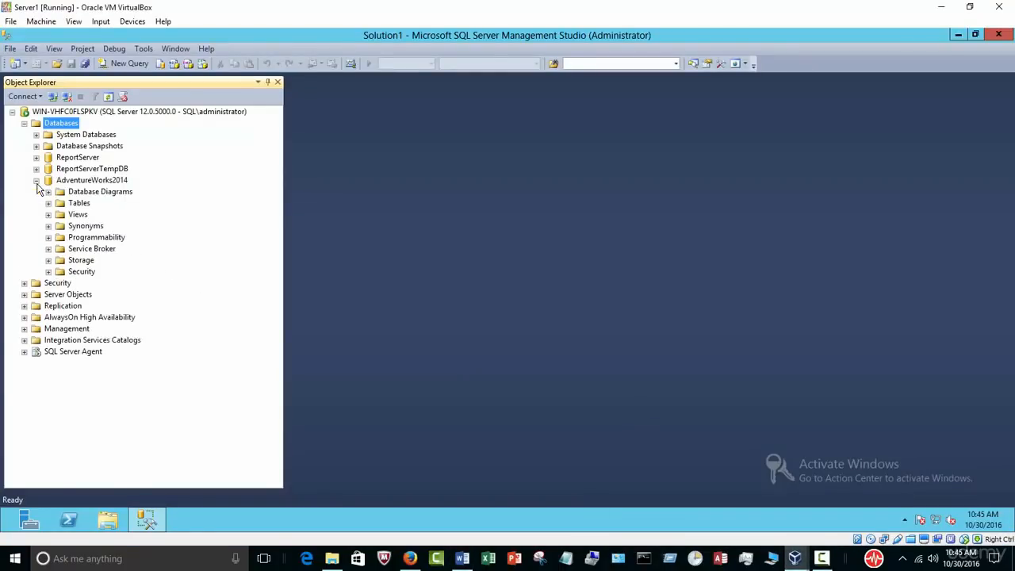
{"action": "left_click", "coordinate": [48, 203]}
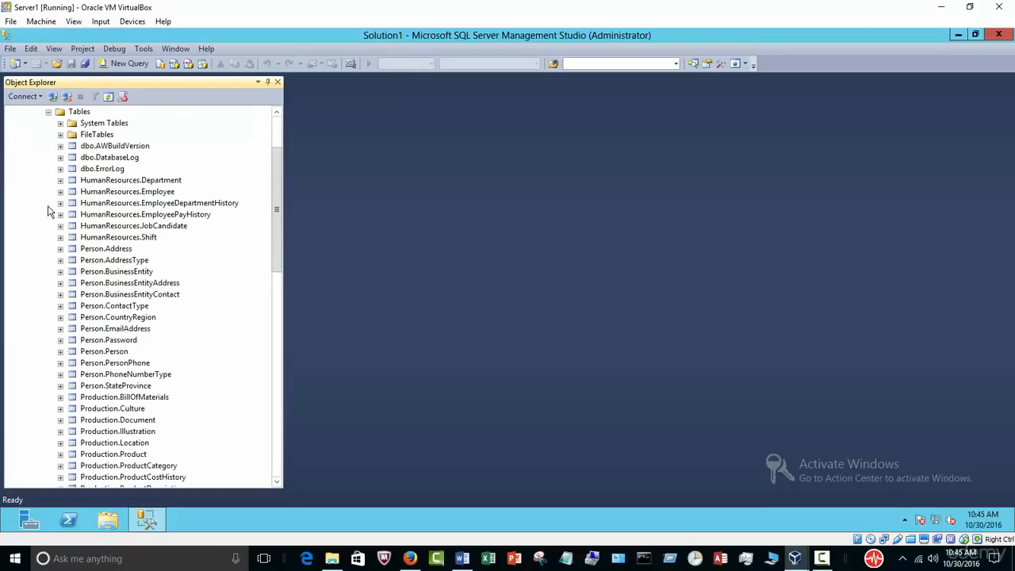
{"action": "left_click_drag", "start_coordinate": [275, 218], "coordinate": [277, 212]}
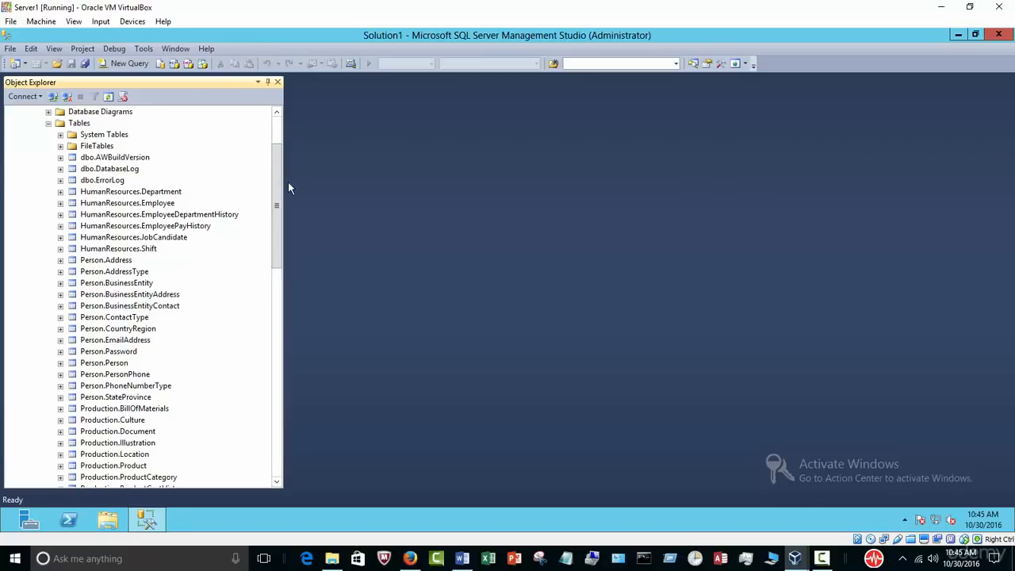
{"action": "left_click", "coordinate": [111, 263]}
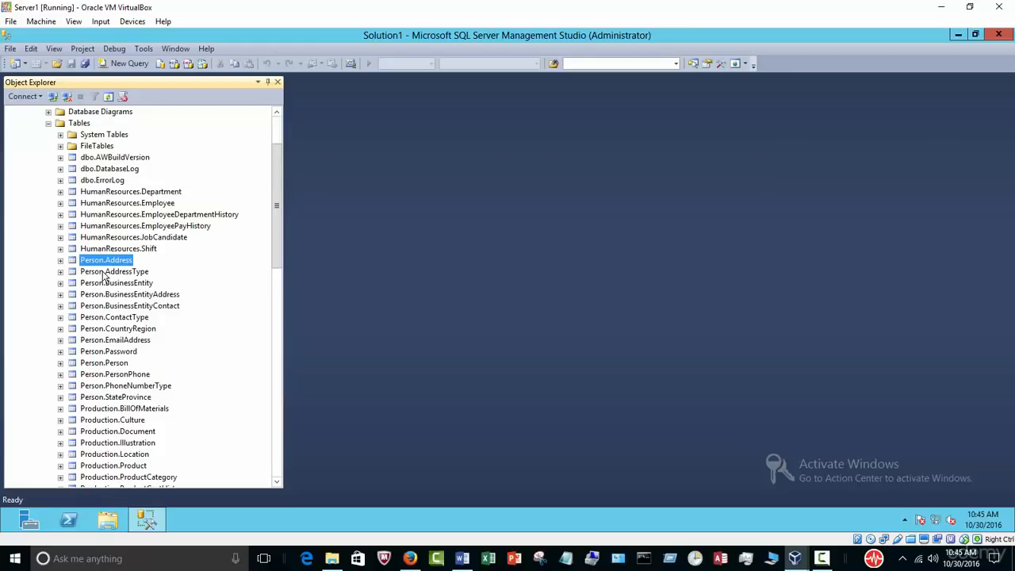
{"action": "left_click", "coordinate": [132, 284]}
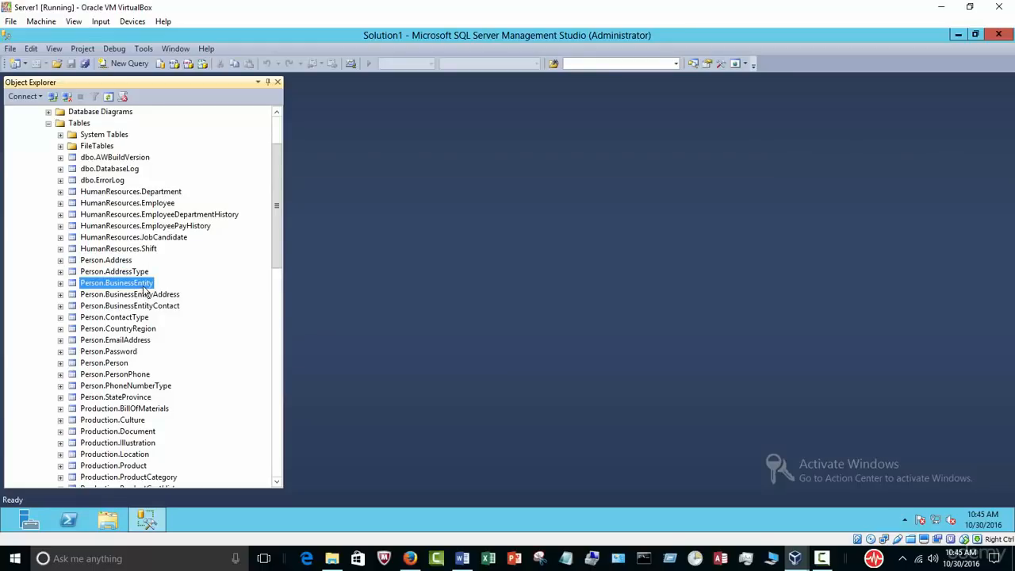
{"action": "left_click", "coordinate": [120, 65]}
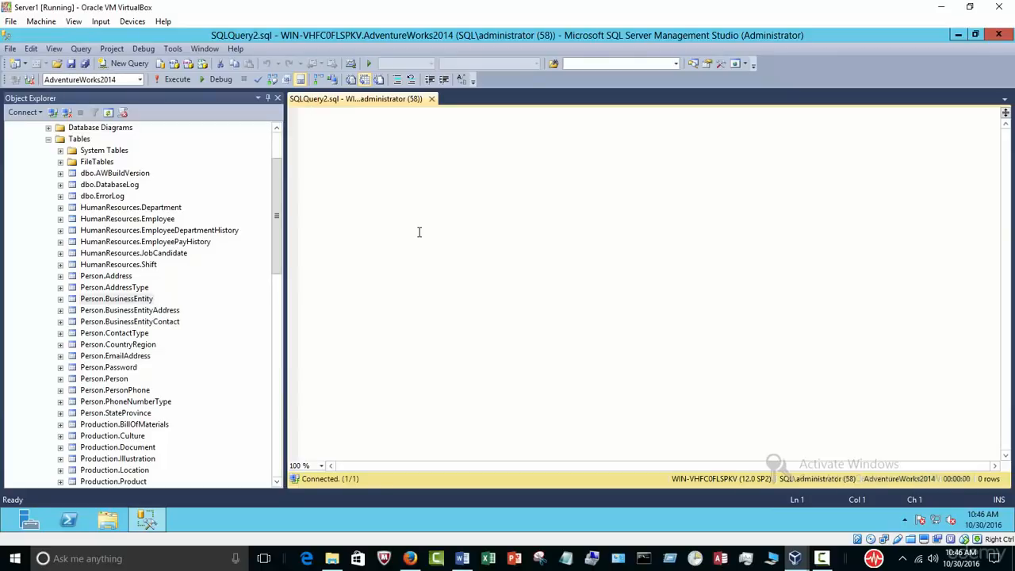
Step: Write and run select * from HumanResources.Department
{"action": "type", "text": "lec"}
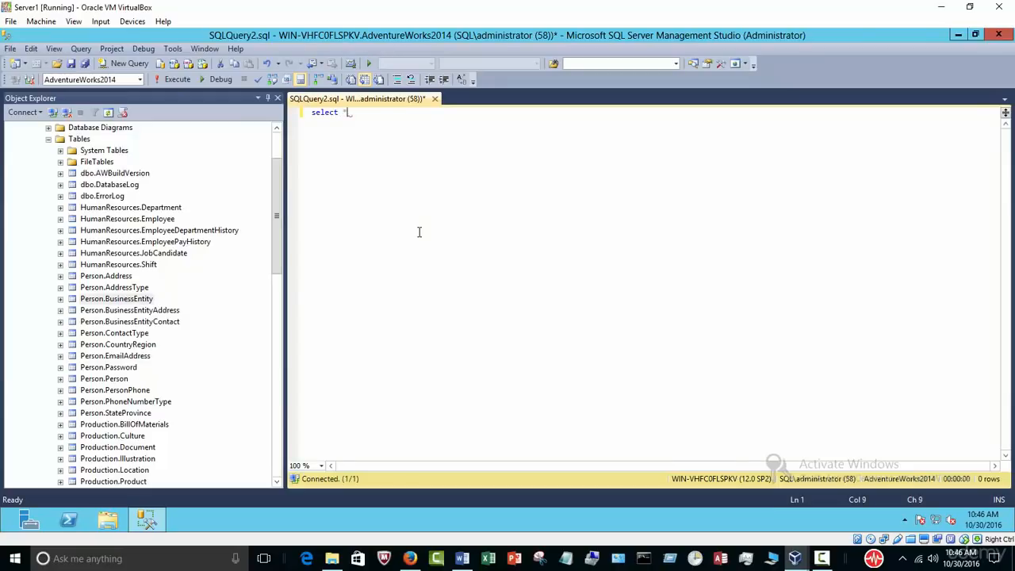
{"action": "type", "text": "t *"}
{"action": "left_click_drag", "start_coordinate": [143, 209], "coordinate": [437, 129]}
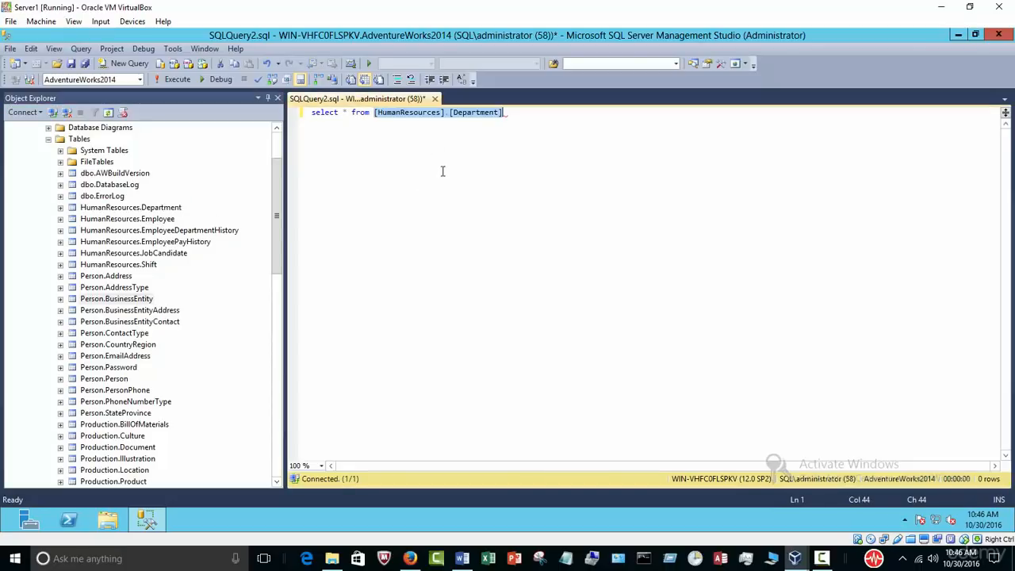
{"action": "left_click", "coordinate": [177, 80]}
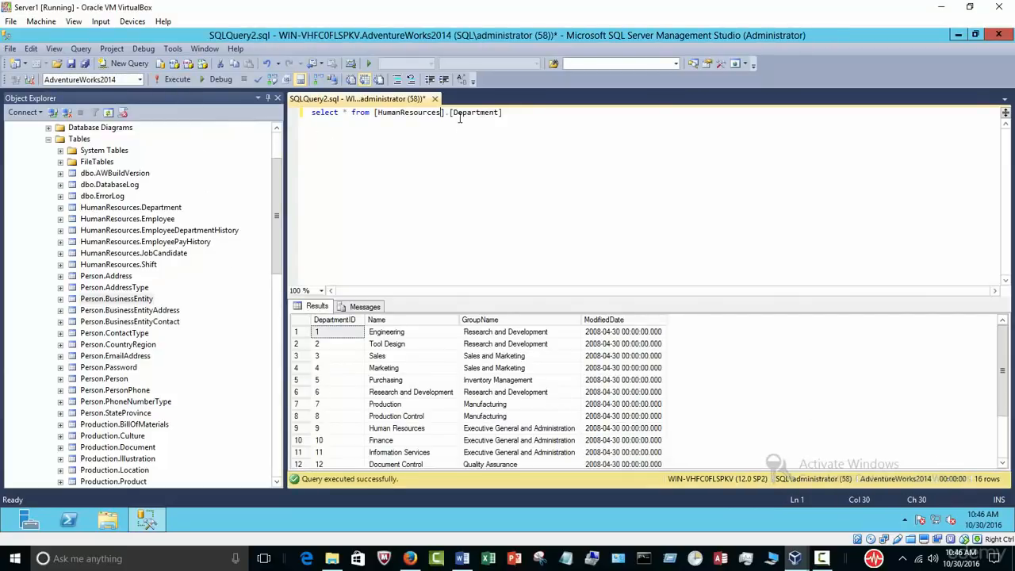
Step: Copy the Department query onto line 3 and delete its table name, leaving 'select * from'
{"action": "double_click", "coordinate": [323, 111]}
{"action": "left_click", "coordinate": [380, 157]}
{"action": "left_click_drag", "start_coordinate": [587, 113], "coordinate": [293, 99]}
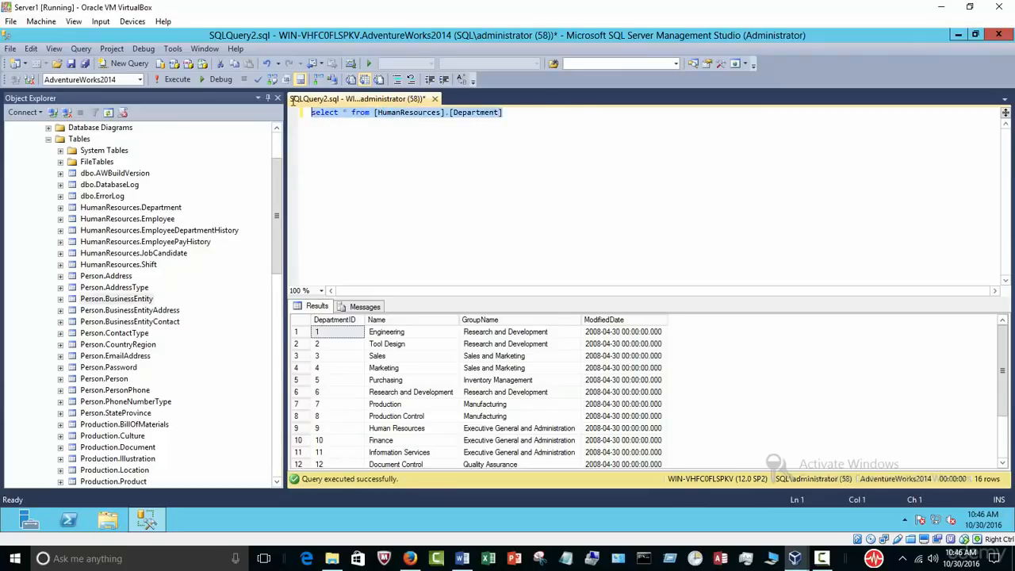
{"action": "right_click", "coordinate": [312, 108]}
{"action": "left_click", "coordinate": [373, 135]}
{"action": "left_click", "coordinate": [523, 118]}
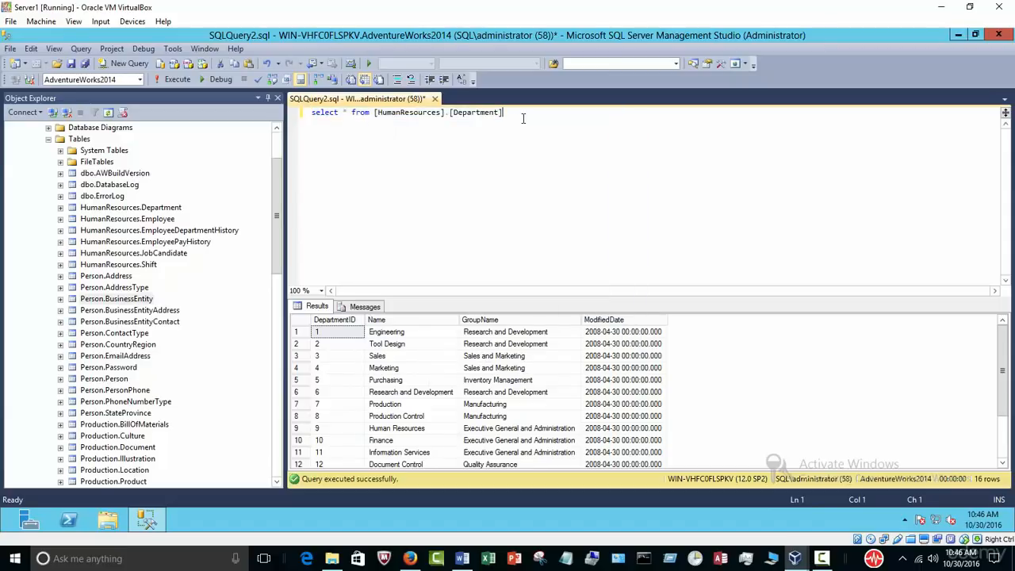
{"action": "key", "text": "Return"}
{"action": "key", "text": "Return"}
{"action": "key", "text": "ctrl+v"}
{"action": "key", "text": "ctrl+shift+Left"}
{"action": "left_click_drag", "start_coordinate": [534, 143], "coordinate": [373, 136]}
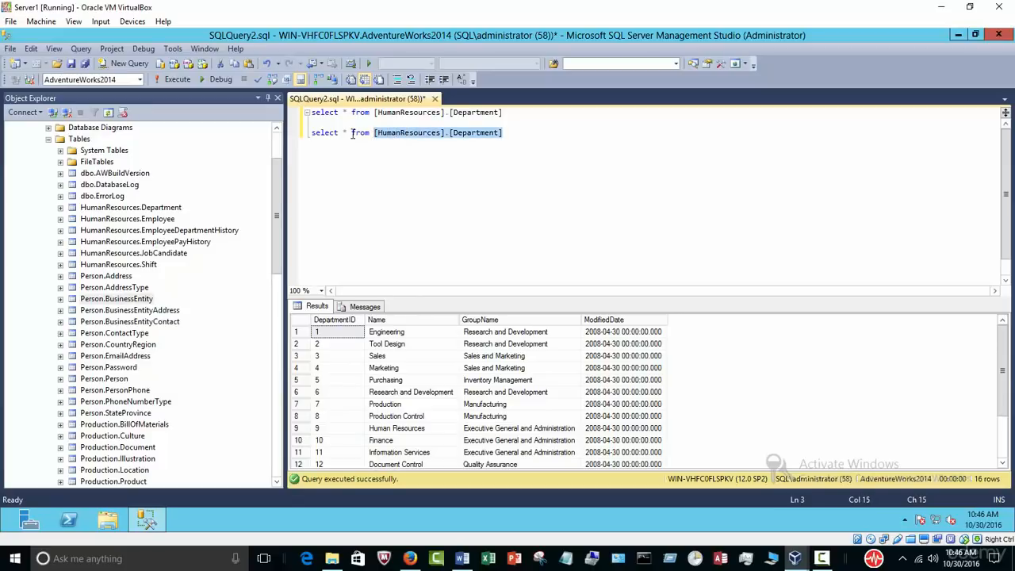
{"action": "key", "text": "Delete"}
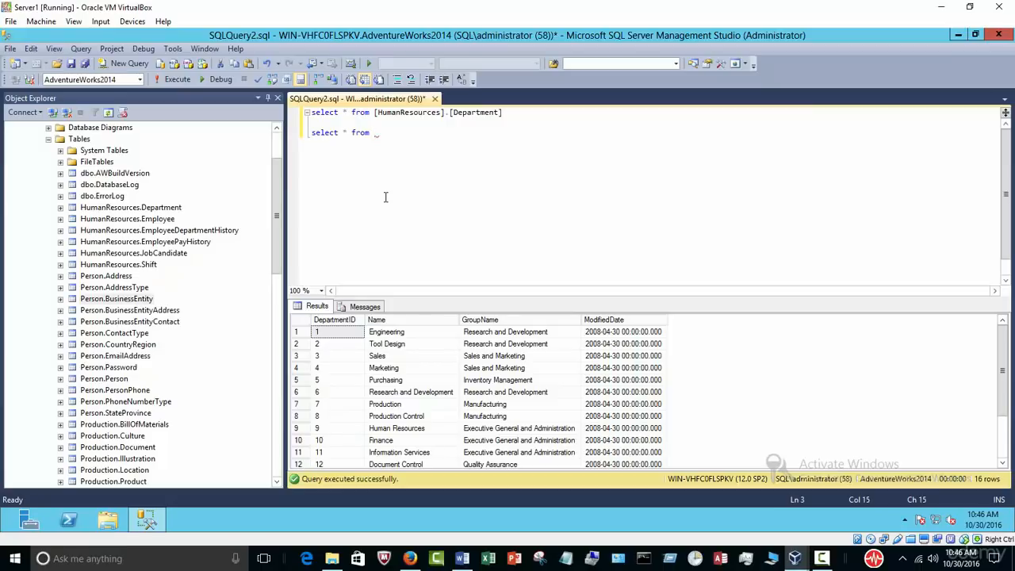
Step: Complete line 3 as select * from person.Person and run only that line
{"action": "type", "text": "person."}
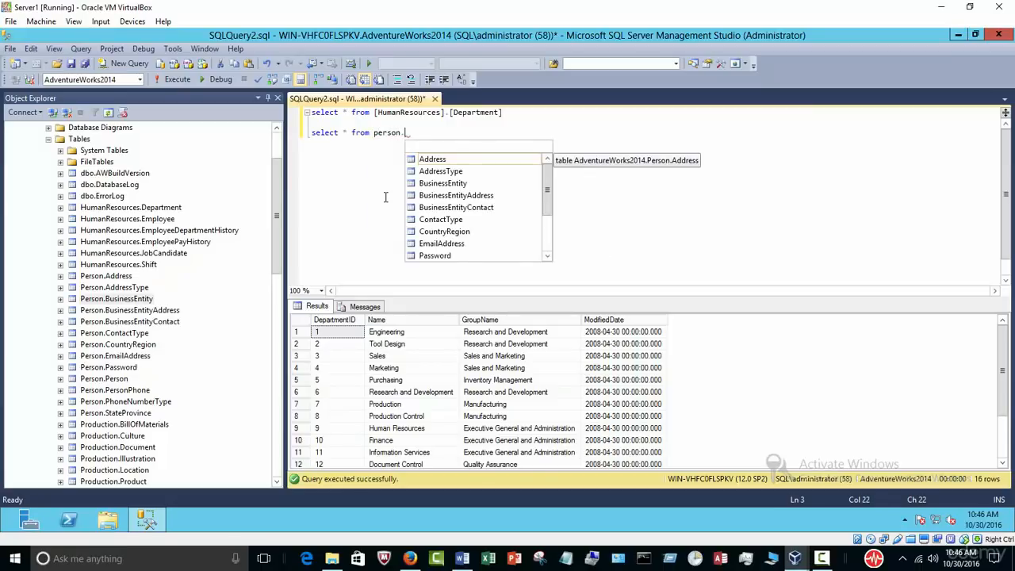
{"action": "type", "text": "per"}
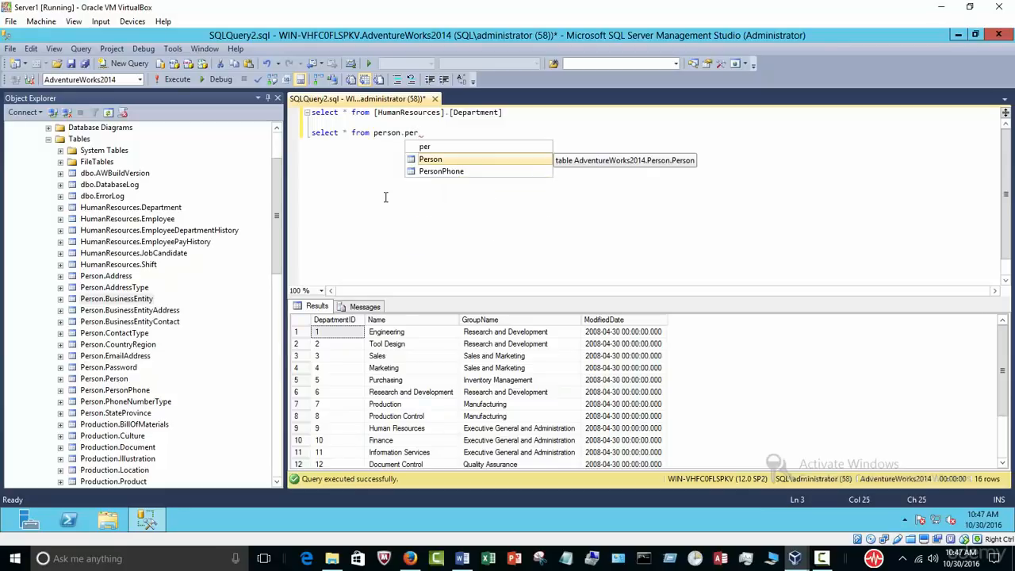
{"action": "key", "text": "Tab"}
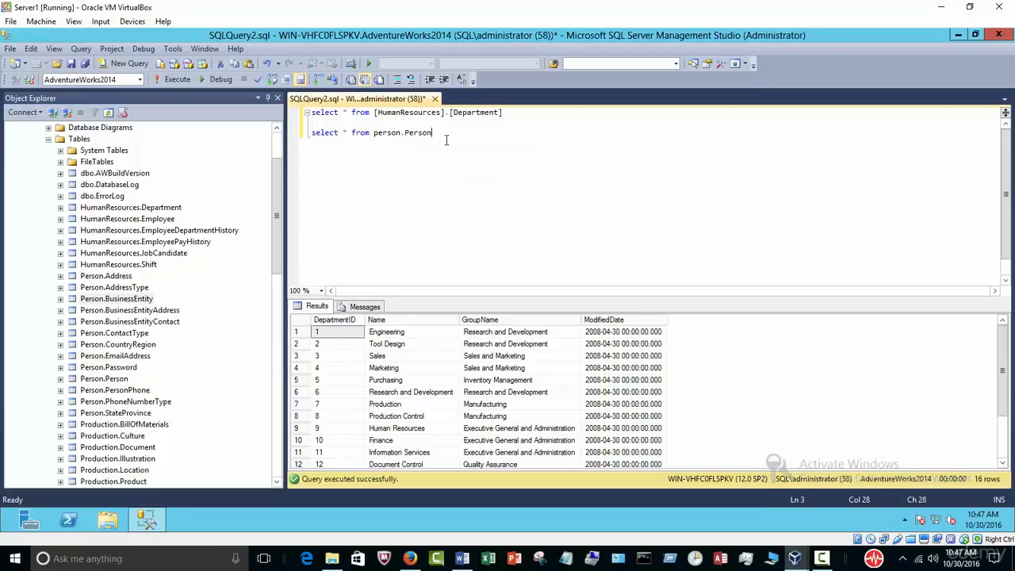
{"action": "key", "text": "shift+Home"}
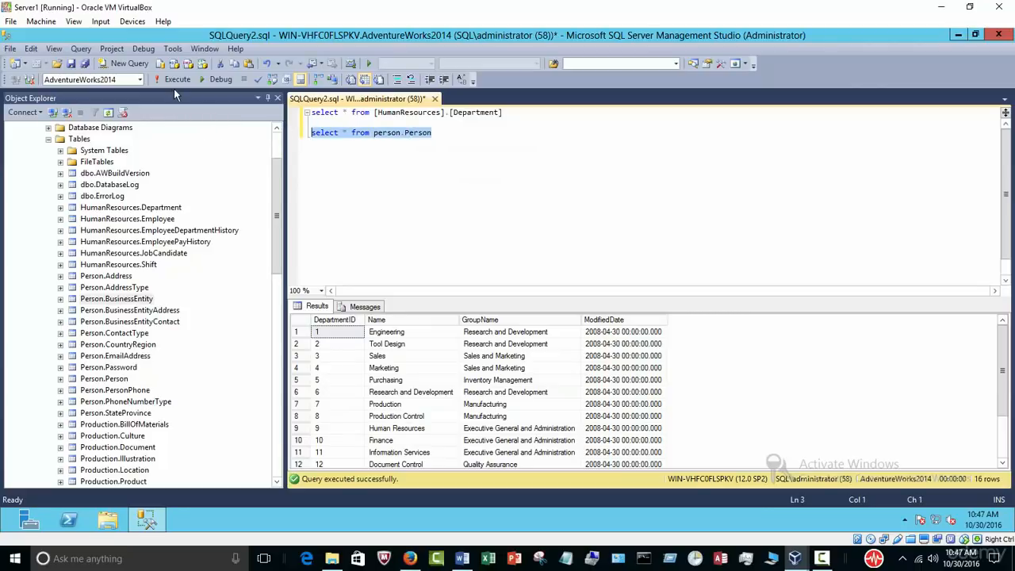
{"action": "left_click", "coordinate": [176, 79]}
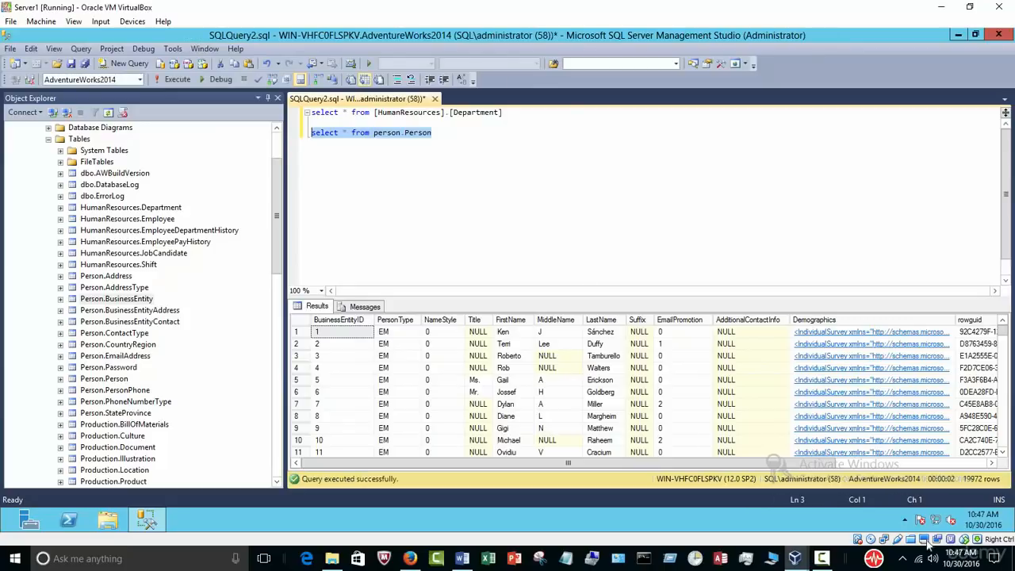
{"action": "mouse_move", "coordinate": [980, 491]}
{"action": "left_click", "coordinate": [495, 186]}
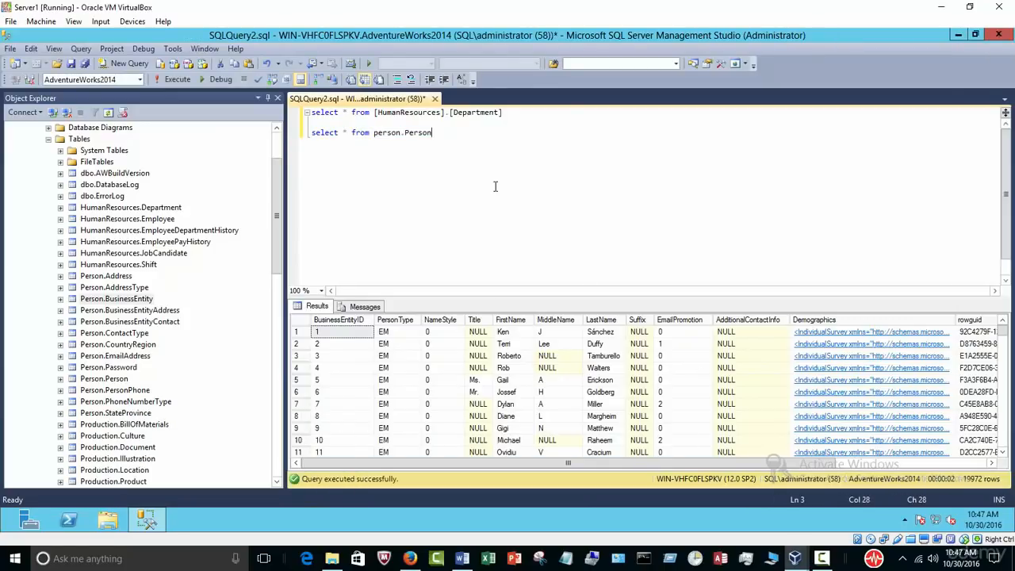
{"action": "left_click_drag", "start_coordinate": [531, 463], "coordinate": [461, 457]}
{"action": "left_click", "coordinate": [462, 558]}
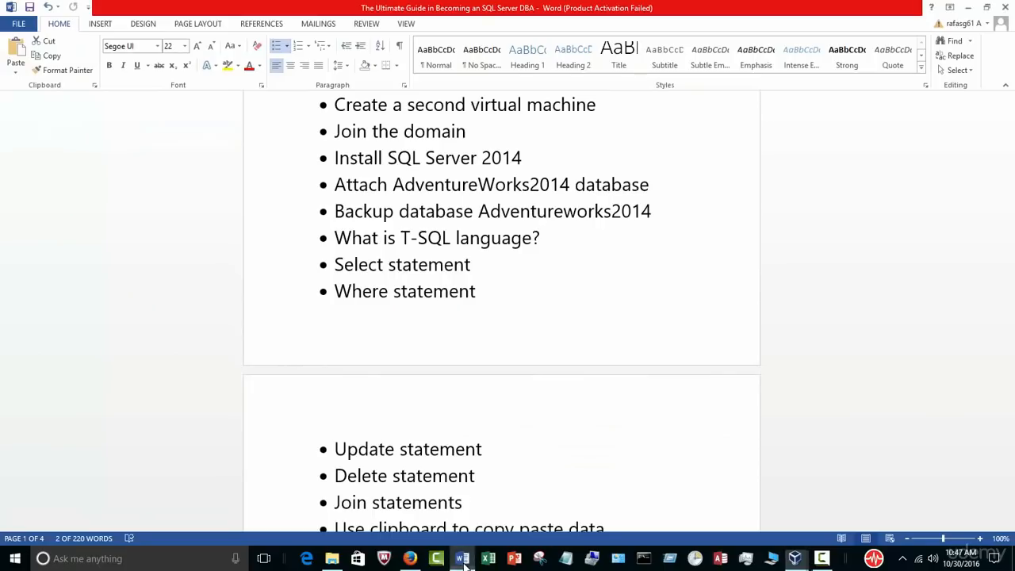
{"action": "left_click", "coordinate": [469, 291]}
{"action": "left_click_drag", "start_coordinate": [469, 292], "coordinate": [356, 294]}
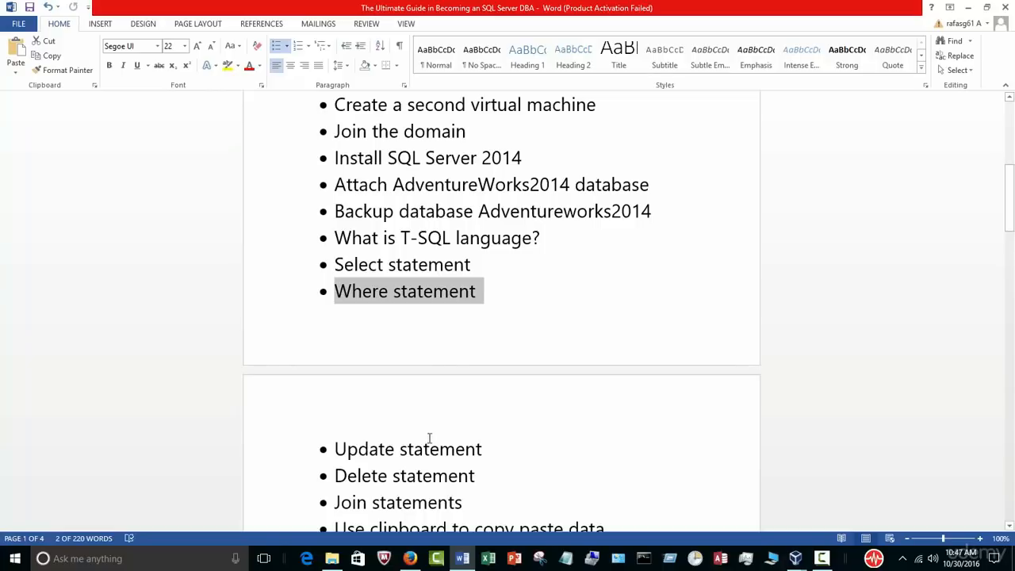
{"action": "mouse_move", "coordinate": [795, 555]}
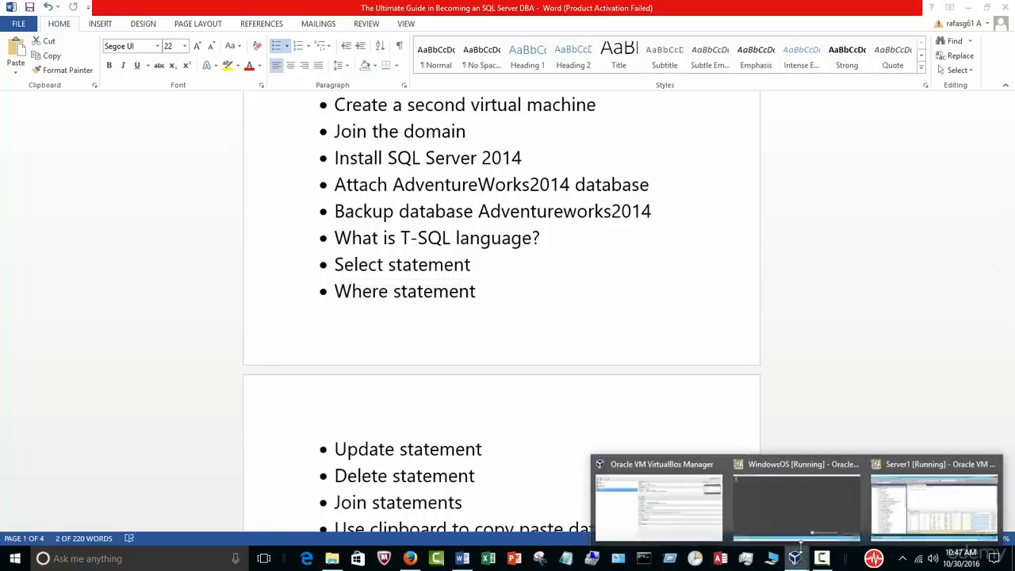
{"action": "left_click", "coordinate": [940, 515]}
{"action": "left_click_drag", "start_coordinate": [437, 139], "coordinate": [309, 140]}
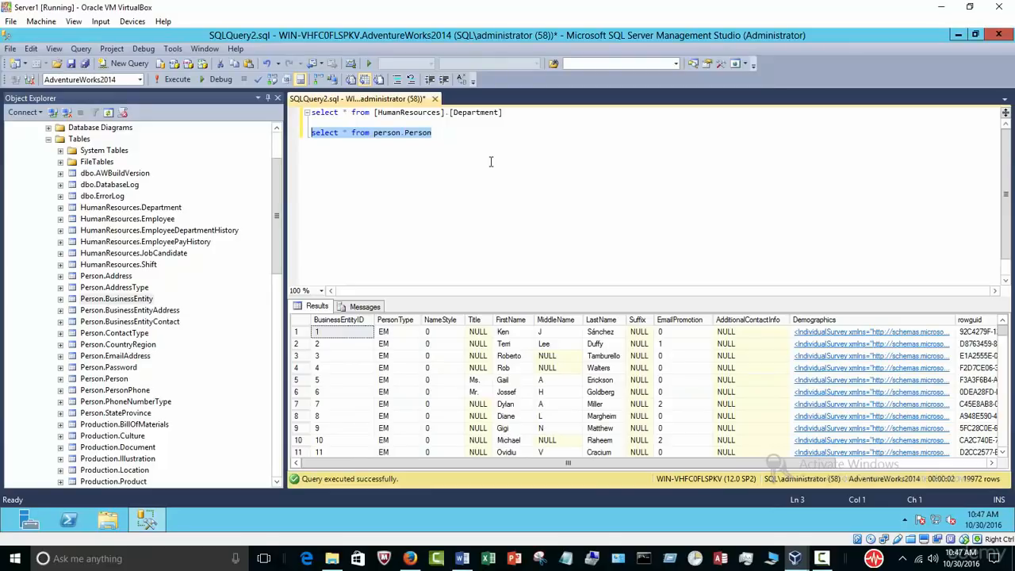
Step: Inspect the Person.Person results, selecting columns, rows and the LastName cells Sánchez and Duffy
{"action": "left_click", "coordinate": [346, 131]}
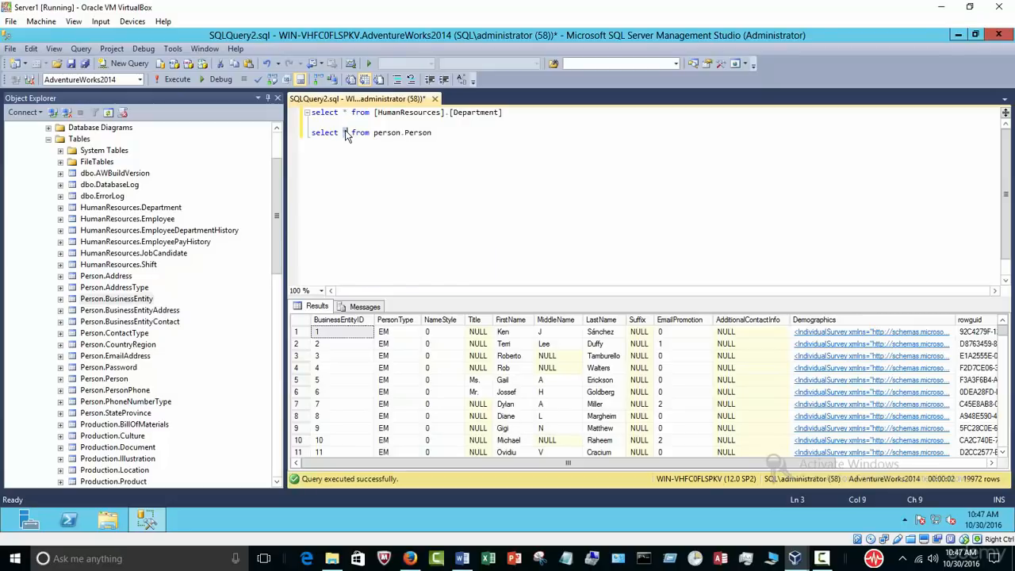
{"action": "left_click", "coordinate": [363, 320]}
{"action": "left_click", "coordinate": [396, 320]}
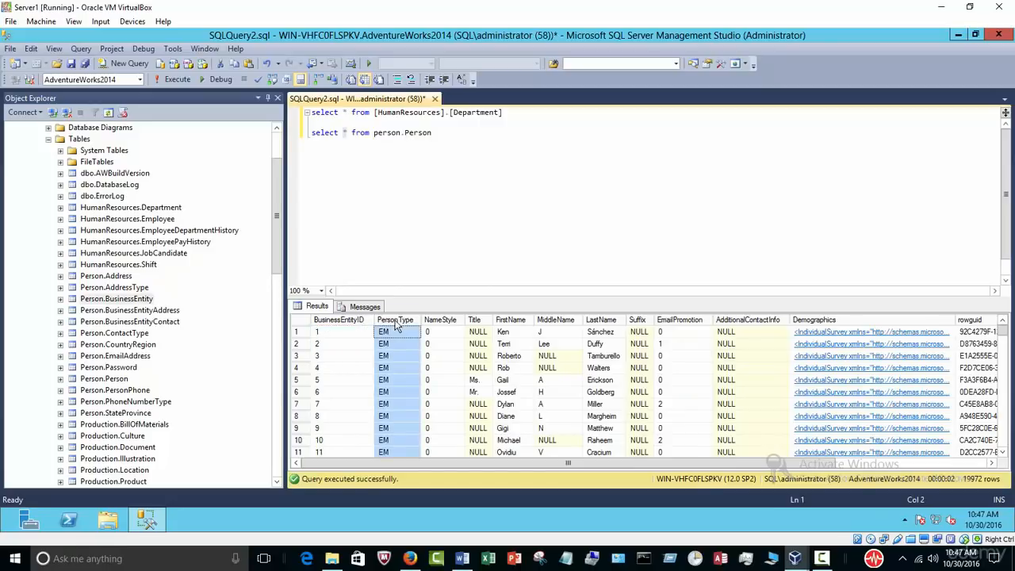
{"action": "left_click", "coordinate": [297, 346]}
{"action": "left_click", "coordinate": [297, 380]}
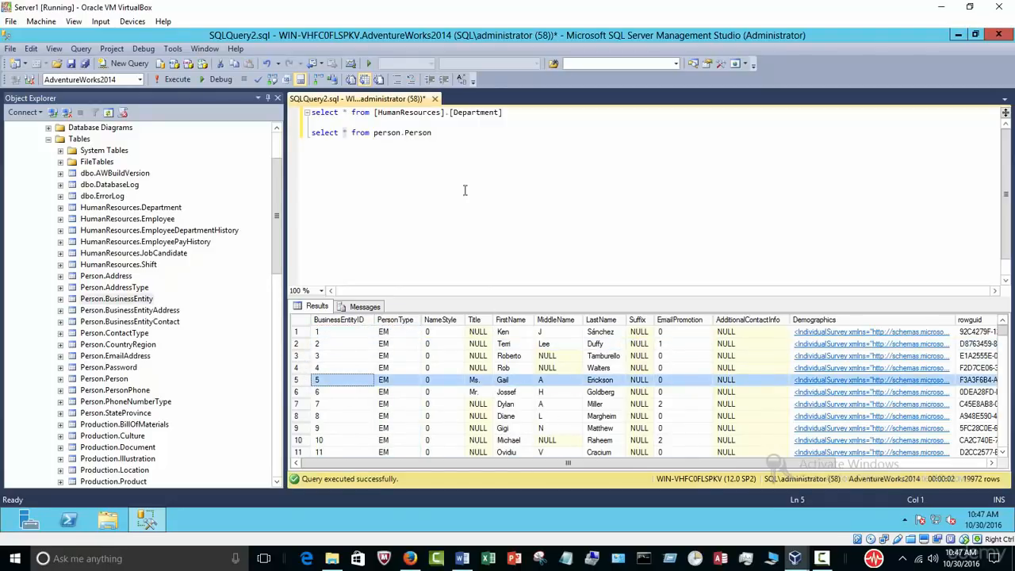
{"action": "left_click", "coordinate": [449, 138]}
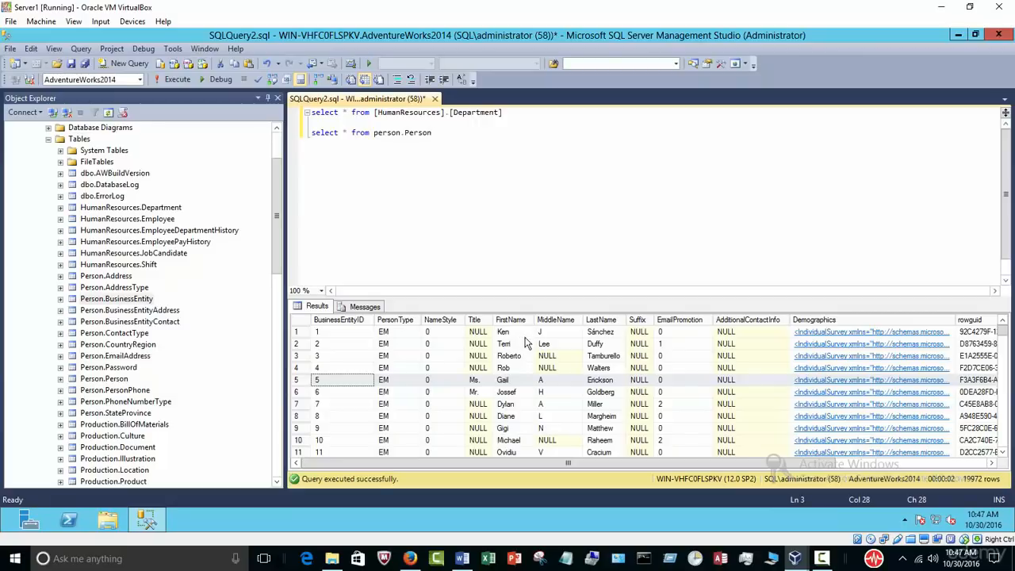
{"action": "left_click", "coordinate": [601, 333]}
{"action": "left_click", "coordinate": [604, 345]}
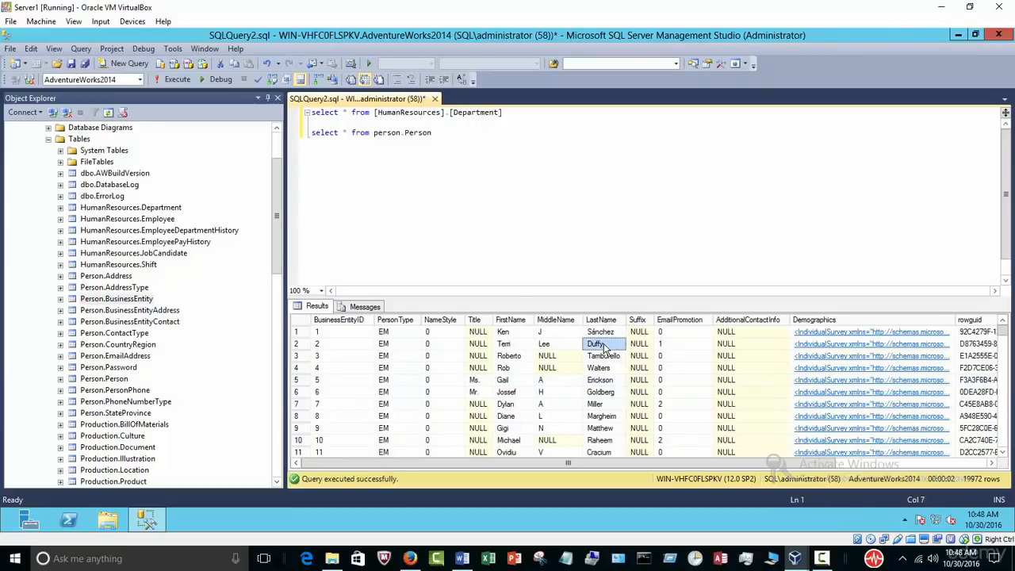
{"action": "left_click", "coordinate": [298, 346]}
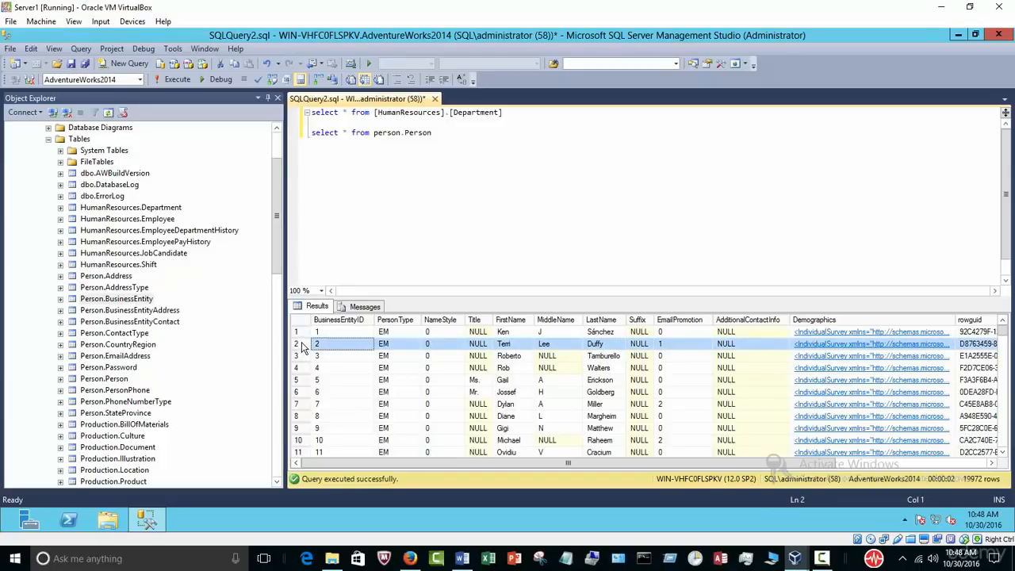
Step: Start a new line under the Person.Person query and type 'where las'
{"action": "left_click", "coordinate": [449, 136]}
{"action": "key", "text": "Return"}
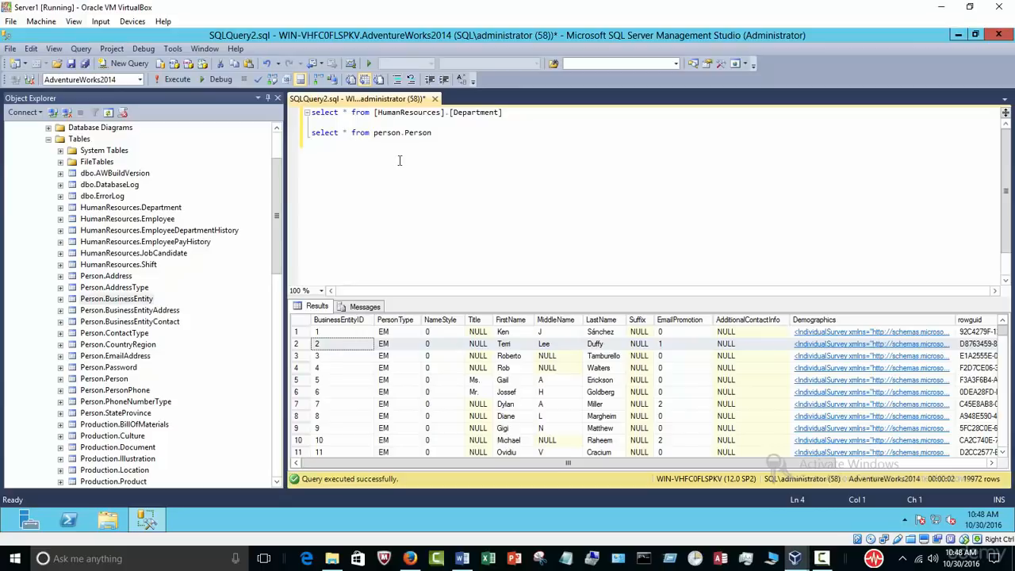
{"action": "type", "text": "where las"}
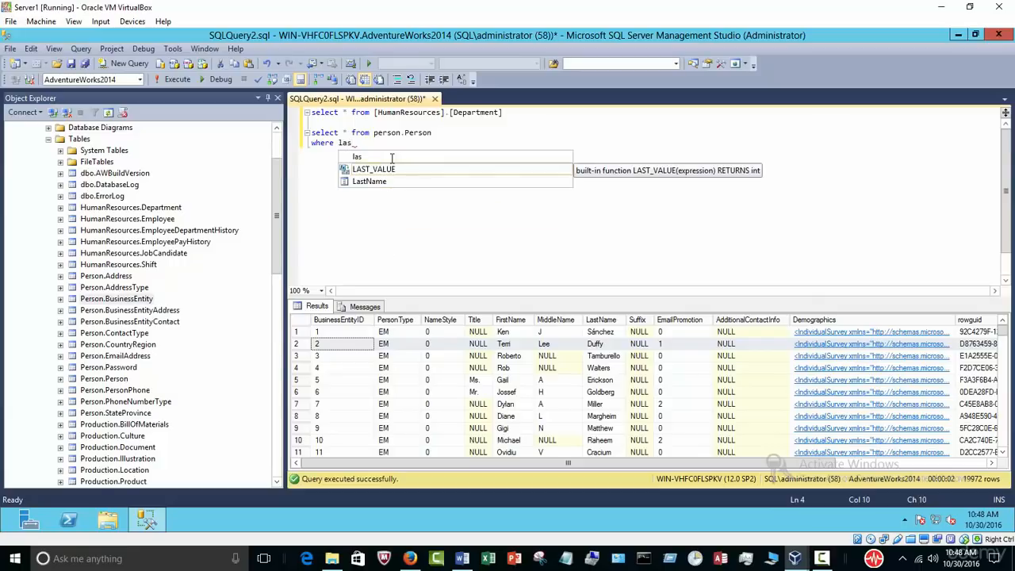
Step: Complete the filter as where LastName = 'duff'
{"action": "key", "text": "Down"}
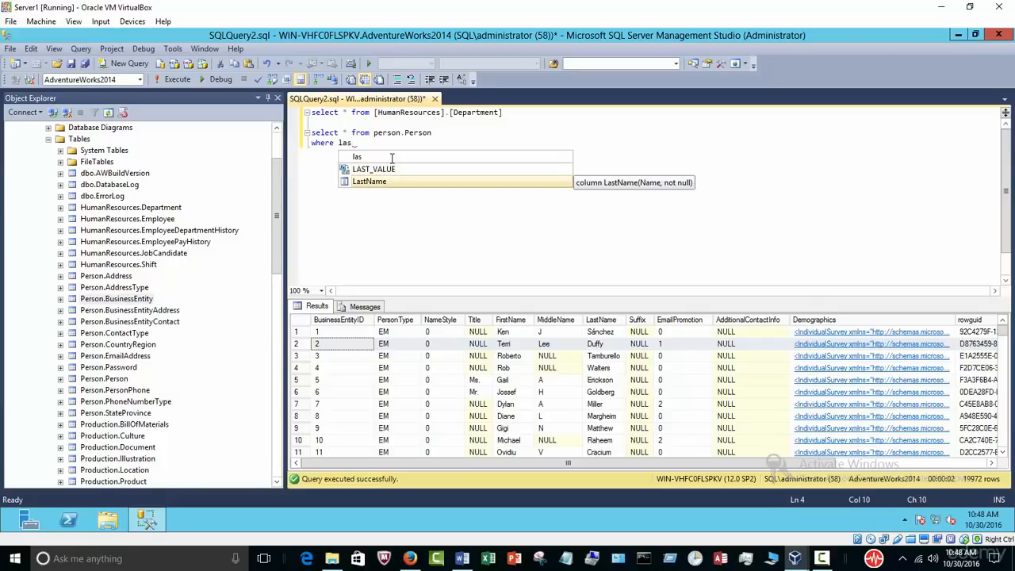
{"action": "key", "text": "Escape"}
{"action": "type", "text": "t"}
{"action": "key", "text": "Tab"}
{"action": "type", "text": "= ''"}
{"action": "key", "text": "Left"}
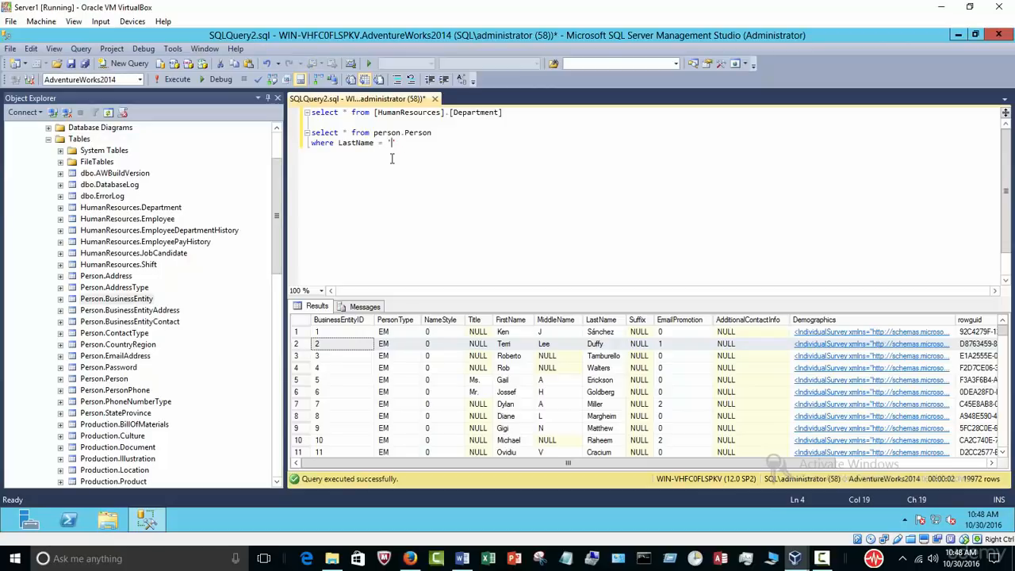
{"action": "type", "text": "duff"}
Step: Run both query lines together to filter Person.Person to LastName duffy
{"action": "left_click_drag", "start_coordinate": [441, 133], "coordinate": [290, 129]}
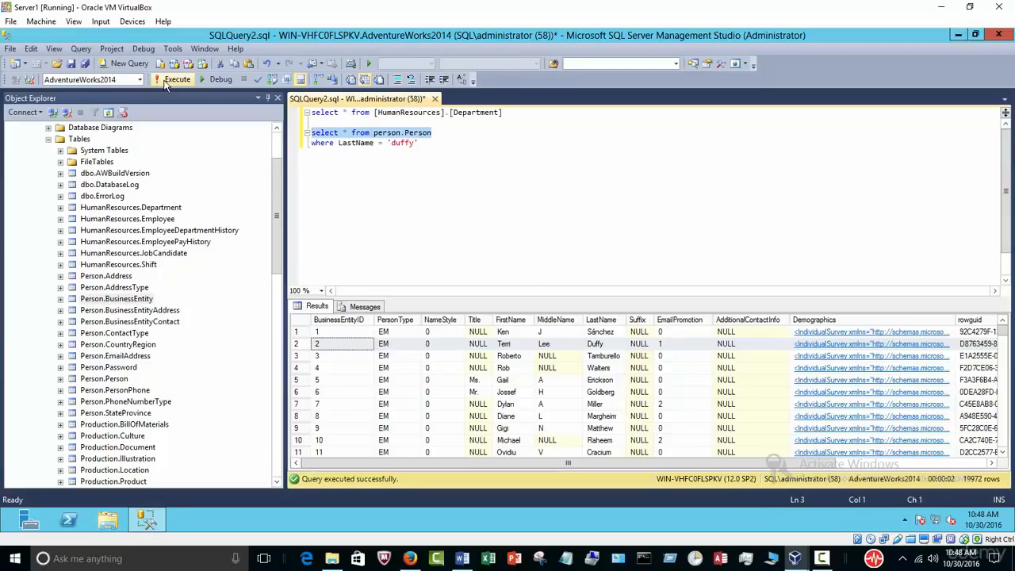
{"action": "left_click", "coordinate": [172, 80]}
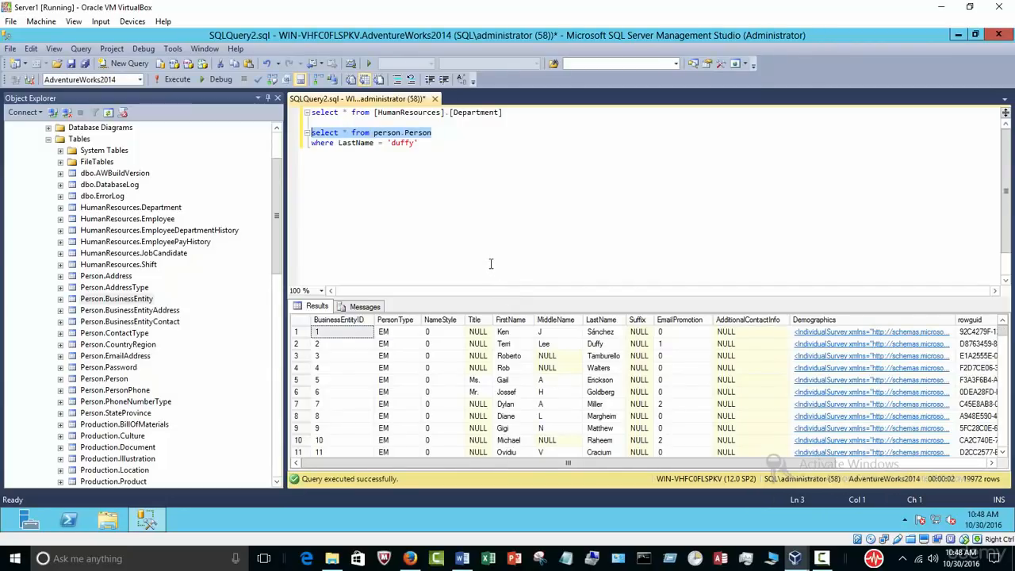
{"action": "left_click", "coordinate": [322, 144]}
{"action": "double_click", "coordinate": [323, 143]}
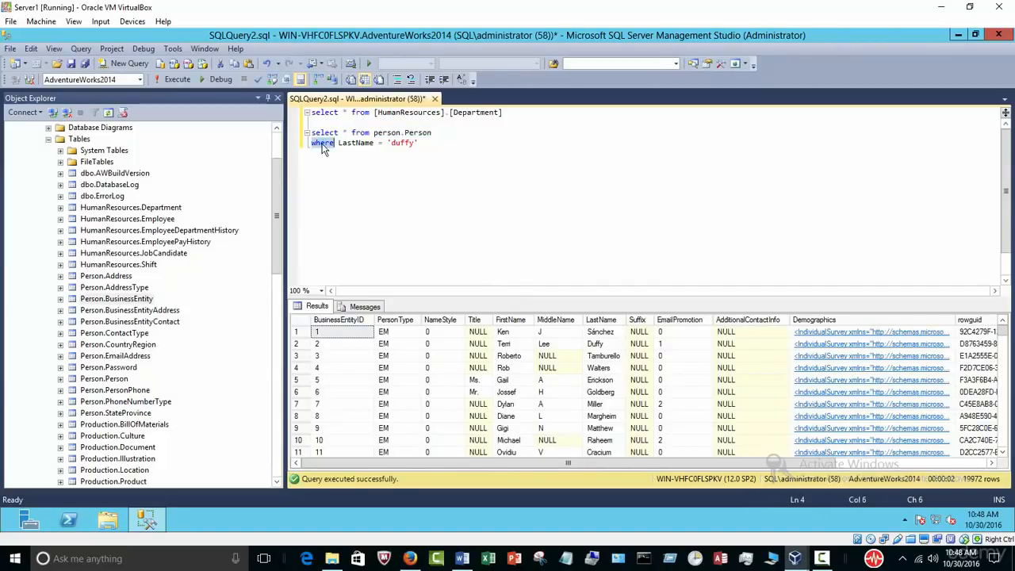
{"action": "left_click", "coordinate": [401, 173]}
{"action": "left_click_drag", "start_coordinate": [437, 132], "coordinate": [311, 127]}
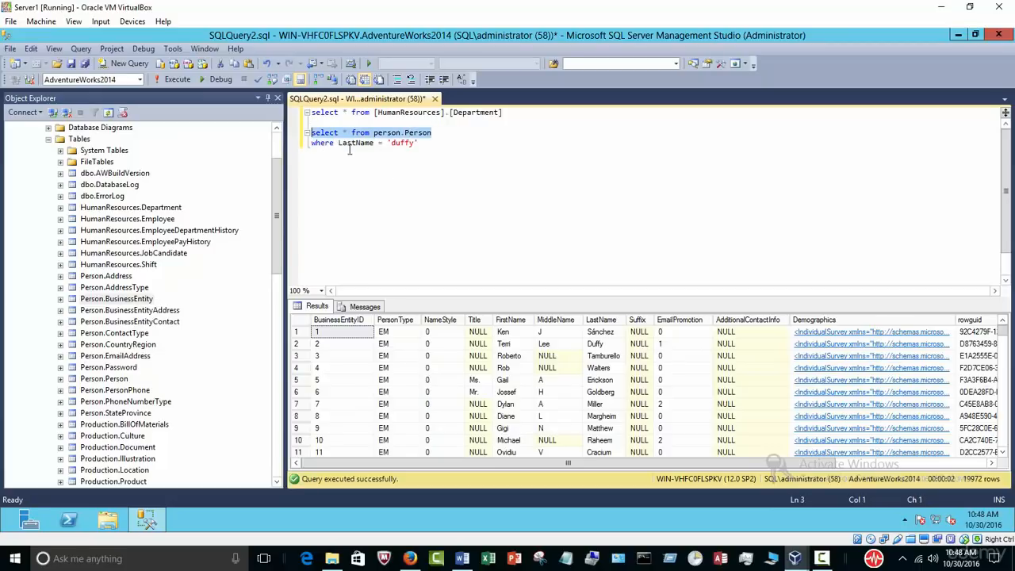
{"action": "double_click", "coordinate": [408, 142]}
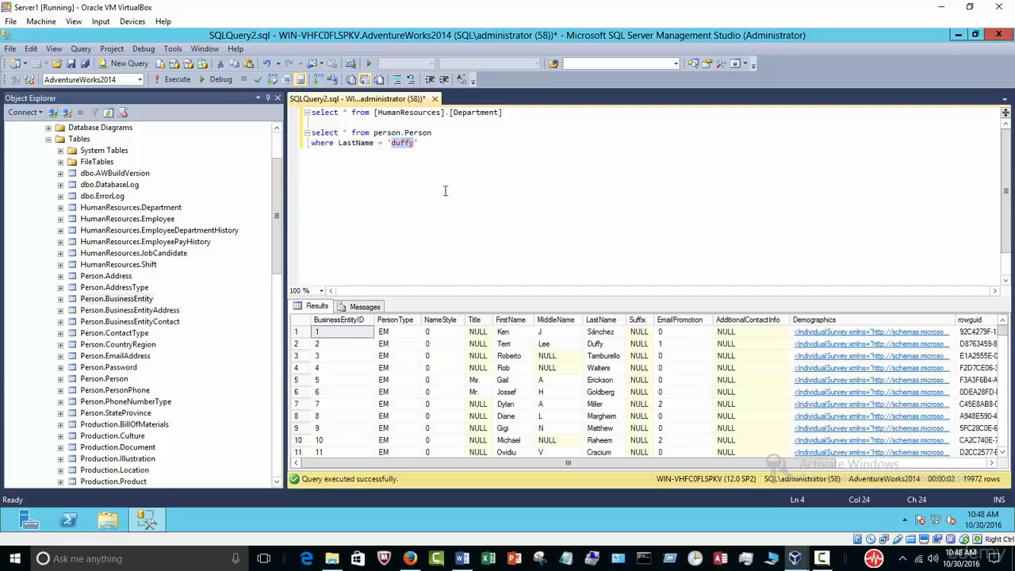
{"action": "left_click", "coordinate": [469, 168]}
{"action": "left_click", "coordinate": [312, 132], "text": "shift"}
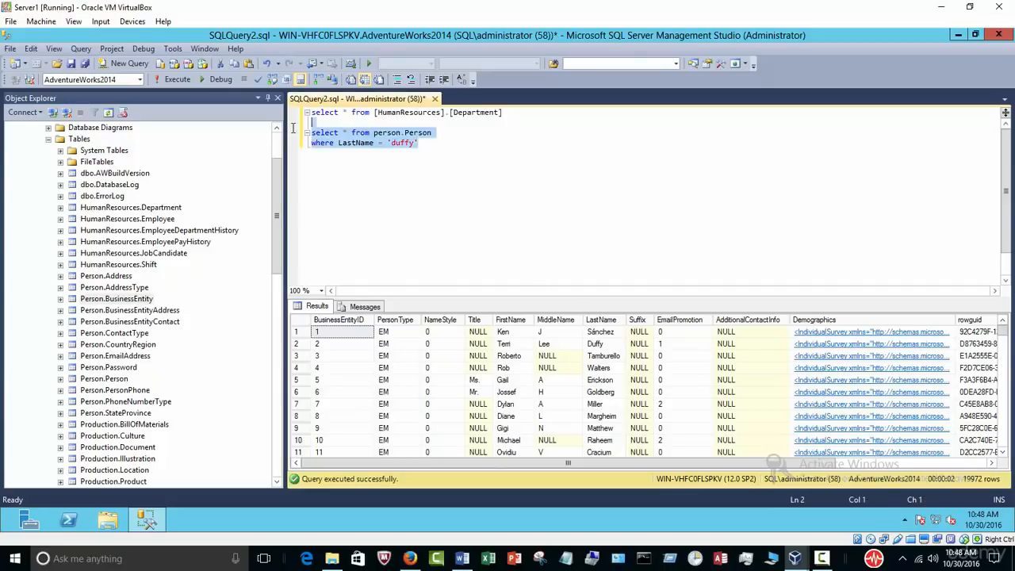
{"action": "left_click", "coordinate": [171, 80]}
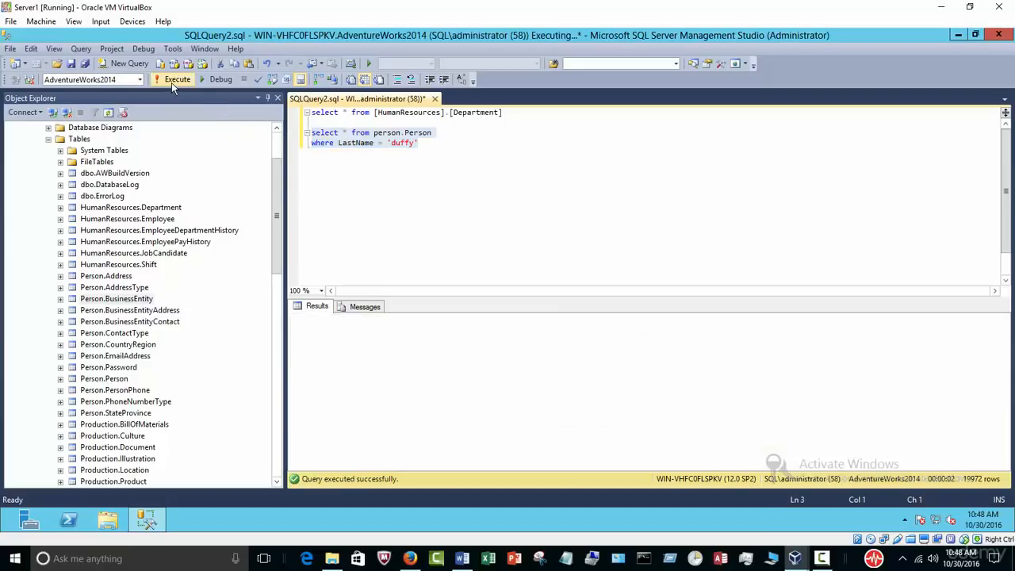
Step: Highlight the two Duffy results, then show the outline's Update statement topic in Word
{"action": "left_click_drag", "start_coordinate": [602, 333], "coordinate": [602, 352]}
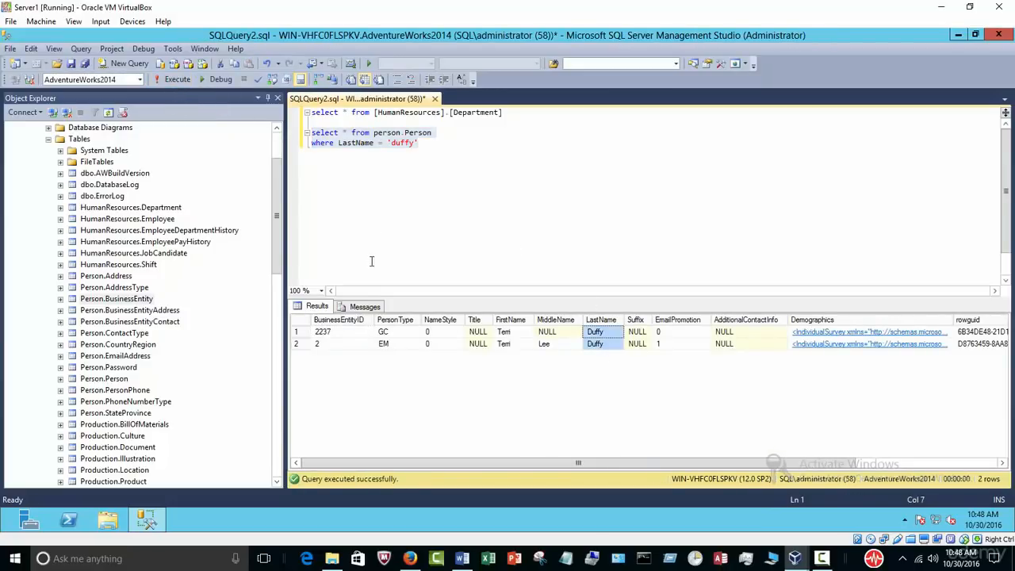
{"action": "left_click", "coordinate": [457, 170]}
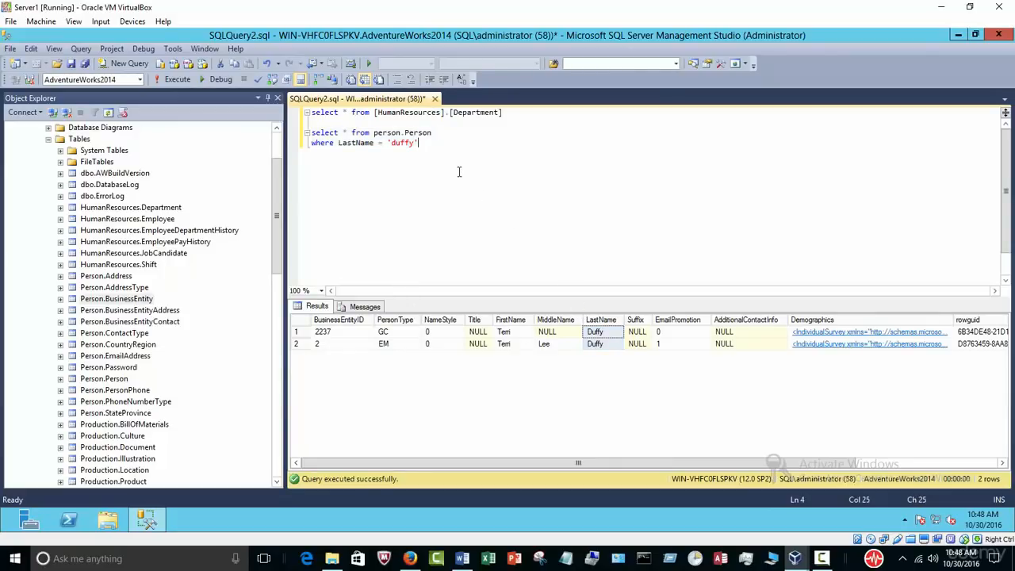
{"action": "left_click", "coordinate": [462, 558]}
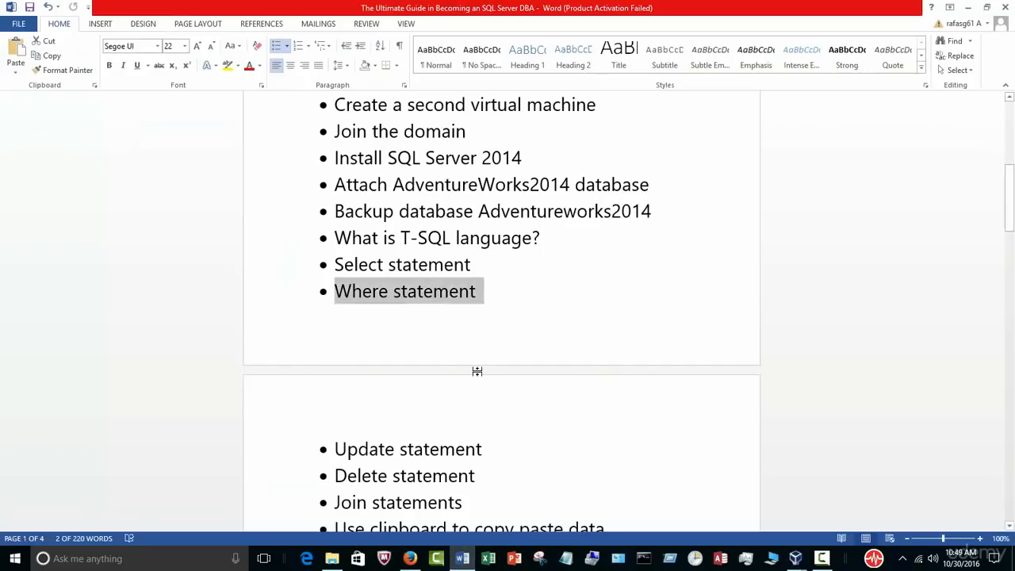
{"action": "scroll", "coordinate": [475, 353], "scroll_direction": "down", "scroll_amount": 1}
{"action": "left_click", "coordinate": [443, 386]}
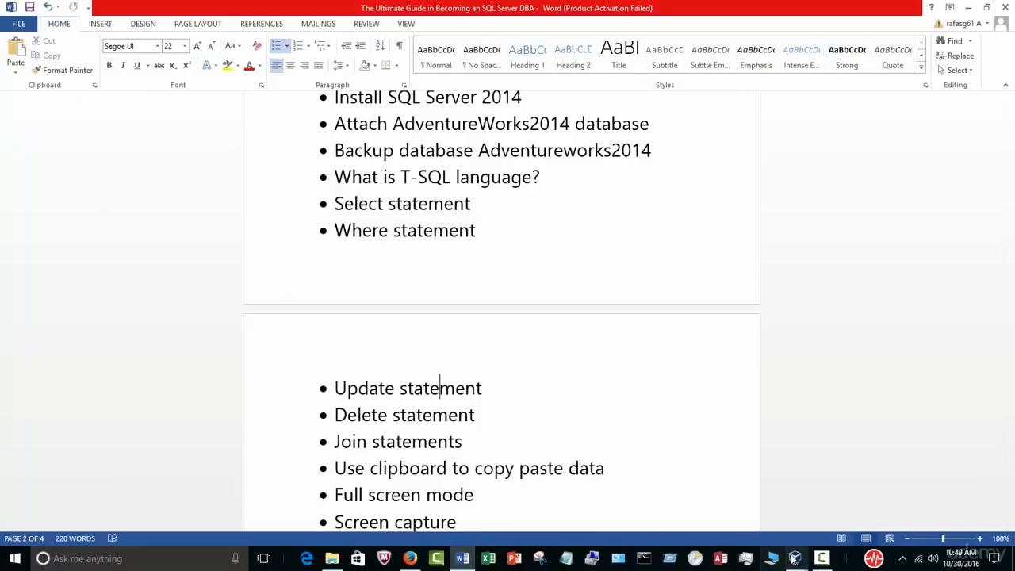
Step: Rerun select * from HumanResources.Department in Server1 SSMS, pointing out the Engineering row
{"action": "mouse_move", "coordinate": [795, 558]}
{"action": "left_click", "coordinate": [891, 515]}
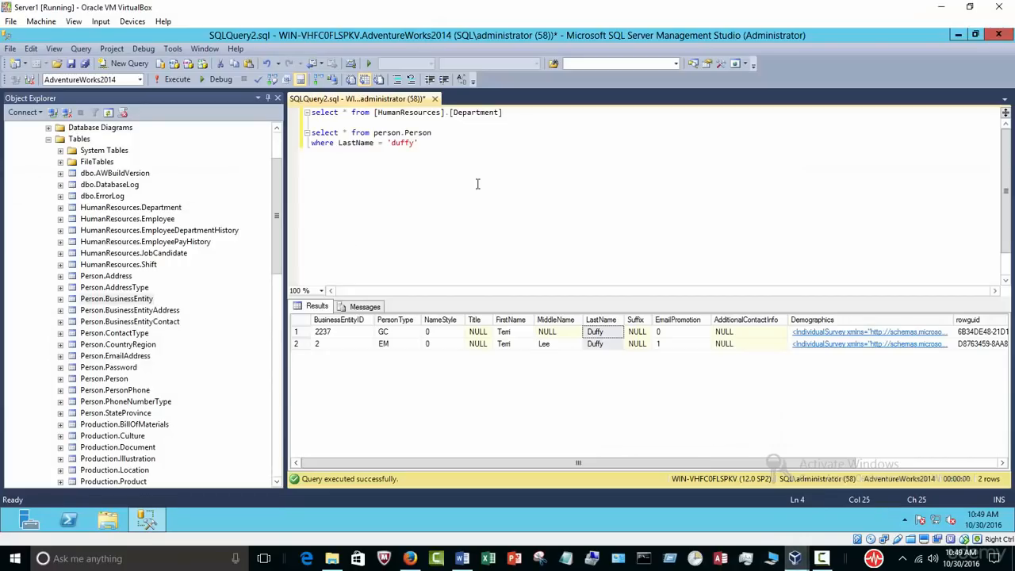
{"action": "key", "text": "Return"}
{"action": "key", "text": "Return"}
{"action": "left_click_drag", "start_coordinate": [511, 113], "coordinate": [309, 113]}
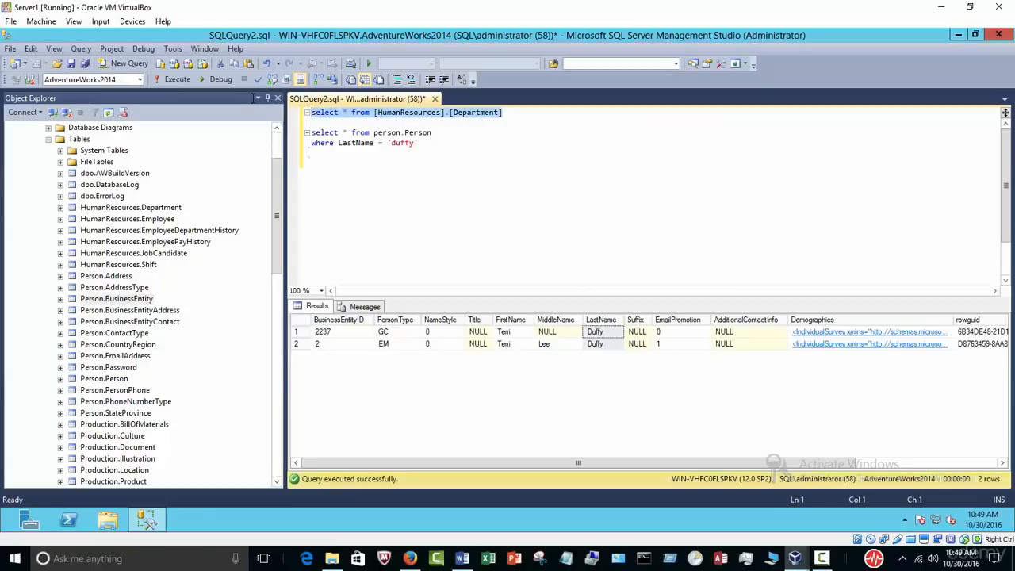
{"action": "left_click", "coordinate": [177, 80]}
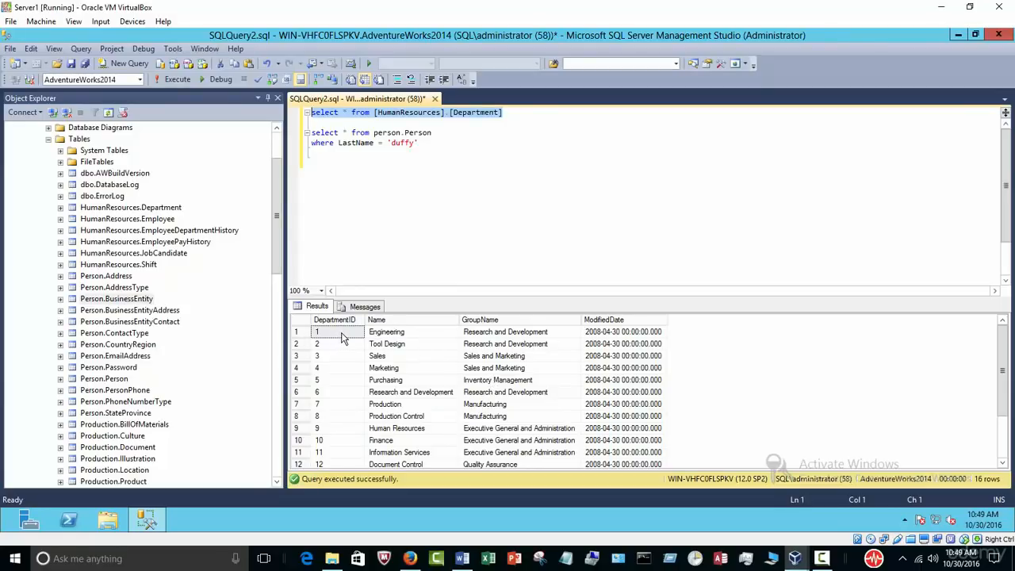
{"action": "left_click", "coordinate": [412, 334]}
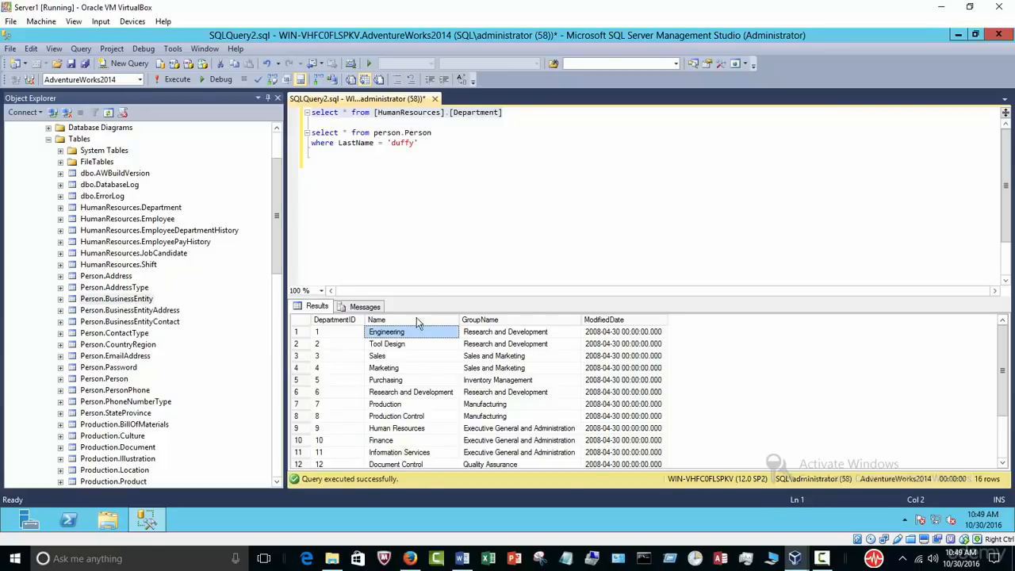
{"action": "left_click", "coordinate": [439, 154]}
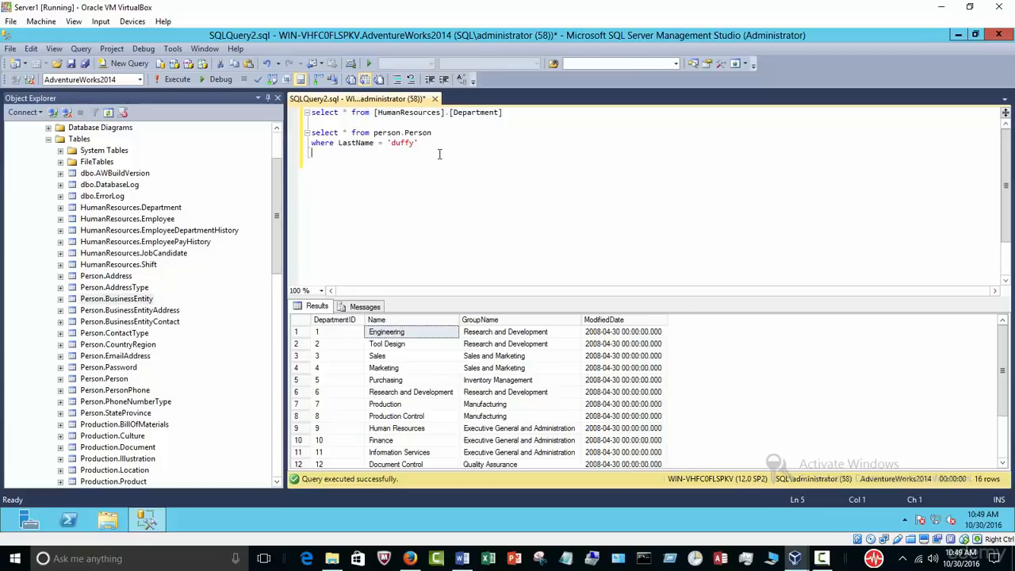
Step: Type update and paste [HumanResources].[Department] after it
{"action": "key", "text": "Return"}
{"action": "key", "text": "Return"}
{"action": "type", "text": "update"}
{"action": "left_click_drag", "start_coordinate": [507, 112], "coordinate": [374, 112]}
{"action": "right_click", "coordinate": [383, 119]}
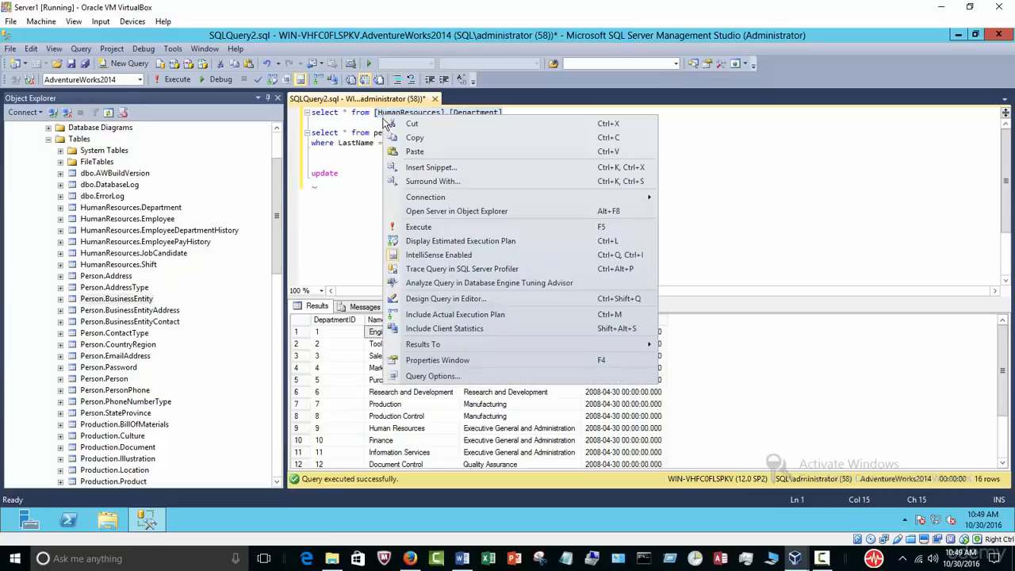
{"action": "left_click", "coordinate": [413, 137]}
{"action": "left_click", "coordinate": [353, 174]}
{"action": "right_click", "coordinate": [353, 173]}
{"action": "left_click", "coordinate": [383, 211]}
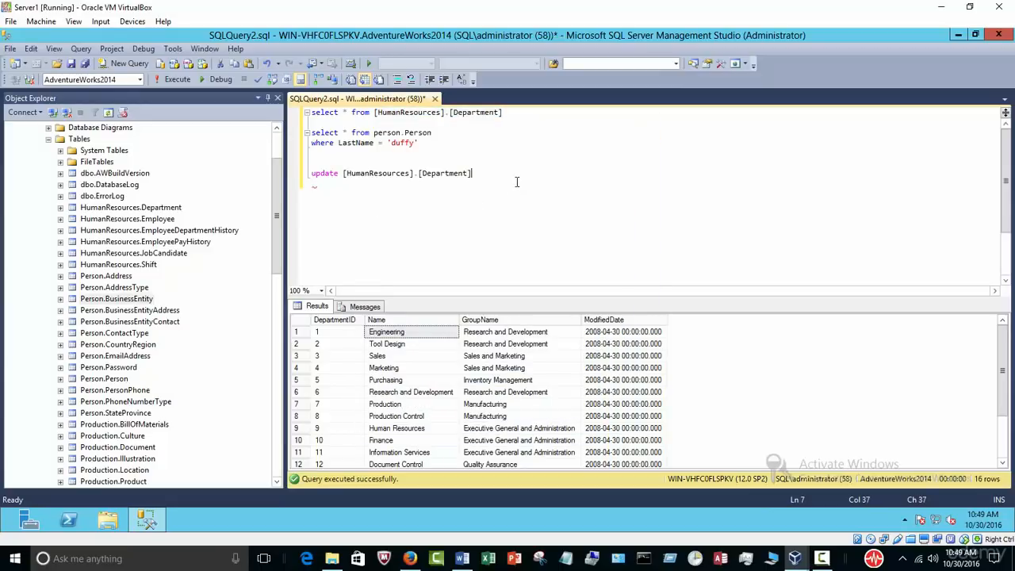
{"action": "key", "text": "Return"}
Step: Add the set line Name = 'SALES', referring to the Name column and Sales row
{"action": "left_click", "coordinate": [384, 320]}
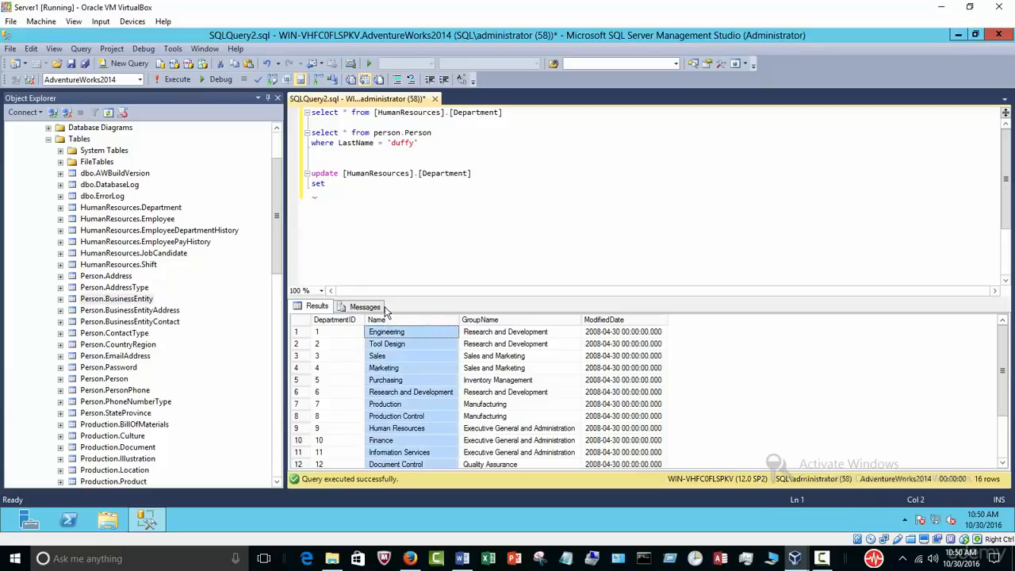
{"action": "left_click", "coordinate": [337, 187]}
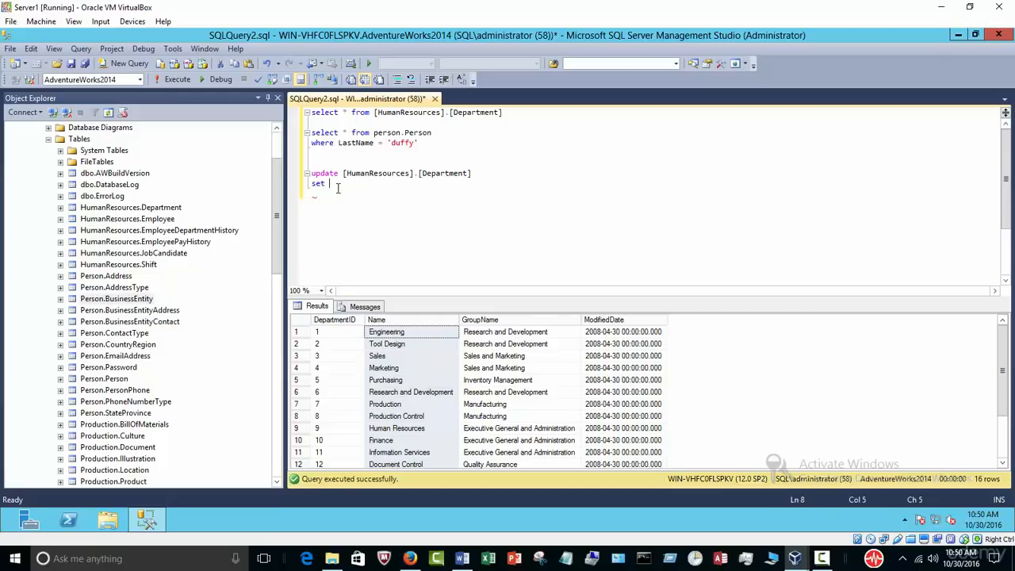
{"action": "type", "text": "name"}
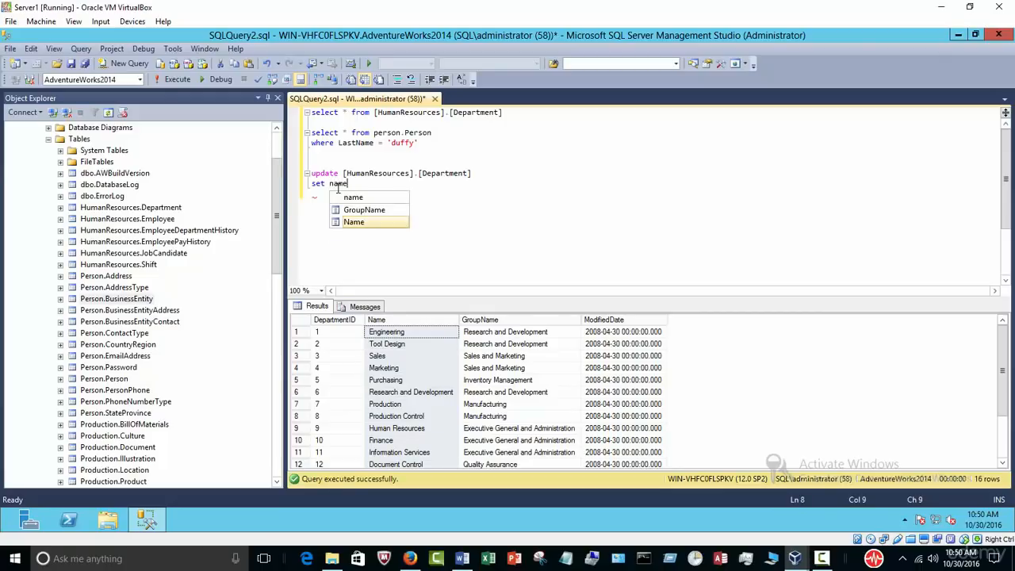
{"action": "key", "text": "Tab"}
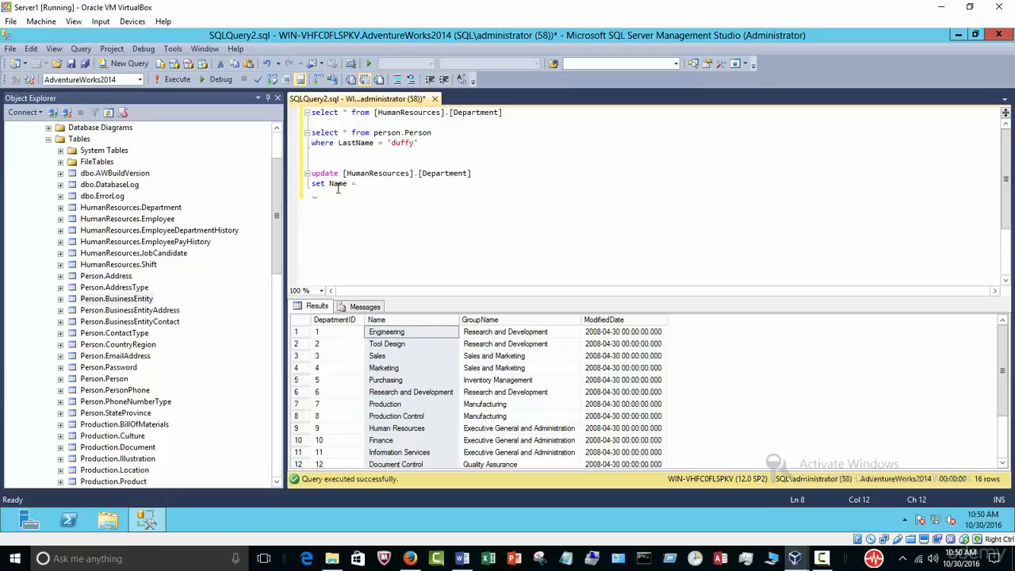
{"action": "left_click", "coordinate": [393, 358]}
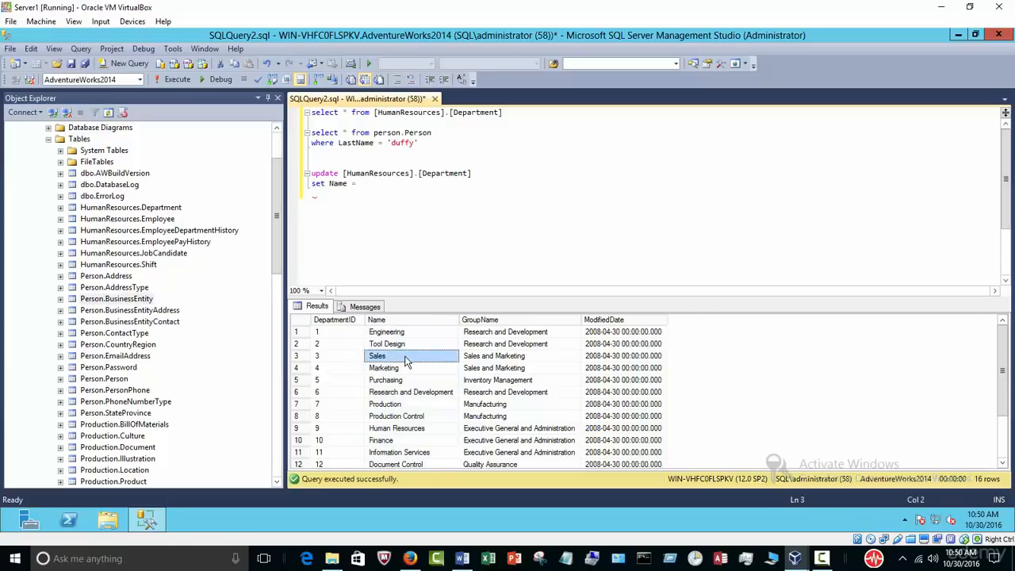
{"action": "left_click", "coordinate": [378, 185]}
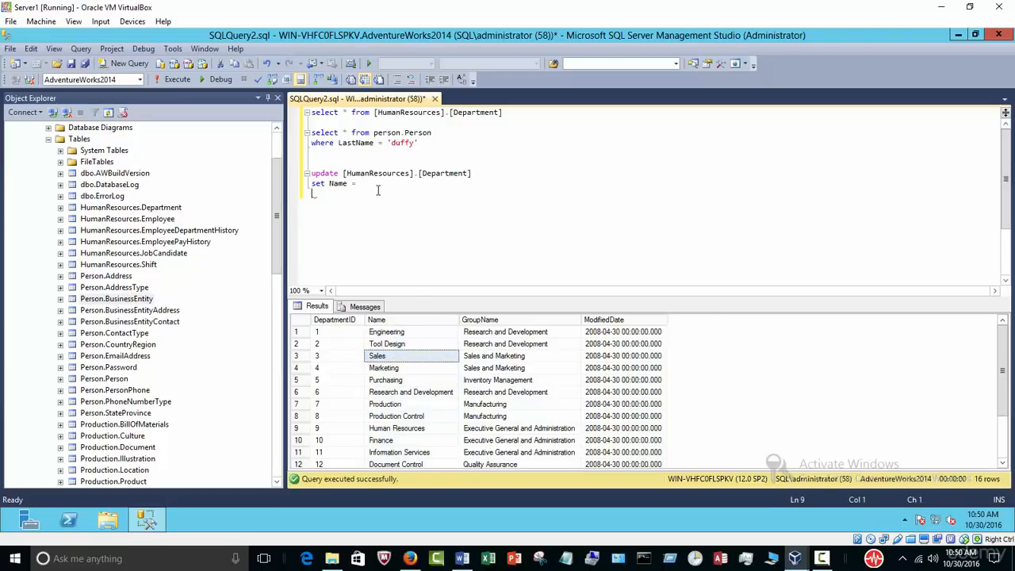
{"action": "type", "text": "''"}
{"action": "type", "text": "SAL"}
Step: Compare the drafted update with the results' Name column and the Sales department row
{"action": "left_click_drag", "start_coordinate": [466, 173], "coordinate": [360, 173]}
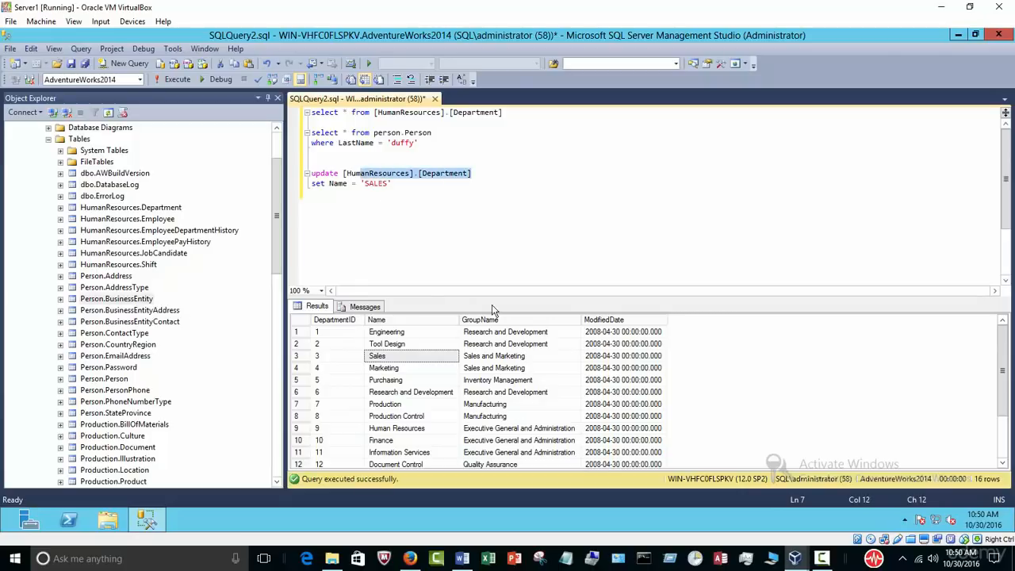
{"action": "left_click", "coordinate": [425, 229]}
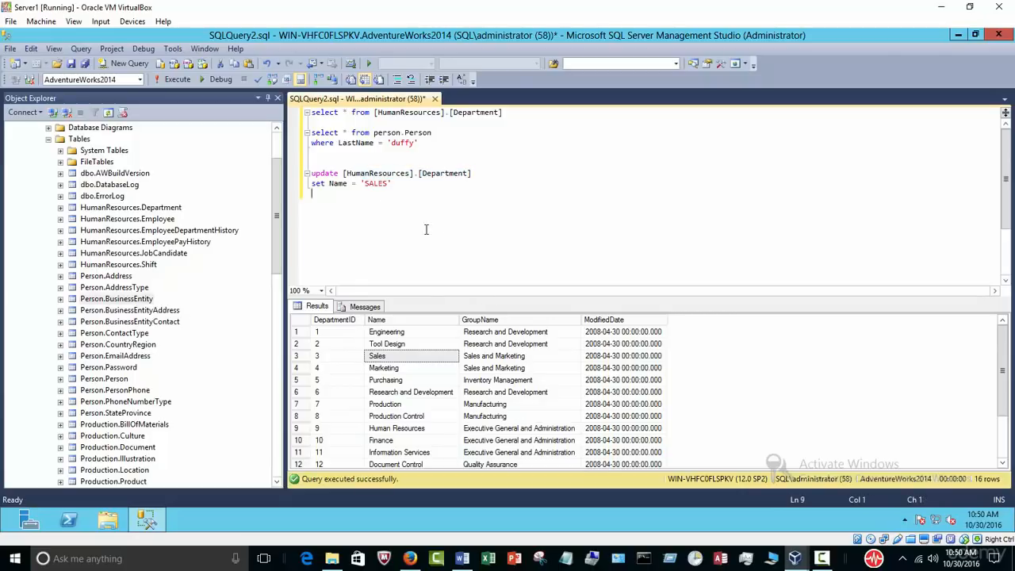
{"action": "left_click", "coordinate": [419, 320]}
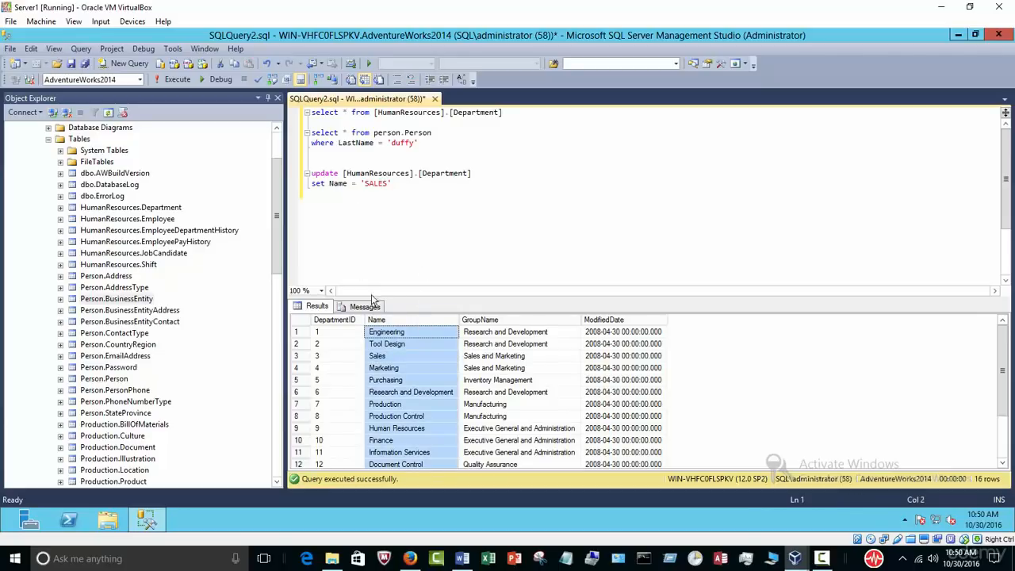
{"action": "left_click", "coordinate": [392, 356]}
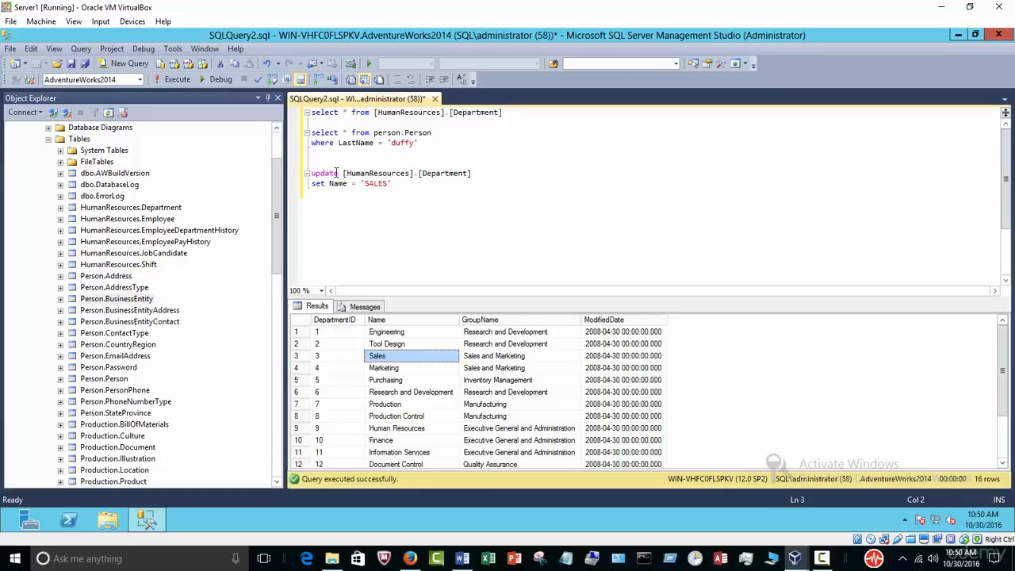
{"action": "left_click", "coordinate": [408, 322]}
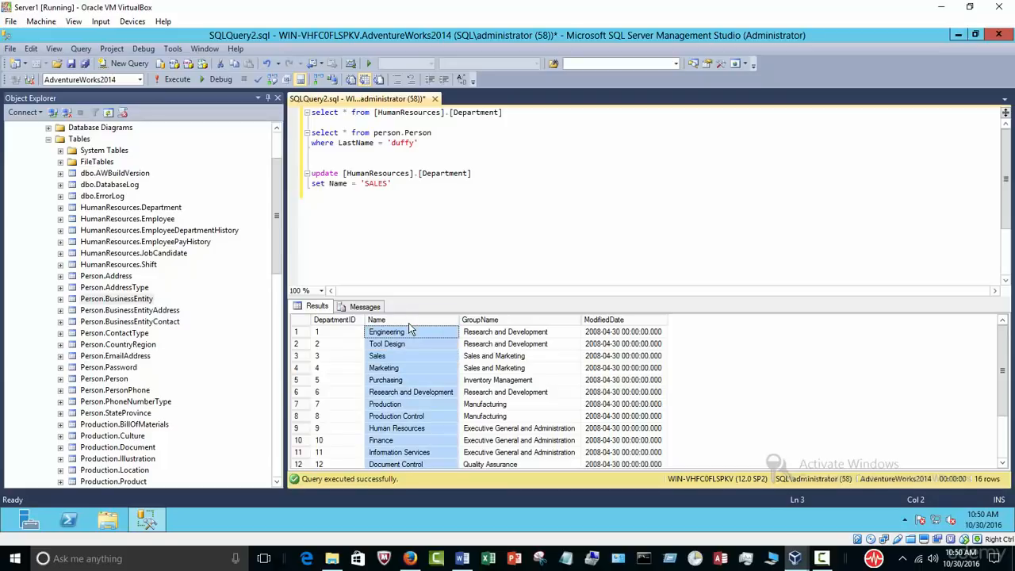
{"action": "left_click", "coordinate": [402, 184]}
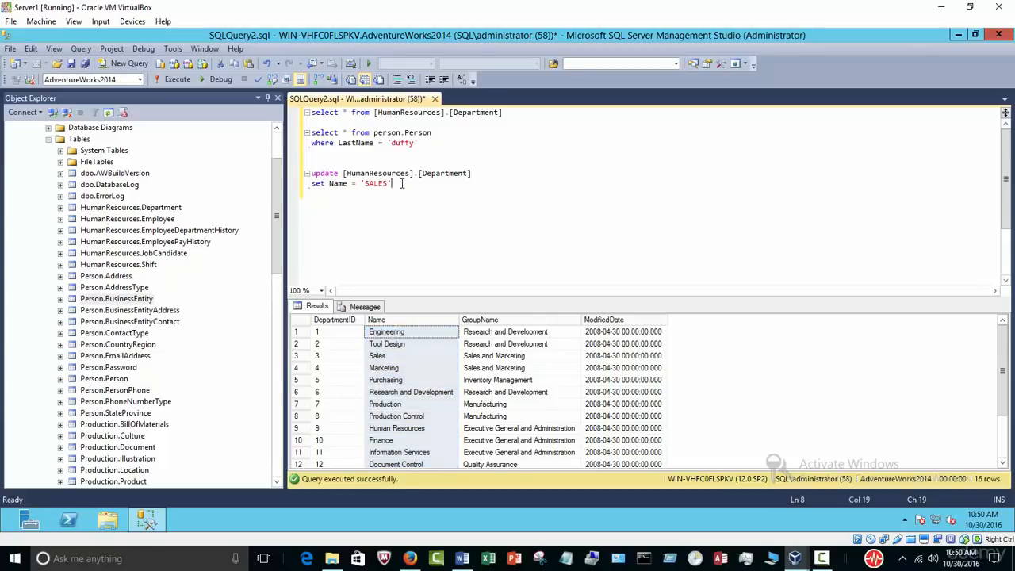
{"action": "left_click", "coordinate": [391, 357]}
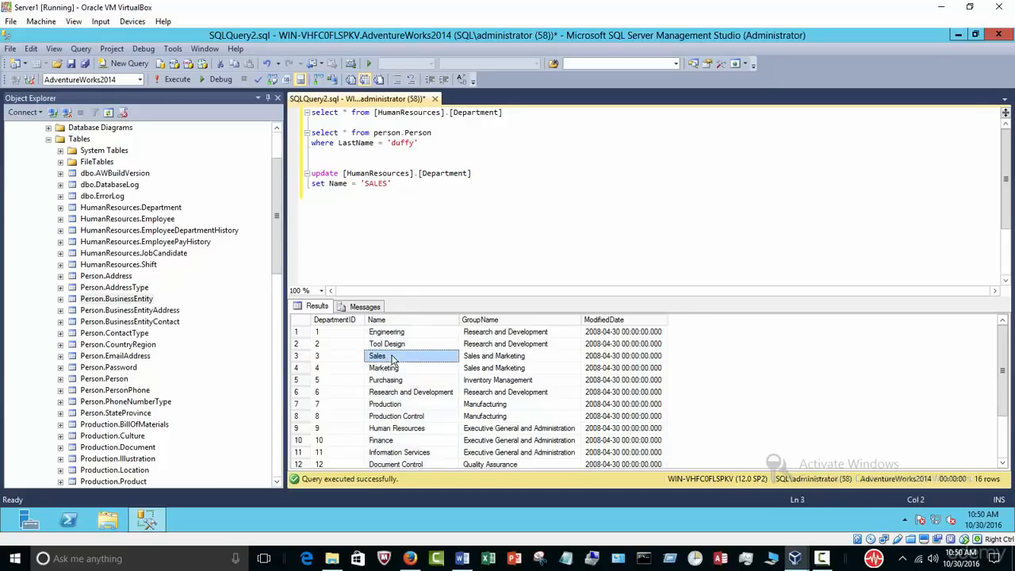
{"action": "left_click", "coordinate": [397, 184]}
Step: Add WHERE NAME = 'sales' and execute the three-line update, affecting 1 row
{"action": "key", "text": "Return"}
{"action": "type", "text": "WHERE "}
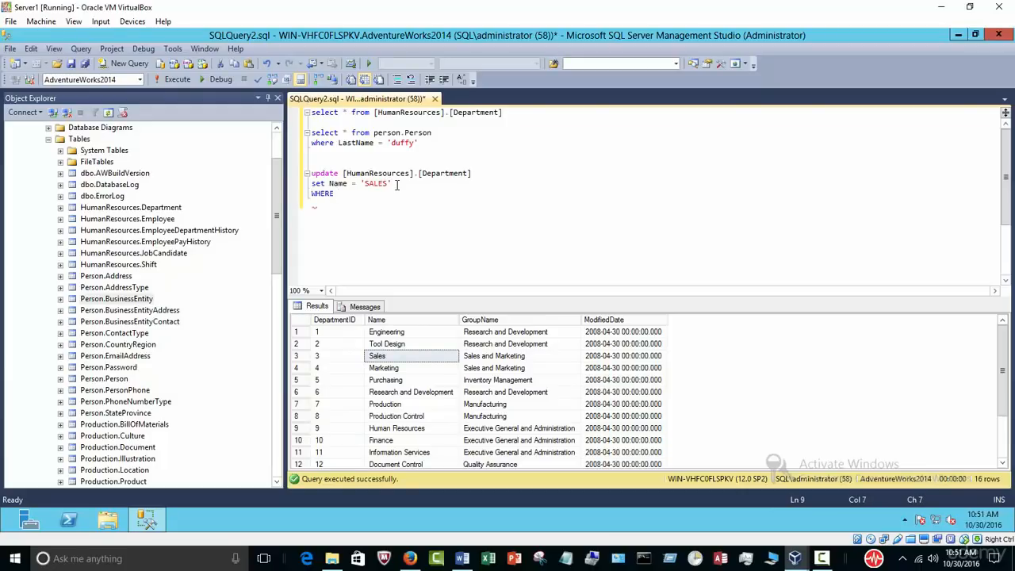
{"action": "type", "text": "NAME = ''"}
{"action": "key", "text": "BackSpace"}
{"action": "key", "text": "BackSpace"}
{"action": "type", "text": "ales'"}
{"action": "key", "text": "Return"}
{"action": "left_click", "coordinate": [395, 361]}
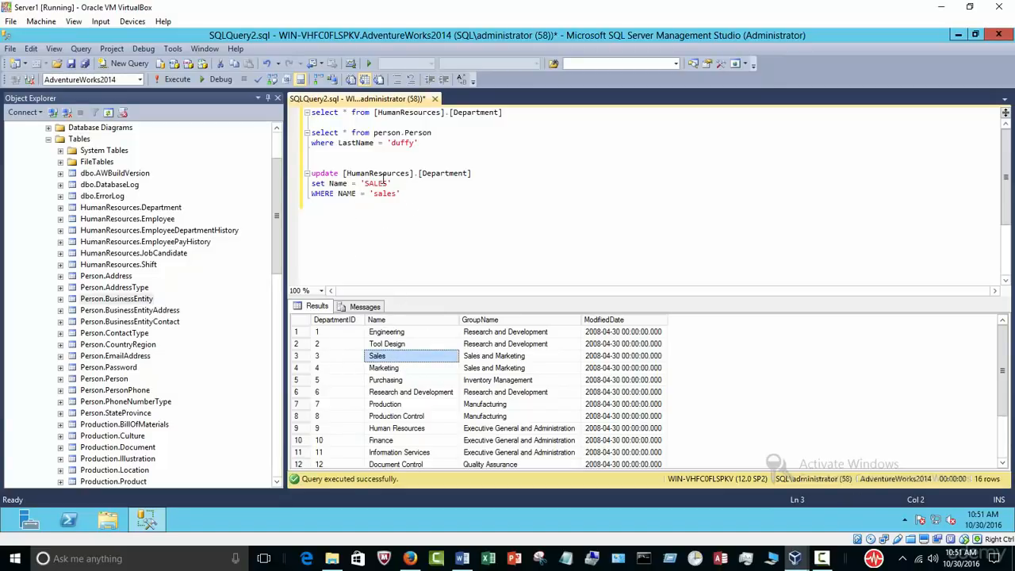
{"action": "left_click_drag", "start_coordinate": [417, 199], "coordinate": [310, 172]}
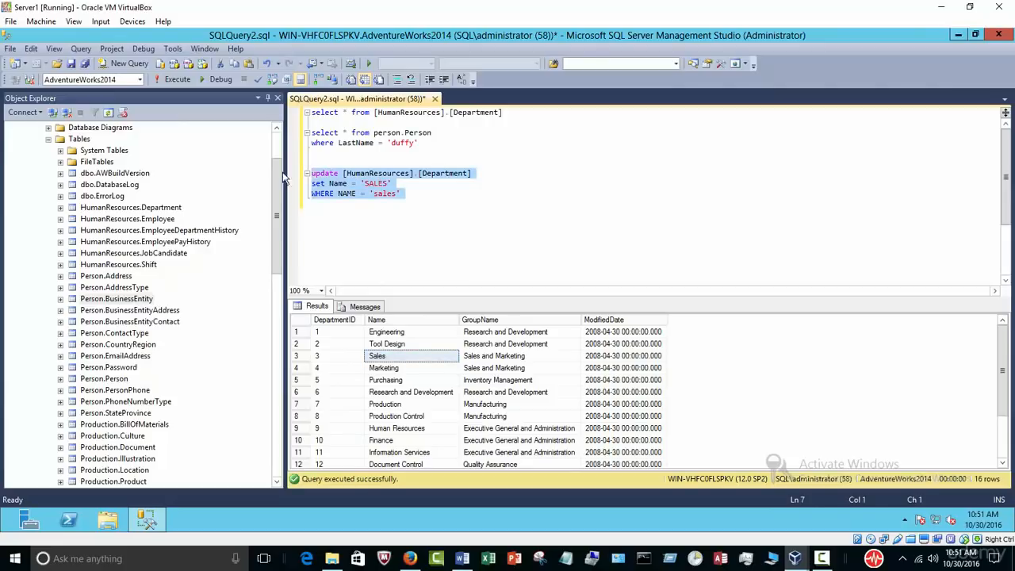
{"action": "left_click", "coordinate": [176, 80]}
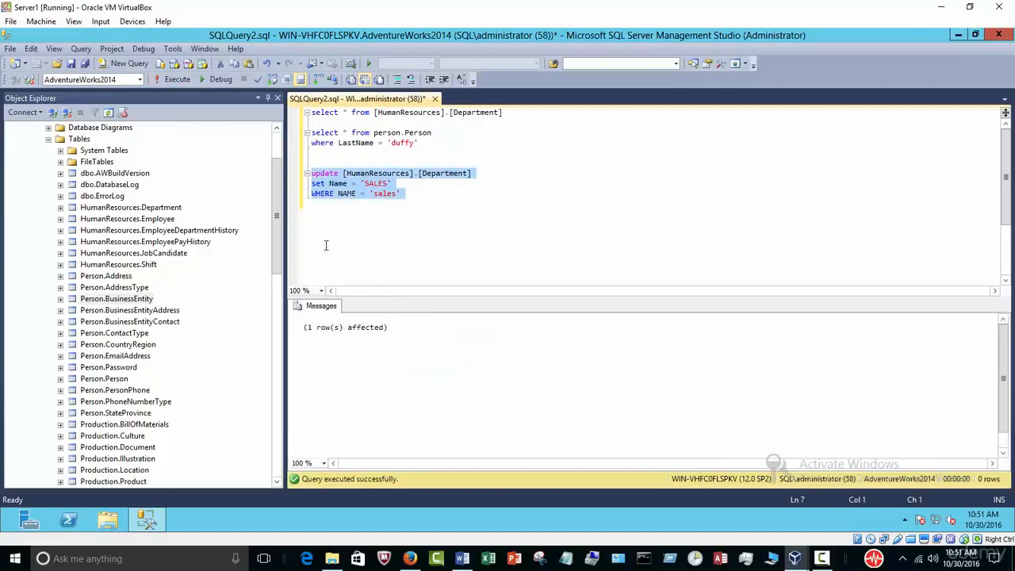
{"action": "left_click", "coordinate": [444, 207]}
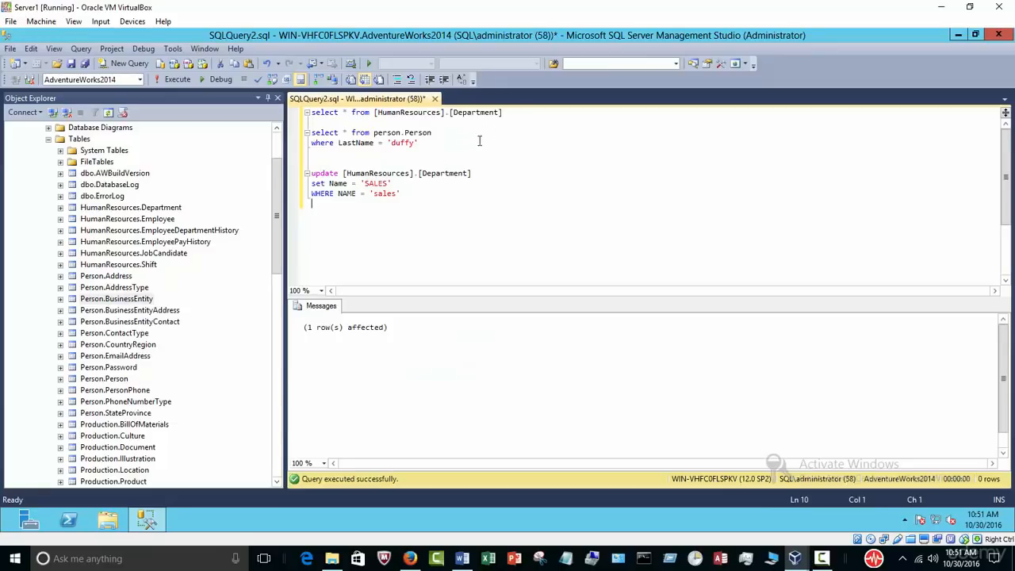
{"action": "left_click_drag", "start_coordinate": [514, 112], "coordinate": [257, 102]}
Step: Run the UPDATE statement that sets the sales department's name to 'SALES'
{"action": "left_click", "coordinate": [173, 79]}
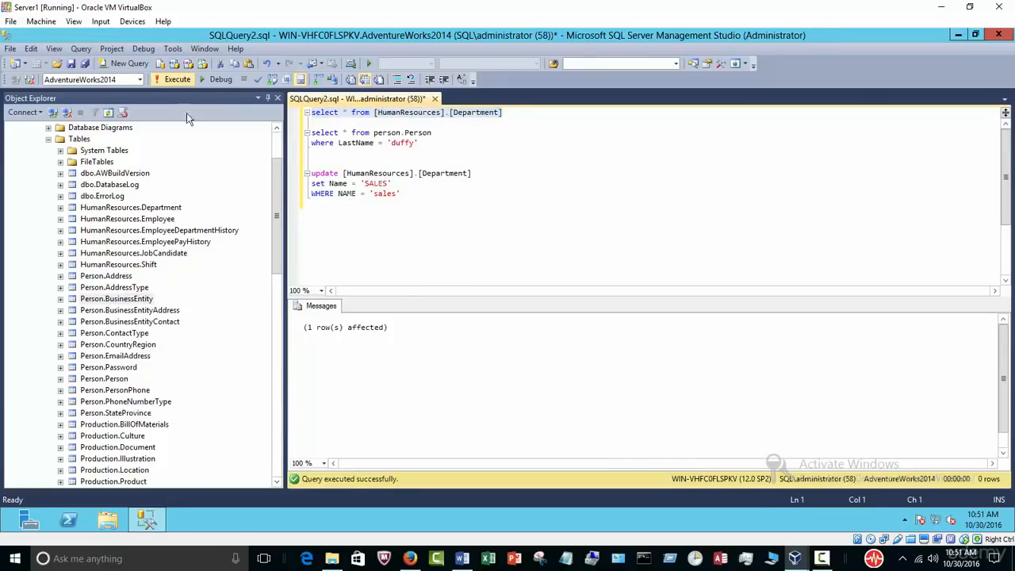
{"action": "left_click", "coordinate": [396, 359]}
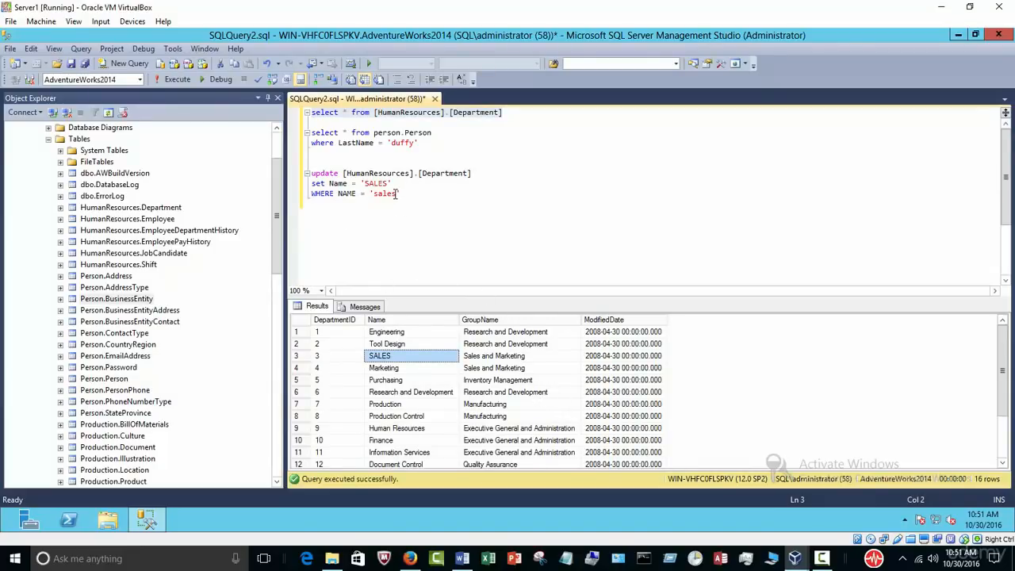
{"action": "left_click", "coordinate": [416, 194]}
{"action": "left_click_drag", "start_coordinate": [415, 194], "coordinate": [303, 193]}
{"action": "left_click", "coordinate": [394, 236]}
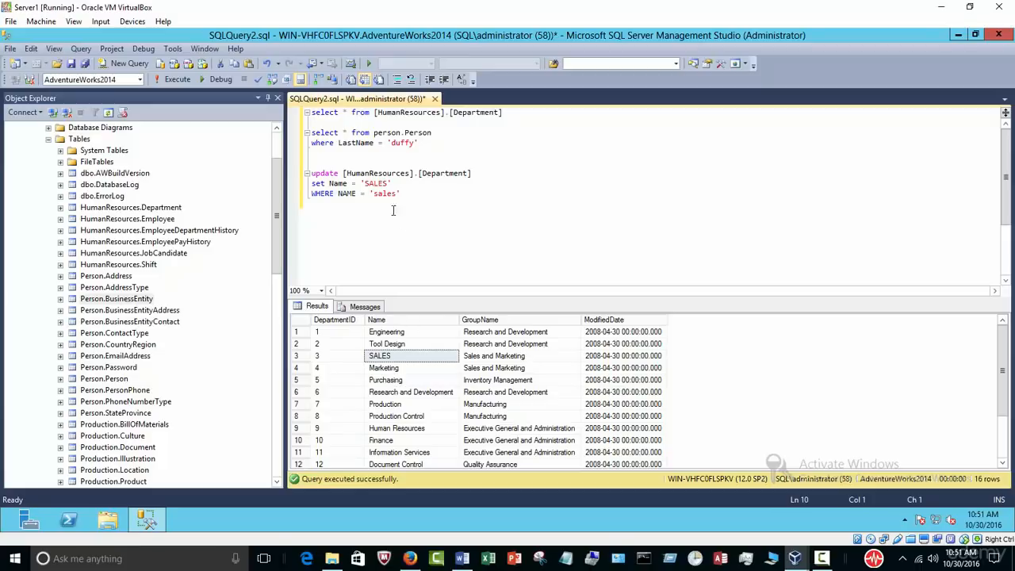
{"action": "left_click_drag", "start_coordinate": [393, 183], "coordinate": [279, 174]}
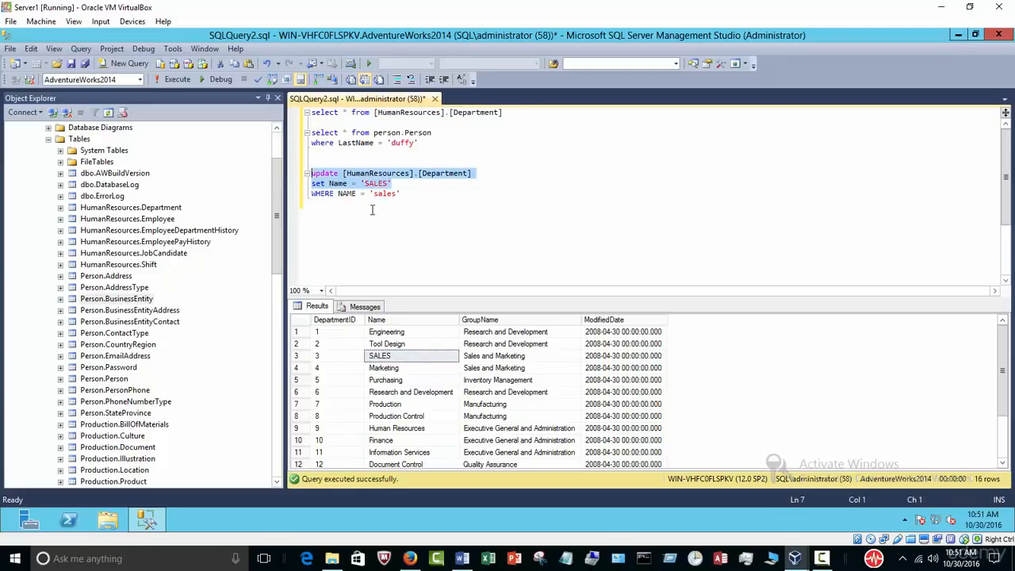
{"action": "left_click", "coordinate": [175, 81]}
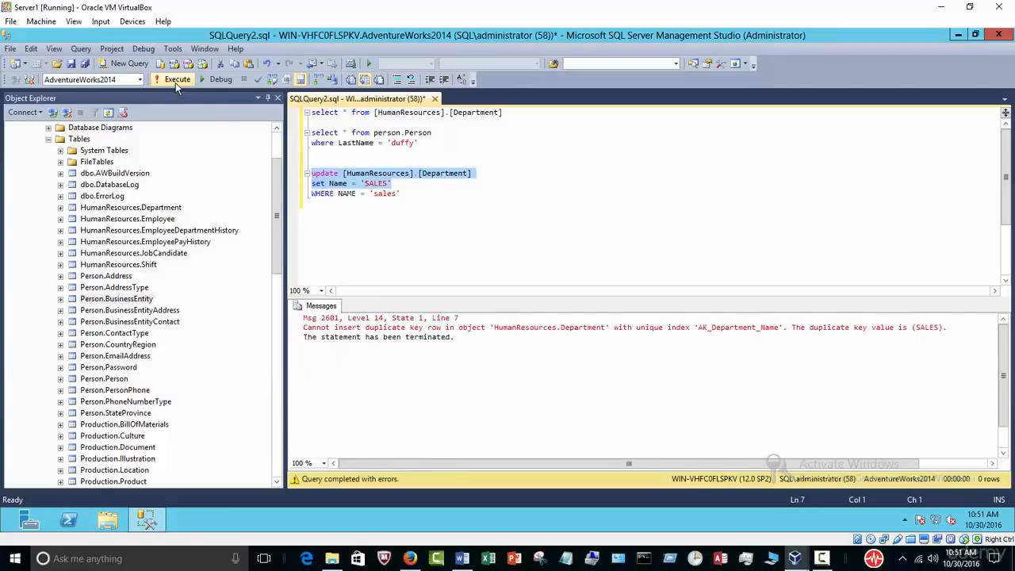
{"action": "left_click_drag", "start_coordinate": [399, 233], "coordinate": [310, 173]}
{"action": "left_click", "coordinate": [176, 81]}
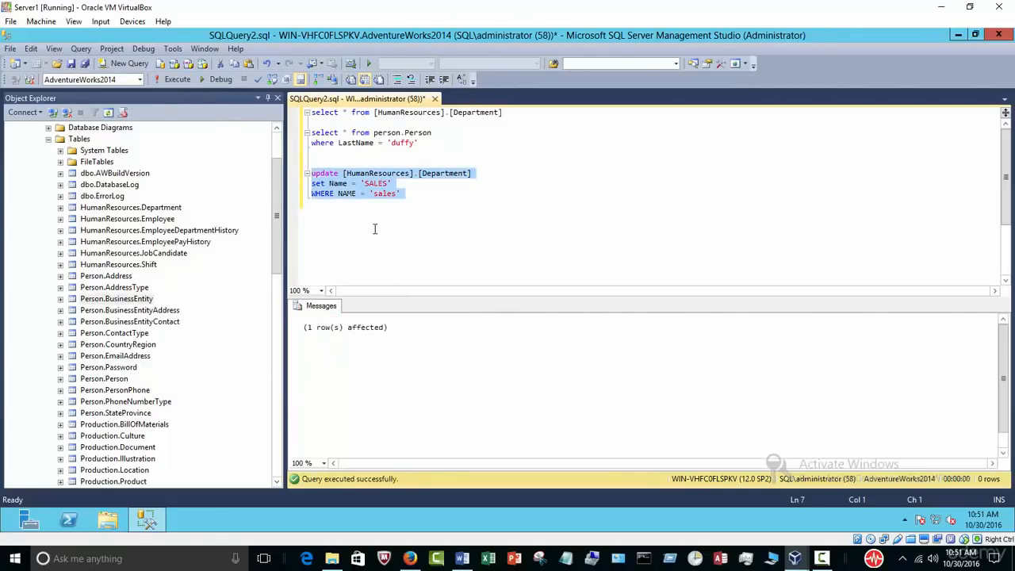
Step: Re-run SELECT * FROM [HumanResources].[Department] and confirm department 3 now reads SALES
{"action": "left_click_drag", "start_coordinate": [503, 113], "coordinate": [310, 113]}
{"action": "left_click", "coordinate": [175, 81]}
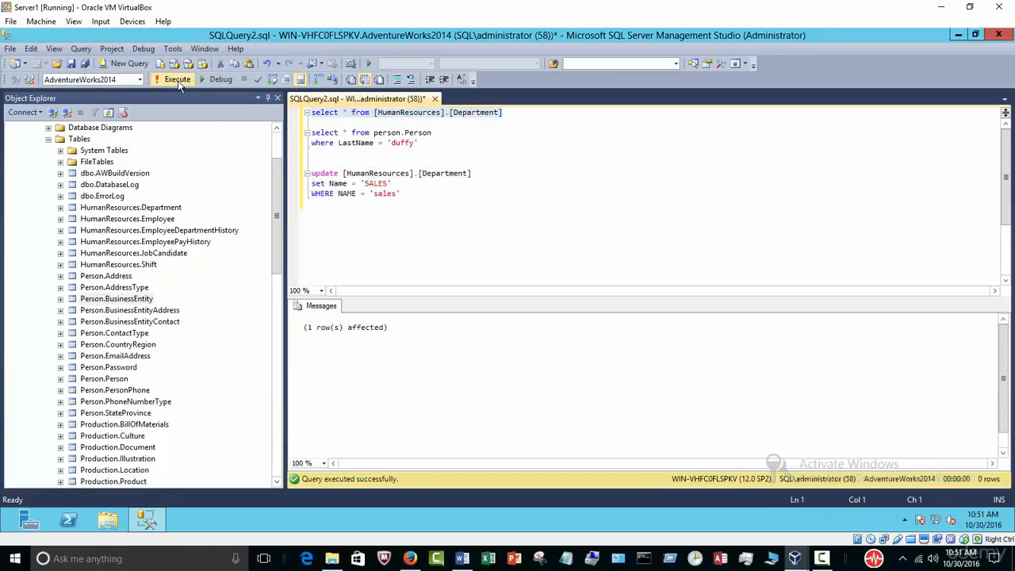
{"action": "left_click", "coordinate": [402, 356]}
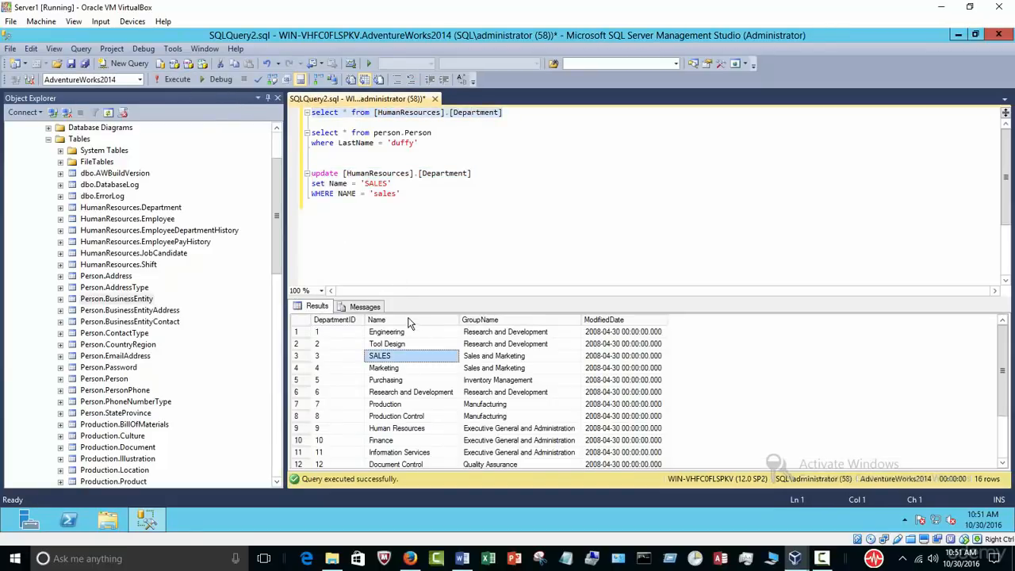
{"action": "left_click", "coordinate": [406, 320]}
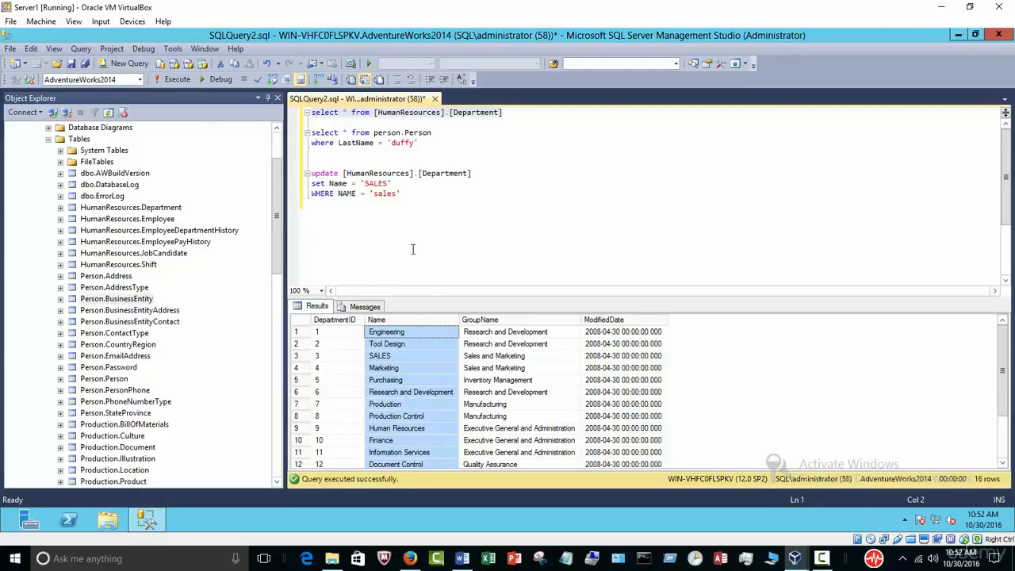
{"action": "left_click", "coordinate": [412, 249]}
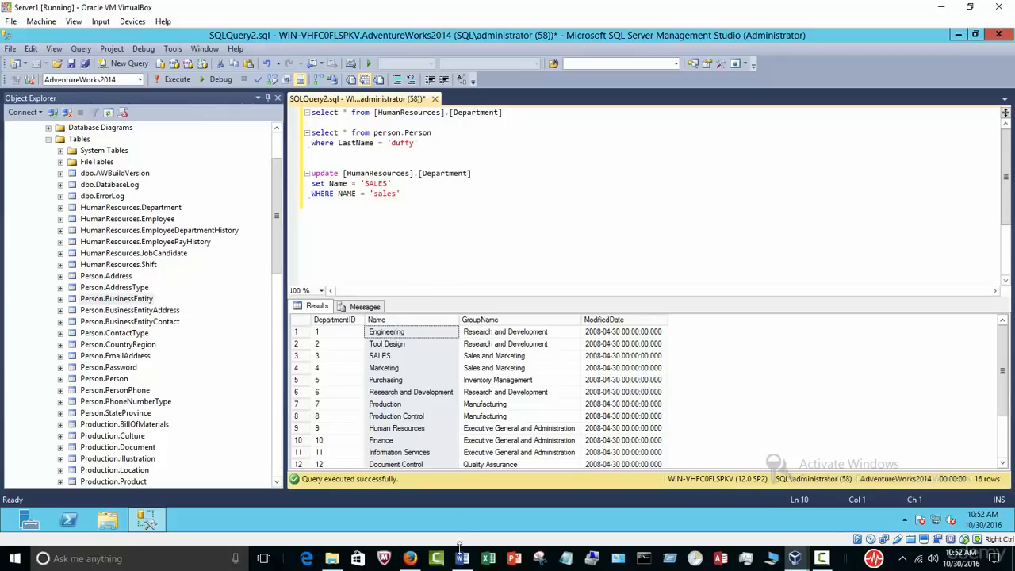
Step: Check the lesson outline in Word, then return to the Server1 VM's query editor
{"action": "left_click", "coordinate": [462, 558]}
{"action": "scroll", "coordinate": [476, 441], "scroll_direction": "down", "scroll_amount": 2}
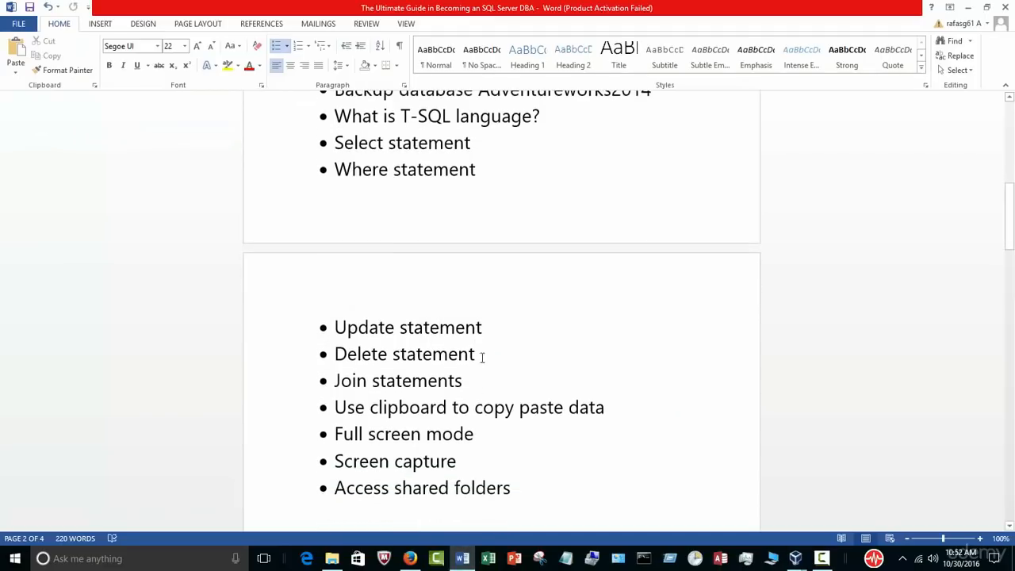
{"action": "left_click_drag", "start_coordinate": [486, 356], "coordinate": [345, 354]}
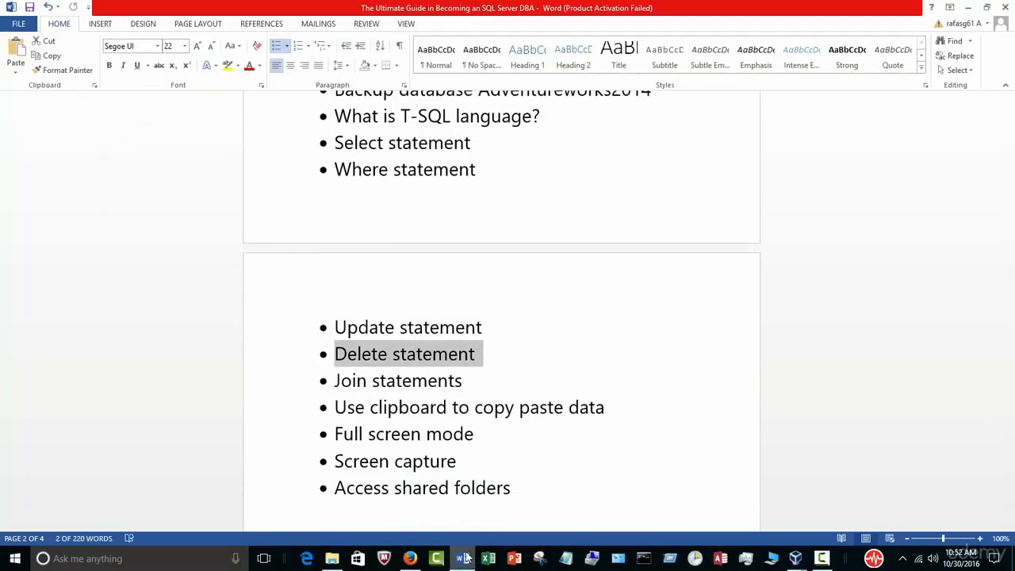
{"action": "mouse_move", "coordinate": [795, 559]}
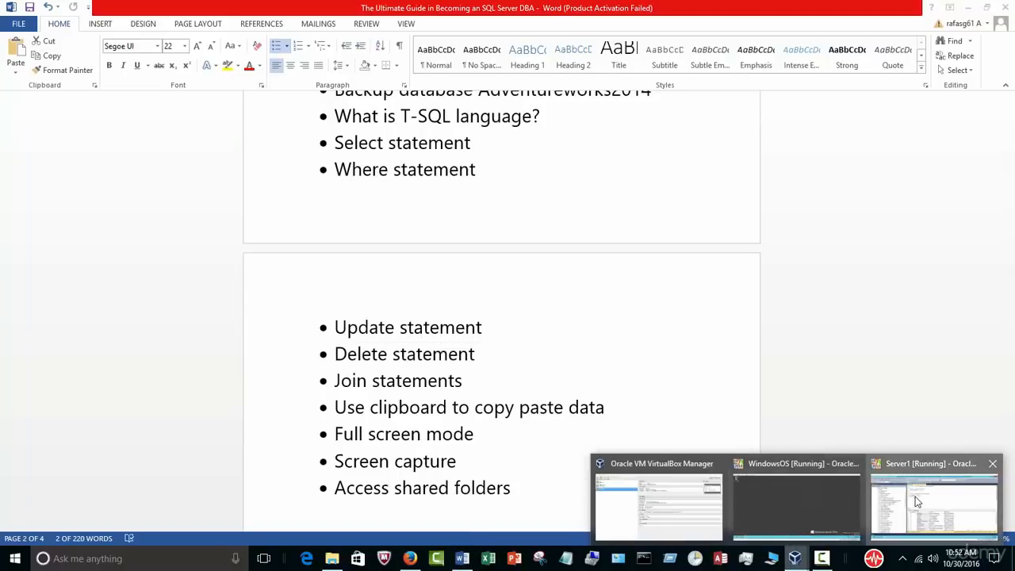
{"action": "left_click", "coordinate": [935, 499]}
{"action": "left_click", "coordinate": [420, 192]}
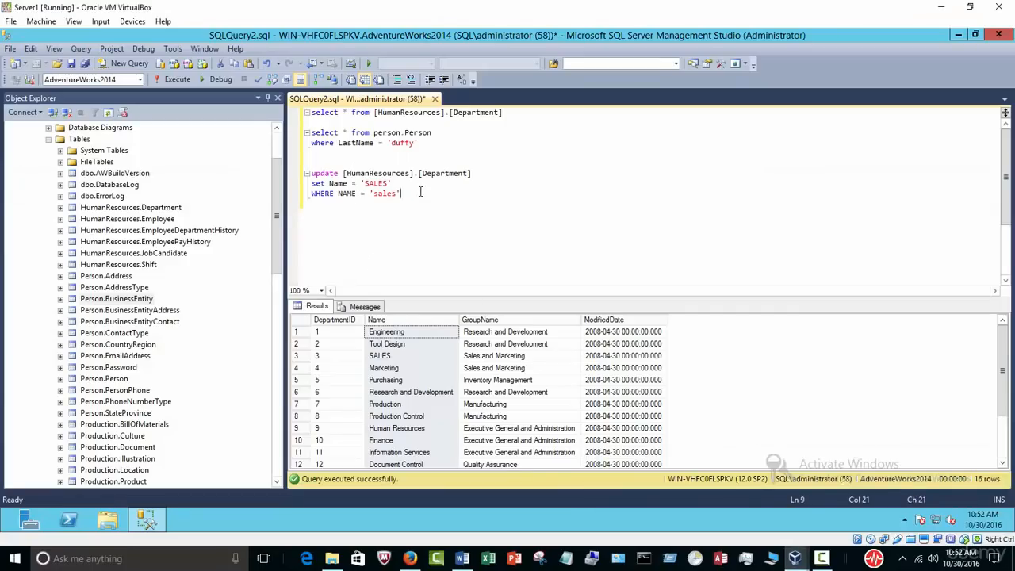
Step: Script a drop of HumanResources.Department into a new query, cancelling the actual delete
{"action": "key", "text": "Return"}
{"action": "key", "text": "Return"}
{"action": "left_click_drag", "start_coordinate": [279, 222], "coordinate": [277, 204]}
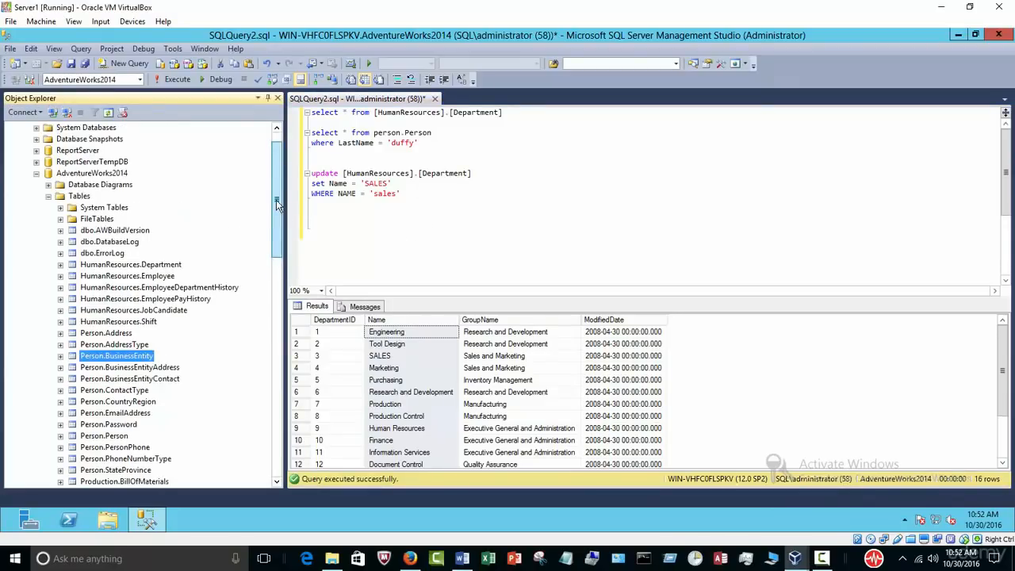
{"action": "right_click", "coordinate": [156, 267]}
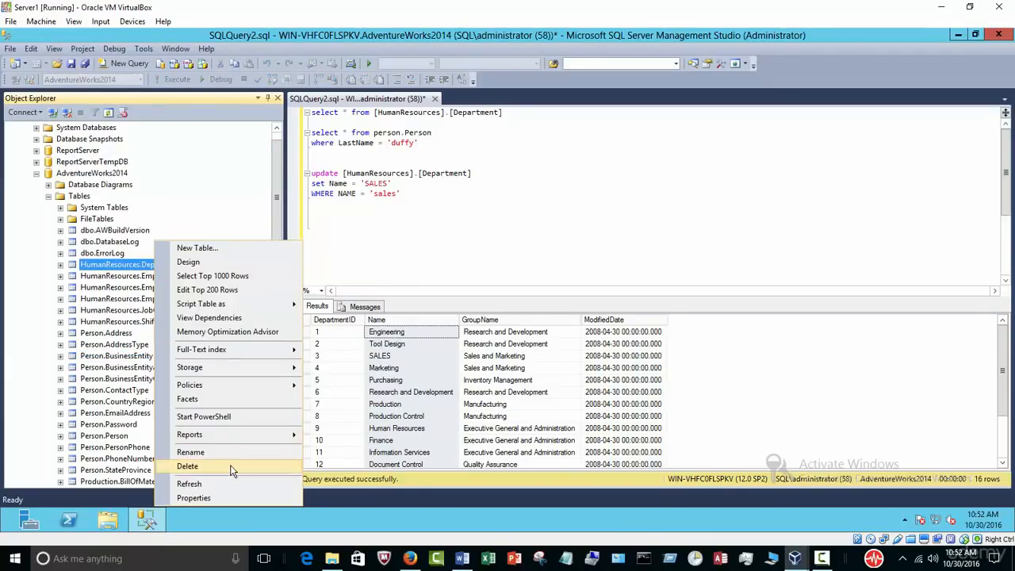
{"action": "left_click", "coordinate": [188, 466]}
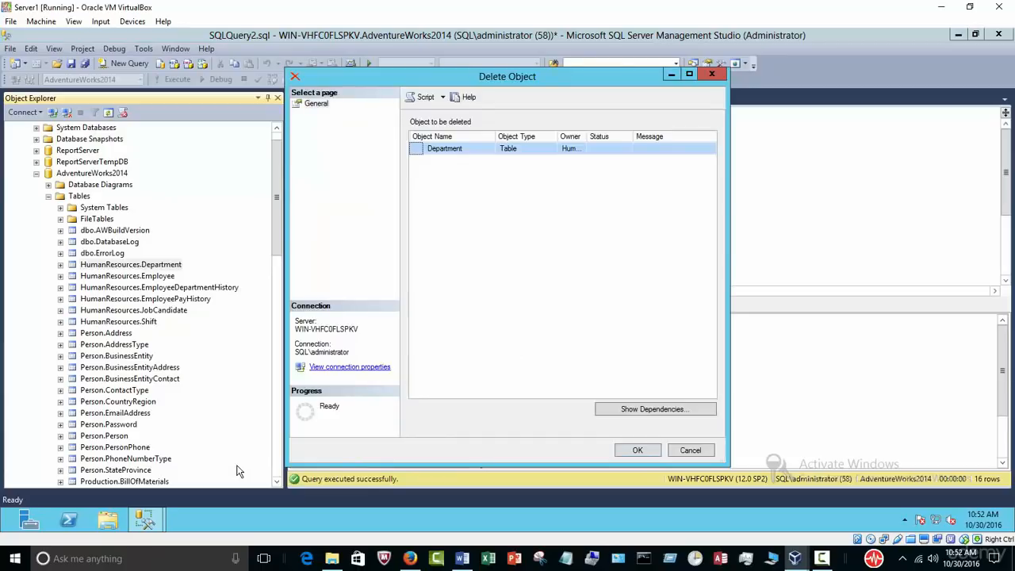
{"action": "left_click", "coordinate": [424, 97]}
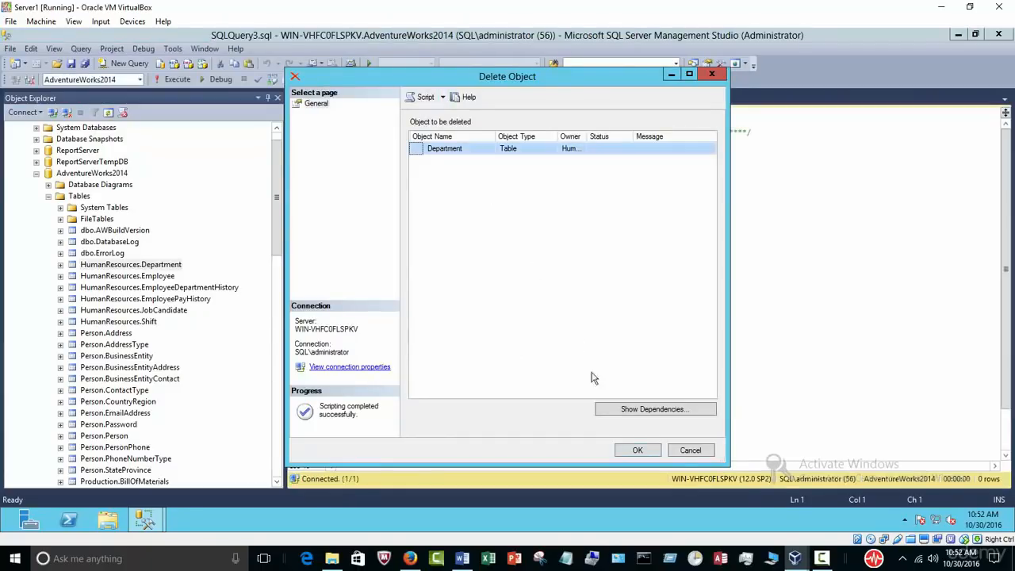
{"action": "left_click", "coordinate": [687, 450]}
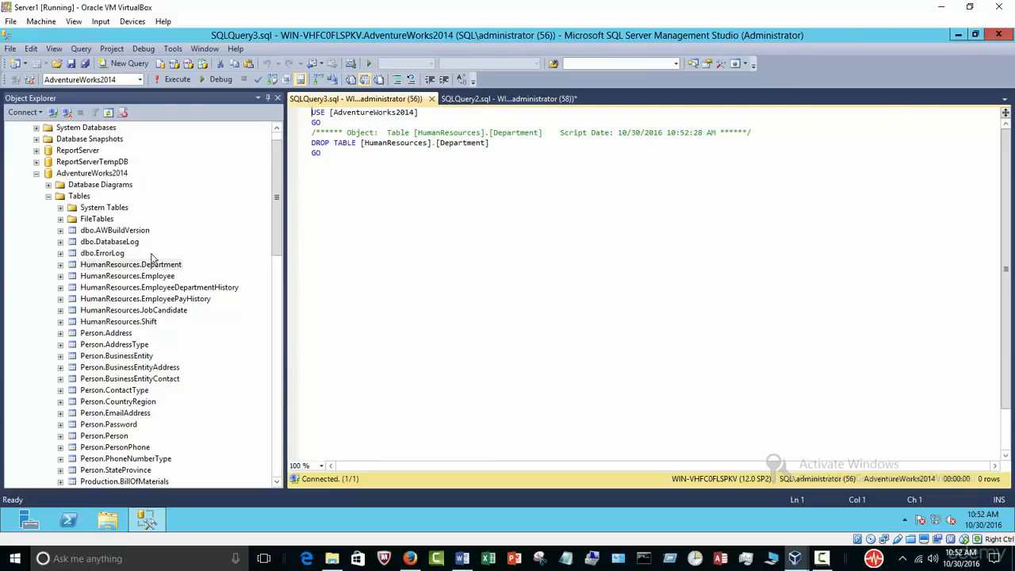
Step: Execute the DROP TABLE script, which fails with a FOREIGN KEY reference error
{"action": "key", "text": "ctrl+a"}
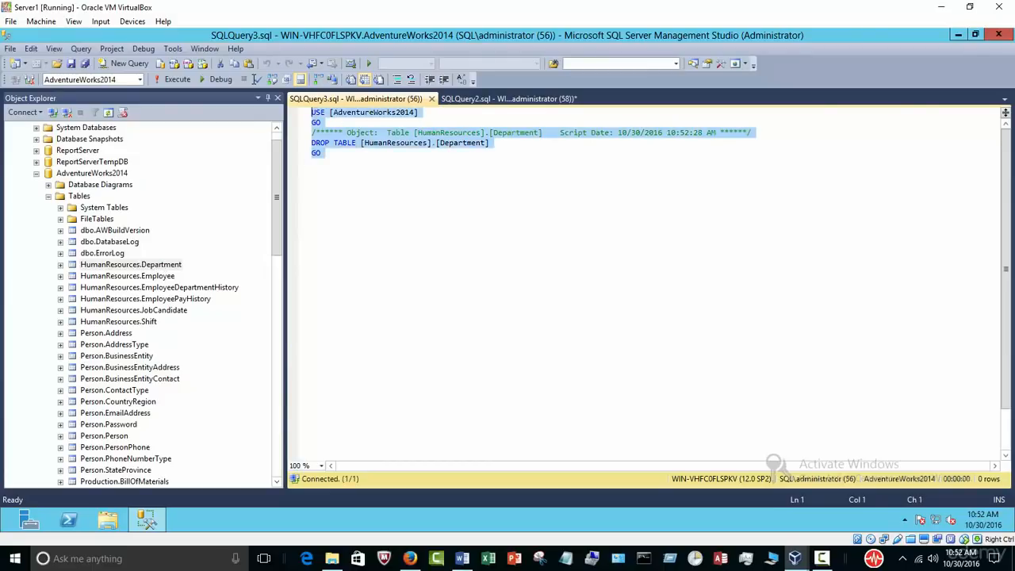
{"action": "left_click", "coordinate": [168, 79]}
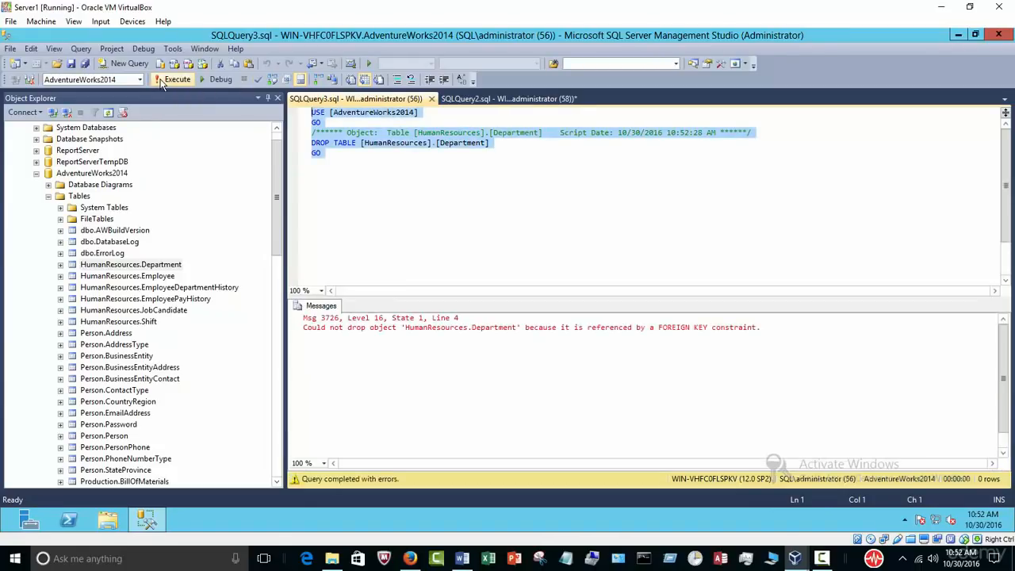
{"action": "left_click", "coordinate": [595, 272]}
Step: Close the generated drop script and return to the SQLQuery2 editor
{"action": "left_click", "coordinate": [432, 98]}
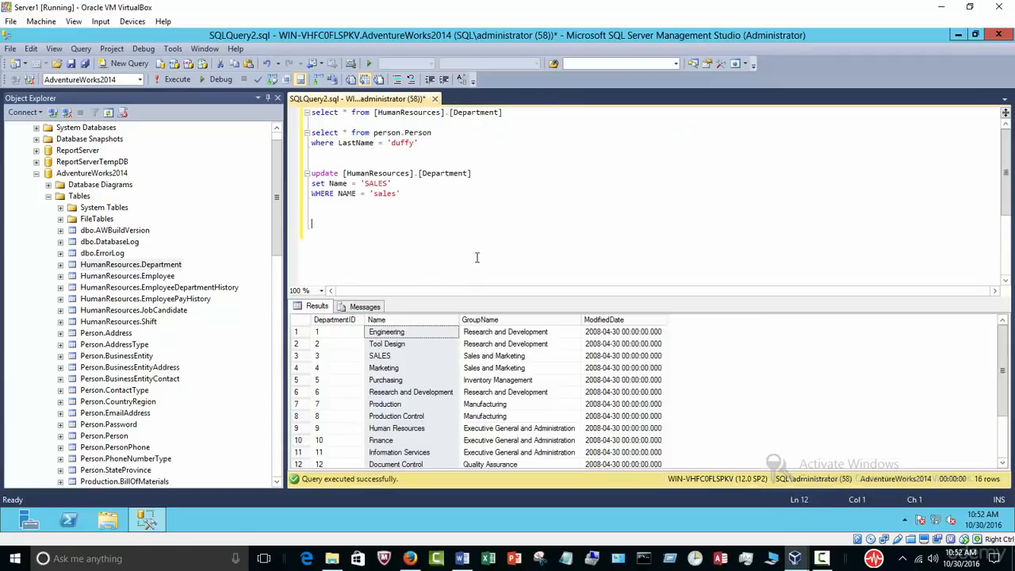
{"action": "left_click", "coordinate": [392, 244]}
{"action": "left_click", "coordinate": [305, 355]}
{"action": "left_click", "coordinate": [371, 267]}
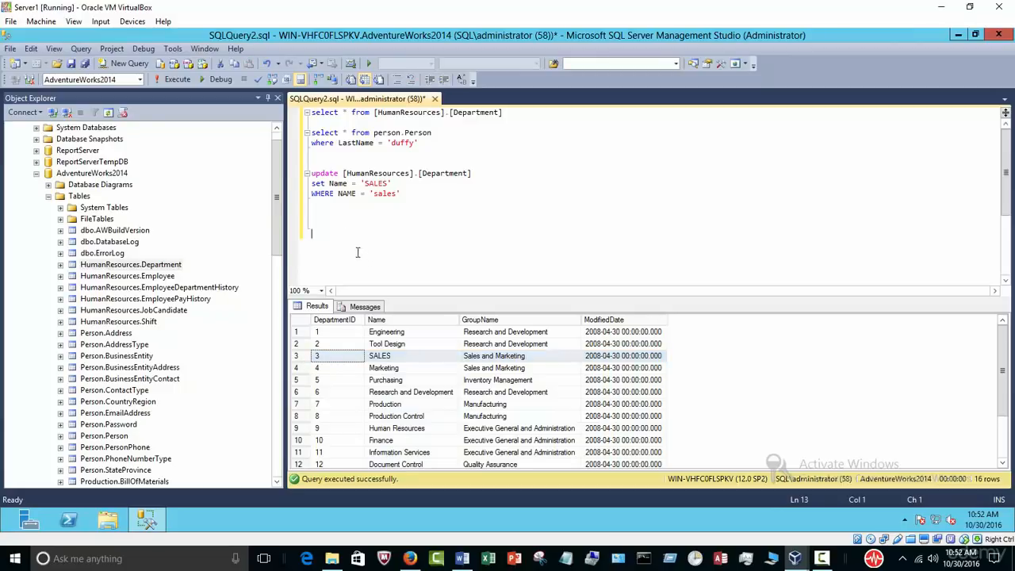
Step: Write DELETE [HumanResources].[Department], pasting the table name copied from the update line
{"action": "type", "text": "delete"}
{"action": "mouse_move", "coordinate": [481, 172]}
{"action": "left_mouse_down"}
{"action": "mouse_move", "coordinate": [342, 173]}
{"action": "mouse_move", "coordinate": [478, 173]}
{"action": "left_mouse_up"}
{"action": "right_click", "coordinate": [355, 165]}
{"action": "left_click", "coordinate": [358, 158]}
{"action": "right_click", "coordinate": [466, 178]}
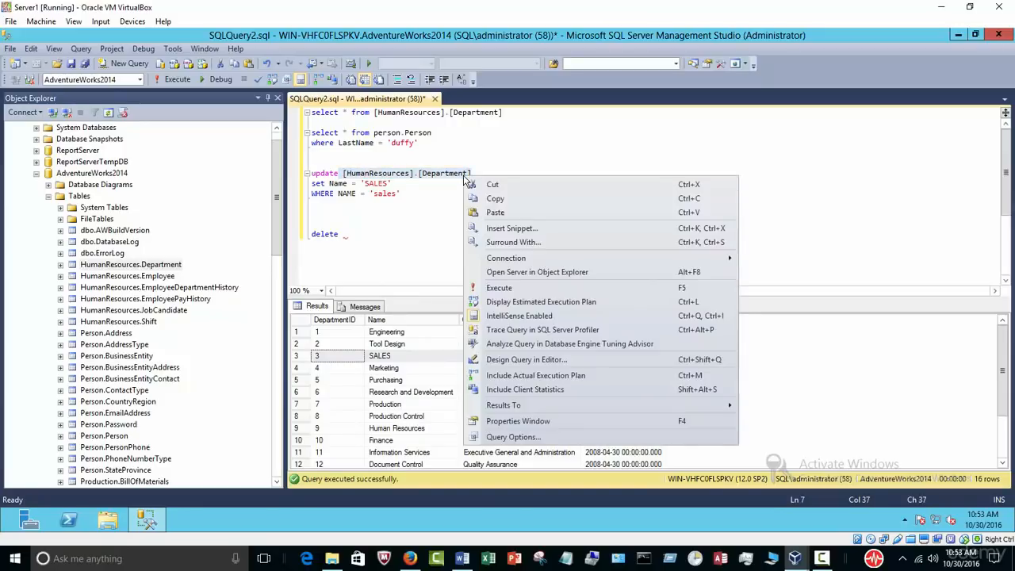
{"action": "left_click", "coordinate": [469, 198]}
{"action": "left_click", "coordinate": [384, 238]}
{"action": "right_click", "coordinate": [383, 246]}
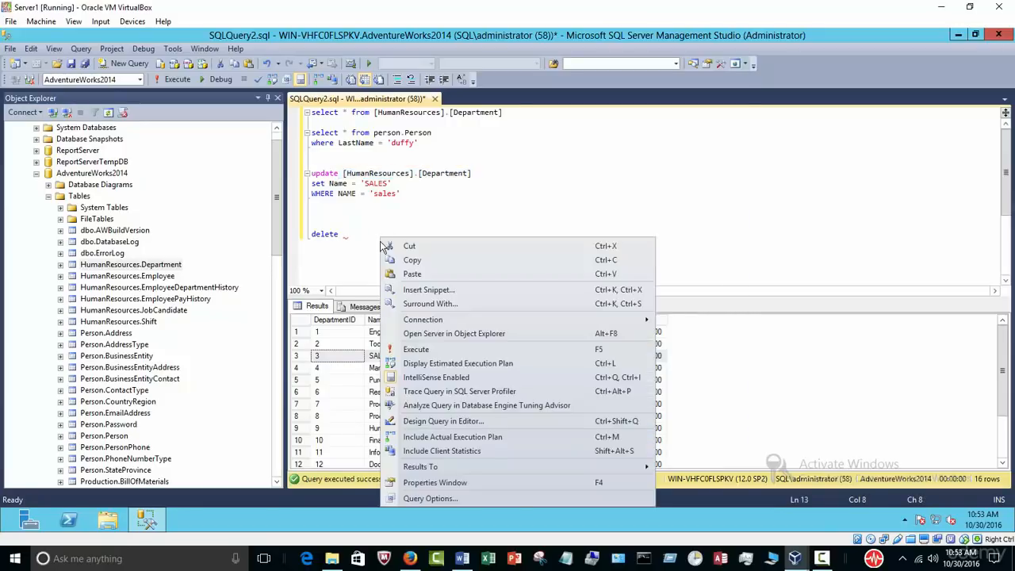
{"action": "left_click", "coordinate": [408, 273]}
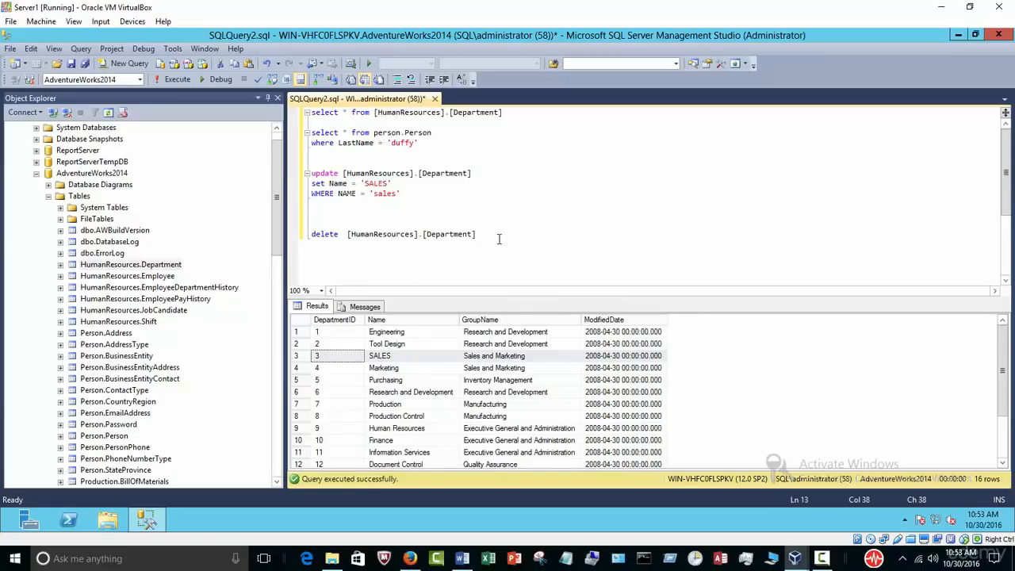
Step: Add WHERE DepartmentID = 3 and run the delete, producing the reference-constraint error
{"action": "key", "text": "Return"}
{"action": "type", "text": "where deo"}
{"action": "key", "text": "BackSpace"}
{"action": "key", "text": "BackSpace"}
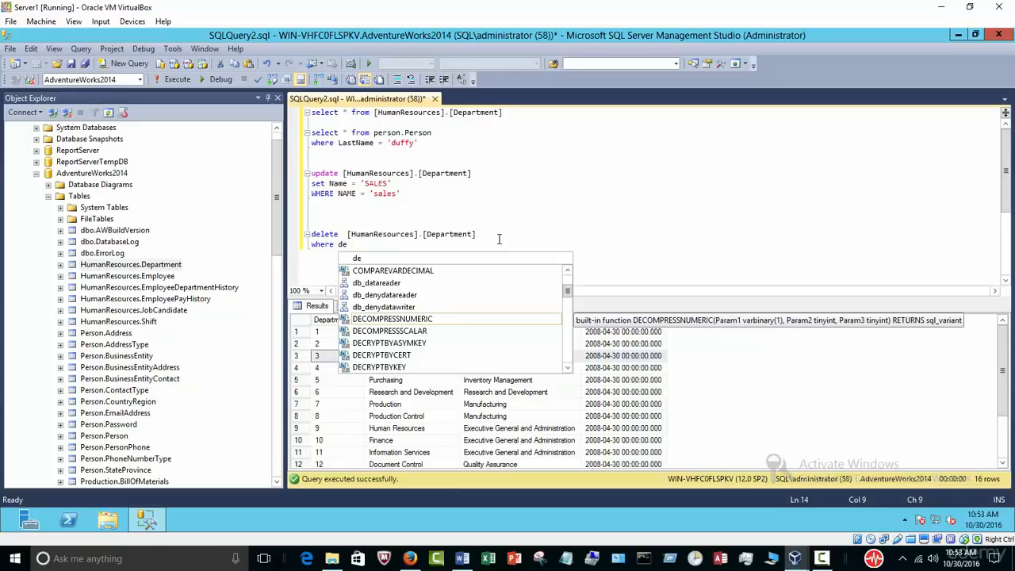
{"action": "type", "text": "par"}
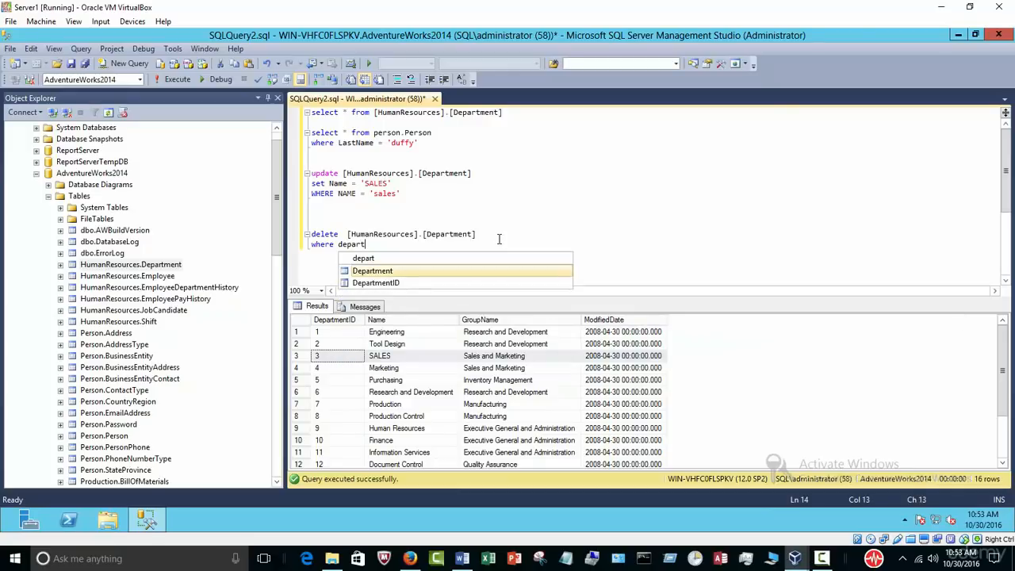
{"action": "type", "text": "t"}
{"action": "key", "text": "Down"}
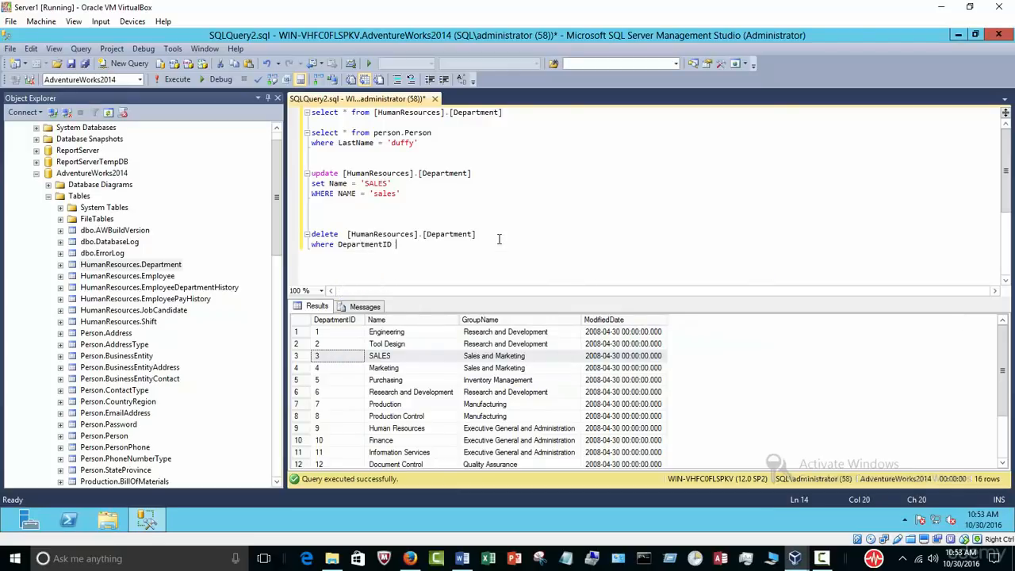
{"action": "type", "text": "= 2"}
{"action": "left_click", "coordinate": [406, 245]}
{"action": "double_click", "coordinate": [406, 247]}
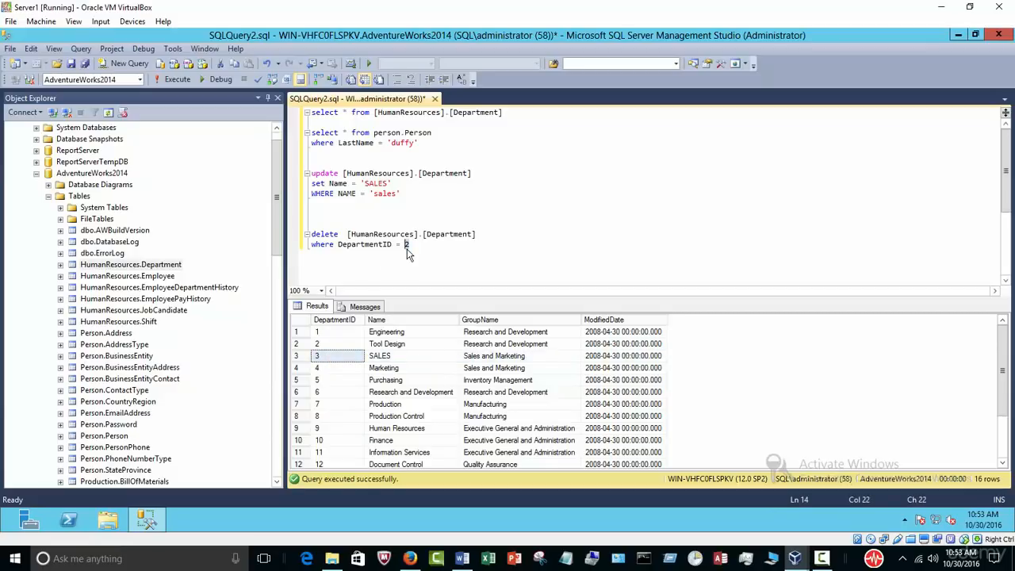
{"action": "type", "text": "3"}
{"action": "left_click_drag", "start_coordinate": [422, 247], "coordinate": [283, 233]}
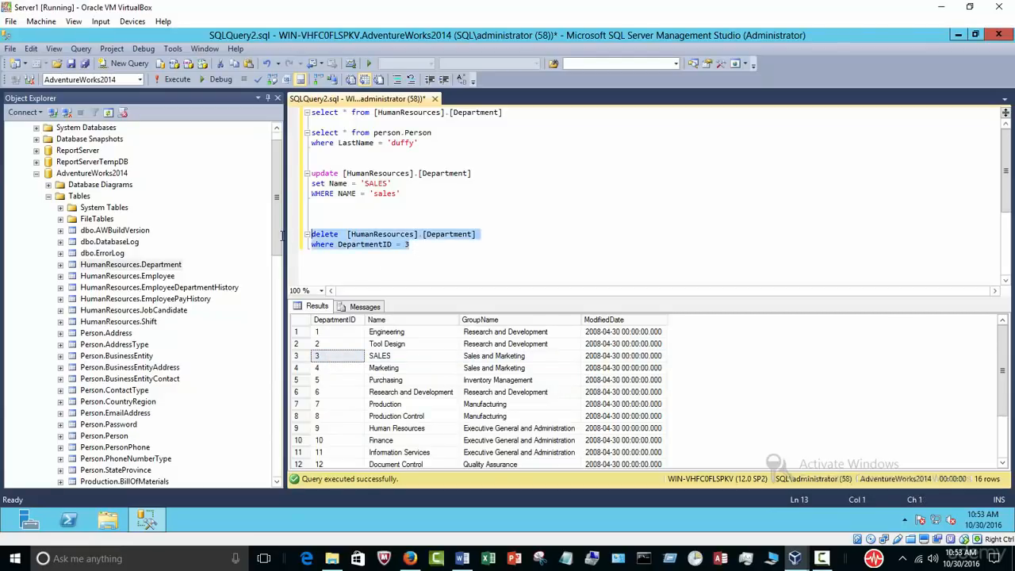
{"action": "left_click", "coordinate": [178, 81]}
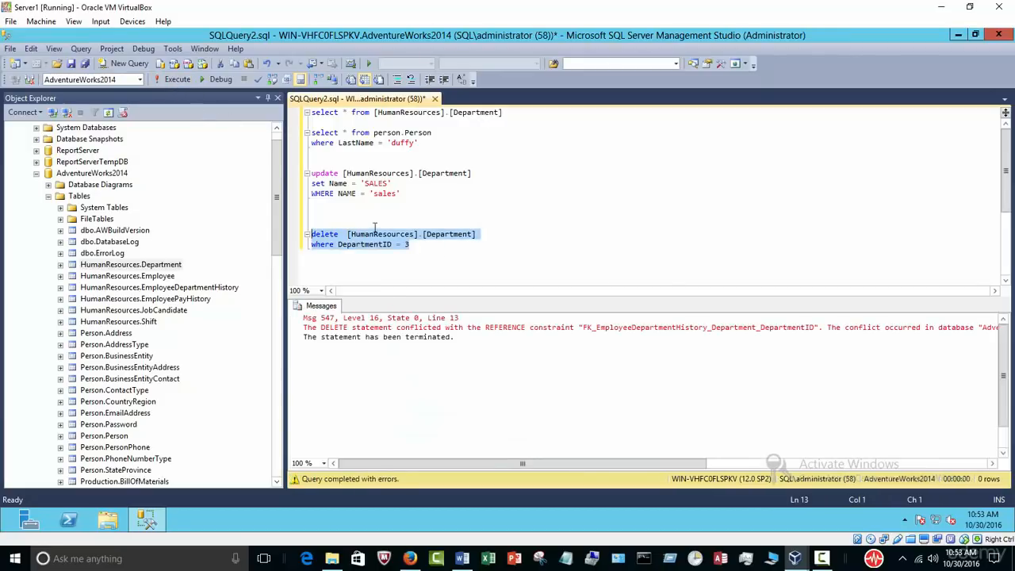
{"action": "left_click", "coordinate": [460, 267]}
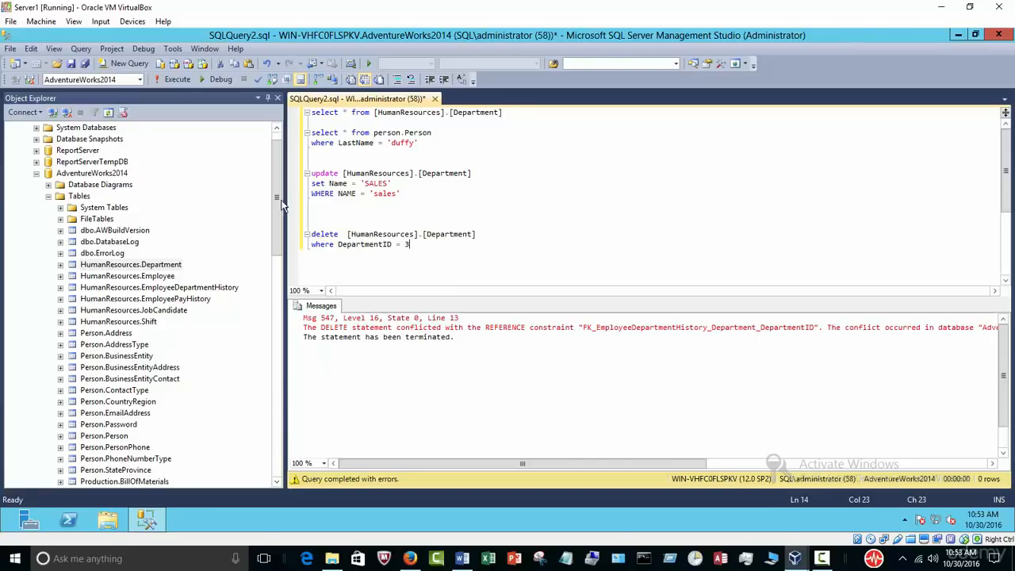
Step: Expand Person.Person's Keys and Constraints and inspect the PK_Person_BusinessEntityID key
{"action": "left_click", "coordinate": [263, 258]}
{"action": "scroll", "coordinate": [263, 258], "scroll_direction": "down", "scroll_amount": 5}
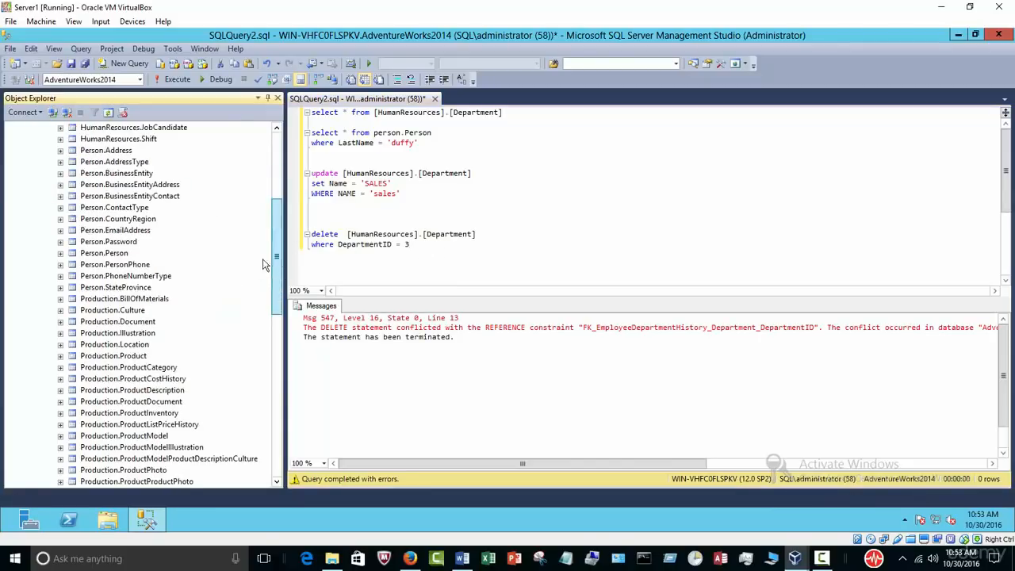
{"action": "left_click", "coordinate": [60, 253]}
{"action": "left_click", "coordinate": [72, 287]}
{"action": "left_click", "coordinate": [72, 275]}
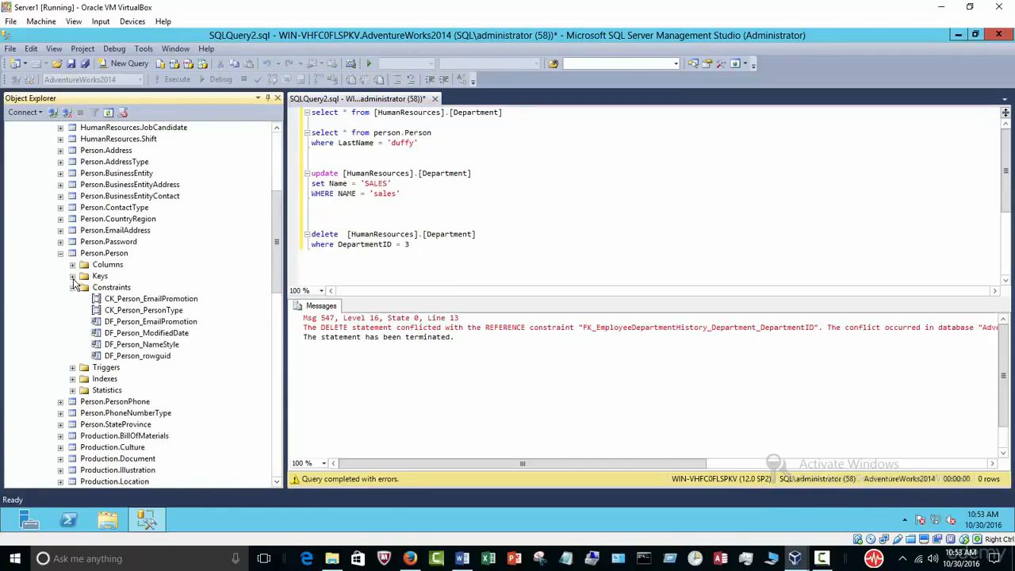
{"action": "left_click", "coordinate": [138, 287]}
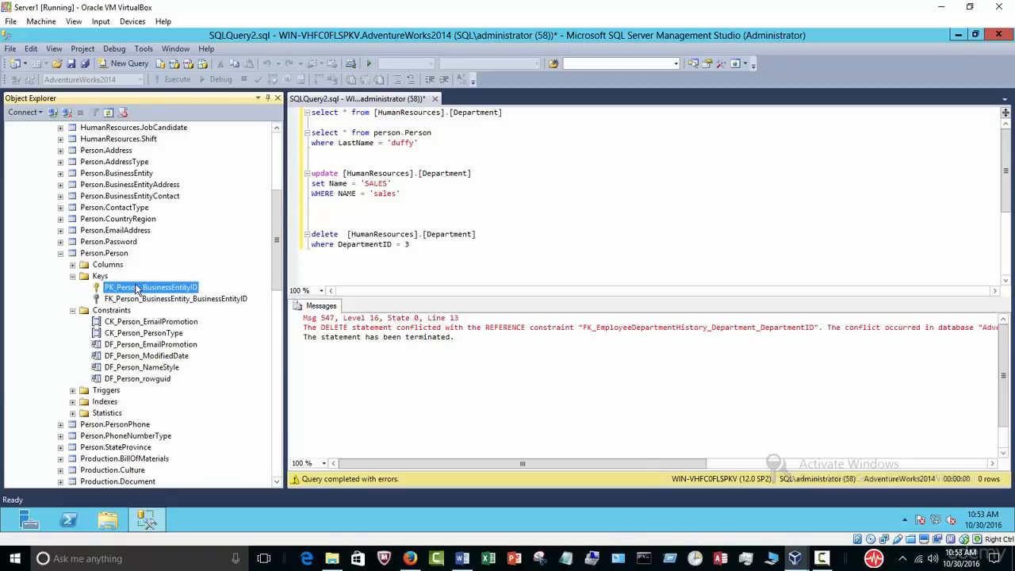
{"action": "left_click", "coordinate": [61, 253]}
Step: Collapse Tables and AdventureWorks2014 in Object Explorer, then switch to the Word outline
{"action": "left_click", "coordinate": [458, 266]}
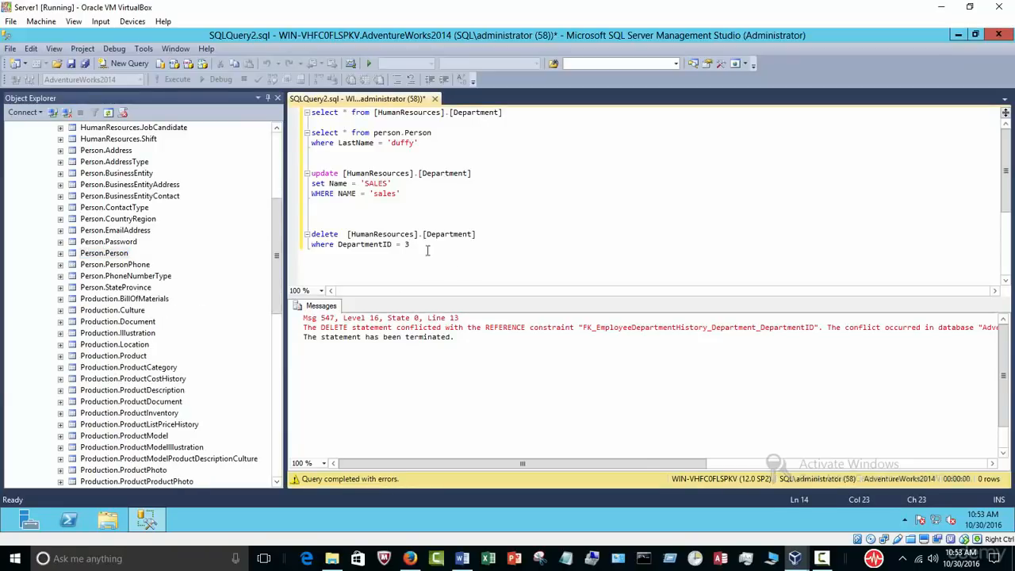
{"action": "left_click_drag", "start_coordinate": [437, 248], "coordinate": [262, 231]}
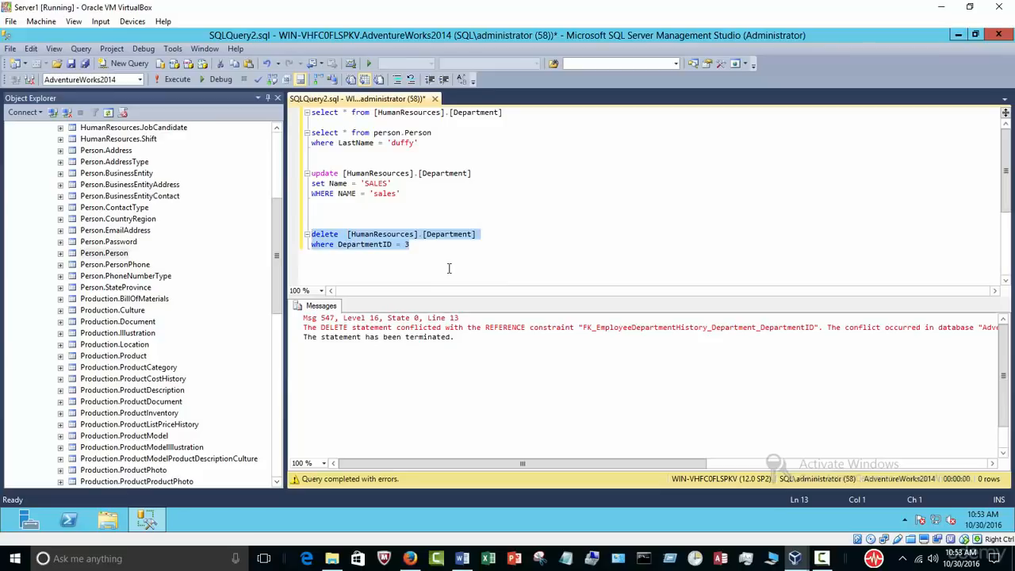
{"action": "left_click_drag", "start_coordinate": [277, 253], "coordinate": [292, 157]}
{"action": "left_click", "coordinate": [48, 219]}
{"action": "left_click", "coordinate": [37, 196]}
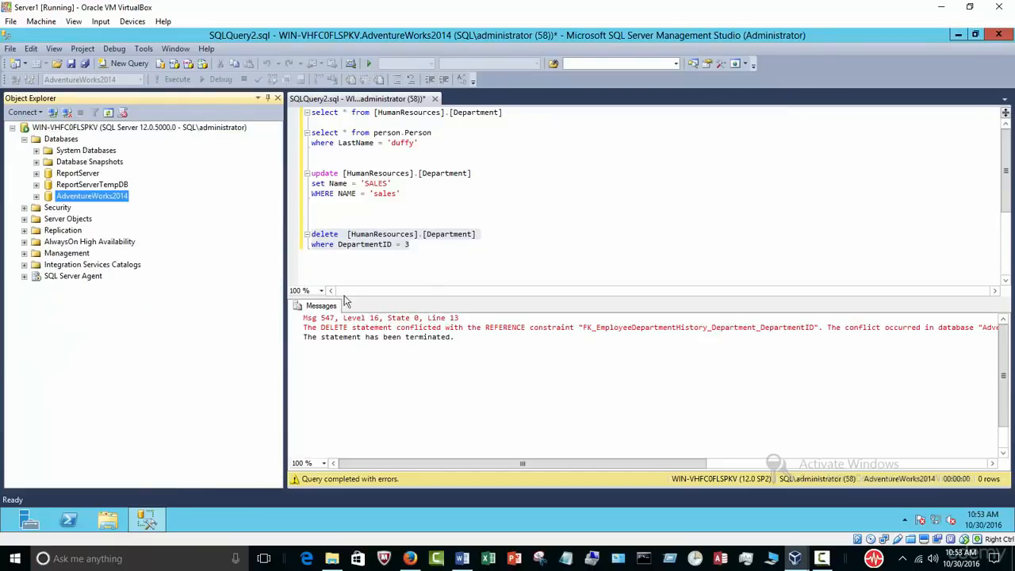
{"action": "left_click", "coordinate": [437, 259]}
{"action": "left_click", "coordinate": [436, 259]}
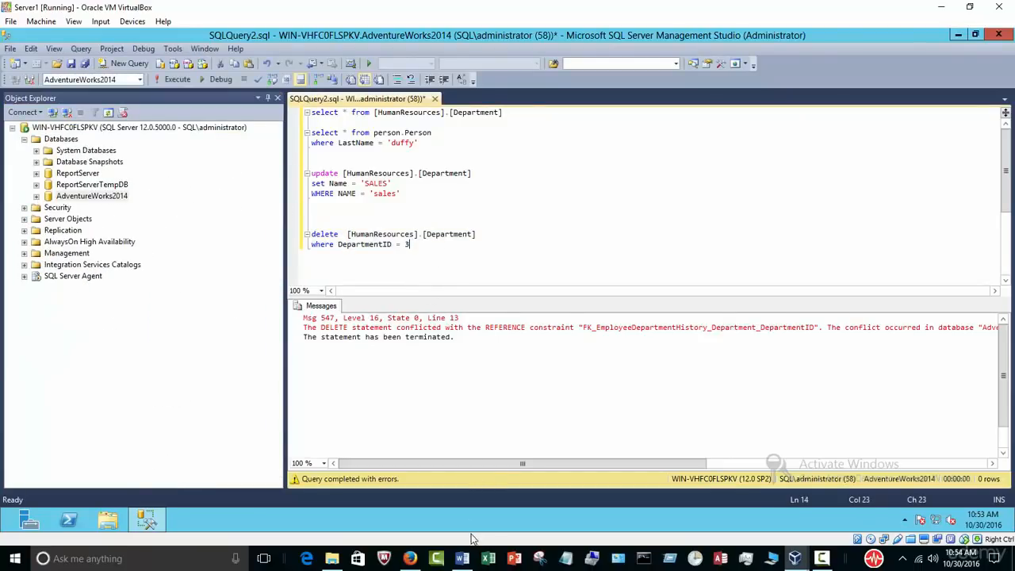
{"action": "left_click", "coordinate": [463, 558]}
Step: Highlight the 'Join statements' topic in the outline, then switch back to Server1
{"action": "scroll", "coordinate": [481, 399], "scroll_direction": "down", "scroll_amount": 2}
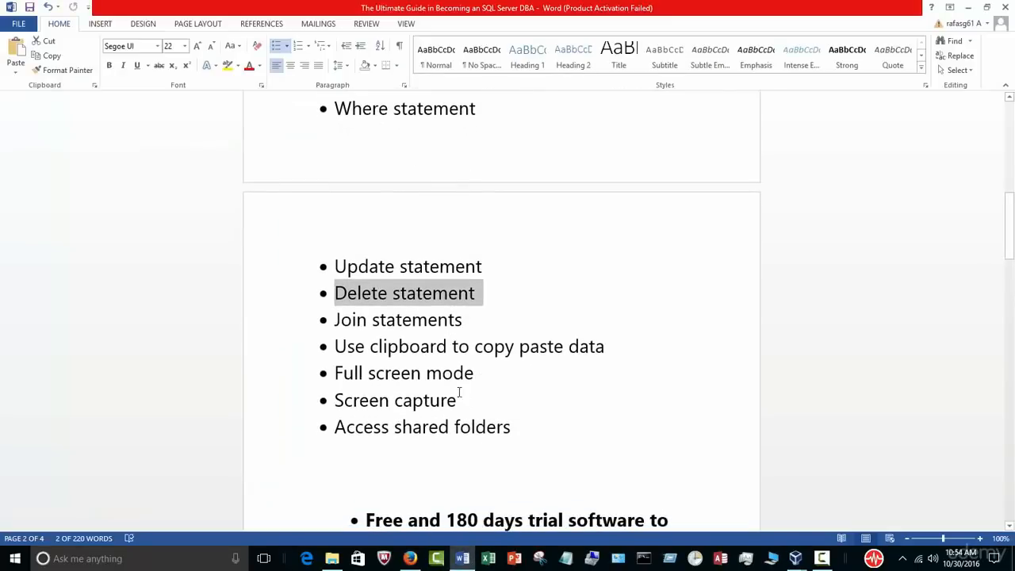
{"action": "left_click_drag", "start_coordinate": [468, 327], "coordinate": [331, 319]}
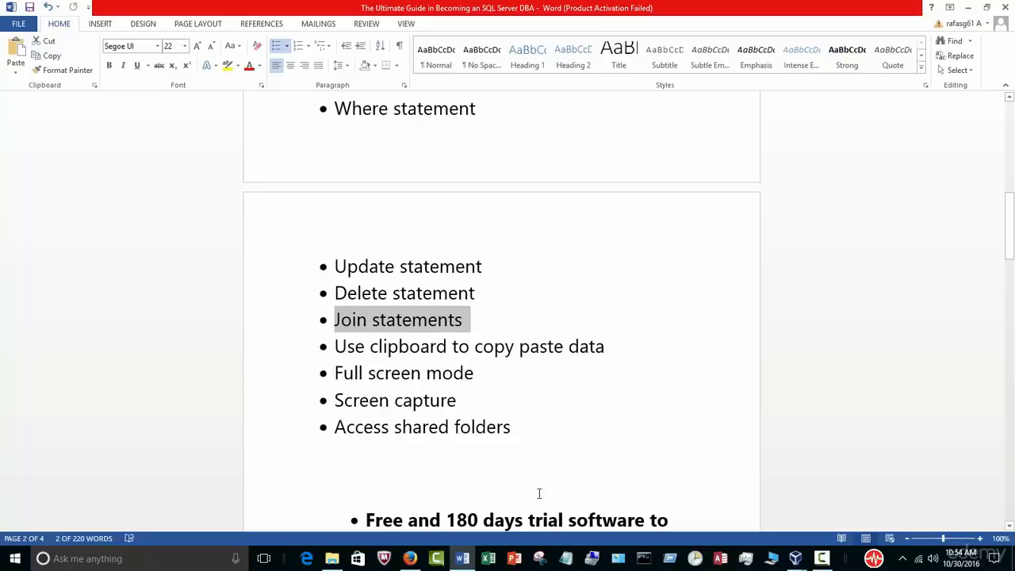
{"action": "mouse_move", "coordinate": [795, 558]}
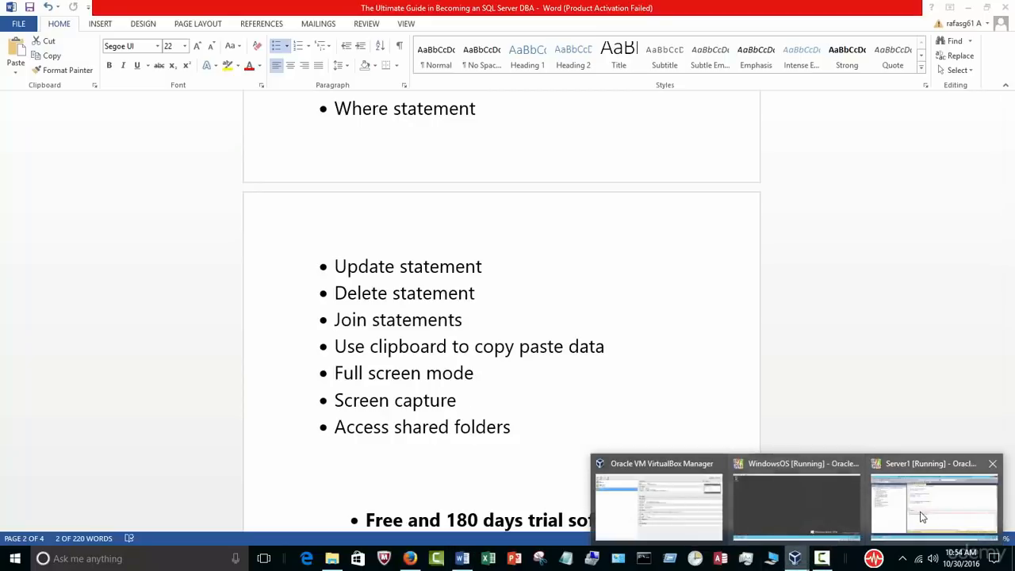
{"action": "left_click", "coordinate": [935, 493]}
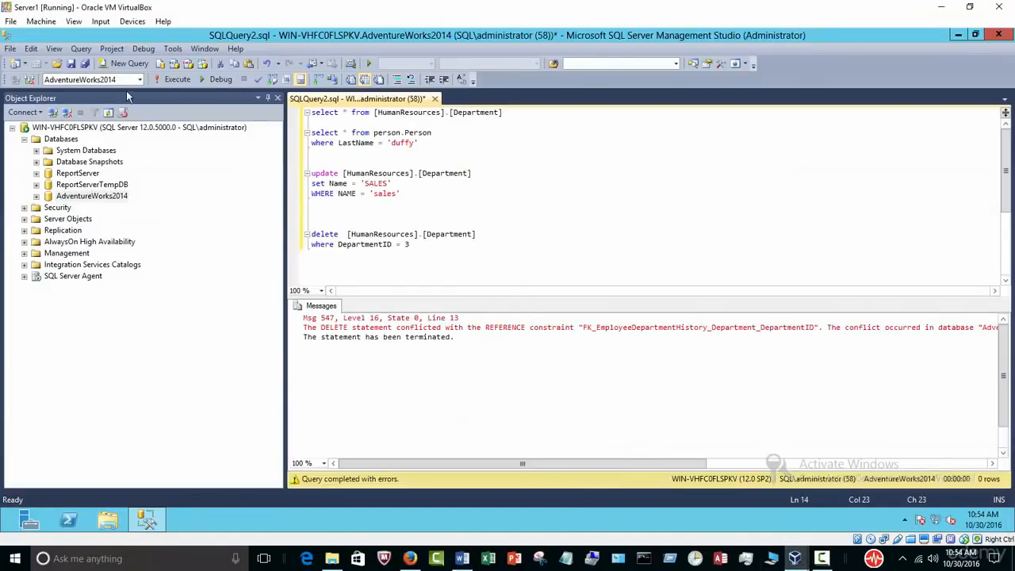
Step: Open the Query Designer on a new query and add SalesOrderDetail and SalesOrderHeader
{"action": "left_click", "coordinate": [123, 63]}
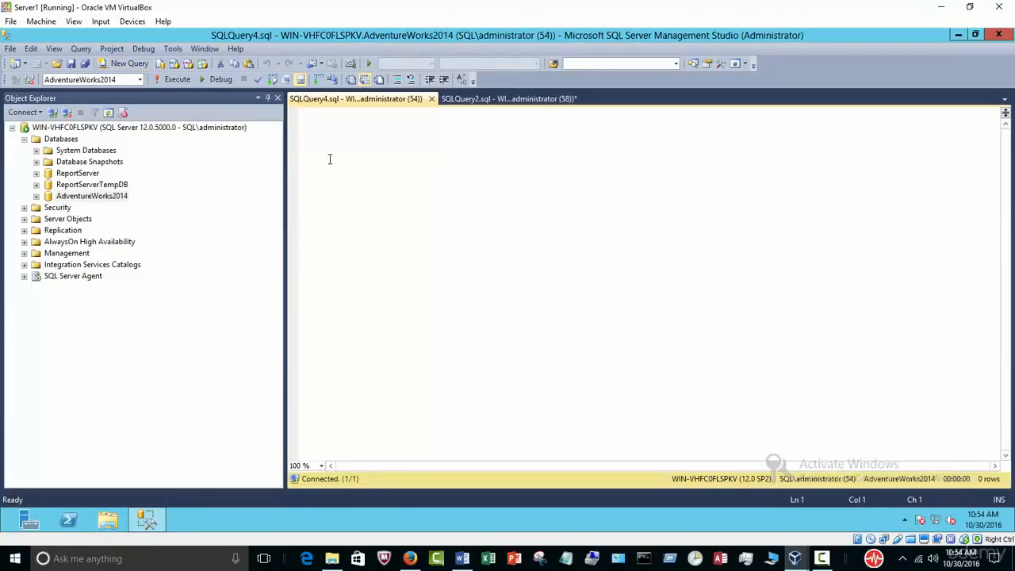
{"action": "right_click", "coordinate": [330, 159]}
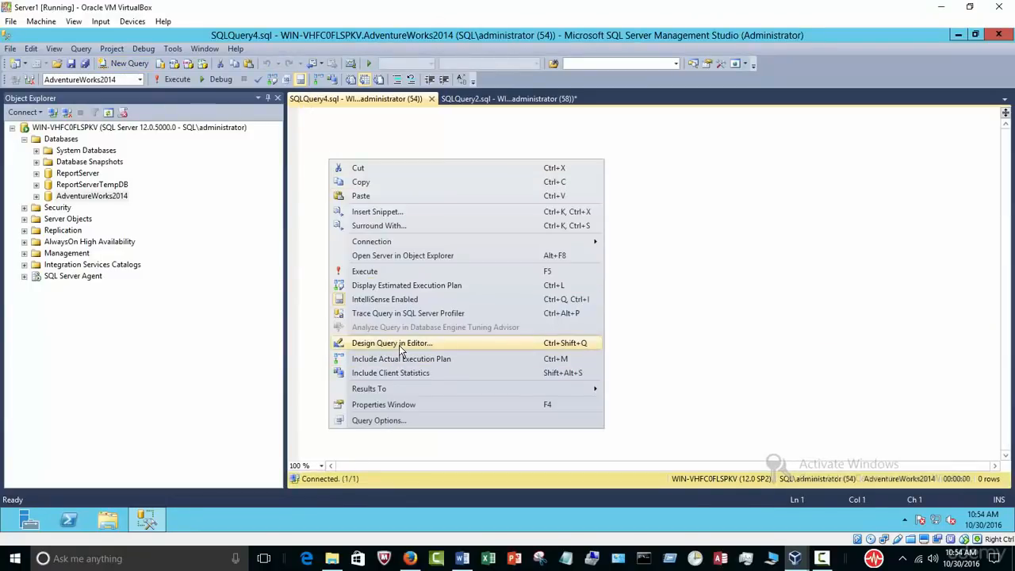
{"action": "left_click", "coordinate": [400, 346]}
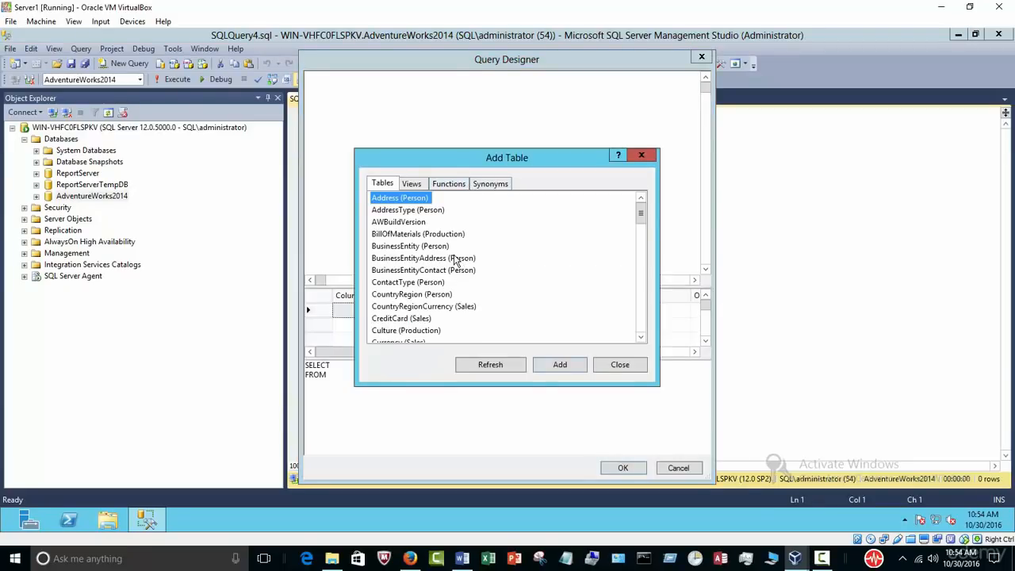
{"action": "left_click_drag", "start_coordinate": [641, 216], "coordinate": [641, 245]}
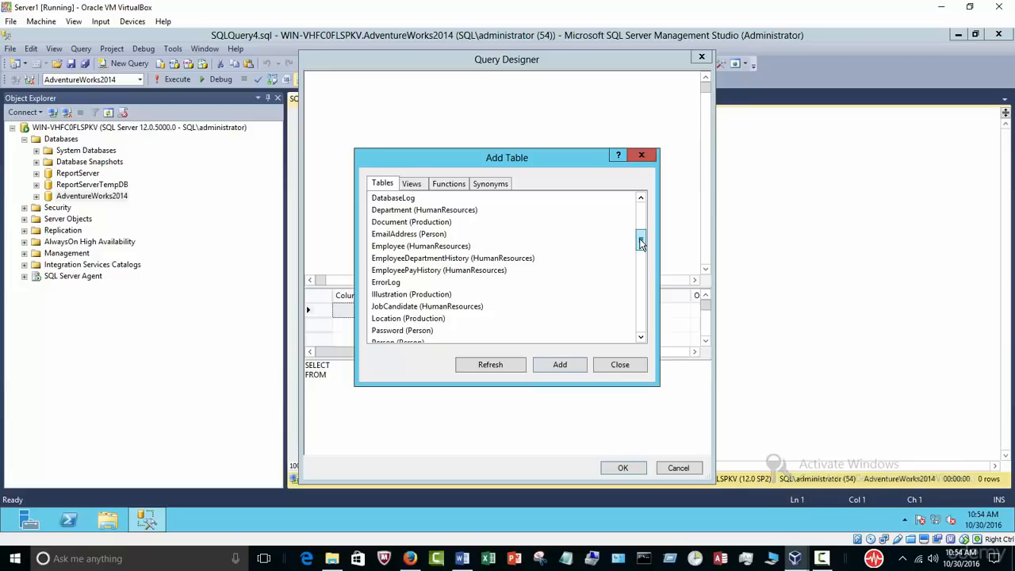
{"action": "left_click_drag", "start_coordinate": [640, 246], "coordinate": [629, 291]}
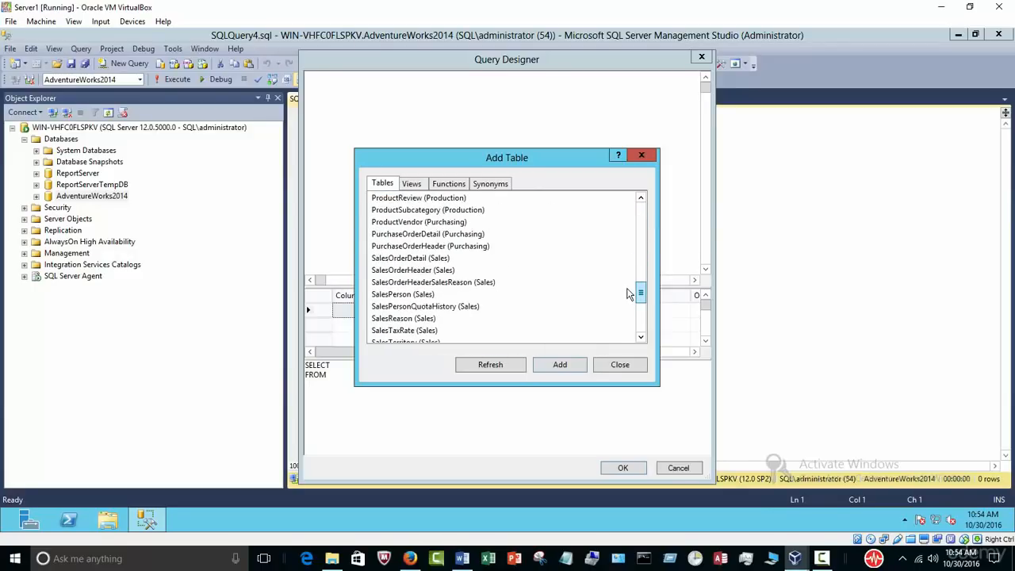
{"action": "double_click", "coordinate": [444, 258]}
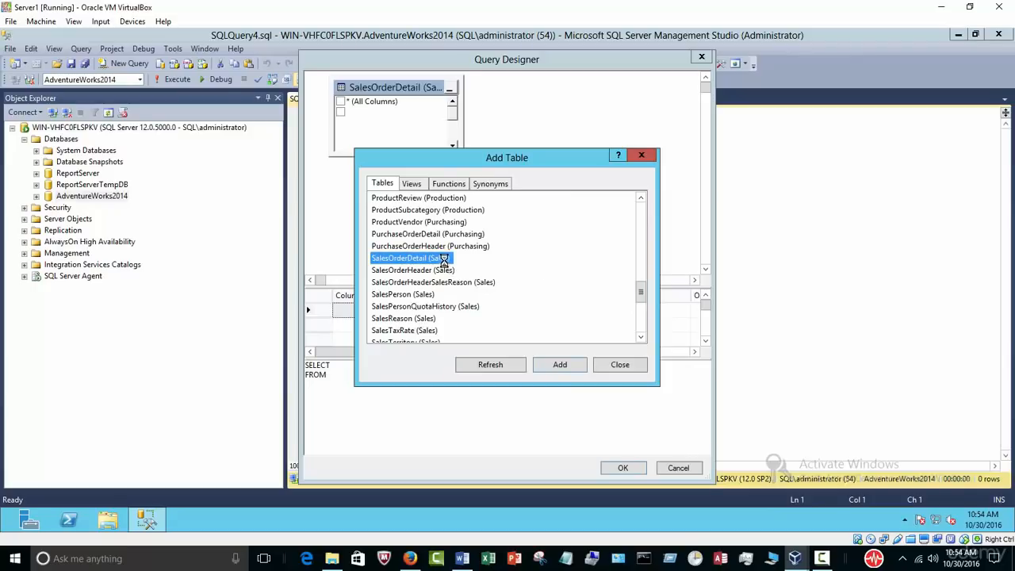
{"action": "double_click", "coordinate": [446, 270]}
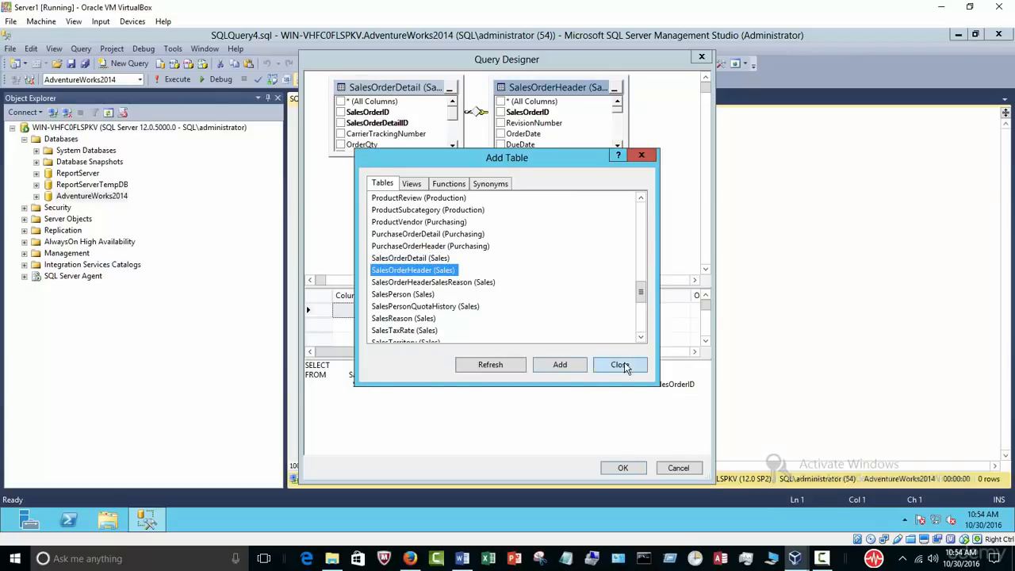
{"action": "left_click", "coordinate": [620, 364]}
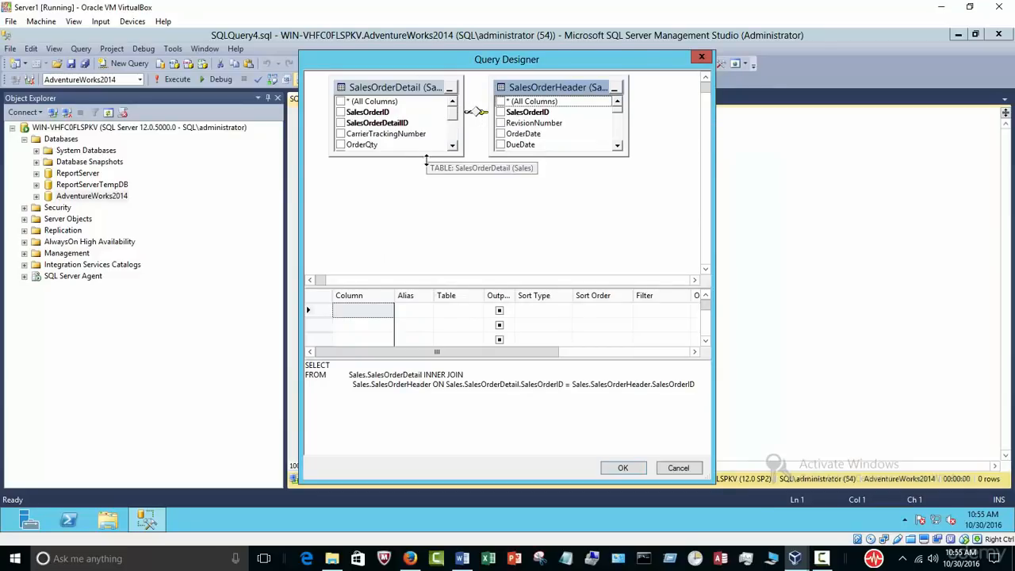
Step: Select OrderQty, ProductID, UnitPrice, Status, AccountNumber and SalesPersonID, then run the join
{"action": "left_click_drag", "start_coordinate": [426, 156], "coordinate": [429, 227]}
{"action": "left_click_drag", "start_coordinate": [548, 161], "coordinate": [536, 239]}
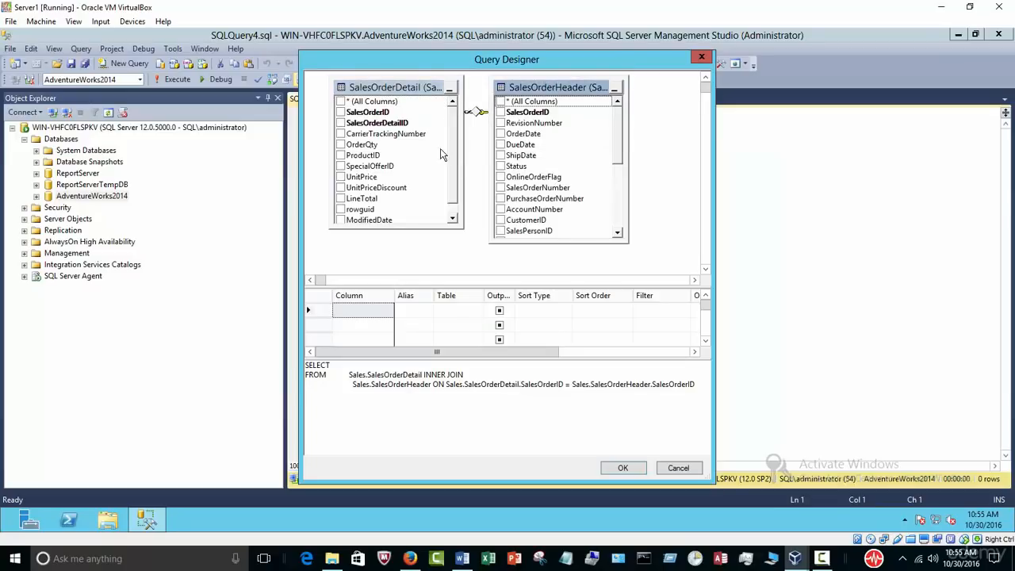
{"action": "left_click", "coordinate": [340, 144]}
{"action": "left_click", "coordinate": [340, 155]}
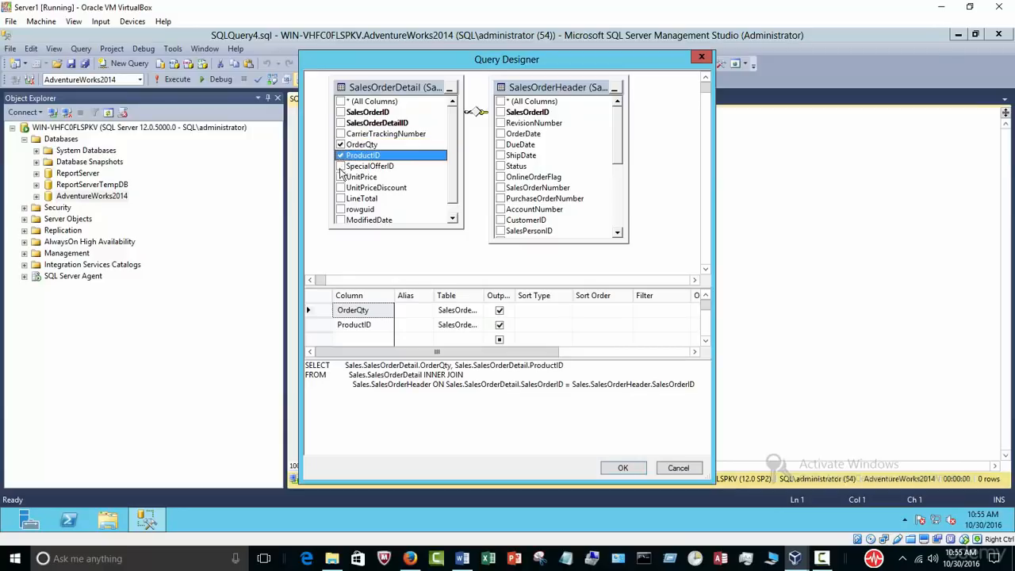
{"action": "left_click", "coordinate": [340, 177]}
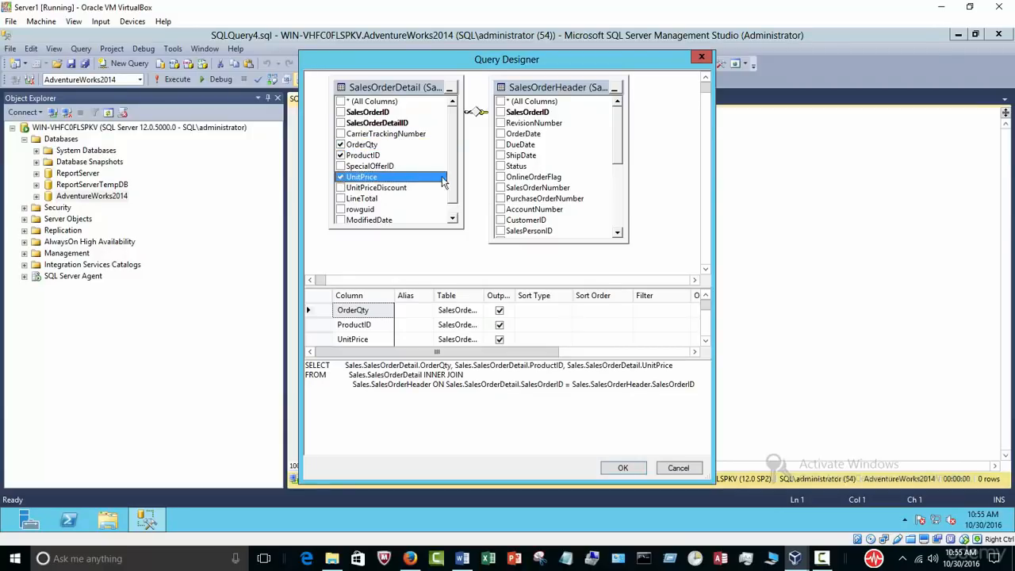
{"action": "left_click", "coordinate": [500, 166]}
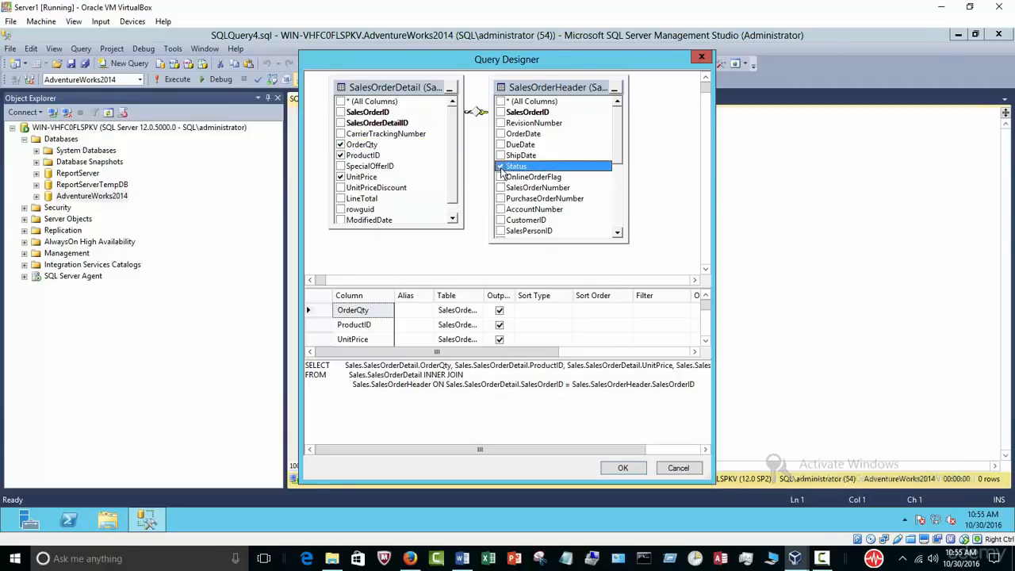
{"action": "left_click", "coordinate": [500, 209]}
{"action": "left_click", "coordinate": [500, 231]}
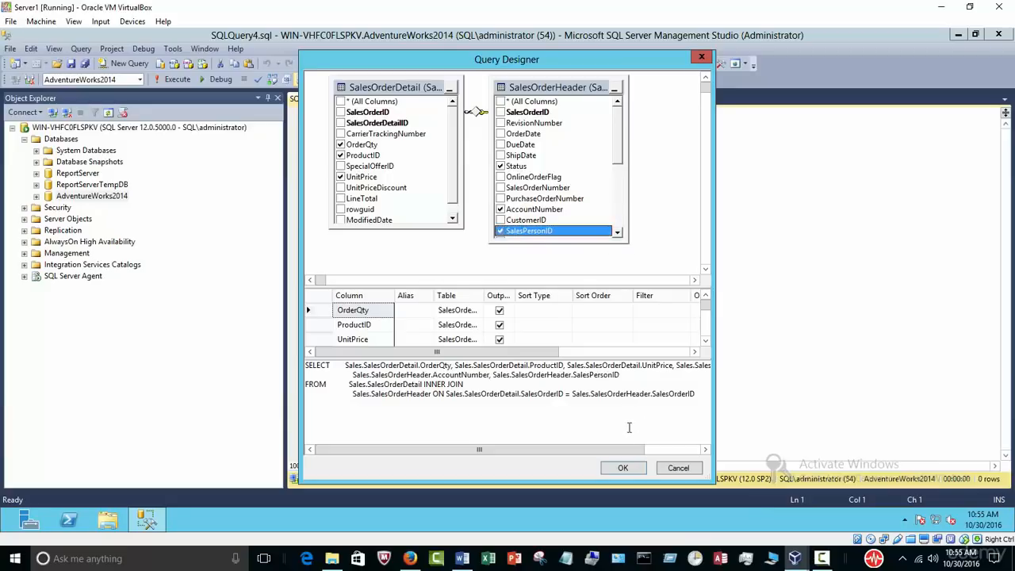
{"action": "left_click", "coordinate": [623, 468]}
{"action": "left_click", "coordinate": [173, 81]}
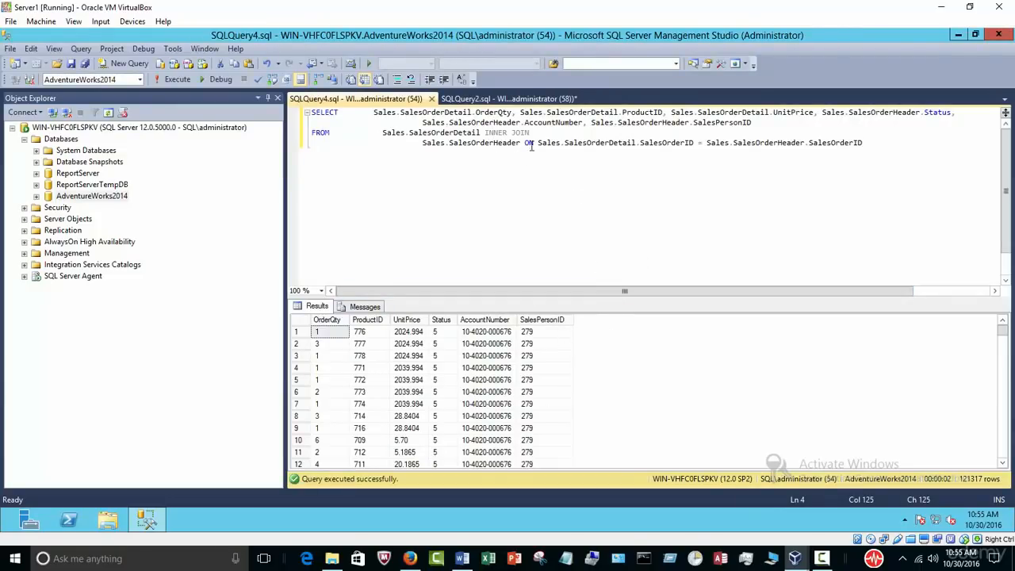
Step: Point out the join's ON clause matching on SalesOrderID
{"action": "left_click_drag", "start_coordinate": [508, 142], "coordinate": [560, 143]}
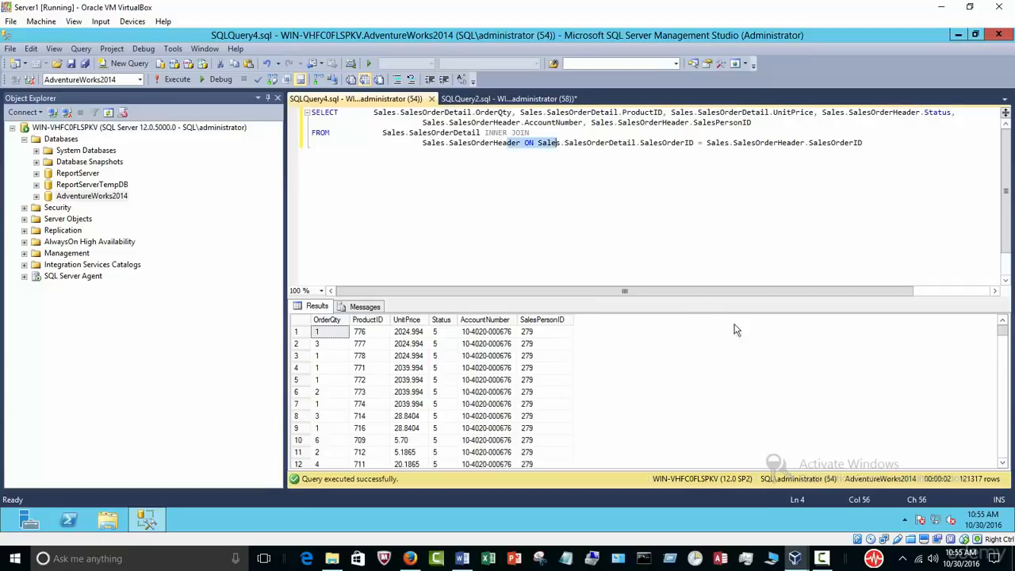
{"action": "left_click", "coordinate": [672, 143]}
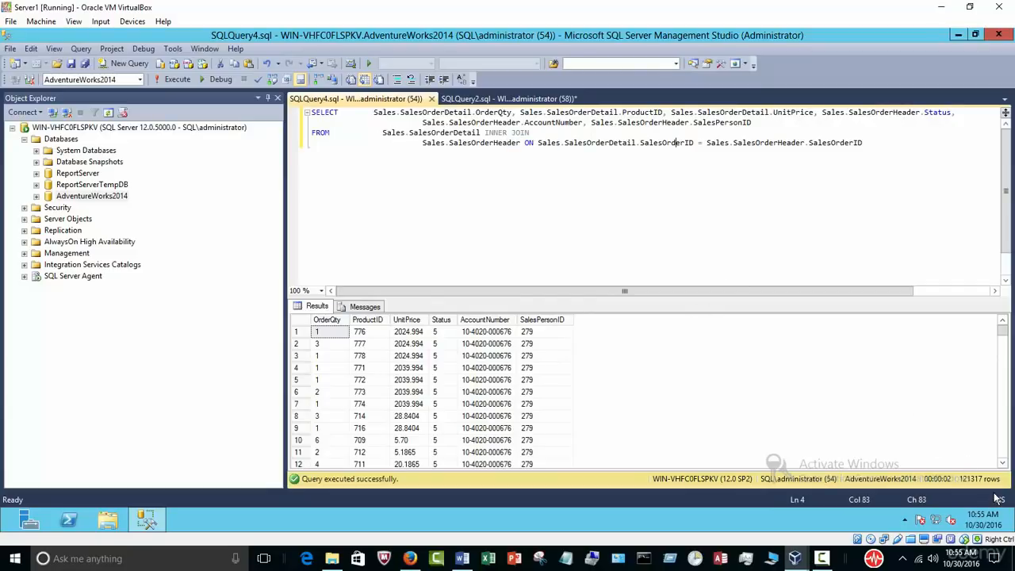
{"action": "left_click", "coordinate": [525, 225]}
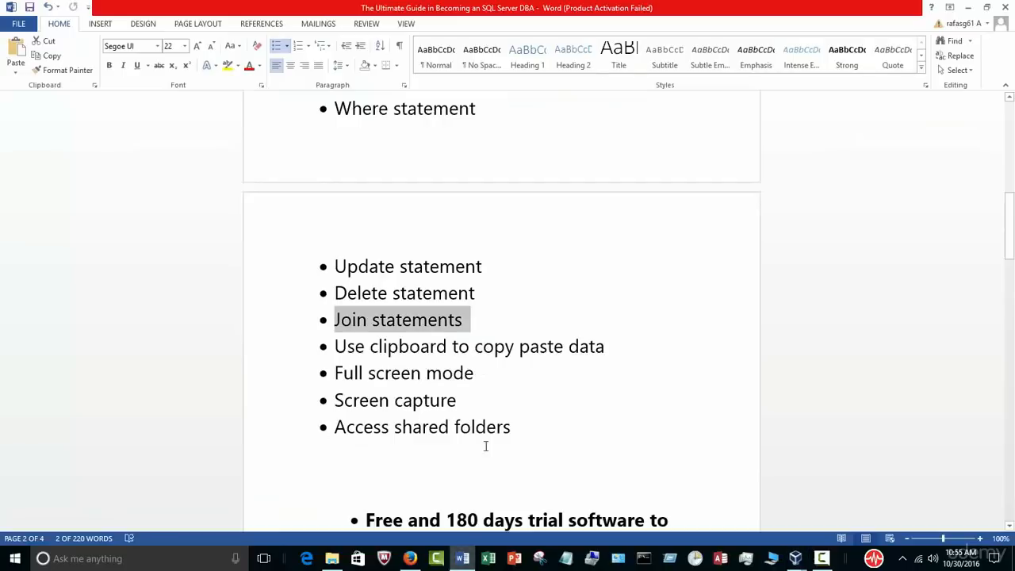
Step: Check the Word outline, then close SQLQuery4 in Server1 and collapse Databases
{"action": "left_click", "coordinate": [462, 558]}
{"action": "scroll", "coordinate": [489, 384], "scroll_direction": "down", "scroll_amount": 2}
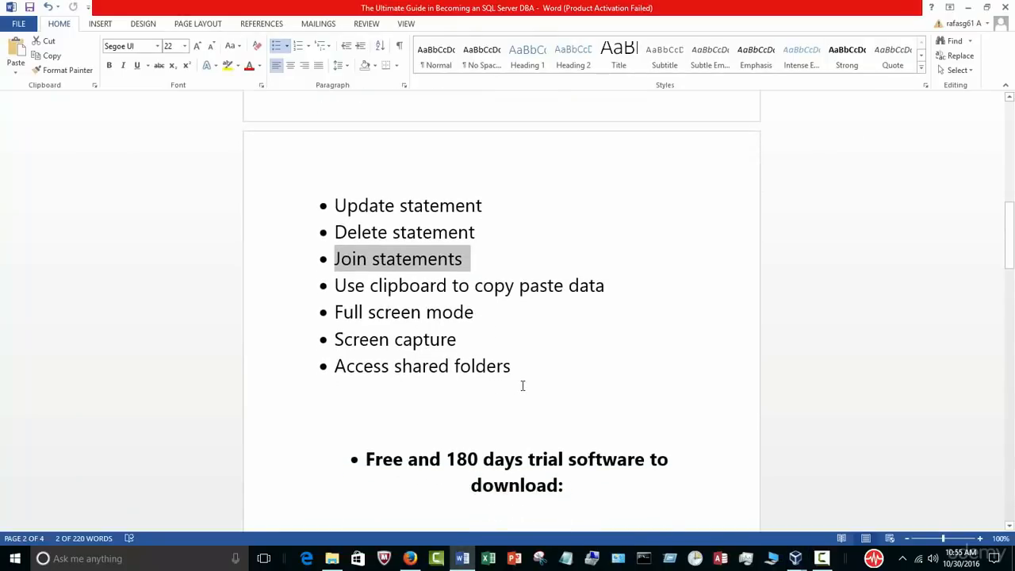
{"action": "scroll", "coordinate": [524, 386], "scroll_direction": "up", "scroll_amount": 10}
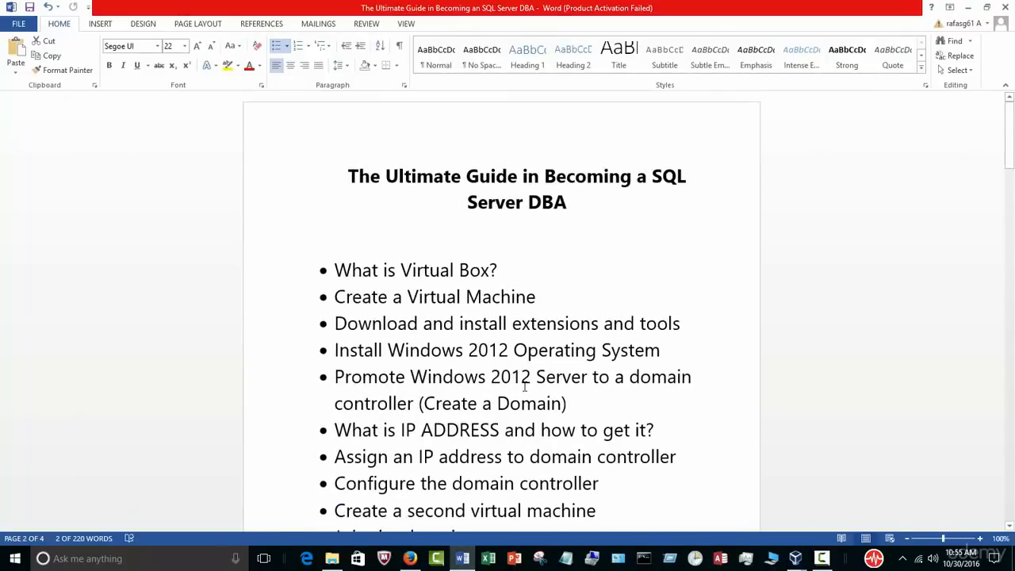
{"action": "mouse_move", "coordinate": [795, 559]}
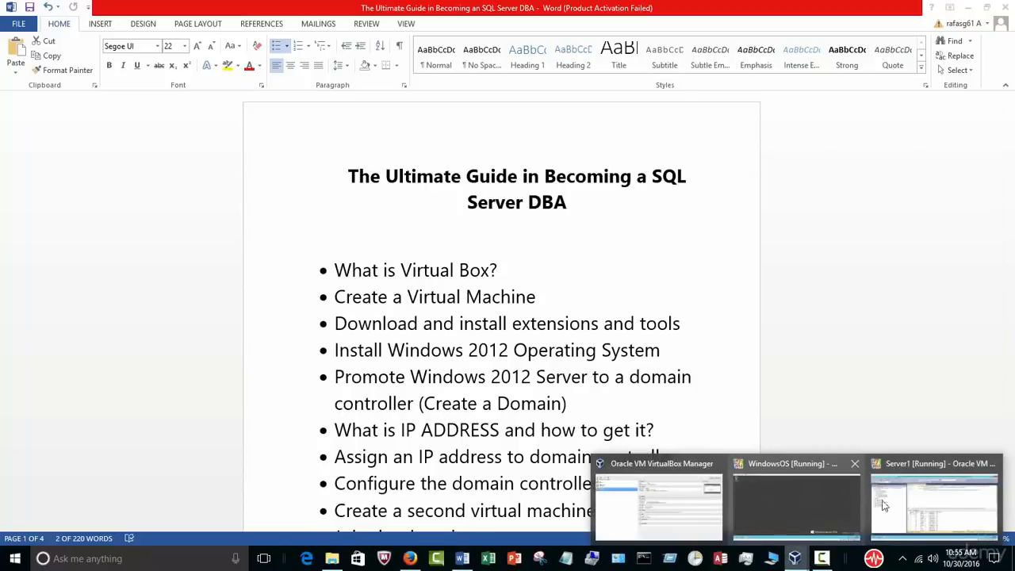
{"action": "left_click", "coordinate": [891, 502]}
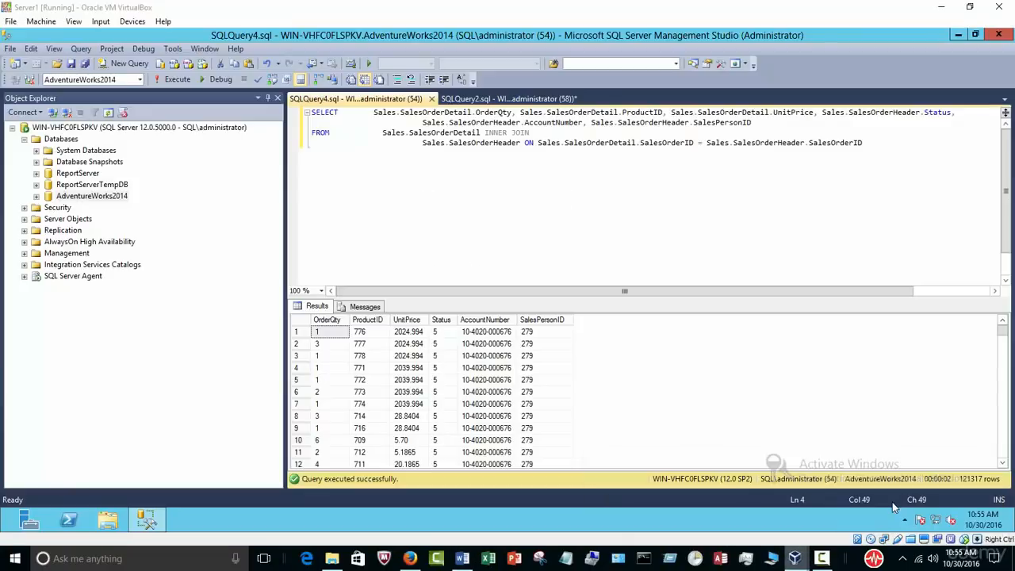
{"action": "left_click", "coordinate": [431, 99]}
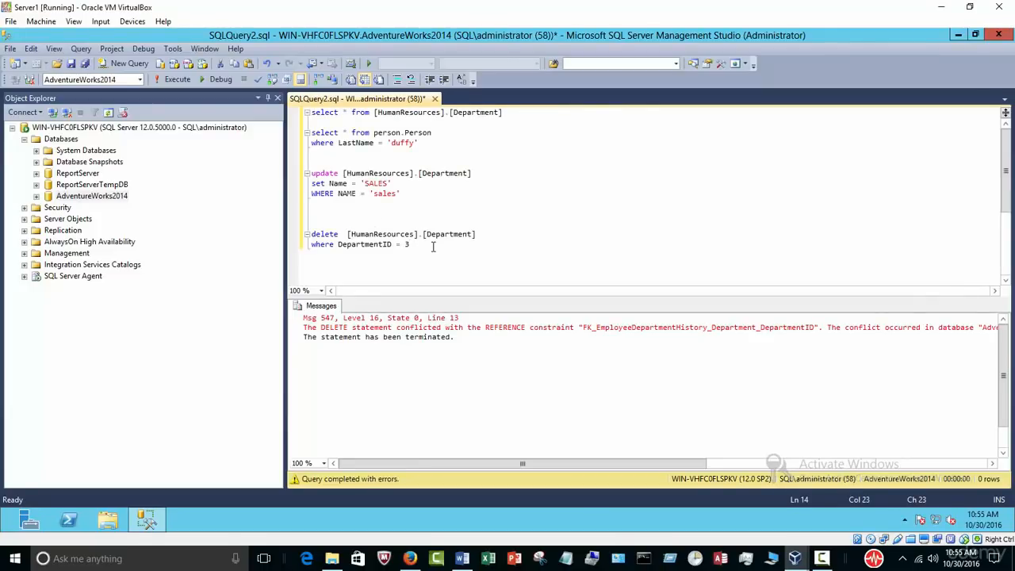
{"action": "left_click", "coordinate": [527, 118]}
{"action": "left_click", "coordinate": [24, 139]}
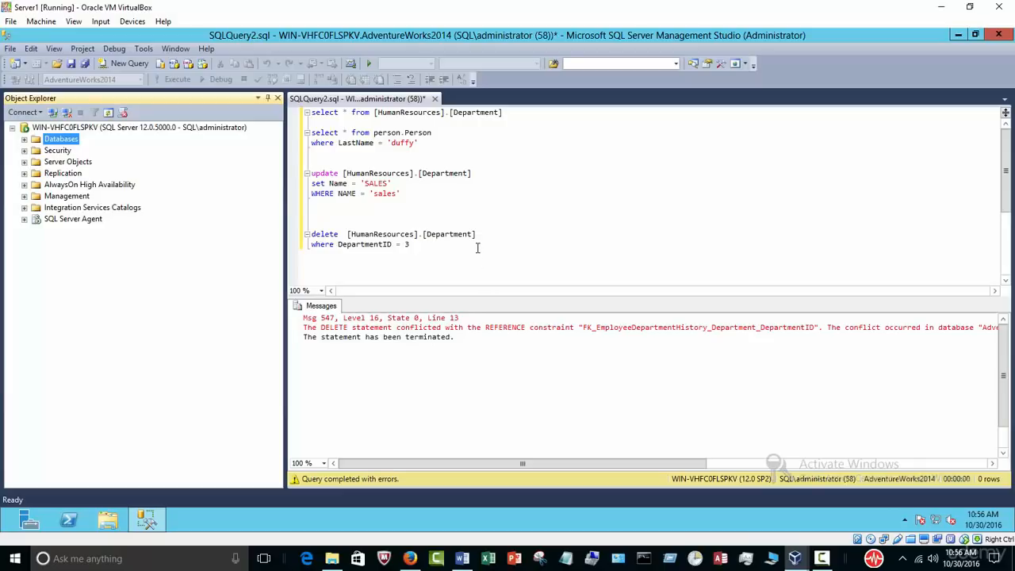
{"action": "left_click", "coordinate": [462, 558]}
{"action": "scroll", "coordinate": [495, 421], "scroll_direction": "down", "scroll_amount": 3}
{"action": "scroll", "coordinate": [495, 421], "scroll_direction": "down", "scroll_amount": 10}
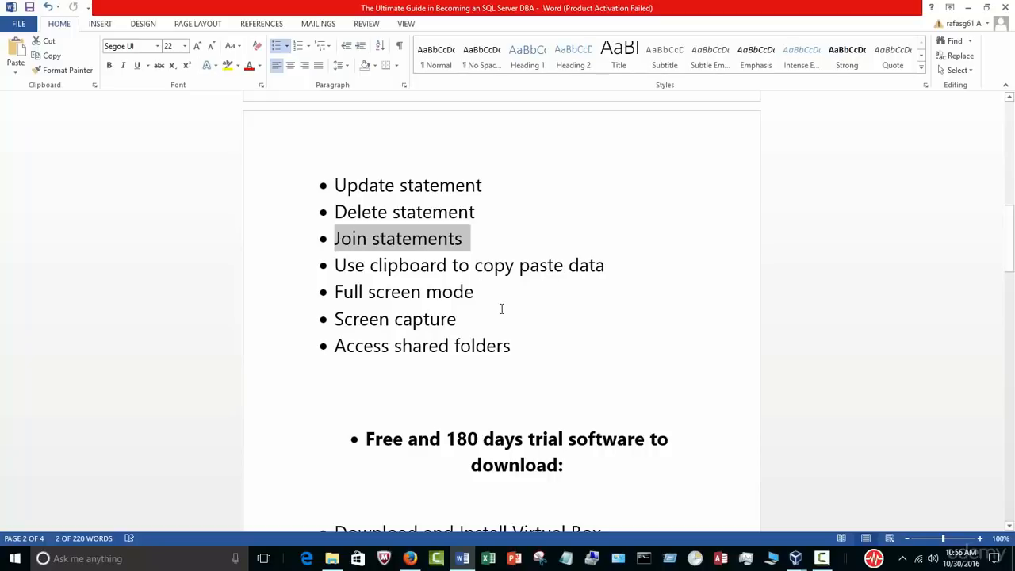
{"action": "left_click_drag", "start_coordinate": [513, 350], "coordinate": [347, 347]}
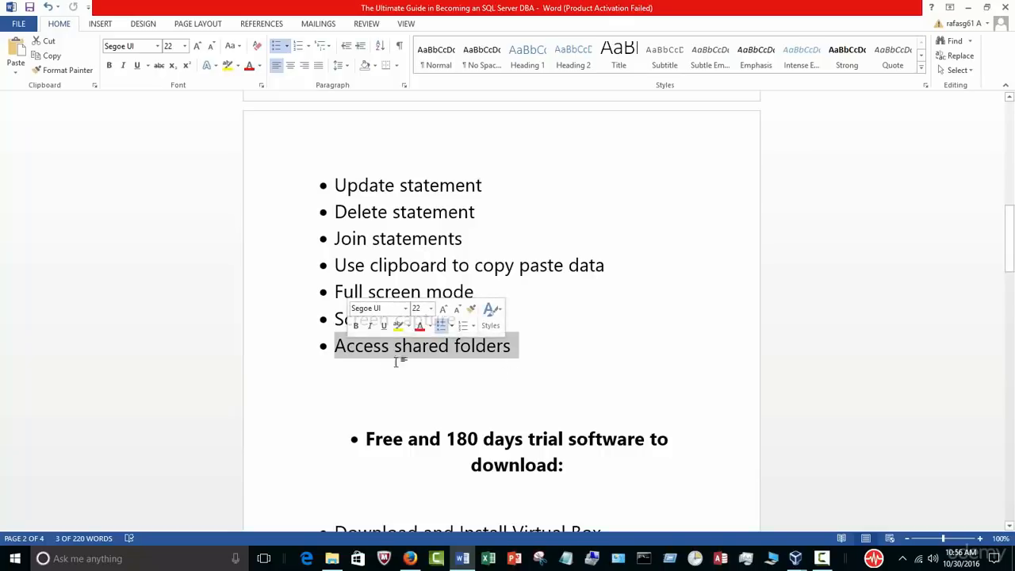
{"action": "left_click", "coordinate": [332, 558]}
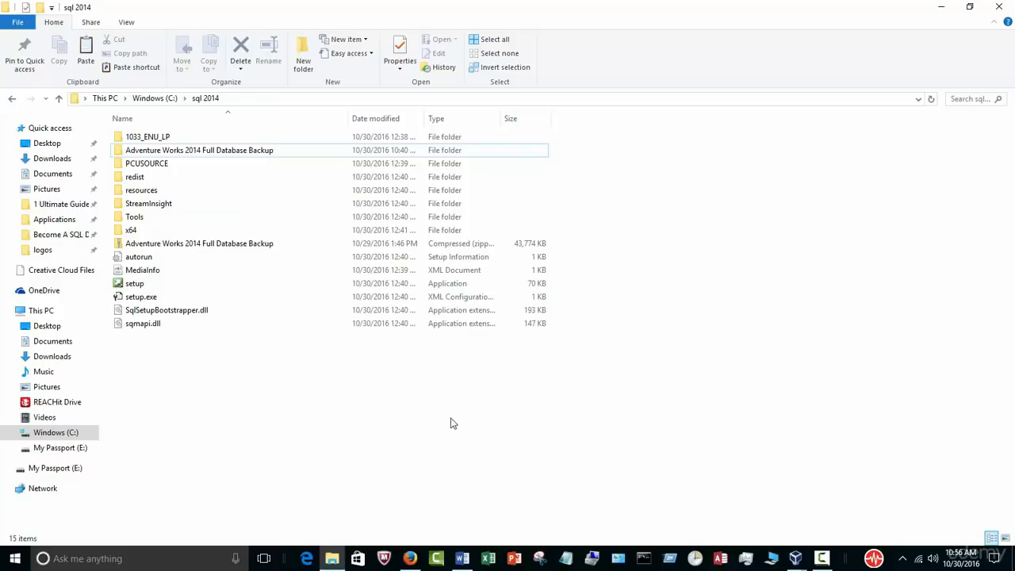
{"action": "left_click", "coordinate": [941, 7]}
{"action": "left_click", "coordinate": [579, 317]}
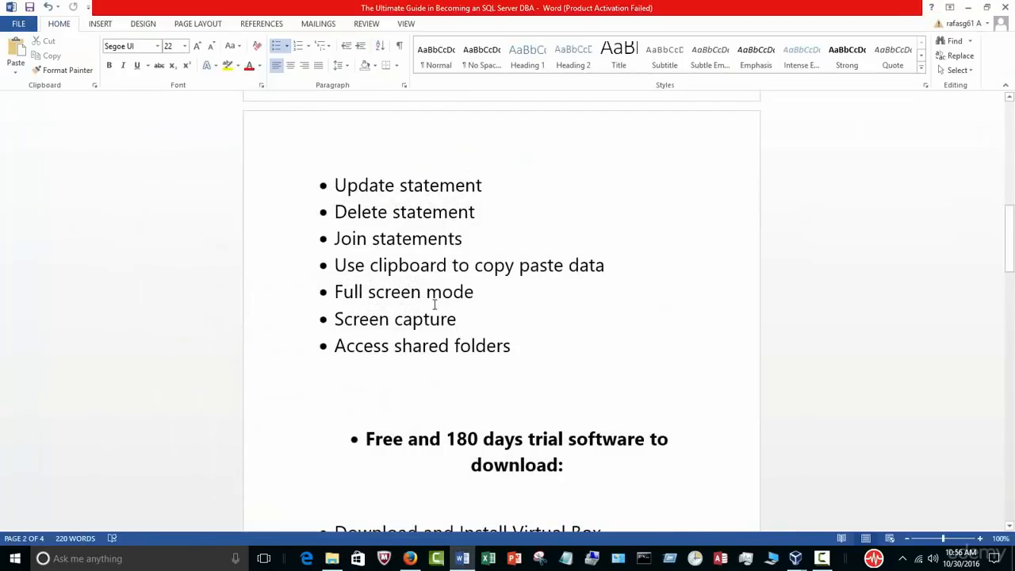
{"action": "left_click_drag", "start_coordinate": [336, 265], "coordinate": [607, 270]}
{"action": "left_click", "coordinate": [615, 377]}
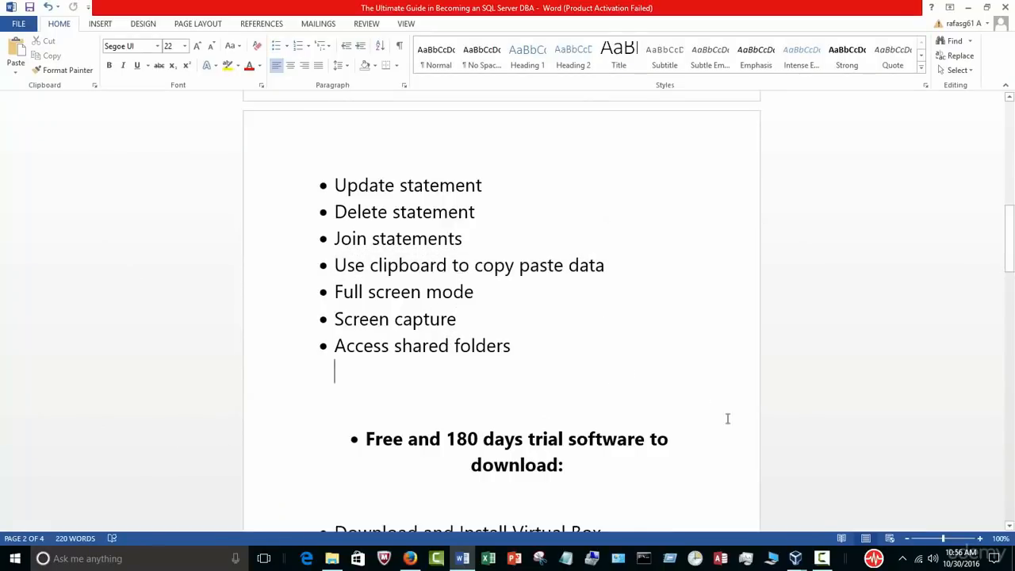
{"action": "left_click", "coordinate": [821, 558]}
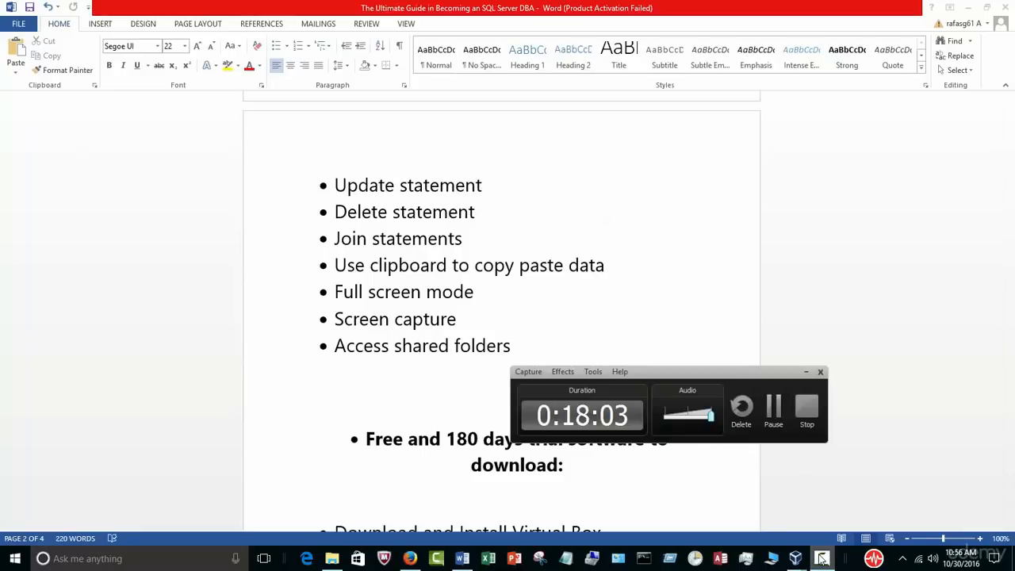
{"action": "left_click", "coordinate": [821, 558]}
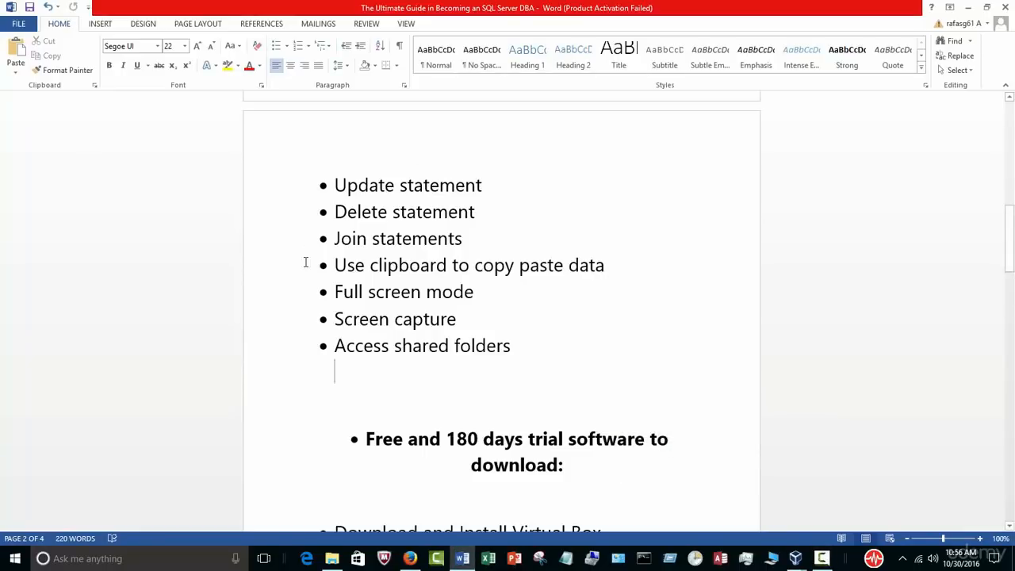
{"action": "scroll", "coordinate": [671, 349], "scroll_direction": "up", "scroll_amount": 4}
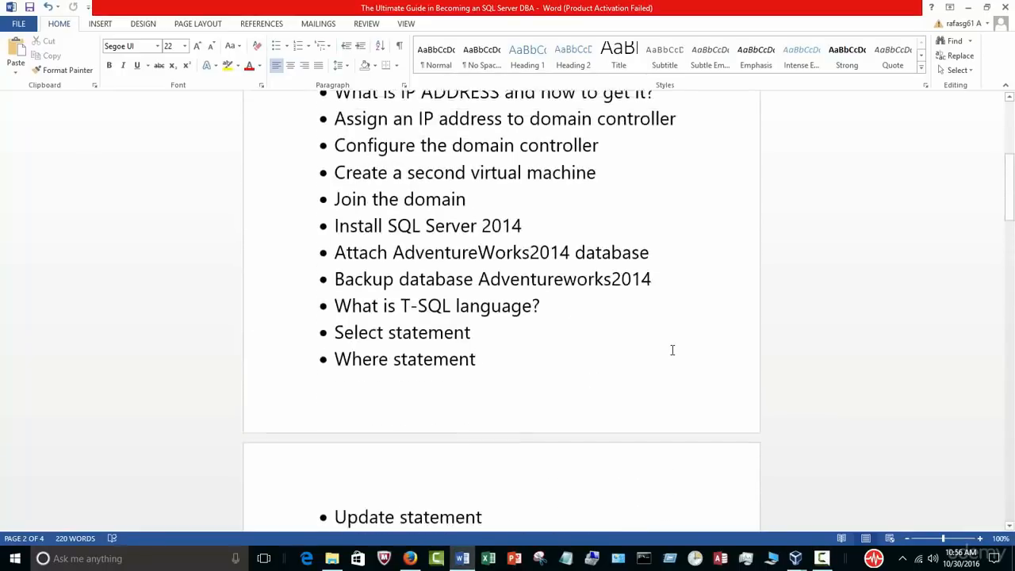
{"action": "scroll", "coordinate": [672, 350], "scroll_direction": "up", "scroll_amount": 1}
{"action": "mouse_move", "coordinate": [795, 558]}
{"action": "left_click", "coordinate": [899, 510]}
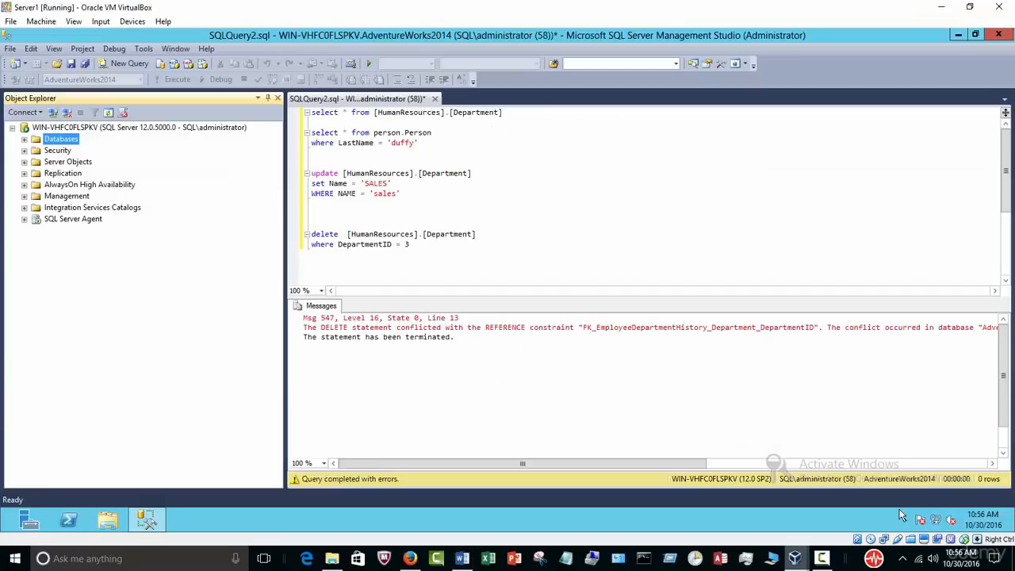
Step: Expand Databases, Security, Replication and Management, then collapse all but Management
{"action": "left_click", "coordinate": [452, 258]}
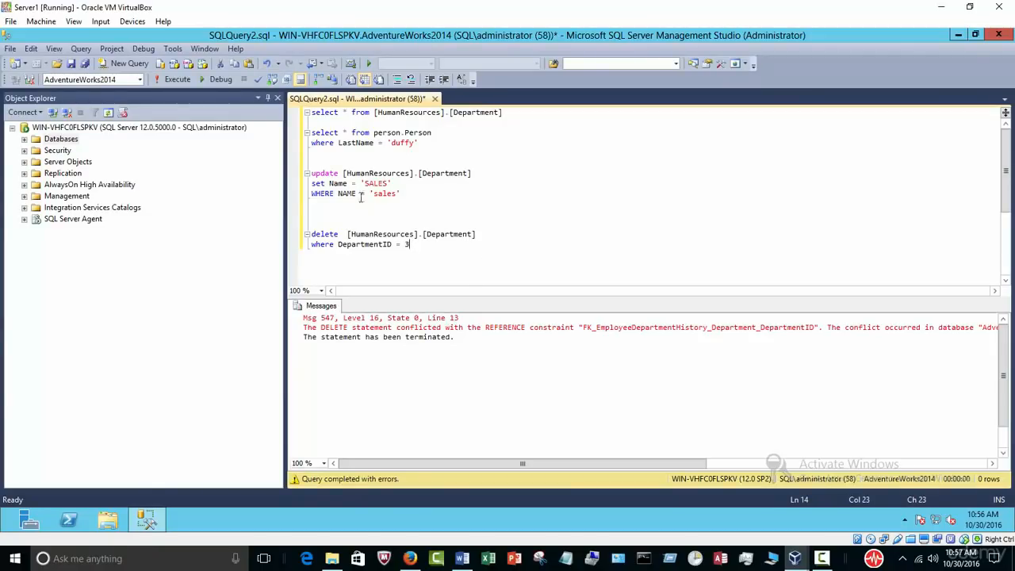
{"action": "left_click", "coordinate": [24, 139]}
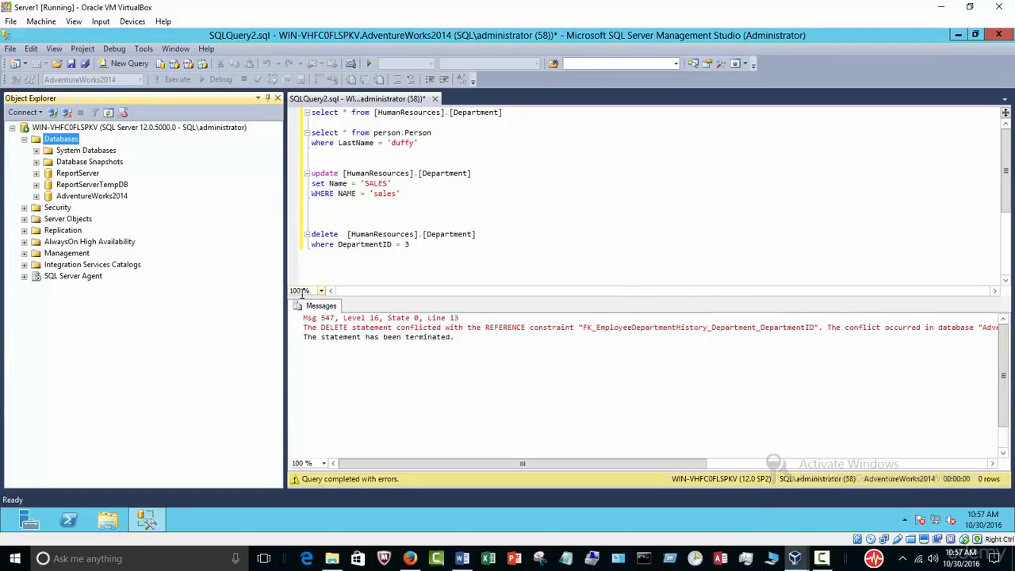
{"action": "left_click", "coordinate": [24, 207]}
{"action": "left_click", "coordinate": [24, 298]}
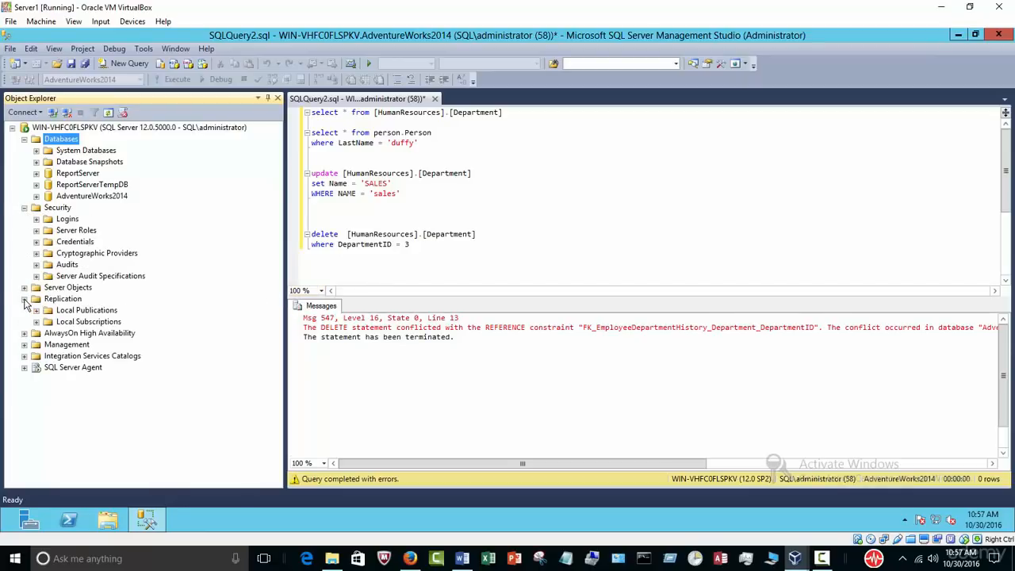
{"action": "left_click", "coordinate": [23, 345]}
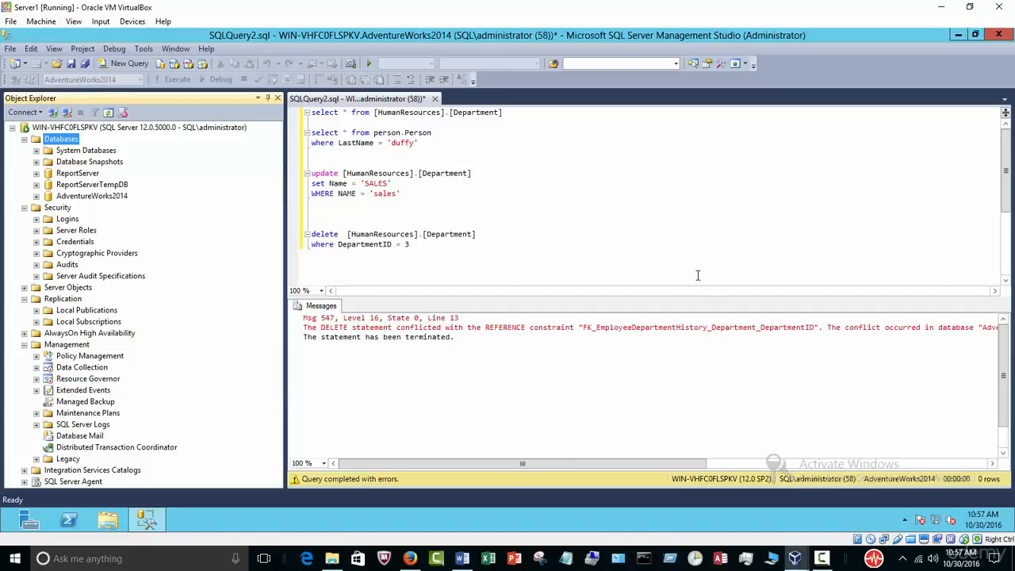
{"action": "left_click", "coordinate": [24, 207]}
{"action": "left_click", "coordinate": [23, 139]}
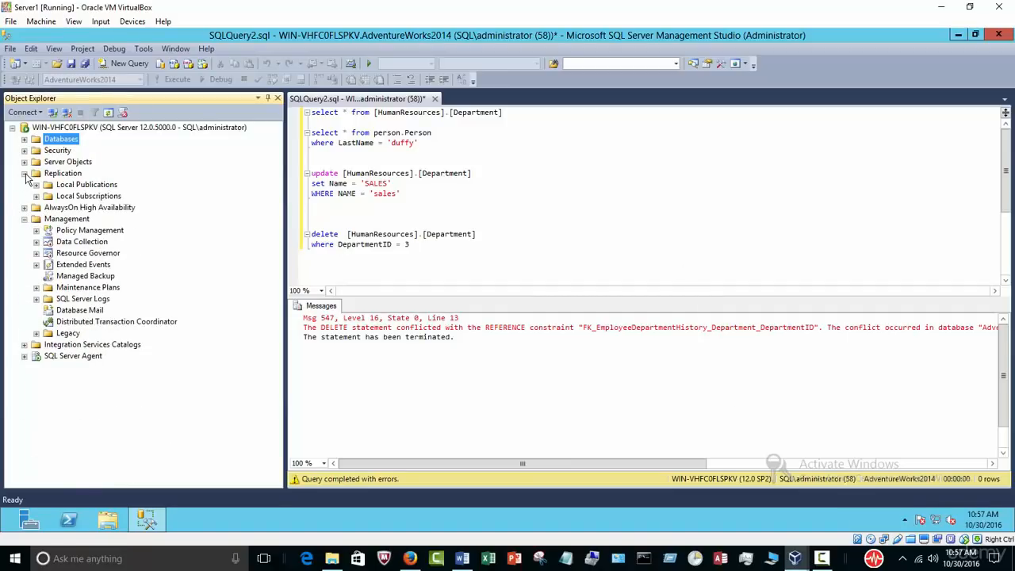
{"action": "left_click", "coordinate": [24, 173]}
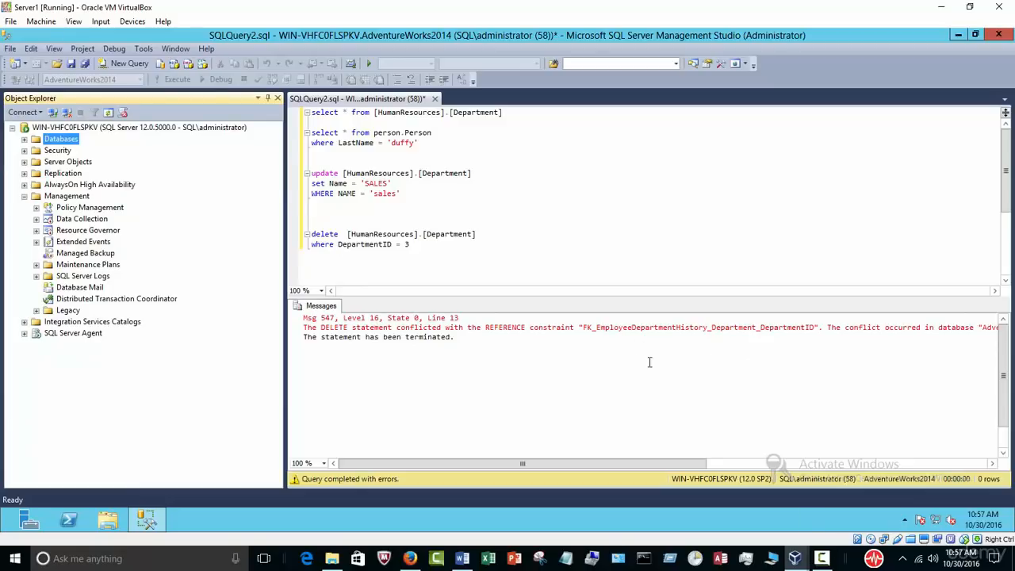
{"action": "left_click", "coordinate": [582, 246]}
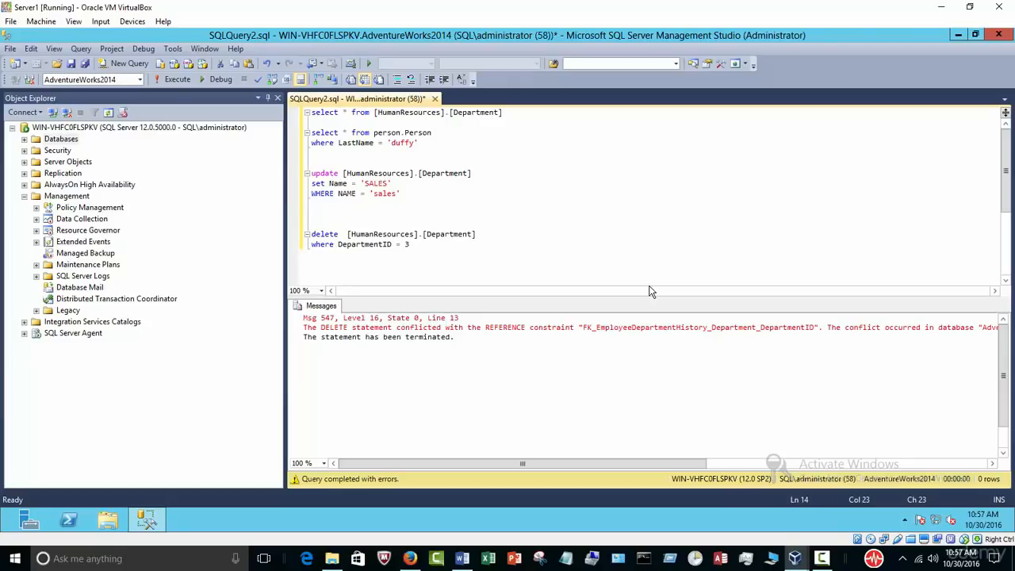
Step: Start the WindowsOS VM, dismiss its keyboard notice, and minimize it back to the Manager
{"action": "left_click", "coordinate": [821, 558]}
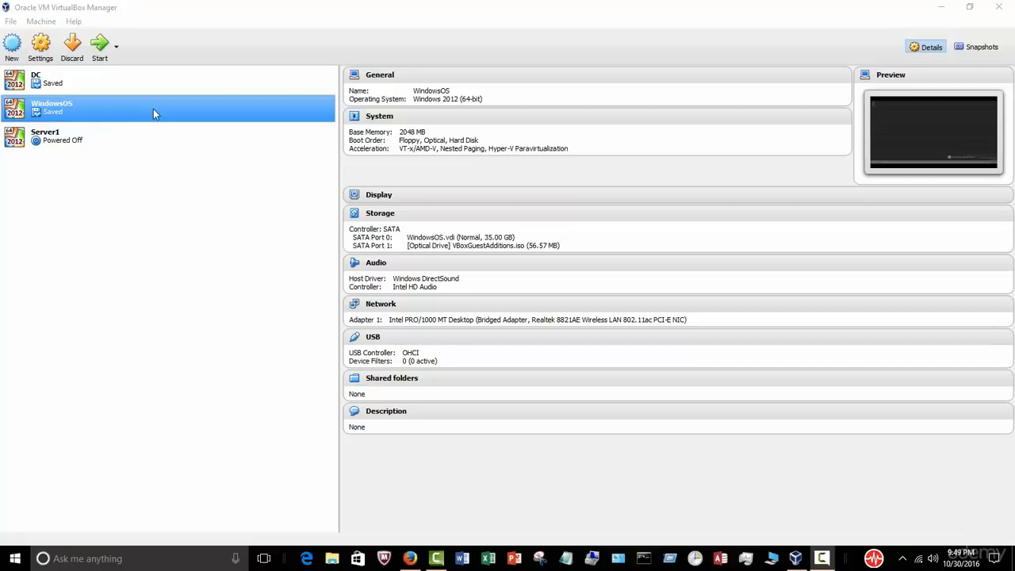
{"action": "left_click", "coordinate": [103, 118]}
{"action": "left_click", "coordinate": [99, 46]}
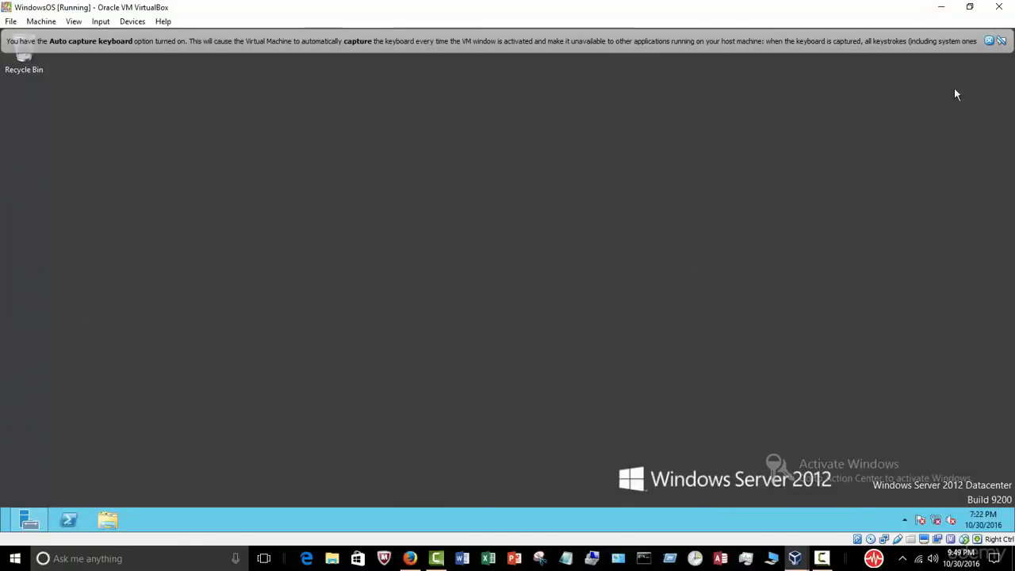
{"action": "left_click", "coordinate": [989, 41]}
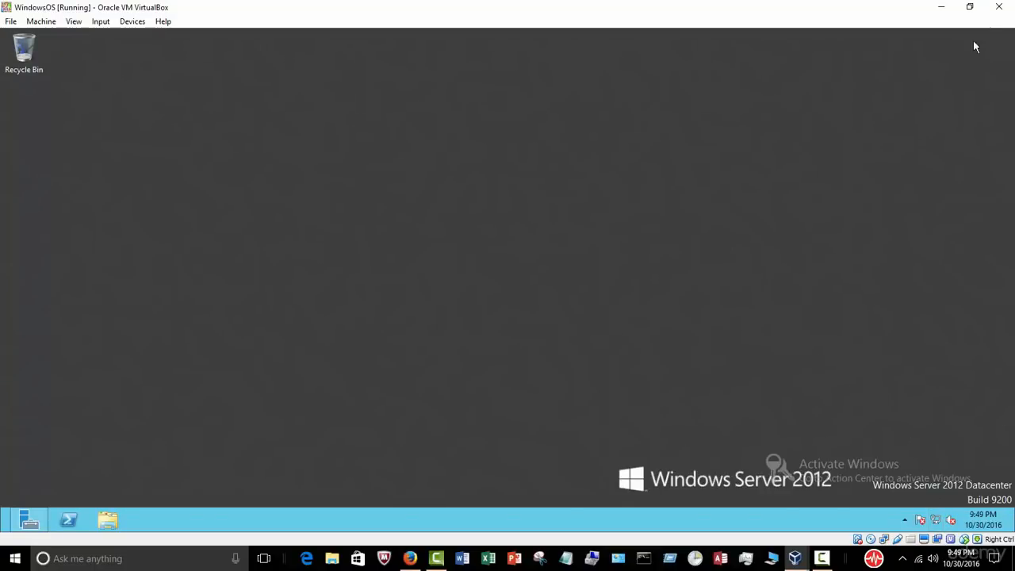
{"action": "left_click", "coordinate": [941, 7]}
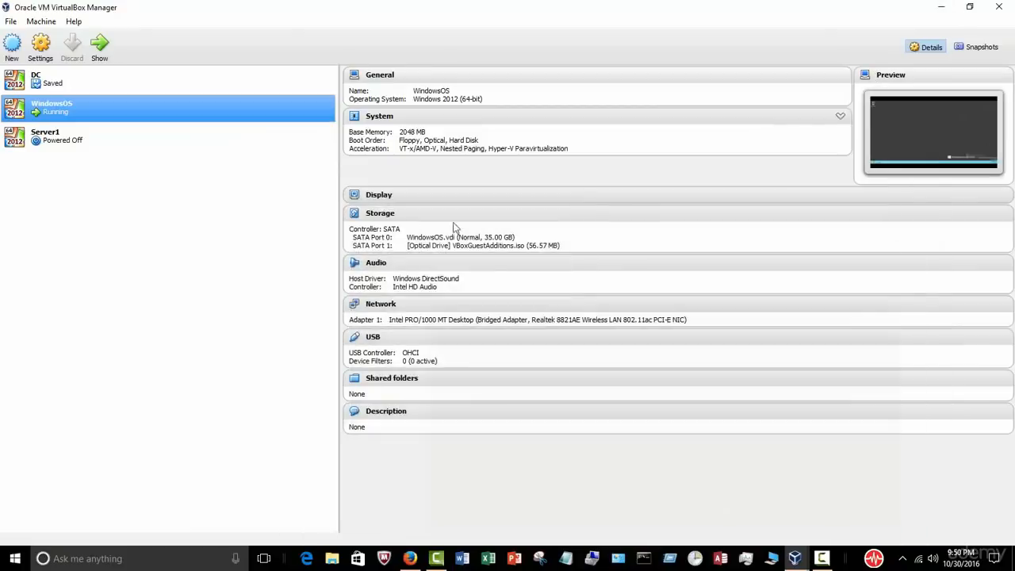
Step: Start Server1 from the Manager and close its mouse and keyboard notification bars
{"action": "left_click", "coordinate": [91, 143]}
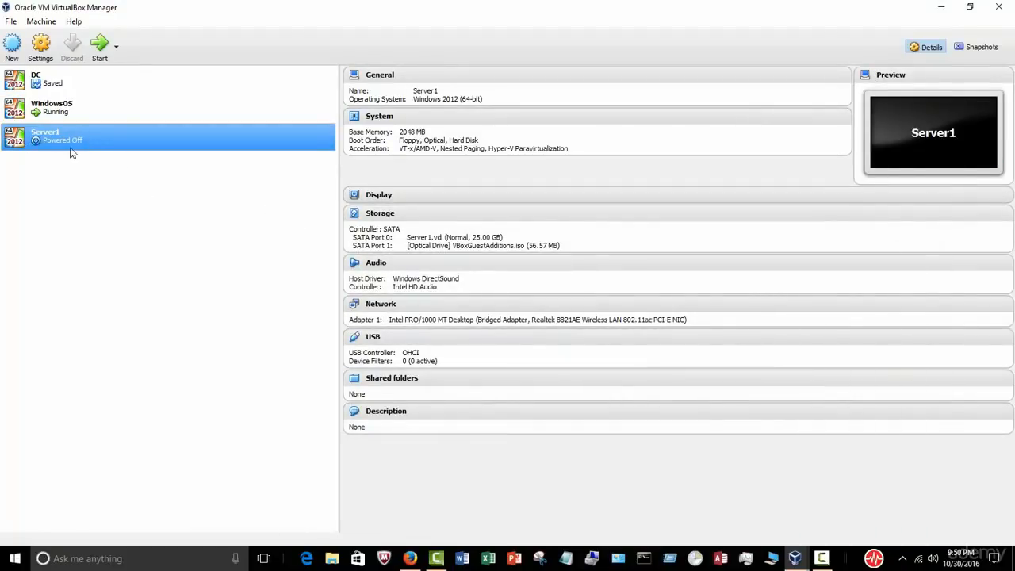
{"action": "left_click", "coordinate": [100, 47]}
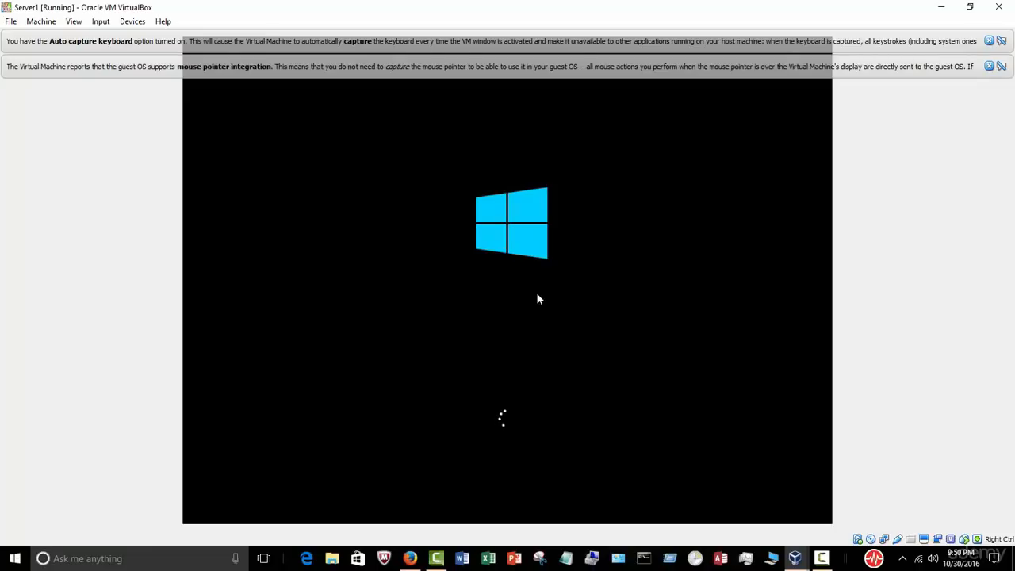
{"action": "left_click", "coordinate": [989, 68]}
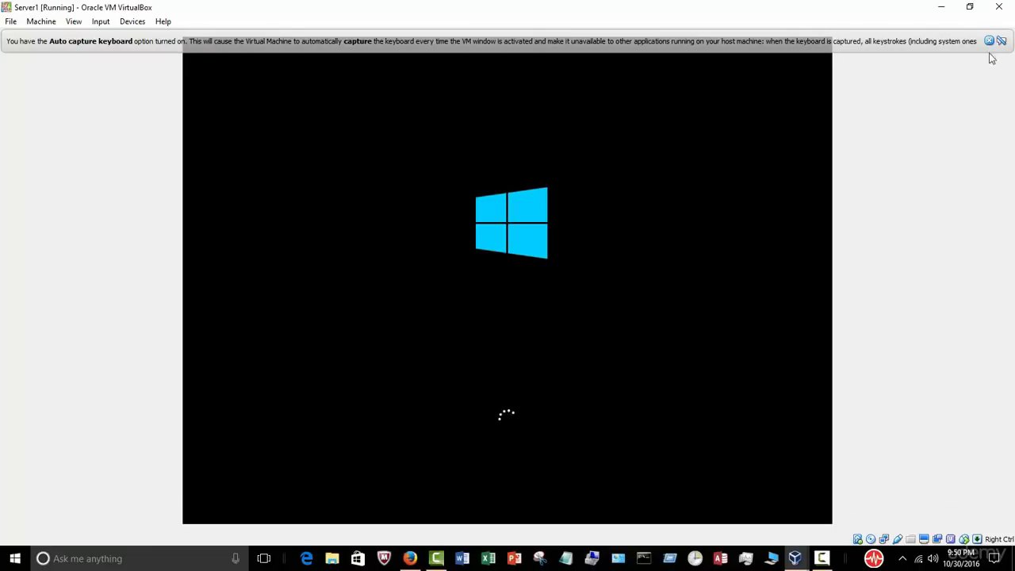
{"action": "left_click", "coordinate": [990, 41]}
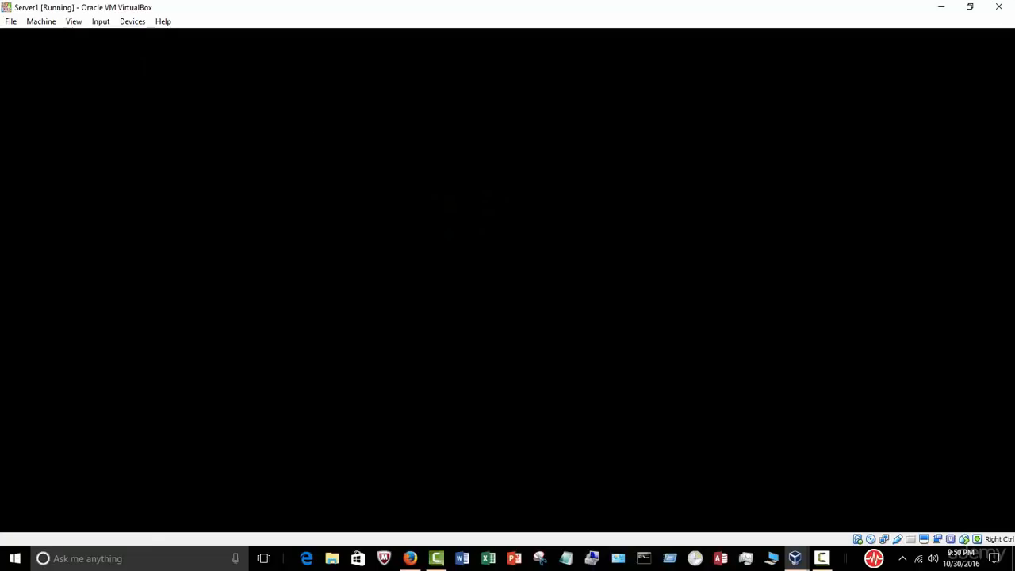
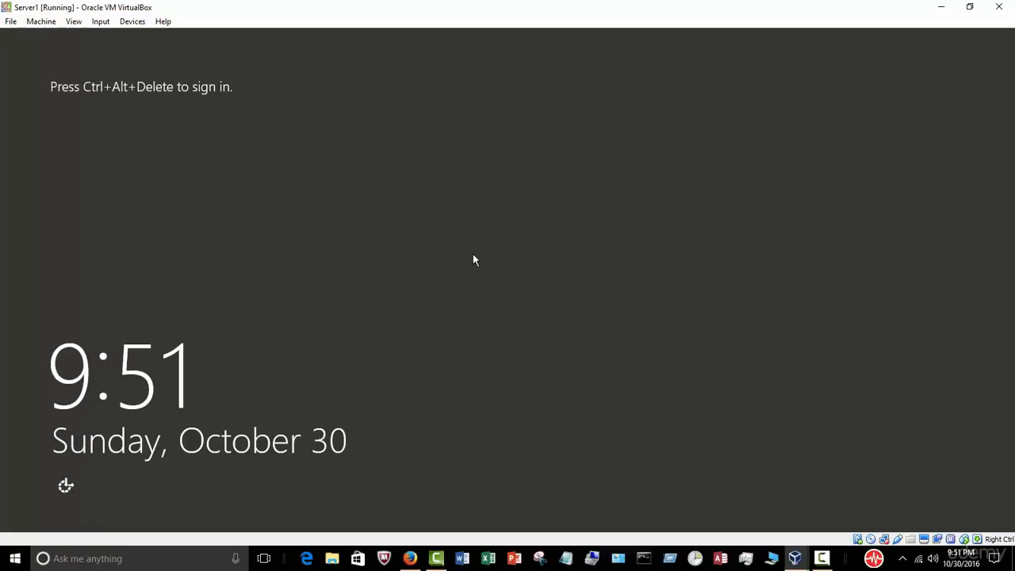
Step: Sign in to Server1 via Ctrl-Alt-Del with the administrator password and dismiss the Shutdown Event Tracker
{"action": "left_click", "coordinate": [100, 21]}
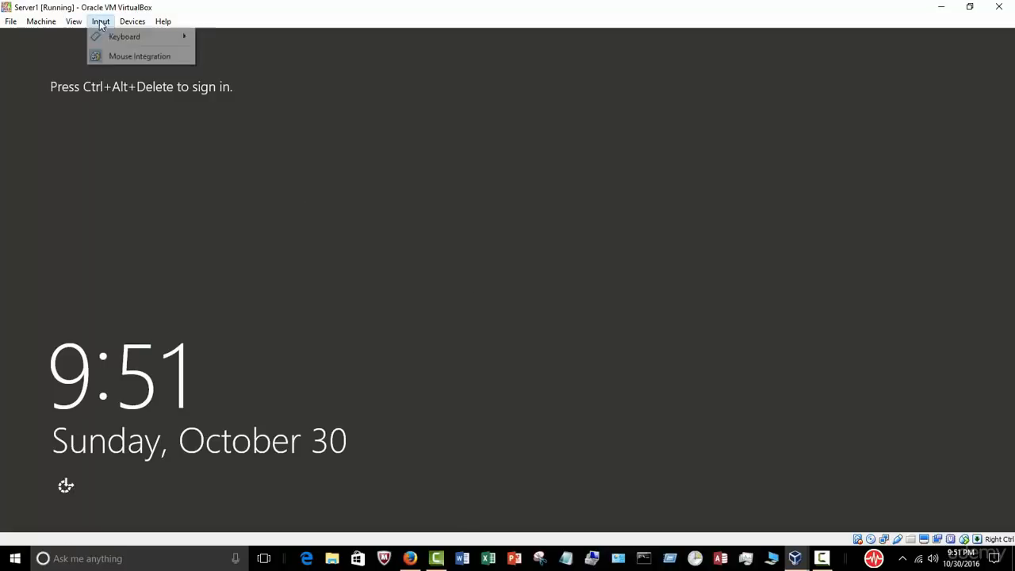
{"action": "mouse_move", "coordinate": [149, 38]}
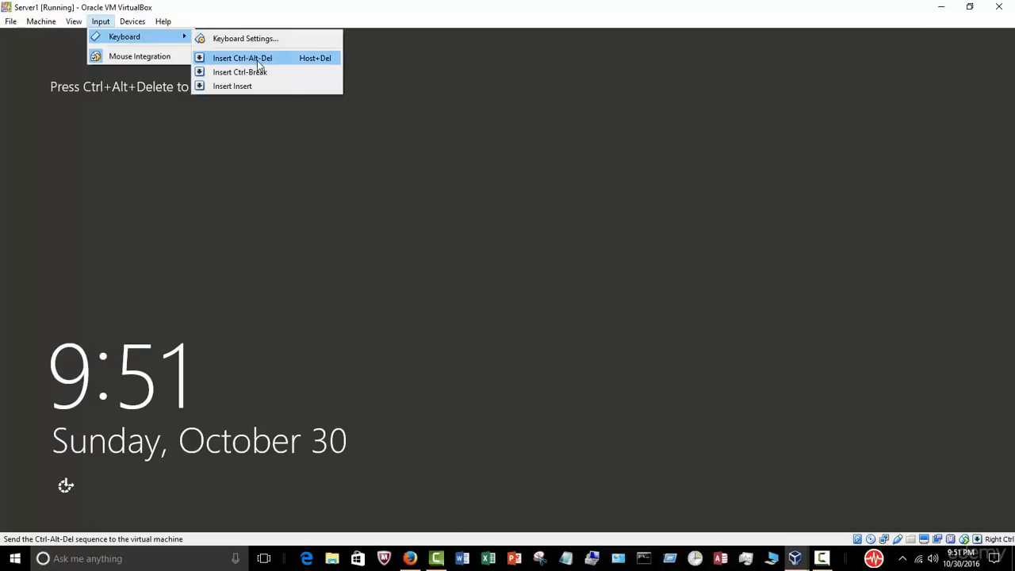
{"action": "left_click", "coordinate": [252, 60]}
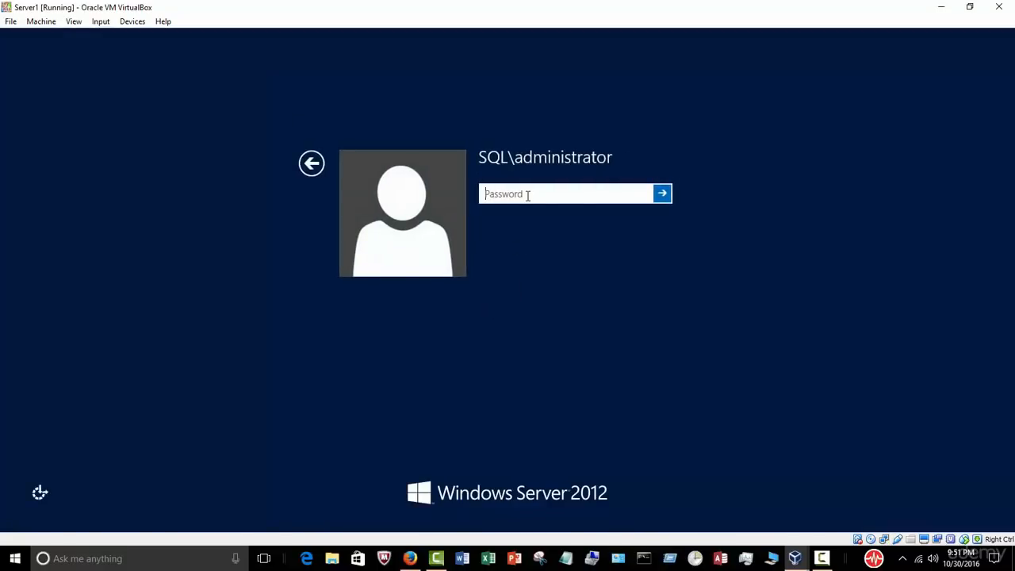
{"action": "type", "text": "P@ssw0rd1234"}
{"action": "key", "text": "Return"}
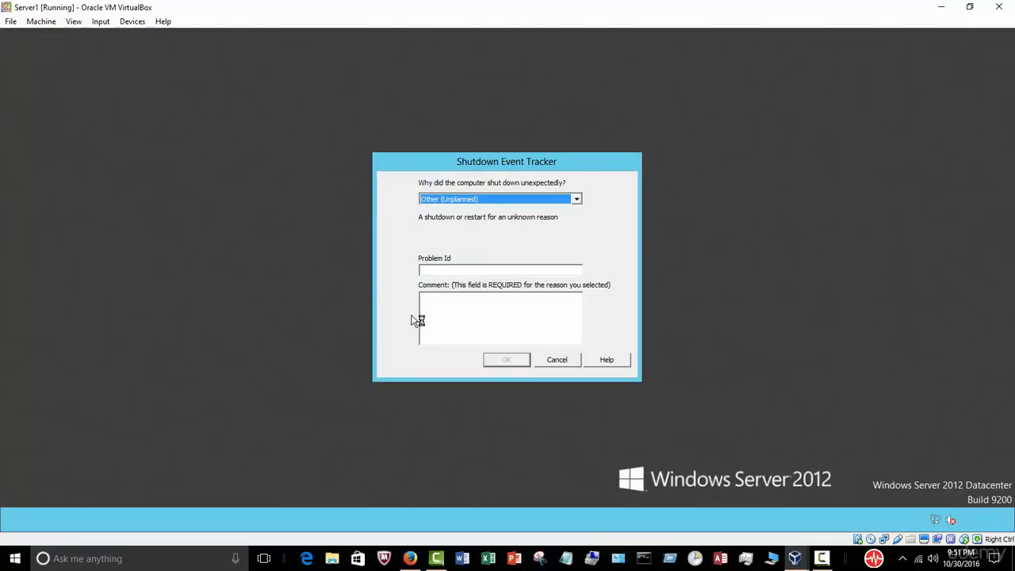
{"action": "left_click", "coordinate": [457, 310]}
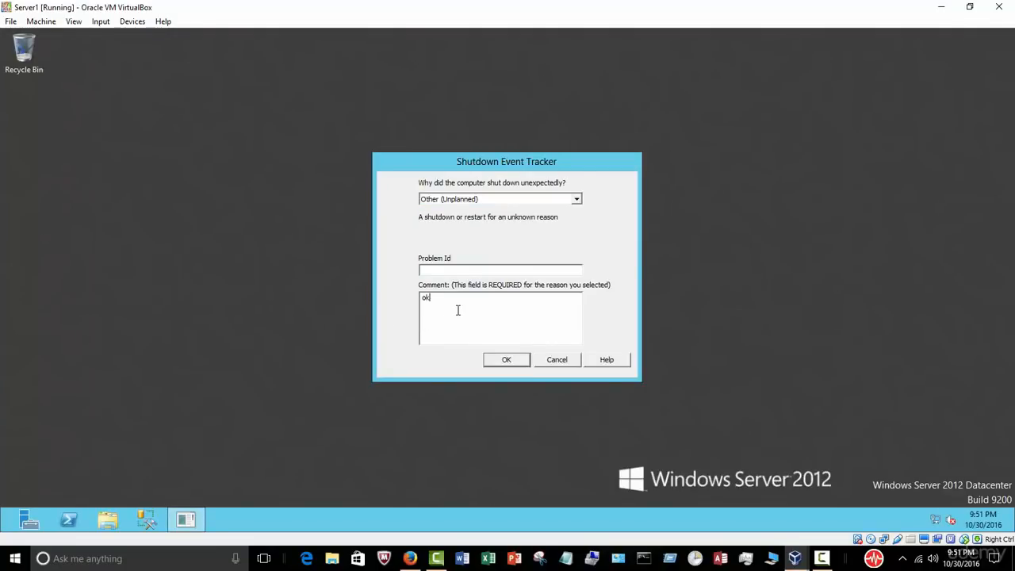
{"action": "key", "text": "Return"}
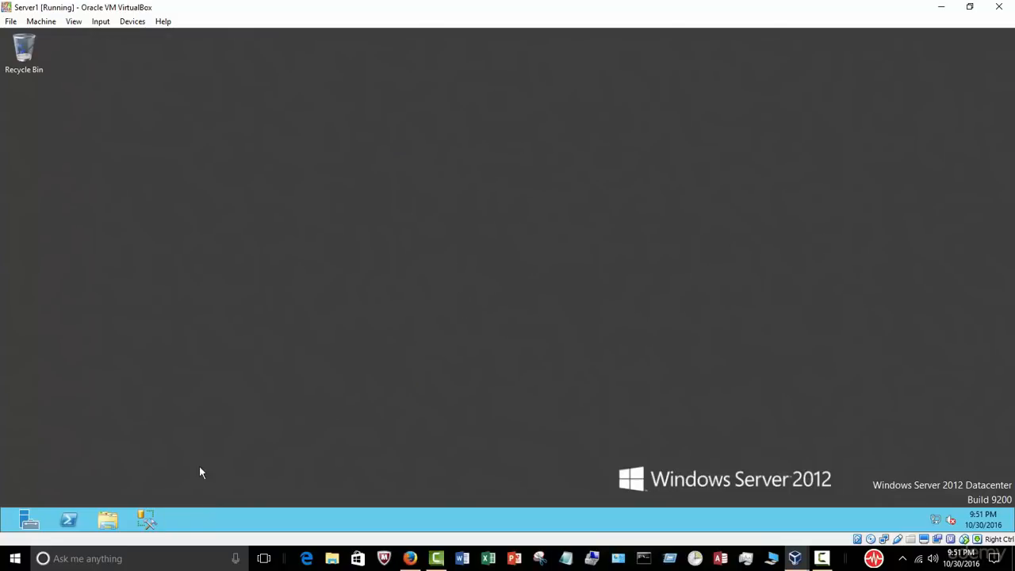
Step: Launch SSMS, connect with Windows Authentication, and expand Databases to browse AdventureWorks2014's tables
{"action": "left_click", "coordinate": [146, 520]}
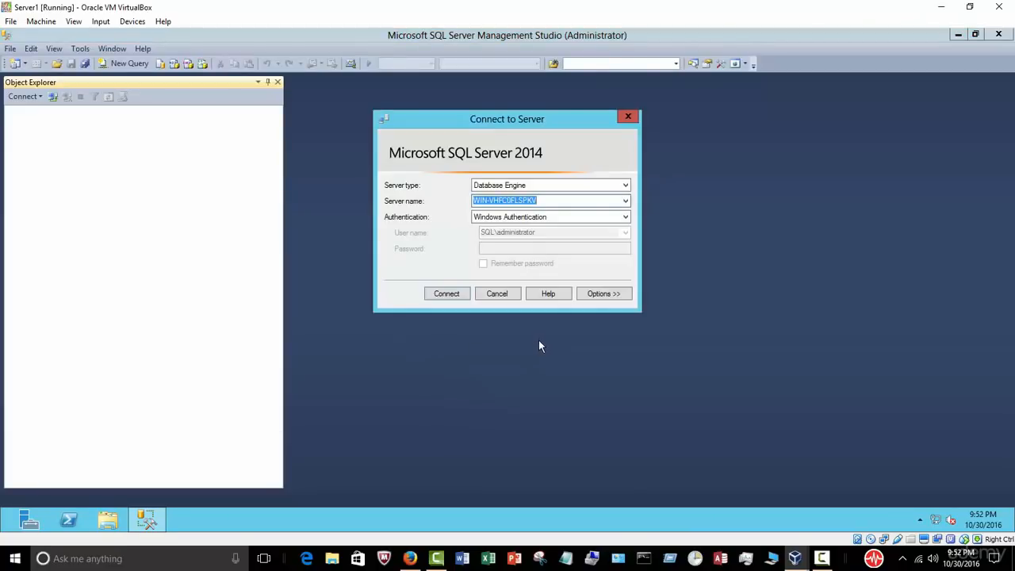
{"action": "left_click", "coordinate": [446, 294]}
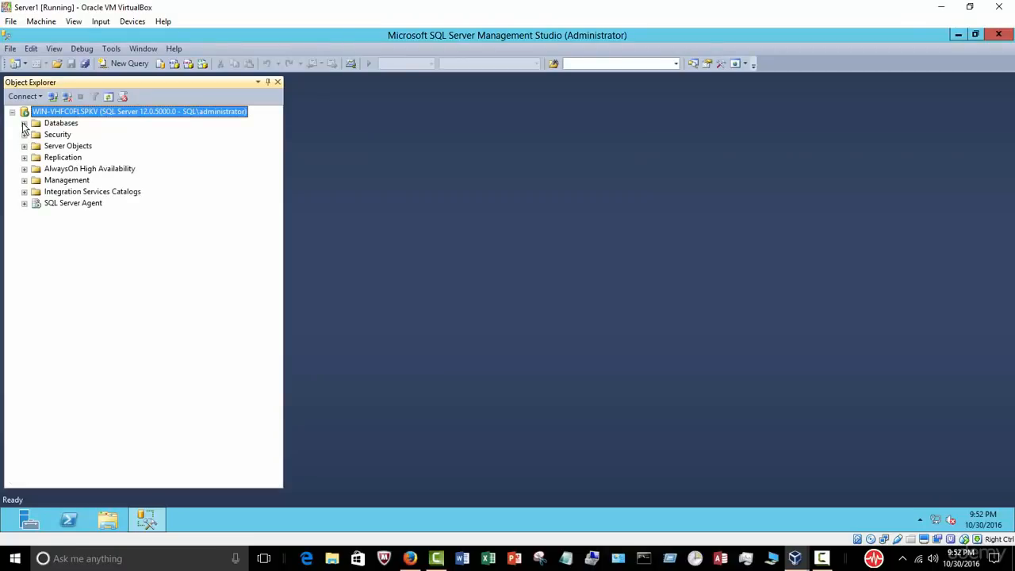
{"action": "left_click", "coordinate": [24, 124]}
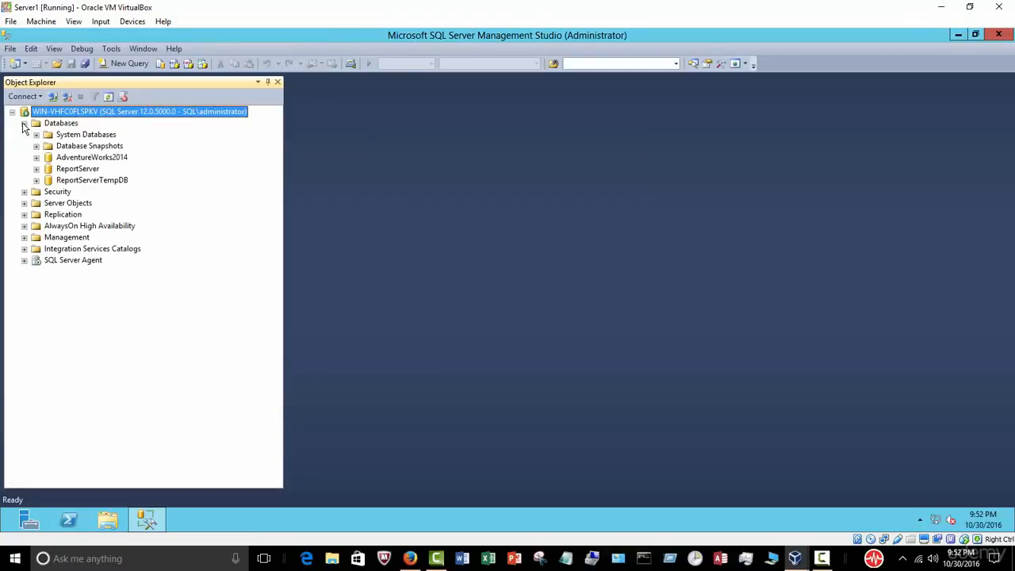
{"action": "left_click", "coordinate": [81, 159]}
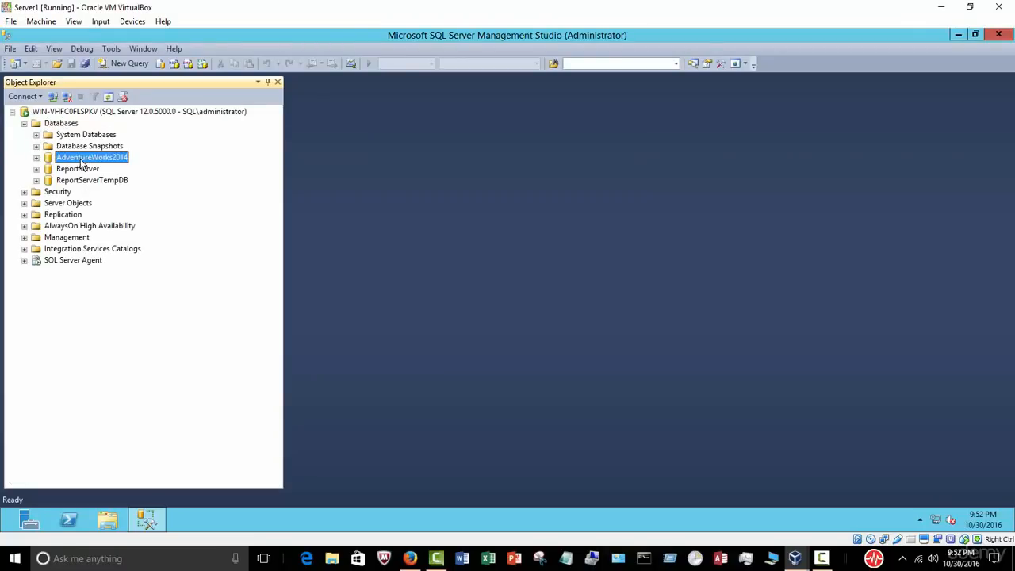
{"action": "left_click", "coordinate": [36, 158]}
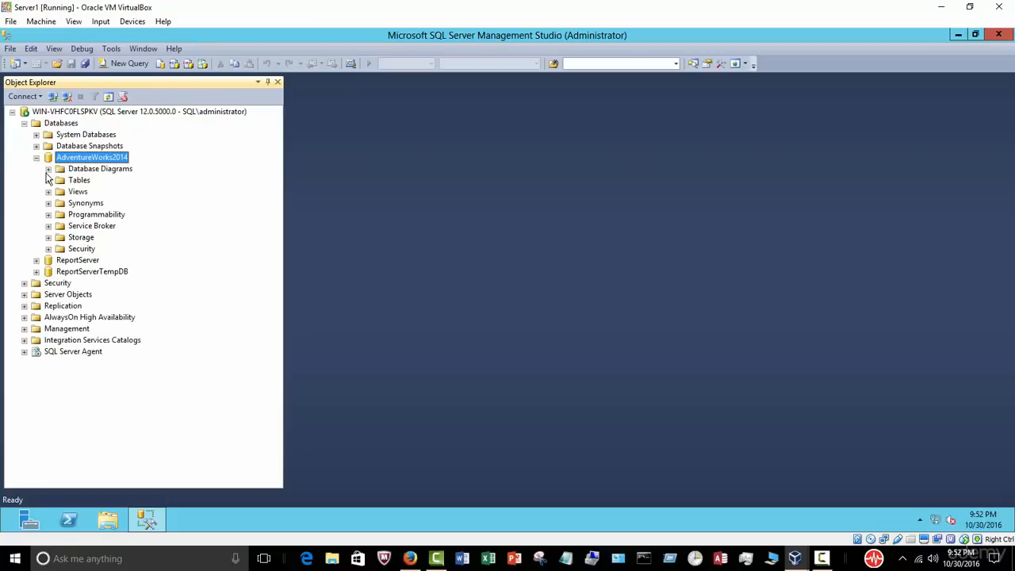
{"action": "left_click", "coordinate": [48, 181]}
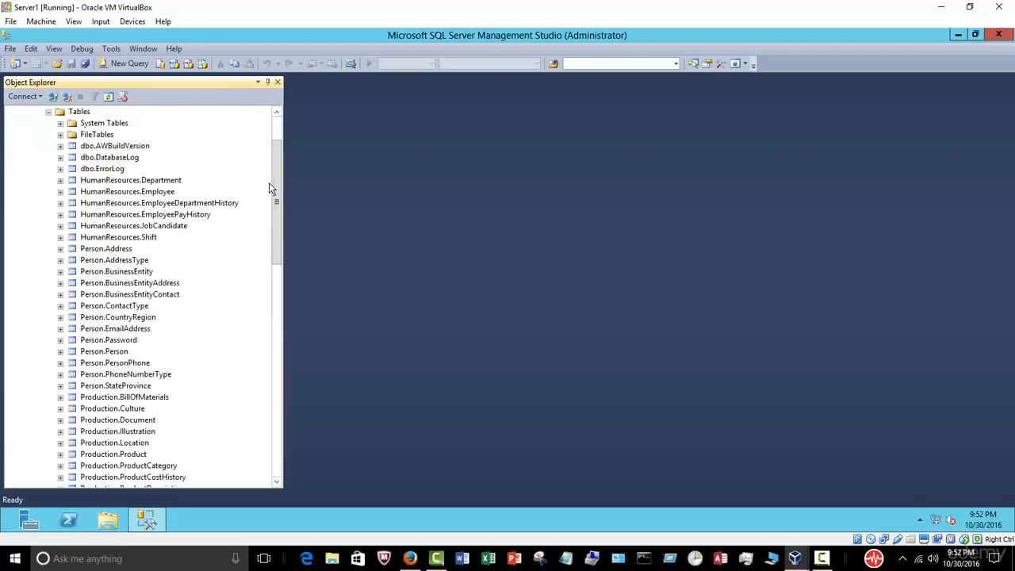
{"action": "left_click_drag", "start_coordinate": [277, 179], "coordinate": [229, 143]}
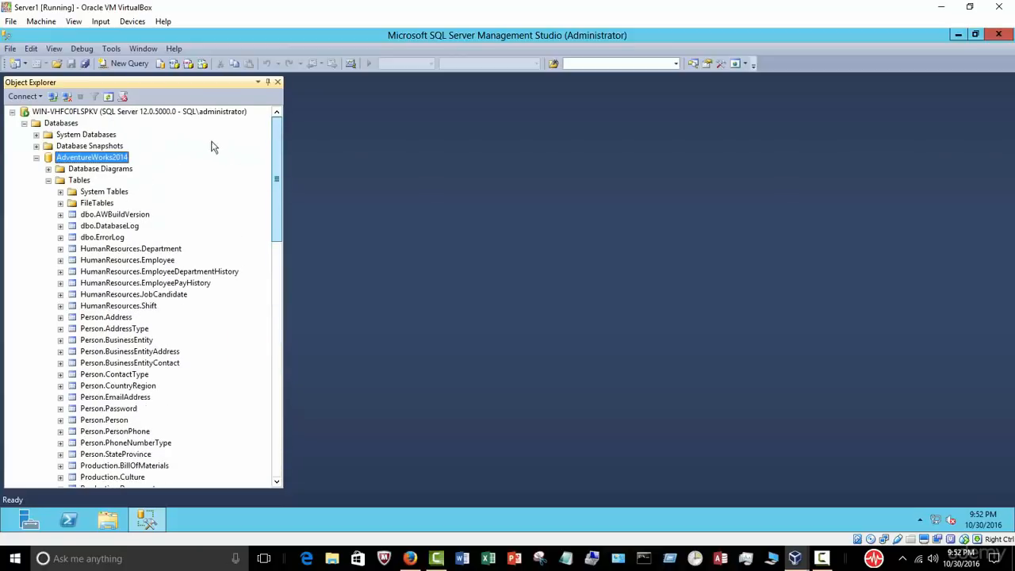
{"action": "left_click", "coordinate": [36, 158]}
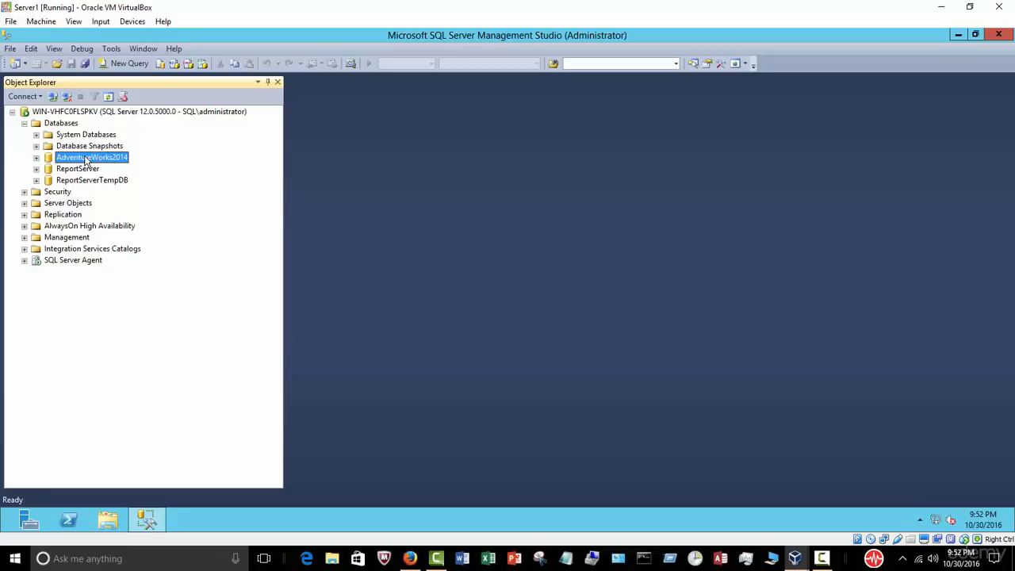
Step: Create a new database named Dev from the Databases context menu
{"action": "right_click", "coordinate": [68, 128]}
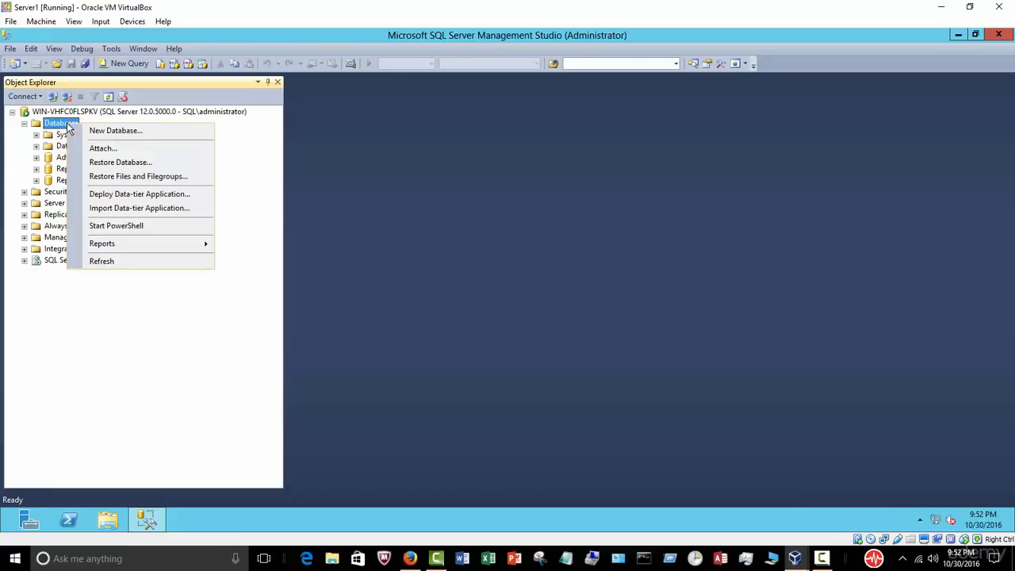
{"action": "left_click", "coordinate": [89, 134]}
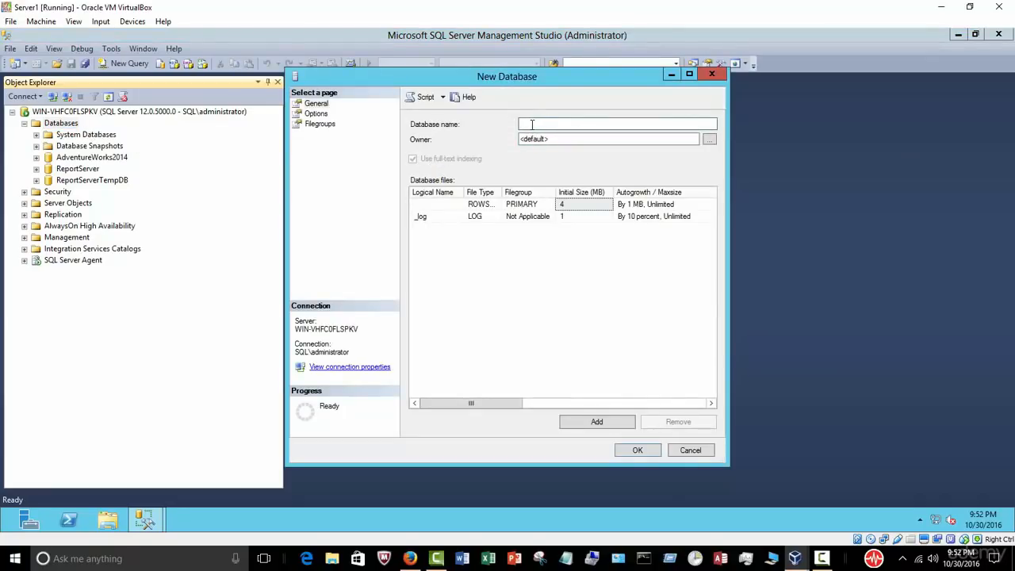
{"action": "type", "text": "Dev"}
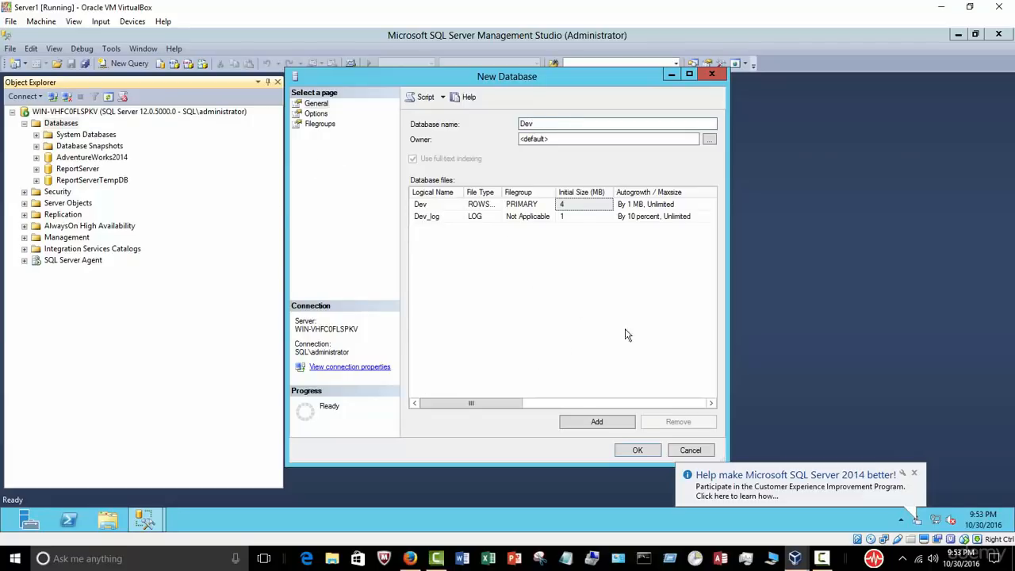
{"action": "left_click", "coordinate": [634, 453]}
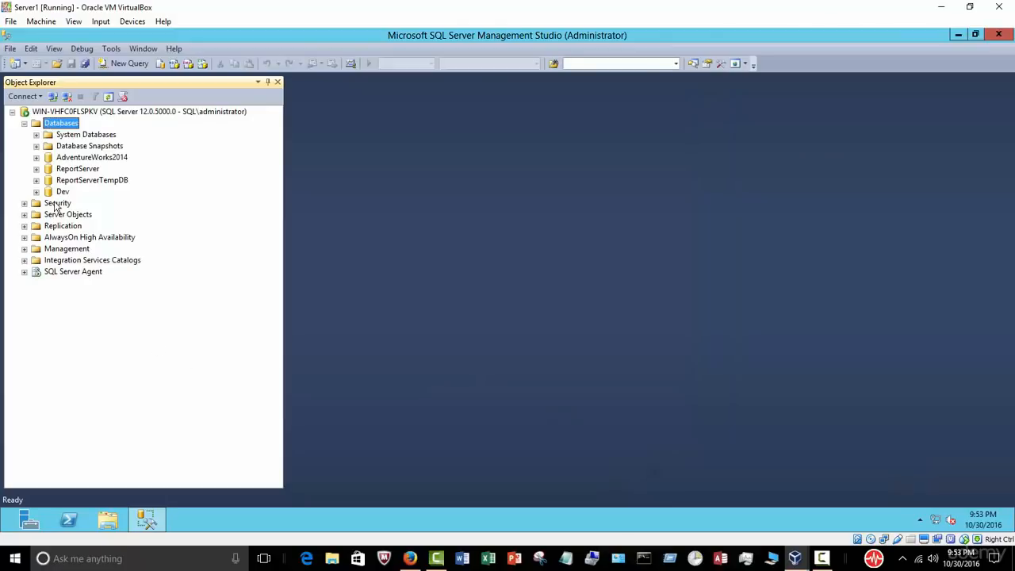
Step: Expand and collapse the Dev and AdventureWorks2014 tables, leaving AdventureWorks2014 selected
{"action": "left_click", "coordinate": [36, 192]}
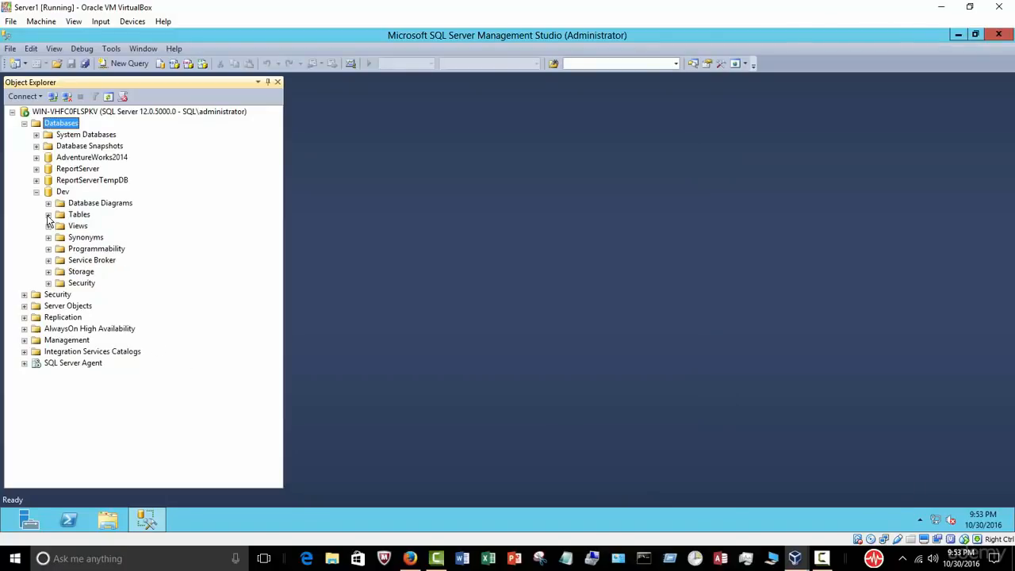
{"action": "left_click", "coordinate": [48, 215]}
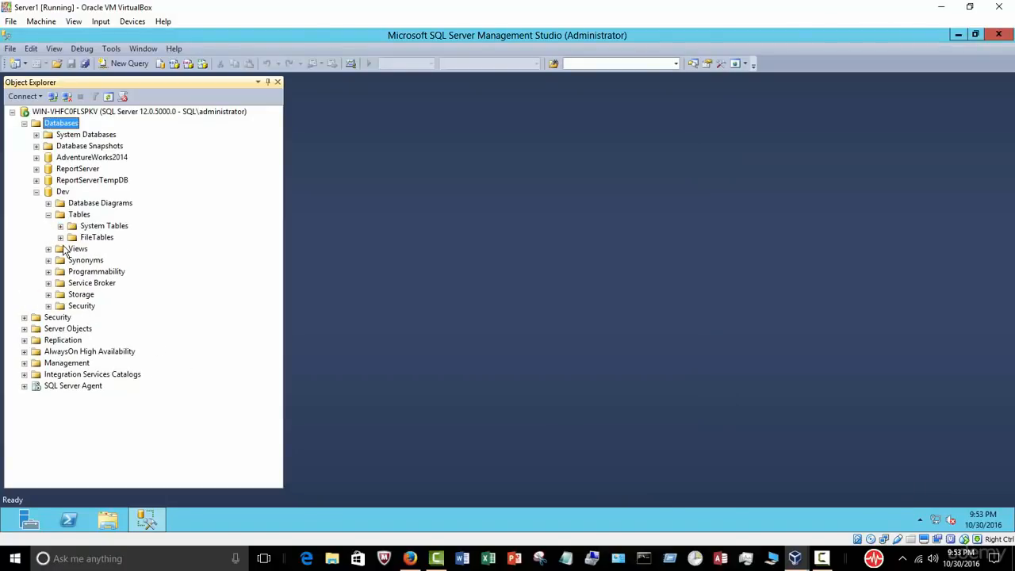
{"action": "left_click", "coordinate": [36, 193]}
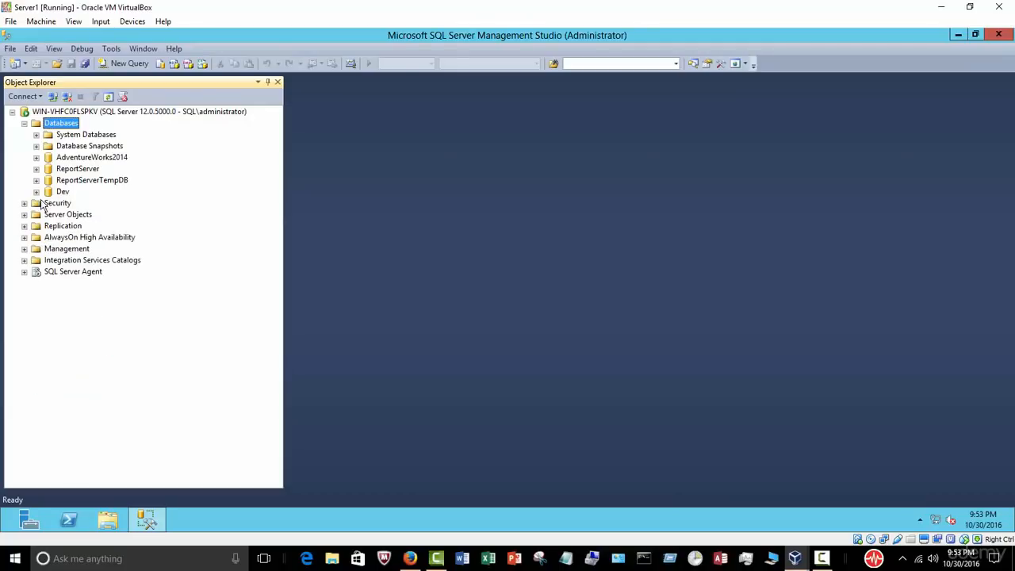
{"action": "left_click", "coordinate": [36, 158]}
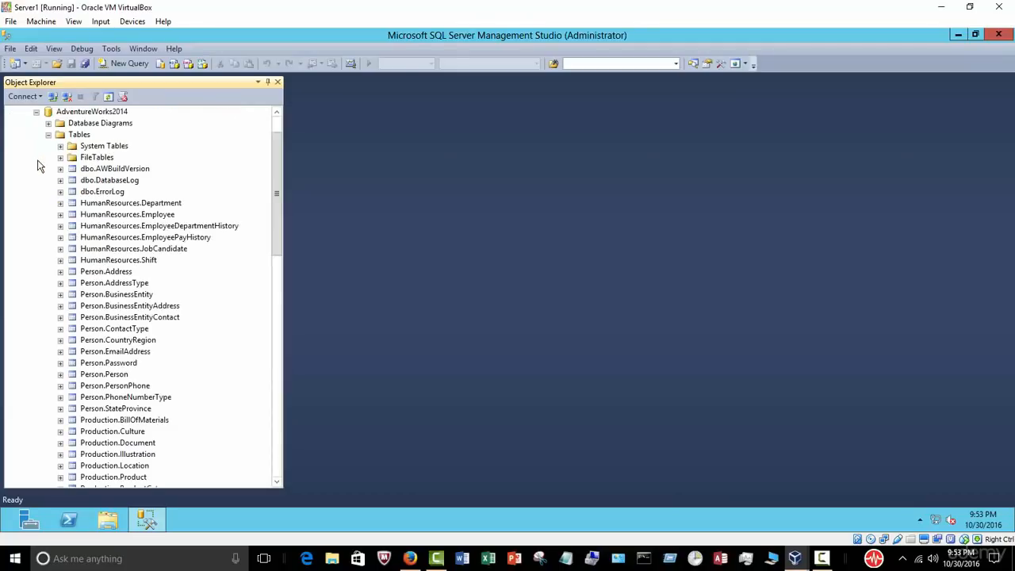
{"action": "left_click", "coordinate": [49, 136]}
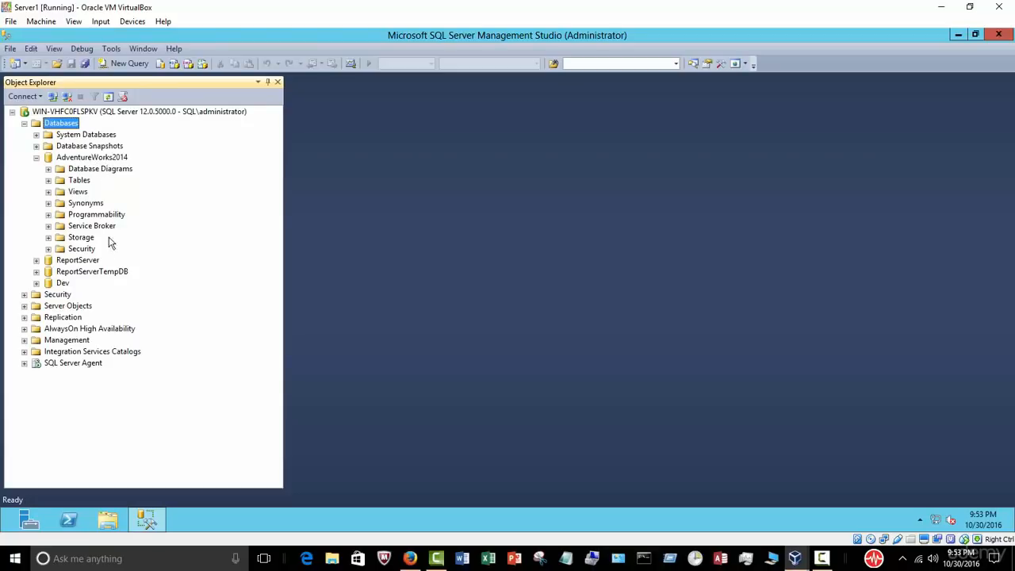
{"action": "left_click", "coordinate": [35, 157]}
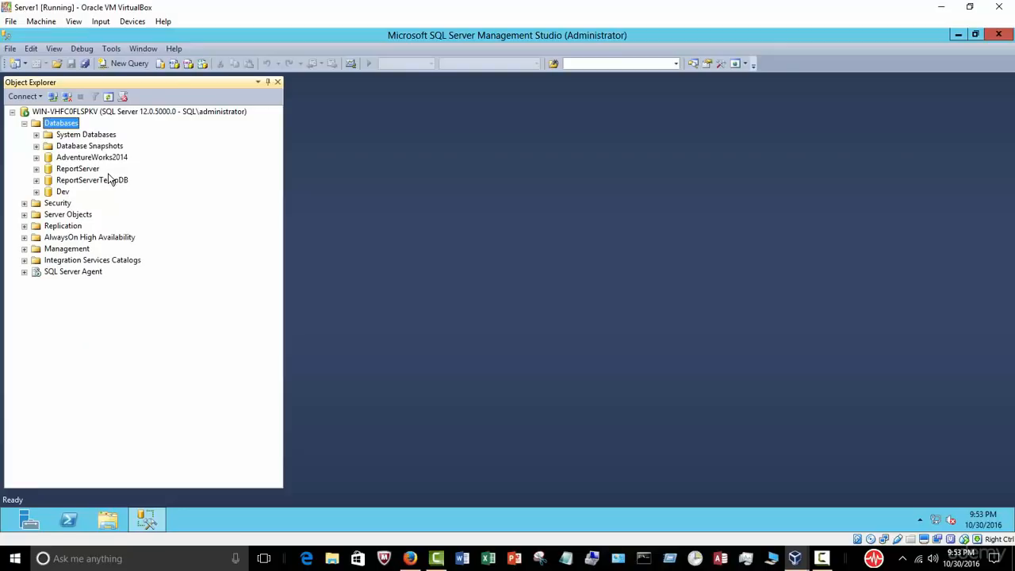
{"action": "left_click", "coordinate": [94, 159]}
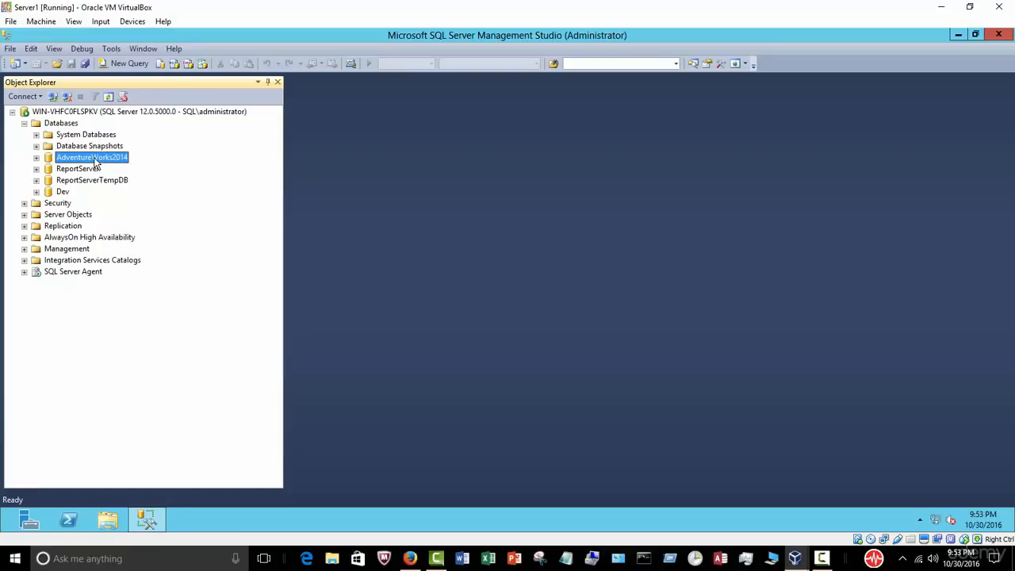
Step: Start the Export Data wizard for AdventureWorks2014 and pass its welcome page
{"action": "right_click", "coordinate": [96, 163]}
{"action": "mouse_move", "coordinate": [152, 212]}
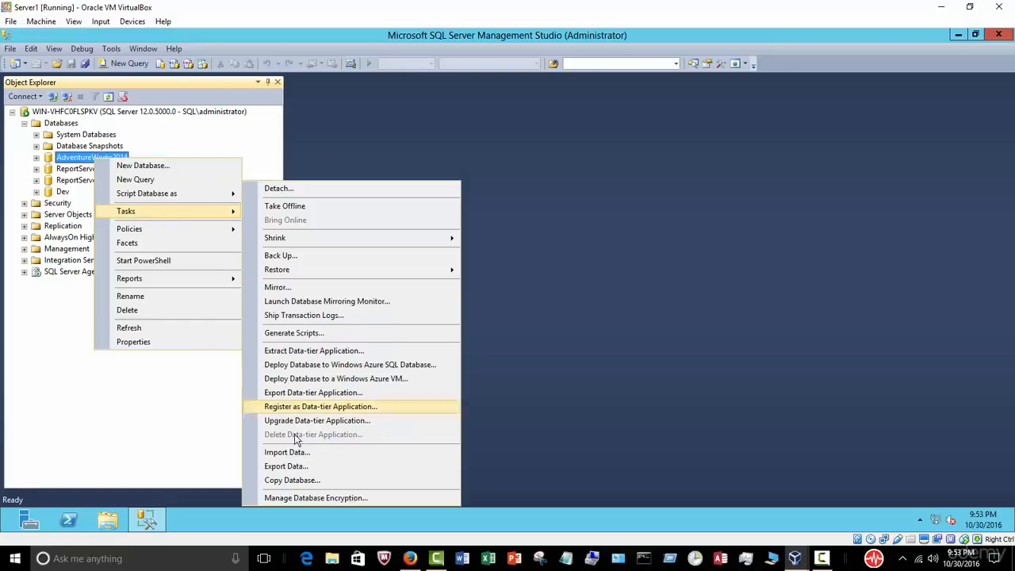
{"action": "left_click", "coordinate": [299, 465]}
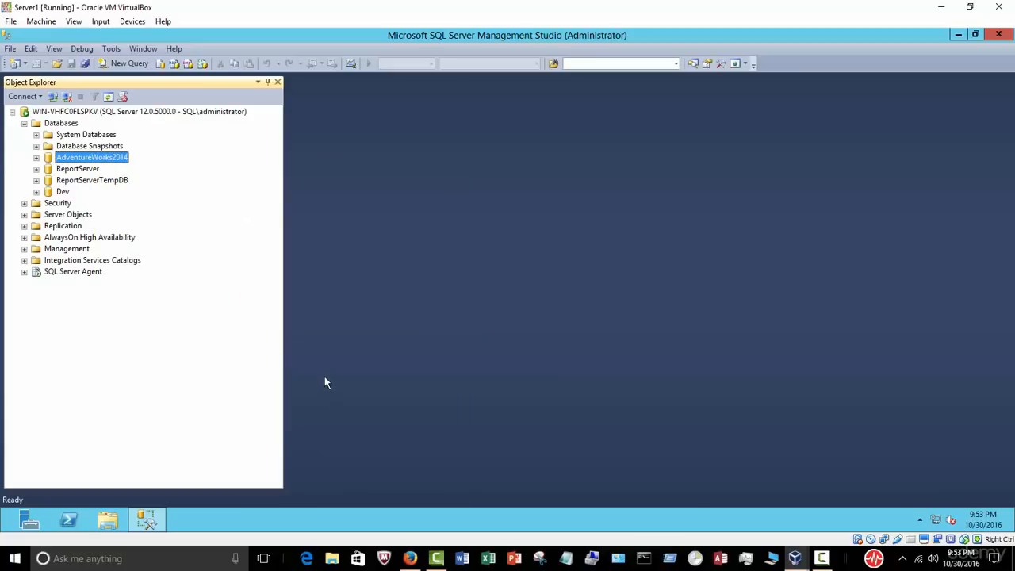
{"action": "left_click_drag", "start_coordinate": [303, 140], "coordinate": [519, 106]}
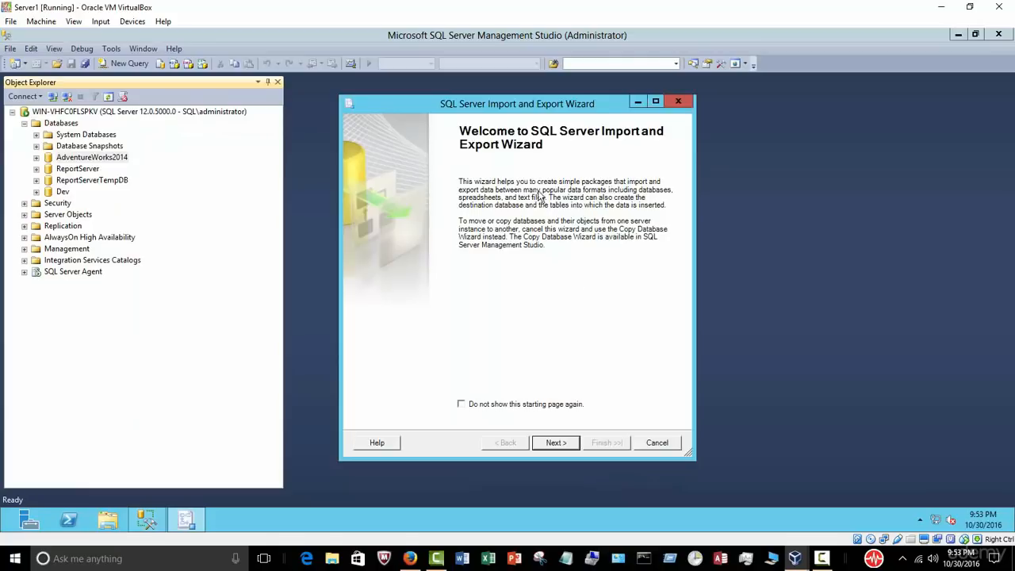
{"action": "left_click", "coordinate": [555, 442]}
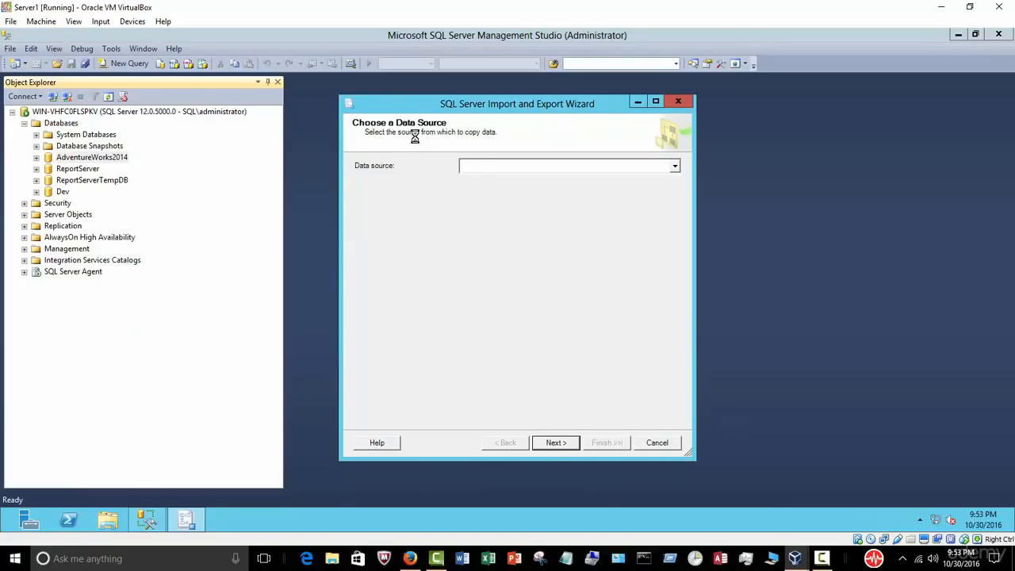
Step: Choose SQL Server Native Client 11.0 as the data source and continue
{"action": "left_click", "coordinate": [676, 168]}
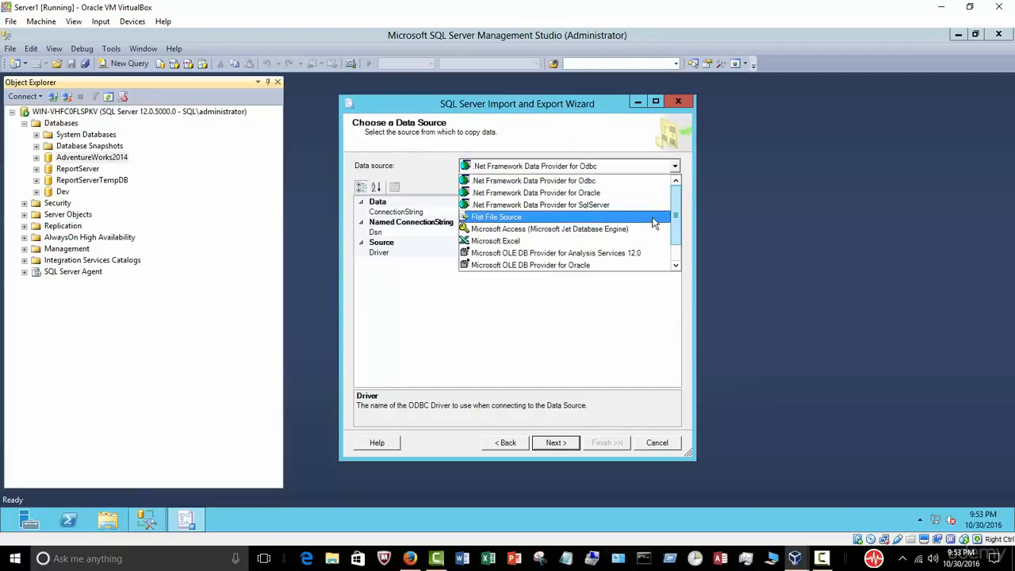
{"action": "left_click_drag", "start_coordinate": [676, 215], "coordinate": [681, 267]}
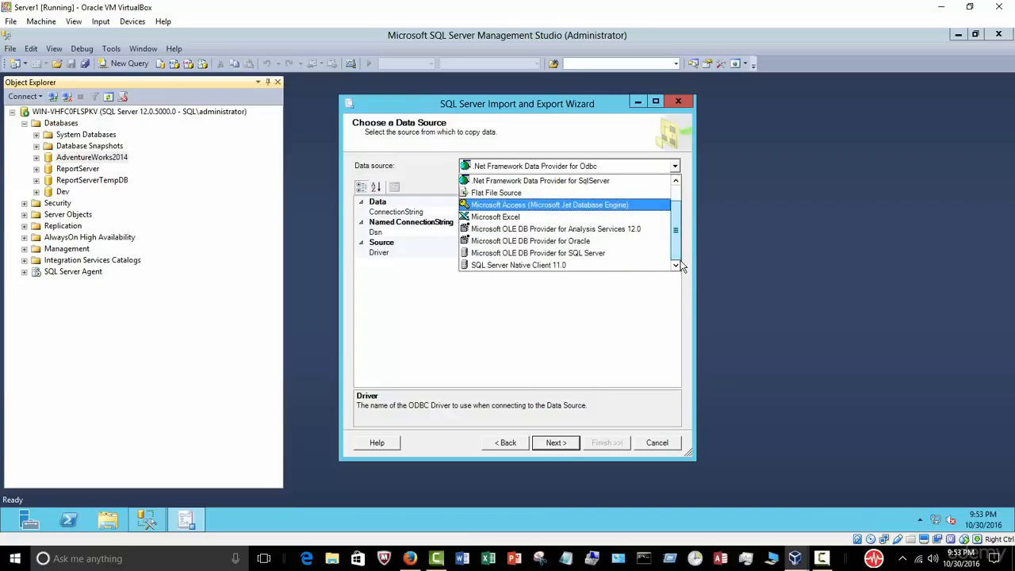
{"action": "left_click", "coordinate": [624, 269]}
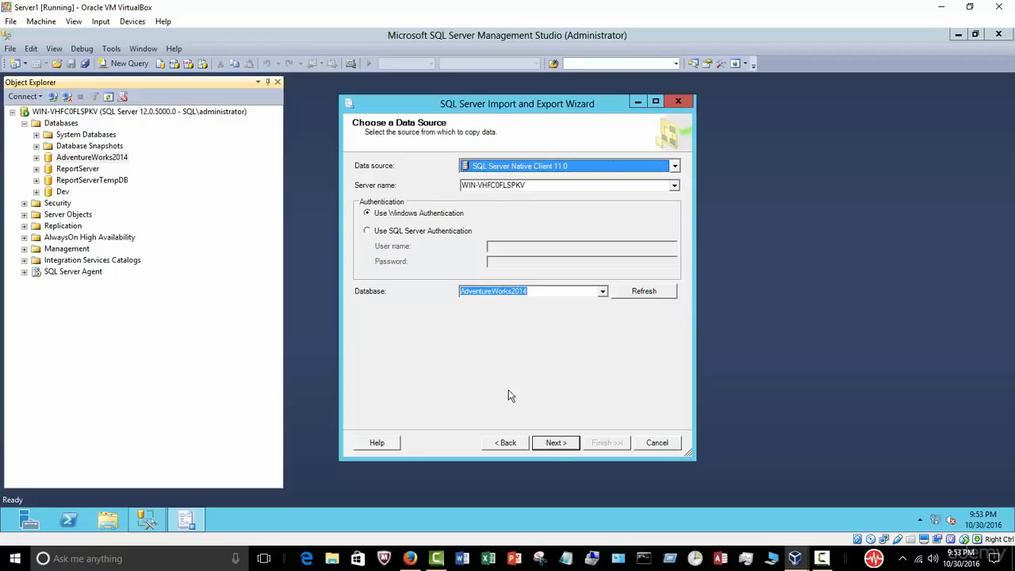
{"action": "left_click", "coordinate": [558, 443]}
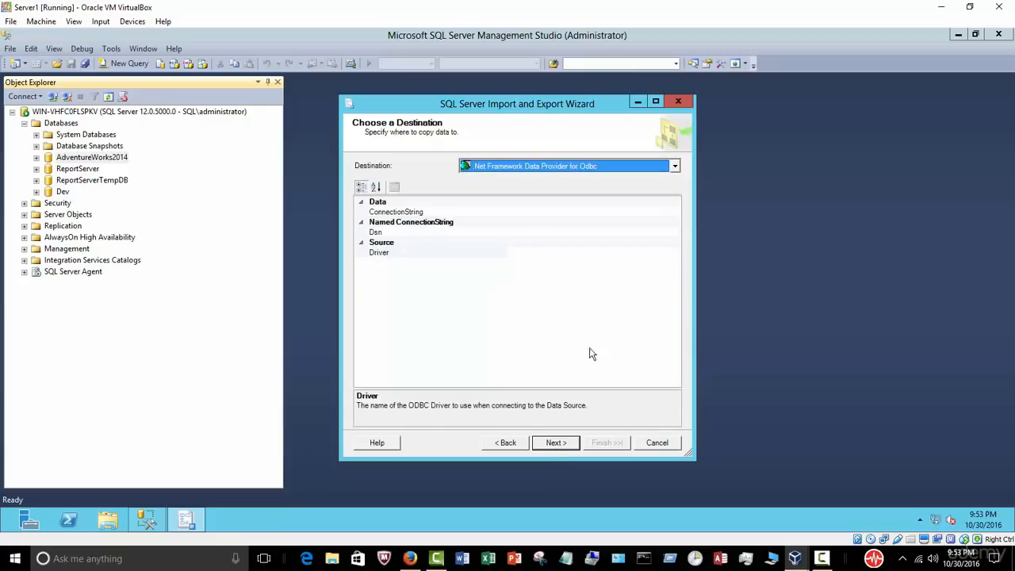
Step: Set the destination provider to SQL Server Native Client 11.0
{"action": "left_click", "coordinate": [674, 166]}
{"action": "scroll", "coordinate": [677, 215], "scroll_direction": "down", "scroll_amount": 1}
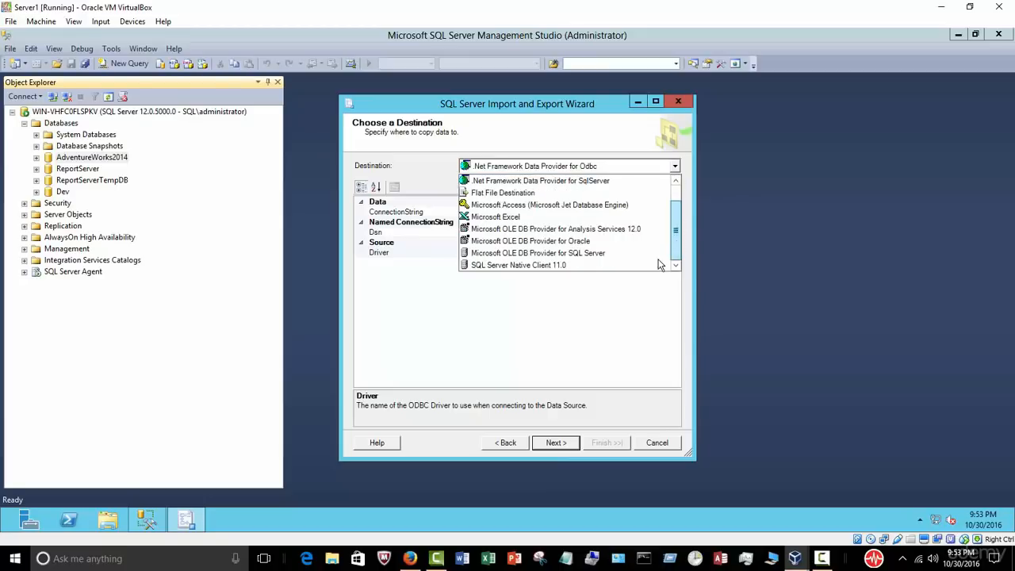
{"action": "left_click", "coordinate": [630, 264]}
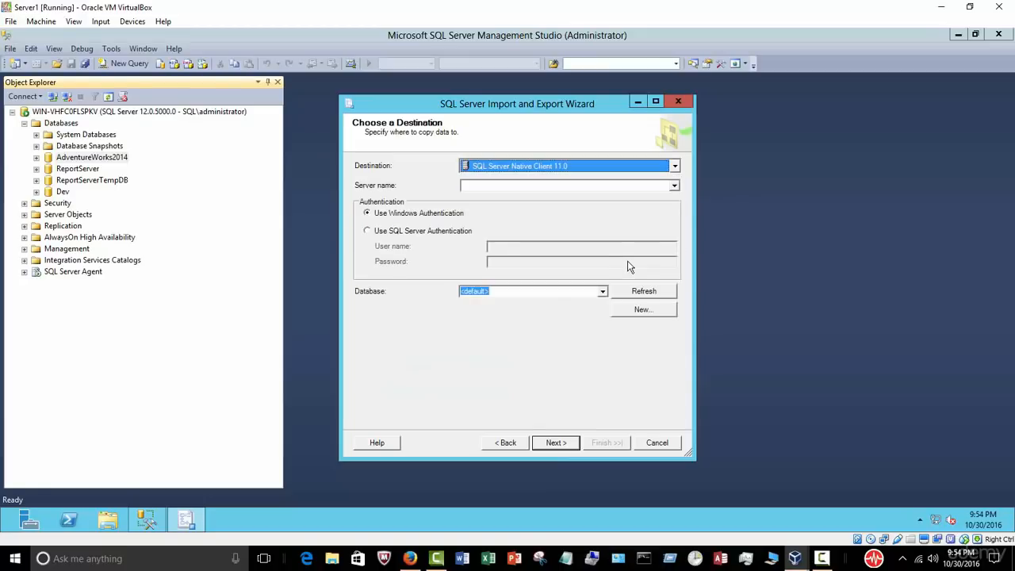
{"action": "left_click", "coordinate": [512, 185]}
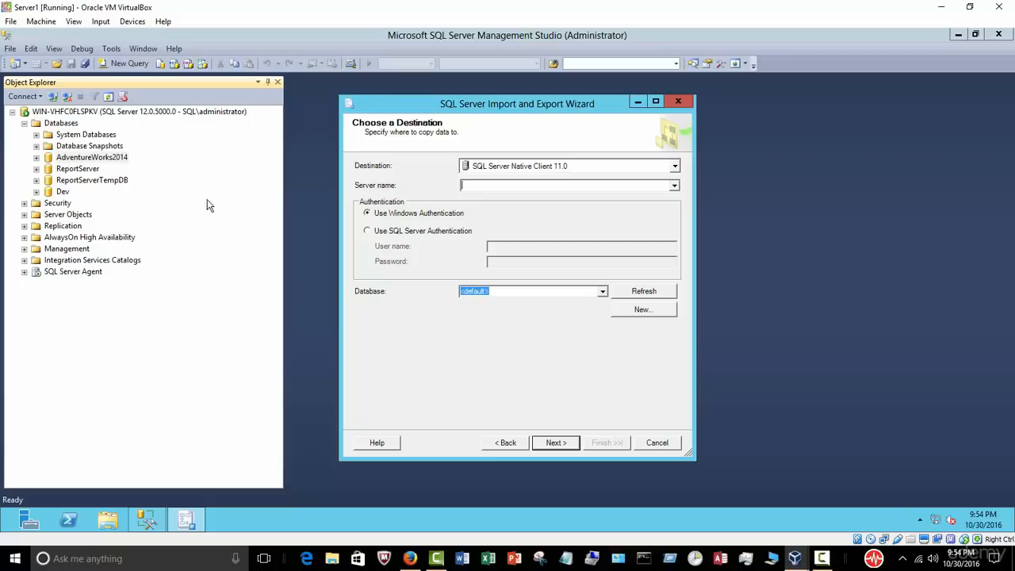
Step: Copy the server name WIN-VHFC0FLSPKV from the Server Properties dialog
{"action": "right_click", "coordinate": [171, 119]}
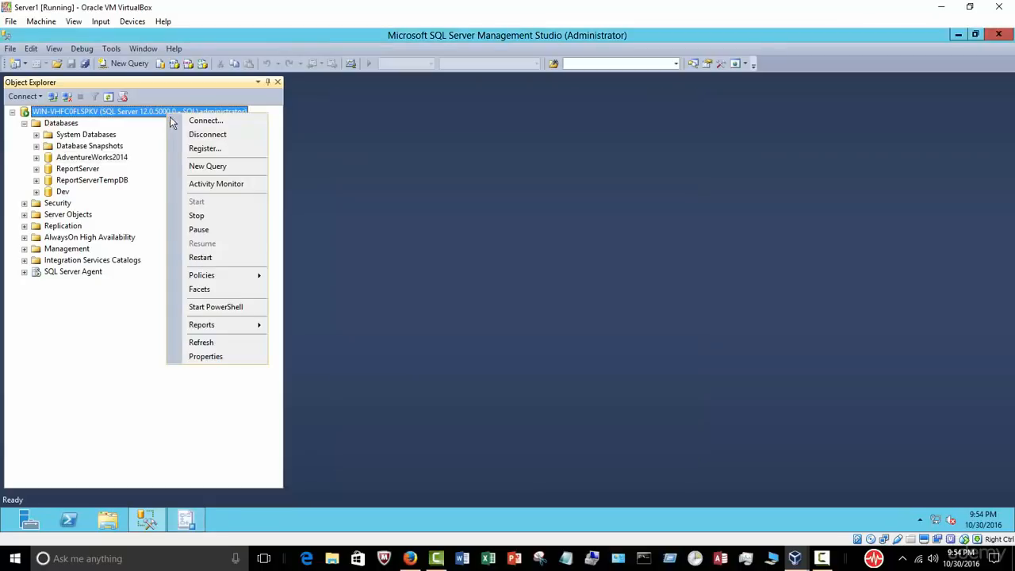
{"action": "left_click", "coordinate": [225, 356]}
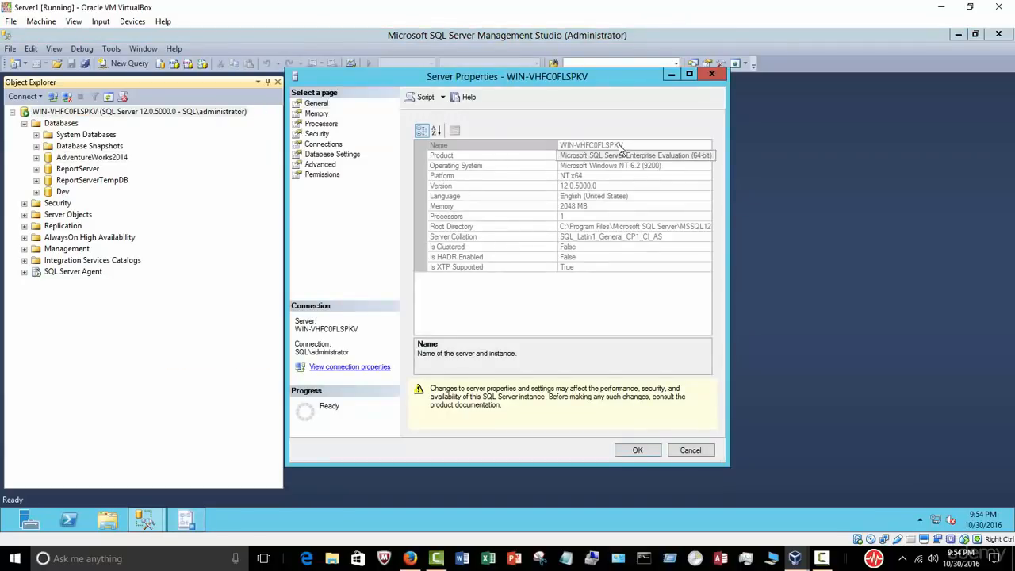
{"action": "left_click", "coordinate": [631, 144]}
{"action": "left_click_drag", "start_coordinate": [631, 144], "coordinate": [546, 144]}
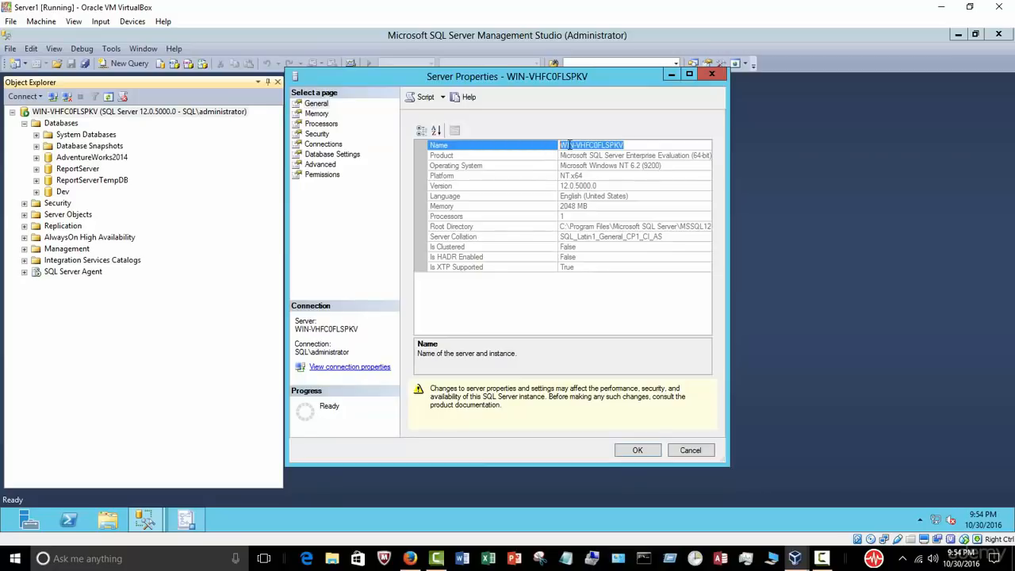
{"action": "right_click", "coordinate": [570, 145]}
{"action": "left_click", "coordinate": [606, 183]}
{"action": "left_click", "coordinate": [680, 449]}
Step: Paste the server name as destination server and choose Dev as the destination database
{"action": "left_click", "coordinate": [189, 520]}
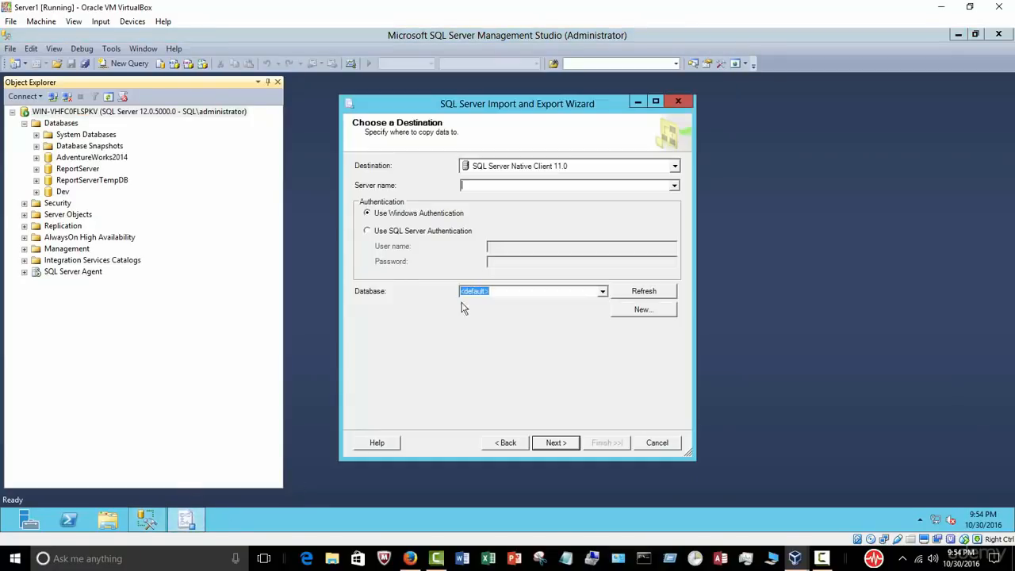
{"action": "right_click", "coordinate": [505, 185]}
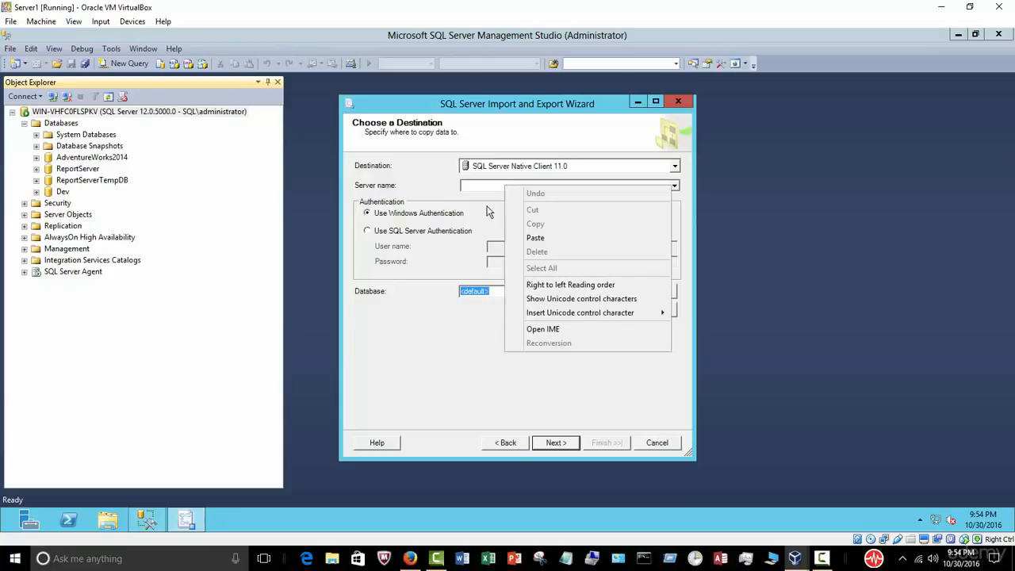
{"action": "left_click", "coordinate": [532, 248]}
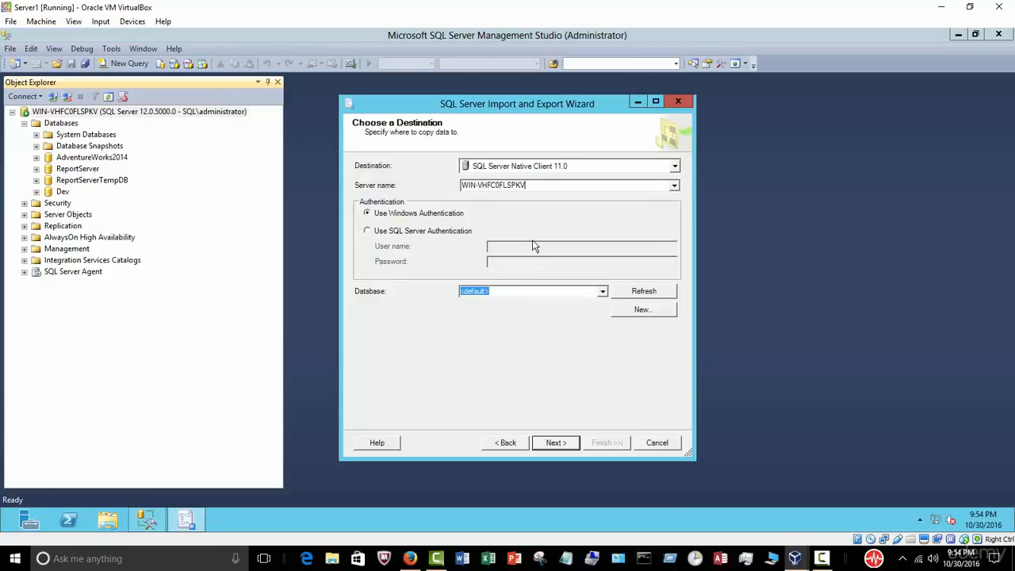
{"action": "left_click", "coordinate": [602, 294]}
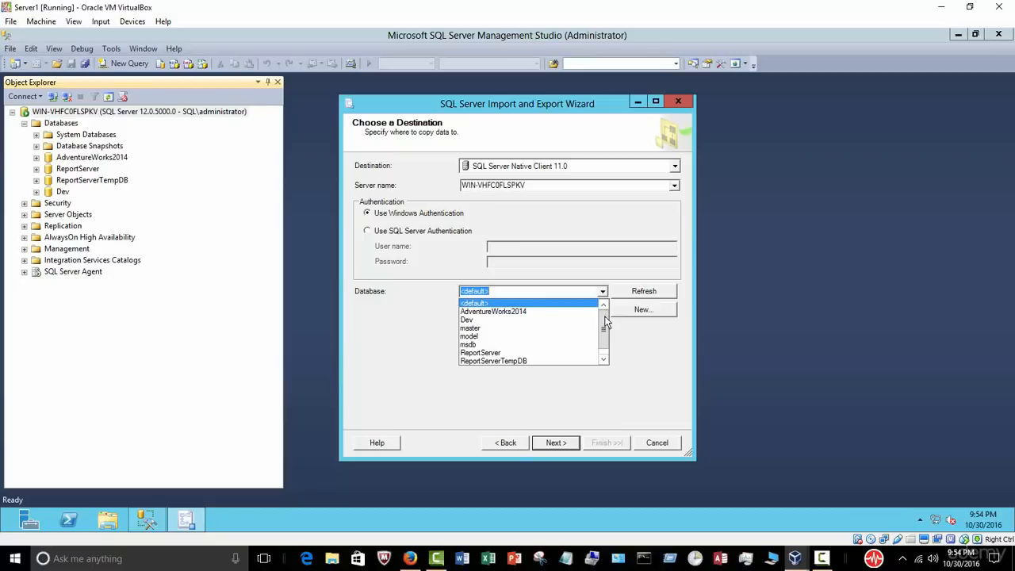
{"action": "left_click", "coordinate": [566, 321]}
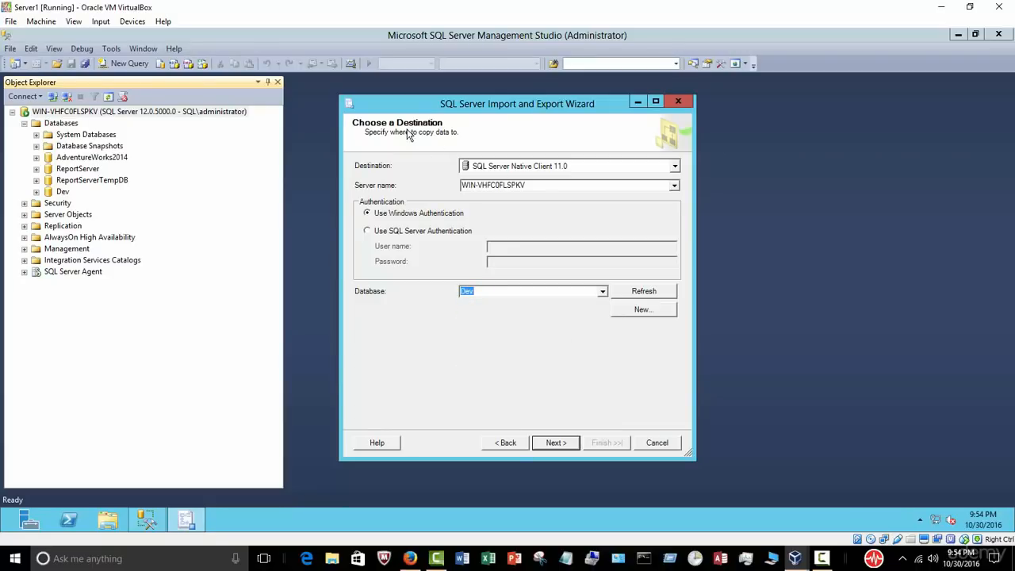
{"action": "left_click", "coordinate": [554, 444]}
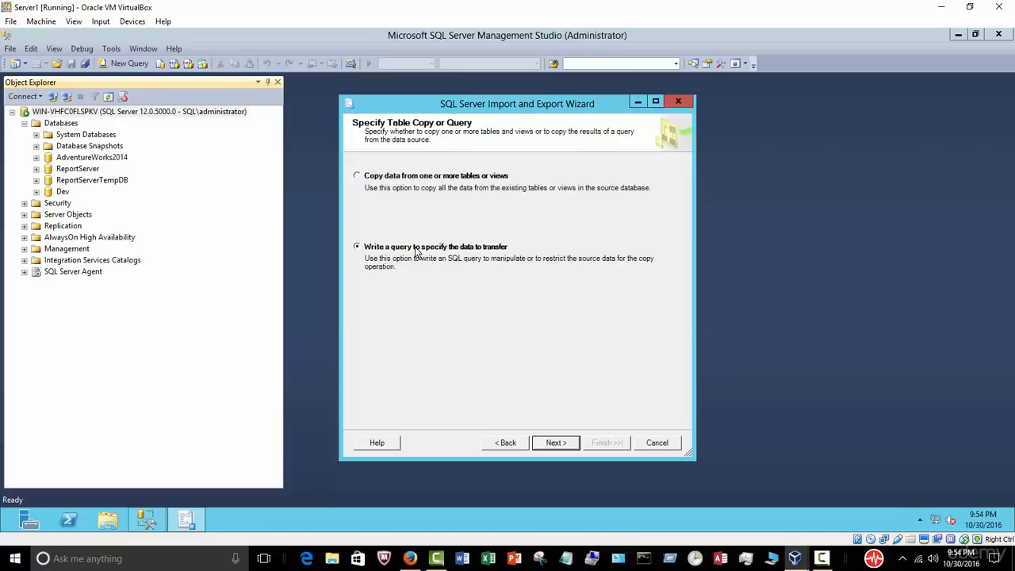
Step: Choose 'Copy data from one or more tables or views' after previewing the query option
{"action": "left_click", "coordinate": [557, 444]}
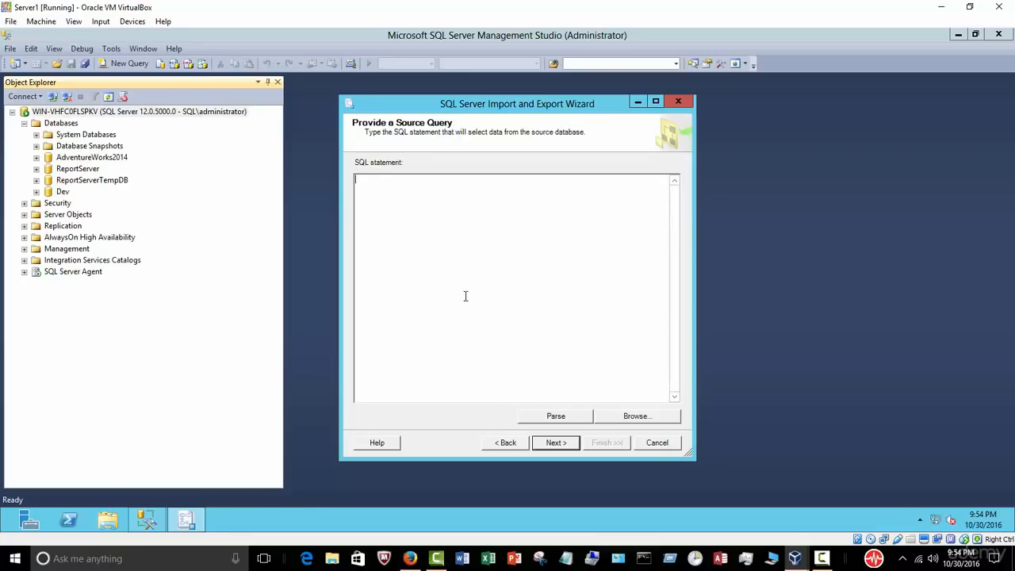
{"action": "left_click", "coordinate": [510, 443]}
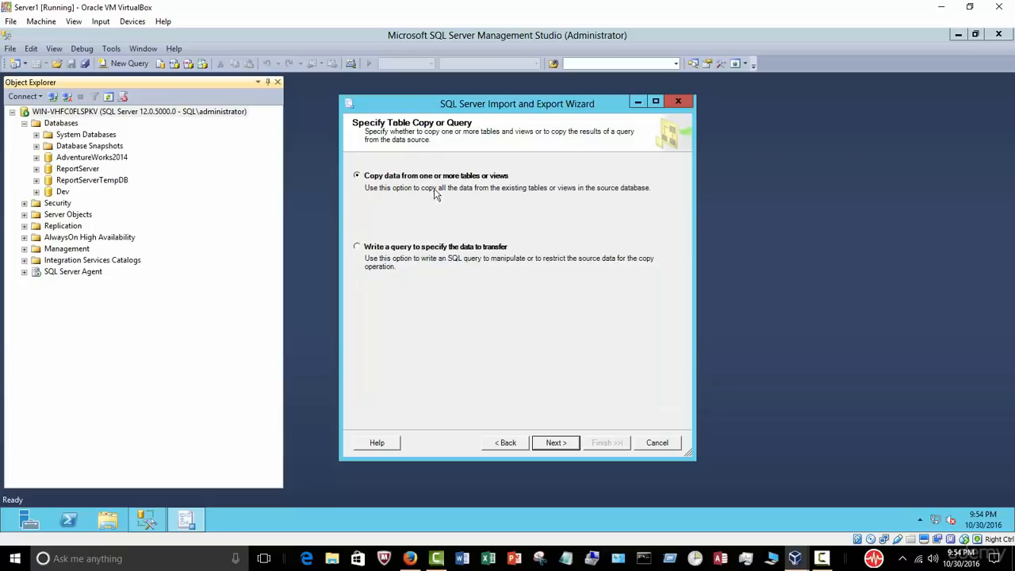
{"action": "left_click", "coordinate": [554, 443]}
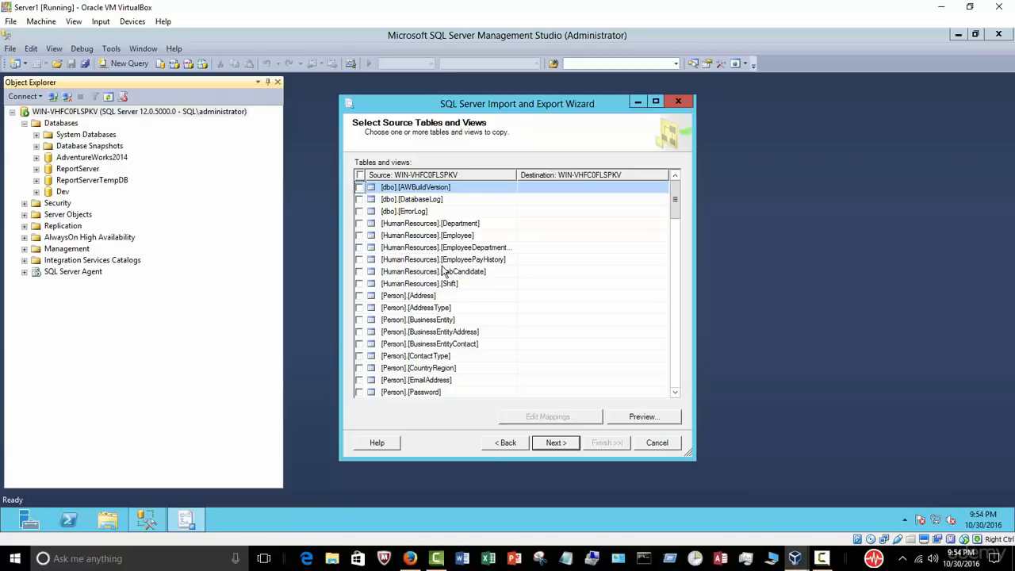
Step: Tick the HumanResources tables Department through Shift and open Department's column mappings
{"action": "left_click", "coordinate": [359, 235]}
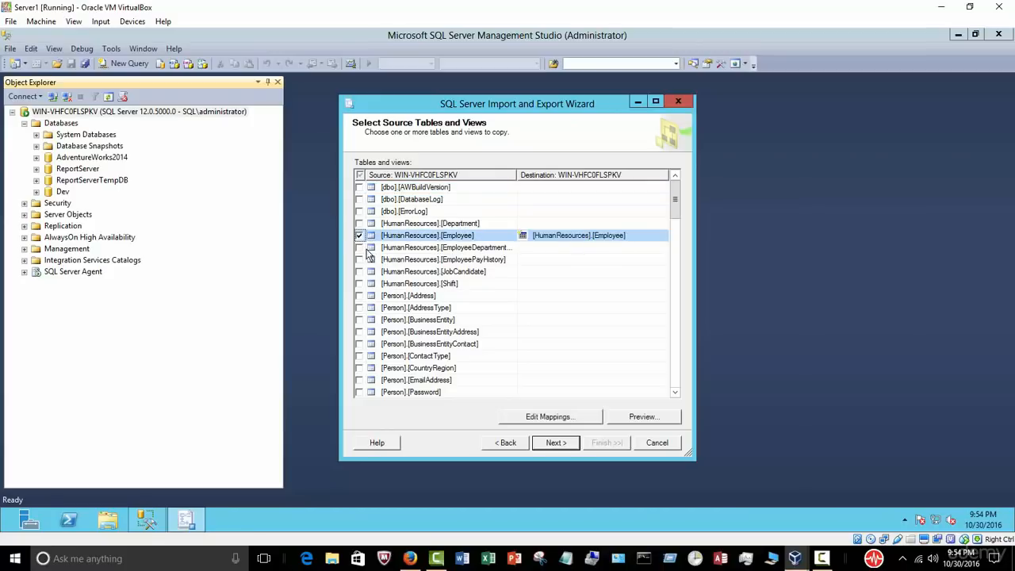
{"action": "left_click", "coordinate": [359, 247]}
{"action": "left_click", "coordinate": [359, 260]}
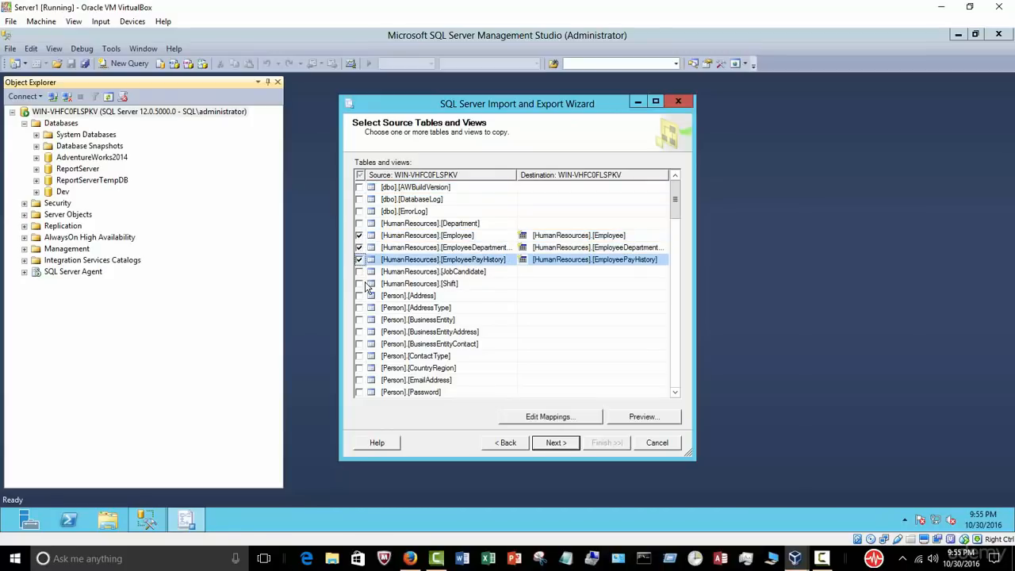
{"action": "left_click", "coordinate": [359, 283]}
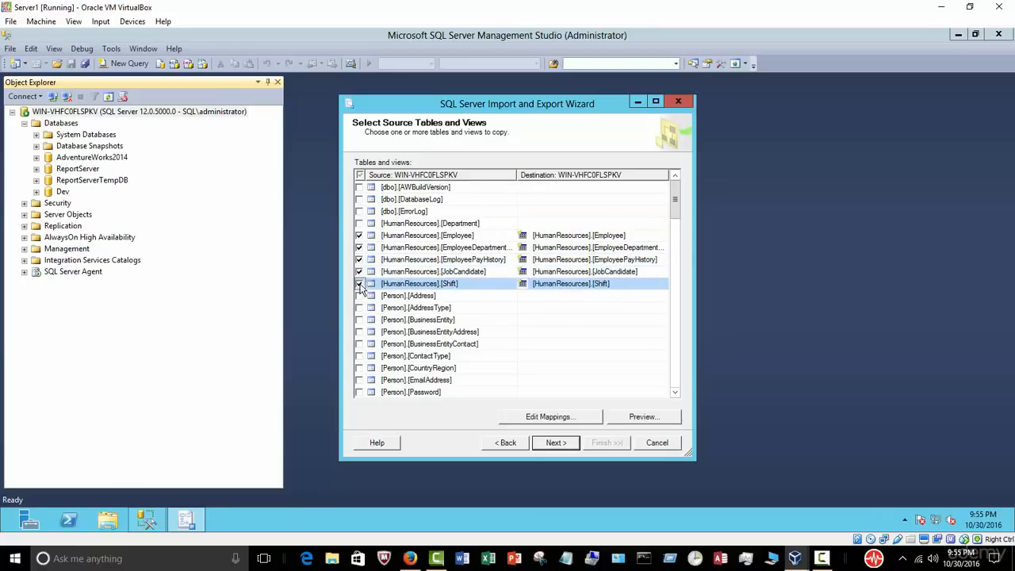
{"action": "left_click", "coordinate": [358, 222]}
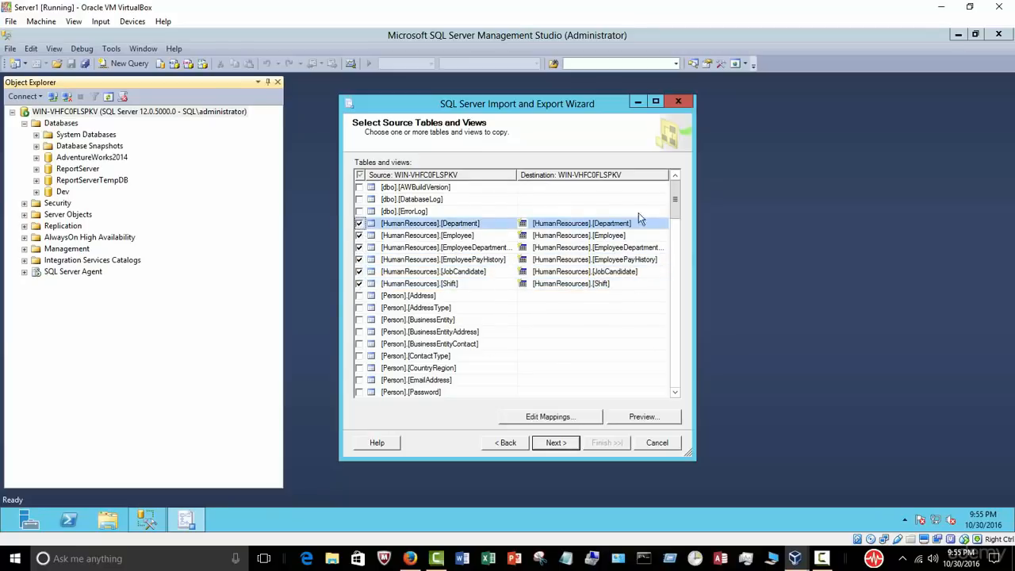
{"action": "left_click", "coordinate": [582, 423]}
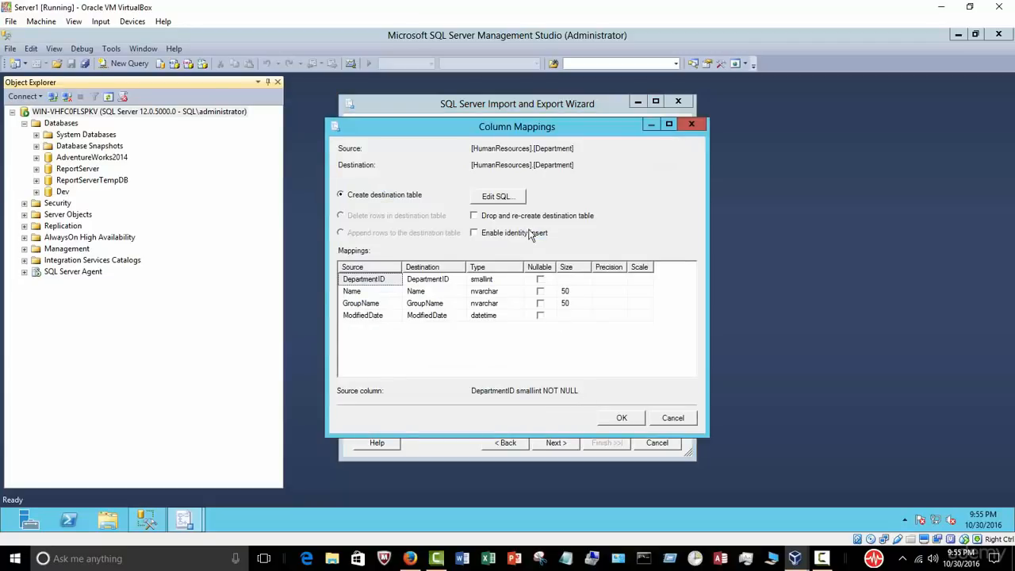
{"action": "left_click", "coordinate": [672, 418]}
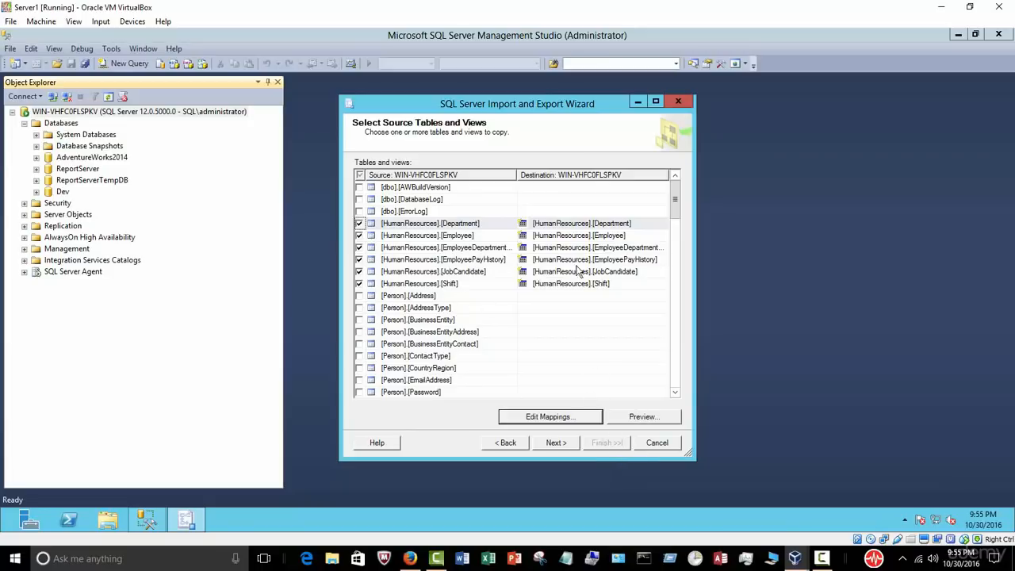
{"action": "mouse_move", "coordinate": [672, 199]}
{"action": "left_mouse_down"}
{"action": "mouse_move", "coordinate": [675, 388]}
{"action": "mouse_move", "coordinate": [676, 194]}
{"action": "left_mouse_up"}
Step: Keep Run immediately, pass the summary, and finish to copy the tables into Dev
{"action": "left_click", "coordinate": [566, 448]}
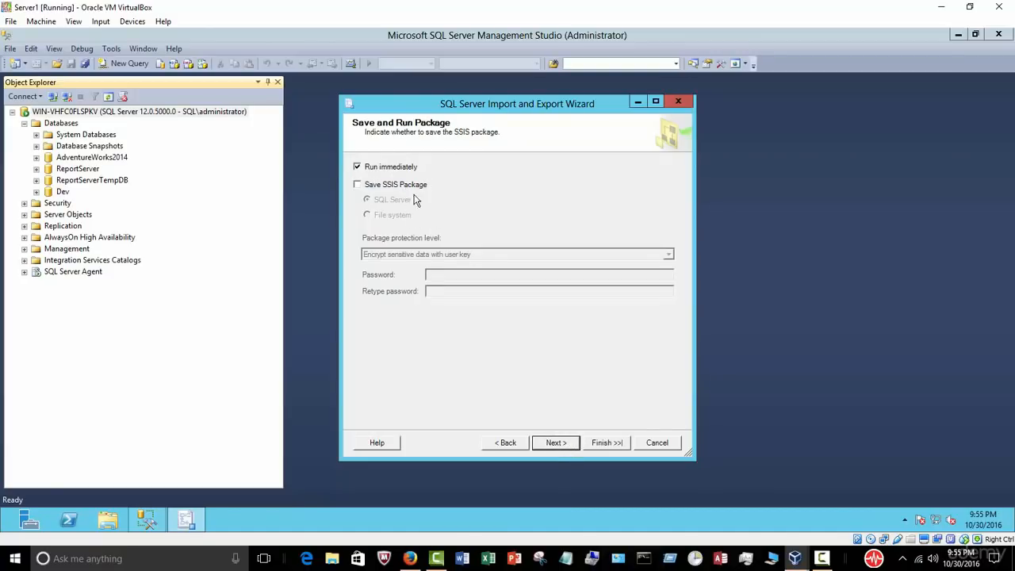
{"action": "left_click", "coordinate": [554, 445]}
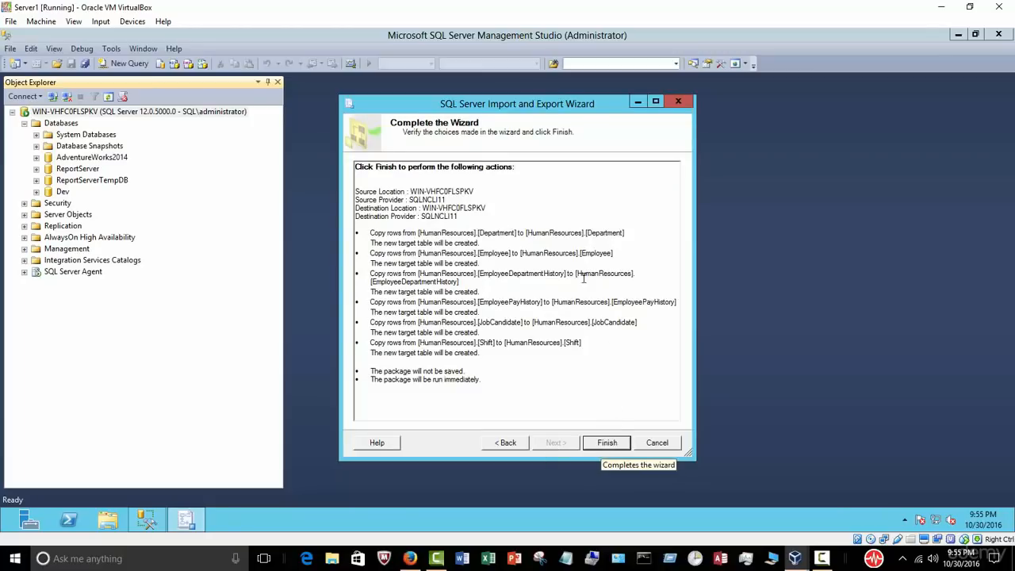
{"action": "left_click", "coordinate": [606, 441]}
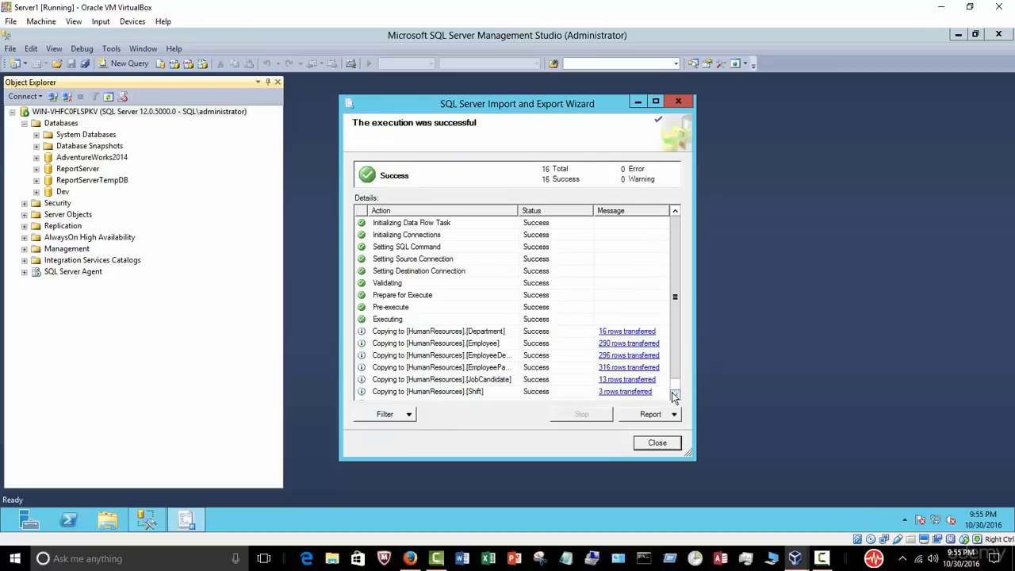
Step: Close the wizard, refresh Dev's Tables folder to show the copied tables, then collapse Dev
{"action": "left_click", "coordinate": [655, 444]}
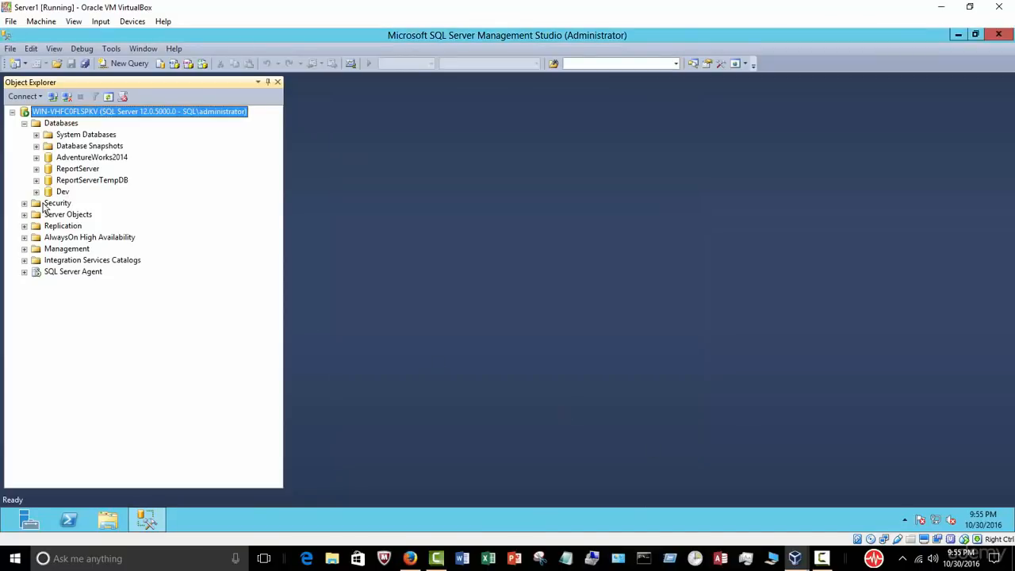
{"action": "left_click", "coordinate": [35, 192]}
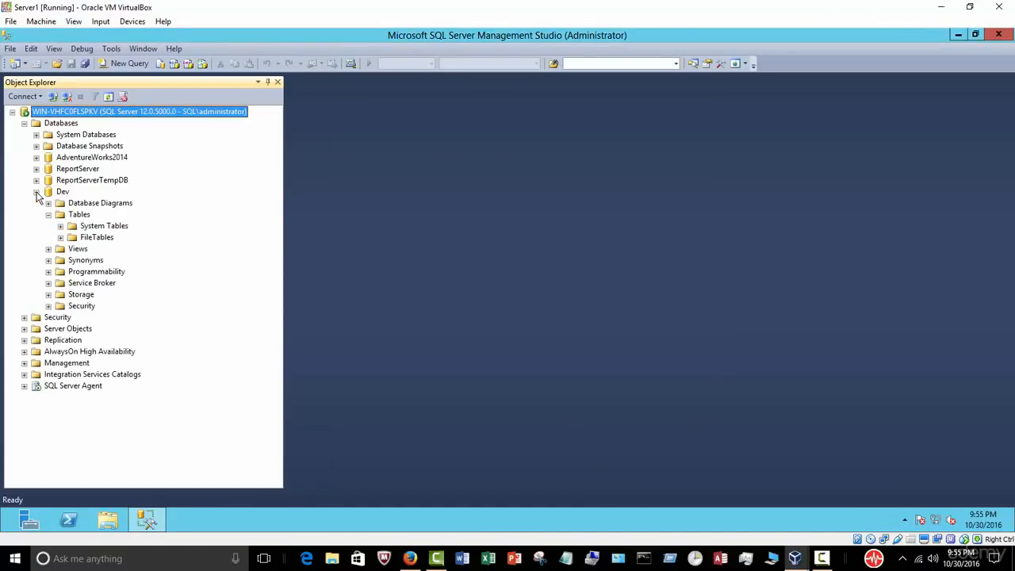
{"action": "left_click", "coordinate": [79, 215]}
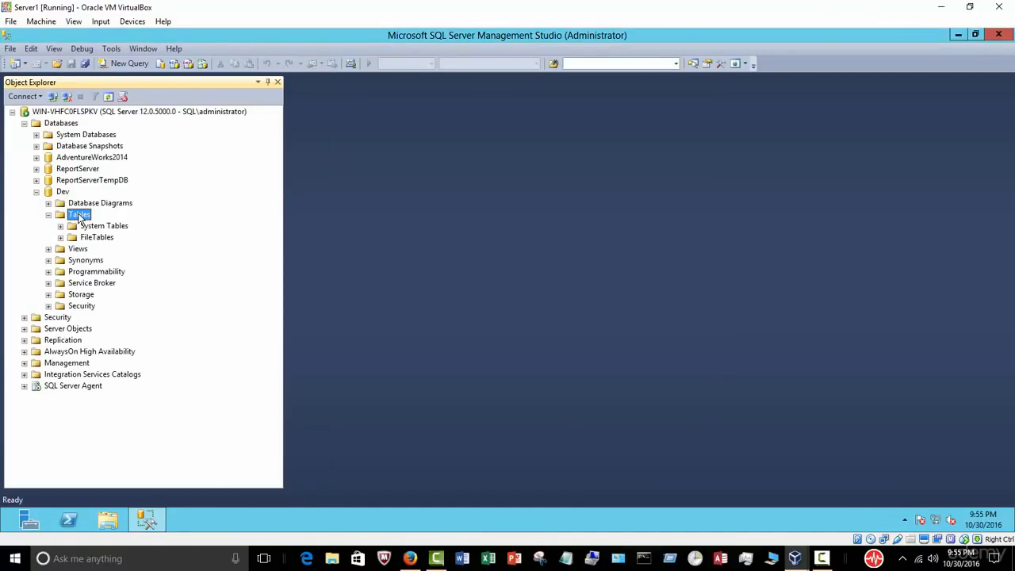
{"action": "left_click", "coordinate": [108, 96]}
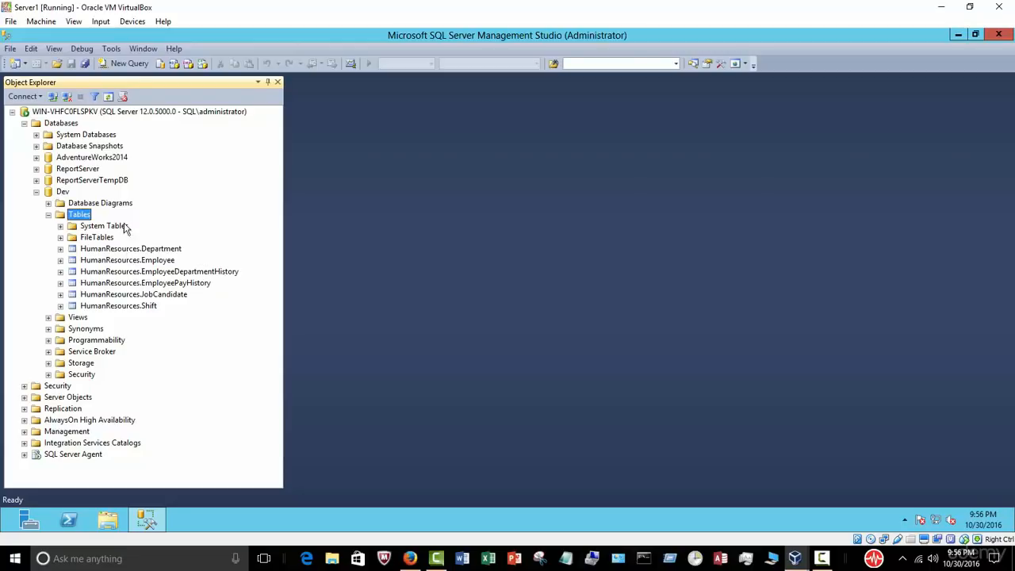
{"action": "left_click", "coordinate": [96, 158]}
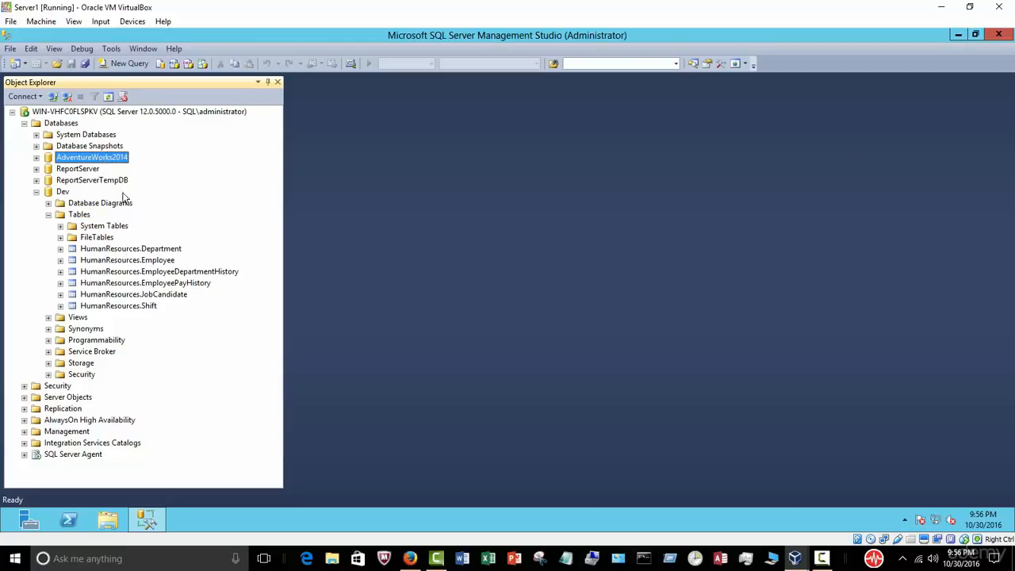
{"action": "left_click", "coordinate": [48, 214]}
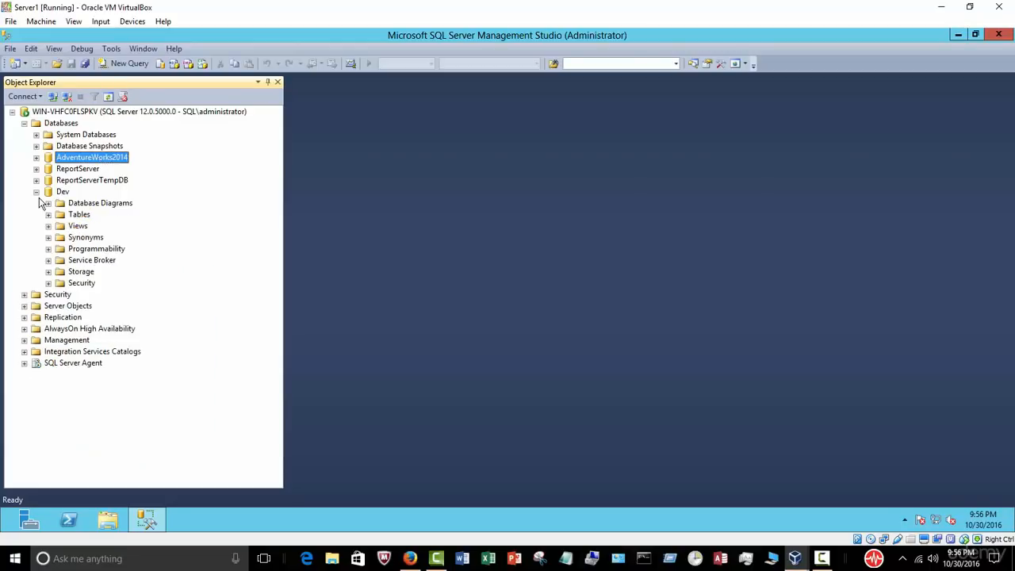
{"action": "left_click", "coordinate": [37, 191]}
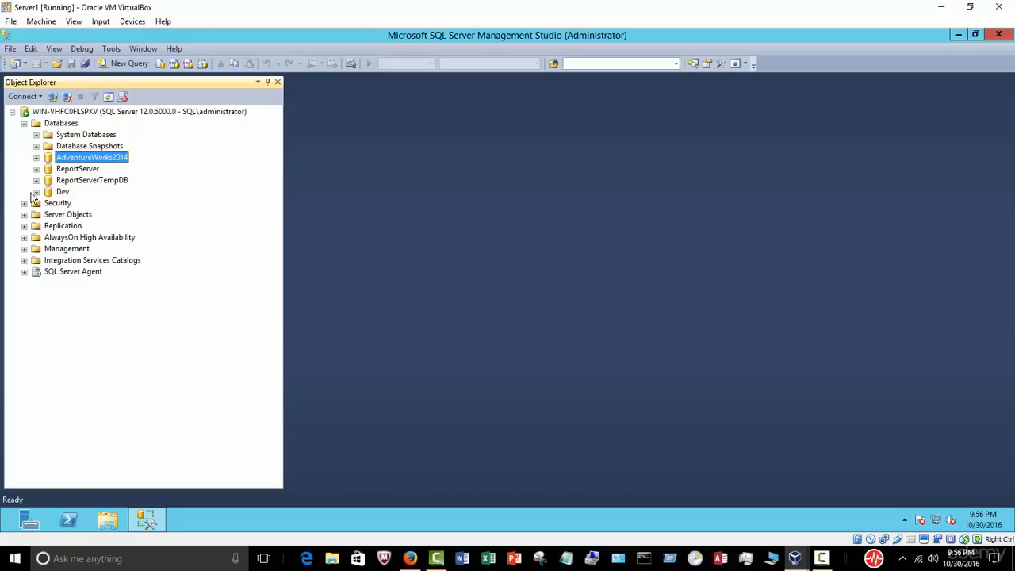
Step: Start the Export Data wizard on the Dev database and pass its welcome page
{"action": "right_click", "coordinate": [59, 194]}
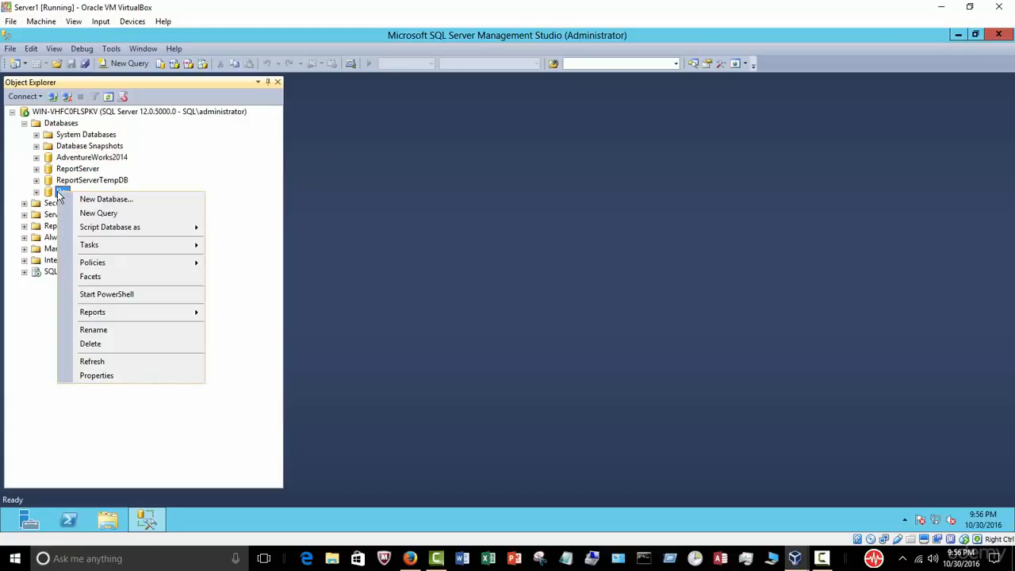
{"action": "mouse_move", "coordinate": [140, 244]}
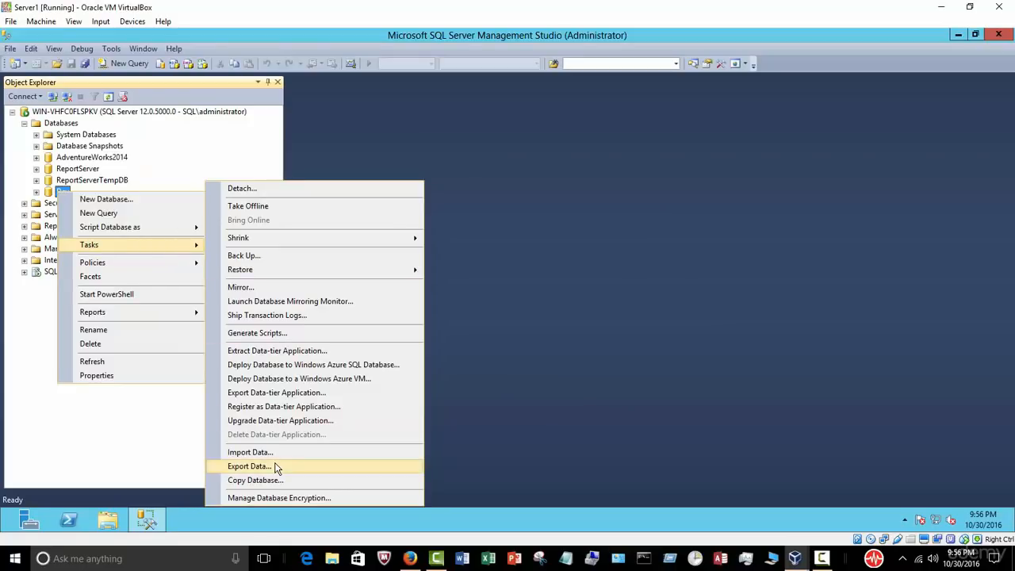
{"action": "left_click", "coordinate": [249, 466]}
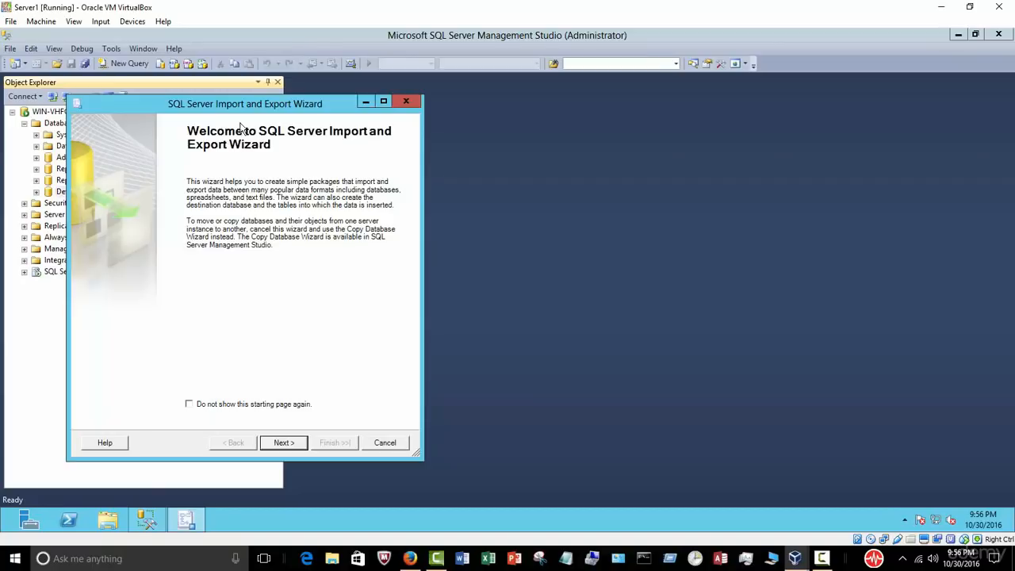
{"action": "left_click", "coordinate": [516, 434]}
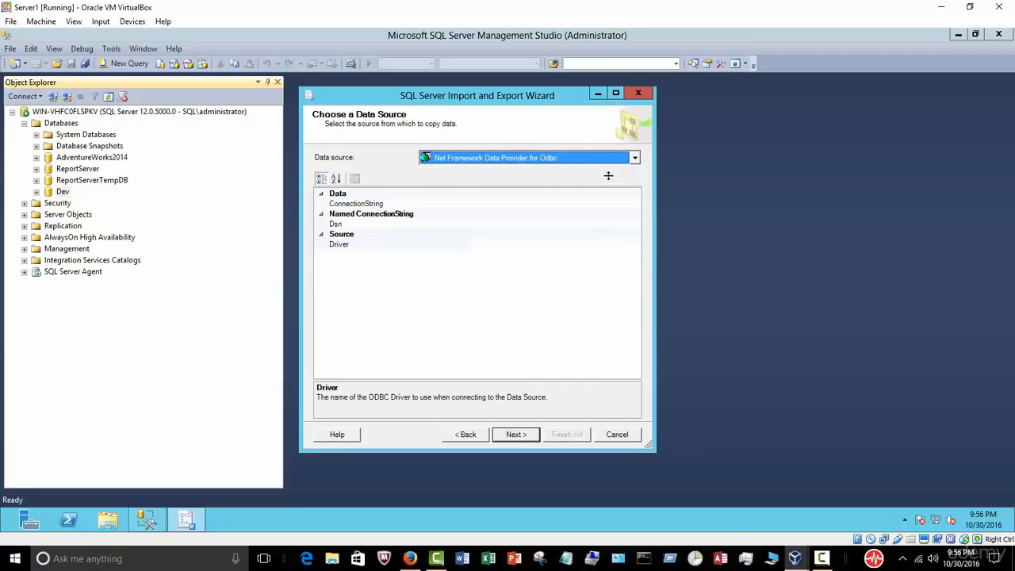
Step: Set SQL Server Native Client 11.0 as the source and bring up the destination types
{"action": "left_click", "coordinate": [635, 158]}
{"action": "scroll", "coordinate": [639, 188], "scroll_direction": "down", "scroll_amount": 3}
{"action": "left_click", "coordinate": [599, 255]}
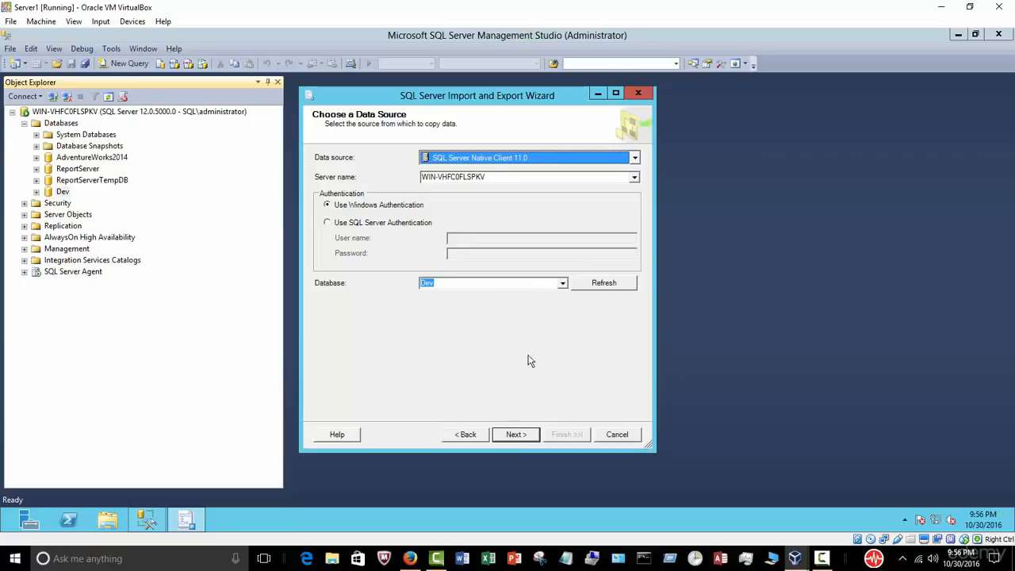
{"action": "left_click", "coordinate": [521, 435]}
{"action": "left_click", "coordinate": [635, 158]}
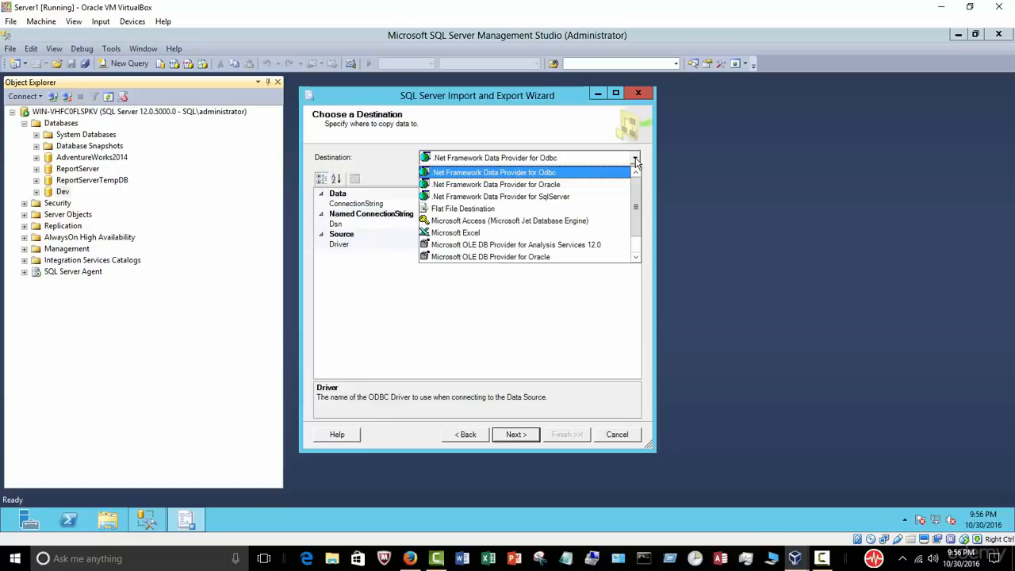
Step: Set the export destination to a flat file at C:\test.txt
{"action": "left_click", "coordinate": [475, 210]}
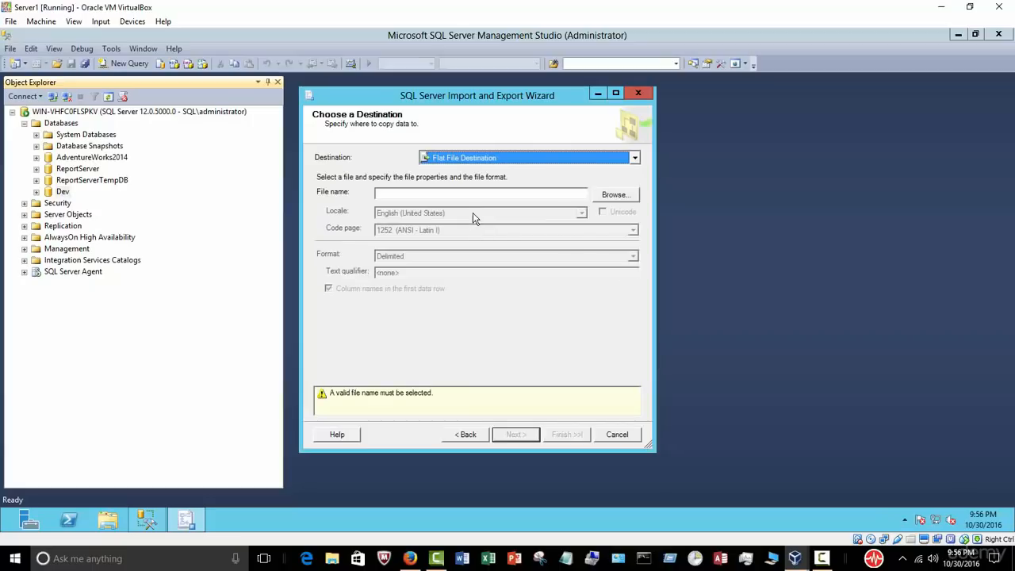
{"action": "left_click", "coordinate": [612, 197]}
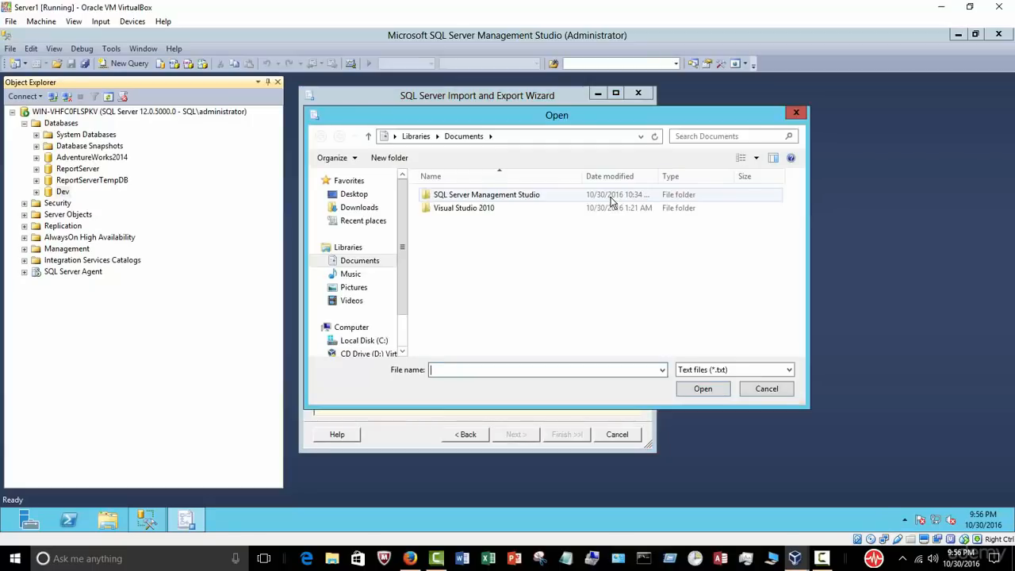
{"action": "left_click", "coordinate": [363, 341]}
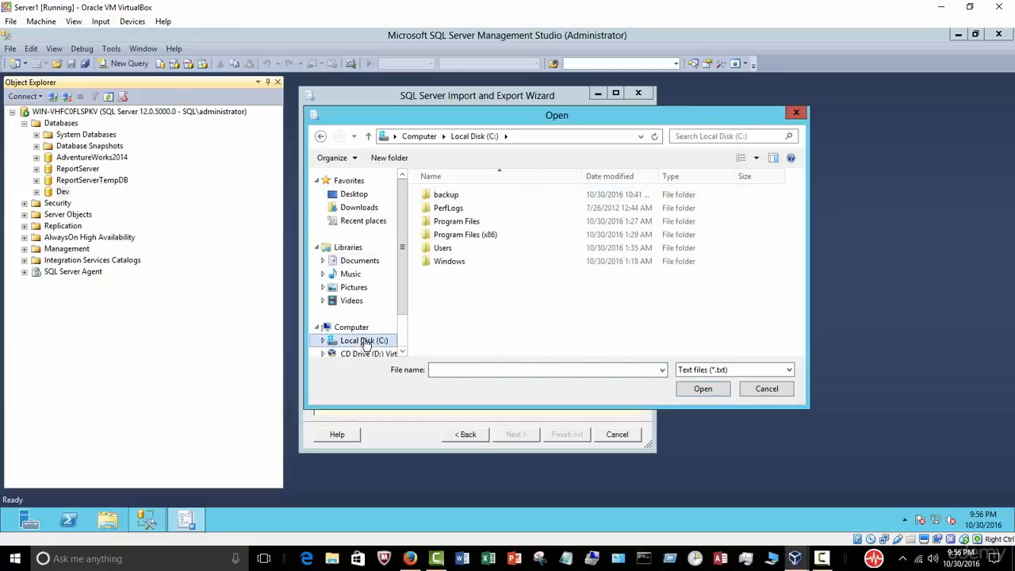
{"action": "left_click", "coordinate": [460, 371]}
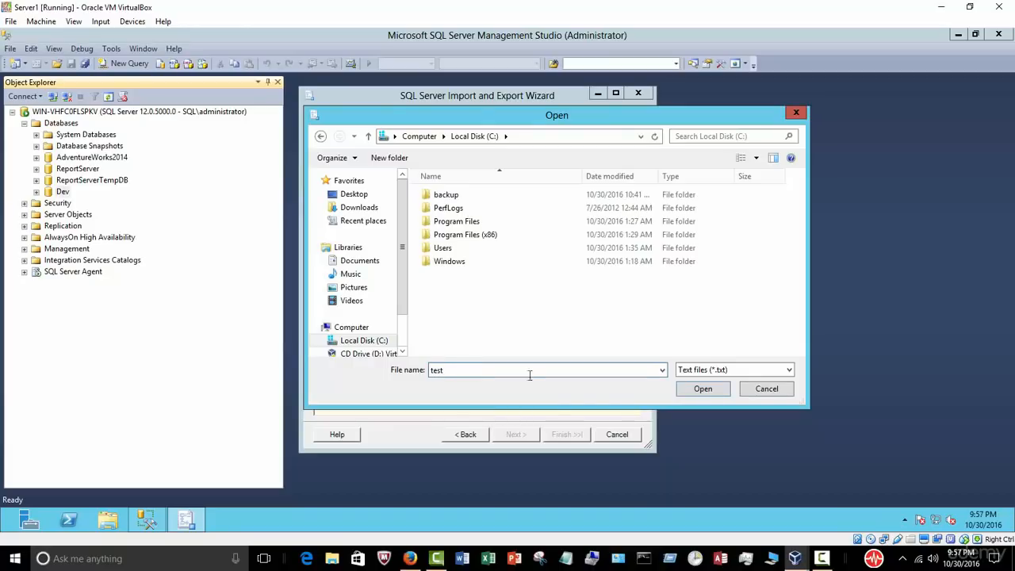
{"action": "left_click", "coordinate": [699, 390]}
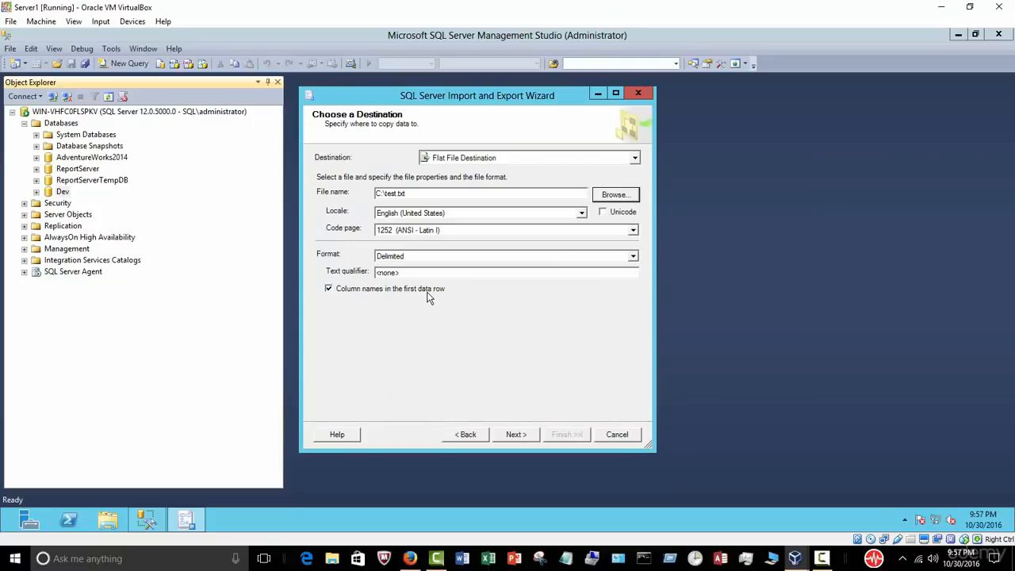
Step: Copy the Department table with comma delimiters and run the export immediately, transferring 16 rows
{"action": "left_click", "coordinate": [516, 435]}
{"action": "left_click", "coordinate": [515, 435]}
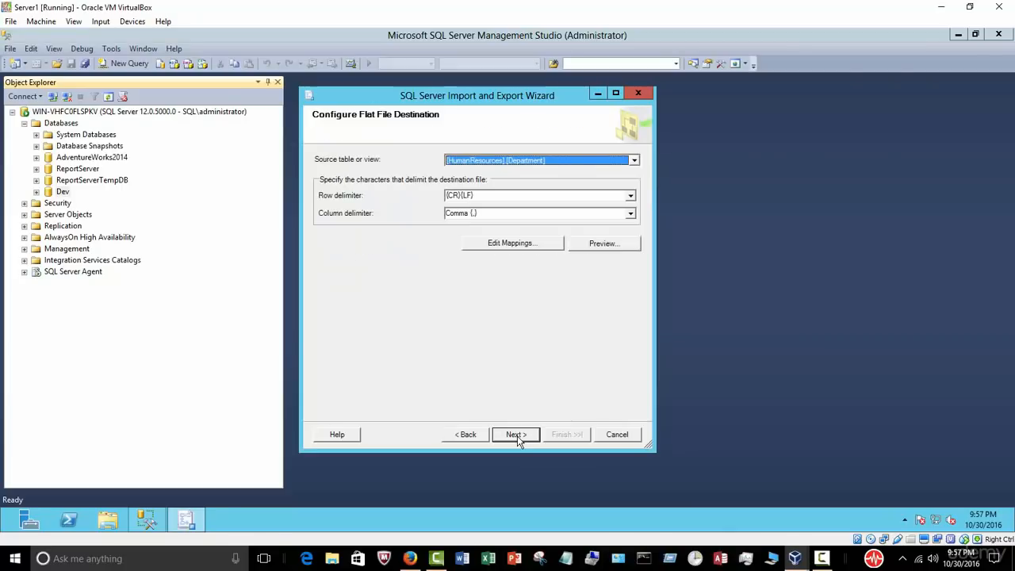
{"action": "left_click", "coordinate": [516, 436]}
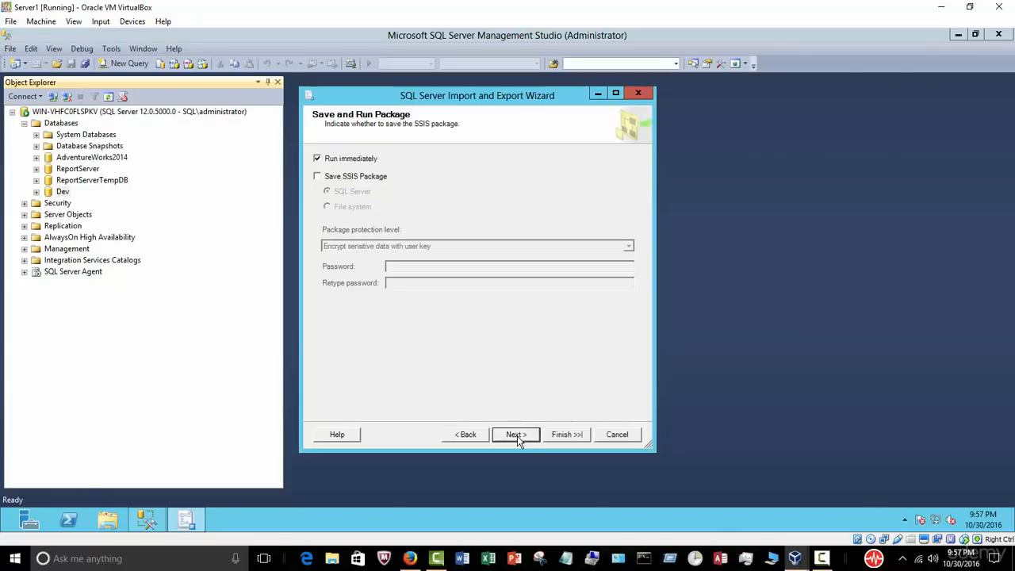
{"action": "left_click", "coordinate": [516, 435]}
{"action": "left_click", "coordinate": [566, 435]}
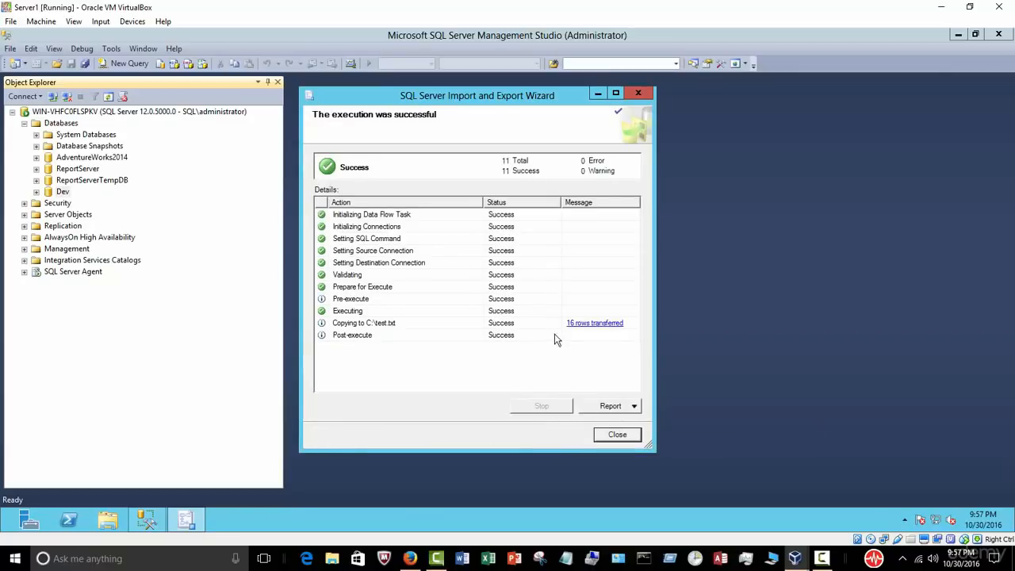
Step: Close the wizard and check in Notepad that C:\test.txt holds 16 comma-separated Department rows
{"action": "left_click", "coordinate": [613, 435]}
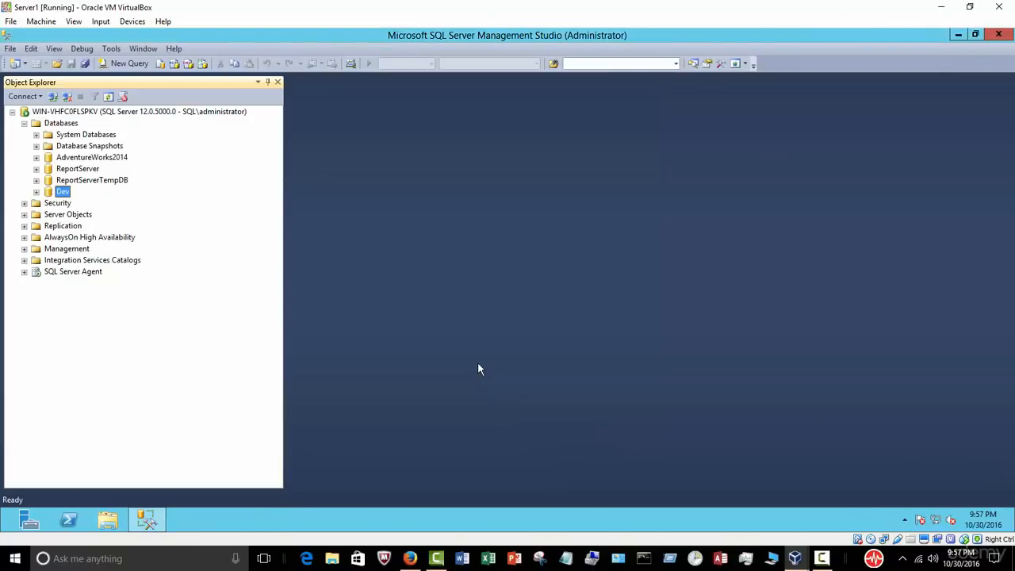
{"action": "left_click", "coordinate": [109, 519]}
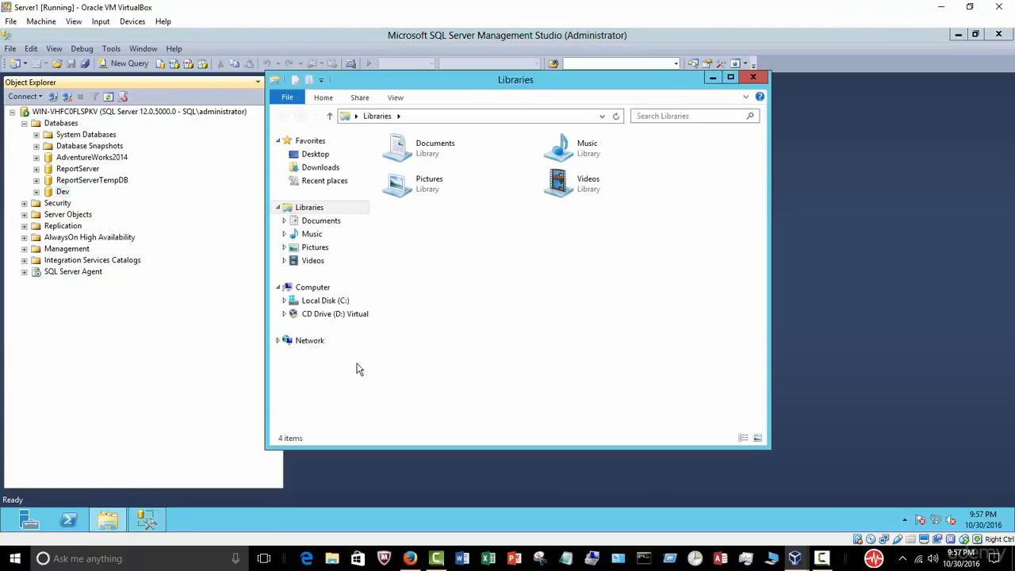
{"action": "left_click", "coordinate": [337, 301]}
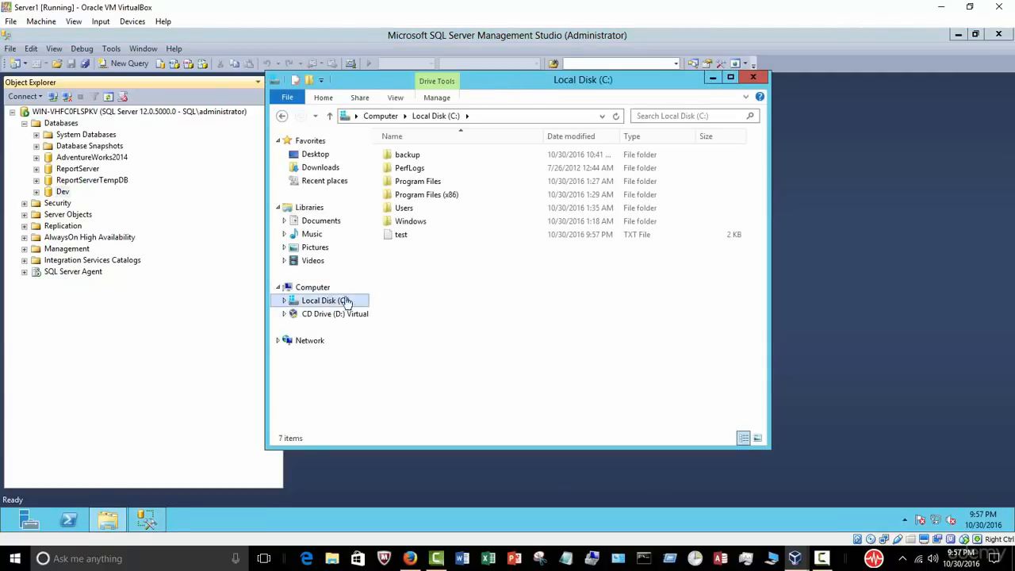
{"action": "double_click", "coordinate": [418, 234]}
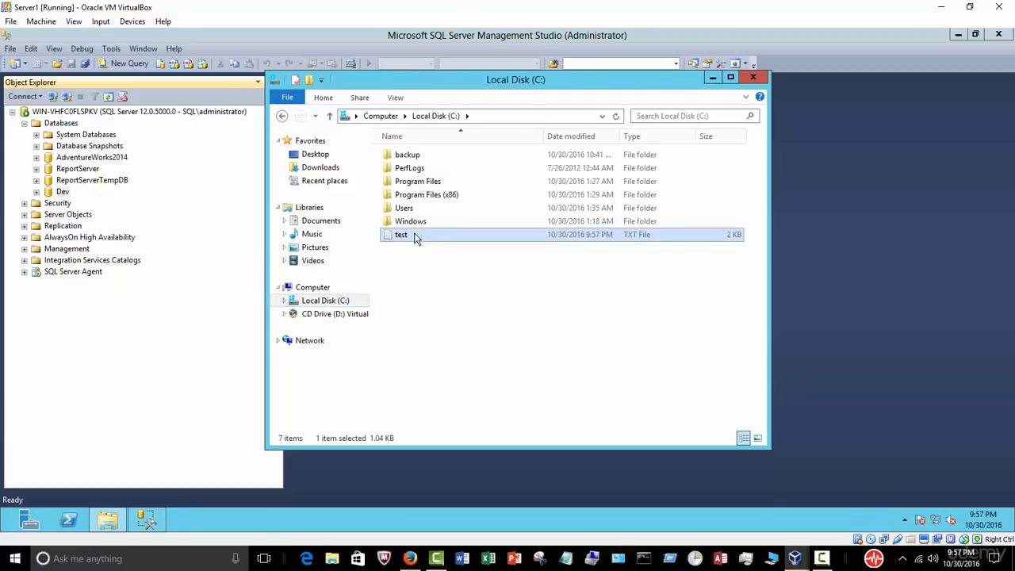
{"action": "left_click", "coordinate": [466, 250]}
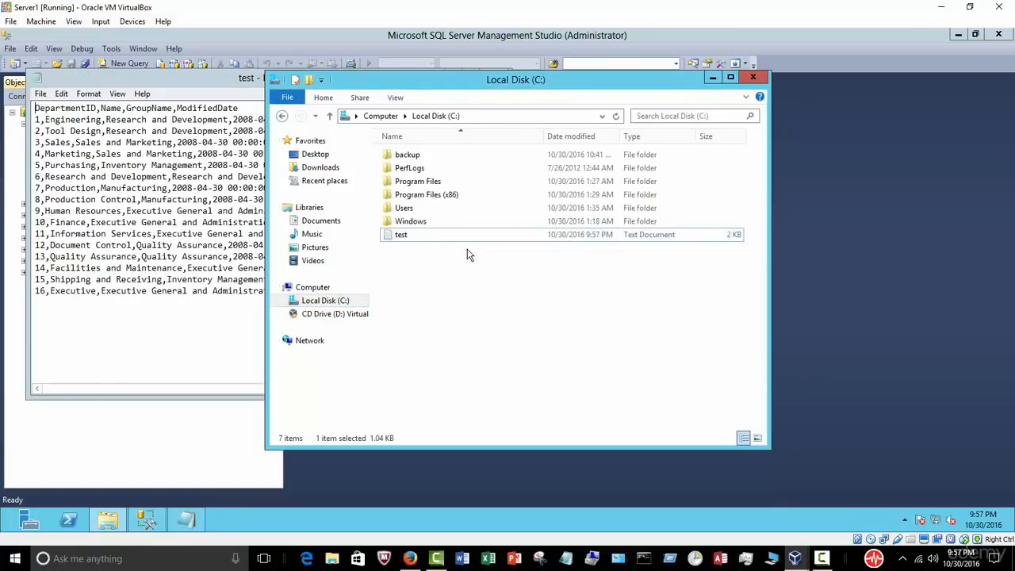
{"action": "left_click", "coordinate": [749, 78]}
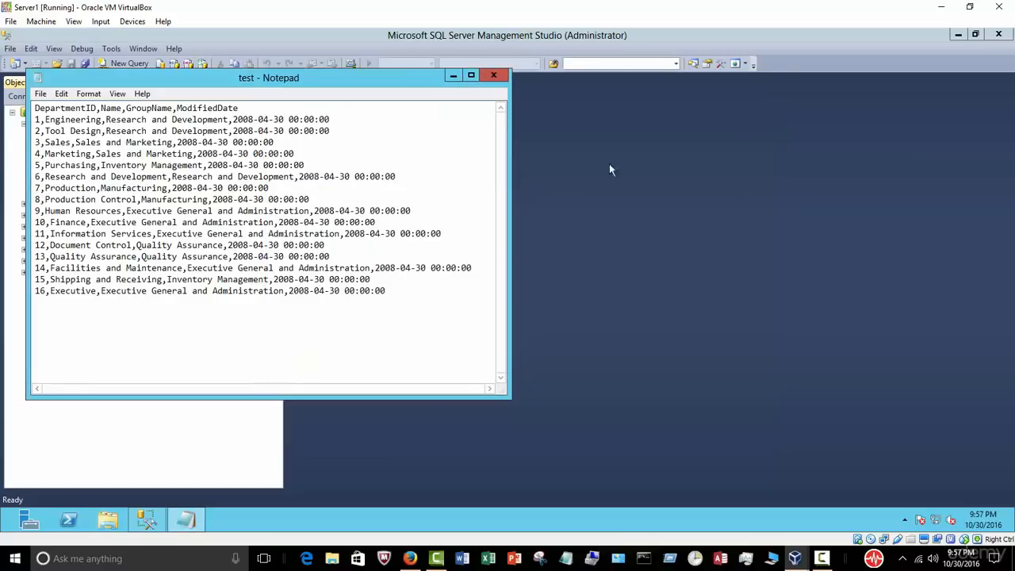
{"action": "left_click", "coordinate": [493, 77]}
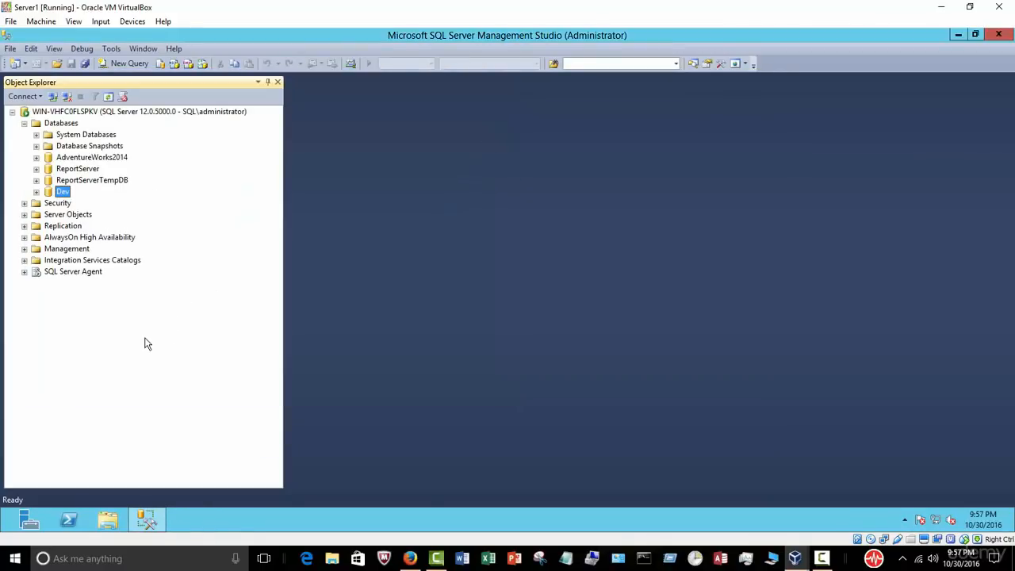
{"action": "left_click", "coordinate": [25, 123]}
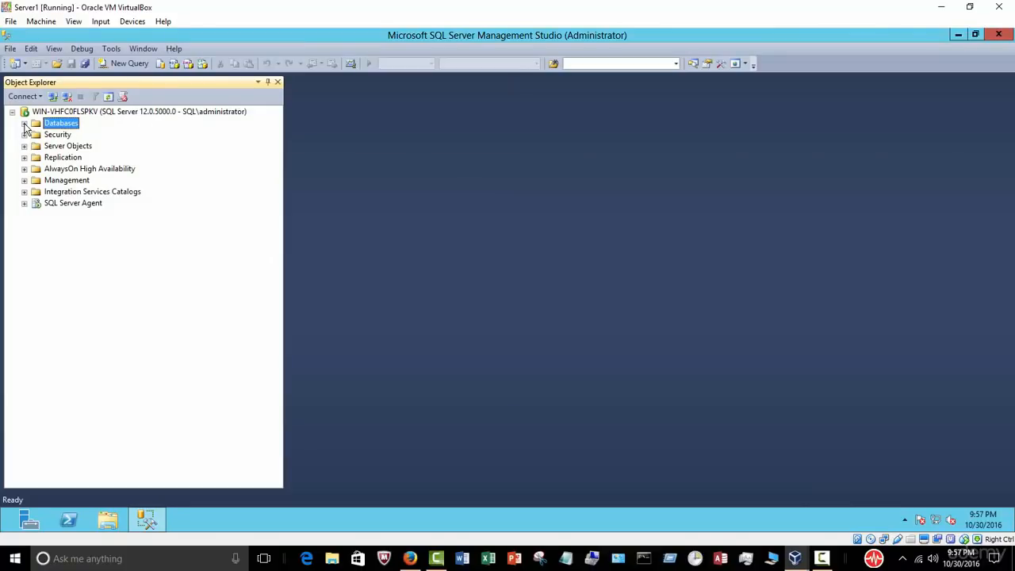
{"action": "left_click", "coordinate": [24, 123]}
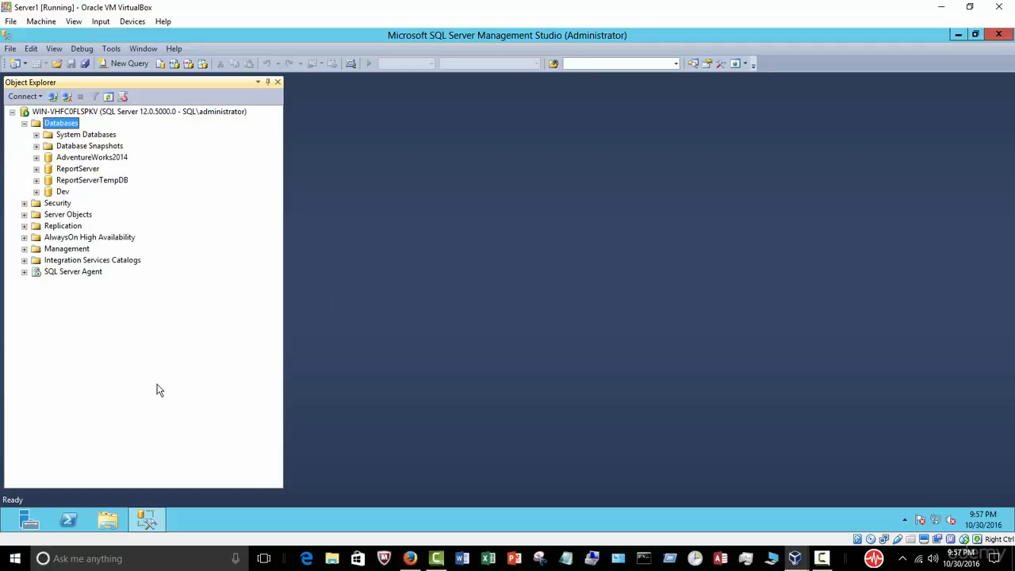
{"action": "left_click", "coordinate": [24, 272]}
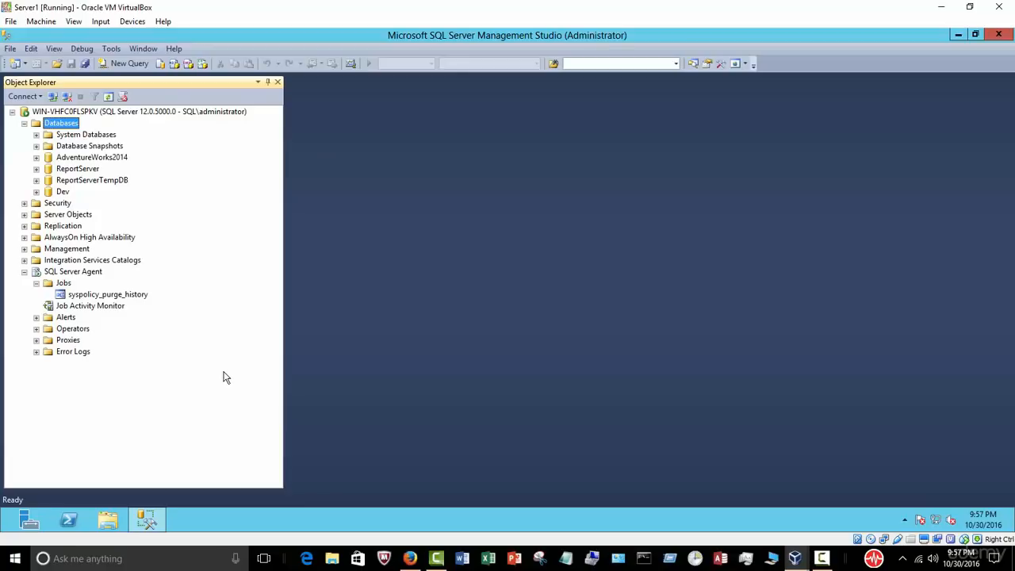
{"action": "left_click", "coordinate": [25, 272]}
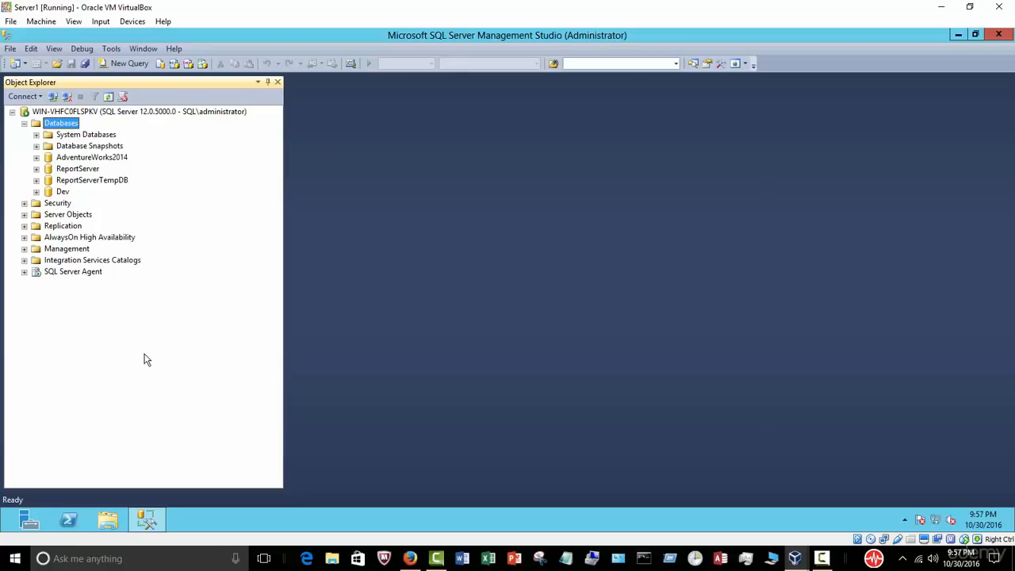
{"action": "left_click", "coordinate": [25, 124]}
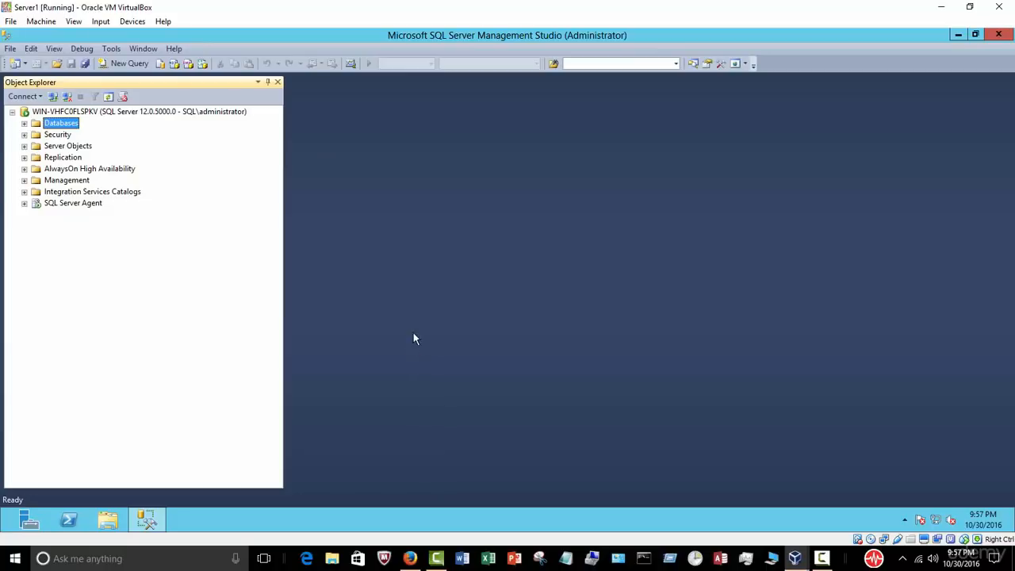
{"action": "left_click", "coordinate": [25, 123]}
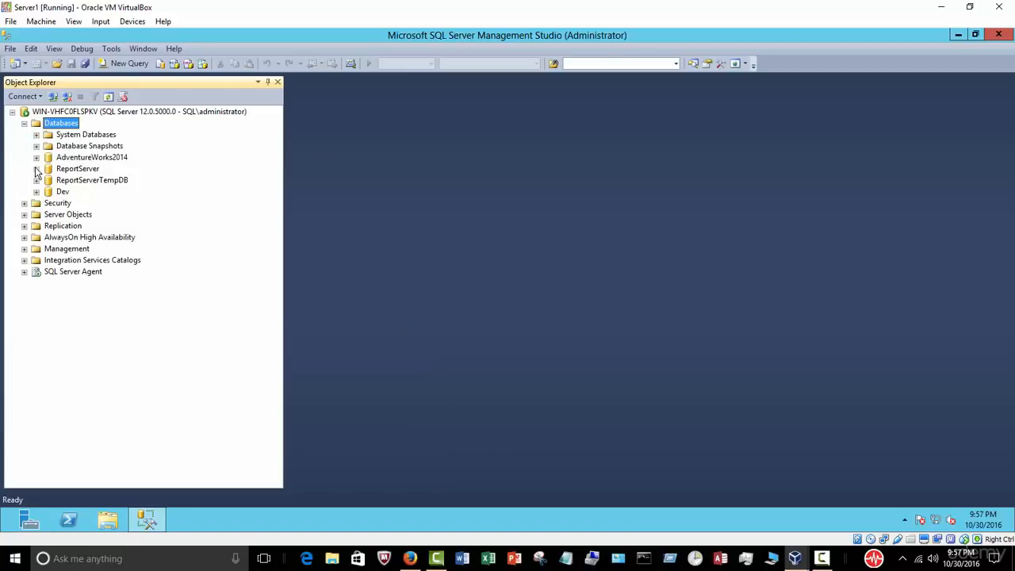
{"action": "left_click", "coordinate": [36, 157]}
{"action": "left_click", "coordinate": [49, 180]}
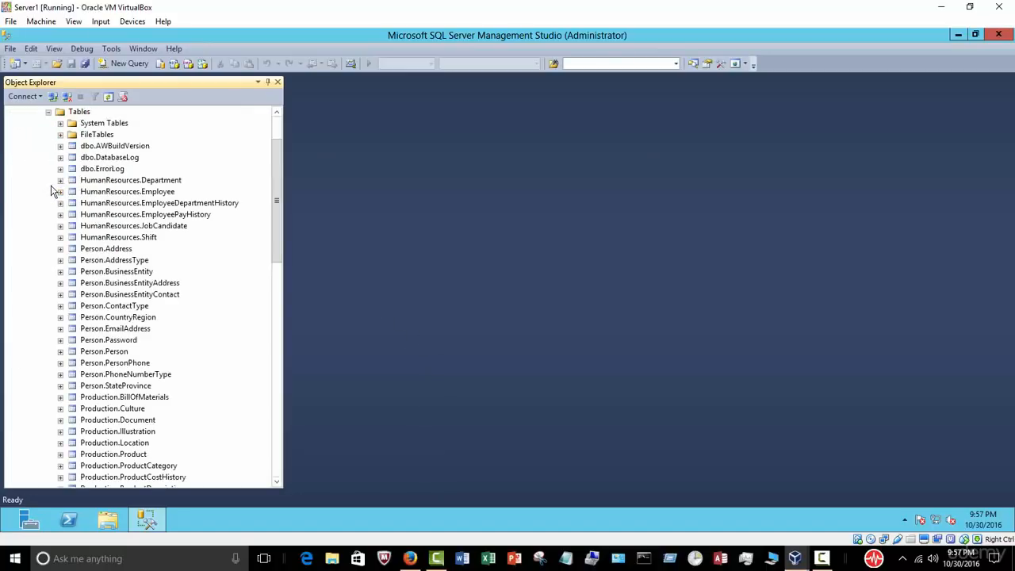
{"action": "scroll", "coordinate": [273, 166], "scroll_direction": "down", "scroll_amount": 6}
{"action": "scroll", "coordinate": [275, 159], "scroll_direction": "up", "scroll_amount": 7}
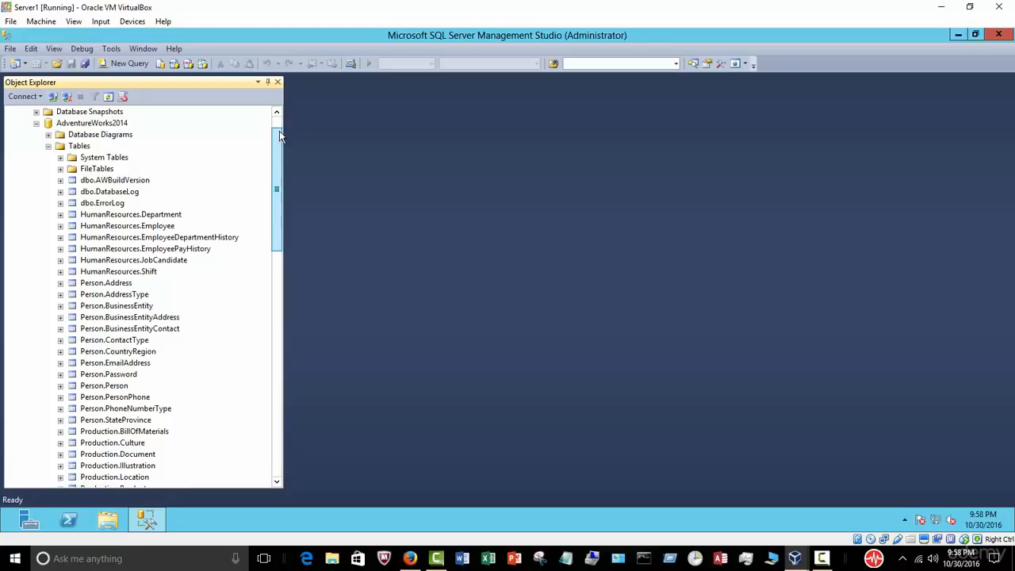
{"action": "left_click_drag", "start_coordinate": [279, 132], "coordinate": [279, 124]}
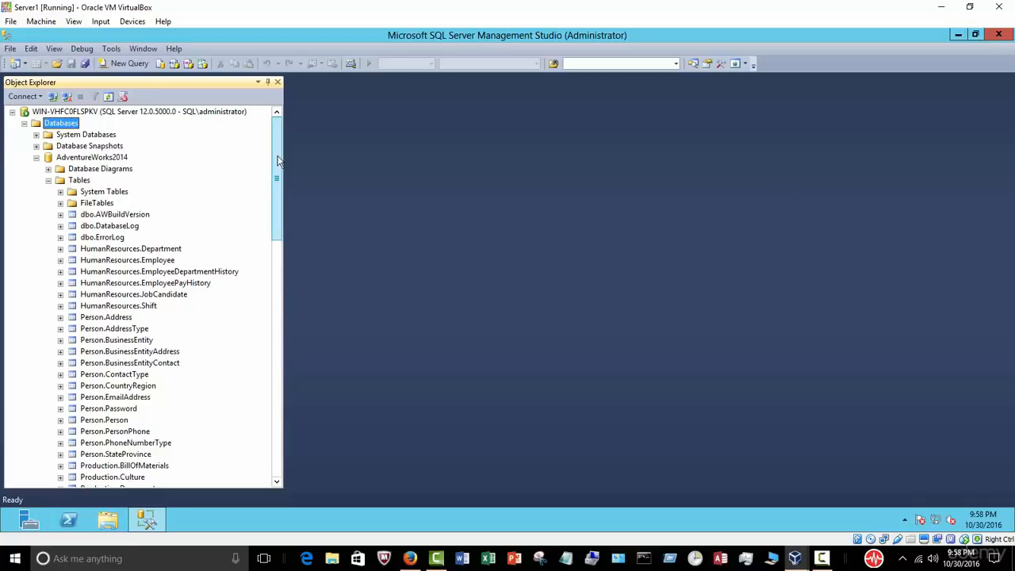
{"action": "left_click", "coordinate": [36, 157]}
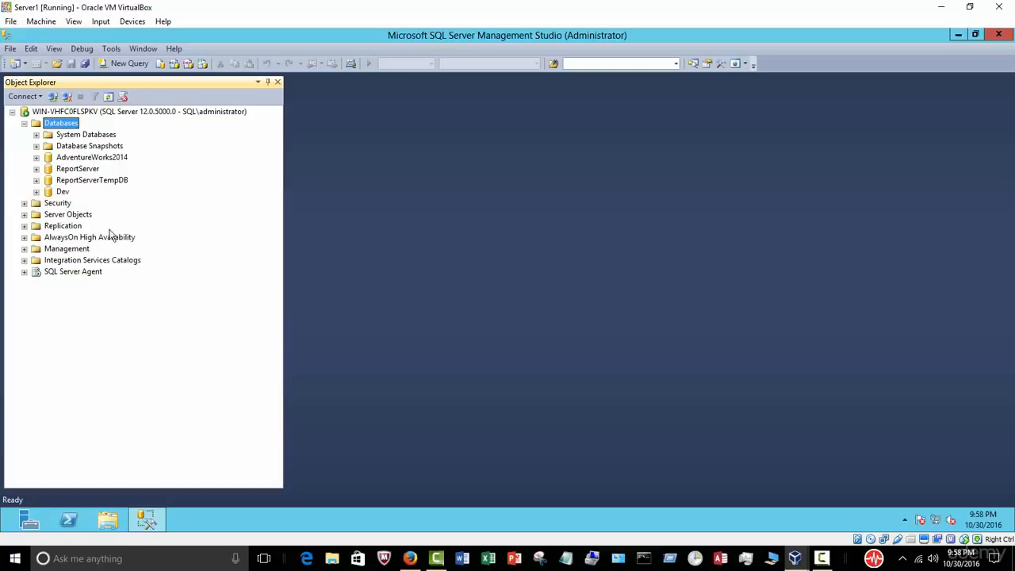
{"action": "left_click", "coordinate": [24, 123]}
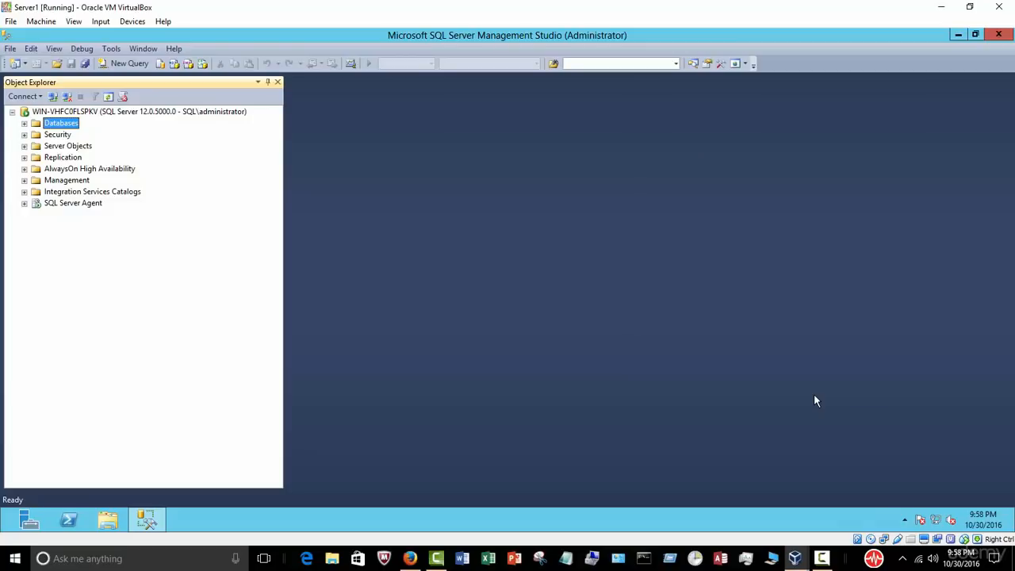
{"action": "left_click", "coordinate": [822, 558]}
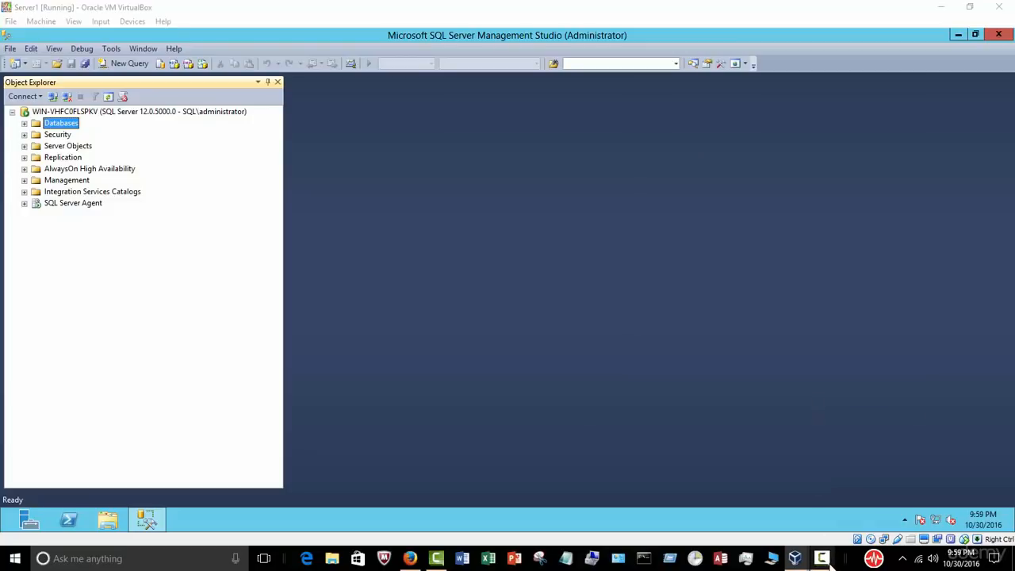
{"action": "left_click", "coordinate": [892, 434]}
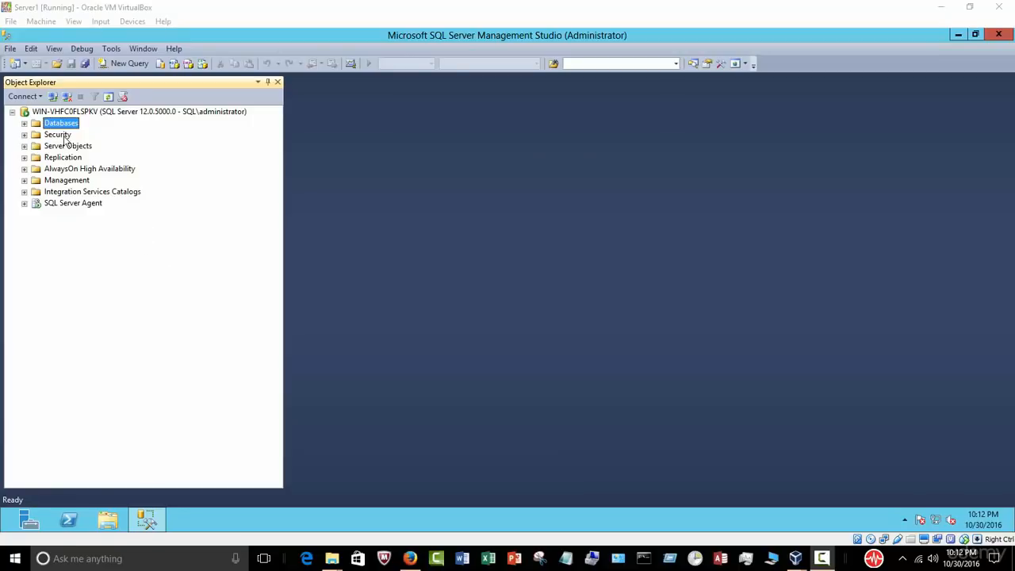
Step: Expand Databases and show AdventureWorks2014's Reports > Standard Reports submenu
{"action": "left_click", "coordinate": [24, 124]}
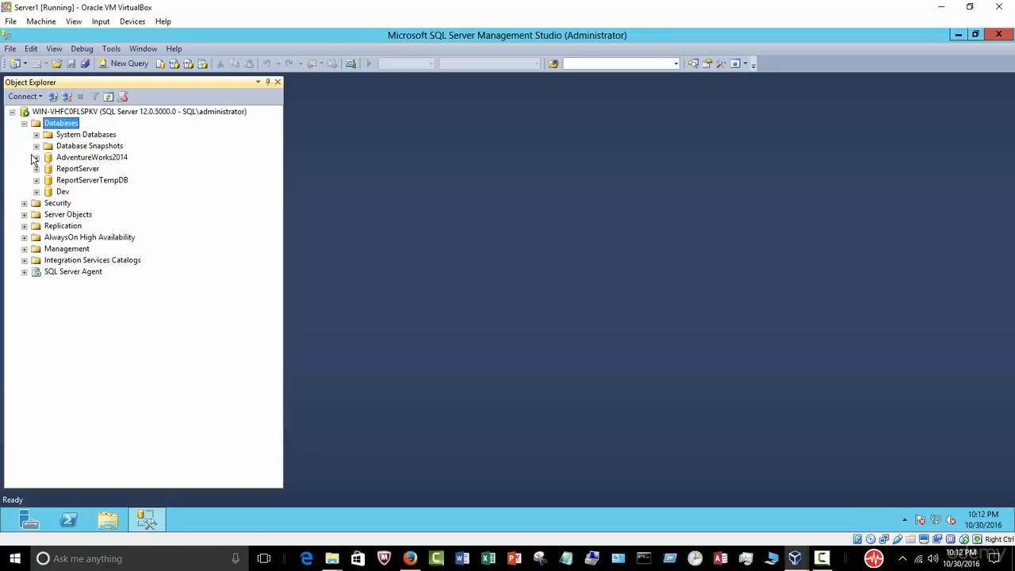
{"action": "right_click", "coordinate": [91, 159]}
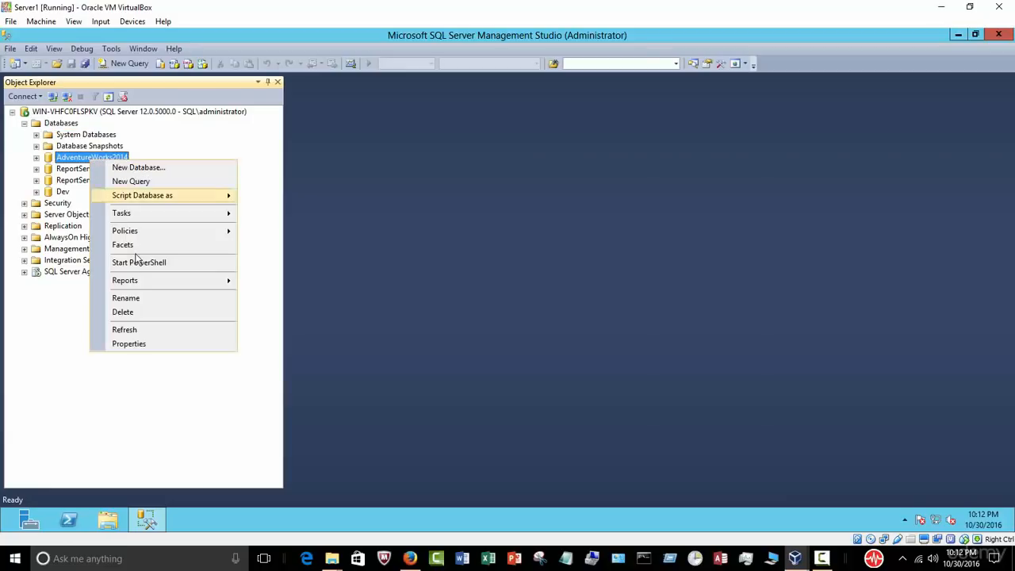
{"action": "mouse_move", "coordinate": [149, 281]}
{"action": "mouse_move", "coordinate": [298, 291]}
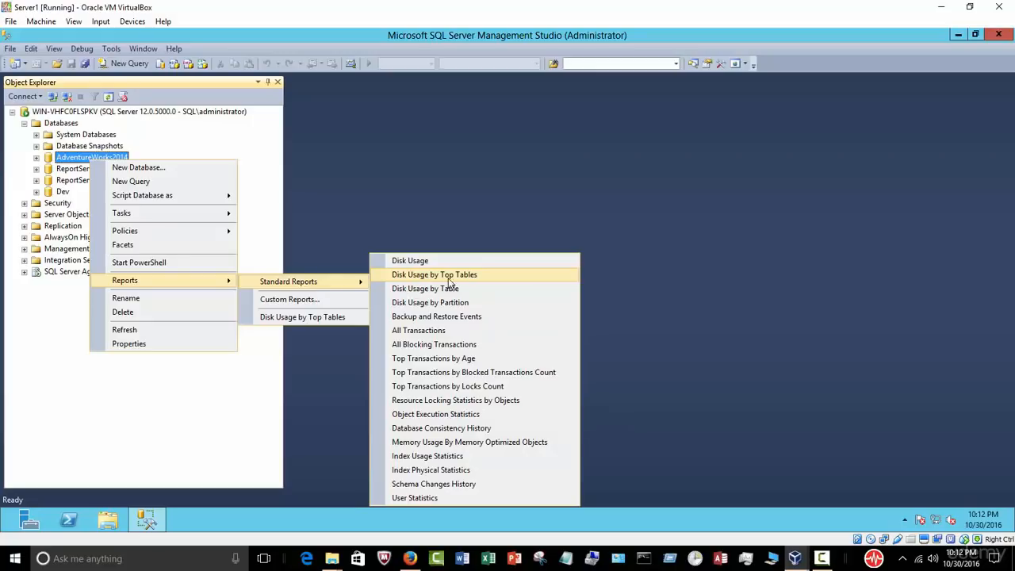
Step: Open the Disk Usage by Top Tables report and review sizes, with Person.Person largest at 85,840 KB
{"action": "left_click", "coordinate": [481, 275]}
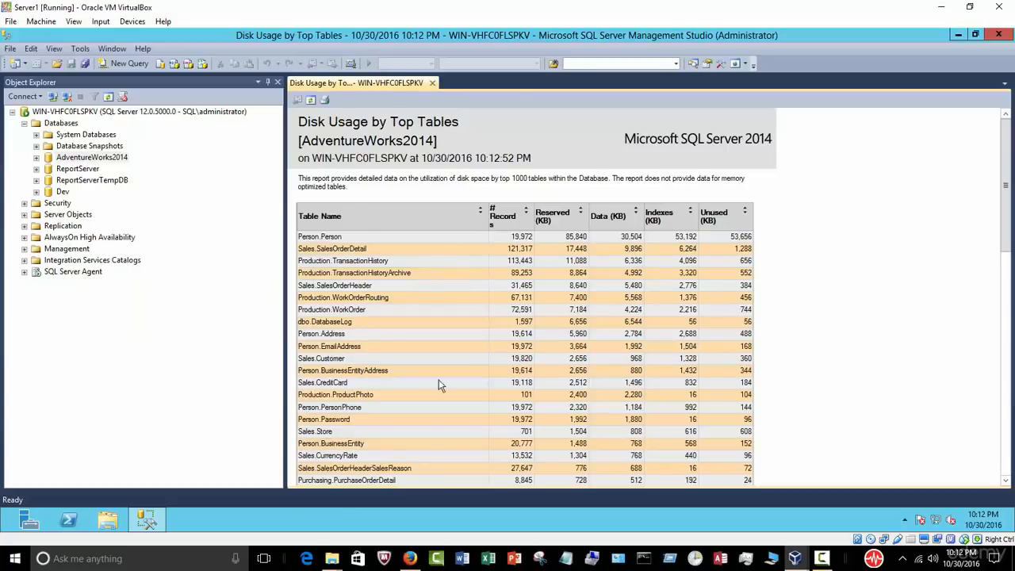
{"action": "left_click_drag", "start_coordinate": [1009, 172], "coordinate": [1006, 139]}
{"action": "scroll", "coordinate": [605, 333], "scroll_direction": "down", "scroll_amount": 6}
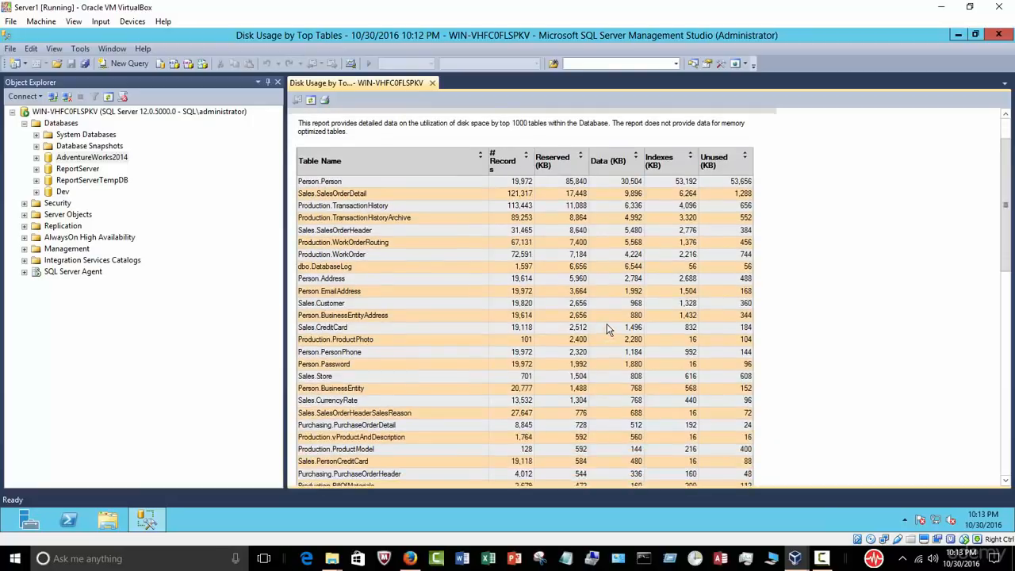
{"action": "scroll", "coordinate": [609, 326], "scroll_direction": "down", "scroll_amount": 8}
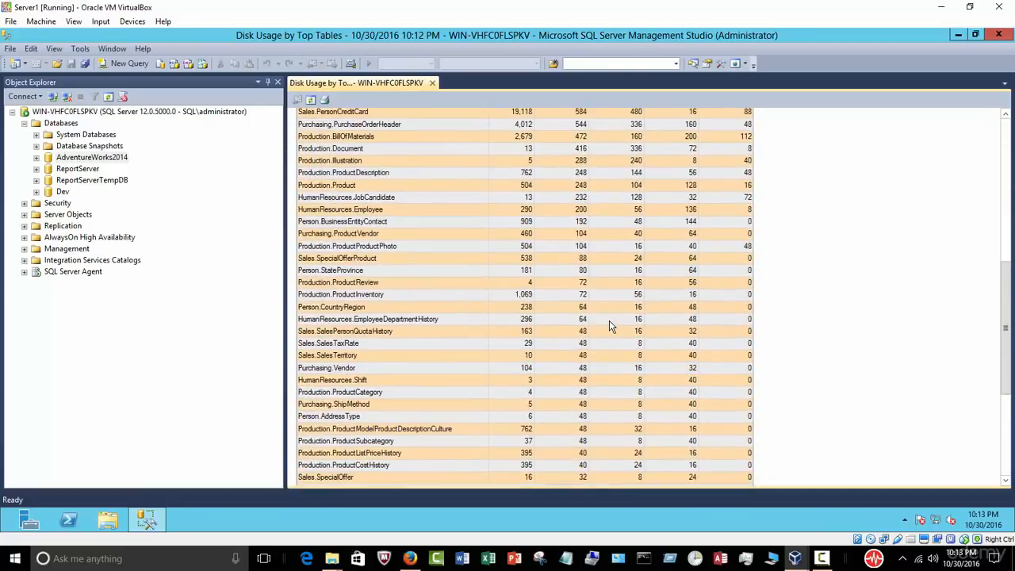
{"action": "scroll", "coordinate": [609, 325], "scroll_direction": "up", "scroll_amount": 12}
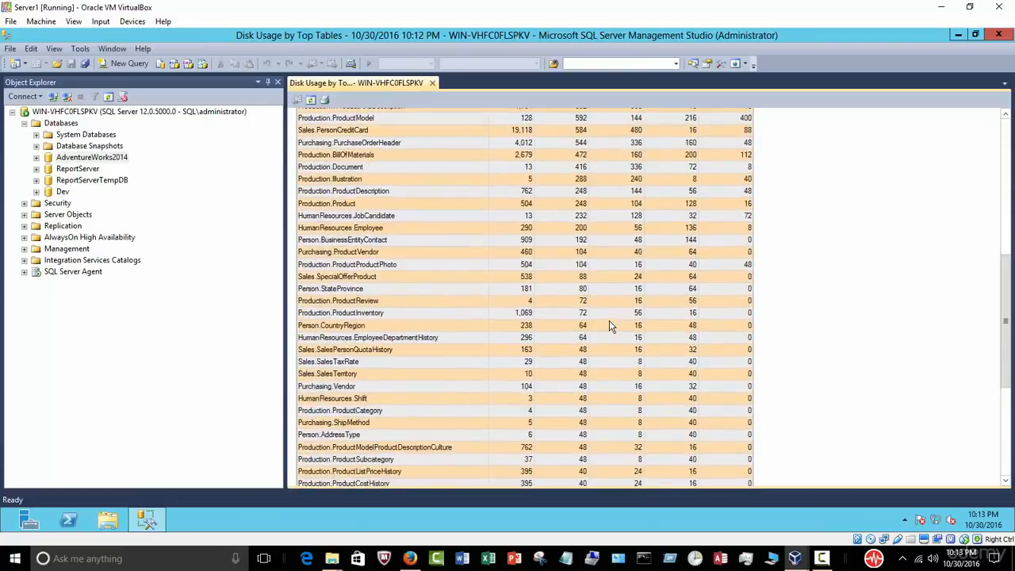
{"action": "scroll", "coordinate": [609, 325], "scroll_direction": "up", "scroll_amount": 4}
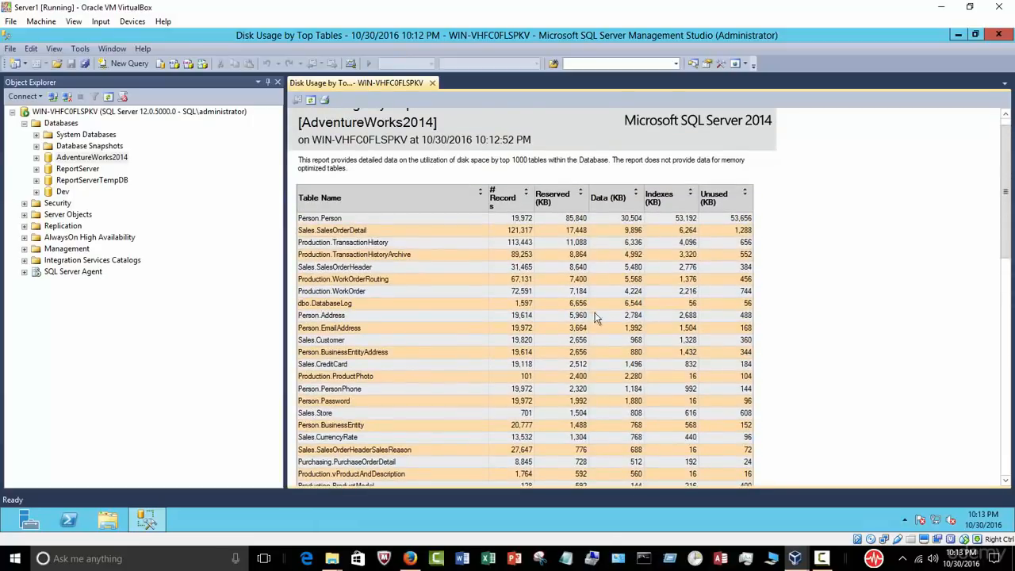
{"action": "scroll", "coordinate": [593, 321], "scroll_direction": "up", "scroll_amount": 1}
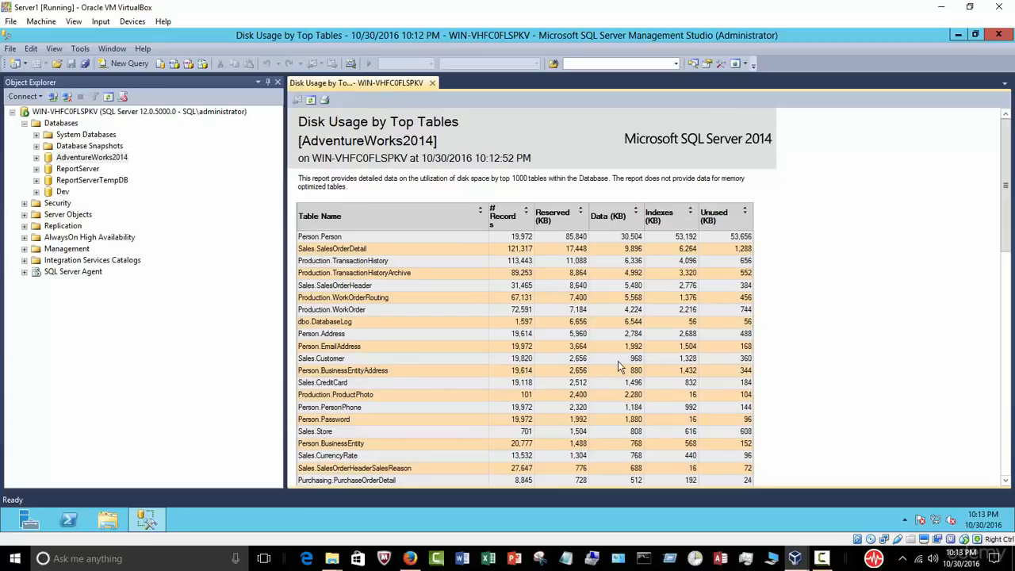
{"action": "right_click", "coordinate": [560, 301]}
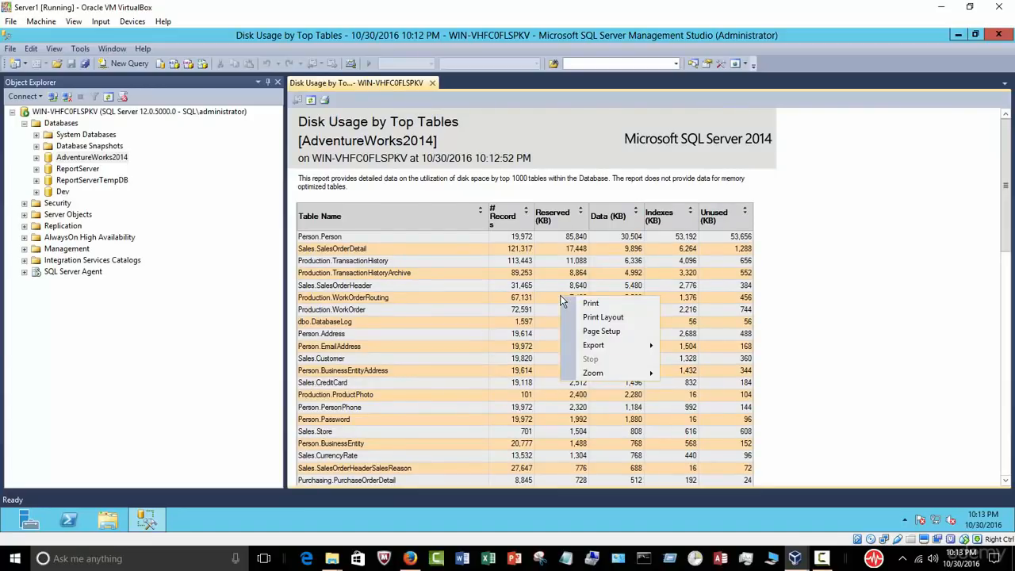
{"action": "mouse_move", "coordinate": [637, 349]}
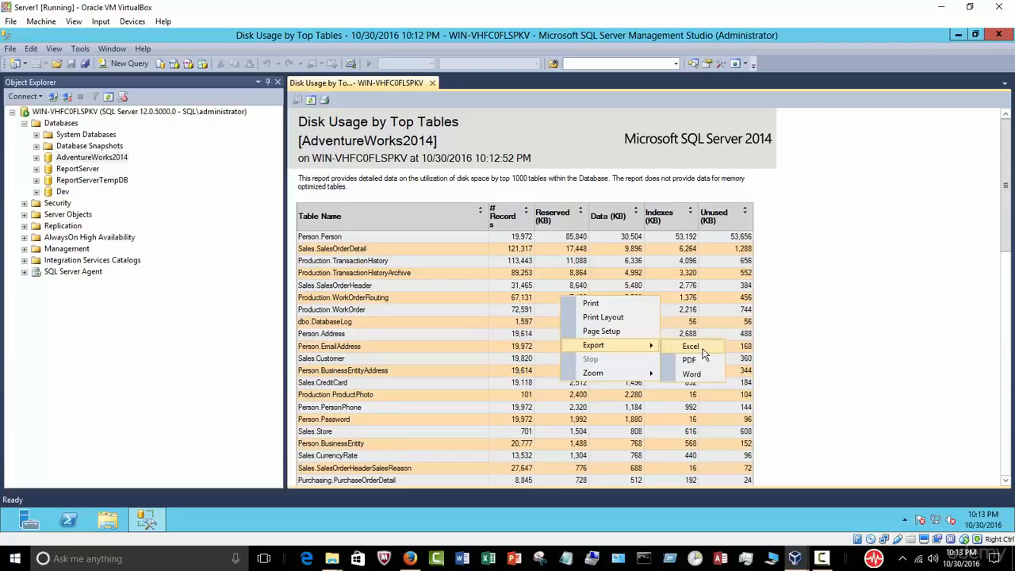
{"action": "left_click", "coordinate": [414, 252]}
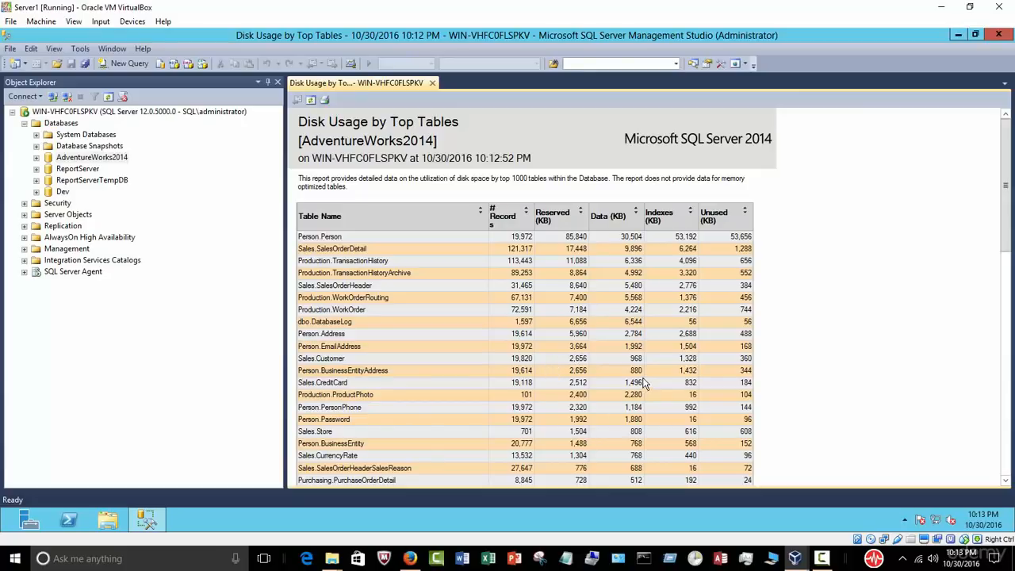
Step: Scroll the disk usage report, select AdventureWorks2014, then collapse the Databases folder
{"action": "scroll", "coordinate": [647, 380], "scroll_direction": "down", "scroll_amount": 1}
{"action": "scroll", "coordinate": [643, 376], "scroll_direction": "up", "scroll_amount": 1}
{"action": "scroll", "coordinate": [697, 365], "scroll_direction": "down", "scroll_amount": 1}
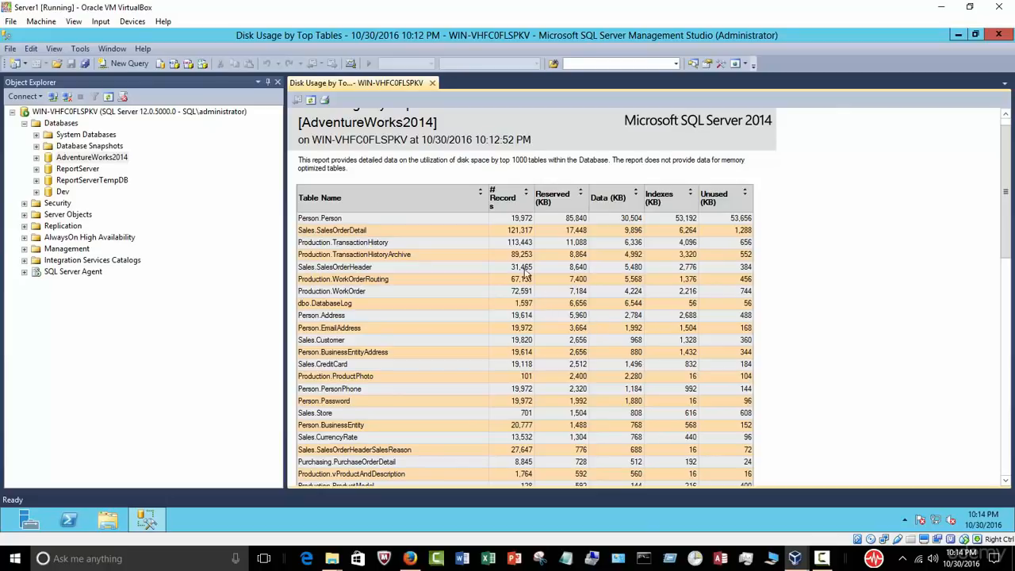
{"action": "left_click", "coordinate": [117, 159]}
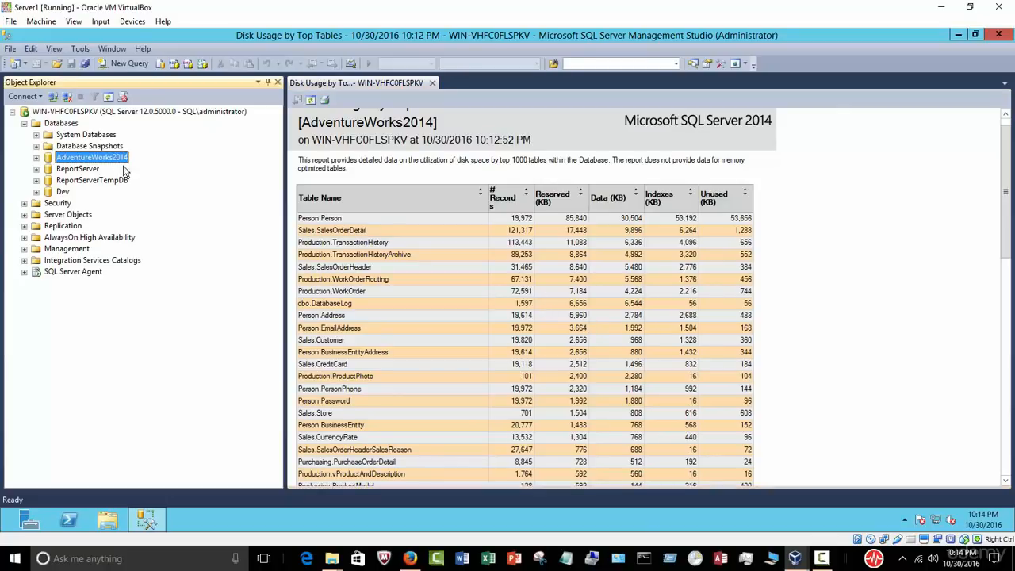
{"action": "left_click", "coordinate": [513, 264]}
{"action": "scroll", "coordinate": [514, 264], "scroll_direction": "up", "scroll_amount": 1}
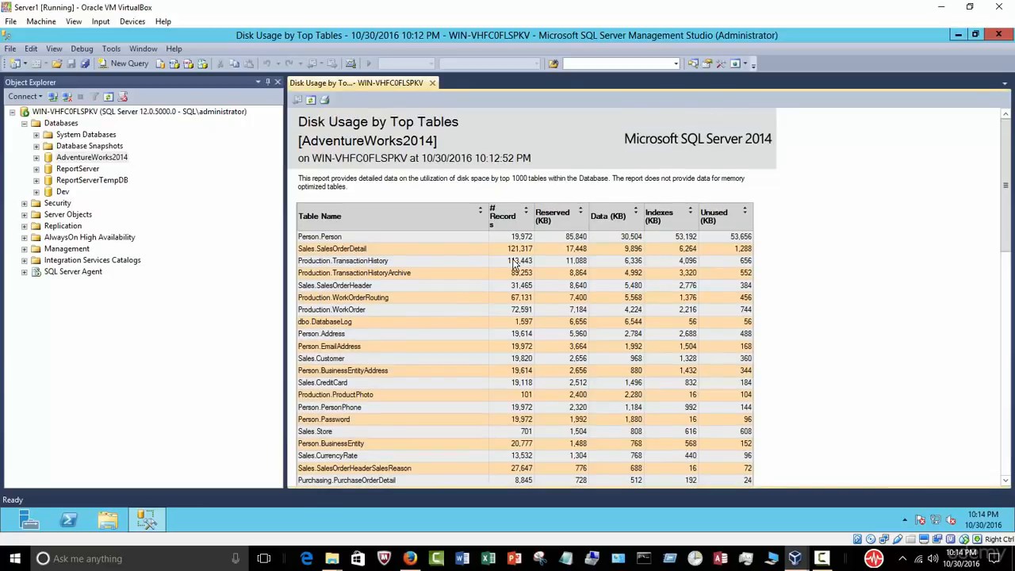
{"action": "scroll", "coordinate": [513, 264], "scroll_direction": "down", "scroll_amount": 7}
{"action": "scroll", "coordinate": [514, 264], "scroll_direction": "down", "scroll_amount": 10}
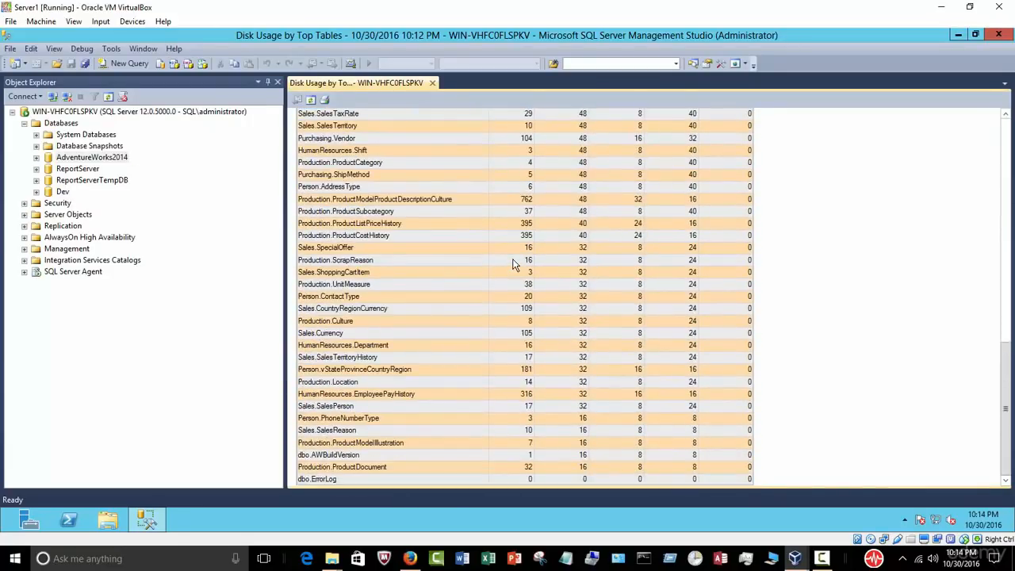
{"action": "scroll", "coordinate": [514, 264], "scroll_direction": "up", "scroll_amount": 17}
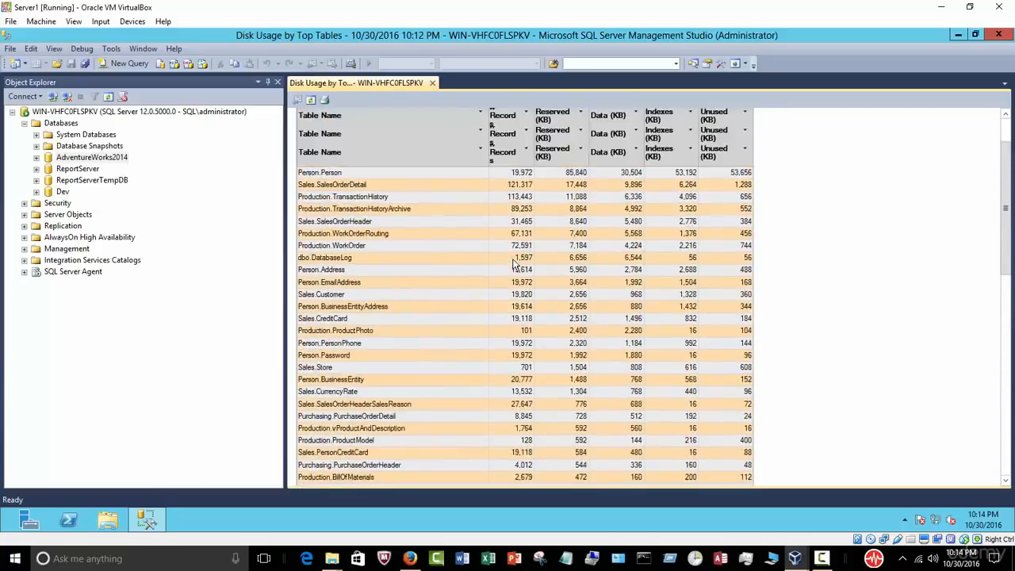
{"action": "scroll", "coordinate": [514, 264], "scroll_direction": "up", "scroll_amount": 3}
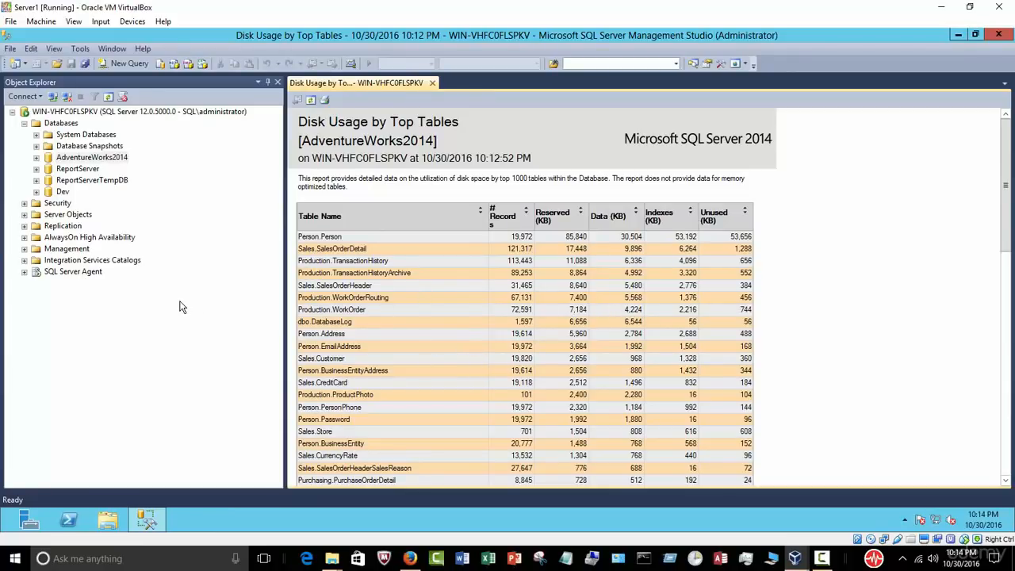
{"action": "left_click", "coordinate": [25, 123]}
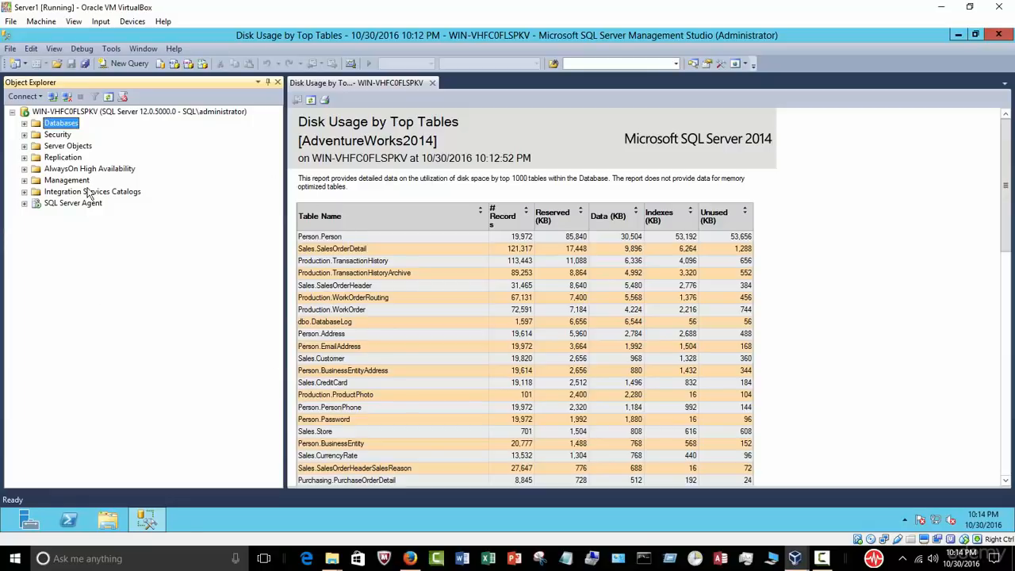
Step: Expand Databases and browse System Databases and AdventureWorks2014, selecting master
{"action": "left_click", "coordinate": [25, 124]}
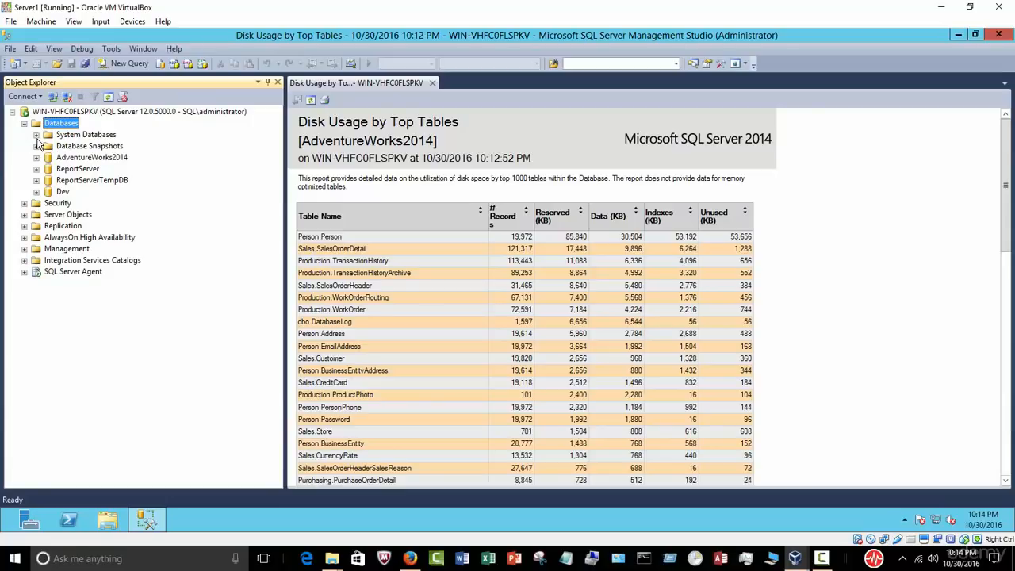
{"action": "left_click", "coordinate": [35, 135]}
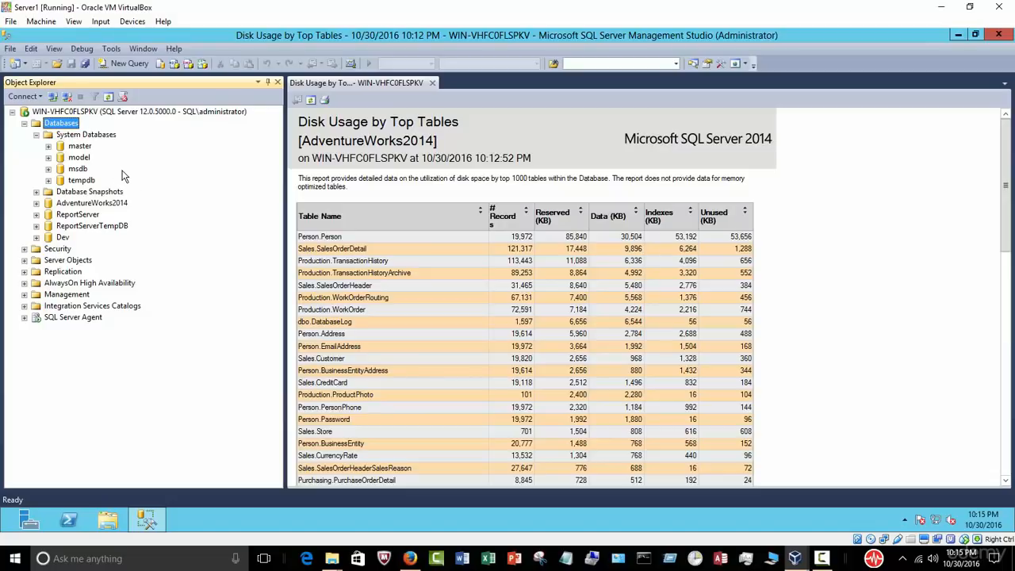
{"action": "left_click", "coordinate": [36, 134]}
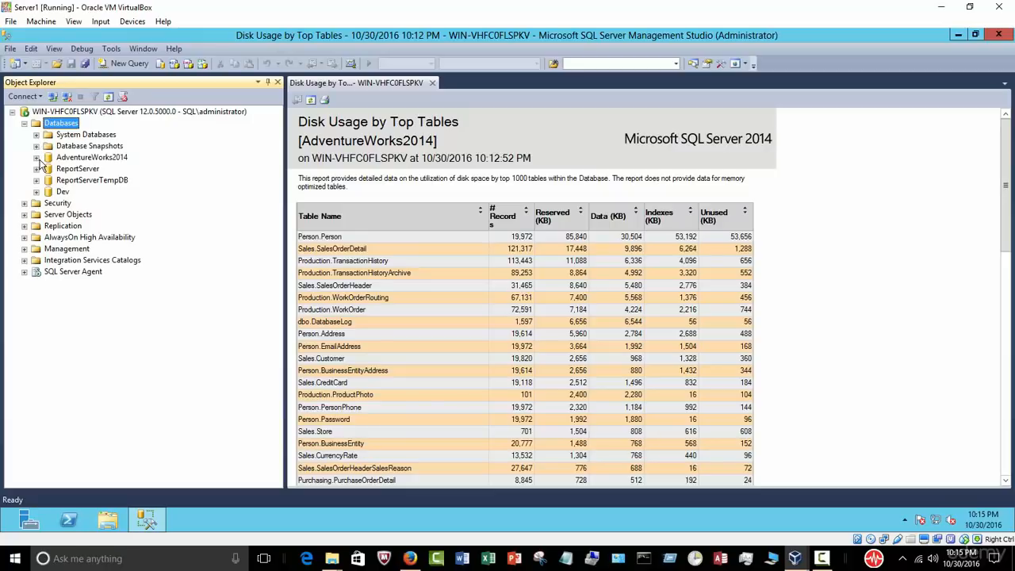
{"action": "left_click", "coordinate": [35, 157]}
{"action": "left_click", "coordinate": [35, 157]}
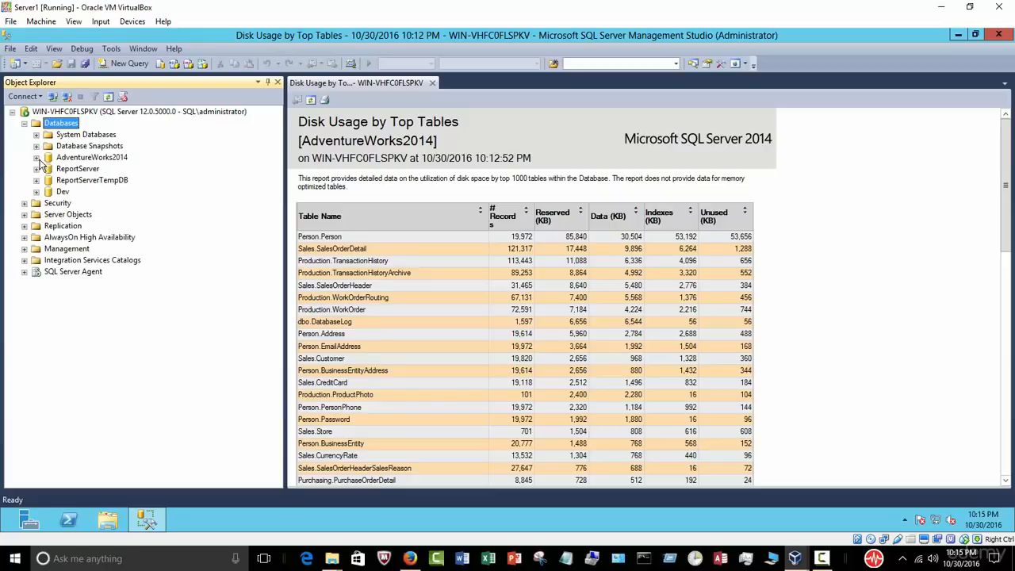
{"action": "left_click", "coordinate": [84, 160]}
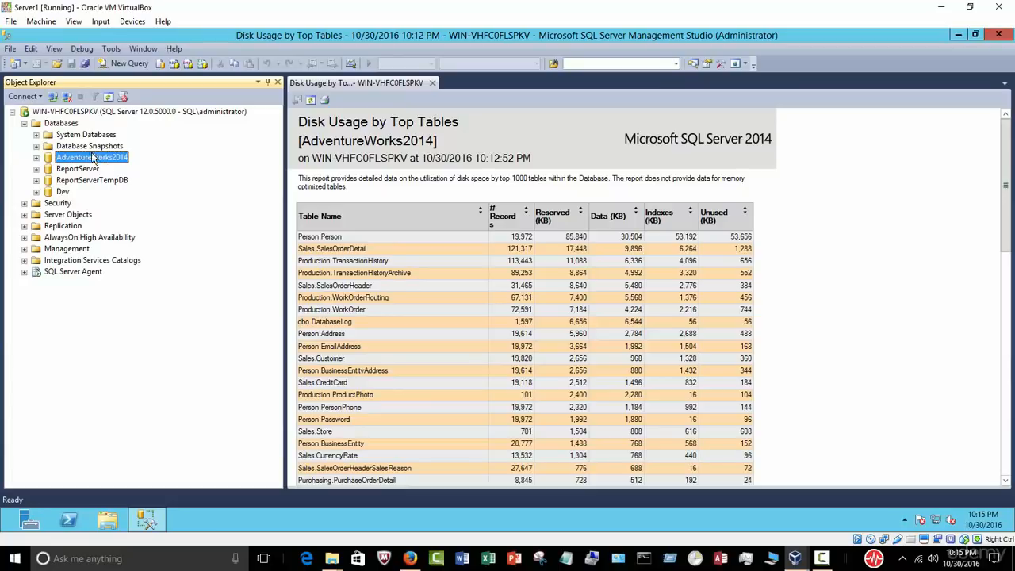
{"action": "left_click", "coordinate": [36, 136]}
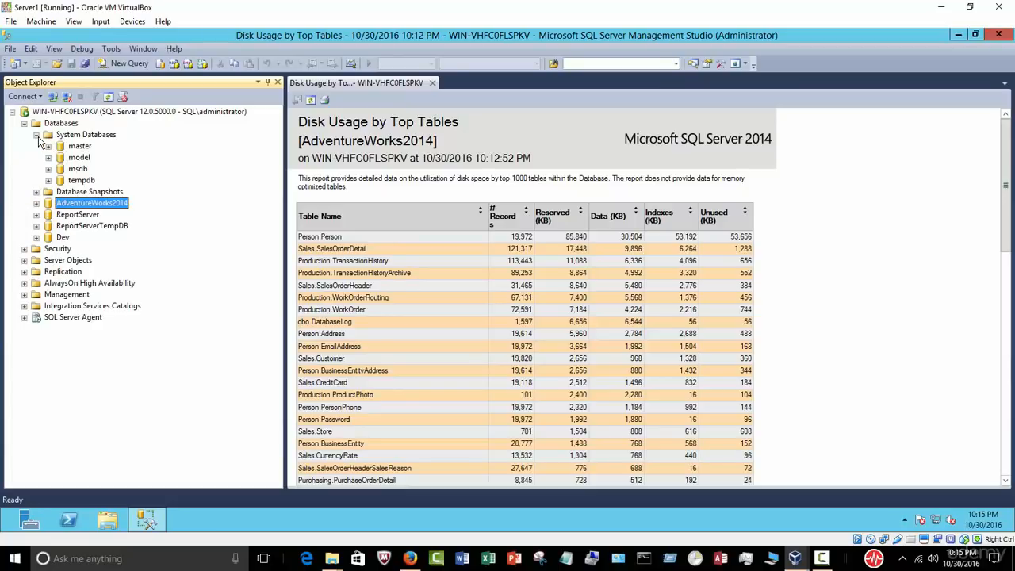
{"action": "left_click", "coordinate": [86, 147]}
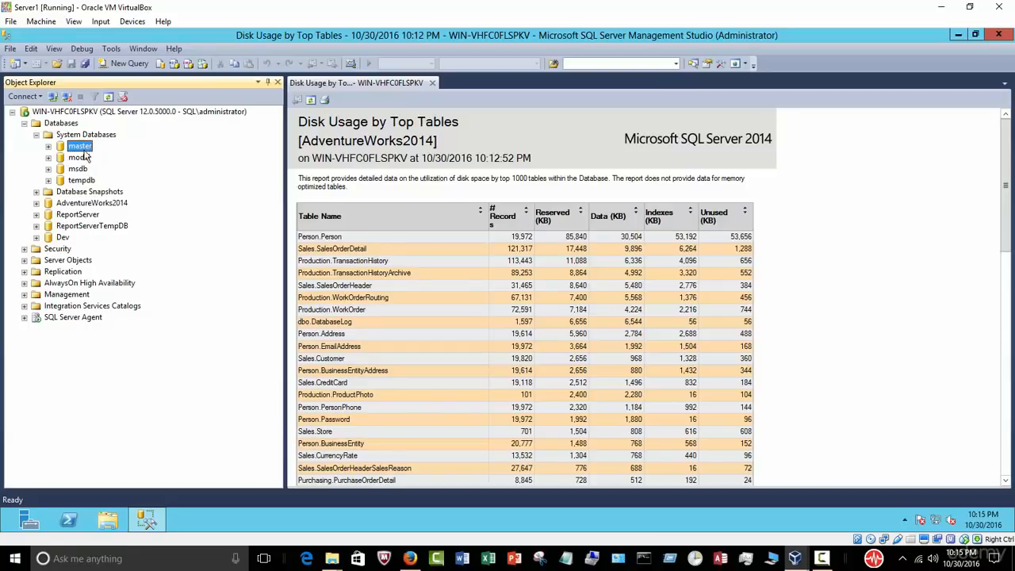
{"action": "left_click", "coordinate": [36, 135]}
Step: Select AdventureWorks2014, ReportServer and ReportServerTempDB, then collapse the Databases list
{"action": "left_click", "coordinate": [92, 158]}
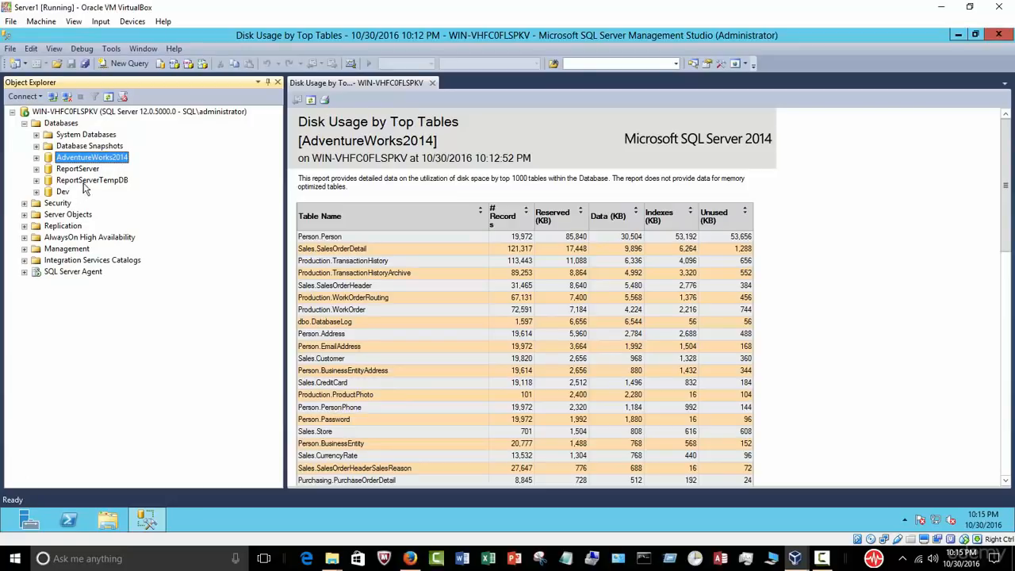
{"action": "left_click", "coordinate": [88, 170]}
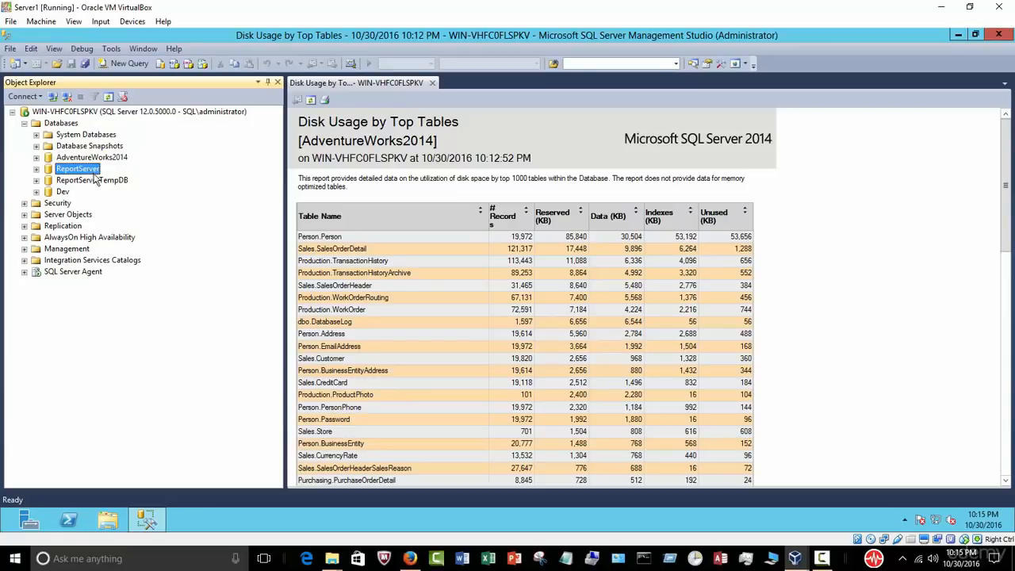
{"action": "left_click", "coordinate": [93, 182]}
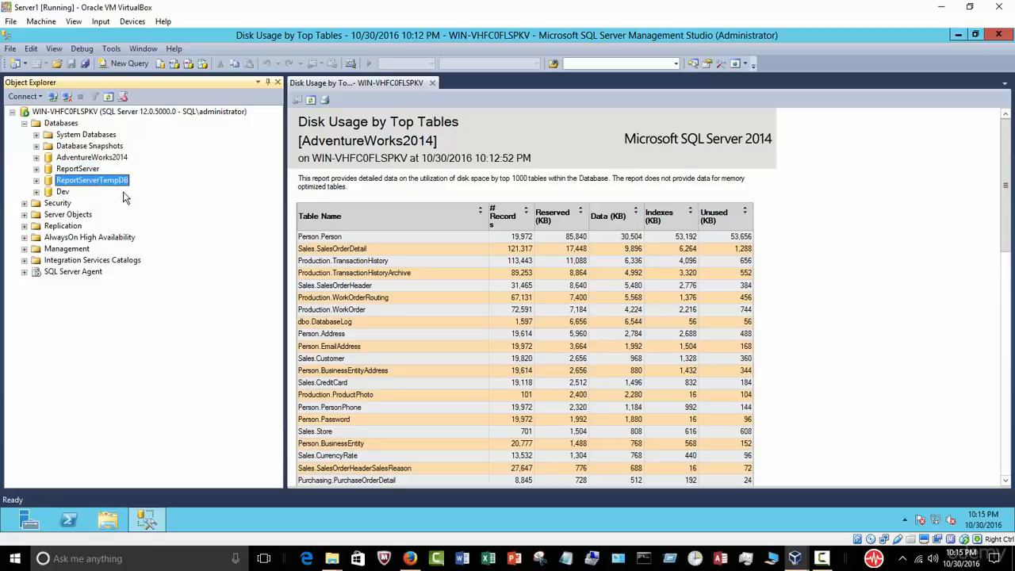
{"action": "left_click", "coordinate": [87, 170]}
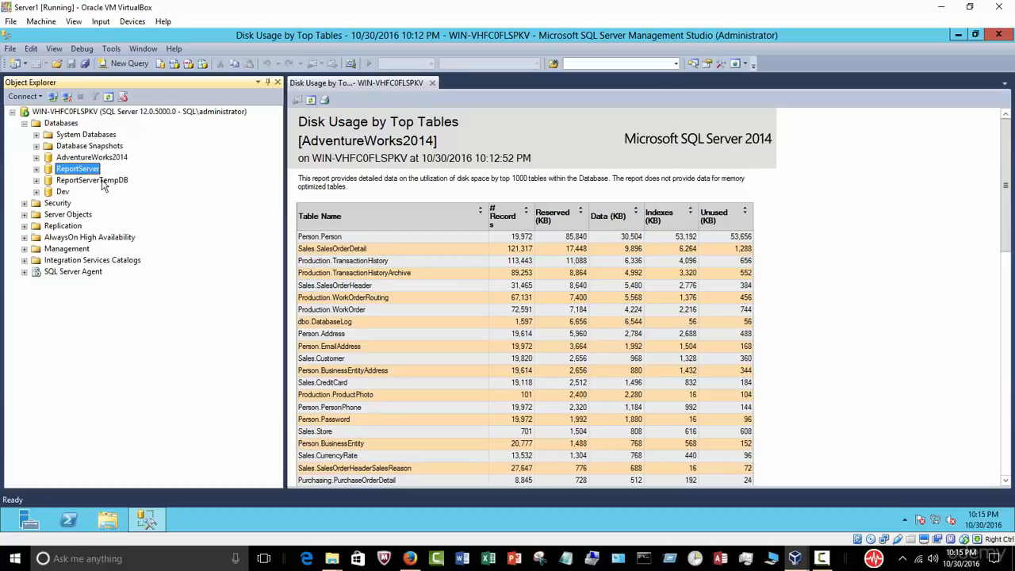
{"action": "left_click", "coordinate": [25, 123]}
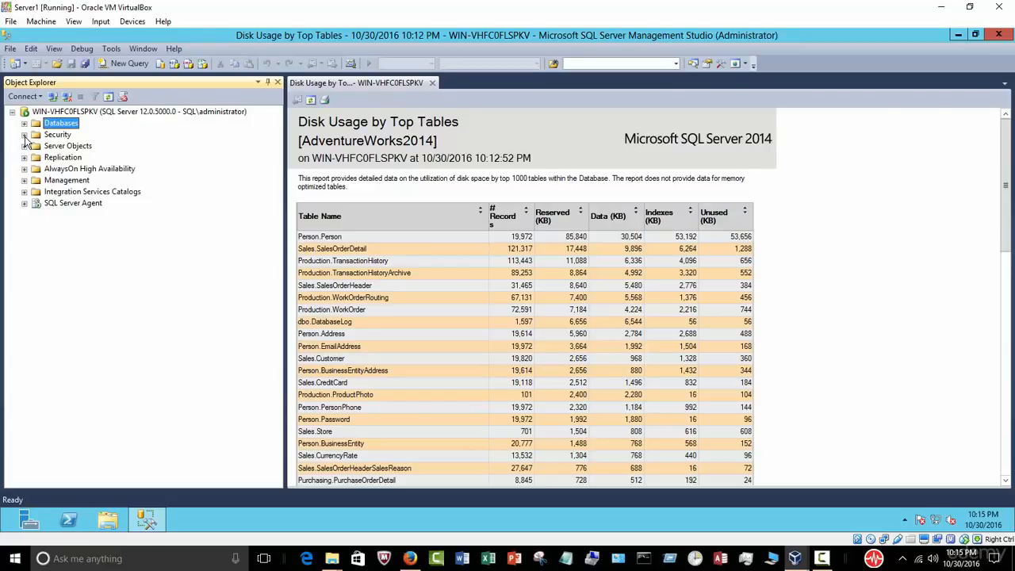
Step: Expand Security, review Logins, and list the Server Roles with sysadmin selected
{"action": "left_click", "coordinate": [25, 135]}
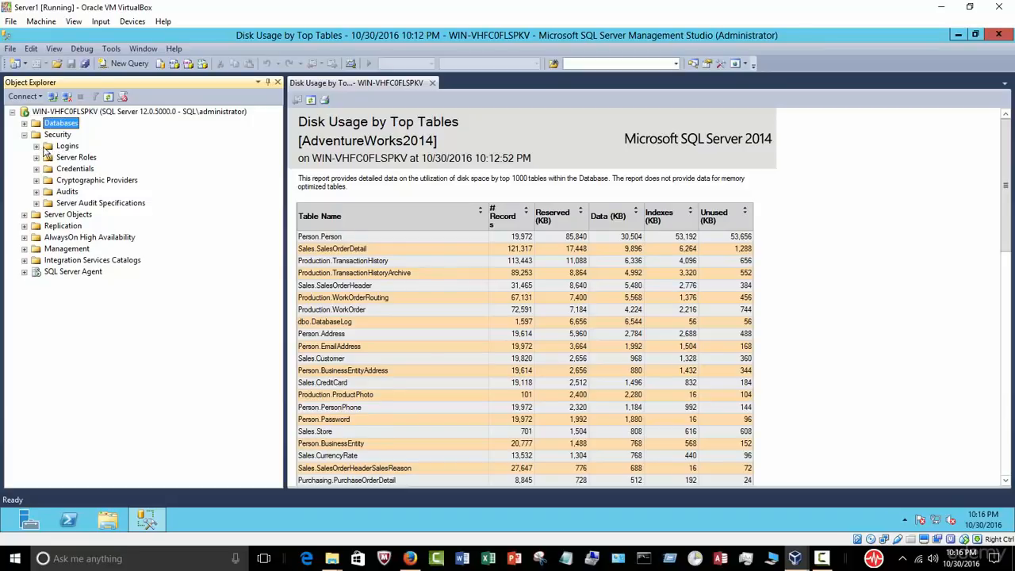
{"action": "left_click", "coordinate": [35, 147]}
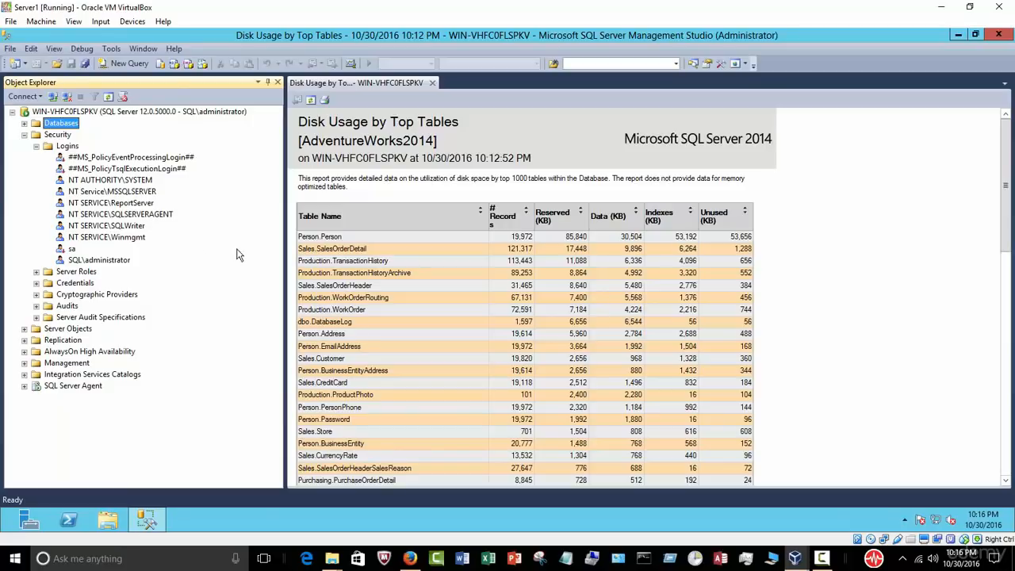
{"action": "left_click", "coordinate": [36, 146]}
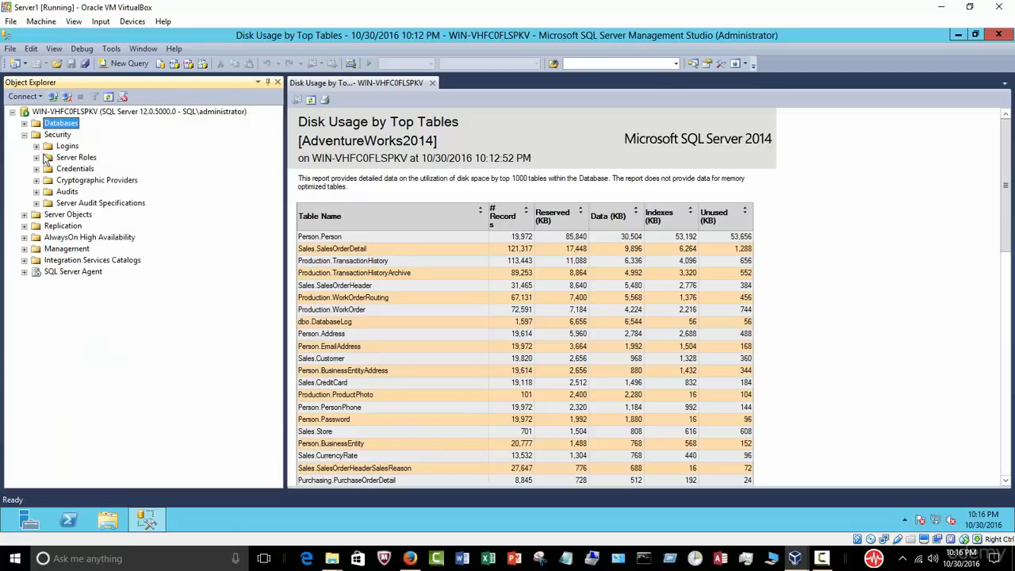
{"action": "left_click", "coordinate": [68, 146]}
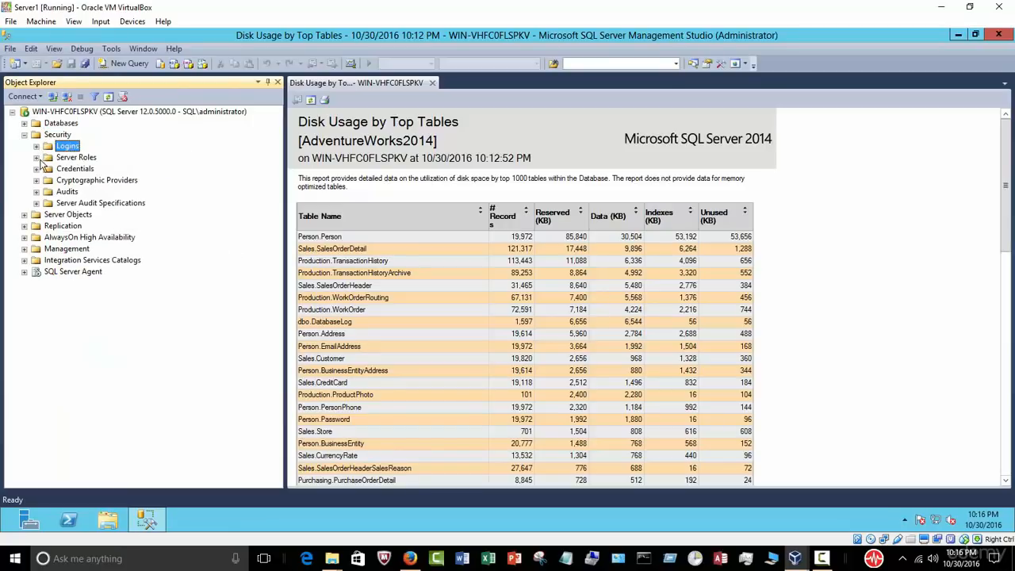
{"action": "left_click", "coordinate": [35, 157]}
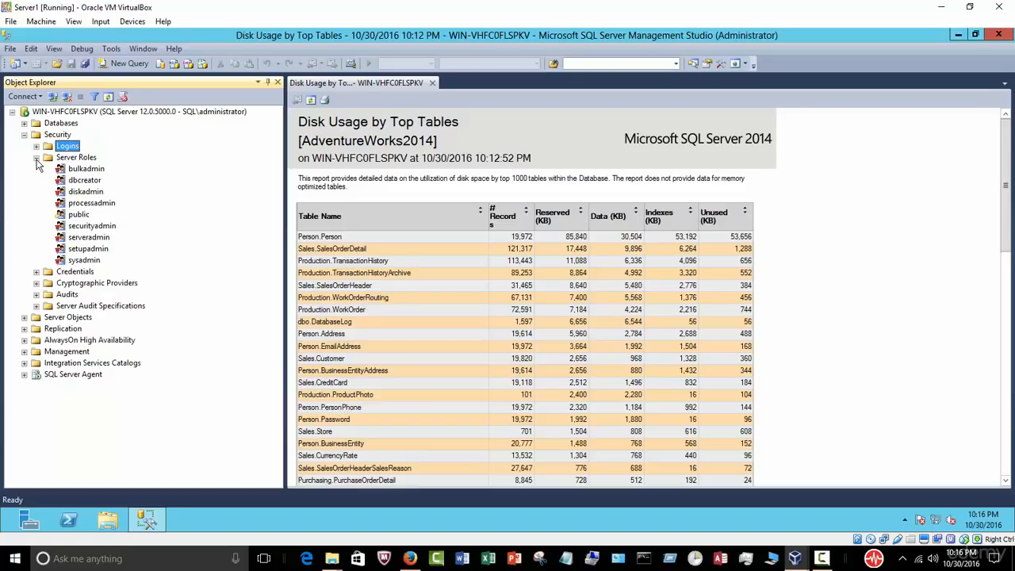
{"action": "left_click", "coordinate": [87, 160]}
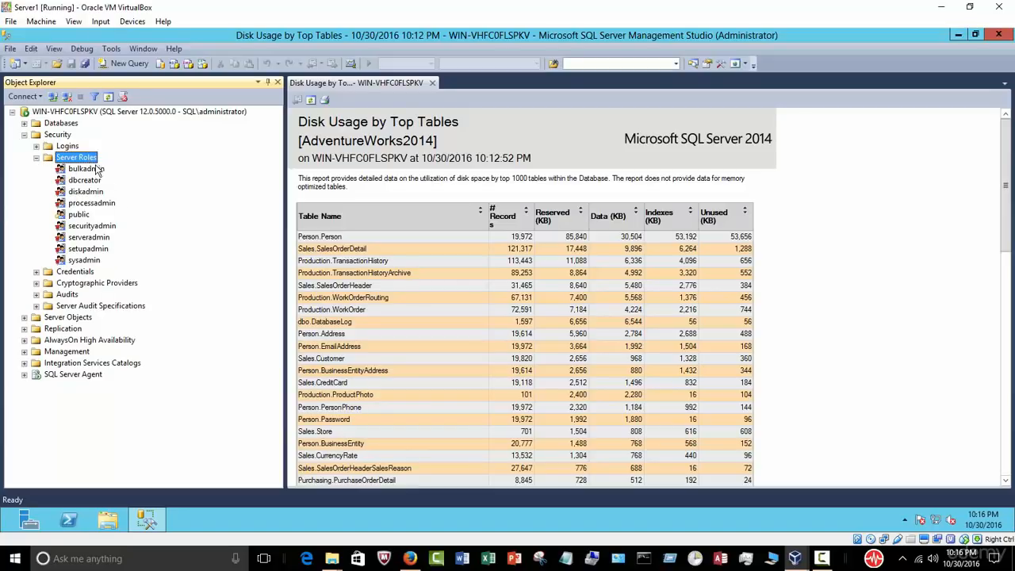
{"action": "left_click", "coordinate": [84, 261]}
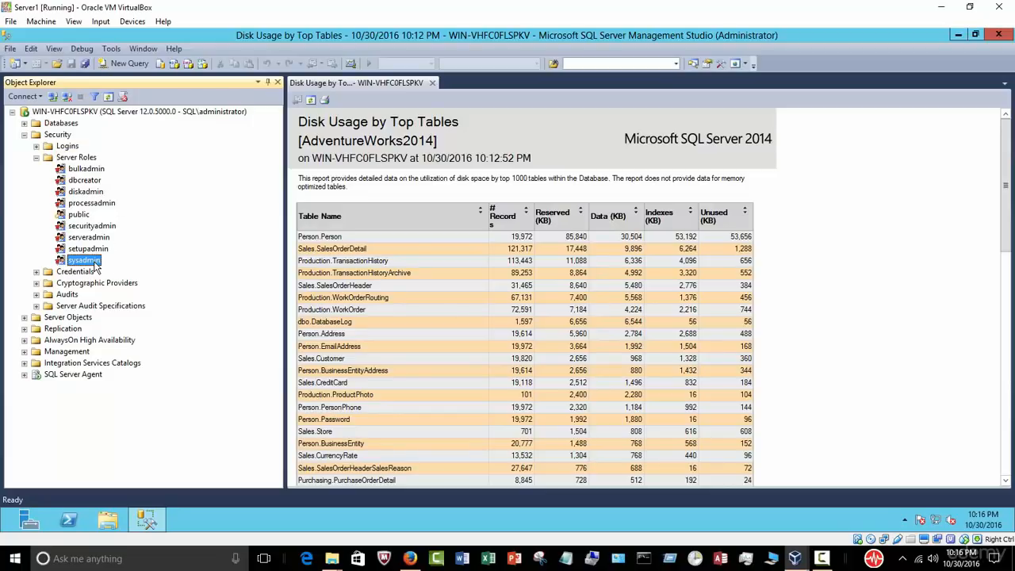
Step: View the sysadmin role's members in Server Role Properties, cancel, and collapse Server Roles
{"action": "double_click", "coordinate": [99, 267]}
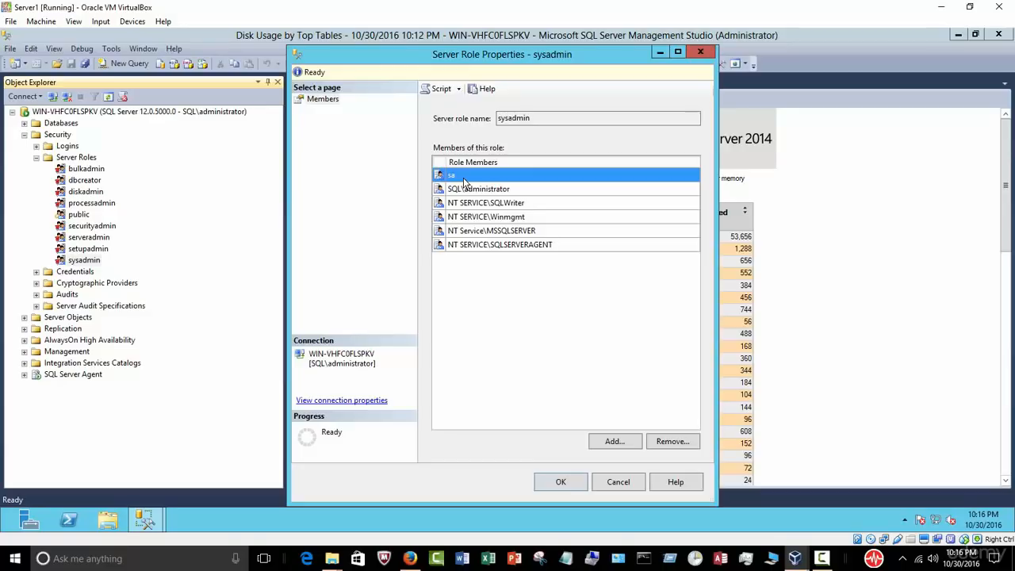
{"action": "left_click", "coordinate": [617, 482]}
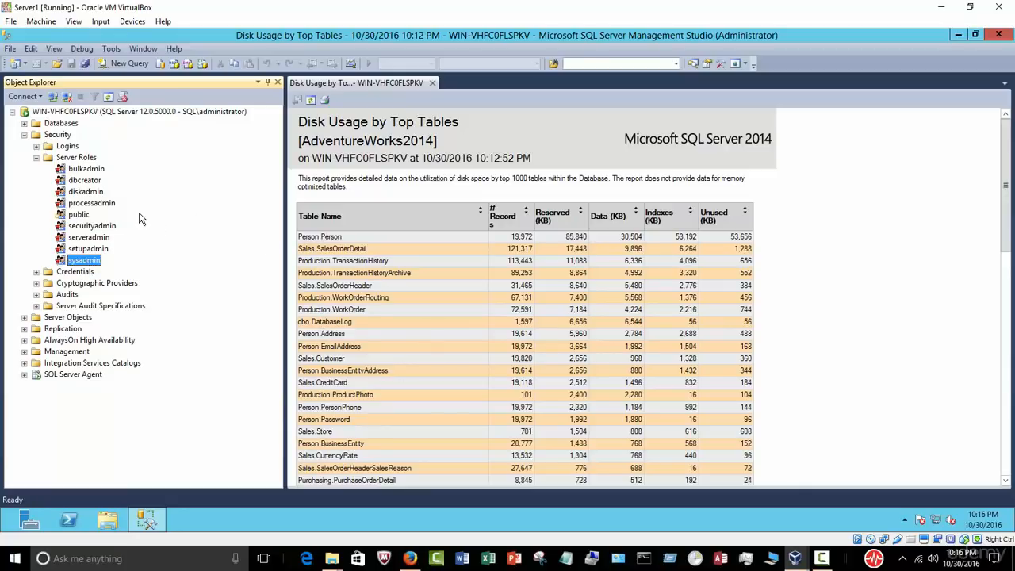
{"action": "left_click", "coordinate": [36, 159]}
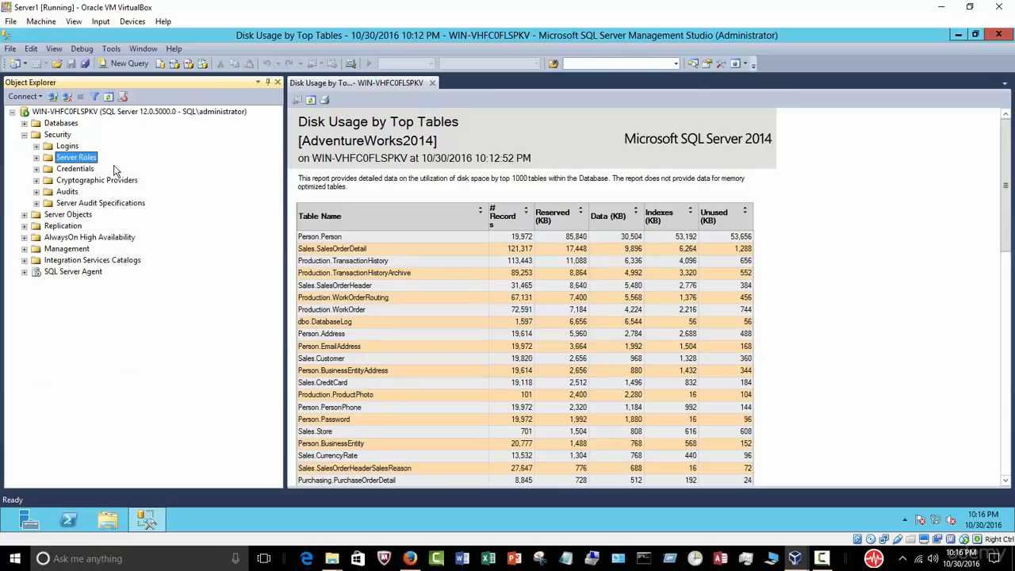
Step: Collapse Security, glance at Replication, and select AlwaysOn High Availability
{"action": "left_click", "coordinate": [24, 135]}
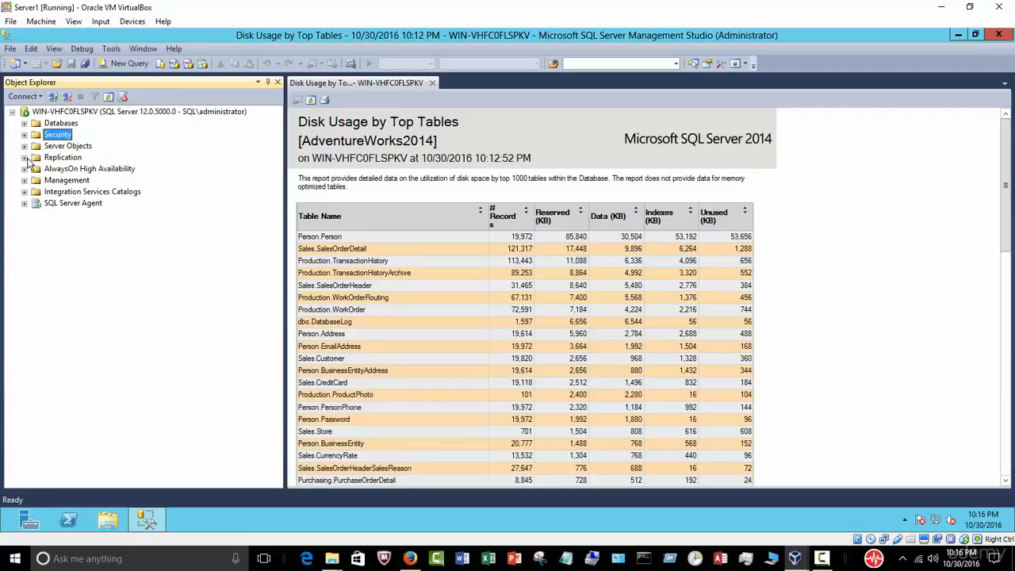
{"action": "left_click", "coordinate": [24, 158]}
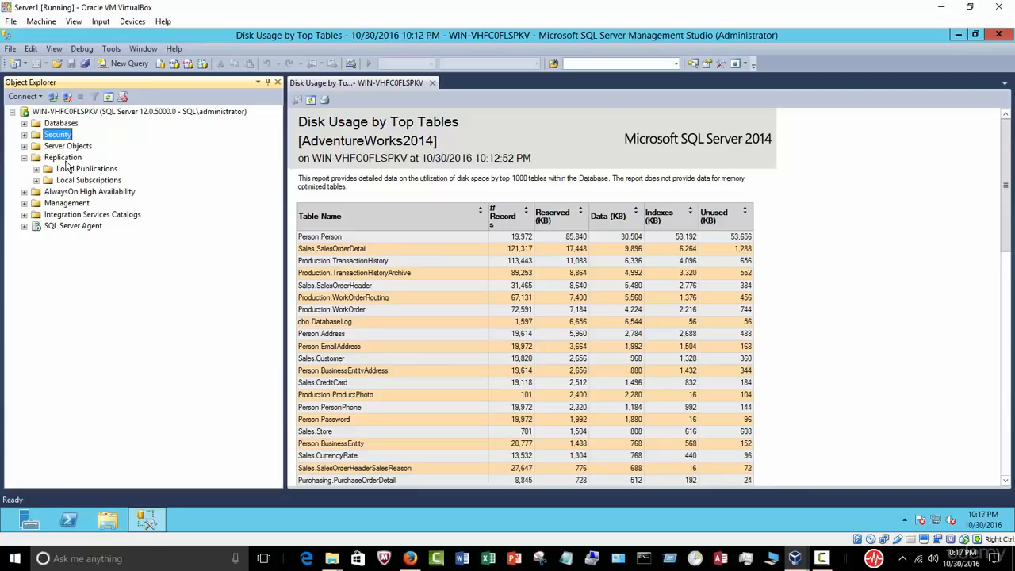
{"action": "left_click", "coordinate": [25, 159]}
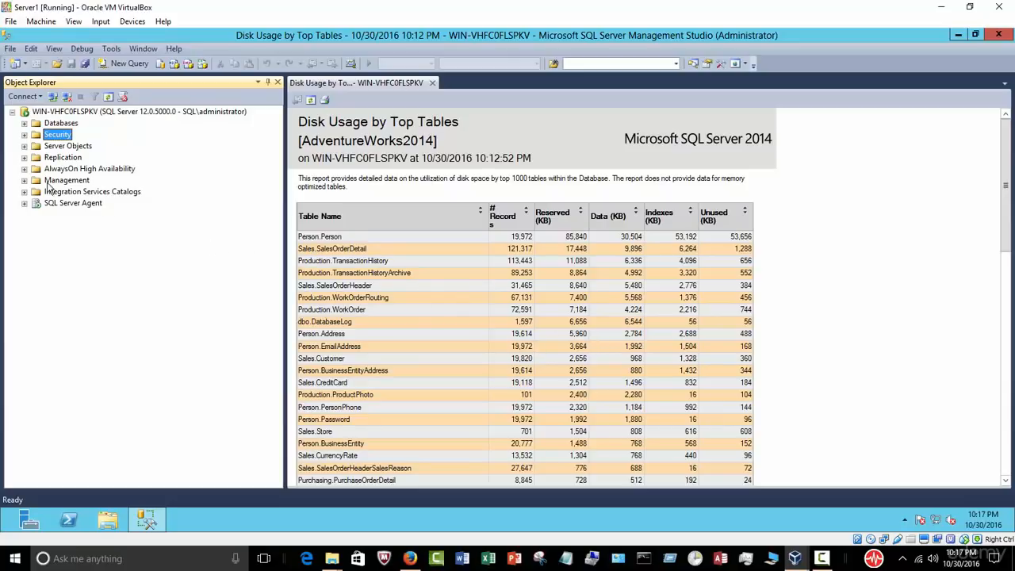
{"action": "left_click", "coordinate": [66, 169]}
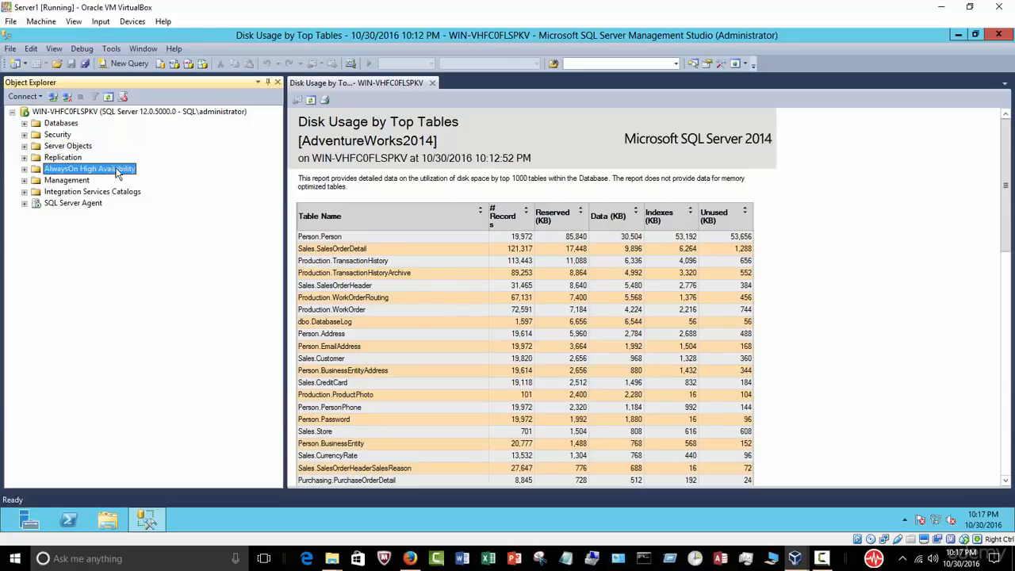
Step: Expand SQL Server Agent Jobs and the Databases list, selecting AdventureWorks2014
{"action": "left_click", "coordinate": [25, 203]}
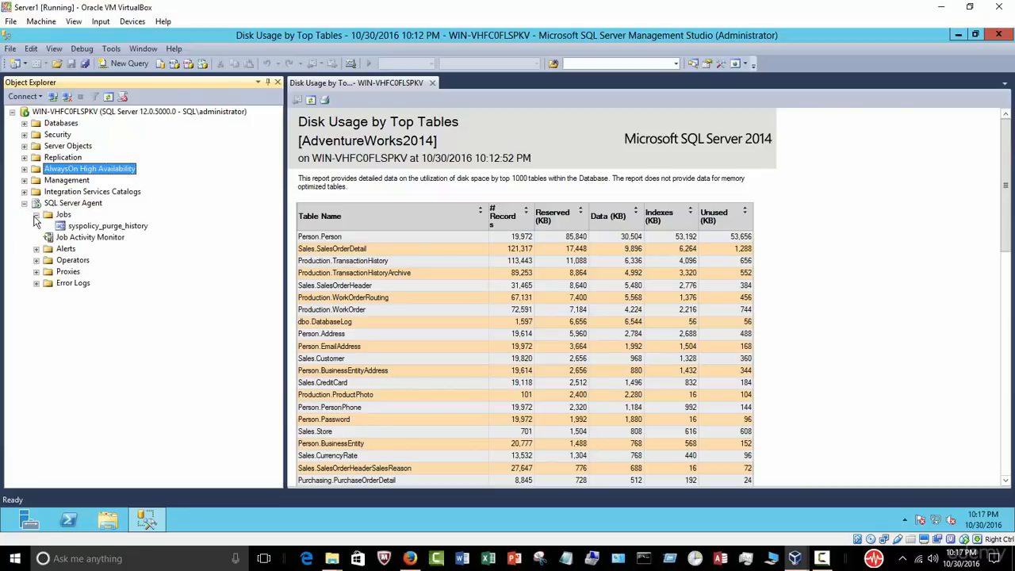
{"action": "left_click", "coordinate": [36, 215]}
{"action": "left_click", "coordinate": [25, 124]}
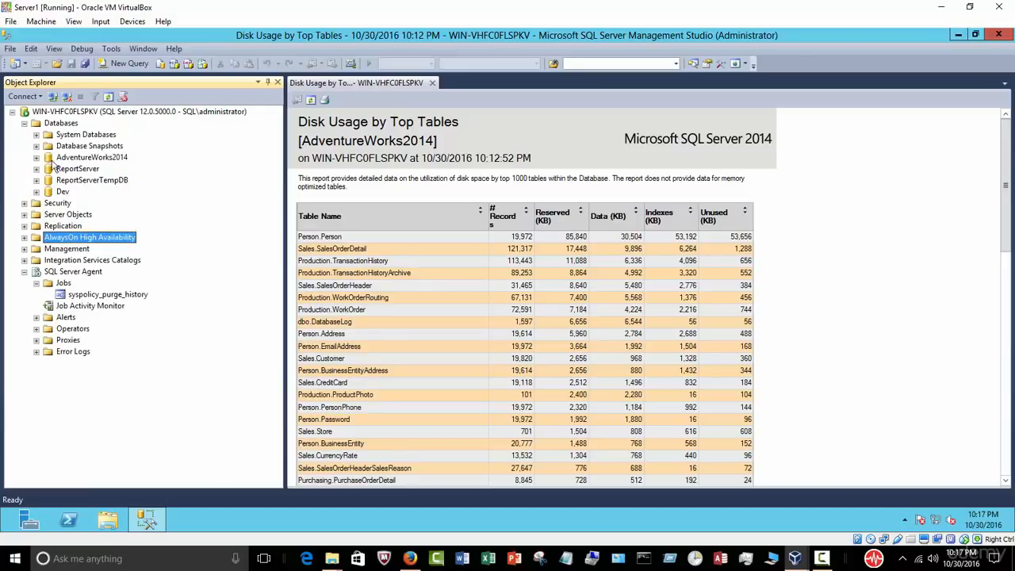
{"action": "left_click", "coordinate": [96, 162]}
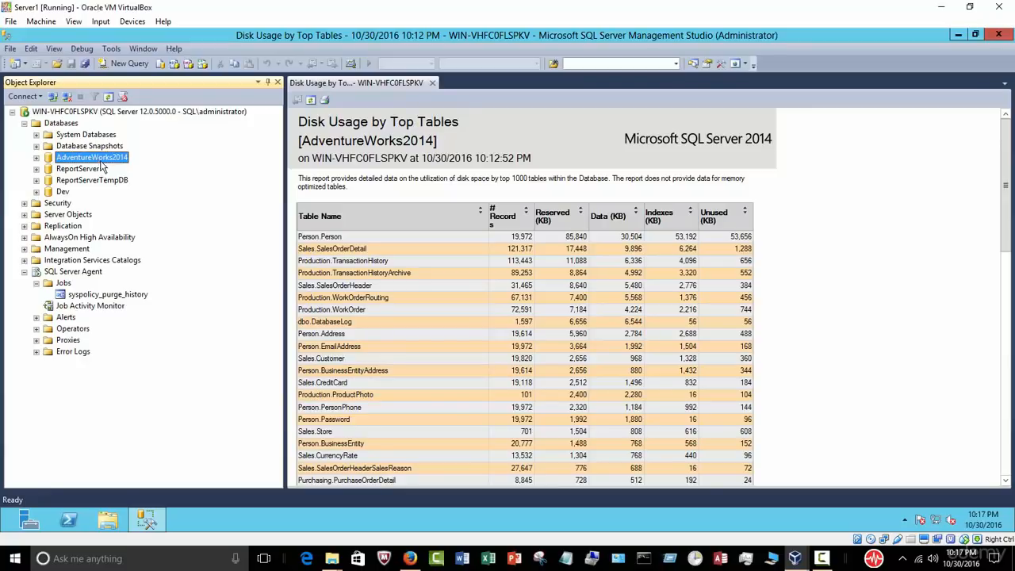
{"action": "right_click", "coordinate": [109, 158]}
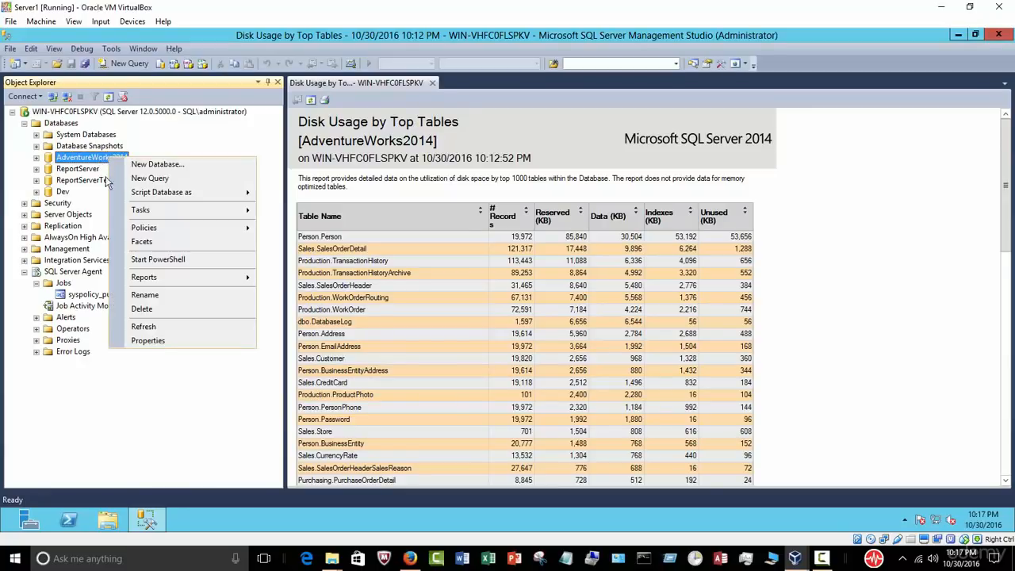
{"action": "mouse_move", "coordinate": [160, 208]}
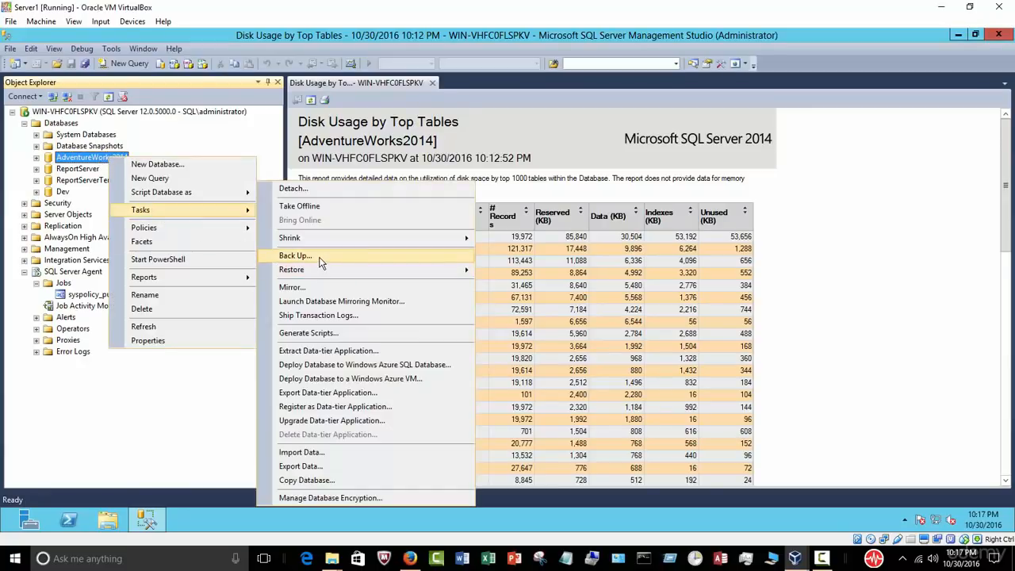
{"action": "left_click", "coordinate": [317, 255]}
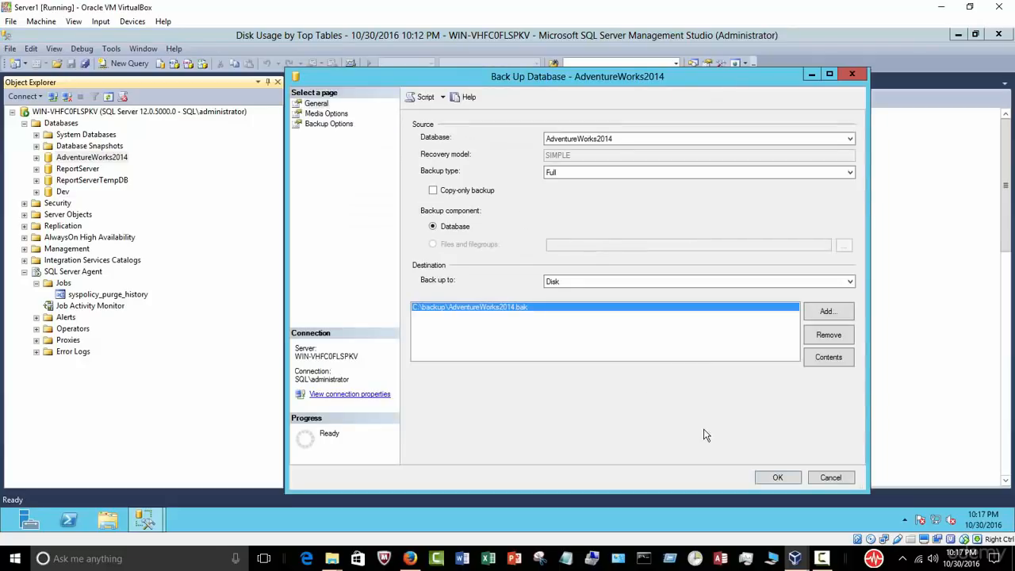
{"action": "left_click", "coordinate": [831, 478]}
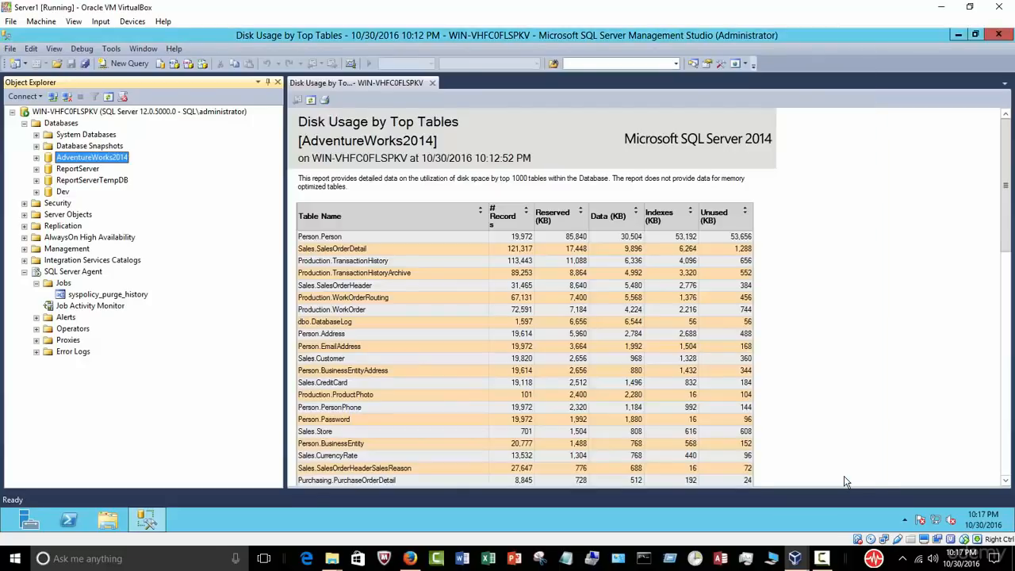
{"action": "left_click", "coordinate": [83, 275]}
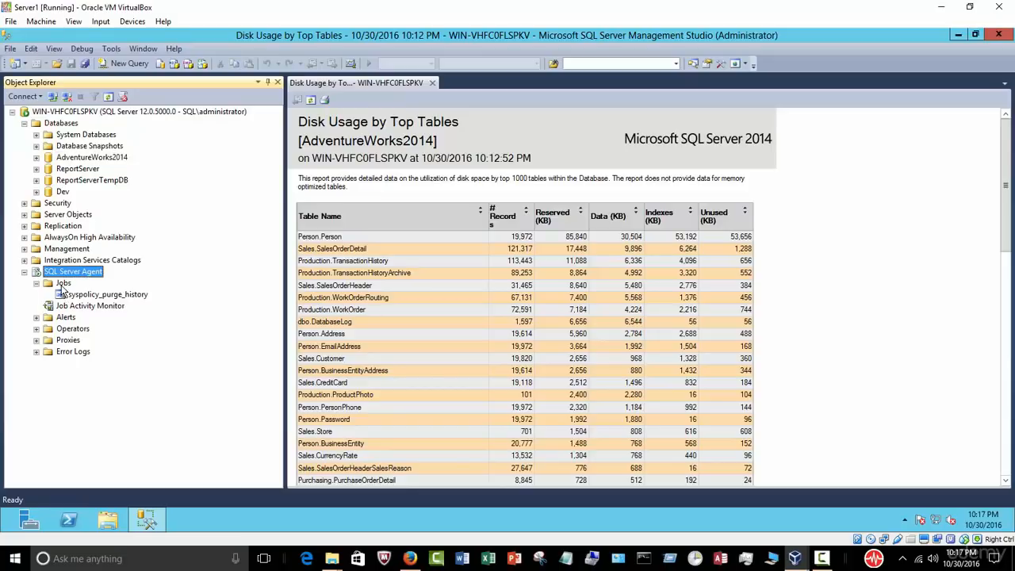
{"action": "right_click", "coordinate": [64, 286]}
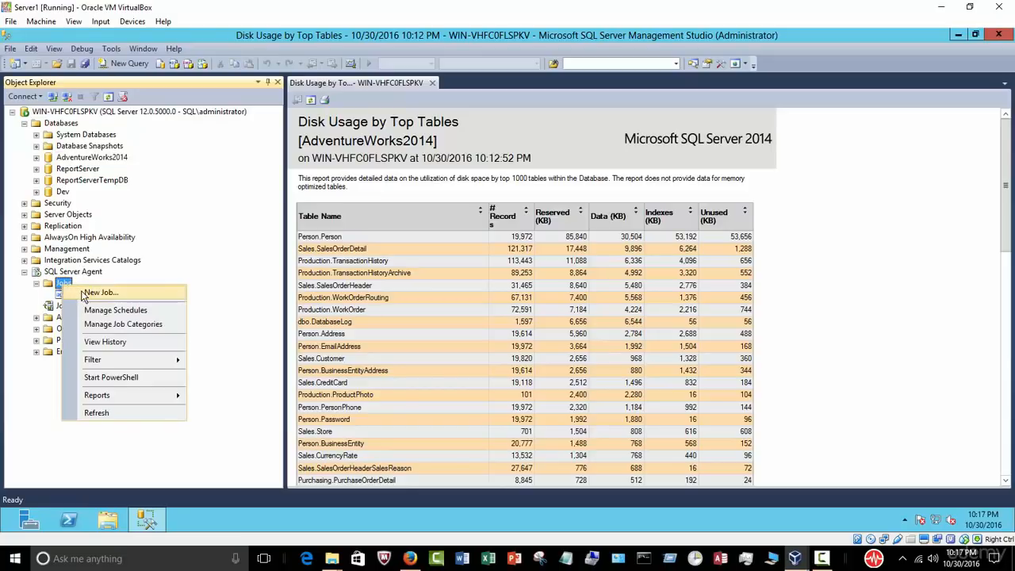
{"action": "left_click", "coordinate": [86, 292]}
{"action": "left_click", "coordinate": [533, 208]}
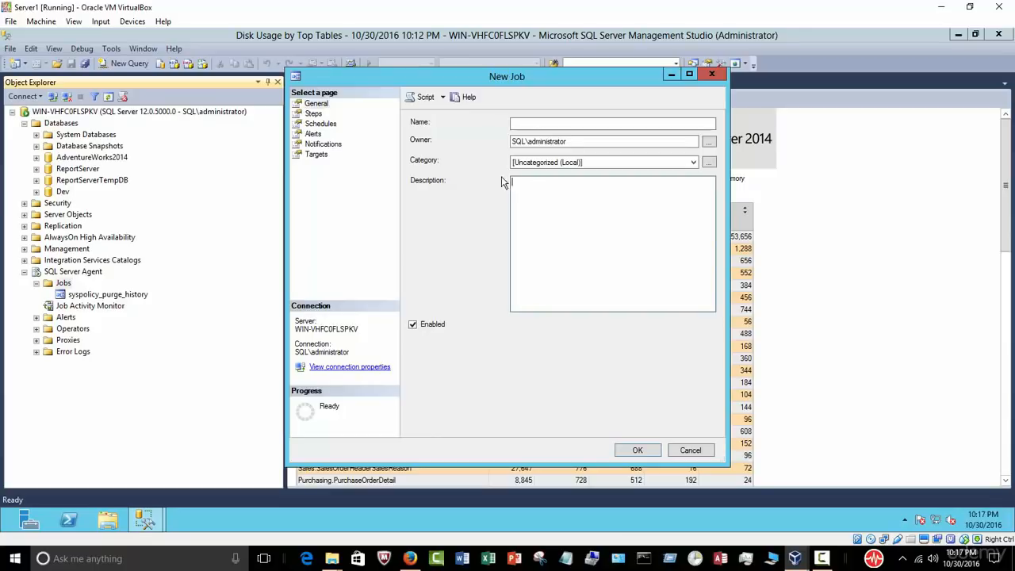
{"action": "left_click", "coordinate": [313, 114]}
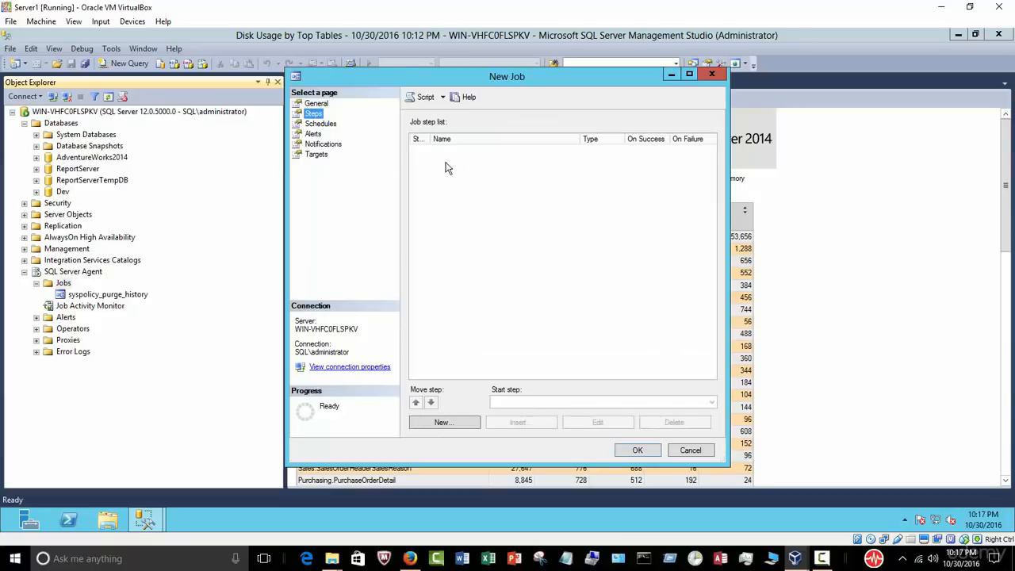
{"action": "left_click", "coordinate": [445, 424]}
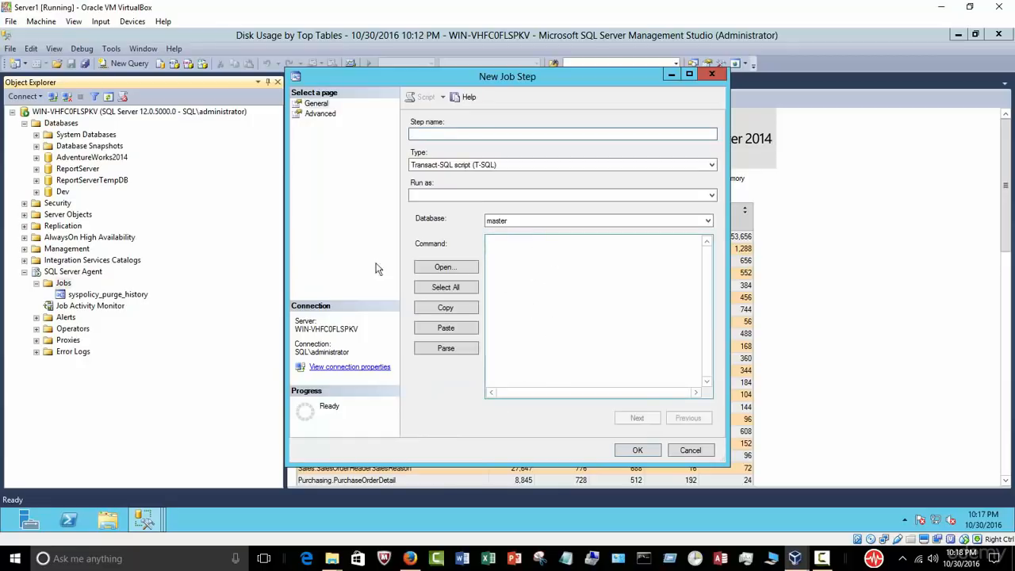
{"action": "left_click", "coordinate": [690, 449]}
{"action": "left_click", "coordinate": [320, 125]}
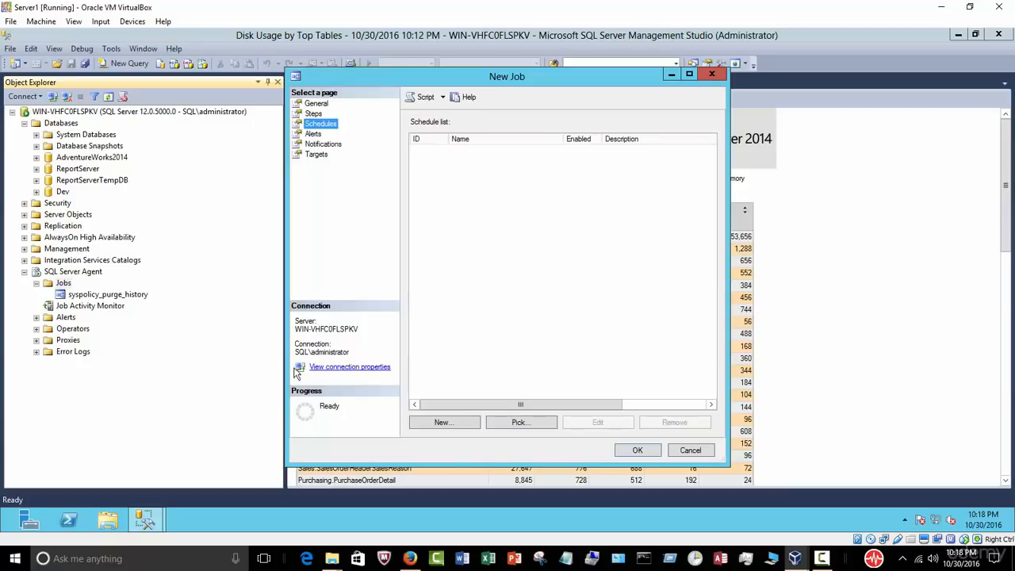
{"action": "left_click", "coordinate": [690, 450]}
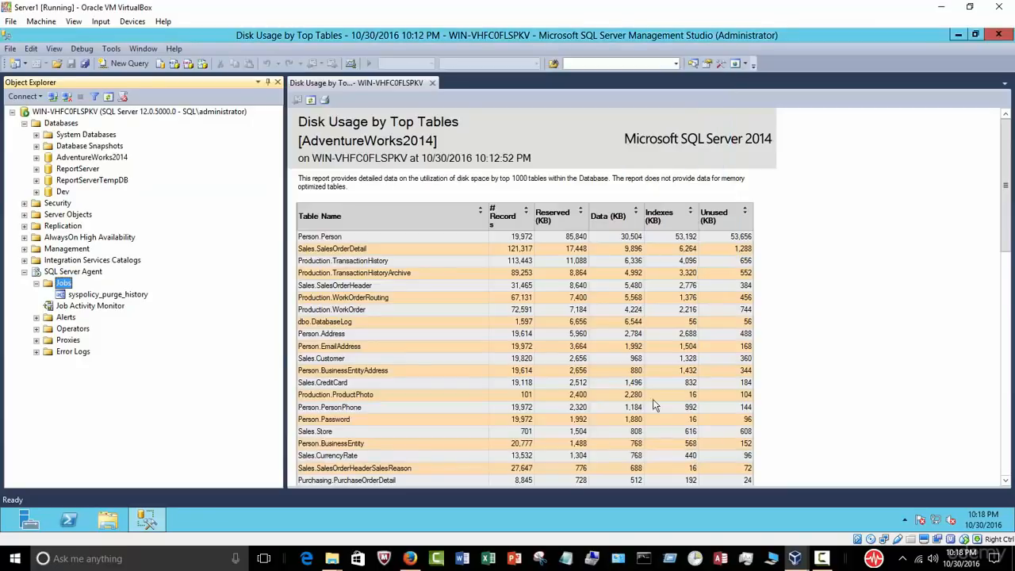
Step: Collapse SQL Server Agent, briefly expand System Databases and AdventureWorks2014, then collapse Databases
{"action": "left_click", "coordinate": [35, 283]}
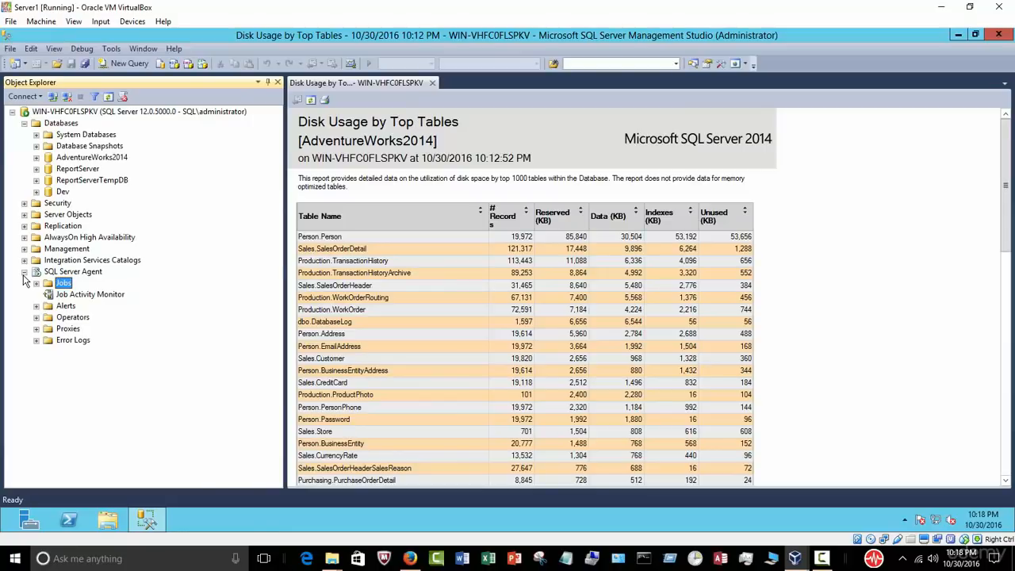
{"action": "left_click", "coordinate": [24, 272]}
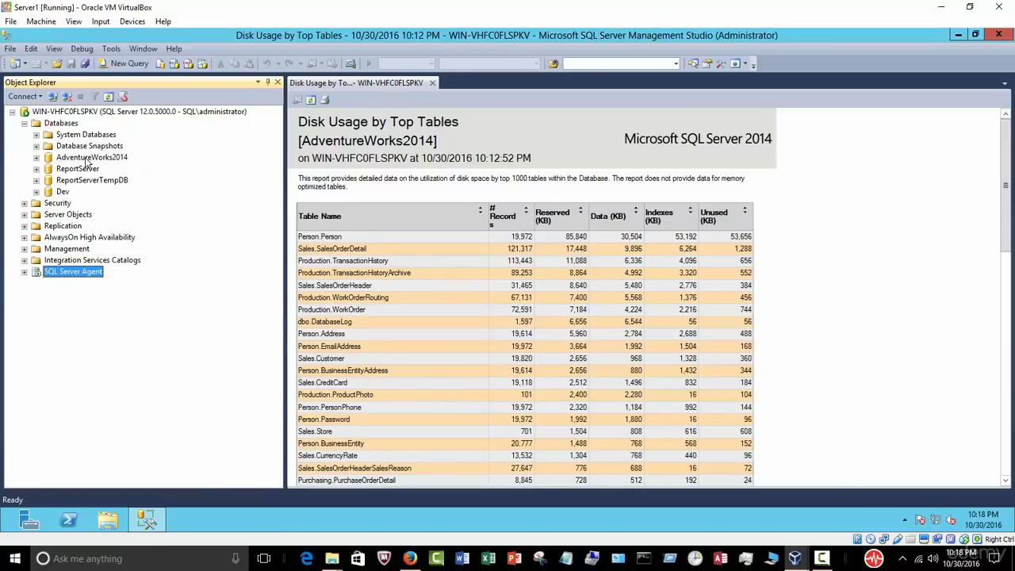
{"action": "left_click", "coordinate": [89, 158]}
{"action": "left_click", "coordinate": [79, 134]}
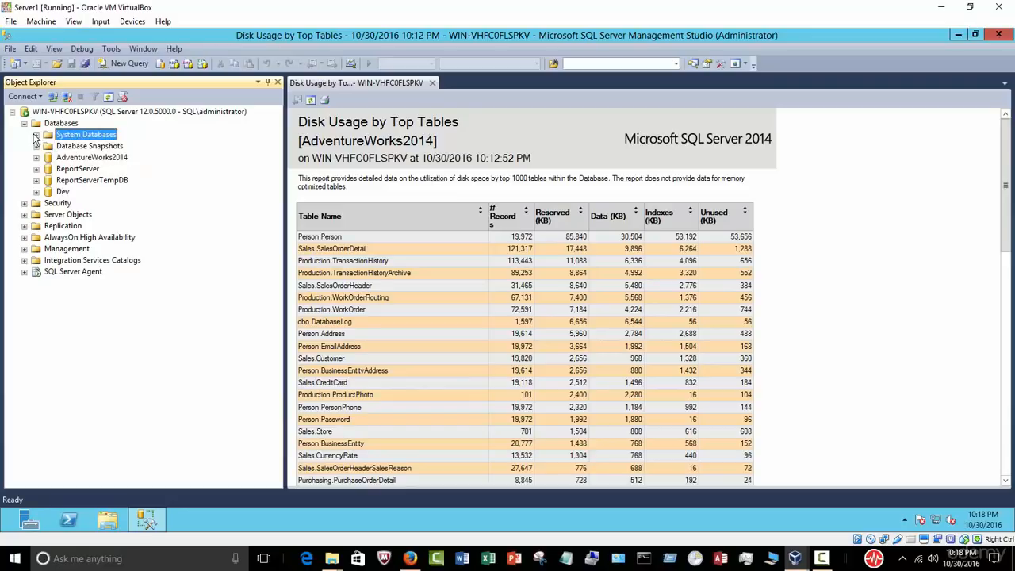
{"action": "left_click", "coordinate": [35, 136]}
{"action": "left_click", "coordinate": [54, 204]}
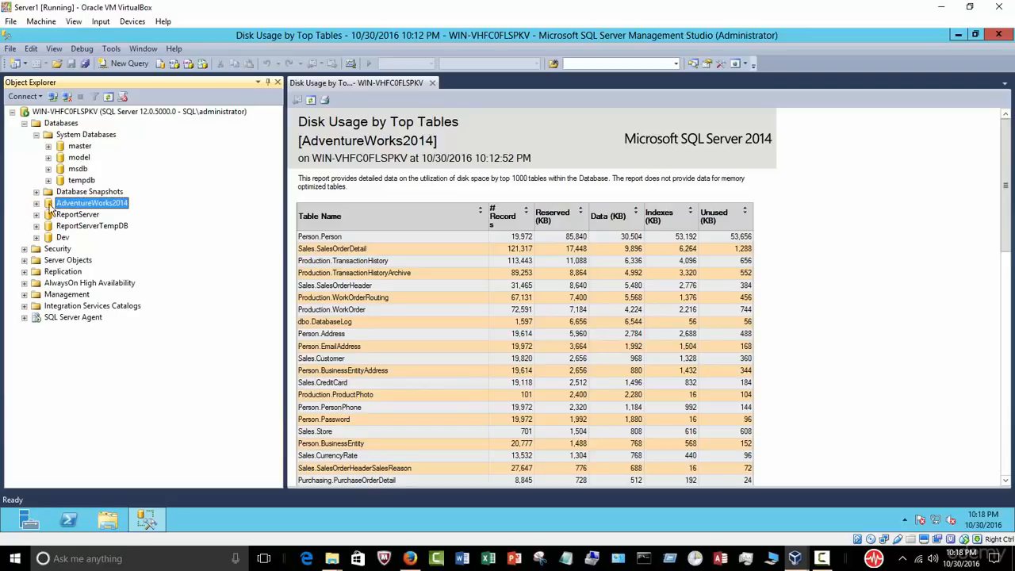
{"action": "left_click", "coordinate": [36, 203]}
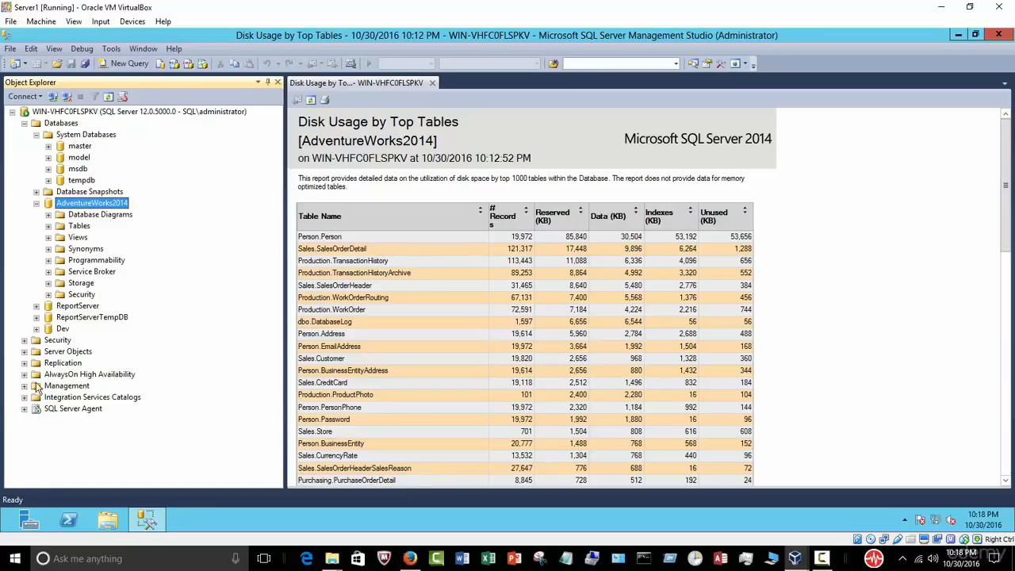
{"action": "left_click", "coordinate": [35, 203]}
{"action": "left_click", "coordinate": [36, 134]}
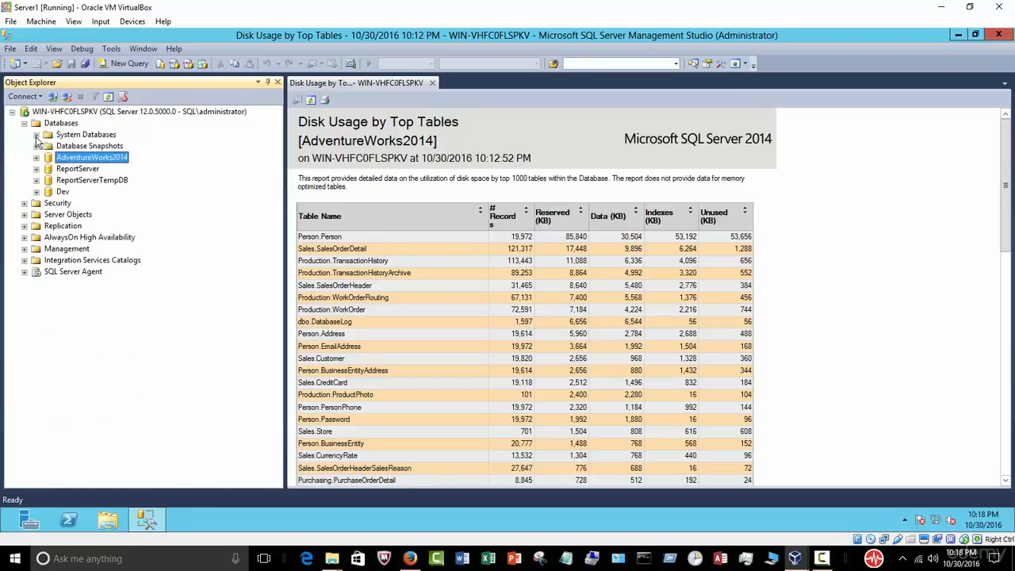
{"action": "left_click", "coordinate": [25, 124]}
Step: Expand SQL Server Agent, check Jobs, and expand Error Logs showing Current and Archive #1
{"action": "left_click", "coordinate": [25, 203]}
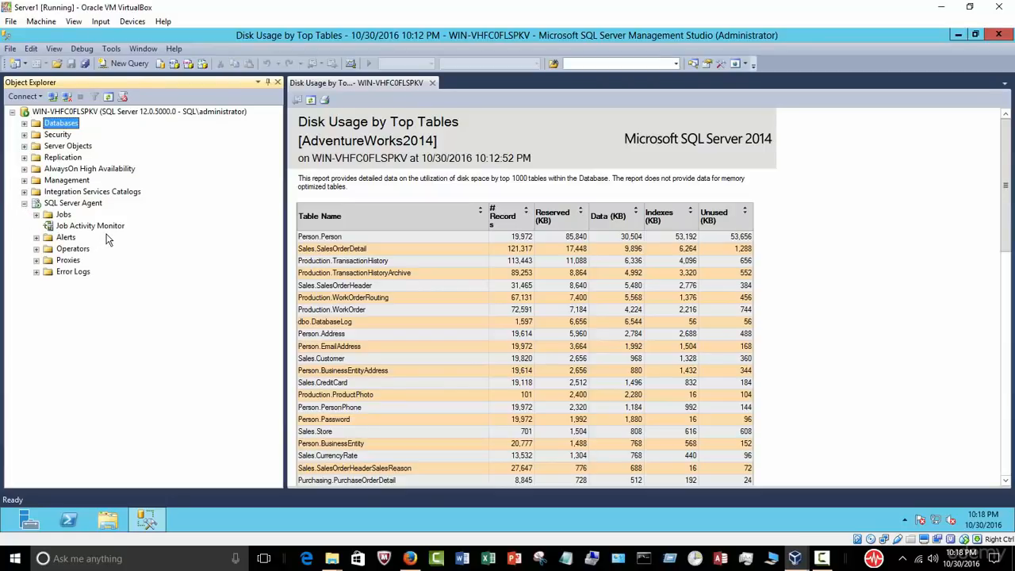
{"action": "left_click", "coordinate": [36, 215]}
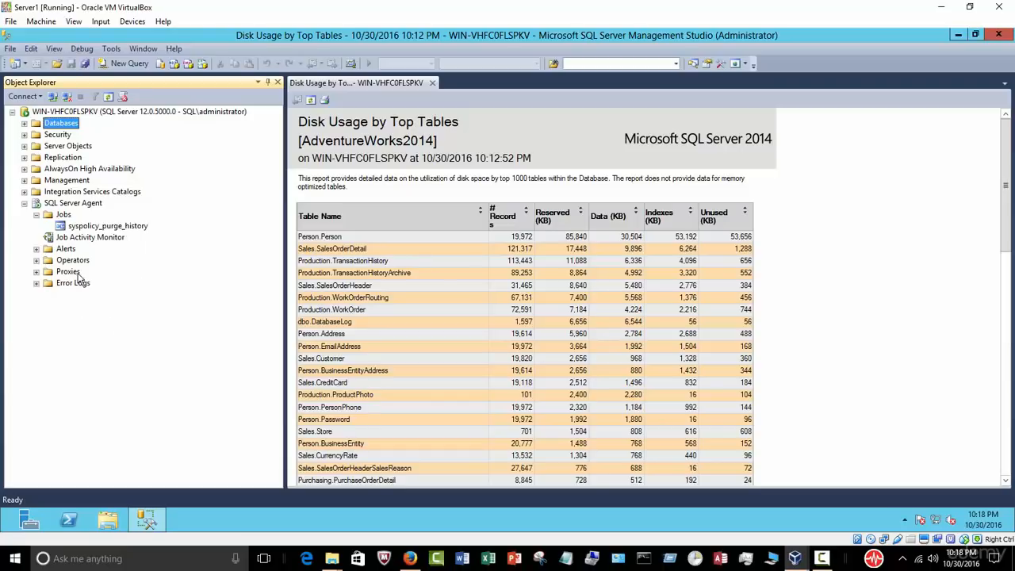
{"action": "left_click", "coordinate": [36, 215]}
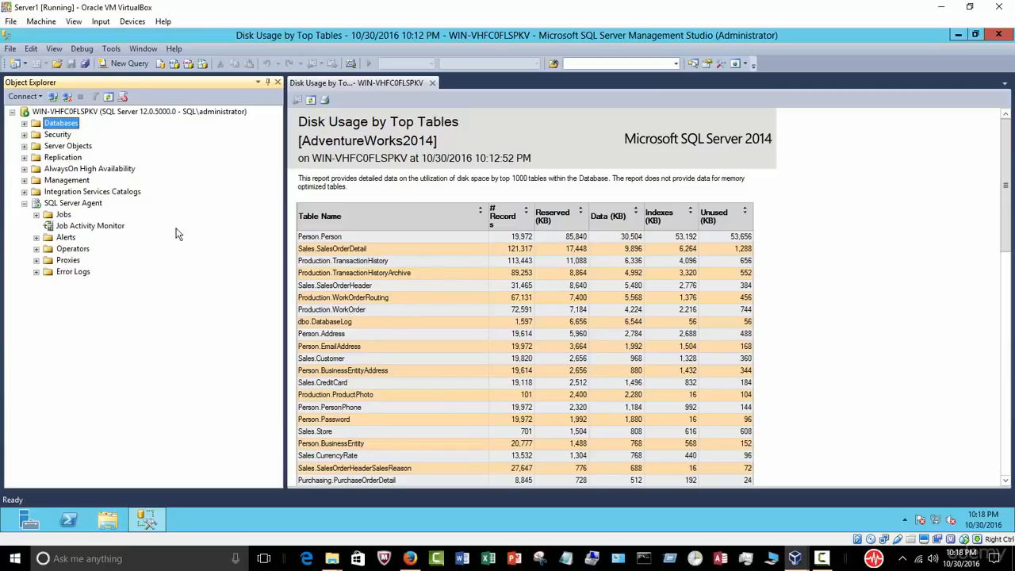
{"action": "left_click", "coordinate": [62, 207]}
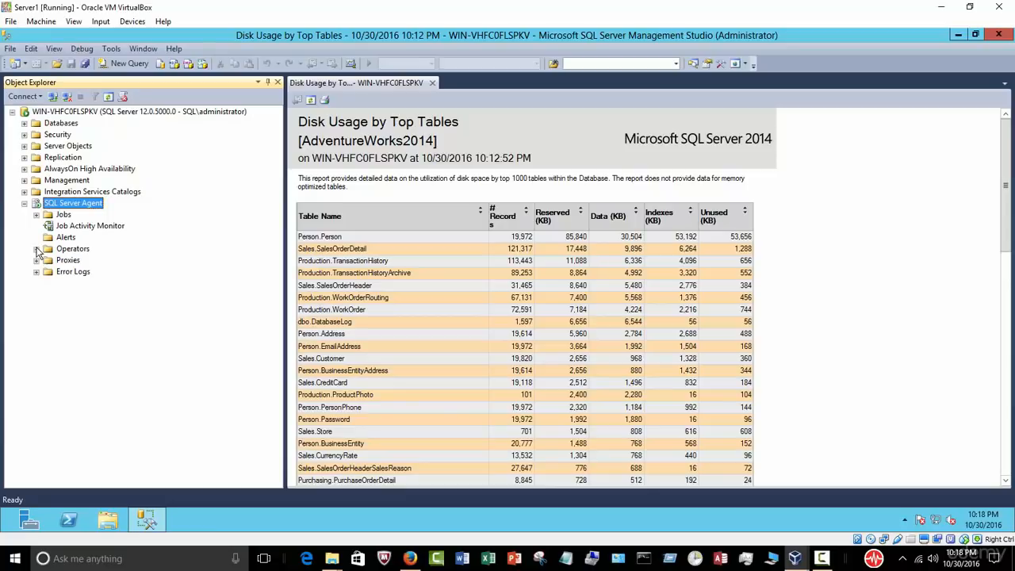
{"action": "left_click", "coordinate": [36, 272]}
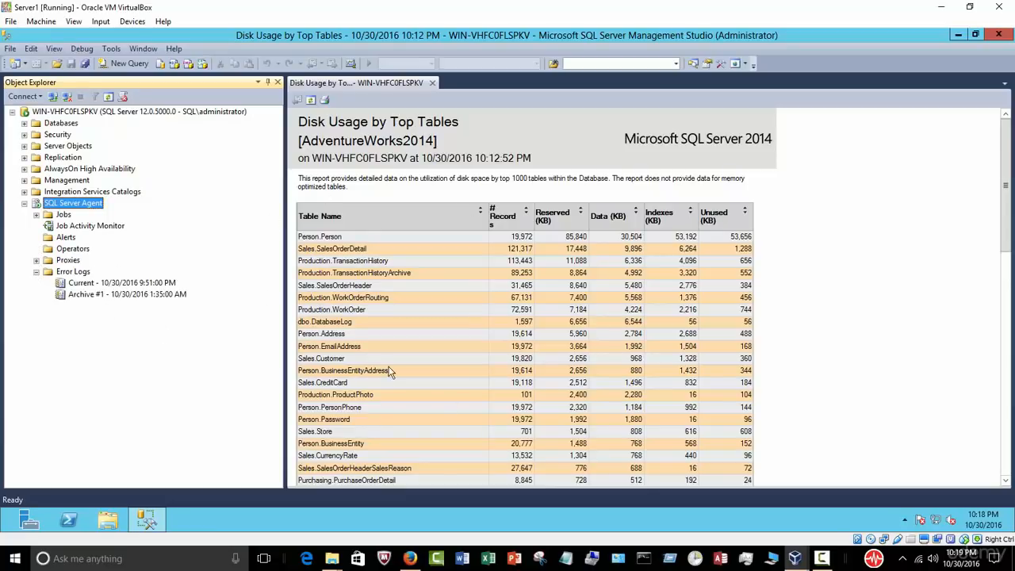
Step: Collapse the SQL Server Agent branch in Object Explorer beside the Disk Usage report
{"action": "left_click", "coordinate": [24, 204]}
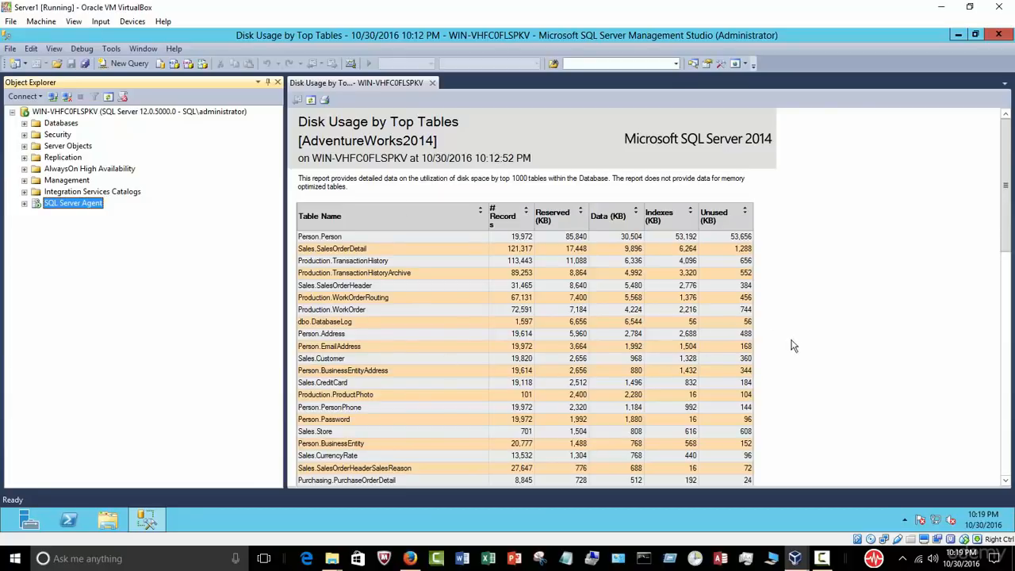
{"action": "left_click", "coordinate": [1005, 156]}
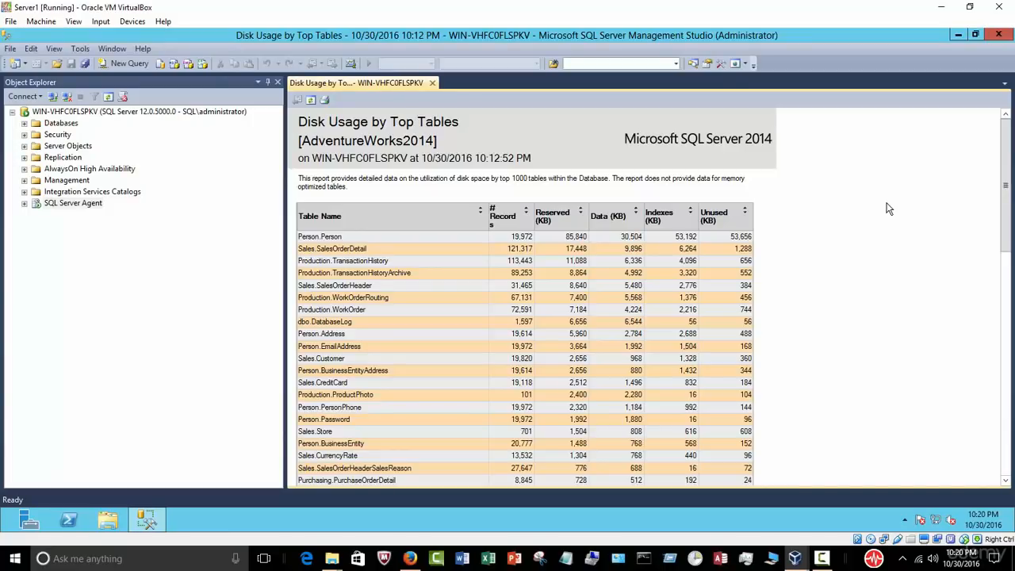
{"action": "left_click", "coordinate": [822, 558]}
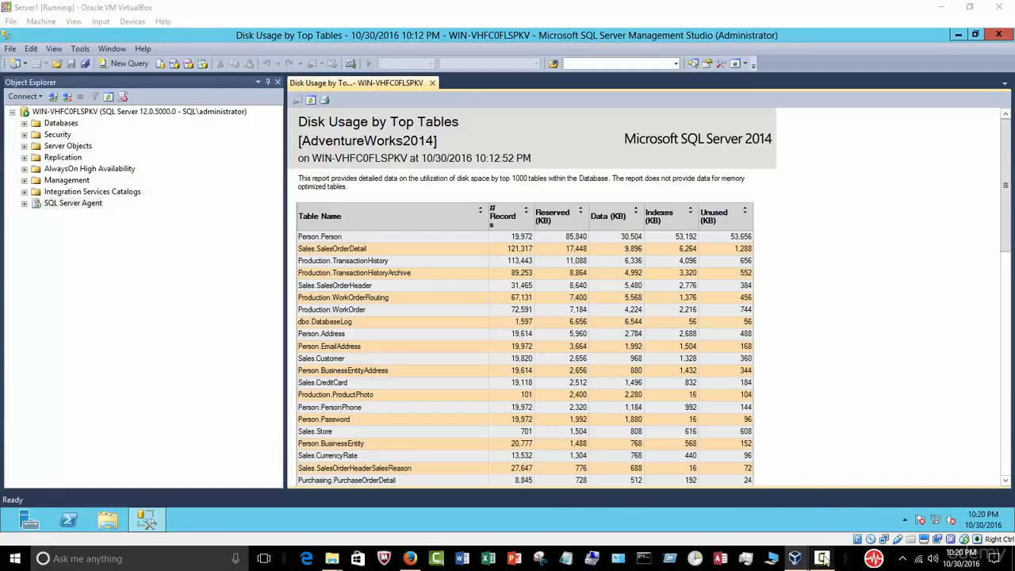
Step: Switch to the SQL Server DBA guide in Word and scroll up to page 2's Update/Delete topic list
{"action": "left_click", "coordinate": [803, 442]}
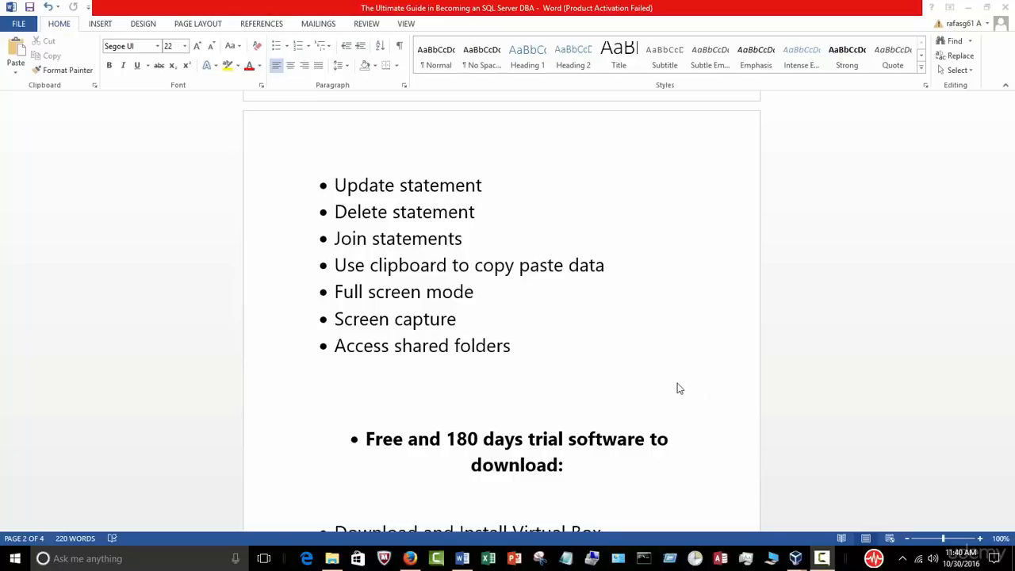
{"action": "scroll", "coordinate": [679, 385], "scroll_direction": "up", "scroll_amount": 2}
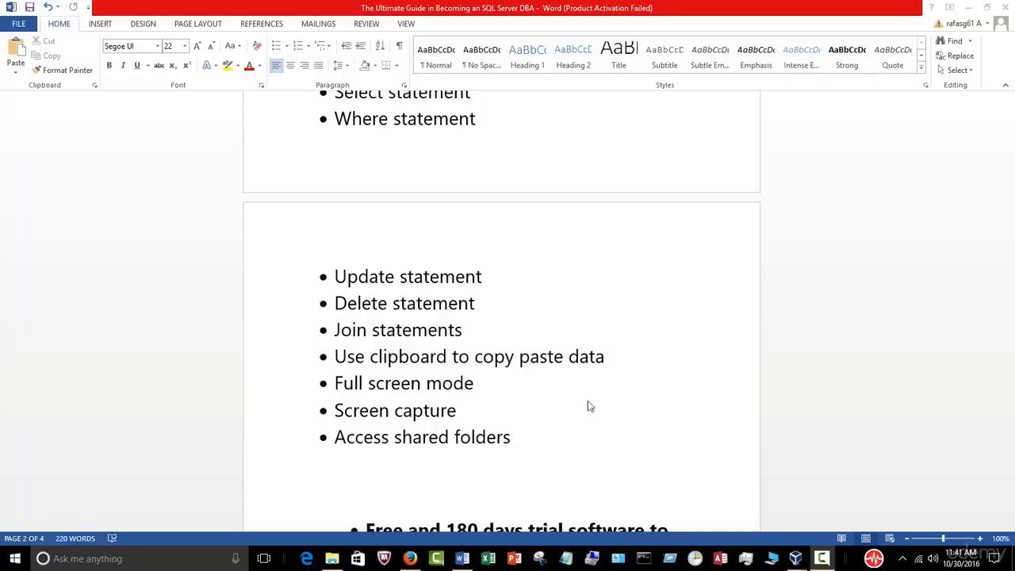
Step: Re-run the SELECT TOP 1000 query on HumanResources.Department and inspect the Sales name in row 3
{"action": "mouse_move", "coordinate": [795, 558]}
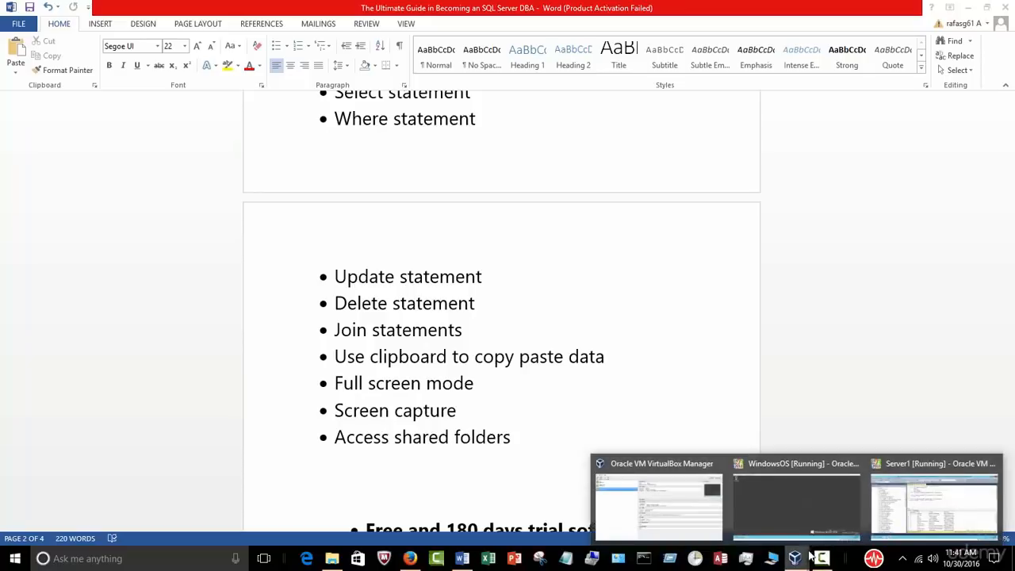
{"action": "left_click", "coordinate": [847, 459]}
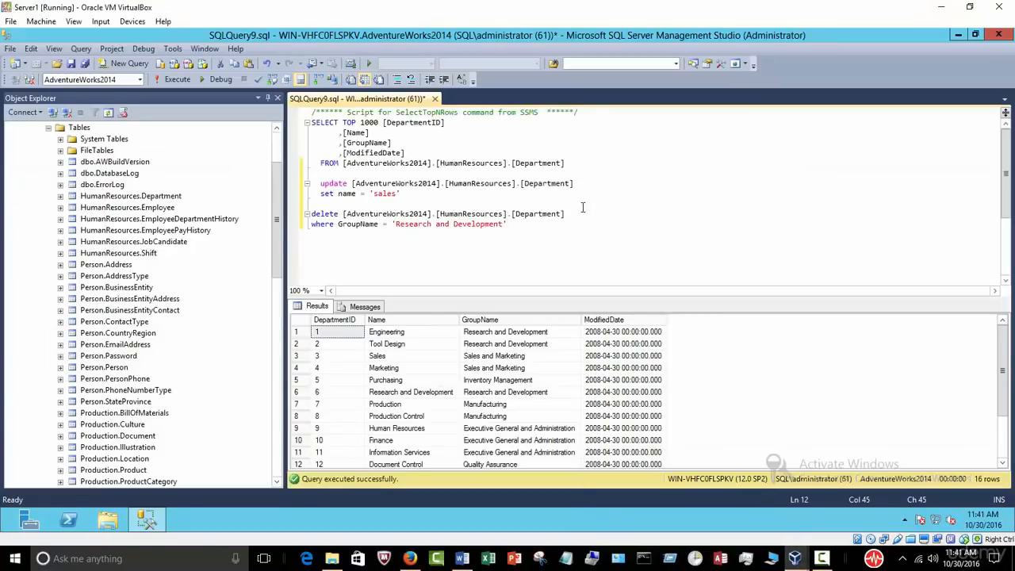
{"action": "left_click_drag", "start_coordinate": [578, 163], "coordinate": [243, 95]}
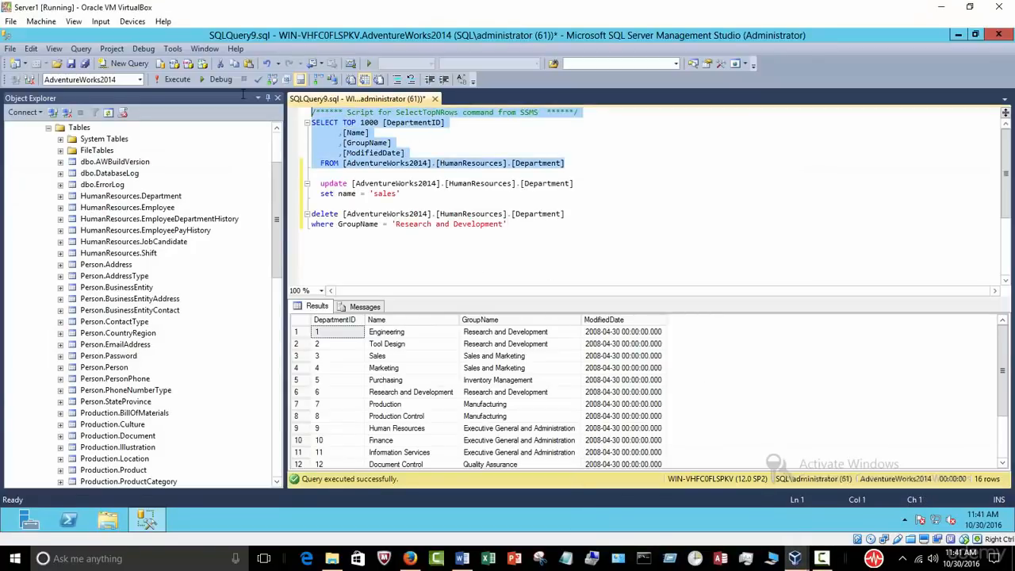
{"action": "left_click", "coordinate": [171, 79]}
{"action": "left_click", "coordinate": [412, 195]}
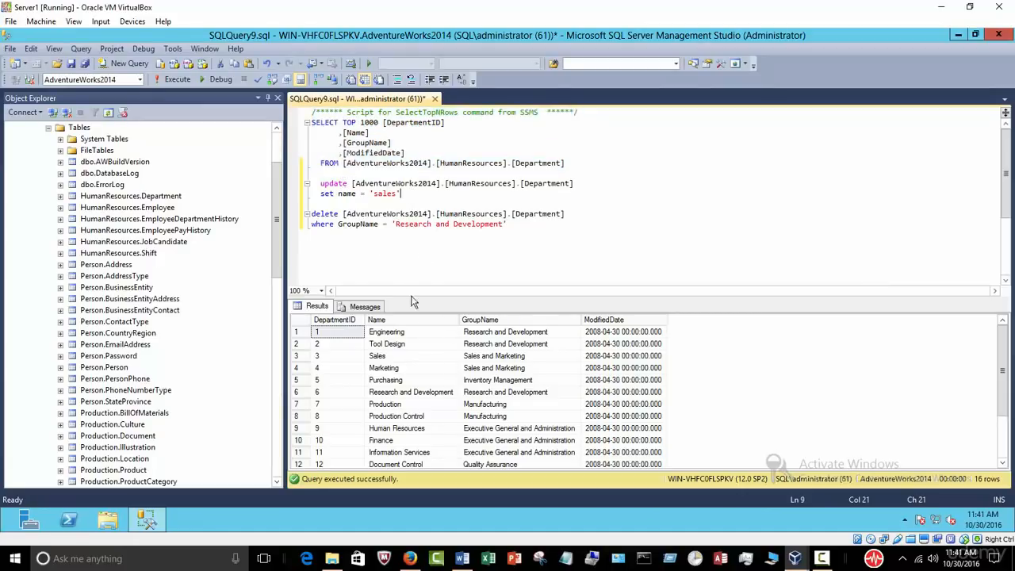
{"action": "left_click", "coordinate": [391, 357]}
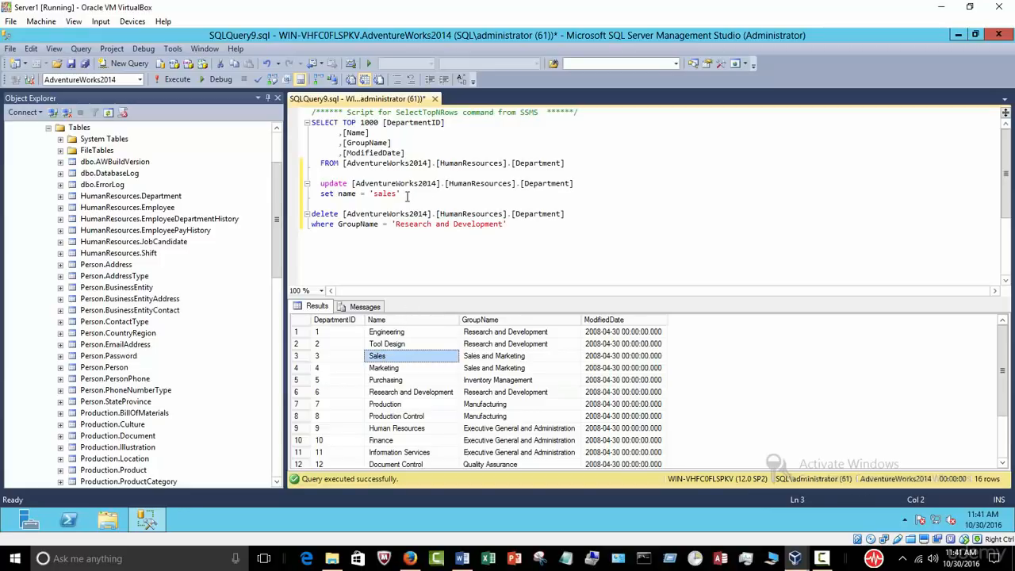
Step: Run the UPDATE setting names to 'sales', which fails on a duplicate key, then re-list the 16 rows
{"action": "left_click_drag", "start_coordinate": [412, 194], "coordinate": [302, 177]}
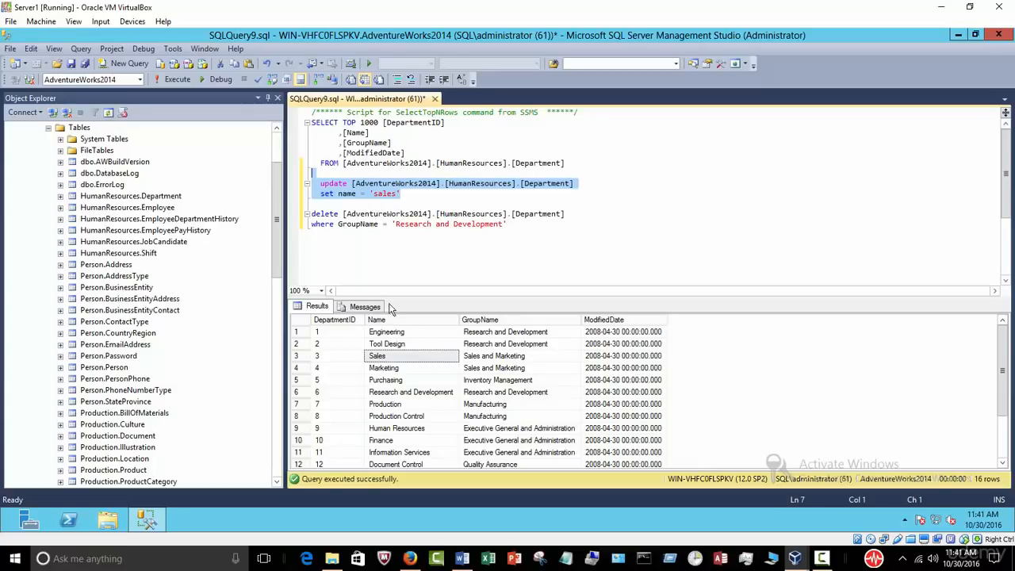
{"action": "left_click", "coordinate": [172, 80]}
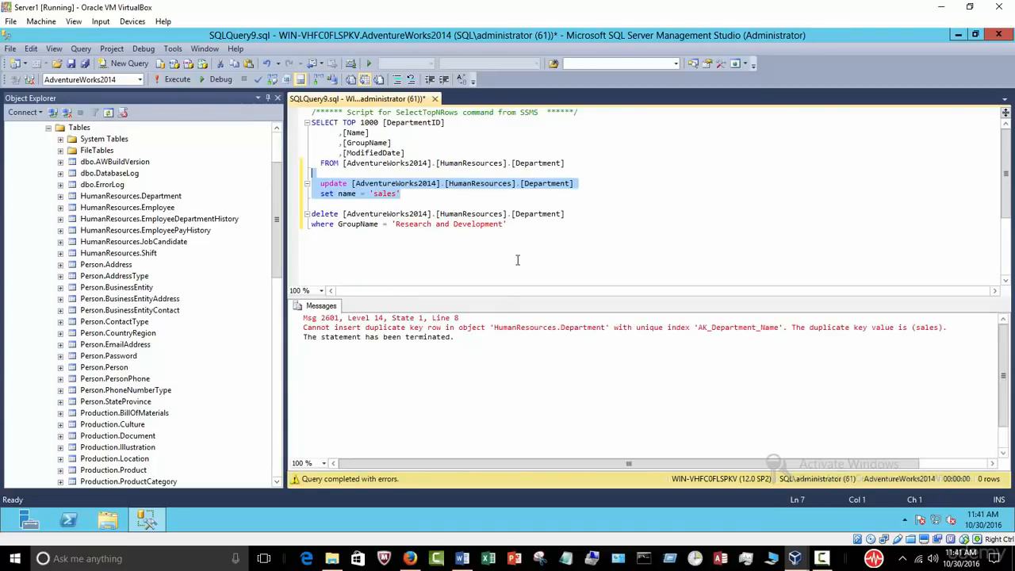
{"action": "left_click", "coordinate": [474, 258]}
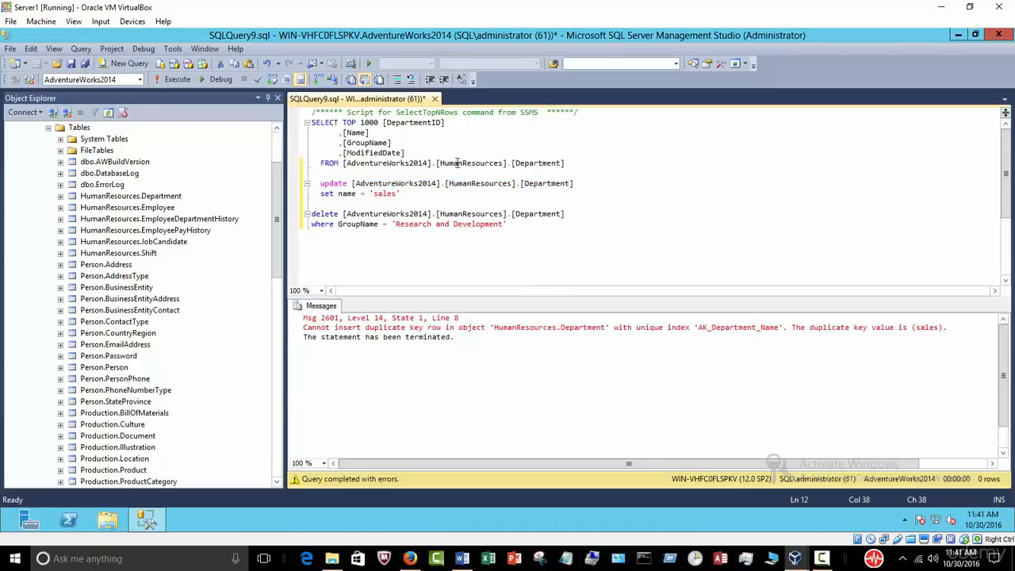
{"action": "left_click_drag", "start_coordinate": [565, 163], "coordinate": [311, 112]}
{"action": "left_click", "coordinate": [173, 79]}
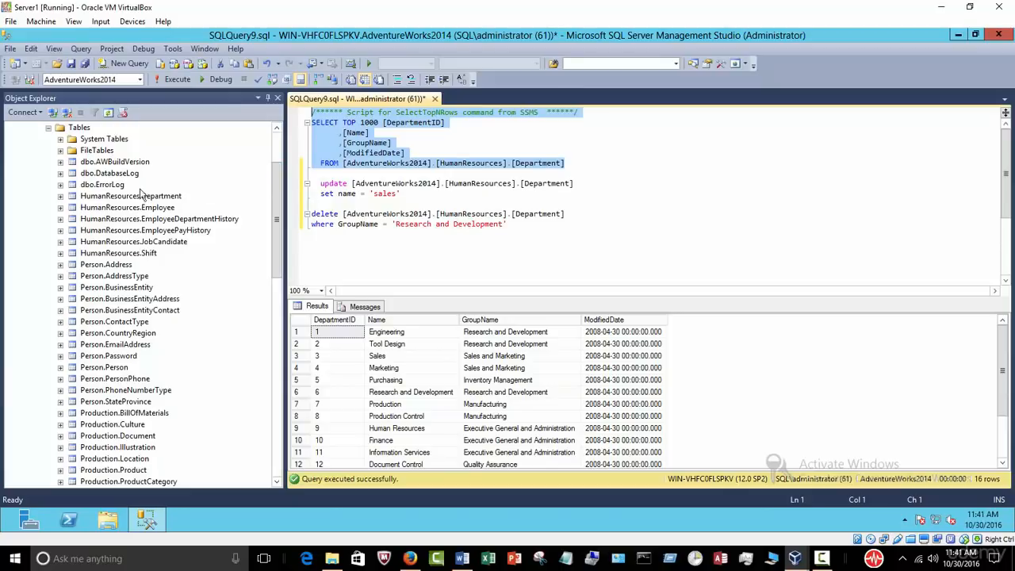
Step: In the Department table design, remove the primary key from DepartmentID and accept deleting dependent relationships
{"action": "left_click", "coordinate": [61, 197]}
{"action": "left_click", "coordinate": [62, 197]}
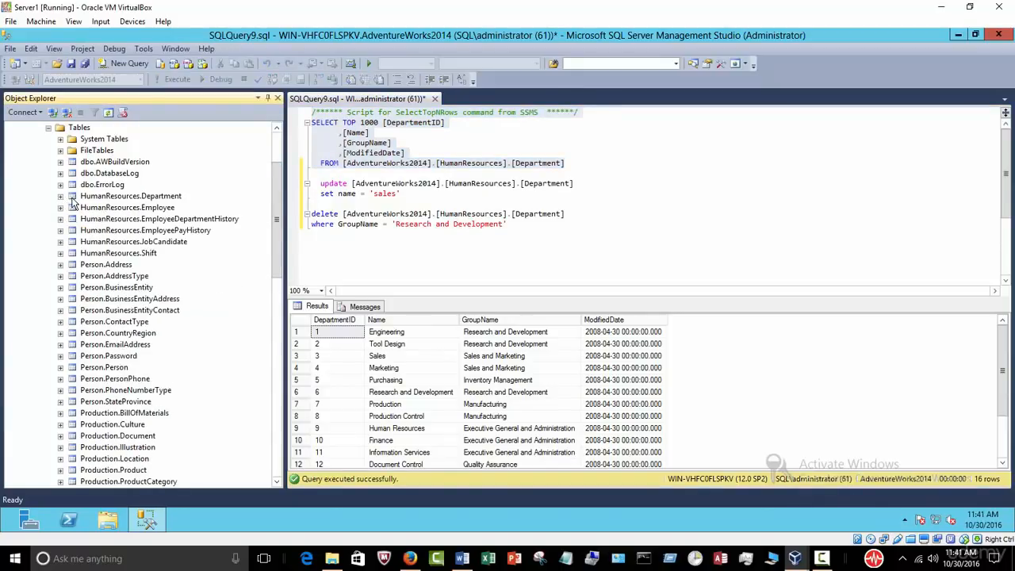
{"action": "left_click", "coordinate": [95, 199]}
{"action": "right_click", "coordinate": [95, 201]}
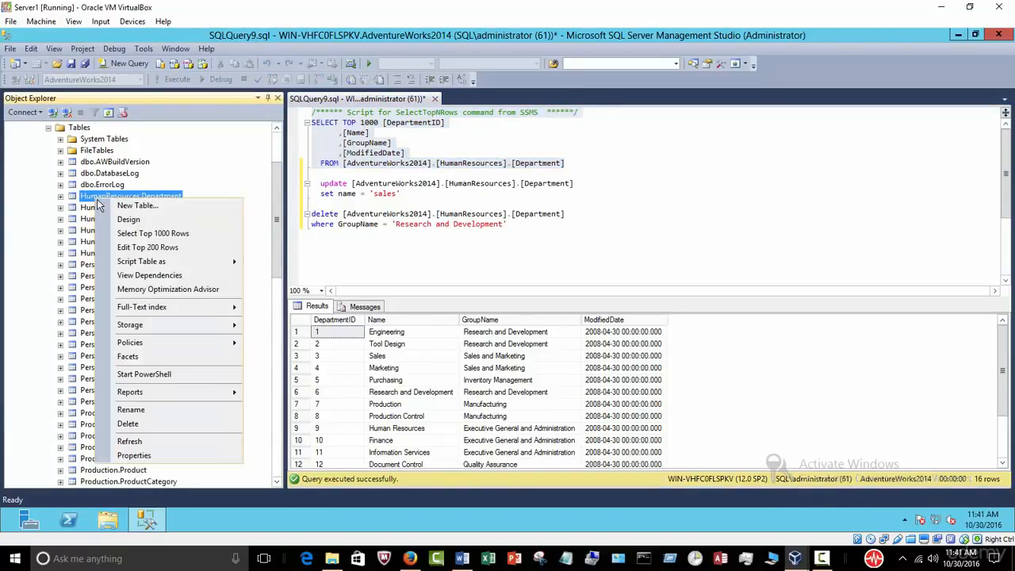
{"action": "left_click", "coordinate": [130, 220]}
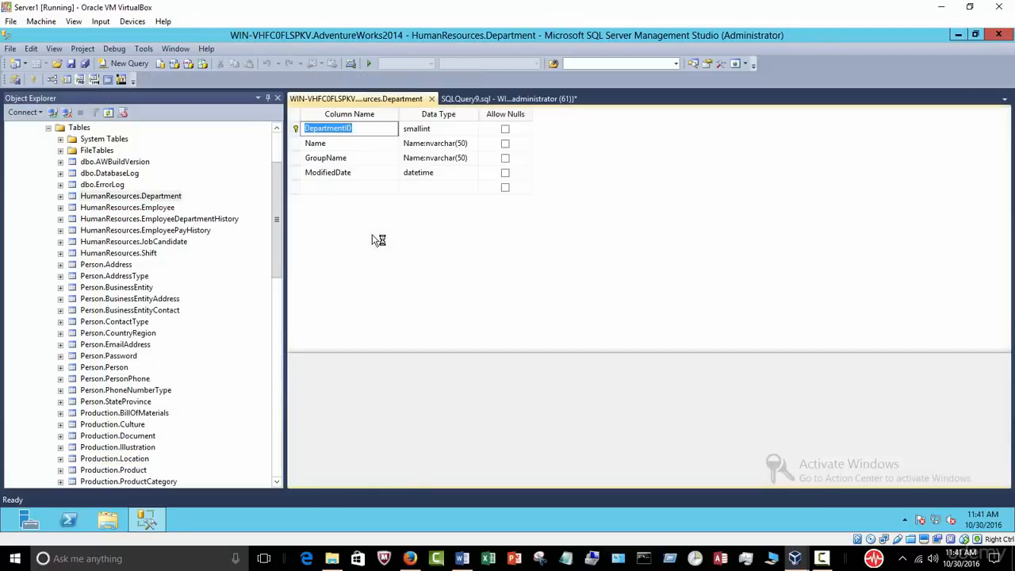
{"action": "right_click", "coordinate": [293, 134]}
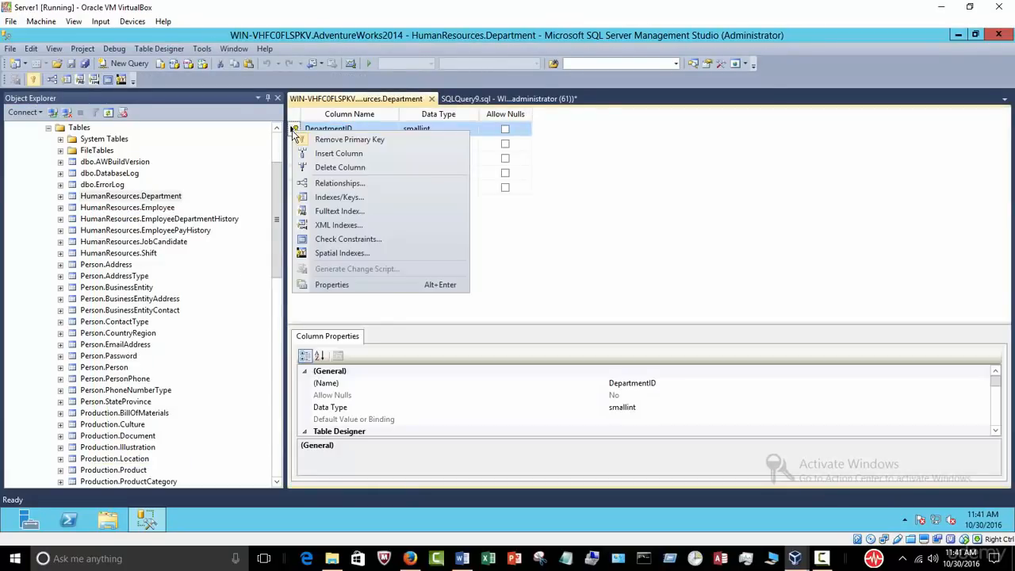
{"action": "left_click", "coordinate": [333, 139]}
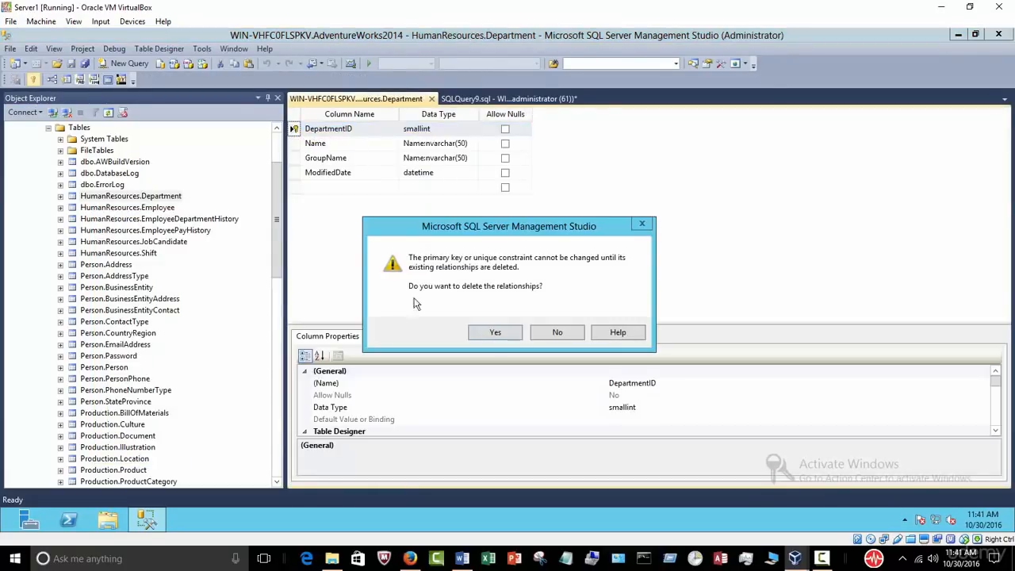
{"action": "left_click", "coordinate": [495, 332]}
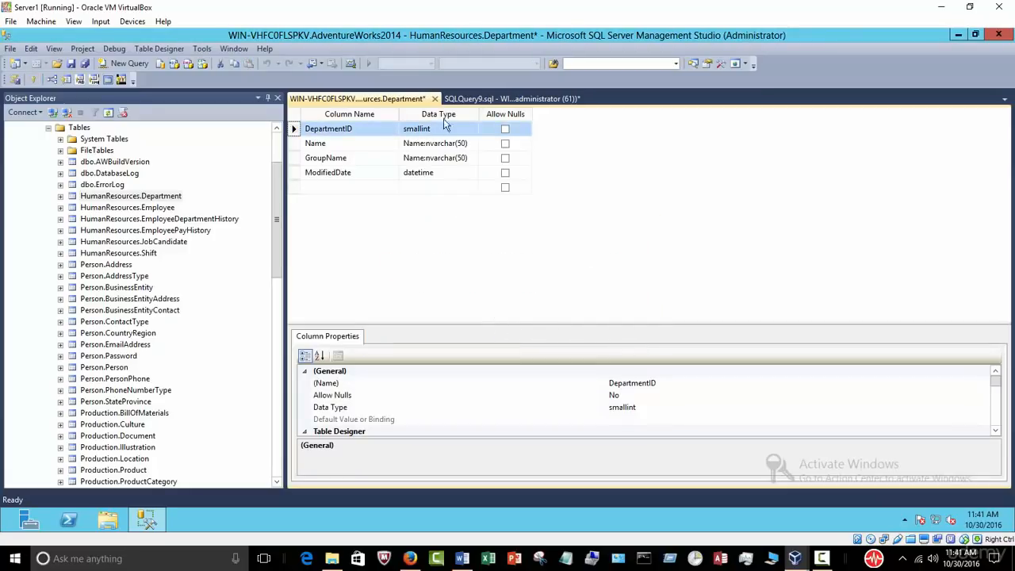
Step: Save the design changes to both affected tables and list Department's indexes
{"action": "left_click", "coordinate": [435, 99]}
{"action": "left_click", "coordinate": [505, 352]}
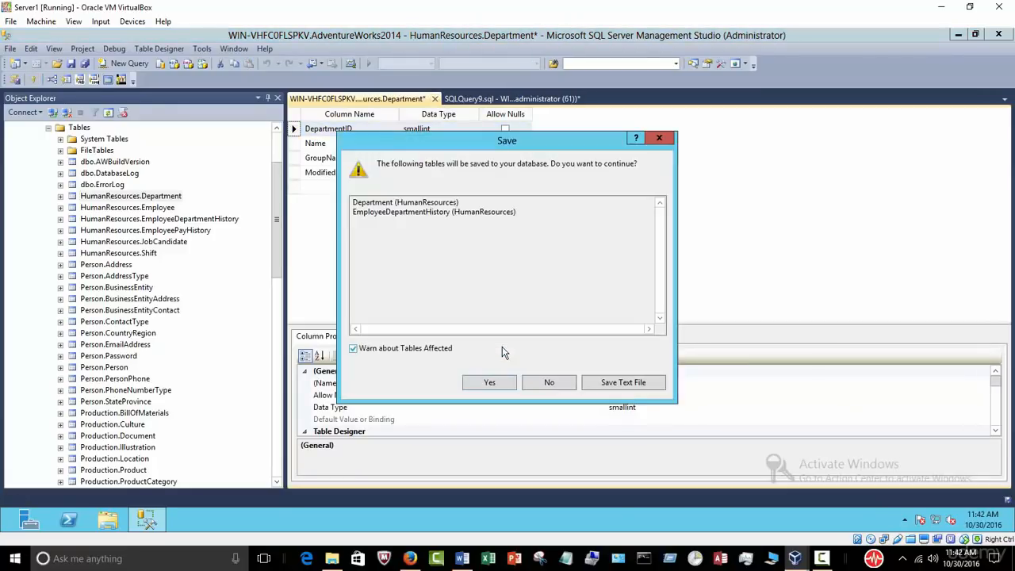
{"action": "left_click", "coordinate": [490, 380]}
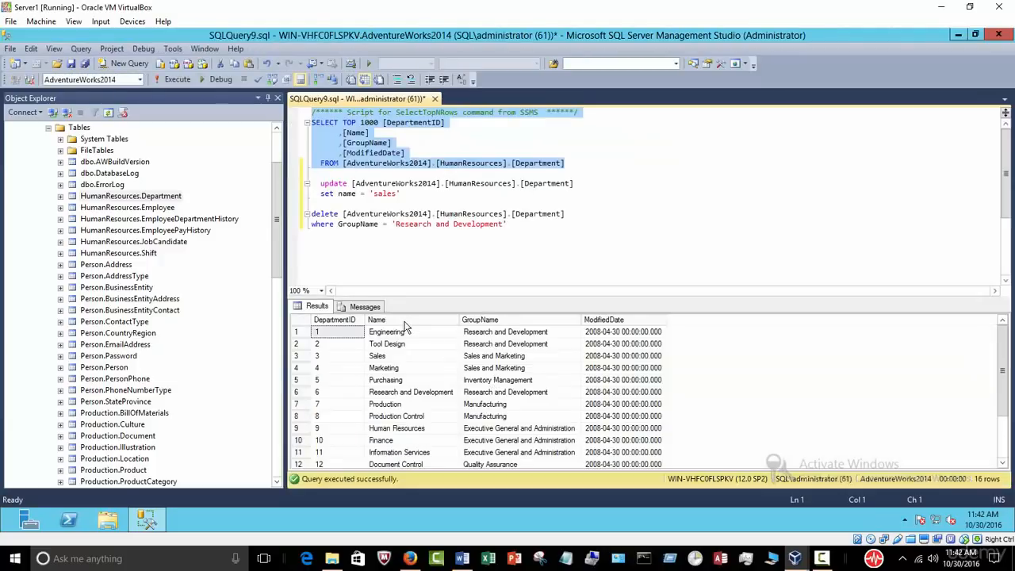
{"action": "left_click", "coordinate": [60, 196]}
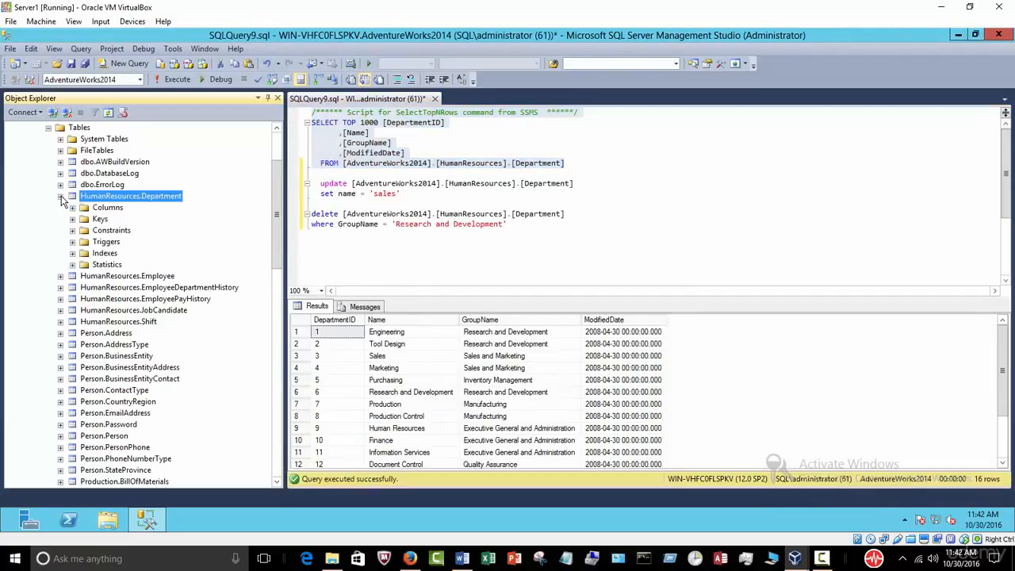
{"action": "left_click", "coordinate": [72, 253]}
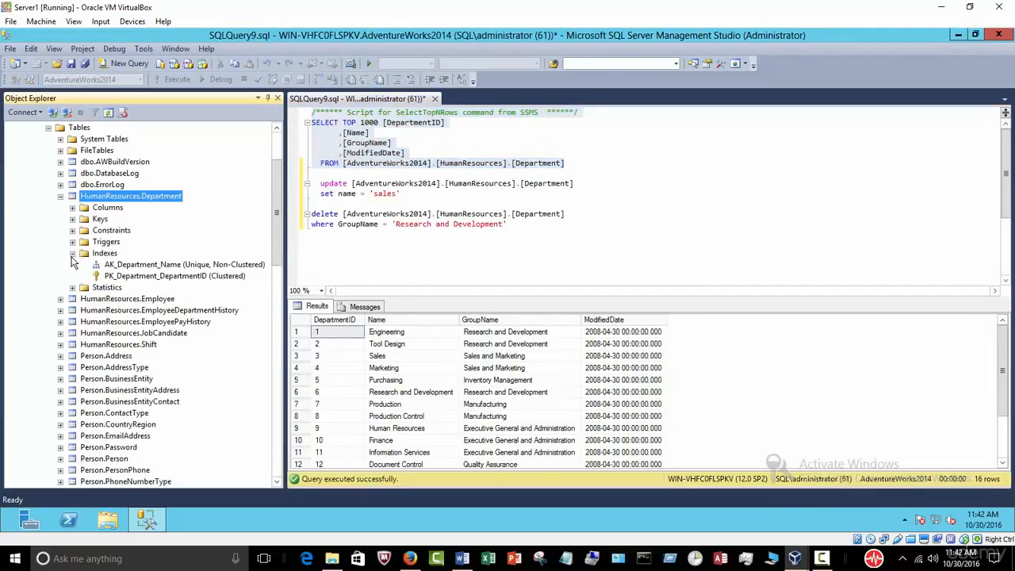
{"action": "right_click", "coordinate": [132, 267]}
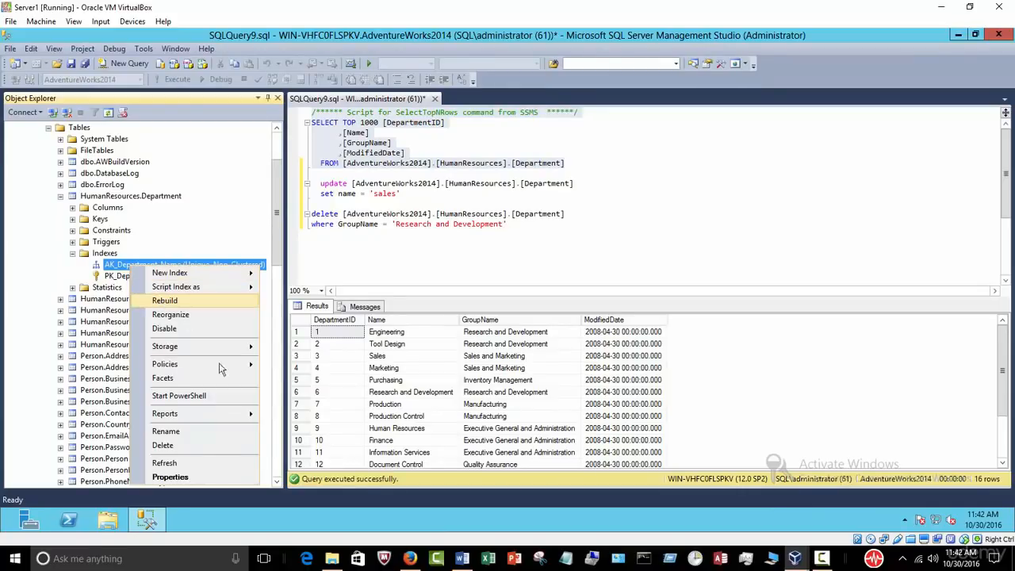
Step: Drop the AK_Department_Name index; the attempt to delete PK_Department_DepartmentID fails and is dismissed
{"action": "left_click", "coordinate": [163, 445]}
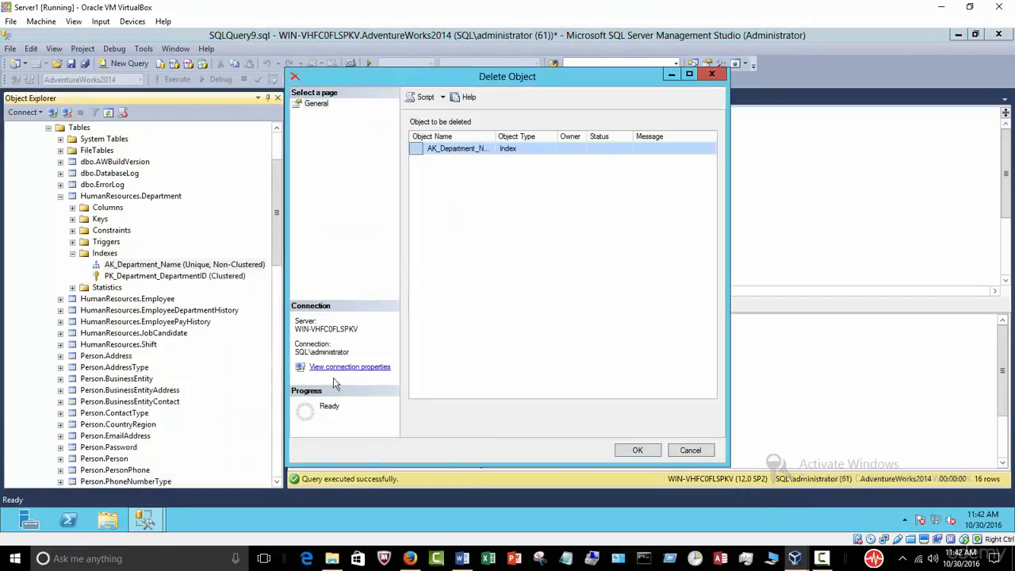
{"action": "left_click", "coordinate": [626, 451]}
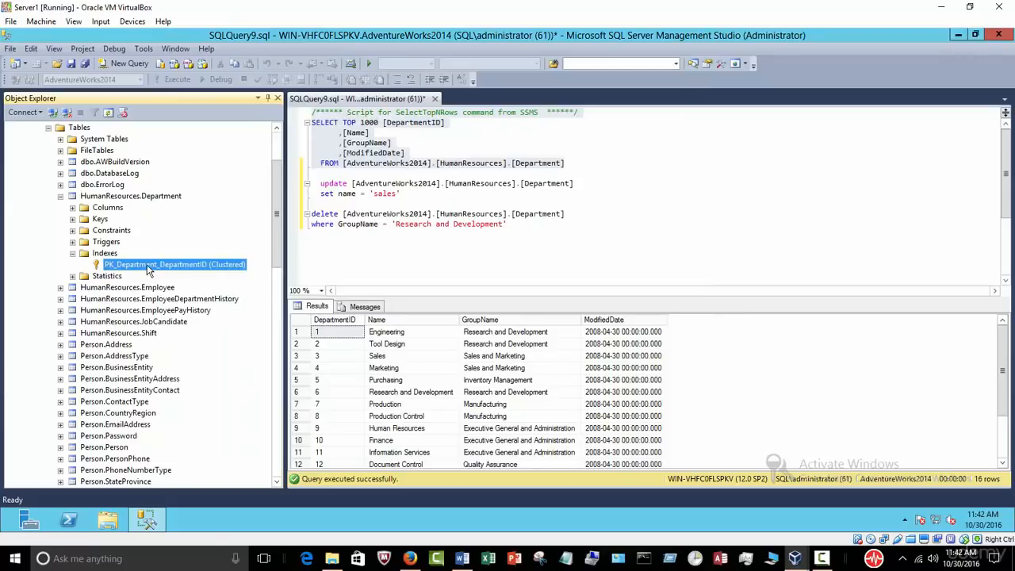
{"action": "right_click", "coordinate": [146, 270]}
{"action": "left_click", "coordinate": [189, 458]}
{"action": "left_click", "coordinate": [634, 450]}
{"action": "left_click", "coordinate": [683, 450]}
Step: Check the Indexes and Keys folders, collapse the Department table, and re-run the Department SELECT query
{"action": "left_click", "coordinate": [102, 253]}
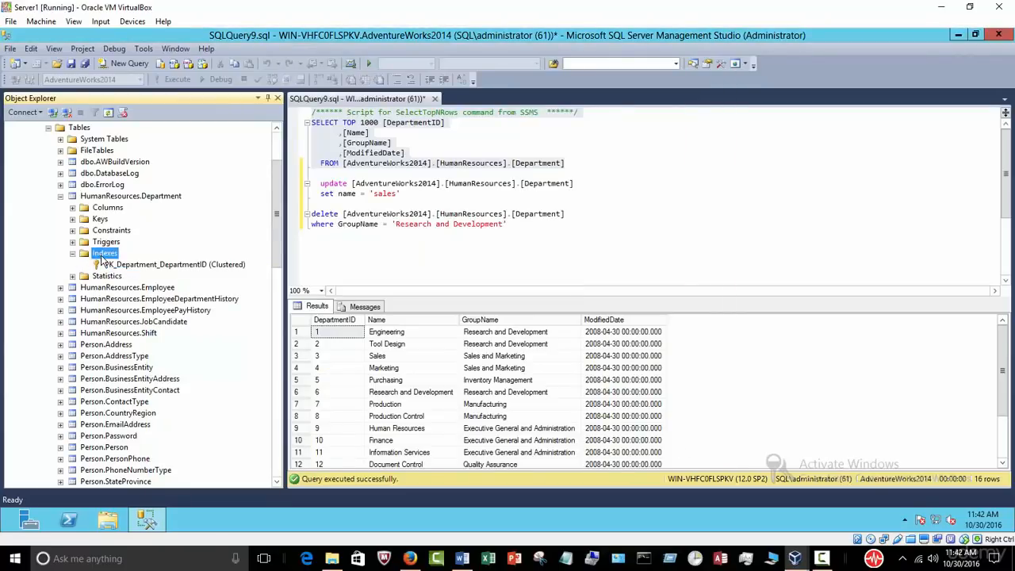
{"action": "left_click", "coordinate": [72, 219]}
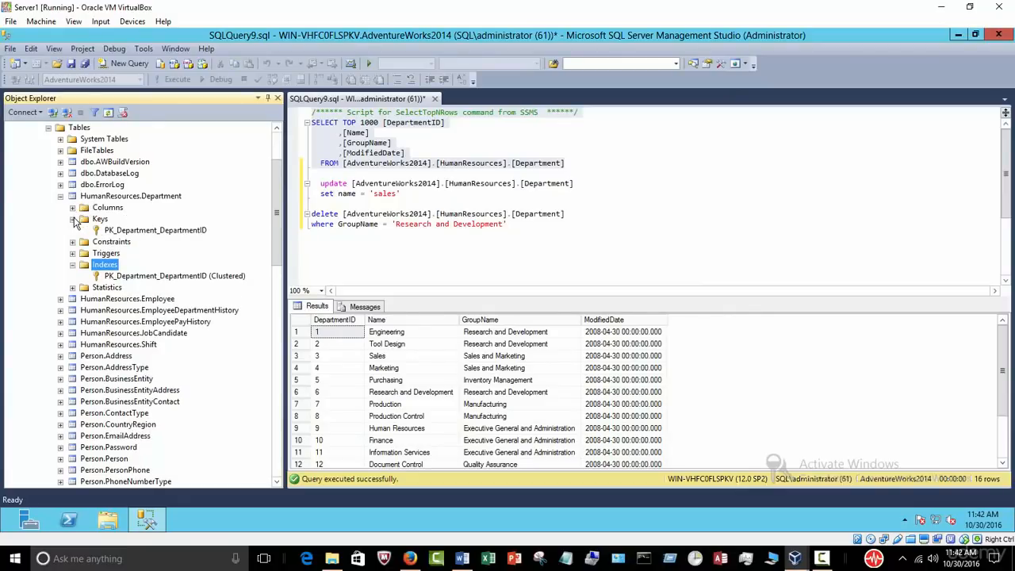
{"action": "left_click", "coordinate": [101, 220]}
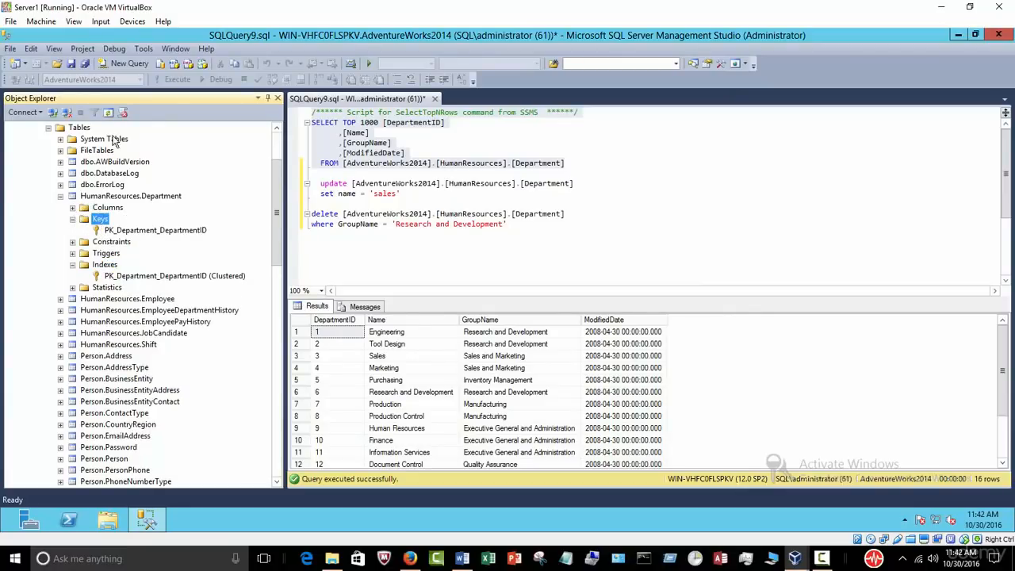
{"action": "left_click", "coordinate": [108, 114]}
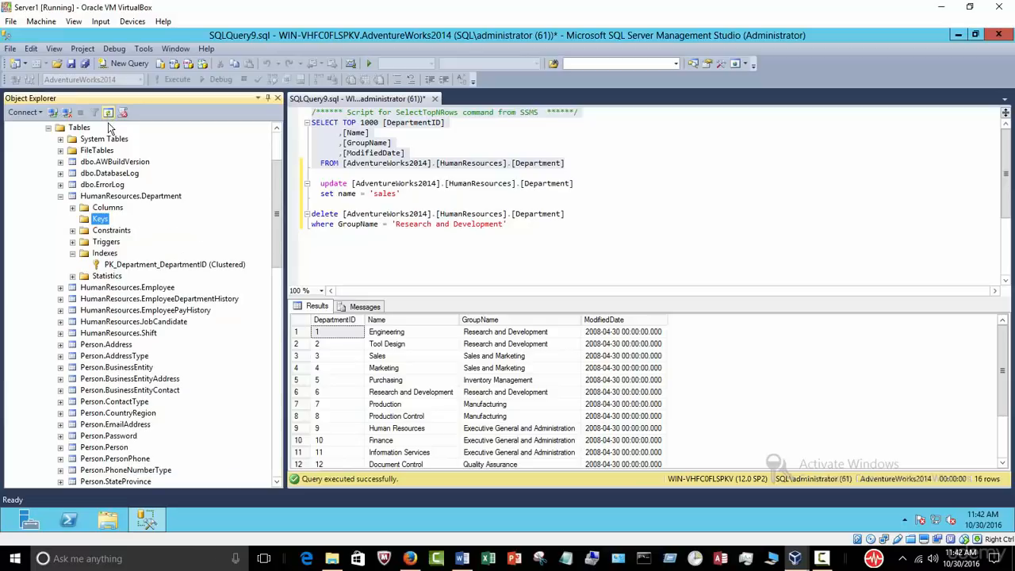
{"action": "left_click", "coordinate": [61, 195]}
{"action": "left_click_drag", "start_coordinate": [581, 172], "coordinate": [246, 115]}
{"action": "left_click", "coordinate": [172, 83]}
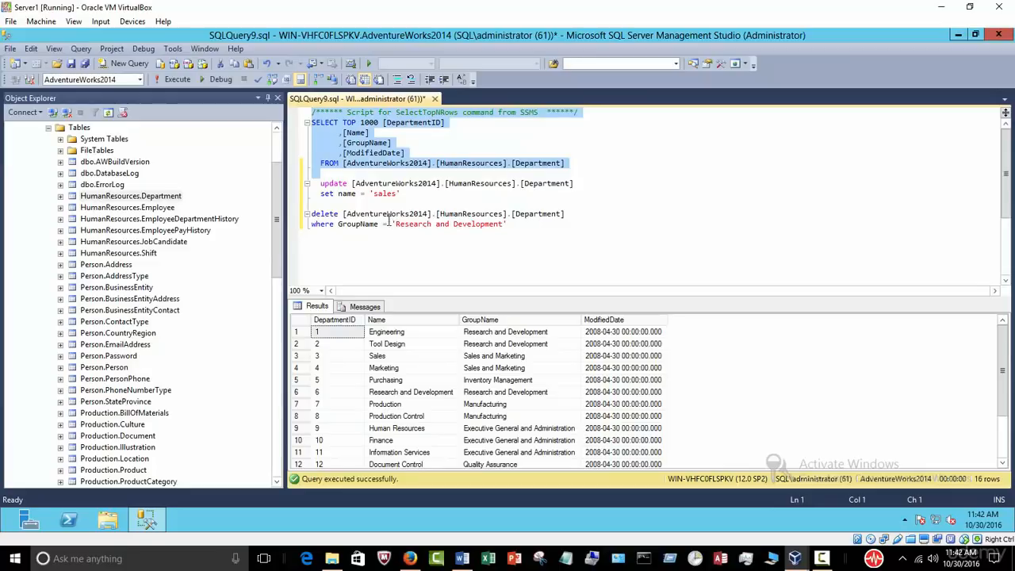
Step: Run the UPDATE statement that sets every department Name to 'sales'
{"action": "left_click", "coordinate": [409, 195]}
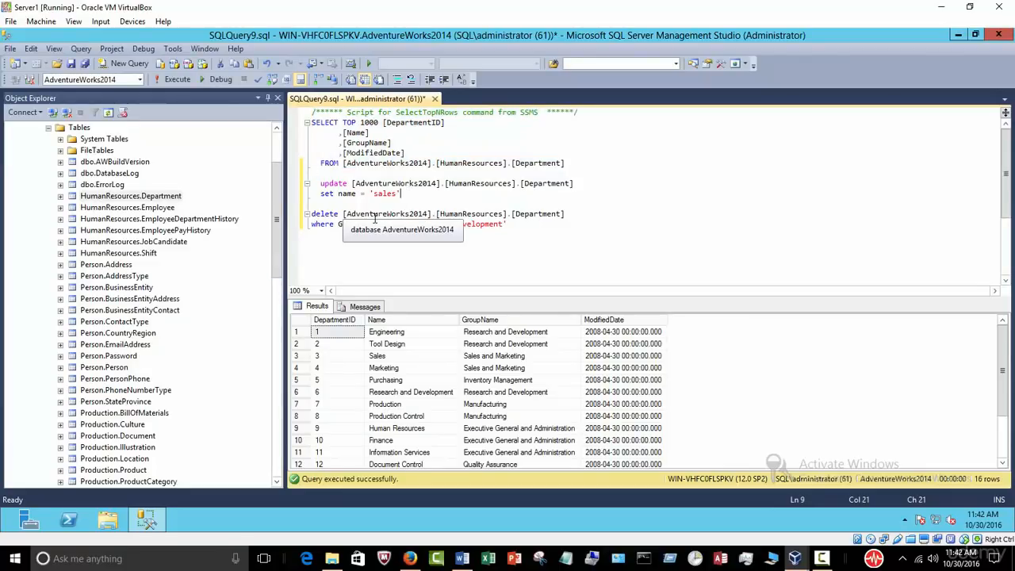
{"action": "left_click", "coordinate": [399, 358]}
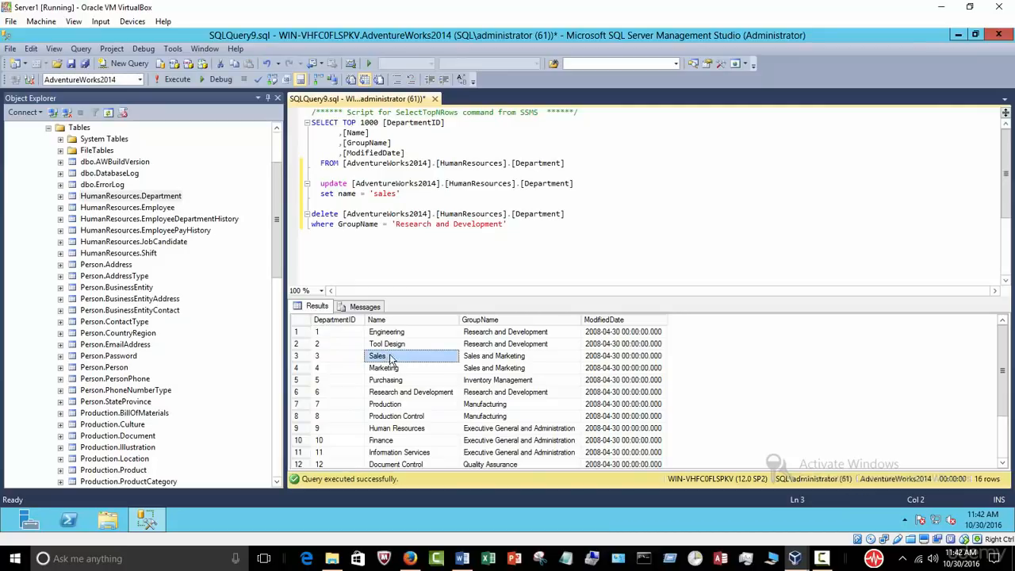
{"action": "left_click", "coordinate": [412, 320]}
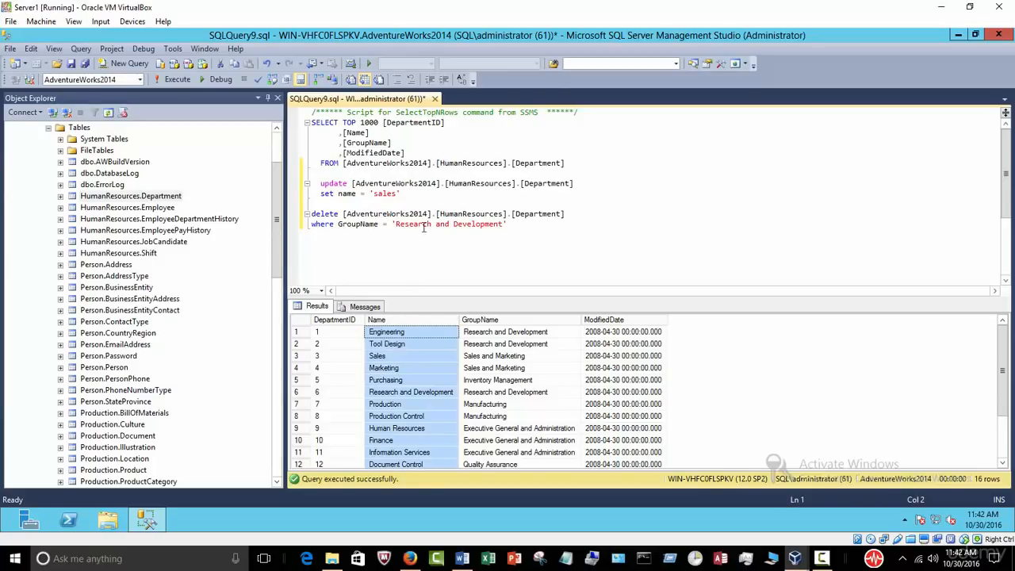
{"action": "left_click_drag", "start_coordinate": [408, 194], "coordinate": [312, 182]}
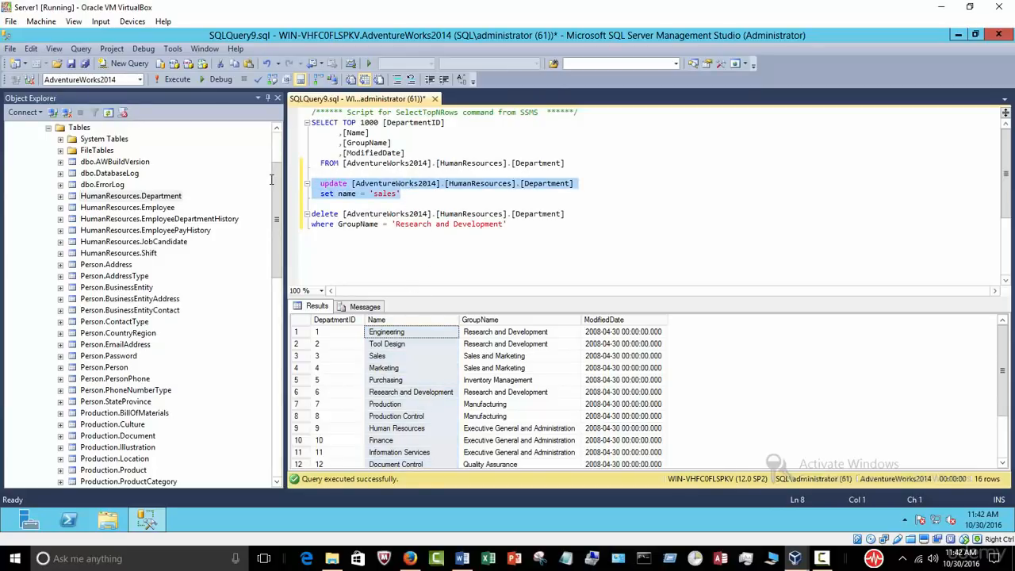
{"action": "left_click", "coordinate": [177, 80]}
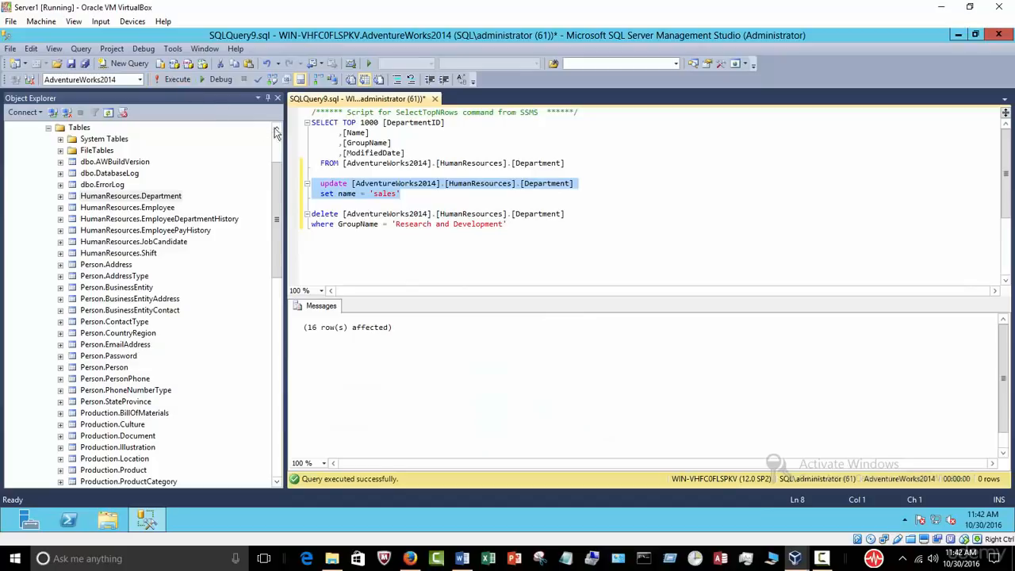
Step: Re-run the Department listing with F5 and widen the Name column to confirm all 16 names read 'sales'
{"action": "left_click_drag", "start_coordinate": [579, 163], "coordinate": [253, 105]}
{"action": "key", "text": "F5"}
{"action": "left_click", "coordinate": [383, 321]}
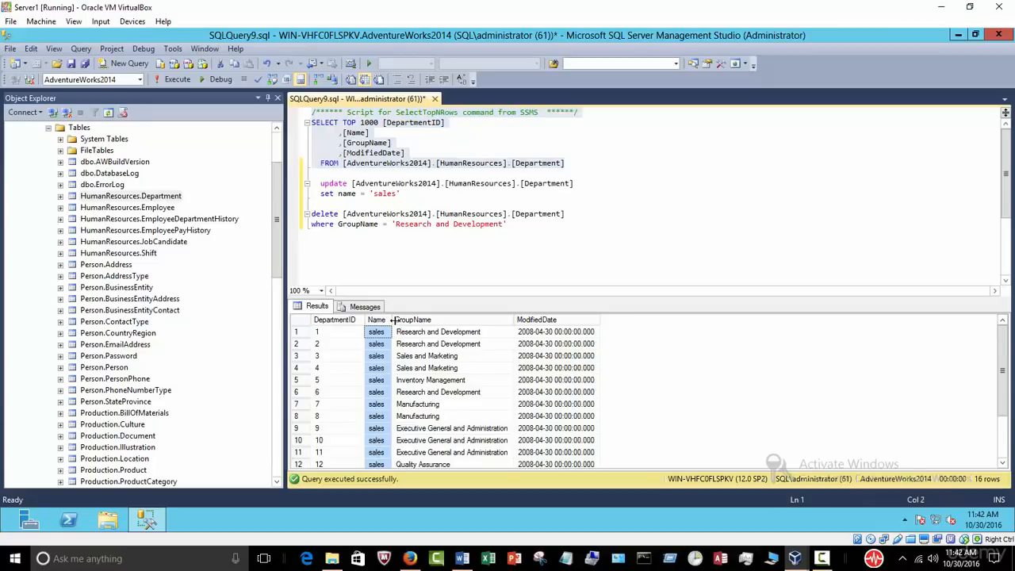
{"action": "left_click_drag", "start_coordinate": [393, 320], "coordinate": [424, 321]}
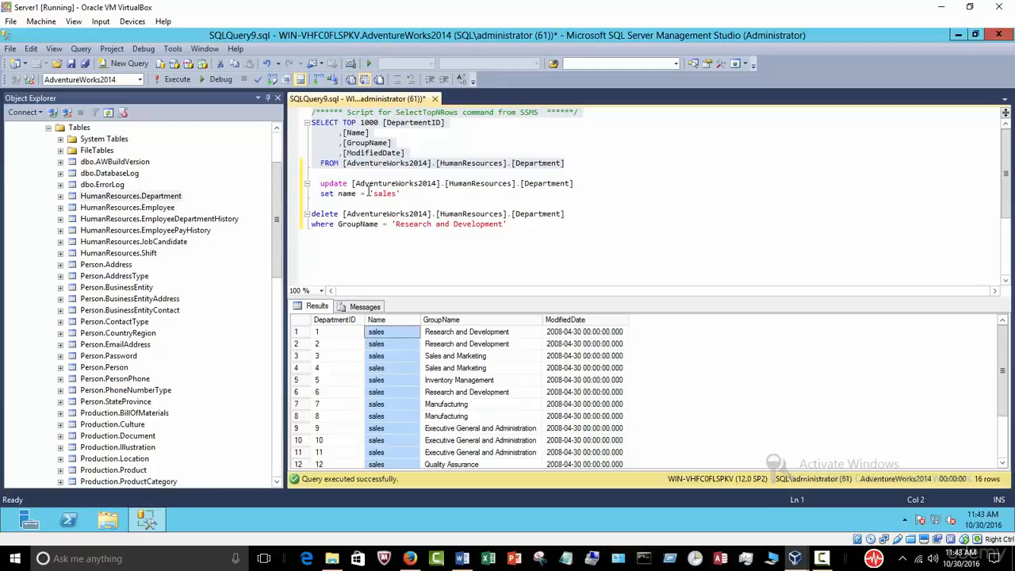
{"action": "left_click_drag", "start_coordinate": [581, 165], "coordinate": [312, 112]}
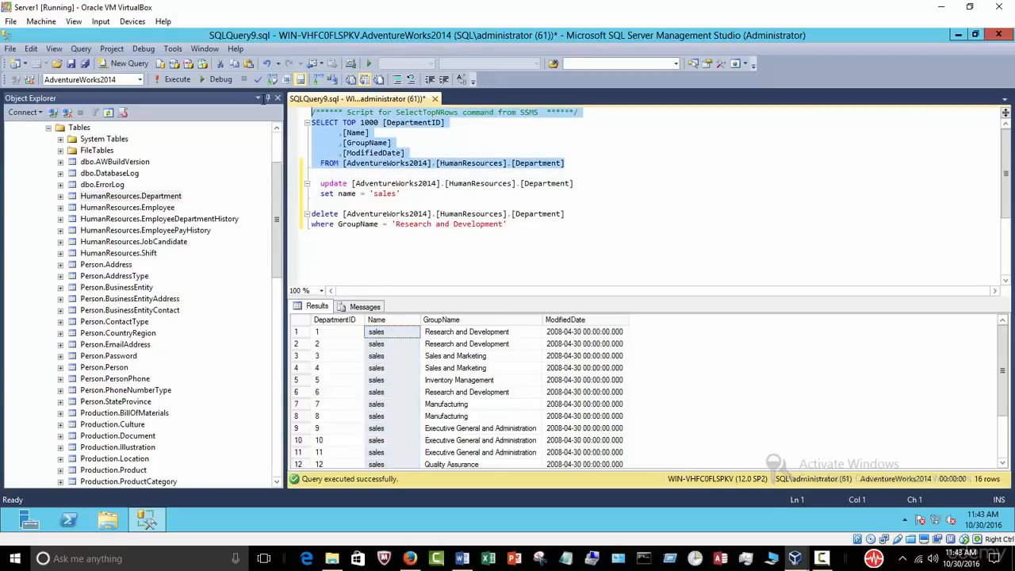
{"action": "left_click", "coordinate": [175, 80]}
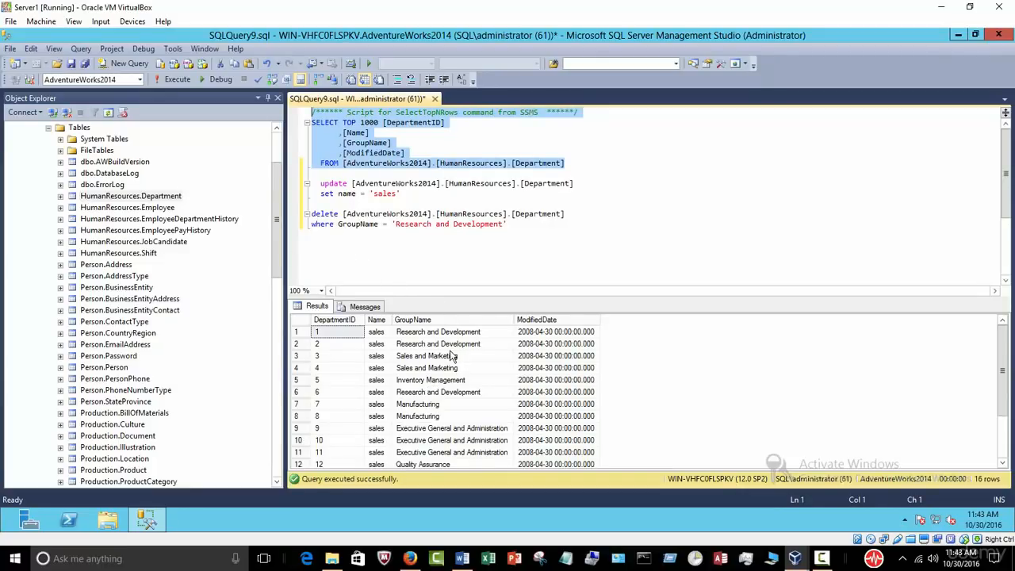
{"action": "left_click_drag", "start_coordinate": [568, 214], "coordinate": [289, 206]}
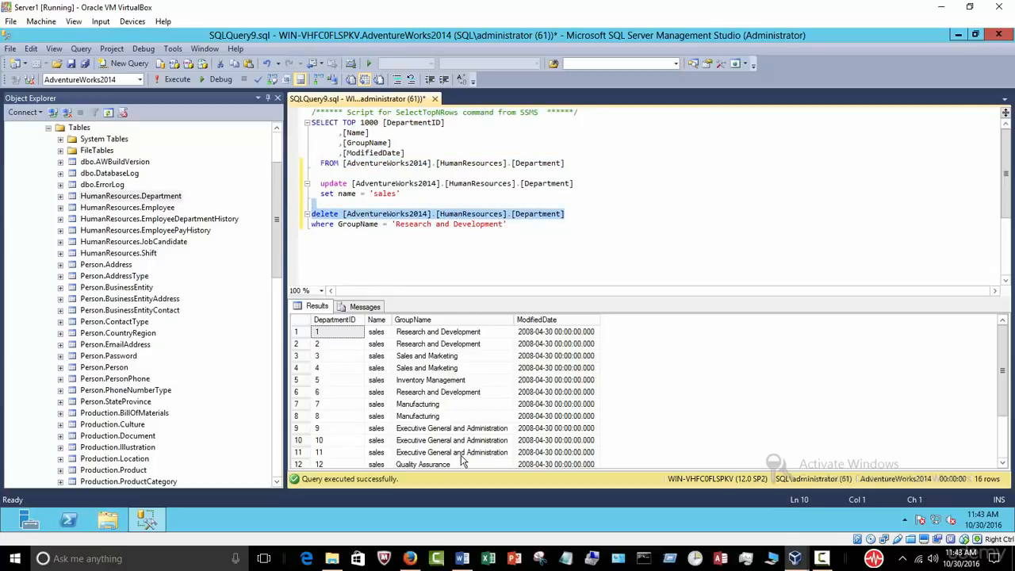
Step: Check the GroupName values and run the DELETE removing the Research and Development group rows
{"action": "left_click", "coordinate": [482, 359]}
{"action": "left_click_drag", "start_coordinate": [482, 333], "coordinate": [481, 344]}
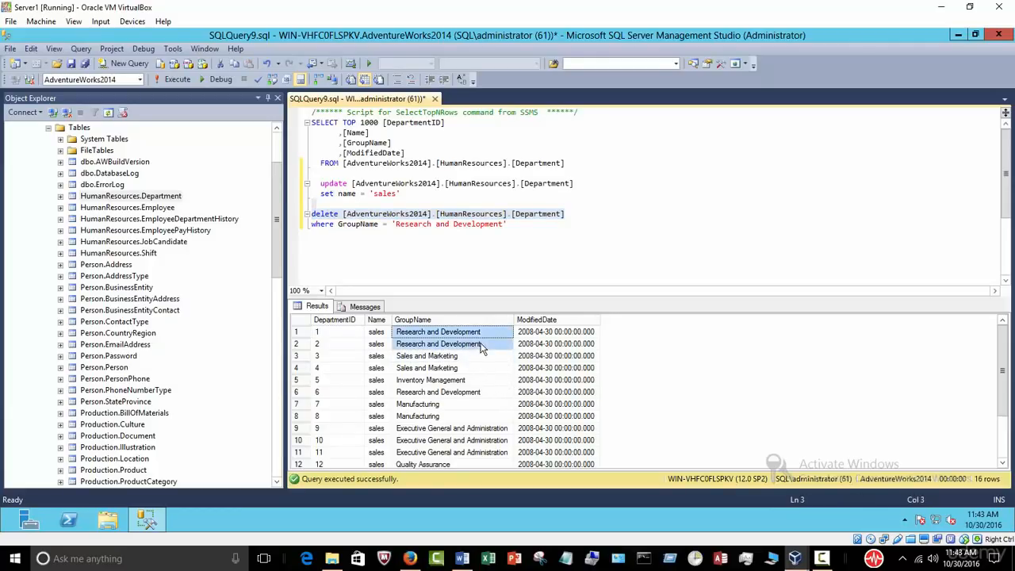
{"action": "left_click", "coordinate": [437, 320]}
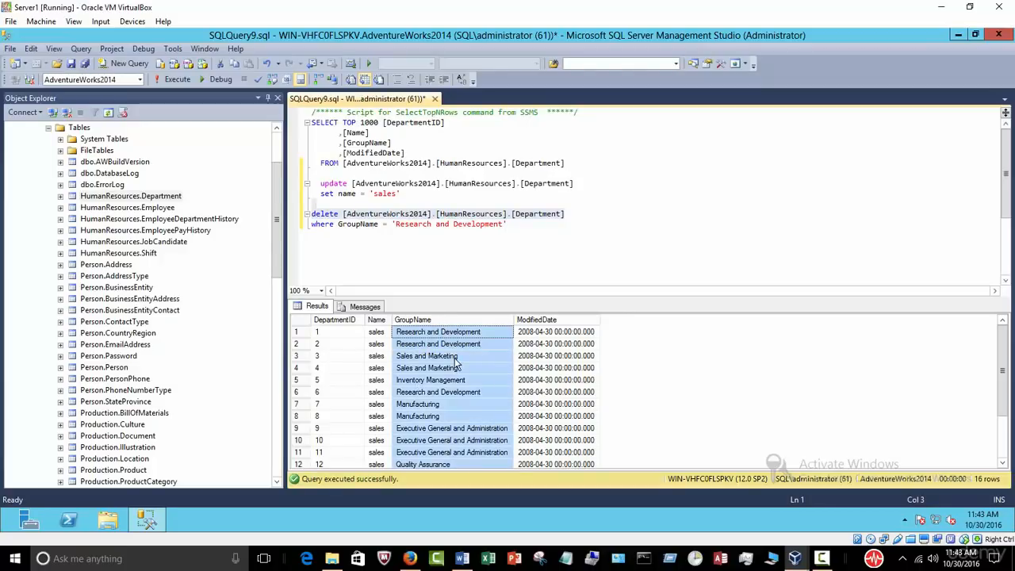
{"action": "left_click", "coordinate": [454, 357]}
{"action": "left_click", "coordinate": [431, 333]}
{"action": "left_click", "coordinate": [441, 343]}
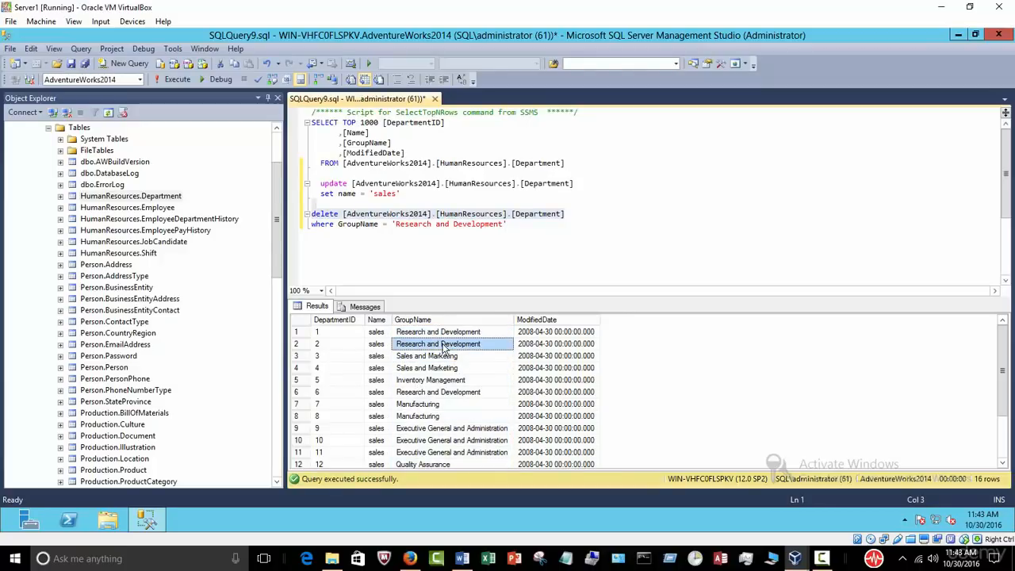
{"action": "left_click", "coordinate": [501, 247]}
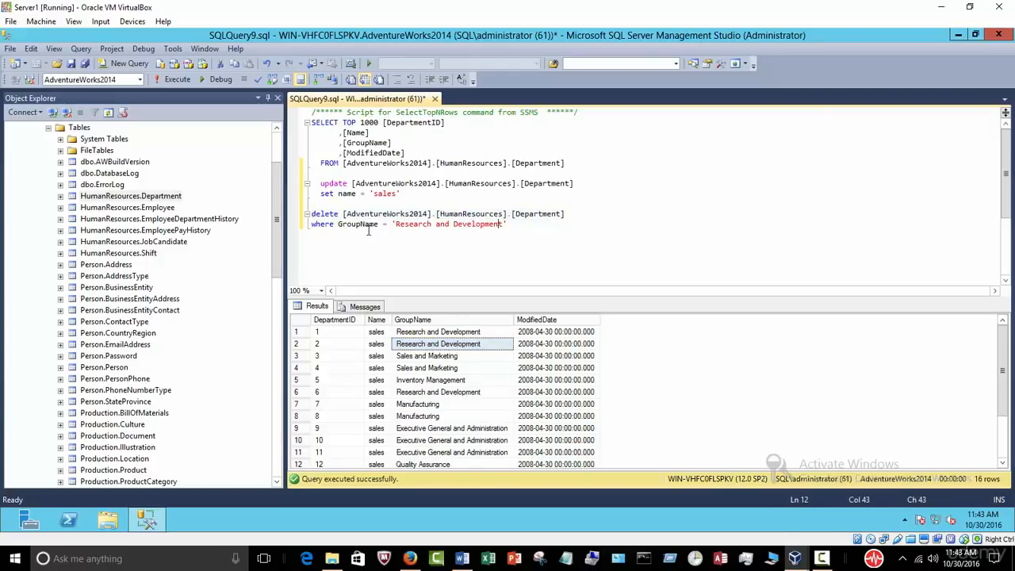
{"action": "left_click_drag", "start_coordinate": [516, 234], "coordinate": [239, 220]}
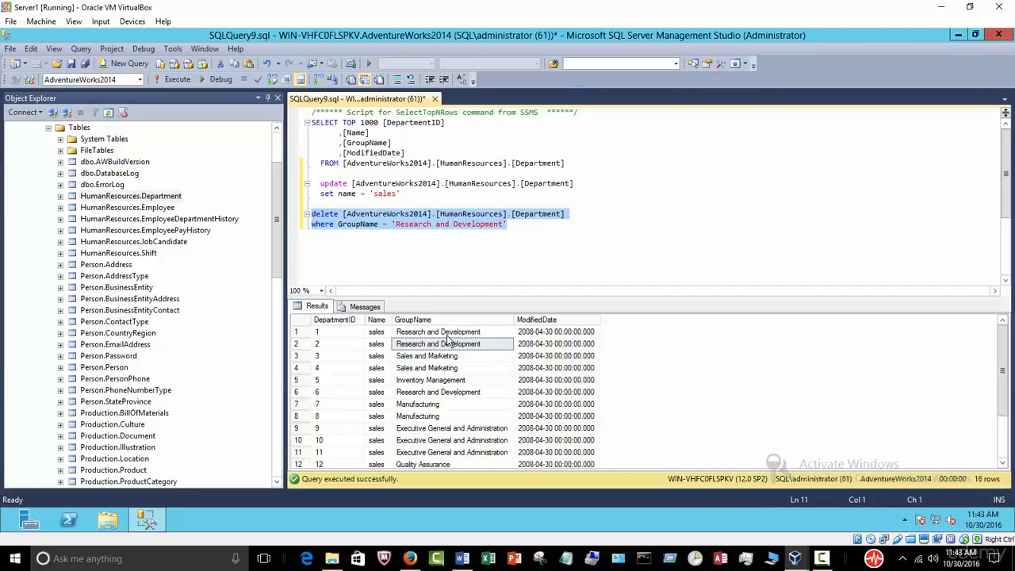
{"action": "left_click", "coordinate": [175, 82]}
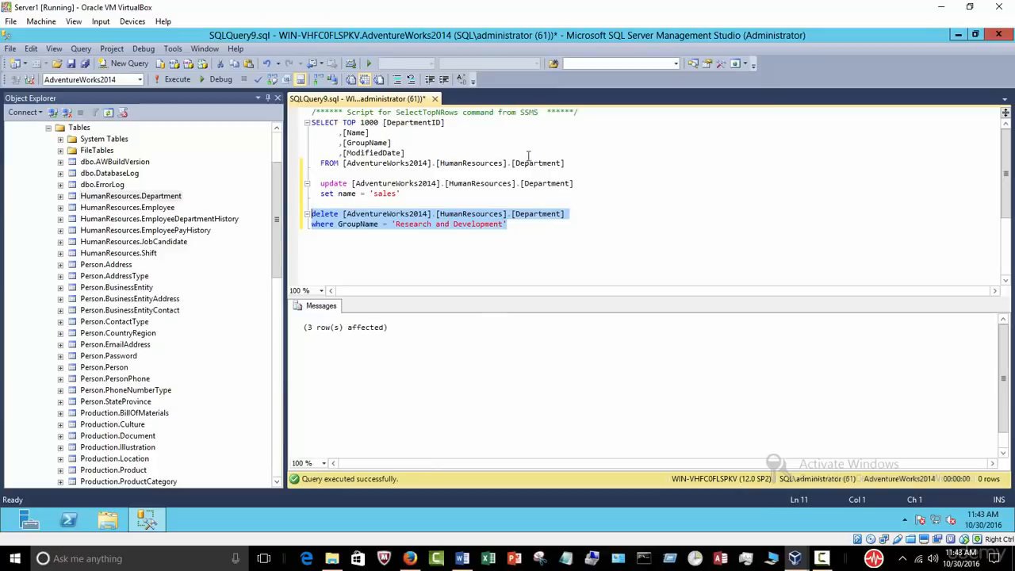
Step: Re-run the Department SELECT to confirm 13 rows remain, widening the Name column
{"action": "left_click_drag", "start_coordinate": [558, 162], "coordinate": [213, 105]}
{"action": "left_click", "coordinate": [179, 83]}
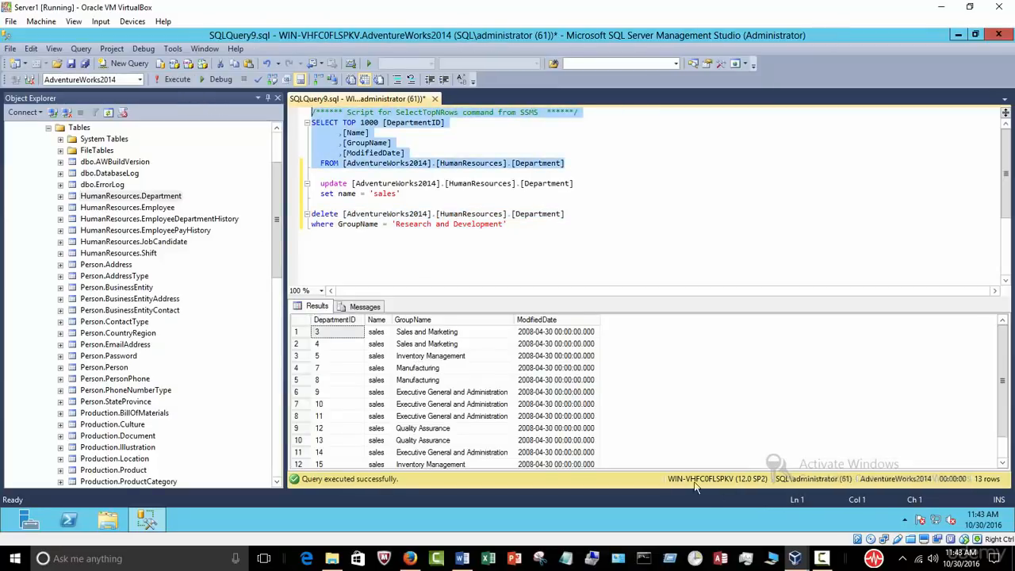
{"action": "left_click", "coordinate": [457, 254]}
{"action": "left_click", "coordinate": [400, 324]}
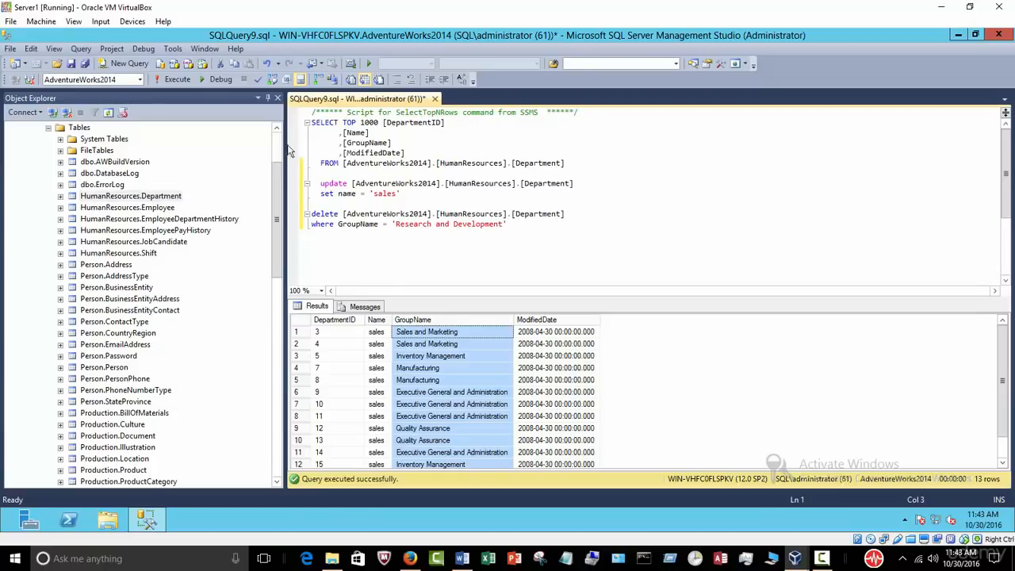
{"action": "left_click_drag", "start_coordinate": [541, 253], "coordinate": [267, 121]}
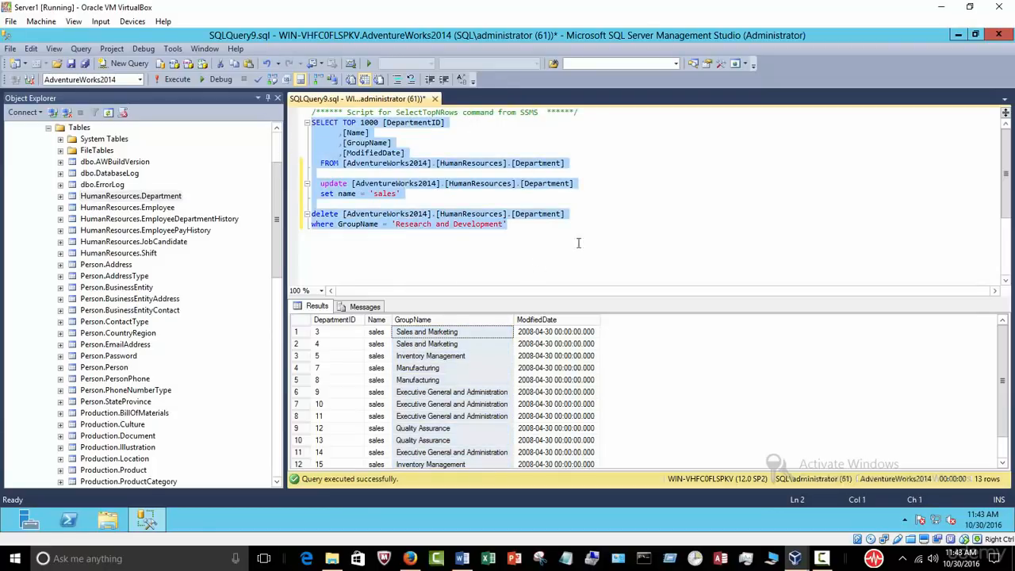
{"action": "left_click", "coordinate": [606, 249]}
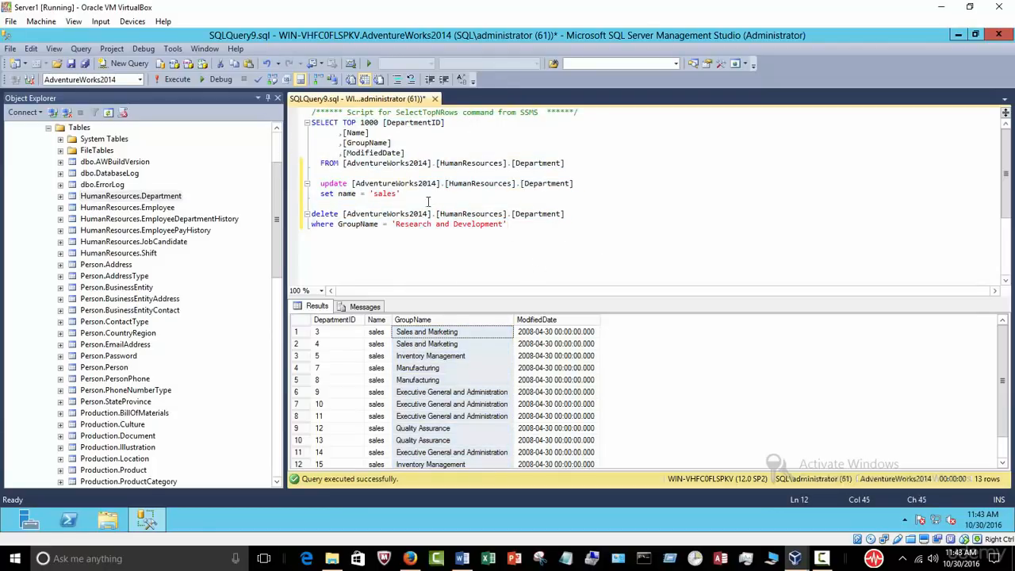
{"action": "left_click", "coordinate": [383, 319]}
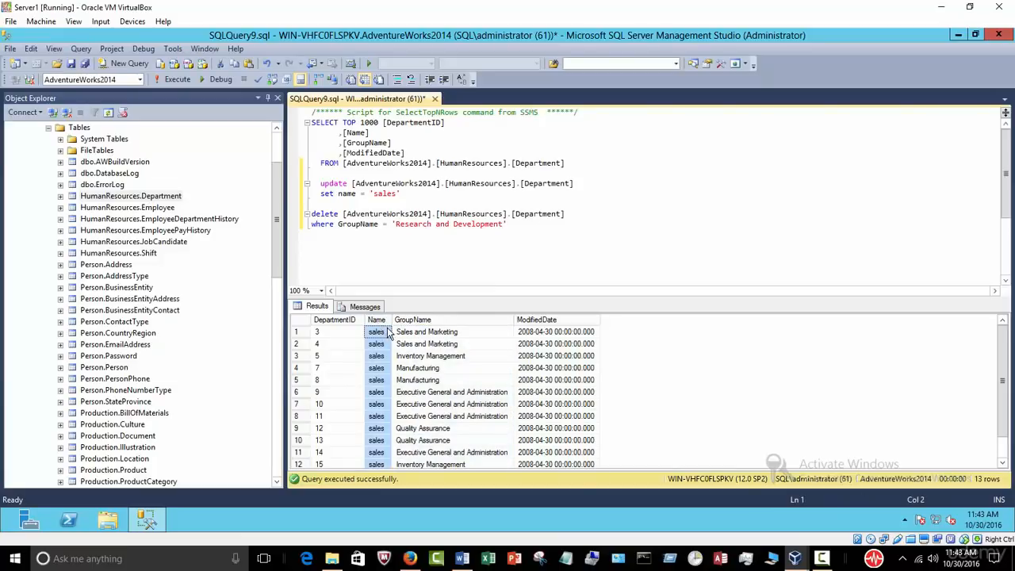
{"action": "left_click_drag", "start_coordinate": [393, 318], "coordinate": [428, 316]}
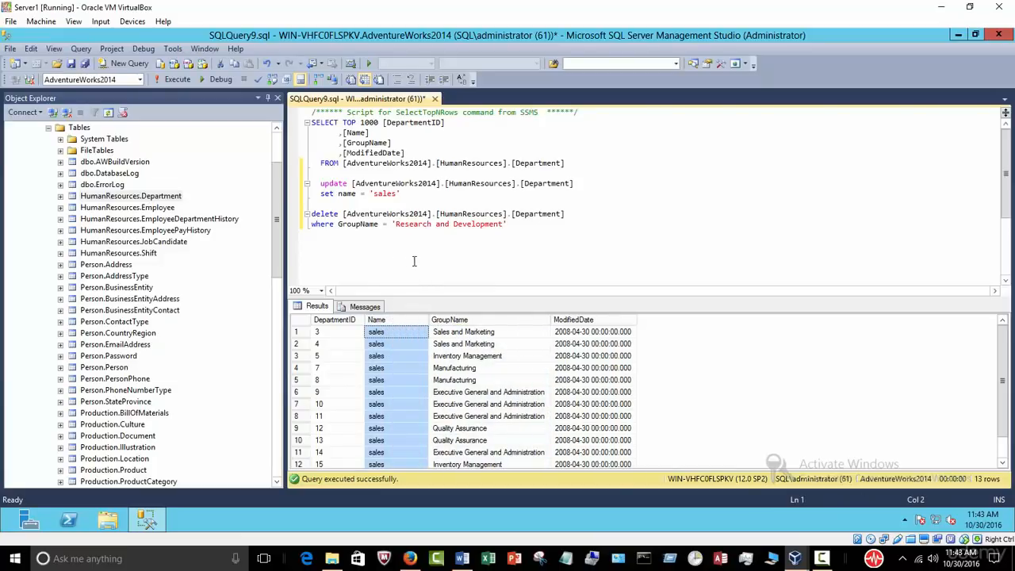
Step: Collapse the AdventureWorks2014 node and bring up the Databases folder's context menu
{"action": "left_click_drag", "start_coordinate": [274, 206], "coordinate": [274, 176]}
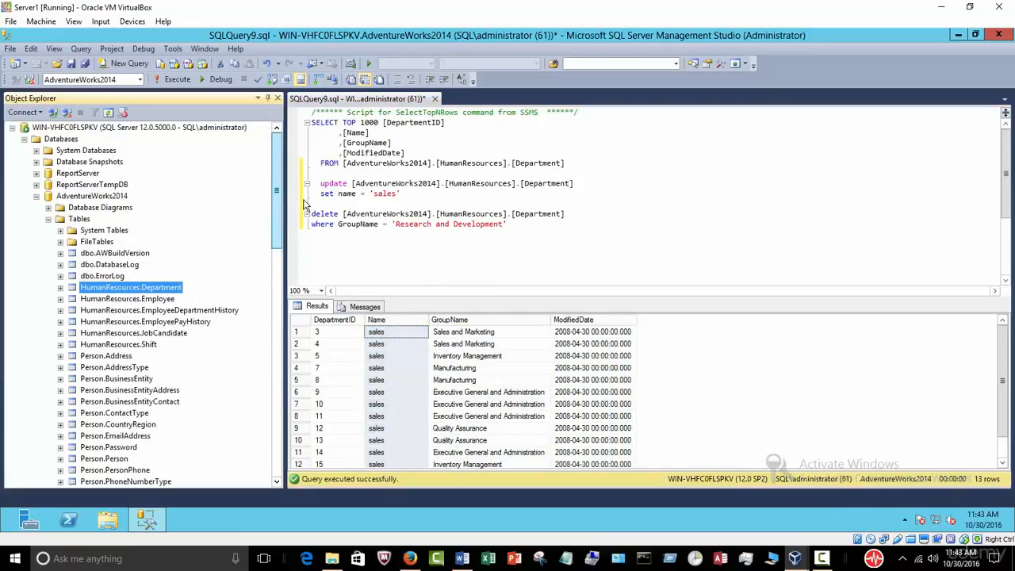
{"action": "left_click", "coordinate": [399, 319]}
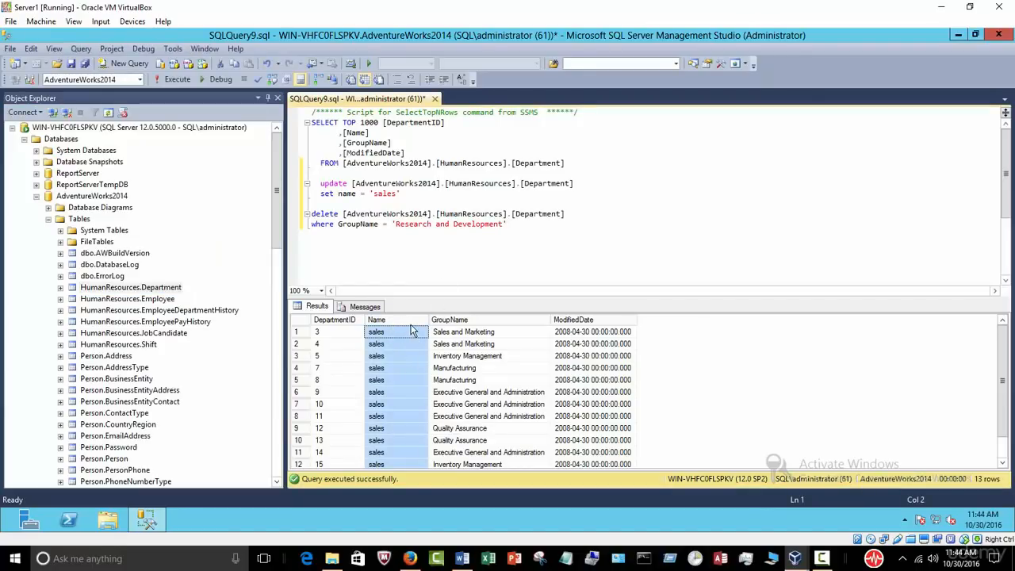
{"action": "left_click", "coordinate": [514, 229]}
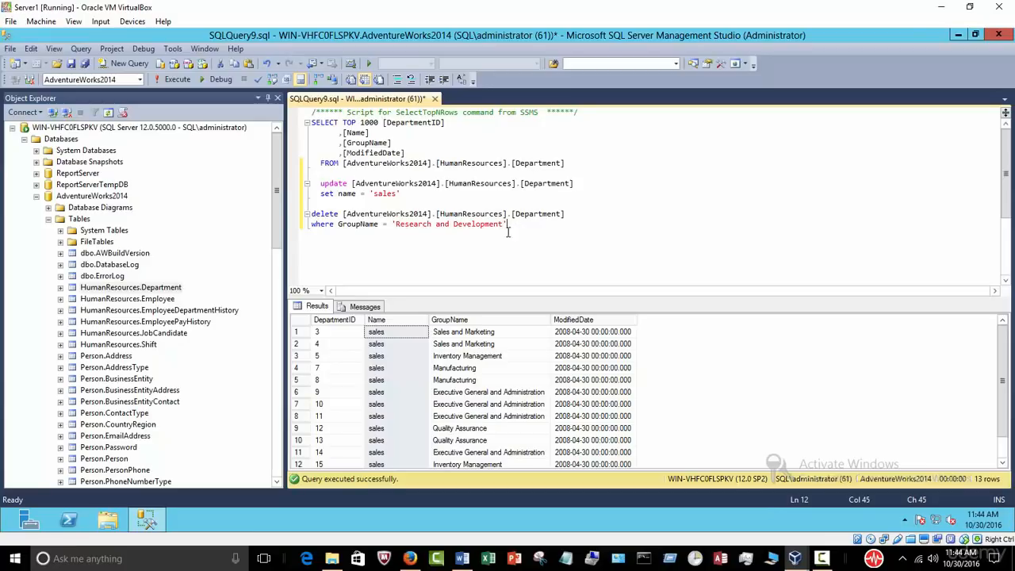
{"action": "left_click", "coordinate": [396, 320]}
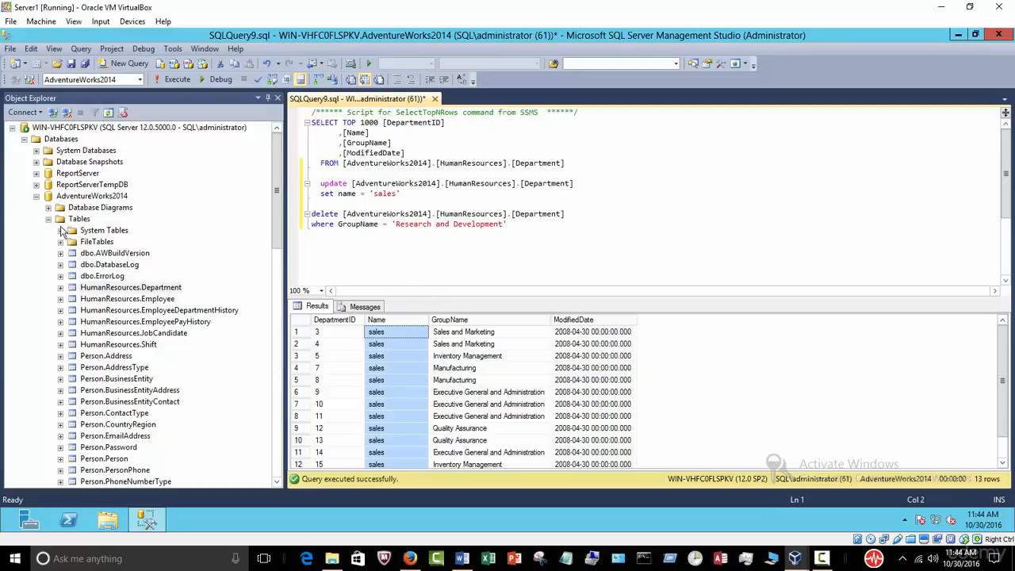
{"action": "left_click", "coordinate": [36, 196]}
{"action": "right_click", "coordinate": [100, 198]}
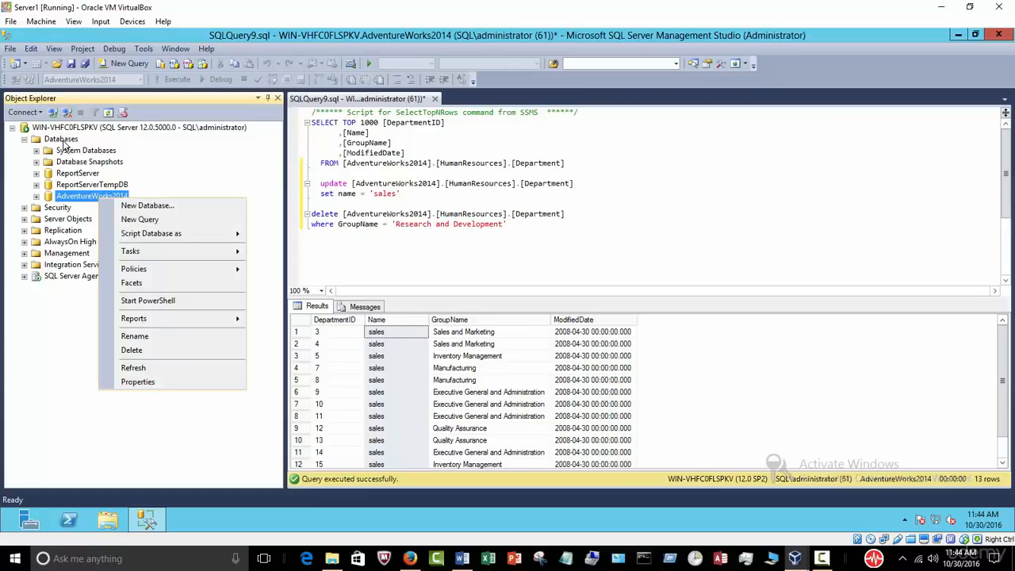
{"action": "right_click", "coordinate": [65, 142]}
Step: In Restore Database, choose Device and add C:\backup\AdventureWorks2014.bak as the backup source
{"action": "left_click", "coordinate": [125, 182]}
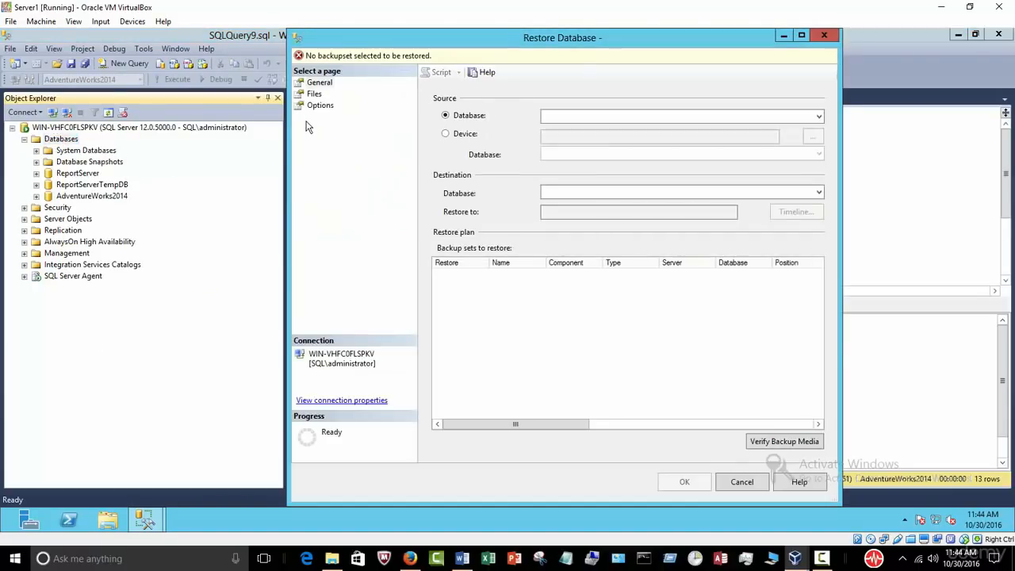
{"action": "left_click", "coordinate": [447, 135]}
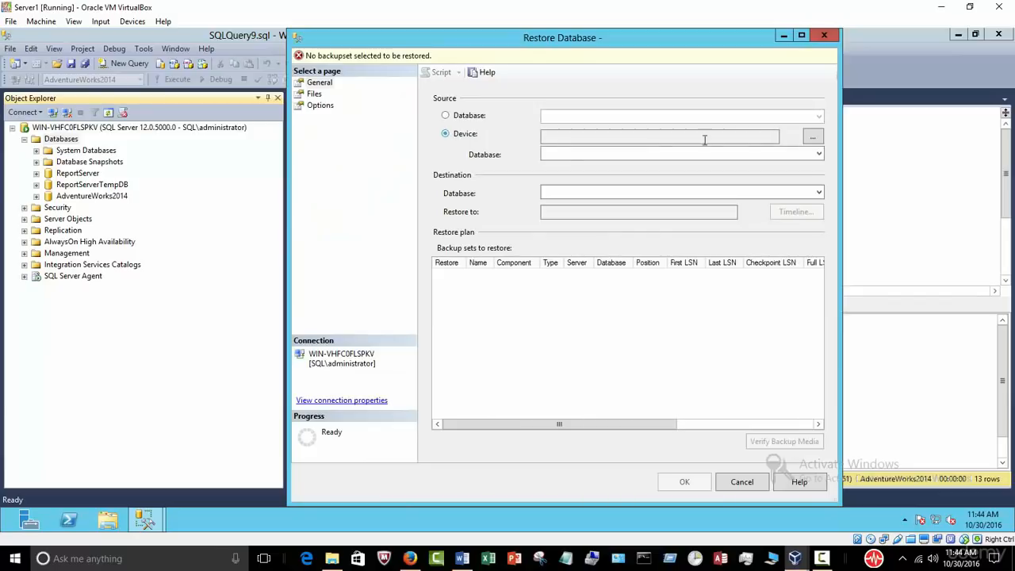
{"action": "left_click", "coordinate": [813, 138]}
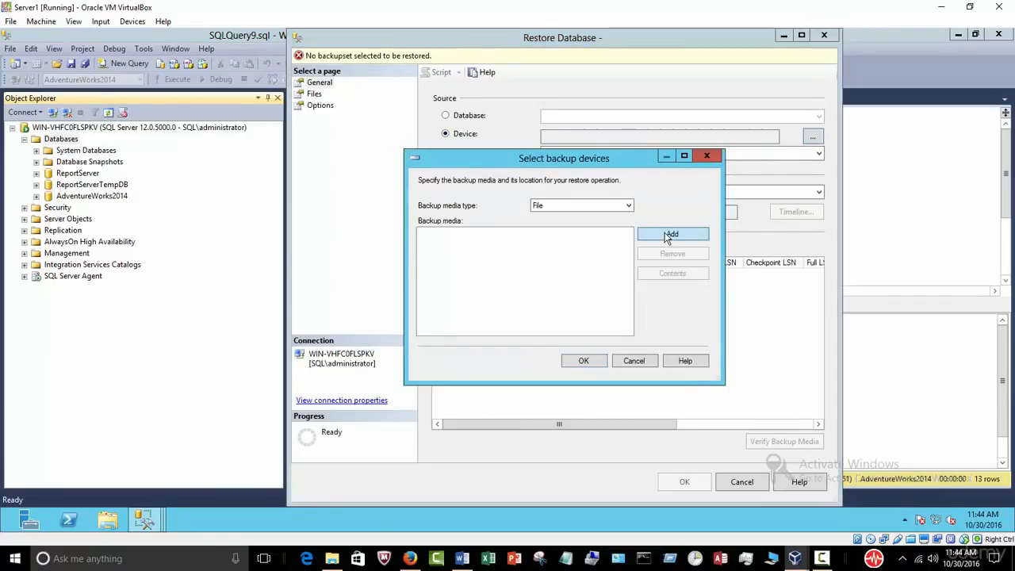
{"action": "left_click", "coordinate": [668, 236]}
{"action": "left_click", "coordinate": [400, 200]}
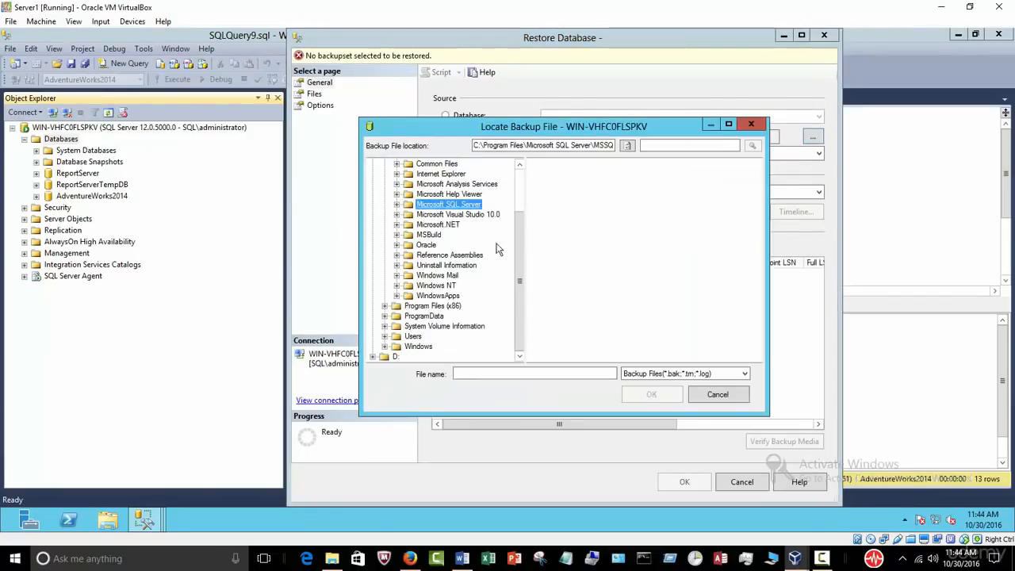
{"action": "left_click_drag", "start_coordinate": [521, 228], "coordinate": [519, 169]}
{"action": "left_click", "coordinate": [415, 184]}
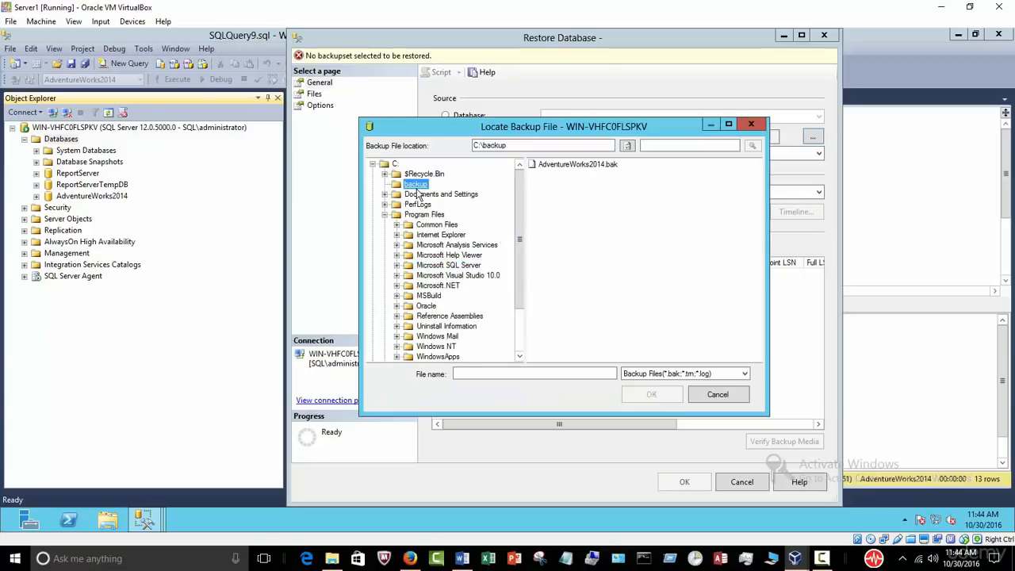
{"action": "left_click", "coordinate": [578, 166]}
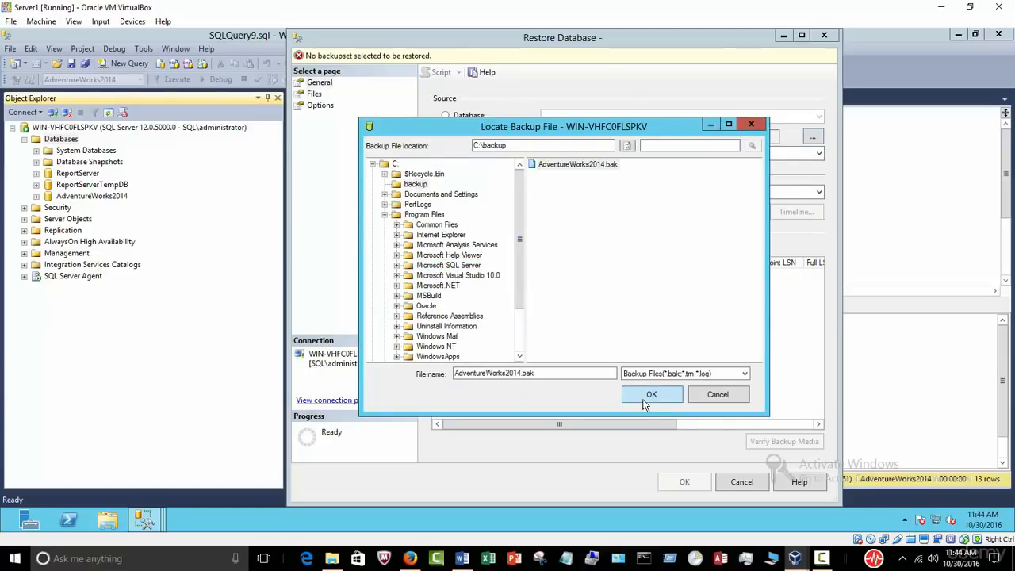
{"action": "left_click", "coordinate": [645, 400]}
{"action": "left_click", "coordinate": [583, 363]}
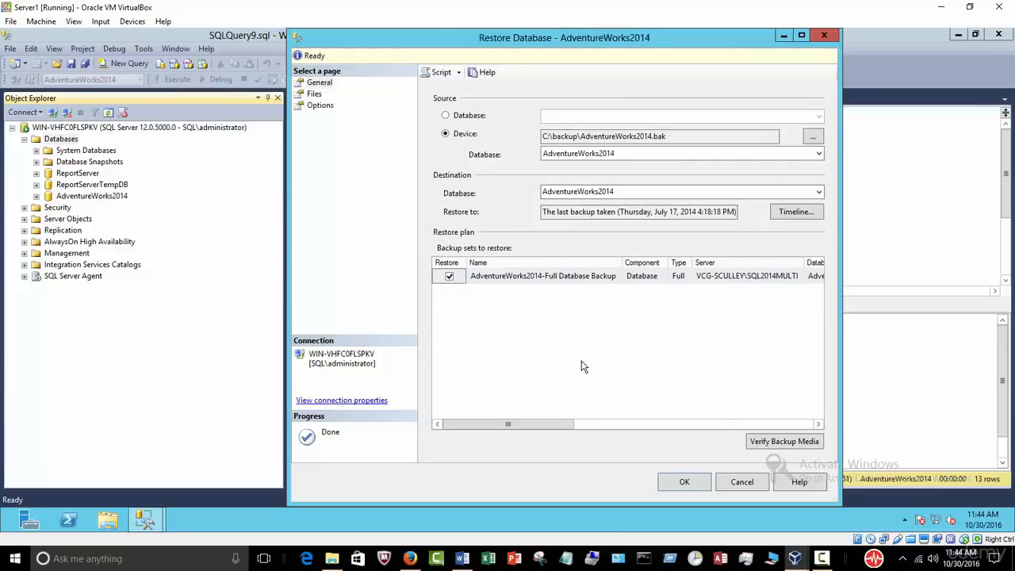
Step: Review the Files and Options pages with overwrite (WITH REPLACE) enabled and start the restore
{"action": "left_click", "coordinate": [314, 94]}
{"action": "left_click", "coordinate": [318, 106]}
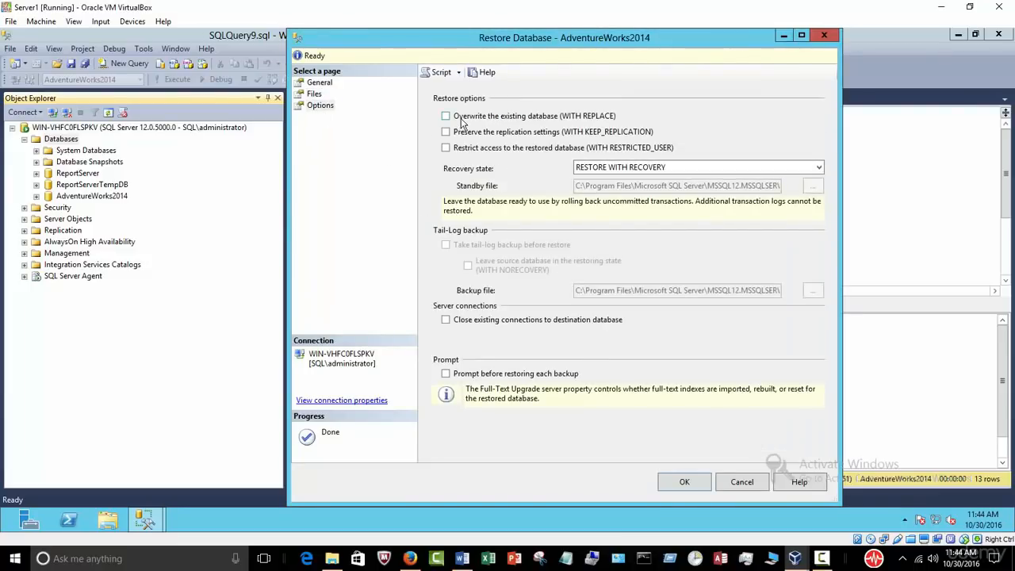
{"action": "left_click", "coordinate": [685, 483]}
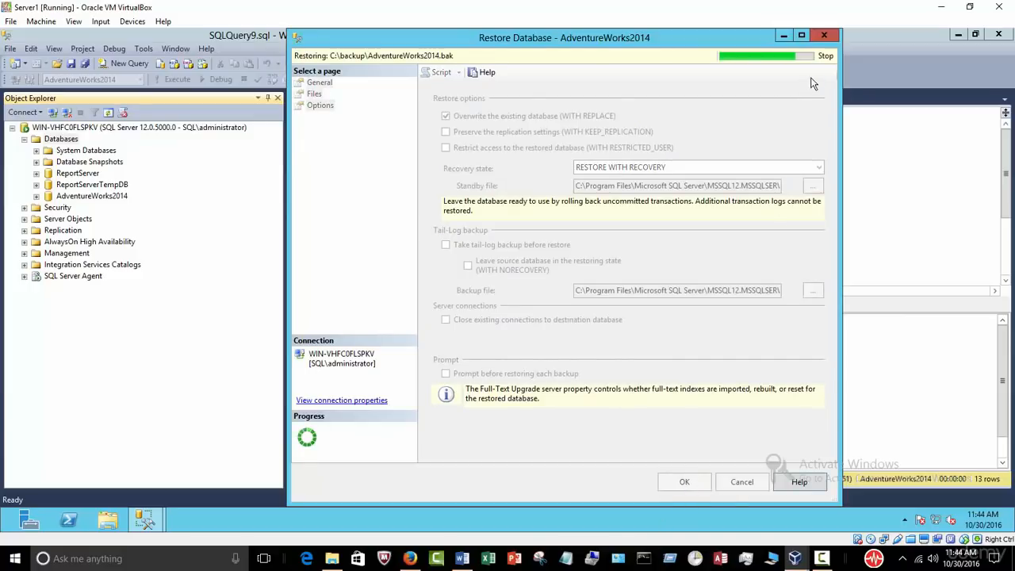
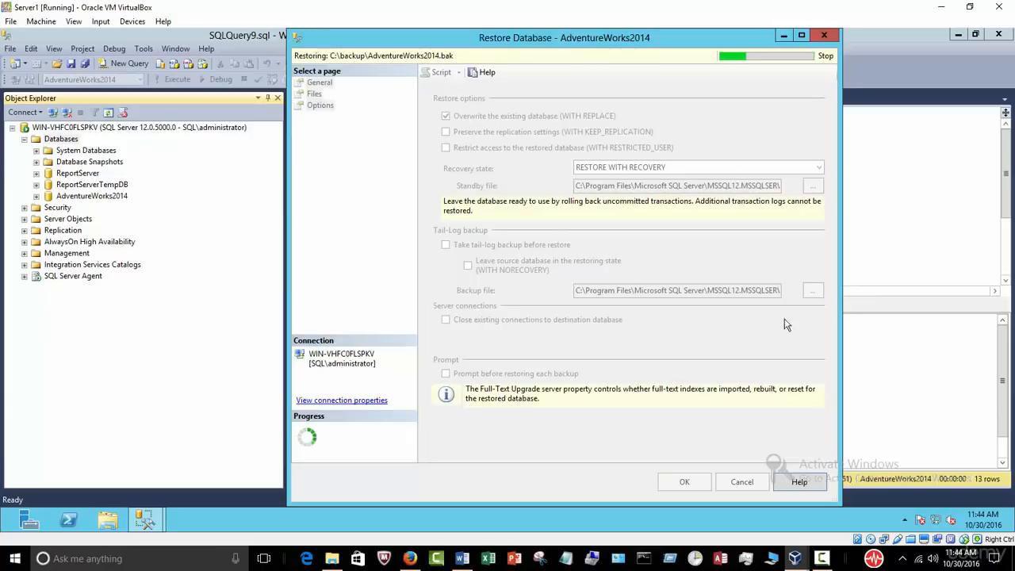
Step: Close the failed Restore Database dialog and the SQLQuery9.sql tab without saving changes
{"action": "left_click", "coordinate": [822, 36]}
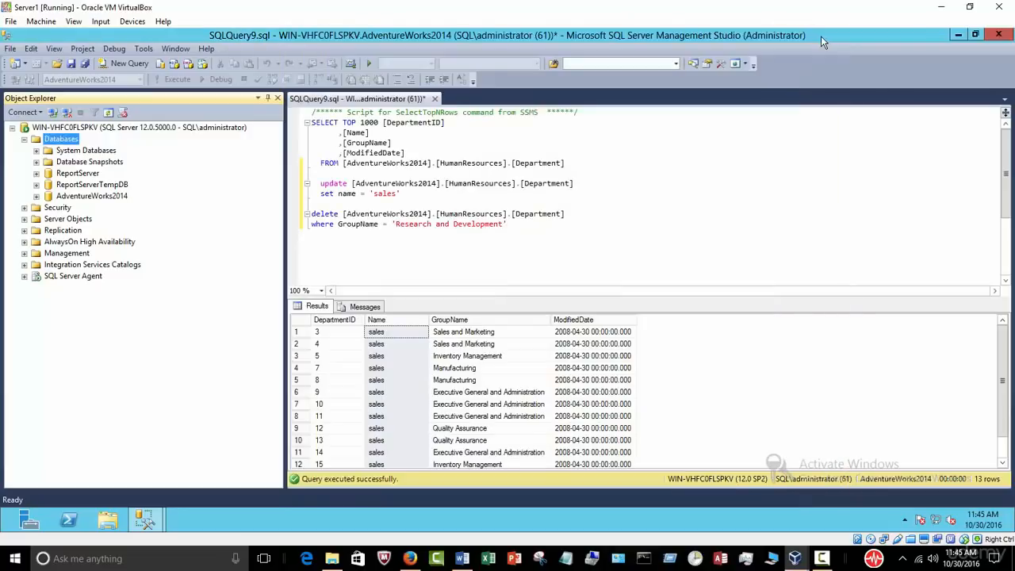
{"action": "left_click", "coordinate": [435, 98]}
{"action": "left_click", "coordinate": [554, 350]}
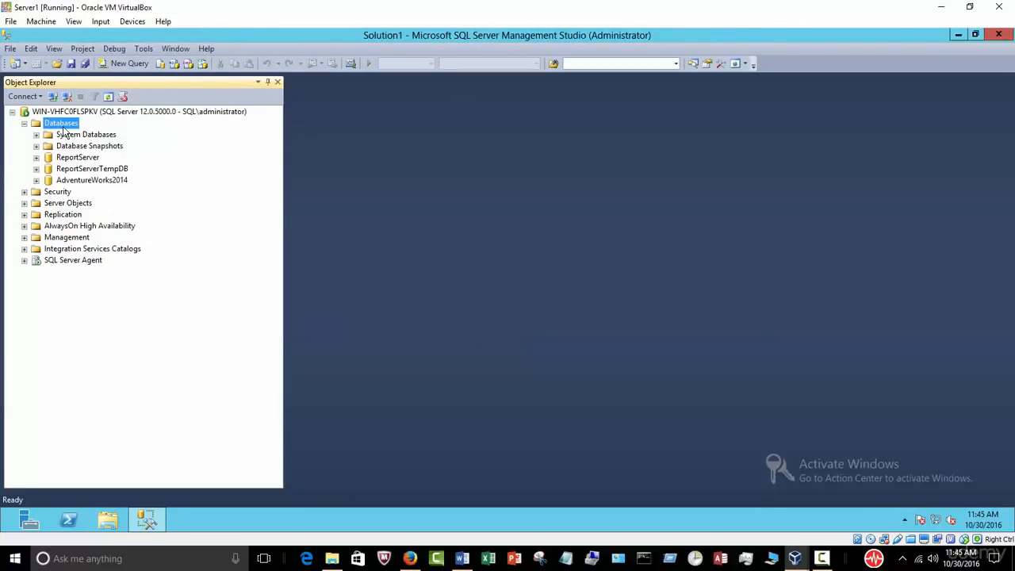
Step: Delete the AdventureWorks2014 database with Close existing connections checked
{"action": "right_click", "coordinate": [91, 181]}
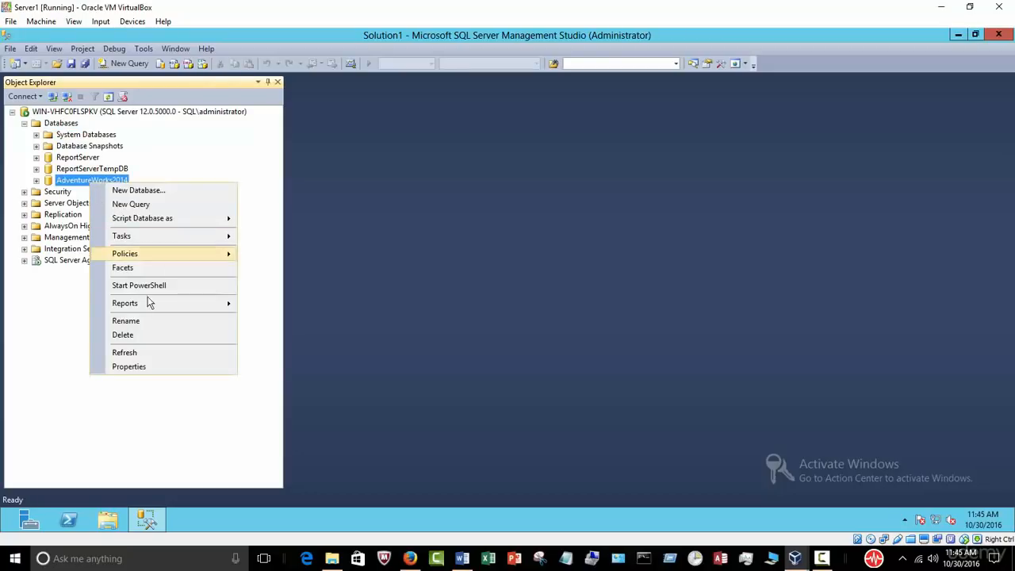
{"action": "left_click", "coordinate": [155, 335]}
{"action": "left_click", "coordinate": [451, 424]}
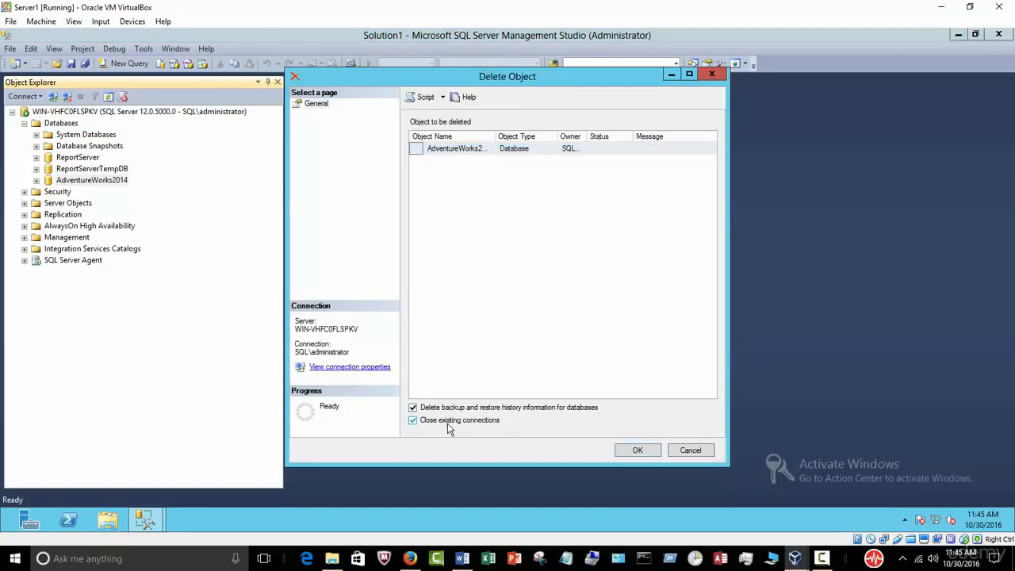
{"action": "left_click", "coordinate": [637, 449]}
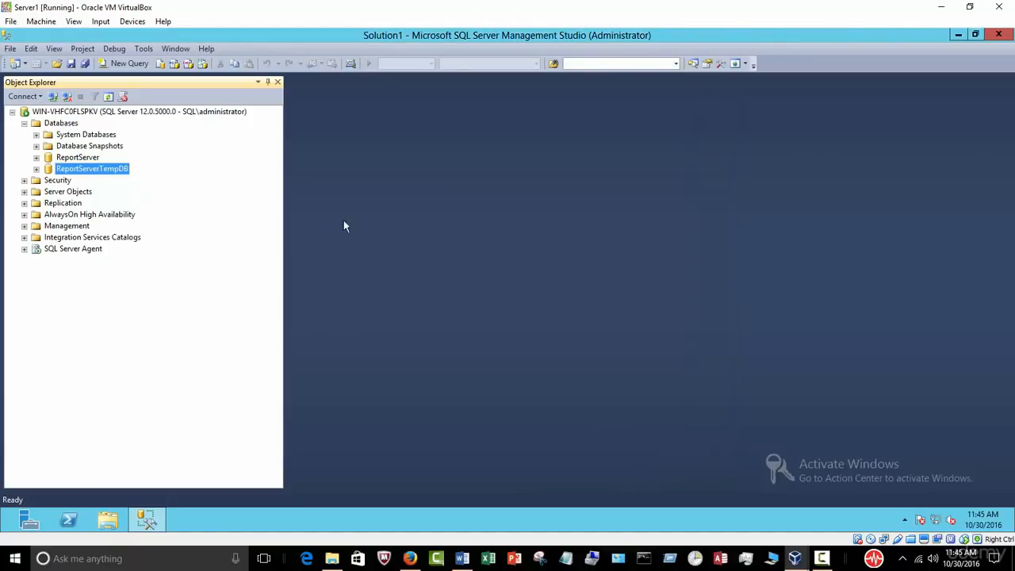
Step: Restore AdventureWorks2014 from the device C:\backup\AdventureWorks2014.bak and dismiss the success message
{"action": "left_click", "coordinate": [67, 129]}
{"action": "right_click", "coordinate": [66, 129]}
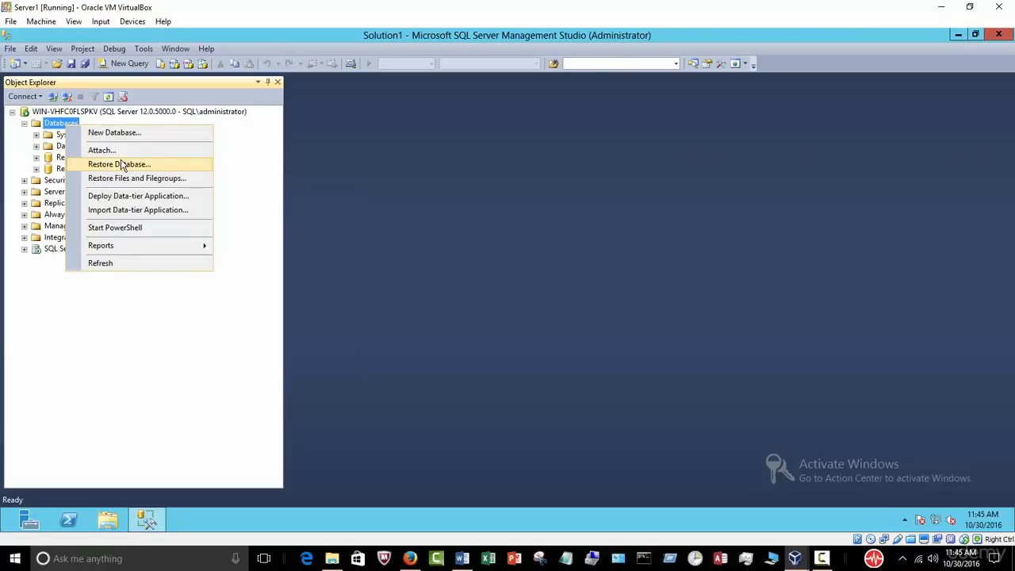
{"action": "left_click", "coordinate": [119, 164]}
{"action": "left_click", "coordinate": [465, 137]}
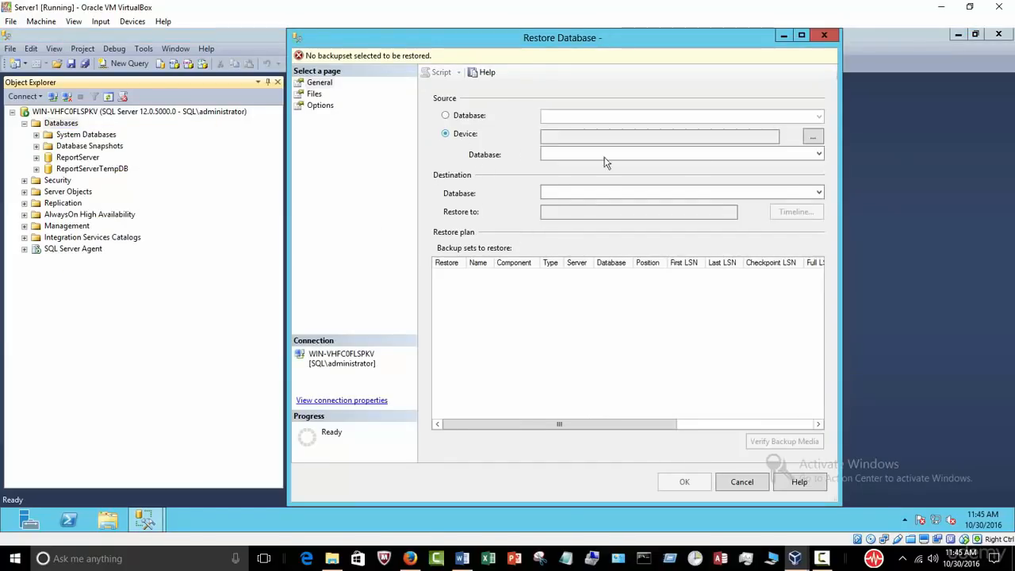
{"action": "left_click", "coordinate": [813, 137]}
{"action": "left_click", "coordinate": [692, 235]}
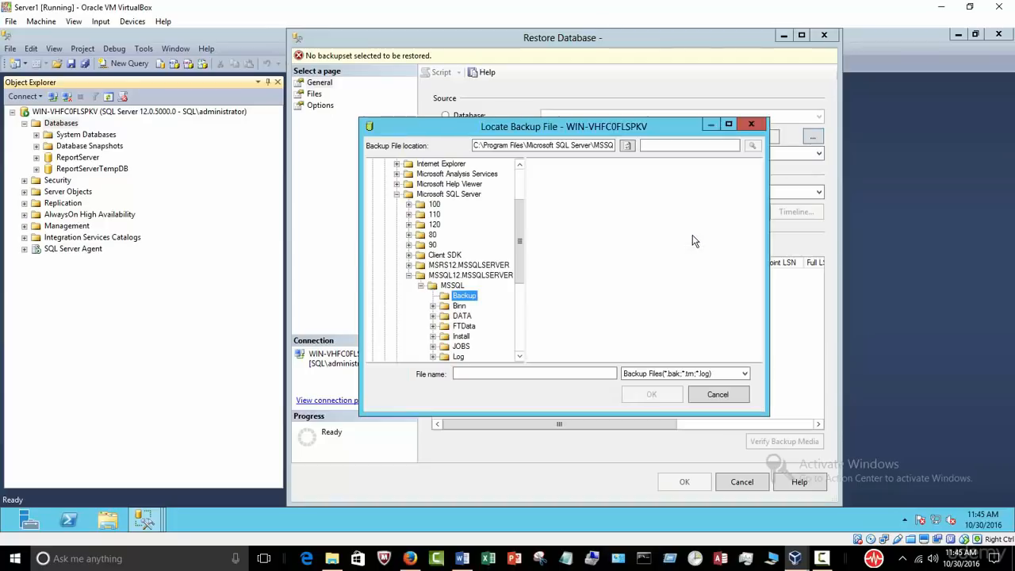
{"action": "left_click", "coordinate": [415, 184]}
{"action": "left_click", "coordinate": [547, 165]}
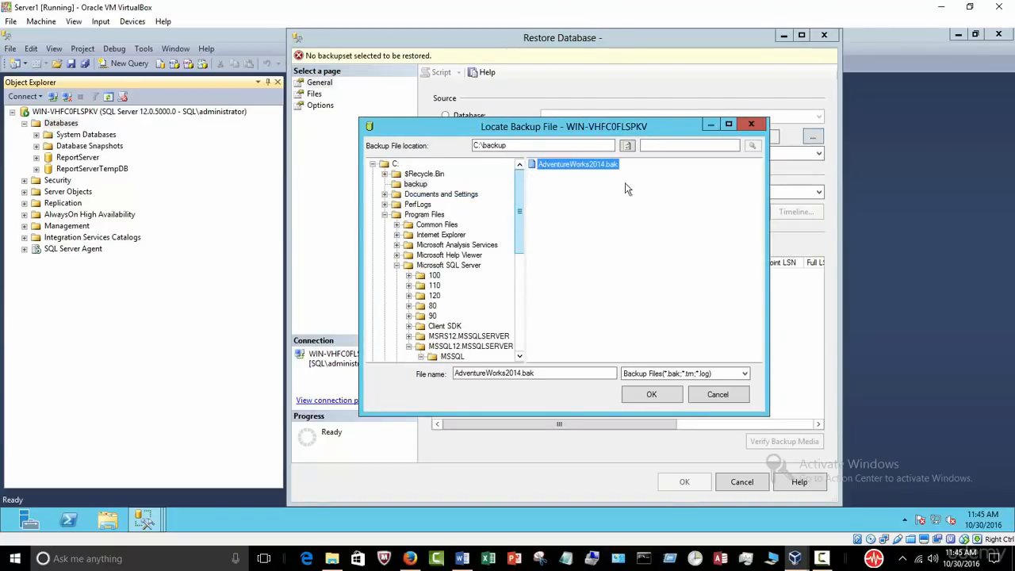
{"action": "left_click", "coordinate": [651, 394]}
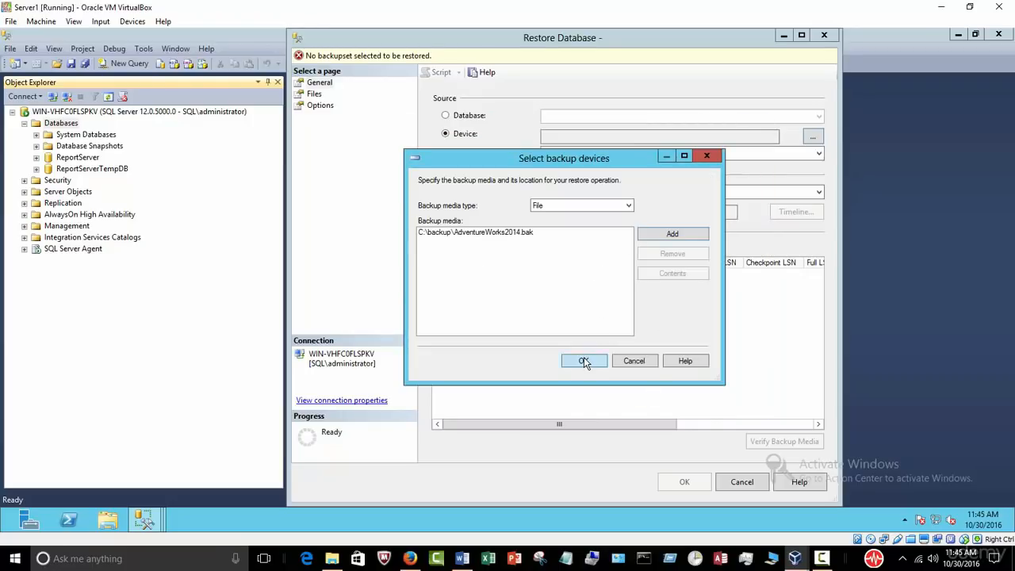
{"action": "left_click", "coordinate": [583, 361]}
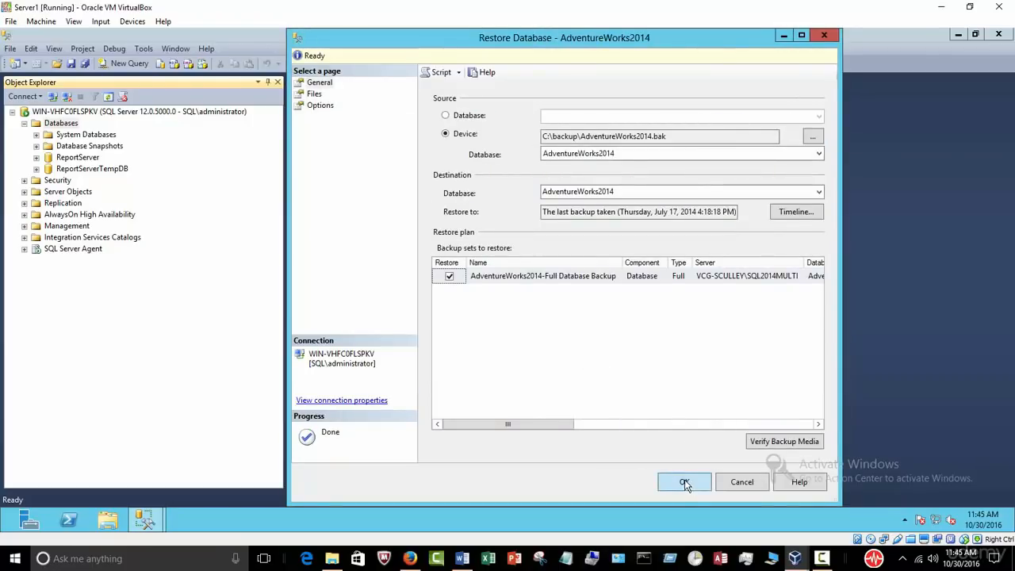
{"action": "left_click", "coordinate": [686, 482]}
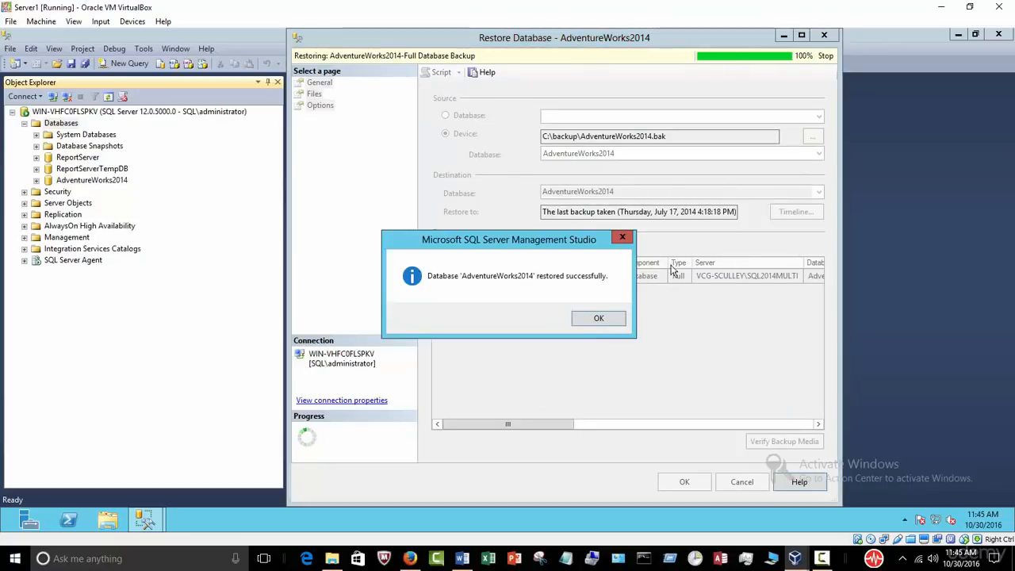
{"action": "left_click", "coordinate": [613, 322]}
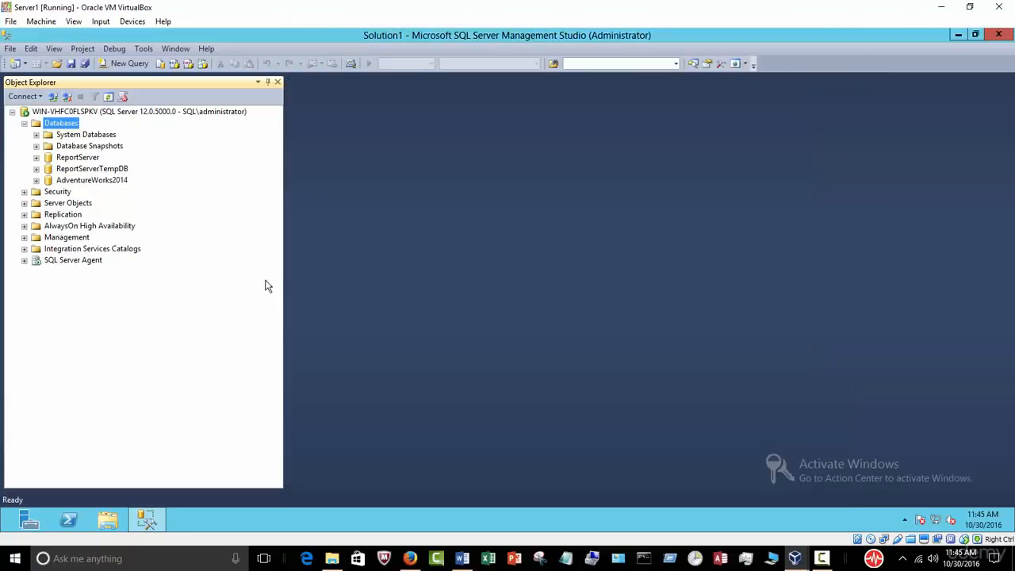
Step: Select the top 1000 rows of HumanResources.Department and review its 16 department names
{"action": "left_click", "coordinate": [36, 180]}
{"action": "left_click", "coordinate": [49, 203]}
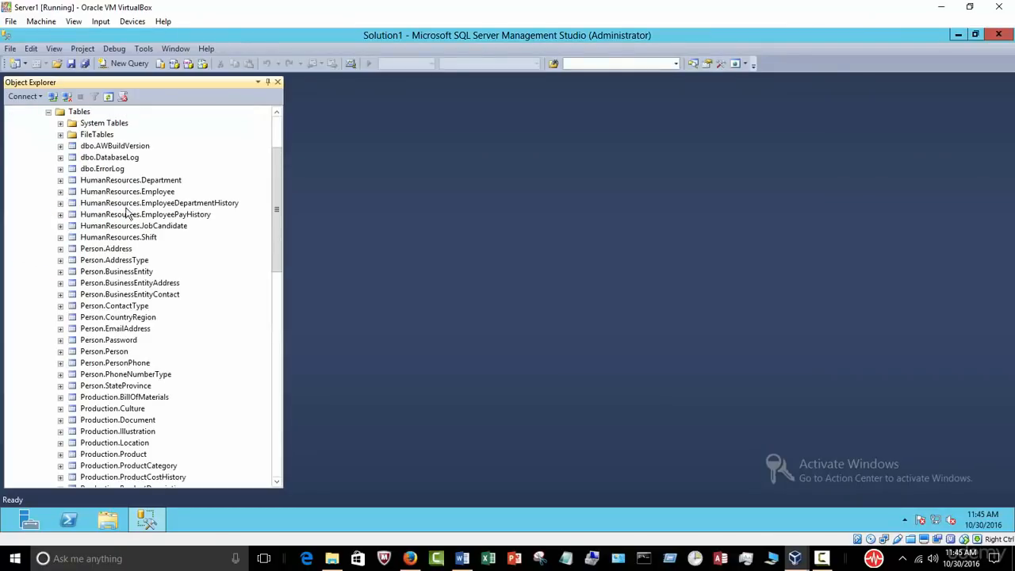
{"action": "right_click", "coordinate": [148, 180]}
{"action": "left_click", "coordinate": [215, 221]}
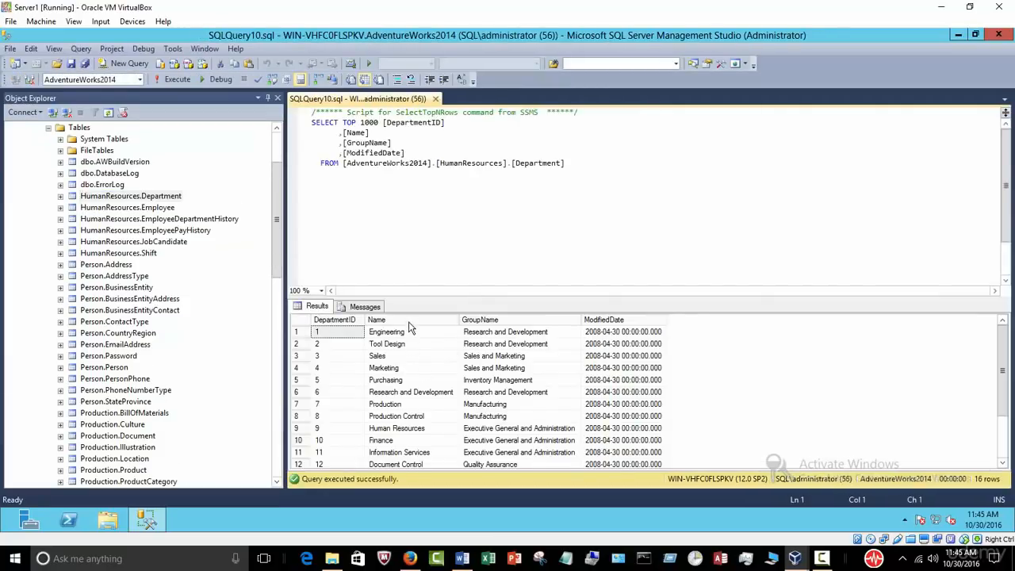
{"action": "left_click", "coordinate": [409, 321]}
{"action": "left_click", "coordinate": [515, 241]}
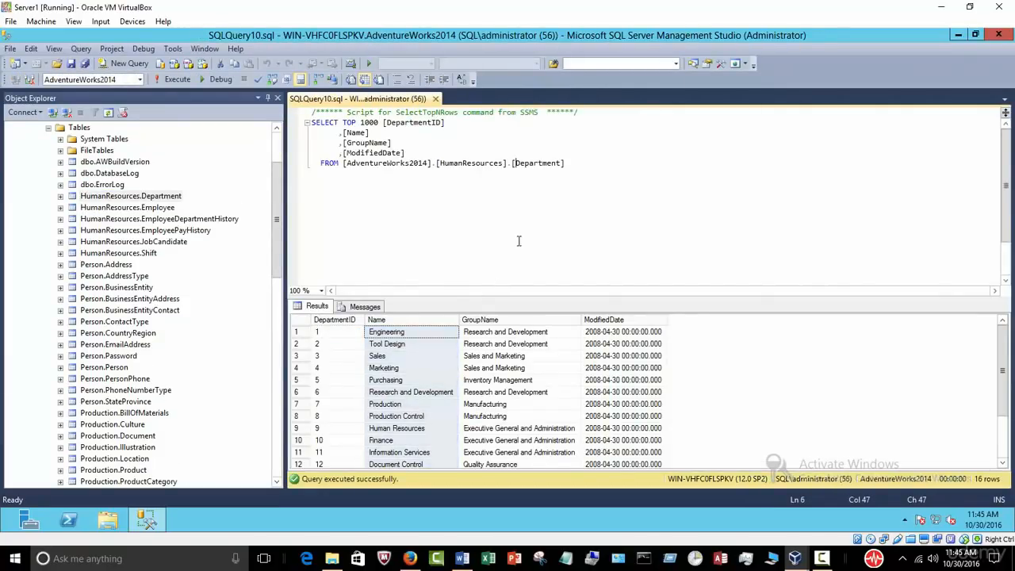
Step: Collapse the Tables and AdventureWorks2014 nodes and minimize Management Studio
{"action": "left_click", "coordinate": [277, 167]}
{"action": "left_click", "coordinate": [49, 127]}
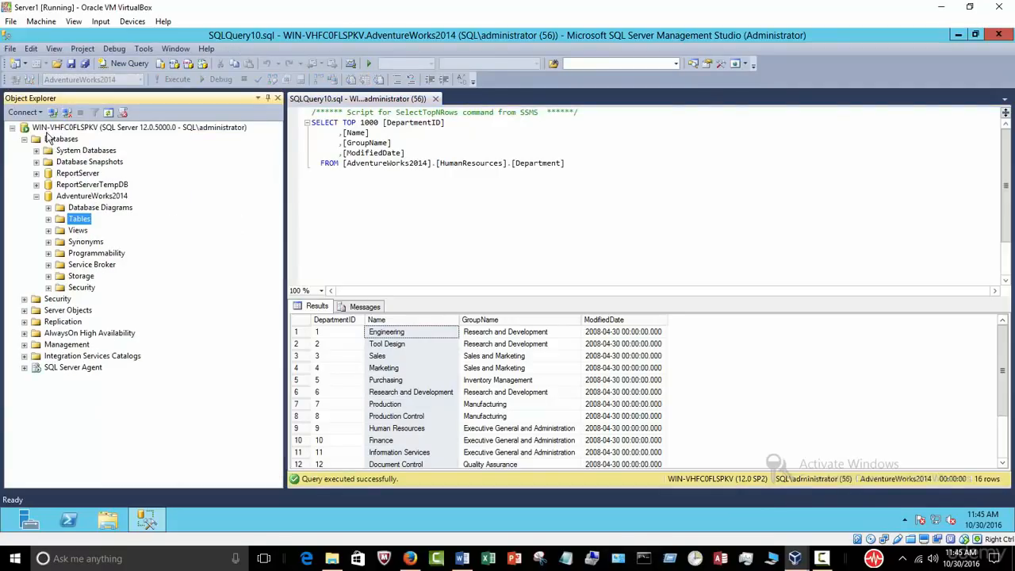
{"action": "left_click", "coordinate": [36, 196]}
{"action": "left_click", "coordinate": [575, 238]}
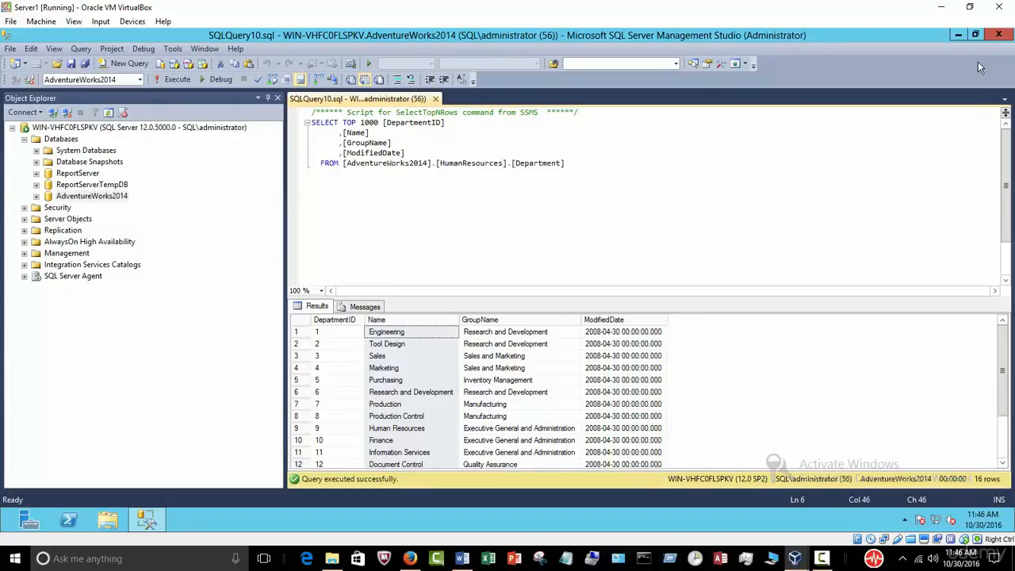
{"action": "left_click", "coordinate": [957, 34]}
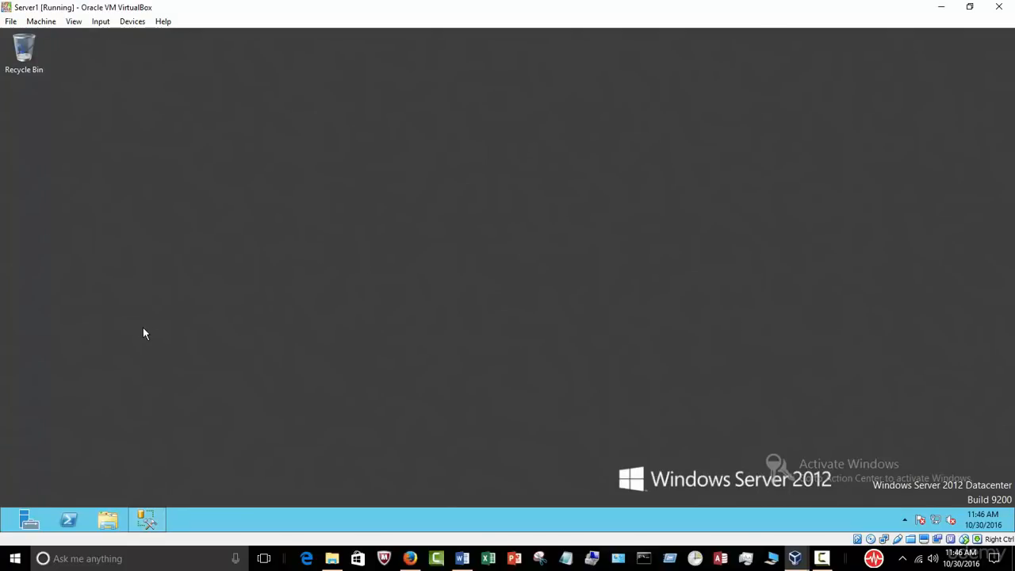
Step: Launch Notepad inside the guest and move its window to the right
{"action": "key", "text": "super+r"}
{"action": "left_click", "coordinate": [101, 482]}
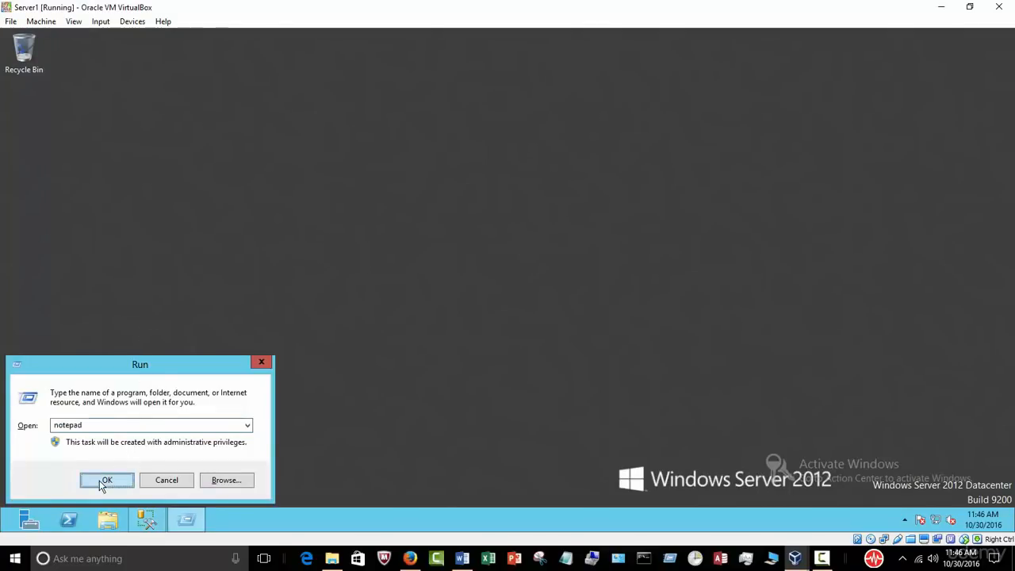
{"action": "left_click_drag", "start_coordinate": [418, 139], "coordinate": [551, 137]}
Step: Restore the Server1 VM window from full size, narrow it and position it beside the host desktop icons
{"action": "left_click", "coordinate": [969, 7]}
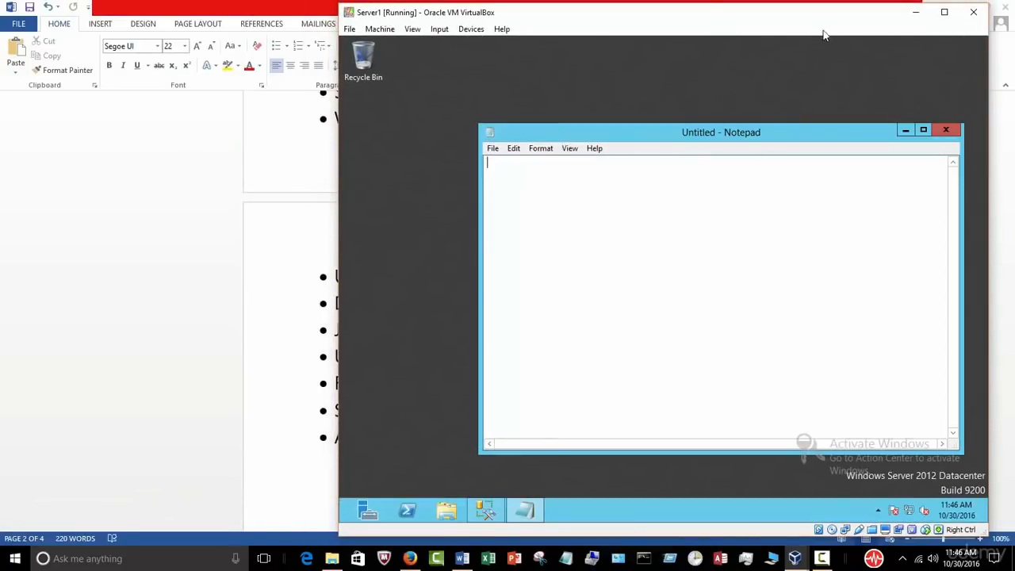
{"action": "left_click_drag", "start_coordinate": [838, 17], "coordinate": [811, 93]}
{"action": "left_click", "coordinate": [961, 11]}
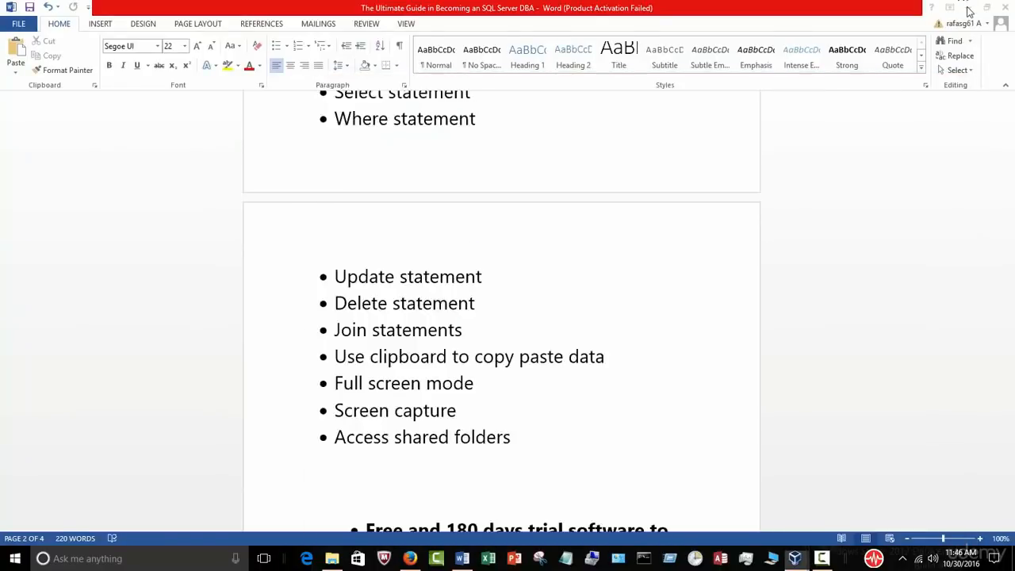
{"action": "left_click_drag", "start_coordinate": [672, 88], "coordinate": [722, 37]}
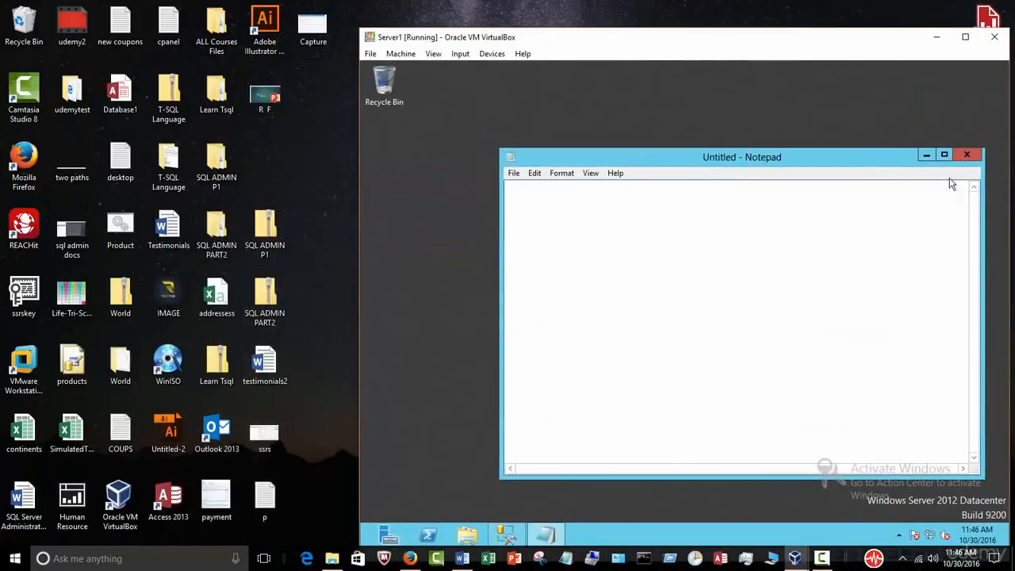
{"action": "left_click_drag", "start_coordinate": [826, 156], "coordinate": [769, 122]}
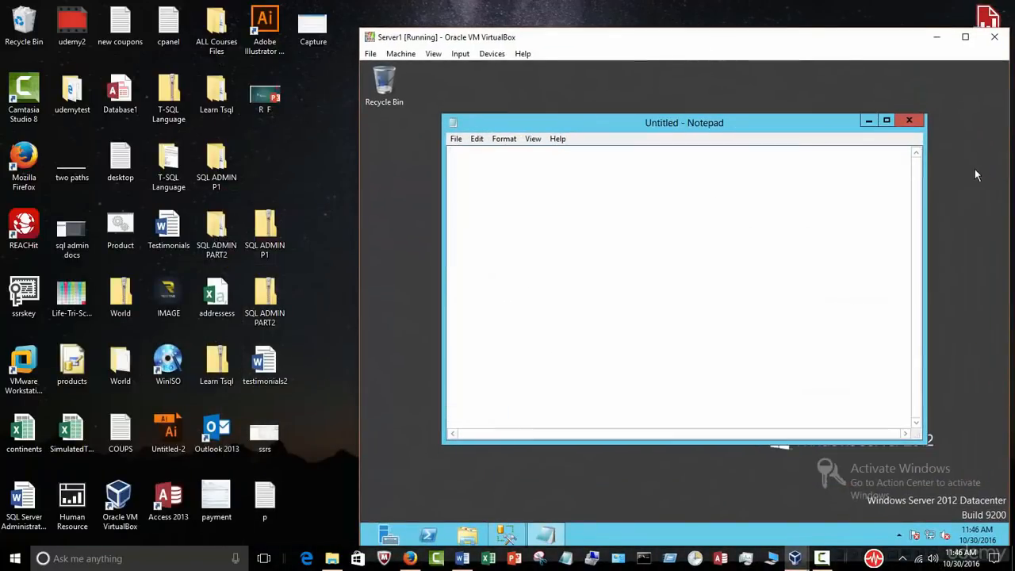
{"action": "left_click_drag", "start_coordinate": [1010, 157], "coordinate": [930, 159]}
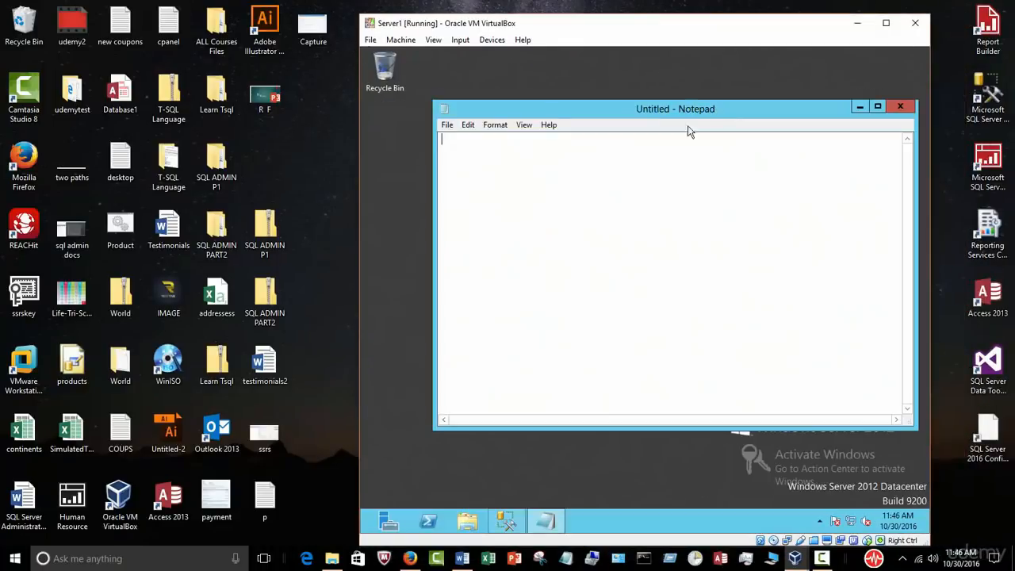
{"action": "left_click_drag", "start_coordinate": [587, 29], "coordinate": [644, 39]}
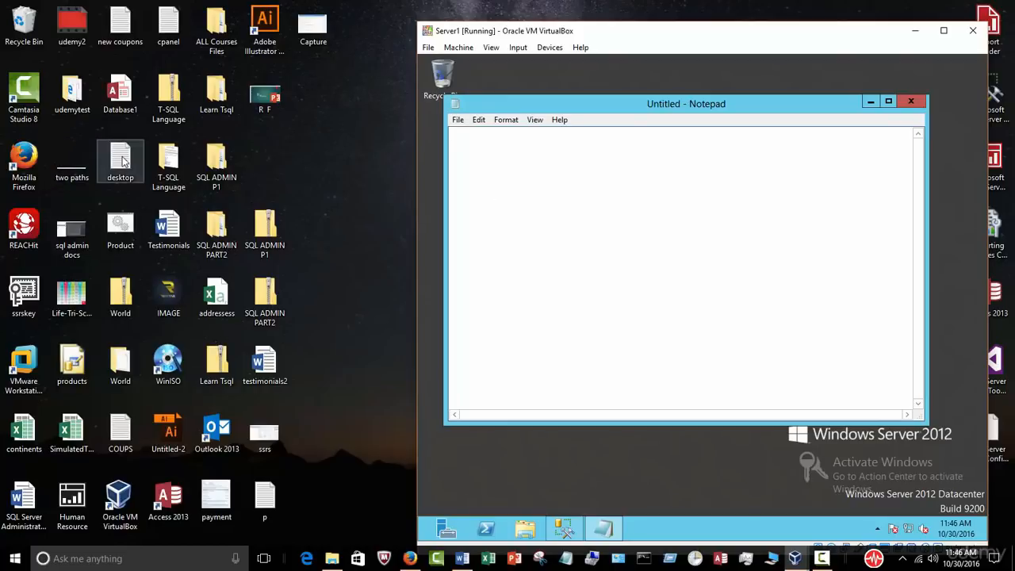
Step: Open the host's desktop text file, select all its notes and copy them
{"action": "left_click", "coordinate": [124, 163]}
{"action": "double_click", "coordinate": [124, 162]}
{"action": "left_click_drag", "start_coordinate": [618, 172], "coordinate": [387, 176]}
{"action": "left_click_drag", "start_coordinate": [268, 354], "coordinate": [6, 151]}
{"action": "right_click", "coordinate": [135, 262]}
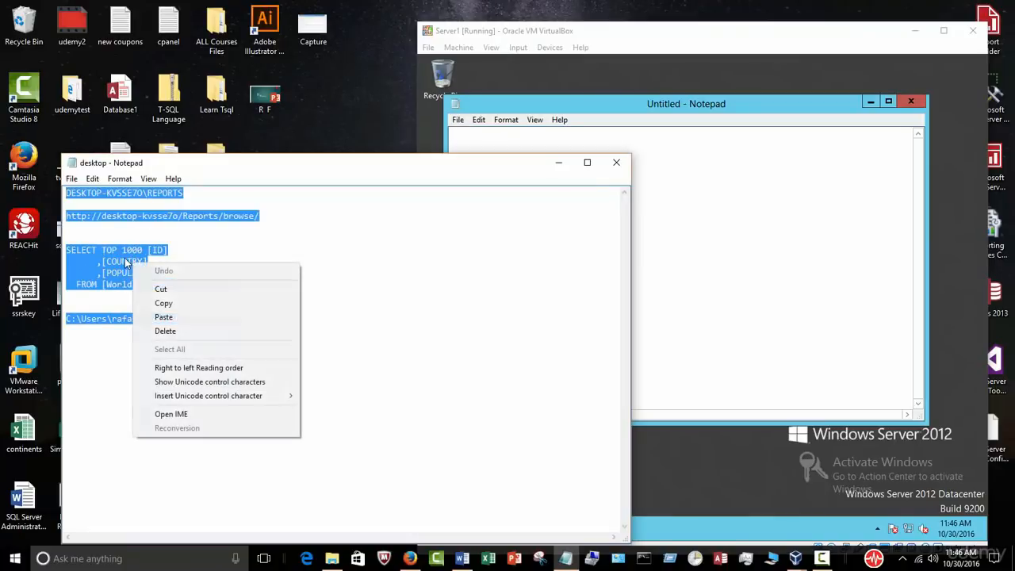
{"action": "left_click", "coordinate": [186, 306]}
Step: Paste into the guest Notepad and cut away the unrelated Research and Development text that appeared
{"action": "left_click", "coordinate": [642, 219]}
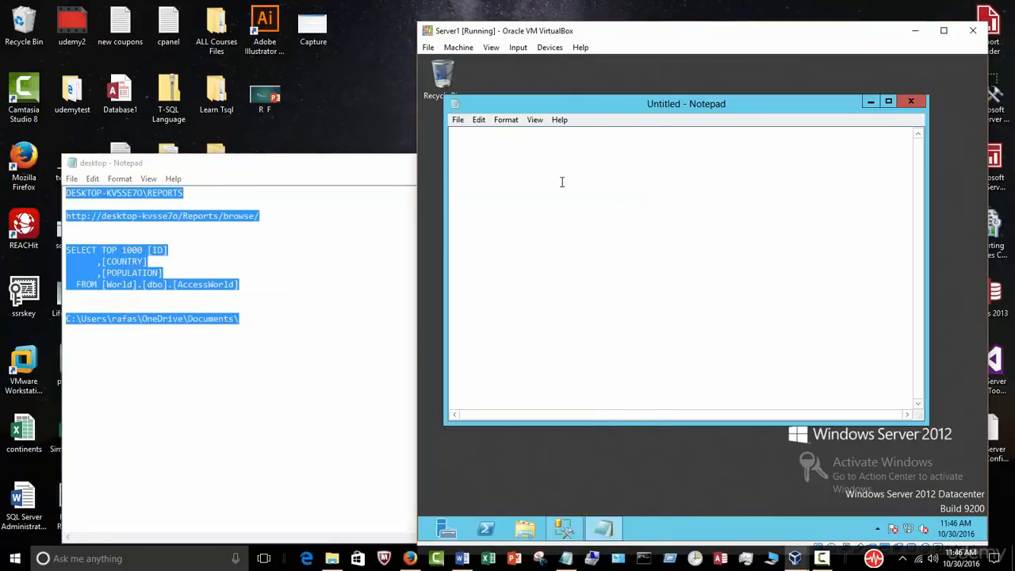
{"action": "right_click", "coordinate": [561, 182]}
{"action": "left_click", "coordinate": [598, 236]}
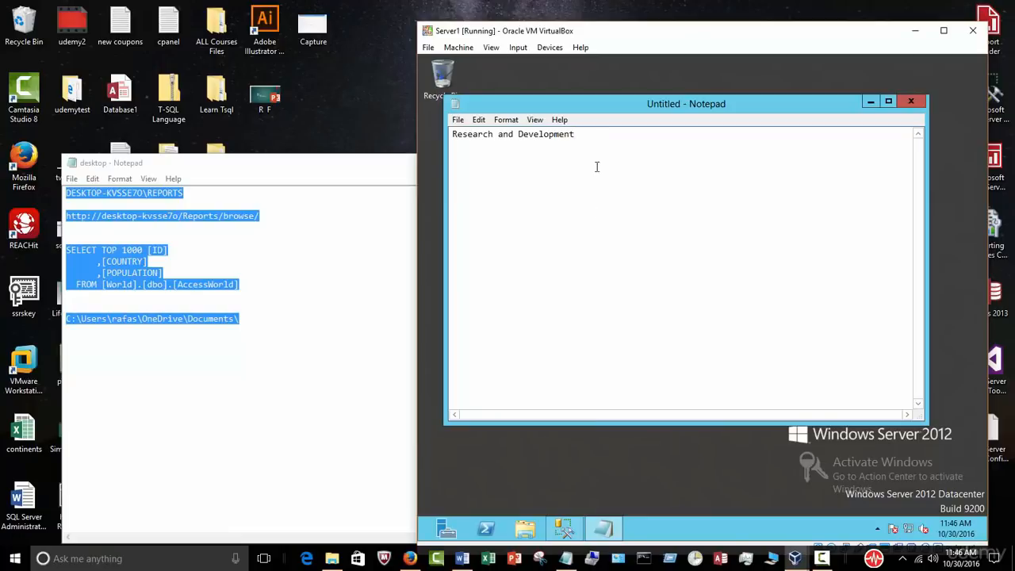
{"action": "left_click_drag", "start_coordinate": [591, 150], "coordinate": [423, 129]}
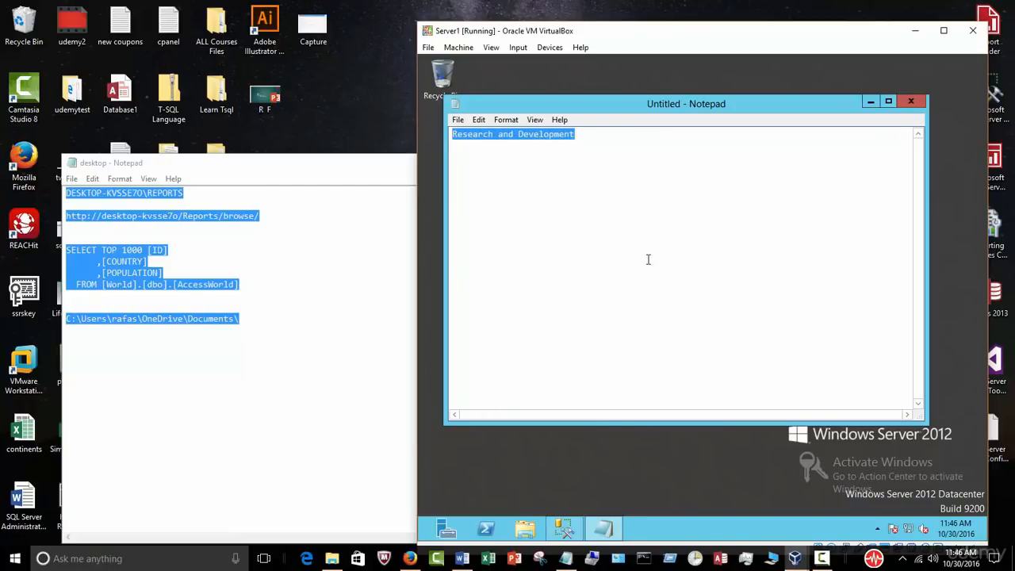
{"action": "left_click", "coordinate": [301, 269]}
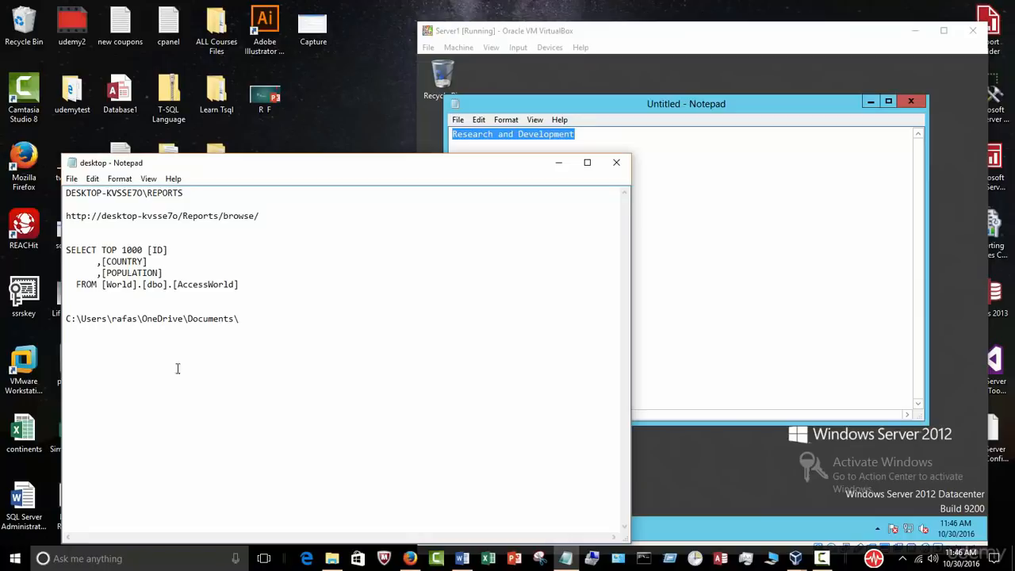
{"action": "left_click", "coordinate": [802, 260]}
{"action": "left_click_drag", "start_coordinate": [632, 169], "coordinate": [409, 137]}
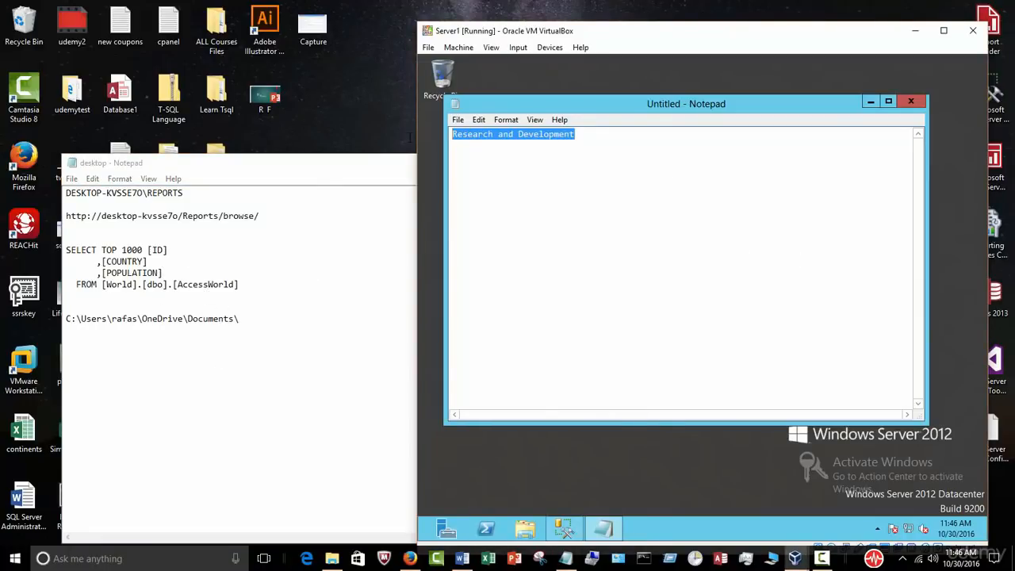
{"action": "key", "text": "ctrl+x"}
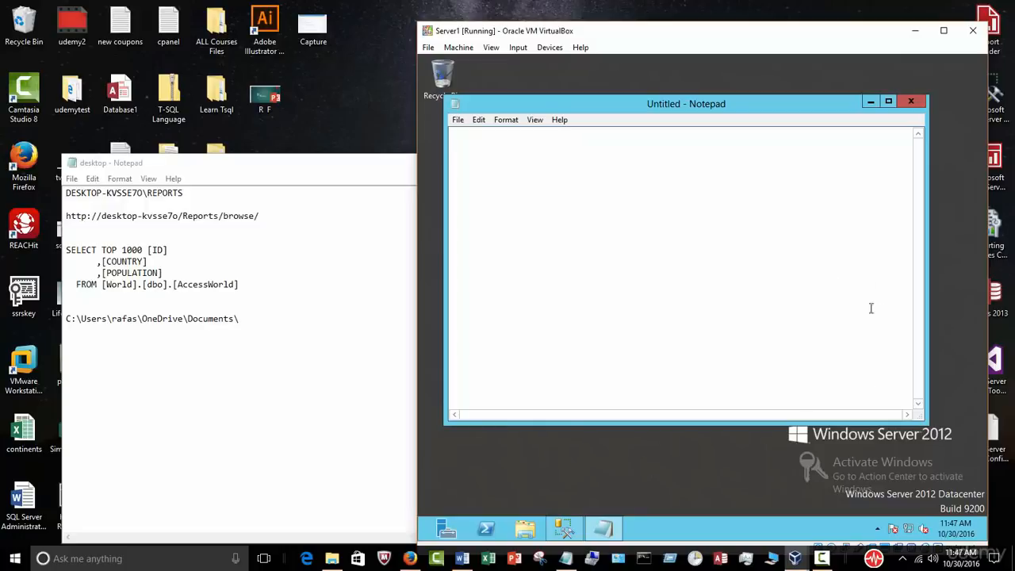
{"action": "mouse_move", "coordinate": [795, 558]}
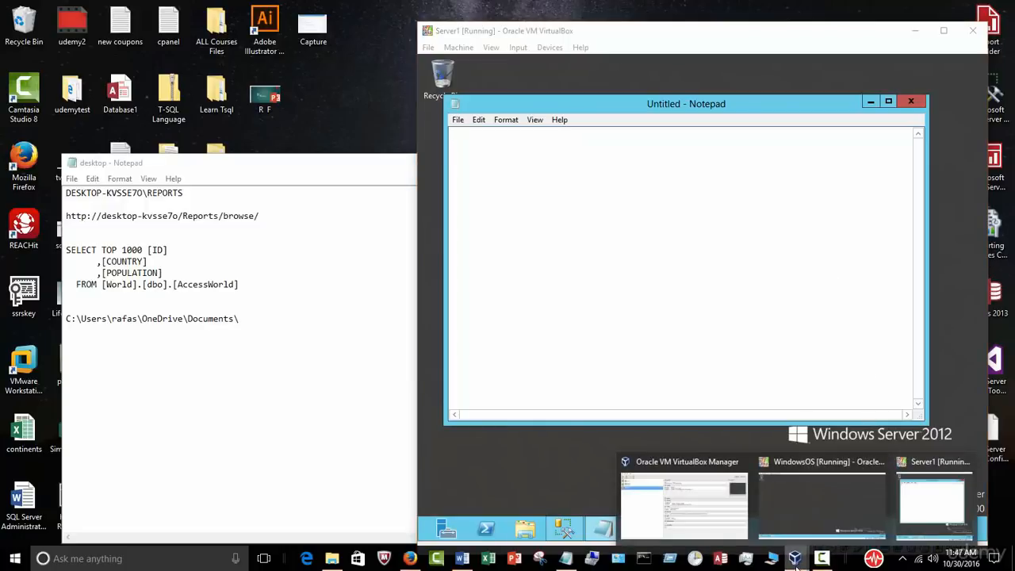
{"action": "left_click", "coordinate": [716, 534]}
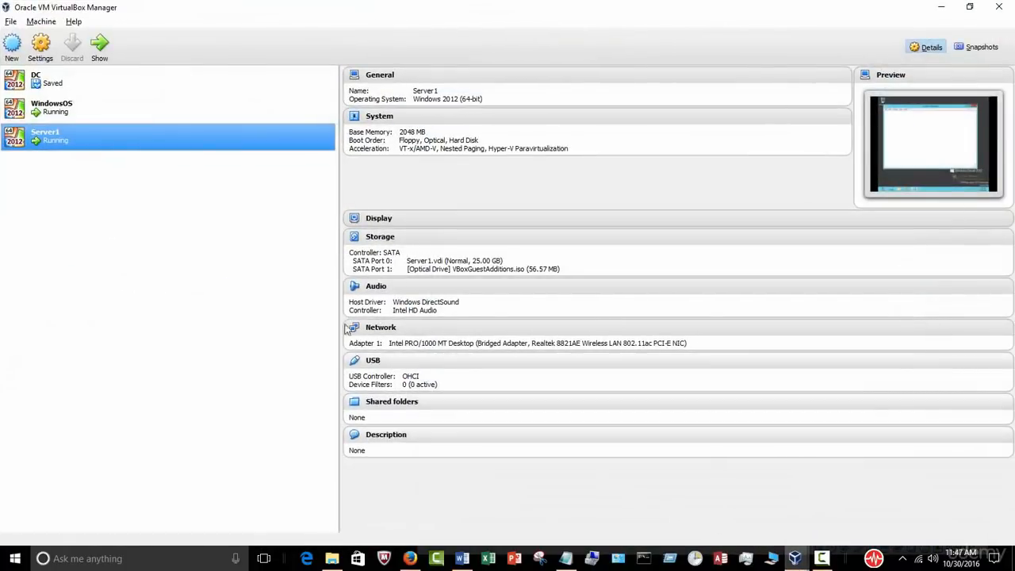
Step: Set Server1's Shared Clipboard to Bidirectional under General > Advanced, save it, and minimize the Manager
{"action": "left_click", "coordinate": [381, 80]}
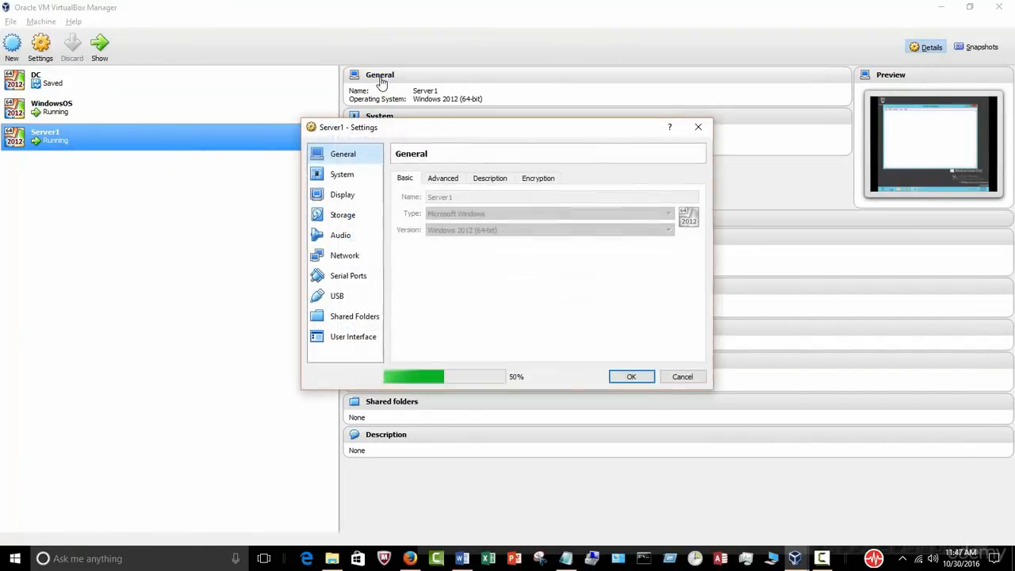
{"action": "left_click", "coordinate": [441, 180]}
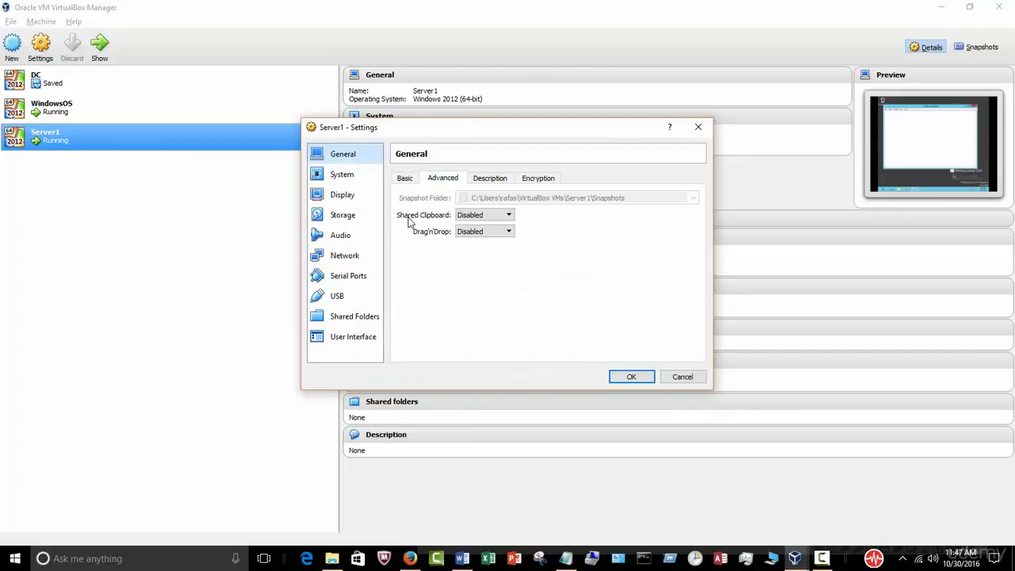
{"action": "left_click", "coordinate": [509, 215]}
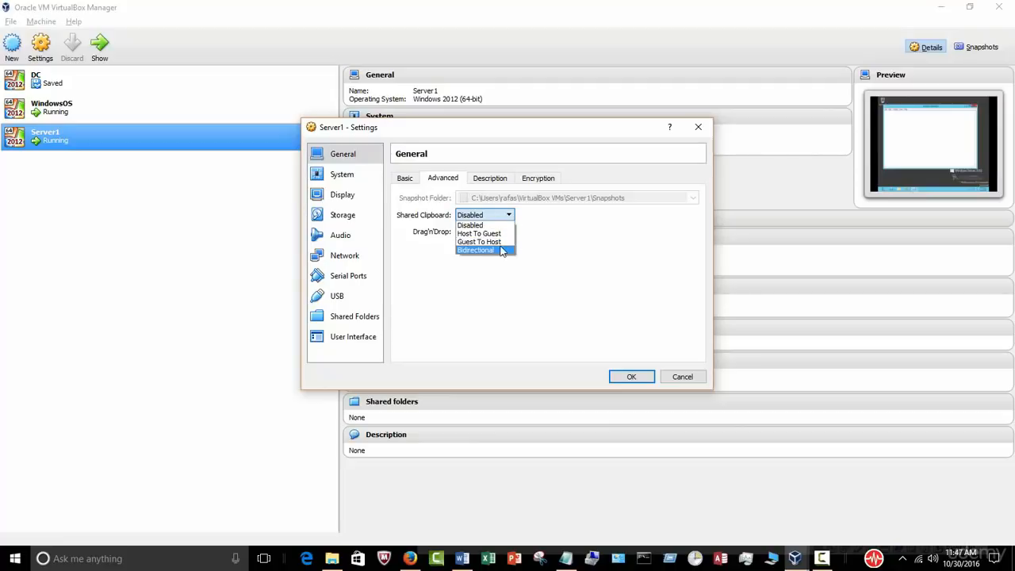
{"action": "left_click", "coordinate": [499, 251]}
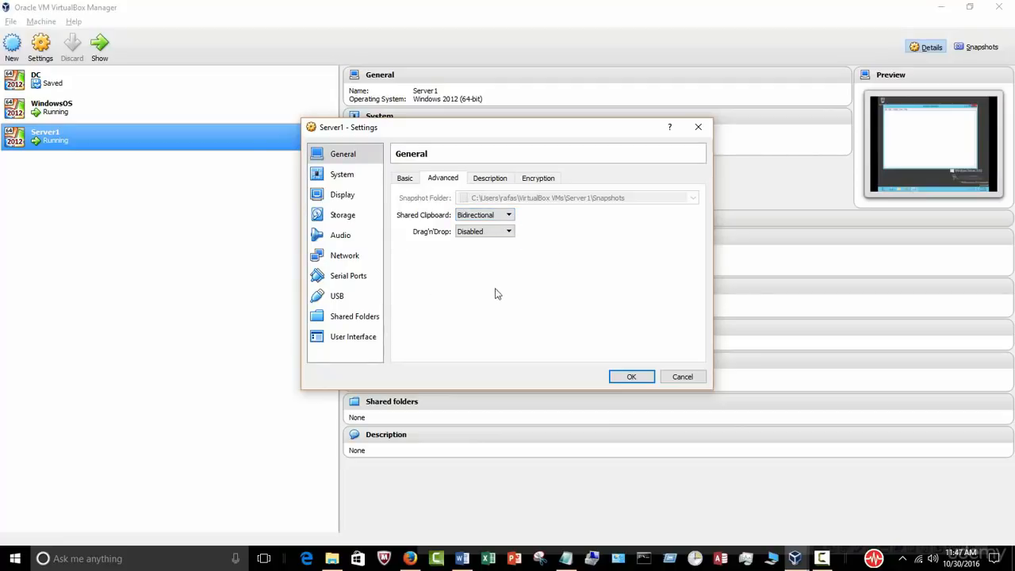
{"action": "left_click", "coordinate": [615, 377]}
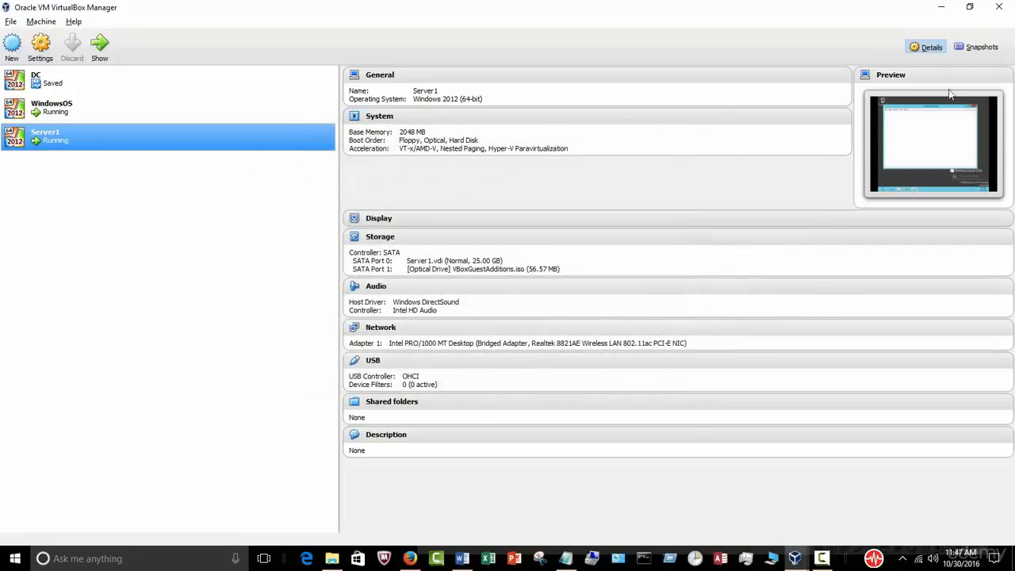
{"action": "left_click", "coordinate": [941, 7]}
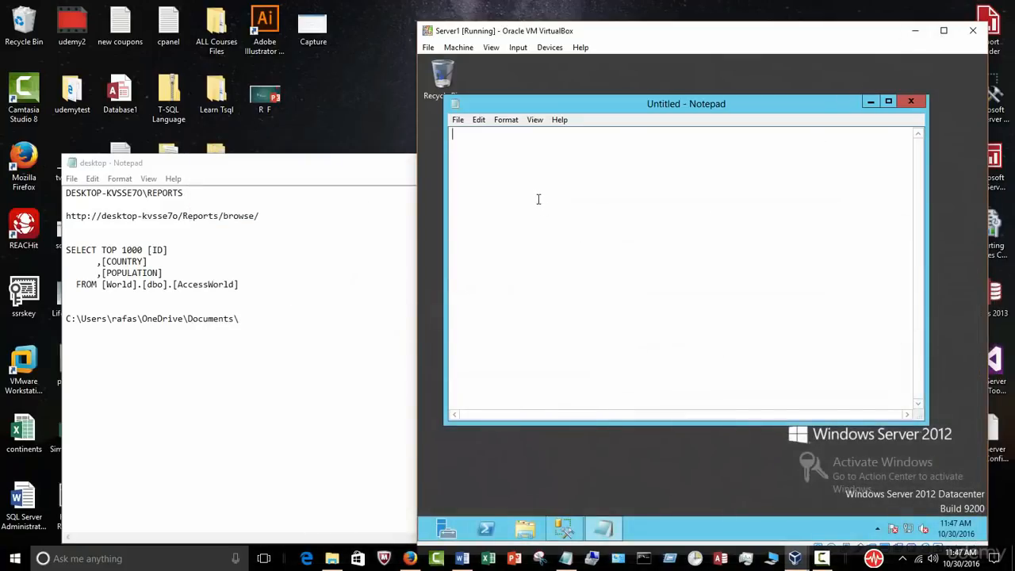
Step: Test-paste into the guest Notepad, then select and cut out the result
{"action": "right_click", "coordinate": [529, 171]}
{"action": "left_click", "coordinate": [568, 228]}
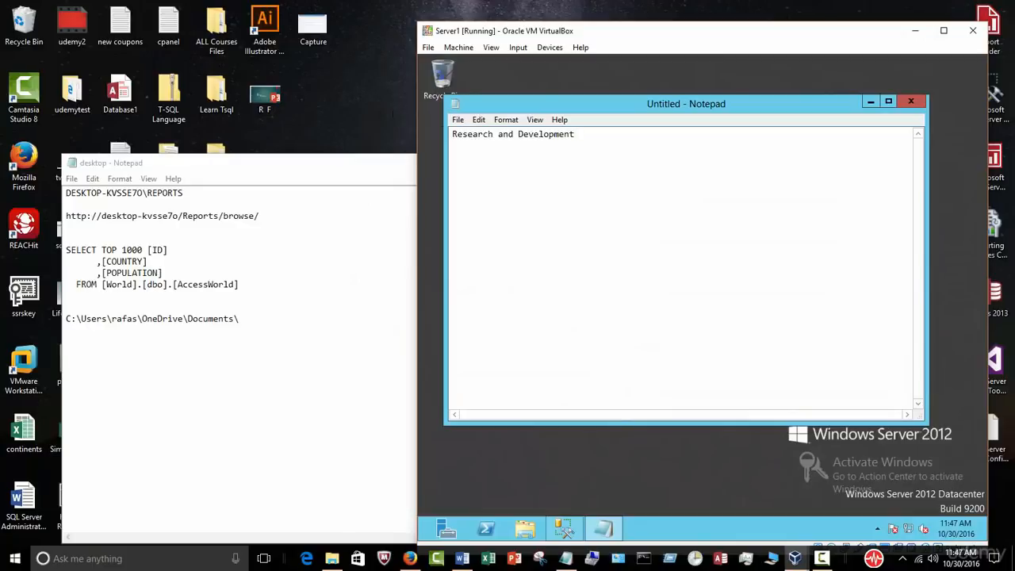
{"action": "key", "text": "ctrl+a"}
{"action": "key", "text": "ctrl+x"}
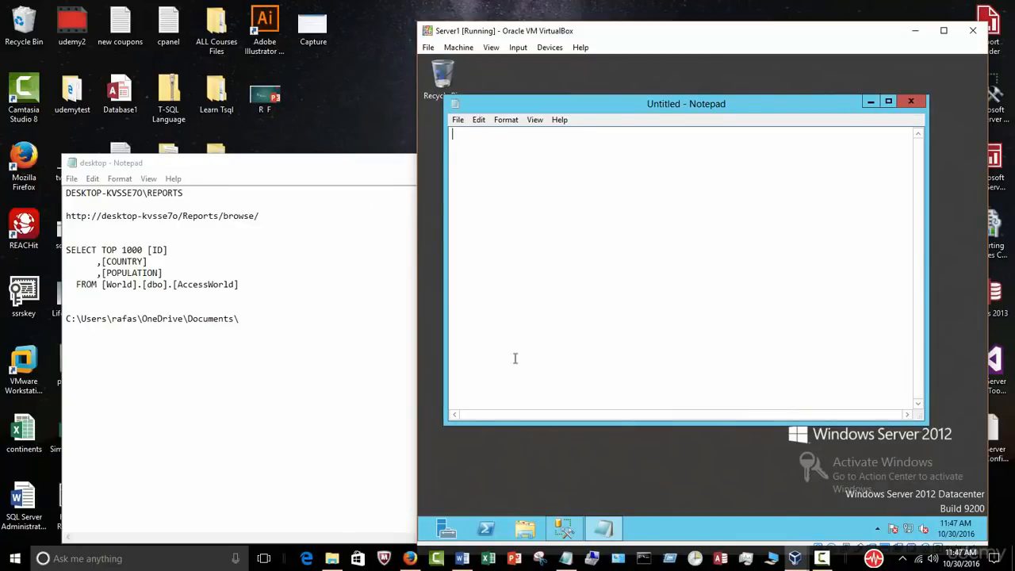
Step: Copy all of the host Notepad notes and paste them into the VM's Notepad
{"action": "left_click", "coordinate": [322, 378]}
{"action": "key", "text": "ctrl+a"}
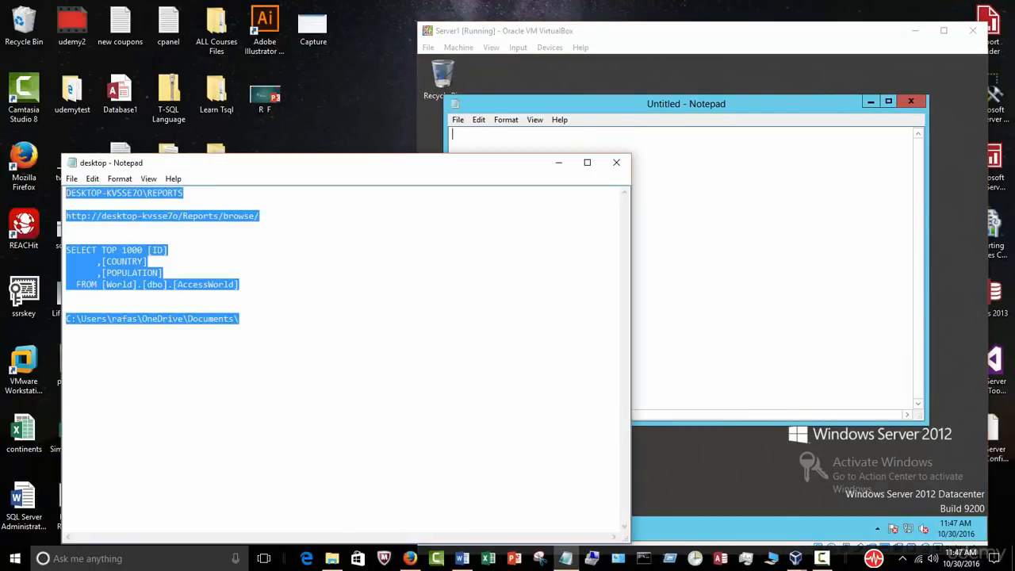
{"action": "right_click", "coordinate": [138, 253]}
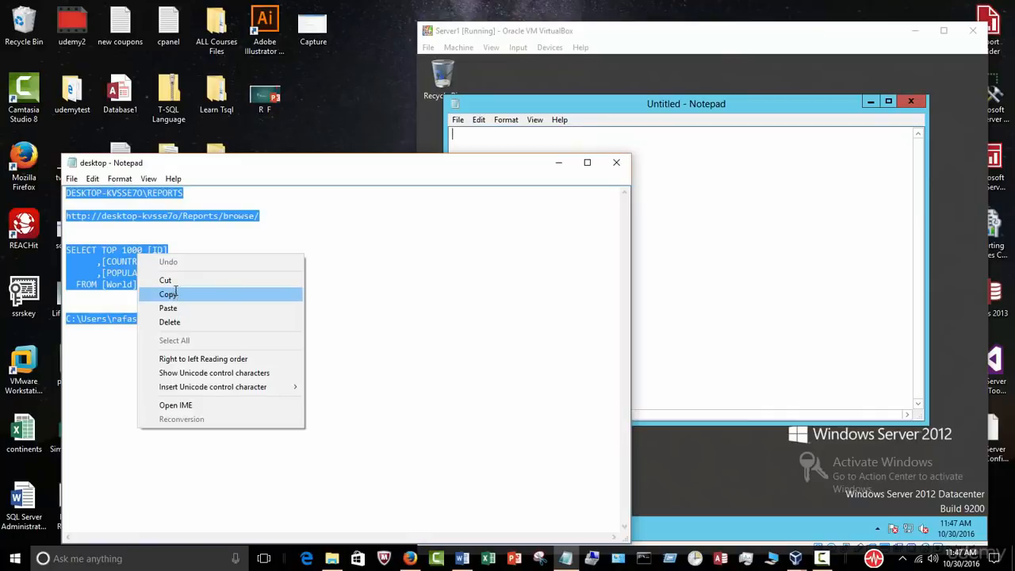
{"action": "left_click", "coordinate": [174, 296]}
{"action": "left_click", "coordinate": [589, 204]}
{"action": "right_click", "coordinate": [545, 183]}
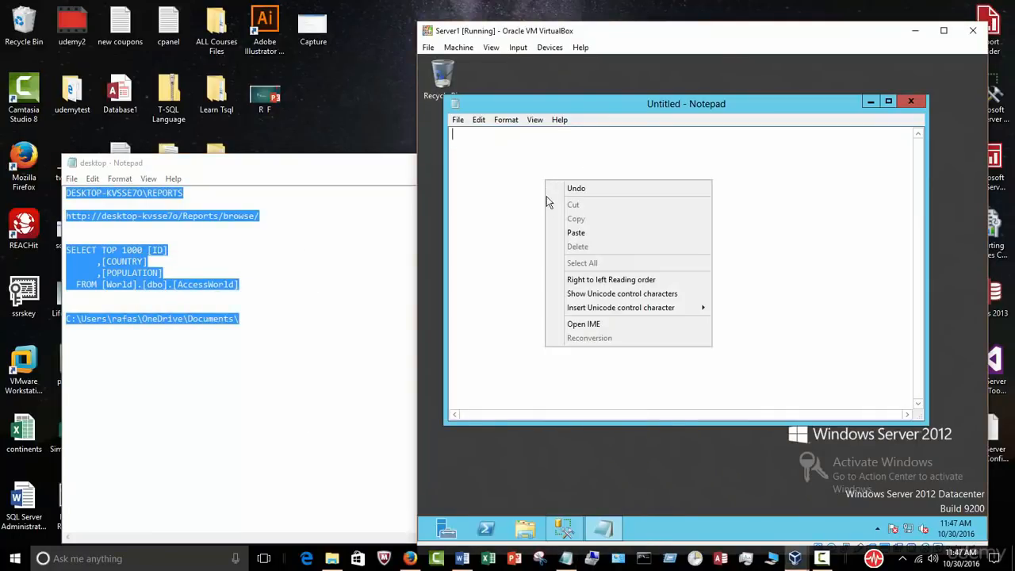
{"action": "left_click", "coordinate": [575, 233]}
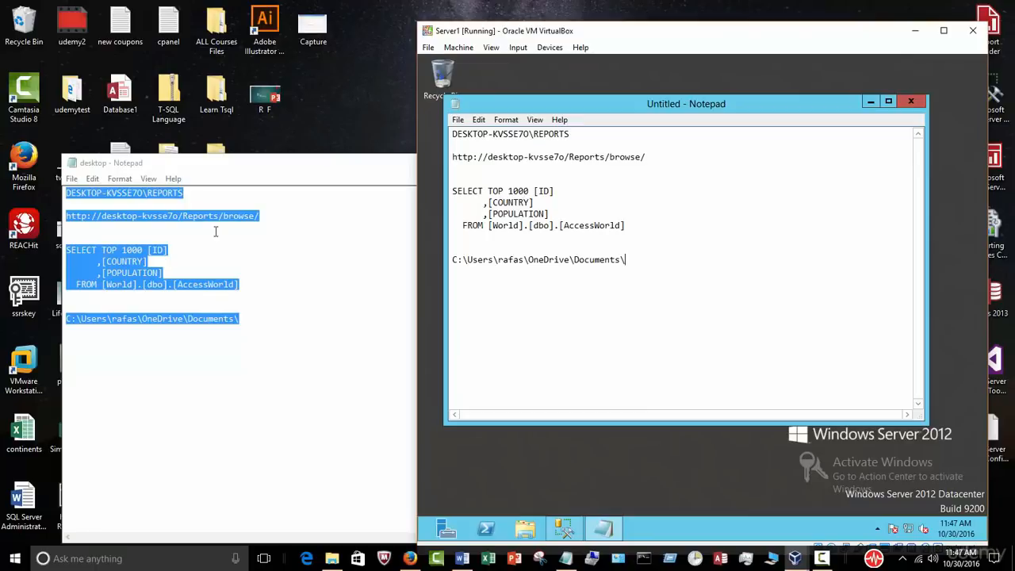
Step: Close the VM Notepad with Don't Save, close the host Notepad, and maximize the VM window
{"action": "left_click", "coordinate": [910, 101]}
{"action": "left_click", "coordinate": [730, 292]}
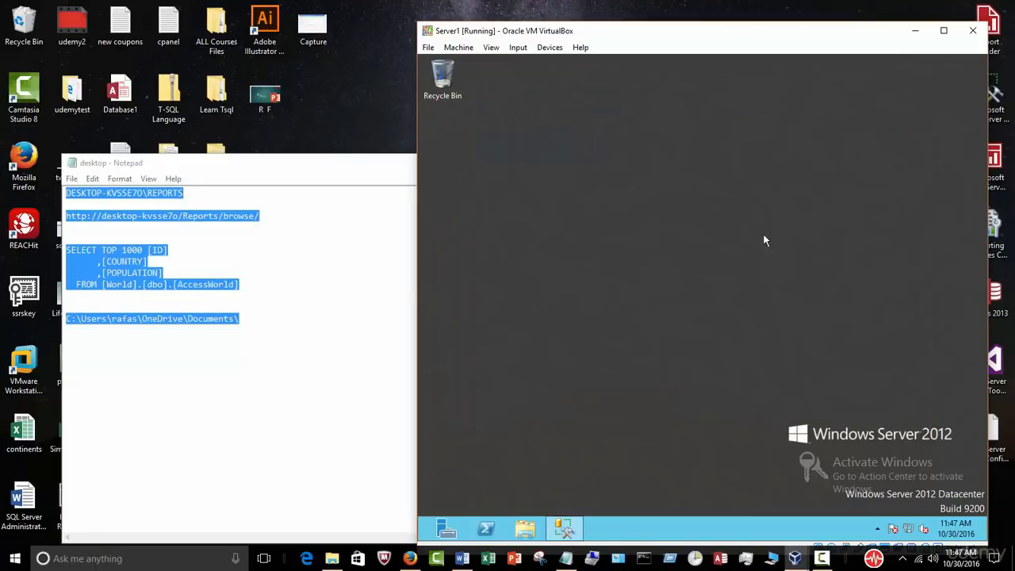
{"action": "left_click", "coordinate": [388, 239]}
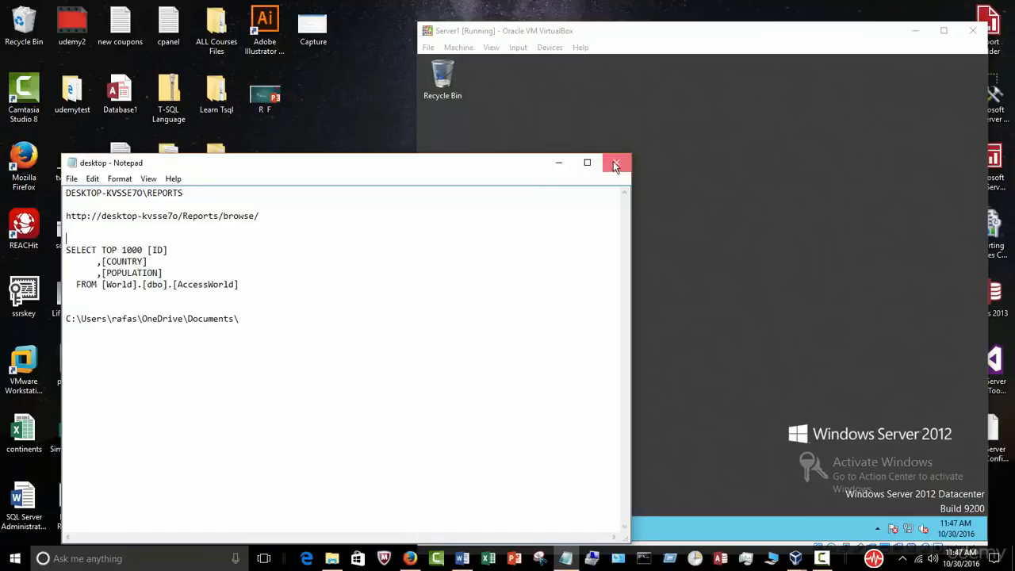
{"action": "left_click", "coordinate": [614, 164]}
{"action": "left_click", "coordinate": [943, 31]}
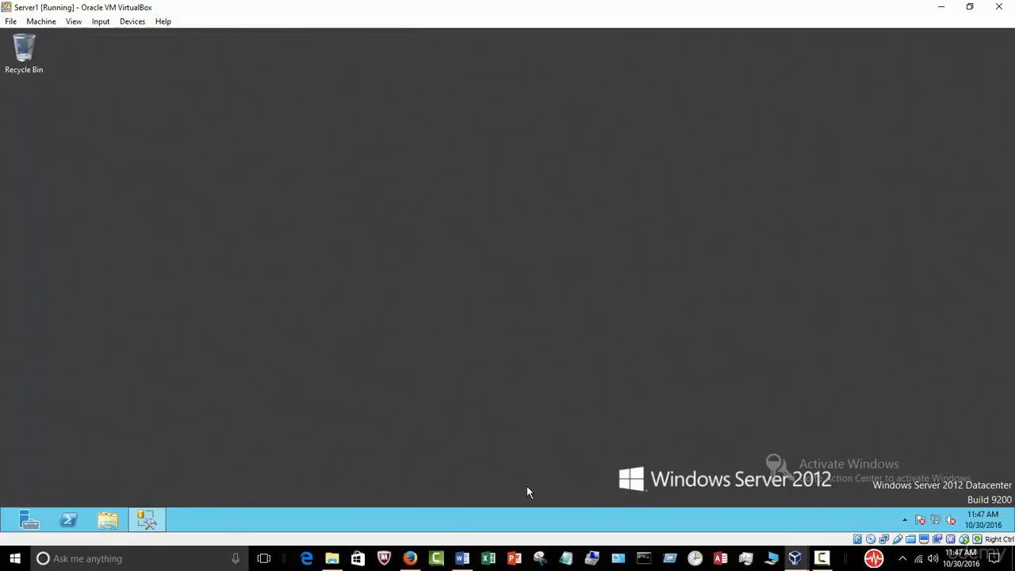
{"action": "left_click", "coordinate": [463, 558]}
Step: Scroll through the SQL Server DBA guide down to its final-page list of nine courses
{"action": "scroll", "coordinate": [553, 411], "scroll_direction": "down", "scroll_amount": 2}
{"action": "scroll", "coordinate": [555, 409], "scroll_direction": "down", "scroll_amount": 4}
{"action": "scroll", "coordinate": [663, 329], "scroll_direction": "up", "scroll_amount": 4}
{"action": "scroll", "coordinate": [663, 328], "scroll_direction": "up", "scroll_amount": 10}
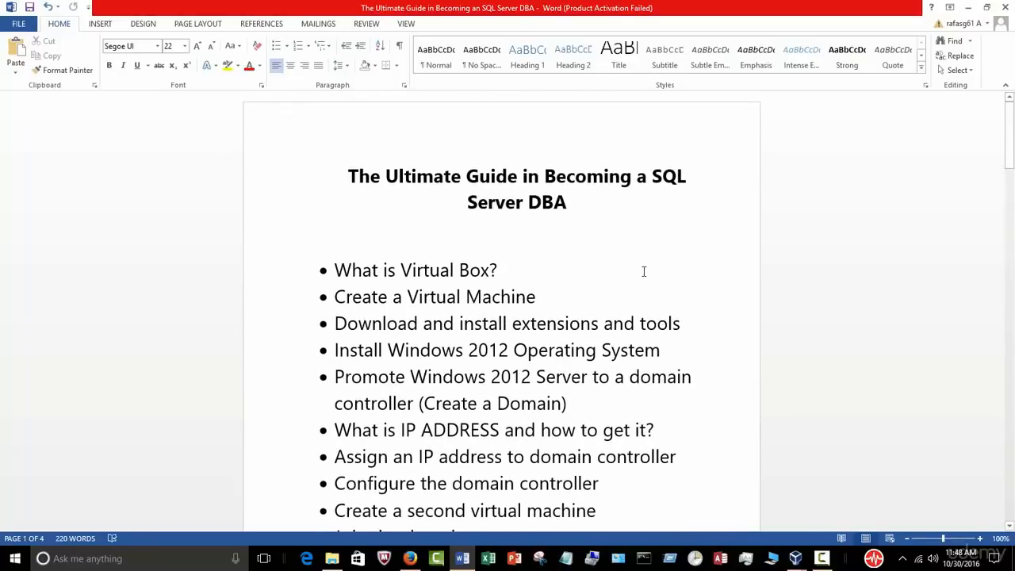
{"action": "scroll", "coordinate": [644, 271], "scroll_direction": "down", "scroll_amount": 6}
{"action": "scroll", "coordinate": [499, 330], "scroll_direction": "down", "scroll_amount": 14}
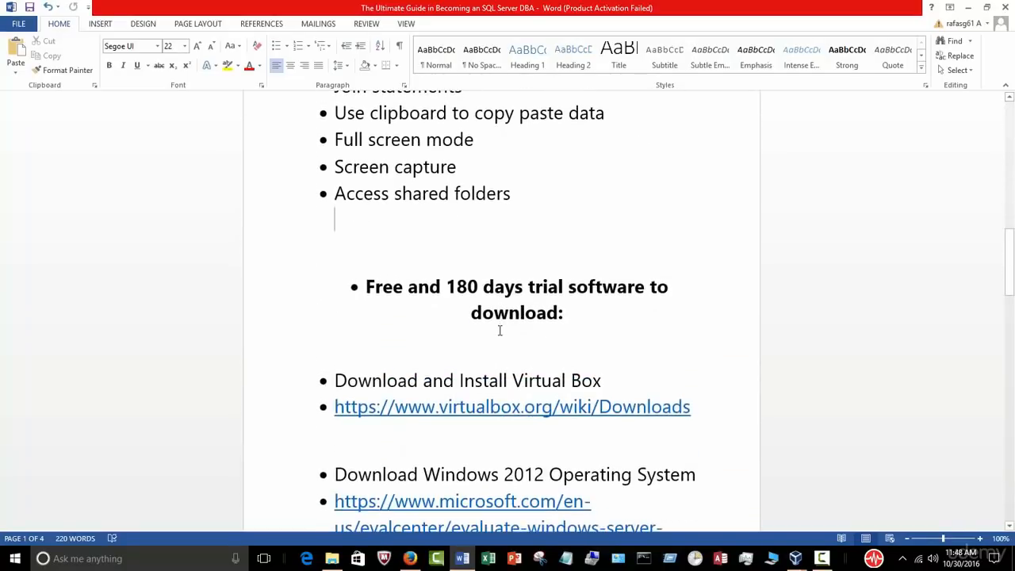
{"action": "scroll", "coordinate": [508, 330], "scroll_direction": "down", "scroll_amount": 1}
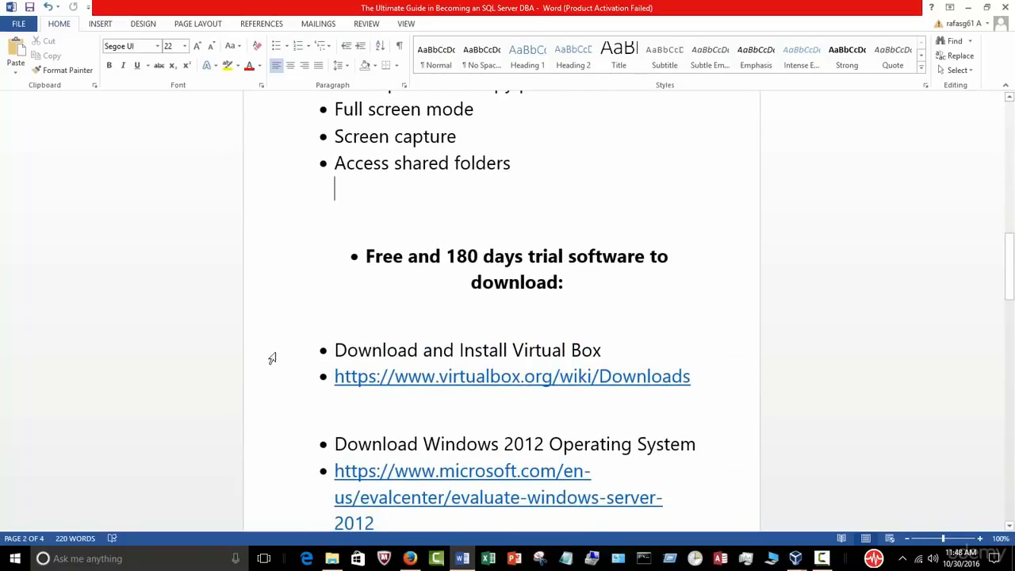
{"action": "scroll", "coordinate": [674, 416], "scroll_direction": "down", "scroll_amount": 2}
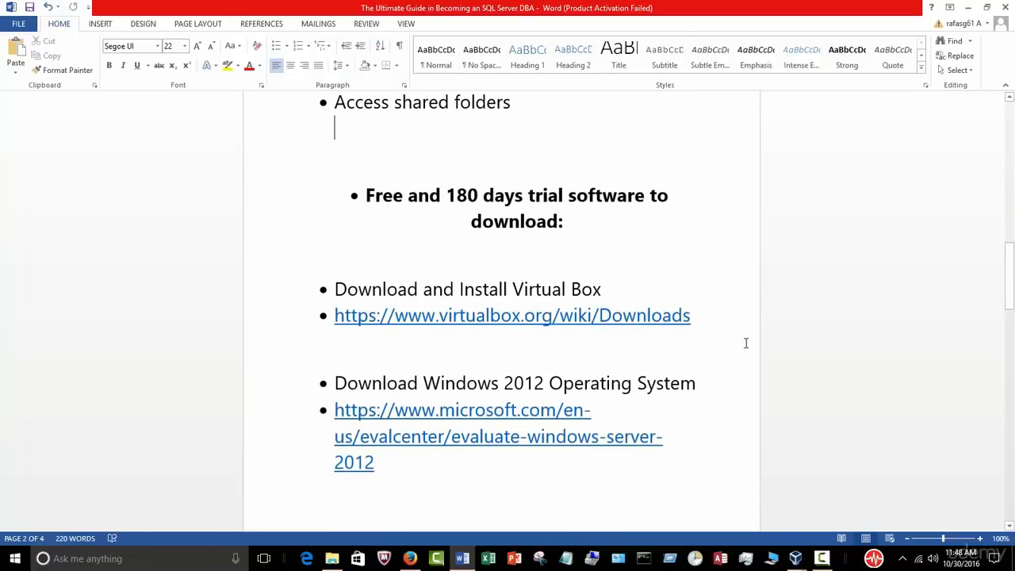
{"action": "scroll", "coordinate": [746, 343], "scroll_direction": "down", "scroll_amount": 15}
{"action": "scroll", "coordinate": [743, 345], "scroll_direction": "down", "scroll_amount": 9}
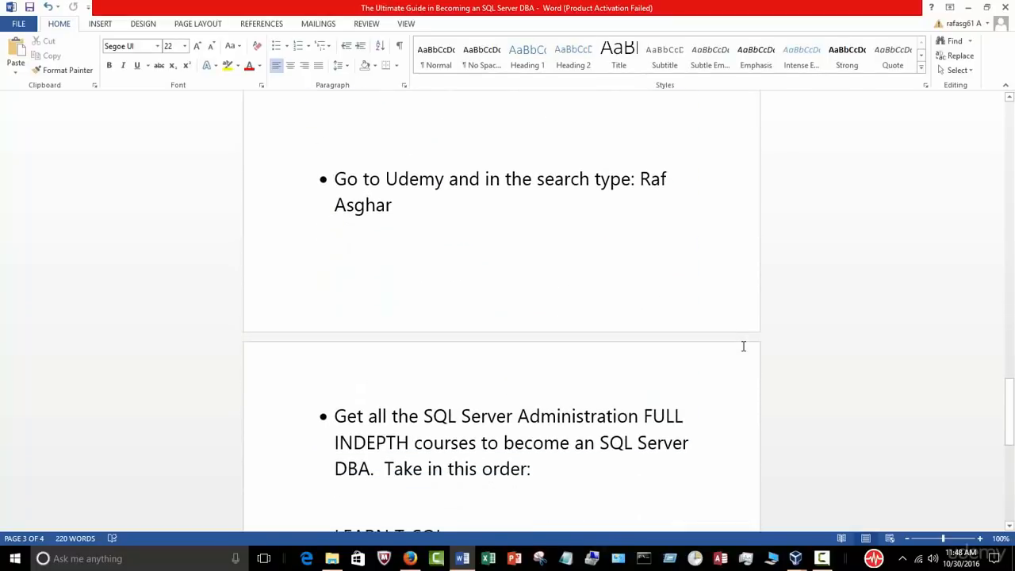
{"action": "scroll", "coordinate": [743, 345], "scroll_direction": "down", "scroll_amount": 1}
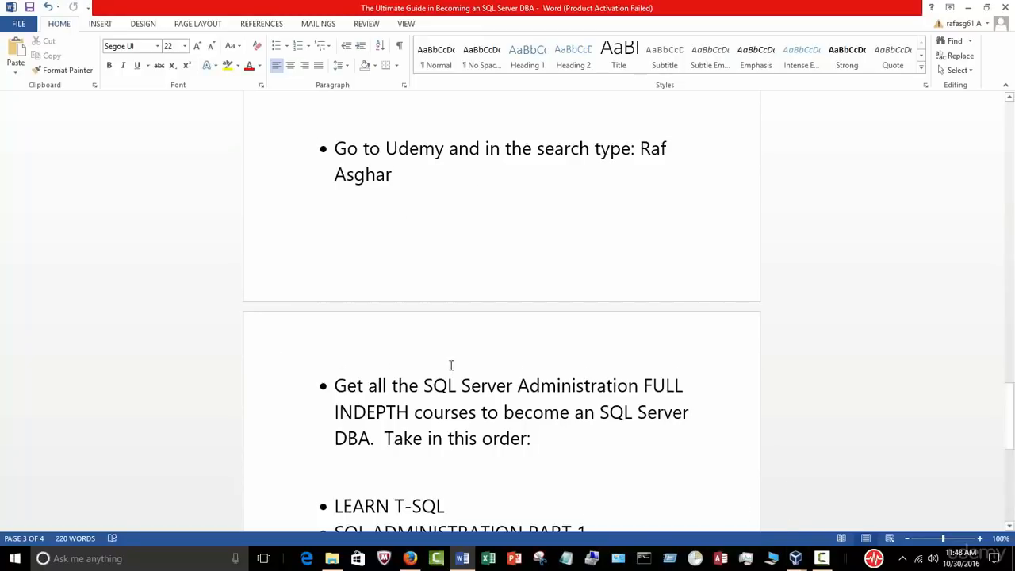
{"action": "scroll", "coordinate": [450, 365], "scroll_direction": "down", "scroll_amount": 2}
{"action": "scroll", "coordinate": [554, 357], "scroll_direction": "down", "scroll_amount": 3}
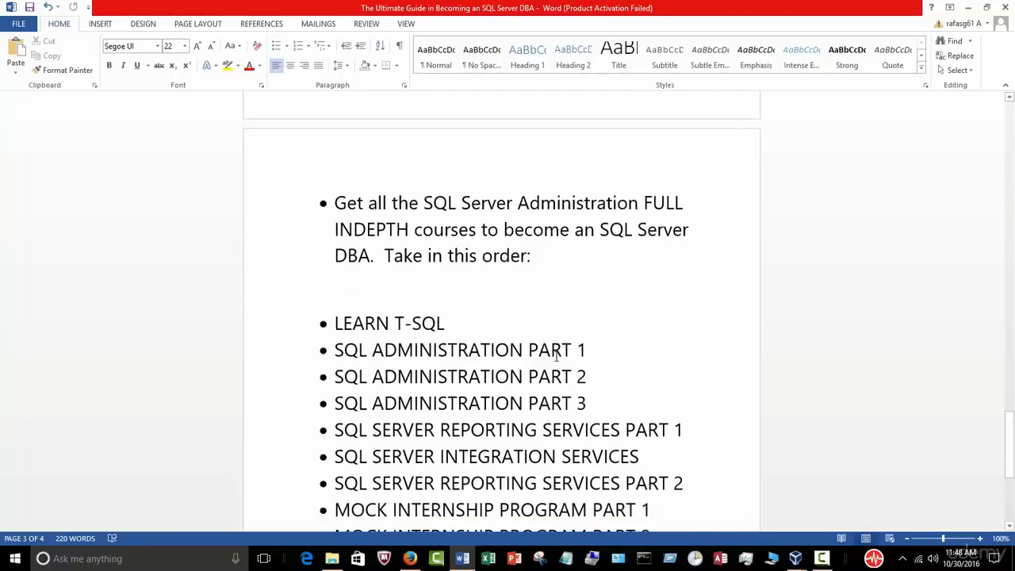
{"action": "scroll", "coordinate": [555, 357], "scroll_direction": "up", "scroll_amount": 6}
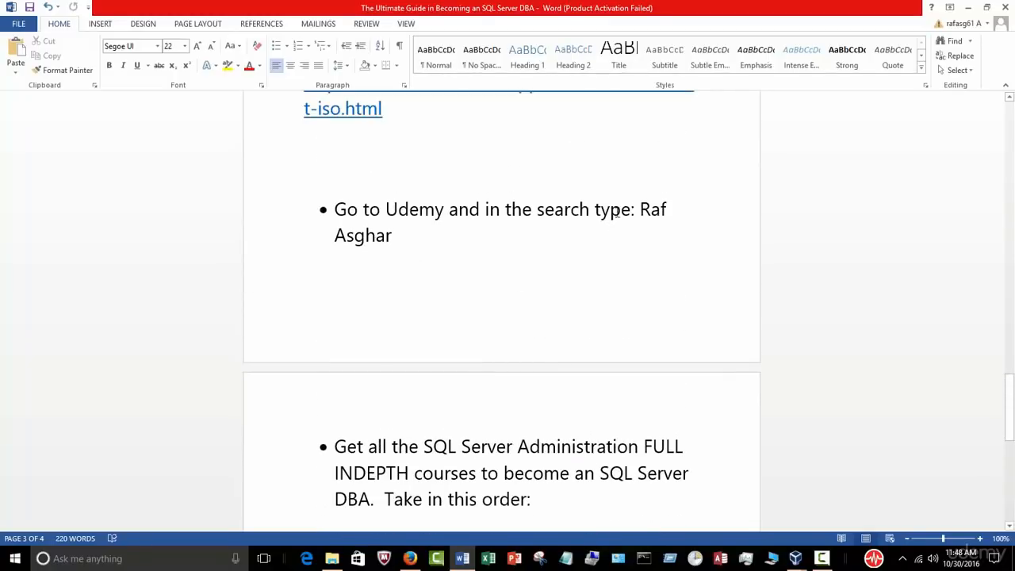
{"action": "scroll", "coordinate": [568, 333], "scroll_direction": "down", "scroll_amount": 3}
{"action": "scroll", "coordinate": [568, 333], "scroll_direction": "down", "scroll_amount": 4}
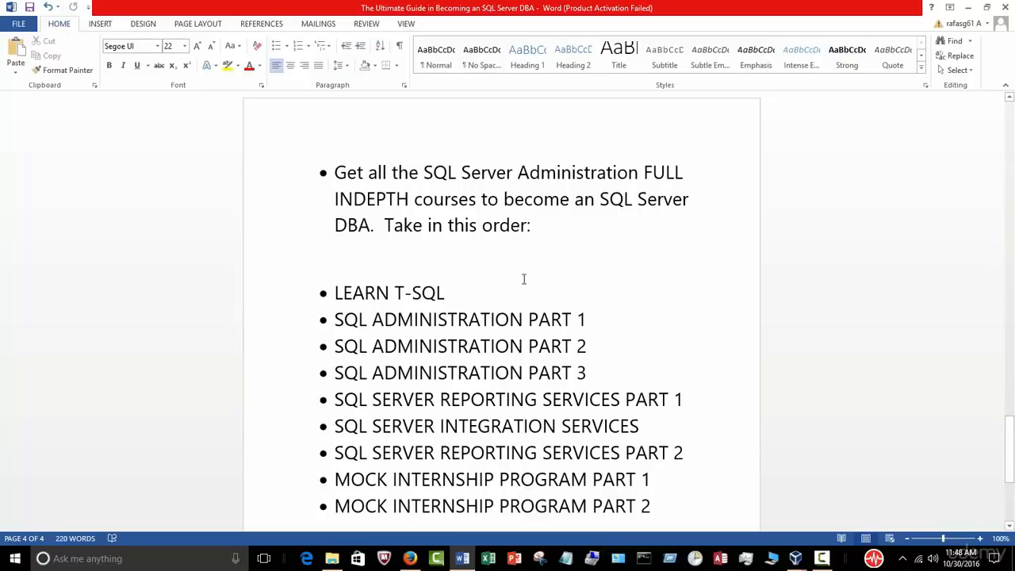
{"action": "scroll", "coordinate": [555, 218], "scroll_direction": "down", "scroll_amount": 2}
{"action": "scroll", "coordinate": [554, 217], "scroll_direction": "down", "scroll_amount": 1}
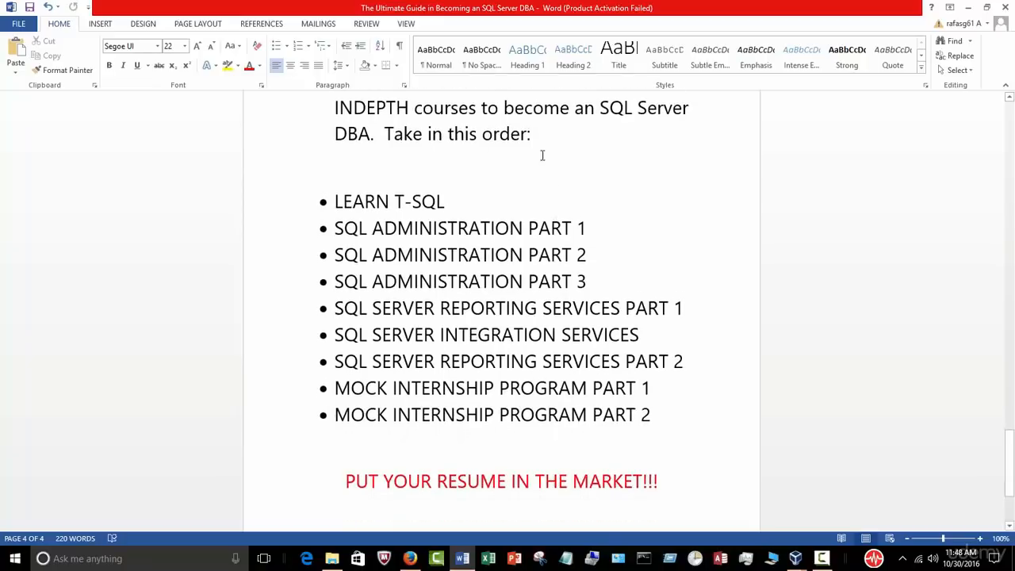
Step: Walk through each course from LEARN T-SQL to MOCK INTERNSHIP PROGRAM PART 2
{"action": "left_click_drag", "start_coordinate": [388, 135], "coordinate": [530, 135]}
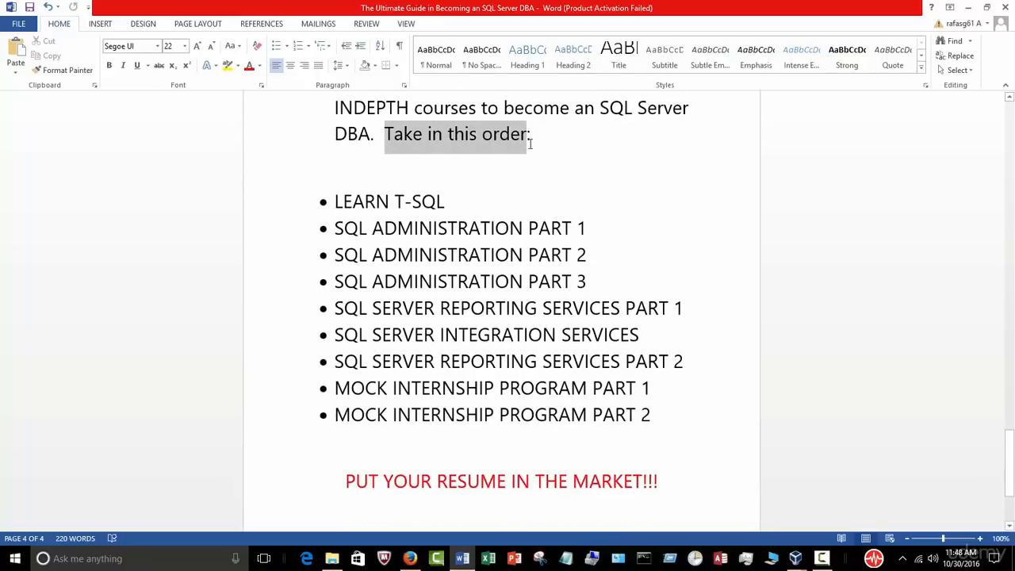
{"action": "left_click", "coordinate": [639, 222]}
{"action": "scroll", "coordinate": [639, 222], "scroll_direction": "down", "scroll_amount": 1}
{"action": "scroll", "coordinate": [637, 220], "scroll_direction": "down", "scroll_amount": 1}
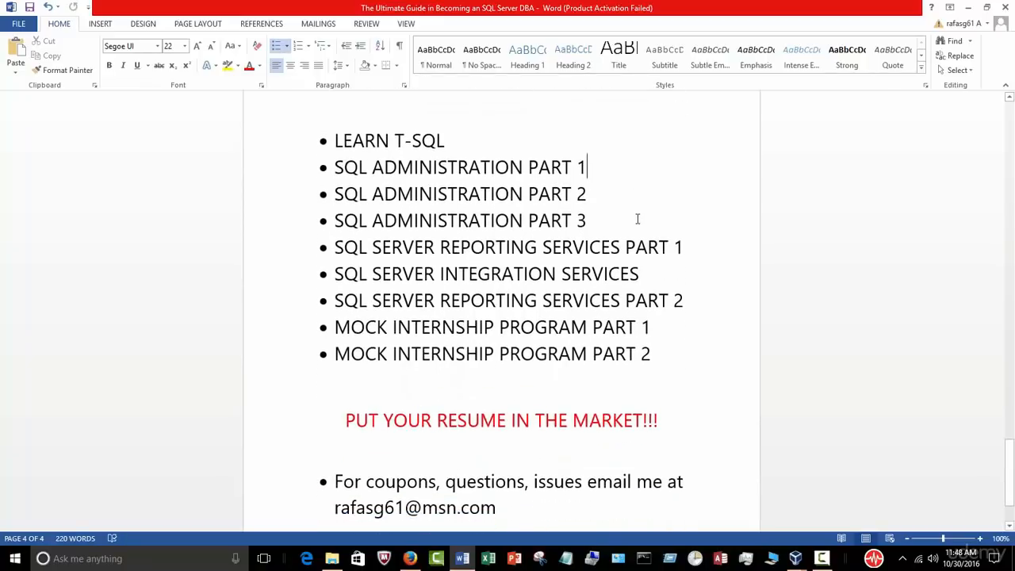
{"action": "left_click", "coordinate": [466, 138]}
{"action": "left_click", "coordinate": [603, 197]}
{"action": "left_click", "coordinate": [604, 222]}
{"action": "left_click", "coordinate": [698, 252]}
{"action": "left_click", "coordinate": [668, 277]}
{"action": "left_click", "coordinate": [661, 359]}
{"action": "left_click", "coordinate": [660, 333]}
Step: Scroll back to page 1 and place the cursor in 'The Ultimate Guide in Becoming a SQL Server DBA' title
{"action": "scroll", "coordinate": [688, 329], "scroll_direction": "down", "scroll_amount": 3}
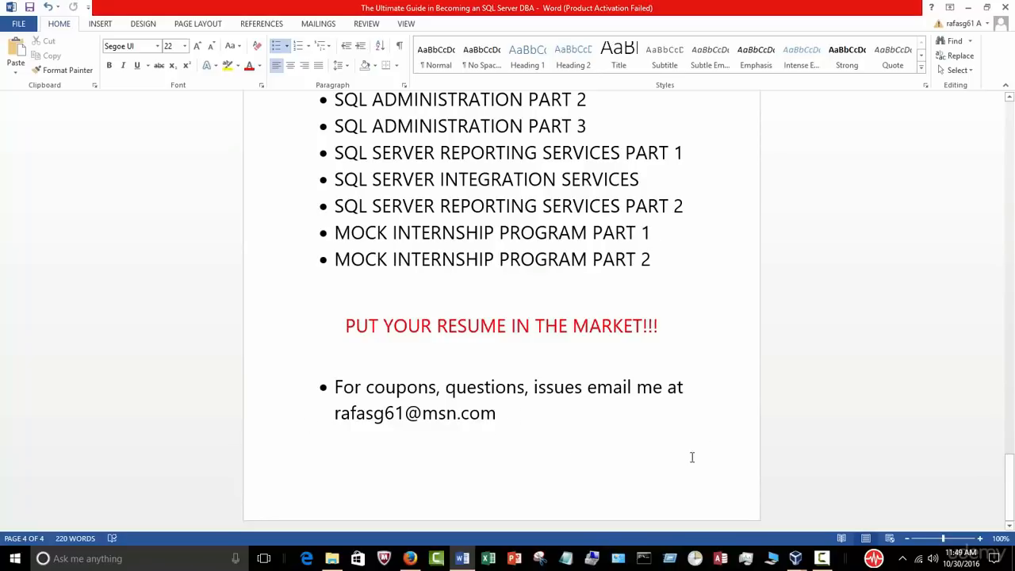
{"action": "scroll", "coordinate": [701, 444], "scroll_direction": "up", "scroll_amount": 15}
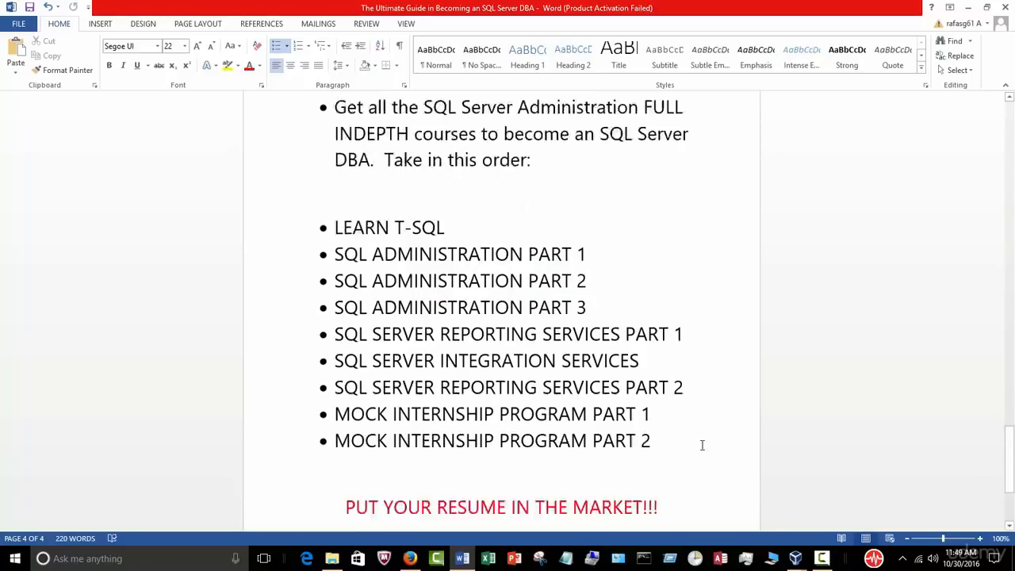
{"action": "scroll", "coordinate": [701, 445], "scroll_direction": "up", "scroll_amount": 20}
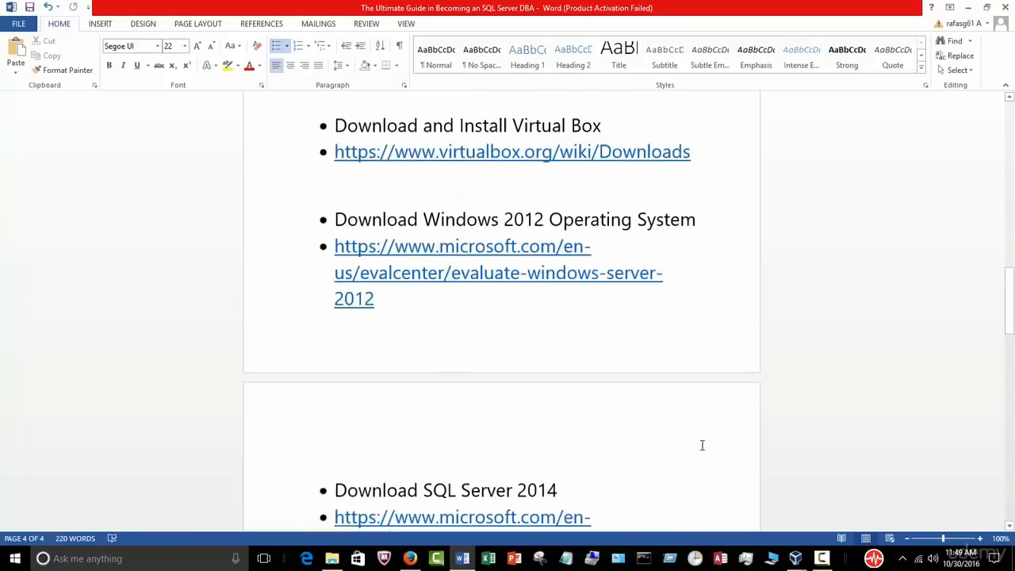
{"action": "scroll", "coordinate": [702, 445], "scroll_direction": "up", "scroll_amount": 1}
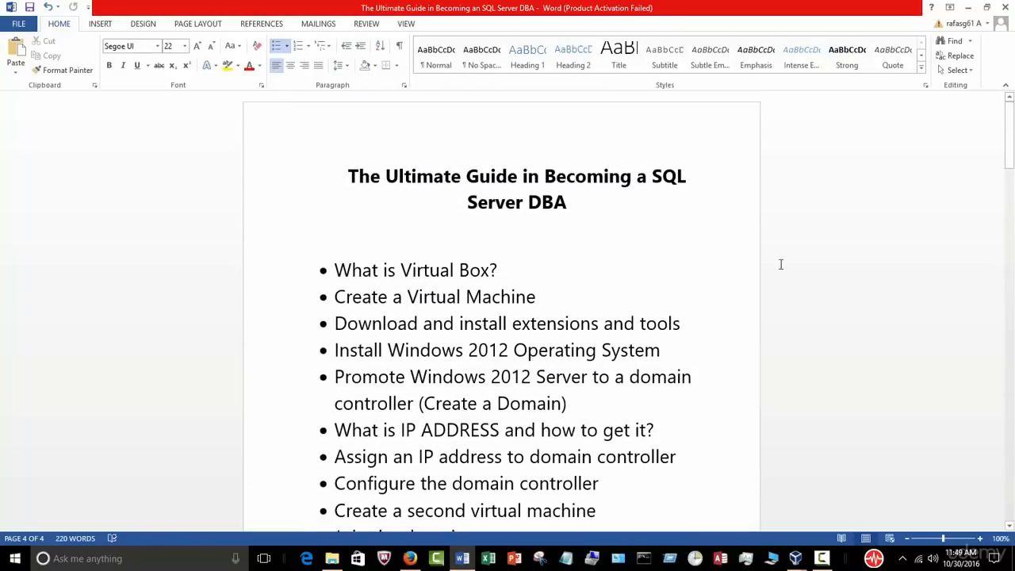
{"action": "scroll", "coordinate": [861, 401], "scroll_direction": "down", "scroll_amount": 3}
{"action": "scroll", "coordinate": [861, 401], "scroll_direction": "up", "scroll_amount": 3}
{"action": "left_click", "coordinate": [807, 143]}
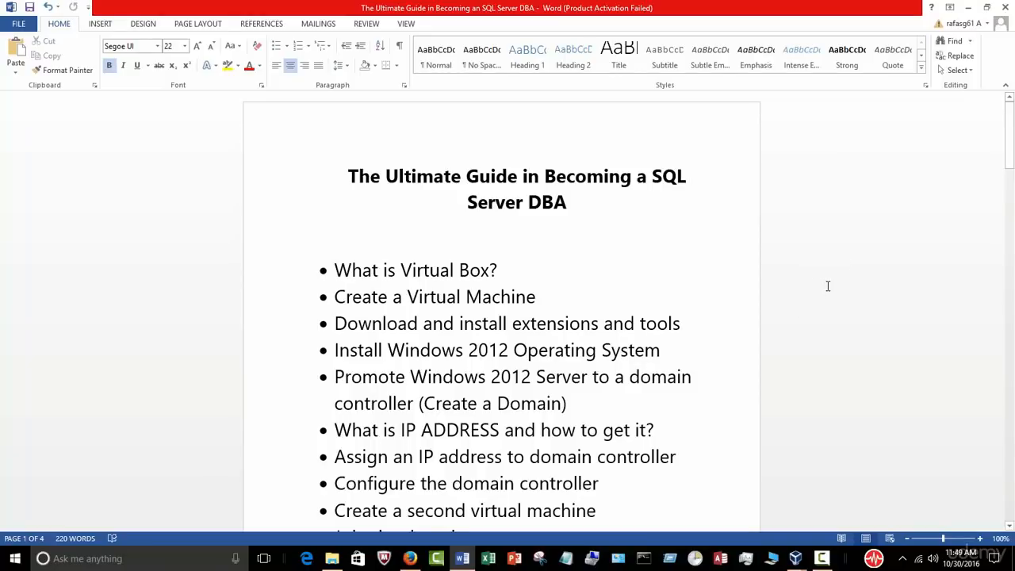
{"action": "scroll", "coordinate": [828, 285], "scroll_direction": "down", "scroll_amount": 1}
{"action": "scroll", "coordinate": [833, 283], "scroll_direction": "up", "scroll_amount": 1}
{"action": "scroll", "coordinate": [832, 283], "scroll_direction": "up", "scroll_amount": 1}
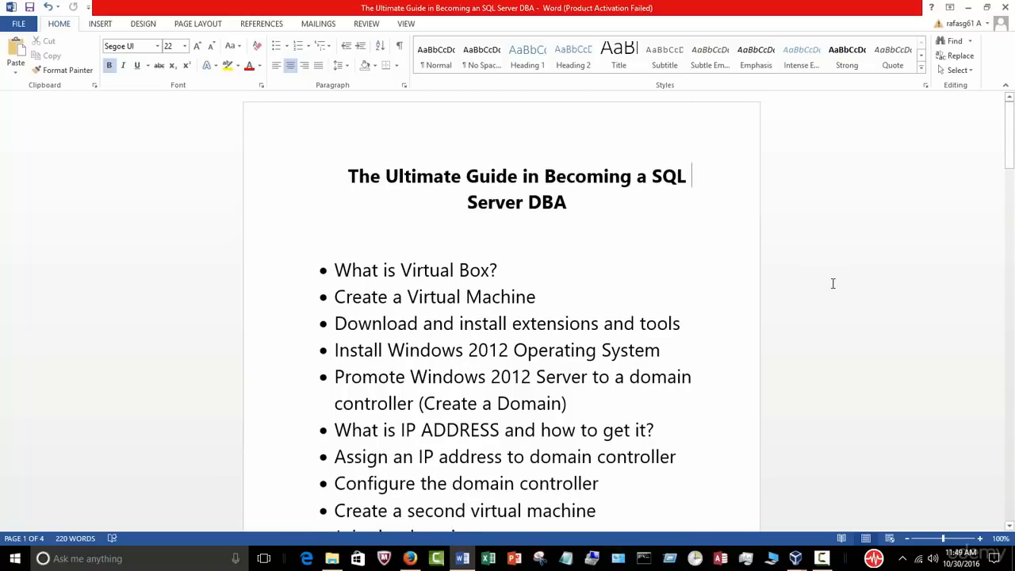